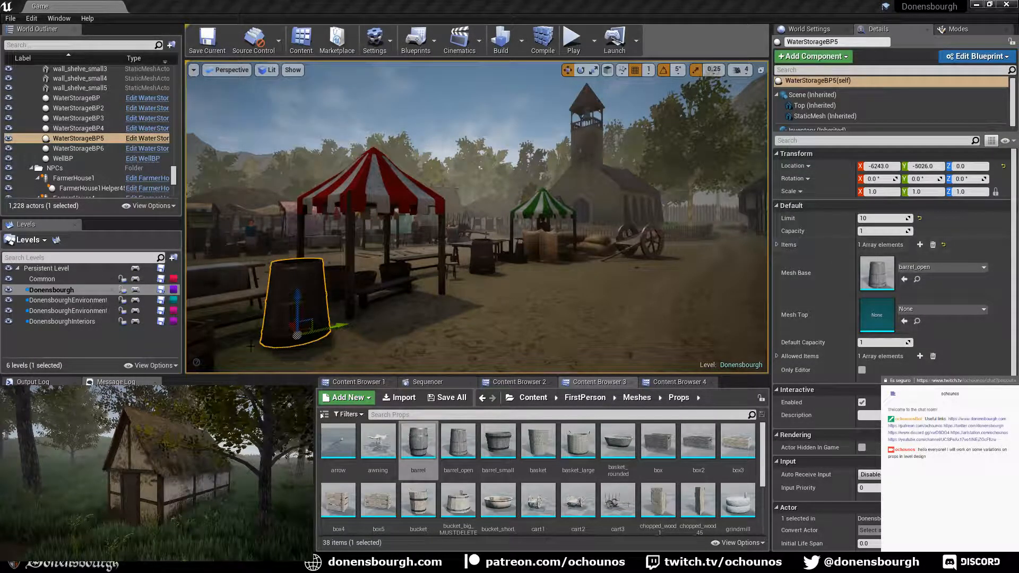
- Place a closed barrel mesh on the open ground in front of the red-and-white market tent
{"action": "right_click_drag", "start_coordinate": [400, 327], "coordinate": [343, 372]}
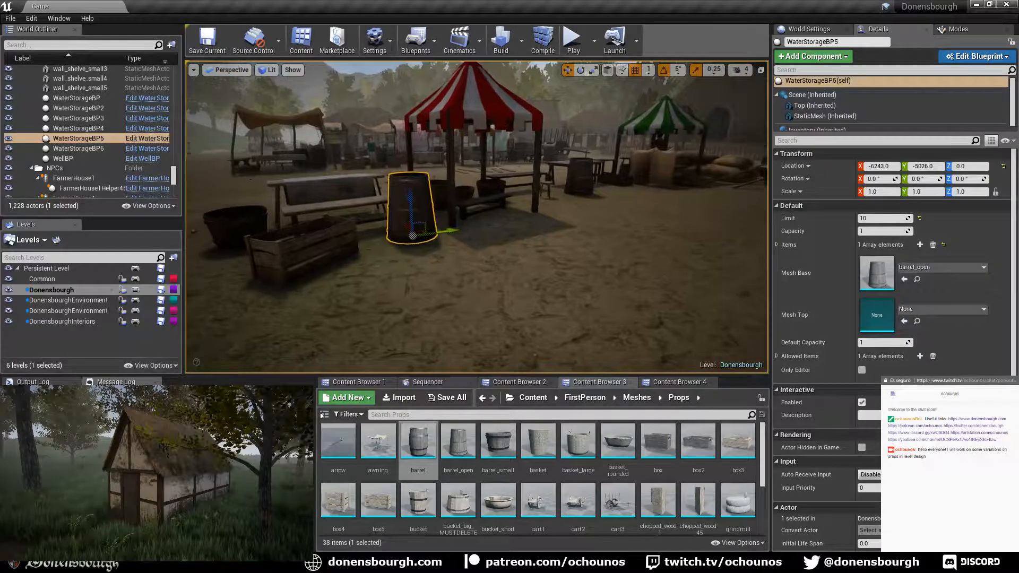
{"action": "key", "text": "w"}
{"action": "right_click_drag", "start_coordinate": [409, 327], "coordinate": [445, 325]}
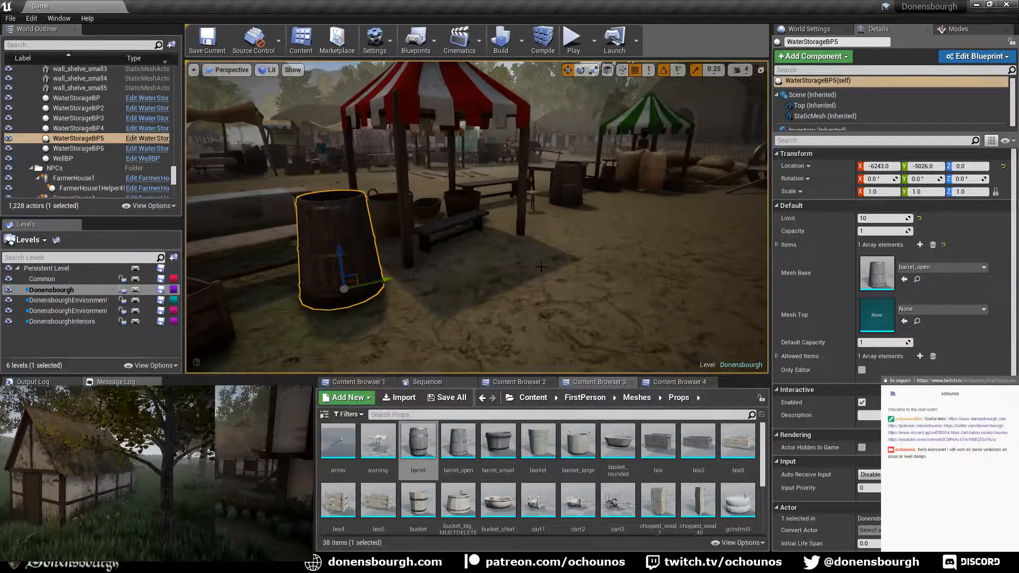
{"action": "left_click", "coordinate": [565, 183]}
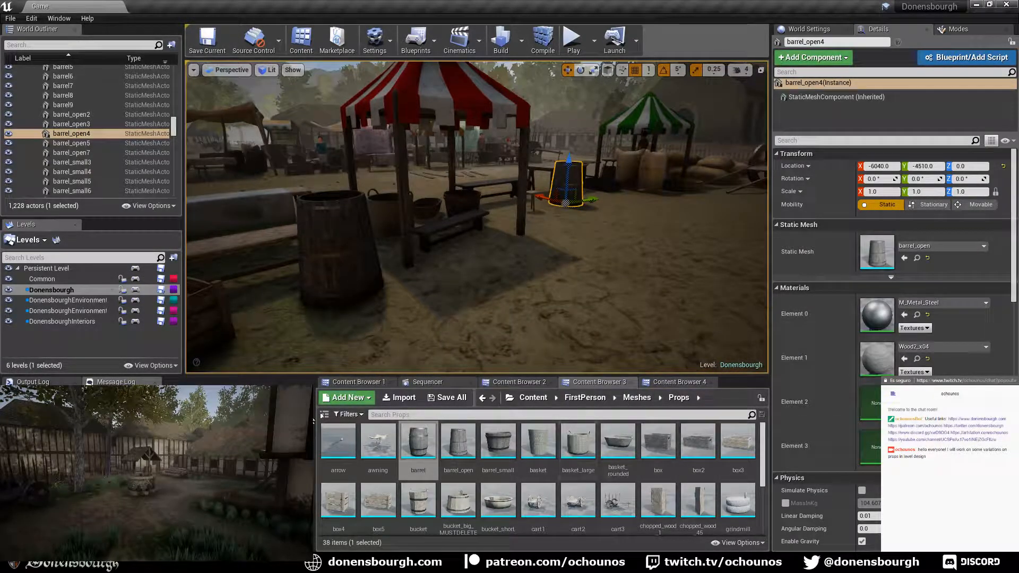
{"action": "left_click_drag", "start_coordinate": [417, 454], "coordinate": [562, 315]}
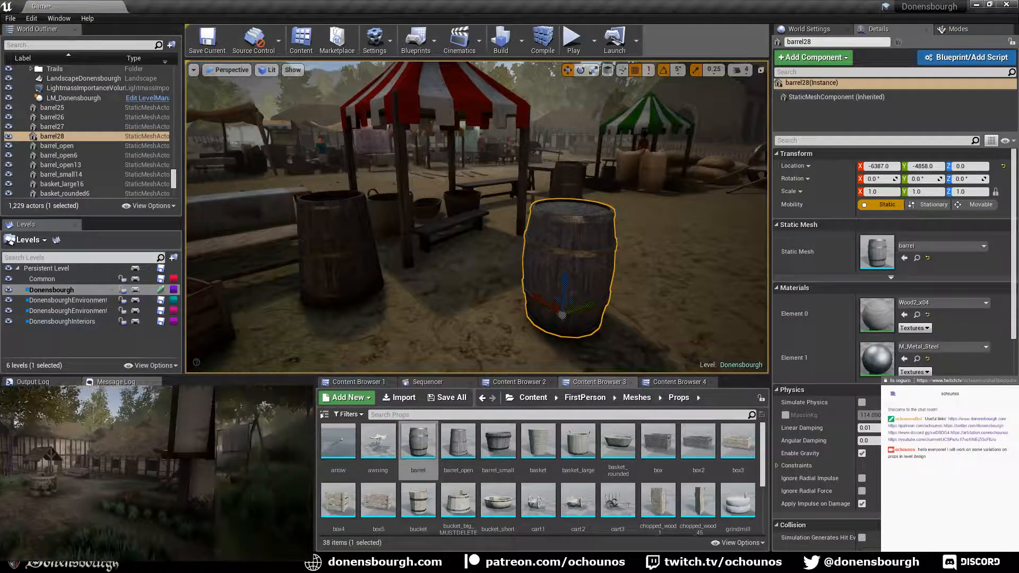
{"action": "right_click_drag", "start_coordinate": [449, 330], "coordinate": [440, 330]}
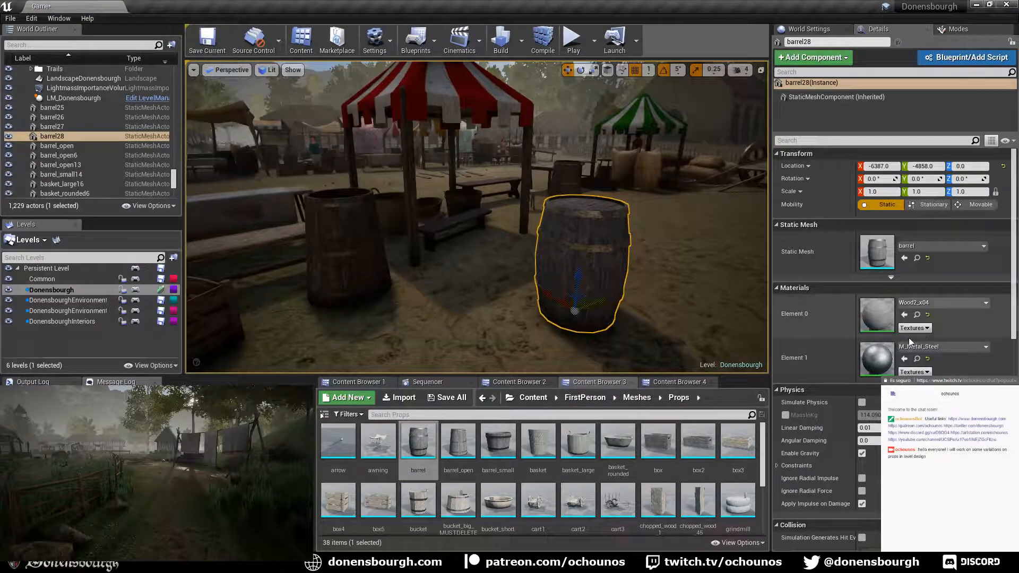
- Change the new barrel's Element 0 material to Wood1_x04
{"action": "left_click", "coordinate": [941, 303]}
{"action": "scroll", "coordinate": [935, 237], "scroll_direction": "up", "scroll_amount": 3}
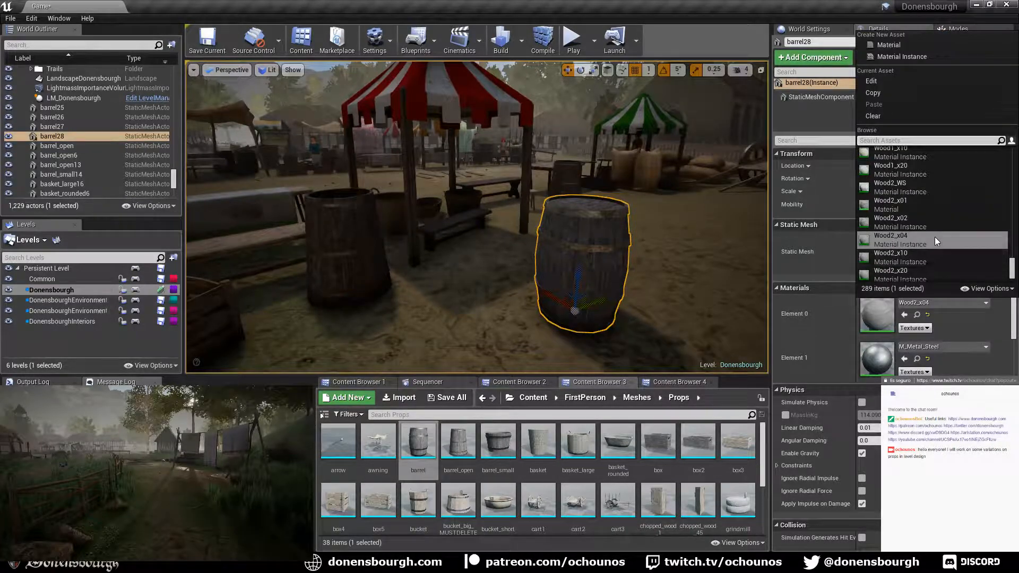
{"action": "scroll", "coordinate": [931, 199], "scroll_direction": "up", "scroll_amount": 1}
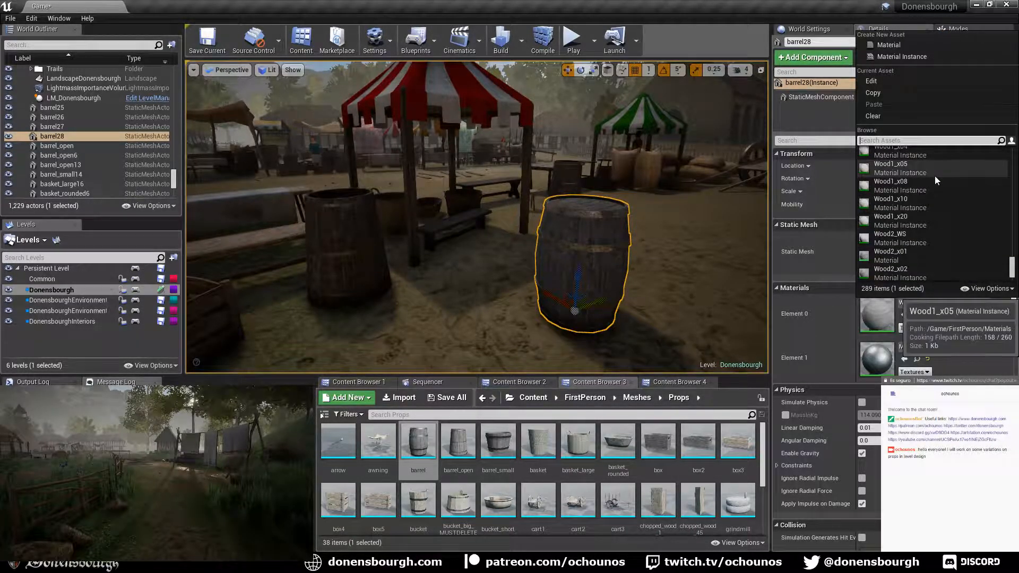
{"action": "scroll", "coordinate": [934, 176], "scroll_direction": "up", "scroll_amount": 1}
{"action": "left_click", "coordinate": [932, 169]}
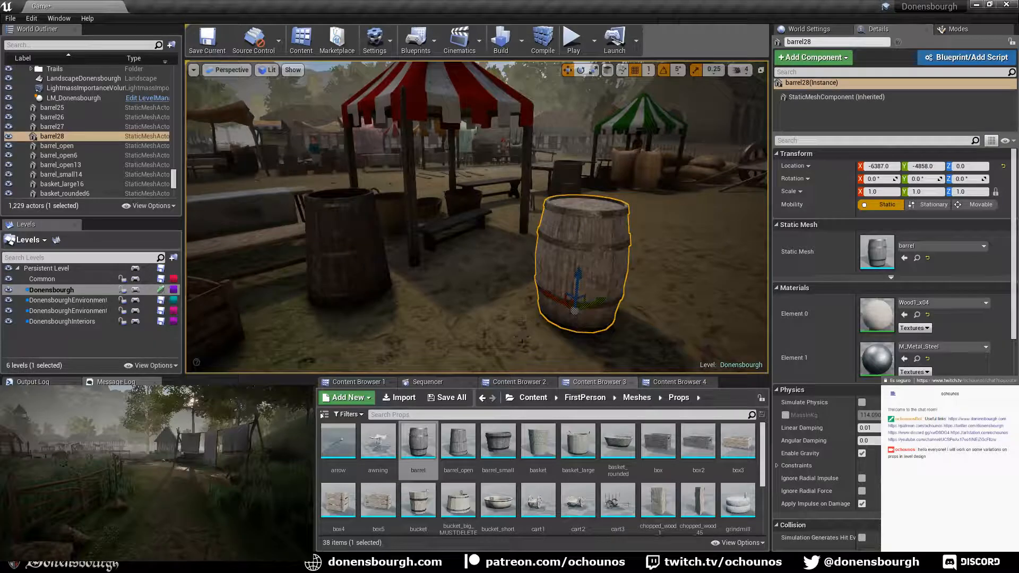
- Place a second barrel and two barrel_open meshes in a row beside the light-wood barrel
{"action": "right_click_drag", "start_coordinate": [518, 321], "coordinate": [542, 299]}
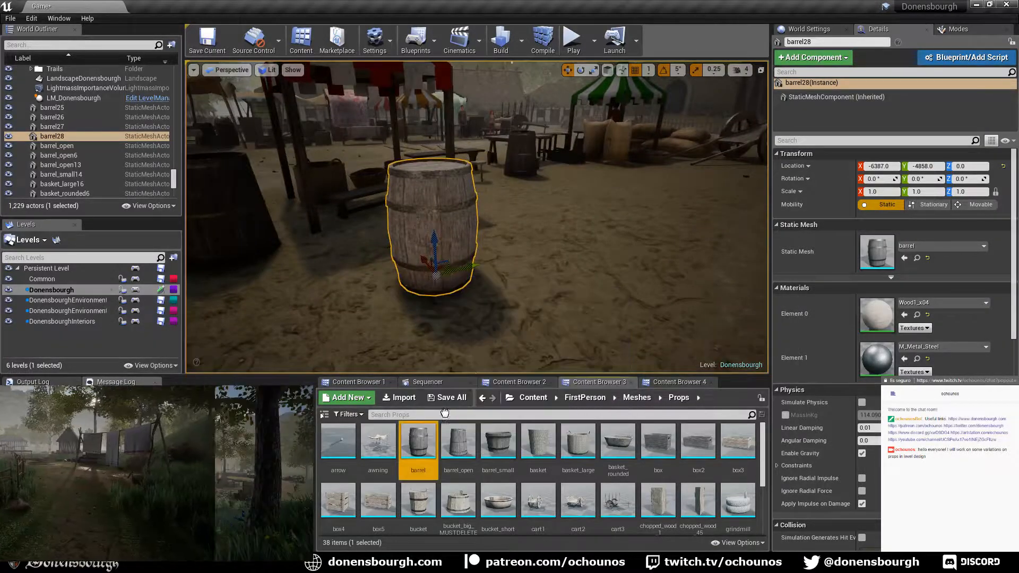
{"action": "left_click_drag", "start_coordinate": [418, 441], "coordinate": [535, 270]}
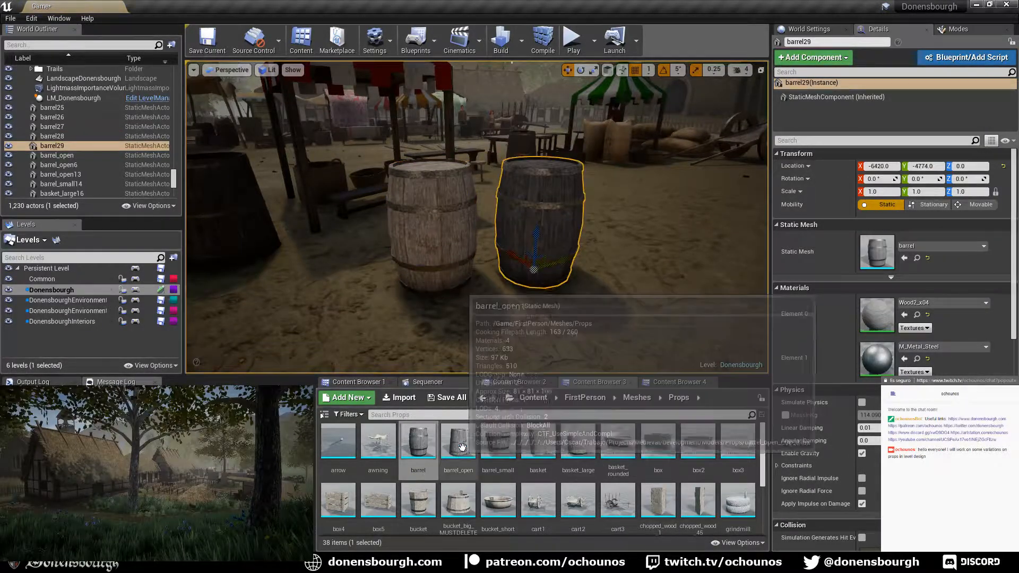
{"action": "left_click_drag", "start_coordinate": [458, 442], "coordinate": [674, 294]}
{"action": "key", "text": "f"}
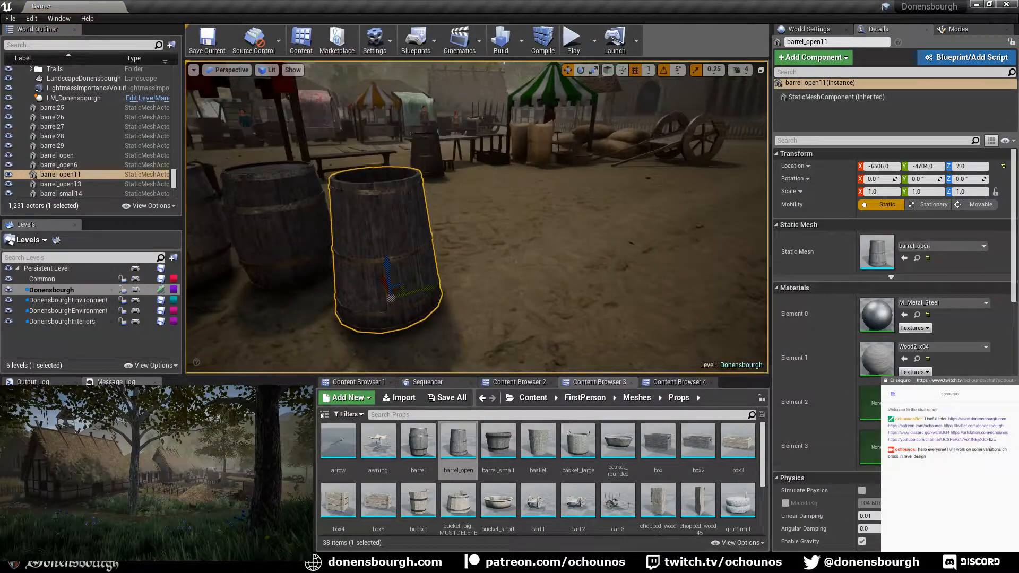
{"action": "left_click_drag", "start_coordinate": [445, 433], "coordinate": [583, 276]}
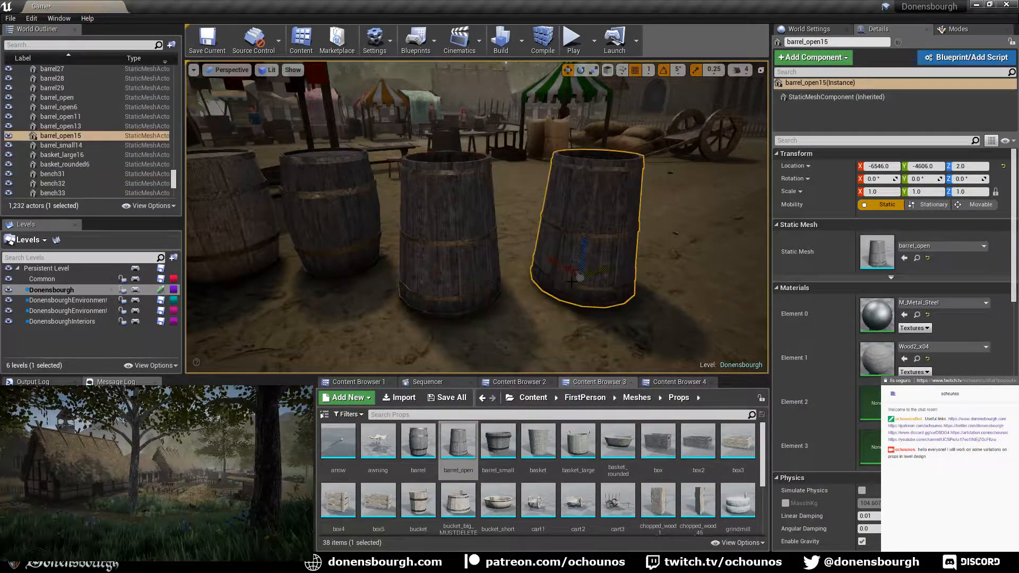
- Change the Element 1 material of the last open barrel in the row to Wood1_x04
{"action": "left_click", "coordinate": [948, 348]}
{"action": "scroll", "coordinate": [942, 227], "scroll_direction": "up", "scroll_amount": 4}
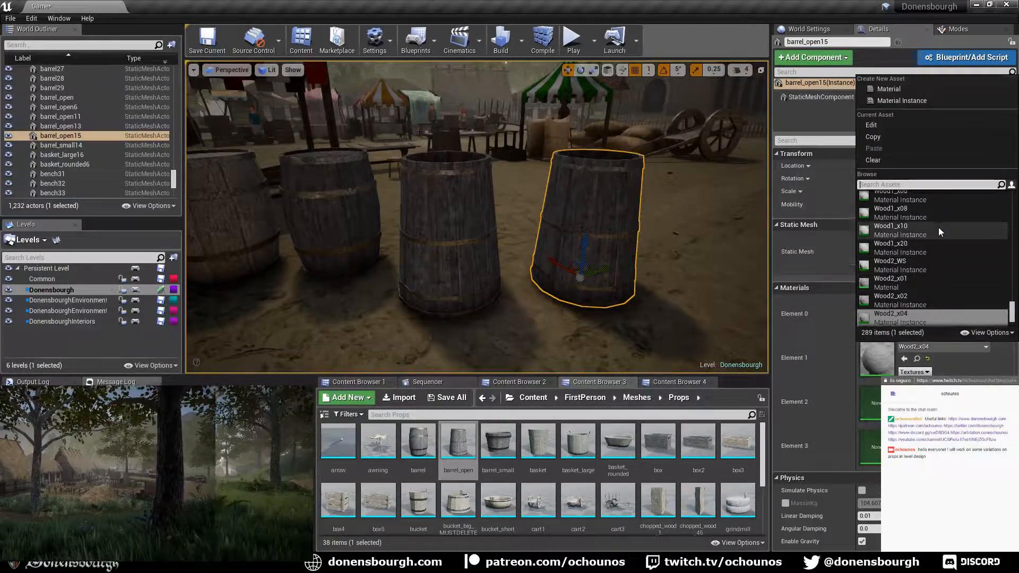
{"action": "left_click", "coordinate": [931, 218]}
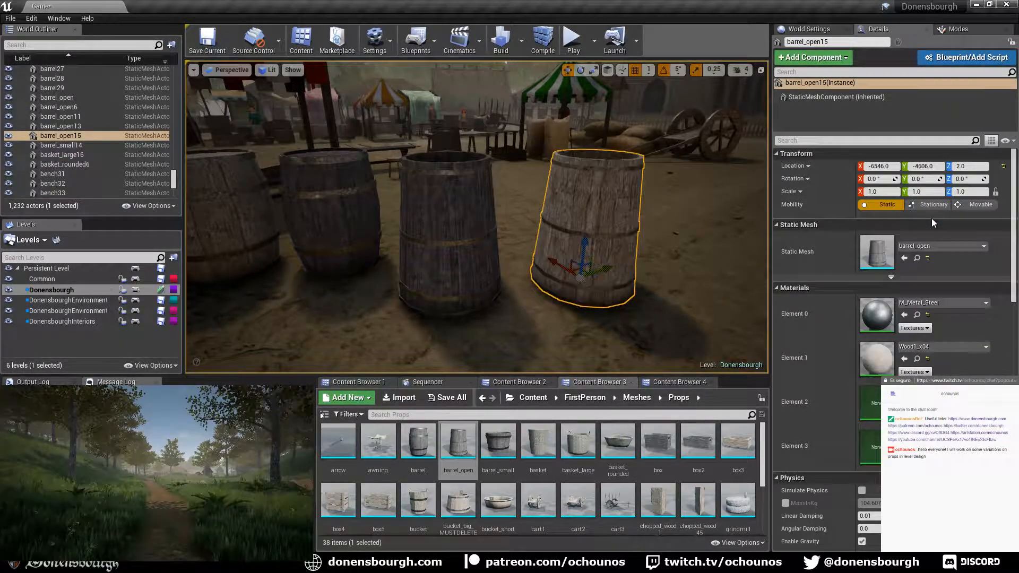
- Place two box meshes side by side at the end of the barrel row
{"action": "right_click_drag", "start_coordinate": [527, 289], "coordinate": [514, 331]}
{"action": "mouse_move", "coordinate": [587, 293]}
{"action": "right_mouse_down"}
{"action": "mouse_move", "coordinate": [571, 259]}
{"action": "mouse_move", "coordinate": [546, 267]}
{"action": "mouse_move", "coordinate": [573, 281]}
{"action": "right_mouse_up"}
{"action": "scroll", "coordinate": [581, 292], "scroll_direction": "down", "scroll_amount": 3}
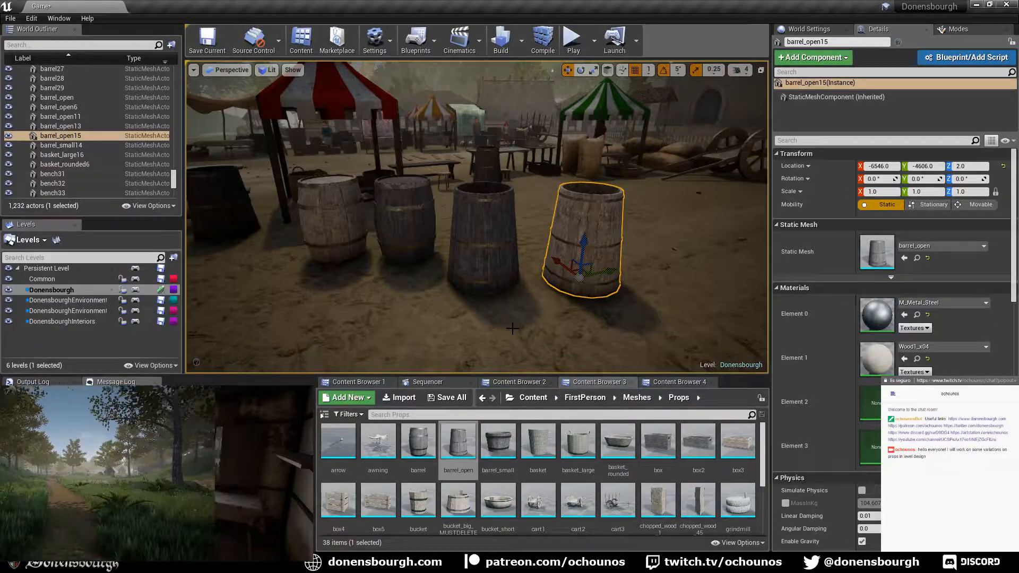
{"action": "right_click_drag", "start_coordinate": [456, 300], "coordinate": [456, 287]}
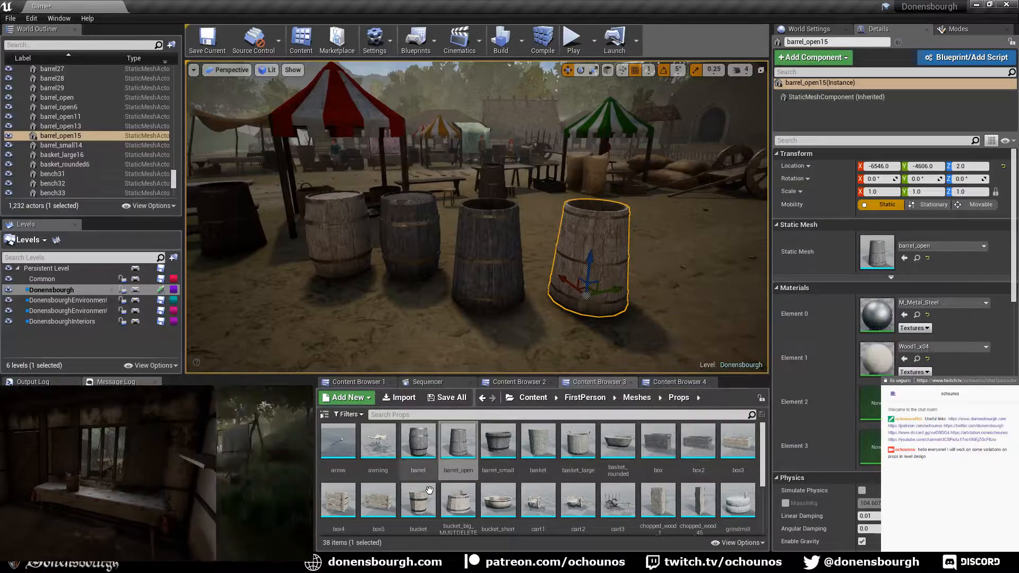
{"action": "left_click_drag", "start_coordinate": [671, 441], "coordinate": [689, 309]}
{"action": "right_click_drag", "start_coordinate": [689, 309], "coordinate": [747, 294]}
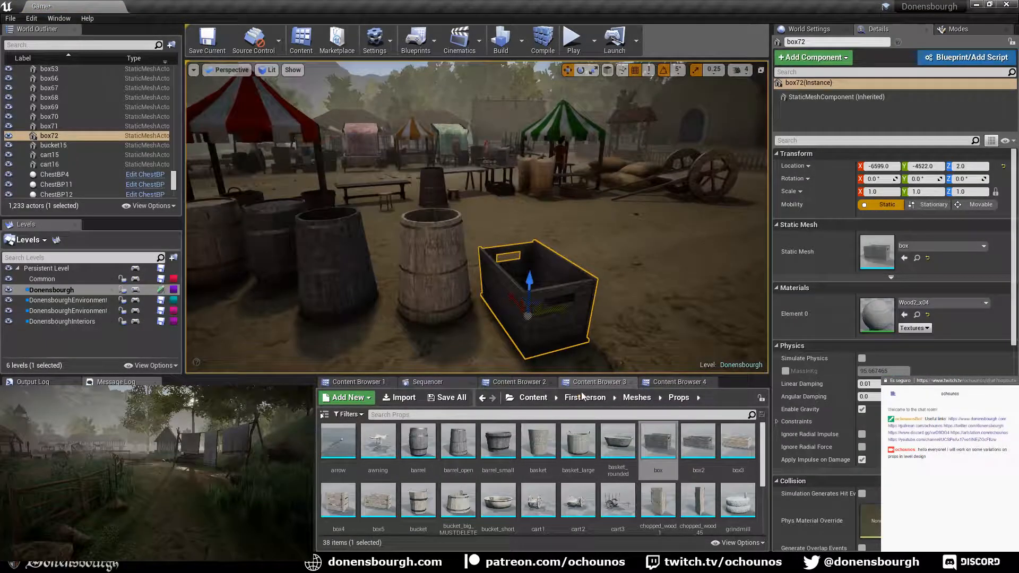
{"action": "left_click_drag", "start_coordinate": [652, 439], "coordinate": [650, 313]}
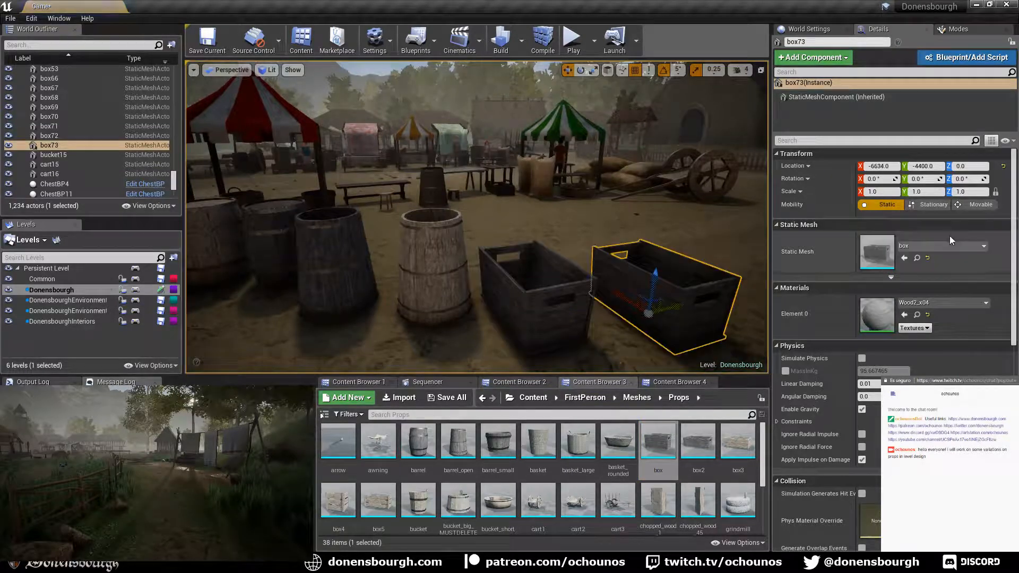
- Try the Wood4_x05 material on the second box and inspect it up close
{"action": "left_click", "coordinate": [953, 302]}
{"action": "scroll", "coordinate": [931, 213], "scroll_direction": "down", "scroll_amount": 5}
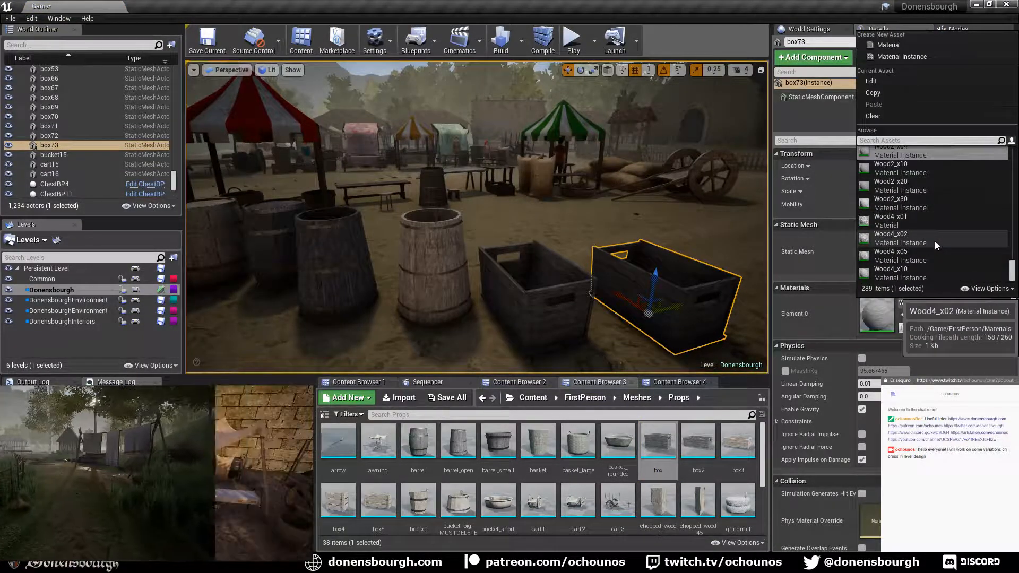
{"action": "left_click", "coordinate": [931, 255]}
{"action": "scroll", "coordinate": [539, 309], "scroll_direction": "up", "scroll_amount": 5}
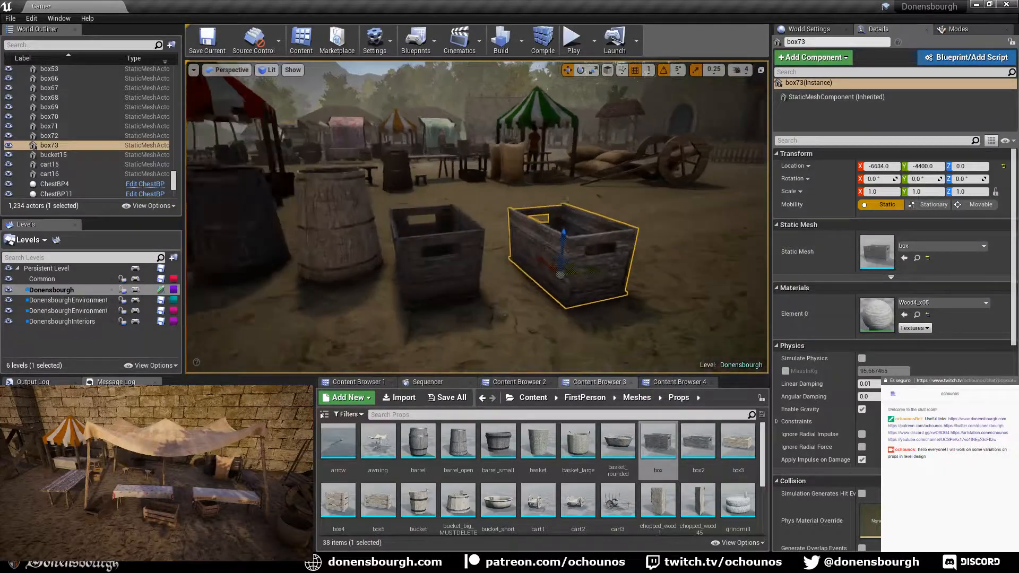
{"action": "middle_click_drag", "start_coordinate": [540, 309], "coordinate": [595, 286]}
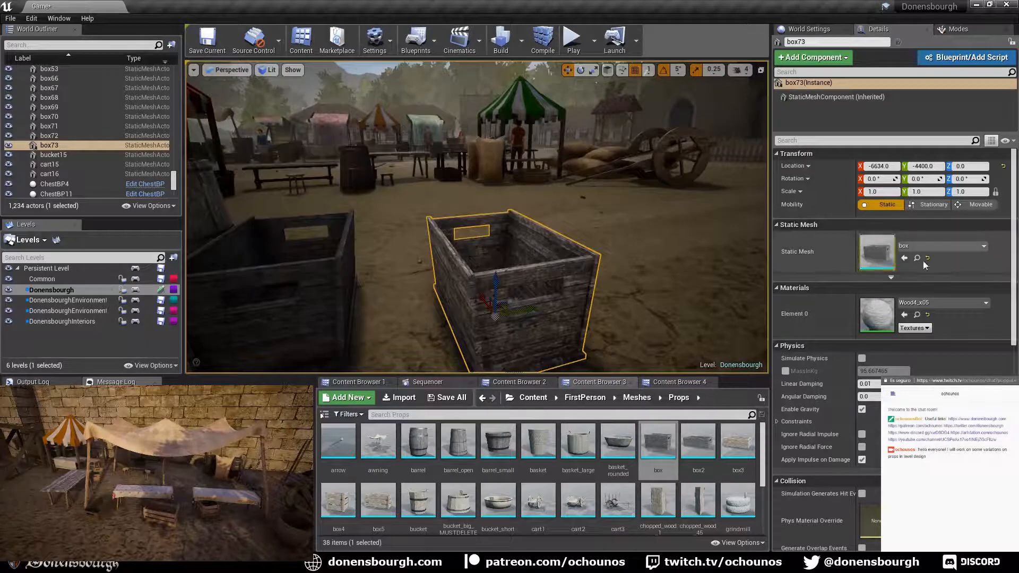
- Replace the second box's Element 0 material with a lighter wood material
{"action": "left_click", "coordinate": [943, 302]}
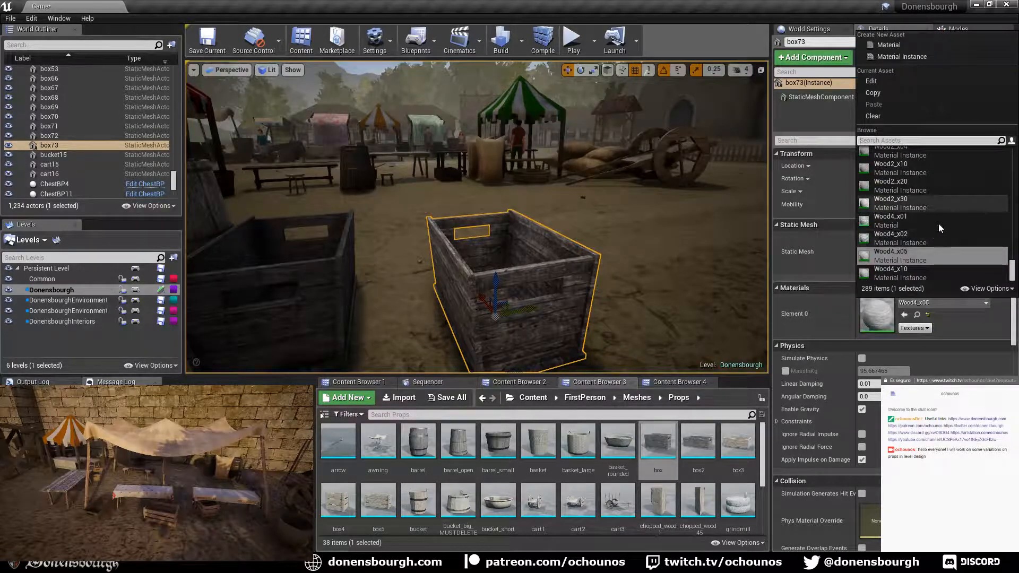
{"action": "scroll", "coordinate": [954, 235], "scroll_direction": "up", "scroll_amount": 3}
{"action": "scroll", "coordinate": [953, 234], "scroll_direction": "up", "scroll_amount": 4}
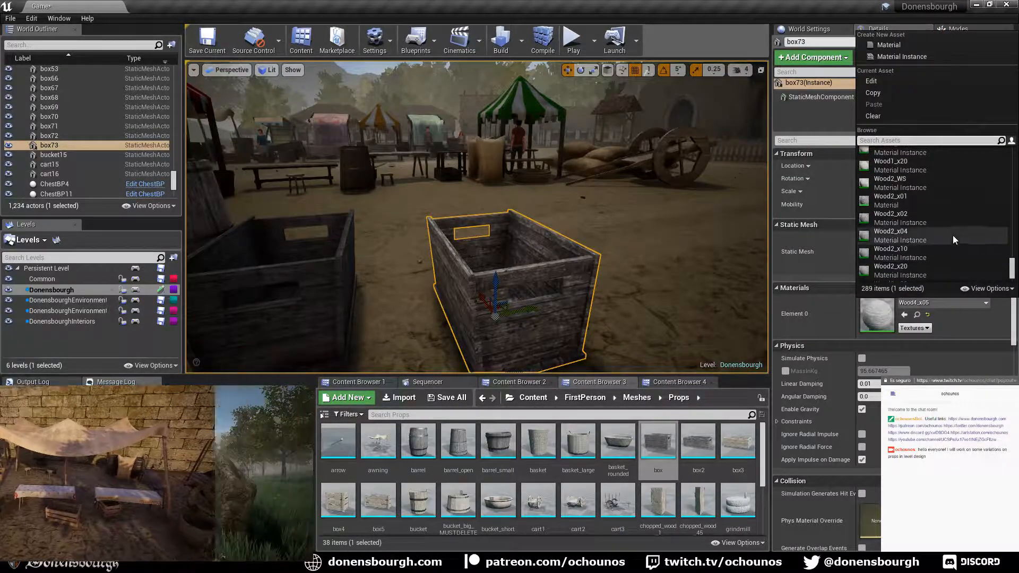
{"action": "left_click", "coordinate": [931, 186]}
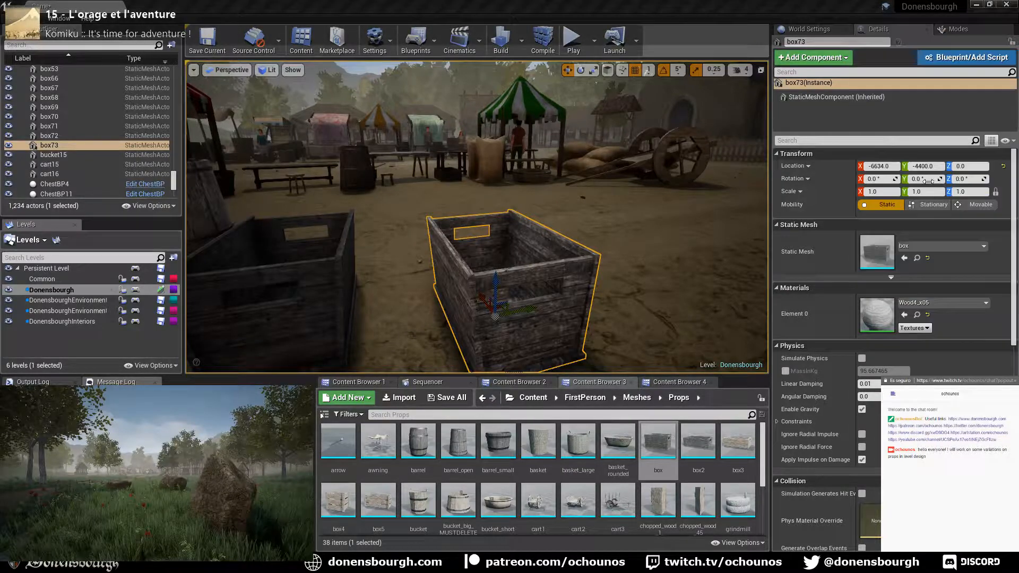
- Place a box5 crate beside the light-wood box and set its Element 0 material to Wood2_x04
{"action": "right_click_drag", "start_coordinate": [476, 216], "coordinate": [525, 186]}
{"action": "scroll", "coordinate": [530, 496], "scroll_direction": "down", "scroll_amount": 1}
{"action": "left_click_drag", "start_coordinate": [379, 467], "coordinate": [565, 279]}
{"action": "left_click", "coordinate": [938, 302]}
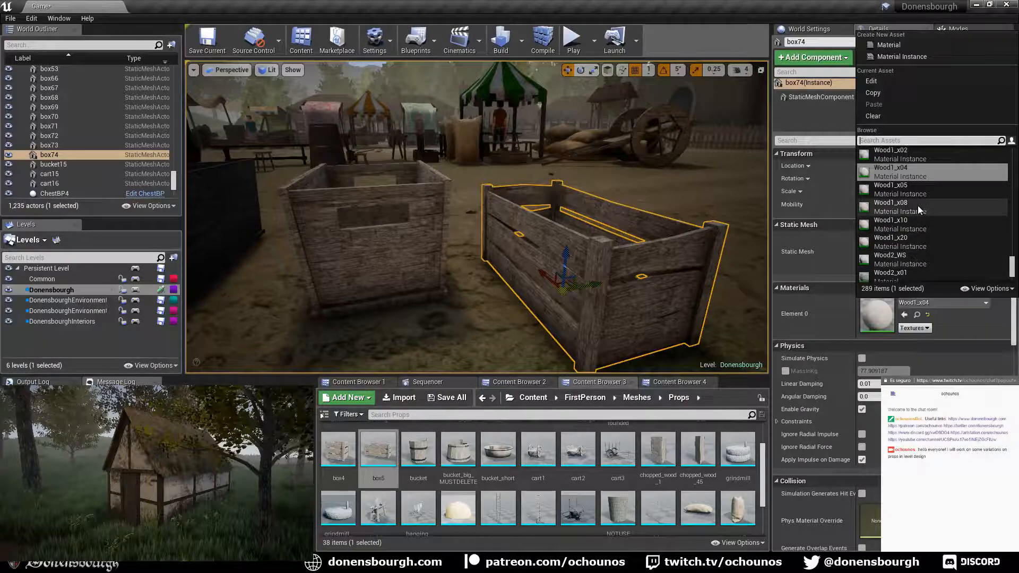
{"action": "scroll", "coordinate": [932, 236], "scroll_direction": "down", "scroll_amount": 3}
{"action": "left_click", "coordinate": [925, 257]}
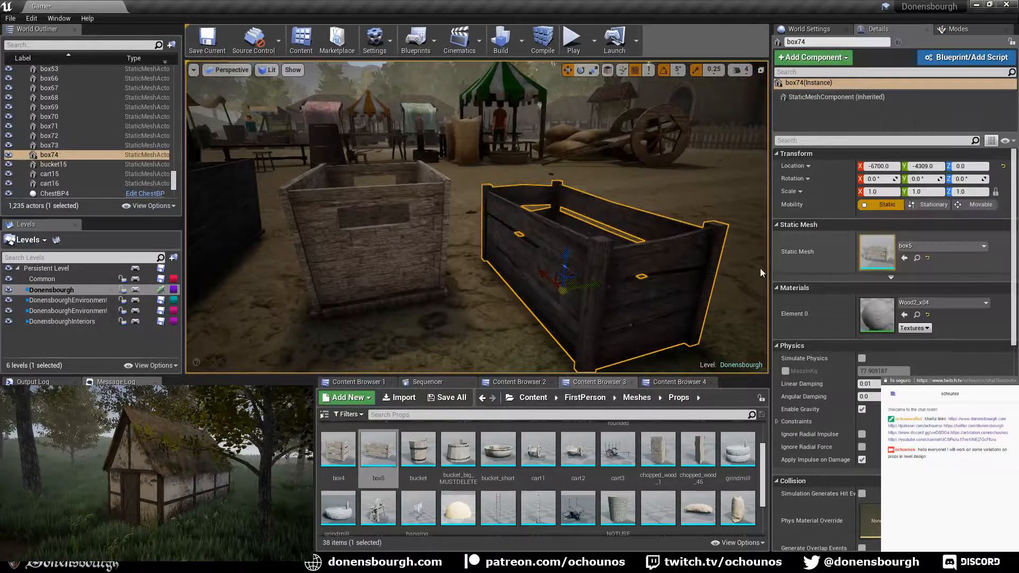
- Review the row of barrels and boxes against the village square, then clear the selection
{"action": "right_click_drag", "start_coordinate": [496, 298], "coordinate": [510, 279]}
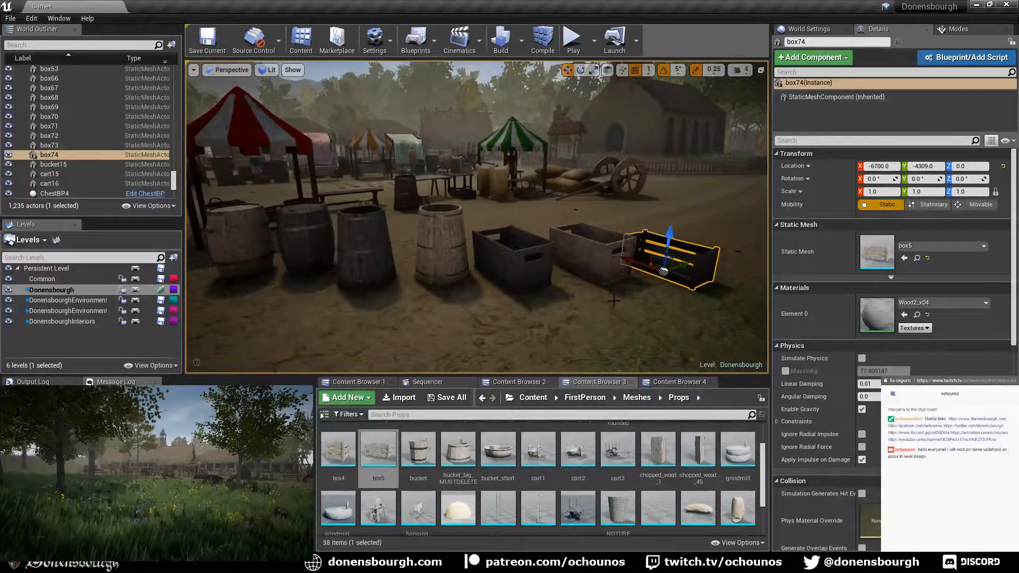
{"action": "right_click_drag", "start_coordinate": [614, 301], "coordinate": [599, 299]}
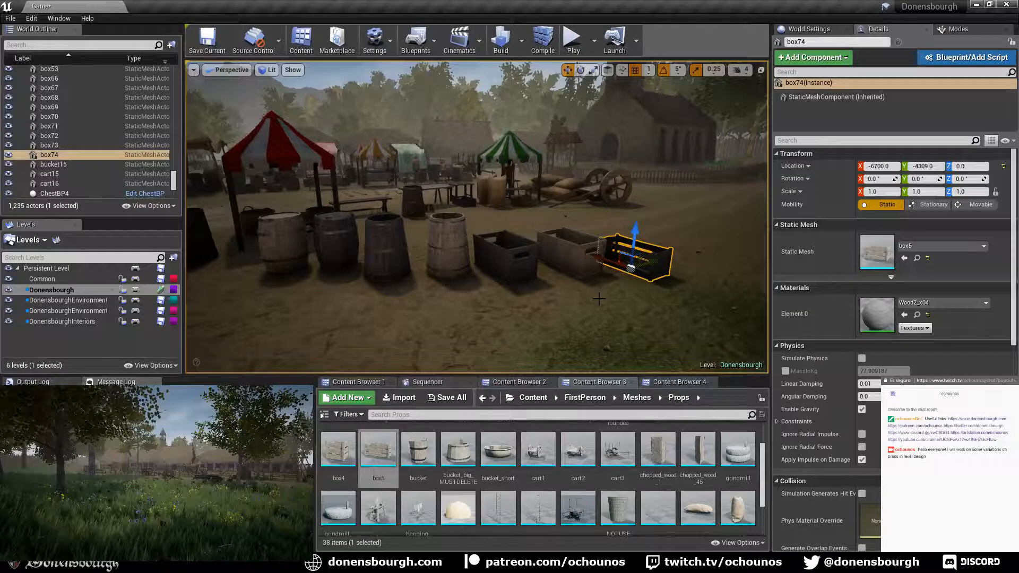
{"action": "right_click_drag", "start_coordinate": [561, 320], "coordinate": [559, 299]}
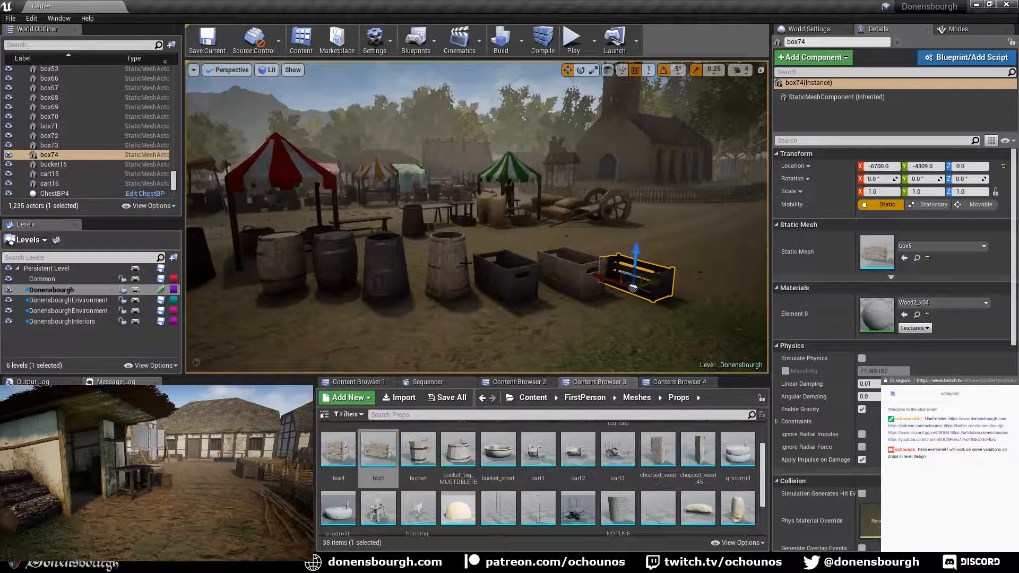
{"action": "right_click_drag", "start_coordinate": [466, 263], "coordinate": [552, 265]}
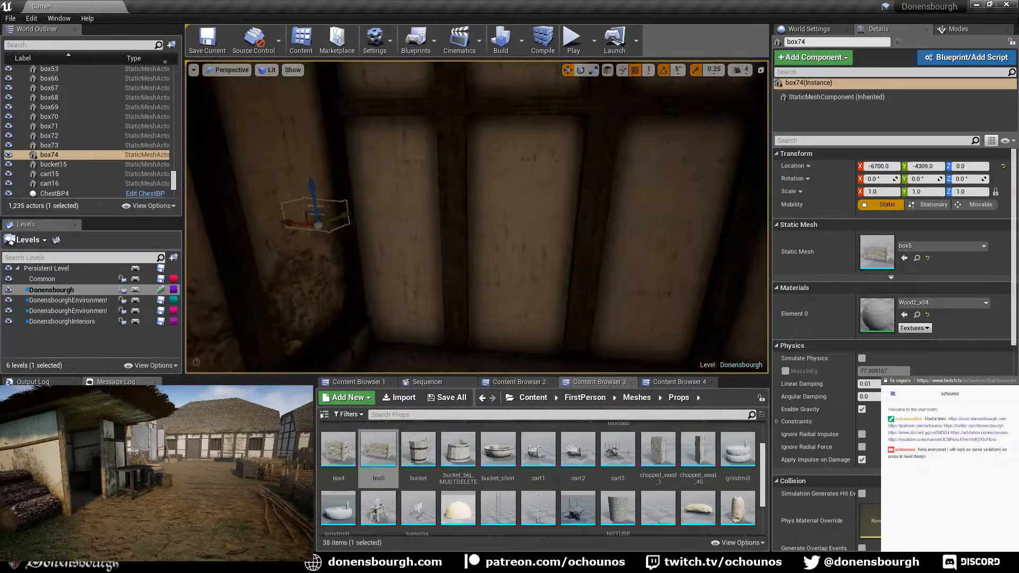
{"action": "mouse_move", "coordinate": [477, 216]}
{"action": "right_mouse_down"}
{"action": "mouse_move", "coordinate": [488, 229]}
{"action": "mouse_move", "coordinate": [552, 233]}
{"action": "mouse_move", "coordinate": [610, 222]}
{"action": "mouse_move", "coordinate": [573, 218]}
{"action": "mouse_move", "coordinate": [435, 261]}
{"action": "mouse_move", "coordinate": [457, 281]}
{"action": "mouse_move", "coordinate": [424, 249]}
{"action": "mouse_move", "coordinate": [509, 218]}
{"action": "mouse_move", "coordinate": [568, 239]}
{"action": "mouse_move", "coordinate": [520, 244]}
{"action": "mouse_move", "coordinate": [478, 265]}
{"action": "mouse_move", "coordinate": [382, 239]}
{"action": "mouse_move", "coordinate": [377, 246]}
{"action": "mouse_move", "coordinate": [490, 214]}
{"action": "mouse_move", "coordinate": [479, 214]}
{"action": "right_mouse_up"}
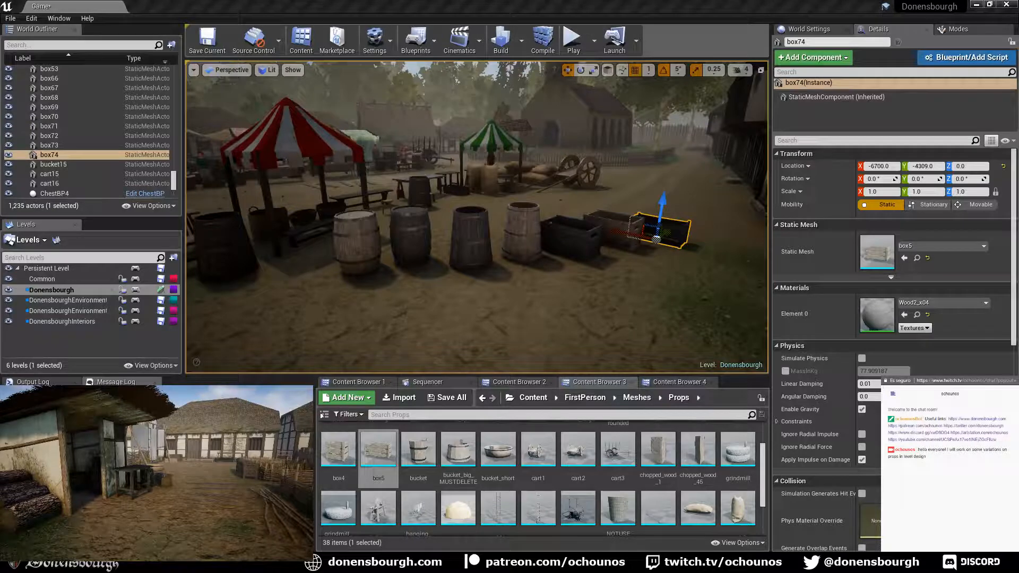
{"action": "right_click_drag", "start_coordinate": [497, 298], "coordinate": [499, 271]}
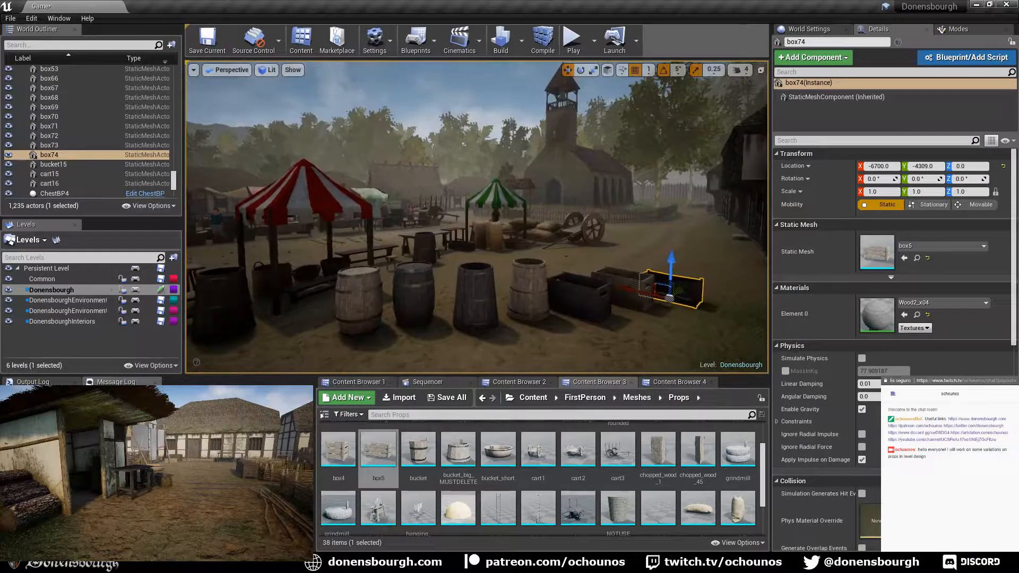
{"action": "key", "text": "Escape"}
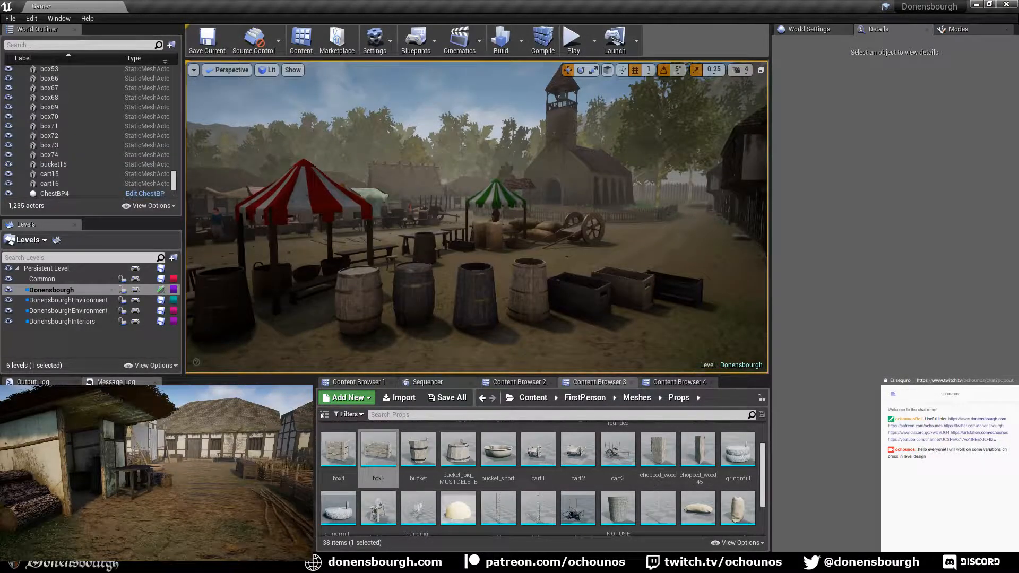
- Collapse the Bakehouse, Boundaries, Buildings and Cameras folders under Donensbourgh in the World Outliner
{"action": "scroll", "coordinate": [103, 135], "scroll_direction": "up", "scroll_amount": 10}
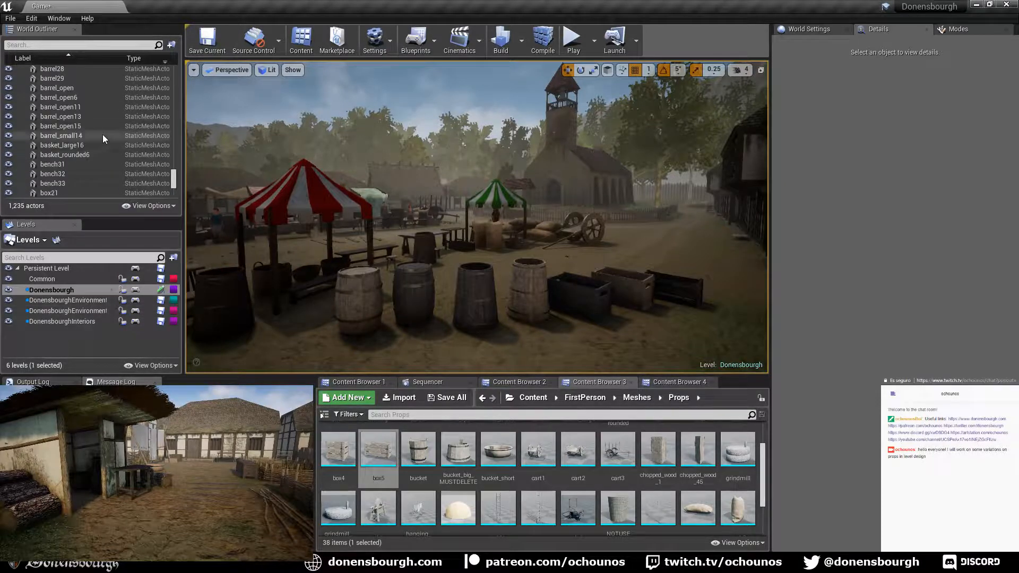
{"action": "scroll", "coordinate": [103, 135], "scroll_direction": "up", "scroll_amount": 10}
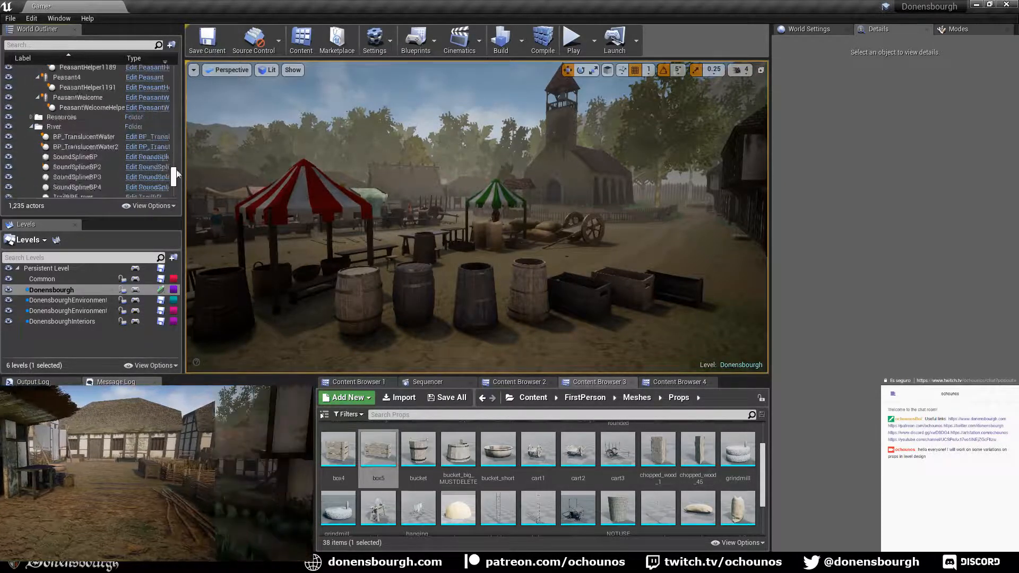
{"action": "left_click_drag", "start_coordinate": [178, 173], "coordinate": [179, 66]}
{"action": "scroll", "coordinate": [52, 147], "scroll_direction": "down", "scroll_amount": 3}
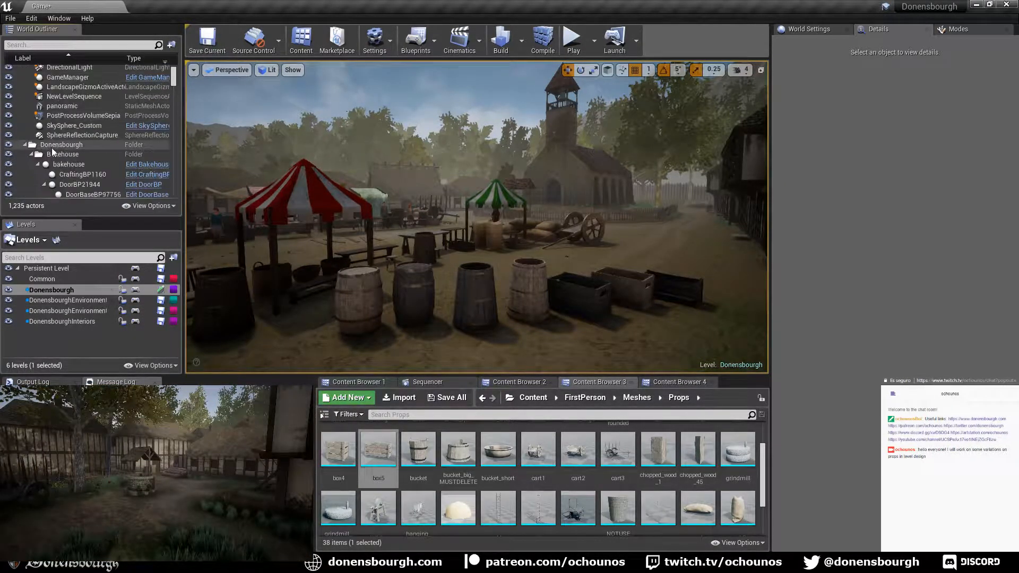
{"action": "left_click", "coordinate": [53, 154]}
{"action": "left_click", "coordinate": [30, 154]}
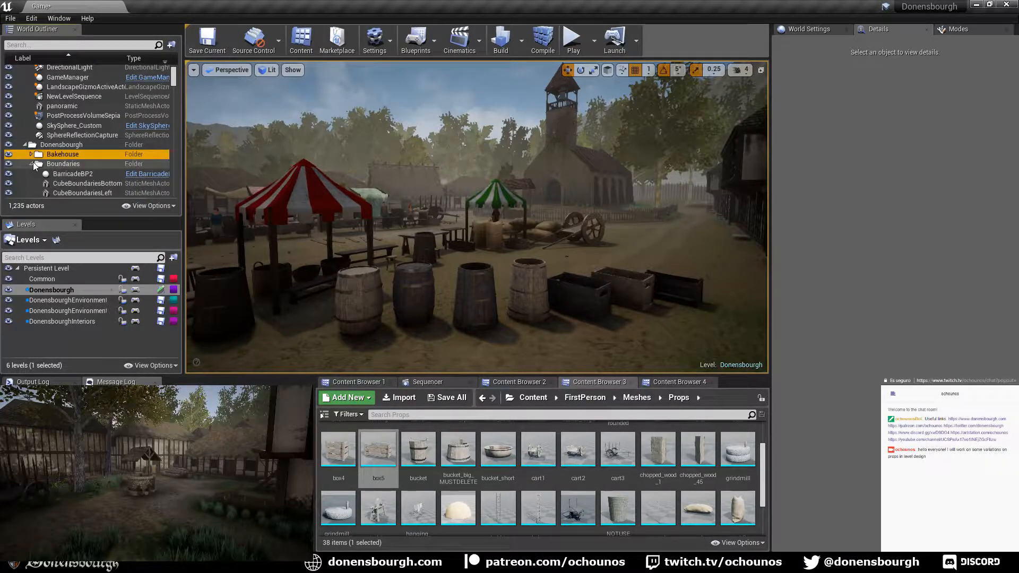
{"action": "left_click", "coordinate": [31, 183]}
{"action": "left_click", "coordinate": [31, 182]}
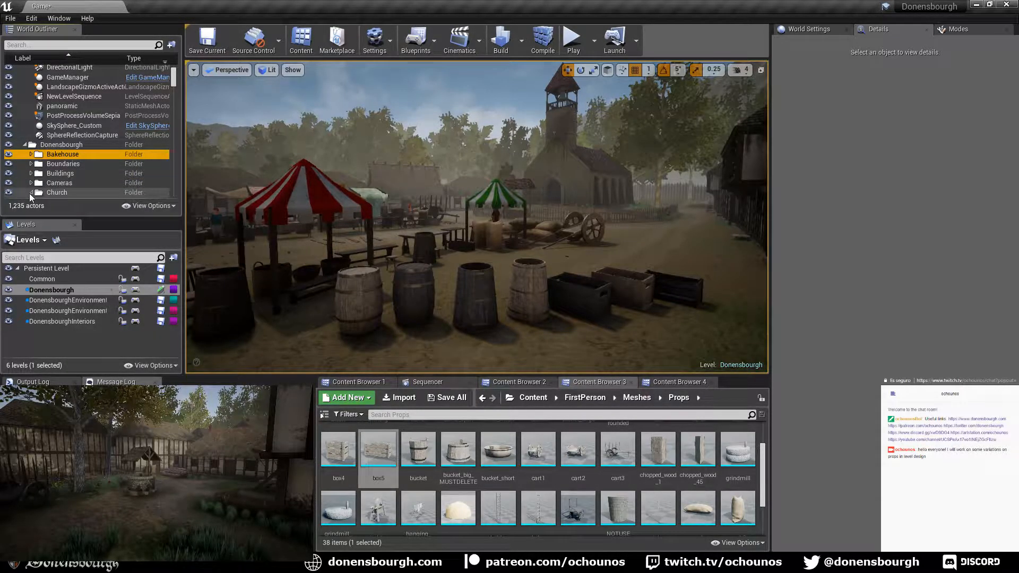
- Collapse the other Donensbourgh subfolders, from Church through River, in the World Outliner
{"action": "scroll", "coordinate": [30, 191], "scroll_direction": "down", "scroll_amount": 4}
{"action": "left_click", "coordinate": [32, 143]}
{"action": "left_click", "coordinate": [32, 143]}
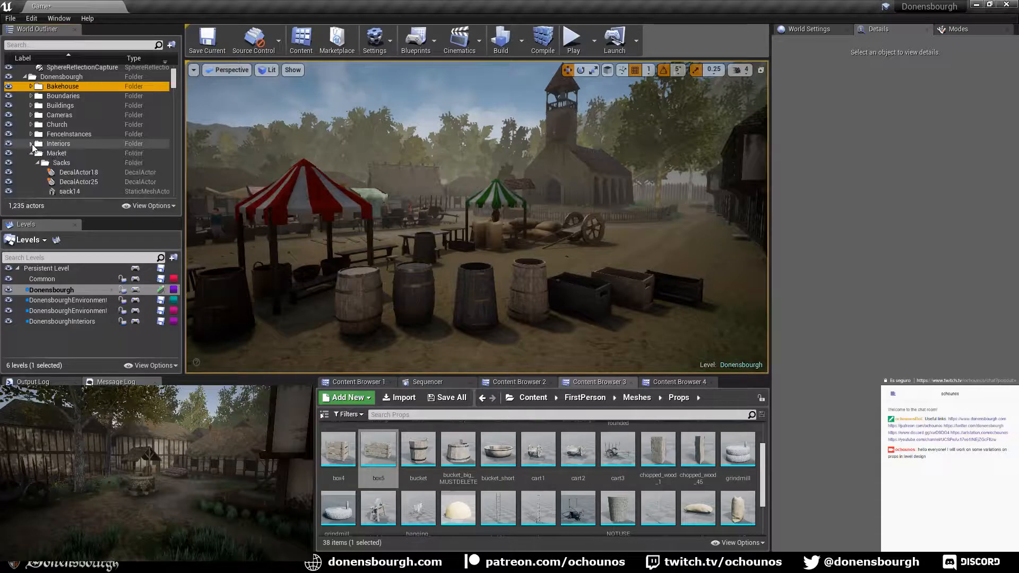
{"action": "left_click", "coordinate": [32, 153]}
{"action": "left_click", "coordinate": [53, 153]}
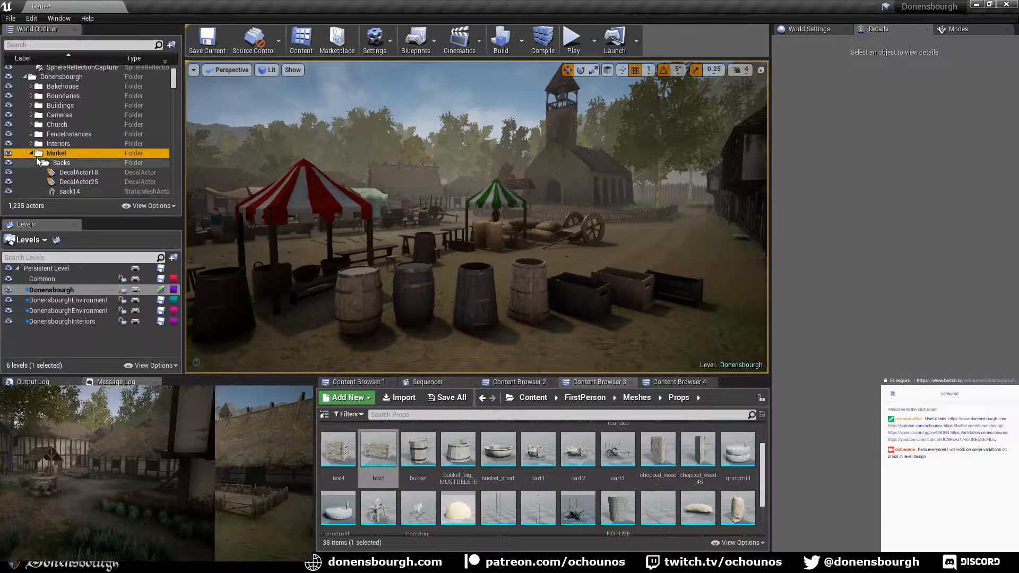
{"action": "left_click", "coordinate": [31, 154]}
{"action": "left_click", "coordinate": [33, 163]}
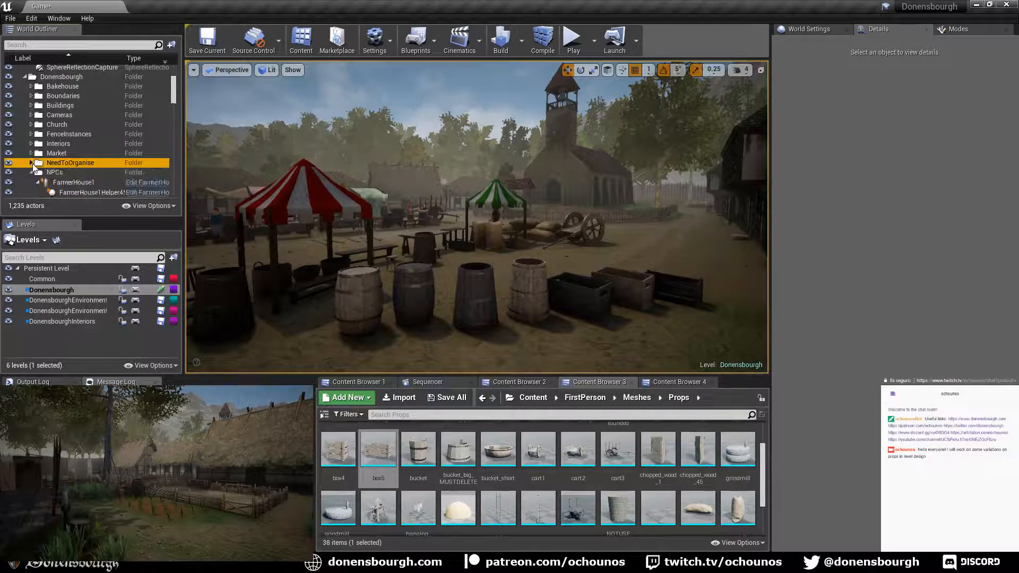
{"action": "left_click", "coordinate": [31, 162]}
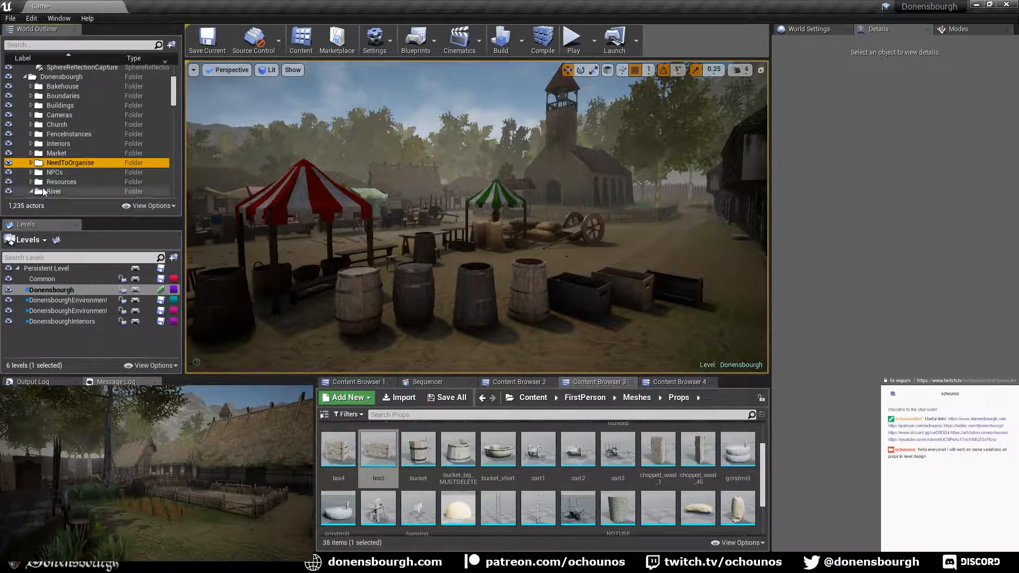
{"action": "scroll", "coordinate": [31, 180], "scroll_direction": "down", "scroll_amount": 1}
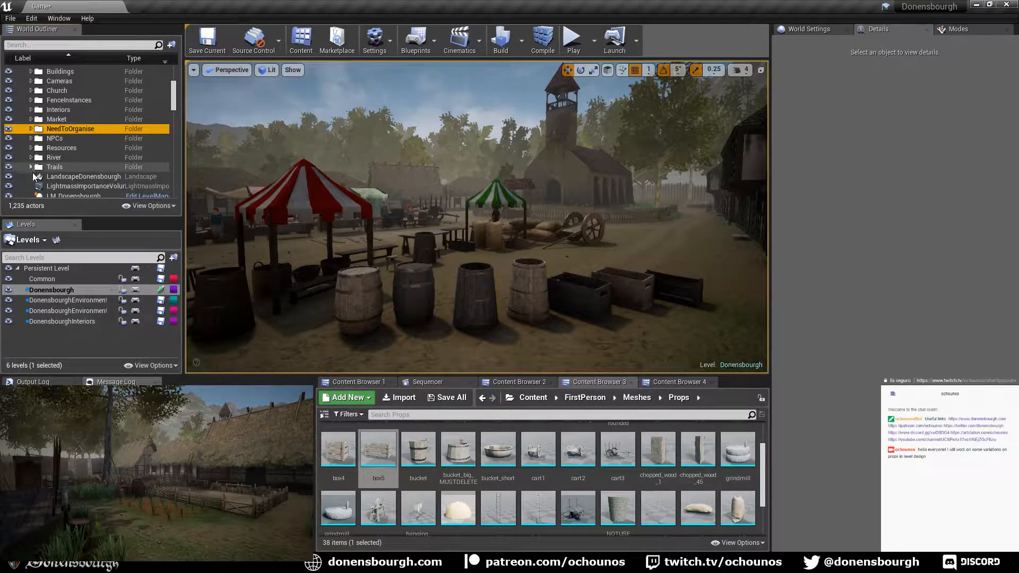
- Select the loose actors from barrel25 through DoorBaseBP6 and move them into an existing outliner folder
{"action": "scroll", "coordinate": [33, 173], "scroll_direction": "down", "scroll_amount": 2}
{"action": "left_click", "coordinate": [49, 155]}
{"action": "scroll", "coordinate": [66, 176], "scroll_direction": "down", "scroll_amount": 6}
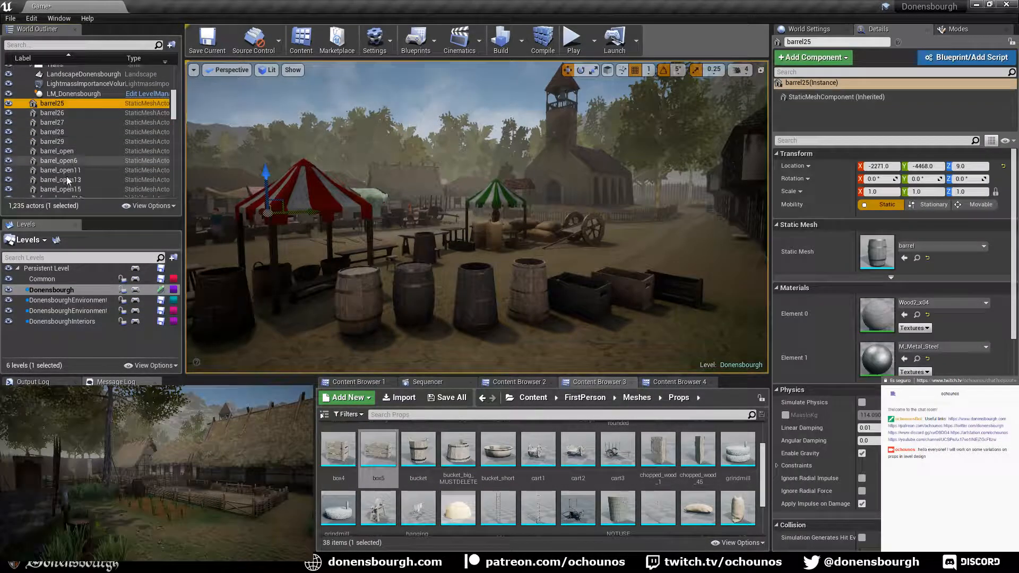
{"action": "scroll", "coordinate": [72, 183], "scroll_direction": "down", "scroll_amount": 5}
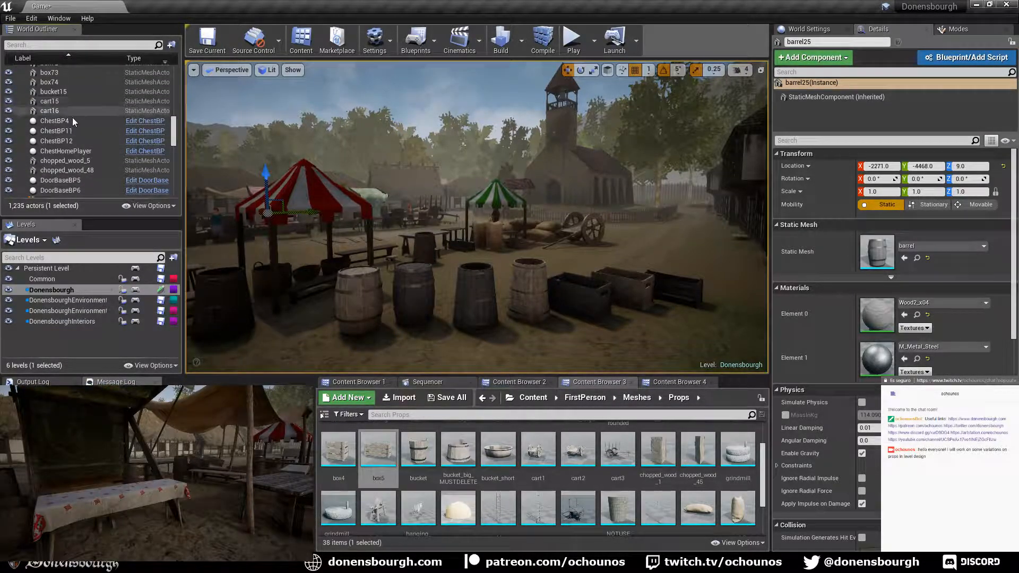
{"action": "scroll", "coordinate": [84, 161], "scroll_direction": "down", "scroll_amount": 1}
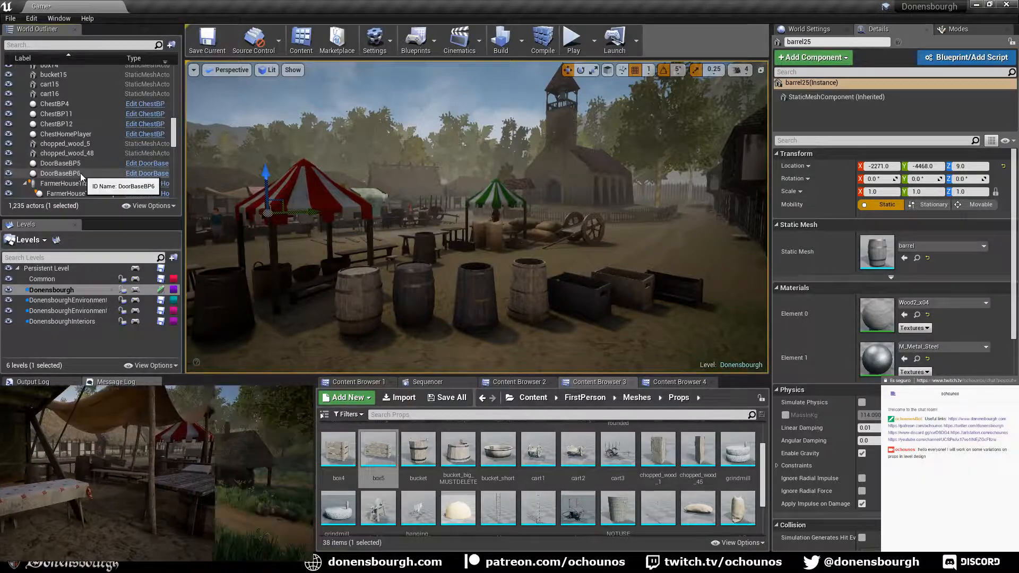
{"action": "left_click", "coordinate": [81, 173], "text": "shift"}
{"action": "right_click", "coordinate": [81, 173]}
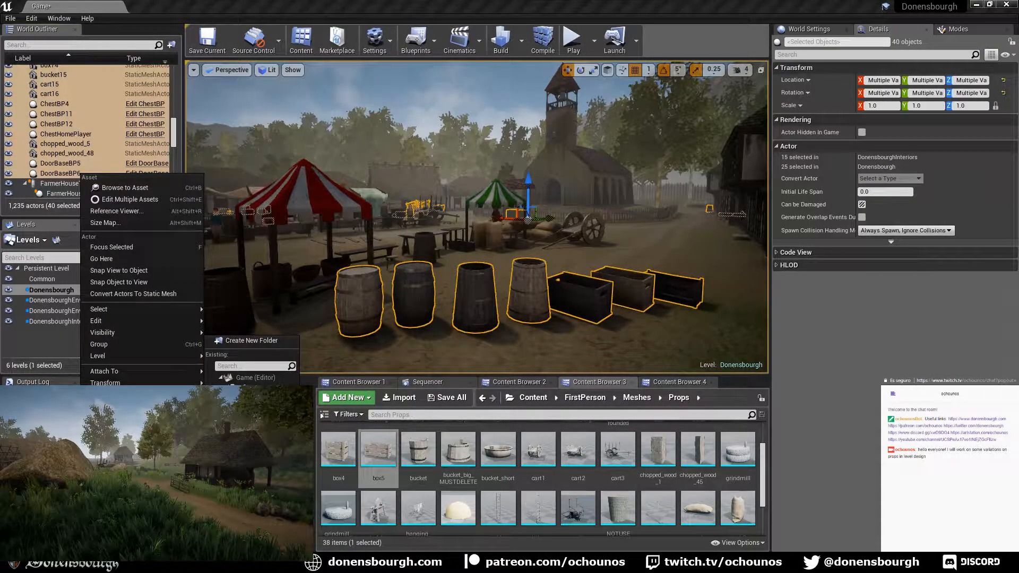
{"action": "left_click", "coordinate": [255, 399]}
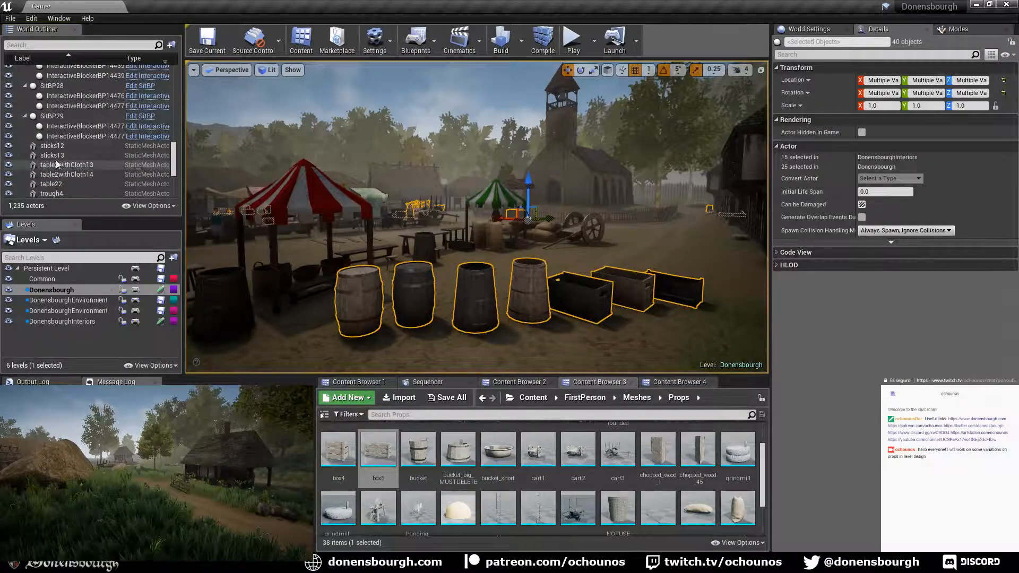
- Select the loose actors from ground_wood9 through wall_shelve_small14 and move them into an existing outliner folder
{"action": "scroll", "coordinate": [58, 152], "scroll_direction": "up", "scroll_amount": 10}
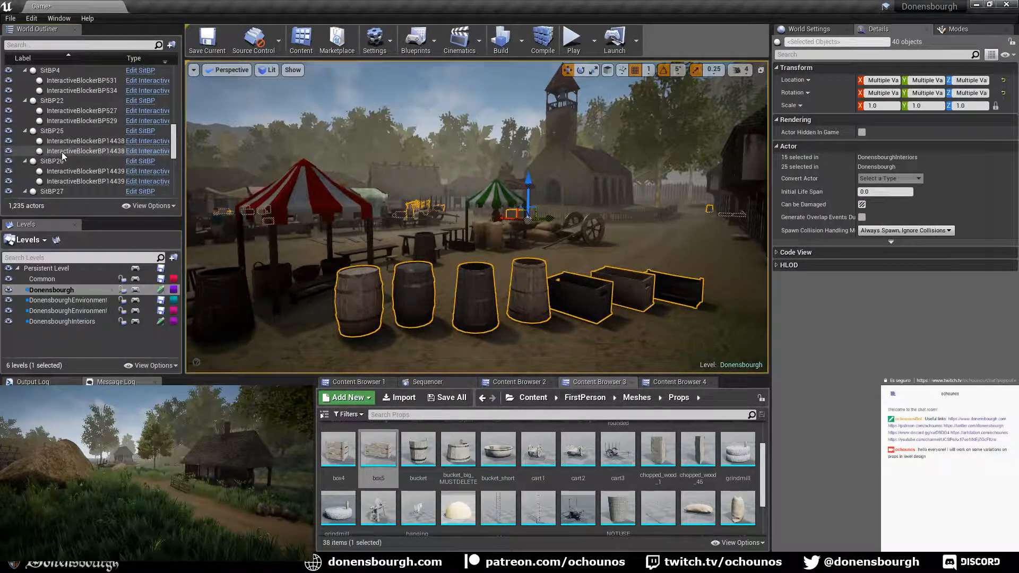
{"action": "scroll", "coordinate": [58, 138], "scroll_direction": "up", "scroll_amount": 5}
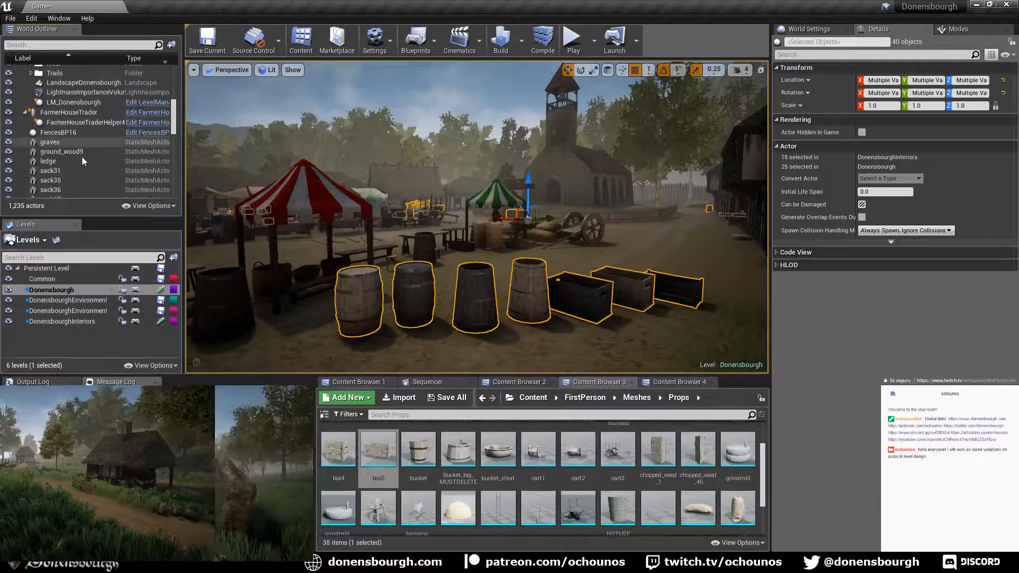
{"action": "left_click", "coordinate": [73, 143]}
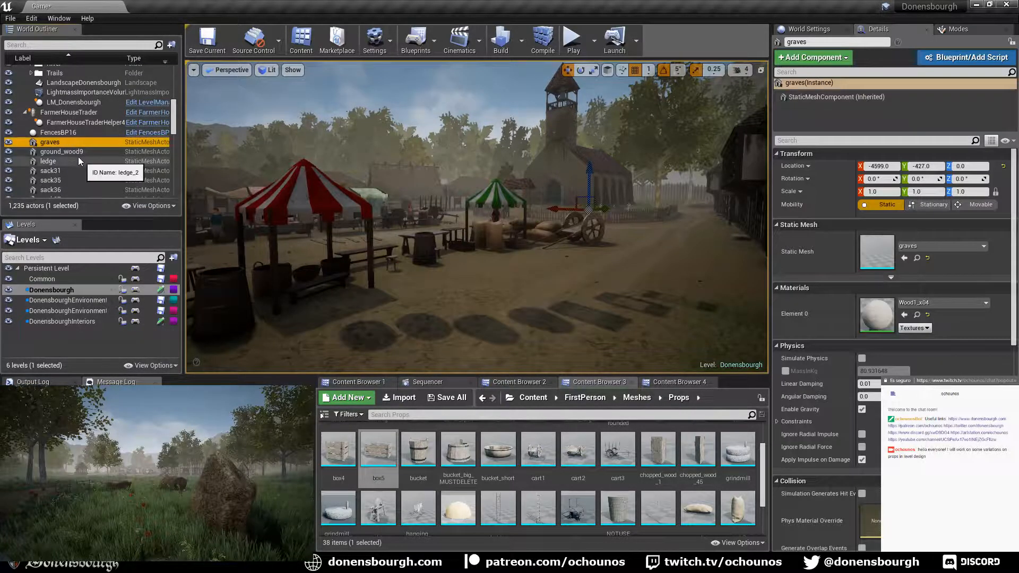
{"action": "left_click", "coordinate": [76, 153]}
{"action": "scroll", "coordinate": [82, 180], "scroll_direction": "down", "scroll_amount": 10}
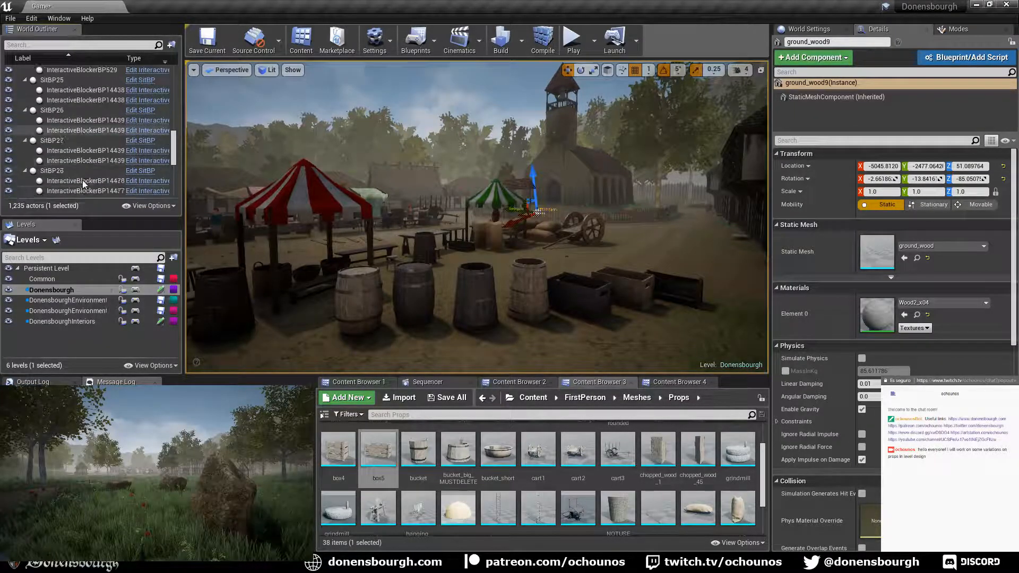
{"action": "scroll", "coordinate": [83, 184], "scroll_direction": "down", "scroll_amount": 12}
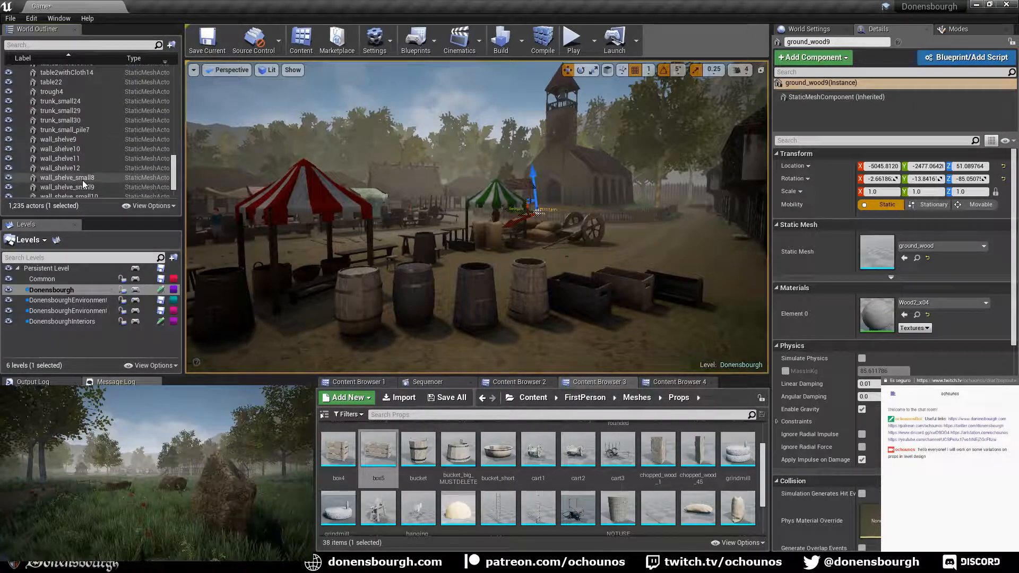
{"action": "scroll", "coordinate": [83, 184], "scroll_direction": "down", "scroll_amount": 1}
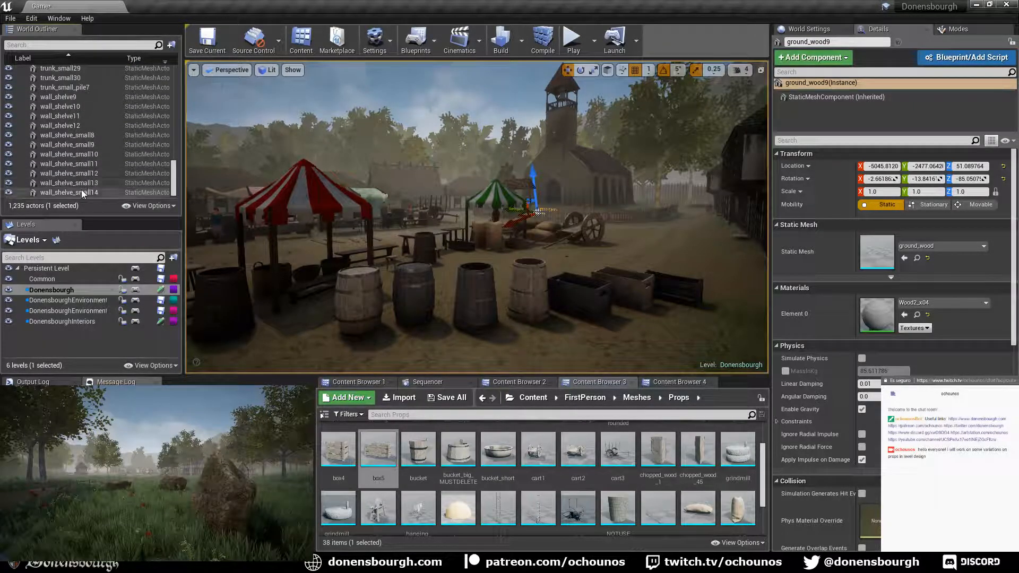
{"action": "left_click", "coordinate": [81, 190], "text": "shift"}
{"action": "right_click", "coordinate": [81, 190]}
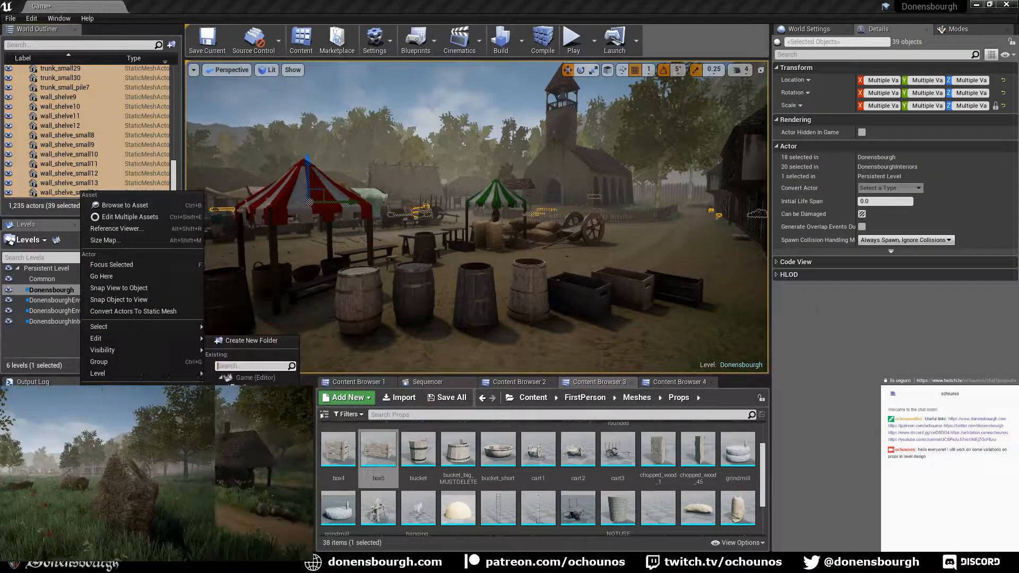
{"action": "left_click", "coordinate": [255, 404]}
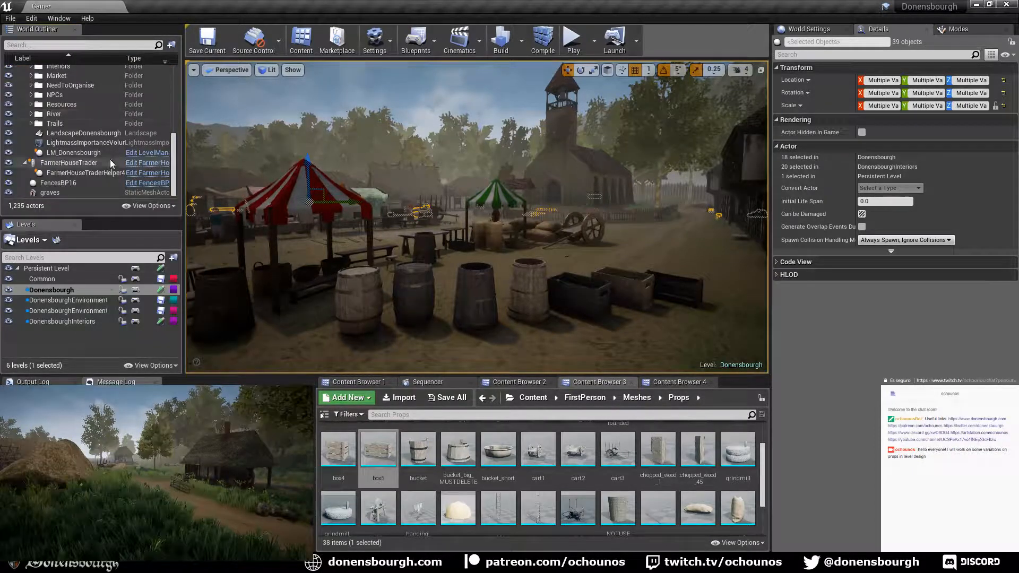
{"action": "right_click", "coordinate": [56, 191]}
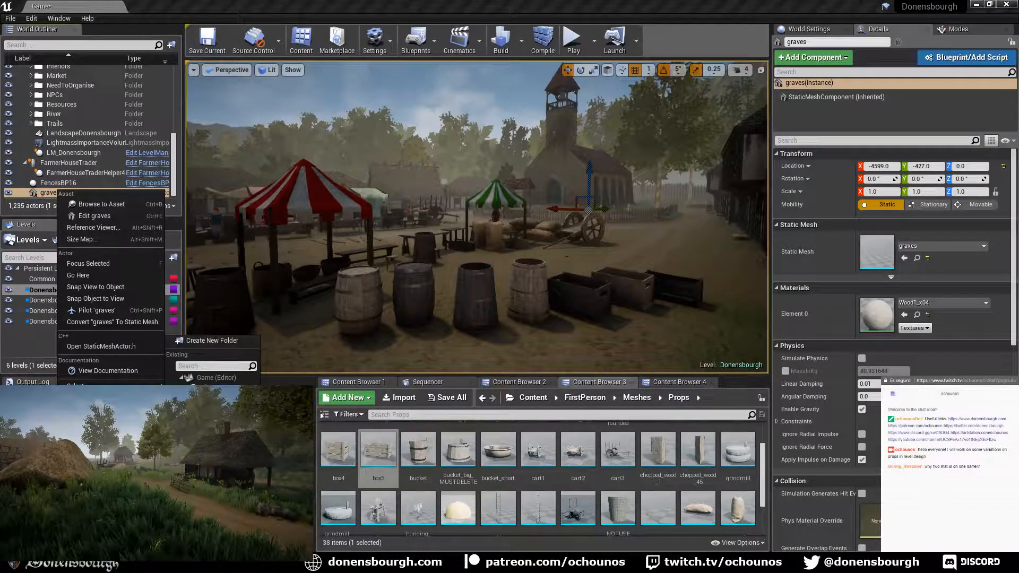
{"action": "left_click", "coordinate": [246, 5]}
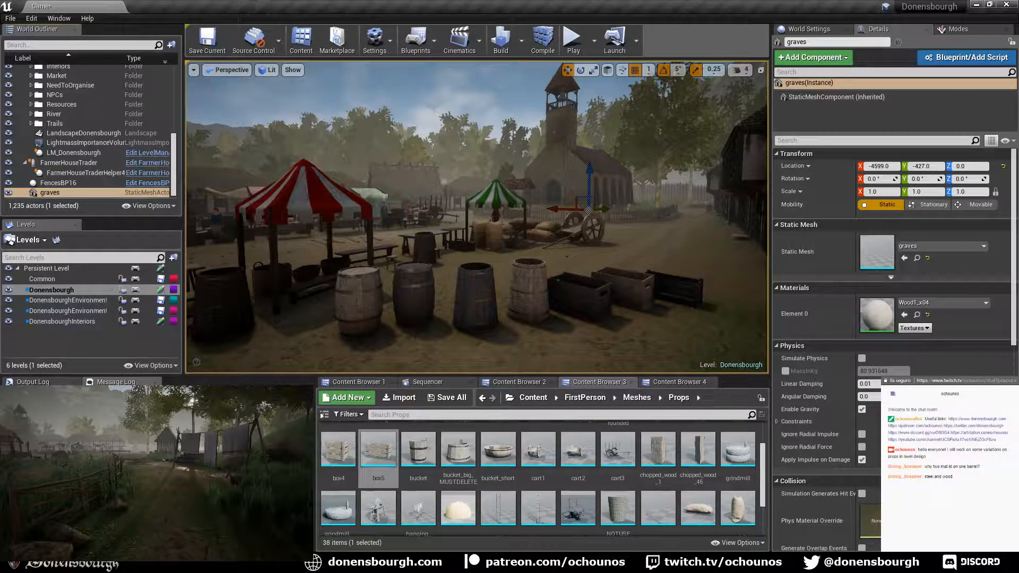
- Examine the wood and metal surfaces of the four barrels up close
{"action": "right_click_drag", "start_coordinate": [411, 290], "coordinate": [430, 255]}
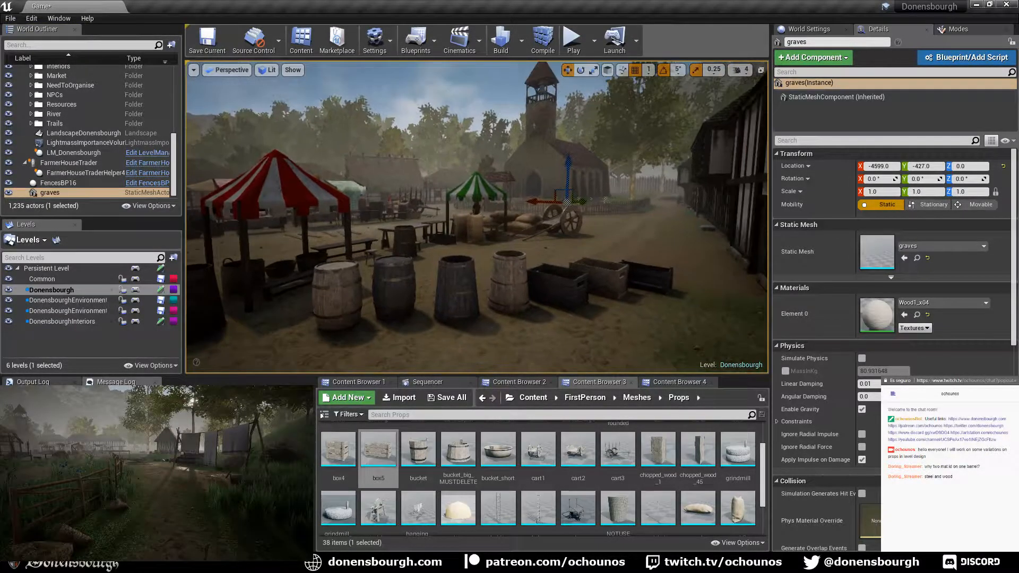
{"action": "middle_click_drag", "start_coordinate": [431, 255], "coordinate": [431, 274]}
{"action": "key", "text": "w"}
{"action": "mouse_move", "coordinate": [431, 274]}
{"action": "right_mouse_down"}
{"action": "mouse_move", "coordinate": [398, 313]}
{"action": "mouse_move", "coordinate": [434, 269]}
{"action": "right_mouse_up"}
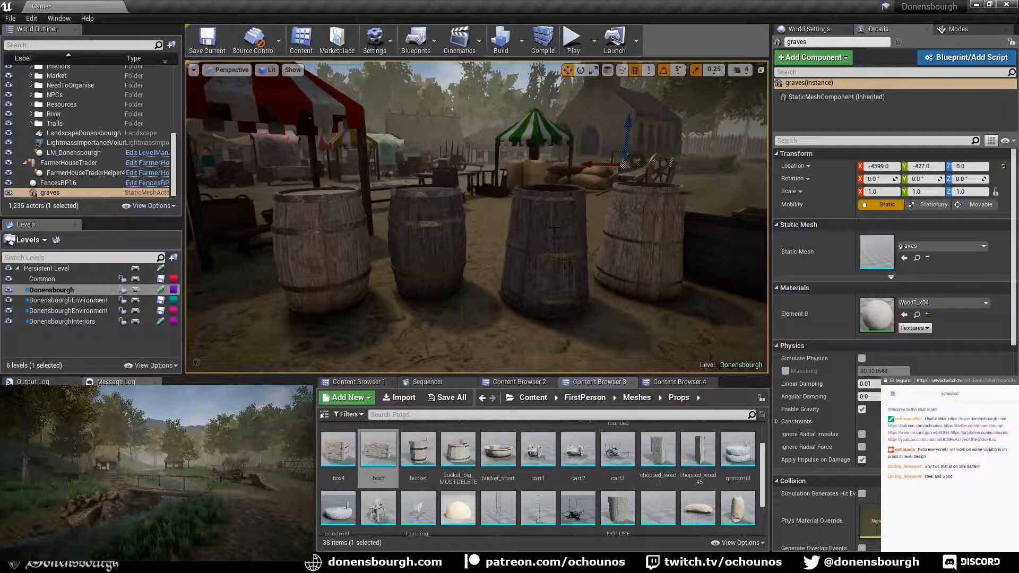
- Open the dark open barrel's Wood2_x04 material, its parent Wood2_x01, and the parent's base color texture T_wood2_BC
{"action": "left_click", "coordinate": [538, 267]}
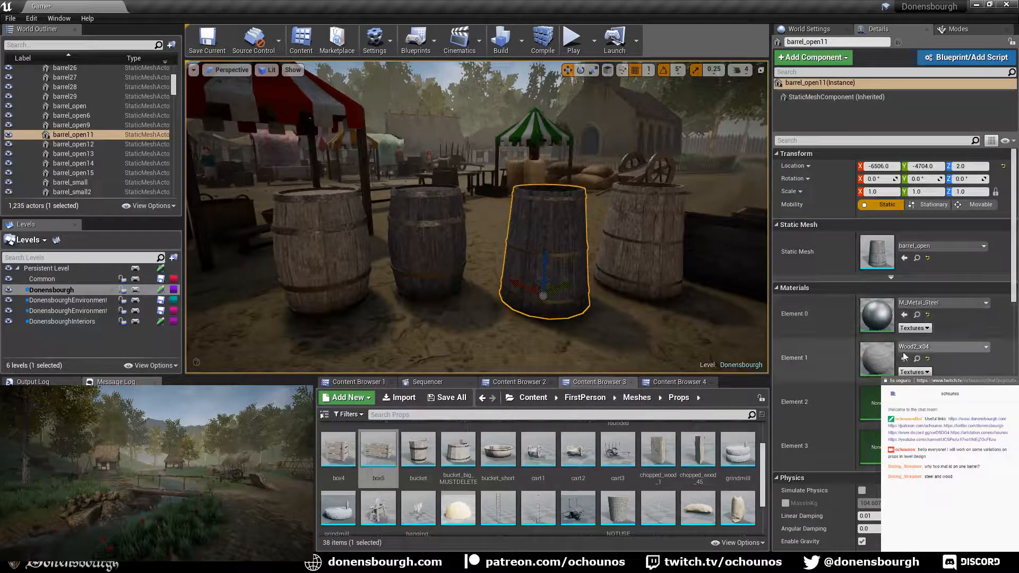
{"action": "double_click", "coordinate": [875, 349]}
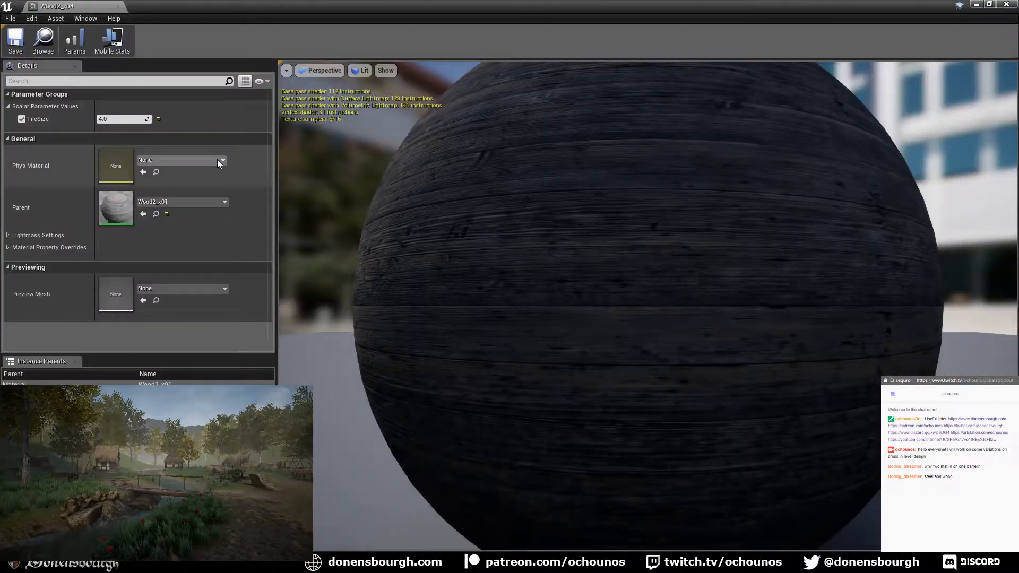
{"action": "double_click", "coordinate": [111, 204]}
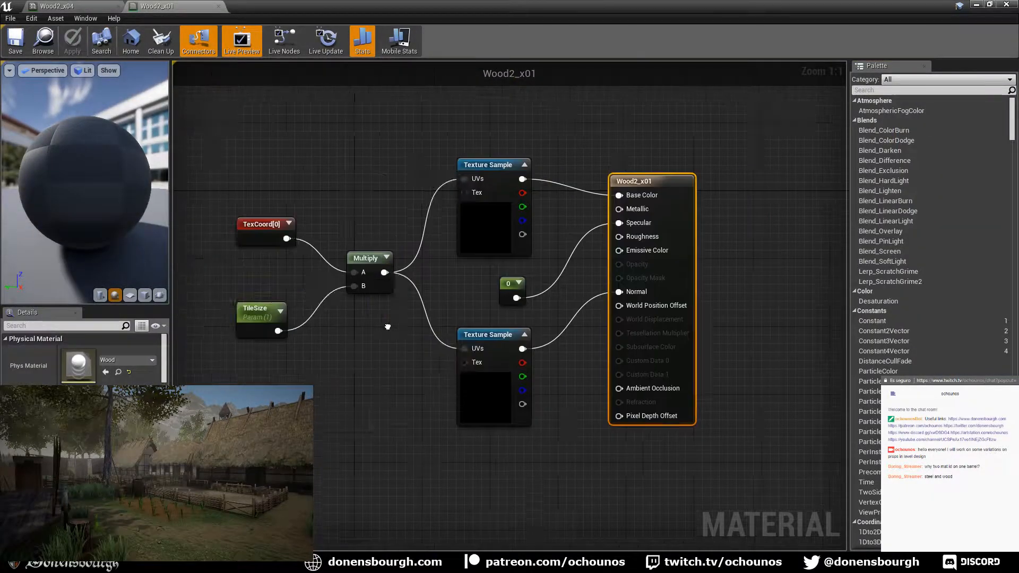
{"action": "right_click_drag", "start_coordinate": [387, 326], "coordinate": [468, 321]}
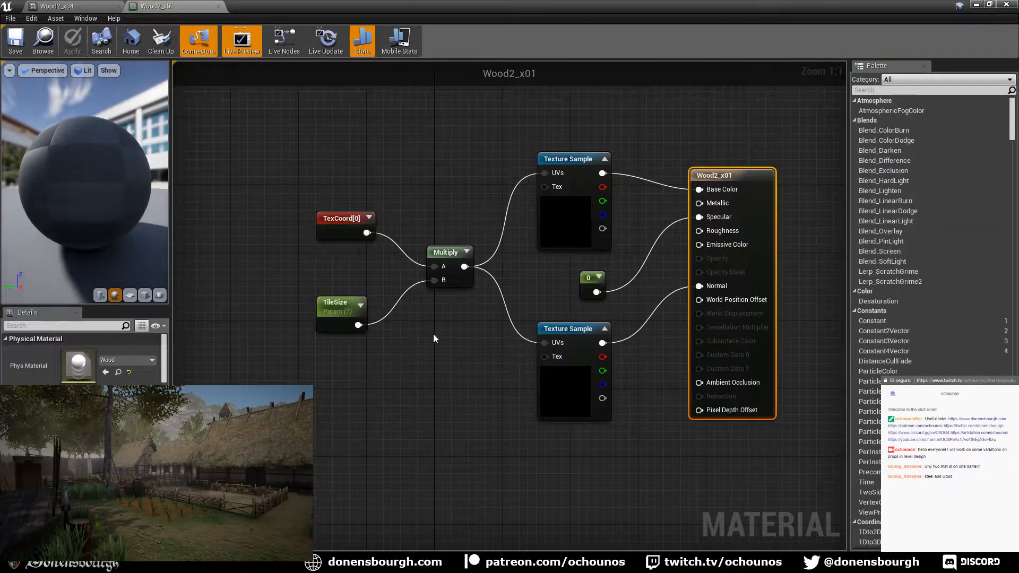
{"action": "left_click", "coordinate": [564, 226]}
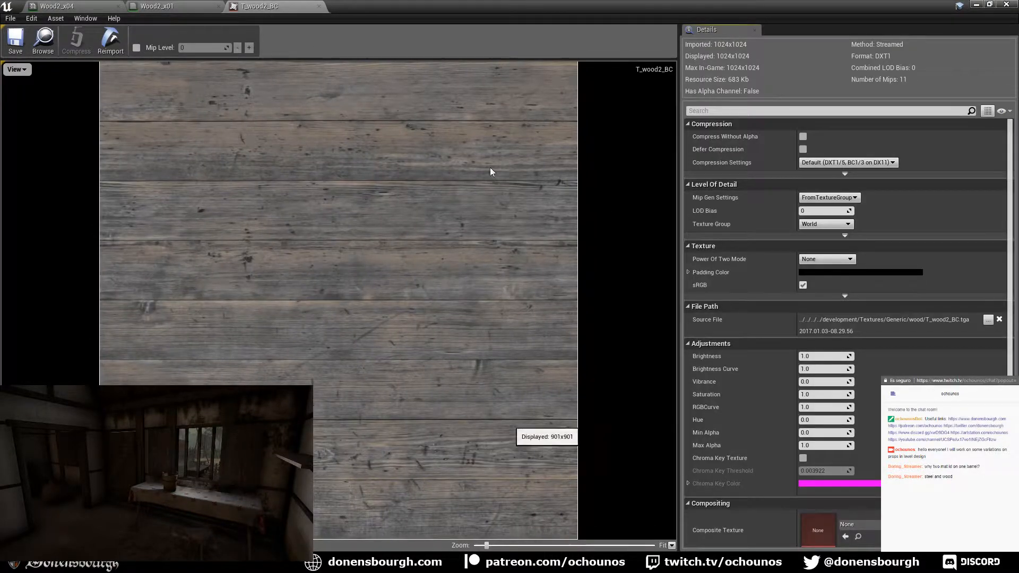
- Dock the Wood2_x01, Wood2_x04 and T_wood2_BC editors beside the level in the main window and return to the level
{"action": "left_click", "coordinate": [81, 5]}
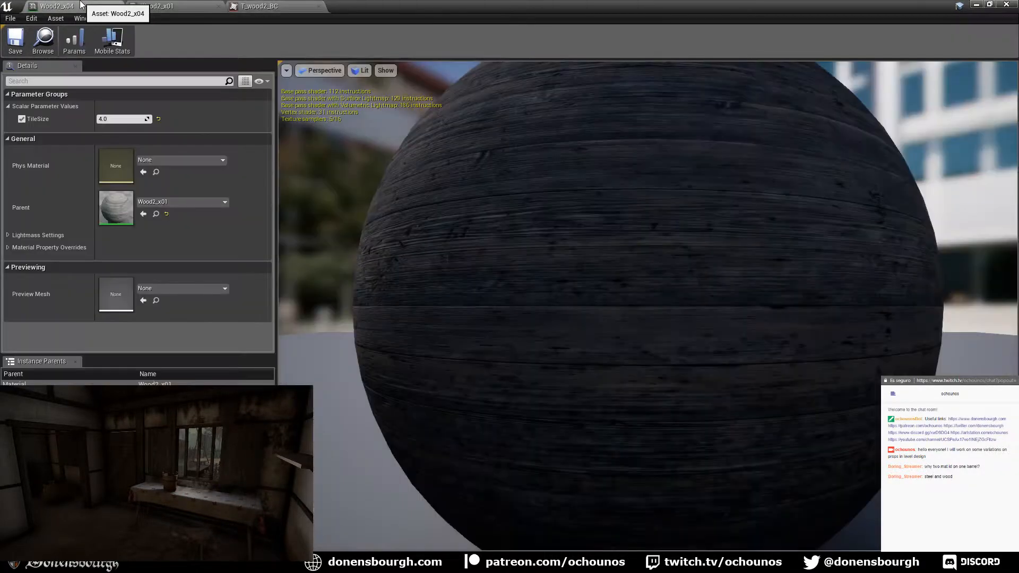
{"action": "left_click_drag", "start_coordinate": [81, 5], "coordinate": [159, 6]}
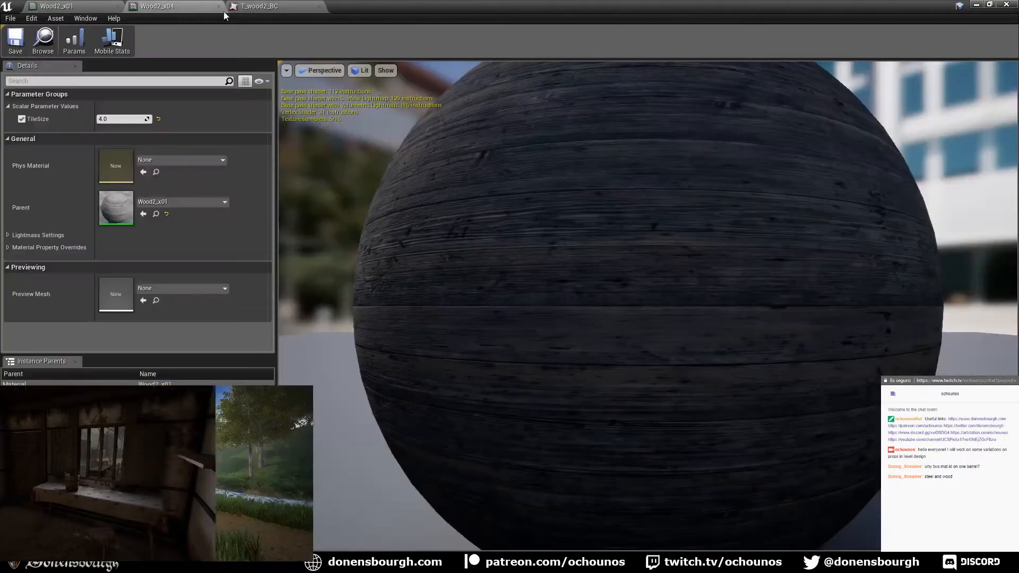
{"action": "left_click", "coordinate": [282, 6]}
{"action": "left_click_drag", "start_coordinate": [282, 5], "coordinate": [370, 101]}
{"action": "left_click_drag", "start_coordinate": [174, 6], "coordinate": [284, 93]}
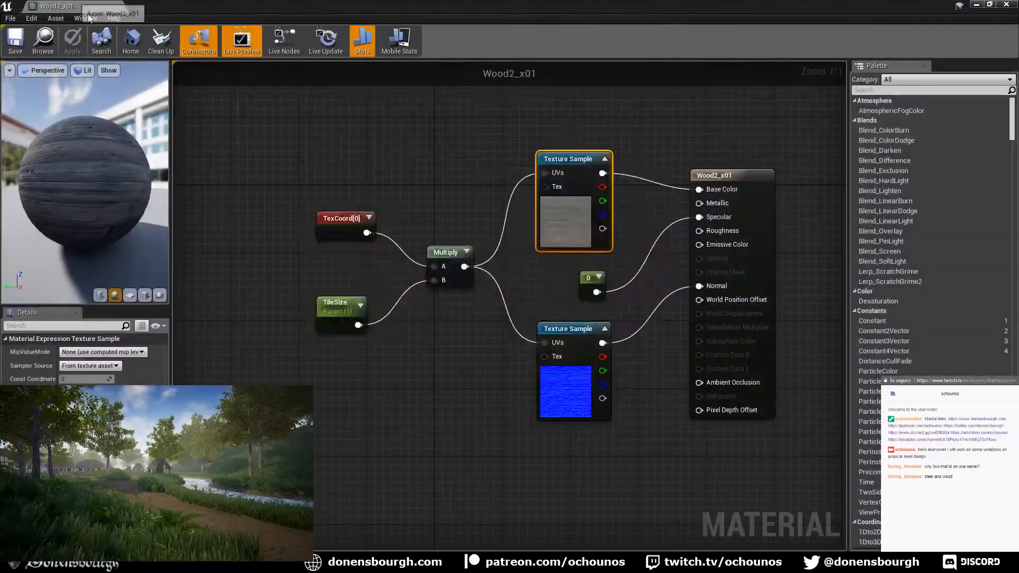
{"action": "left_click_drag", "start_coordinate": [74, 6], "coordinate": [78, 39]}
{"action": "left_click_drag", "start_coordinate": [297, 99], "coordinate": [139, 6]}
{"action": "left_click_drag", "start_coordinate": [362, 101], "coordinate": [257, 5]}
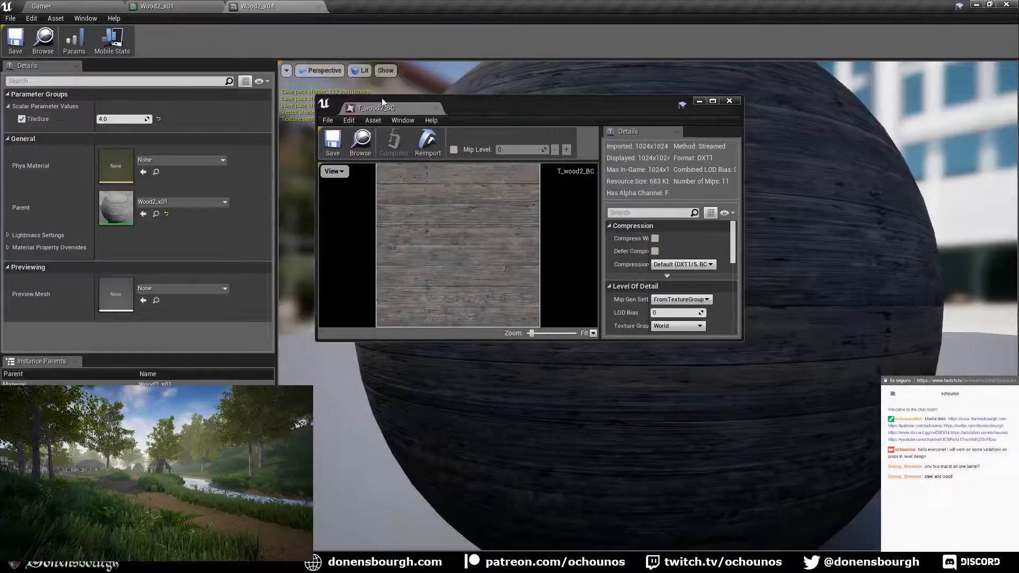
{"action": "left_click_drag", "start_coordinate": [378, 109], "coordinate": [381, 5]}
{"action": "left_click", "coordinate": [74, 5]}
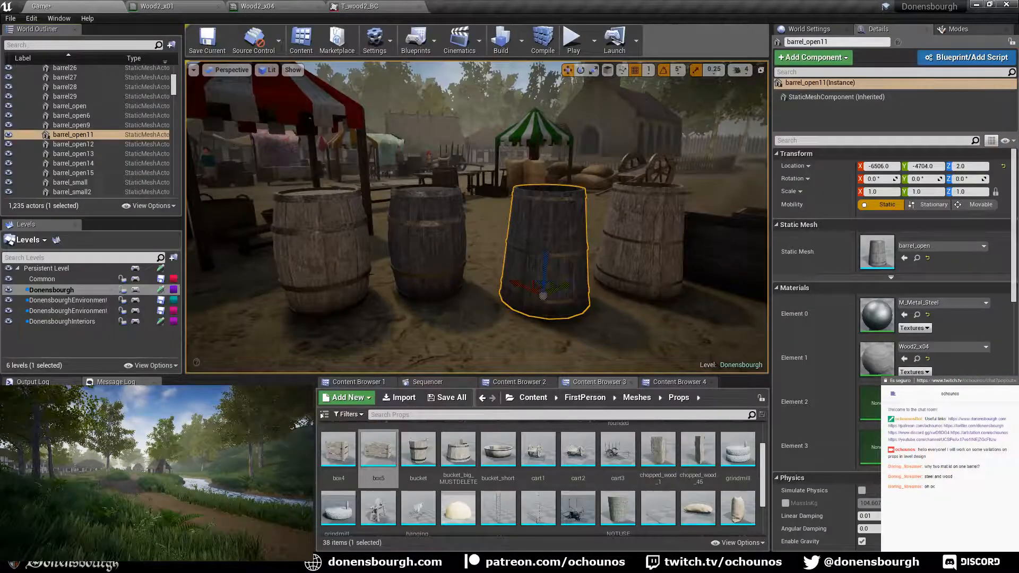
- Examine the dark open barrel's wood up close and compare it with the T_wood2_BC texture
{"action": "right_click_drag", "start_coordinate": [474, 312], "coordinate": [475, 322]}
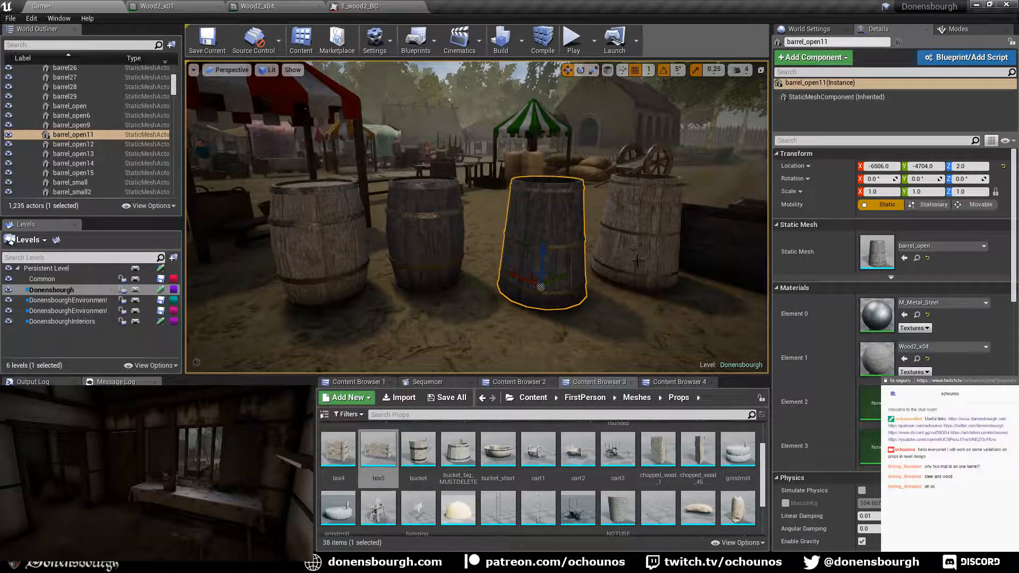
{"action": "right_click_drag", "start_coordinate": [447, 322], "coordinate": [552, 324]}
{"action": "right_click_drag", "start_coordinate": [533, 256], "coordinate": [722, 225]}
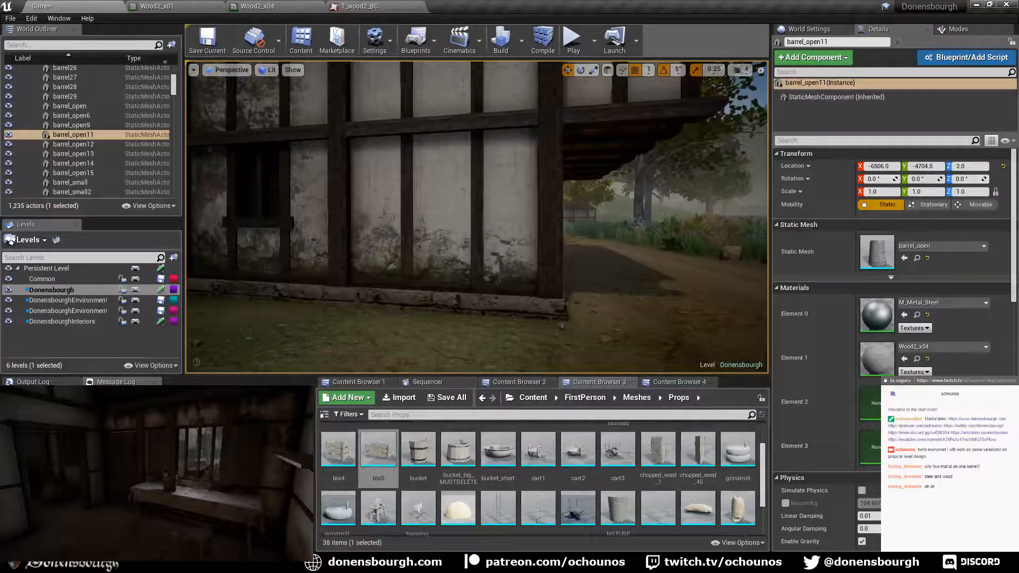
{"action": "key", "text": "f"}
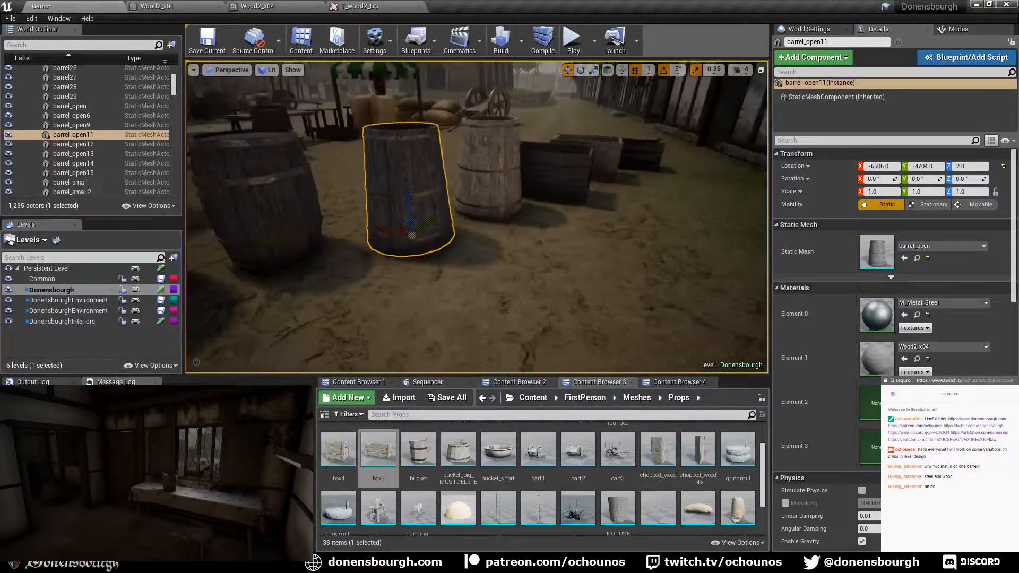
{"action": "right_click_drag", "start_coordinate": [478, 216], "coordinate": [327, 178]}
{"action": "key", "text": "f"}
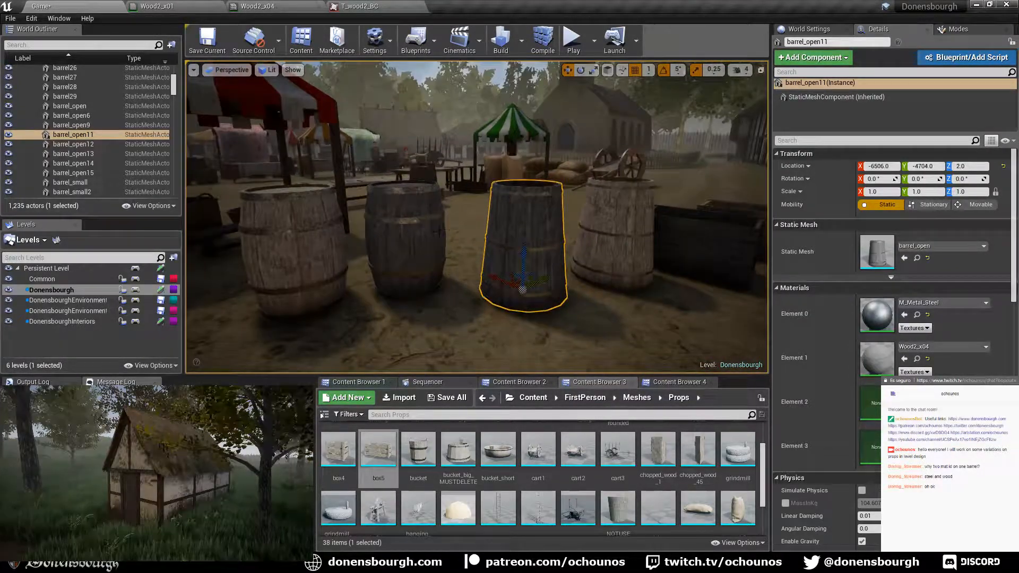
{"action": "scroll", "coordinate": [493, 270], "scroll_direction": "up", "scroll_amount": 8}
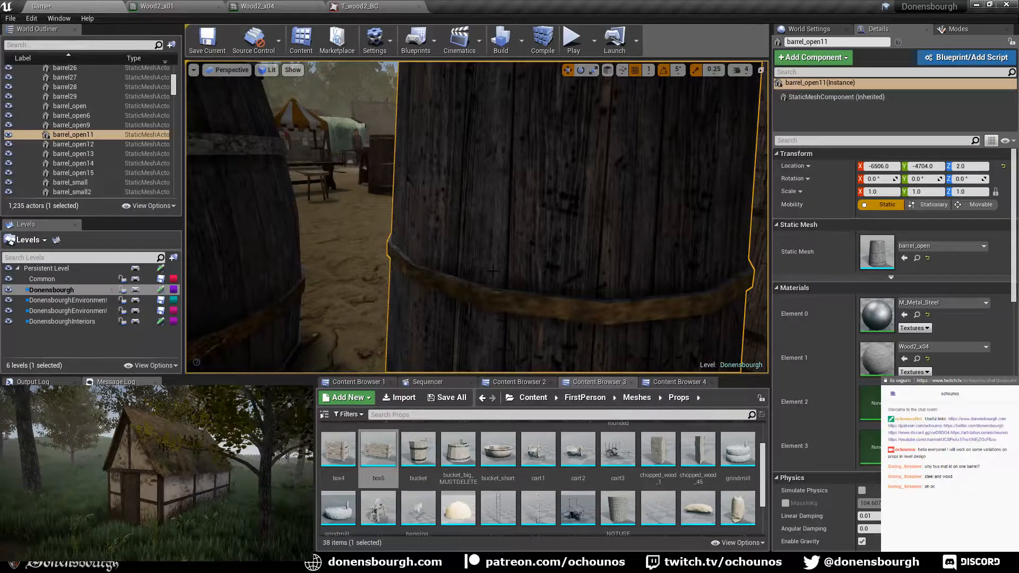
{"action": "key", "text": "f"}
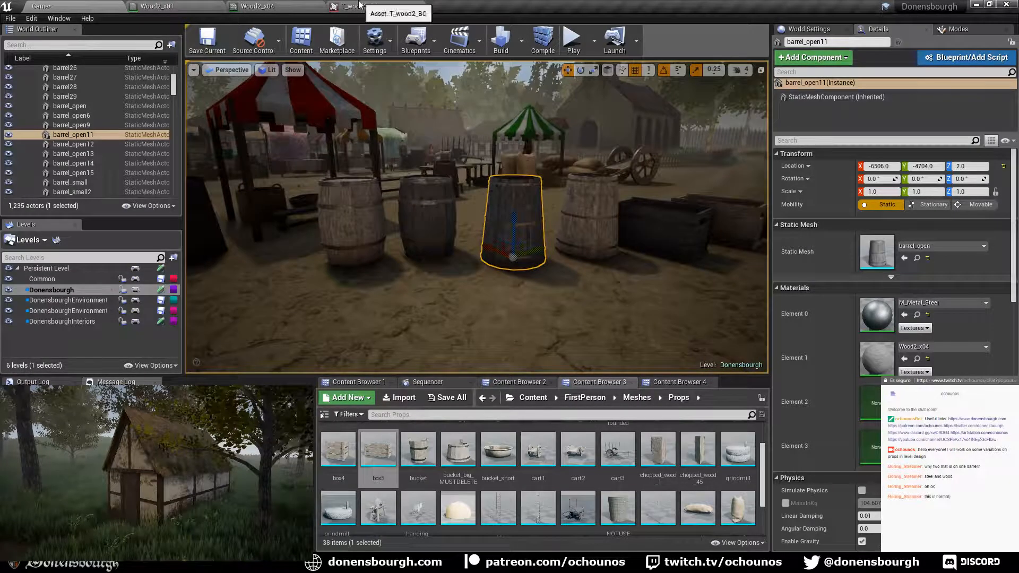
{"action": "left_click", "coordinate": [360, 5]}
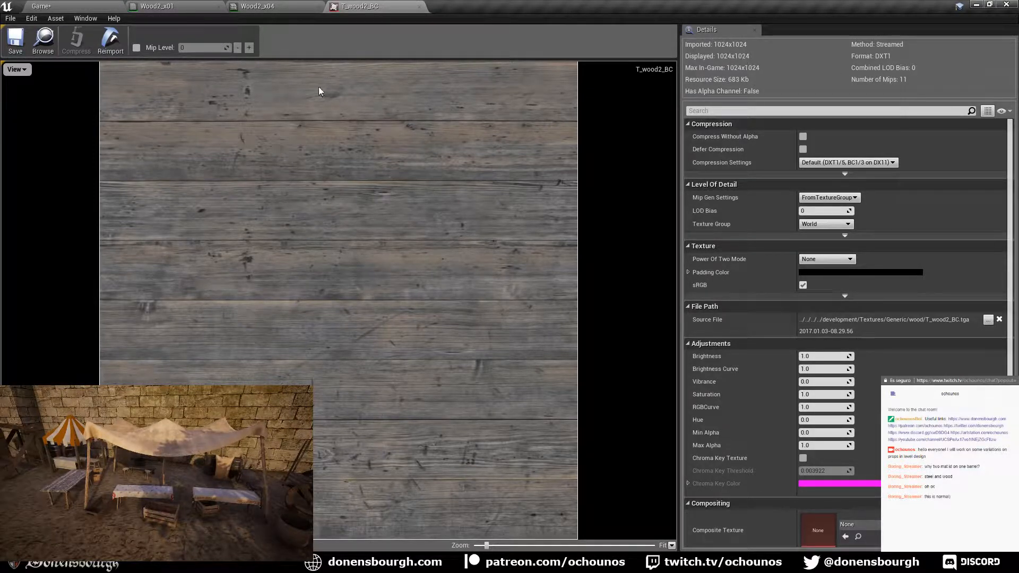
{"action": "left_click", "coordinate": [98, 5]}
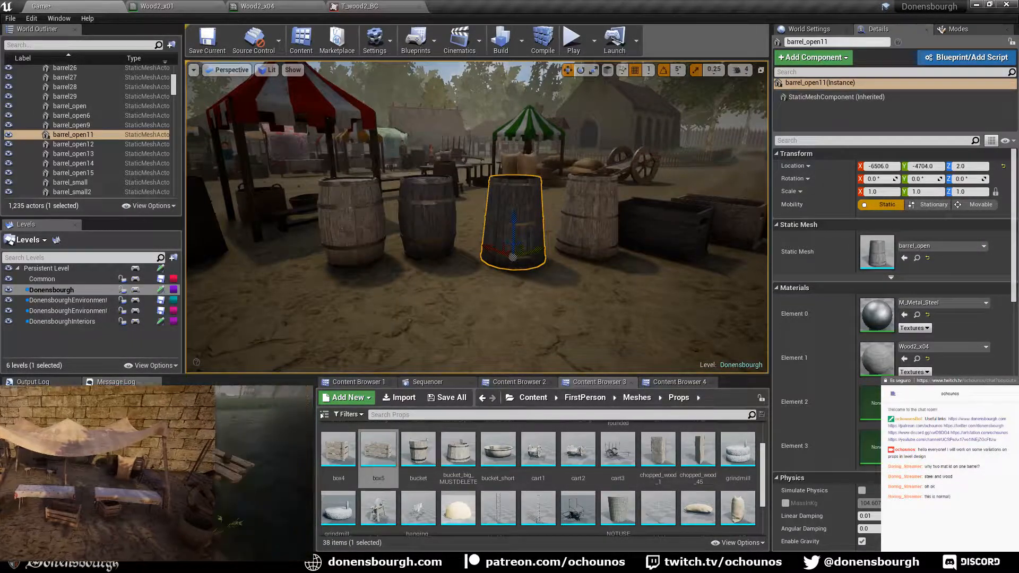
- Select the barrels individually and as a group of four to compare them, and clear the selection
{"action": "left_click", "coordinate": [356, 217]}
{"action": "left_click", "coordinate": [438, 212]}
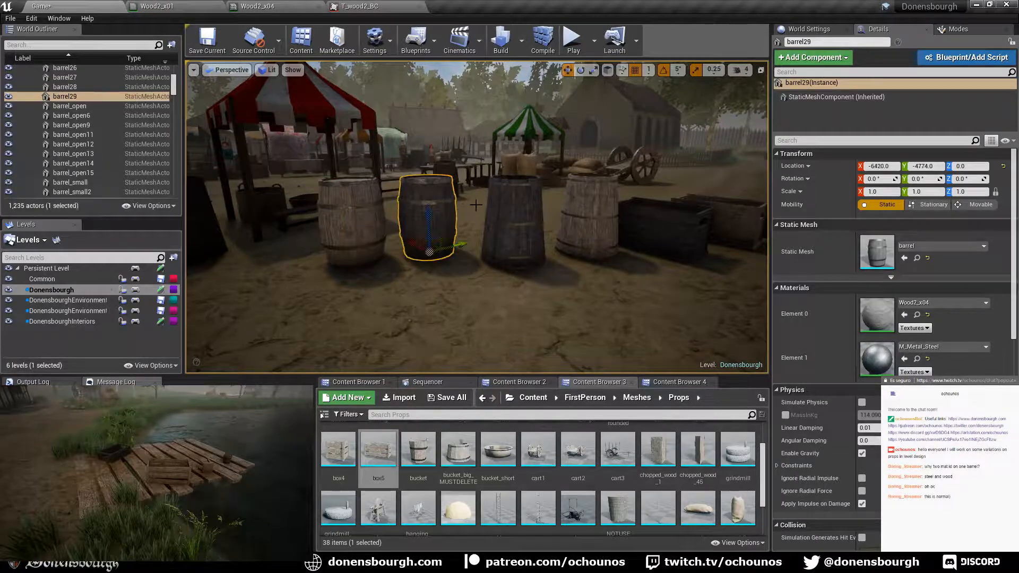
{"action": "left_click", "coordinate": [515, 223]}
{"action": "left_click", "coordinate": [586, 218]}
{"action": "left_click", "coordinate": [514, 223], "text": "ctrl"}
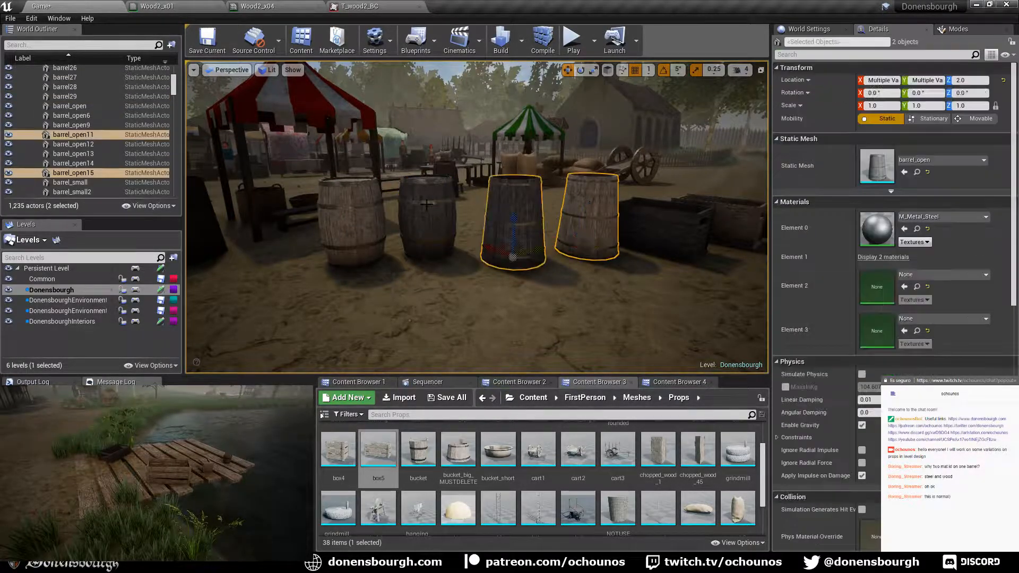
{"action": "left_click_drag", "start_coordinate": [328, 200], "coordinate": [410, 282], "text": "ctrl+alt"}
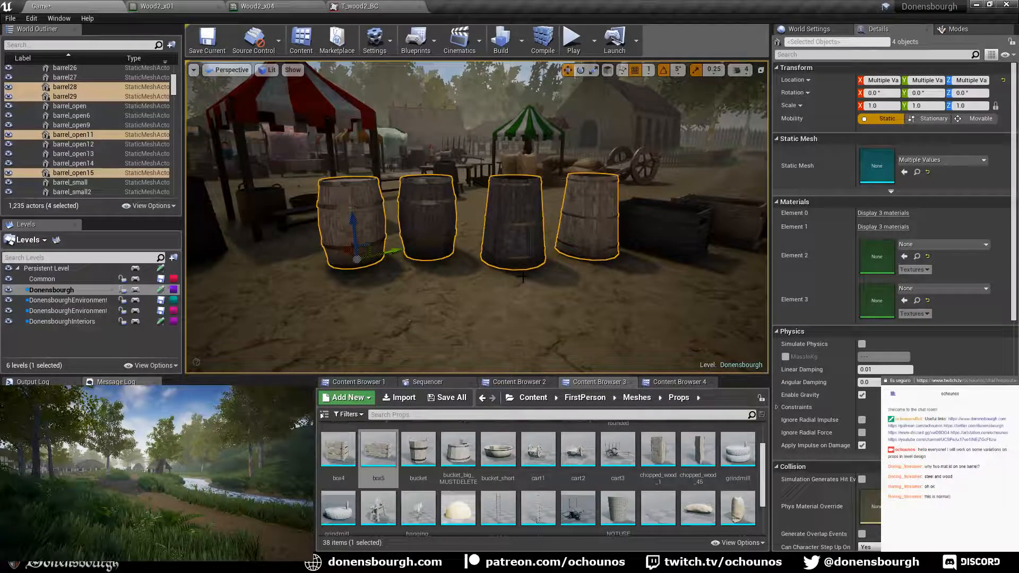
{"action": "right_click_drag", "start_coordinate": [579, 314], "coordinate": [592, 304]}
{"action": "key", "text": "Escape"}
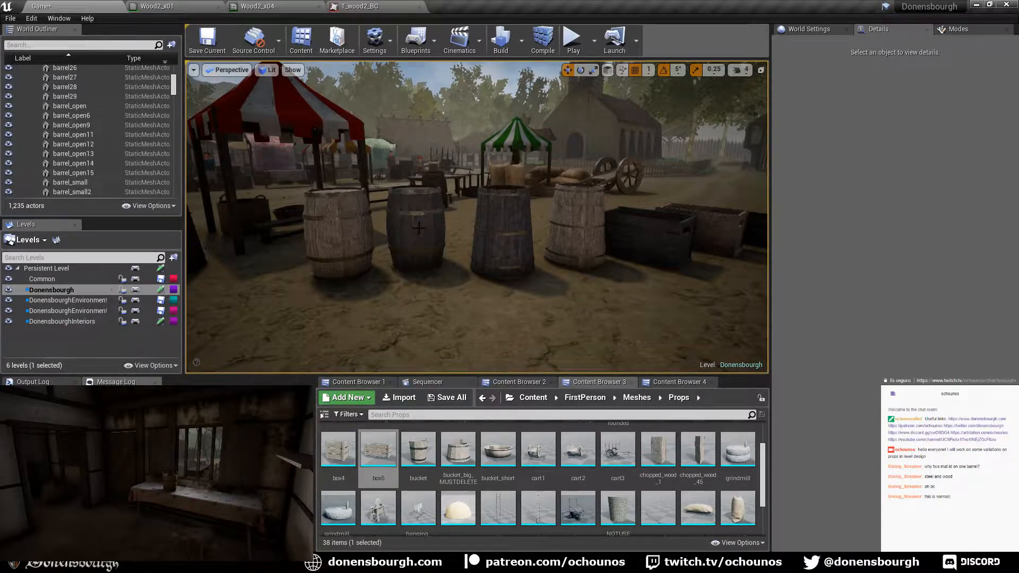
- Select the dark closed barrel, view it among the surrounding market props, and browse the materials available for its Element 0
{"action": "left_click", "coordinate": [420, 208]}
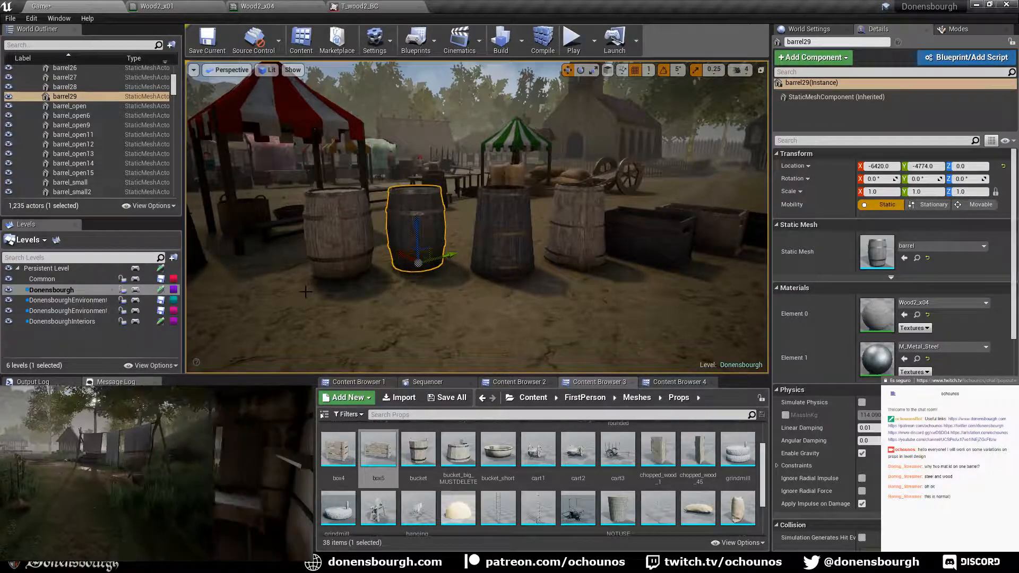
{"action": "right_click_drag", "start_coordinate": [346, 293], "coordinate": [417, 339]}
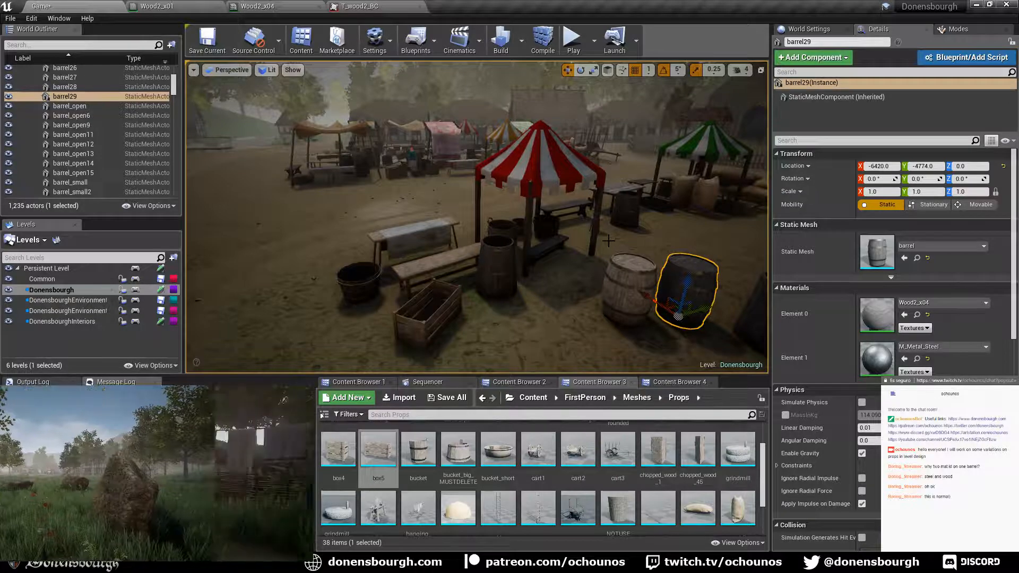
{"action": "right_click_drag", "start_coordinate": [609, 240], "coordinate": [682, 222]}
{"action": "key", "text": "d"}
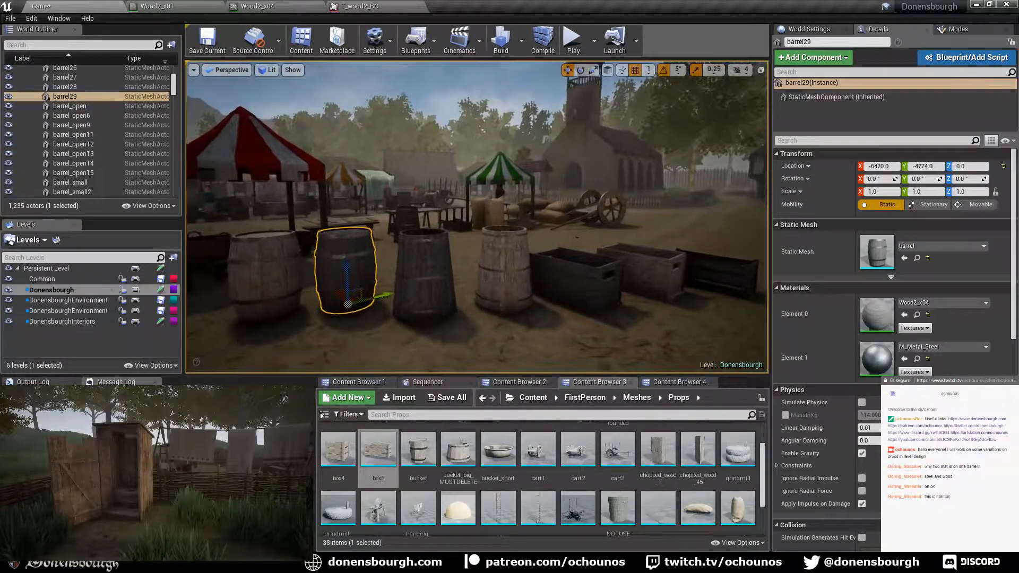
{"action": "right_click_drag", "start_coordinate": [470, 312], "coordinate": [472, 320]}
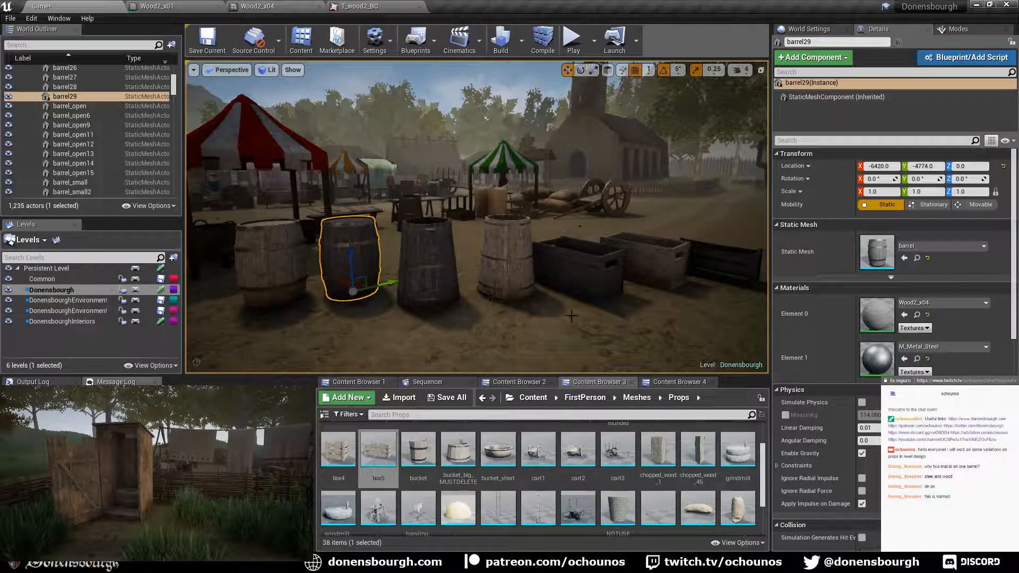
{"action": "mouse_move", "coordinate": [571, 316]}
{"action": "right_mouse_down"}
{"action": "mouse_move", "coordinate": [595, 317]}
{"action": "mouse_move", "coordinate": [565, 321]}
{"action": "right_mouse_up"}
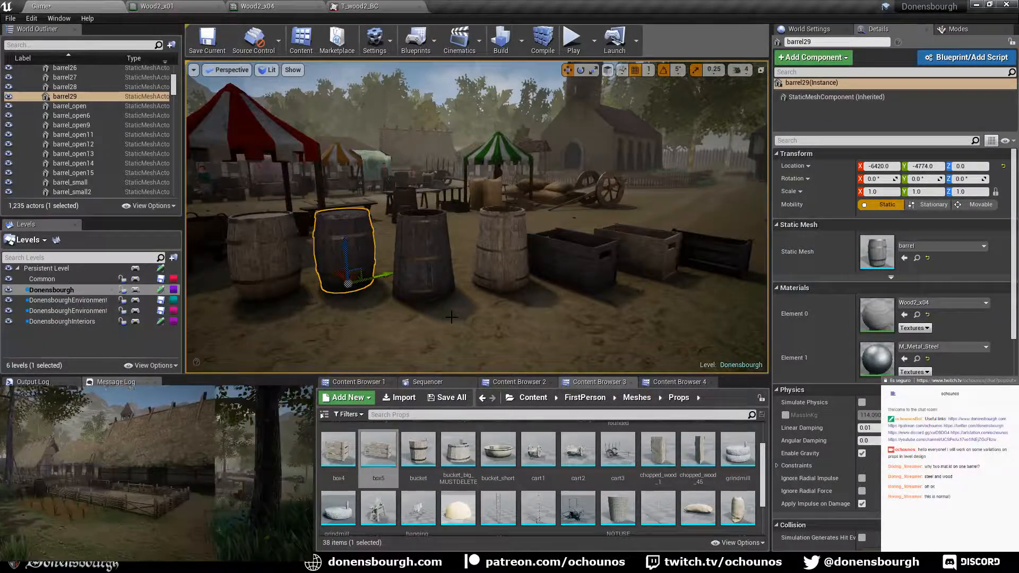
{"action": "mouse_move", "coordinate": [476, 216]}
{"action": "right_mouse_down"}
{"action": "mouse_move", "coordinate": [529, 222]}
{"action": "mouse_move", "coordinate": [508, 229]}
{"action": "mouse_move", "coordinate": [462, 204]}
{"action": "right_mouse_up"}
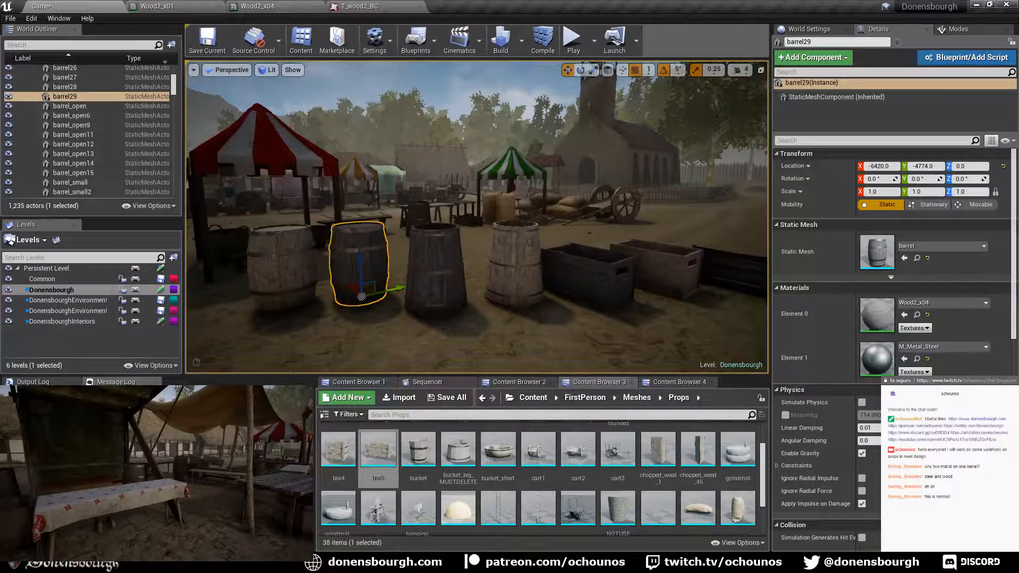
{"action": "left_click", "coordinate": [935, 305]}
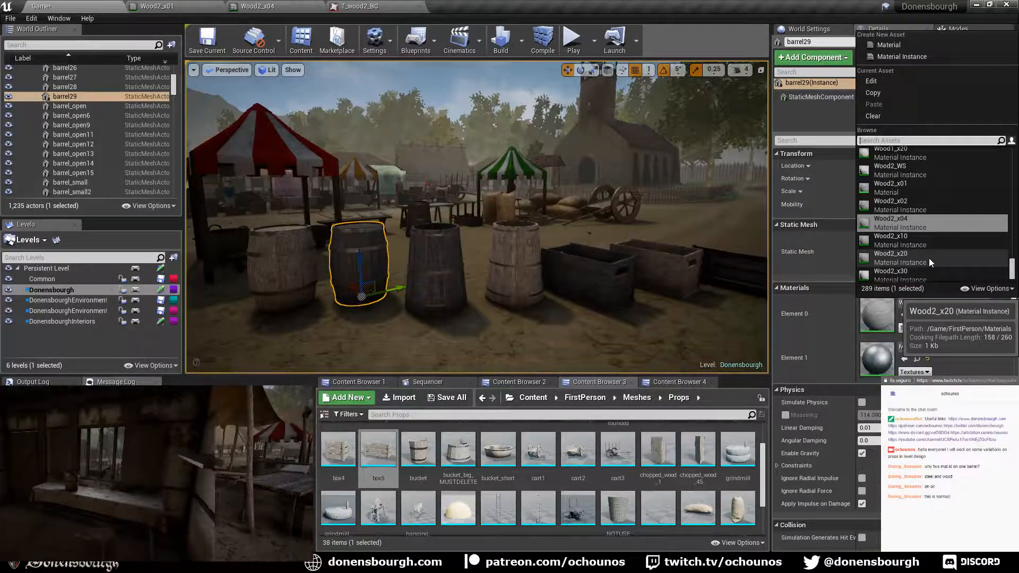
- Inspect the nearby timber-framed house's walls and select the StaticMesh component of House10
{"action": "right_click_drag", "start_coordinate": [488, 247], "coordinate": [754, 260]}
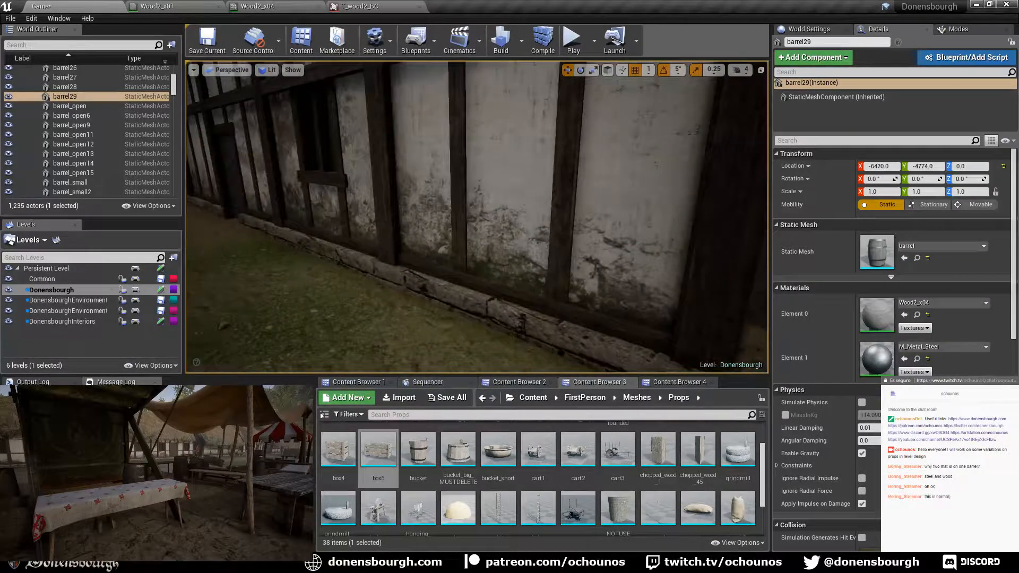
{"action": "right_click_drag", "start_coordinate": [404, 286], "coordinate": [500, 293]}
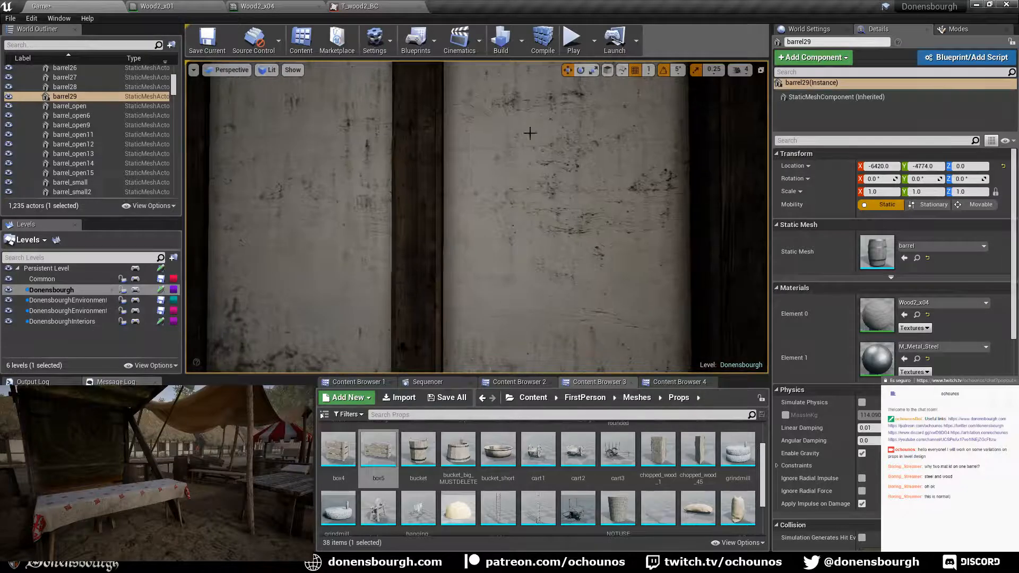
{"action": "right_click_drag", "start_coordinate": [568, 257], "coordinate": [552, 297]}
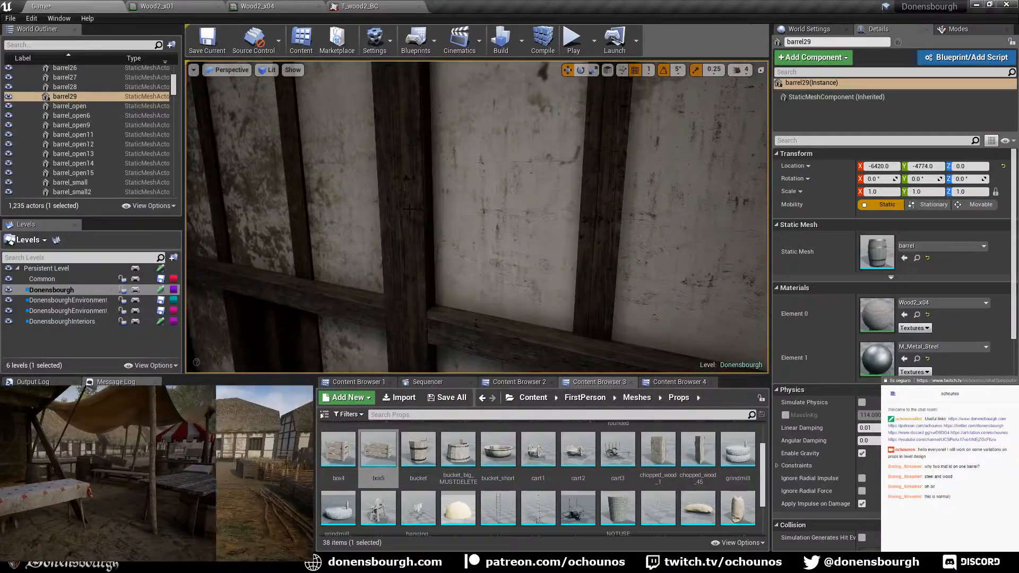
{"action": "left_click", "coordinate": [724, 345]}
{"action": "scroll", "coordinate": [857, 127], "scroll_direction": "down", "scroll_amount": 5}
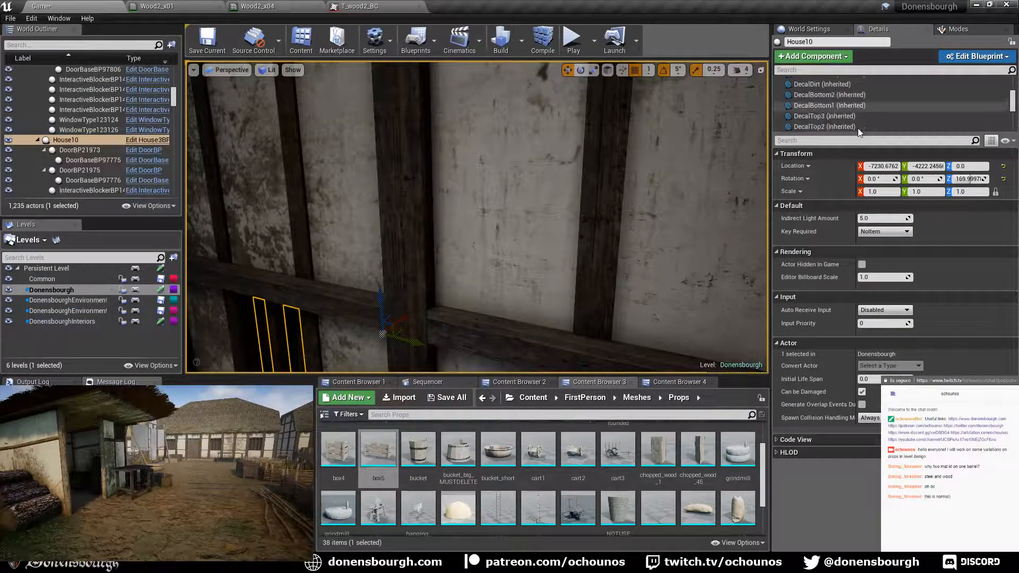
{"action": "scroll", "coordinate": [856, 123], "scroll_direction": "up", "scroll_amount": 3}
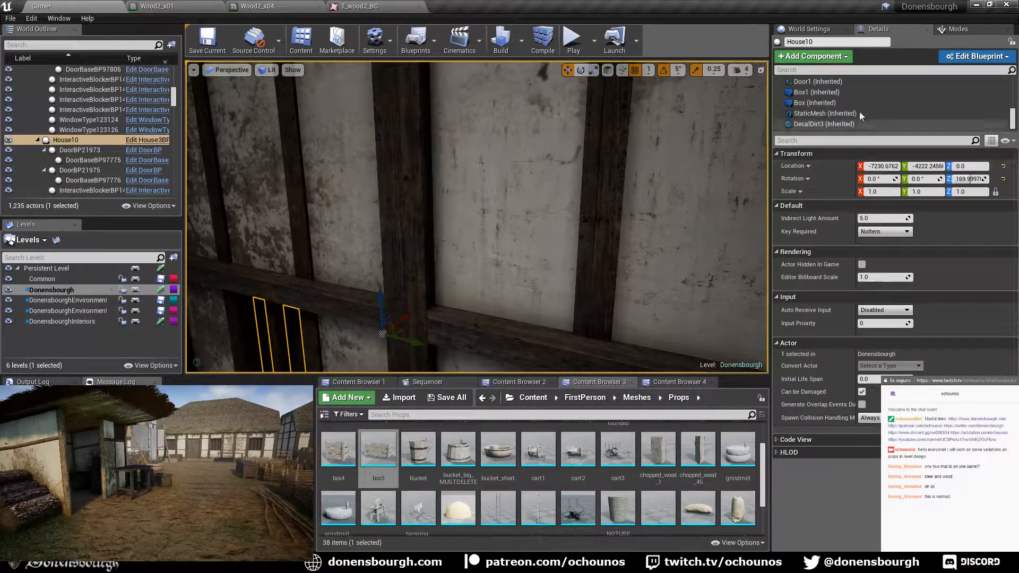
{"action": "left_click", "coordinate": [859, 112]}
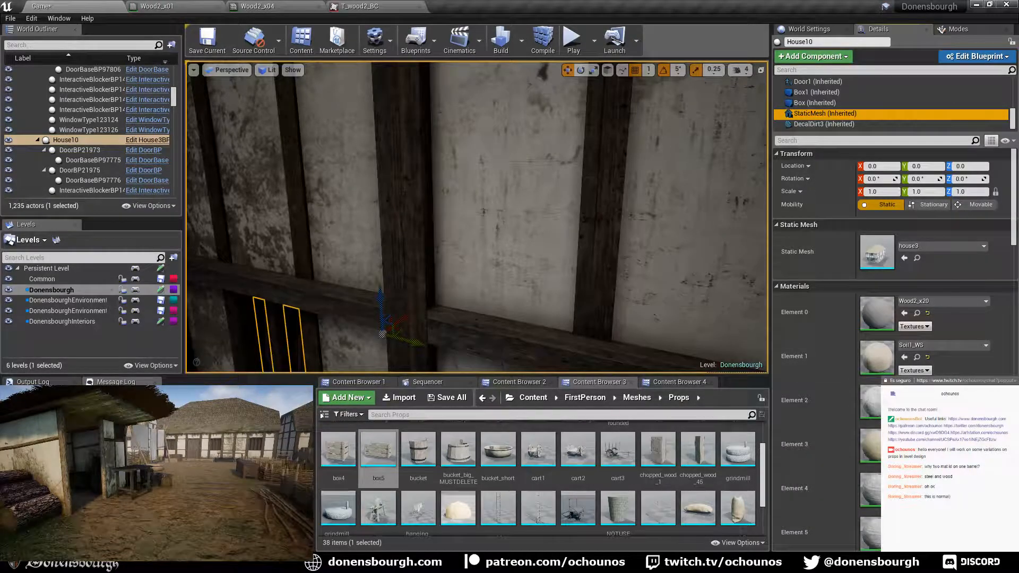
- Review the material slots of the house3 mesh from Element 0 to Element 6 with the whole house in view
{"action": "scroll", "coordinate": [870, 376], "scroll_direction": "down", "scroll_amount": 3}
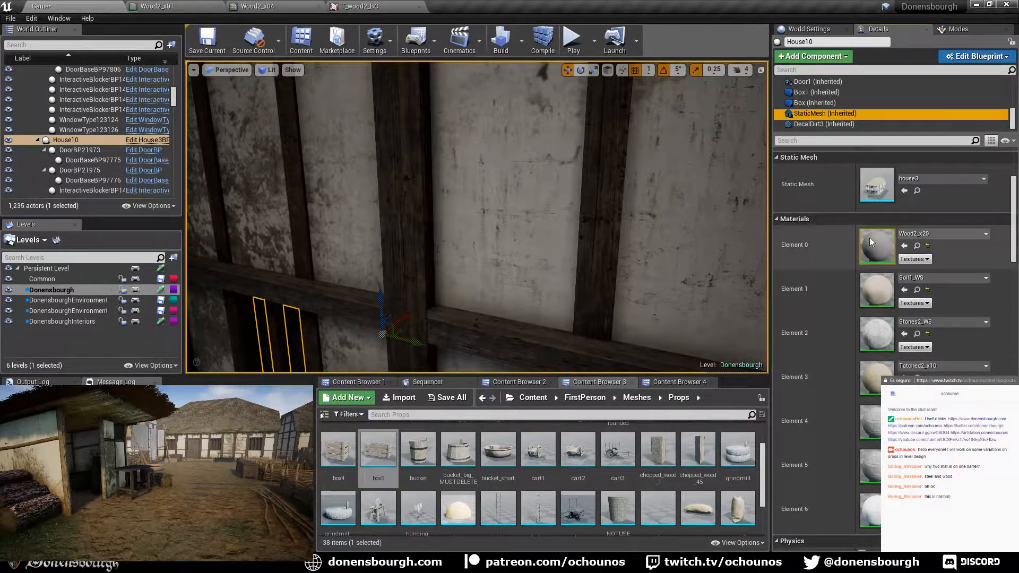
{"action": "scroll", "coordinate": [455, 153], "scroll_direction": "down", "scroll_amount": 10}
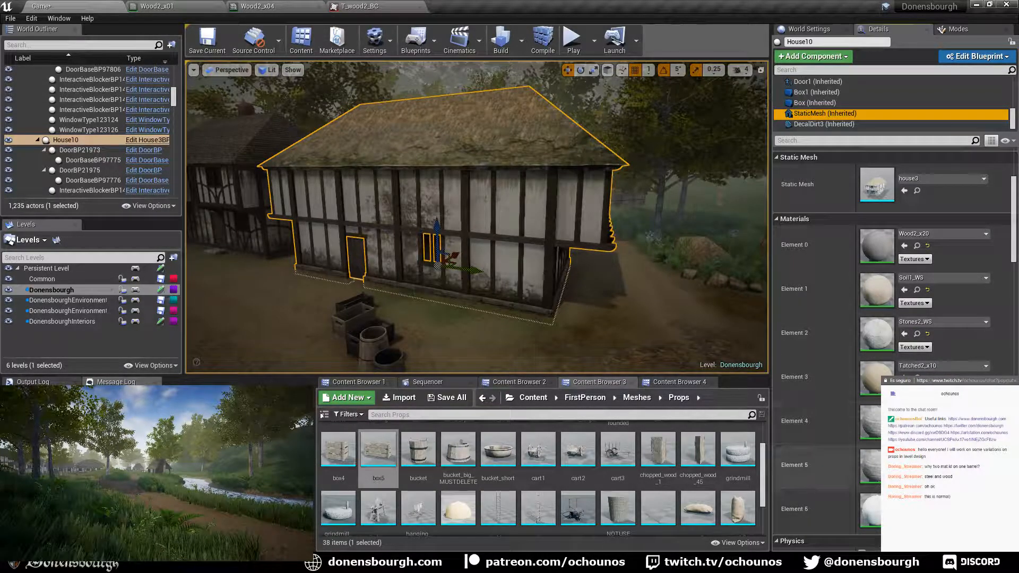
{"action": "scroll", "coordinate": [944, 358], "scroll_direction": "down", "scroll_amount": 2}
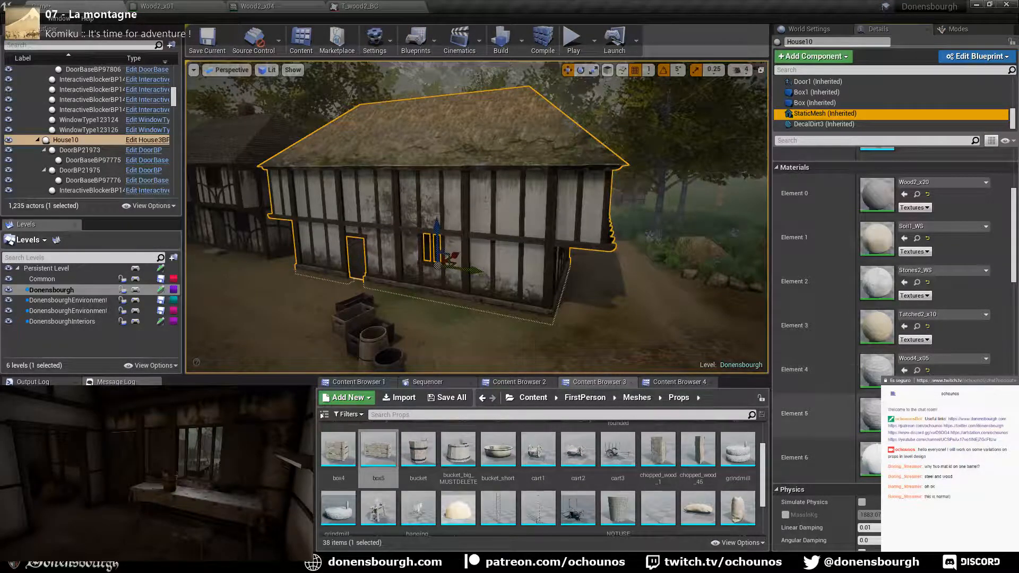
{"action": "scroll", "coordinate": [828, 350], "scroll_direction": "down", "scroll_amount": 2}
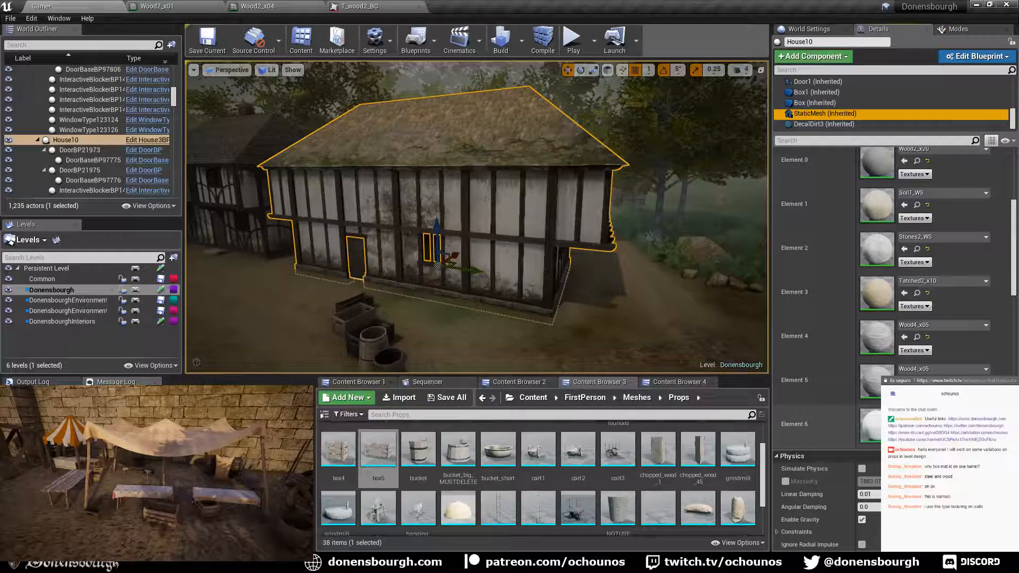
{"action": "scroll", "coordinate": [875, 447], "scroll_direction": "up", "scroll_amount": 1}
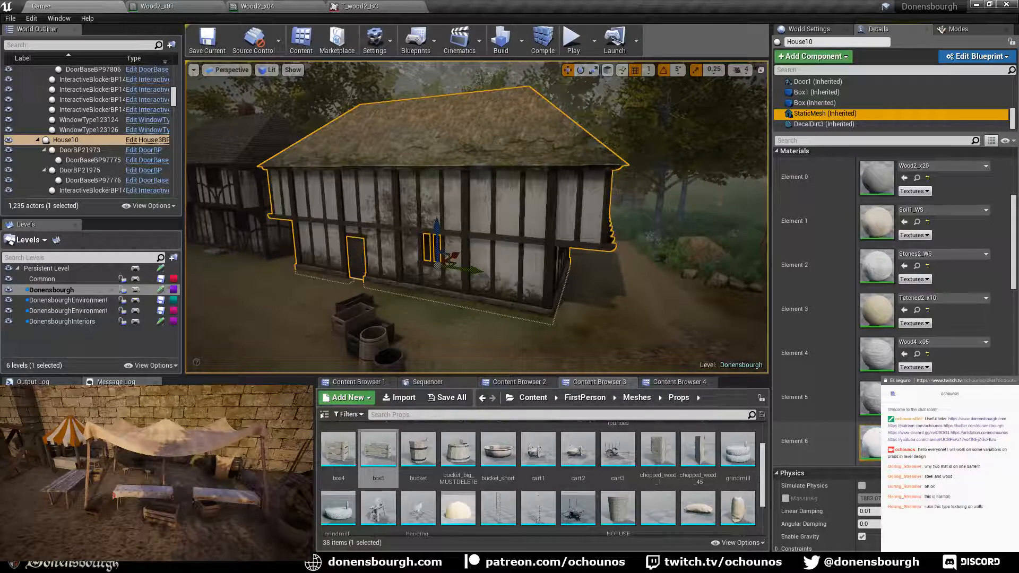
- Examine the plaster panels and timber beams of House10 up close and compare them with its material slots
{"action": "scroll", "coordinate": [562, 289], "scroll_direction": "up", "scroll_amount": 12}
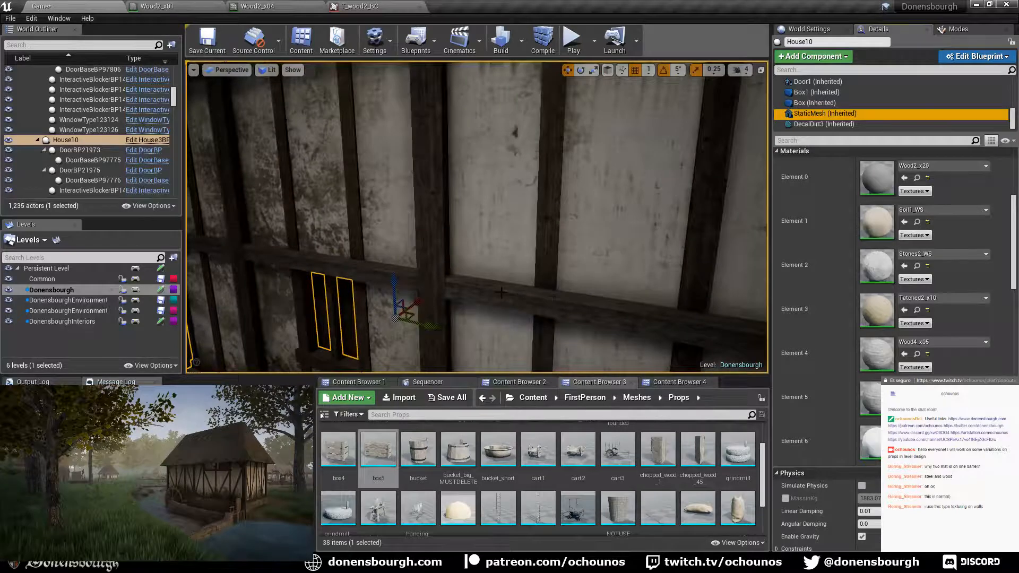
{"action": "scroll", "coordinate": [494, 292], "scroll_direction": "down", "scroll_amount": 3}
{"action": "scroll", "coordinate": [514, 256], "scroll_direction": "up", "scroll_amount": 5}
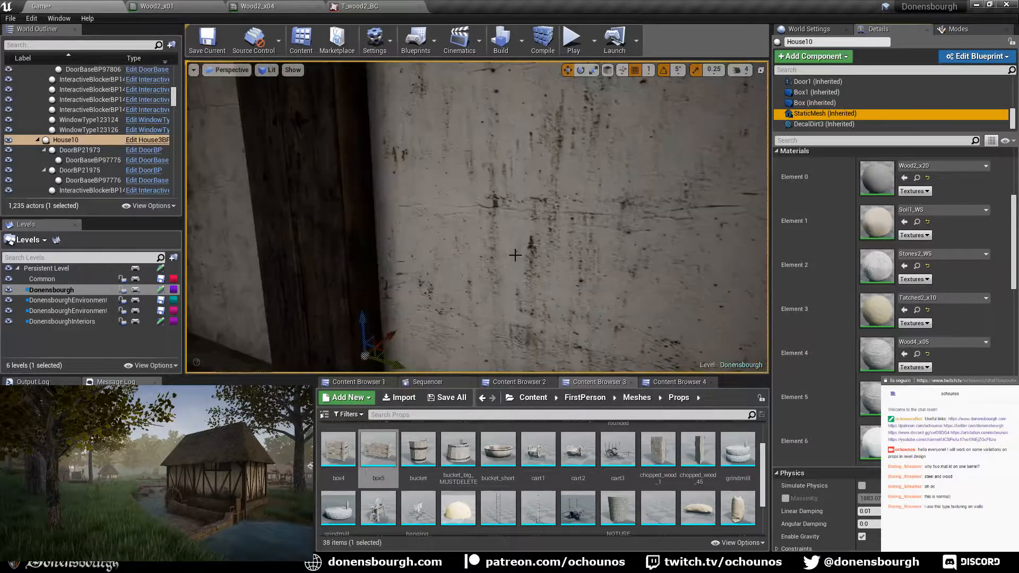
{"action": "scroll", "coordinate": [516, 258], "scroll_direction": "down", "scroll_amount": 4}
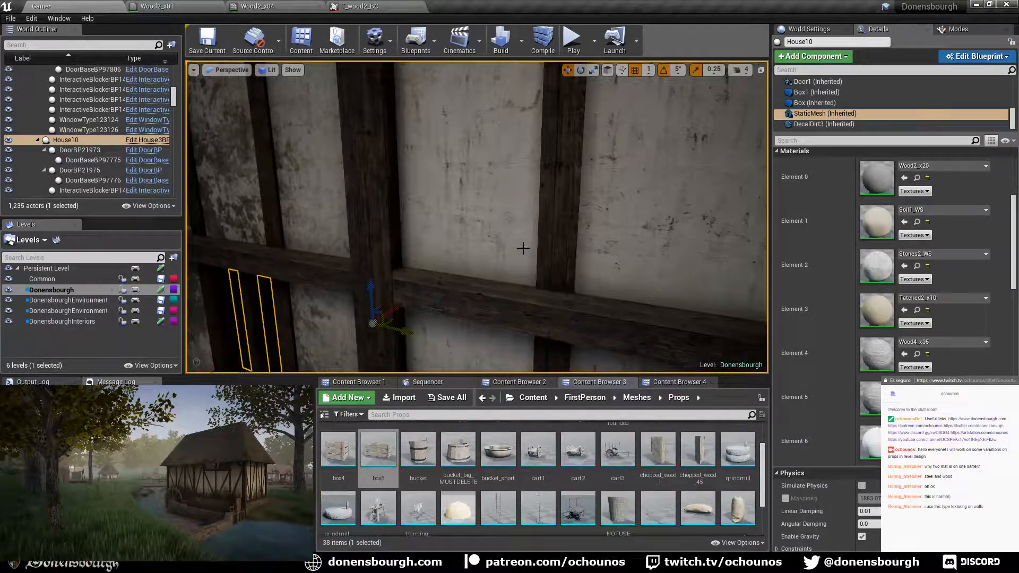
{"action": "scroll", "coordinate": [523, 248], "scroll_direction": "down", "scroll_amount": 8}
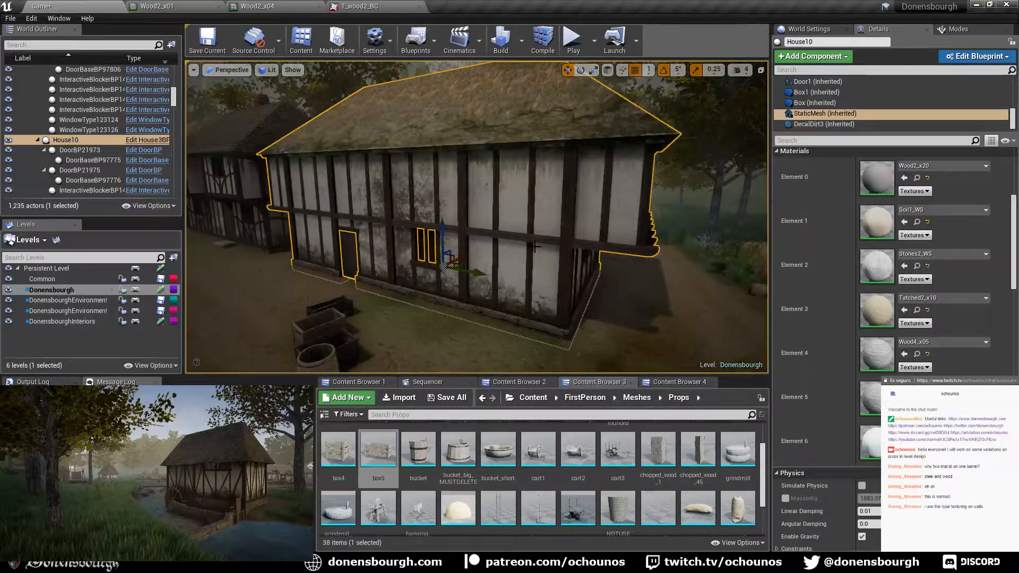
{"action": "scroll", "coordinate": [535, 247], "scroll_direction": "down", "scroll_amount": 2}
{"action": "scroll", "coordinate": [929, 237], "scroll_direction": "up", "scroll_amount": 1}
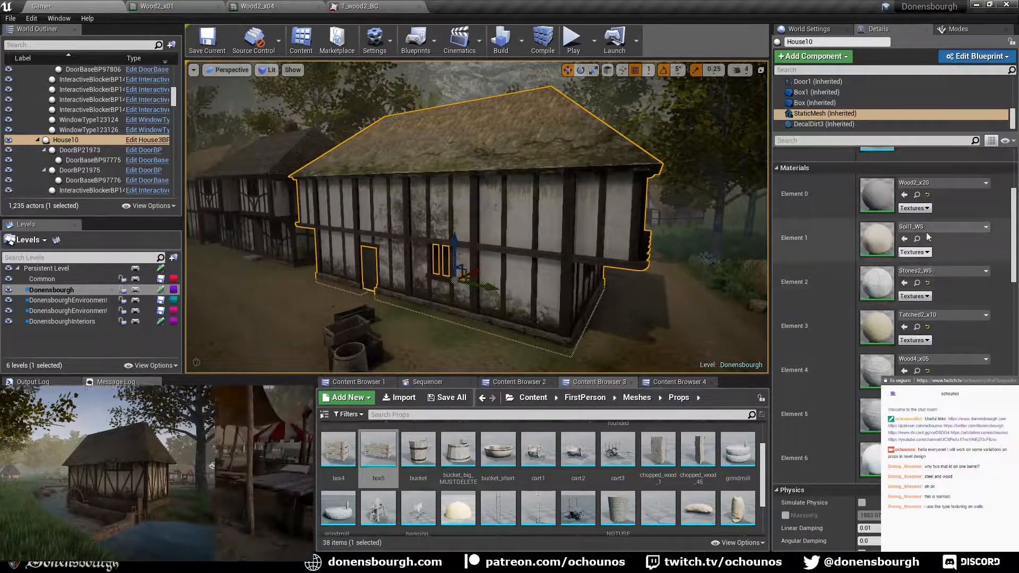
{"action": "scroll", "coordinate": [938, 234], "scroll_direction": "up", "scroll_amount": 2}
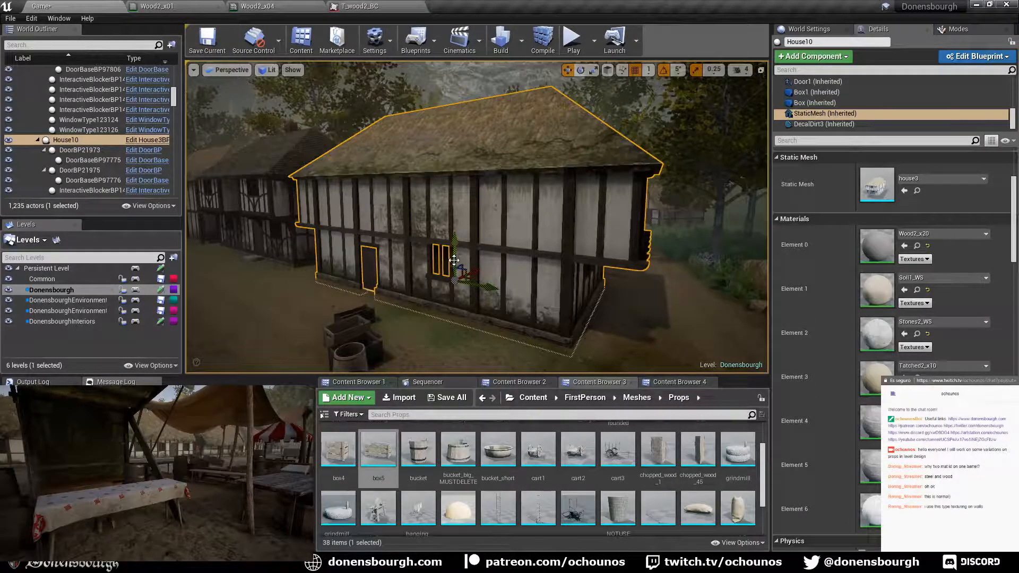
- Open House10's Plaster_WS material and its T_plaster_BC base color texture to inspect them, and close the texture before returning to the level
{"action": "right_click_drag", "start_coordinate": [452, 265], "coordinate": [281, 292]}
{"action": "key", "text": "d"}
{"action": "key", "text": "w"}
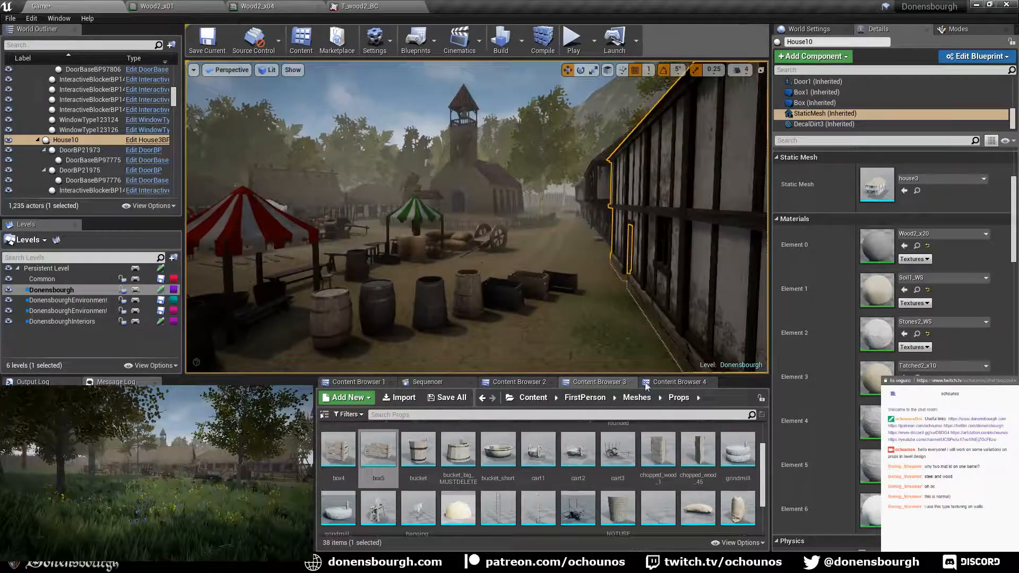
{"action": "scroll", "coordinate": [883, 276], "scroll_direction": "down", "scroll_amount": 2}
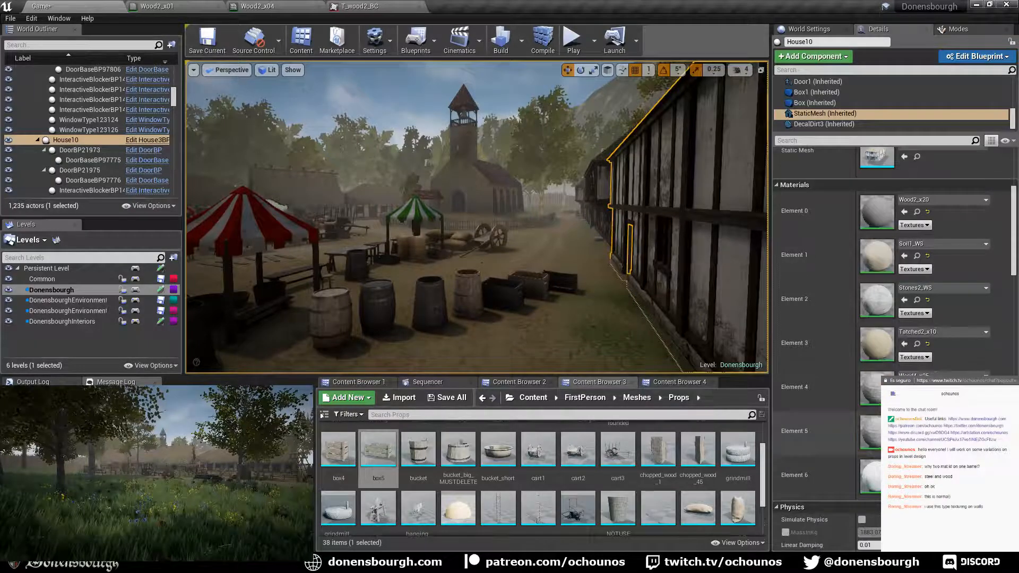
{"action": "double_click", "coordinate": [871, 475]}
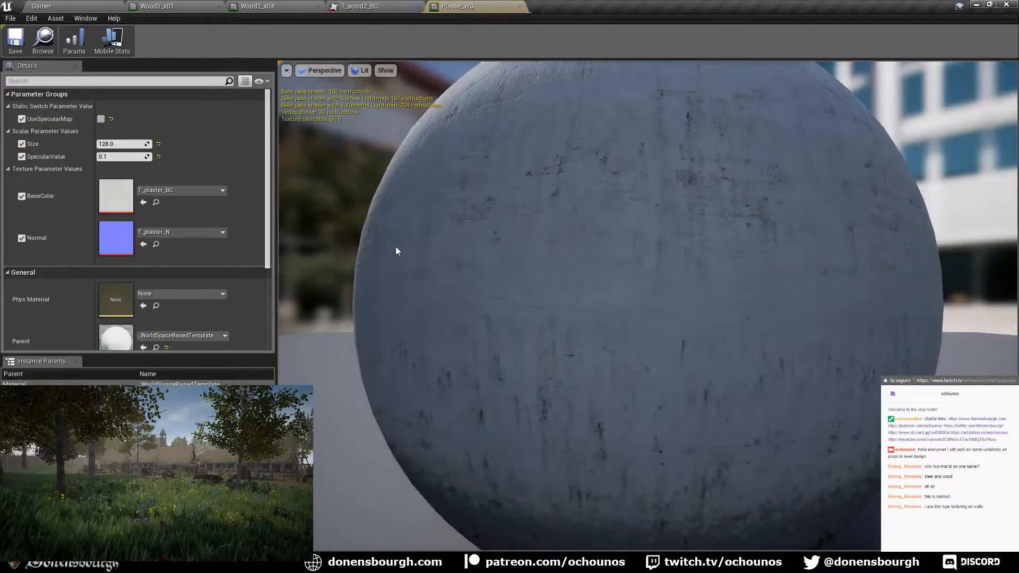
{"action": "double_click", "coordinate": [122, 194]}
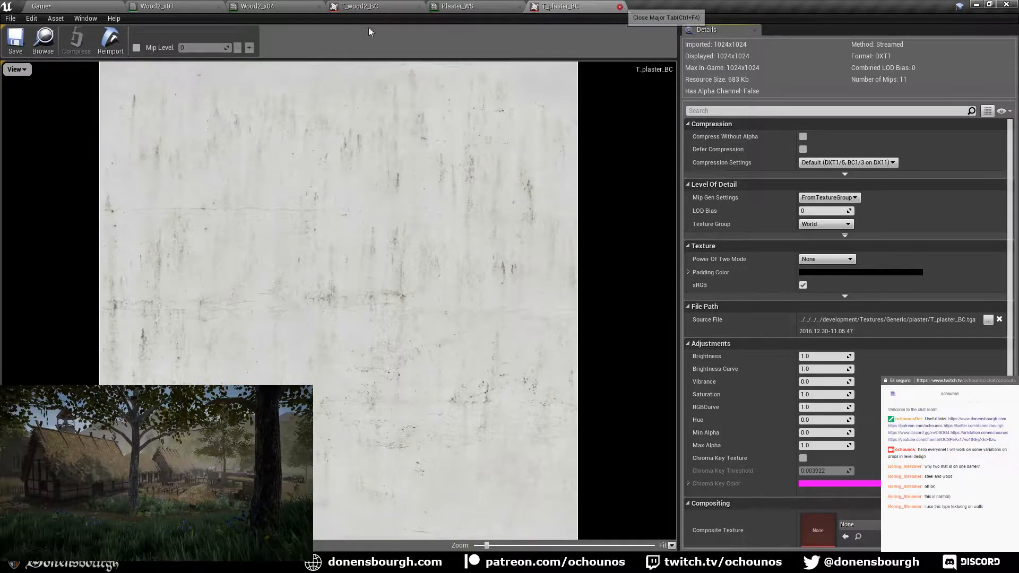
{"action": "left_click", "coordinate": [619, 6]}
{"action": "left_click", "coordinate": [60, 5]}
- Select the DecalTop3 component of House10 and hide decals in the viewport to see the bare walls
{"action": "key", "text": "f"}
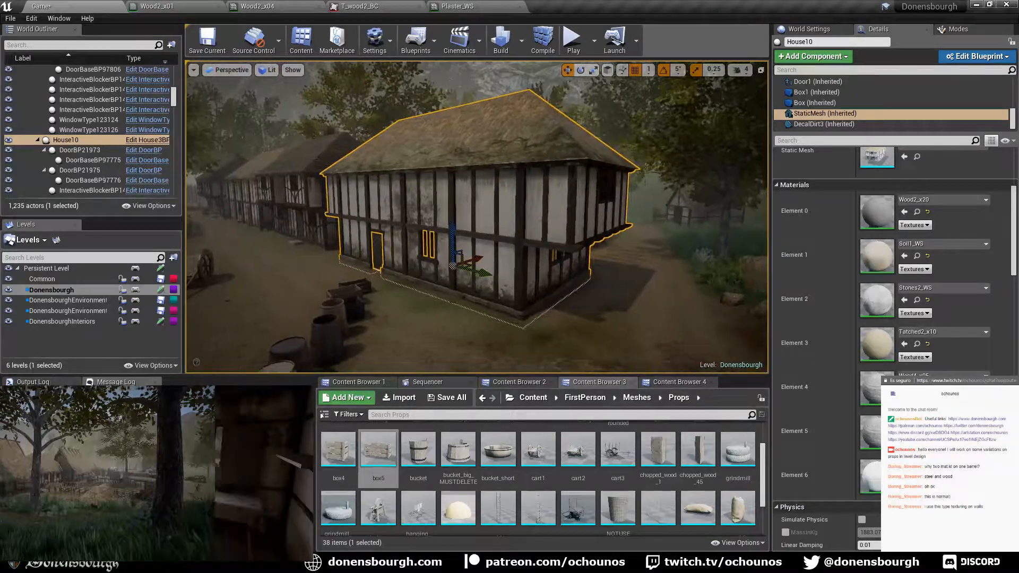
{"action": "scroll", "coordinate": [865, 101], "scroll_direction": "up", "scroll_amount": 5}
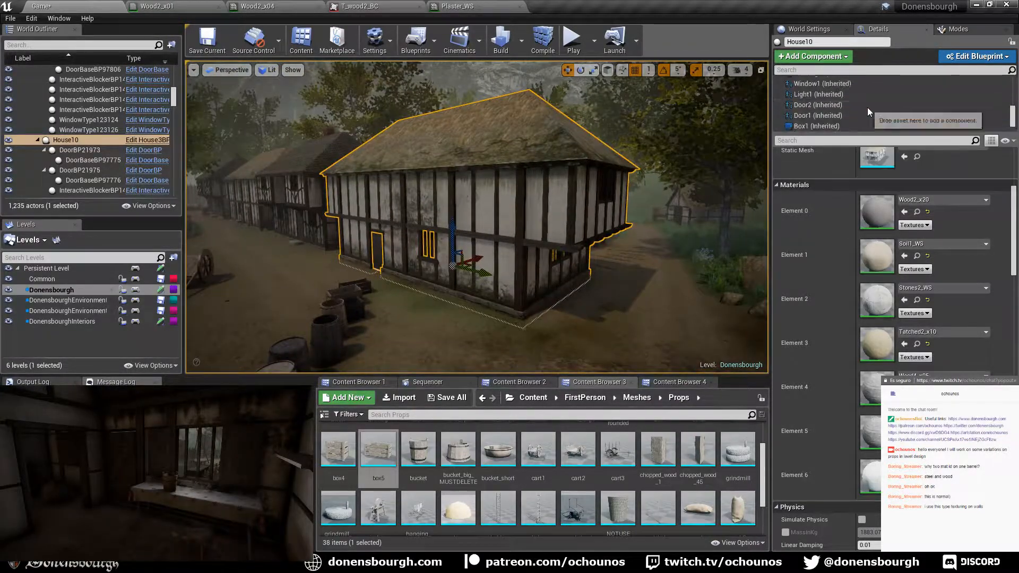
{"action": "scroll", "coordinate": [861, 115], "scroll_direction": "up", "scroll_amount": 2}
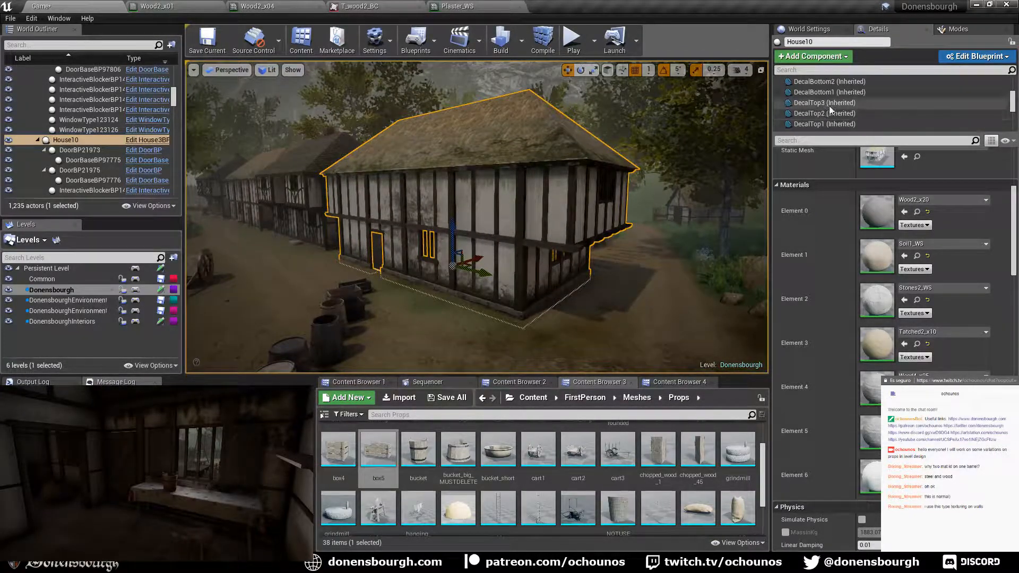
{"action": "left_click", "coordinate": [849, 102]}
{"action": "left_click", "coordinate": [292, 70]}
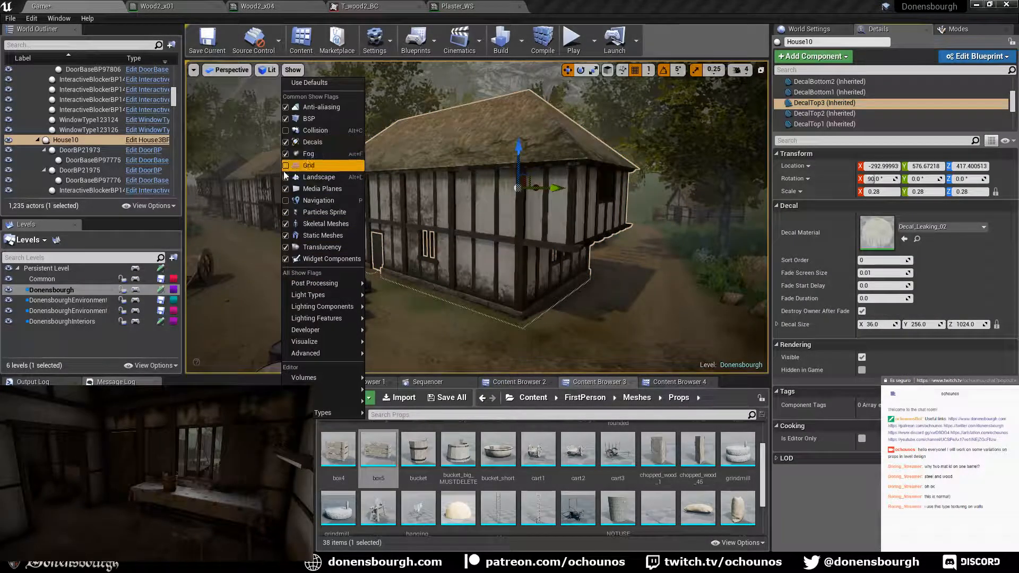
{"action": "left_click", "coordinate": [286, 142]}
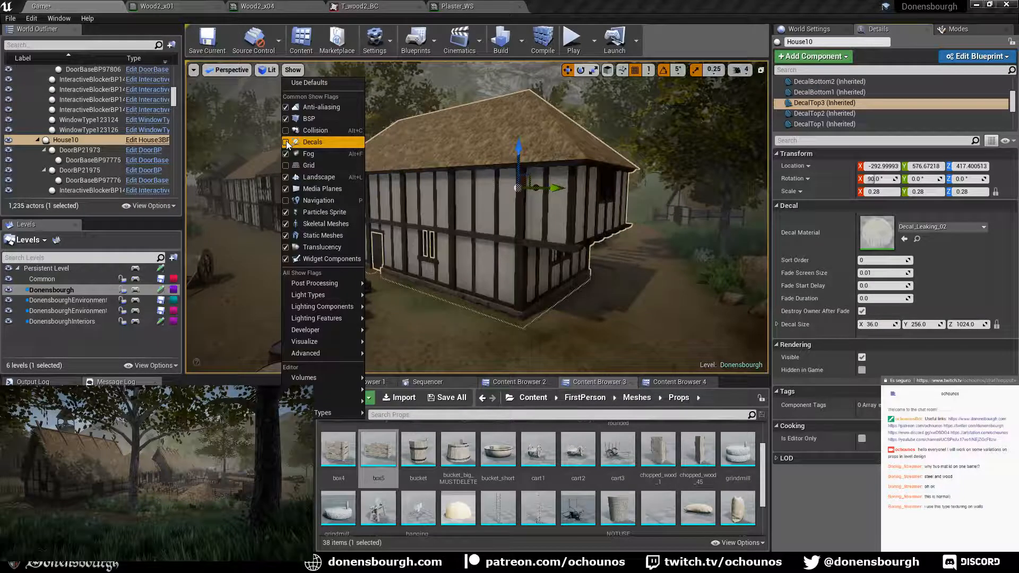
- View the neighbouring thatched houses without decals and turn decal display back on
{"action": "right_click_drag", "start_coordinate": [456, 213], "coordinate": [424, 215]}
{"action": "key", "text": "w"}
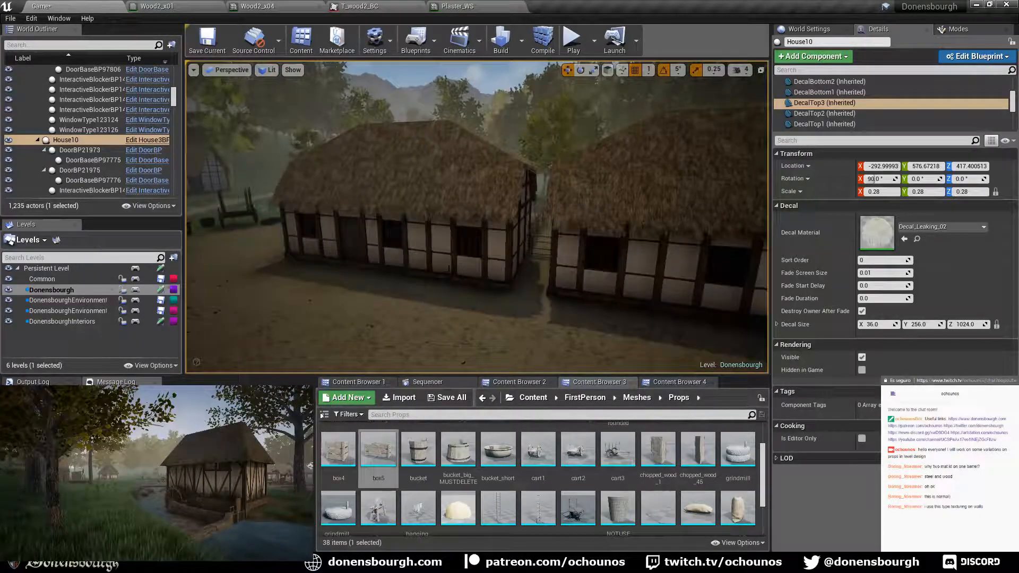
{"action": "left_click", "coordinate": [292, 70]}
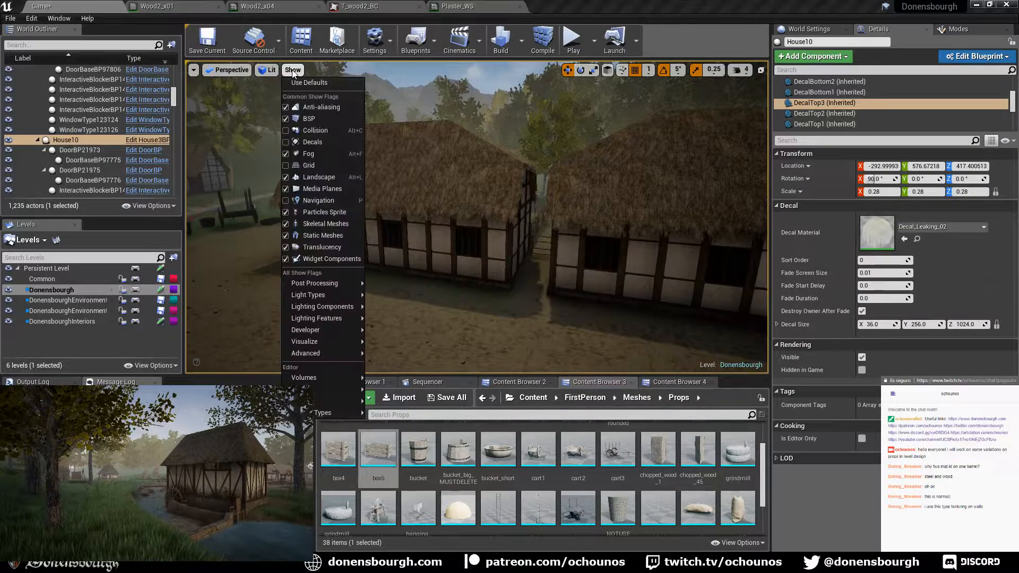
{"action": "left_click", "coordinate": [287, 142]}
{"action": "mouse_move", "coordinate": [324, 306]}
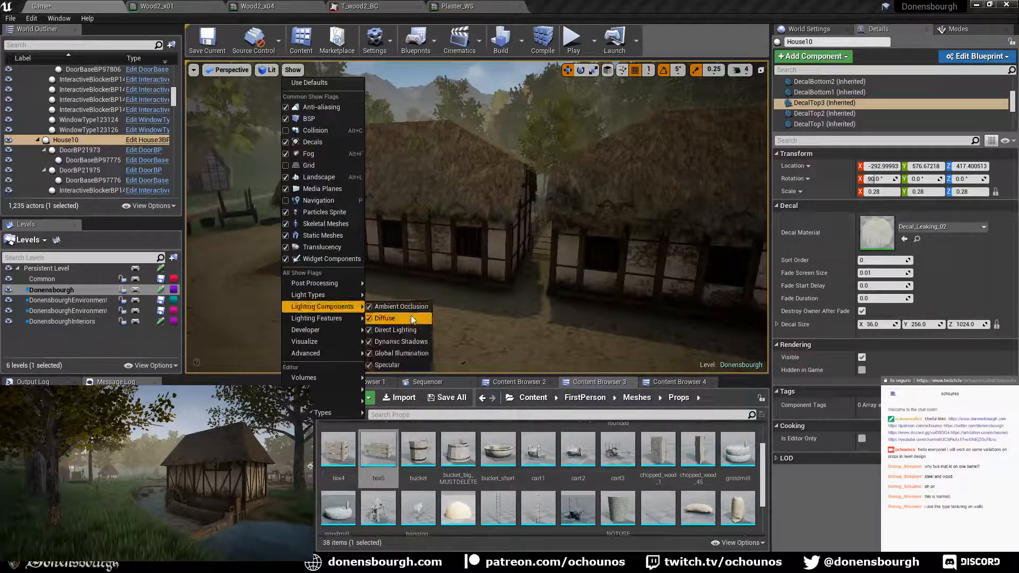
- Compare the row of four barrels and three boxes in front of the market stalls
{"action": "right_click_drag", "start_coordinate": [436, 281], "coordinate": [466, 315]}
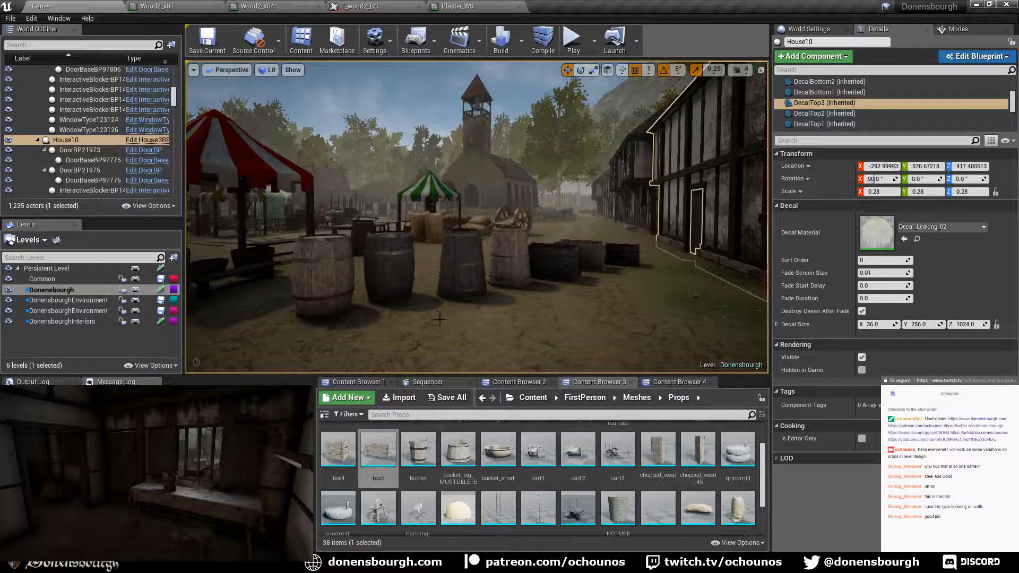
{"action": "right_click_drag", "start_coordinate": [435, 320], "coordinate": [403, 335]}
{"action": "right_click_drag", "start_coordinate": [435, 321], "coordinate": [404, 322]}
{"action": "right_click_drag", "start_coordinate": [476, 360], "coordinate": [456, 356]}
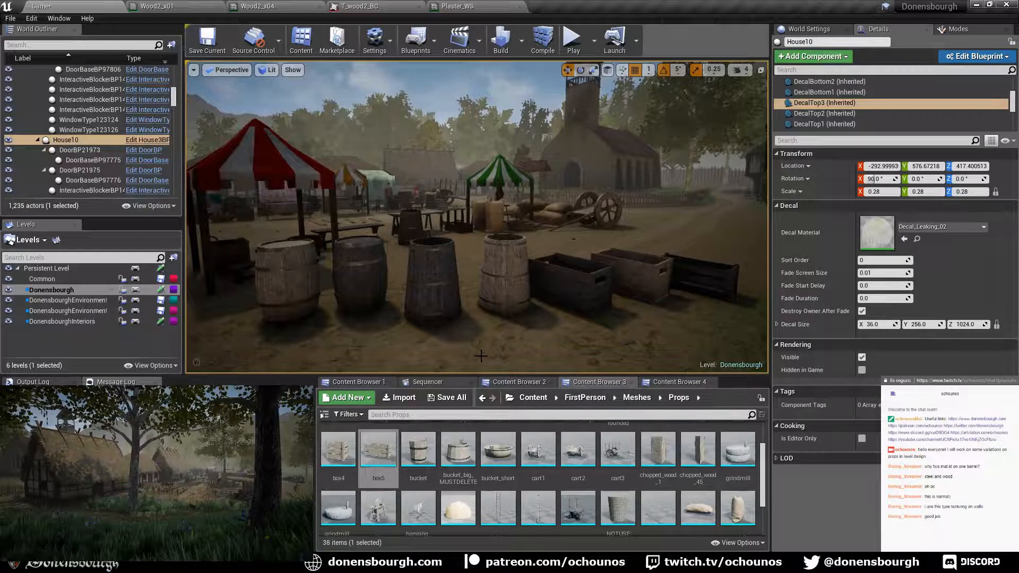
{"action": "scroll", "coordinate": [481, 356], "scroll_direction": "down", "scroll_amount": 2}
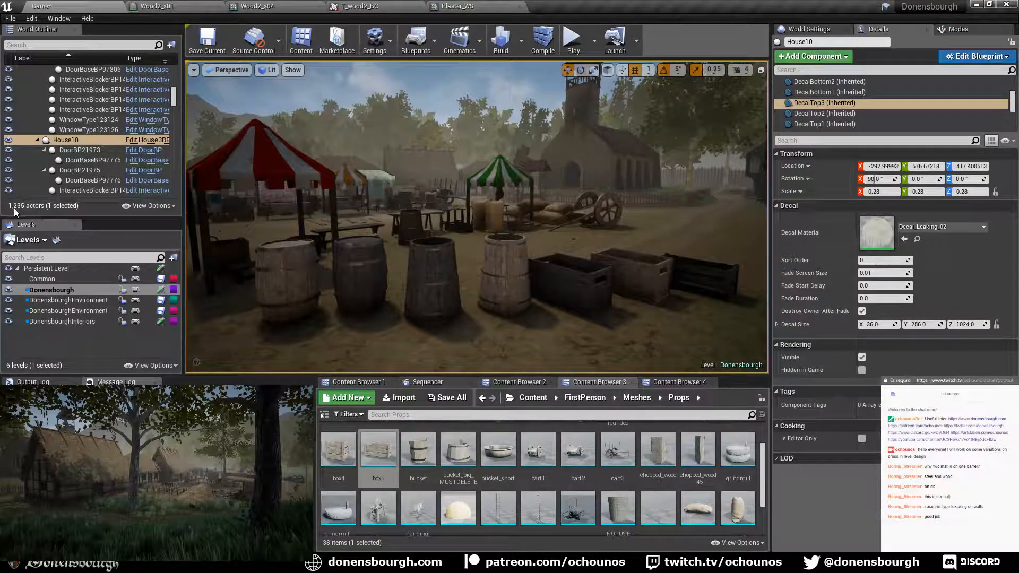
- Hide both DonensbourghEnvironment levels and survey the market square, houses and wooden pier from above
{"action": "mouse_move", "coordinate": [434, 250]}
{"action": "right_mouse_down"}
{"action": "mouse_move", "coordinate": [434, 297]}
{"action": "mouse_move", "coordinate": [457, 303]}
{"action": "mouse_move", "coordinate": [434, 249]}
{"action": "right_mouse_up"}
{"action": "scroll", "coordinate": [434, 249], "scroll_direction": "down", "scroll_amount": 6}
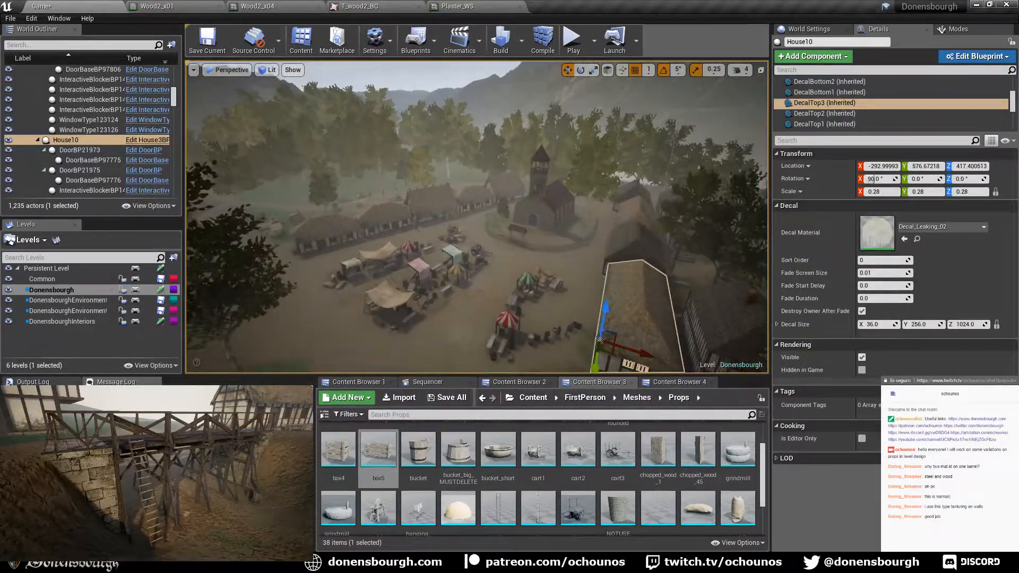
{"action": "right_click_drag", "start_coordinate": [446, 256], "coordinate": [483, 251]}
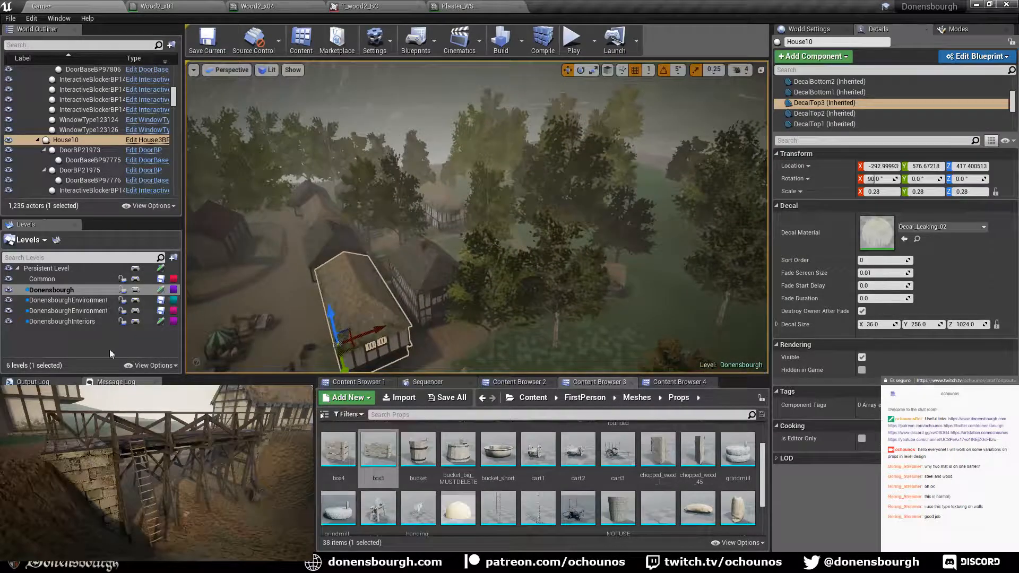
{"action": "left_click", "coordinate": [8, 303]}
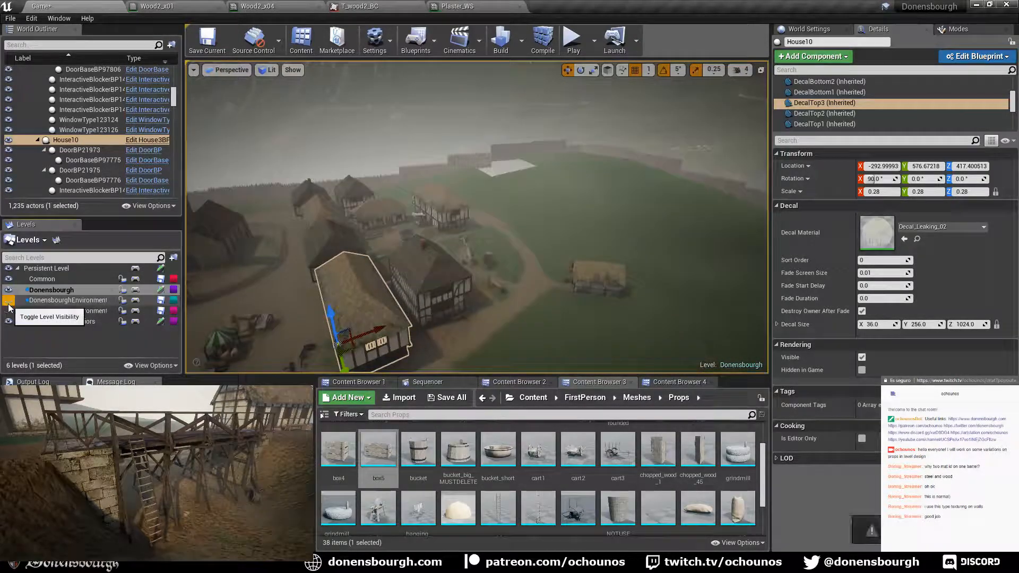
{"action": "right_click_drag", "start_coordinate": [446, 244], "coordinate": [361, 241]}
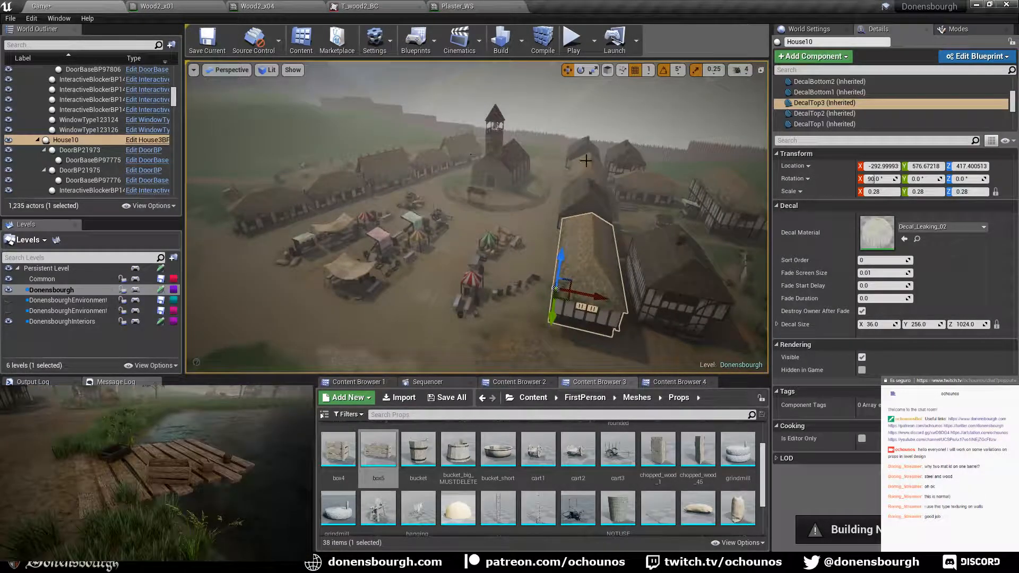
{"action": "right_click_drag", "start_coordinate": [361, 241], "coordinate": [738, 294]}
{"action": "key", "text": "q"}
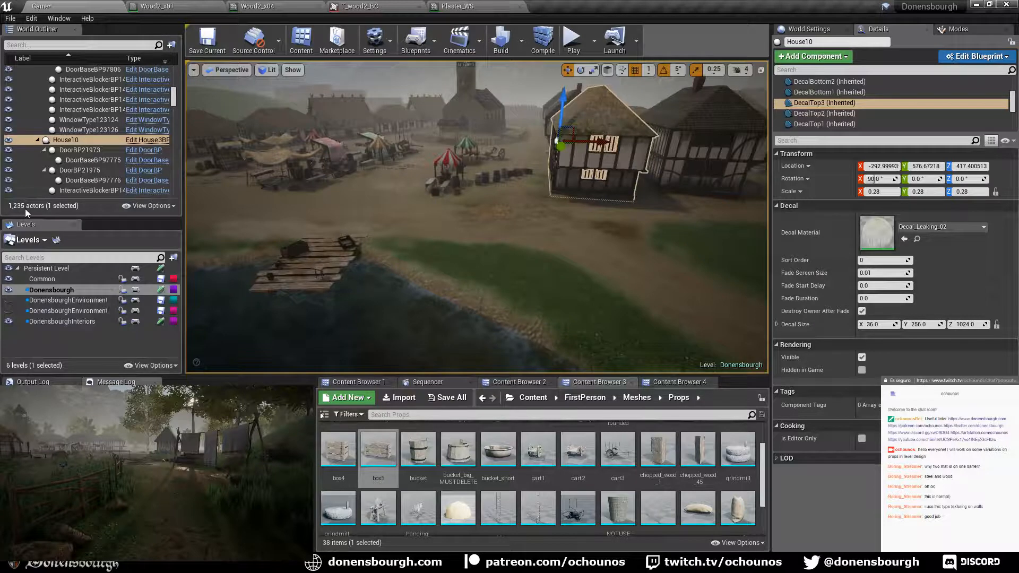
- Show both DonensbourghEnvironment levels again and return to the row of barrels and boxes
{"action": "left_click_drag", "start_coordinate": [477, 238], "coordinate": [488, 159]}
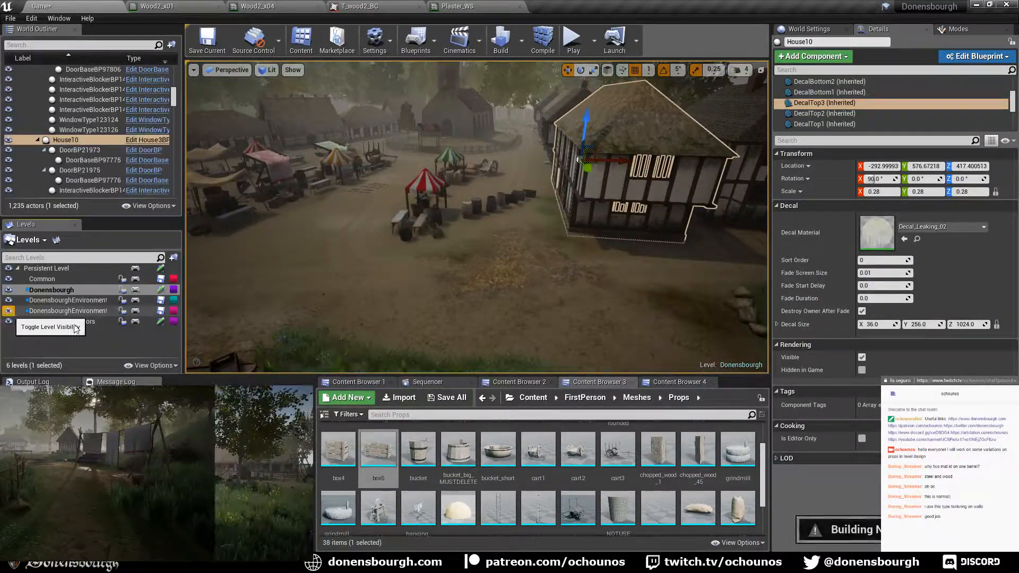
{"action": "right_click_drag", "start_coordinate": [421, 284], "coordinate": [427, 324]}
{"action": "key", "text": "w"}
{"action": "key", "text": "s"}
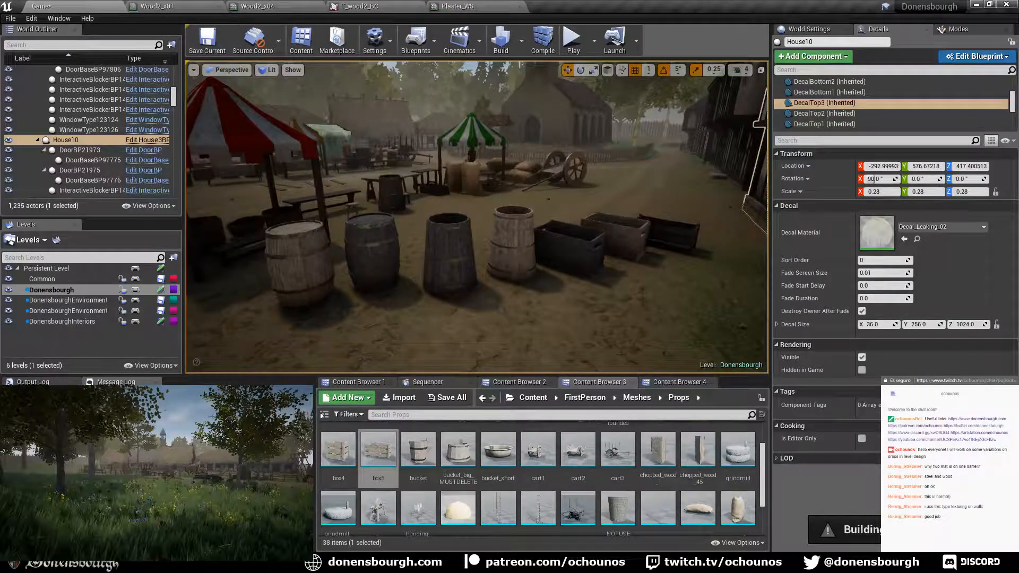
- Select the two benches, the barrel, the wooden crate and the open tub beside the red-and-white stall together
{"action": "right_click_drag", "start_coordinate": [442, 205], "coordinate": [452, 254]}
{"action": "key", "text": "w"}
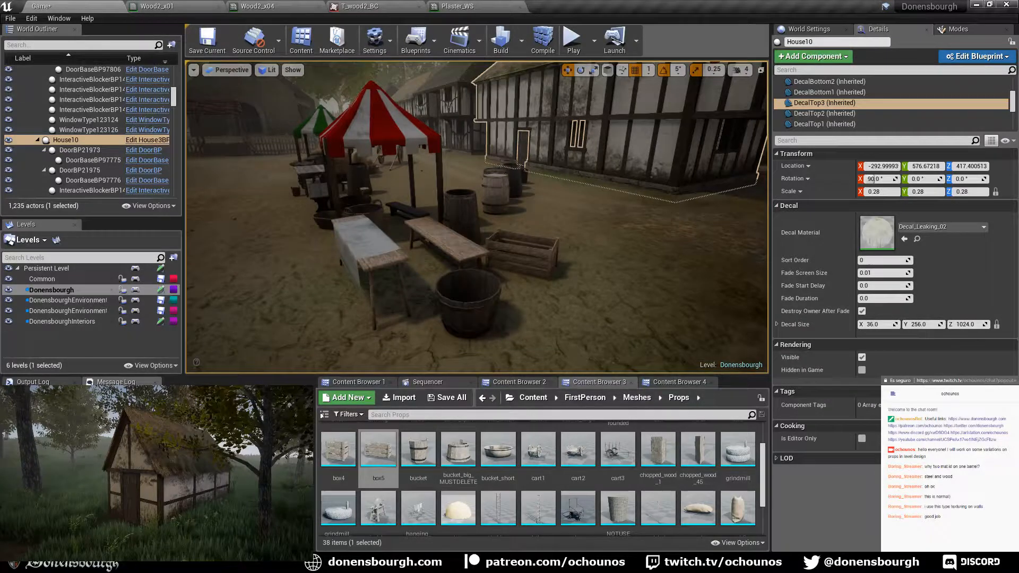
{"action": "left_click", "coordinate": [376, 211]}
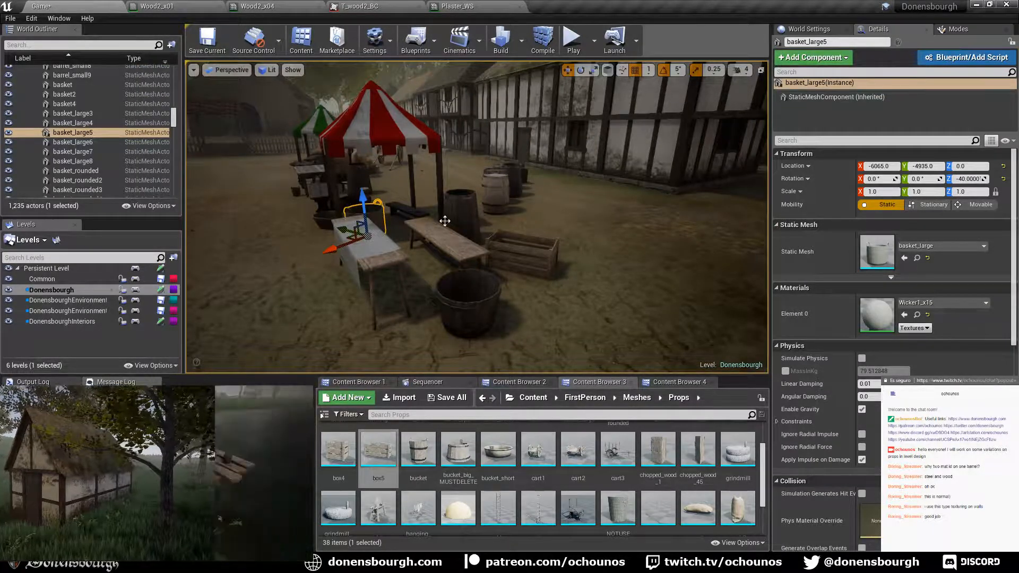
{"action": "left_click", "coordinate": [406, 212]}
{"action": "left_click", "coordinate": [448, 241], "text": "ctrl"}
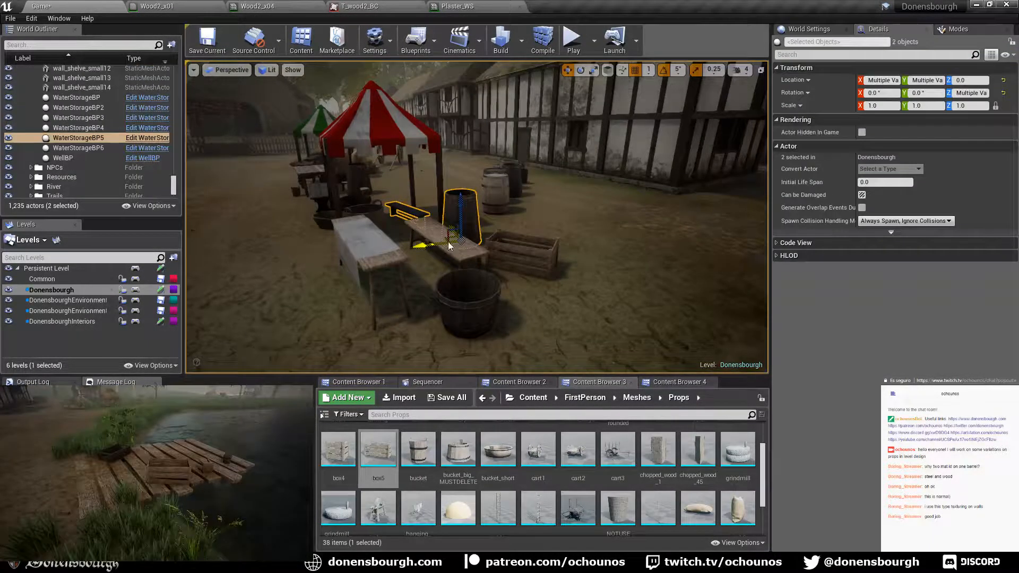
{"action": "left_click", "coordinate": [513, 258], "text": "ctrl"}
{"action": "left_click", "coordinate": [480, 308], "text": "ctrl"}
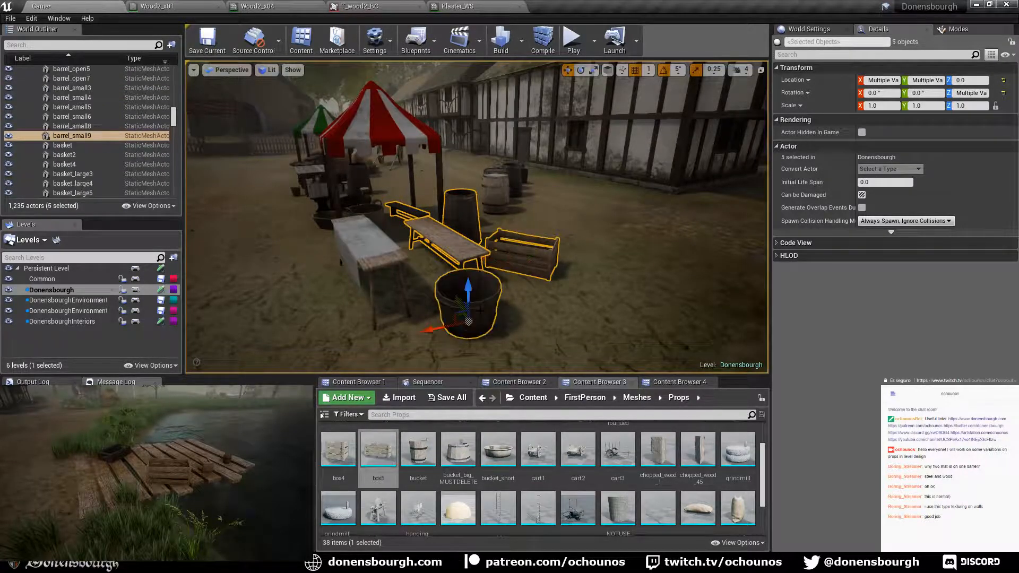
- Look over the selected stall props, clear the selection and view the row of barrel and box variations
{"action": "right_click_drag", "start_coordinate": [428, 311], "coordinate": [371, 271]}
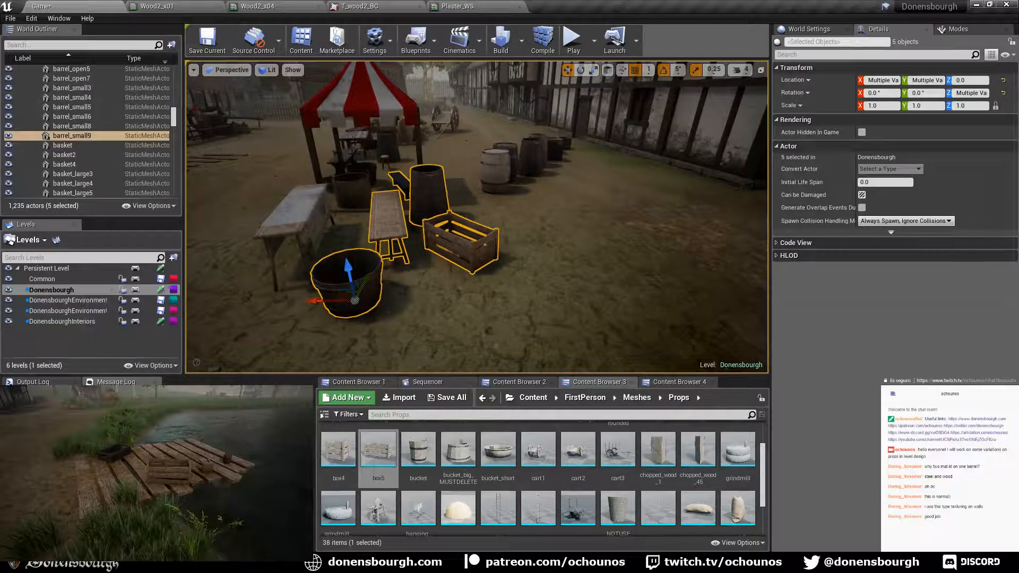
{"action": "right_click_drag", "start_coordinate": [350, 261], "coordinate": [451, 264]}
{"action": "right_click_drag", "start_coordinate": [385, 257], "coordinate": [386, 256]}
{"action": "key", "text": "Escape"}
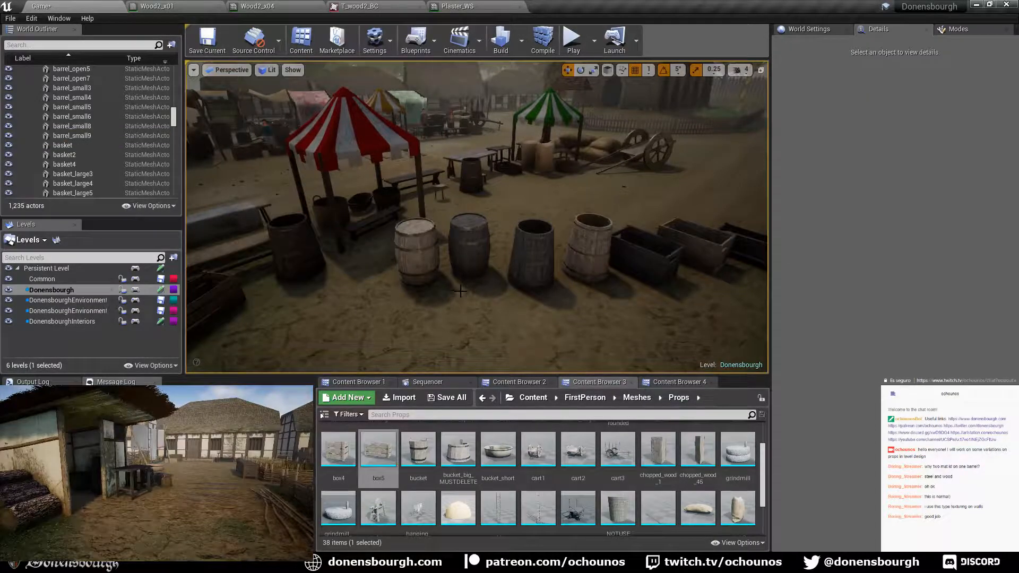
{"action": "right_click_drag", "start_coordinate": [460, 285], "coordinate": [460, 285]}
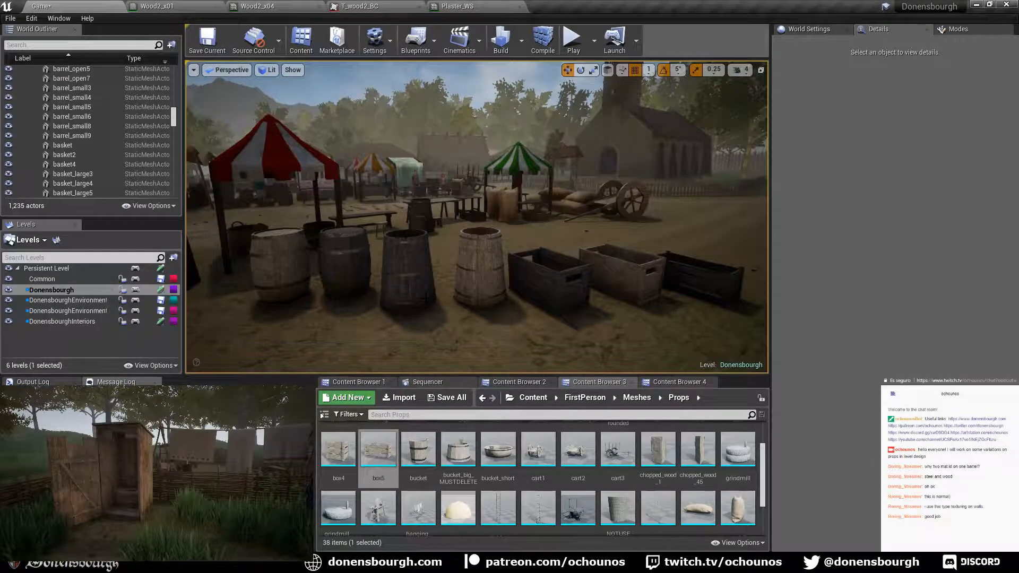
- Examine the wood textures of the open barrels and boxes in the variation row from close up and from a distance
{"action": "right_click_drag", "start_coordinate": [460, 285], "coordinate": [282, 295]}
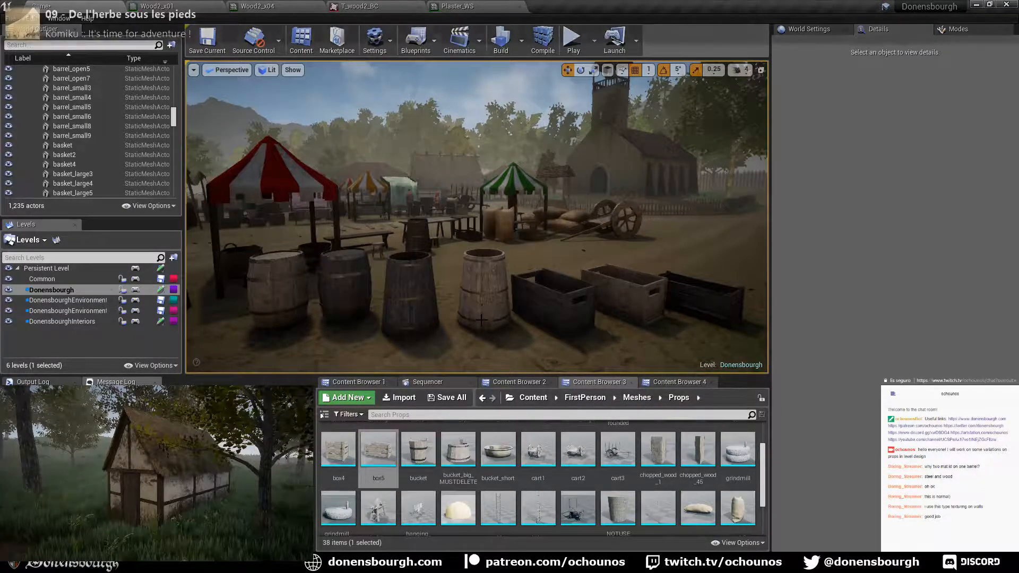
{"action": "scroll", "coordinate": [496, 321], "scroll_direction": "up", "scroll_amount": 2}
{"action": "middle_click_drag", "start_coordinate": [492, 302], "coordinate": [470, 329]}
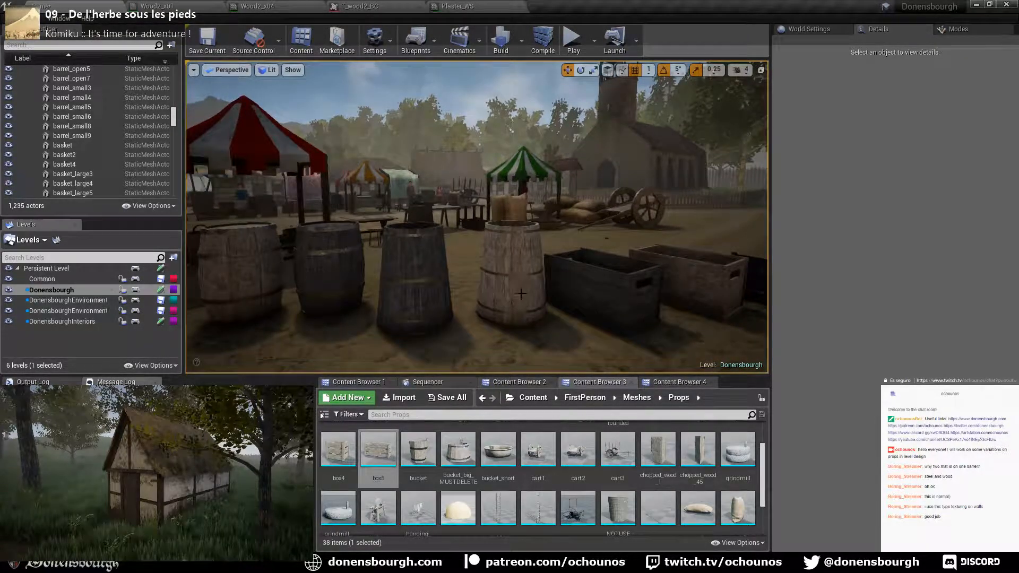
{"action": "scroll", "coordinate": [505, 309], "scroll_direction": "up", "scroll_amount": 4}
{"action": "middle_click_drag", "start_coordinate": [505, 308], "coordinate": [505, 339]}
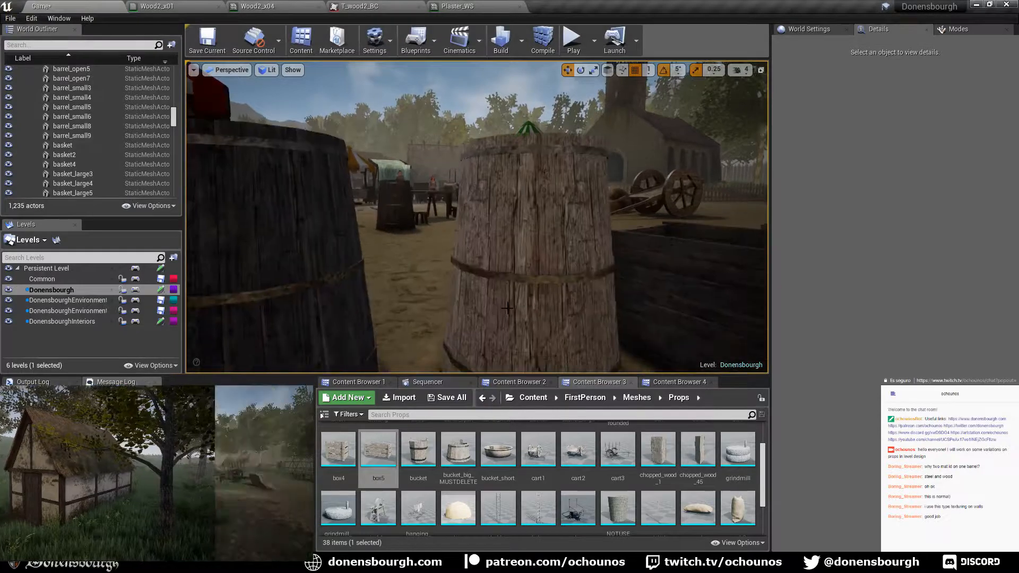
{"action": "scroll", "coordinate": [506, 308], "scroll_direction": "down", "scroll_amount": 3}
{"action": "right_click_drag", "start_coordinate": [505, 309], "coordinate": [488, 315]}
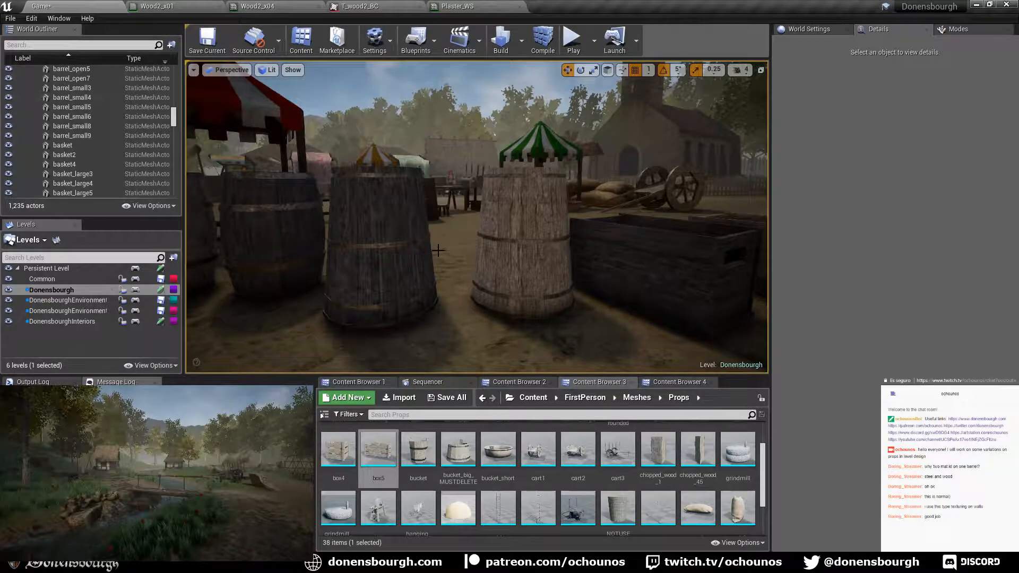
{"action": "scroll", "coordinate": [438, 250], "scroll_direction": "down", "scroll_amount": 6}
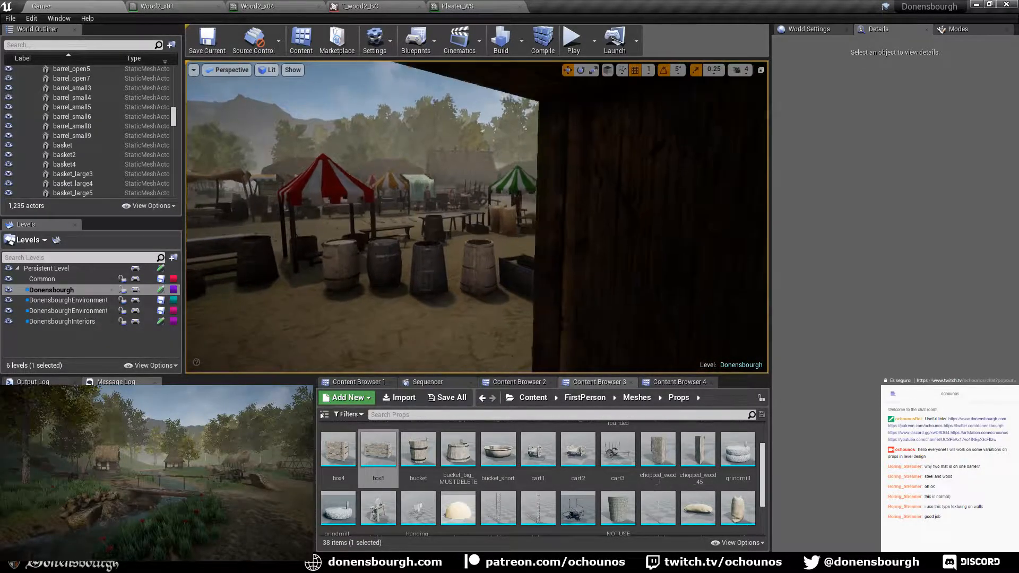
{"action": "scroll", "coordinate": [439, 250], "scroll_direction": "up", "scroll_amount": 4}
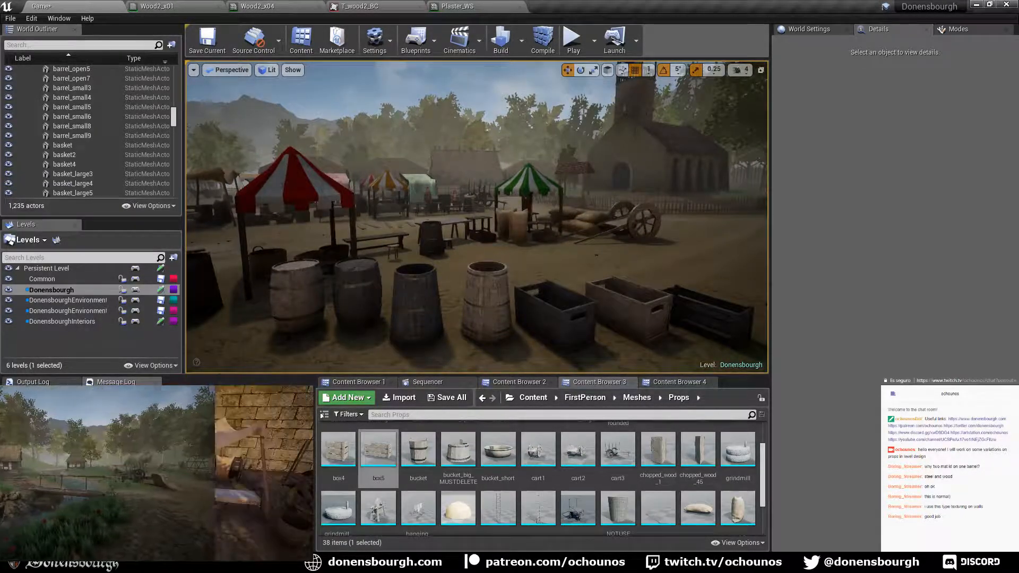
- Select the dark and the light open barrels in turn to compare them, ending on the dark one
{"action": "left_click", "coordinate": [422, 277]}
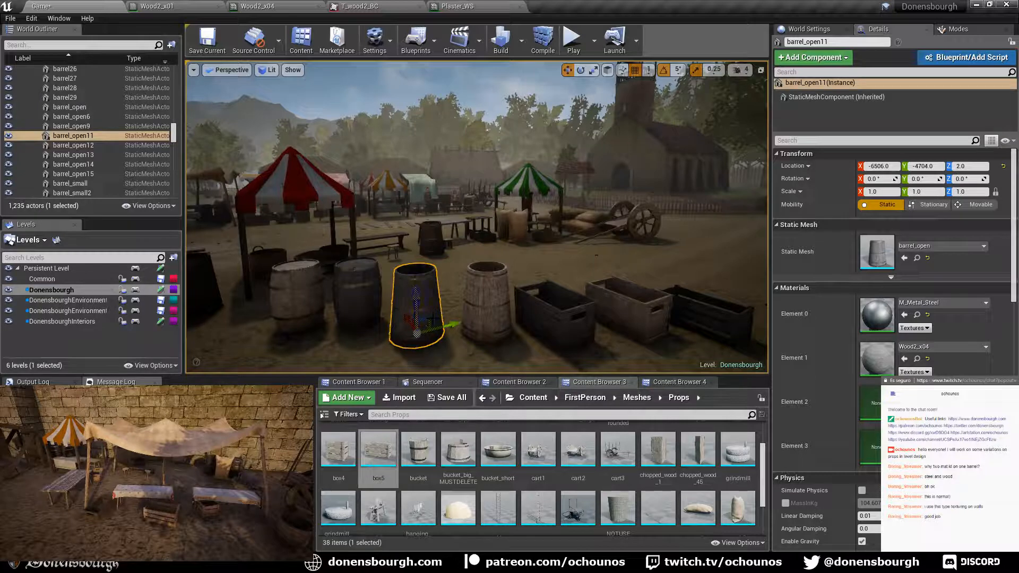
{"action": "right_click_drag", "start_coordinate": [433, 318], "coordinate": [445, 337]}
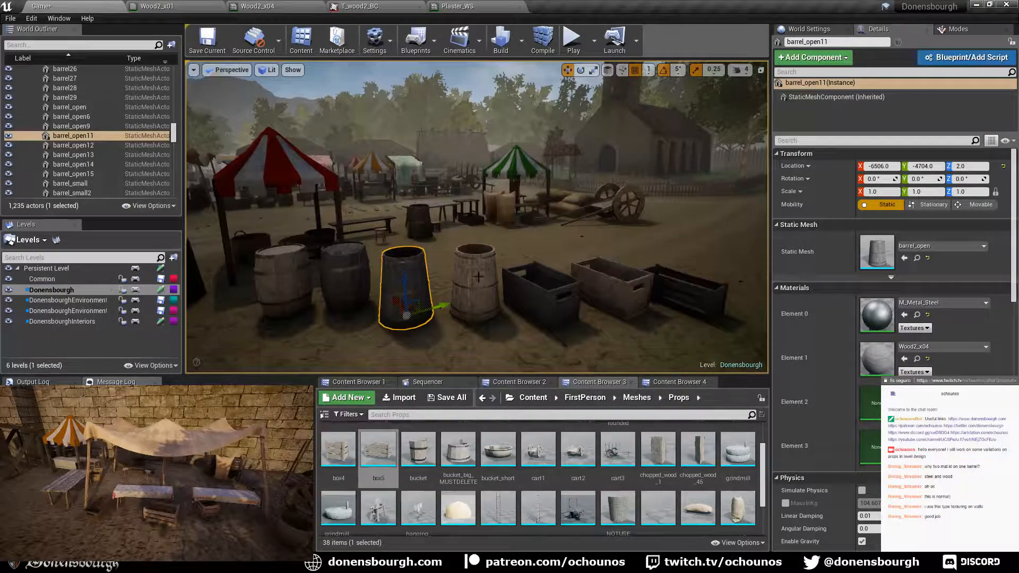
{"action": "left_click", "coordinate": [484, 268]}
{"action": "left_click", "coordinate": [405, 278]}
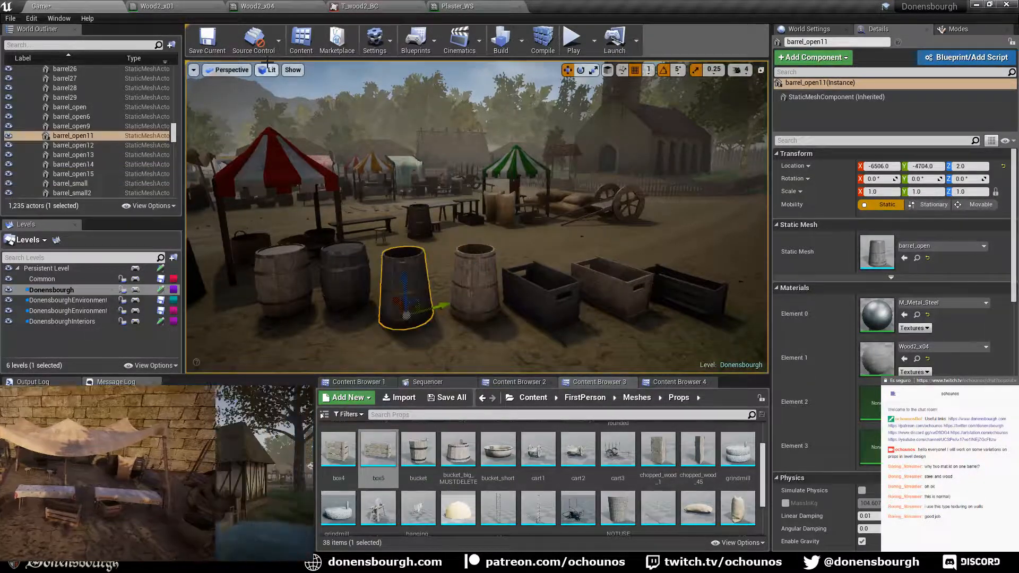
- Display the level viewport in Mesh LODs coloration
{"action": "left_click", "coordinate": [292, 69]}
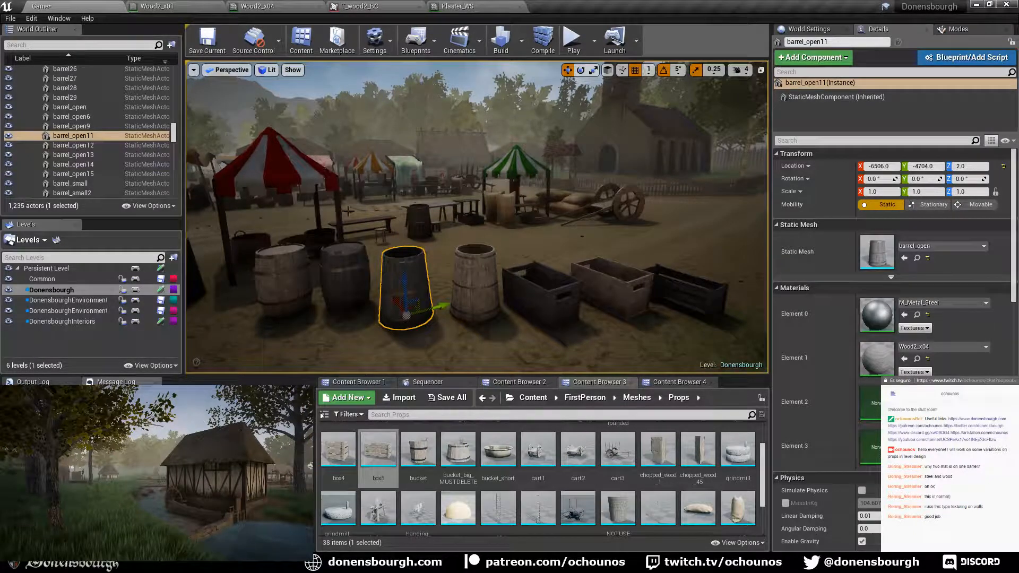
{"action": "left_click", "coordinate": [269, 69]}
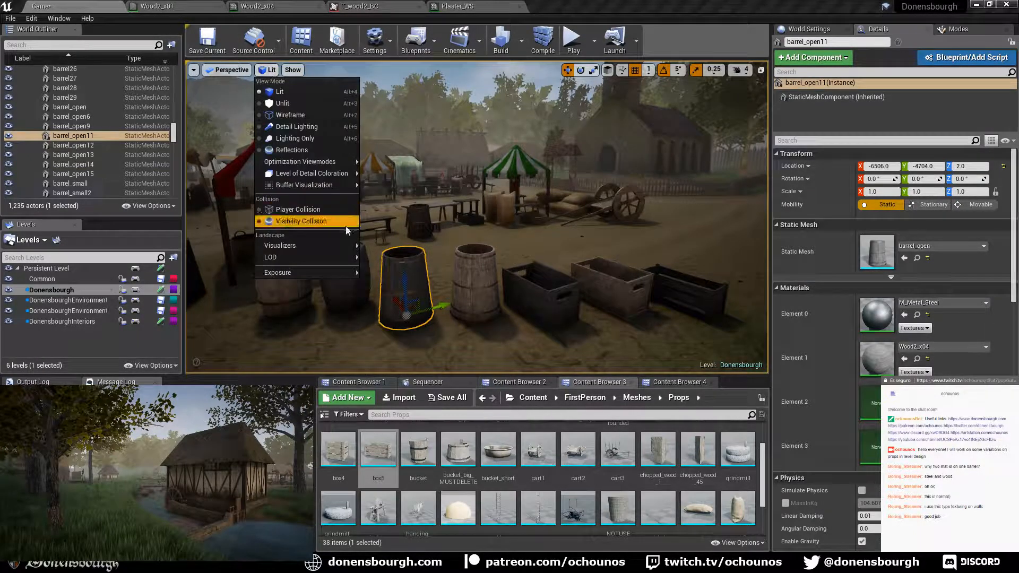
{"action": "mouse_move", "coordinate": [336, 174]}
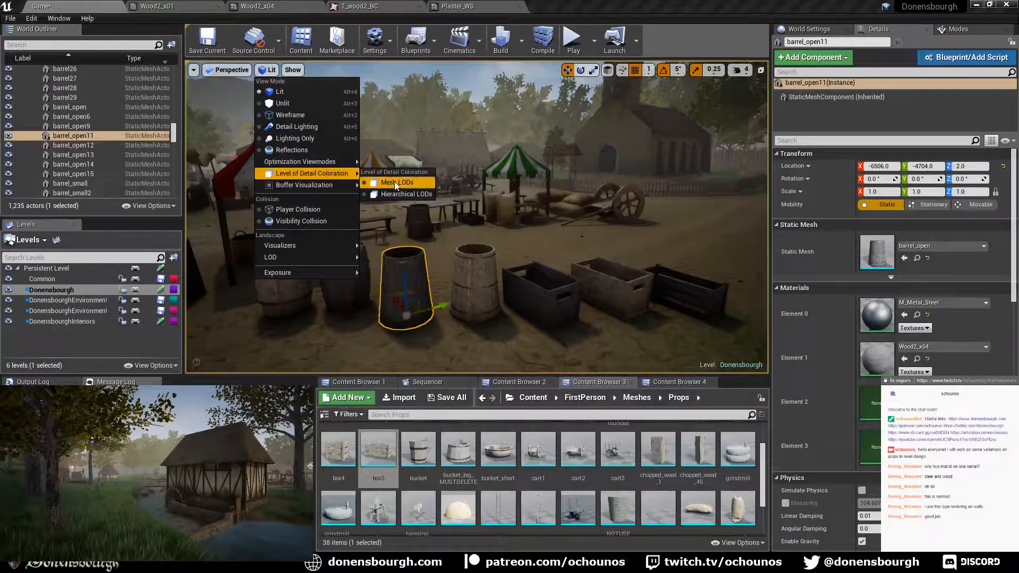
{"action": "left_click", "coordinate": [396, 183]}
- Examine the LOD colours of the barrels, boxes and stalls from near and far, and restore the Lit view mode
{"action": "right_click_drag", "start_coordinate": [395, 183], "coordinate": [350, 173]}
{"action": "key", "text": "s"}
{"action": "key", "text": "w"}
{"action": "key", "text": "e"}
{"action": "key", "text": "w"}
{"action": "key", "text": "q"}
{"action": "key", "text": "w"}
{"action": "key", "text": "s"}
{"action": "key", "text": "s"}
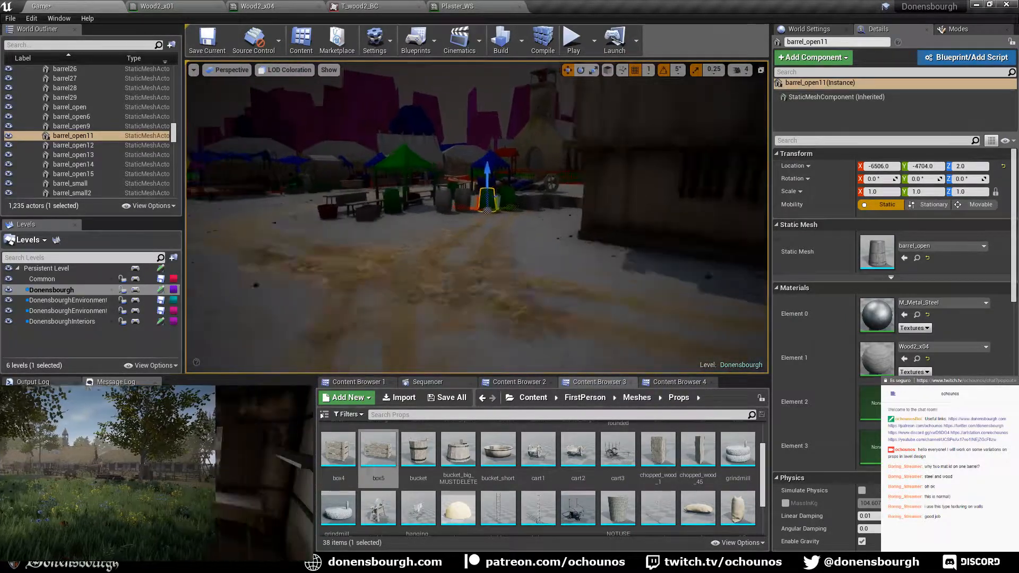
{"action": "key", "text": "w"}
{"action": "right_click_drag", "start_coordinate": [350, 278], "coordinate": [366, 282]}
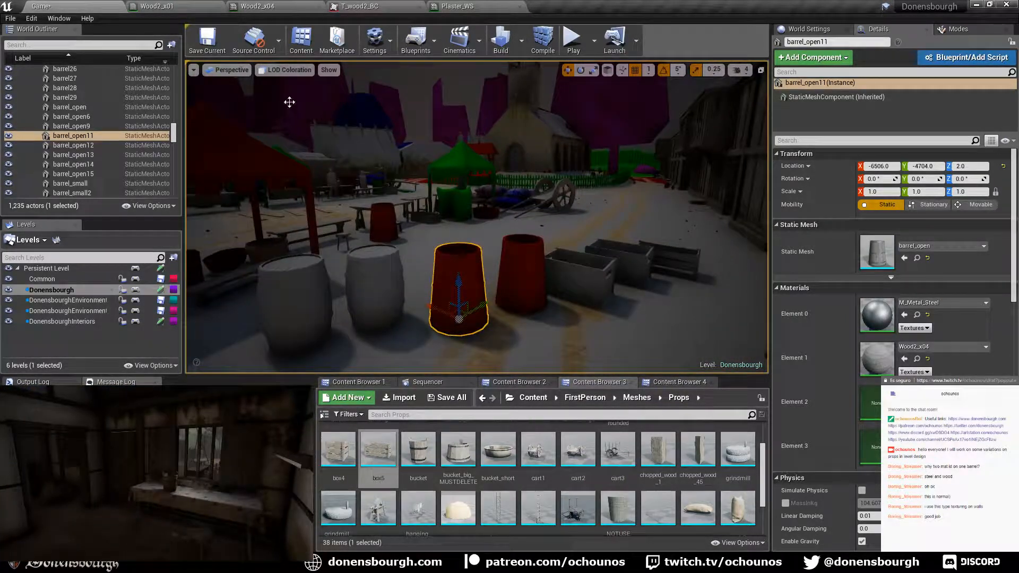
{"action": "left_click", "coordinate": [290, 71]}
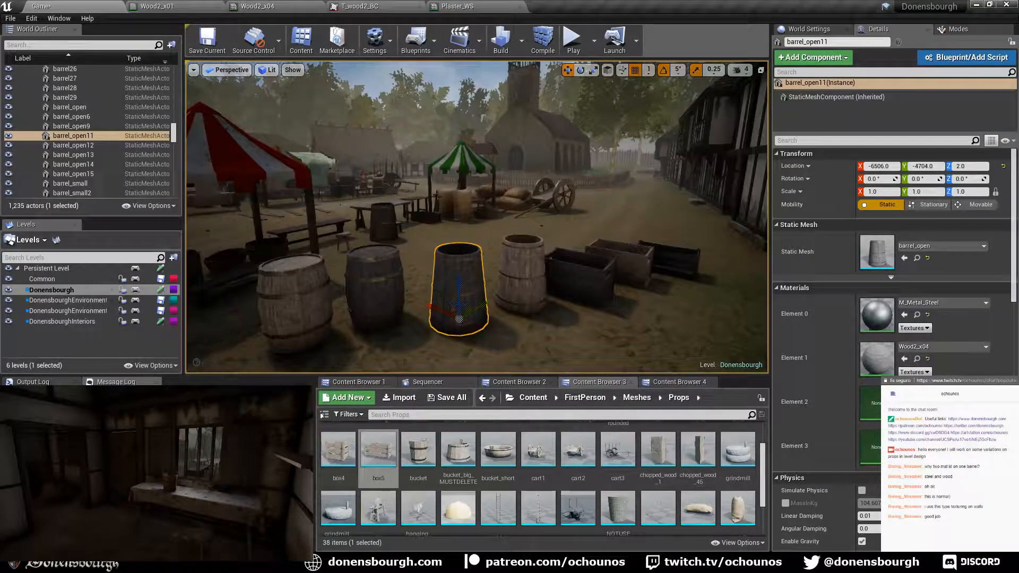
- Assign the Wood1_x04 material to Element 1 of the open barrel standing behind the bench near the red-and-white stall
{"action": "right_click_drag", "start_coordinate": [498, 256], "coordinate": [482, 272]}
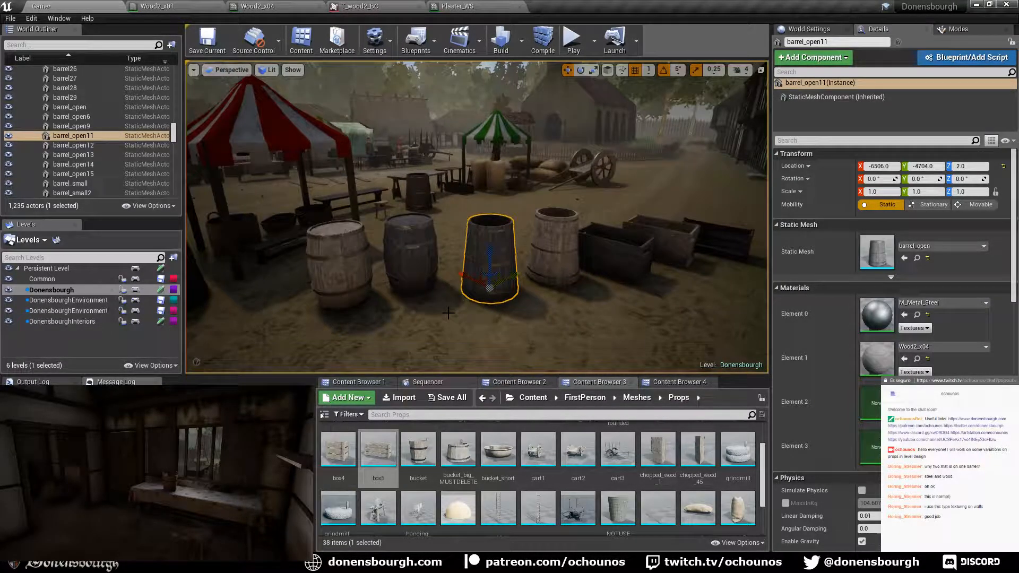
{"action": "right_click_drag", "start_coordinate": [482, 271], "coordinate": [430, 284]}
{"action": "key", "text": "w"}
{"action": "key", "text": "s"}
{"action": "left_click", "coordinate": [249, 256]}
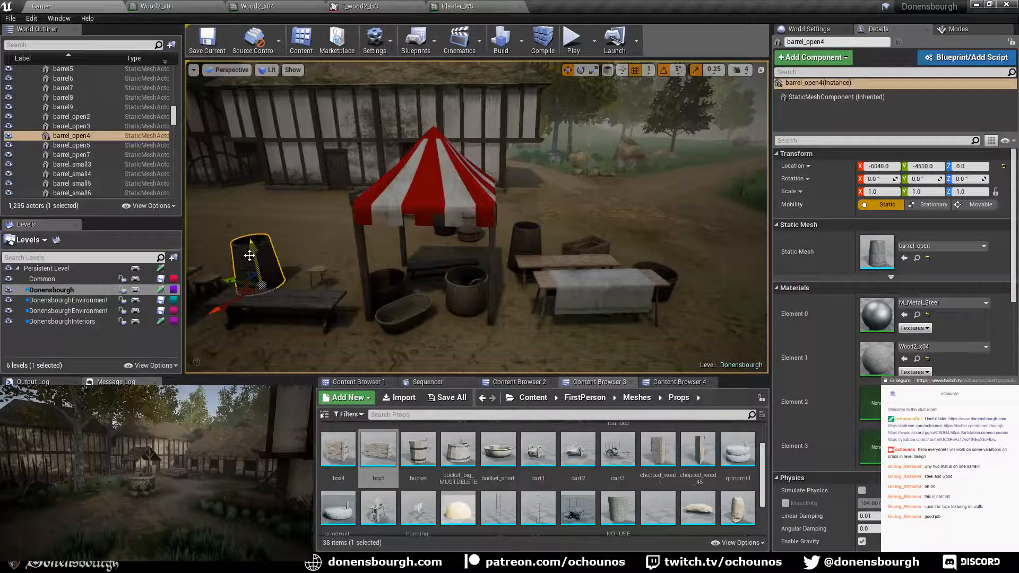
{"action": "left_click", "coordinate": [913, 346]}
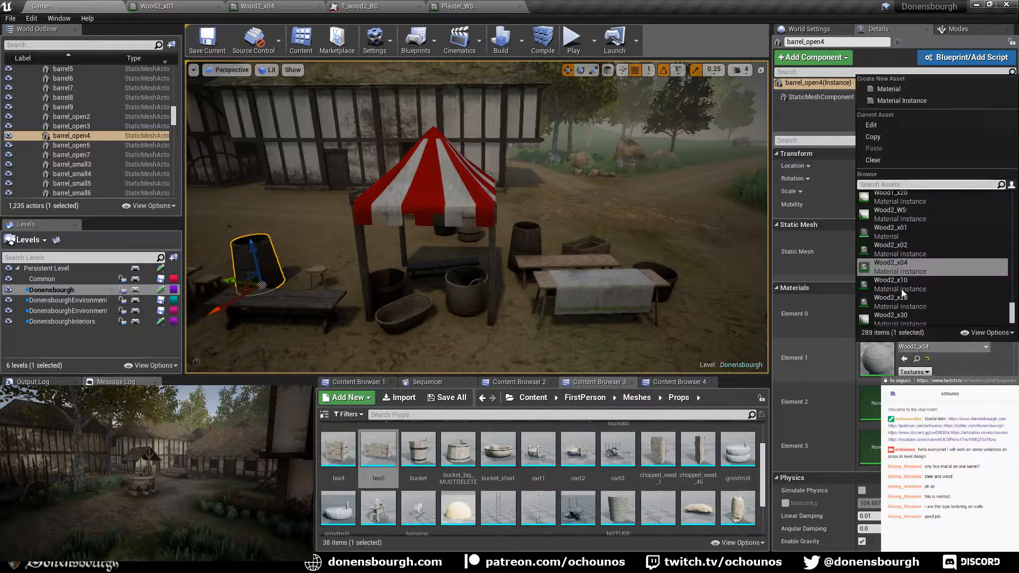
{"action": "left_click", "coordinate": [915, 229]}
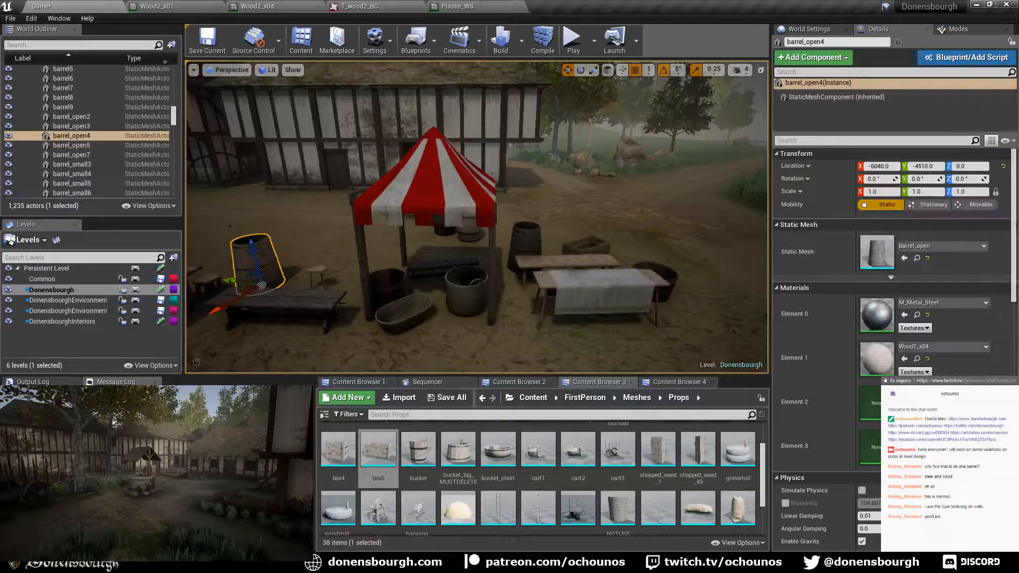
- Look over the barrel with the changed wood material among the surrounding market stalls
{"action": "key", "text": "f"}
{"action": "right_click_drag", "start_coordinate": [448, 299], "coordinate": [338, 299]}
{"action": "right_click_drag", "start_coordinate": [501, 301], "coordinate": [636, 301]}
{"action": "key", "text": "a"}
{"action": "right_click_drag", "start_coordinate": [533, 297], "coordinate": [477, 302]}
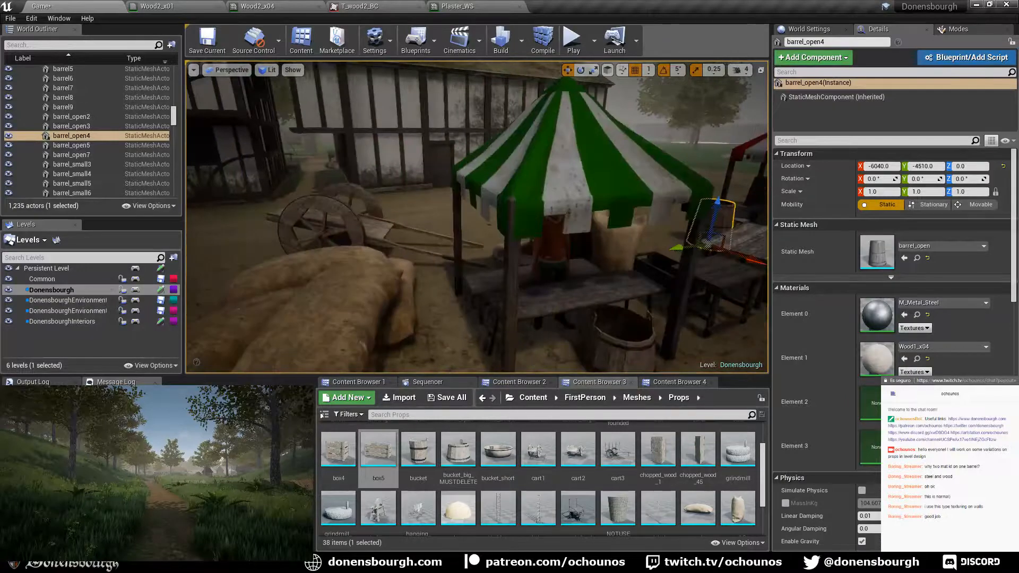
{"action": "middle_click_drag", "start_coordinate": [478, 301], "coordinate": [557, 291]}
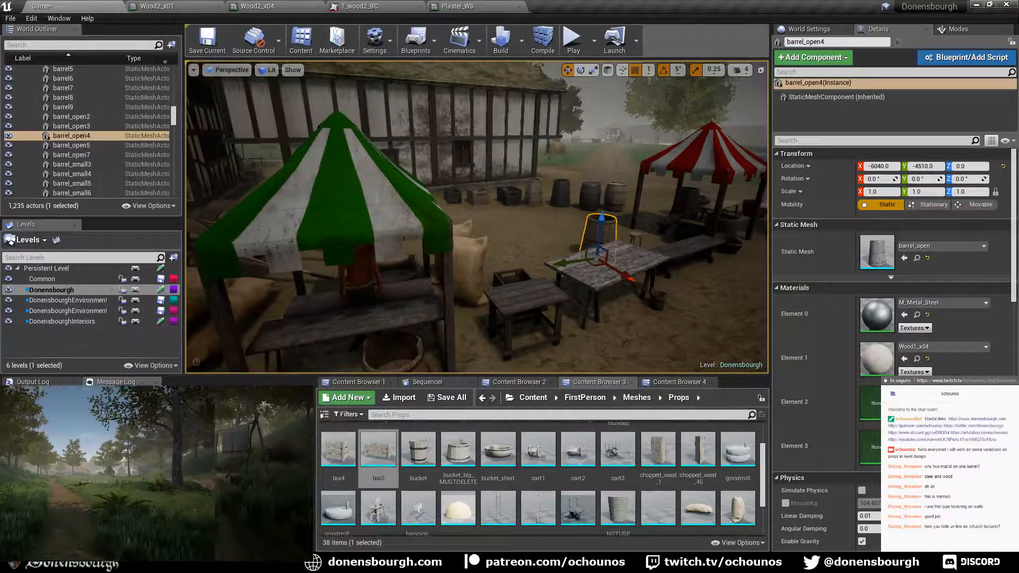
- Go to the church beyond the fenced gate and select the church building
{"action": "right_click_drag", "start_coordinate": [557, 291], "coordinate": [329, 316]}
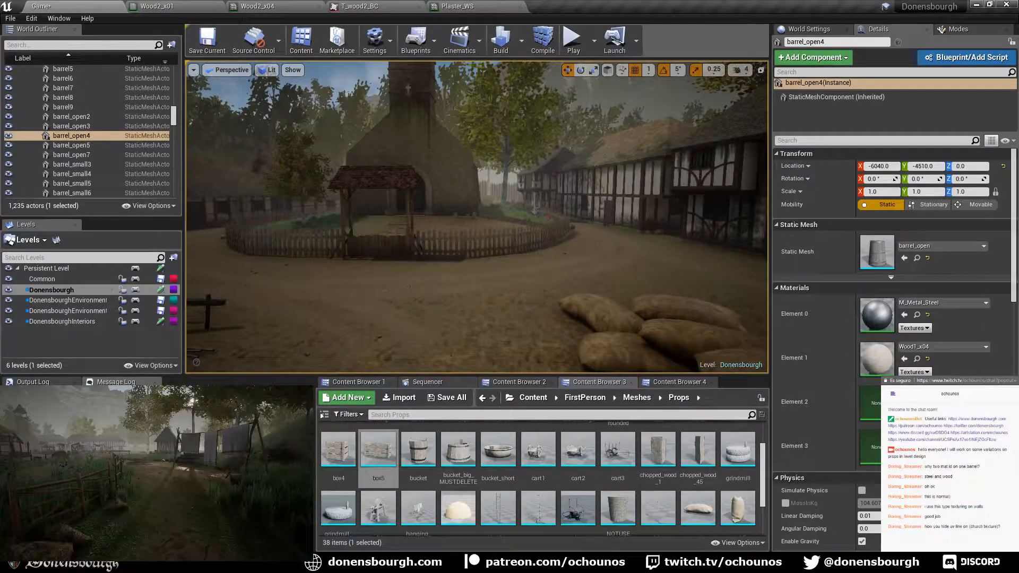
{"action": "right_click_drag", "start_coordinate": [412, 296], "coordinate": [446, 217]}
{"action": "key", "text": "w"}
{"action": "key", "text": "s"}
{"action": "left_click", "coordinate": [446, 211]}
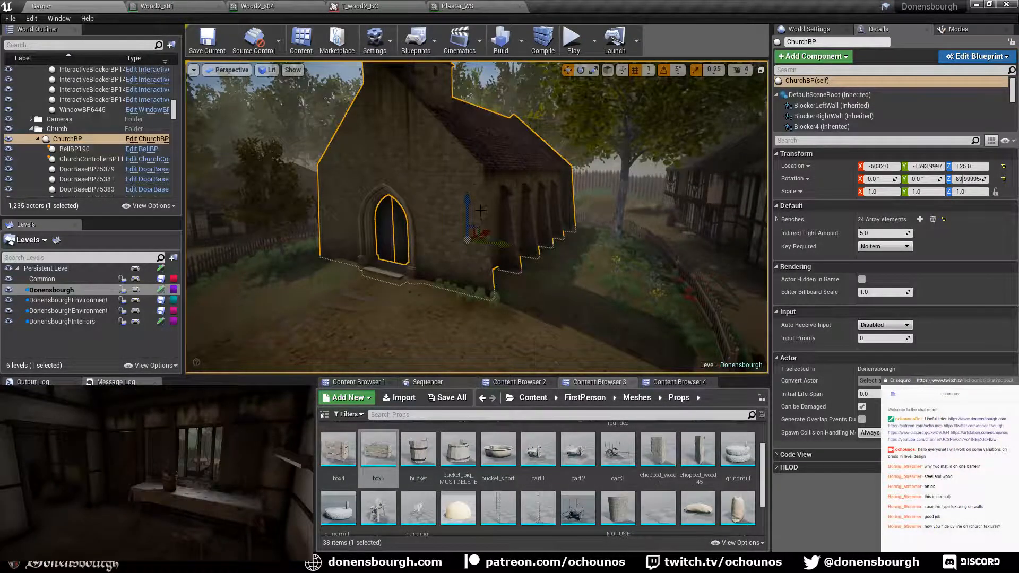
- Open the ChurchBP blueprint from the Content/FirstPersonBP/Blueprints/Buildings folder
{"action": "left_click", "coordinate": [528, 383]}
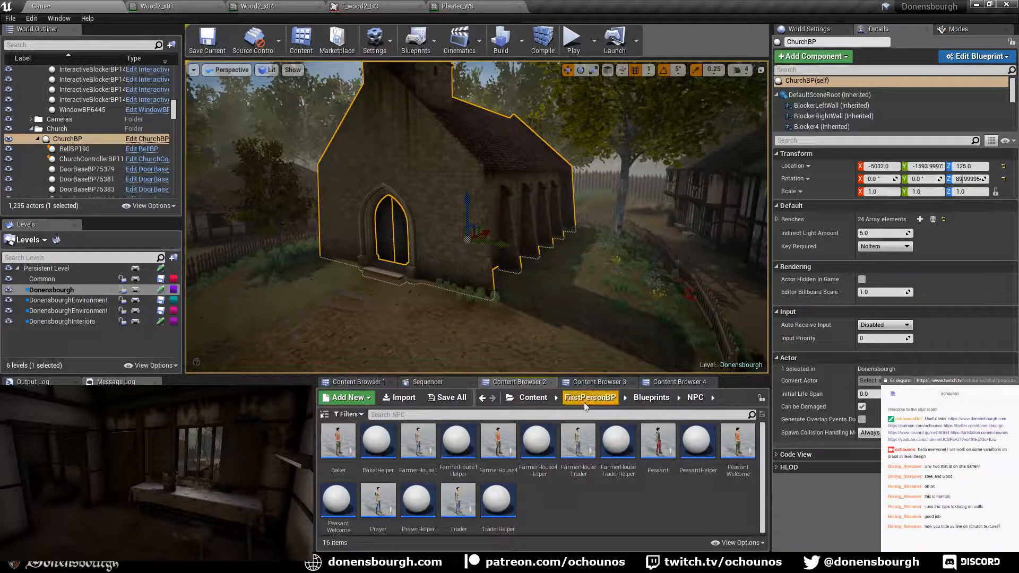
{"action": "left_click", "coordinate": [529, 402]}
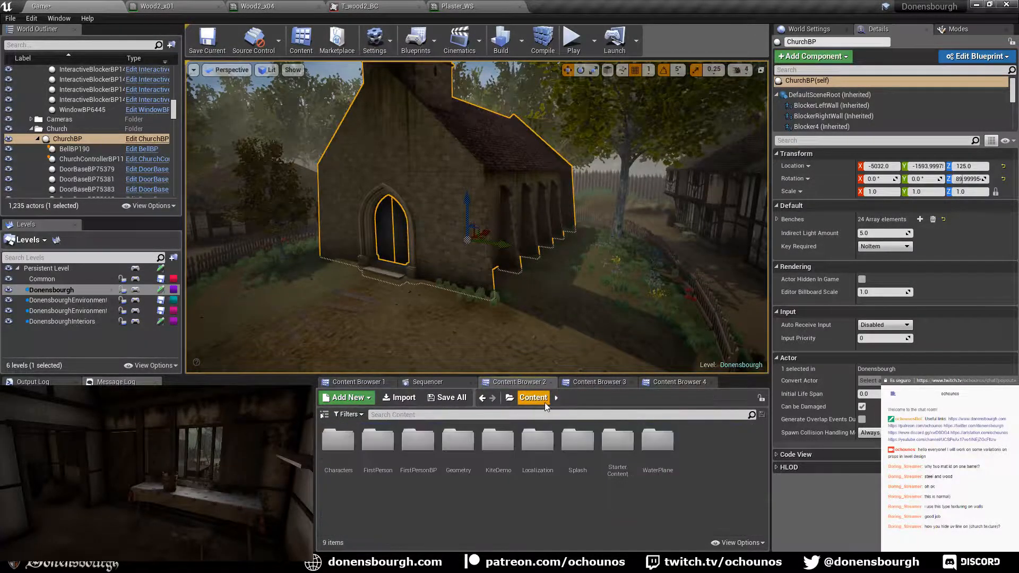
{"action": "double_click", "coordinate": [416, 445]}
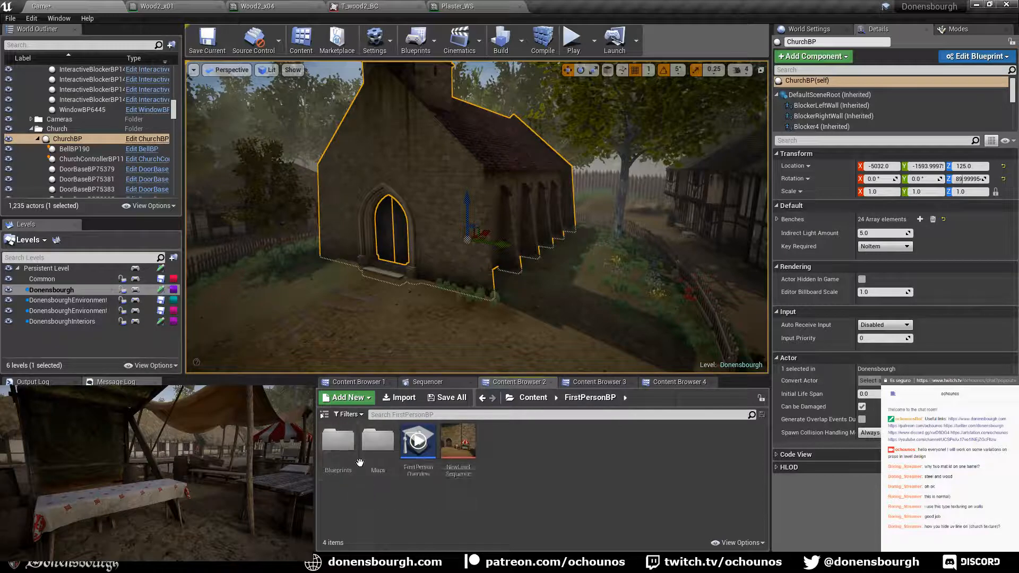
{"action": "double_click", "coordinate": [360, 466]}
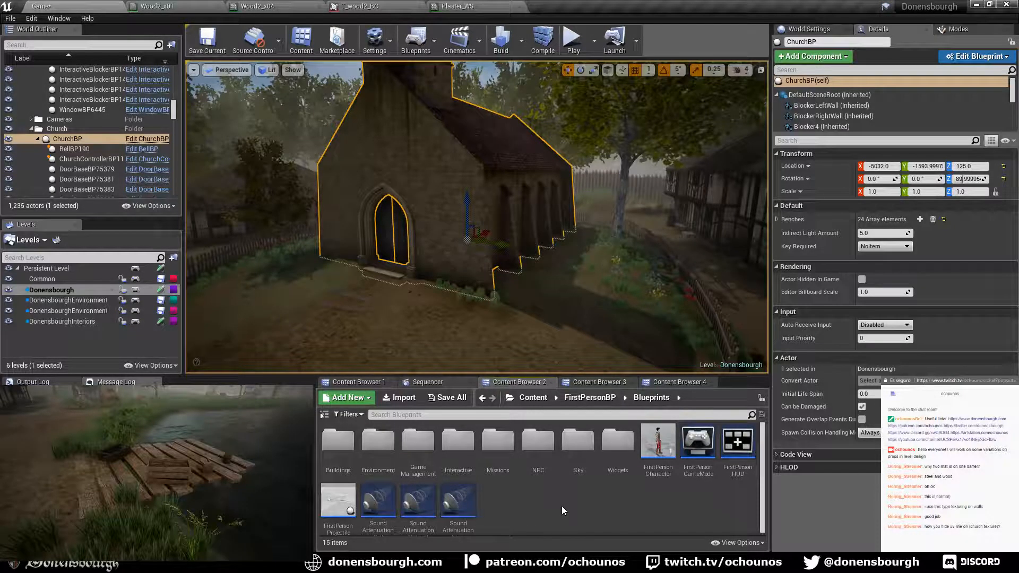
{"action": "left_click", "coordinate": [340, 437]}
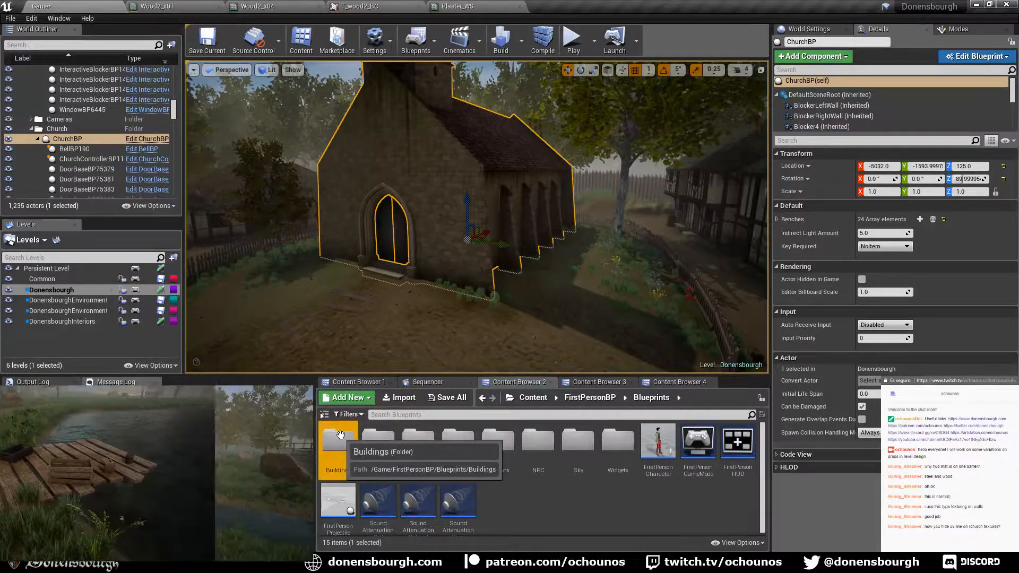
{"action": "double_click", "coordinate": [340, 435]}
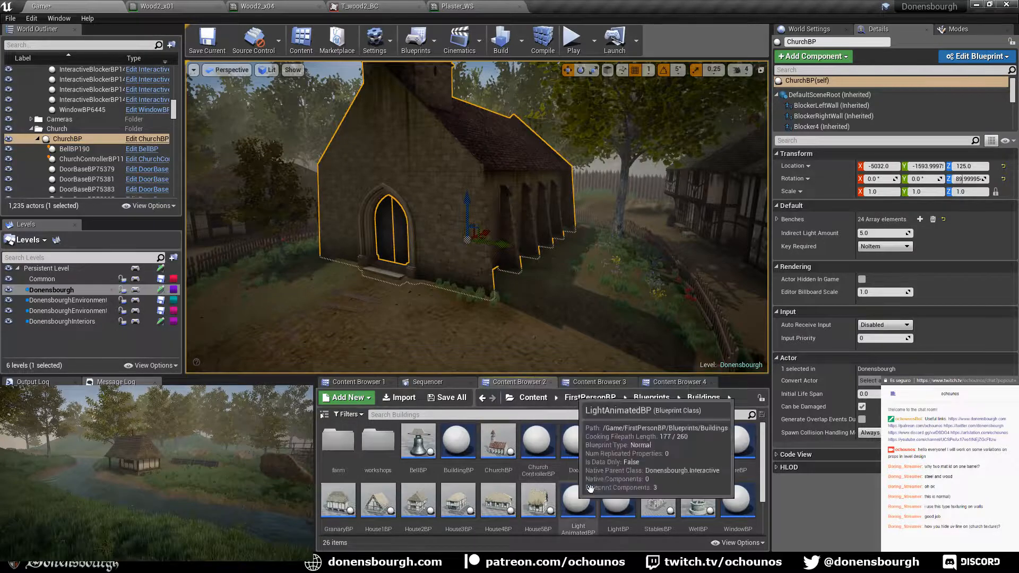
{"action": "left_click", "coordinate": [498, 446]}
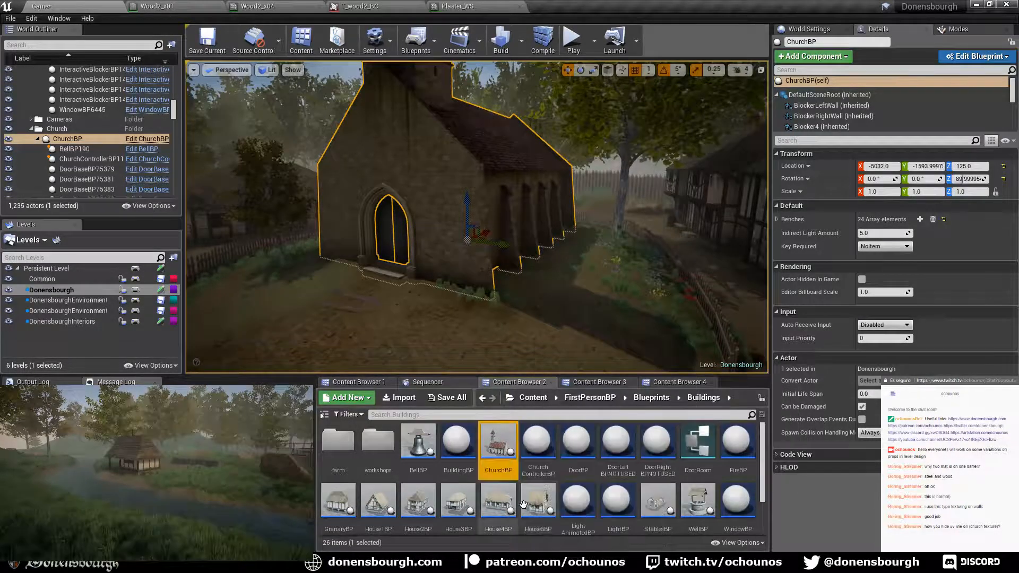
{"action": "double_click", "coordinate": [508, 449]}
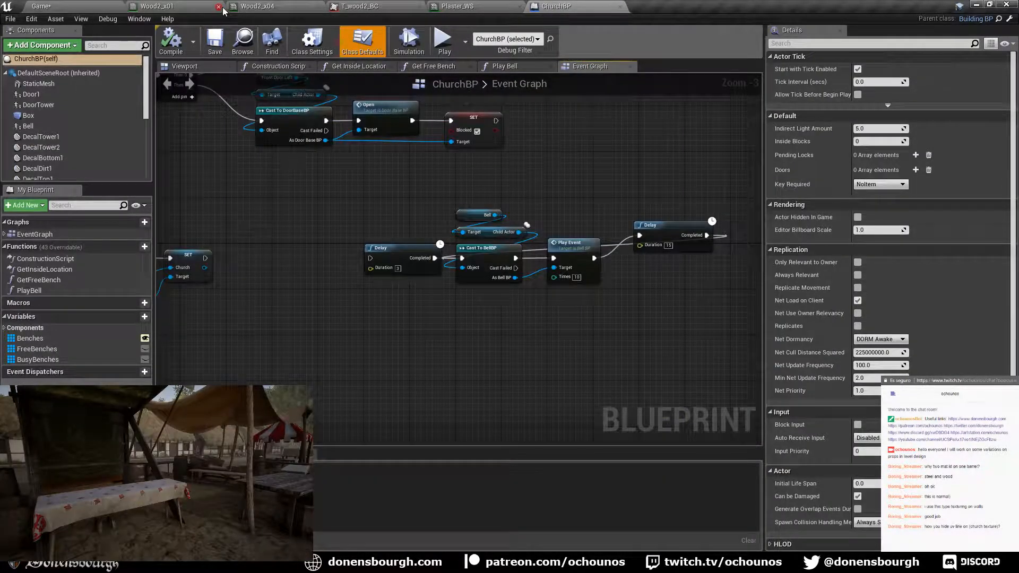
- Close the Wood2_x01, Wood2_x04, T_wood2_BC and Plaster_WS asset editors
{"action": "left_click", "coordinate": [219, 7]}
{"action": "left_click", "coordinate": [219, 7]}
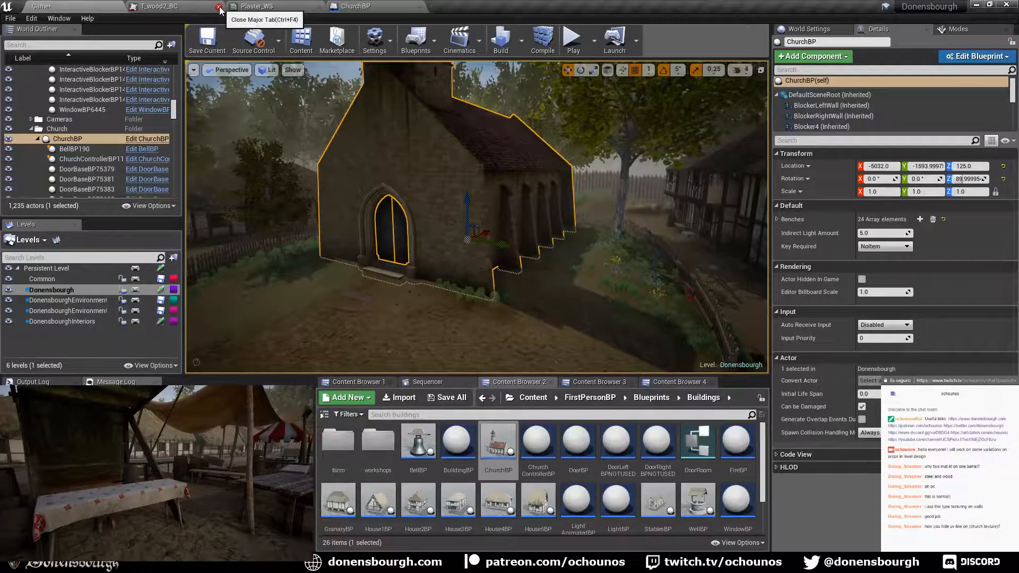
{"action": "left_click", "coordinate": [220, 7]}
{"action": "left_click", "coordinate": [219, 8]}
- Show the ChurchBP model in the blueprint's 3D viewport and frame the whole church
{"action": "left_click", "coordinate": [164, 6]}
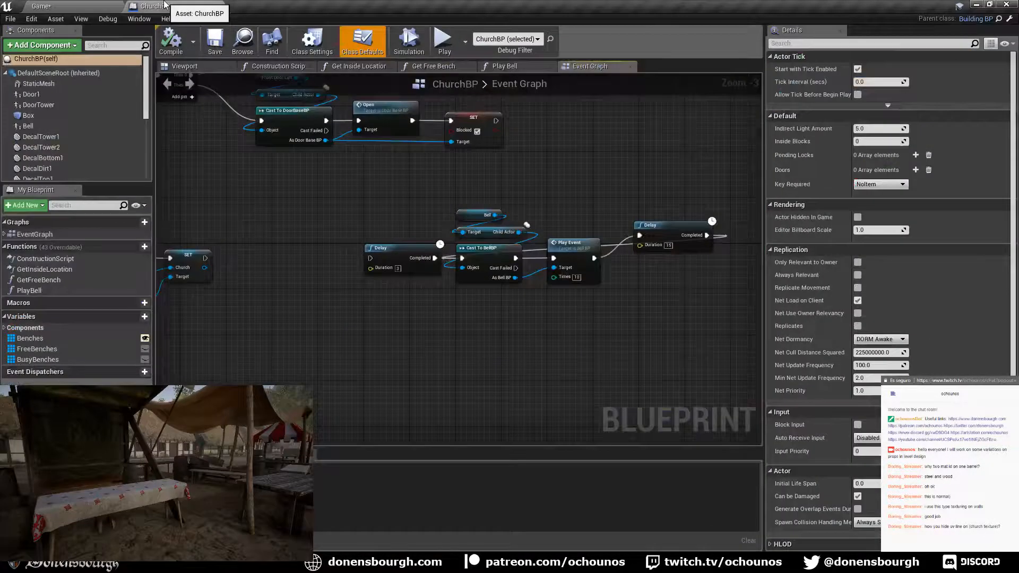
{"action": "left_click", "coordinate": [191, 65]}
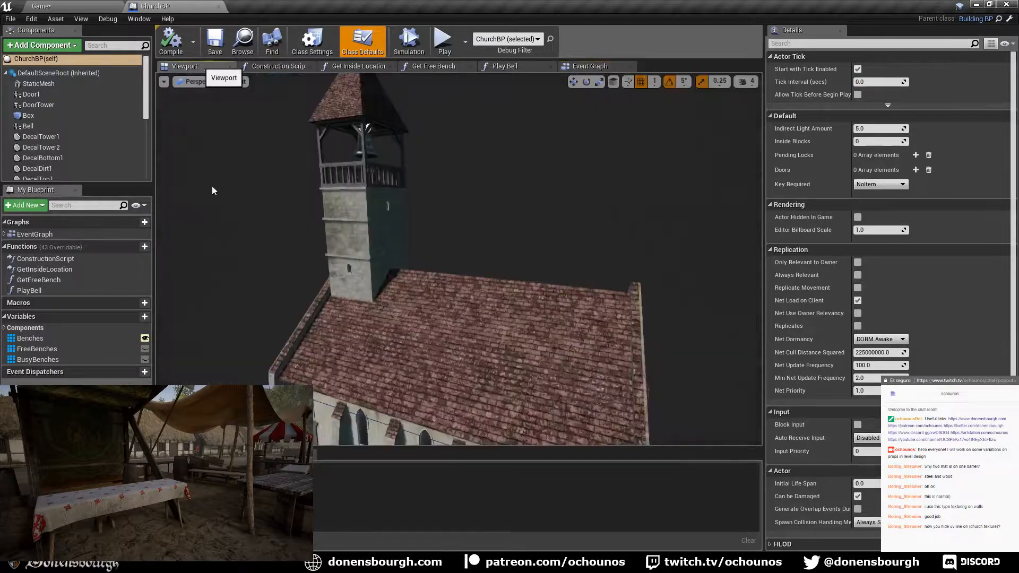
{"action": "left_click_drag", "start_coordinate": [329, 291], "coordinate": [379, 211]}
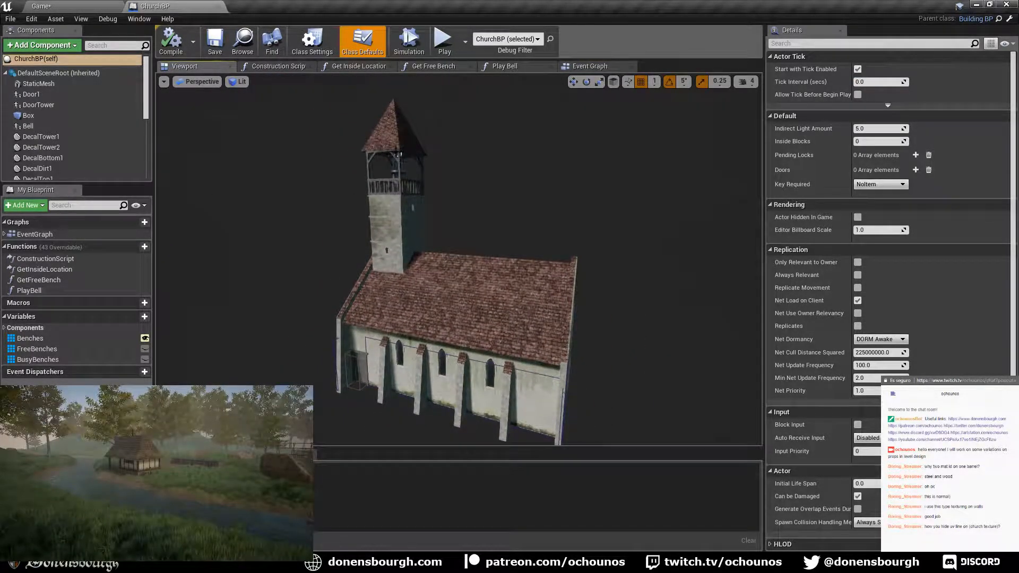
- Inspect the DecalTower1, DecalDirt1 and DecalTop1 components and where they project onto the church walls
{"action": "left_click", "coordinate": [59, 139]}
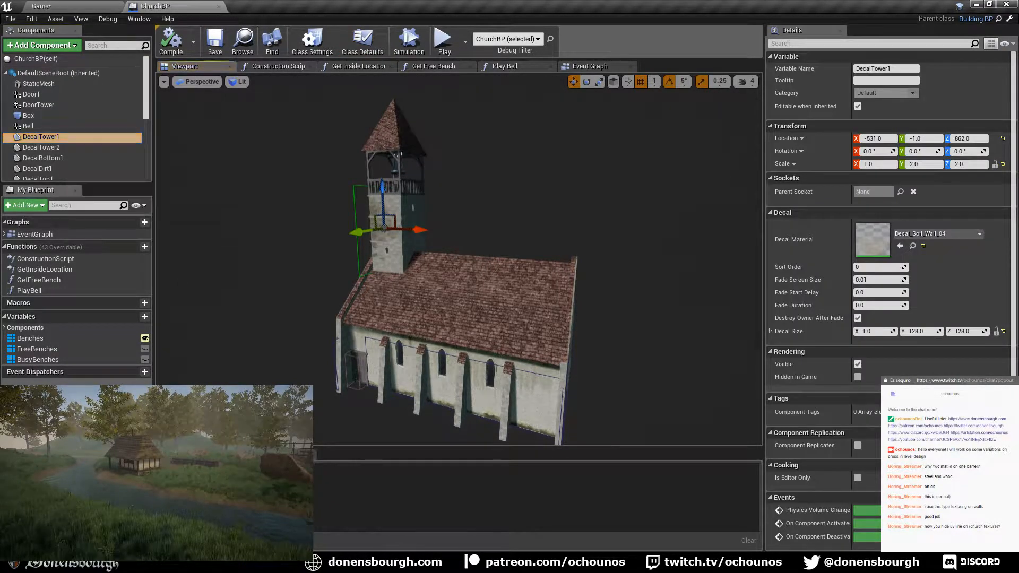
{"action": "mouse_move", "coordinate": [423, 344]}
{"action": "right_mouse_down"}
{"action": "mouse_move", "coordinate": [472, 345]}
{"action": "mouse_move", "coordinate": [423, 344]}
{"action": "right_mouse_up"}
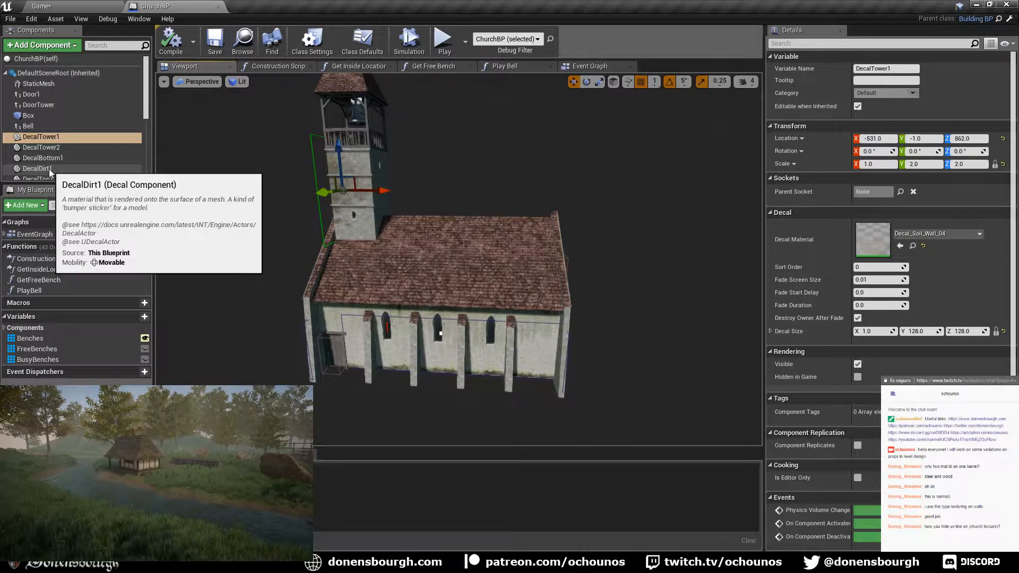
{"action": "left_click", "coordinate": [53, 169]}
{"action": "scroll", "coordinate": [55, 172], "scroll_direction": "down", "scroll_amount": 1}
{"action": "right_click_drag", "start_coordinate": [203, 191], "coordinate": [159, 191]}
{"action": "mouse_move", "coordinate": [454, 294]}
{"action": "right_mouse_down"}
{"action": "mouse_move", "coordinate": [507, 294]}
{"action": "mouse_move", "coordinate": [518, 314]}
{"action": "mouse_move", "coordinate": [584, 313]}
{"action": "mouse_move", "coordinate": [454, 293]}
{"action": "mouse_move", "coordinate": [371, 314]}
{"action": "mouse_move", "coordinate": [571, 337]}
{"action": "mouse_move", "coordinate": [473, 301]}
{"action": "right_mouse_up"}
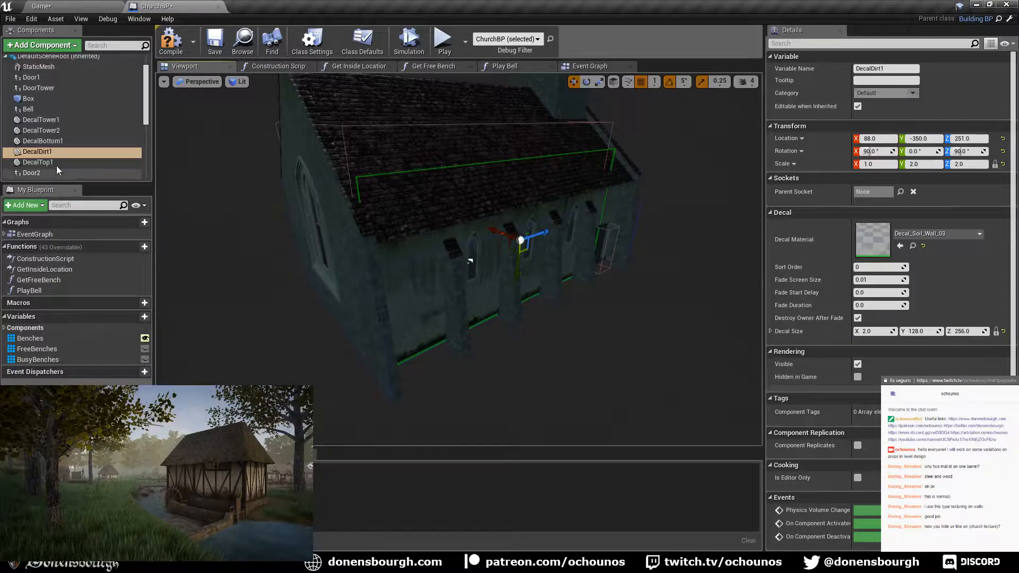
{"action": "left_click", "coordinate": [53, 162]}
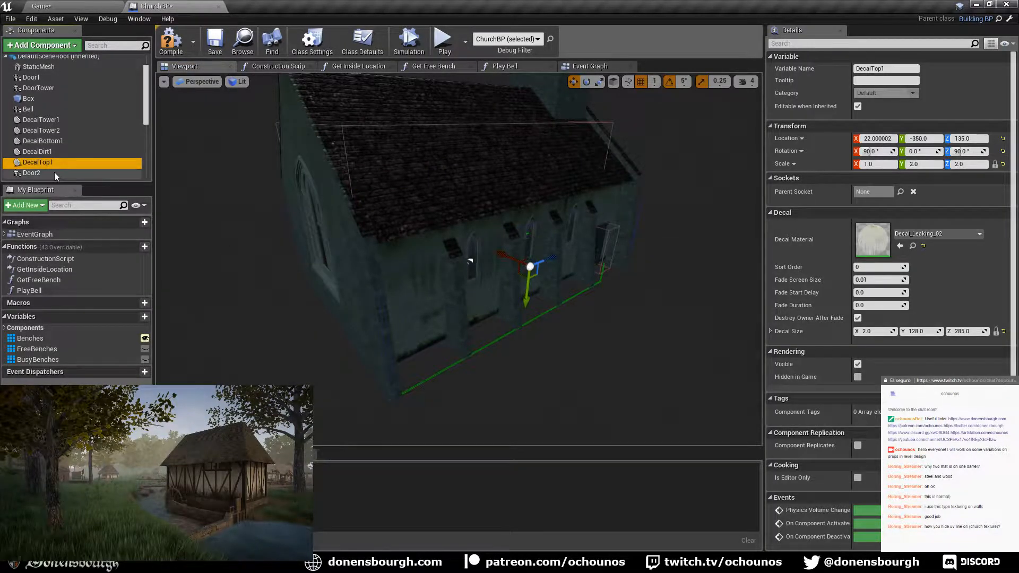
{"action": "scroll", "coordinate": [62, 170], "scroll_direction": "down", "scroll_amount": 3}
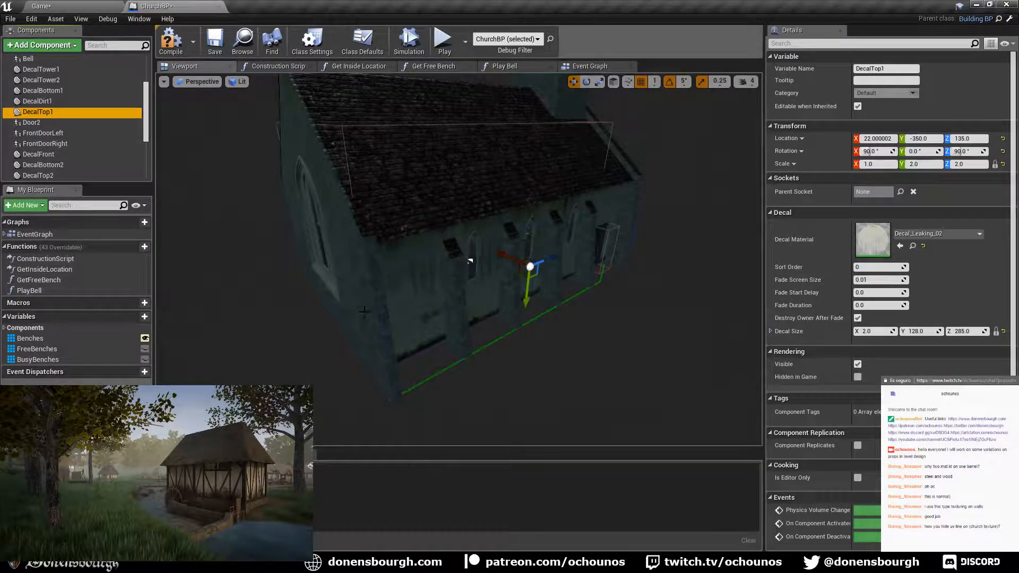
{"action": "right_click_drag", "start_coordinate": [364, 310], "coordinate": [393, 313]}
- Hide the decals in the level viewport and show them again to compare the church's walls with and without them
{"action": "left_click", "coordinate": [92, 5]}
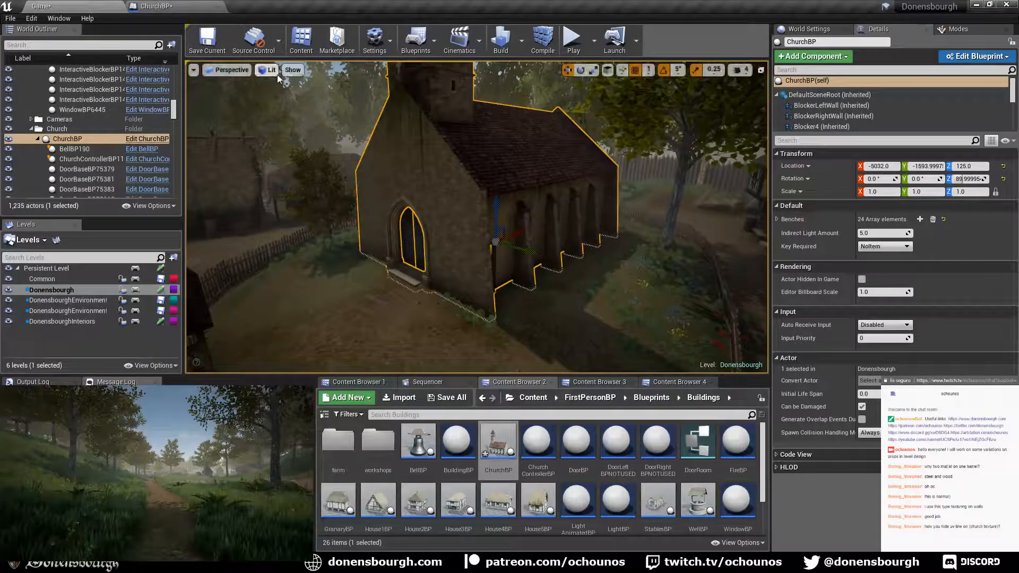
{"action": "left_click", "coordinate": [293, 70]}
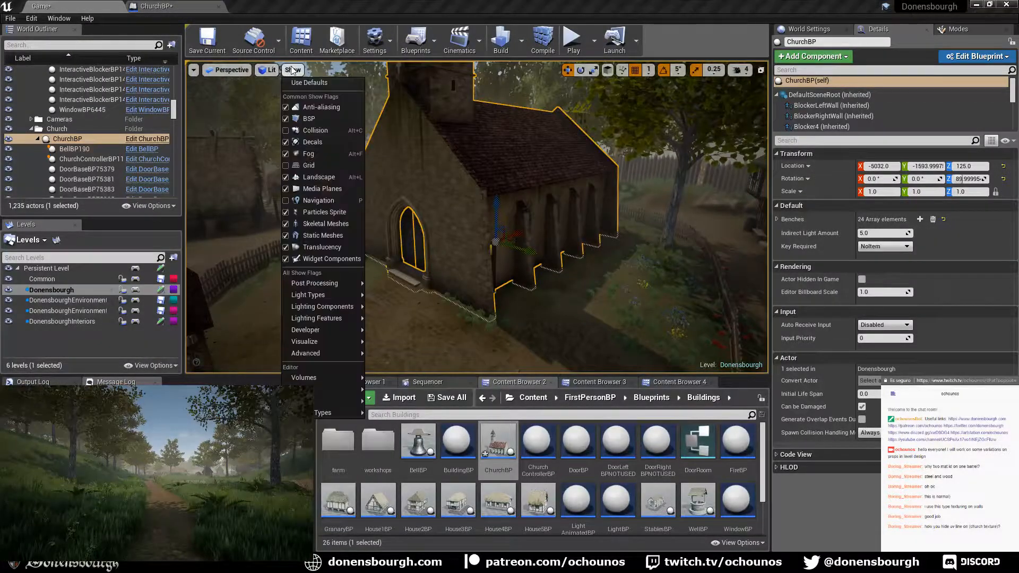
{"action": "left_click", "coordinate": [287, 142]}
{"action": "right_click_drag", "start_coordinate": [446, 302], "coordinate": [478, 286]}
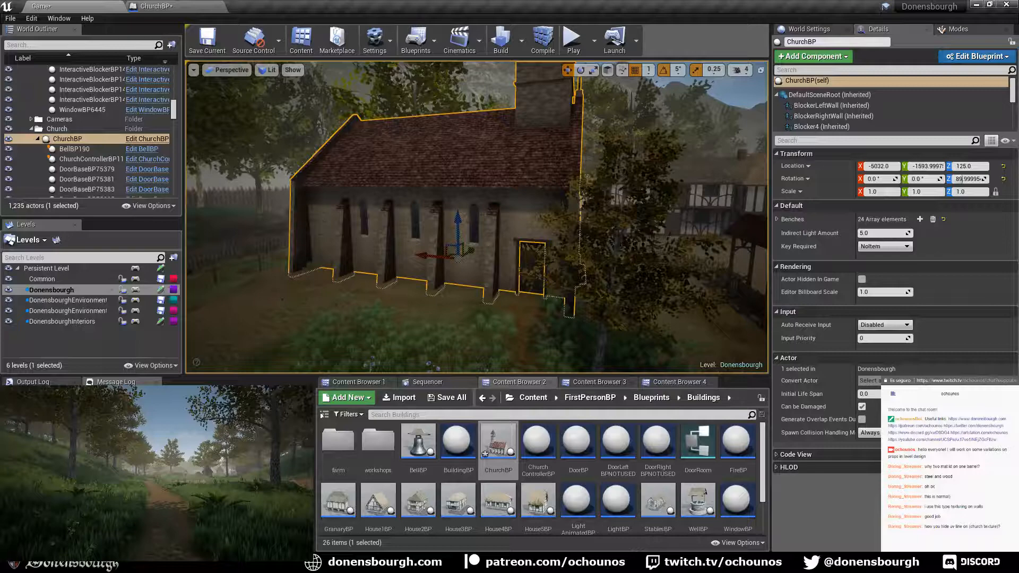
{"action": "left_click", "coordinate": [292, 72]}
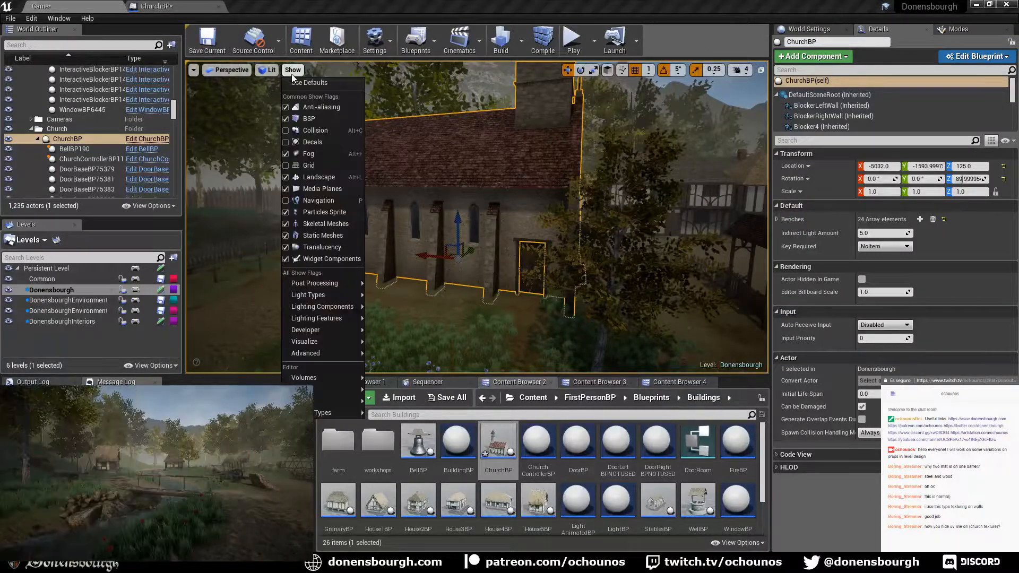
{"action": "left_click", "coordinate": [287, 141]}
{"action": "right_click_drag", "start_coordinate": [460, 239], "coordinate": [419, 265]}
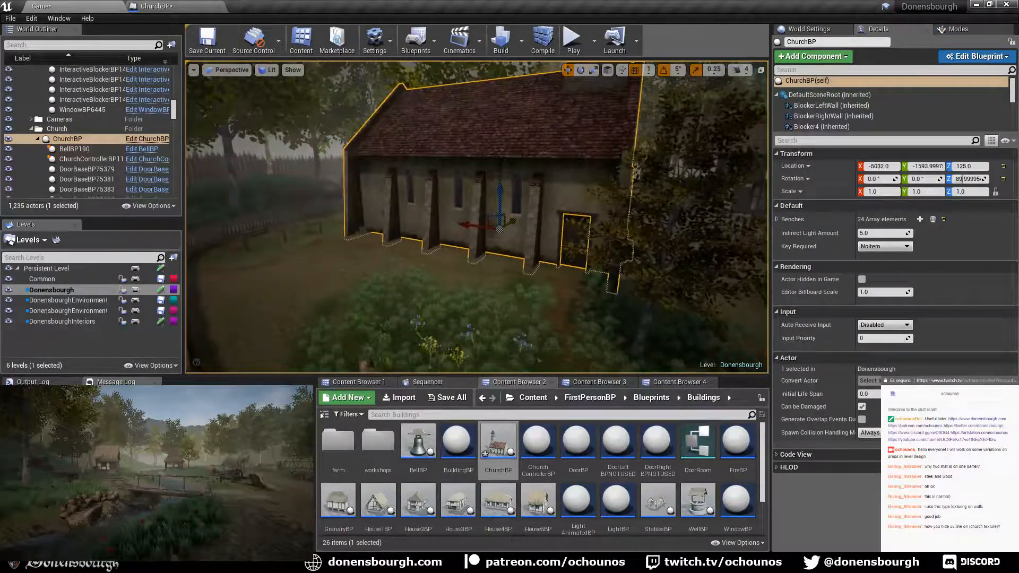
{"action": "right_click_drag", "start_coordinate": [459, 239], "coordinate": [420, 243]}
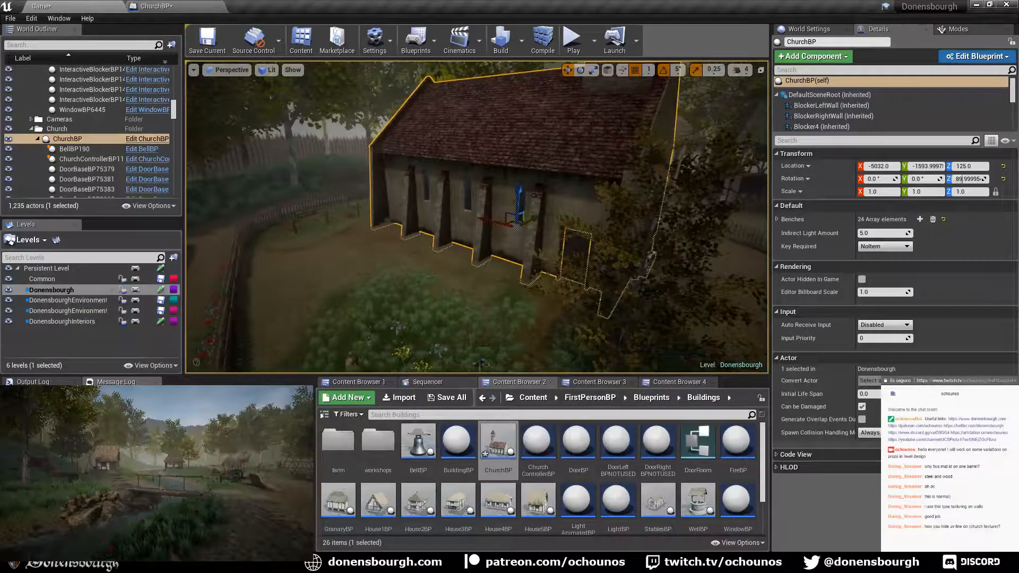
- Open the church static mesh used by the StaticMesh component of ChurchBP
{"action": "left_click", "coordinate": [598, 382]}
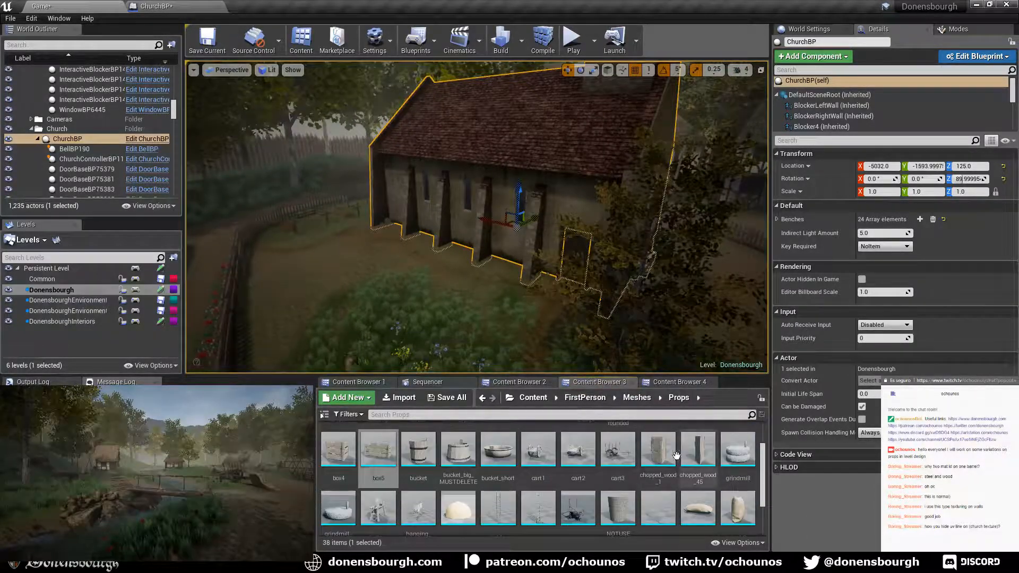
{"action": "scroll", "coordinate": [610, 483], "scroll_direction": "up", "scroll_amount": 2}
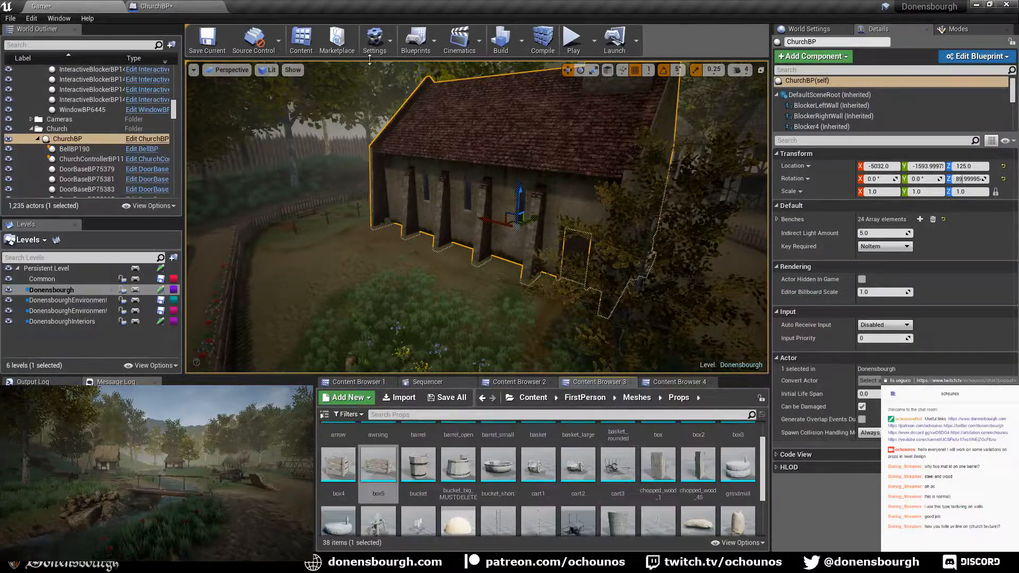
{"action": "left_click", "coordinate": [171, 6]}
{"action": "scroll", "coordinate": [102, 152], "scroll_direction": "up", "scroll_amount": 3}
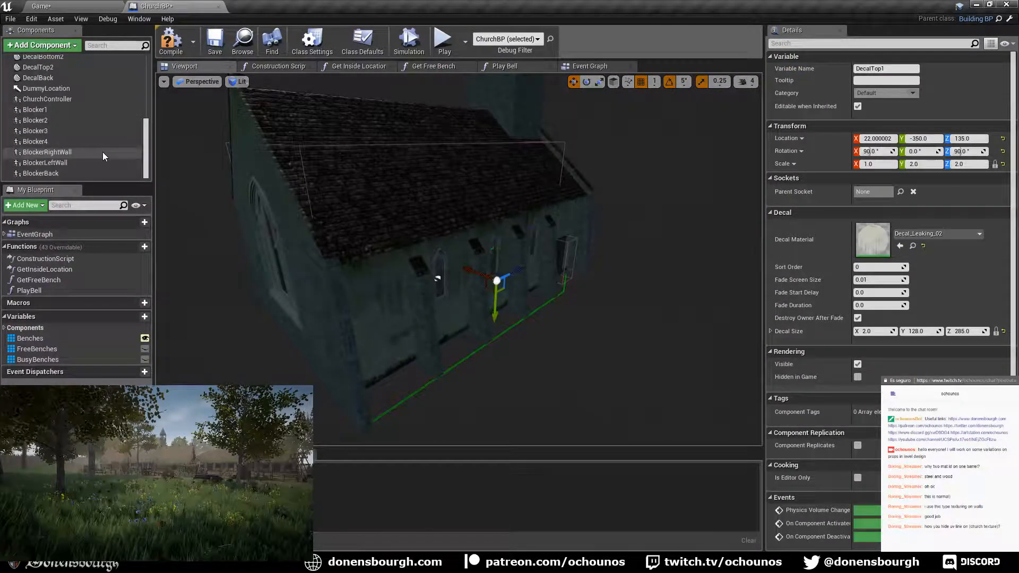
{"action": "left_click", "coordinate": [52, 85]}
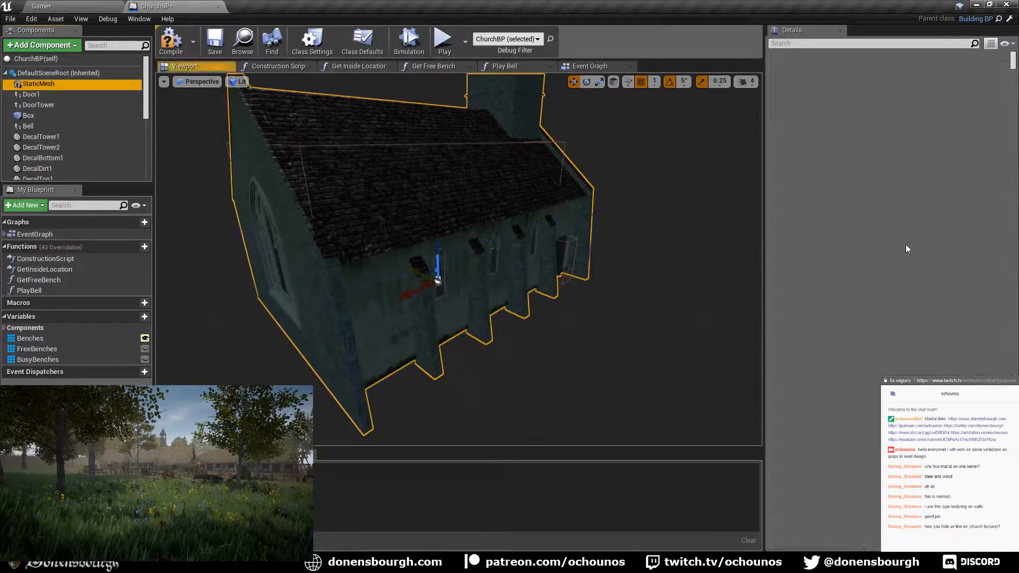
{"action": "double_click", "coordinate": [873, 265]}
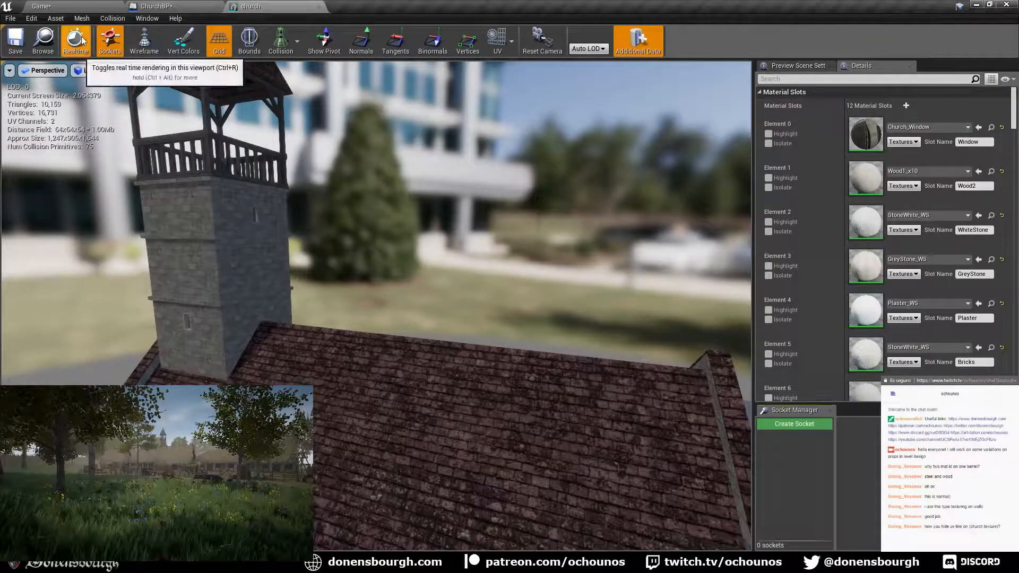
- Bring the church mesh's nave and side wall into view and review the mesh's material slots
{"action": "scroll", "coordinate": [317, 340], "scroll_direction": "down", "scroll_amount": 6}
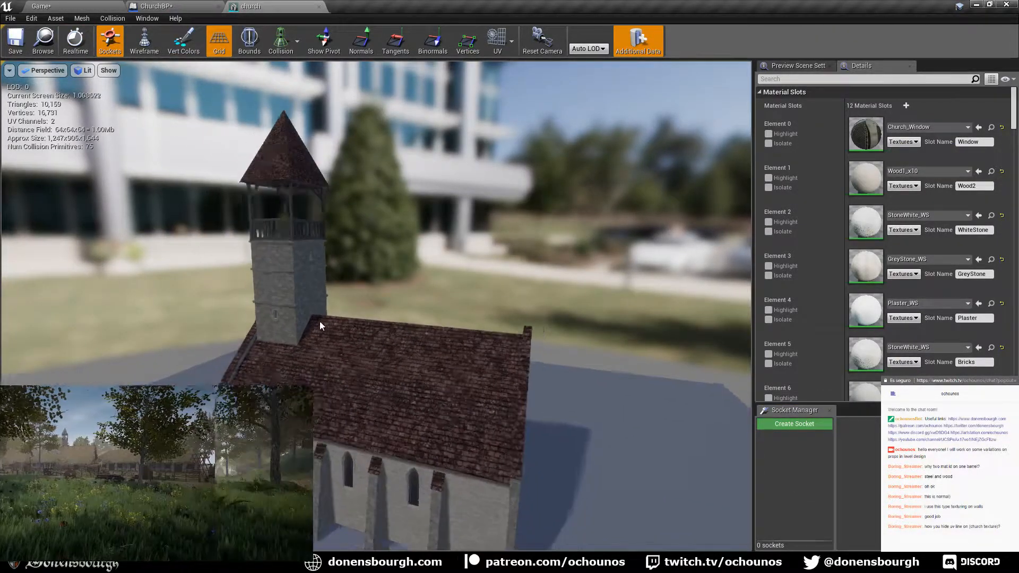
{"action": "left_click_drag", "start_coordinate": [320, 326], "coordinate": [348, 246]}
{"action": "scroll", "coordinate": [933, 186], "scroll_direction": "down", "scroll_amount": 3}
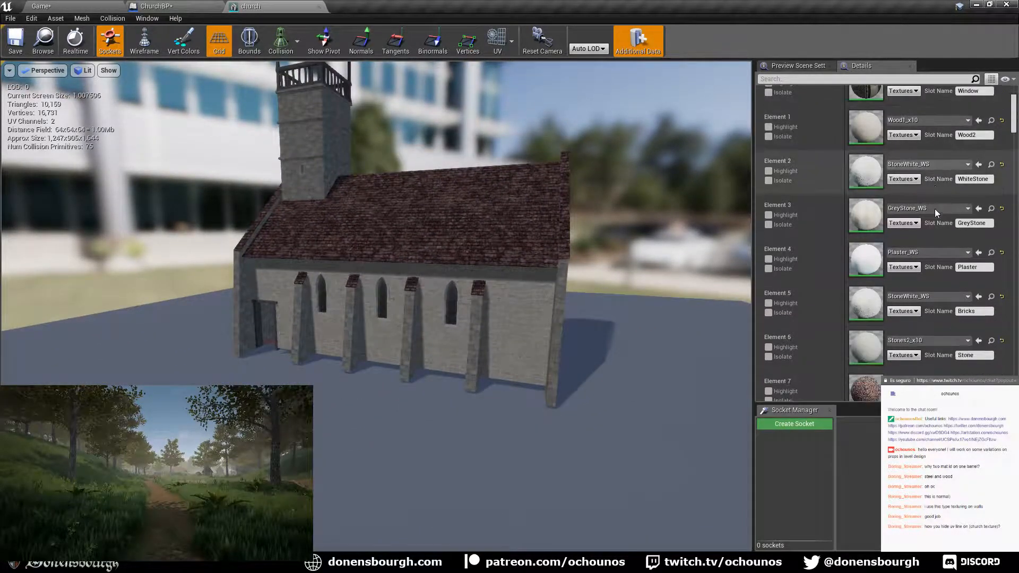
{"action": "scroll", "coordinate": [936, 212], "scroll_direction": "down", "scroll_amount": 7}
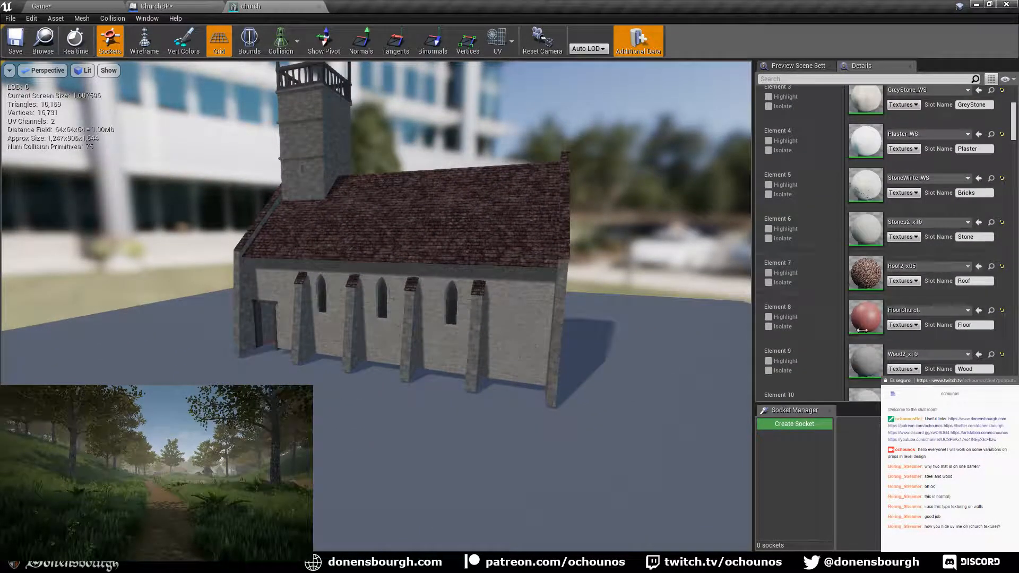
{"action": "scroll", "coordinate": [932, 251], "scroll_direction": "up", "scroll_amount": 2}
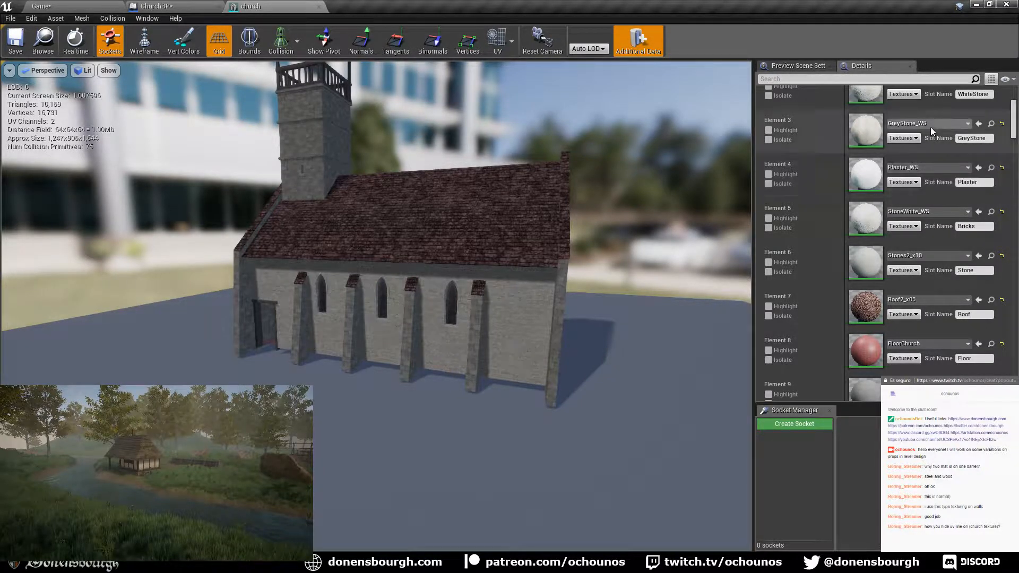
{"action": "scroll", "coordinate": [926, 147], "scroll_direction": "up", "scroll_amount": 3}
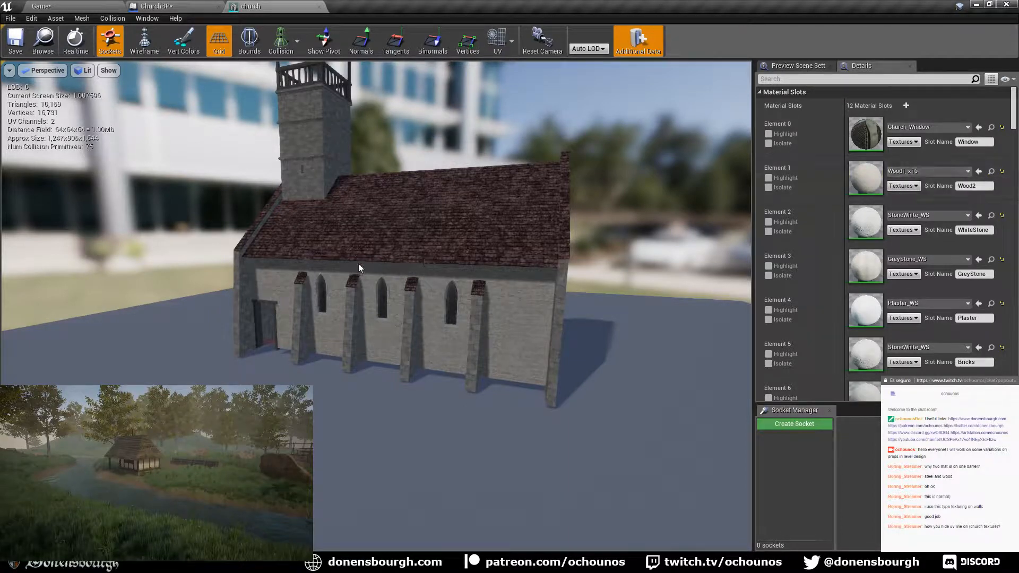
{"action": "scroll", "coordinate": [934, 313], "scroll_direction": "down", "scroll_amount": 4}
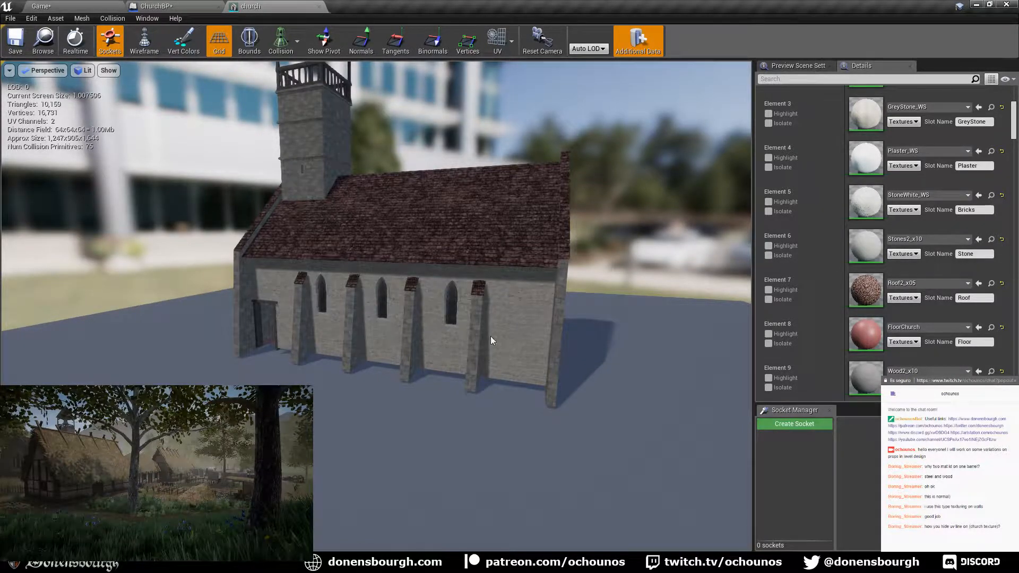
- Examine the stonework of the church mesh's side wall, buttresses, side door and front facade up close
{"action": "scroll", "coordinate": [460, 393], "scroll_direction": "up", "scroll_amount": 10}
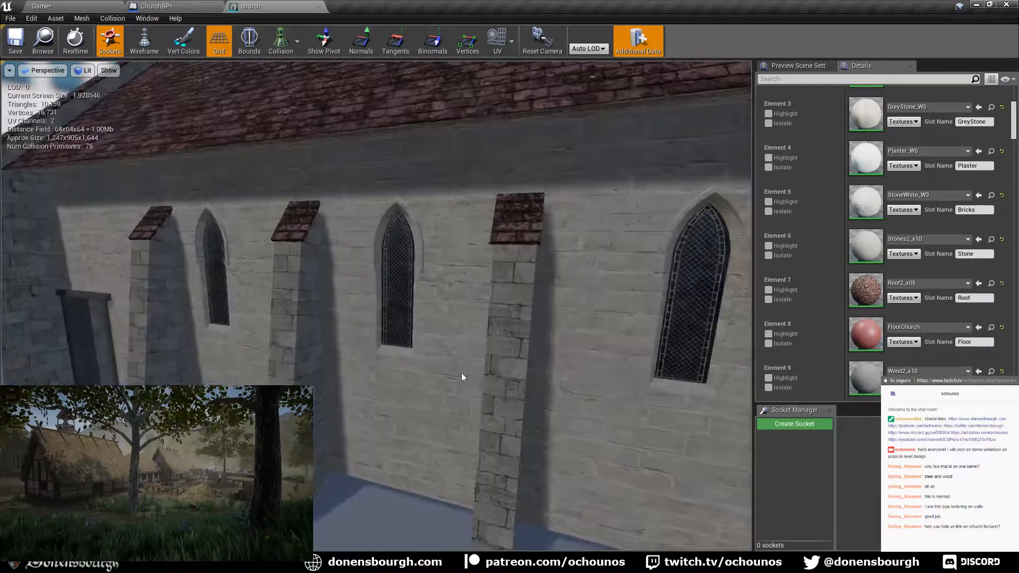
{"action": "left_click_drag", "start_coordinate": [468, 369], "coordinate": [424, 408]}
{"action": "scroll", "coordinate": [468, 369], "scroll_direction": "up", "scroll_amount": 6}
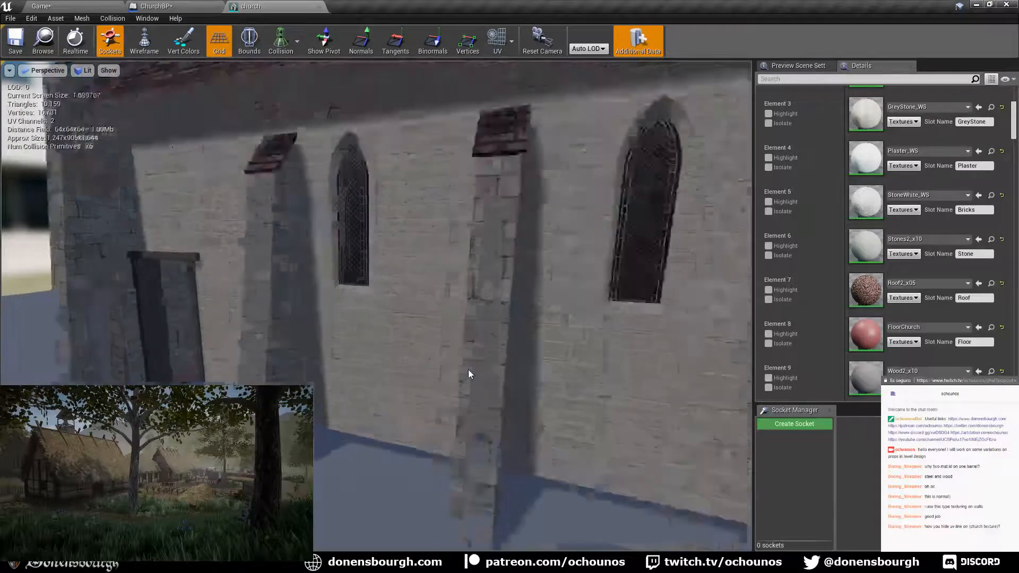
{"action": "left_click_drag", "start_coordinate": [468, 369], "coordinate": [357, 334]}
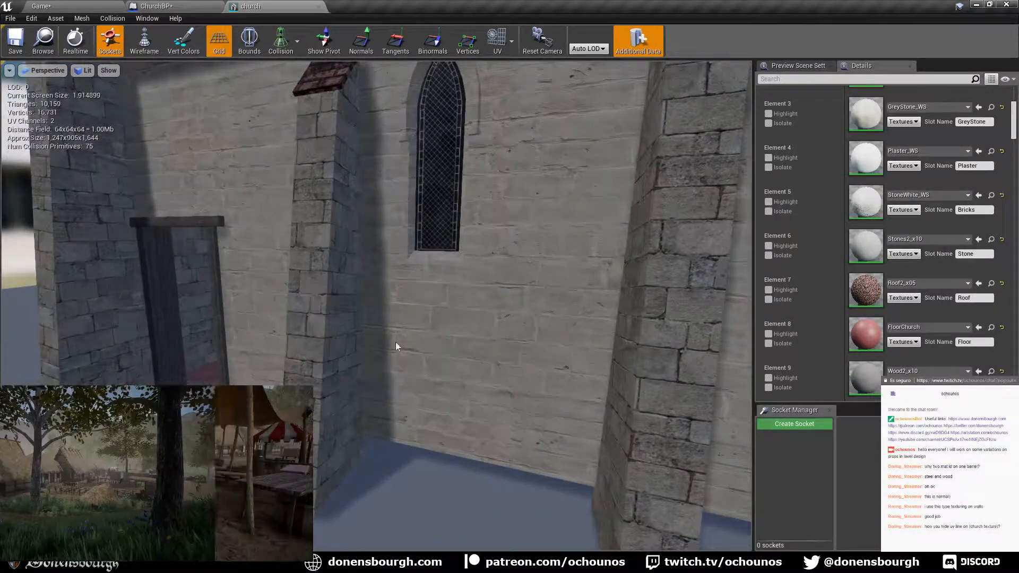
{"action": "left_click_drag", "start_coordinate": [564, 336], "coordinate": [414, 334]}
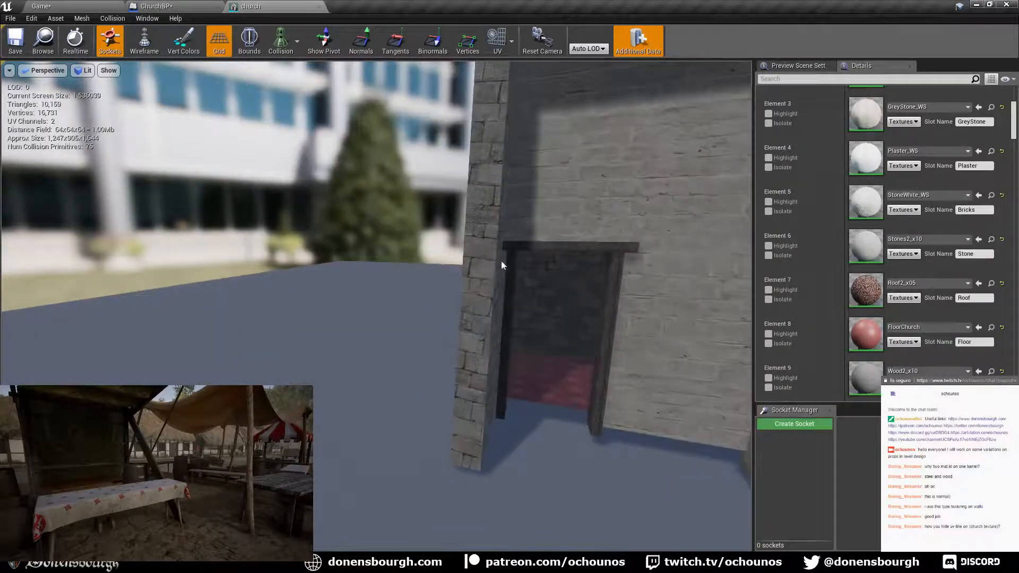
{"action": "left_click_drag", "start_coordinate": [542, 466], "coordinate": [568, 488]}
{"action": "middle_click_drag", "start_coordinate": [465, 401], "coordinate": [372, 400]}
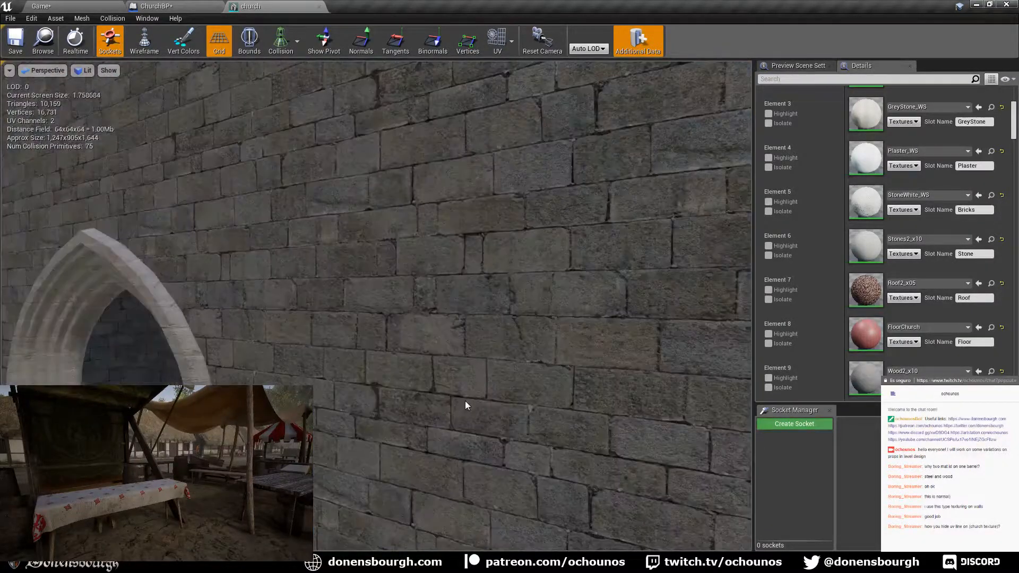
{"action": "scroll", "coordinate": [465, 400], "scroll_direction": "down", "scroll_amount": 5}
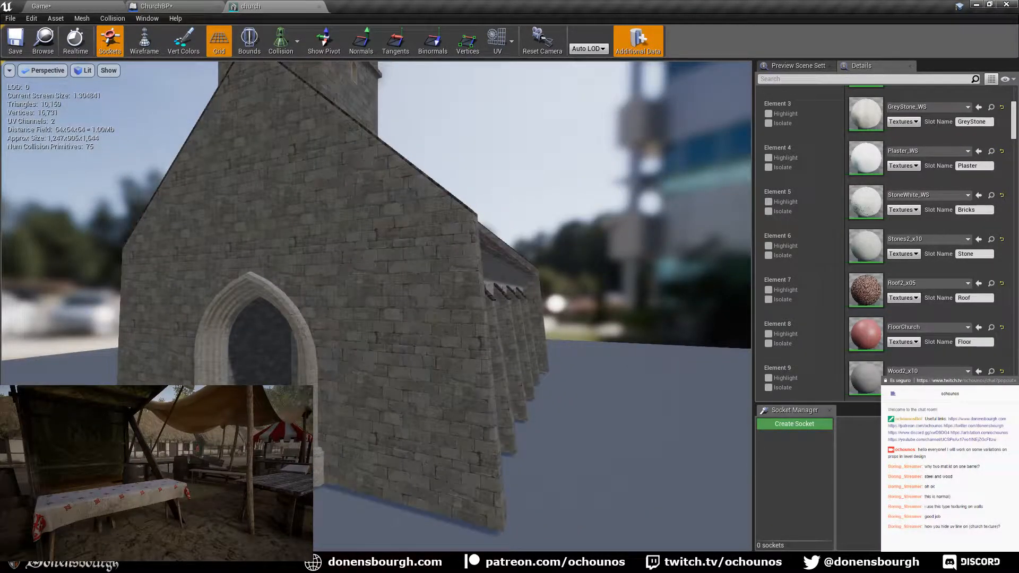
- Examine the church mesh's bell tower and front, ending close up at the arched entrance and its steps
{"action": "right_click_drag", "start_coordinate": [465, 400], "coordinate": [568, 324]}
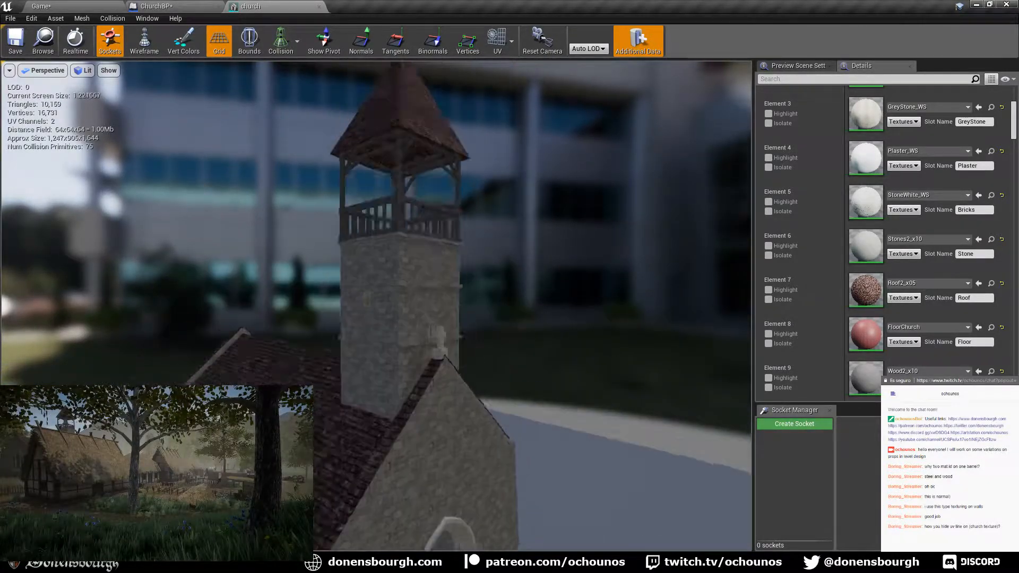
{"action": "middle_click_drag", "start_coordinate": [337, 392], "coordinate": [336, 335]}
{"action": "scroll", "coordinate": [337, 391], "scroll_direction": "up", "scroll_amount": 3}
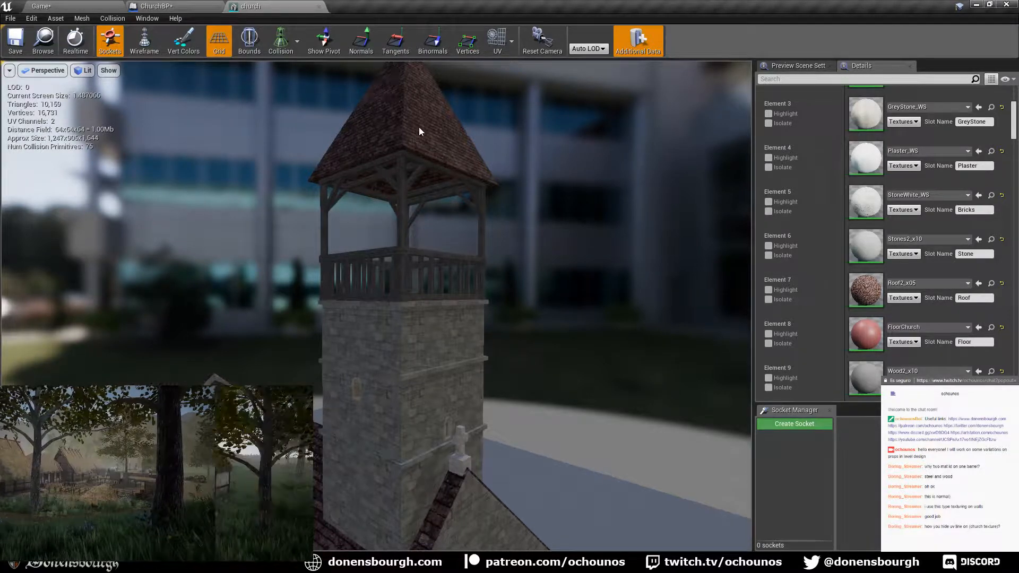
{"action": "scroll", "coordinate": [288, 363], "scroll_direction": "down", "scroll_amount": 3}
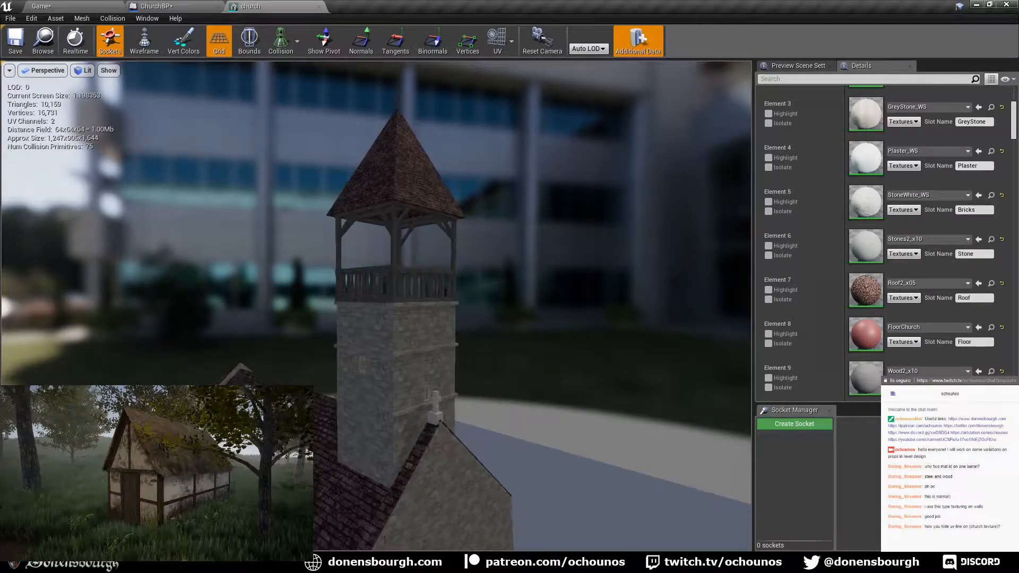
{"action": "middle_click_drag", "start_coordinate": [288, 363], "coordinate": [281, 533]}
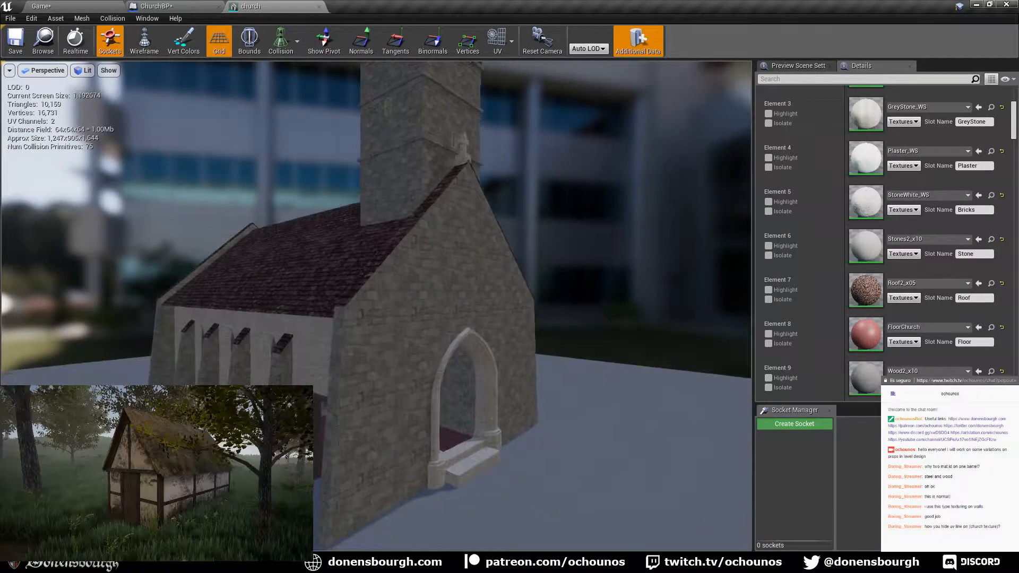
{"action": "left_click_drag", "start_coordinate": [351, 347], "coordinate": [346, 323]}
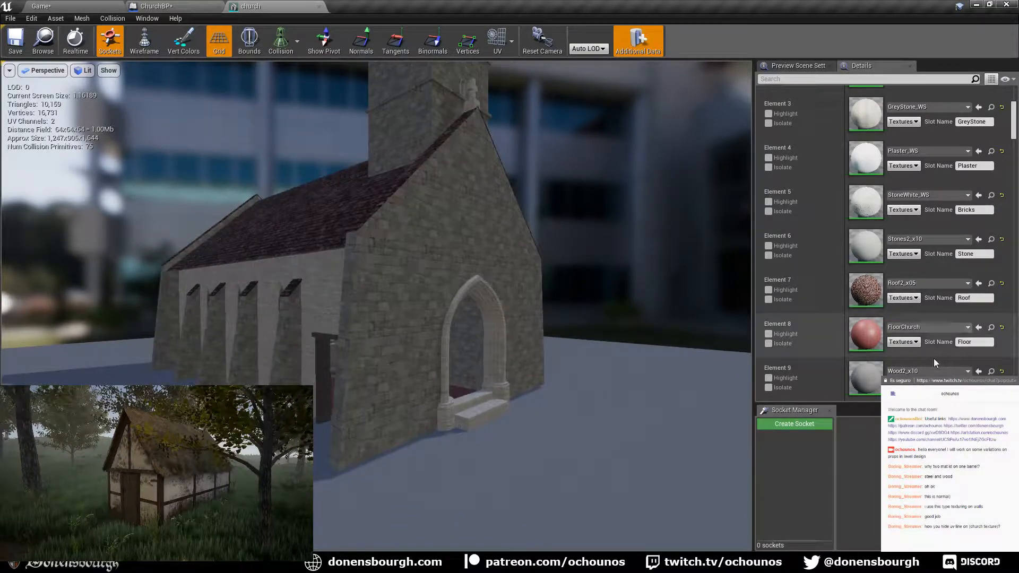
{"action": "scroll", "coordinate": [874, 339], "scroll_direction": "up", "scroll_amount": 3}
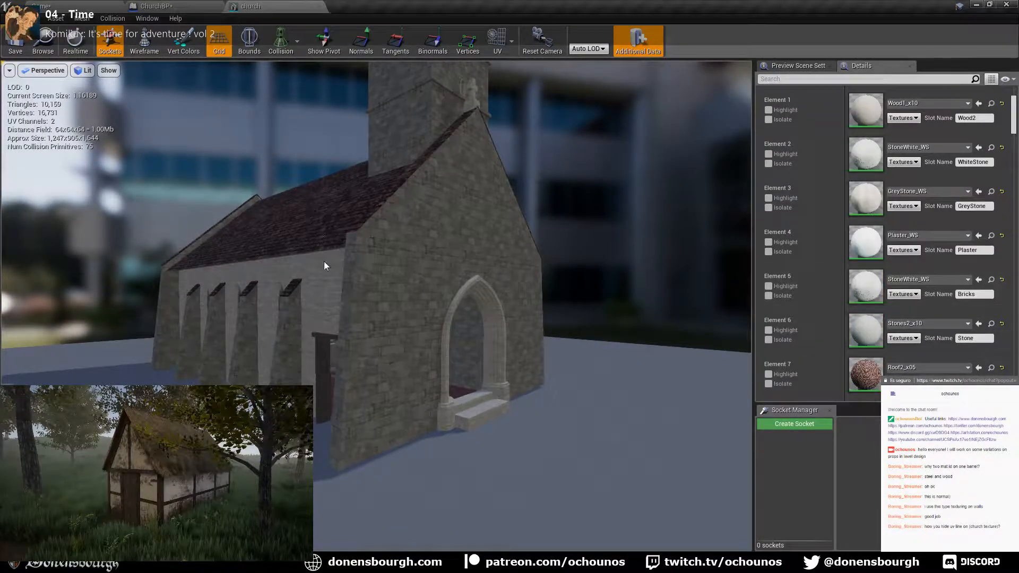
{"action": "right_click_drag", "start_coordinate": [428, 333], "coordinate": [466, 318]}
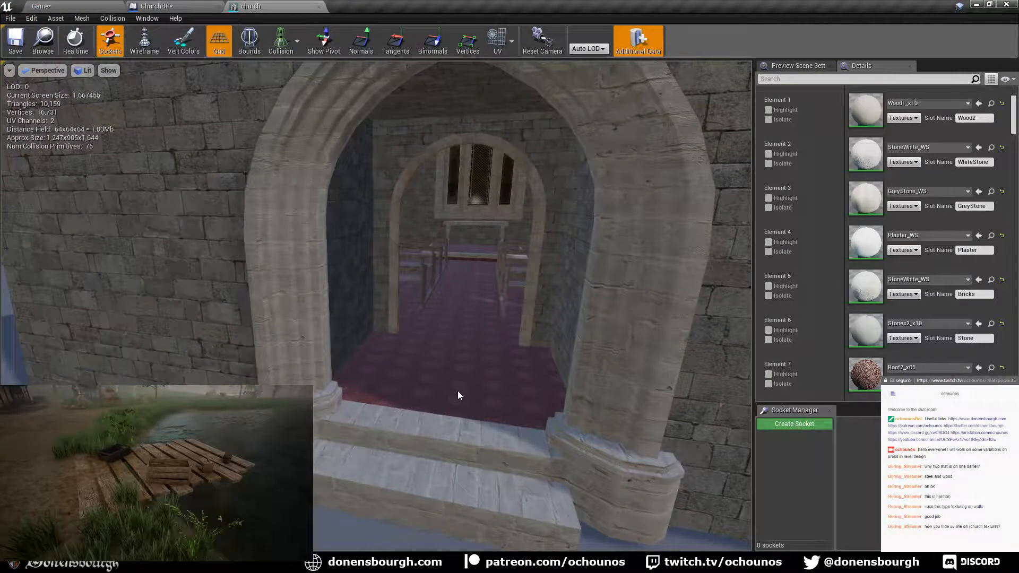
- Examine the church mesh's roof, side wall and three-part arched gable window up close
{"action": "mouse_move", "coordinate": [460, 396]}
{"action": "right_mouse_down"}
{"action": "mouse_move", "coordinate": [468, 395]}
{"action": "mouse_move", "coordinate": [461, 385]}
{"action": "mouse_move", "coordinate": [514, 402]}
{"action": "mouse_move", "coordinate": [470, 396]}
{"action": "right_mouse_up"}
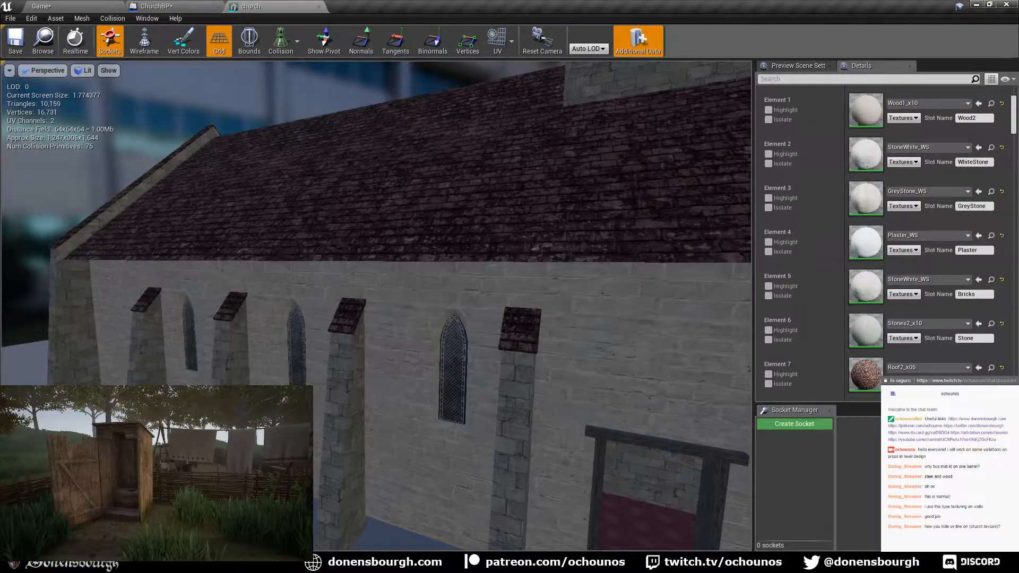
{"action": "mouse_move", "coordinate": [470, 396]}
{"action": "right_mouse_down"}
{"action": "mouse_move", "coordinate": [523, 396]}
{"action": "mouse_move", "coordinate": [478, 388]}
{"action": "mouse_move", "coordinate": [445, 398]}
{"action": "mouse_move", "coordinate": [541, 396]}
{"action": "mouse_move", "coordinate": [489, 396]}
{"action": "right_mouse_up"}
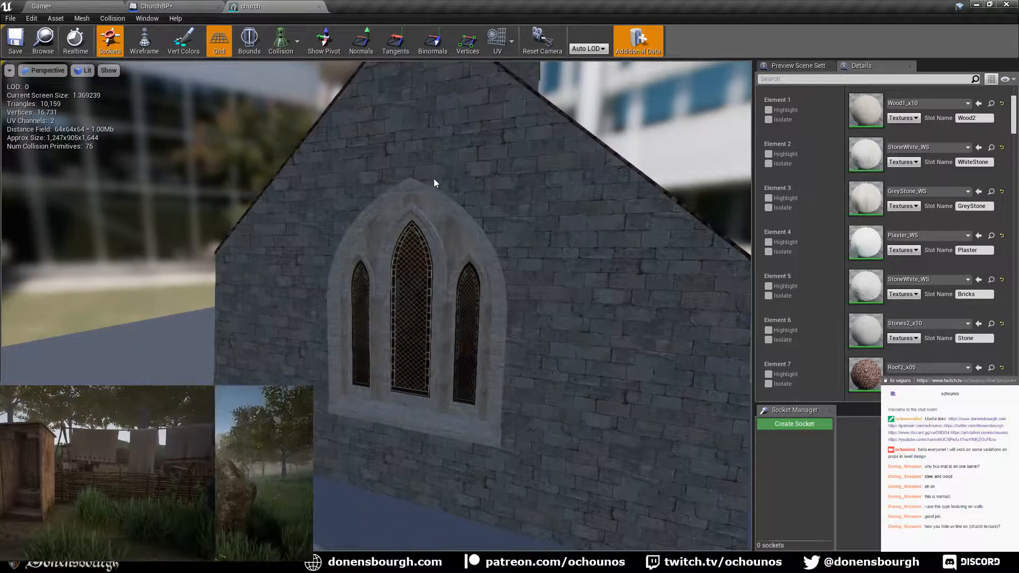
{"action": "right_click_drag", "start_coordinate": [382, 443], "coordinate": [411, 488]}
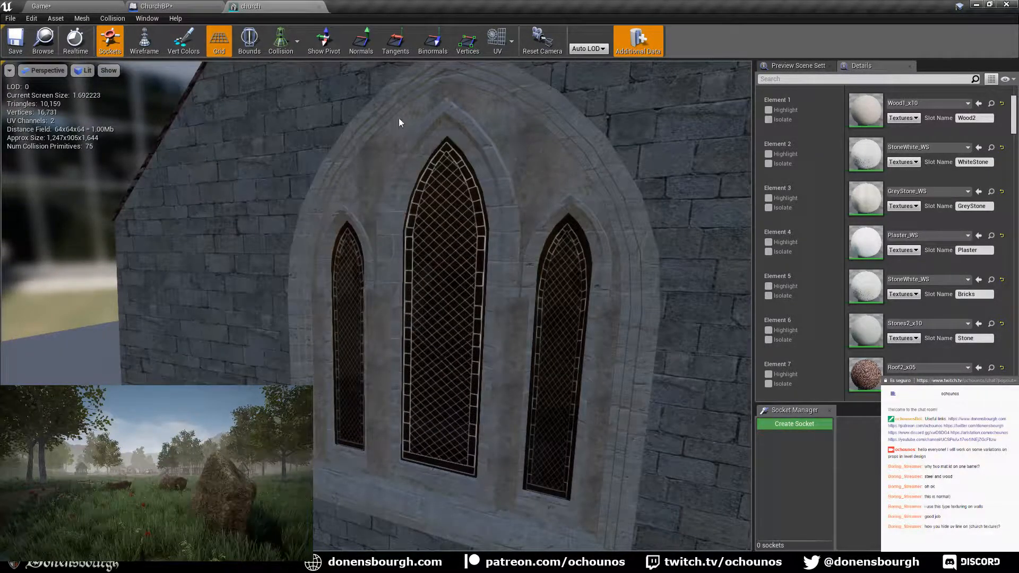
- Examine the church mesh's buttressed side wall, narrow windows and roof, both up close and from farther back
{"action": "scroll", "coordinate": [462, 288], "scroll_direction": "down", "scroll_amount": 5}
{"action": "right_click_drag", "start_coordinate": [463, 289], "coordinate": [224, 321]}
{"action": "middle_click_drag", "start_coordinate": [384, 368], "coordinate": [229, 368]}
{"action": "scroll", "coordinate": [388, 366], "scroll_direction": "up", "scroll_amount": 5}
{"action": "right_click_drag", "start_coordinate": [390, 362], "coordinate": [473, 350]}
{"action": "middle_click_drag", "start_coordinate": [473, 351], "coordinate": [392, 329]}
{"action": "scroll", "coordinate": [447, 300], "scroll_direction": "down", "scroll_amount": 5}
{"action": "scroll", "coordinate": [447, 300], "scroll_direction": "up", "scroll_amount": 8}
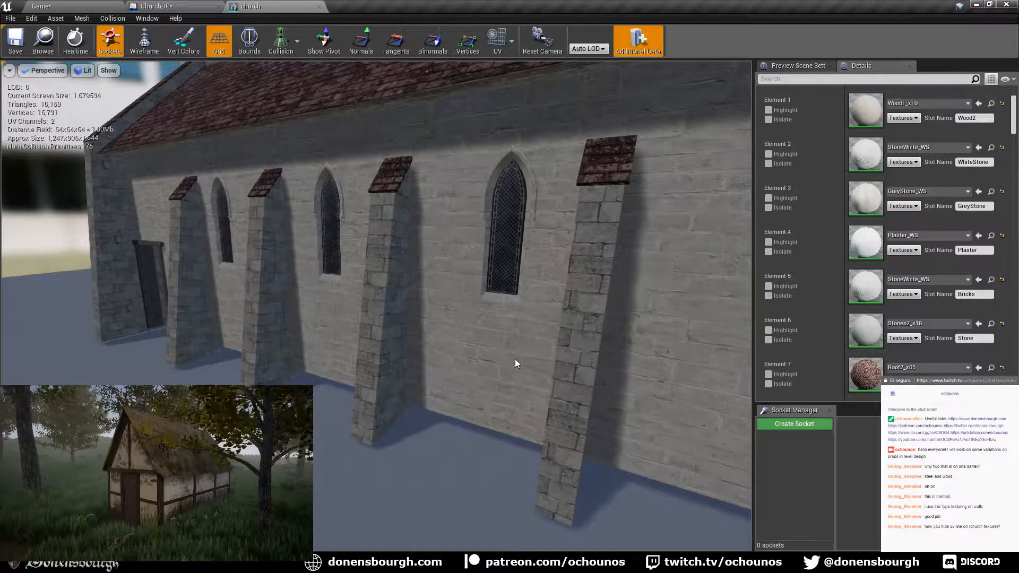
{"action": "scroll", "coordinate": [515, 363], "scroll_direction": "down", "scroll_amount": 6}
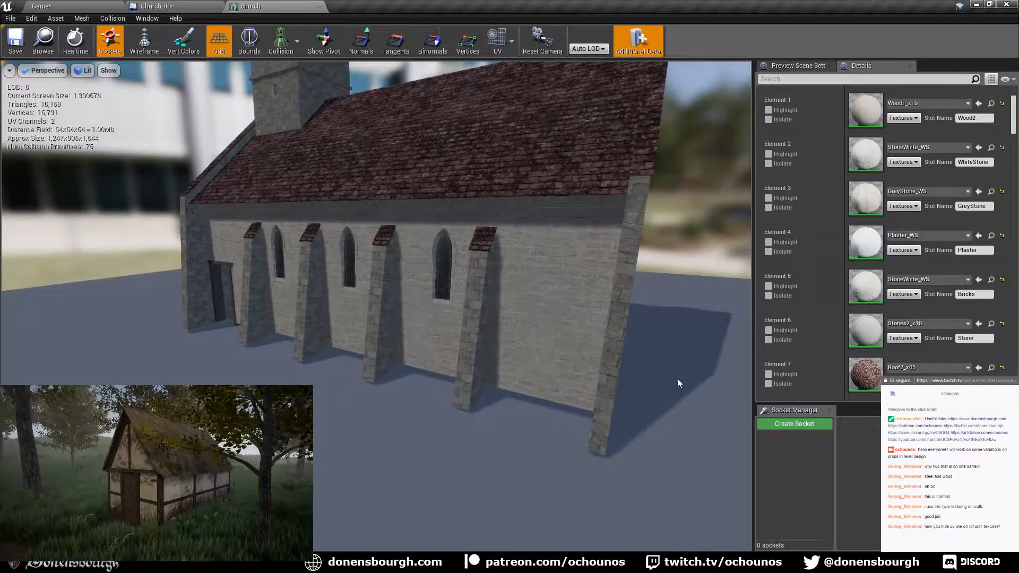
{"action": "right_click_drag", "start_coordinate": [523, 383], "coordinate": [505, 385]}
{"action": "middle_click_drag", "start_coordinate": [505, 384], "coordinate": [547, 377]}
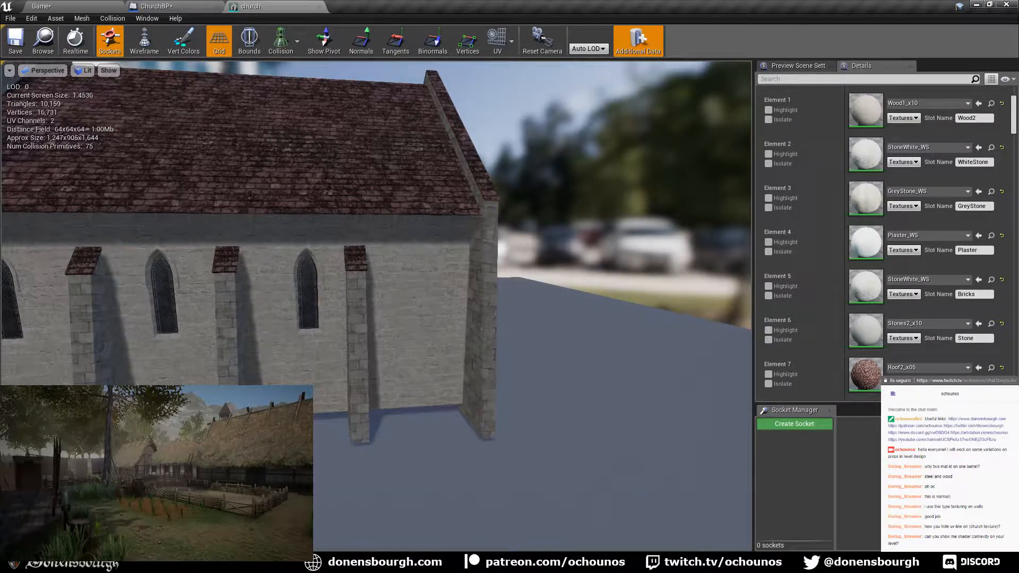
- Return to the village level and display it in the Shader Complexity view mode around the church
{"action": "left_click", "coordinate": [78, 11]}
{"action": "left_click", "coordinate": [276, 69]}
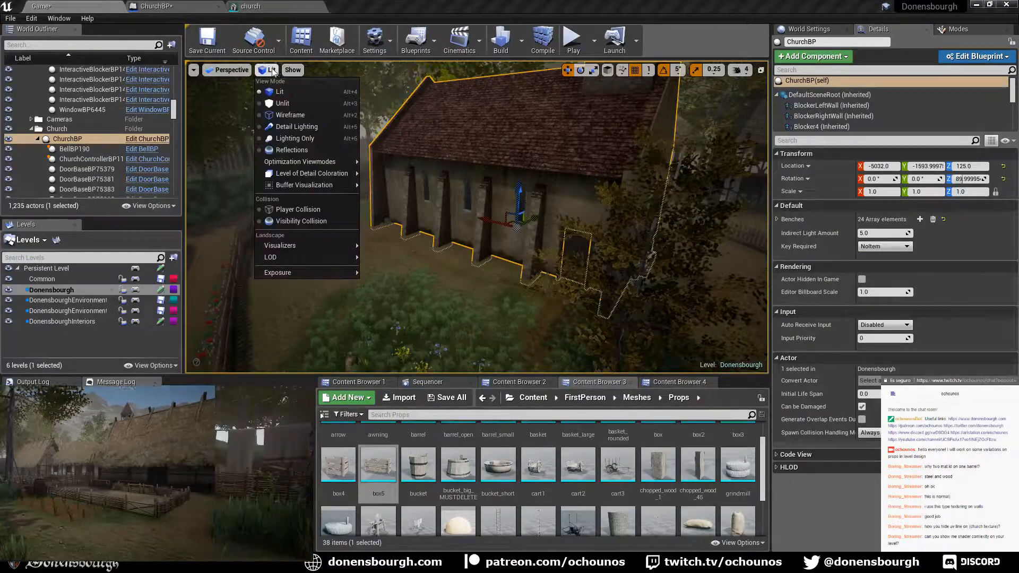
{"action": "mouse_move", "coordinate": [323, 163]}
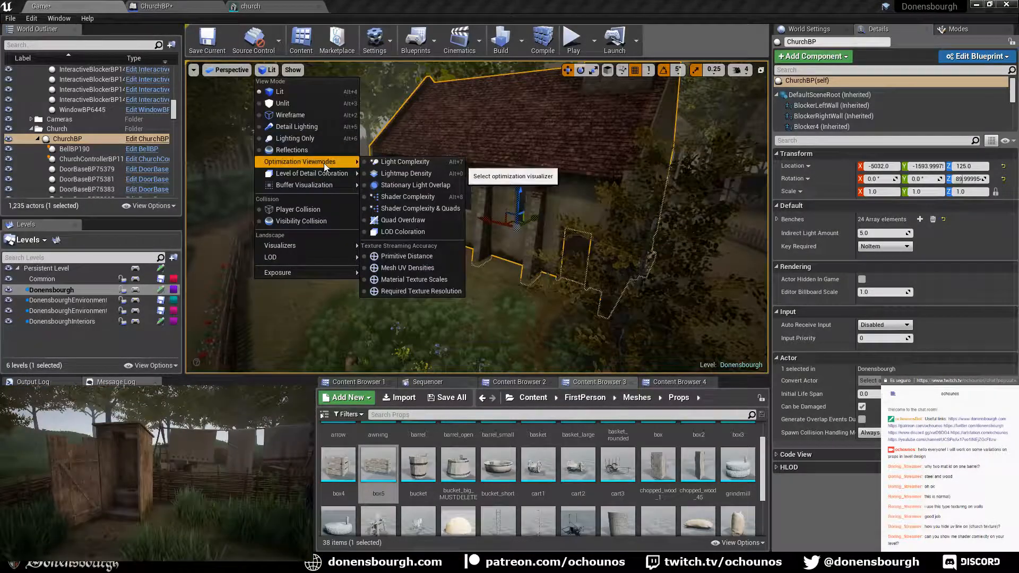
{"action": "left_click", "coordinate": [432, 196]}
{"action": "mouse_move", "coordinate": [477, 217]}
{"action": "right_mouse_down"}
{"action": "mouse_move", "coordinate": [451, 212]}
{"action": "mouse_move", "coordinate": [476, 217]}
{"action": "right_mouse_up"}
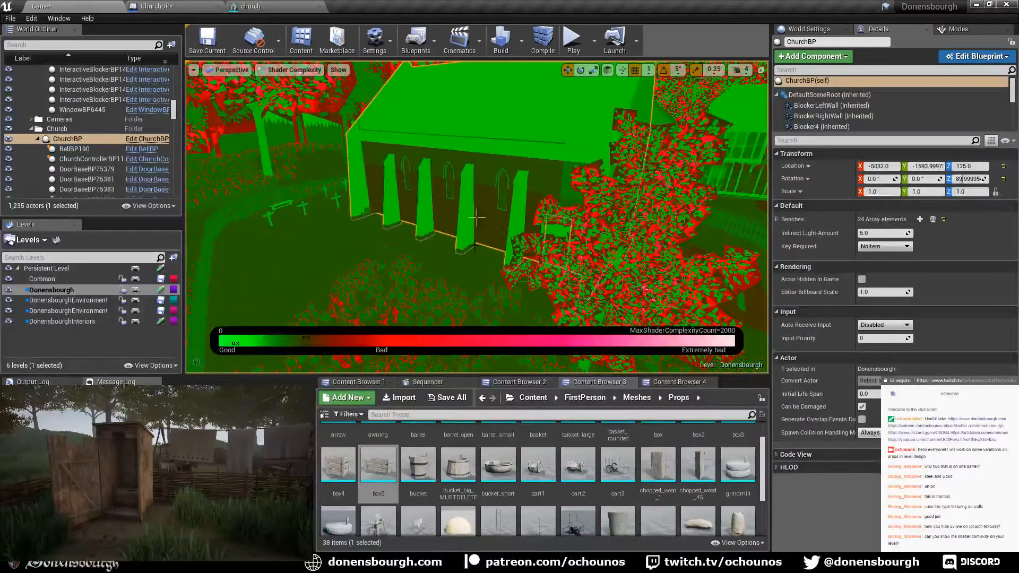
{"action": "scroll", "coordinate": [371, 265], "scroll_direction": "down", "scroll_amount": 1}
- Hide the first DonensbourghEnvironment sublevel and examine the shader complexity of the church and the market area
{"action": "left_click", "coordinate": [8, 300]}
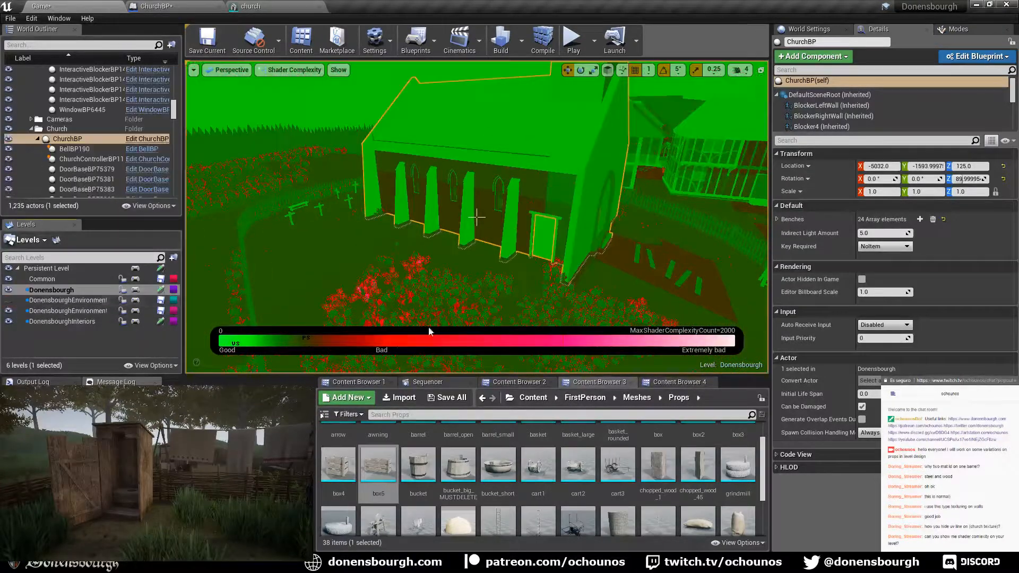
{"action": "right_click_drag", "start_coordinate": [429, 332], "coordinate": [467, 276]}
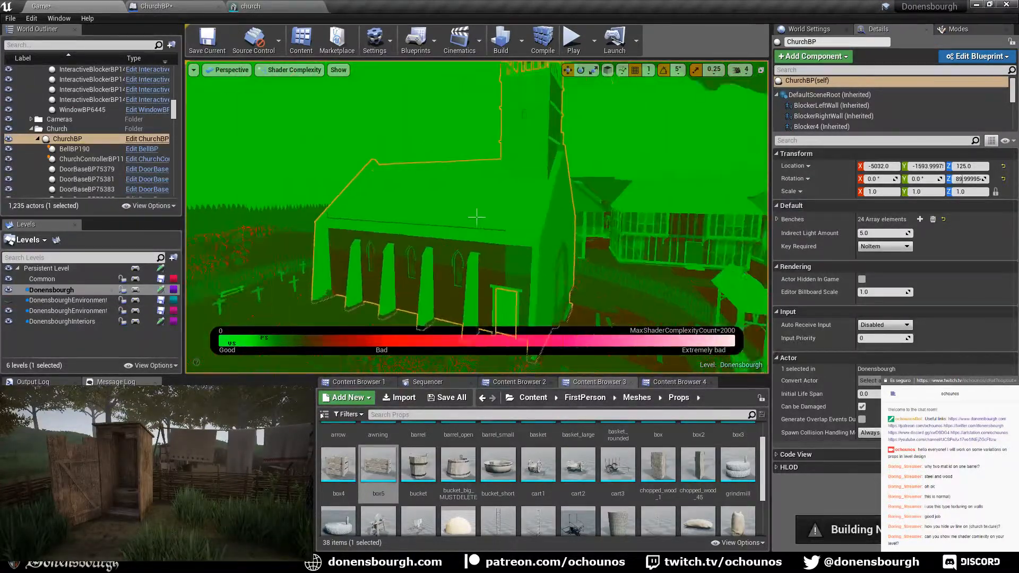
{"action": "right_click_drag", "start_coordinate": [477, 217], "coordinate": [342, 265]}
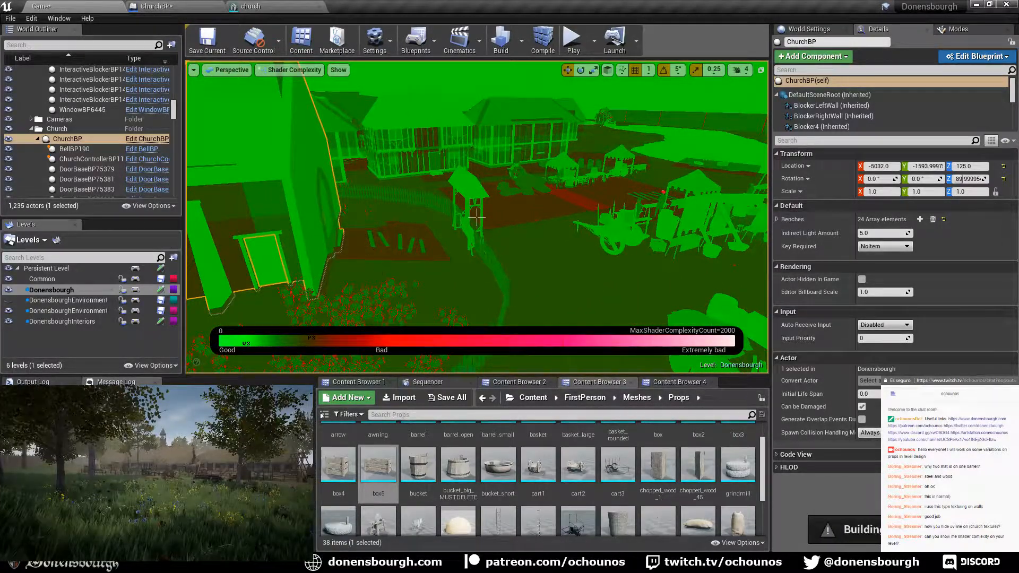
{"action": "key", "text": "f"}
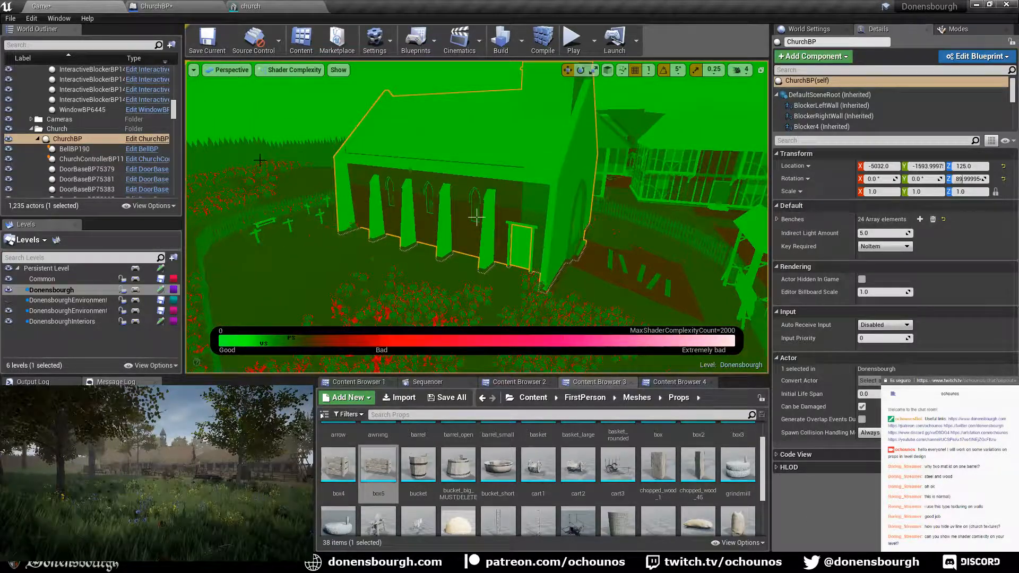
- Display the level in the Quad Overdraw view mode and examine the church and the surrounding village
{"action": "left_click", "coordinate": [292, 70]}
{"action": "mouse_move", "coordinate": [331, 161]}
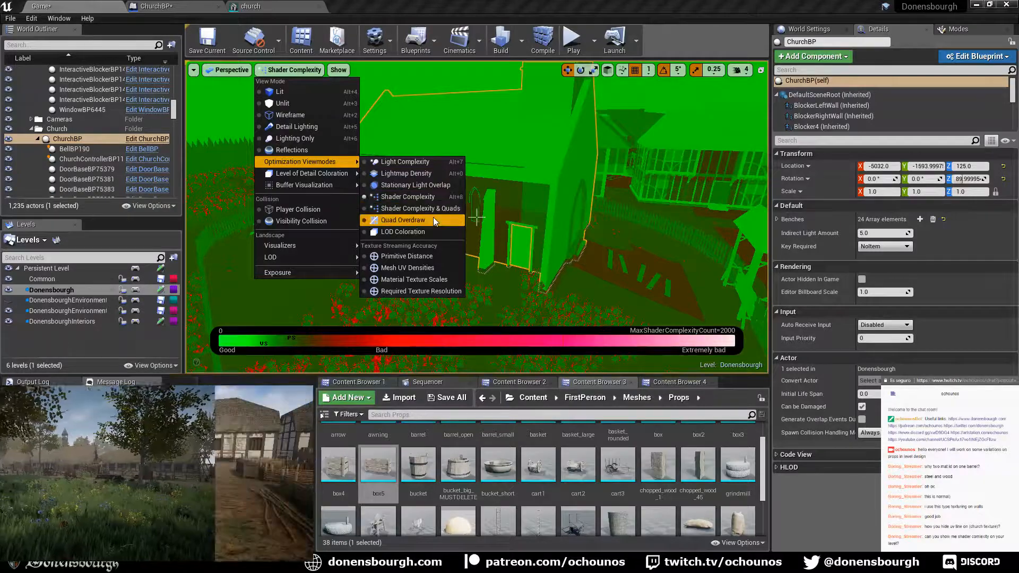
{"action": "left_click", "coordinate": [432, 219]}
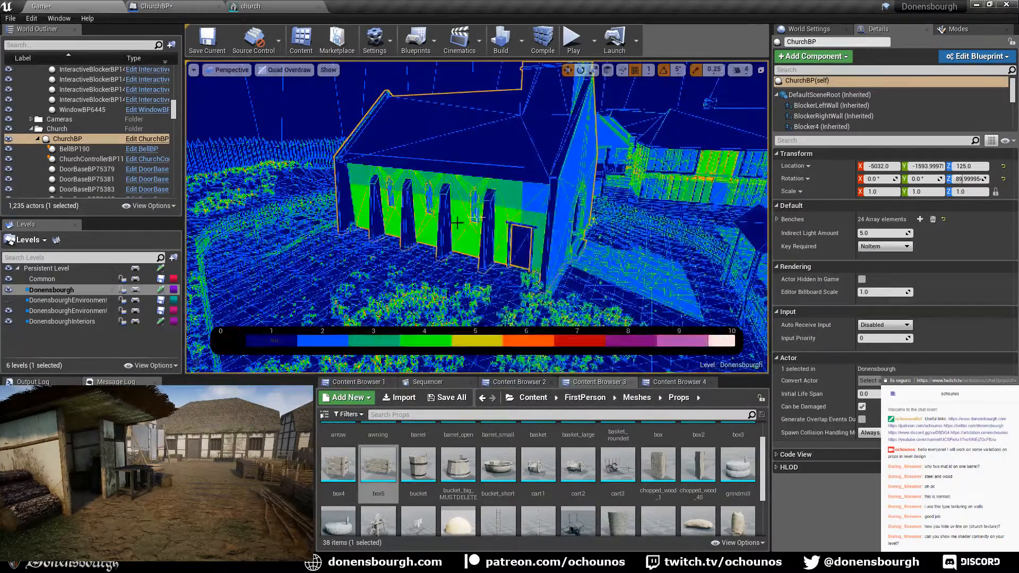
{"action": "right_click_drag", "start_coordinate": [477, 217], "coordinate": [698, 204]}
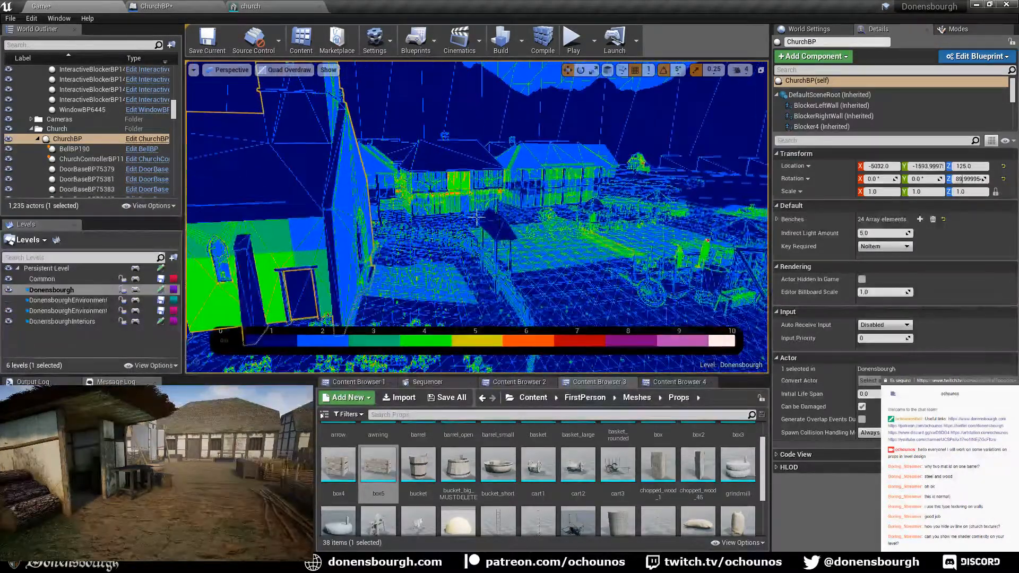
{"action": "right_click_drag", "start_coordinate": [477, 217], "coordinate": [637, 239]}
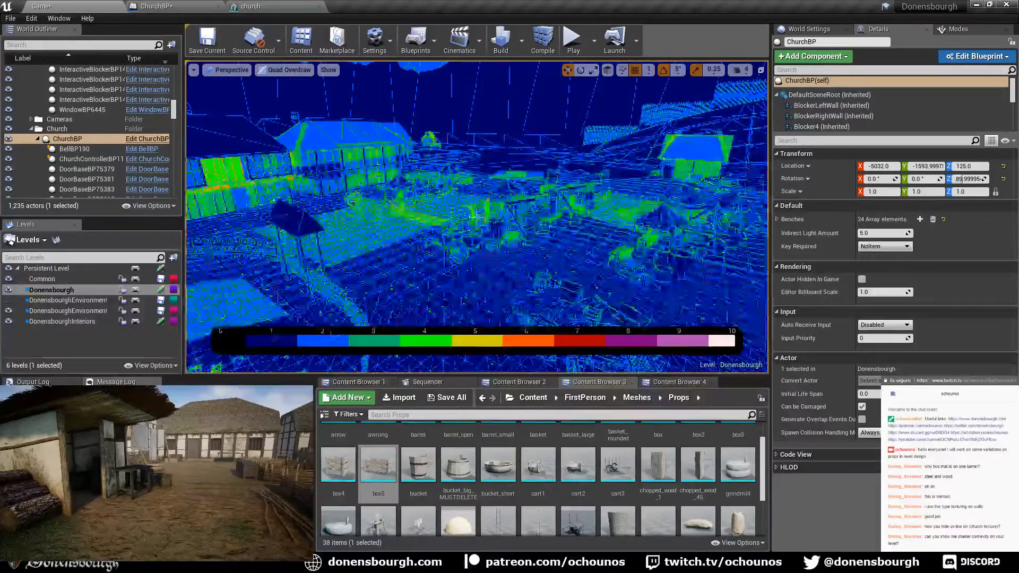
{"action": "key", "text": "f"}
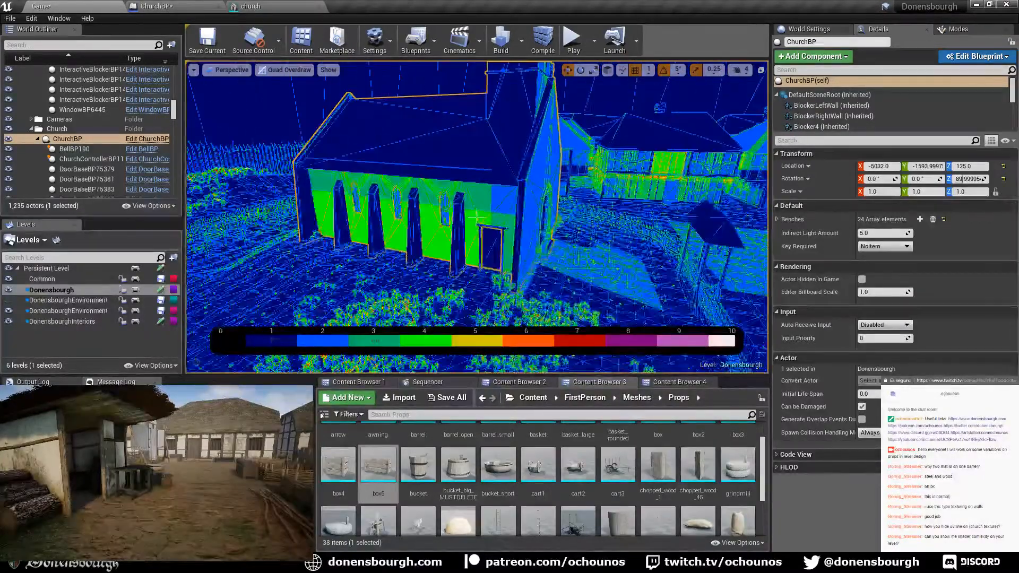
- Switch back to the Shader Complexity view mode and examine the church wall and the thatched house roofs
{"action": "left_click", "coordinate": [291, 74]}
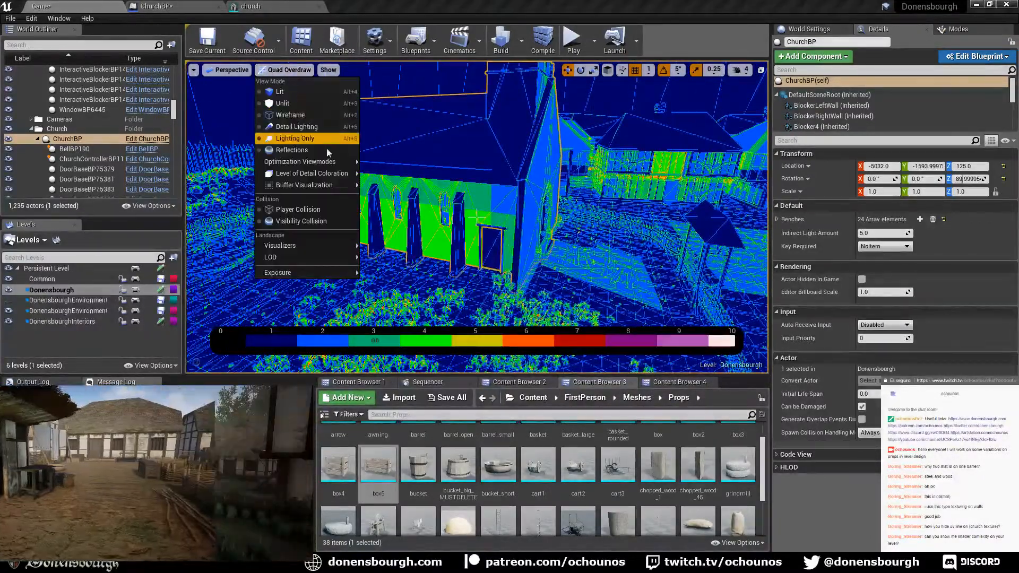
{"action": "mouse_move", "coordinate": [333, 162]}
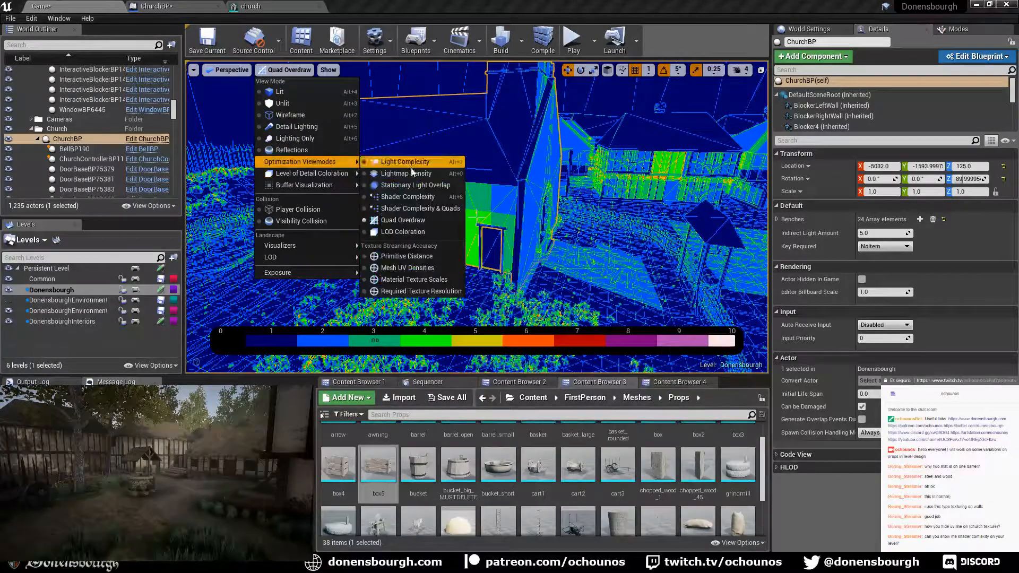
{"action": "left_click", "coordinate": [420, 197]}
{"action": "right_click_drag", "start_coordinate": [477, 218], "coordinate": [434, 253]}
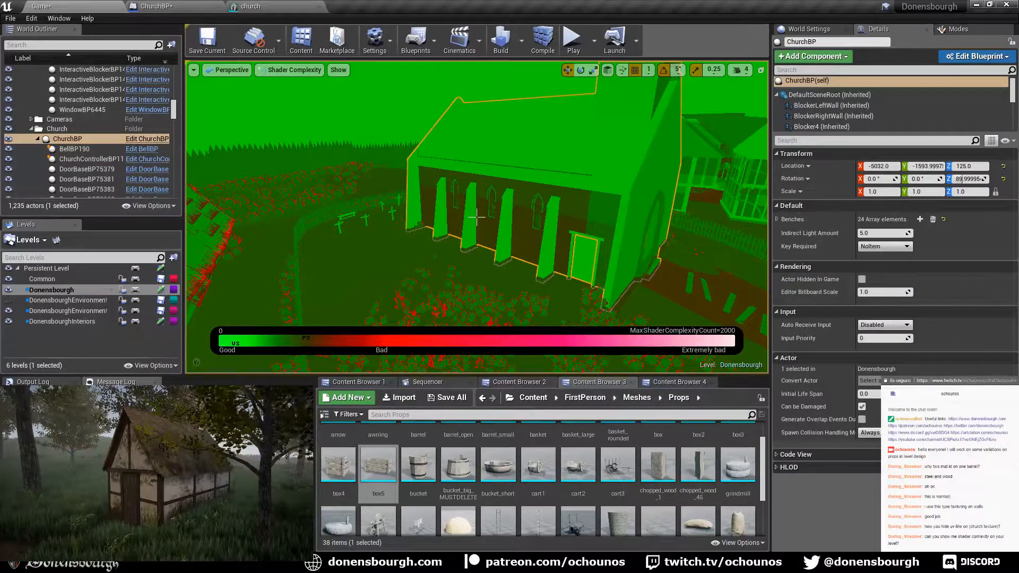
{"action": "right_click_drag", "start_coordinate": [476, 218], "coordinate": [477, 217]}
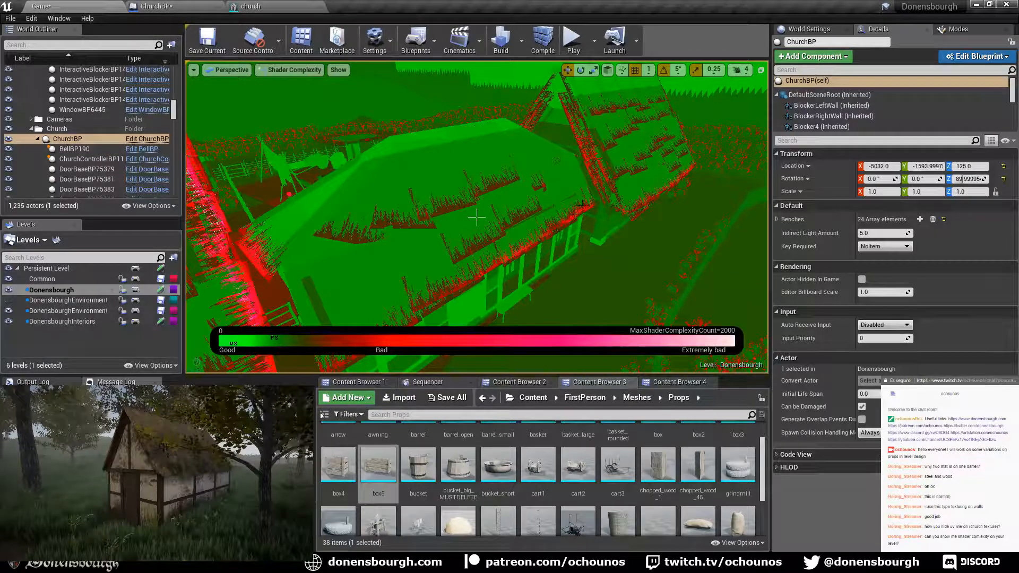
{"action": "right_click_drag", "start_coordinate": [476, 217], "coordinate": [477, 217]}
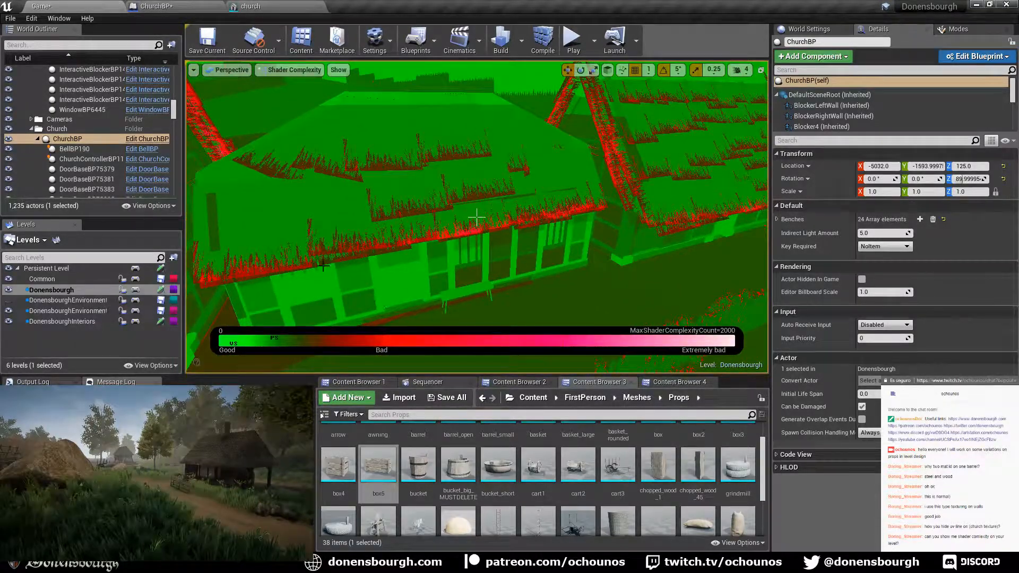
{"action": "right_click_drag", "start_coordinate": [477, 217], "coordinate": [477, 217]}
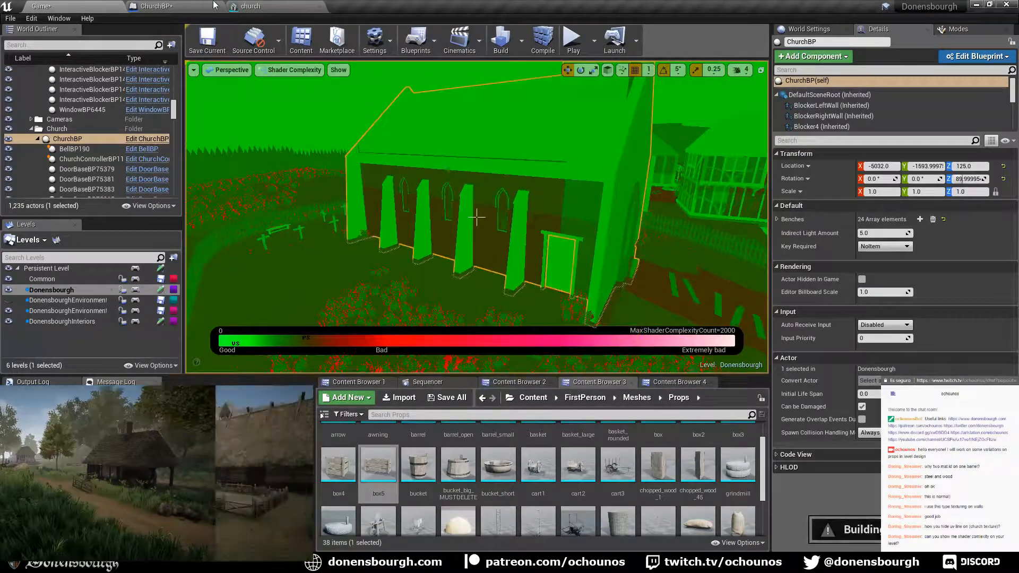
- From ChurchBP's StaticMesh materials, open the Wood1_x10 material instance and its parent material Wood1_x01
{"action": "left_click", "coordinate": [155, 6]}
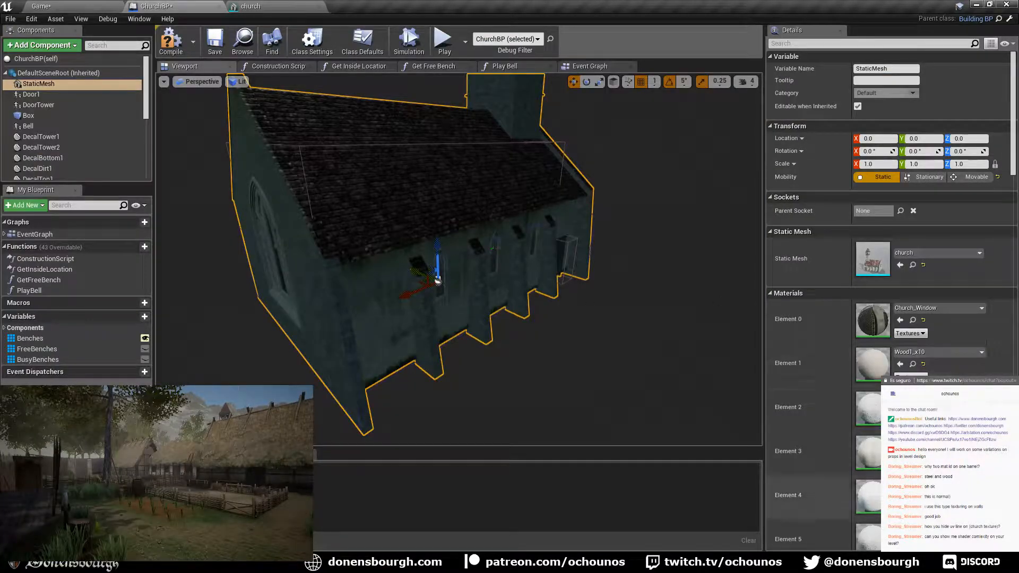
{"action": "double_click", "coordinate": [875, 362]}
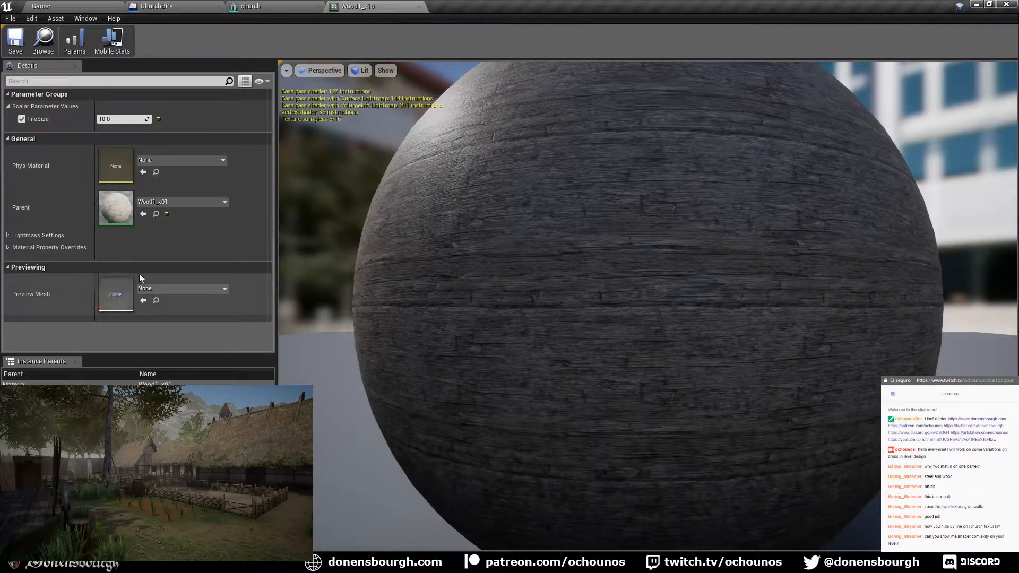
{"action": "double_click", "coordinate": [108, 212]}
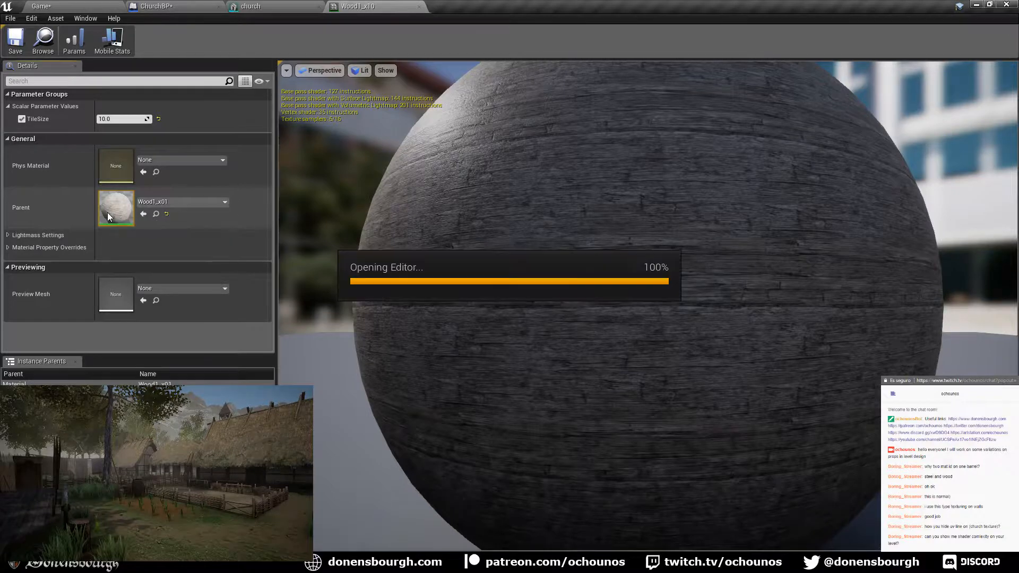
{"action": "scroll", "coordinate": [489, 342], "scroll_direction": "down", "scroll_amount": 1}
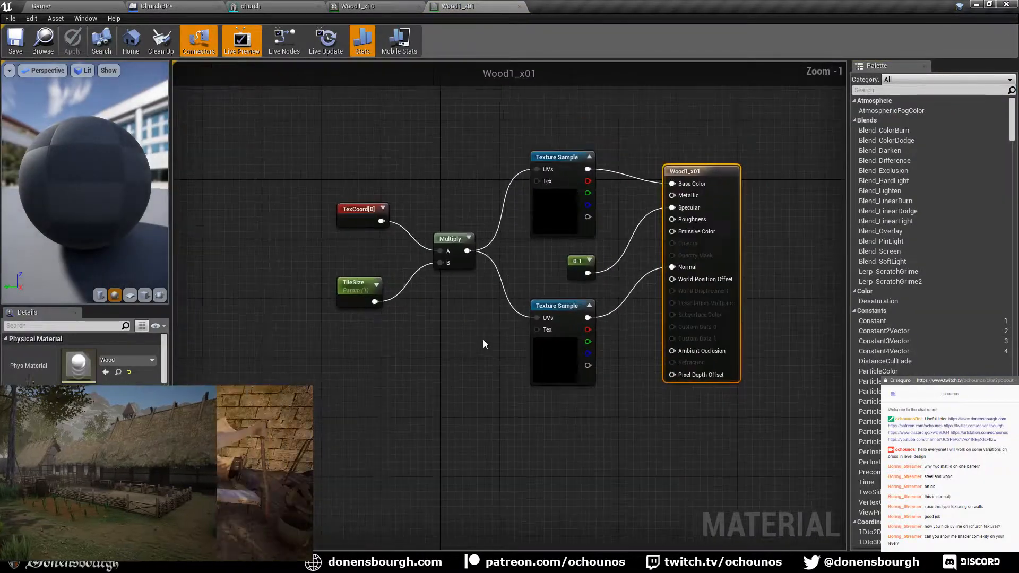
- Display the Wood1_x01 material's stats and review its TexCoord, TileSize, texture sample and result nodes
{"action": "right_click_drag", "start_coordinate": [483, 342], "coordinate": [424, 342]}
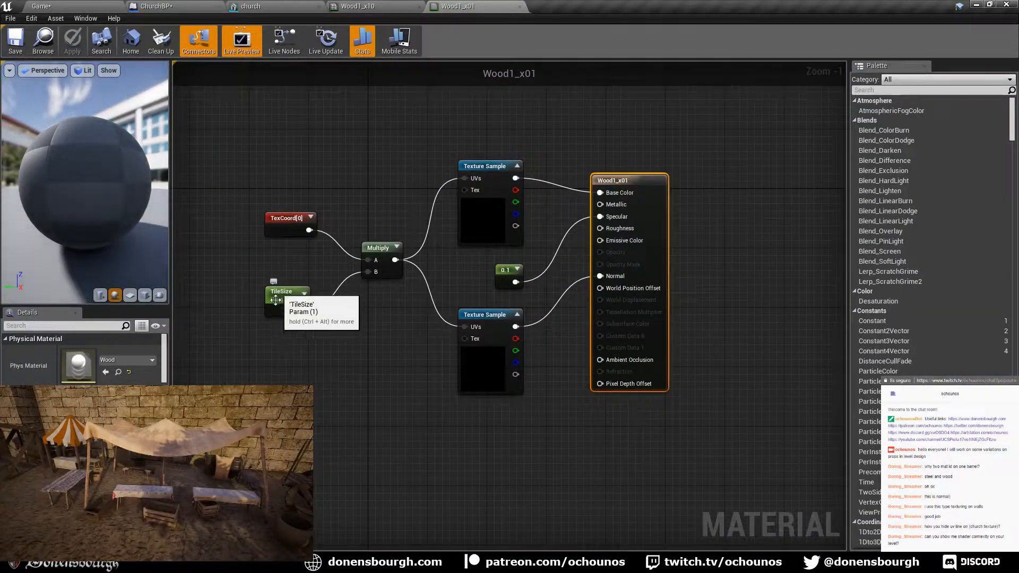
{"action": "left_click", "coordinate": [291, 230]}
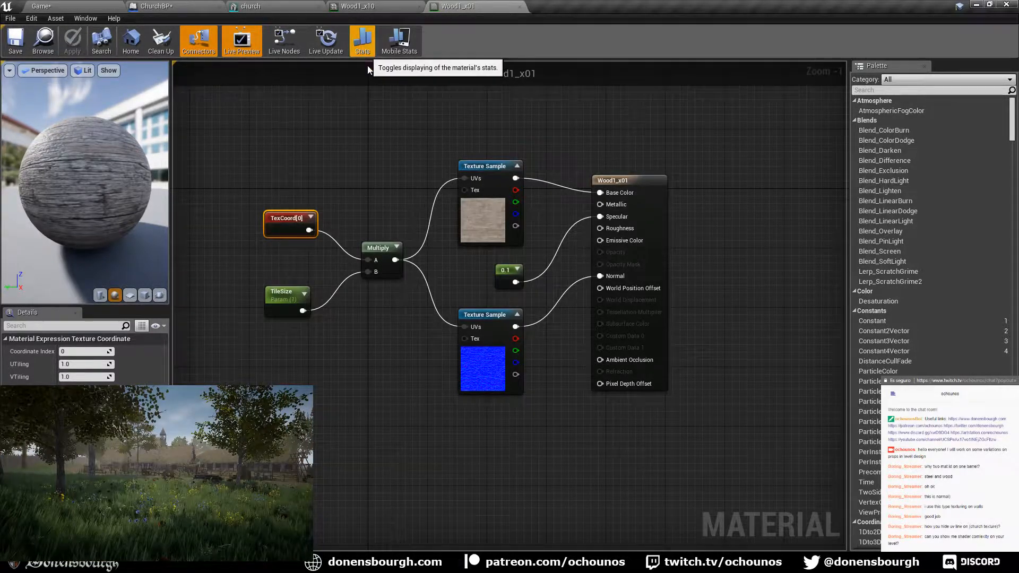
{"action": "left_click", "coordinate": [364, 43]}
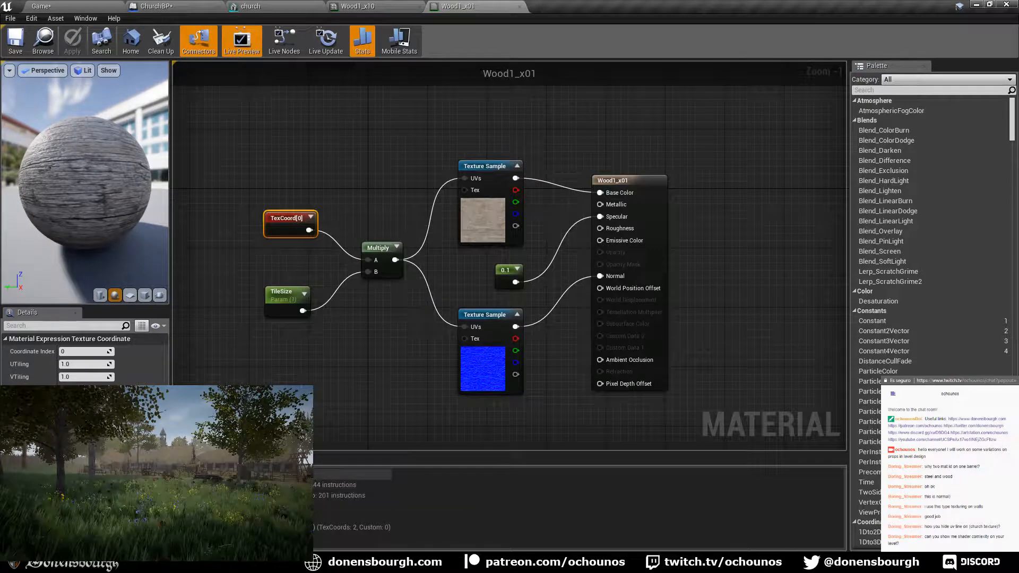
{"action": "right_click_drag", "start_coordinate": [381, 355], "coordinate": [370, 378]}
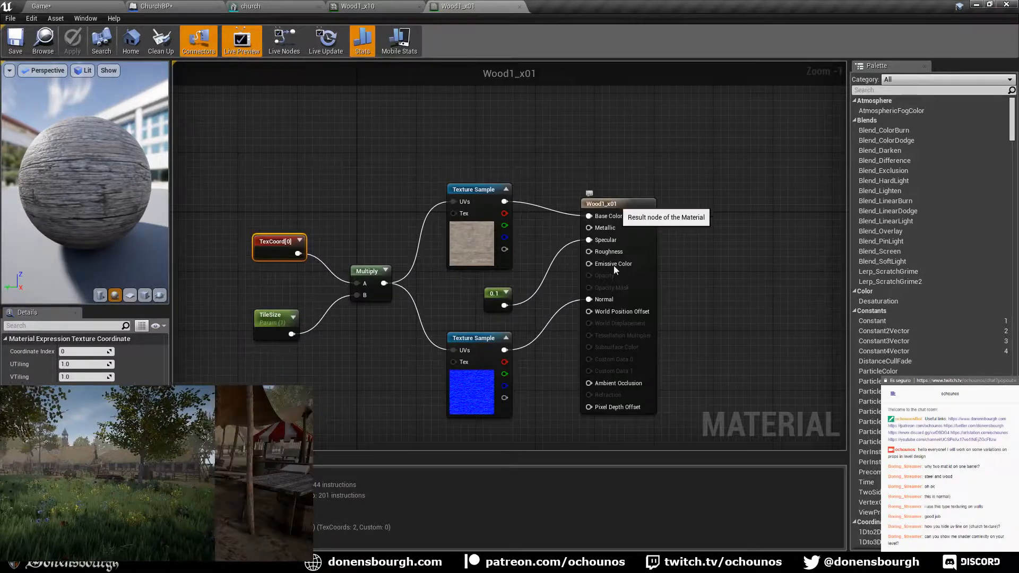
{"action": "left_click", "coordinate": [619, 204]}
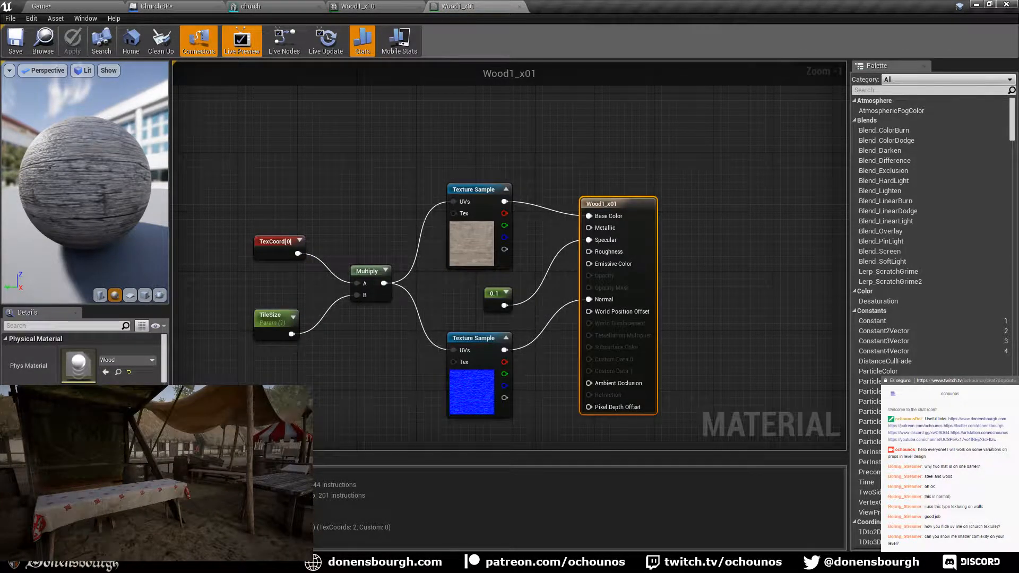
- Return to the level and examine the shader complexity of the church walls, the surrounding grass and the nearby village
{"action": "left_click", "coordinate": [62, 5]}
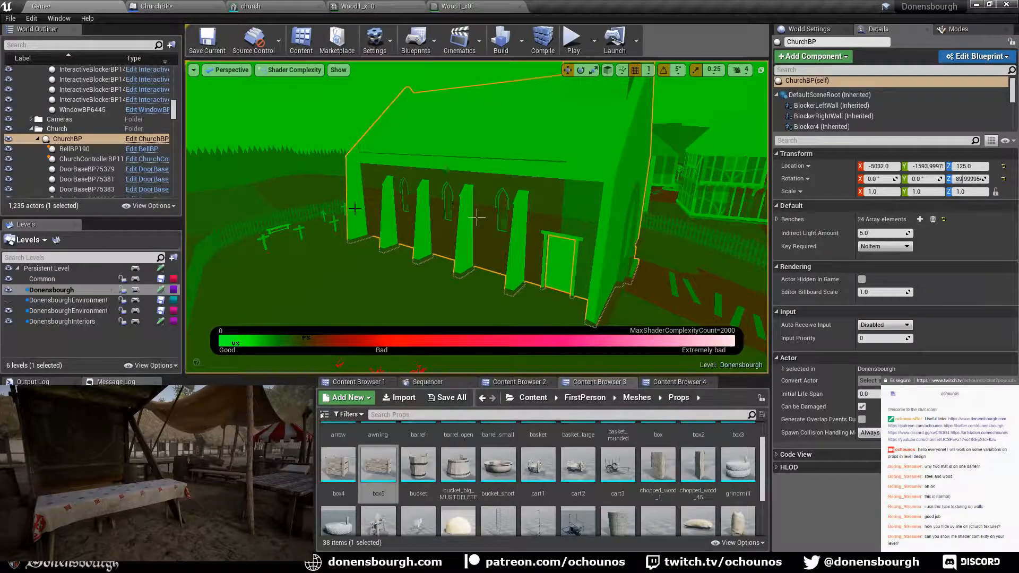
{"action": "right_click_drag", "start_coordinate": [393, 257], "coordinate": [428, 260]}
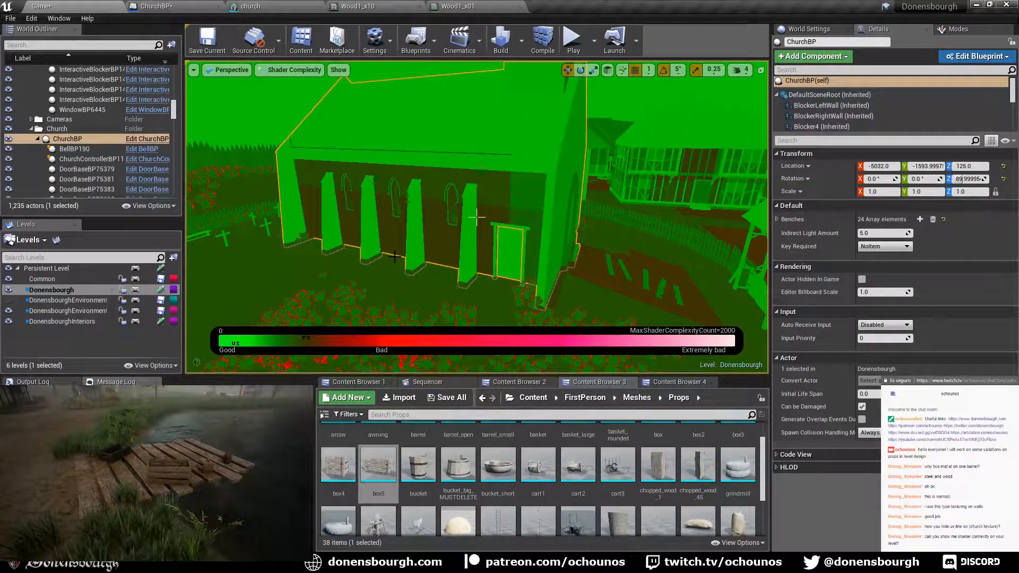
{"action": "right_click_drag", "start_coordinate": [477, 217], "coordinate": [594, 217]}
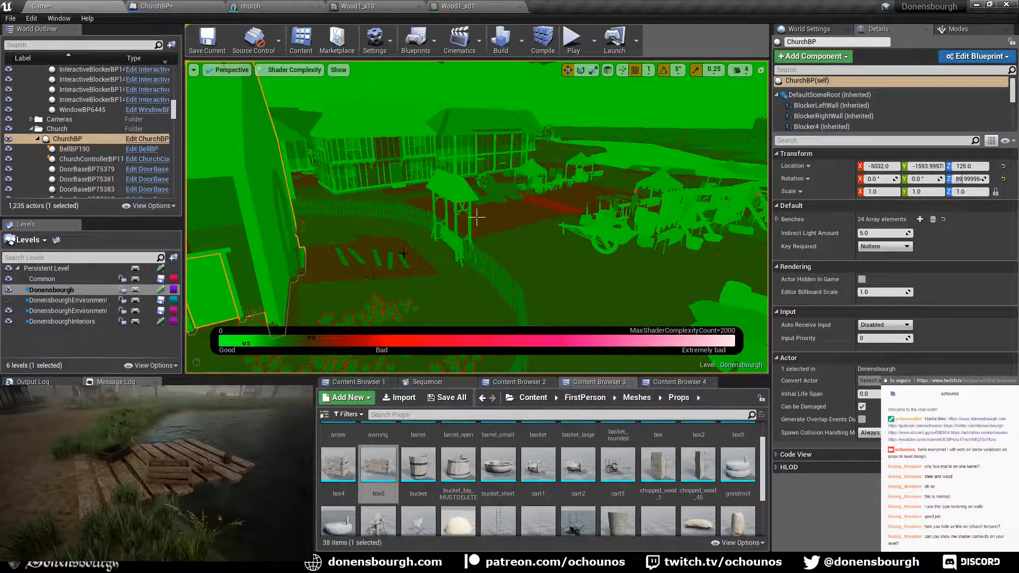
{"action": "right_click_drag", "start_coordinate": [476, 217], "coordinate": [371, 217]}
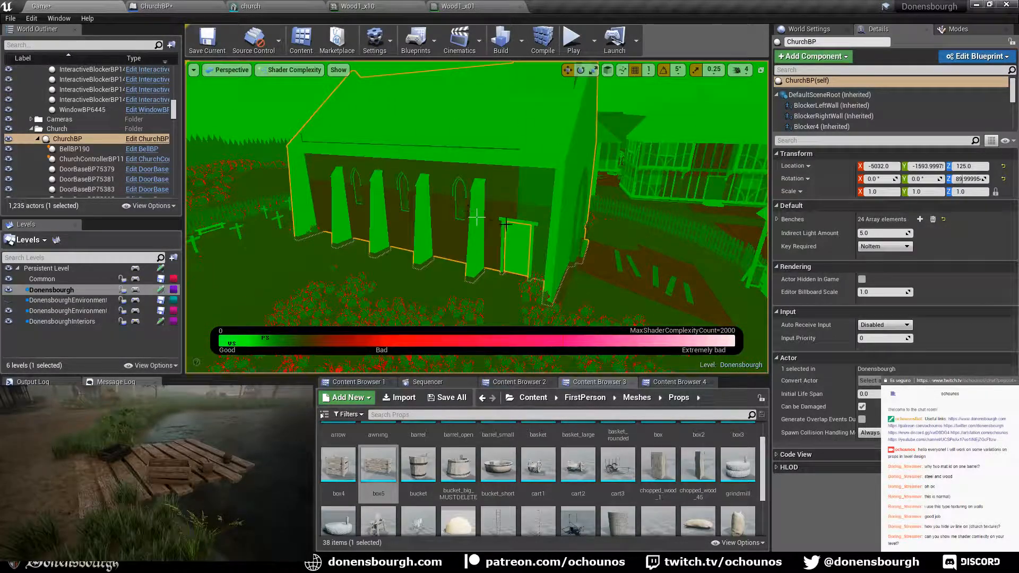
{"action": "right_click_drag", "start_coordinate": [505, 224], "coordinate": [539, 260]}
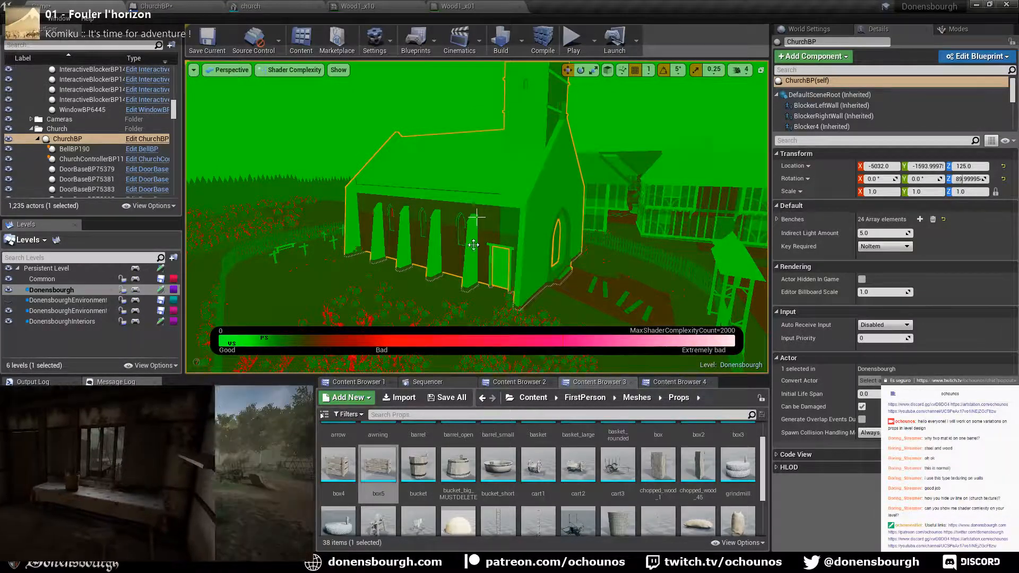
{"action": "right_click_drag", "start_coordinate": [472, 244], "coordinate": [522, 257]}
{"action": "right_click_drag", "start_coordinate": [476, 217], "coordinate": [476, 217]}
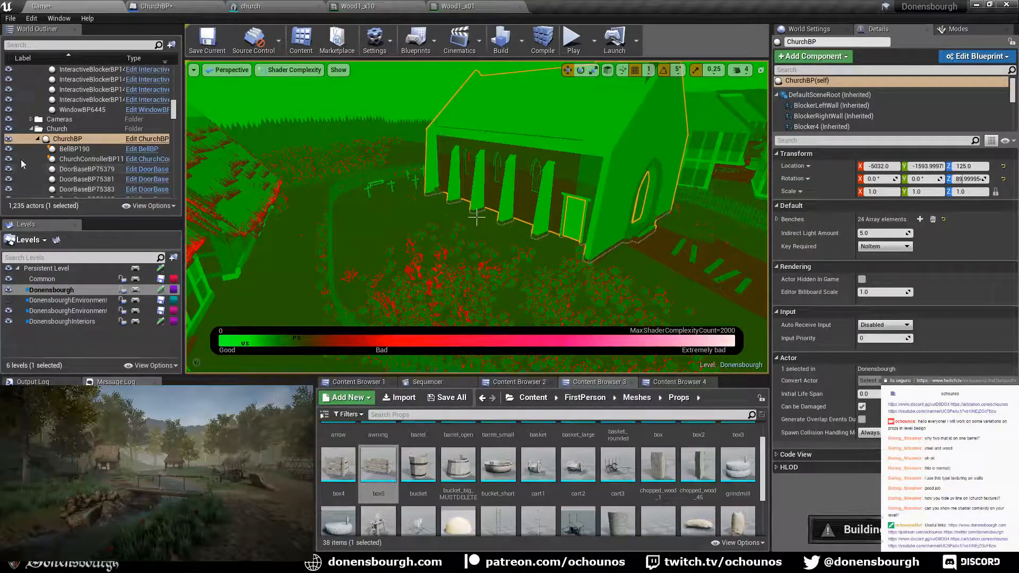
- Hide both DonensbourghEnvironment sublevels and examine the shader complexity of the village houses and market stalls
{"action": "left_click", "coordinate": [9, 301]}
{"action": "right_click_drag", "start_coordinate": [448, 264], "coordinate": [477, 217]}
{"action": "left_click", "coordinate": [7, 300]}
{"action": "left_click", "coordinate": [7, 311]}
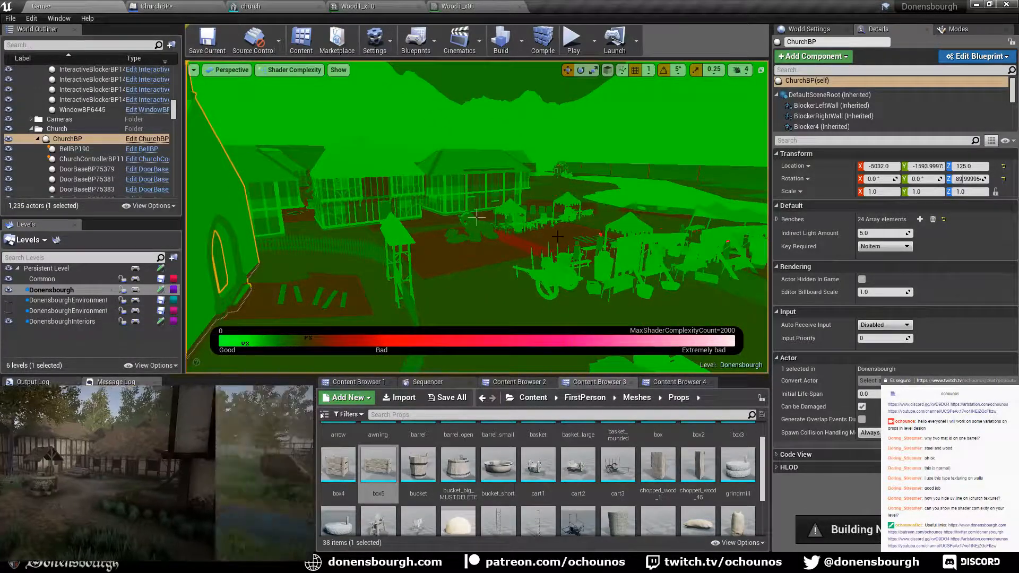
{"action": "right_click_drag", "start_coordinate": [476, 216], "coordinate": [477, 217]}
{"action": "right_click_drag", "start_coordinate": [460, 286], "coordinate": [459, 287]}
{"action": "right_click_drag", "start_coordinate": [477, 216], "coordinate": [476, 216]}
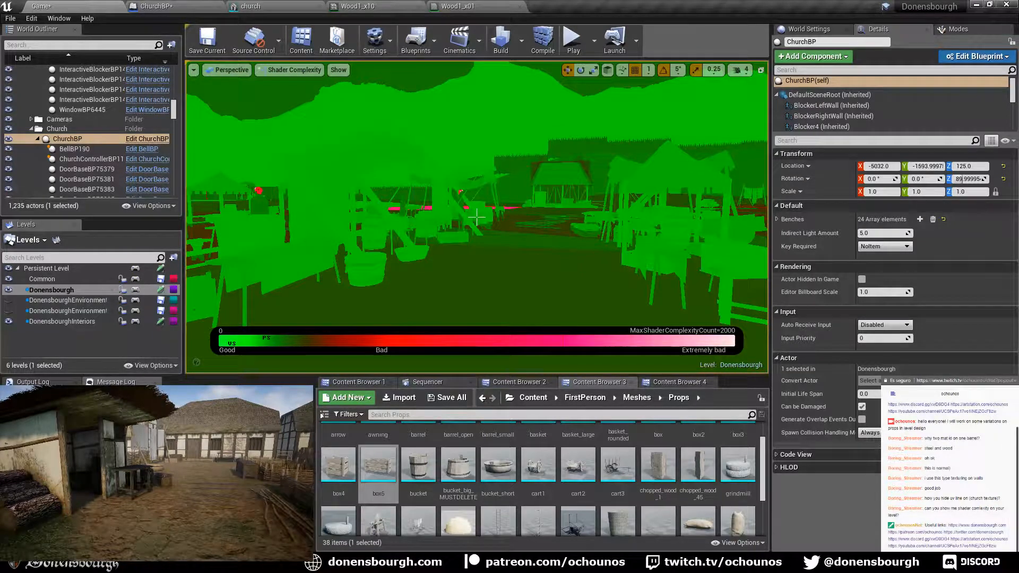
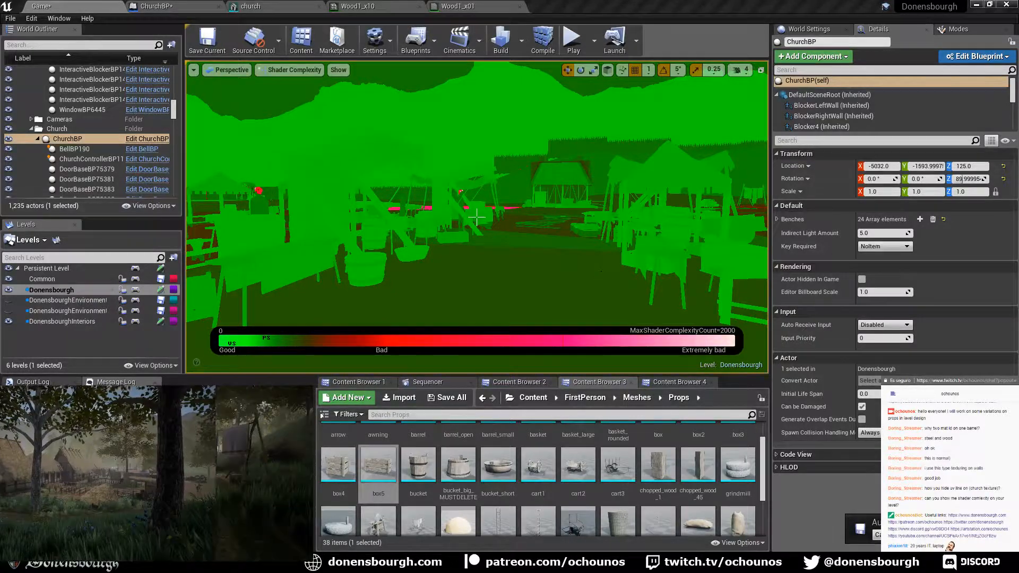
- Switch the viewport to the Lit view mode and view the cart and market stalls
{"action": "right_click_drag", "start_coordinate": [477, 217], "coordinate": [366, 213]}
{"action": "left_click", "coordinate": [289, 70]}
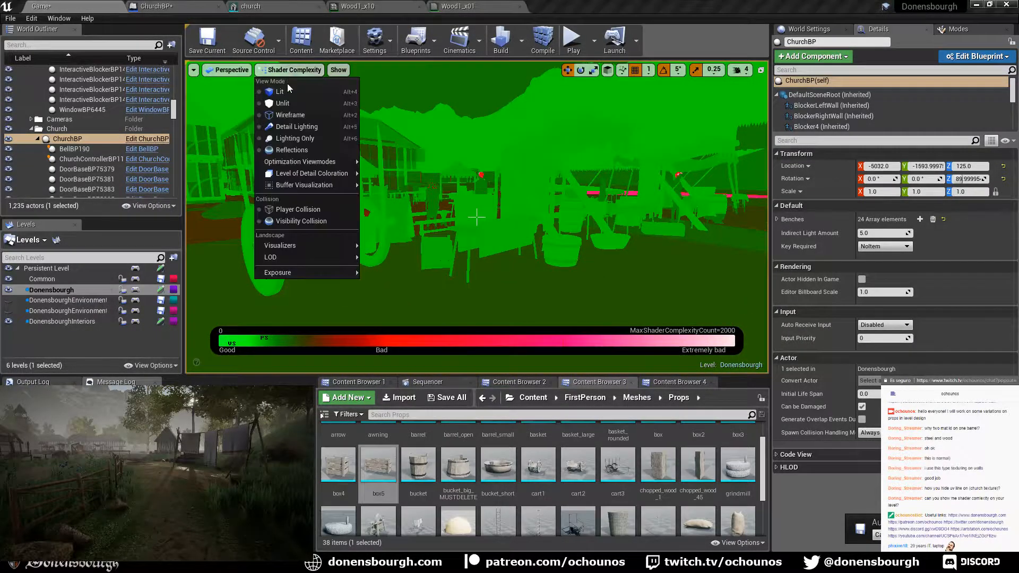
{"action": "left_click", "coordinate": [285, 88]}
{"action": "right_click_drag", "start_coordinate": [285, 88], "coordinate": [282, 73]}
{"action": "right_click_drag", "start_coordinate": [441, 300], "coordinate": [407, 307]}
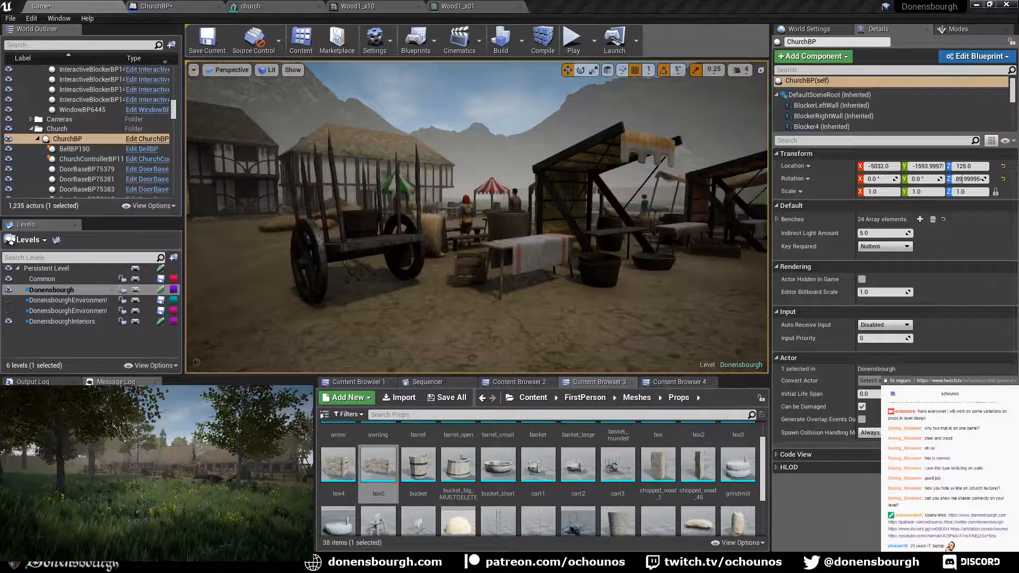
{"action": "right_click_drag", "start_coordinate": [563, 242], "coordinate": [543, 245]}
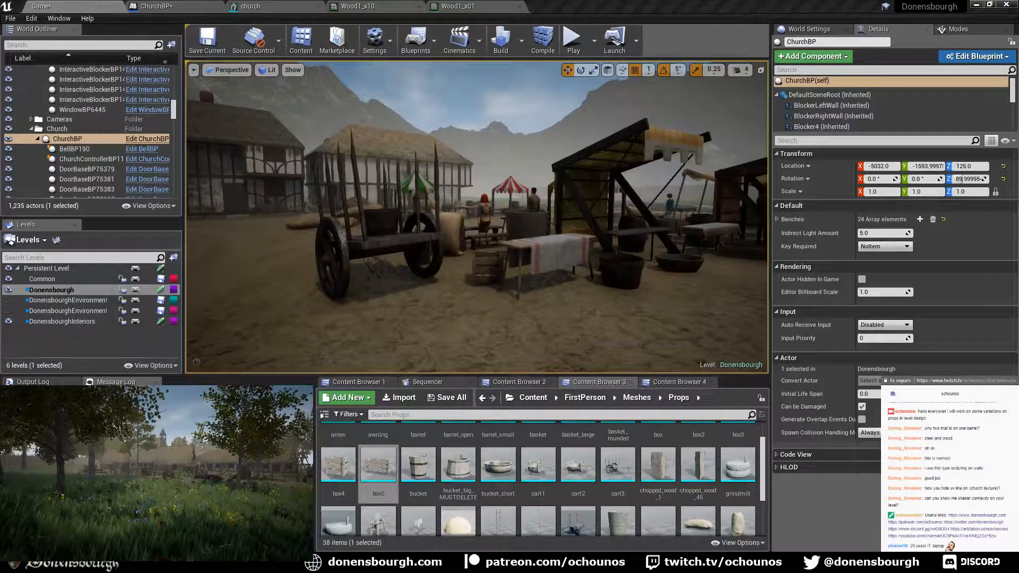
{"action": "key", "text": "super"}
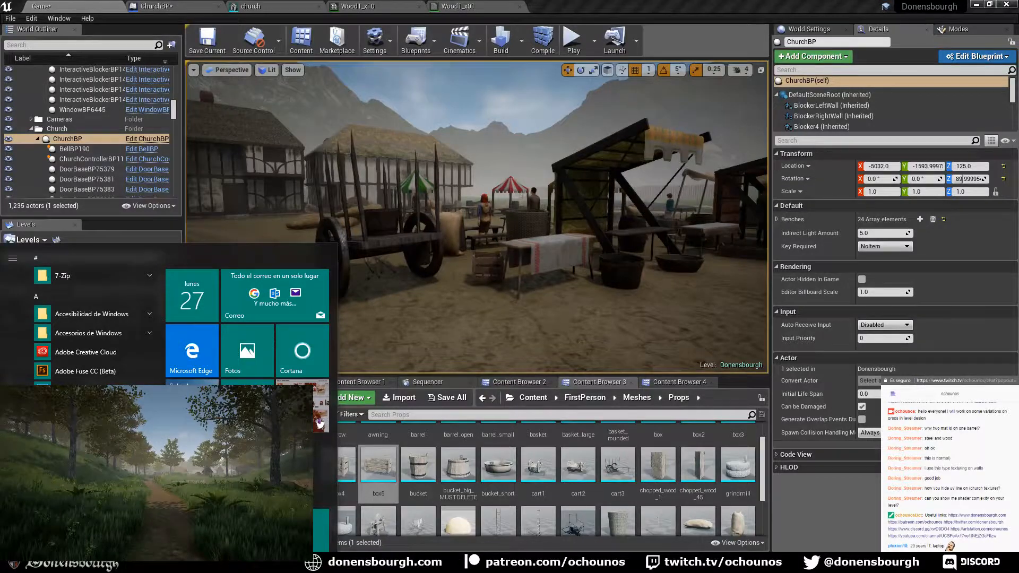
{"action": "key", "text": "super+i"}
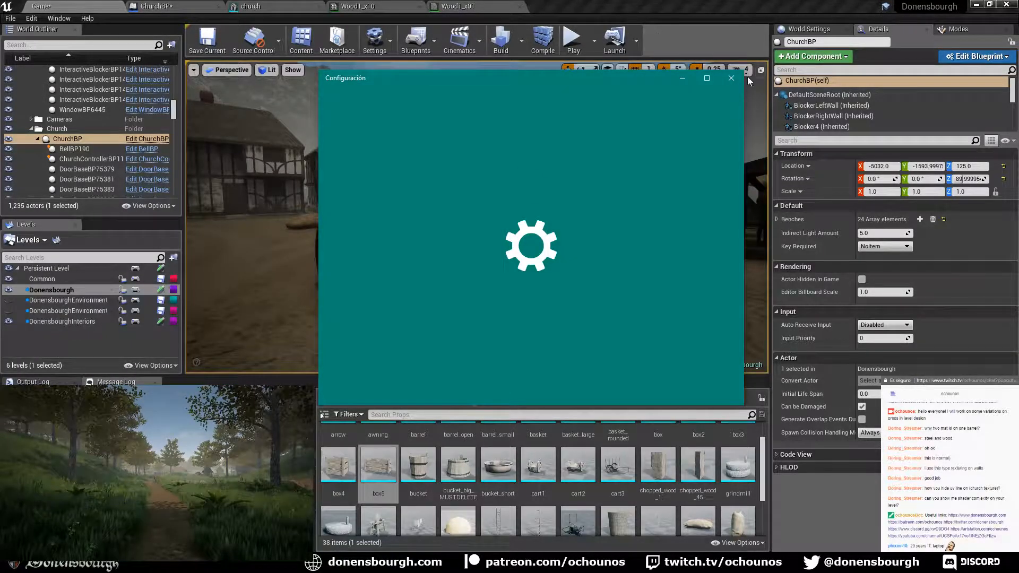
{"action": "left_click", "coordinate": [732, 78]}
- Open the Windows system information page, review the PC's processor, installed RAM and system type, and close it
{"action": "key", "text": "super"}
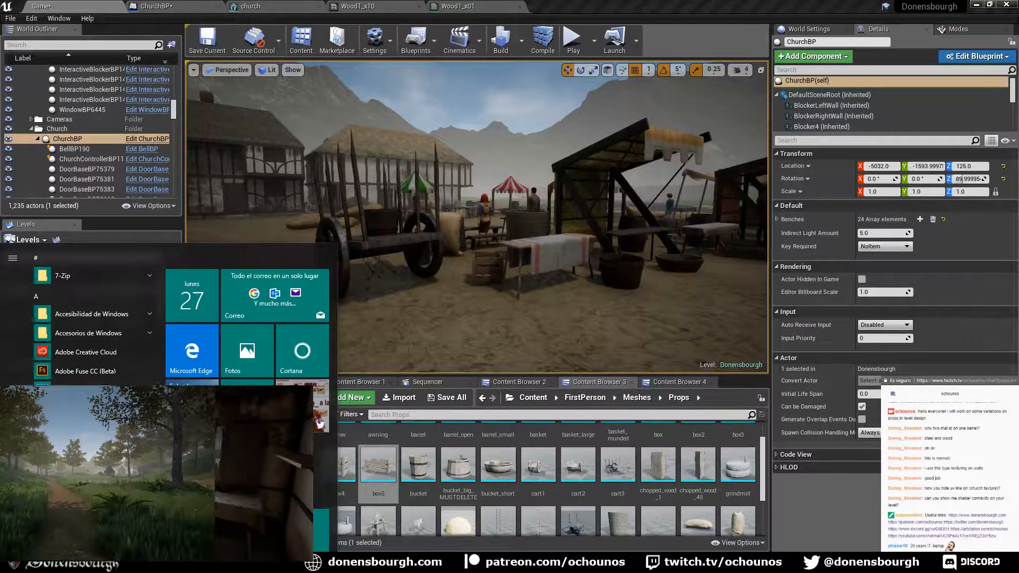
{"action": "key", "text": "super+x"}
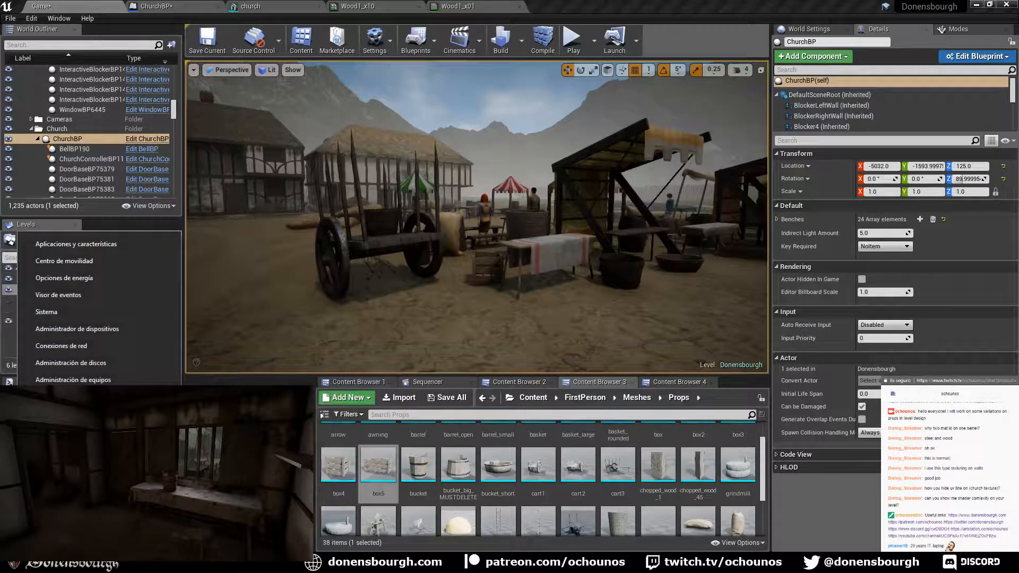
{"action": "left_click", "coordinate": [72, 311]}
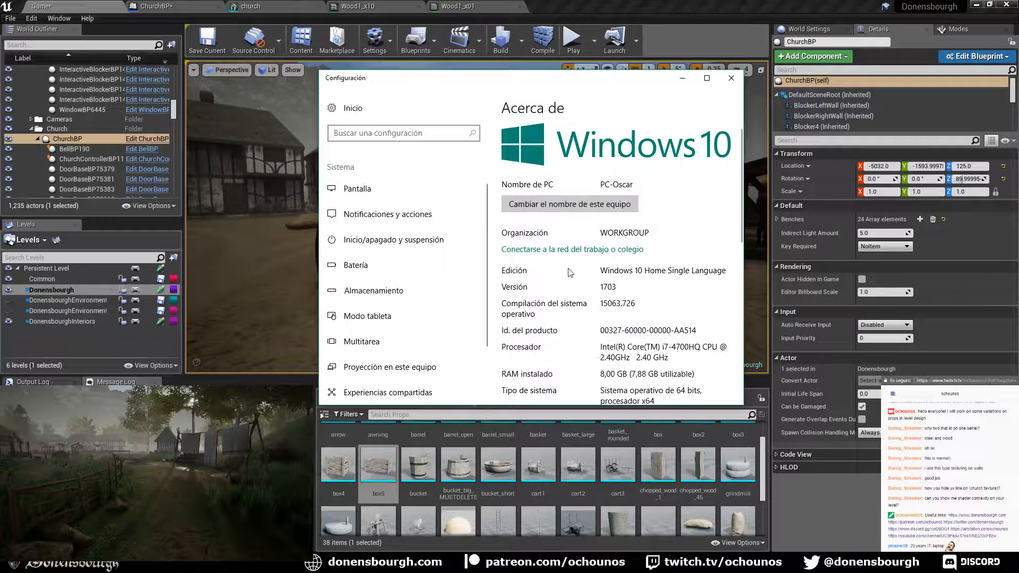
{"action": "scroll", "coordinate": [570, 273], "scroll_direction": "down", "scroll_amount": 4}
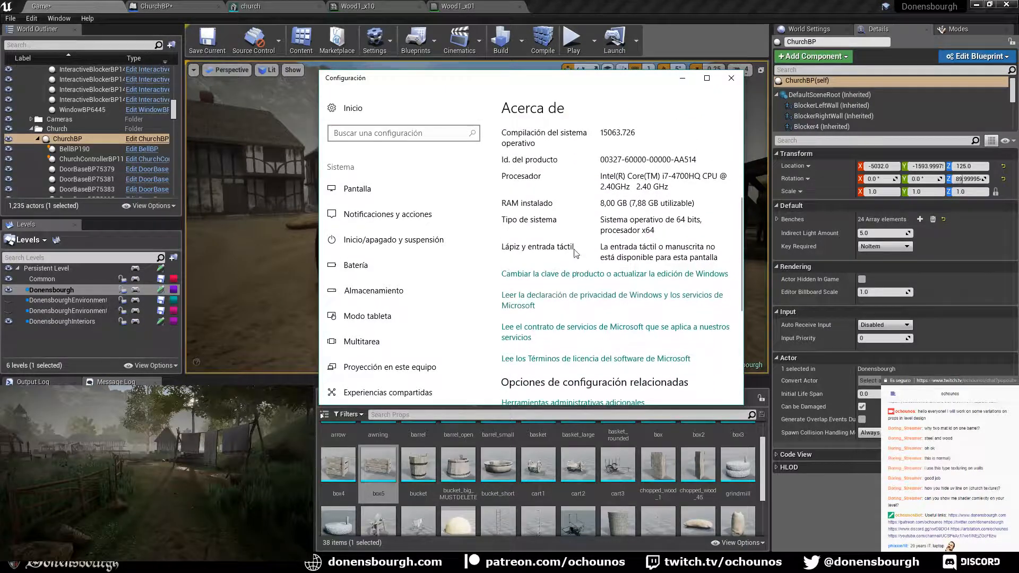
{"action": "scroll", "coordinate": [583, 170], "scroll_direction": "down", "scroll_amount": 1}
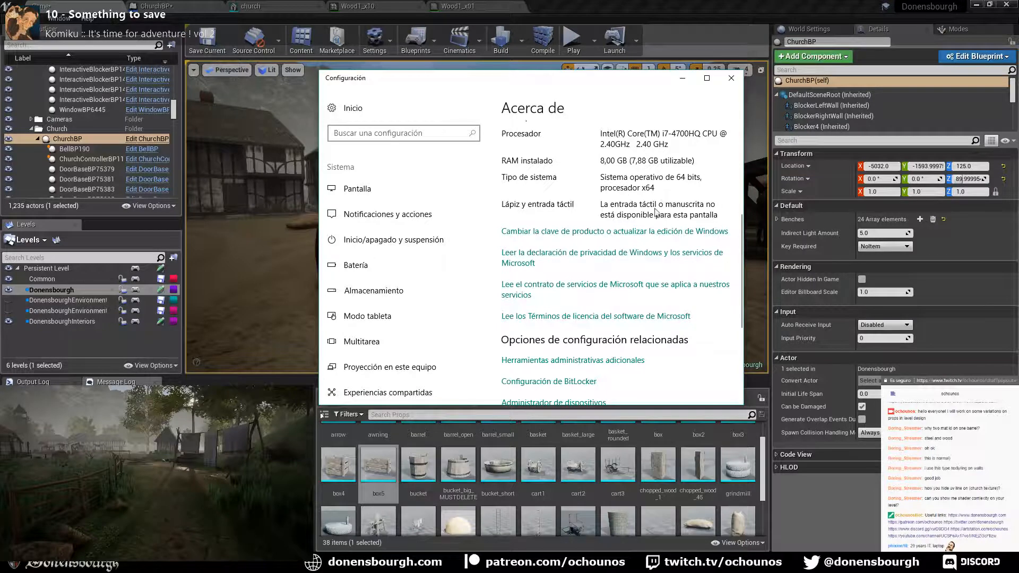
{"action": "scroll", "coordinate": [609, 234], "scroll_direction": "up", "scroll_amount": 1}
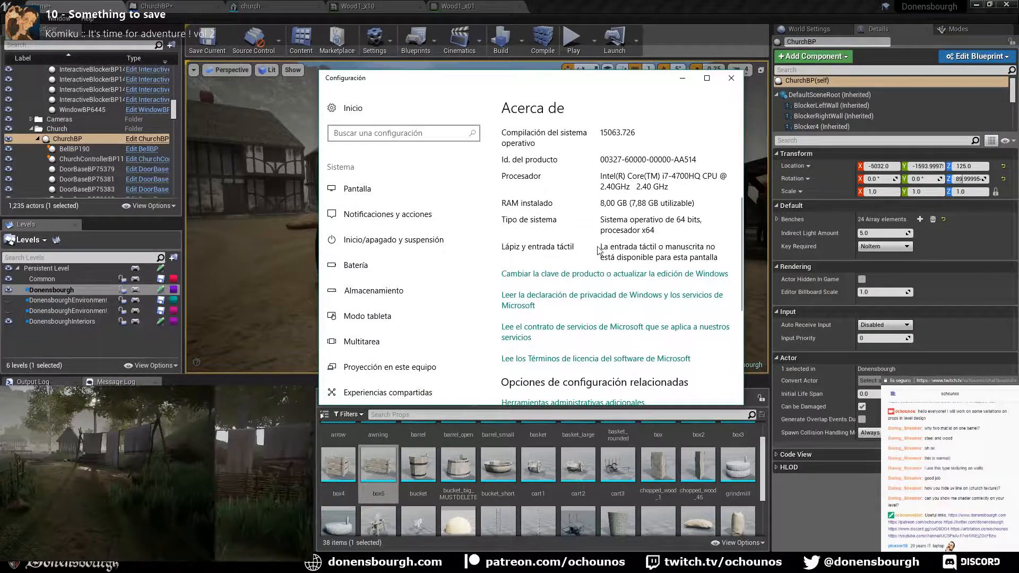
{"action": "scroll", "coordinate": [599, 250], "scroll_direction": "down", "scroll_amount": 5}
{"action": "scroll", "coordinate": [599, 251], "scroll_direction": "up", "scroll_amount": 5}
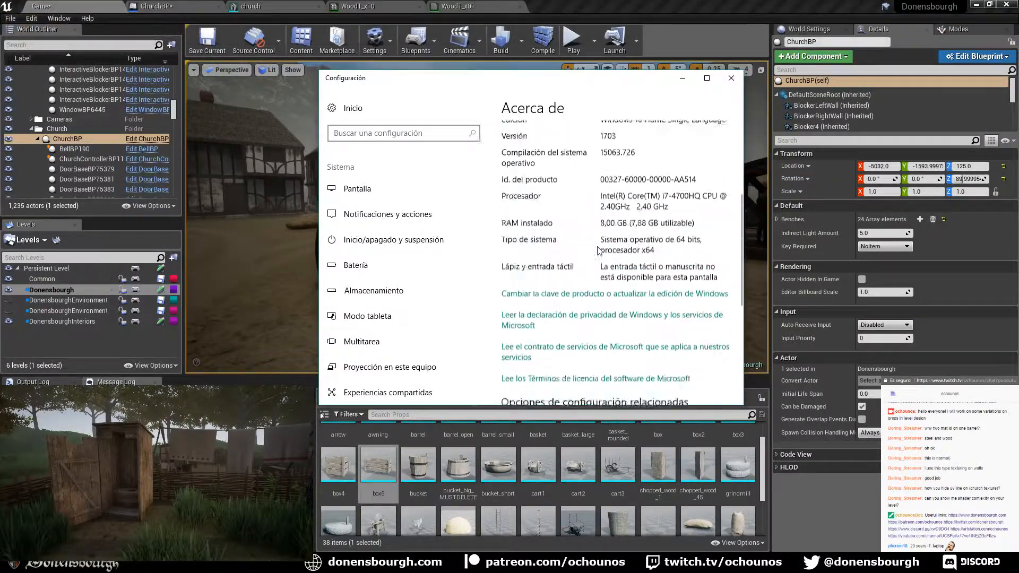
{"action": "scroll", "coordinate": [599, 251], "scroll_direction": "up", "scroll_amount": 1}
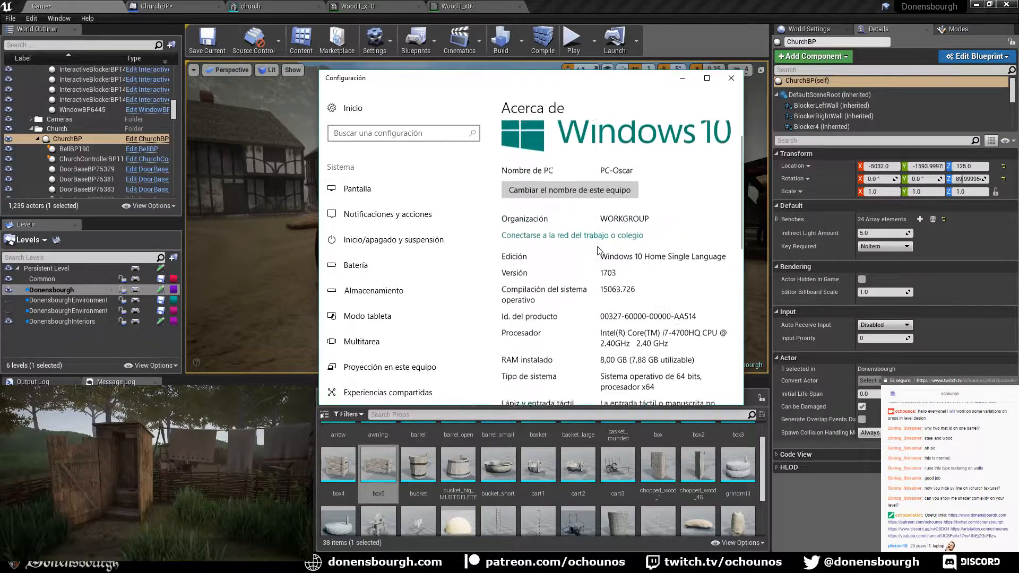
{"action": "scroll", "coordinate": [598, 250], "scroll_direction": "down", "scroll_amount": 4}
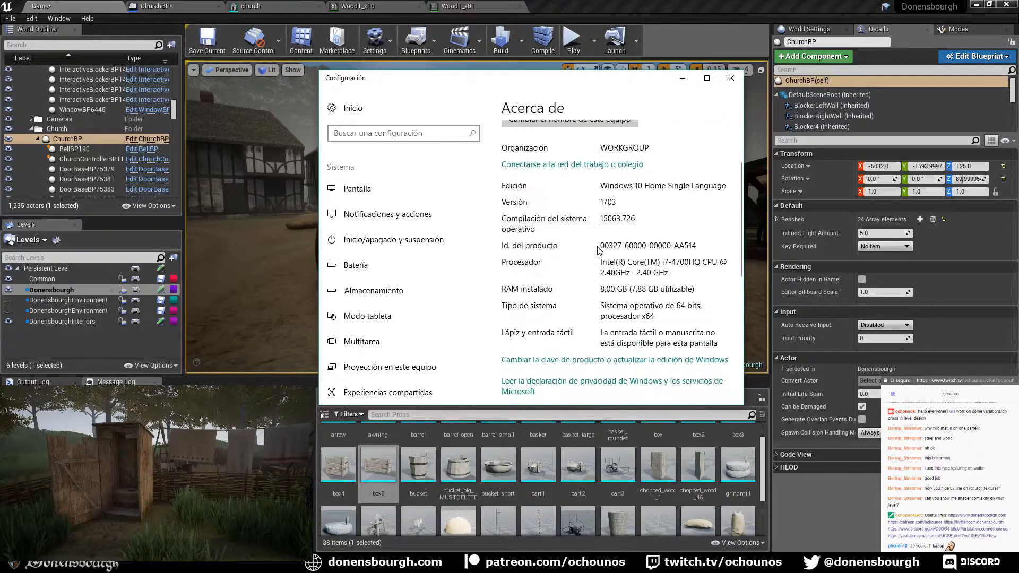
{"action": "scroll", "coordinate": [598, 250], "scroll_direction": "down", "scroll_amount": 1}
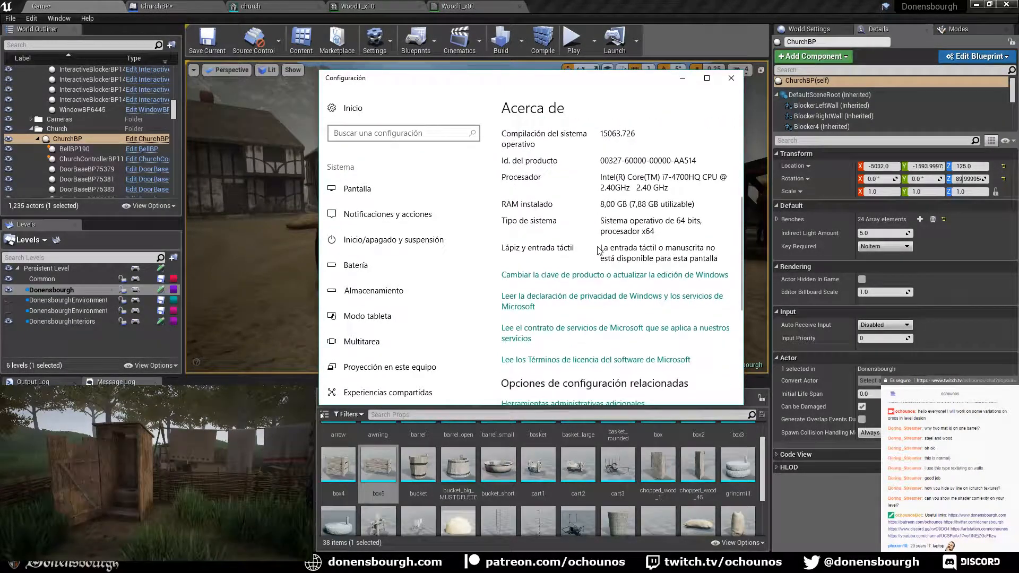
{"action": "left_click", "coordinate": [731, 78]}
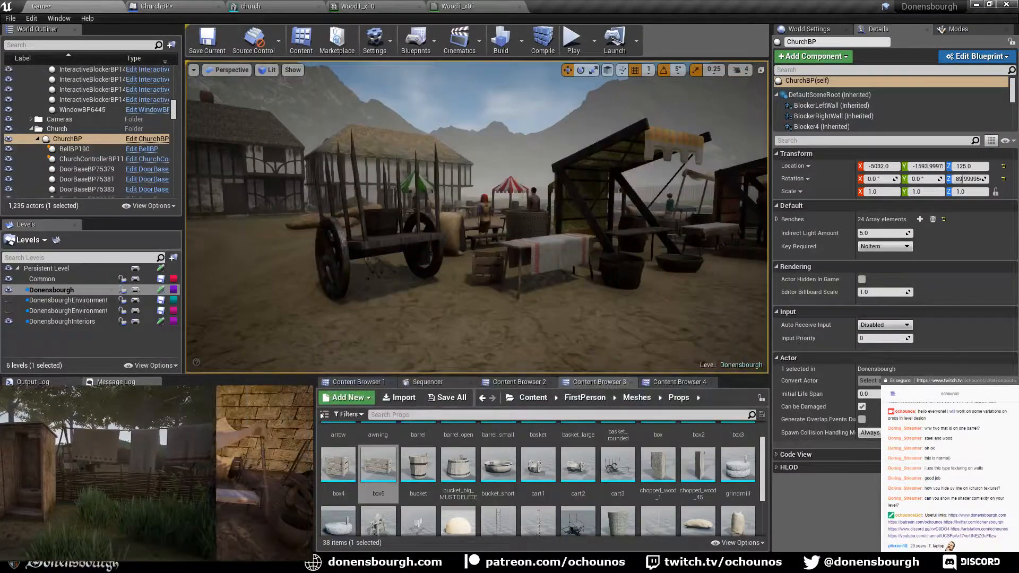
- Switch to Task Manager, review the memory and Disk 0 (C:) performance graphs, and move its window out of the way
{"action": "key", "text": "alt+Tab"}
{"action": "left_click_drag", "start_coordinate": [285, 149], "coordinate": [612, 136]}
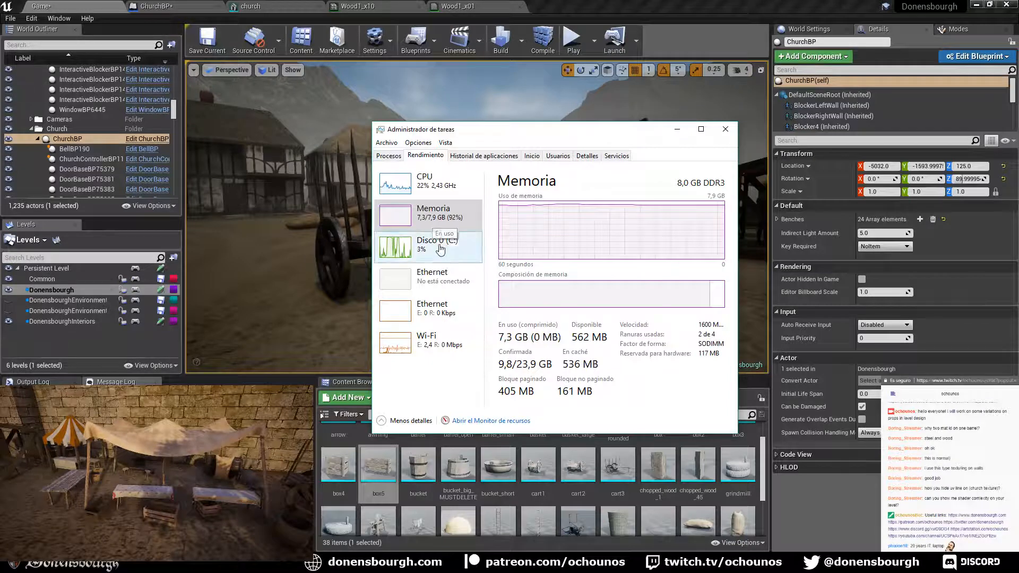
{"action": "left_click", "coordinate": [452, 212]}
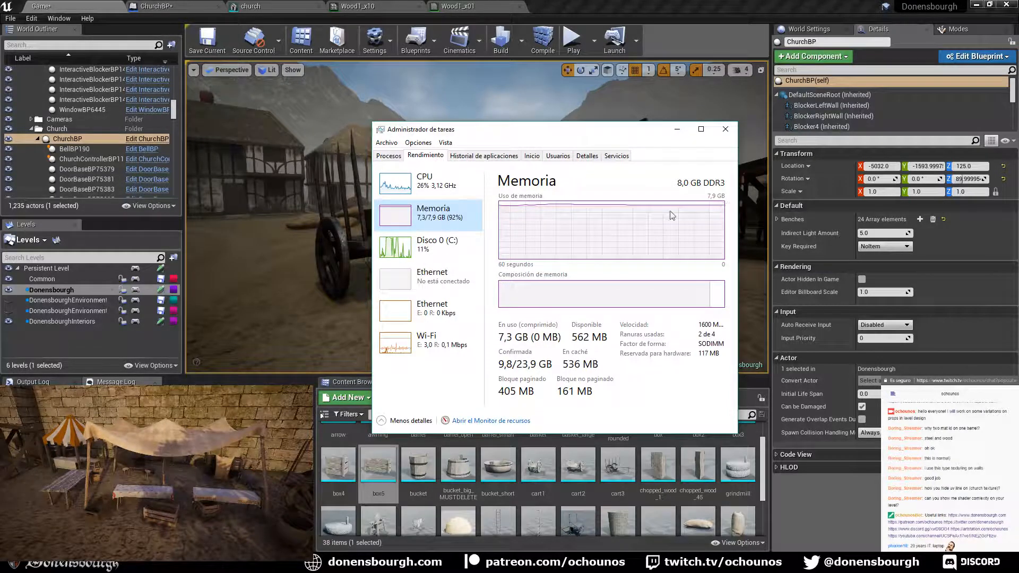
{"action": "left_click", "coordinate": [445, 246]}
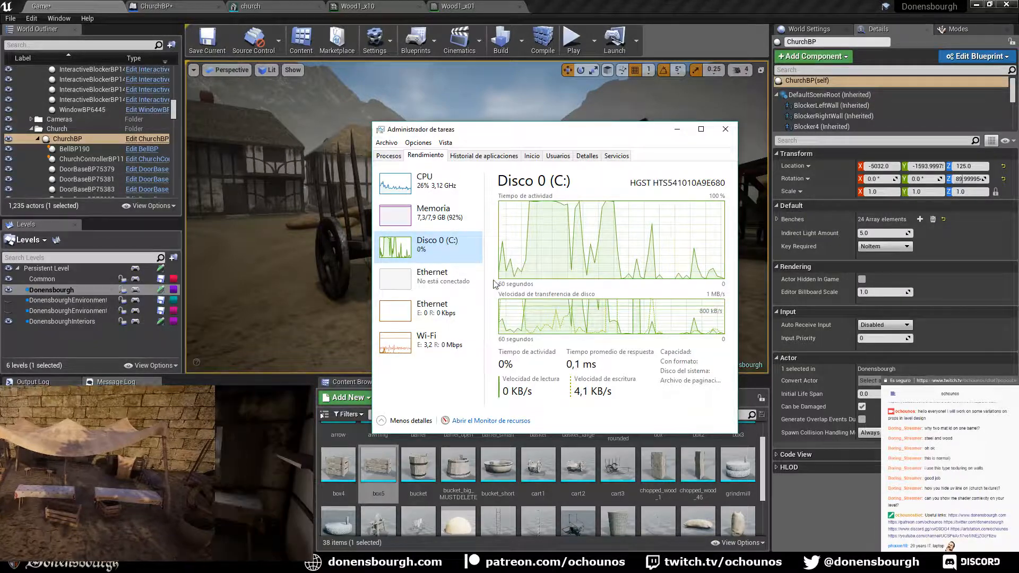
{"action": "left_click_drag", "start_coordinate": [474, 131], "coordinate": [1018, 191]}
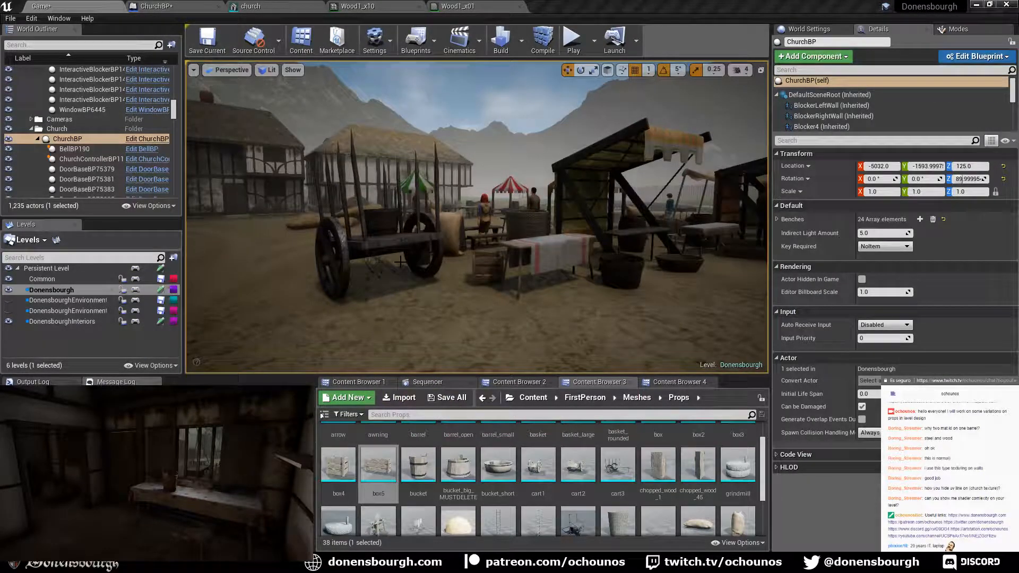
- Show both DonensbourghEnvironment sublevels in the level again, with the loaded cart and the church in view
{"action": "right_click_drag", "start_coordinate": [406, 288], "coordinate": [244, 279]}
{"action": "scroll", "coordinate": [406, 289], "scroll_direction": "down", "scroll_amount": 2}
{"action": "key", "text": "s"}
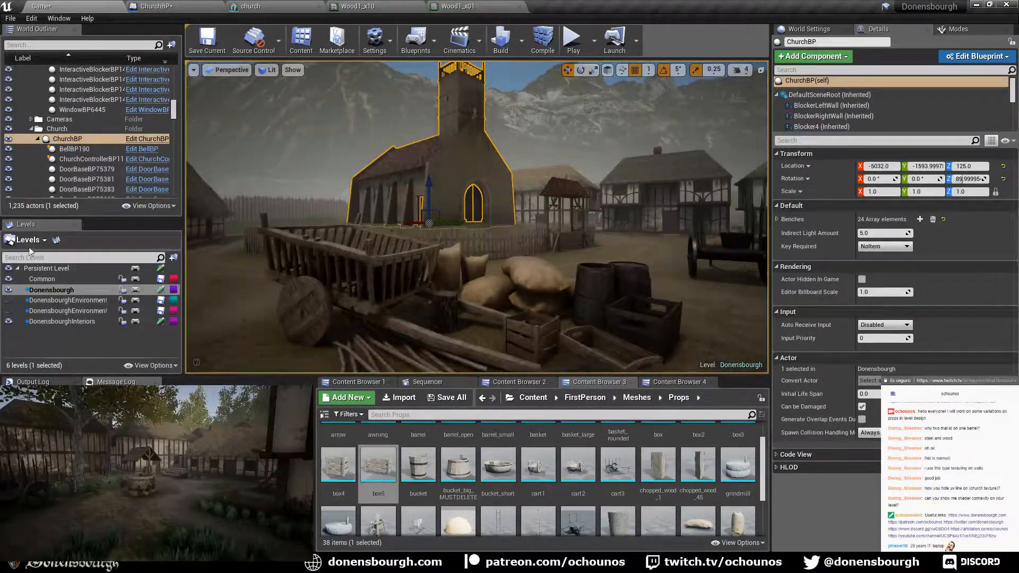
{"action": "left_click", "coordinate": [193, 70]}
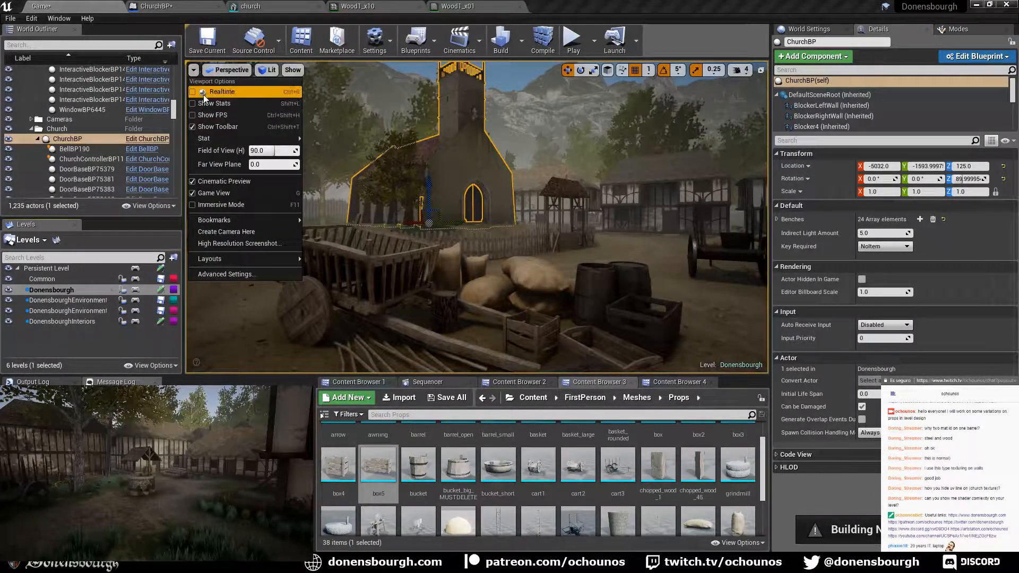
{"action": "left_click", "coordinate": [193, 70]}
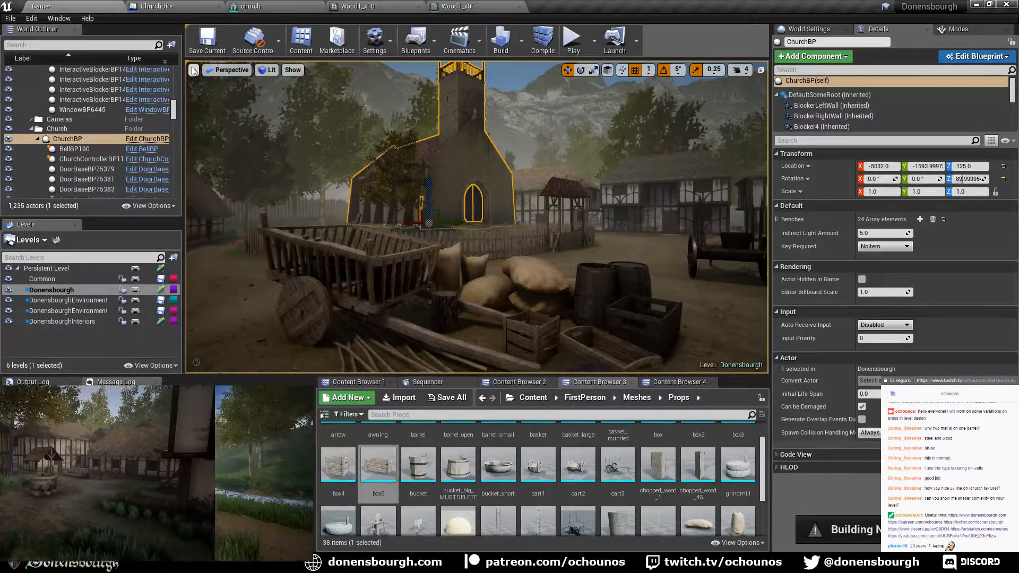
- Deselect ChurchBP and view the church together with the surrounding village houses and well
{"action": "right_click_drag", "start_coordinate": [391, 236], "coordinate": [443, 271]}
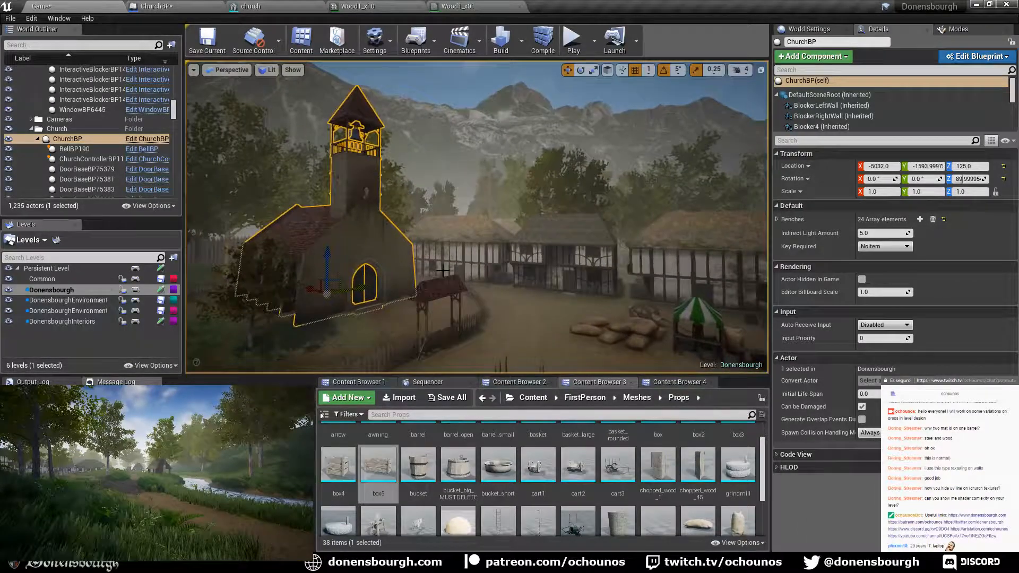
{"action": "key", "text": "Escape"}
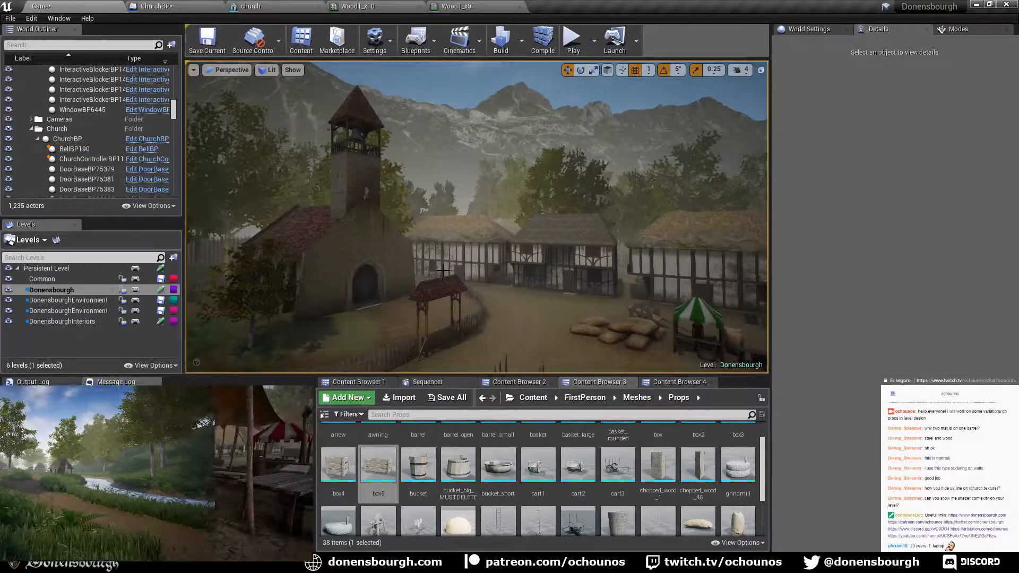
{"action": "right_click_drag", "start_coordinate": [514, 264], "coordinate": [513, 263]}
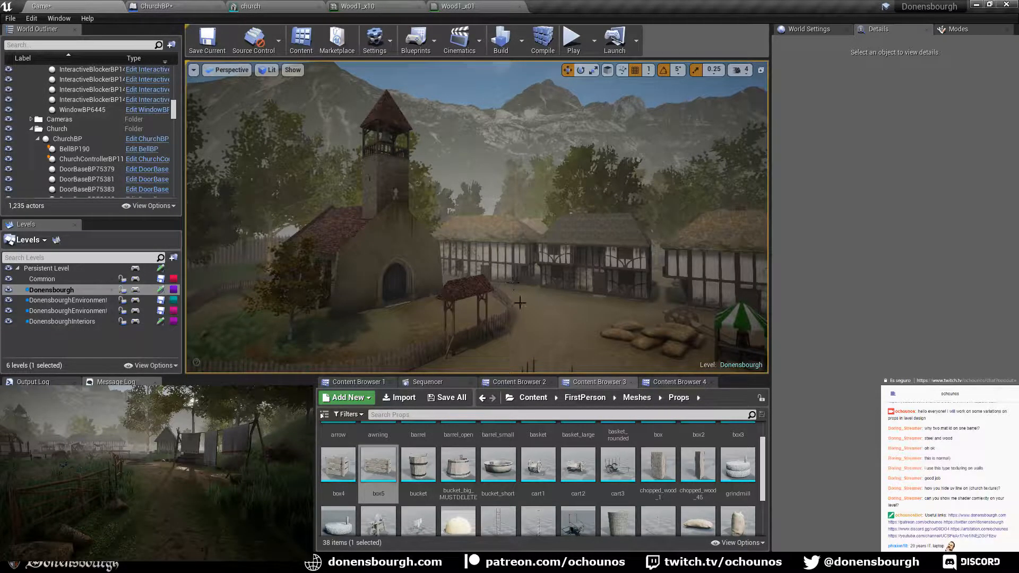
- Tour the village from the church to the market square, examining the stalls, tables, barrels and planks on the ground
{"action": "mouse_move", "coordinate": [543, 303]}
{"action": "right_mouse_down"}
{"action": "mouse_move", "coordinate": [532, 323]}
{"action": "mouse_move", "coordinate": [496, 317]}
{"action": "mouse_move", "coordinate": [543, 303]}
{"action": "right_mouse_up"}
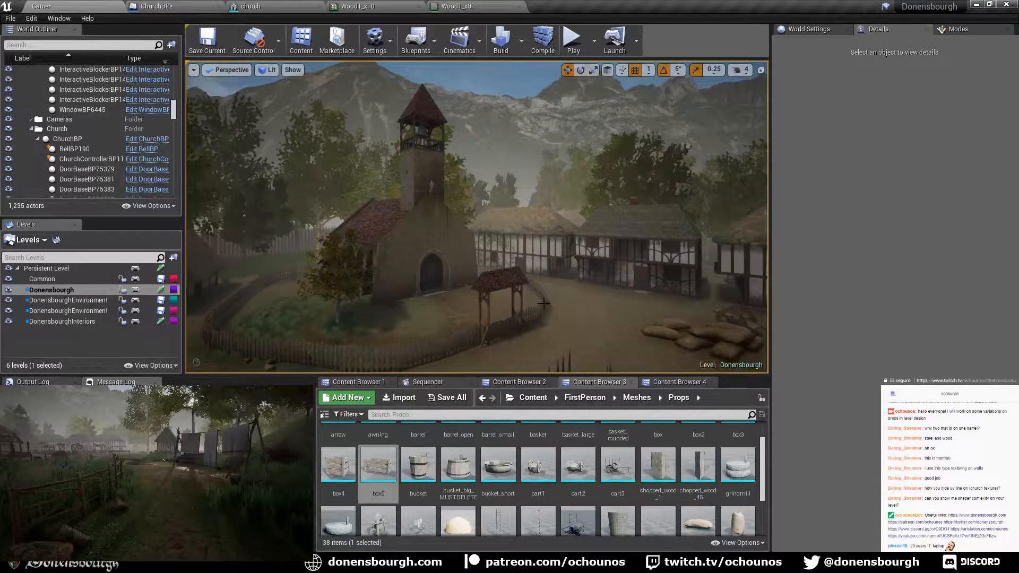
{"action": "right_click_drag", "start_coordinate": [468, 262], "coordinate": [371, 252]}
{"action": "key", "text": "s"}
{"action": "key", "text": "w"}
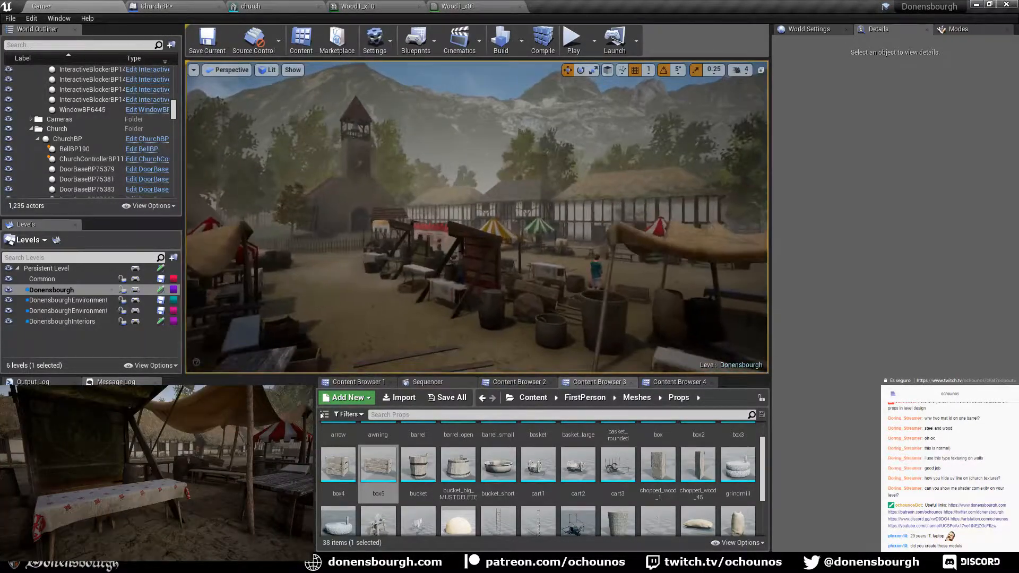
{"action": "right_click_drag", "start_coordinate": [334, 198], "coordinate": [351, 198]}
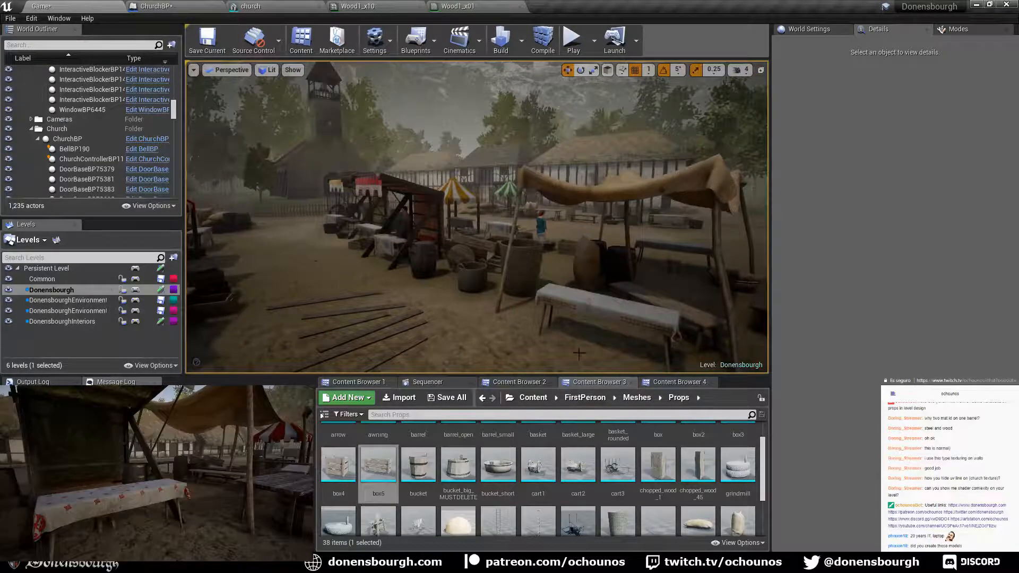
{"action": "right_click_drag", "start_coordinate": [508, 257], "coordinate": [471, 236]}
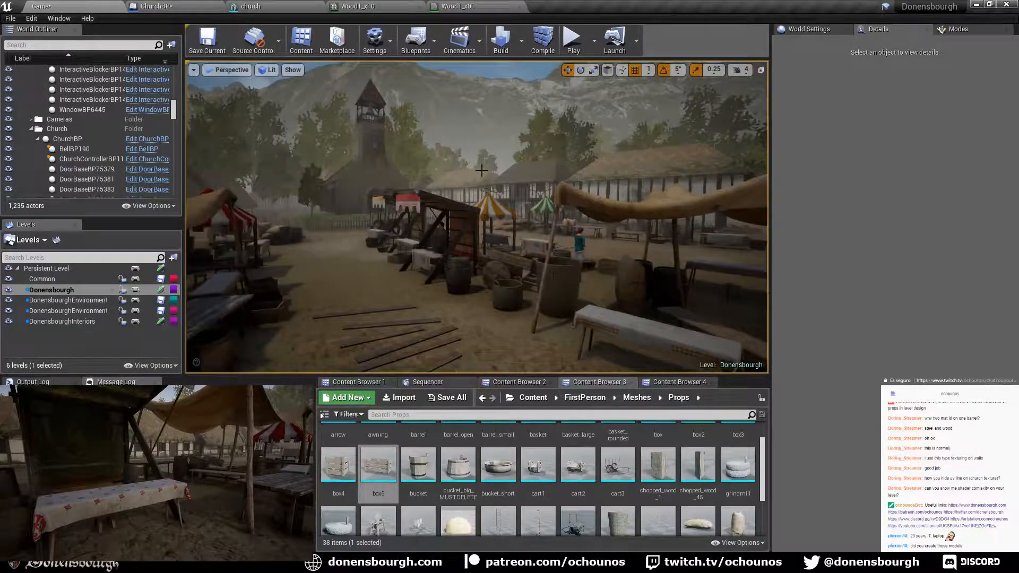
{"action": "key", "text": "w"}
{"action": "right_click_drag", "start_coordinate": [414, 166], "coordinate": [618, 209]}
{"action": "key", "text": "w"}
{"action": "right_click_drag", "start_coordinate": [457, 230], "coordinate": [340, 209]}
{"action": "right_click_drag", "start_coordinate": [456, 230], "coordinate": [411, 236]}
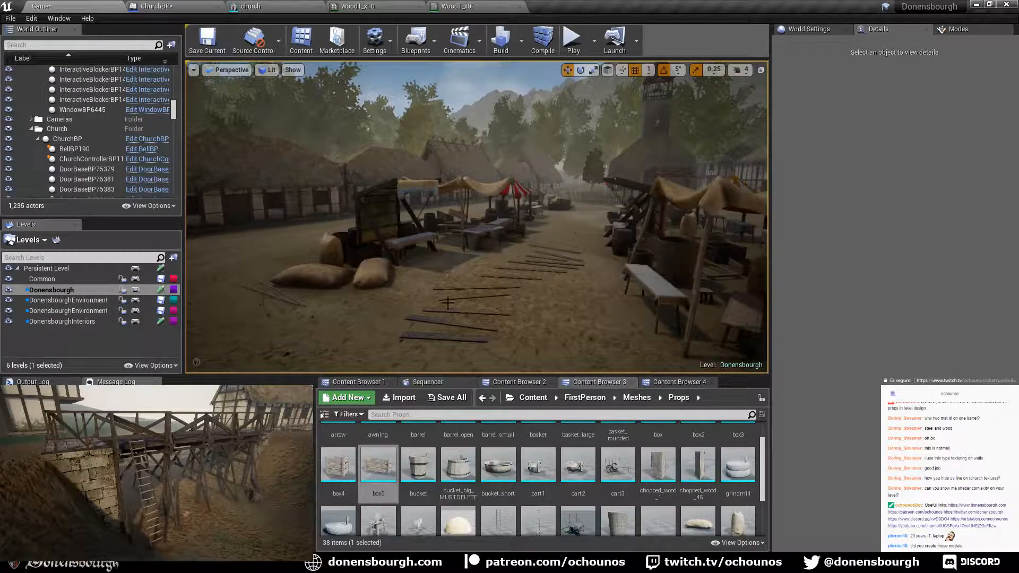
- View the market stalls from several sides and from above, together with the surrounding timber-framed houses
{"action": "right_click_drag", "start_coordinate": [449, 303], "coordinate": [484, 278]}
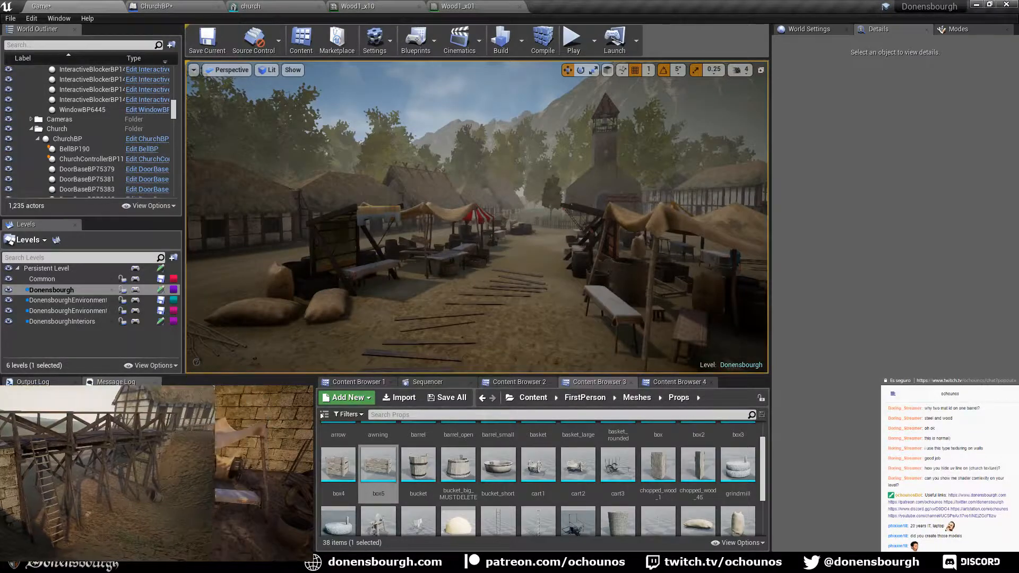
{"action": "right_click_drag", "start_coordinate": [499, 315], "coordinate": [467, 329]}
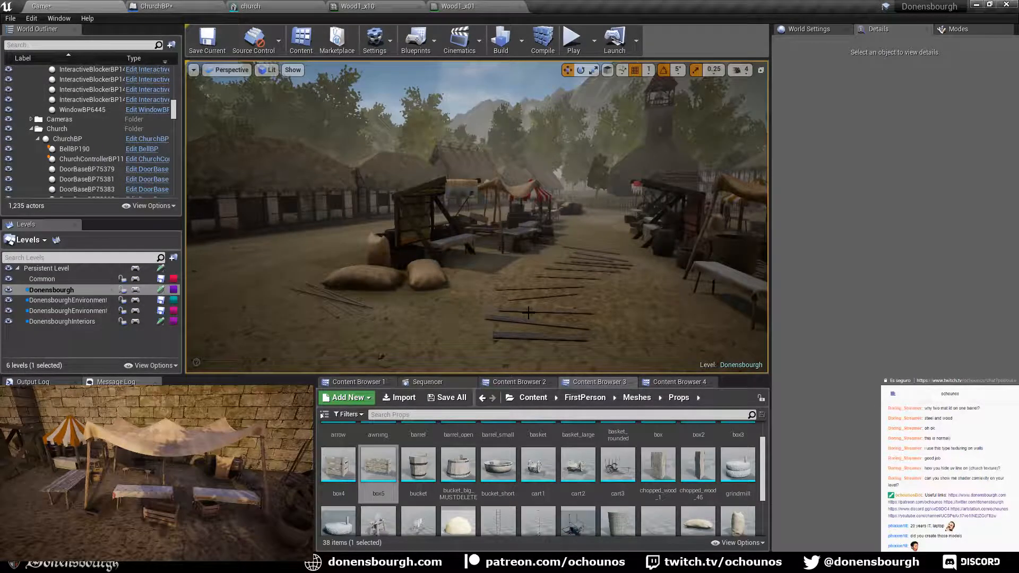
{"action": "right_click_drag", "start_coordinate": [414, 316], "coordinate": [565, 305]}
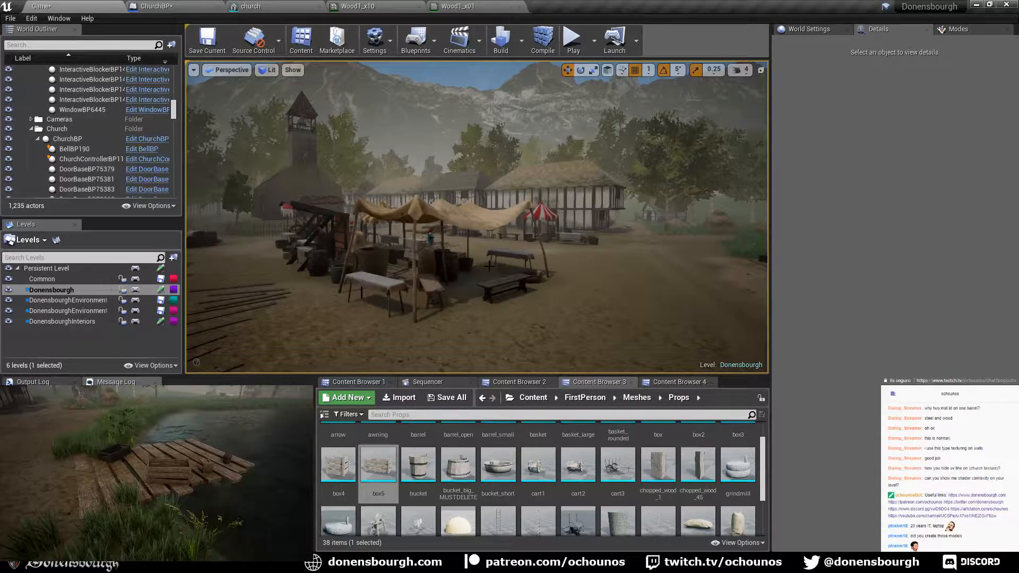
{"action": "right_click_drag", "start_coordinate": [498, 274], "coordinate": [462, 292]}
{"action": "key", "text": "d"}
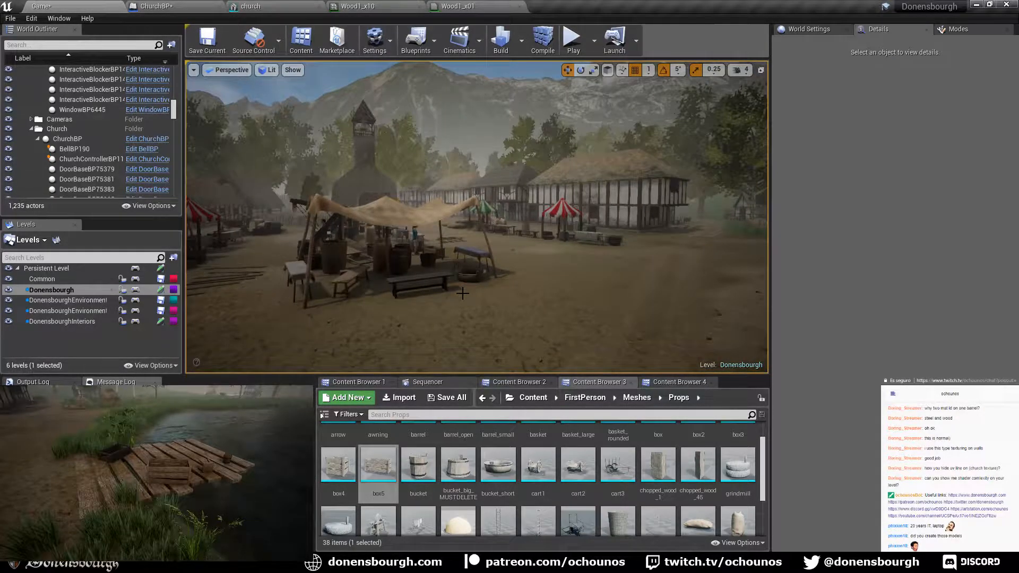
{"action": "right_click_drag", "start_coordinate": [450, 308], "coordinate": [371, 310]}
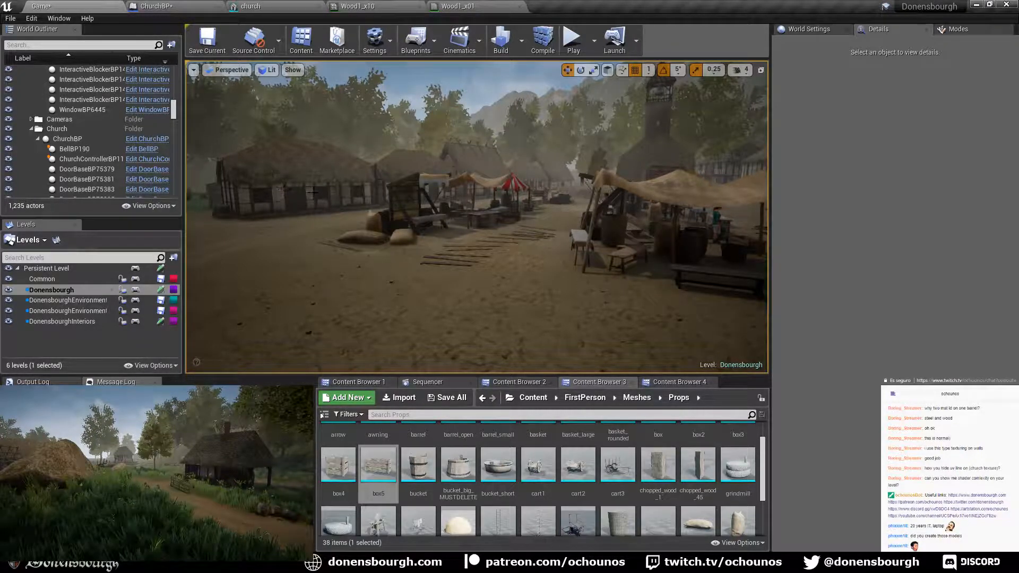
{"action": "right_click_drag", "start_coordinate": [341, 279], "coordinate": [509, 279]}
{"action": "right_click_drag", "start_coordinate": [341, 279], "coordinate": [342, 270]}
{"action": "key", "text": "e"}
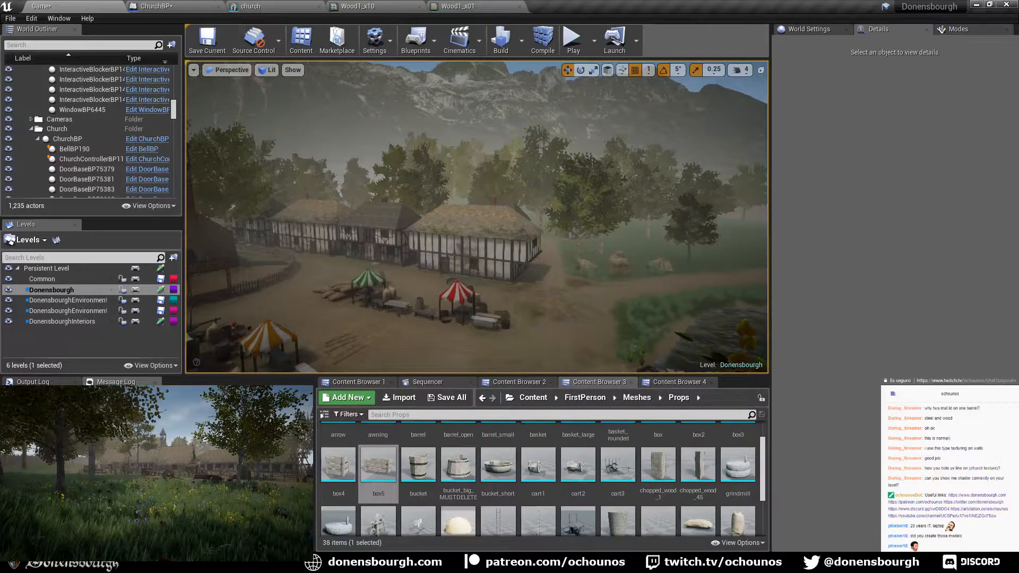
- Select House11 beyond the striped market stalls and view the fenced churchyard with the well
{"action": "left_click", "coordinate": [380, 231]}
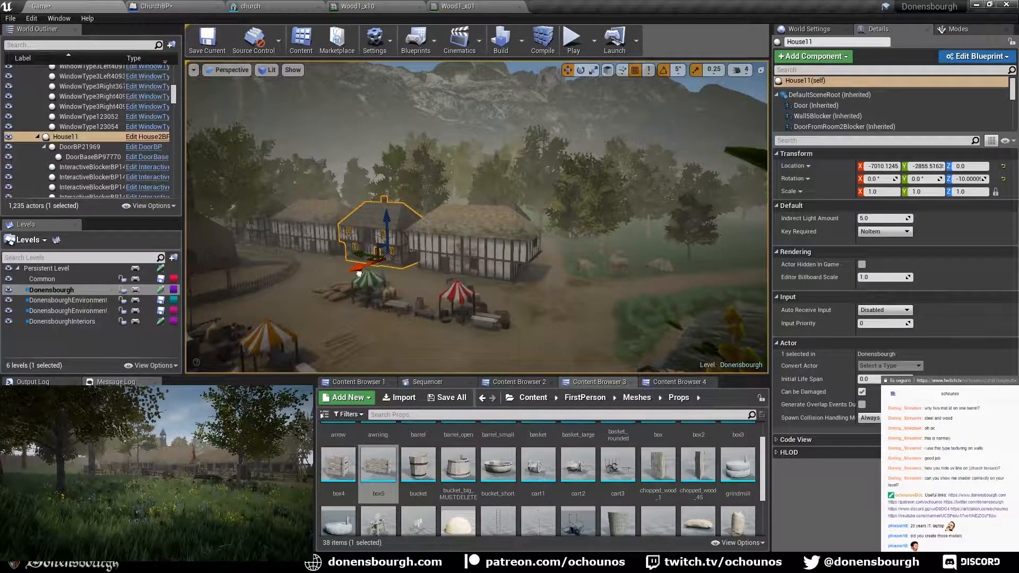
{"action": "right_click_drag", "start_coordinate": [361, 277], "coordinate": [429, 233]}
{"action": "key", "text": "w"}
{"action": "key", "text": "s"}
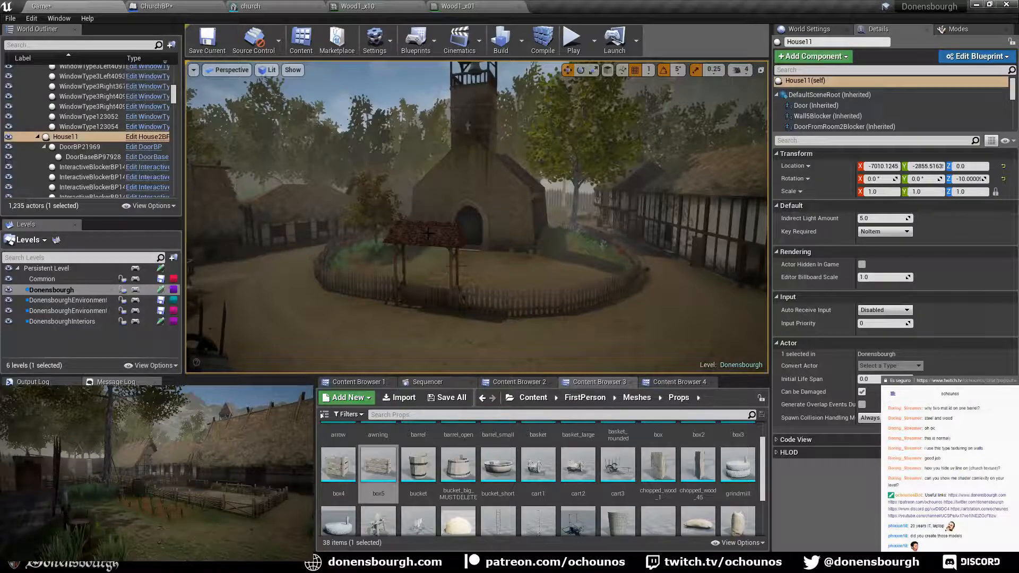
- Enter the church, examine its pews, altar, windows and painted wall band, and return to an overview of the market square
{"action": "key", "text": "w"}
{"action": "right_click_drag", "start_coordinate": [456, 266], "coordinate": [403, 265]}
{"action": "key", "text": "s"}
{"action": "key", "text": "w"}
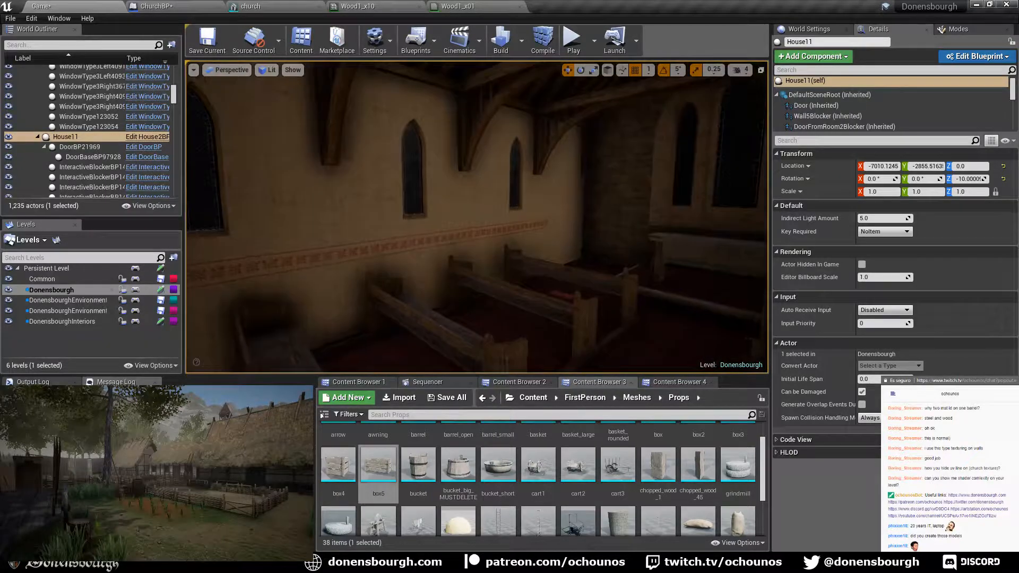
{"action": "right_click_drag", "start_coordinate": [477, 217], "coordinate": [442, 169]}
{"action": "right_click_drag", "start_coordinate": [476, 216], "coordinate": [626, 340]}
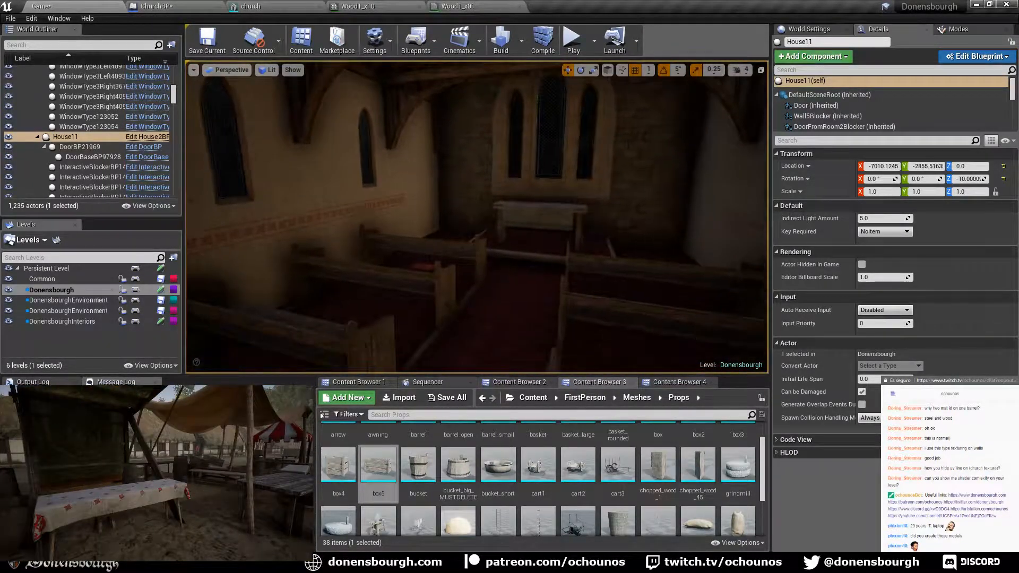
{"action": "right_click_drag", "start_coordinate": [477, 216], "coordinate": [351, 242]}
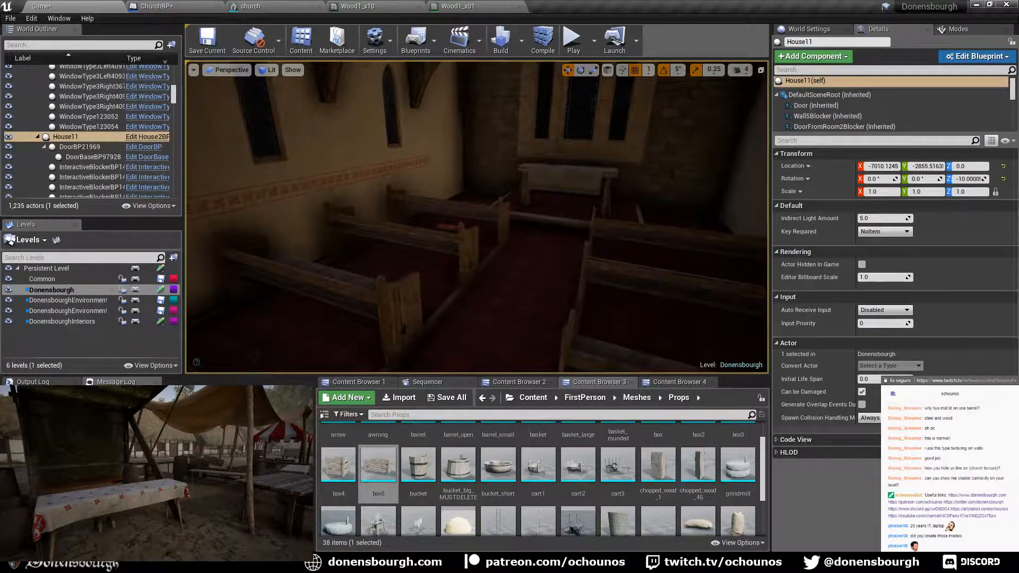
{"action": "right_click_drag", "start_coordinate": [422, 278], "coordinate": [456, 268]}
{"action": "key", "text": "s"}
{"action": "key", "text": "s"}
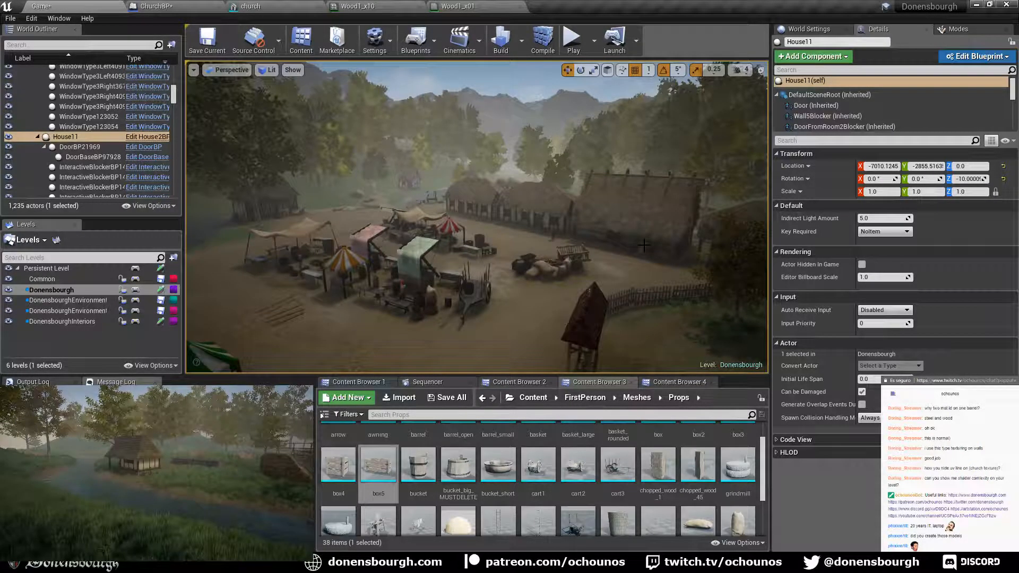
- Examine the market stalls and the loaded cart at ground level, as well as the dirt path and flower meadow outside the village
{"action": "right_click_drag", "start_coordinate": [477, 217], "coordinate": [485, 303]}
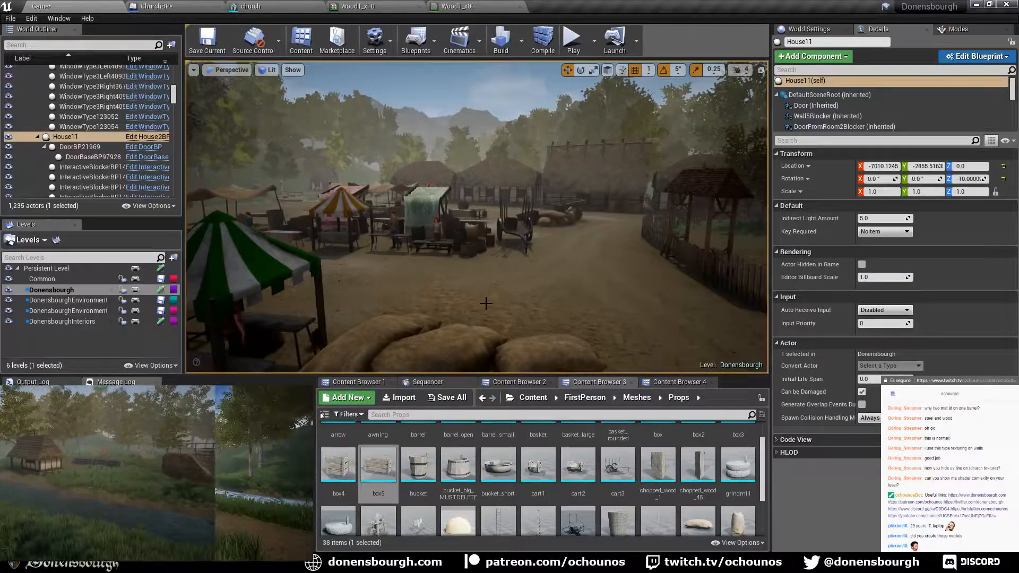
{"action": "scroll", "coordinate": [486, 303], "scroll_direction": "up", "scroll_amount": 3}
{"action": "scroll", "coordinate": [493, 300], "scroll_direction": "up", "scroll_amount": 3}
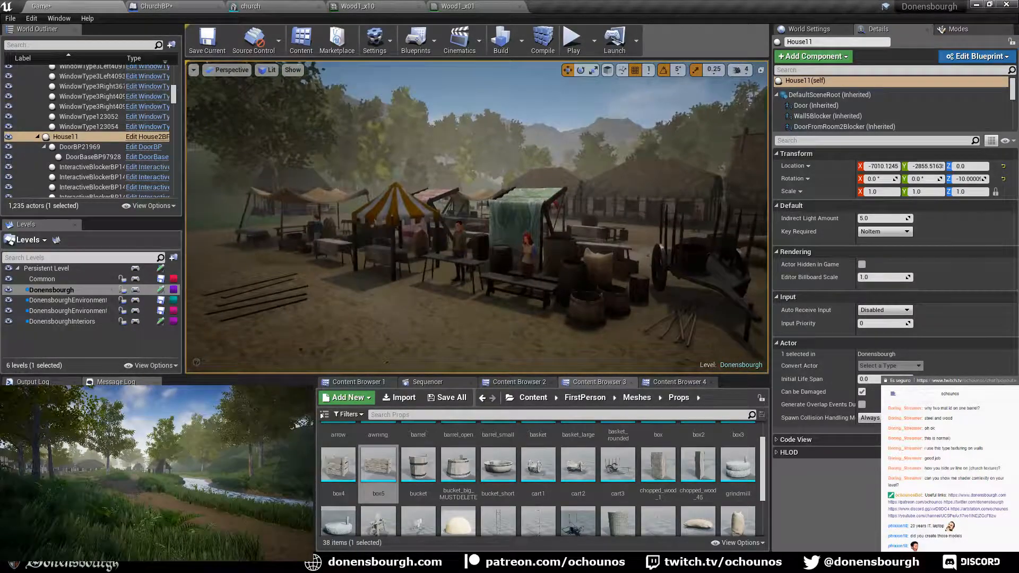
{"action": "right_click_drag", "start_coordinate": [494, 300], "coordinate": [205, 297]}
{"action": "key", "text": "w"}
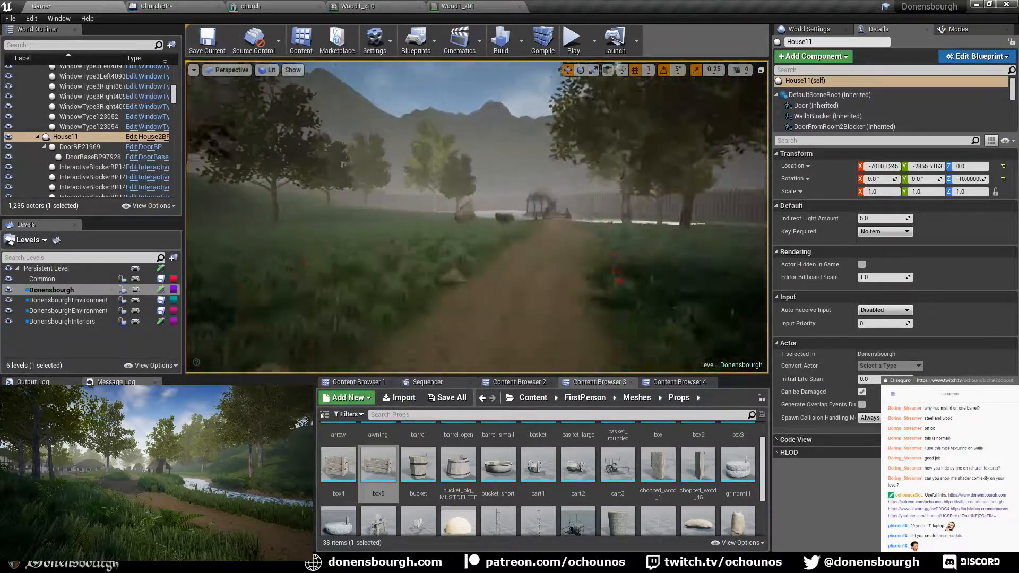
{"action": "right_click_drag", "start_coordinate": [507, 325], "coordinate": [526, 324]}
{"action": "key", "text": "w"}
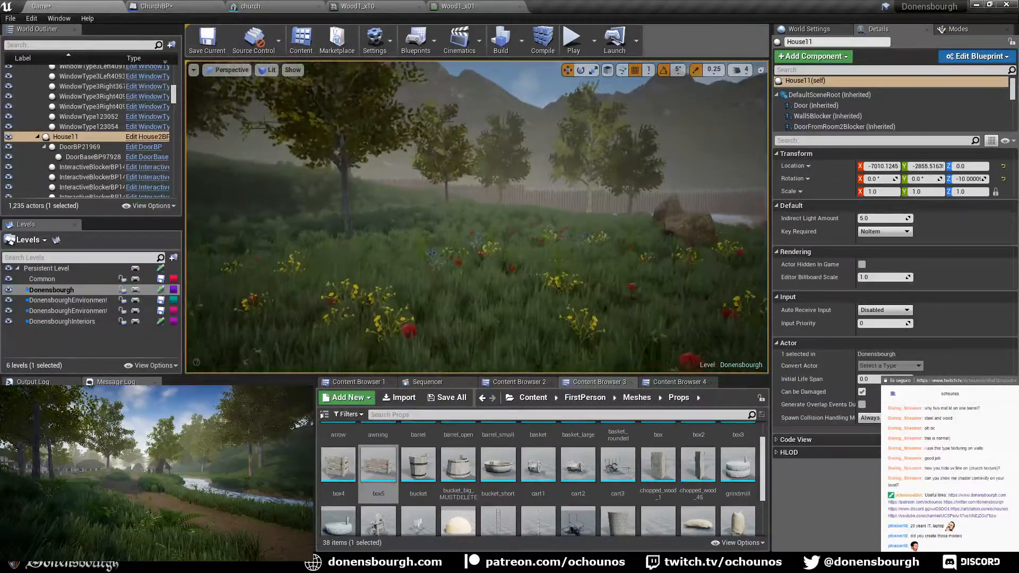
{"action": "middle_click_drag", "start_coordinate": [461, 287], "coordinate": [451, 298]}
{"action": "right_click_drag", "start_coordinate": [527, 261], "coordinate": [621, 276]}
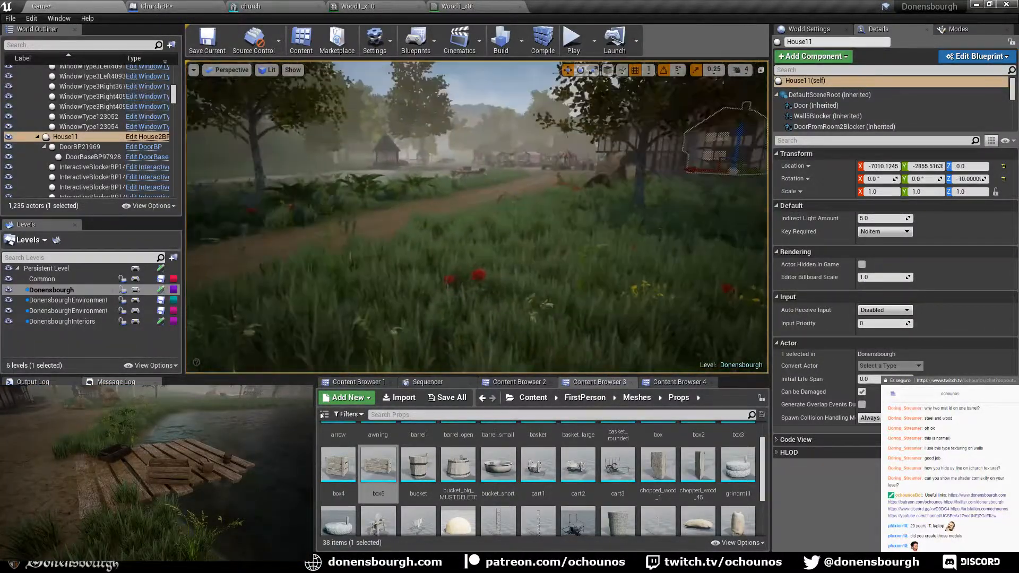
{"action": "right_click_drag", "start_coordinate": [621, 276], "coordinate": [645, 278]}
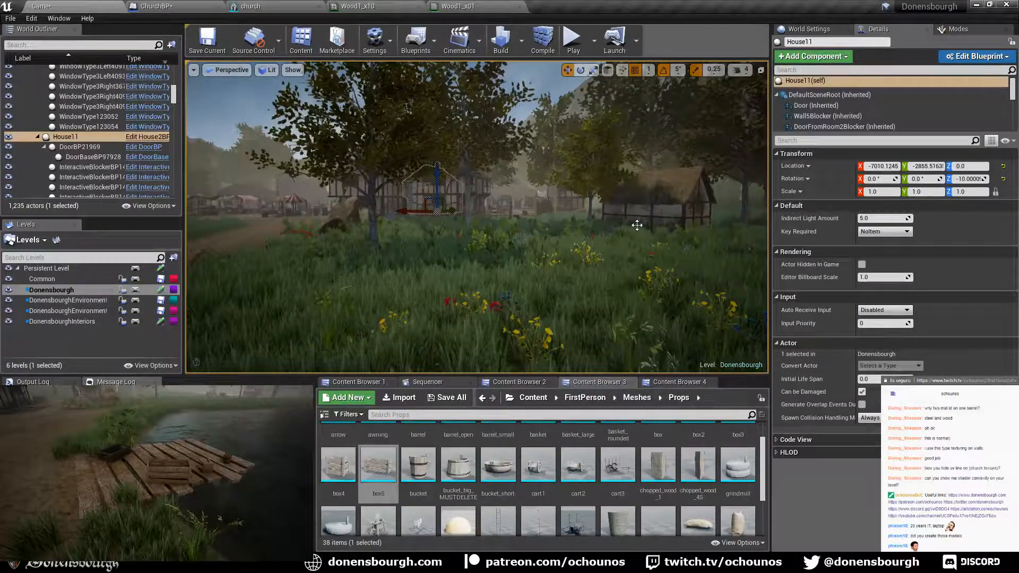
- Look over the laundry rack, the outhouse, the market carts and the pile of crates, sacks and barrels near the church
{"action": "key", "text": "w"}
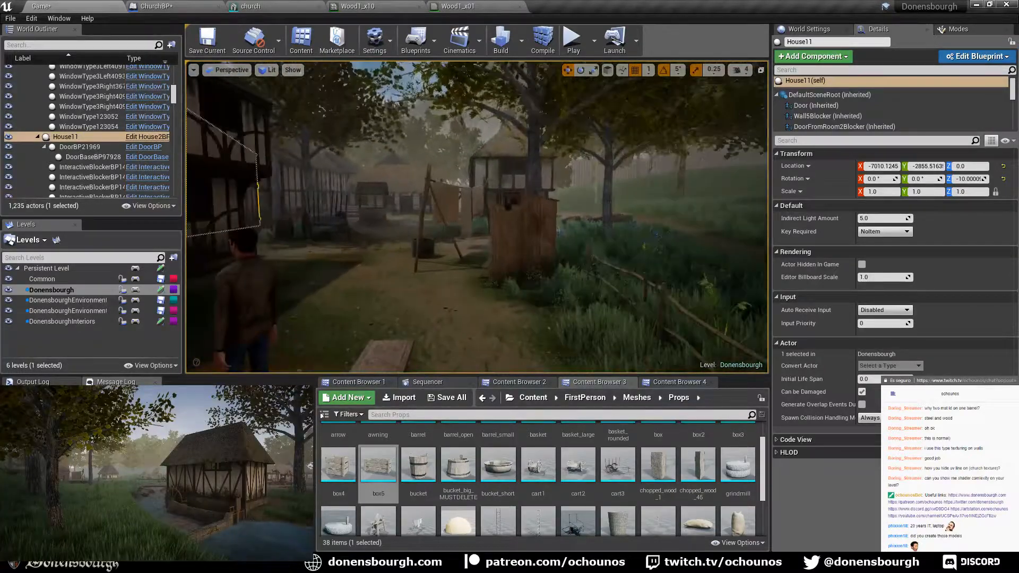
{"action": "key", "text": "w"}
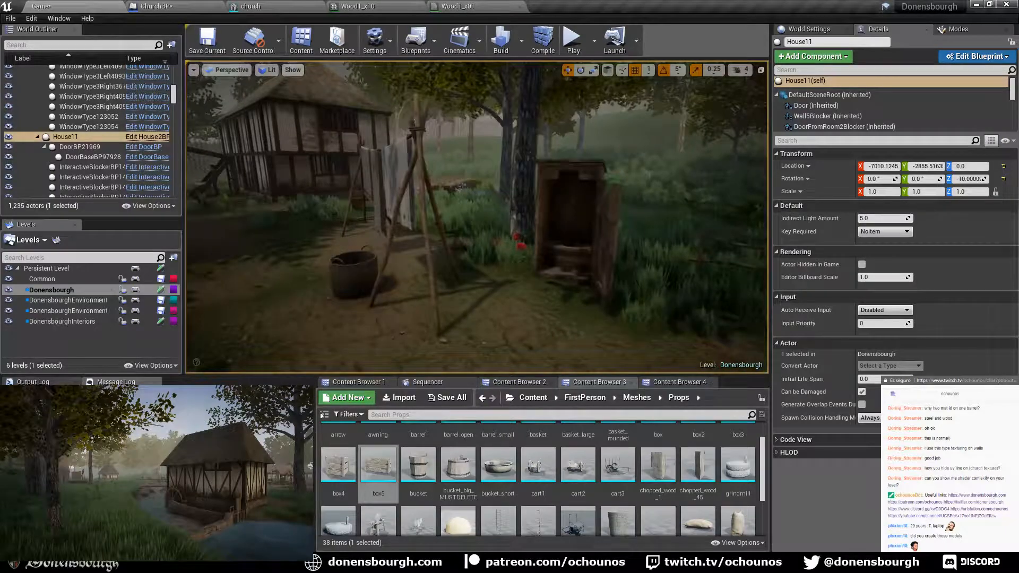
{"action": "right_click_drag", "start_coordinate": [546, 331], "coordinate": [244, 344]}
{"action": "key", "text": "w"}
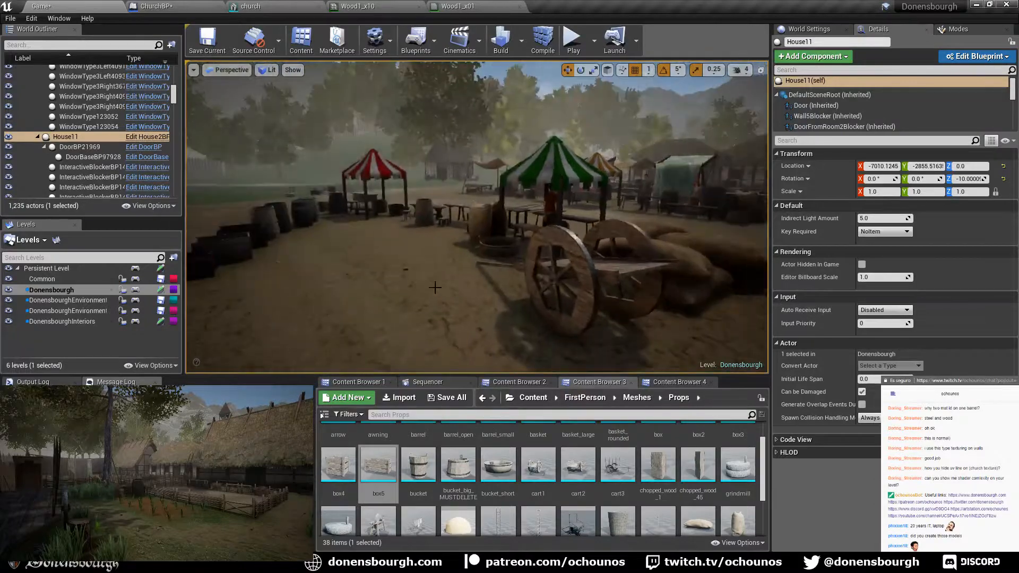
{"action": "right_click_drag", "start_coordinate": [435, 287], "coordinate": [408, 294]}
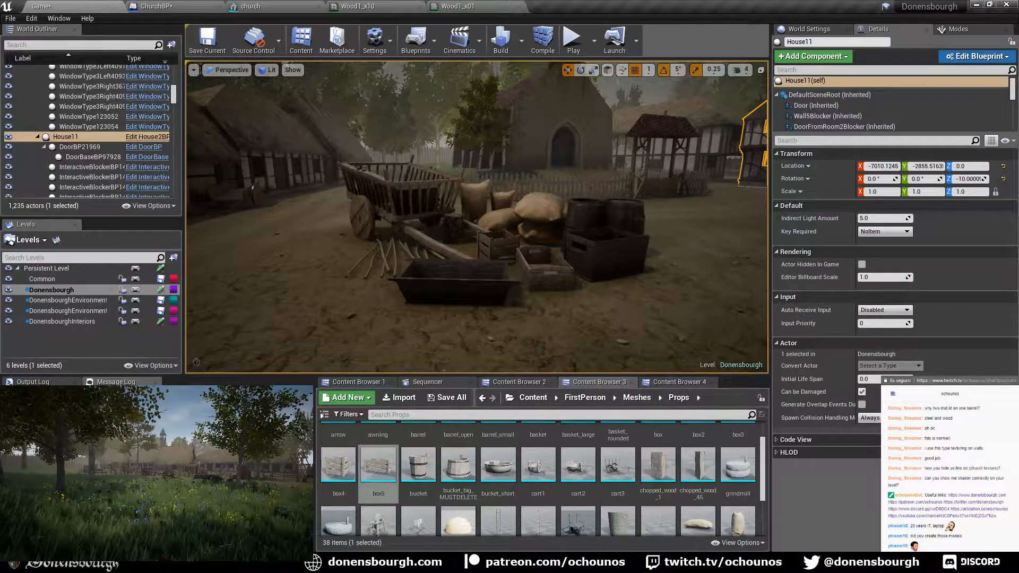
{"action": "right_click_drag", "start_coordinate": [357, 296], "coordinate": [393, 299]}
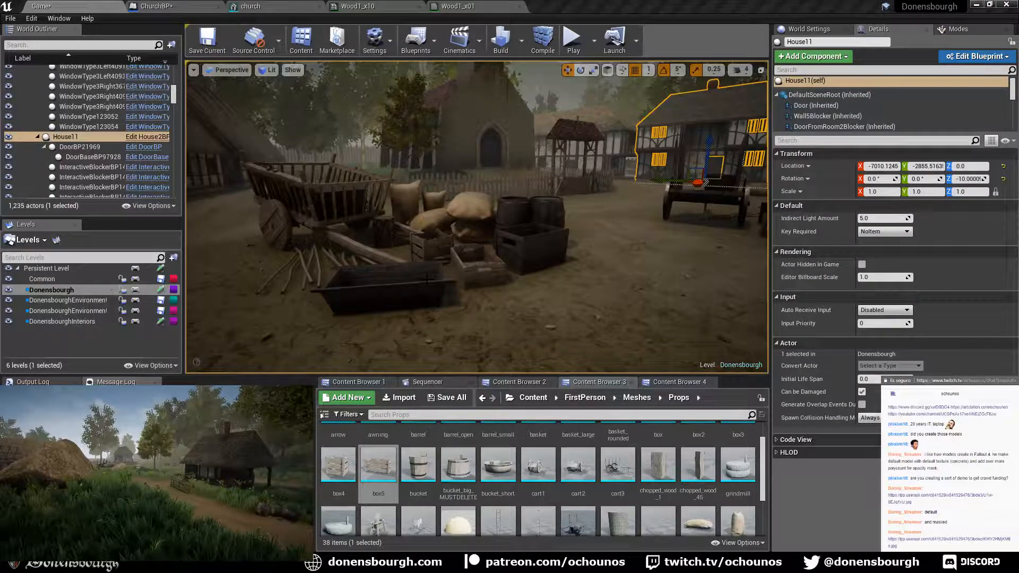
{"action": "right_click_drag", "start_coordinate": [477, 216], "coordinate": [317, 217]}
- Examine the large boulder beside the dirt road, with the spiked cart and thatched house around it
{"action": "right_click_drag", "start_coordinate": [451, 299], "coordinate": [530, 299]}
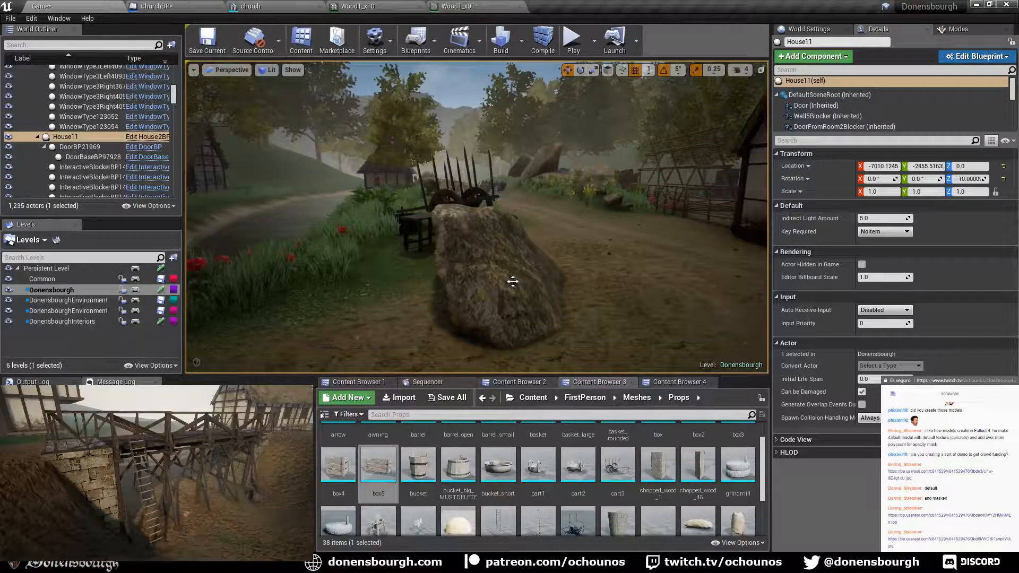
{"action": "right_click_drag", "start_coordinate": [456, 299], "coordinate": [528, 293]}
{"action": "scroll", "coordinate": [456, 300], "scroll_direction": "down", "scroll_amount": 3}
{"action": "right_click_drag", "start_coordinate": [456, 299], "coordinate": [482, 286]}
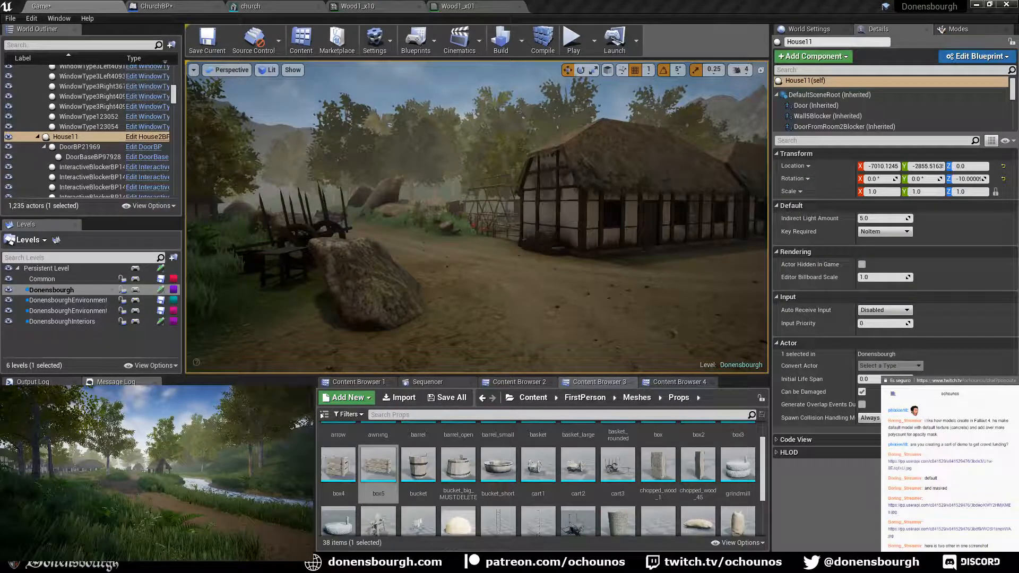
- Examine the circled rock texture in the browser screenshot, move its window away, and briefly select the roadside boulder's InstancedFoliageActor for comparison
{"action": "left_click_drag", "start_coordinate": [305, 231], "coordinate": [437, 106]}
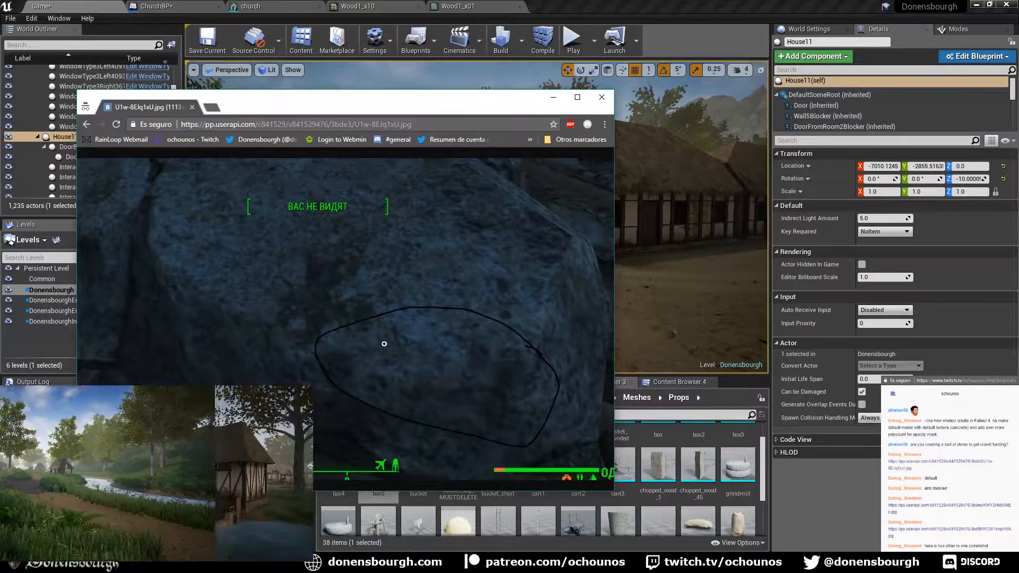
{"action": "left_click_drag", "start_coordinate": [151, 109], "coordinate": [0, 108]}
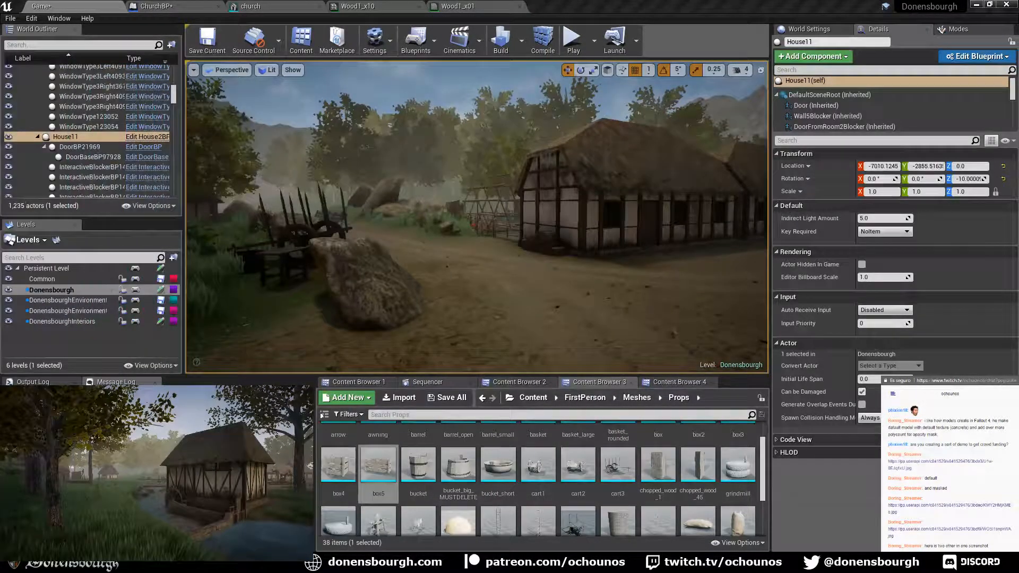
{"action": "left_click", "coordinate": [378, 301]}
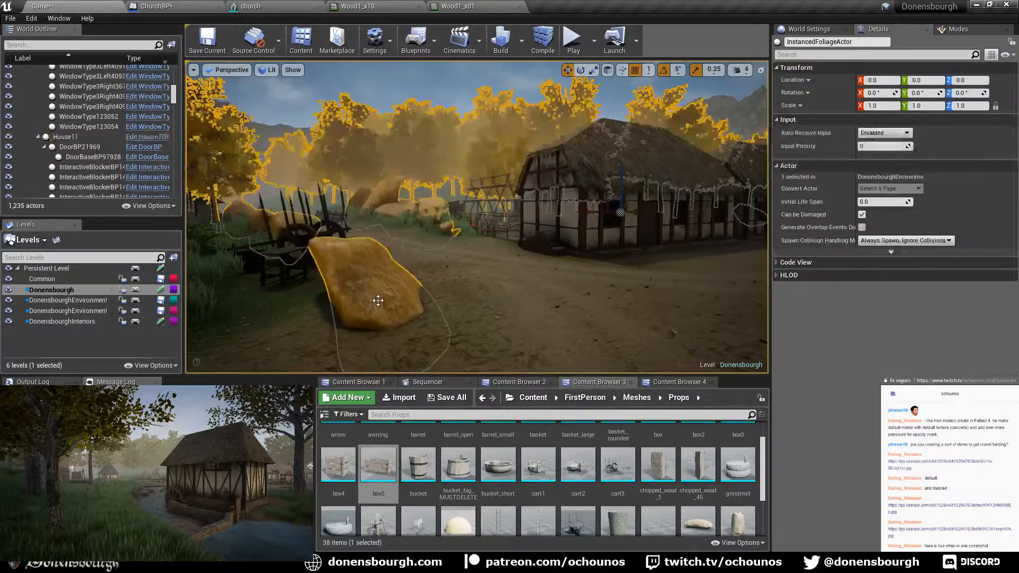
{"action": "right_click_drag", "start_coordinate": [438, 231], "coordinate": [398, 252]}
{"action": "key", "text": "Escape"}
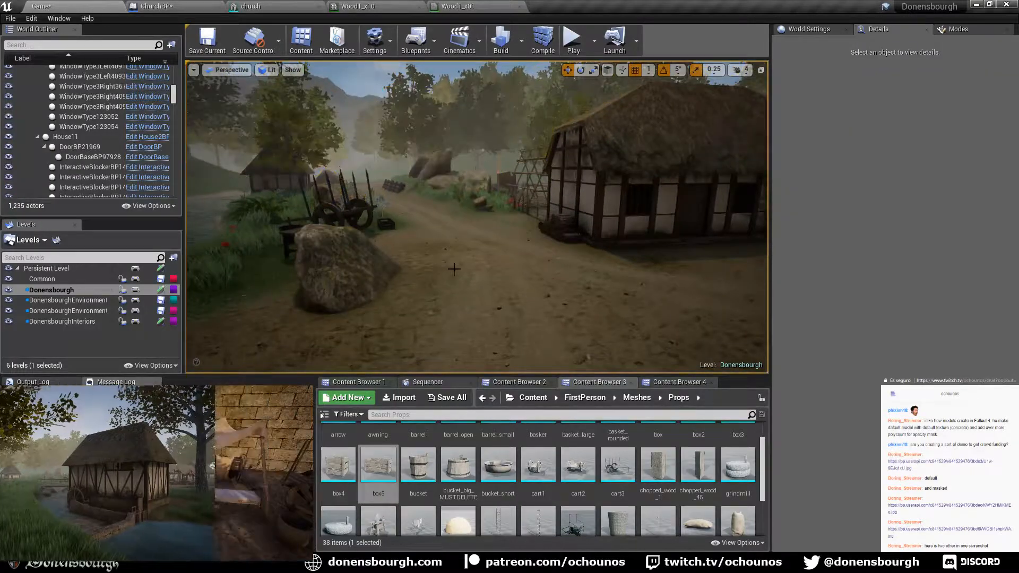
- Open the Rock_01 mesh through the Rock_01_FoliageType asset in the Environment meshes' RocksFoliage folder
{"action": "right_click_drag", "start_coordinate": [453, 270], "coordinate": [453, 307]}
{"action": "left_click", "coordinate": [634, 398]}
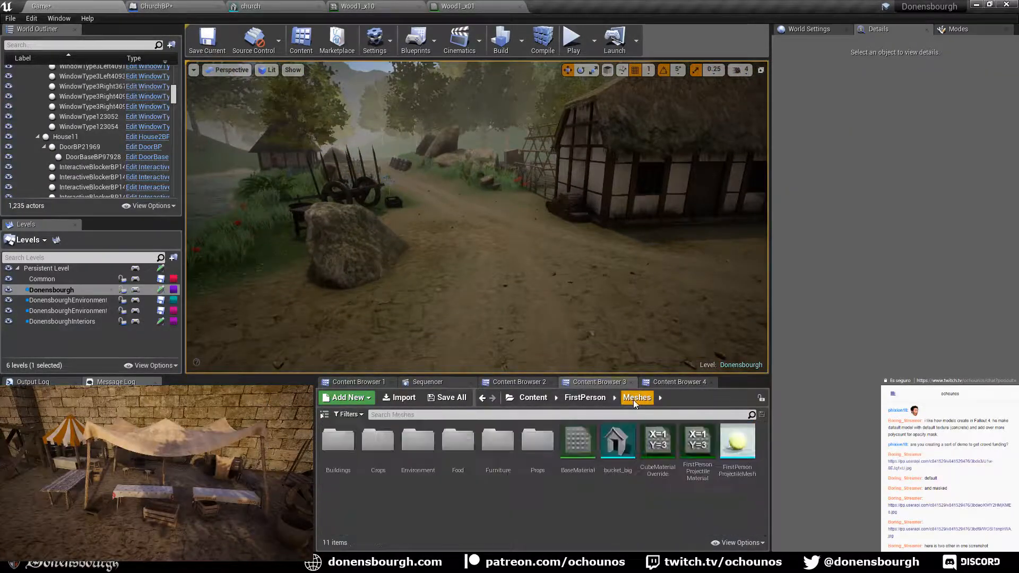
{"action": "double_click", "coordinate": [417, 441]}
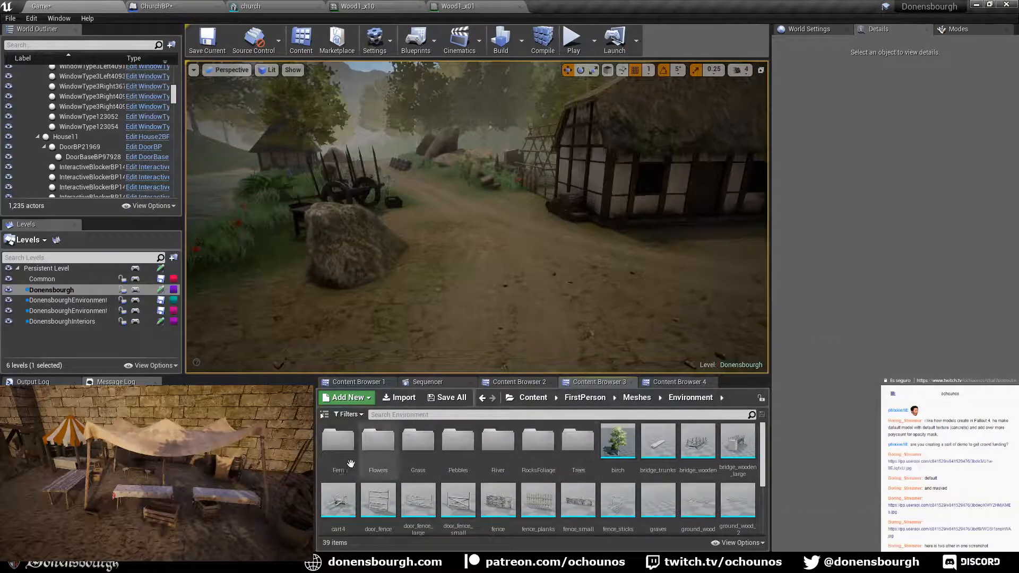
{"action": "double_click", "coordinate": [539, 440]}
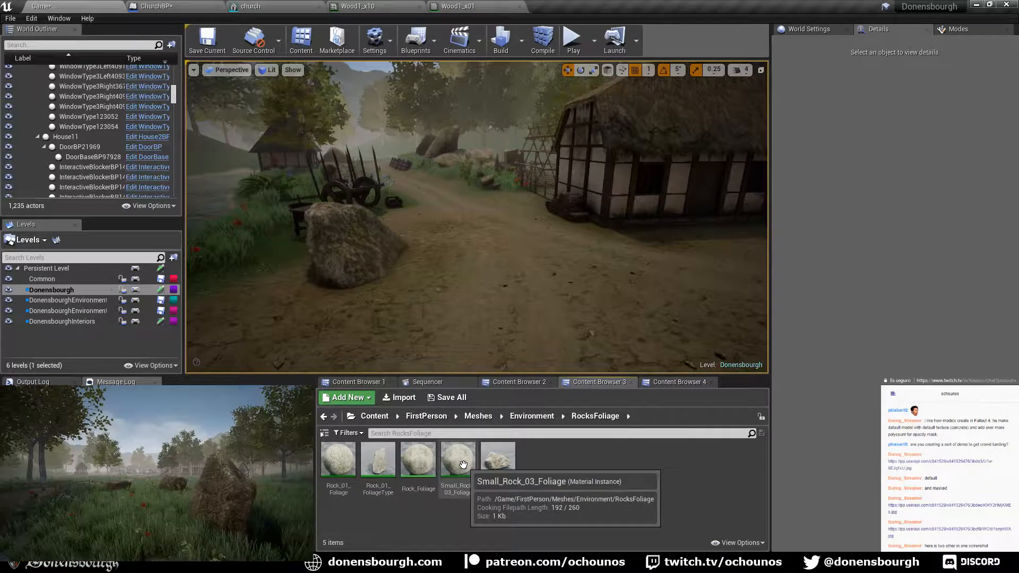
{"action": "double_click", "coordinate": [382, 464]}
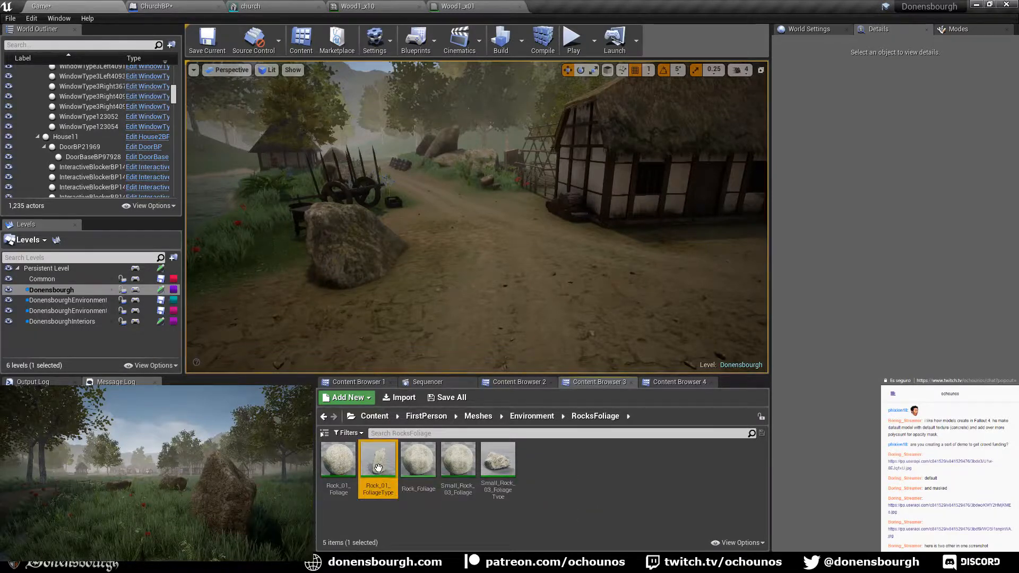
{"action": "double_click", "coordinate": [371, 124]}
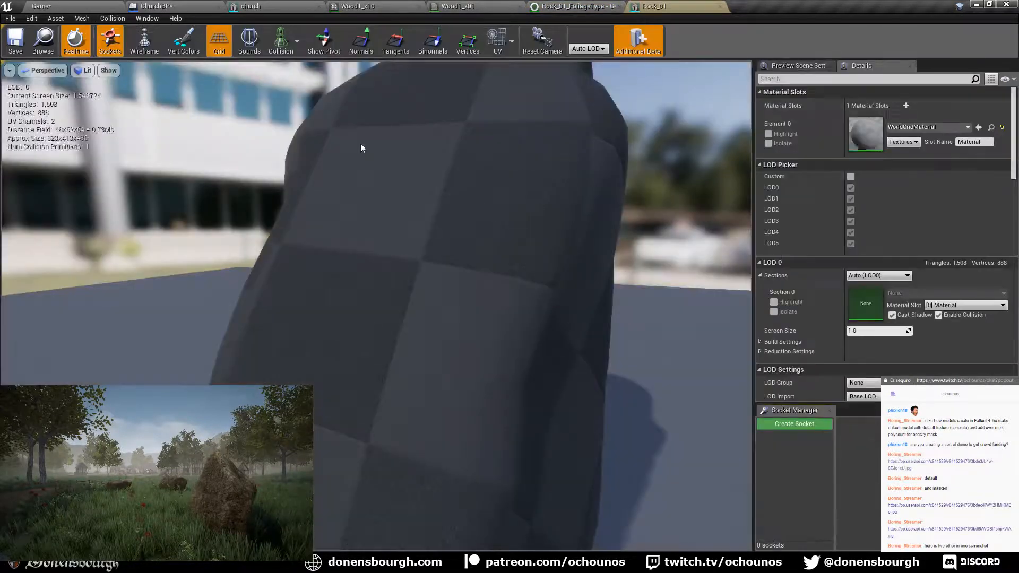
- Examine Rock_01 with real-time rendering off and its UV Channel 0 layout shown, then close the mesh and return to the level
{"action": "scroll", "coordinate": [388, 200], "scroll_direction": "down", "scroll_amount": 5}
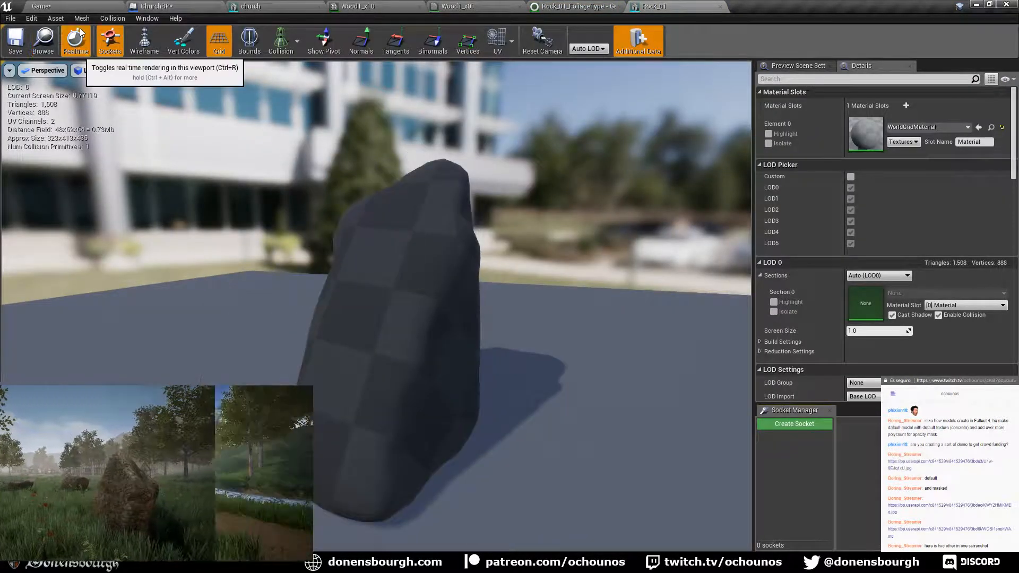
{"action": "left_click", "coordinate": [75, 41]}
{"action": "scroll", "coordinate": [364, 348], "scroll_direction": "down", "scroll_amount": 3}
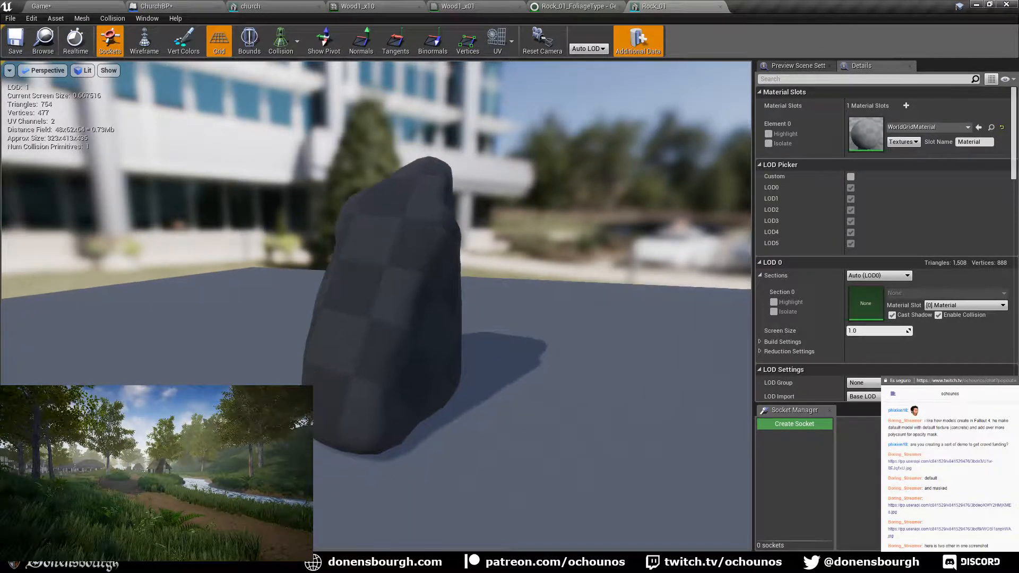
{"action": "left_click_drag", "start_coordinate": [417, 356], "coordinate": [449, 207]}
{"action": "left_click", "coordinate": [511, 41]}
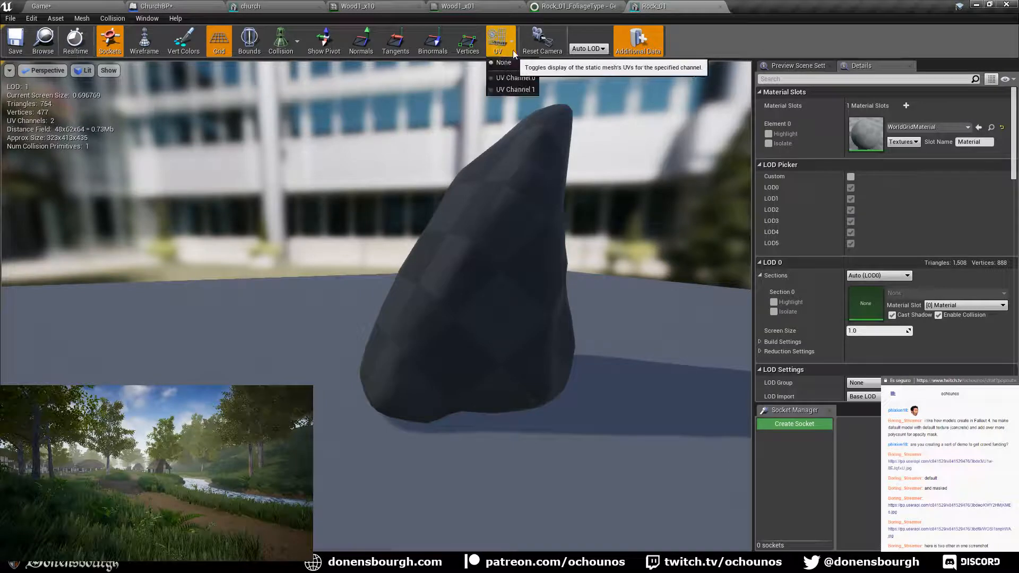
{"action": "left_click", "coordinate": [517, 78]}
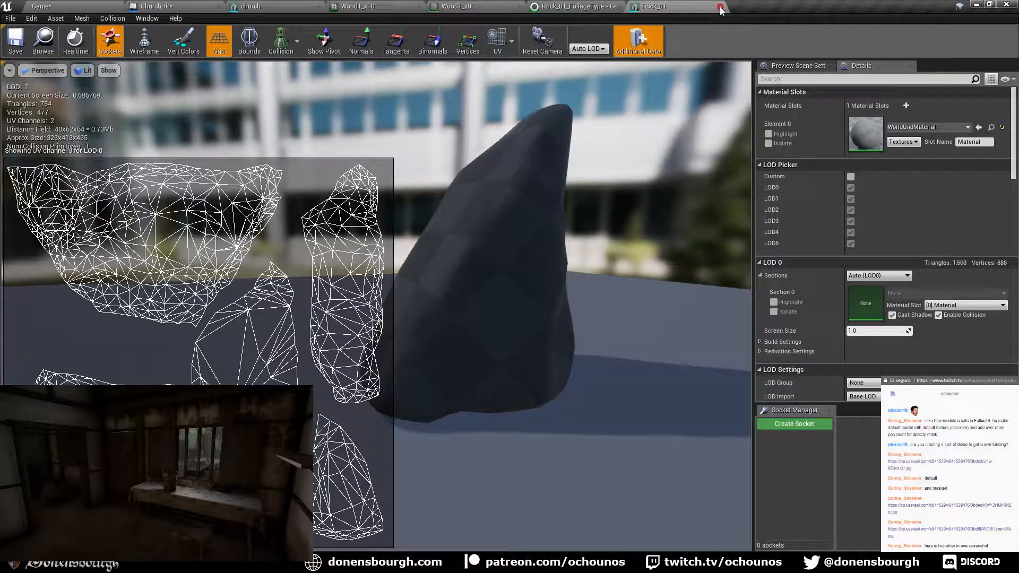
{"action": "key", "text": "ctrl+F4"}
{"action": "left_click", "coordinate": [72, 6]}
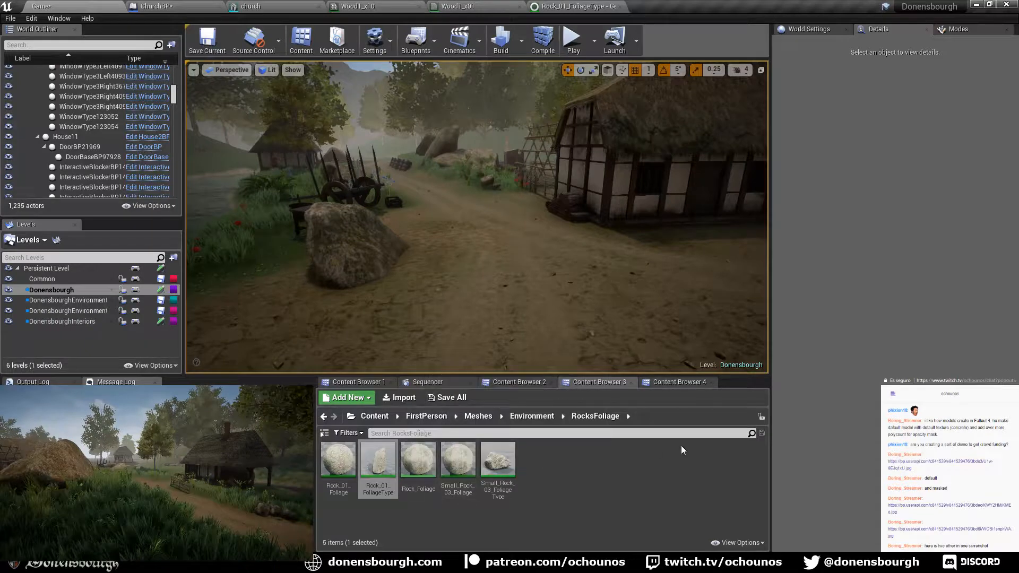
- Place the Rock_01 environment mesh on the dirt road beside the boulder and assign it the _Rock material
{"action": "left_click", "coordinate": [530, 416]}
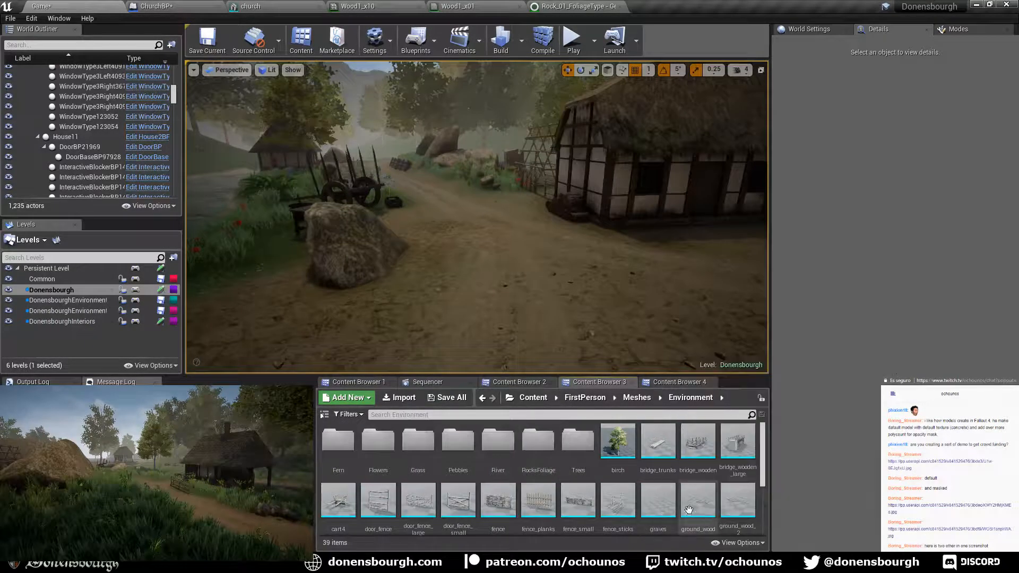
{"action": "scroll", "coordinate": [655, 500], "scroll_direction": "down", "scroll_amount": 3}
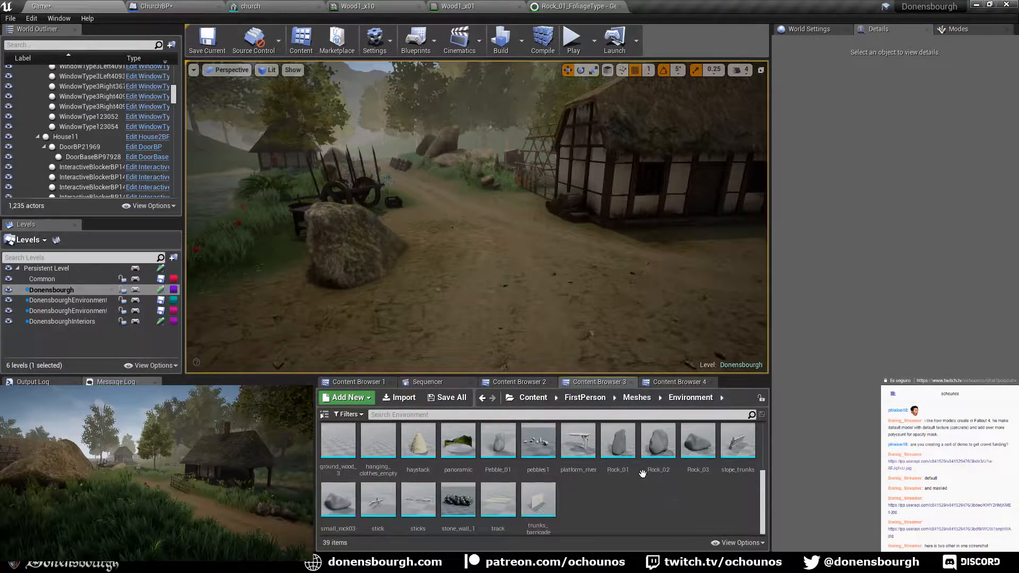
{"action": "left_click", "coordinate": [613, 447]}
{"action": "left_click_drag", "start_coordinate": [613, 447], "coordinate": [594, 289]}
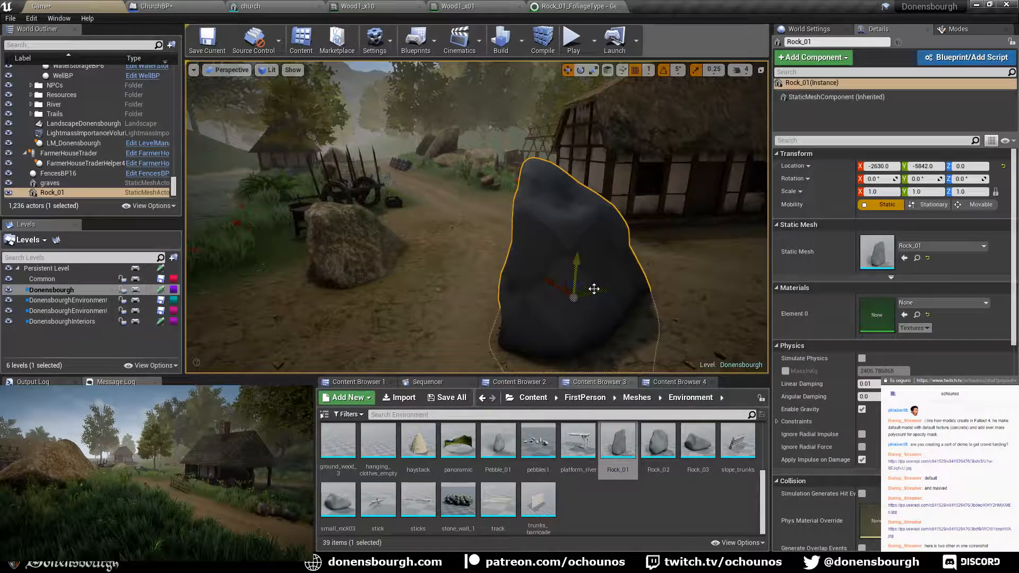
{"action": "left_click", "coordinate": [916, 302]}
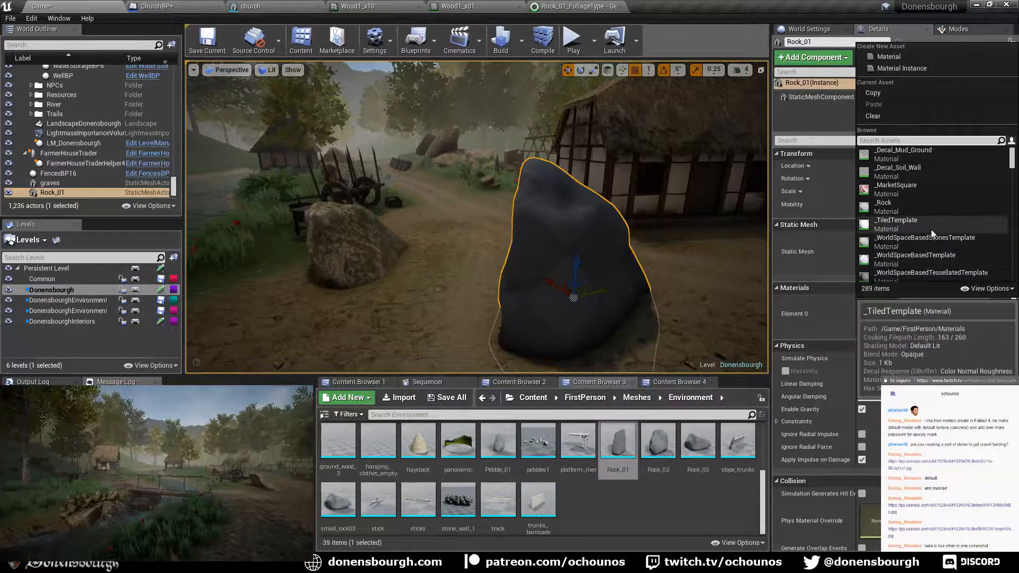
{"action": "type", "text": "ro"}
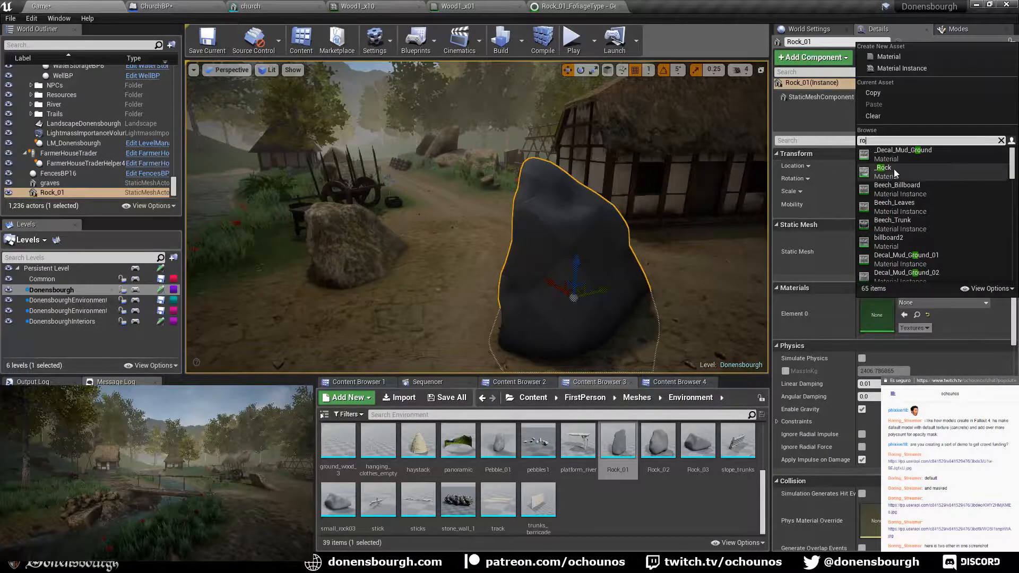
{"action": "left_click", "coordinate": [895, 170]}
{"action": "right_click_drag", "start_coordinate": [723, 310], "coordinate": [752, 328]}
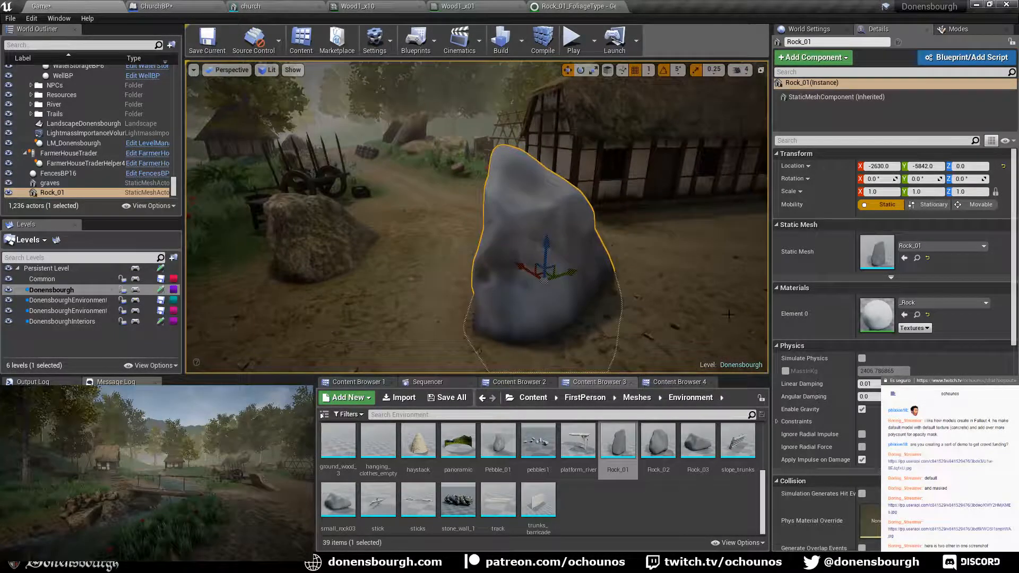
- Search the material choices for "rock" and "gras" without changing the material, then delete the placed Rock_01 mesh from the road
{"action": "left_click", "coordinate": [955, 302]}
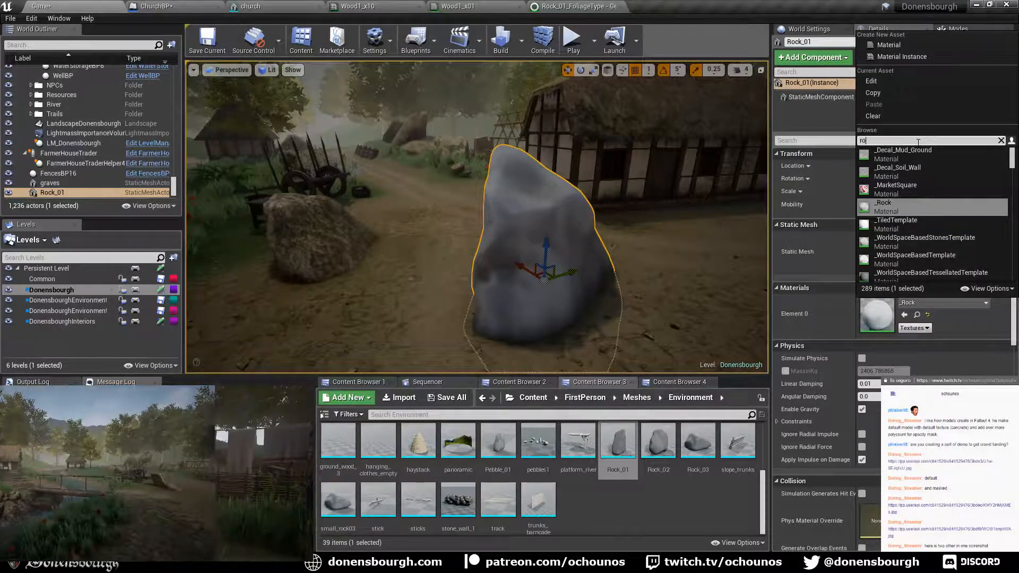
{"action": "type", "text": "rock"}
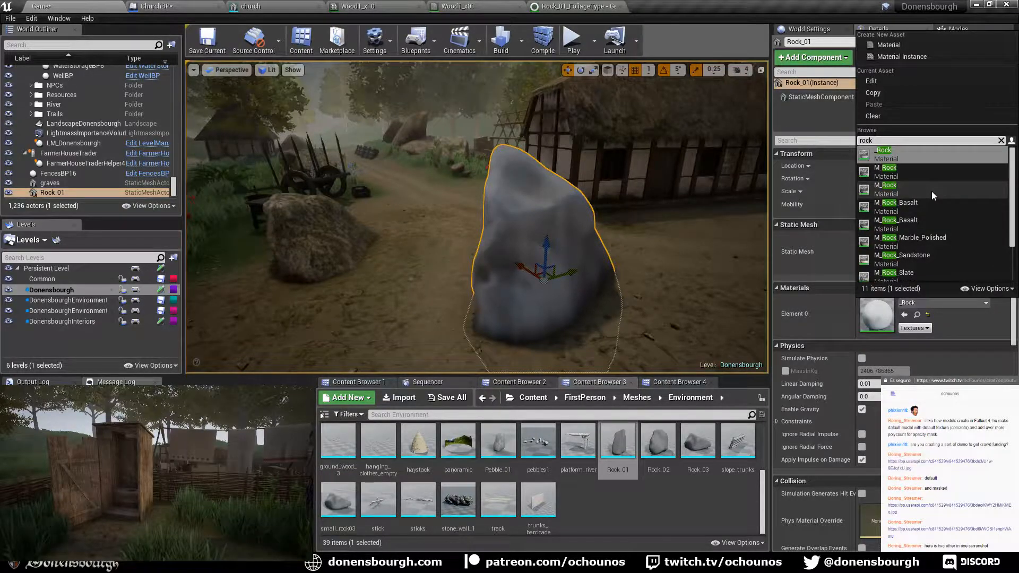
{"action": "scroll", "coordinate": [934, 207], "scroll_direction": "down", "scroll_amount": 3}
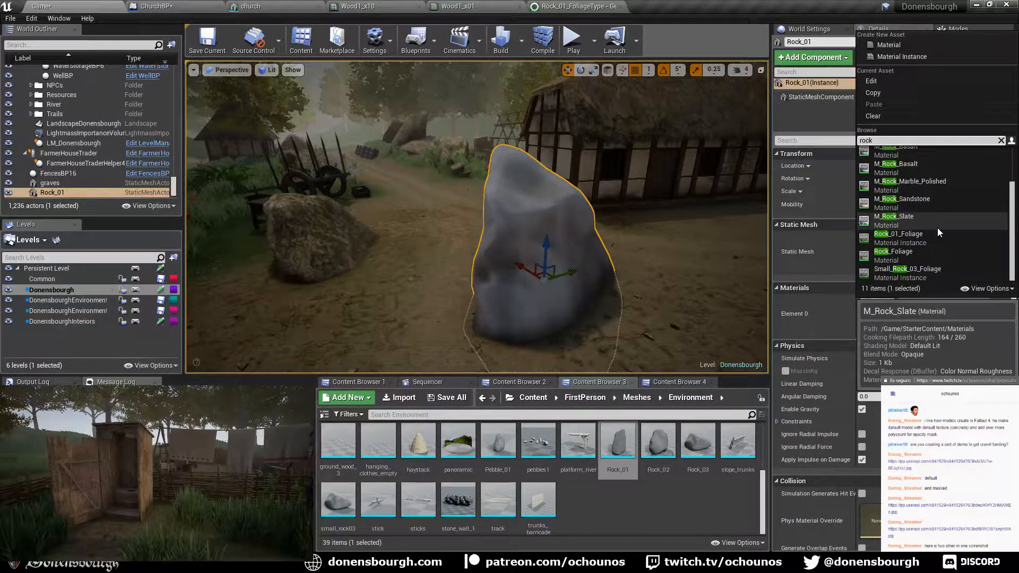
{"action": "scroll", "coordinate": [937, 229], "scroll_direction": "up", "scroll_amount": 2}
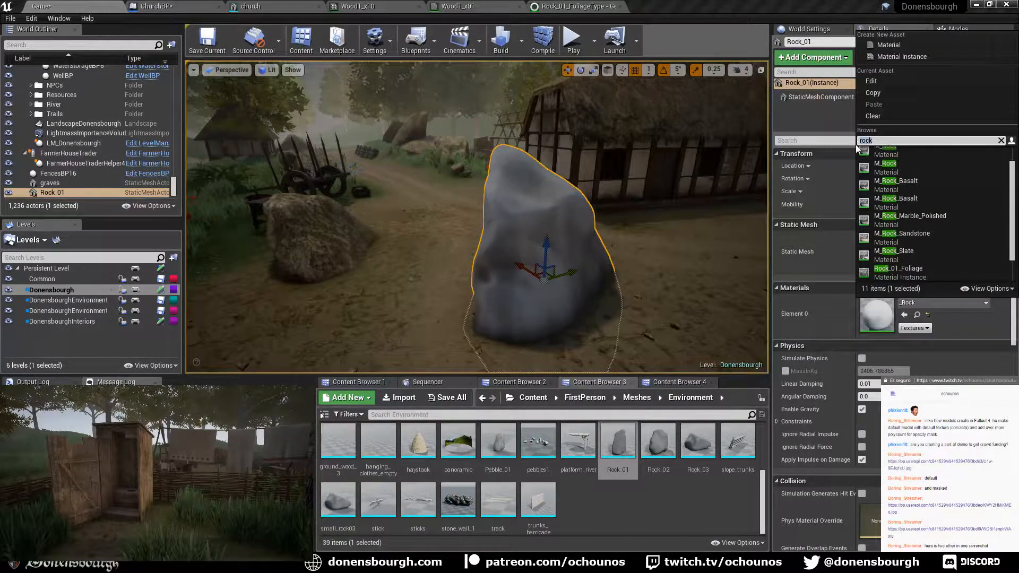
{"action": "type", "text": "as"}
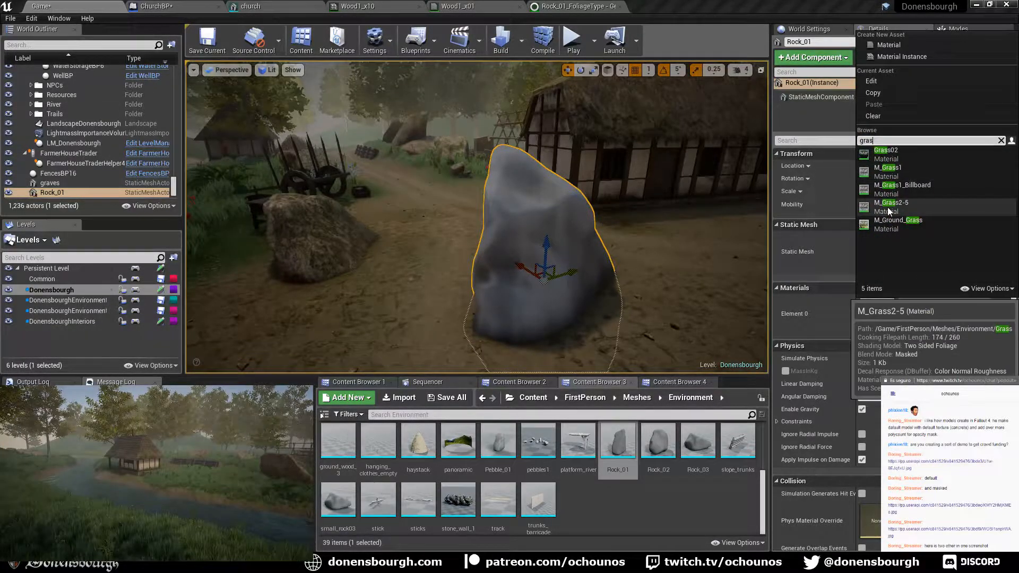
{"action": "key", "text": "BackSpace"}
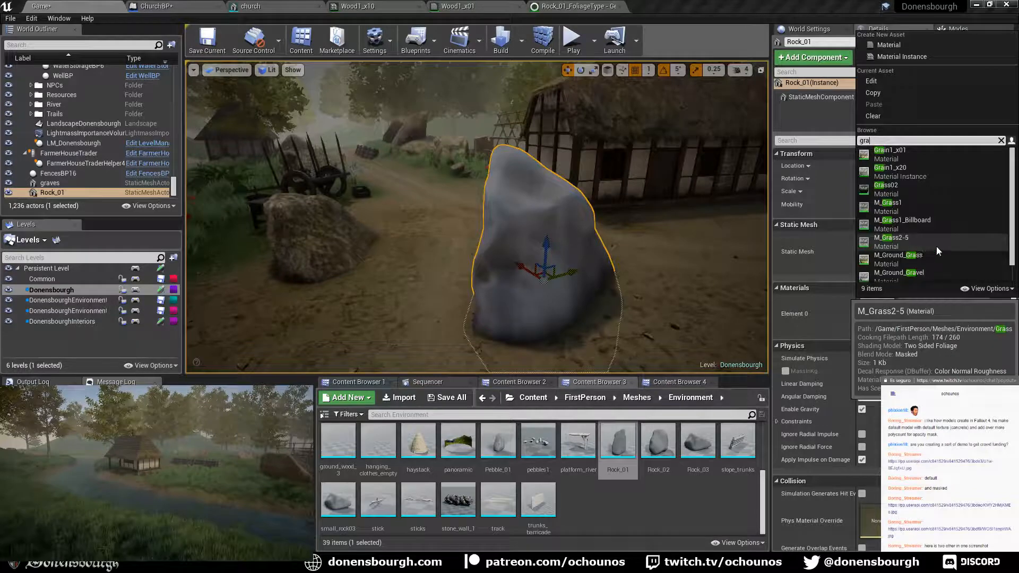
{"action": "key", "text": "BackSpace"}
{"action": "key", "text": "BackSpace"}
{"action": "key", "text": "BackSpace"}
{"action": "left_click", "coordinate": [548, 220]}
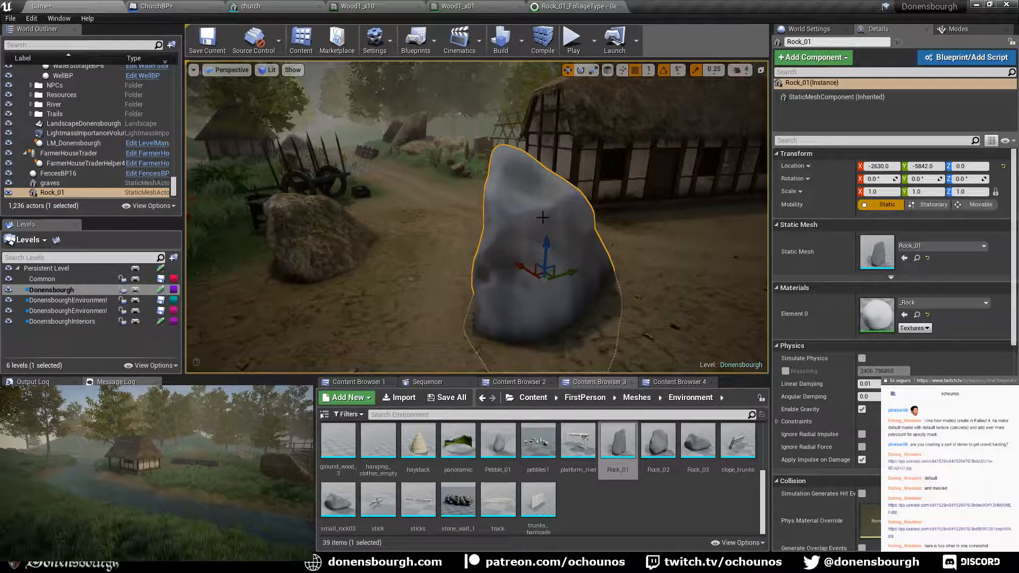
{"action": "key", "text": "Delete"}
- Place a RockBP actor from the Blueprints Environment folder on the dirt road beside the existing boulder
{"action": "left_click", "coordinate": [527, 382]}
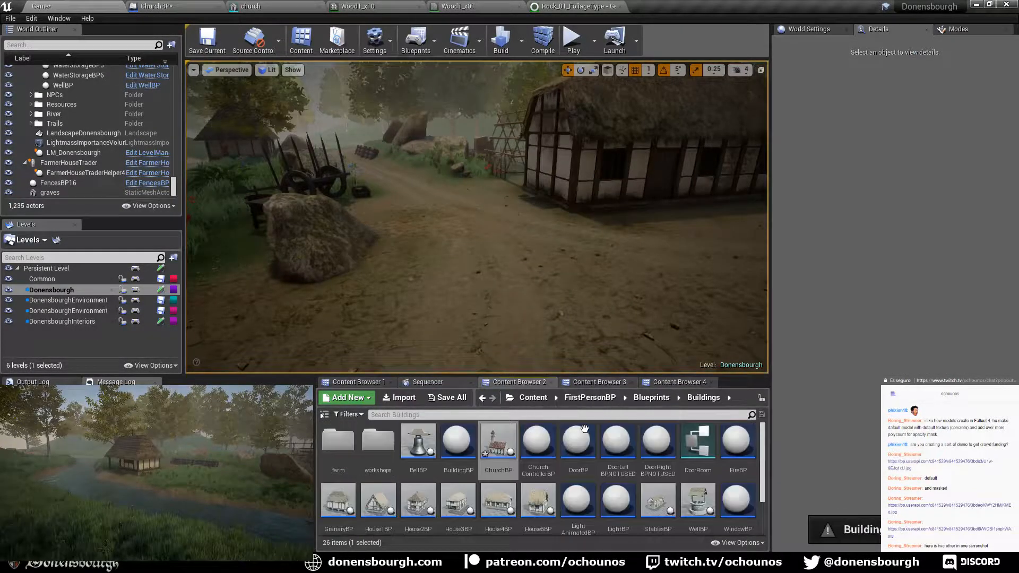
{"action": "left_click", "coordinate": [648, 398]}
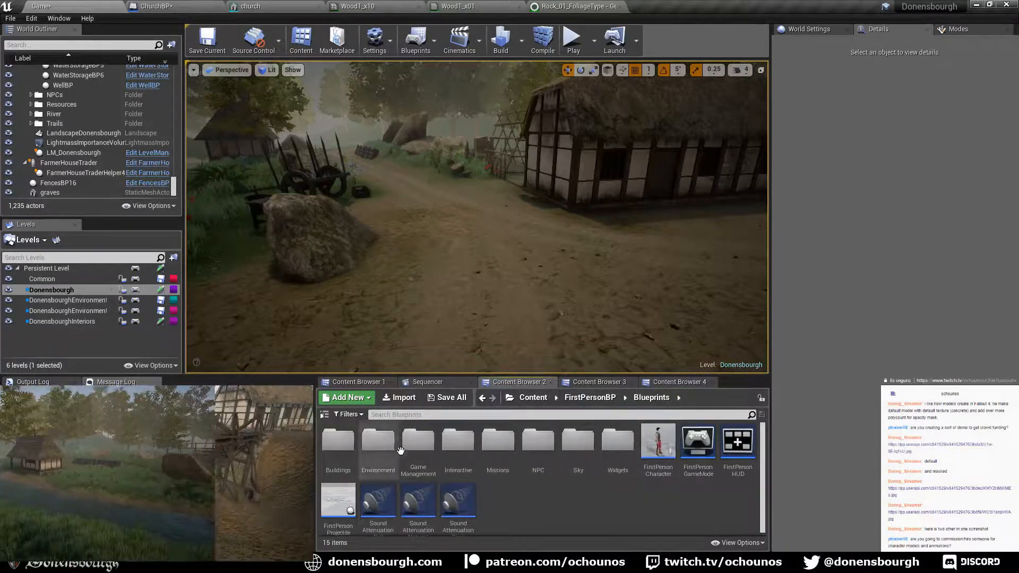
{"action": "double_click", "coordinate": [378, 439]}
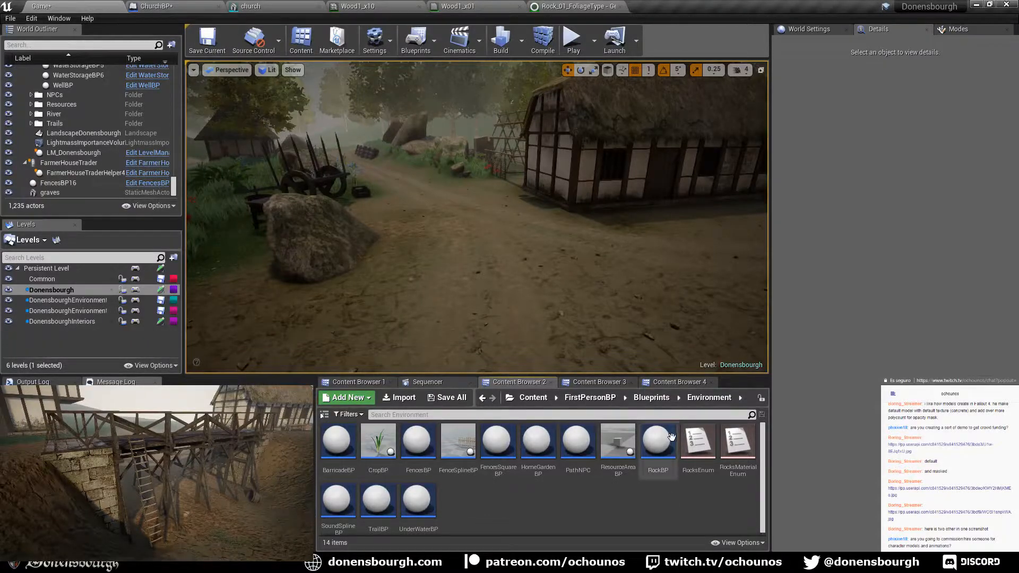
{"action": "left_click_drag", "start_coordinate": [658, 443], "coordinate": [566, 281]}
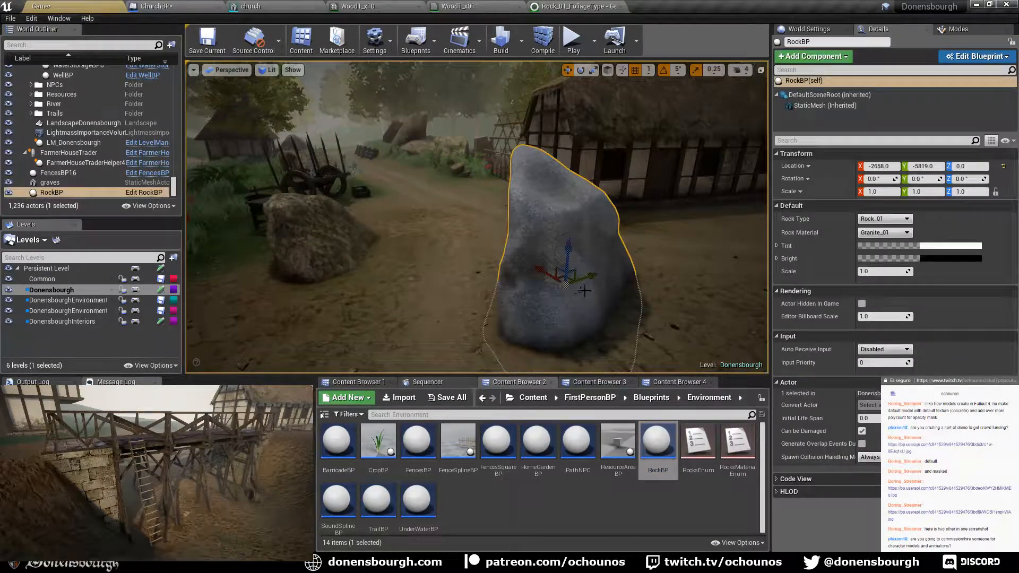
- Try Rock_03 as the RockBP's rock type and switch it back to Rock_01
{"action": "left_click", "coordinate": [895, 222]}
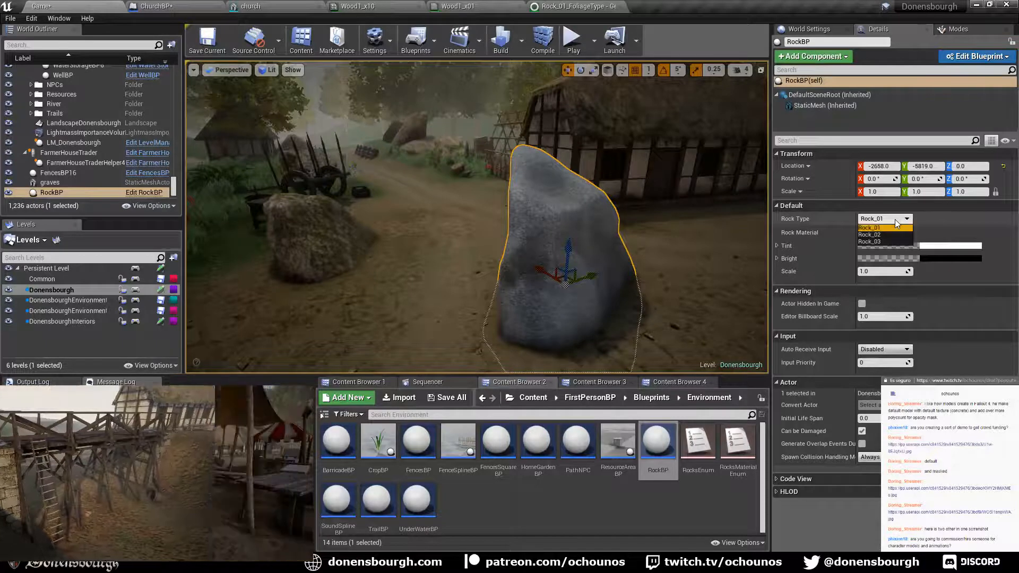
{"action": "left_click", "coordinate": [891, 238]}
{"action": "left_click", "coordinate": [892, 222]}
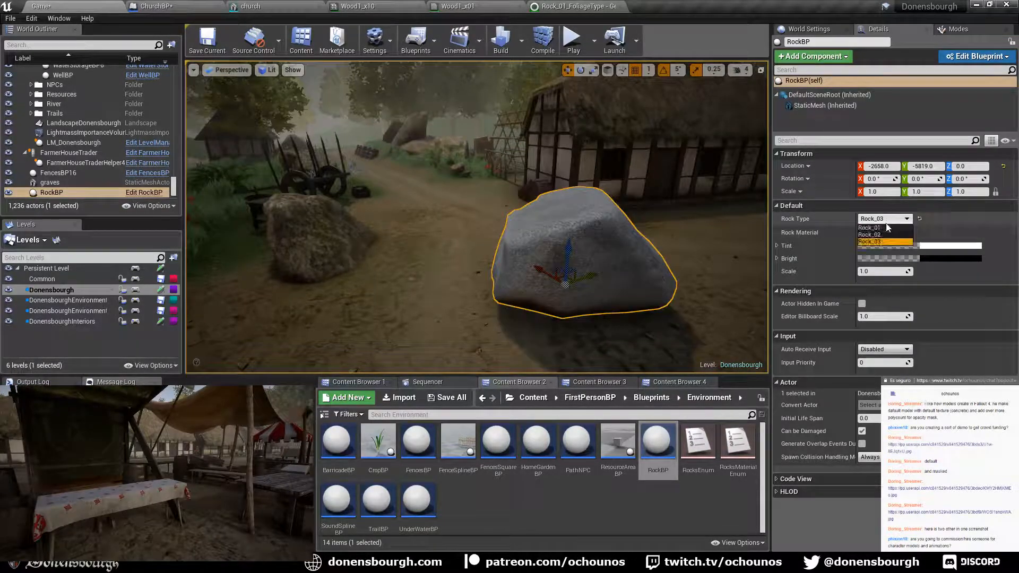
{"action": "left_click", "coordinate": [882, 228]}
- Try the Granite_02 rock material on the RockBP and set it to Granite_03
{"action": "left_click", "coordinate": [886, 234]}
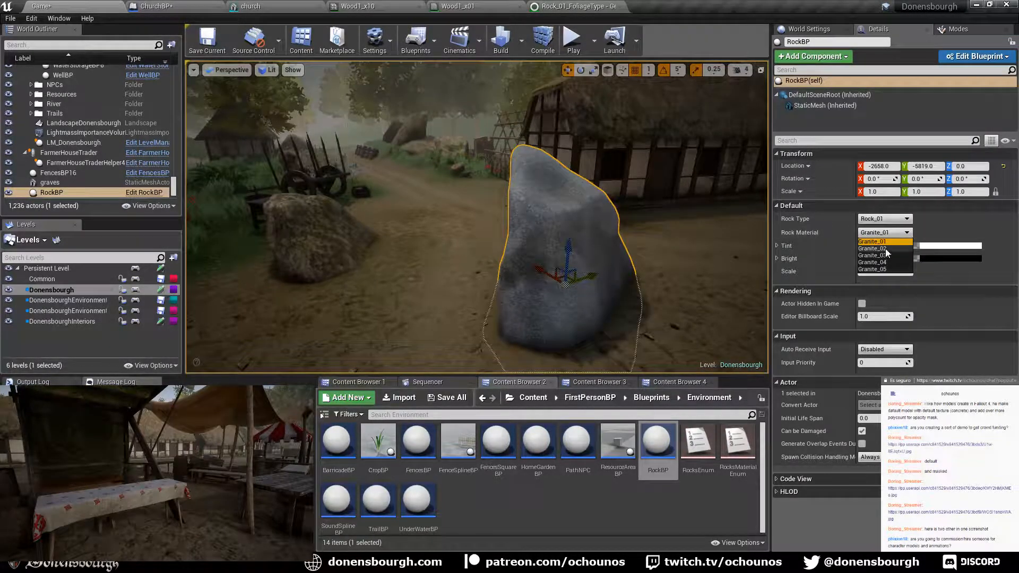
{"action": "left_click", "coordinate": [885, 248]}
{"action": "left_click", "coordinate": [884, 237]}
{"action": "left_click", "coordinate": [891, 256]}
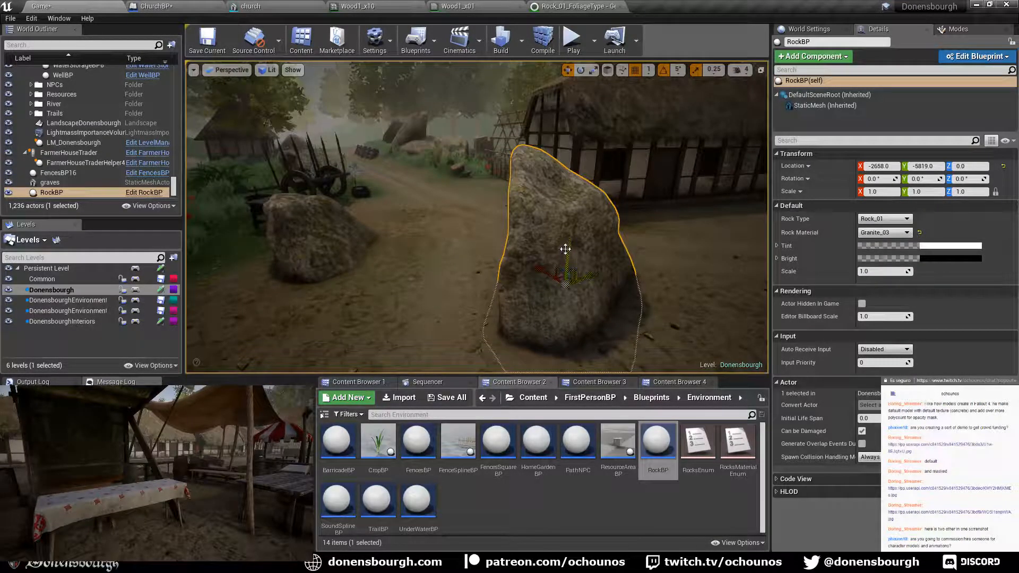
- Raise the RockBP to a Z location of 190 and rotate it to about 160° around Z and -65° around Y
{"action": "left_click_drag", "start_coordinate": [565, 248], "coordinate": [576, 146]}
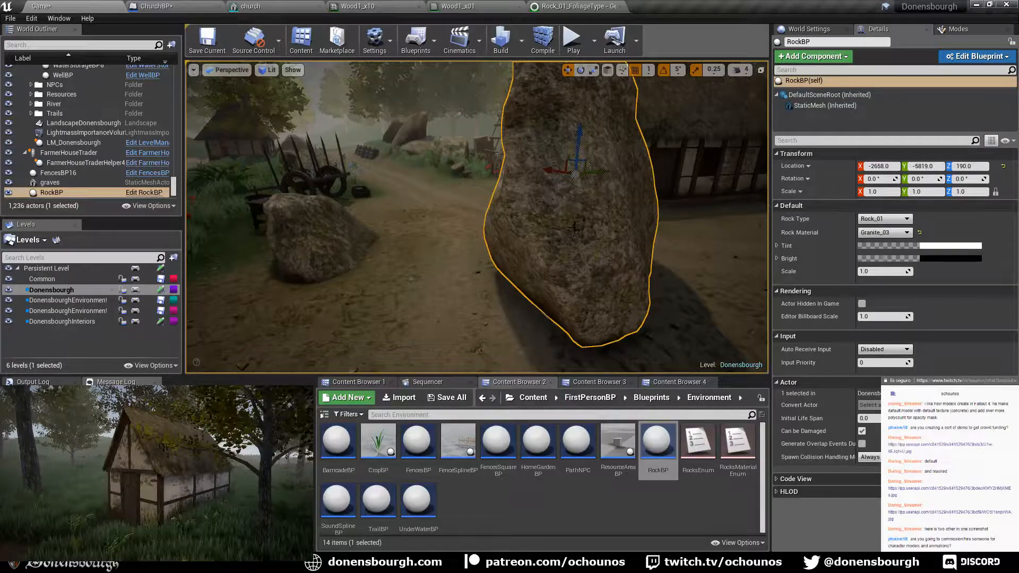
{"action": "key", "text": "e"}
{"action": "left_click_drag", "start_coordinate": [587, 186], "coordinate": [655, 189]}
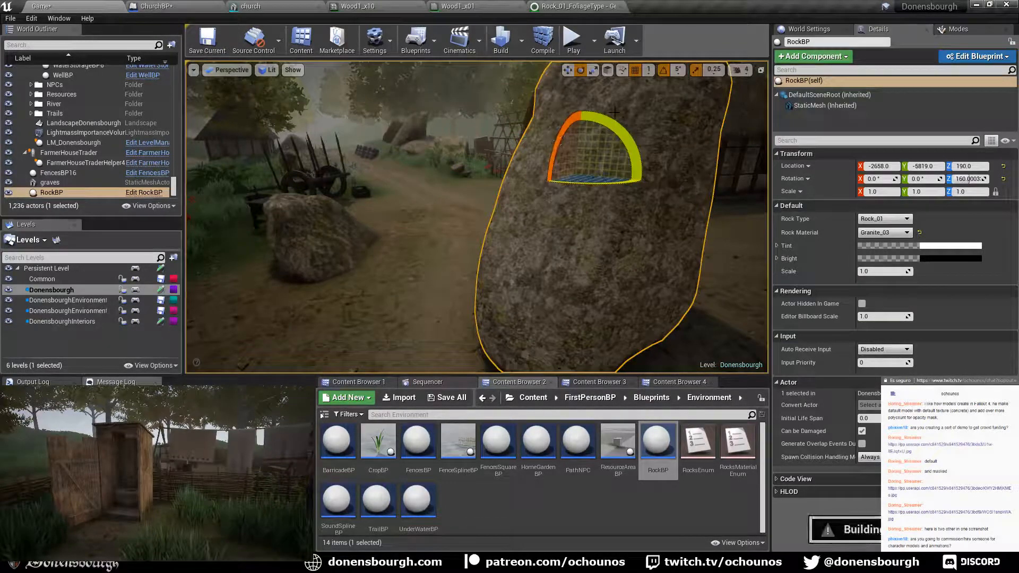
{"action": "left_click_drag", "start_coordinate": [614, 113], "coordinate": [597, 194]}
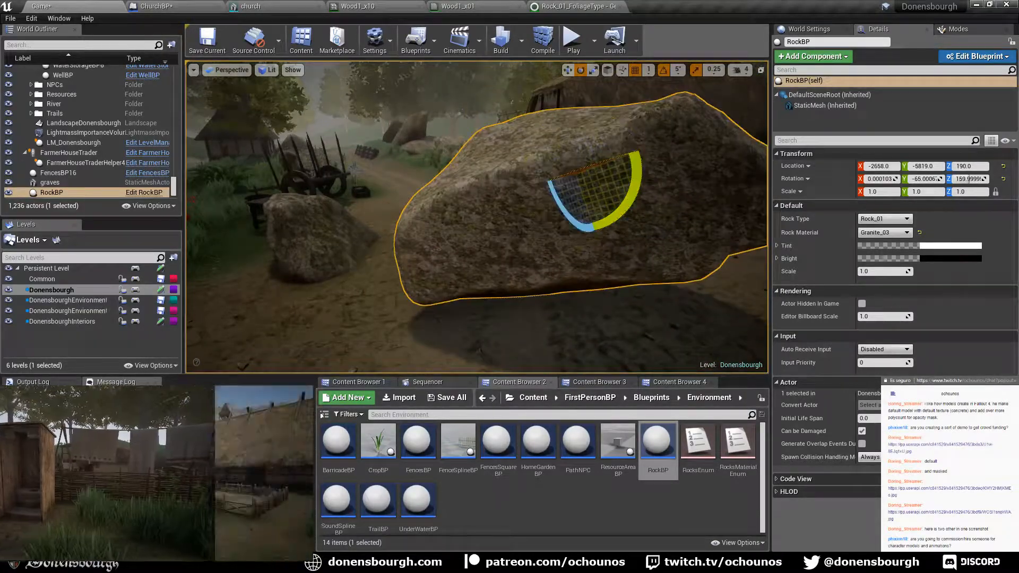
- Scale the RockBP uniformly to -5.5 on all three axes
{"action": "key", "text": "r"}
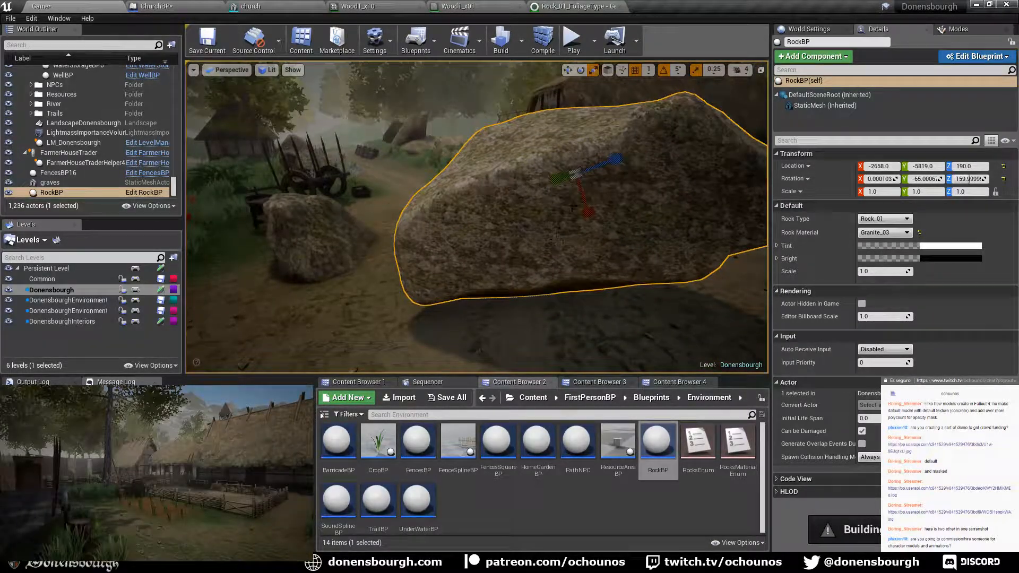
{"action": "left_click_drag", "start_coordinate": [575, 188], "coordinate": [571, 163]}
{"action": "scroll", "coordinate": [572, 163], "scroll_direction": "down", "scroll_amount": 5}
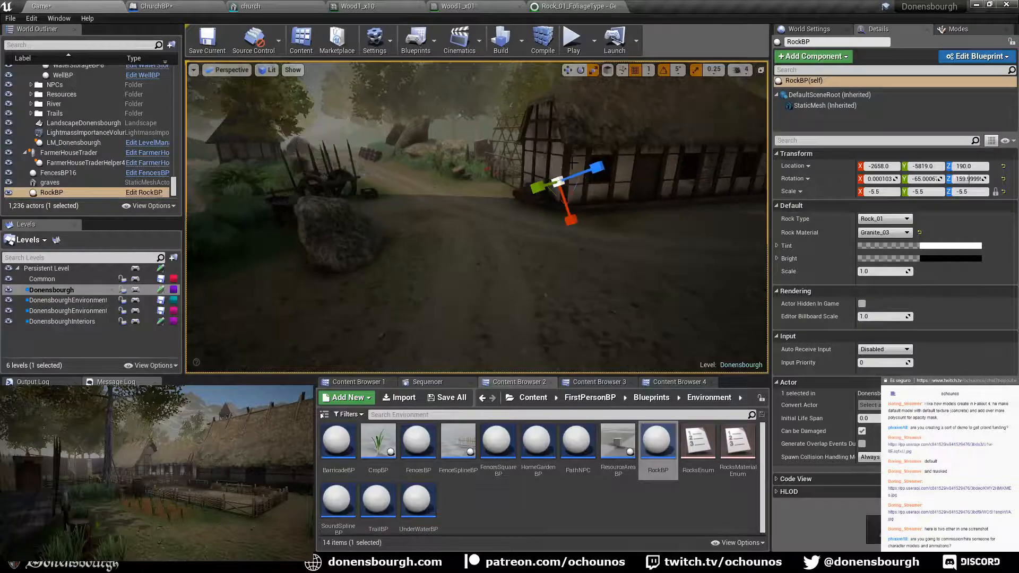
- Set the RockBP's default Scale parameter to 2.0 while viewing its surface up close
{"action": "key", "text": "s"}
{"action": "right_click_drag", "start_coordinate": [571, 163], "coordinate": [658, 223]}
{"action": "key", "text": "w"}
{"action": "key", "text": "w"}
{"action": "key", "text": "a"}
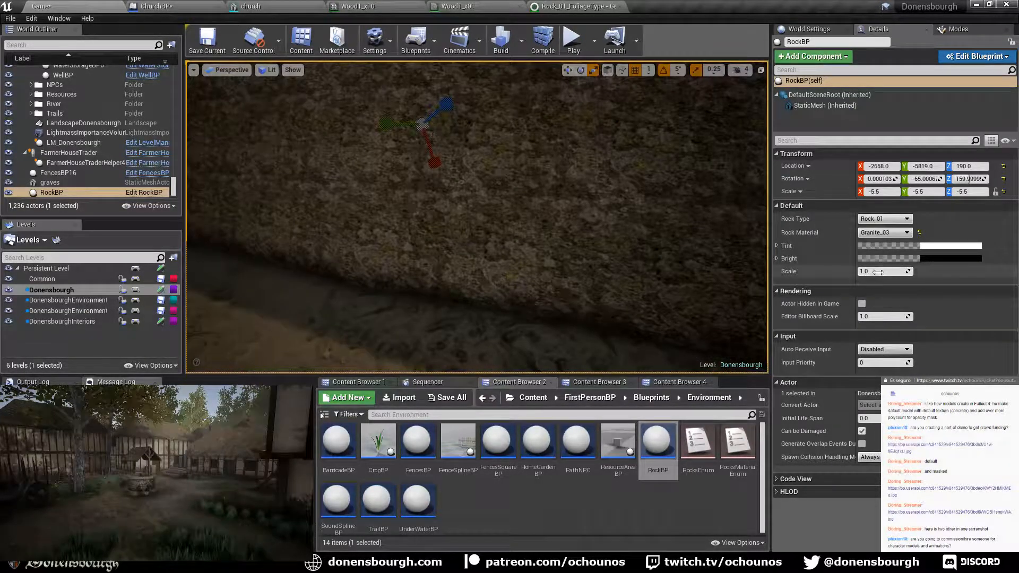
{"action": "type", "text": "2"}
{"action": "key", "text": "Return"}
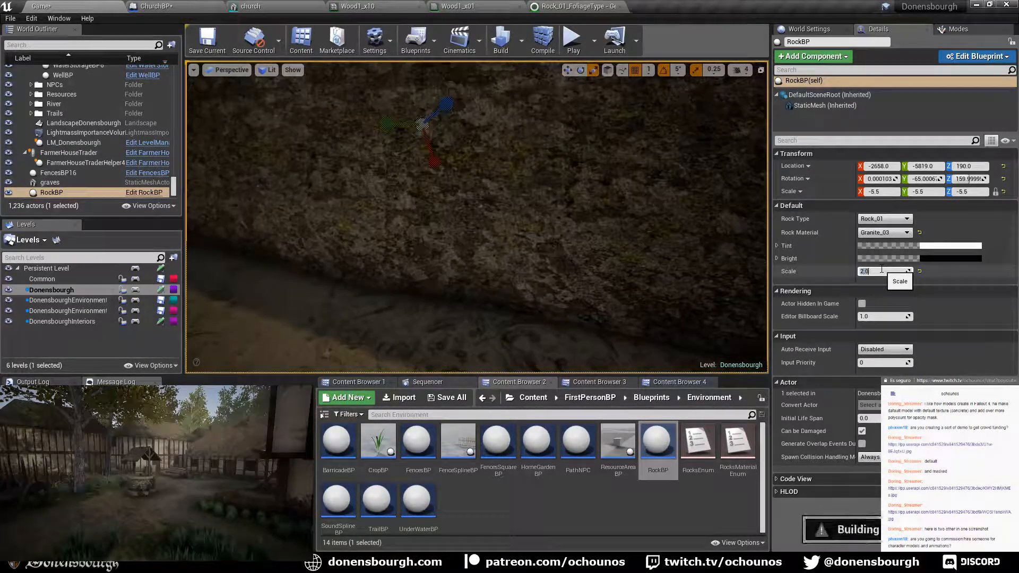
- Delete the oversized RockBP actor from the village level
{"action": "right_click_drag", "start_coordinate": [447, 189], "coordinate": [451, 162]}
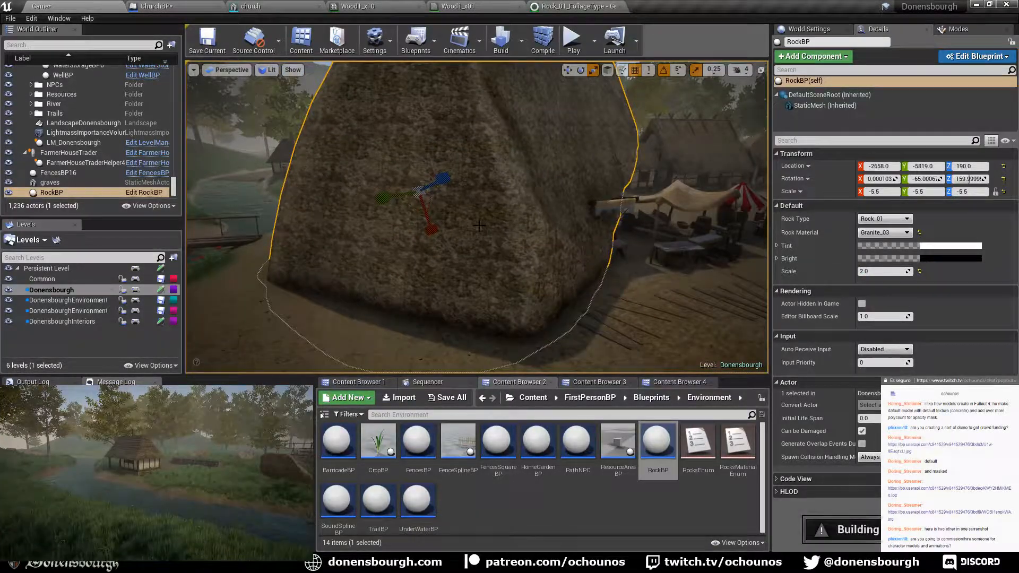
{"action": "key", "text": "Delete"}
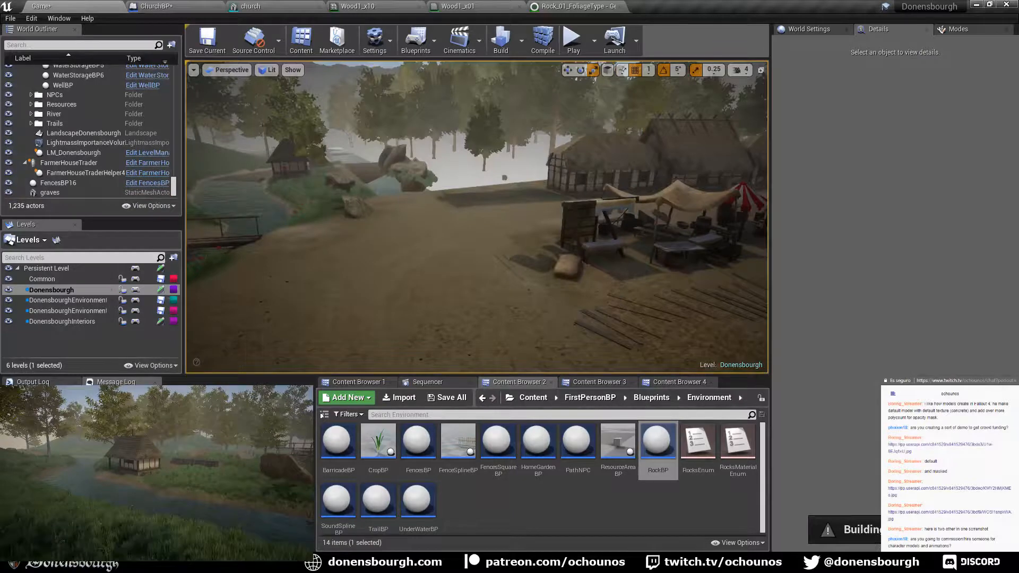
{"action": "right_click_drag", "start_coordinate": [477, 217], "coordinate": [536, 263]}
{"action": "right_click_drag", "start_coordinate": [460, 250], "coordinate": [482, 264]}
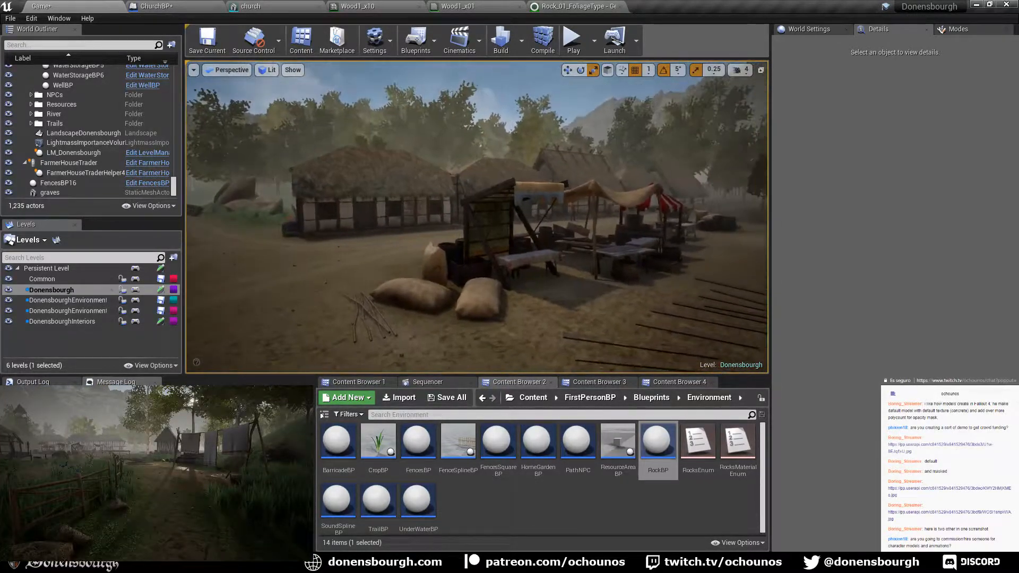
{"action": "right_click_drag", "start_coordinate": [391, 260], "coordinate": [319, 265]}
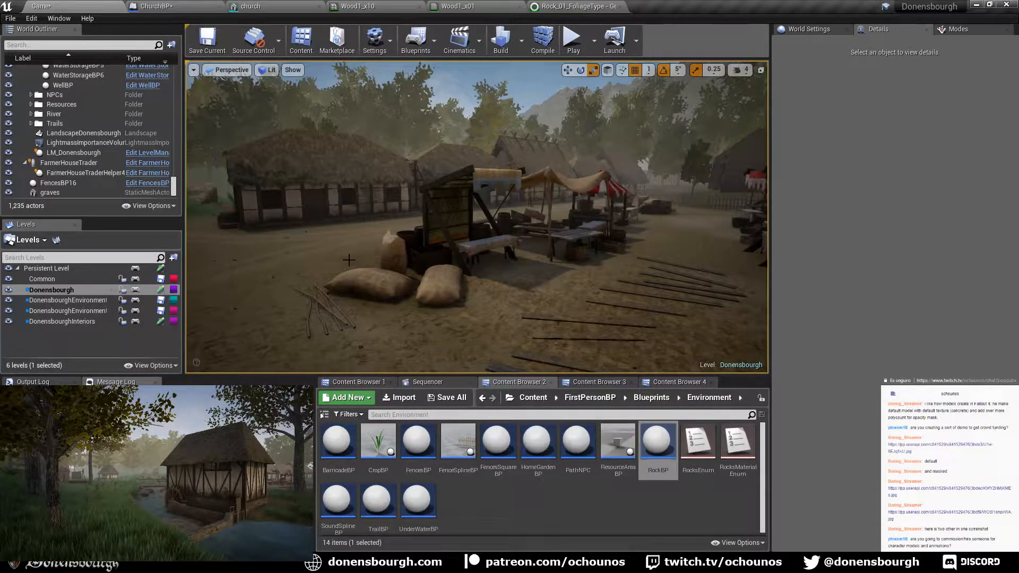
{"action": "right_click_drag", "start_coordinate": [349, 260], "coordinate": [389, 311]}
{"action": "key", "text": "s"}
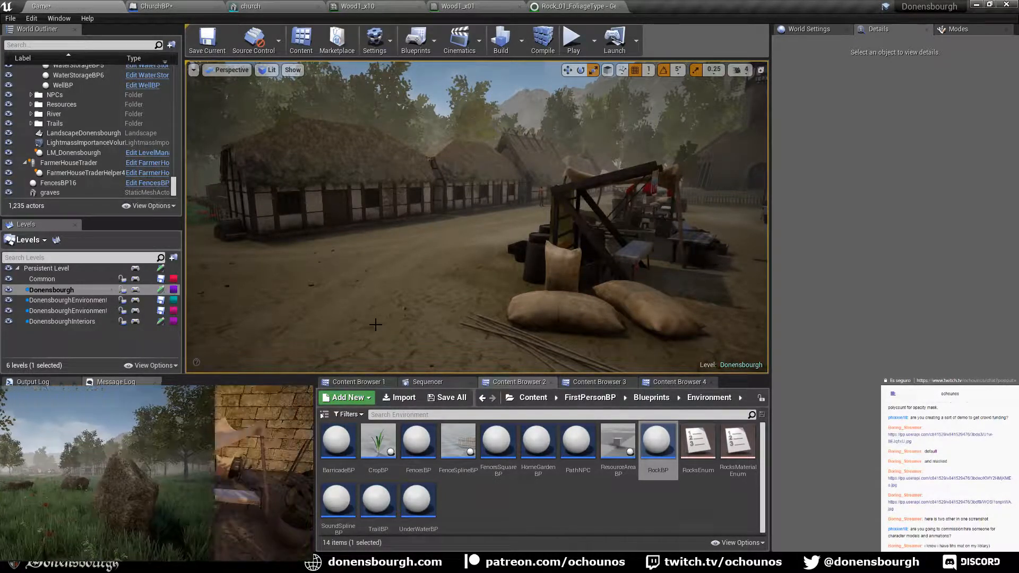
- Open the RockBP blueprint and examine its construction script's mesh, normal, albedo and scale sections, its event graph and its viewport preview
{"action": "double_click", "coordinate": [652, 443]}
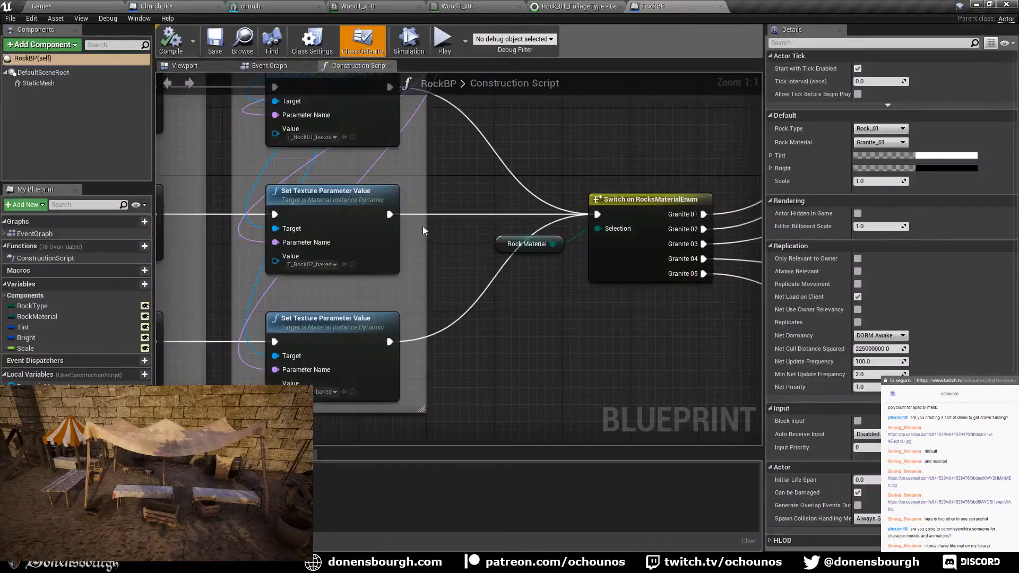
{"action": "scroll", "coordinate": [394, 230], "scroll_direction": "down", "scroll_amount": 10}
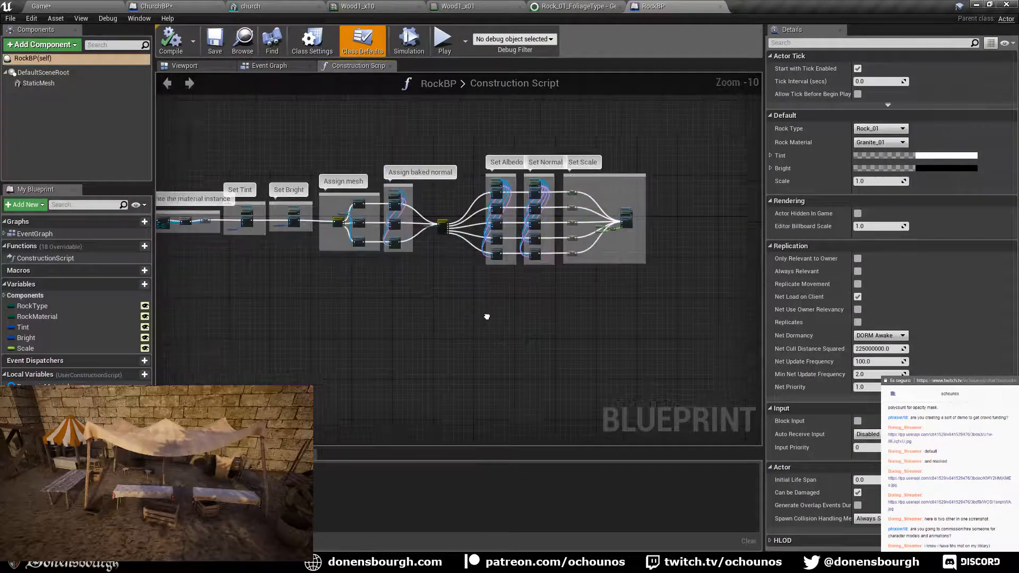
{"action": "scroll", "coordinate": [668, 300], "scroll_direction": "up", "scroll_amount": 10}
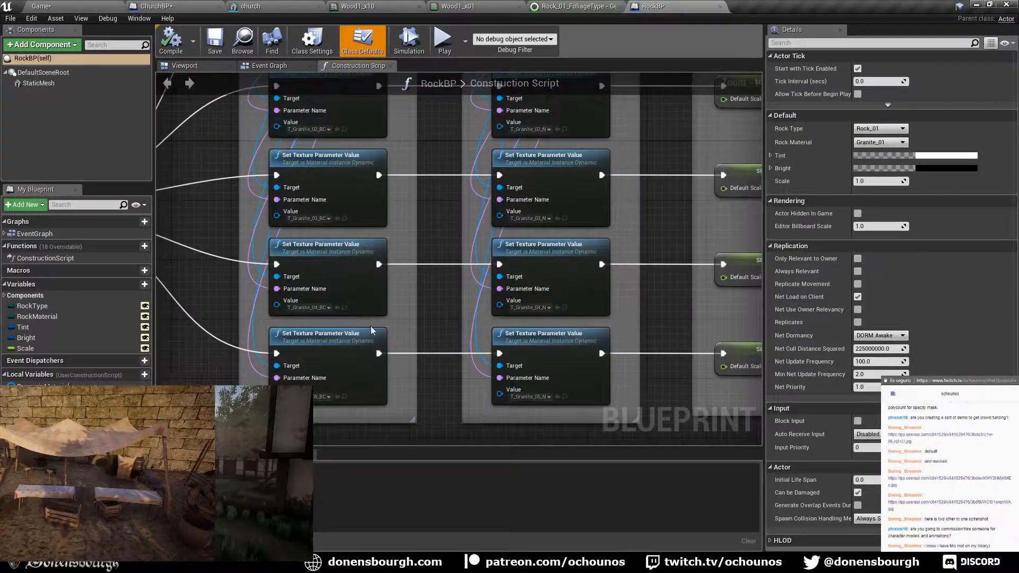
{"action": "scroll", "coordinate": [399, 359], "scroll_direction": "down", "scroll_amount": 3}
{"action": "scroll", "coordinate": [398, 355], "scroll_direction": "down", "scroll_amount": 1}
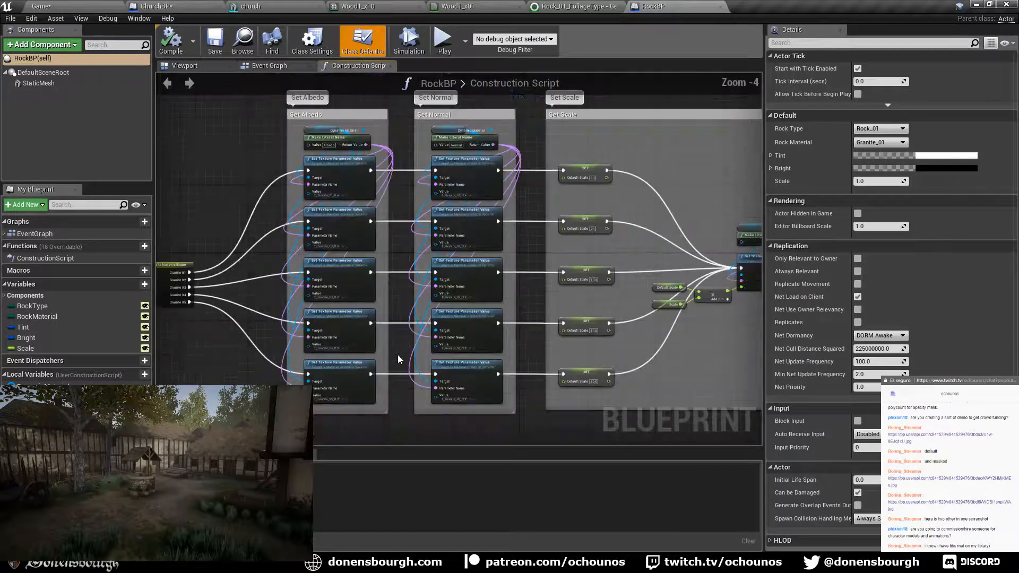
{"action": "left_click", "coordinate": [444, 164]}
{"action": "right_click_drag", "start_coordinate": [205, 369], "coordinate": [453, 353]}
{"action": "scroll", "coordinate": [269, 368], "scroll_direction": "down", "scroll_amount": 4}
{"action": "scroll", "coordinate": [407, 364], "scroll_direction": "down", "scroll_amount": 3}
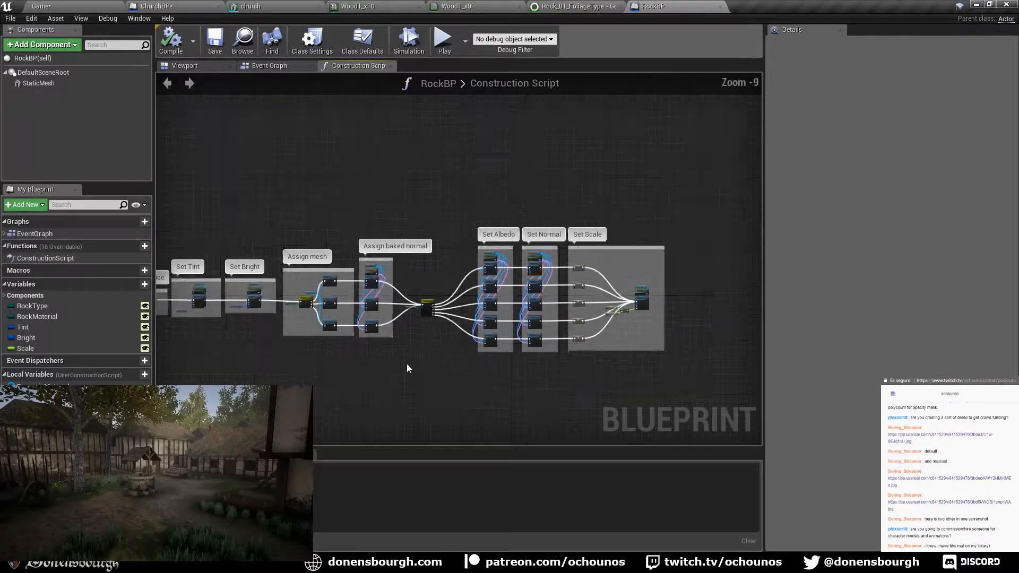
{"action": "right_click_drag", "start_coordinate": [341, 378], "coordinate": [395, 353]}
{"action": "scroll", "coordinate": [396, 337], "scroll_direction": "up", "scroll_amount": 1}
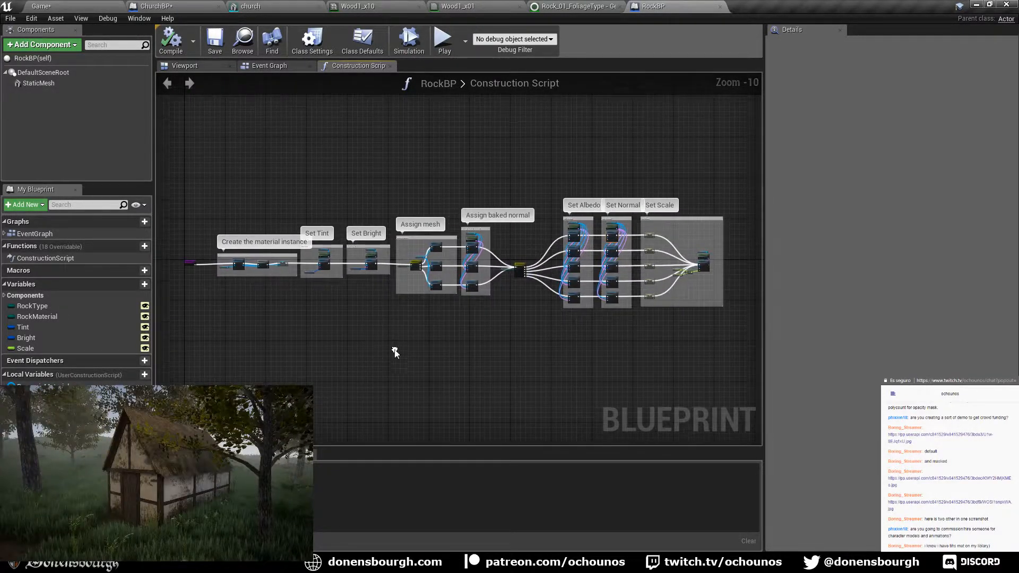
{"action": "left_click", "coordinate": [281, 66]}
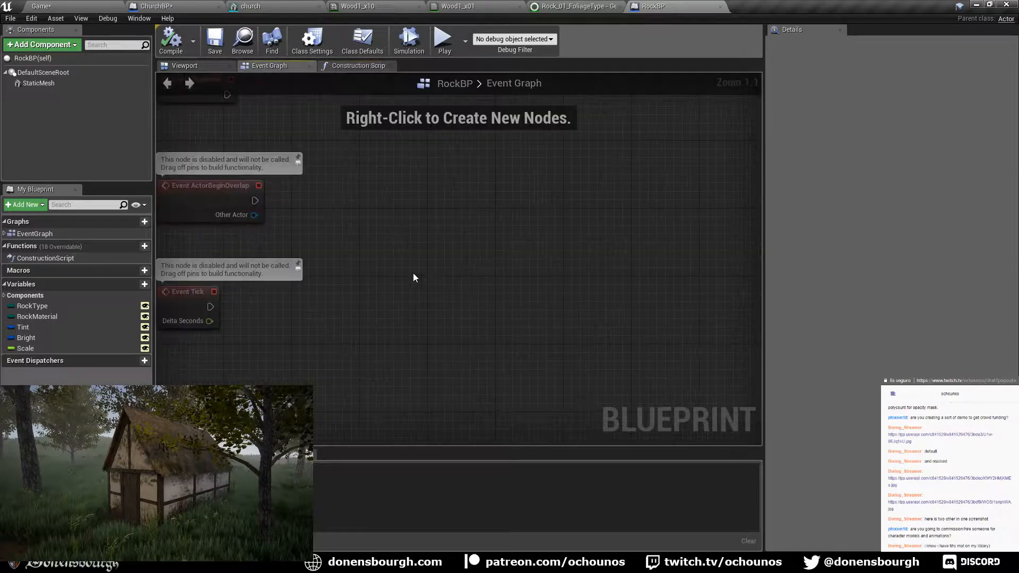
{"action": "left_click", "coordinate": [200, 66]}
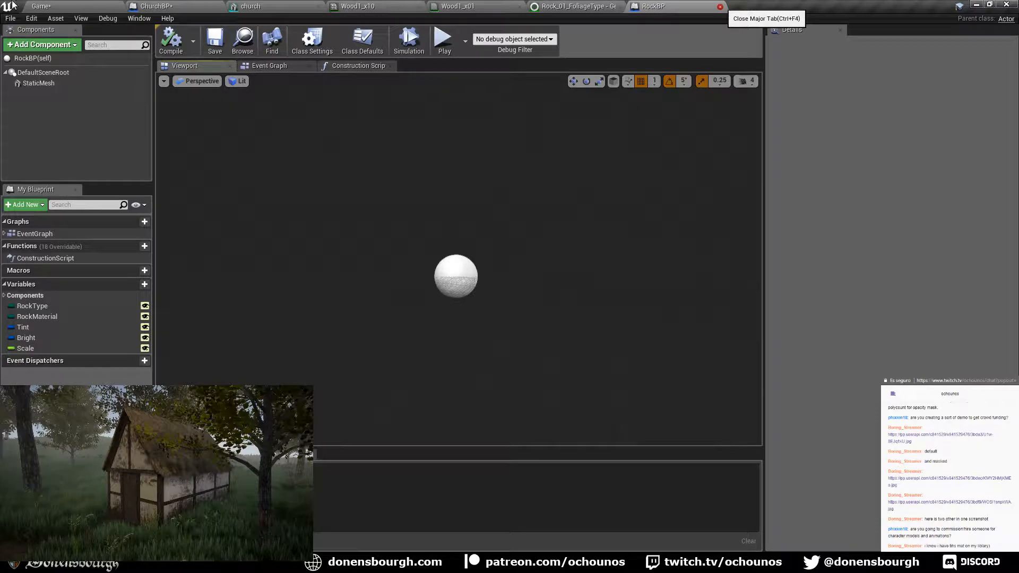
- Close the RockBP, Rock_01_FoliageType, Wood1_x01 and Wood1_x10 editors and return to the village level
{"action": "left_click", "coordinate": [720, 7]}
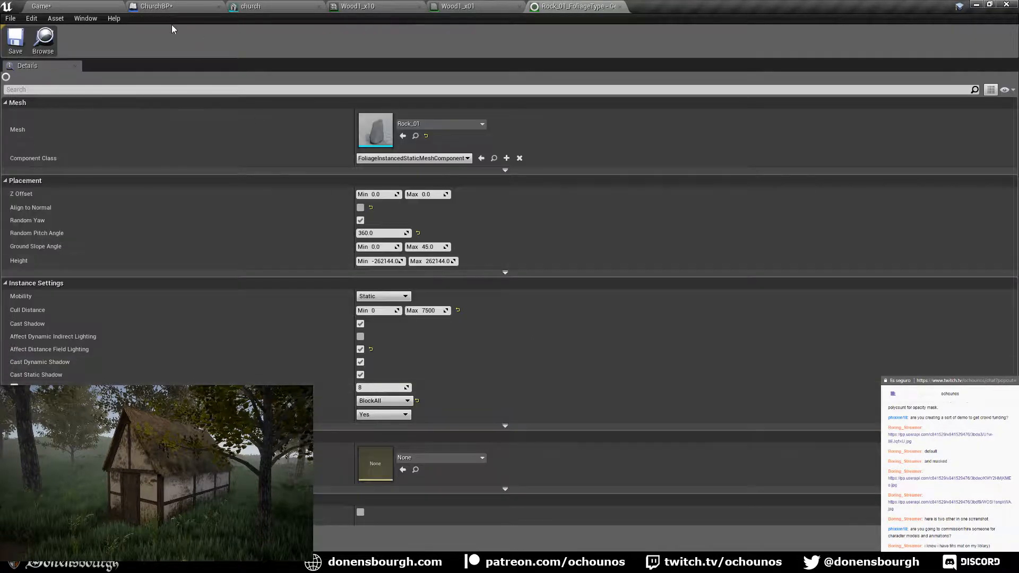
{"action": "left_click", "coordinate": [620, 6]}
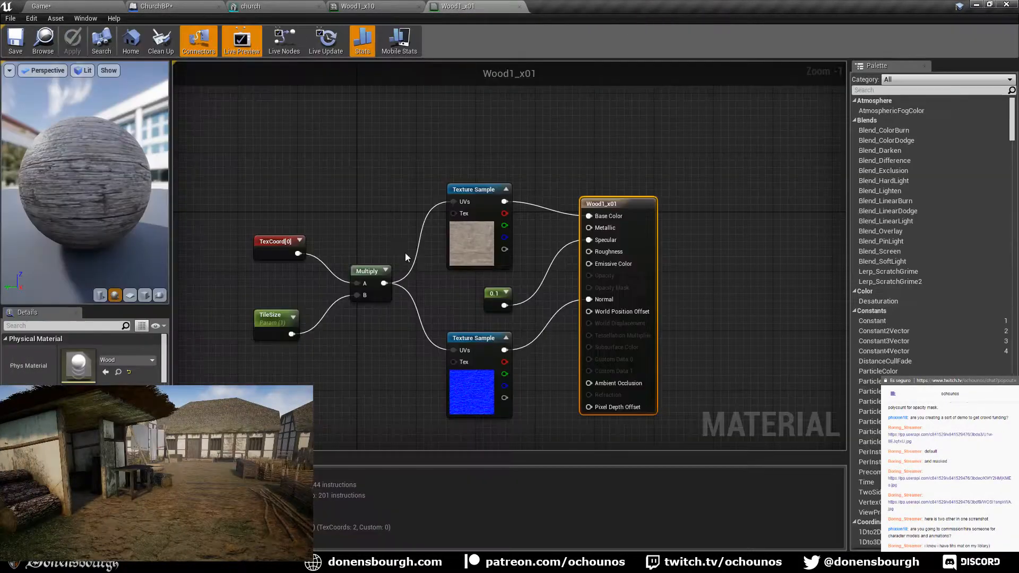
{"action": "left_click", "coordinate": [524, 7]}
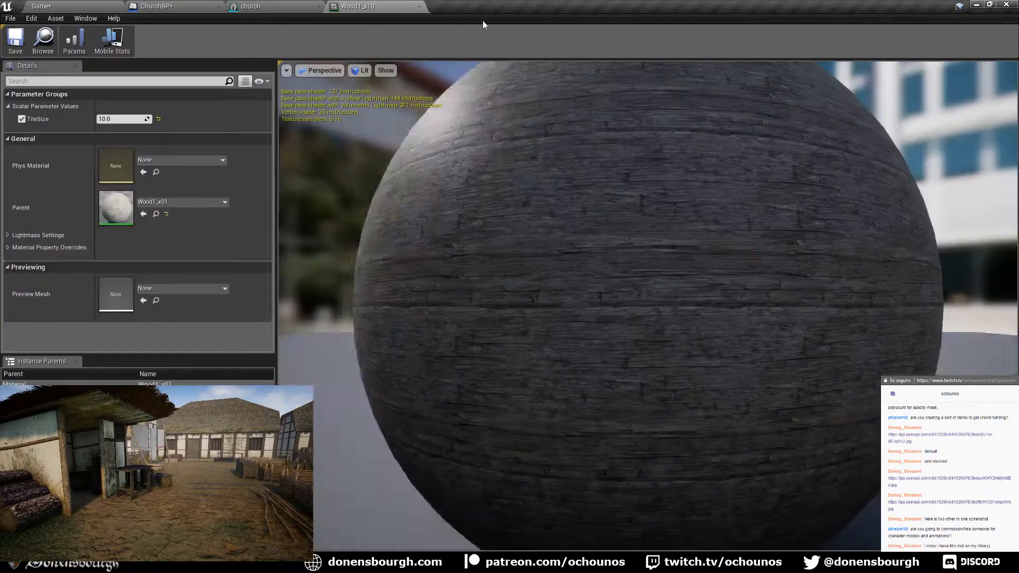
{"action": "left_click", "coordinate": [419, 7]}
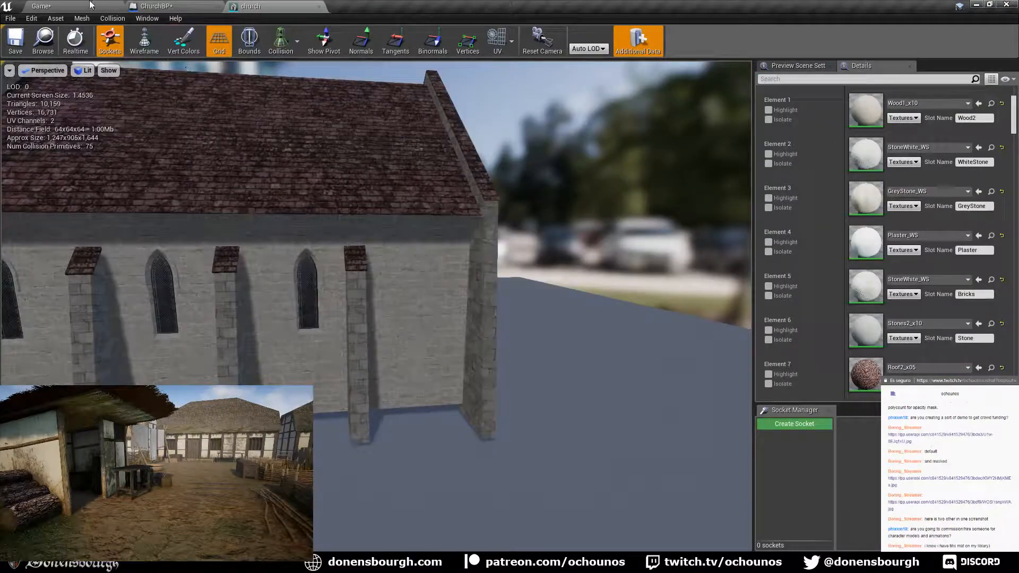
{"action": "left_click", "coordinate": [58, 5]}
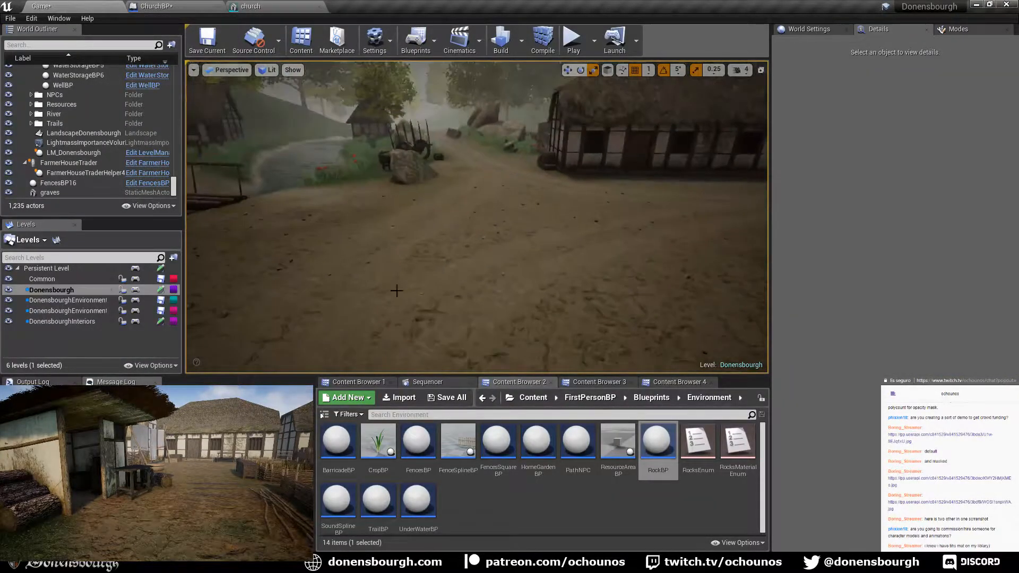
- View the roadside boulder up close and open the Rock_Foliage material from the RocksFoliage folder of the Environment meshes
{"action": "mouse_move", "coordinate": [410, 285]}
{"action": "right_mouse_down"}
{"action": "mouse_move", "coordinate": [463, 285]}
{"action": "mouse_move", "coordinate": [411, 285]}
{"action": "right_mouse_up"}
{"action": "scroll", "coordinate": [410, 285], "scroll_direction": "up", "scroll_amount": 5}
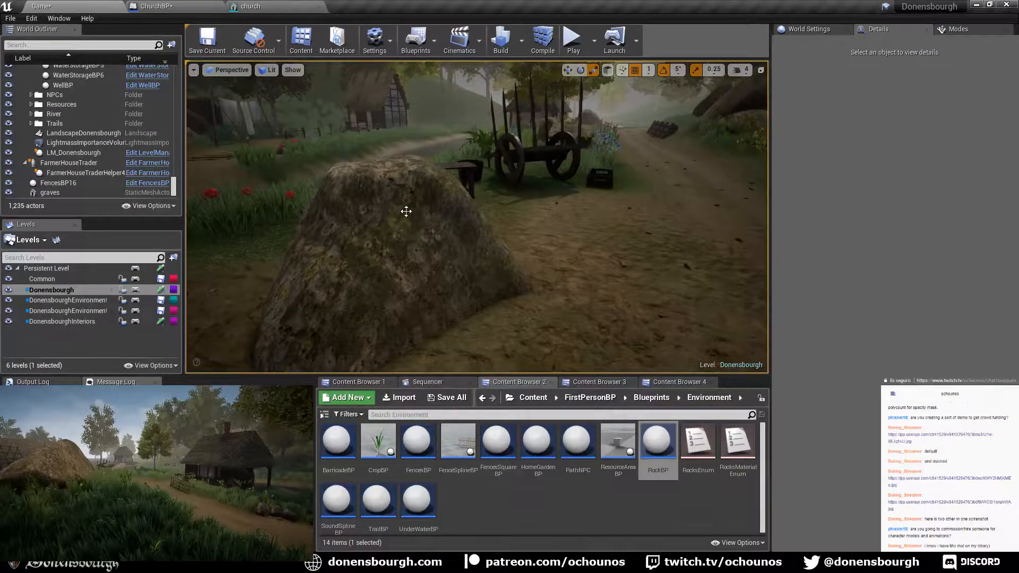
{"action": "left_click", "coordinate": [593, 383]}
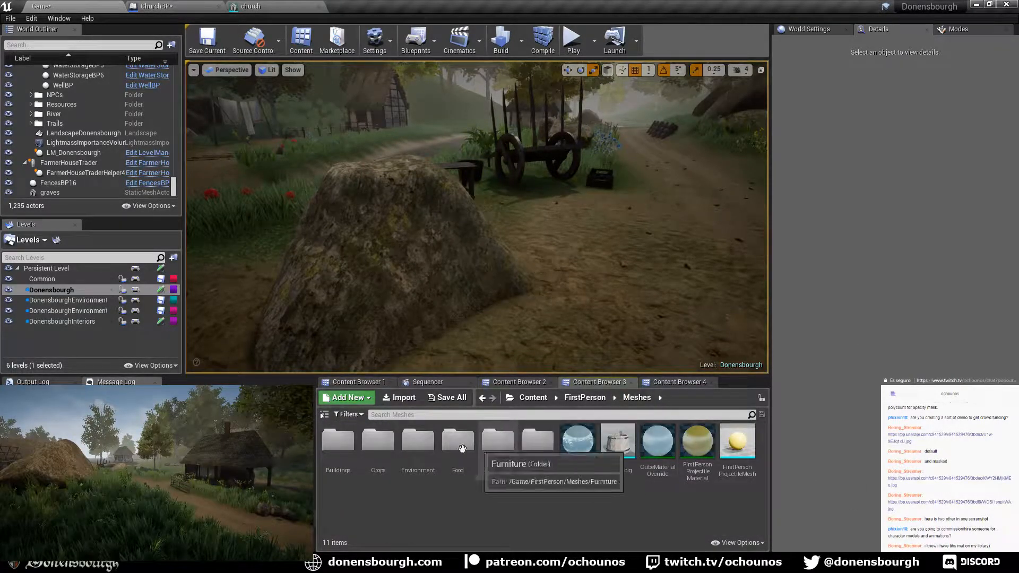
{"action": "double_click", "coordinate": [418, 441]}
{"action": "double_click", "coordinate": [538, 443]}
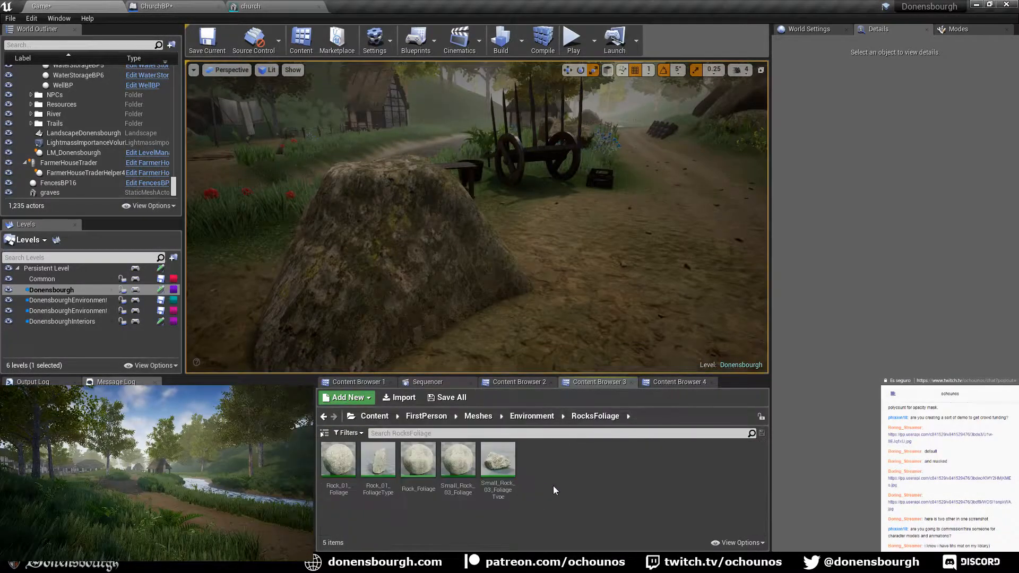
{"action": "left_click", "coordinate": [423, 461]}
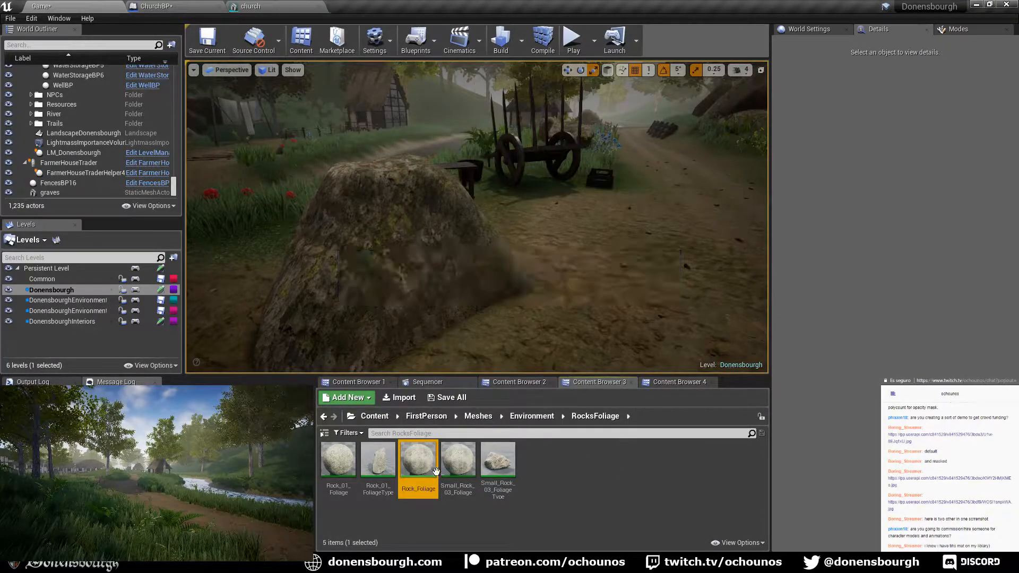
- Examine the Rock_Foliage material graph, including the Alpha merge and Dirt groups, the world-aligned textures and the combined normals
{"action": "scroll", "coordinate": [423, 337], "scroll_direction": "down", "scroll_amount": 8}
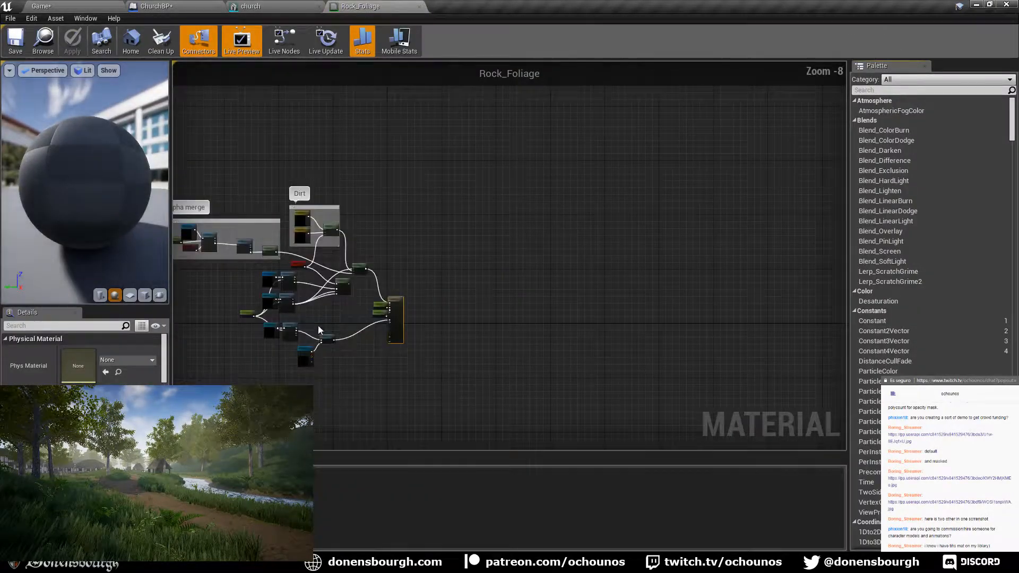
{"action": "right_click_drag", "start_coordinate": [423, 337], "coordinate": [444, 323]}
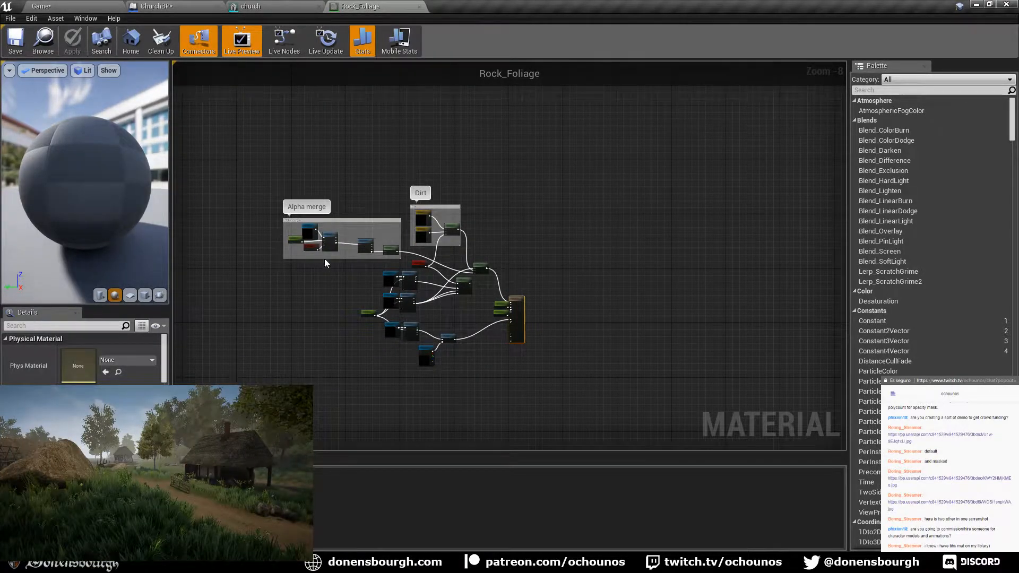
{"action": "scroll", "coordinate": [390, 327], "scroll_direction": "up", "scroll_amount": 6}
{"action": "right_click_drag", "start_coordinate": [376, 272], "coordinate": [358, 324]}
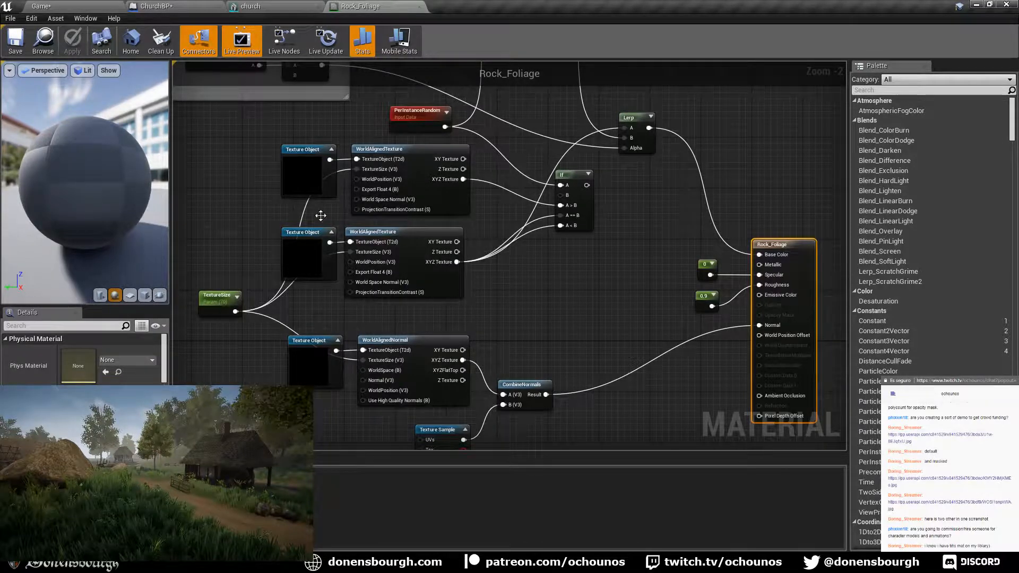
{"action": "right_click_drag", "start_coordinate": [459, 316], "coordinate": [429, 287]}
{"action": "scroll", "coordinate": [438, 341], "scroll_direction": "down", "scroll_amount": 1}
{"action": "right_click_drag", "start_coordinate": [351, 303], "coordinate": [470, 319]}
{"action": "right_click_drag", "start_coordinate": [279, 234], "coordinate": [279, 315]}
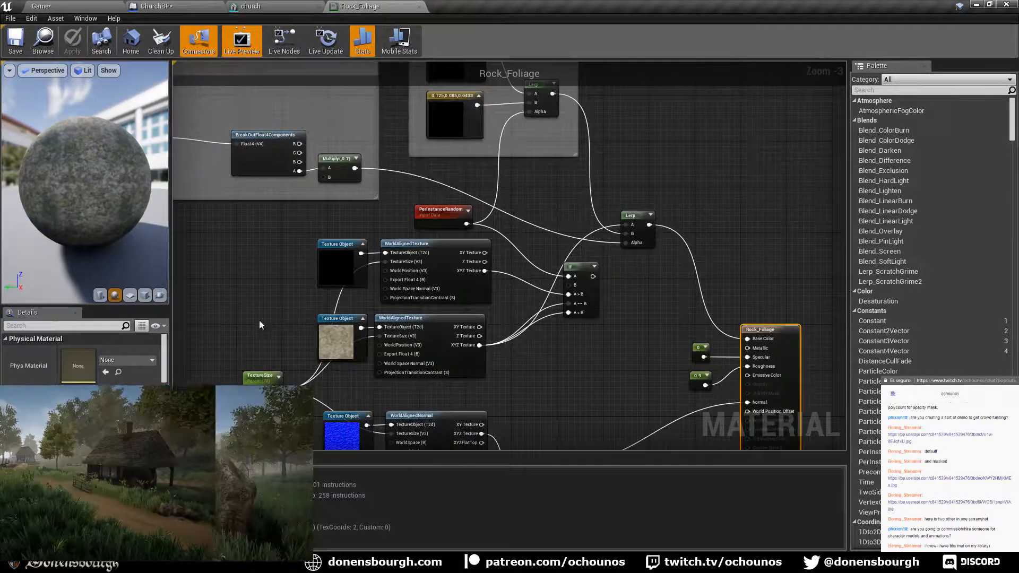
{"action": "right_click_drag", "start_coordinate": [257, 260], "coordinate": [345, 295]}
{"action": "scroll", "coordinate": [312, 315], "scroll_direction": "down", "scroll_amount": 1}
{"action": "right_click_drag", "start_coordinate": [237, 257], "coordinate": [320, 268]}
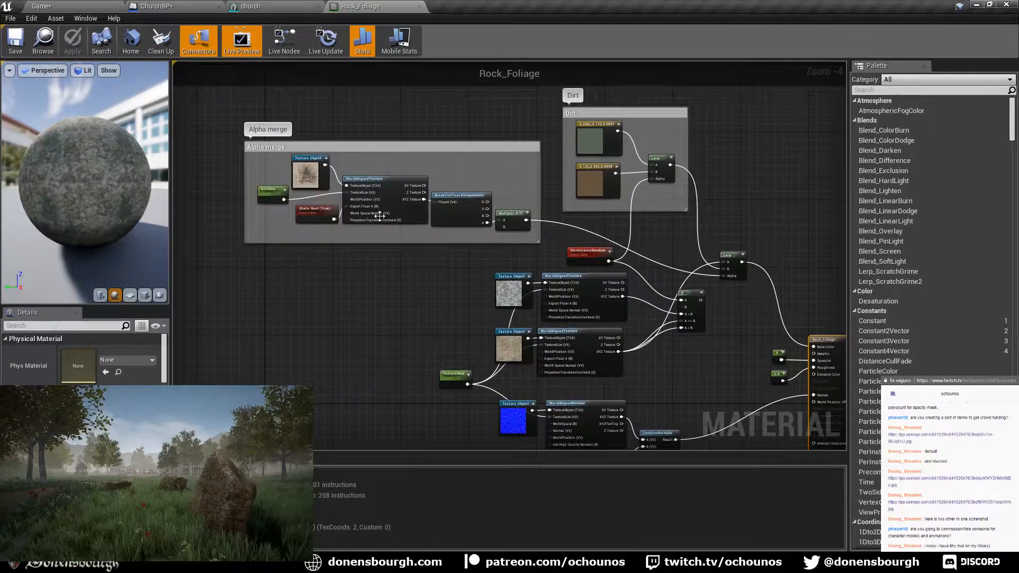
{"action": "right_click_drag", "start_coordinate": [702, 257], "coordinate": [616, 239]}
{"action": "right_click_drag", "start_coordinate": [682, 348], "coordinate": [627, 260]}
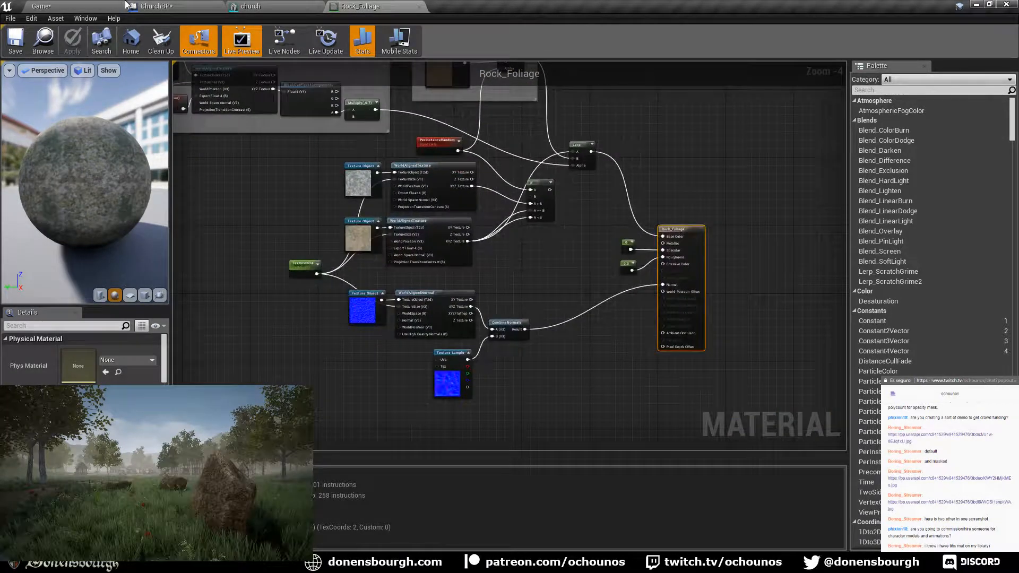
- Return to the village level and examine the boulders beside the road and the fence
{"action": "left_click", "coordinate": [43, 6]}
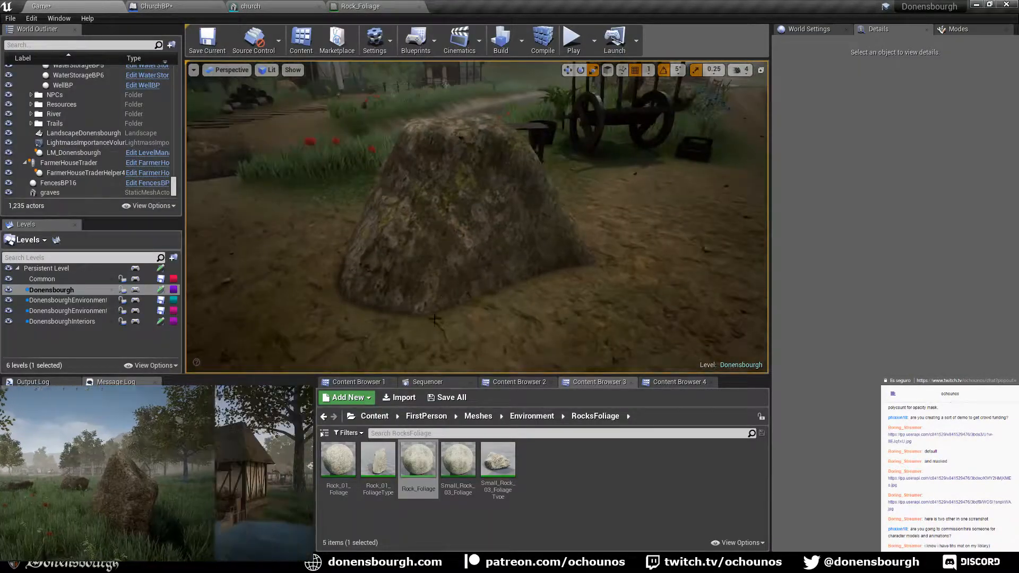
{"action": "key", "text": "w"}
{"action": "right_click_drag", "start_coordinate": [456, 333], "coordinate": [599, 281]}
{"action": "right_click_drag", "start_coordinate": [523, 338], "coordinate": [538, 311]}
{"action": "key", "text": "s"}
{"action": "key", "text": "w"}
- Reopen the Rock_Foliage material graph and examine how PerInstanceRandom feeds the If and Lerp nodes
{"action": "left_click", "coordinate": [338, 6]}
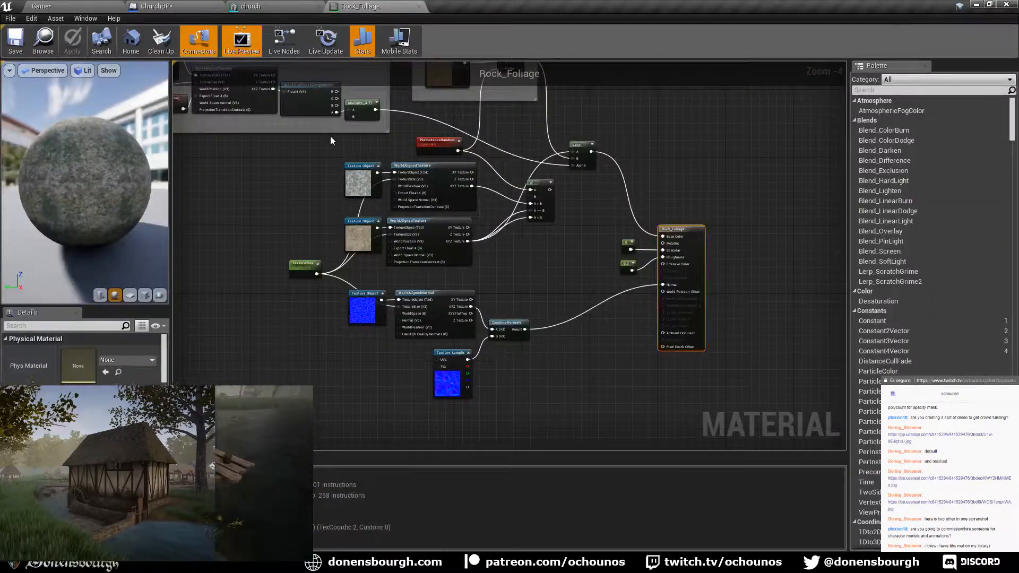
{"action": "right_click_drag", "start_coordinate": [339, 260], "coordinate": [359, 309]}
{"action": "right_click_drag", "start_coordinate": [283, 265], "coordinate": [335, 307]}
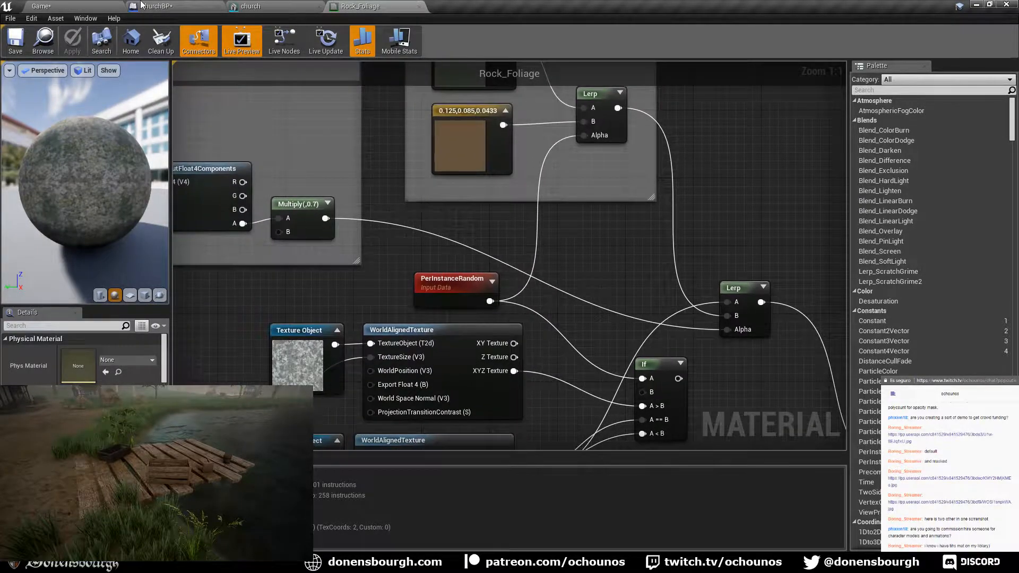
- Go back to the village level and compare the surface variation of the rocks along the dirt path, ending at the rock beside the blue flowers
{"action": "left_click", "coordinate": [77, 5]}
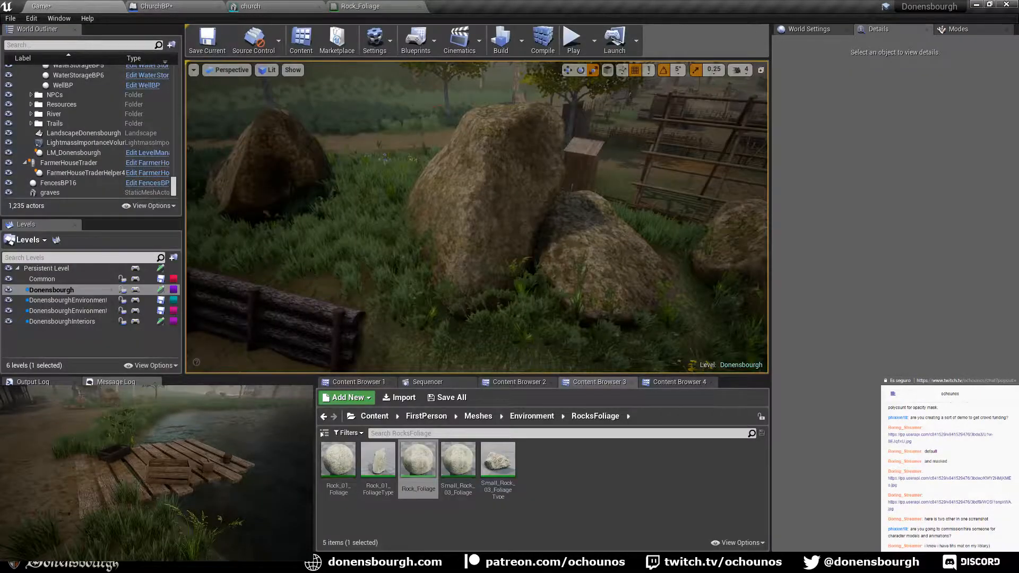
{"action": "right_click_drag", "start_coordinate": [477, 217], "coordinate": [364, 280]}
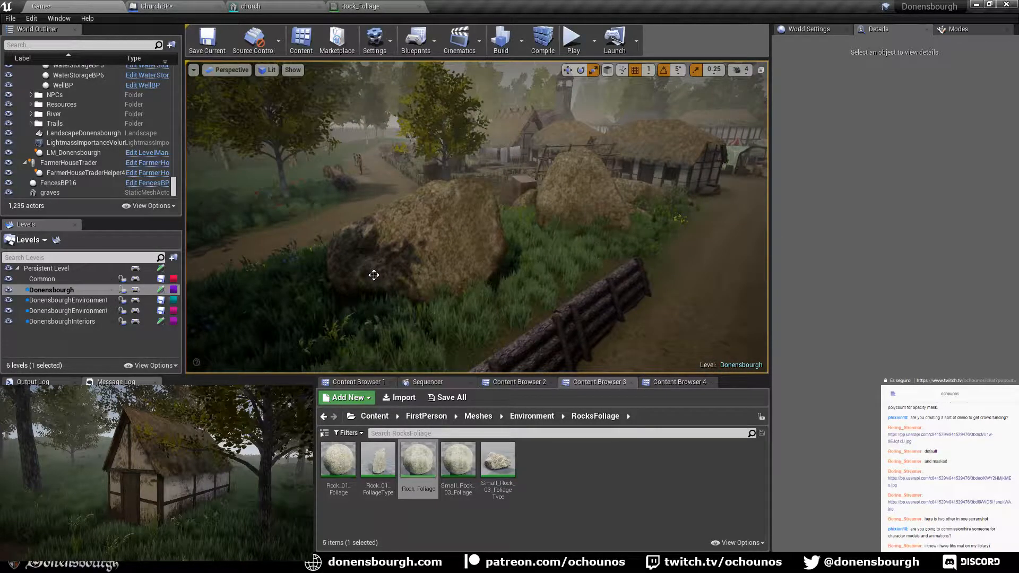
{"action": "right_click_drag", "start_coordinate": [406, 291], "coordinate": [578, 281]}
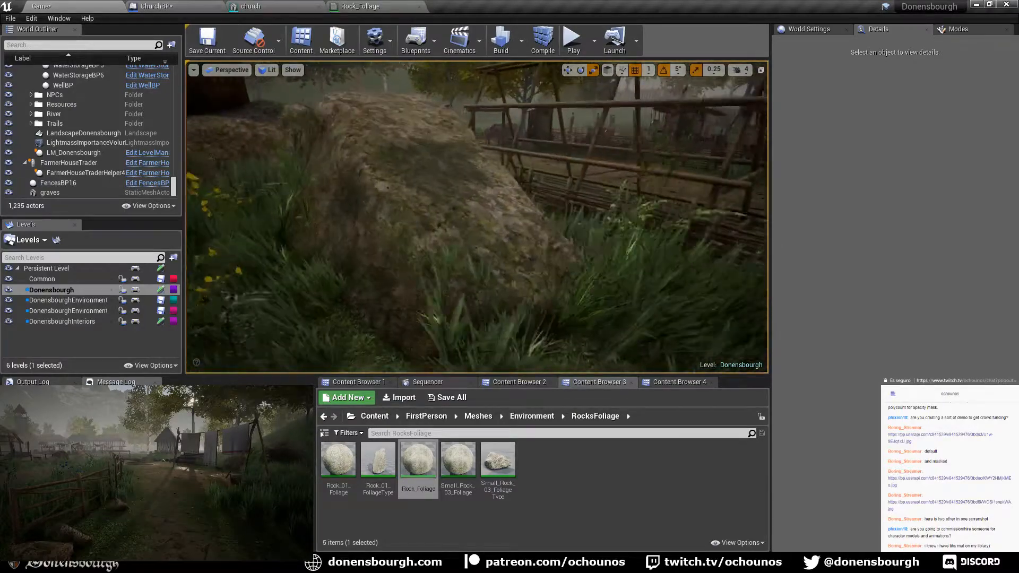
{"action": "right_click_drag", "start_coordinate": [484, 265], "coordinate": [444, 297]}
{"action": "scroll", "coordinate": [414, 223], "scroll_direction": "down", "scroll_amount": 6}
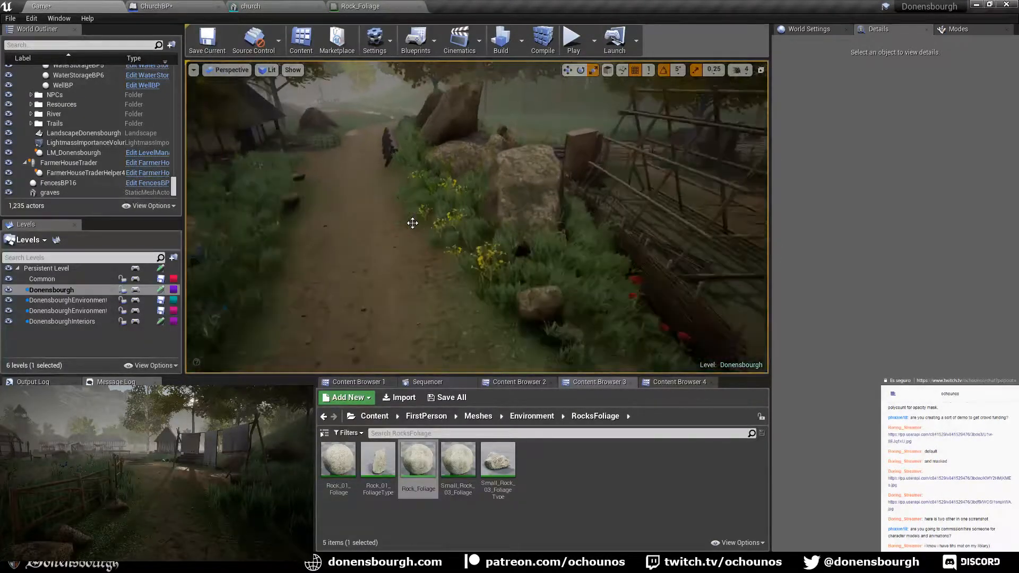
{"action": "right_click_drag", "start_coordinate": [414, 223], "coordinate": [359, 182]}
{"action": "scroll", "coordinate": [339, 172], "scroll_direction": "up", "scroll_amount": 3}
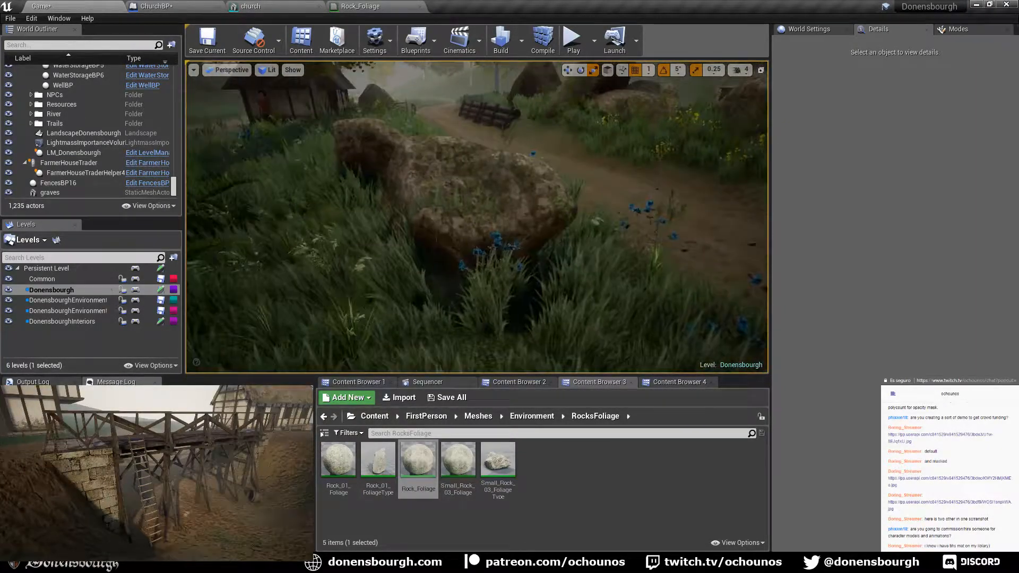
{"action": "scroll", "coordinate": [360, 180], "scroll_direction": "up", "scroll_amount": 3}
{"action": "right_click_drag", "start_coordinate": [405, 227], "coordinate": [405, 227]}
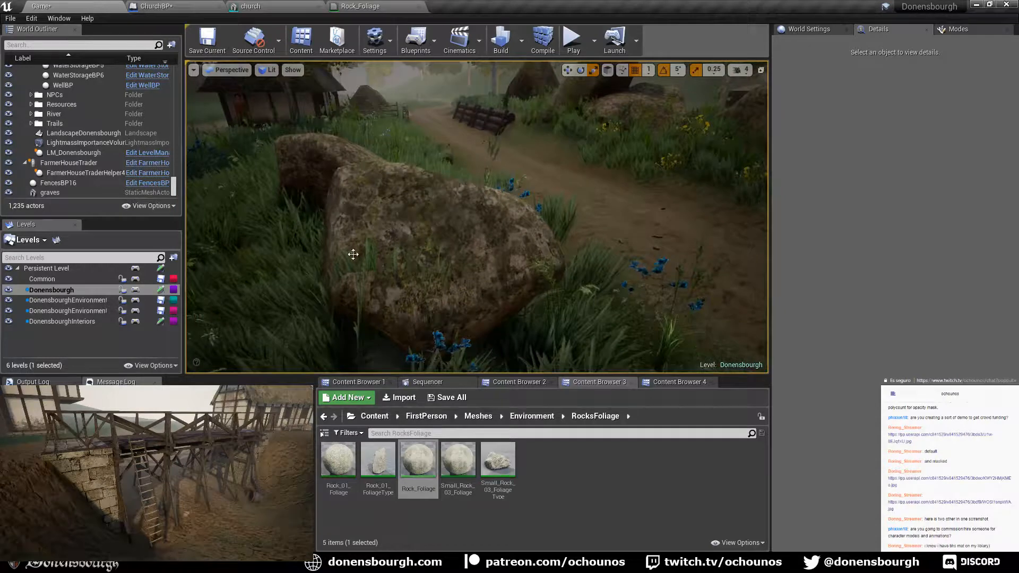
{"action": "scroll", "coordinate": [425, 284], "scroll_direction": "up", "scroll_amount": 4}
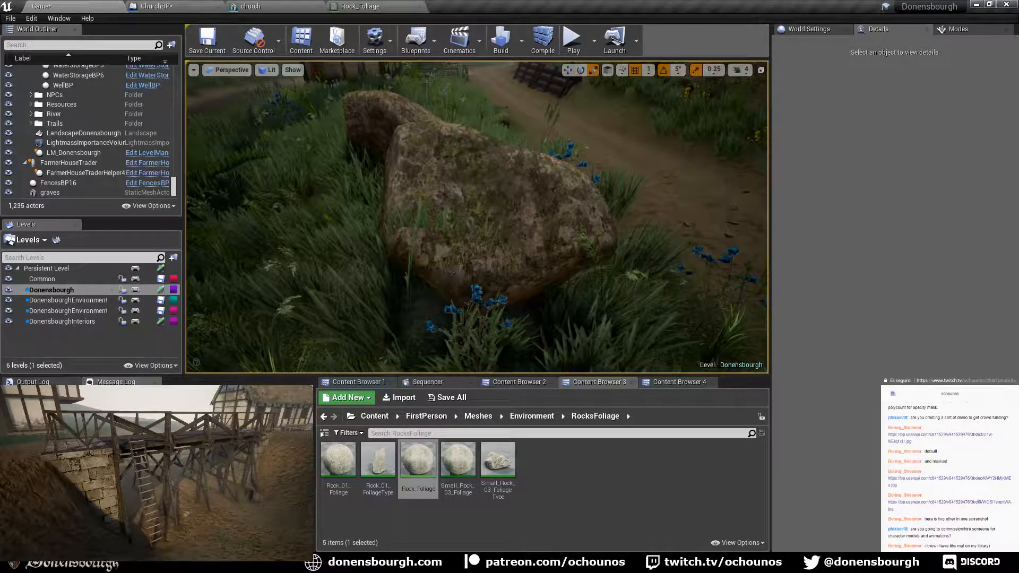
- Make DonensbourghEnvironmentNoLight the current level and use foliage Lasso Select to delete the grass growing through the roadside rock
{"action": "left_click", "coordinate": [962, 30]}
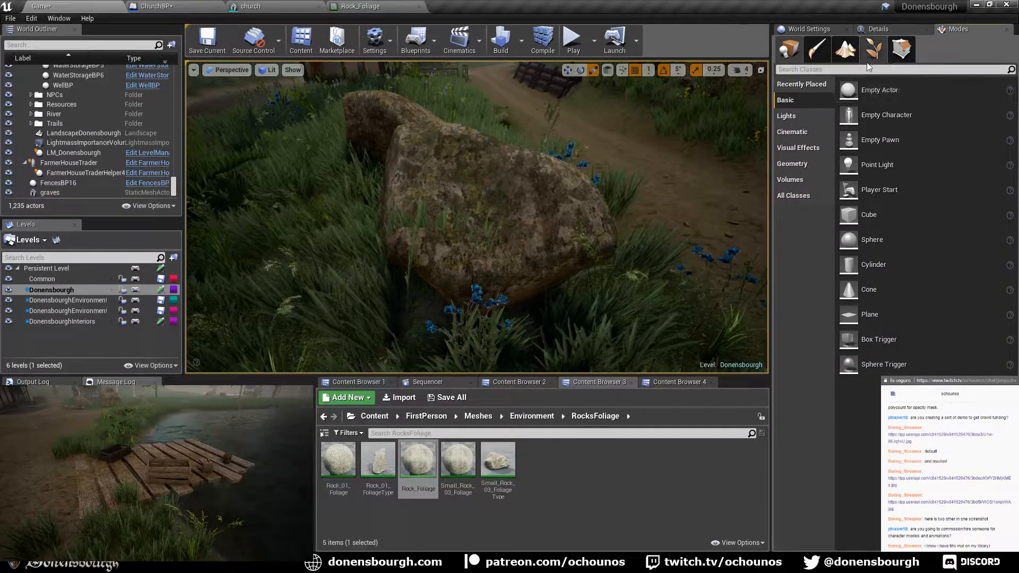
{"action": "double_click", "coordinate": [63, 311]}
{"action": "key", "text": "shift+4"}
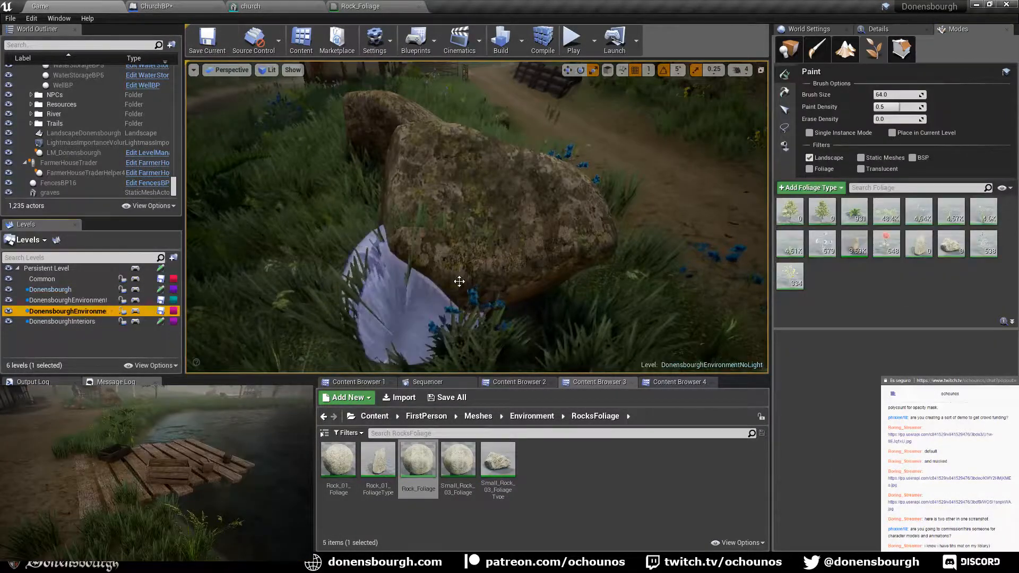
{"action": "left_click", "coordinate": [784, 128]}
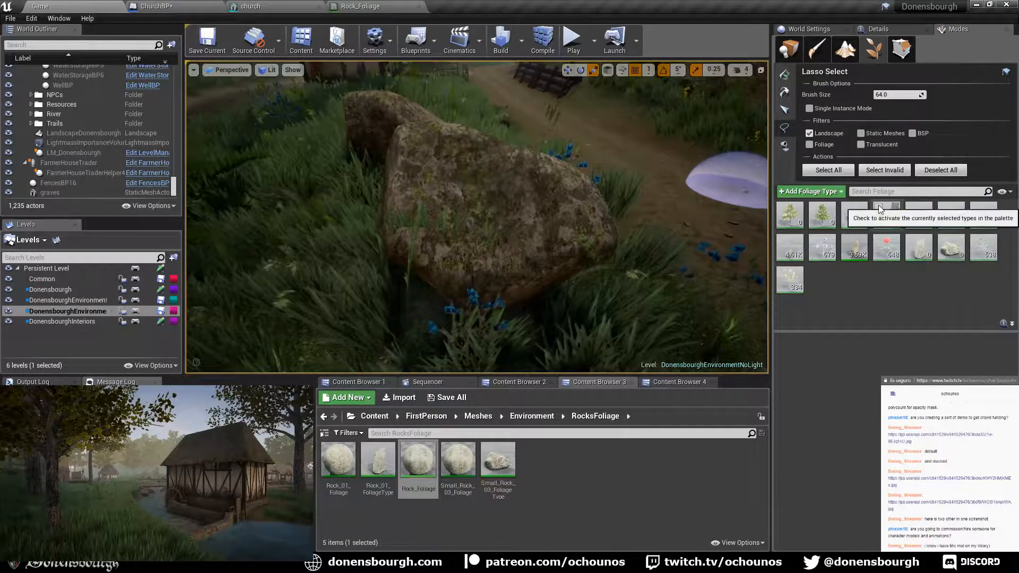
{"action": "left_click_drag", "start_coordinate": [555, 253], "coordinate": [454, 259]}
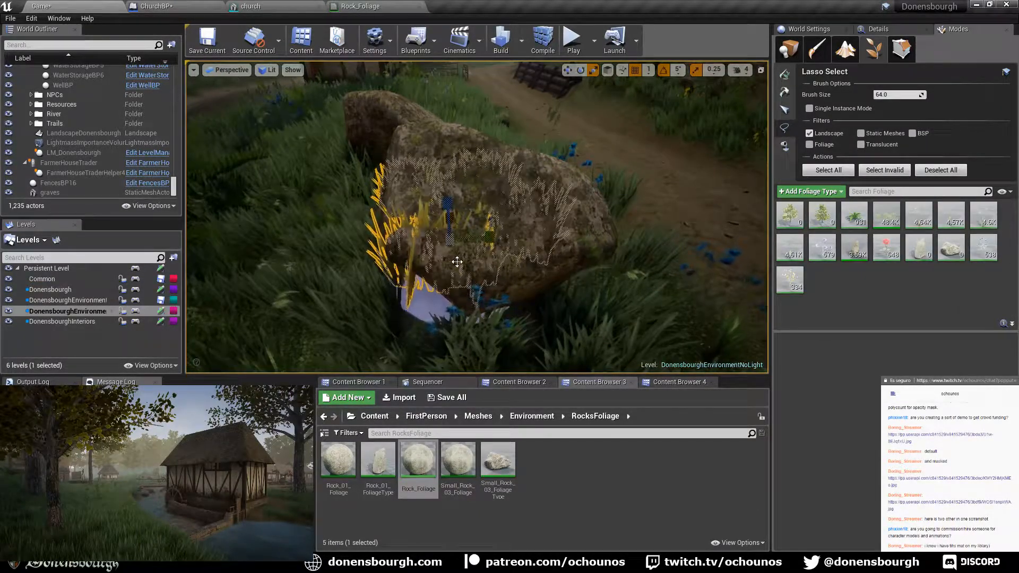
{"action": "key", "text": "Delete"}
- Lasso-select and delete the foliage at the base of the same rock, and switch back to Place mode
{"action": "right_click_drag", "start_coordinate": [457, 258], "coordinate": [456, 319]}
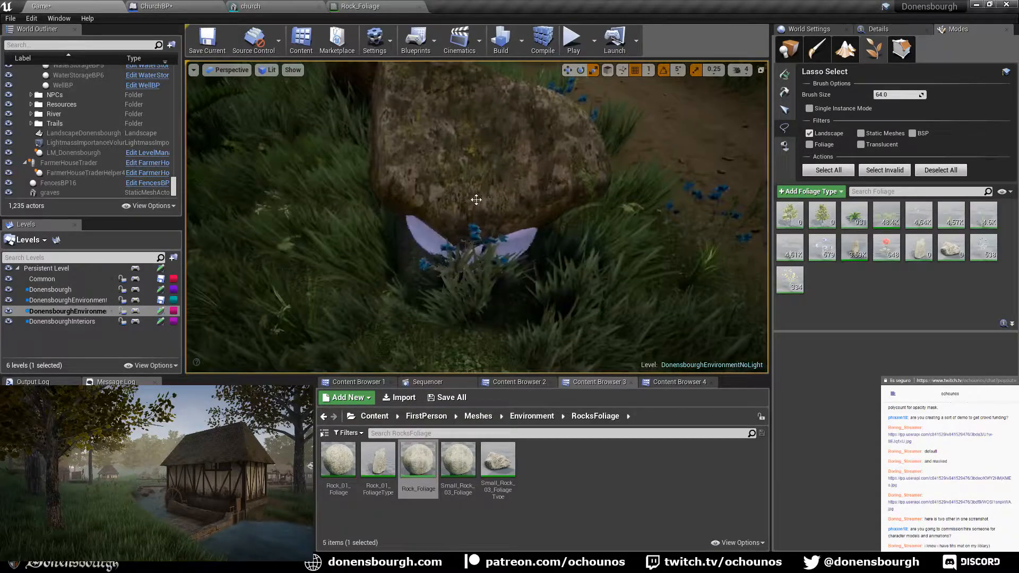
{"action": "left_click_drag", "start_coordinate": [475, 200], "coordinate": [501, 215]}
{"action": "key", "text": "Delete"}
{"action": "right_click_drag", "start_coordinate": [497, 203], "coordinate": [457, 233]}
{"action": "scroll", "coordinate": [487, 207], "scroll_direction": "down", "scroll_amount": 5}
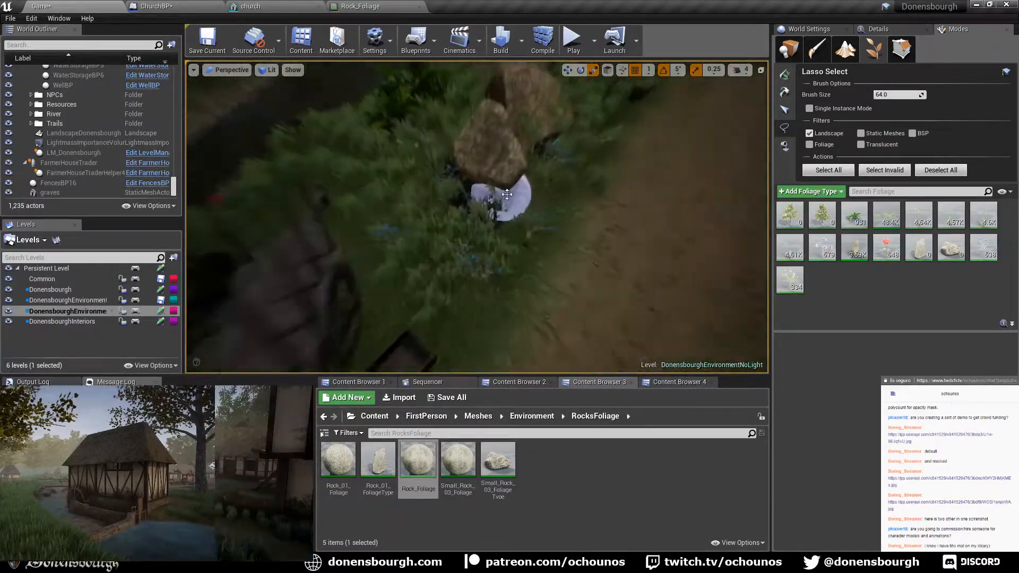
{"action": "left_click", "coordinate": [793, 49]}
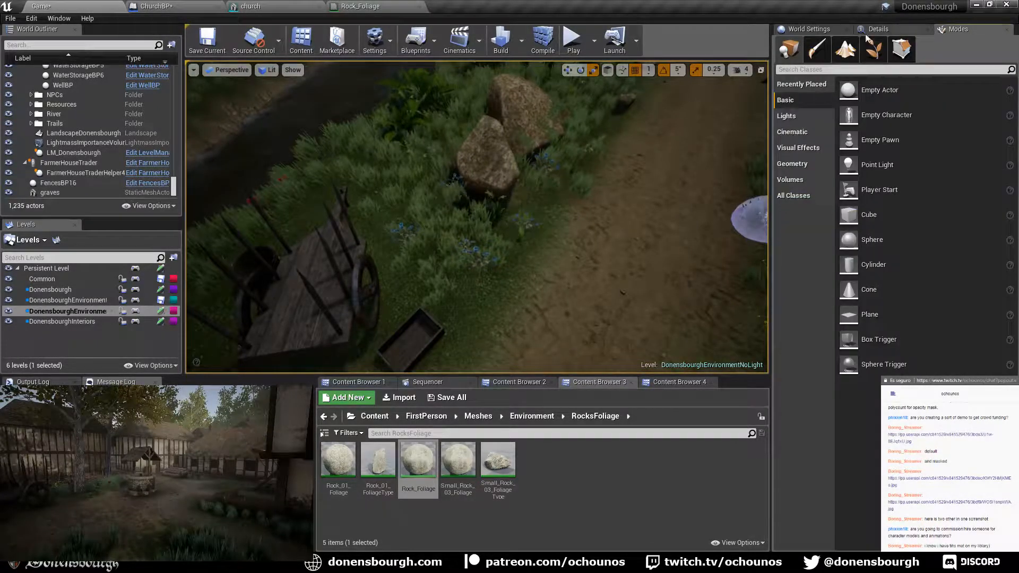
- Examine the village surroundings in the level, from the dirt path and market square to the mountain backdrop
{"action": "left_click", "coordinate": [878, 29]}
{"action": "right_click_drag", "start_coordinate": [327, 265], "coordinate": [367, 202]}
{"action": "right_click_drag", "start_coordinate": [442, 256], "coordinate": [345, 295]}
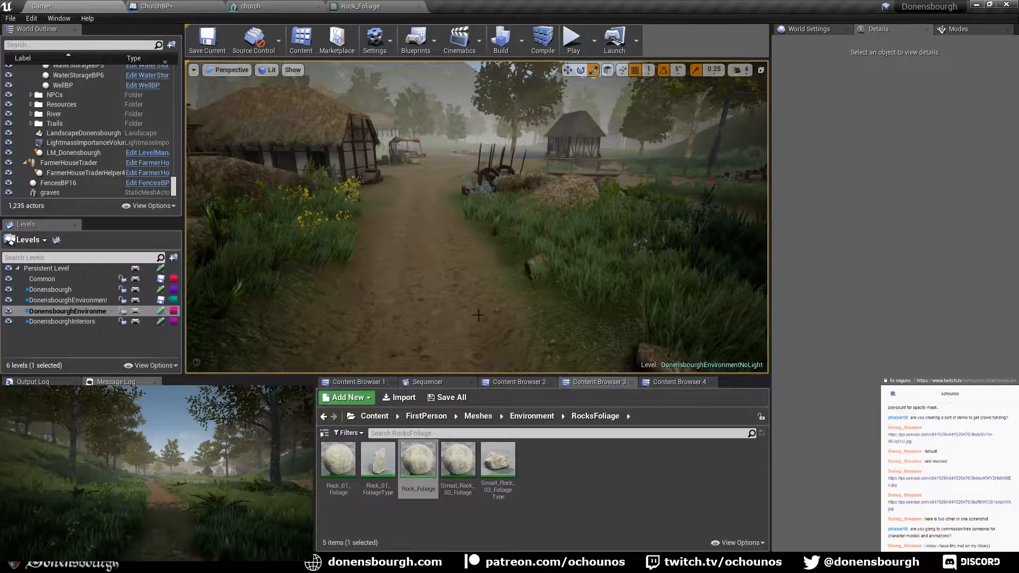
{"action": "mouse_move", "coordinate": [478, 314]}
{"action": "right_mouse_down"}
{"action": "mouse_move", "coordinate": [478, 288]}
{"action": "mouse_move", "coordinate": [473, 315]}
{"action": "mouse_move", "coordinate": [491, 311]}
{"action": "mouse_move", "coordinate": [324, 304]}
{"action": "mouse_move", "coordinate": [499, 310]}
{"action": "mouse_move", "coordinate": [313, 307]}
{"action": "mouse_move", "coordinate": [479, 315]}
{"action": "right_mouse_up"}
{"action": "key", "text": "w"}
{"action": "key", "text": "w"}
{"action": "key", "text": "s"}
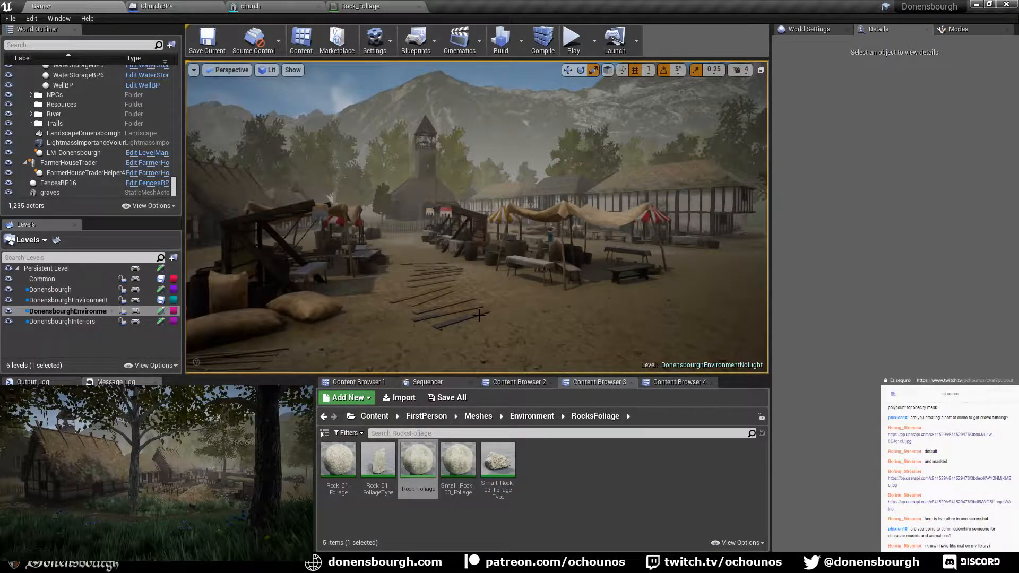
{"action": "right_click_drag", "start_coordinate": [479, 315], "coordinate": [584, 312]}
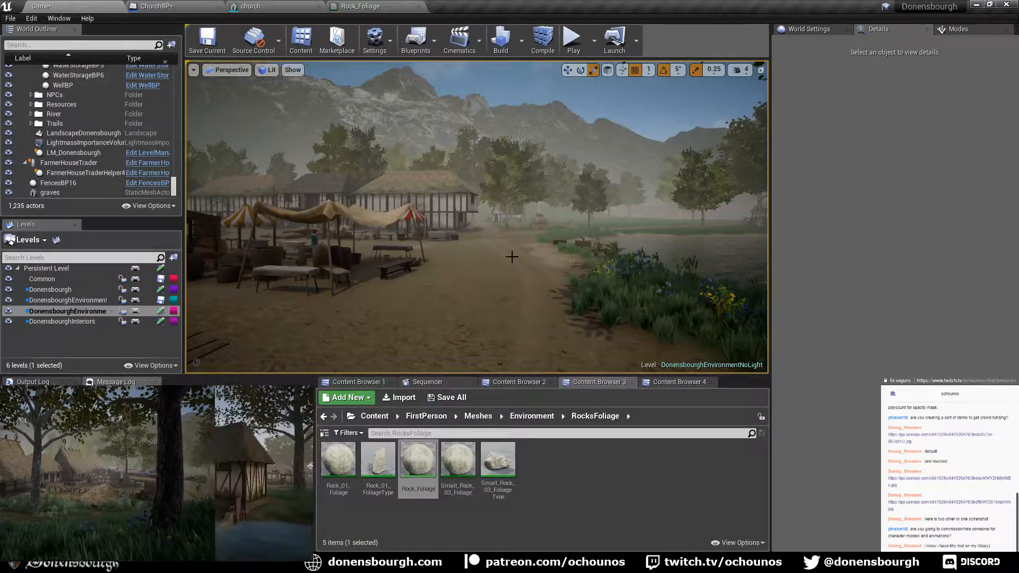
{"action": "right_click_drag", "start_coordinate": [531, 269], "coordinate": [496, 293]}
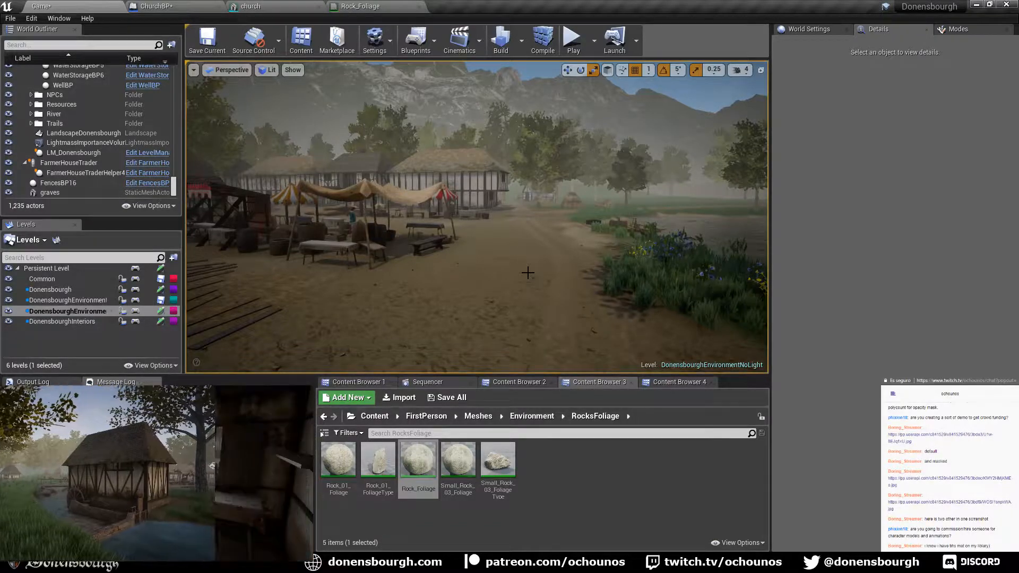
{"action": "right_click_drag", "start_coordinate": [528, 272], "coordinate": [98, 263]}
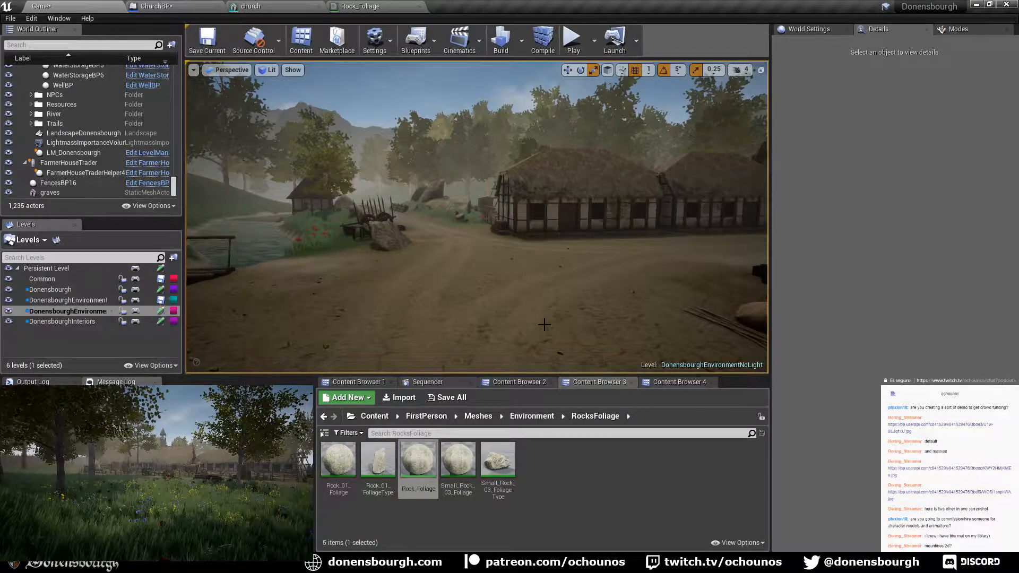
{"action": "right_click_drag", "start_coordinate": [544, 325], "coordinate": [663, 325]}
{"action": "key", "text": "e"}
{"action": "right_click_drag", "start_coordinate": [478, 218], "coordinate": [626, 241]}
- Open the panoramic mountain backdrop's static mesh in its editor and inspect its curved shape under changing light directions
{"action": "mouse_move", "coordinate": [453, 164]}
{"action": "right_mouse_down"}
{"action": "mouse_move", "coordinate": [462, 117]}
{"action": "mouse_move", "coordinate": [452, 164]}
{"action": "right_mouse_up"}
{"action": "left_click", "coordinate": [453, 164]}
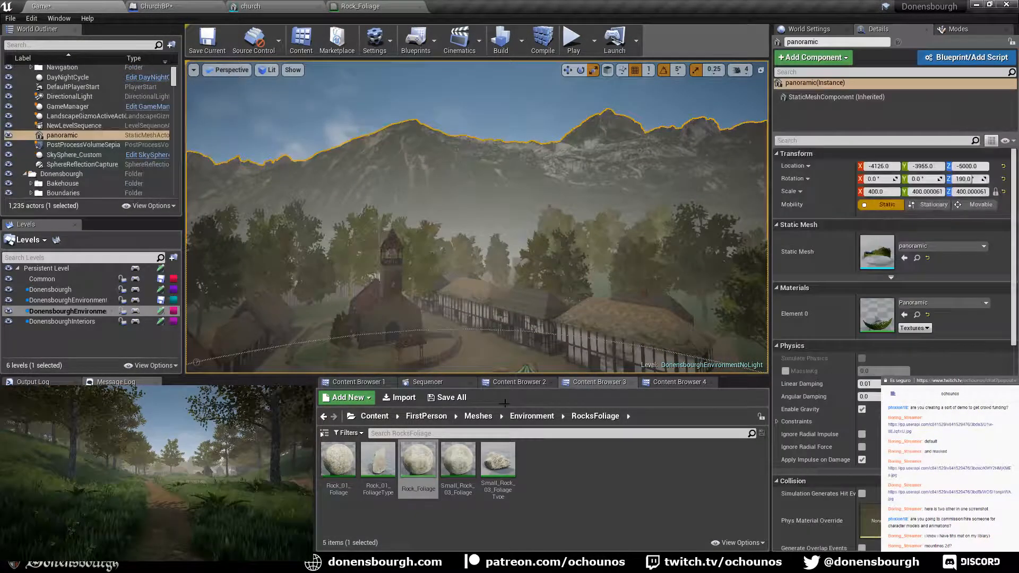
{"action": "double_click", "coordinate": [874, 257]}
{"action": "scroll", "coordinate": [478, 350], "scroll_direction": "down", "scroll_amount": 3}
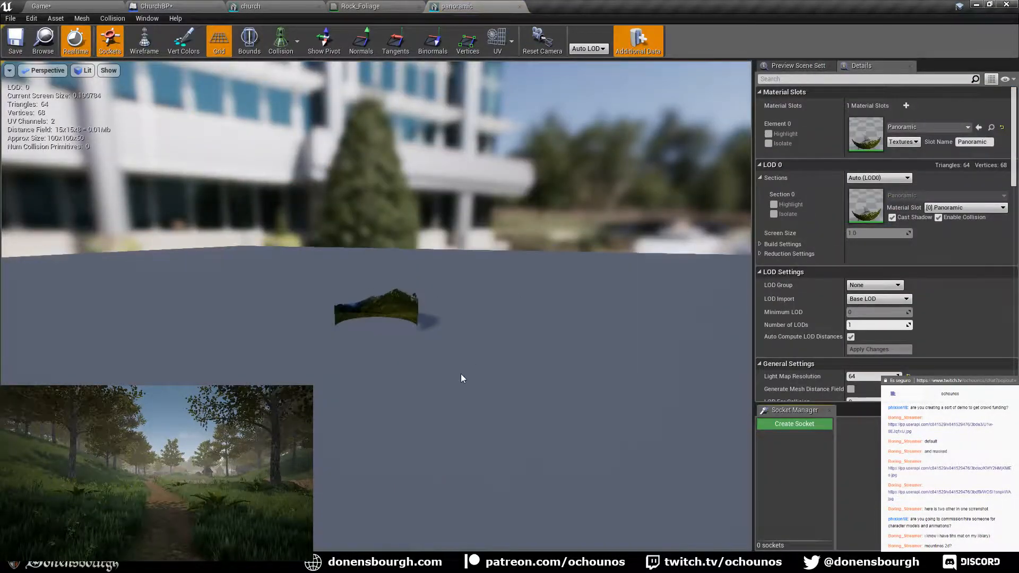
{"action": "scroll", "coordinate": [445, 387], "scroll_direction": "up", "scroll_amount": 8}
{"action": "scroll", "coordinate": [469, 419], "scroll_direction": "down", "scroll_amount": 6}
{"action": "scroll", "coordinate": [449, 409], "scroll_direction": "up", "scroll_amount": 2}
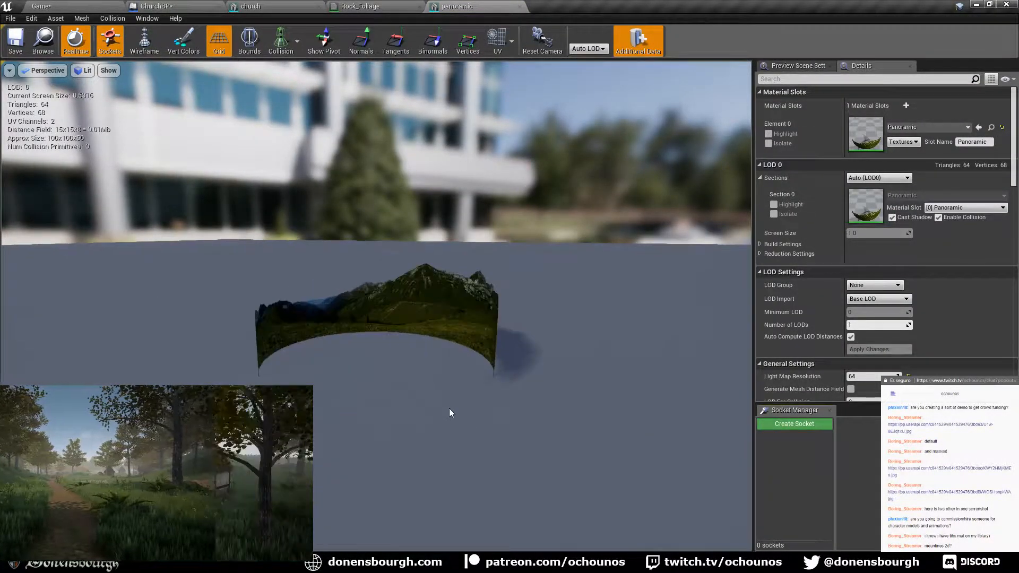
{"action": "left_click_drag", "start_coordinate": [431, 394], "coordinate": [5, 384]}
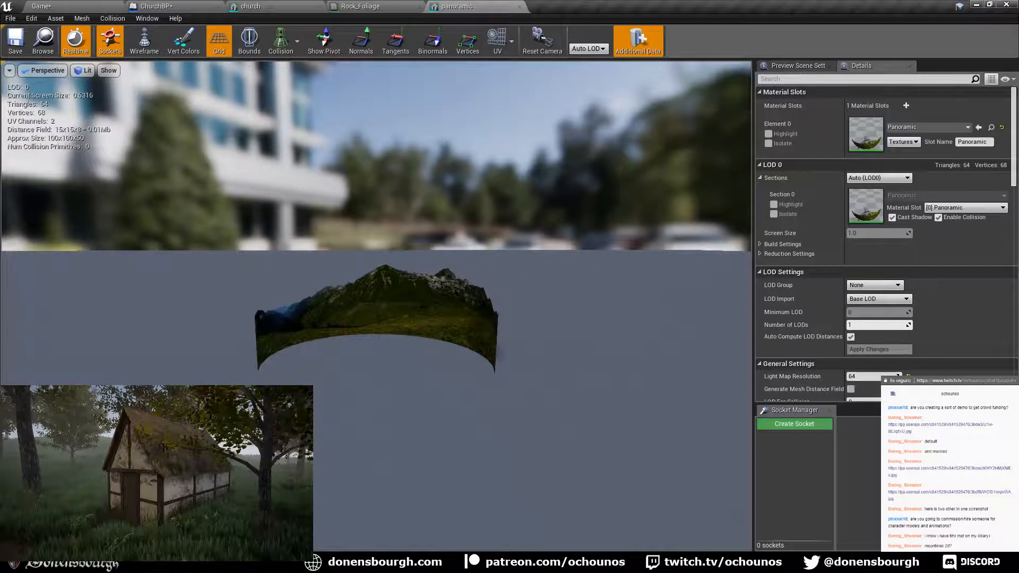
{"action": "left_click_drag", "start_coordinate": [376, 318], "coordinate": [4, 292]}
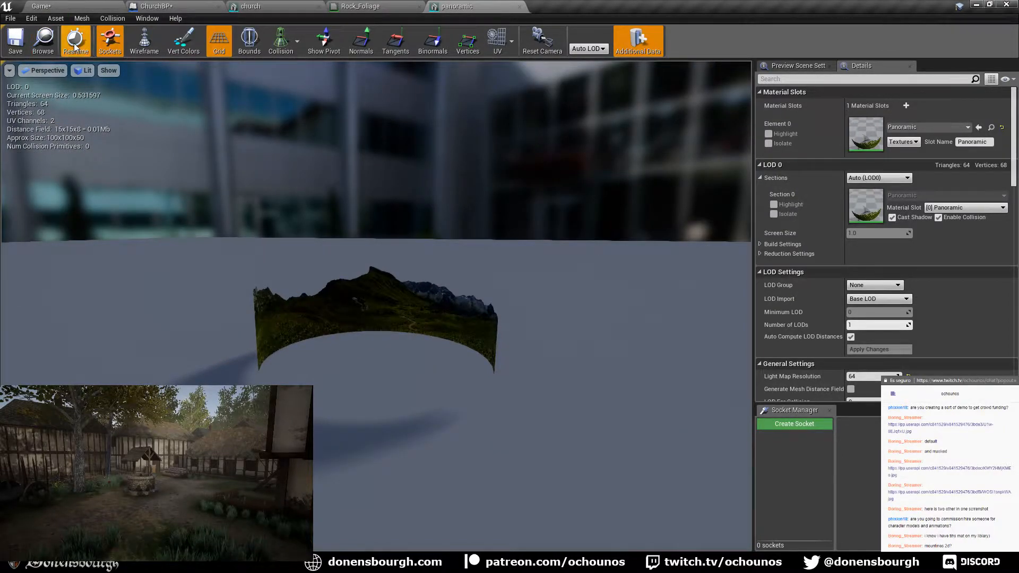
- Return to the level and examine the market stalls, church area and mountain backdrop from ground level and from above
{"action": "left_click", "coordinate": [74, 6]}
{"action": "right_click_drag", "start_coordinate": [450, 276], "coordinate": [526, 302]}
{"action": "key", "text": "Escape"}
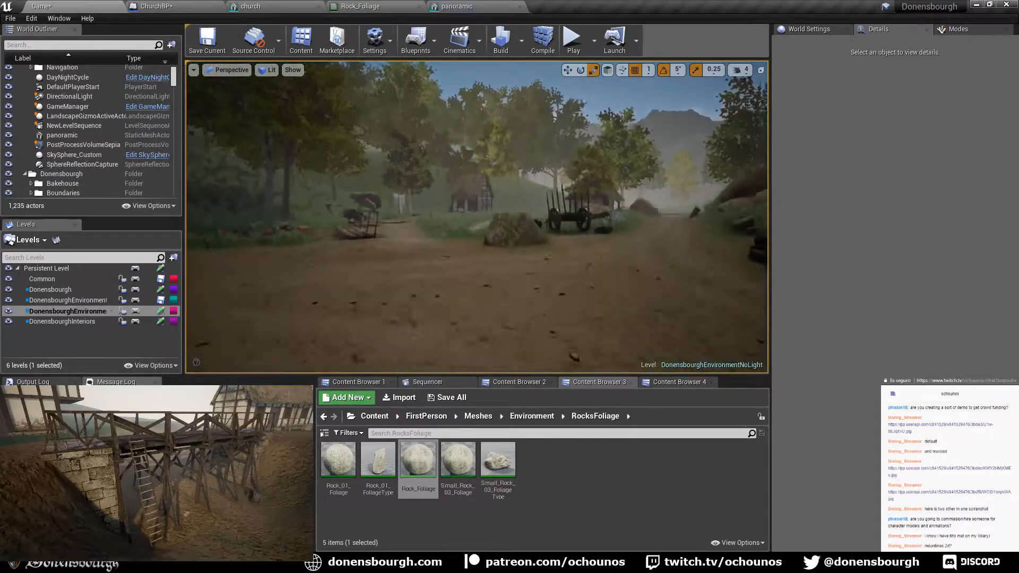
{"action": "right_click_drag", "start_coordinate": [537, 250], "coordinate": [611, 239]}
{"action": "key", "text": "w"}
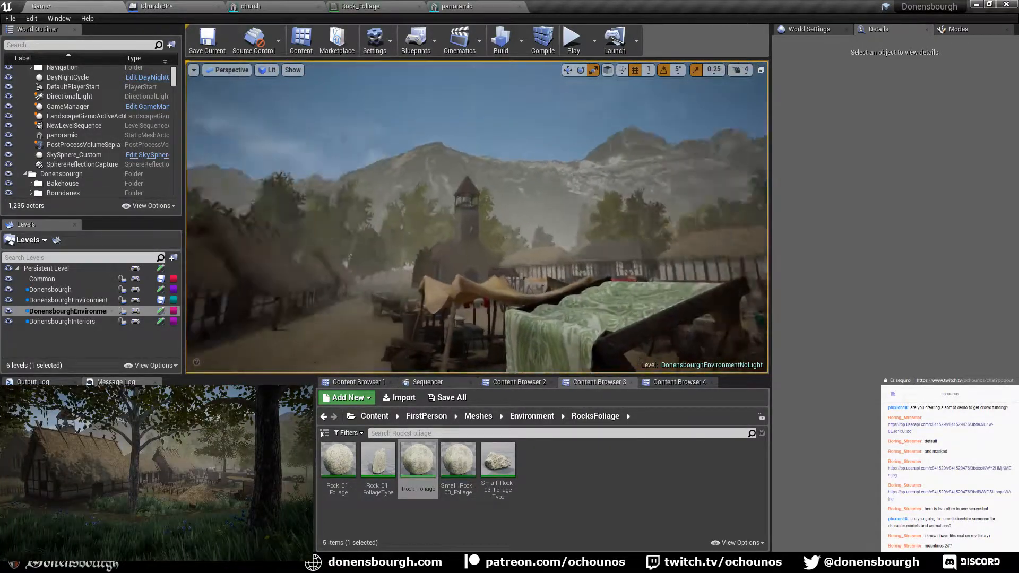
{"action": "right_click_drag", "start_coordinate": [477, 228], "coordinate": [485, 205]}
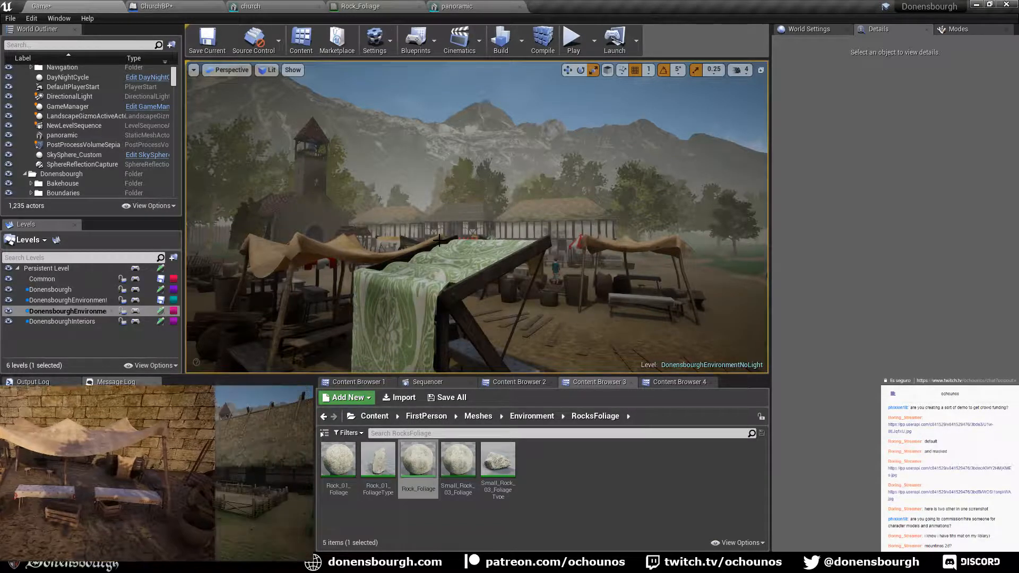
{"action": "right_click_drag", "start_coordinate": [449, 271], "coordinate": [743, 235]}
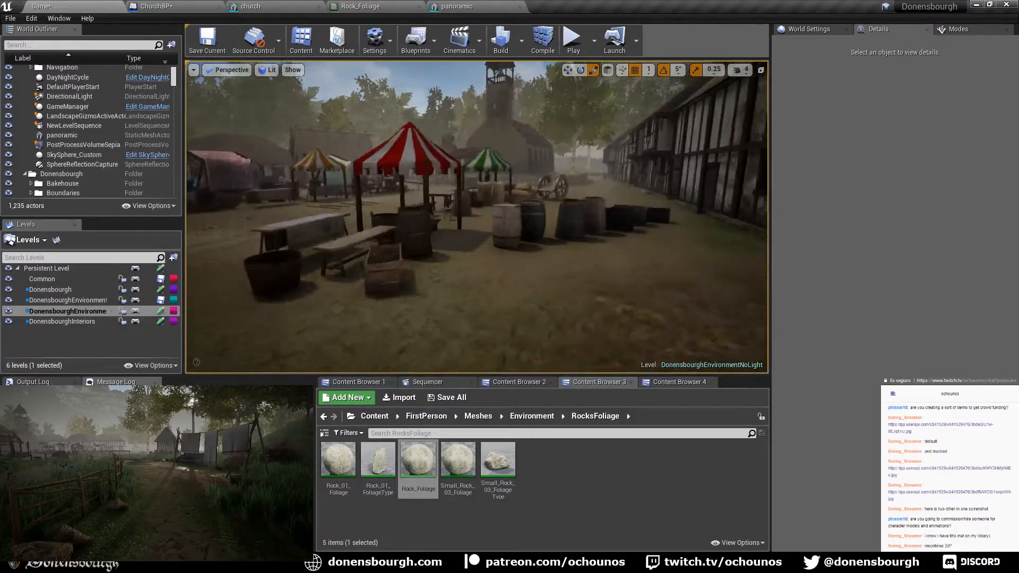
{"action": "right_click_drag", "start_coordinate": [478, 281], "coordinate": [442, 231]}
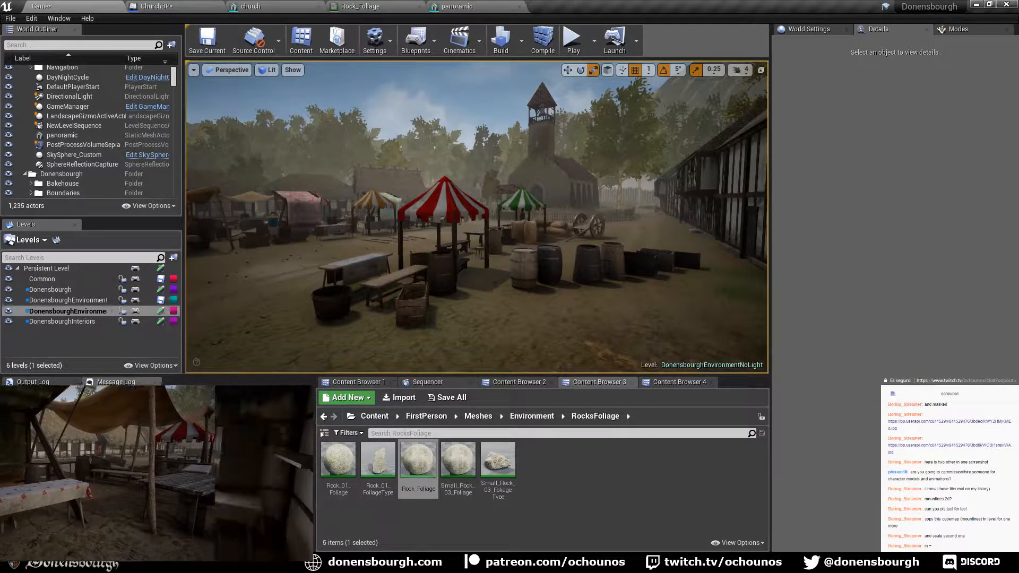
{"action": "mouse_move", "coordinate": [362, 230]}
{"action": "right_mouse_down"}
{"action": "mouse_move", "coordinate": [362, 276]}
{"action": "mouse_move", "coordinate": [362, 230]}
{"action": "right_mouse_up"}
{"action": "scroll", "coordinate": [360, 230], "scroll_direction": "down", "scroll_amount": 8}
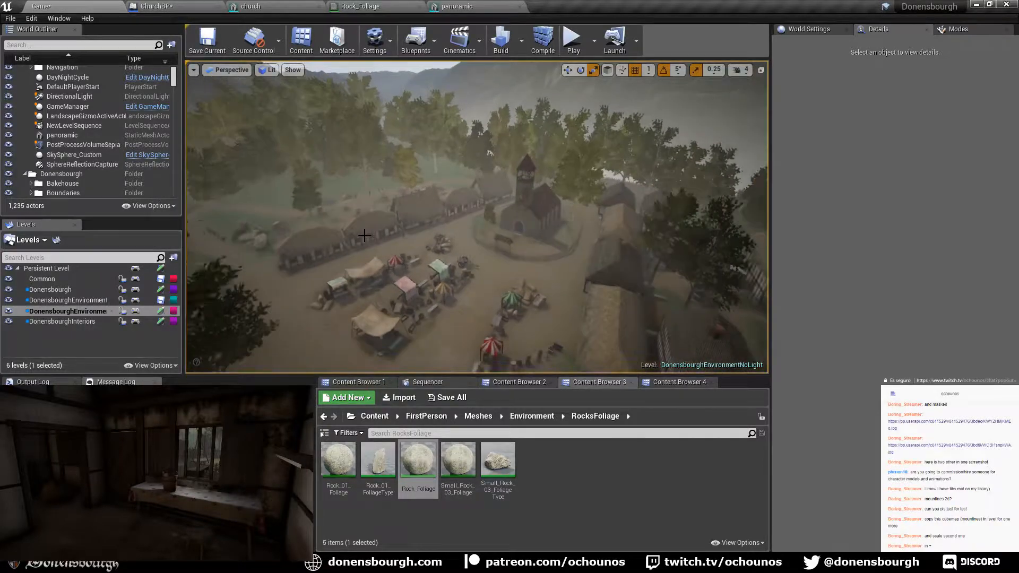
{"action": "right_click_drag", "start_coordinate": [364, 235], "coordinate": [451, 237]}
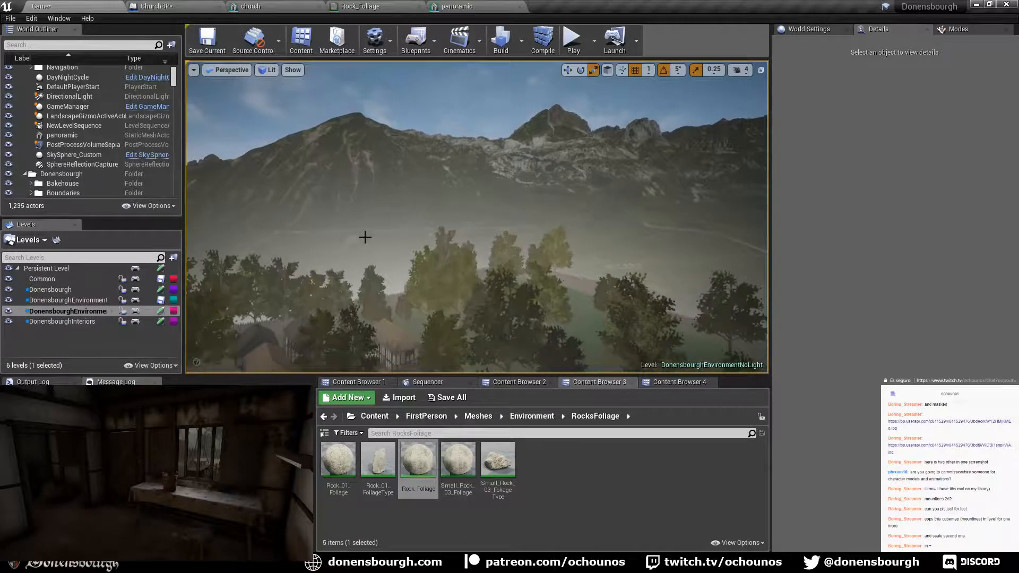
{"action": "right_click_drag", "start_coordinate": [412, 207], "coordinate": [249, 208]}
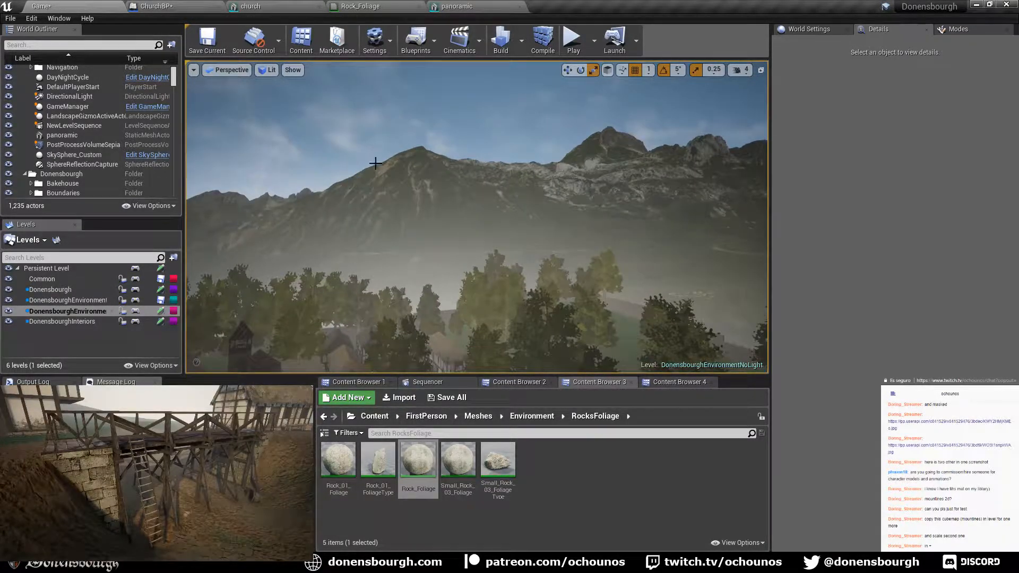
- Select the panoramic mountain backdrop and inspect the scene in the Lighting Only view mode
{"action": "left_click", "coordinate": [407, 169]}
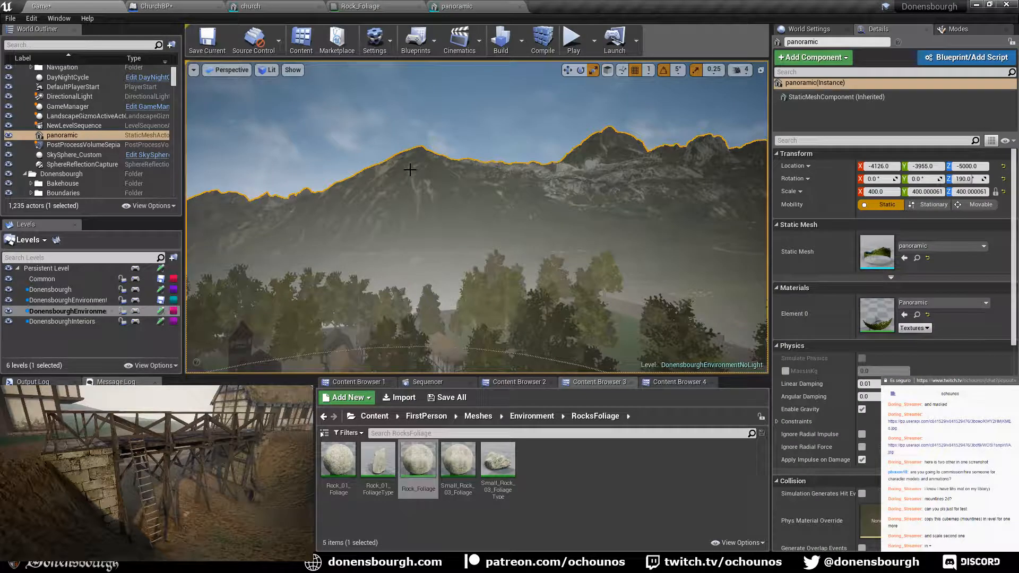
{"action": "left_click", "coordinate": [260, 70]}
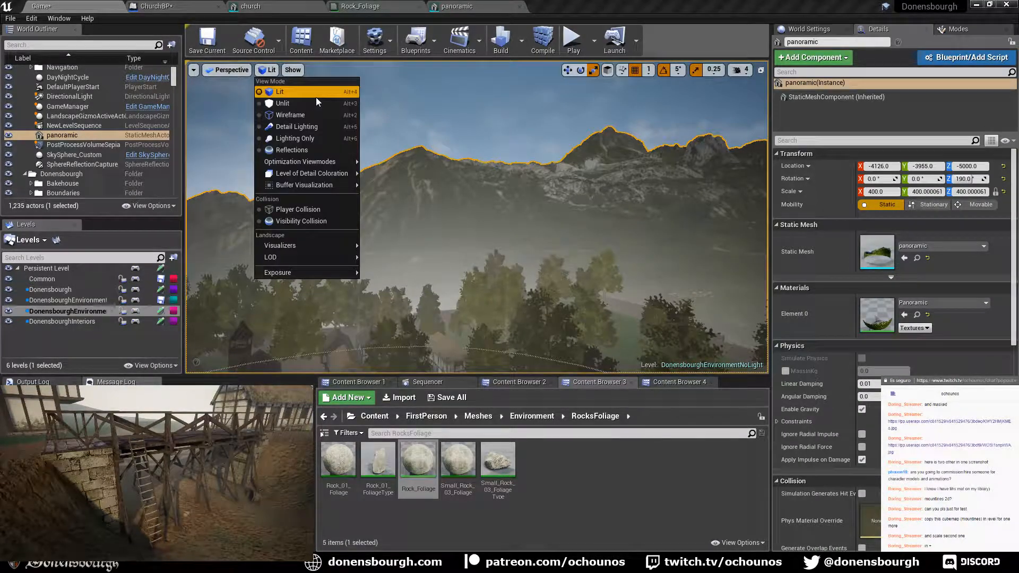
{"action": "left_click", "coordinate": [308, 138]}
{"action": "right_click_drag", "start_coordinate": [429, 207], "coordinate": [423, 186]}
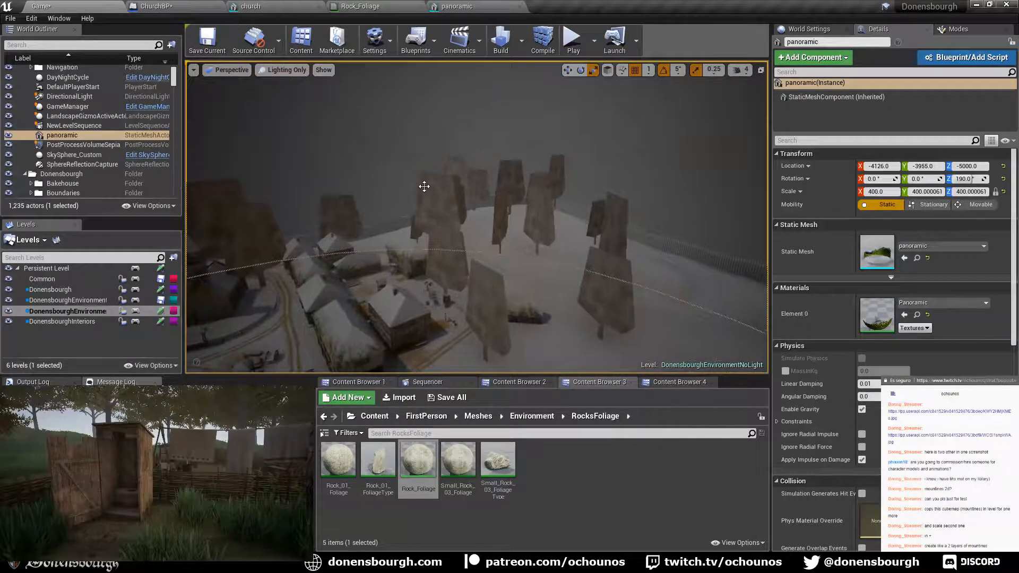
- Duplicate the panoramic mountain backdrop in the Top orthographic view with its whole ring in sight
{"action": "left_click", "coordinate": [230, 70]}
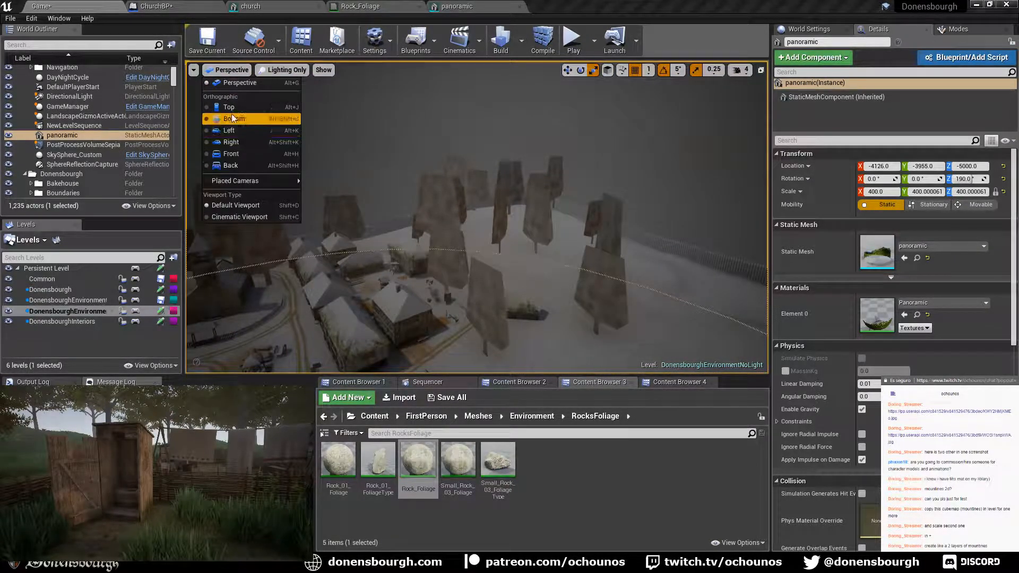
{"action": "left_click", "coordinate": [232, 111]}
{"action": "scroll", "coordinate": [414, 220], "scroll_direction": "down", "scroll_amount": 5}
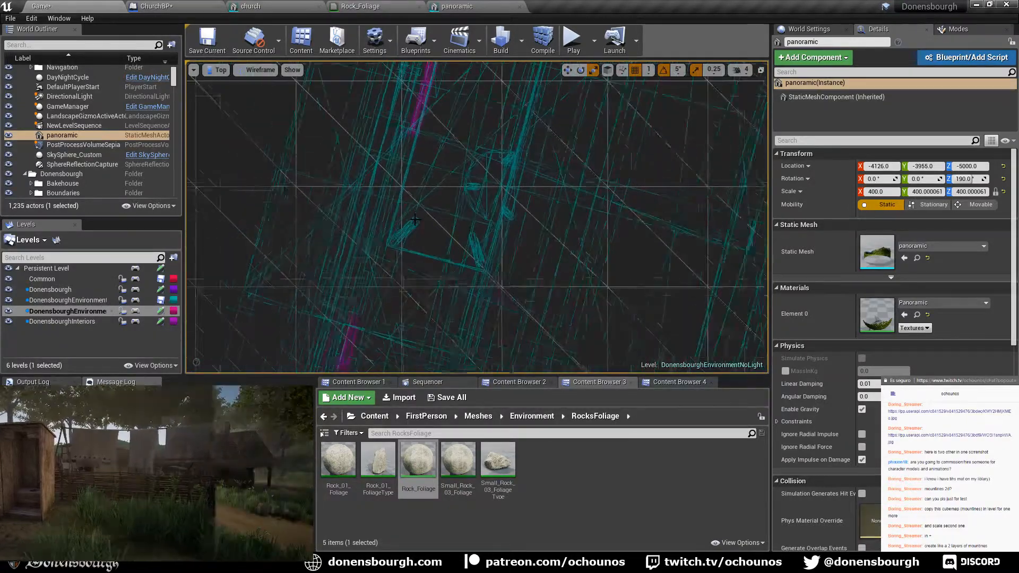
{"action": "scroll", "coordinate": [417, 218], "scroll_direction": "down", "scroll_amount": 8}
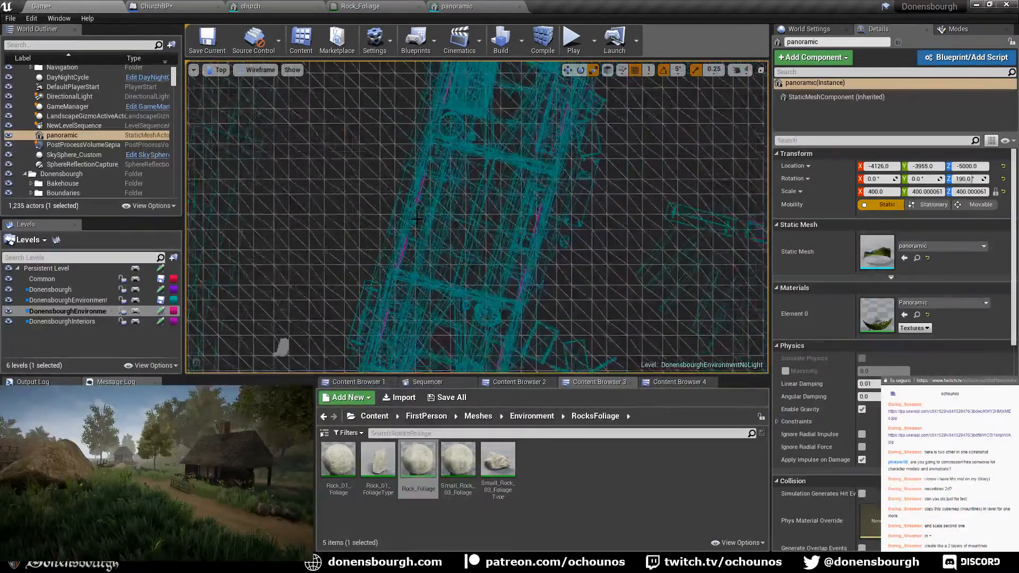
{"action": "scroll", "coordinate": [417, 219], "scroll_direction": "down", "scroll_amount": 8}
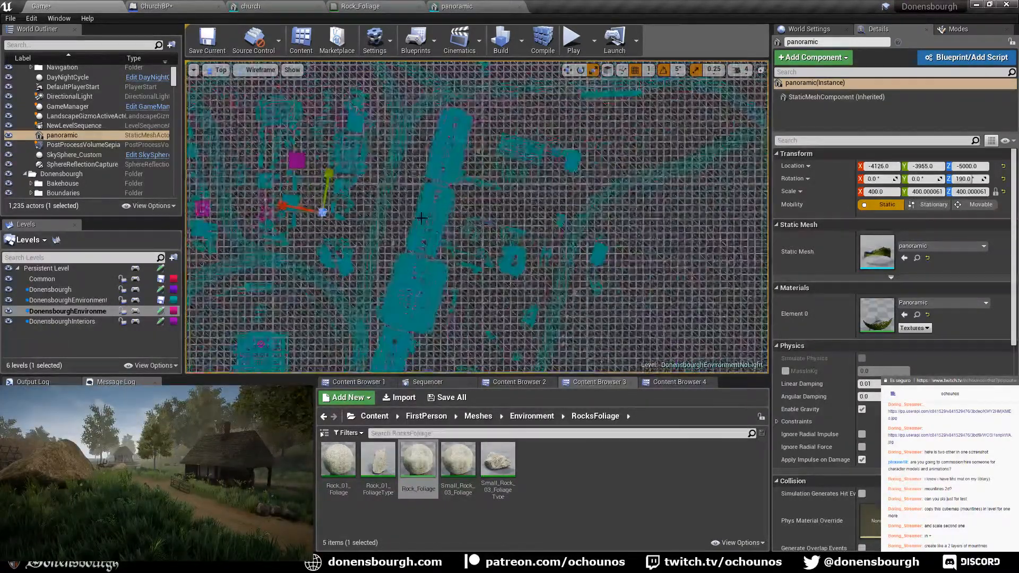
{"action": "scroll", "coordinate": [421, 217], "scroll_direction": "down", "scroll_amount": 10}
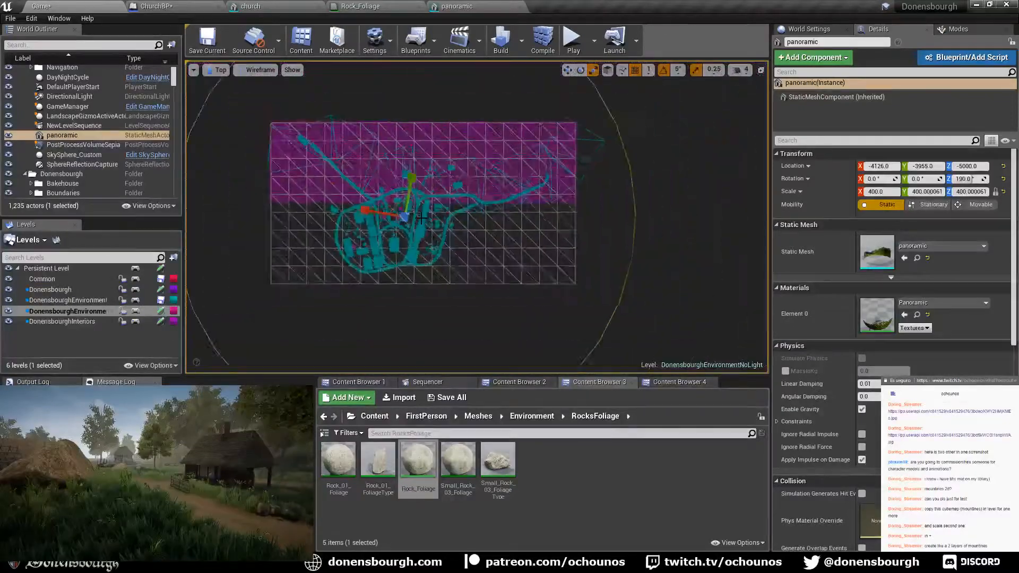
{"action": "scroll", "coordinate": [421, 217], "scroll_direction": "down", "scroll_amount": 4}
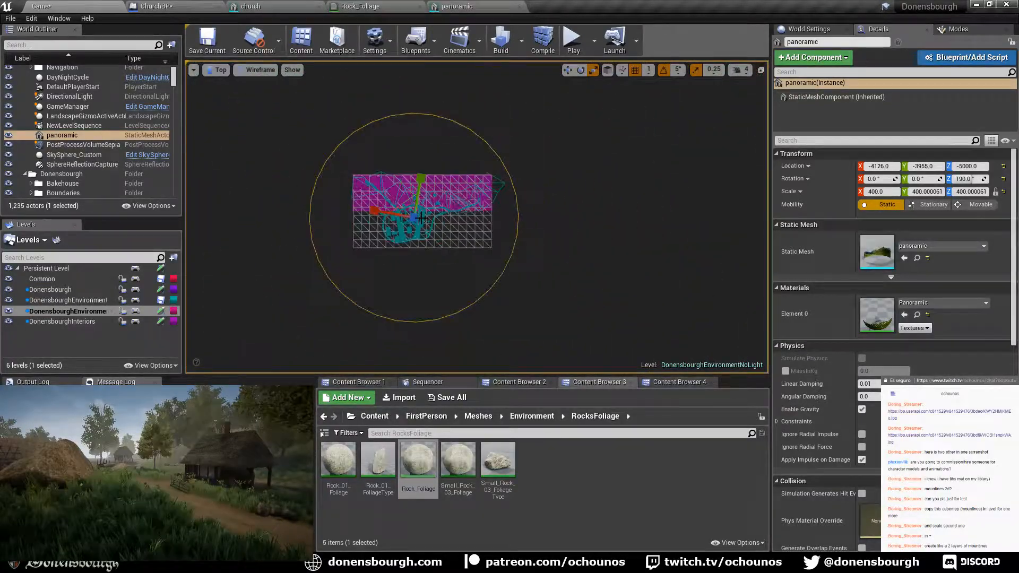
{"action": "key", "text": "ctrl+w"}
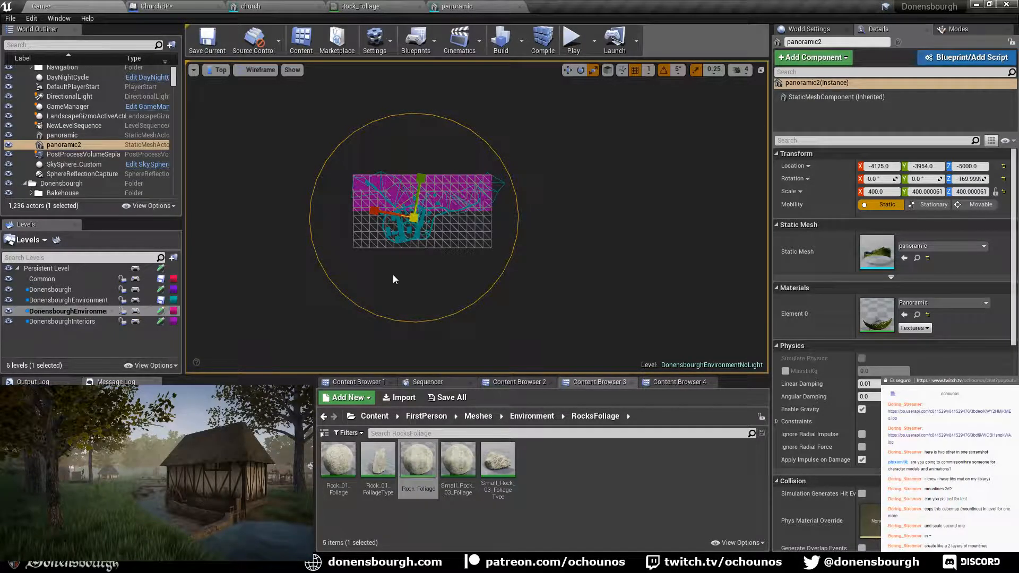
- Scale the duplicated panoramic ring uniformly to 300 on all axes
{"action": "scroll", "coordinate": [394, 294], "scroll_direction": "up", "scroll_amount": 5}
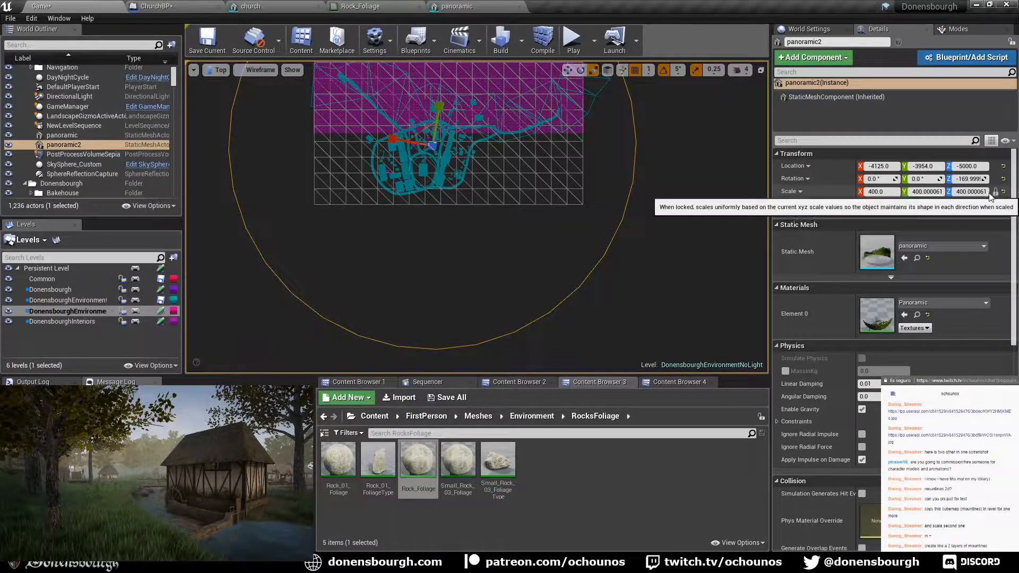
{"action": "left_click", "coordinate": [873, 192]}
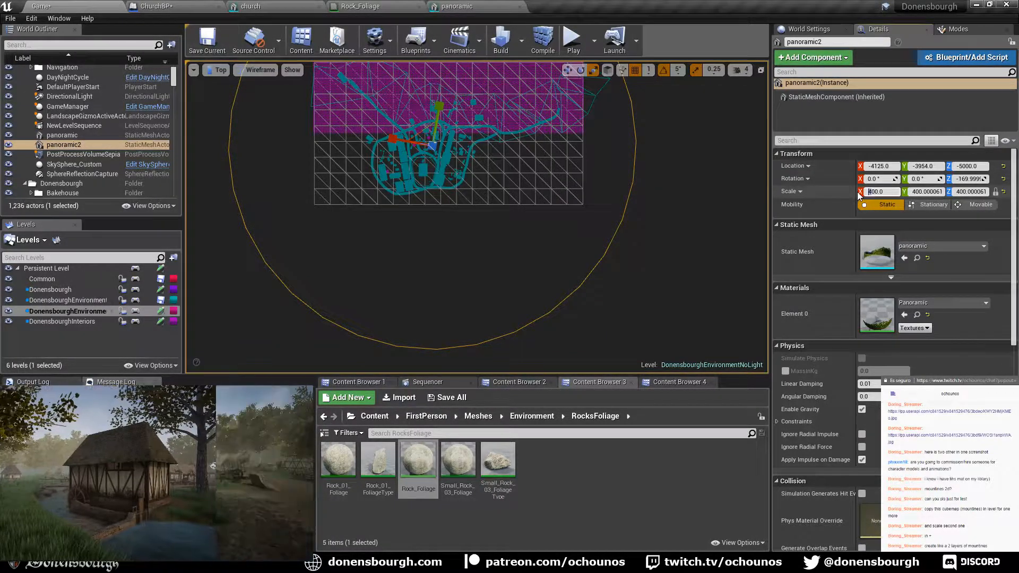
{"action": "key", "text": "Return"}
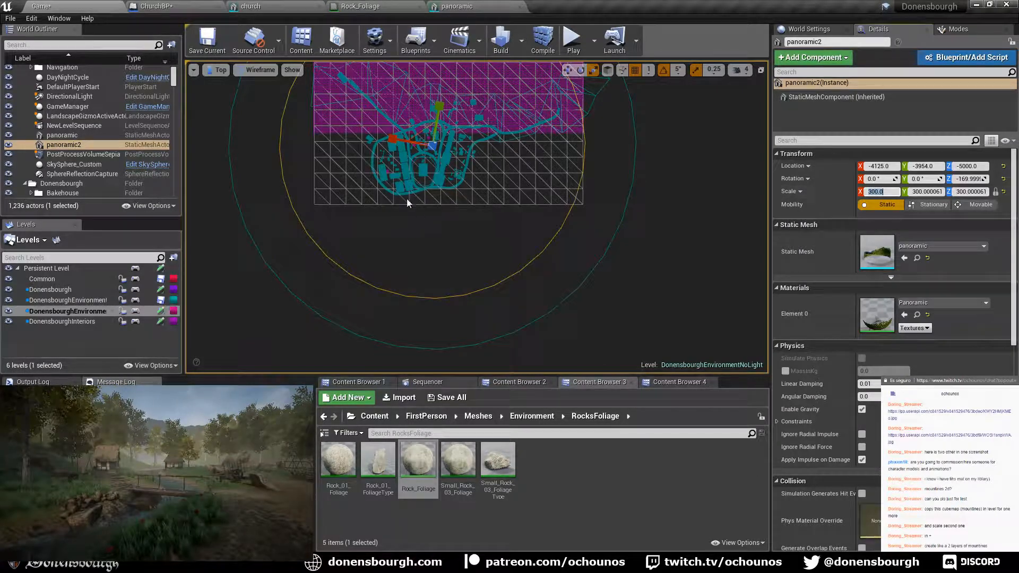
- Restore the Perspective view with Lit shading and inspect the smaller mountain ring against the original one
{"action": "left_click", "coordinate": [214, 71]}
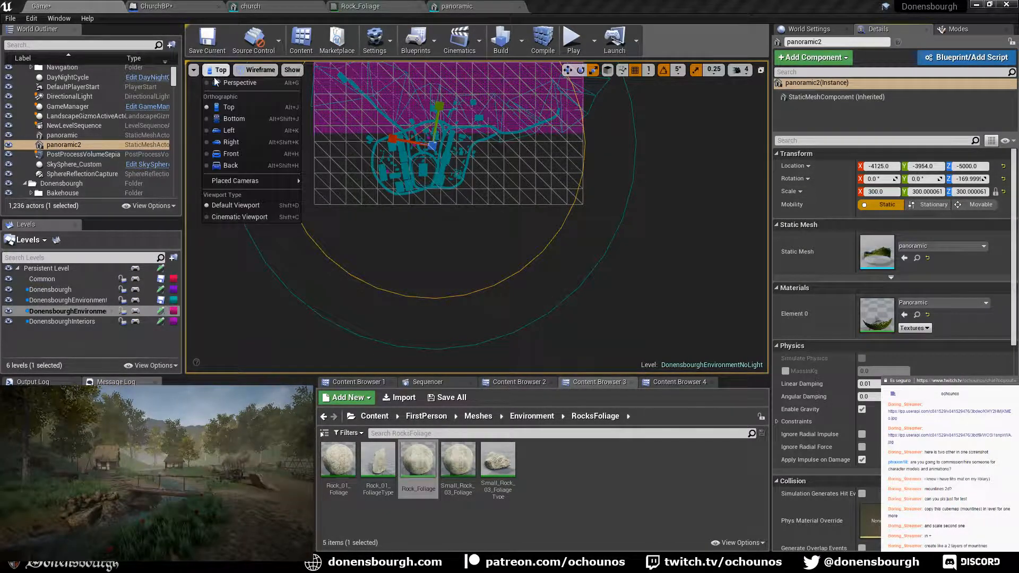
{"action": "left_click", "coordinate": [220, 84]}
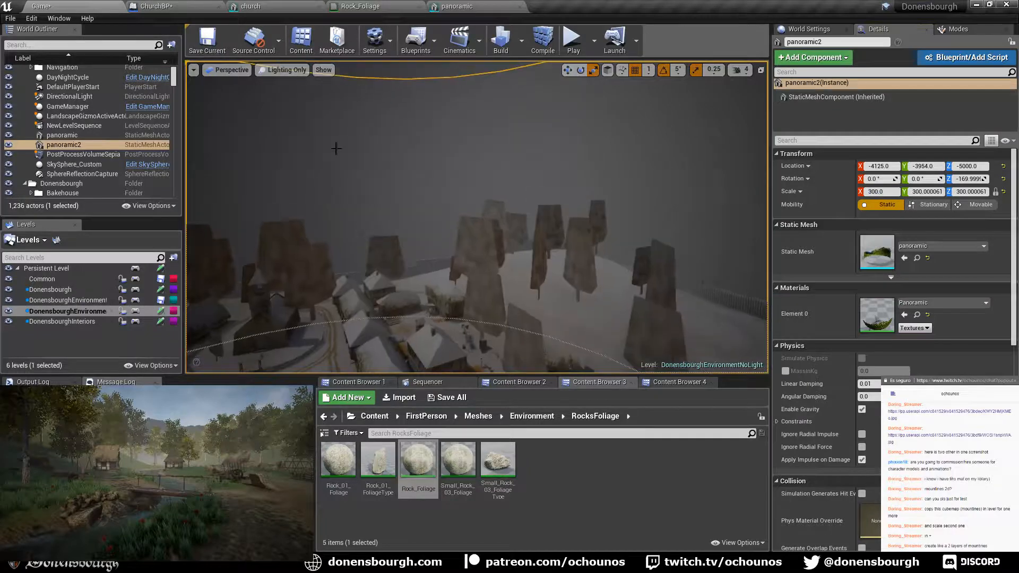
{"action": "left_click", "coordinate": [282, 69]}
{"action": "left_click", "coordinate": [291, 92]}
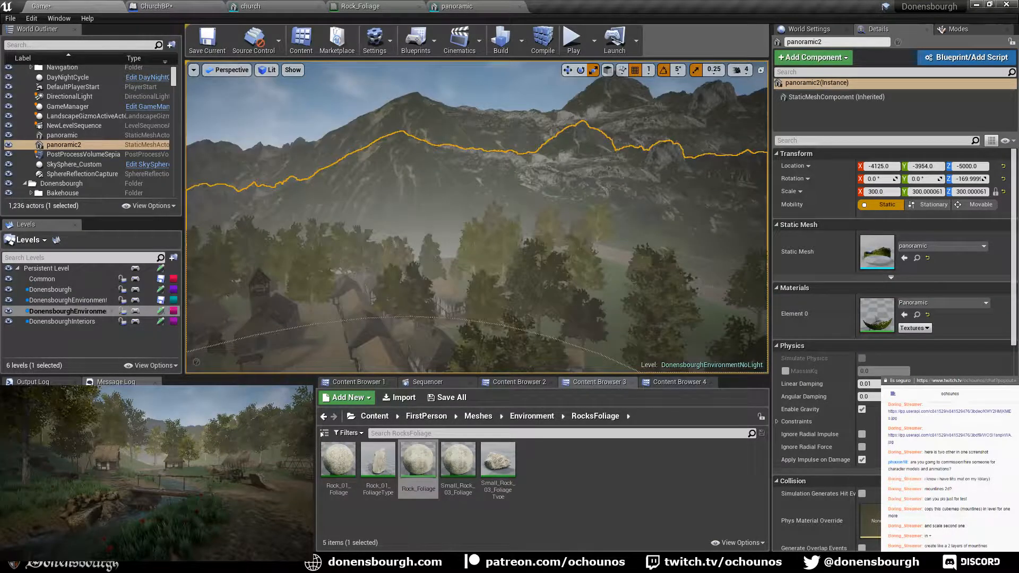
{"action": "right_click_drag", "start_coordinate": [392, 239], "coordinate": [398, 262]}
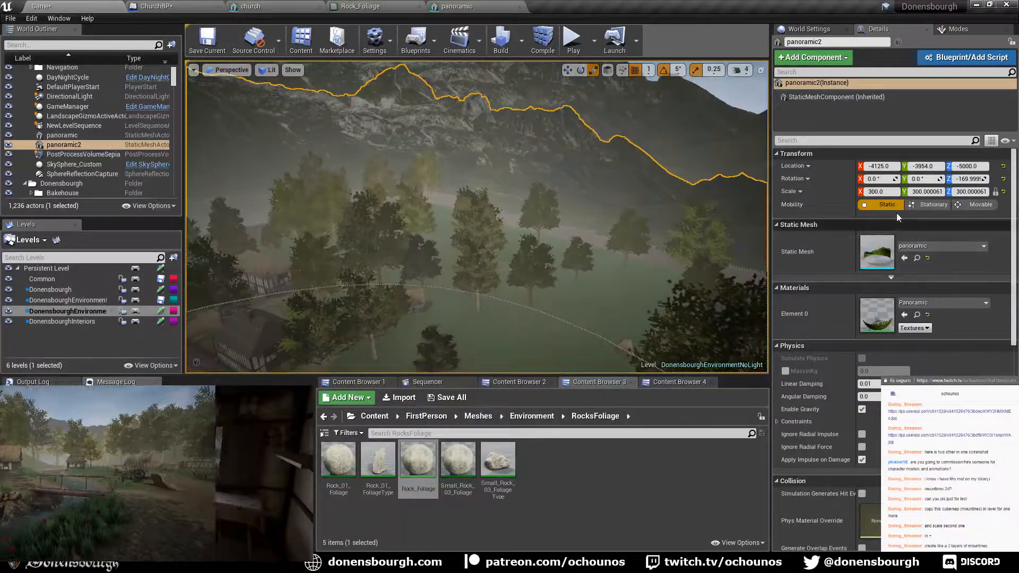
- Set the duplicated panoramic ring's Z rotation to -90° and inspect the mountain skyline around the village
{"action": "left_click", "coordinate": [967, 179]}
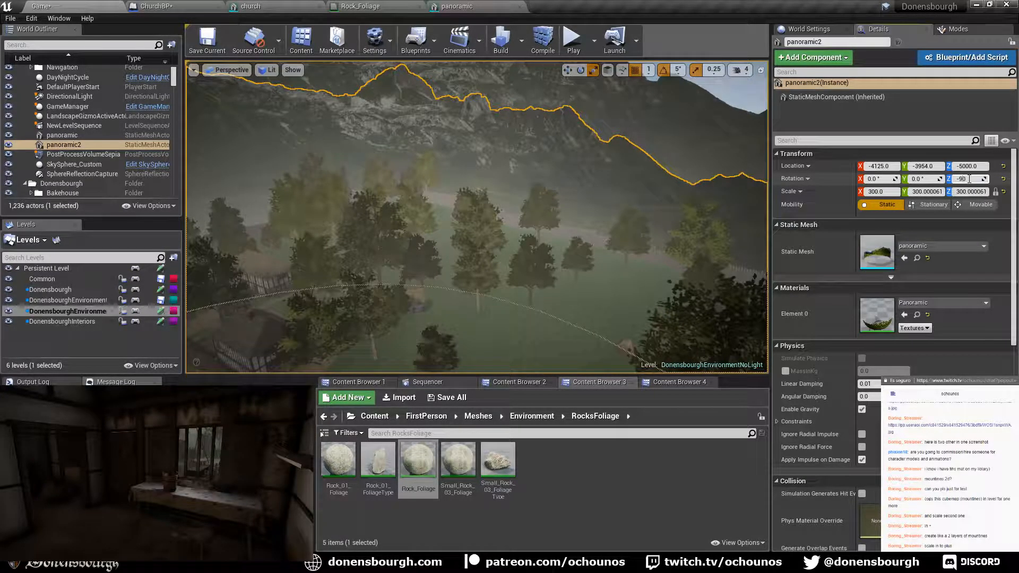
{"action": "key", "text": "Return"}
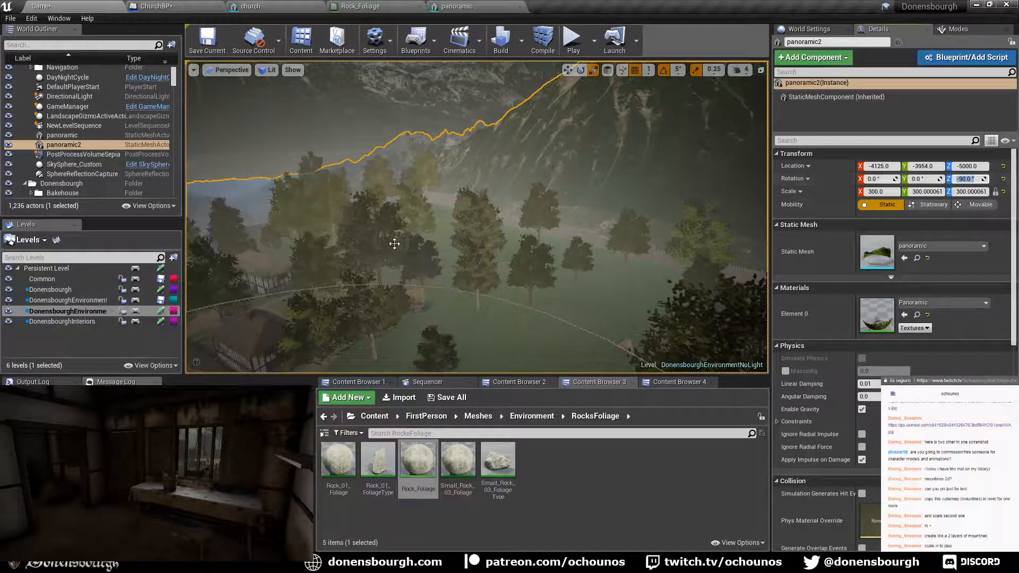
{"action": "right_click_drag", "start_coordinate": [393, 241], "coordinate": [394, 223]}
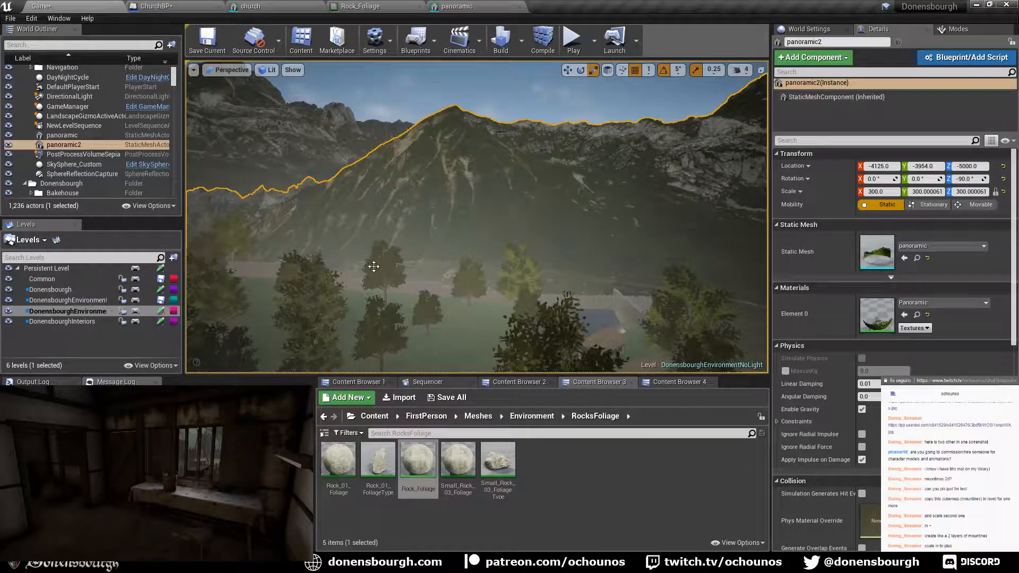
{"action": "right_click_drag", "start_coordinate": [384, 263], "coordinate": [330, 300]}
{"action": "right_click_drag", "start_coordinate": [384, 264], "coordinate": [467, 259]}
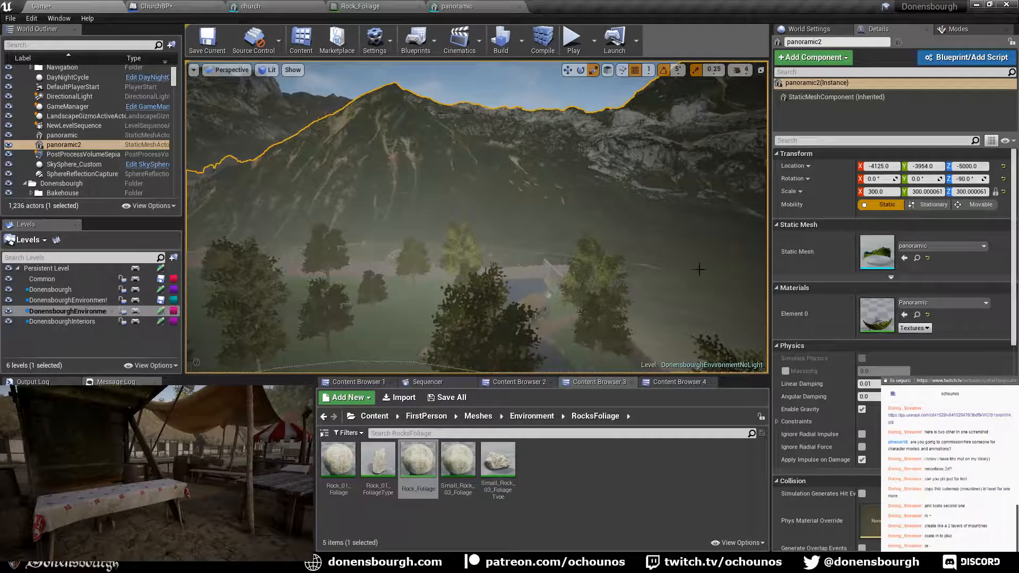
- Try a uniform scale of 200 on the duplicated panoramic ring, then restore it to 300
{"action": "left_click", "coordinate": [882, 191]}
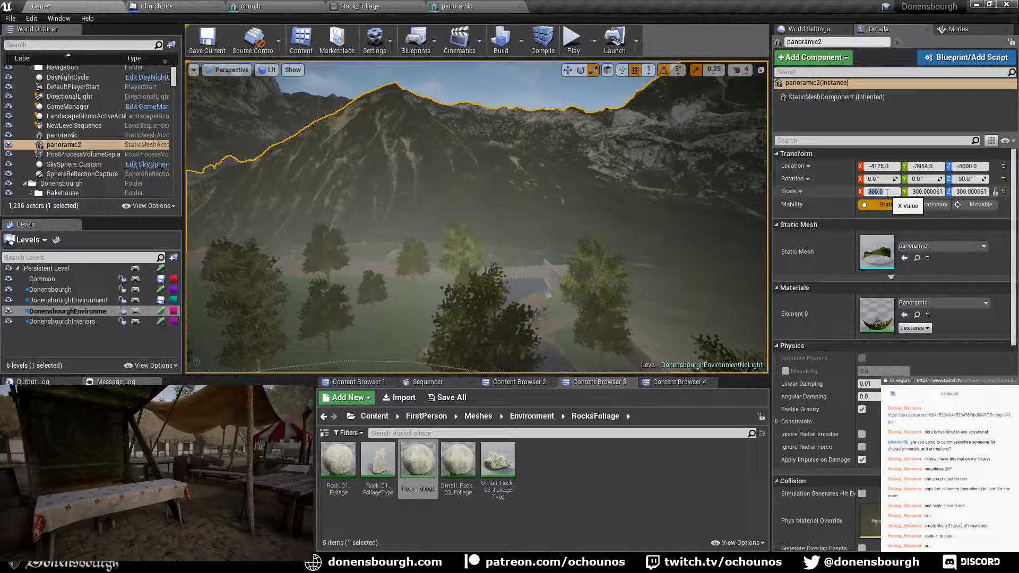
{"action": "type", "text": "200"}
{"action": "key", "text": "Return"}
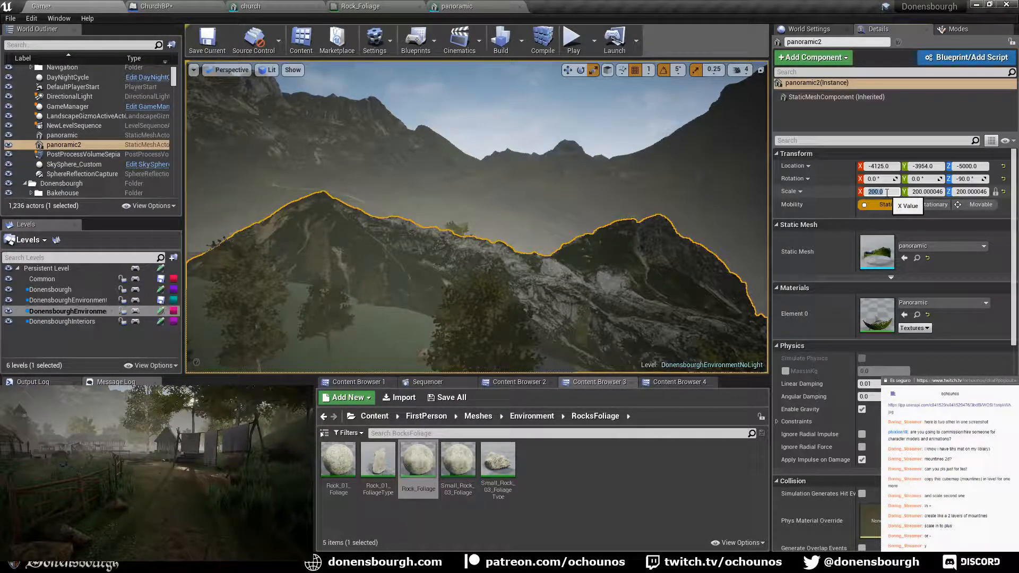
{"action": "key", "text": "Return"}
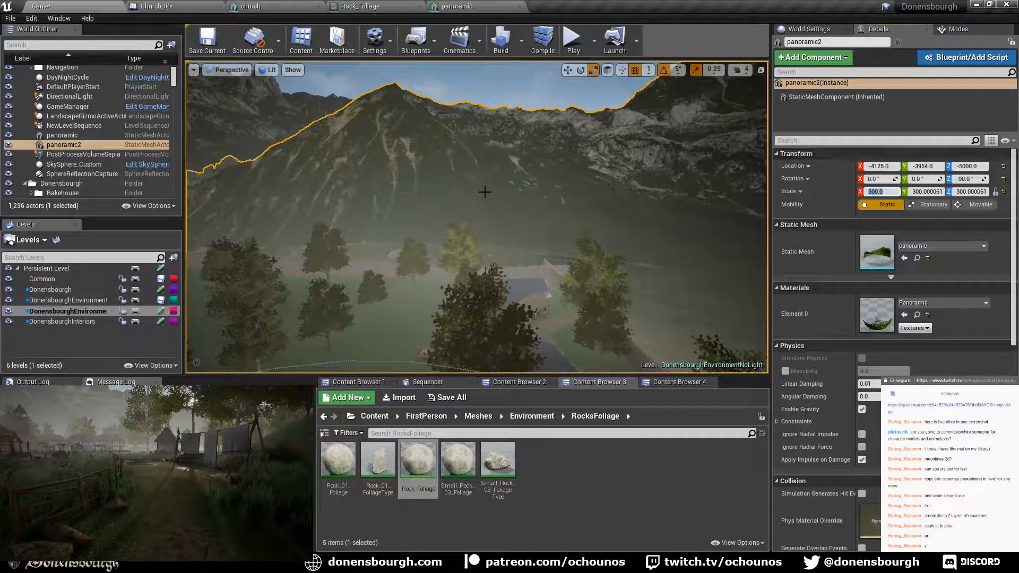
- Scale the duplicated panoramic ring uniformly to 500 and inspect the mountains above the village
{"action": "right_click_drag", "start_coordinate": [485, 192], "coordinate": [580, 256]}
{"action": "scroll", "coordinate": [386, 200], "scroll_direction": "down", "scroll_amount": 4}
{"action": "scroll", "coordinate": [520, 248], "scroll_direction": "down", "scroll_amount": 3}
{"action": "right_click_drag", "start_coordinate": [508, 286], "coordinate": [621, 298]}
{"action": "left_click_drag", "start_coordinate": [621, 299], "coordinate": [574, 319]}
{"action": "mouse_move", "coordinate": [556, 276]}
{"action": "right_mouse_down"}
{"action": "mouse_move", "coordinate": [557, 234]}
{"action": "mouse_move", "coordinate": [554, 294]}
{"action": "right_mouse_up"}
{"action": "left_click", "coordinate": [891, 191]}
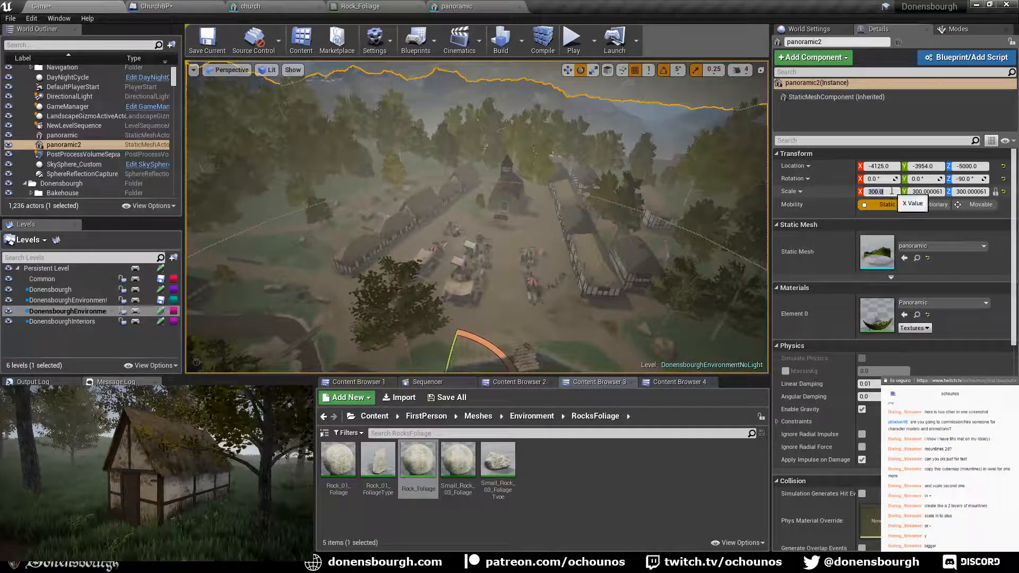
{"action": "type", "text": "500"}
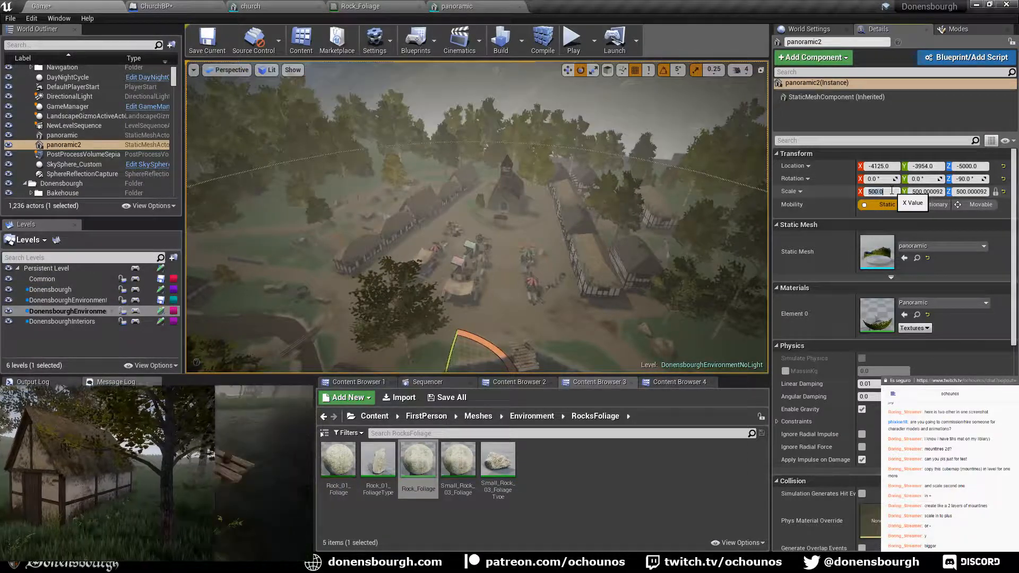
{"action": "key", "text": "Return"}
{"action": "right_click_drag", "start_coordinate": [368, 268], "coordinate": [454, 230]}
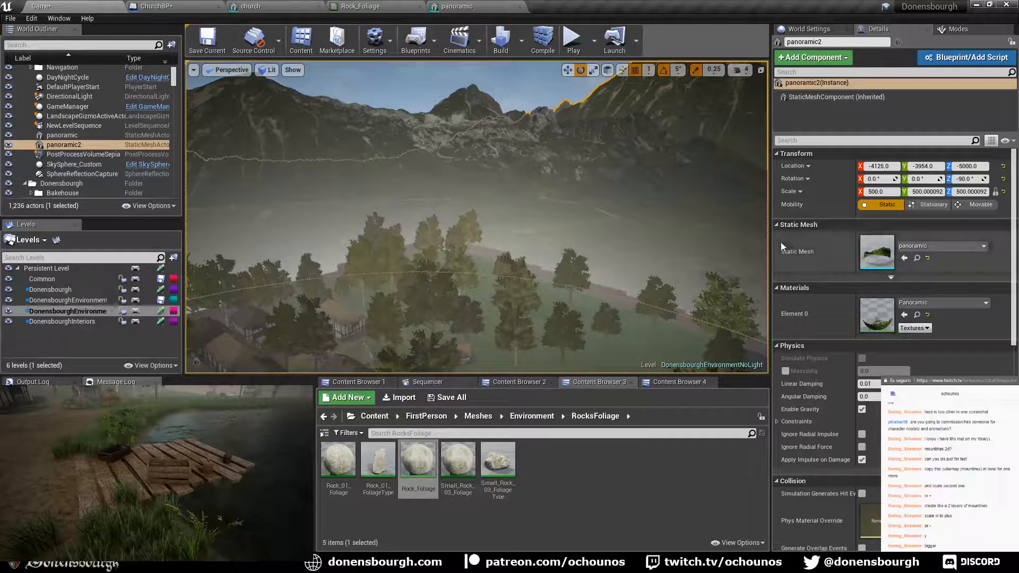
- Scale the duplicated panoramic ring uniformly to 600 and inspect its peaks behind the original mountains
{"action": "left_click", "coordinate": [891, 193]}
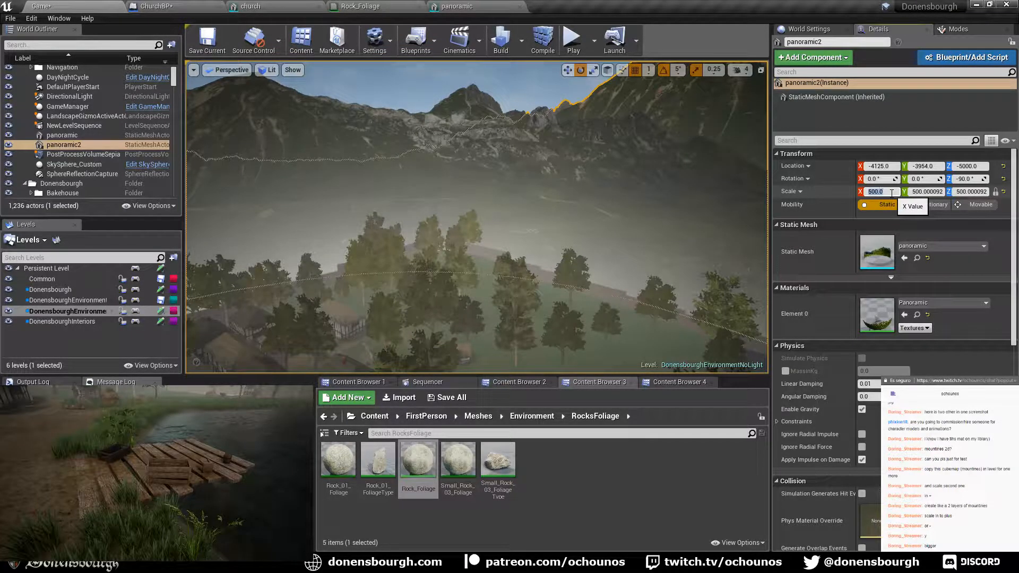
{"action": "key", "text": "Return"}
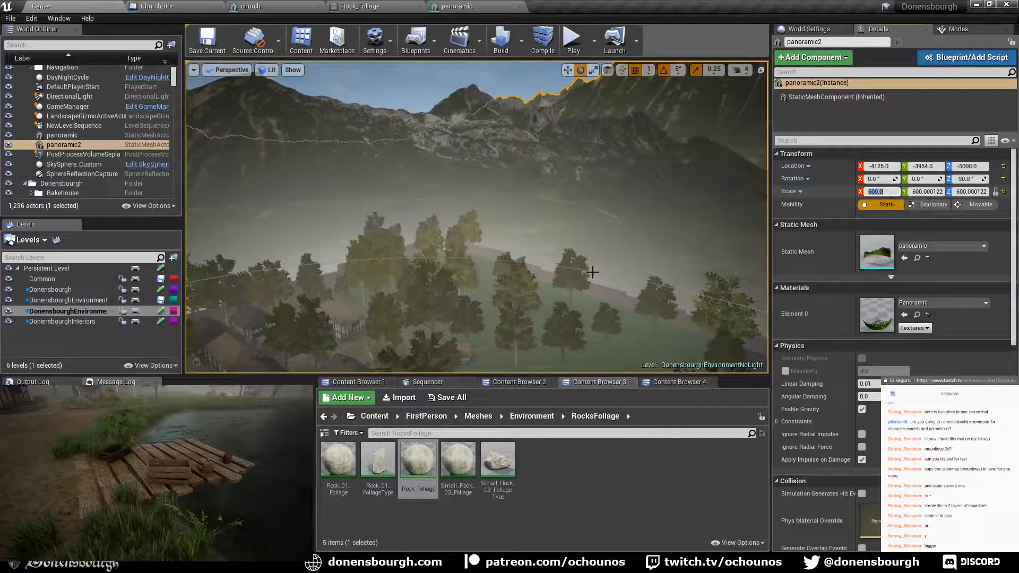
{"action": "right_click_drag", "start_coordinate": [591, 271], "coordinate": [562, 210]}
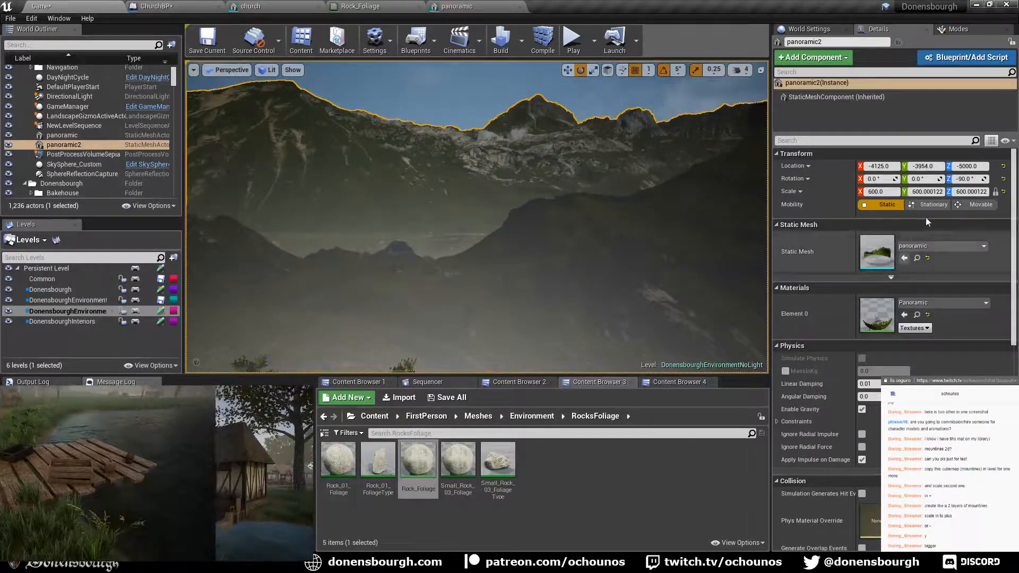
- Set the duplicated panoramic ring's Z rotation to -45° and check the skyline behind the church
{"action": "type", "text": "-45"}
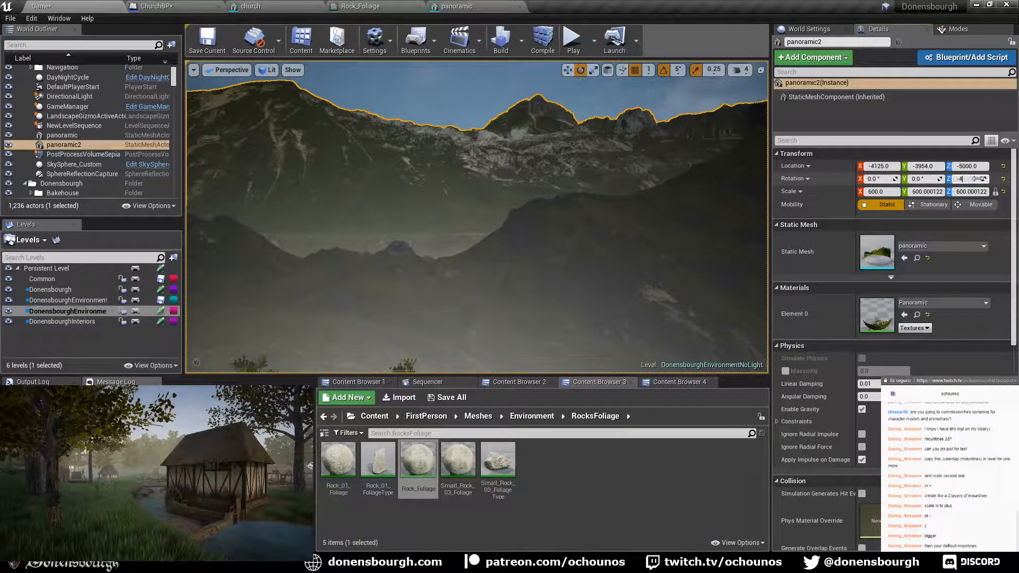
{"action": "key", "text": "Return"}
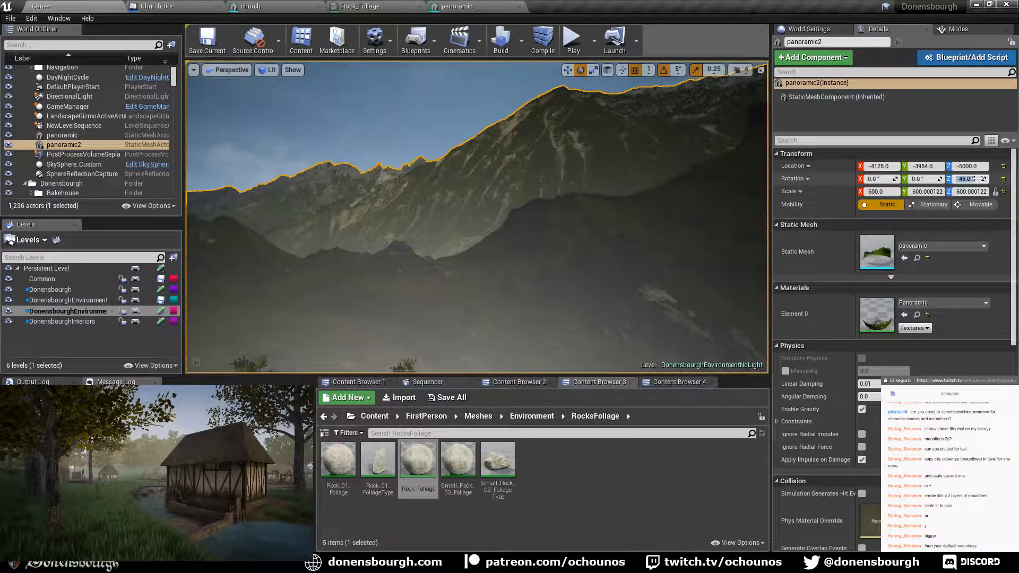
{"action": "right_click_drag", "start_coordinate": [445, 265], "coordinate": [202, 273]}
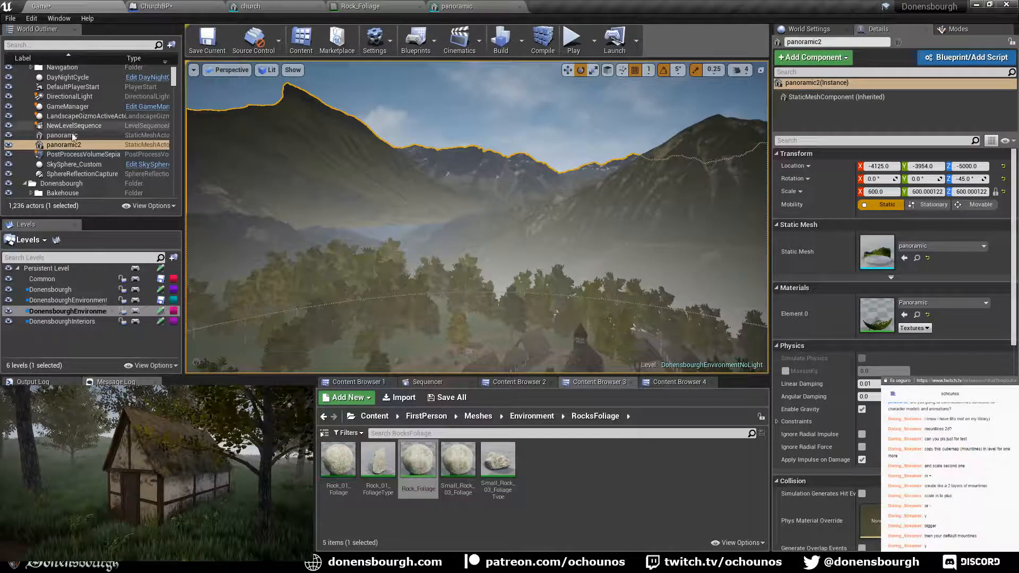
- Toggle the visibility of panoramic2 to compare the mountain backdrop with and without the second layer
{"action": "left_click", "coordinate": [9, 144]}
{"action": "left_click", "coordinate": [9, 144]}
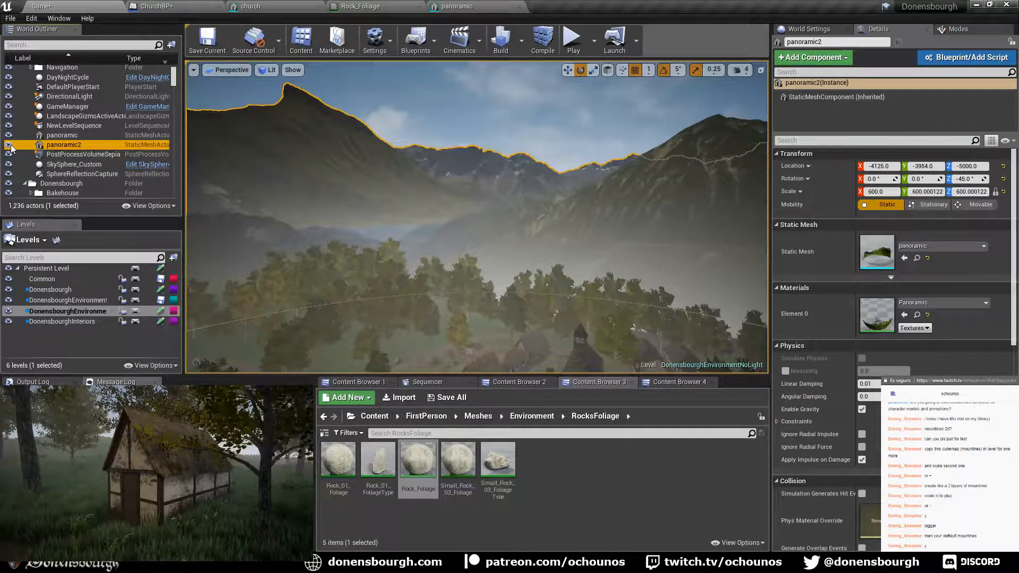
{"action": "left_click", "coordinate": [9, 144]}
{"action": "left_click", "coordinate": [9, 144]}
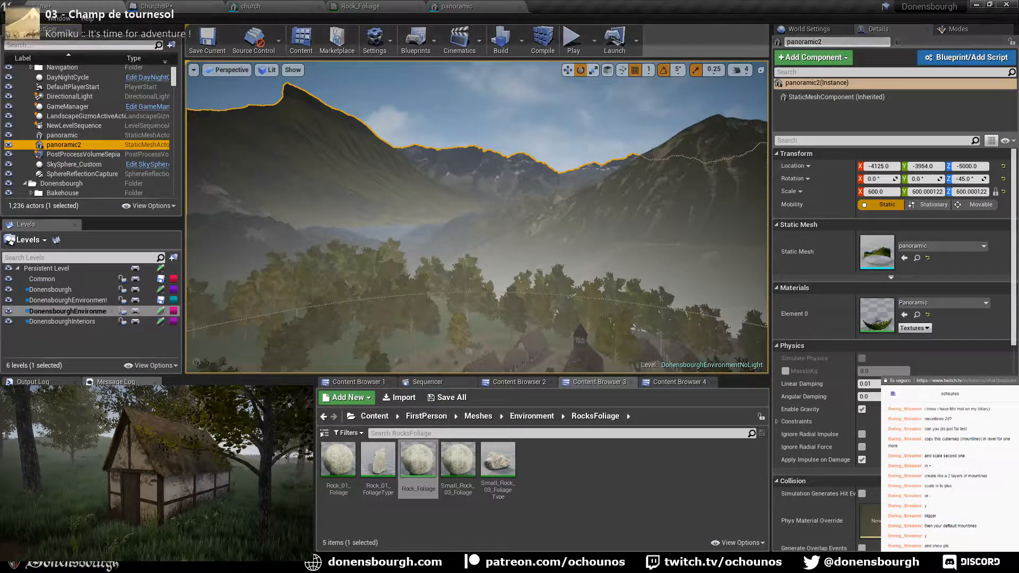
- Compare the village skyline from across the lake with the second mountain layer hidden and shown, with nothing selected
{"action": "right_click_drag", "start_coordinate": [481, 263], "coordinate": [440, 258]}
{"action": "key", "text": "q"}
{"action": "key", "text": "Escape"}
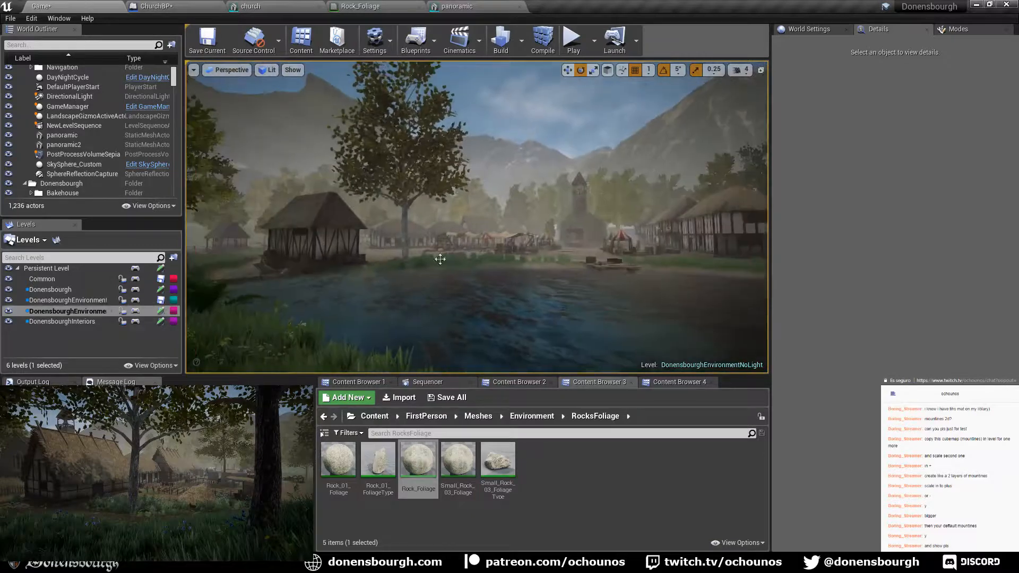
{"action": "left_click", "coordinate": [9, 146]}
{"action": "left_click", "coordinate": [10, 146]}
{"action": "left_click", "coordinate": [9, 146]}
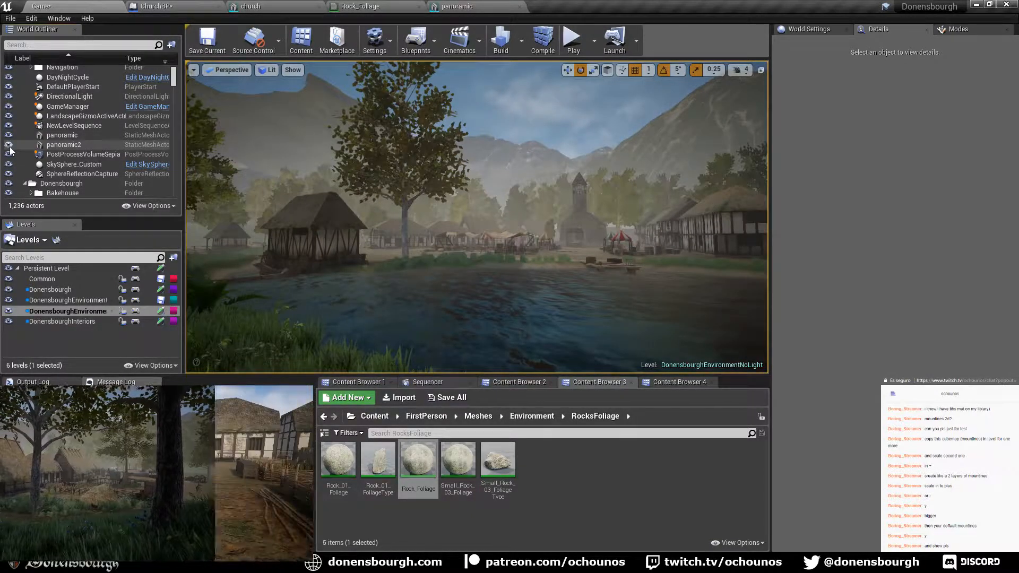
{"action": "left_click", "coordinate": [10, 146]}
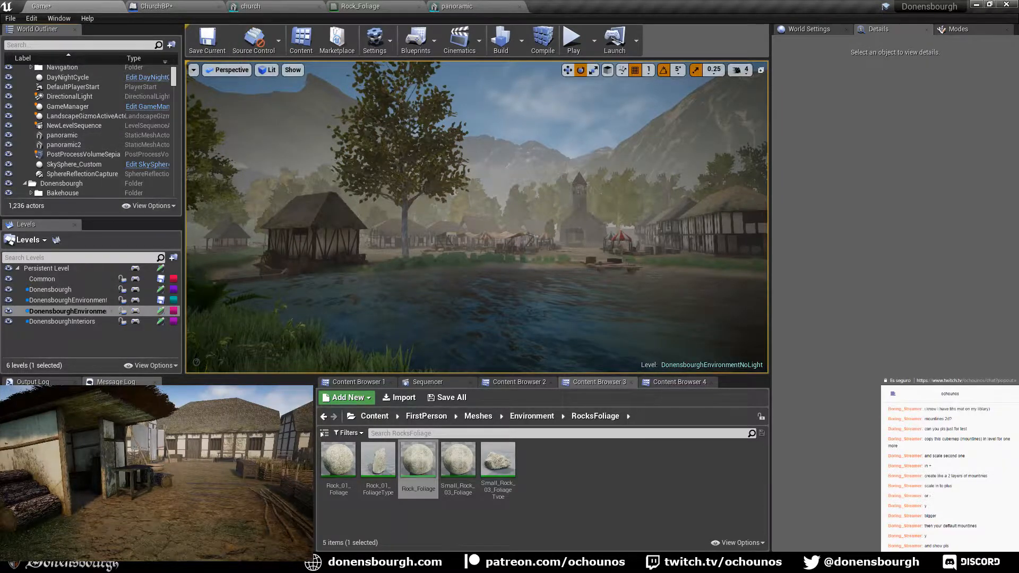
- Try moving the duplicated panoramic ring to an X location of -5000
{"action": "left_click", "coordinate": [298, 111]}
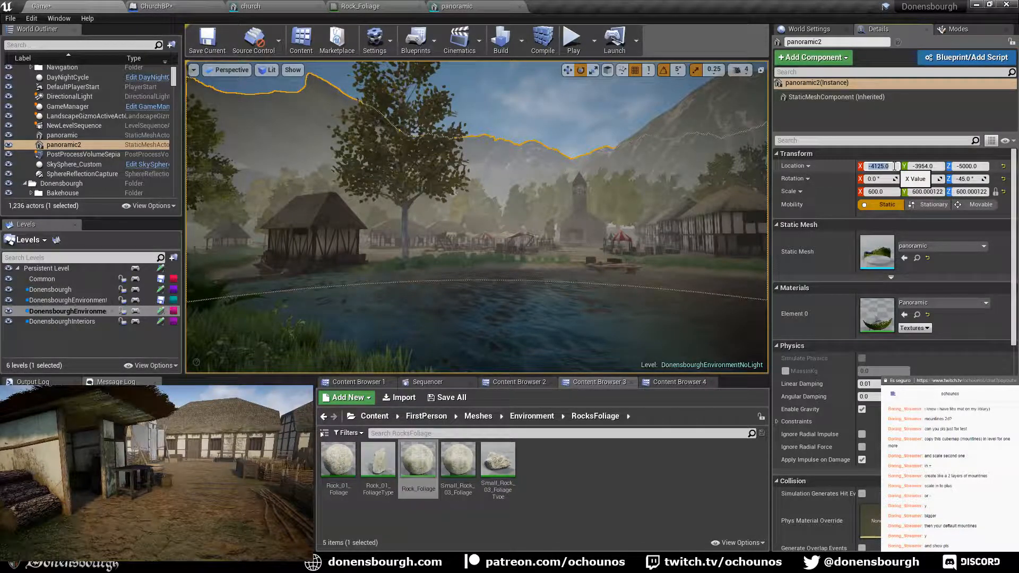
{"action": "type", "text": "-5000"}
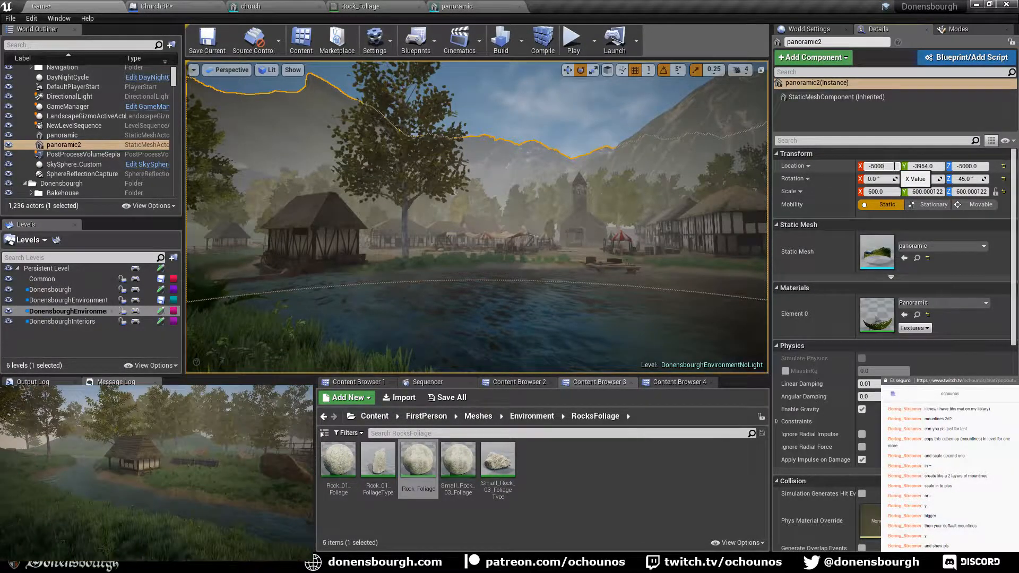
{"action": "key", "text": "Return"}
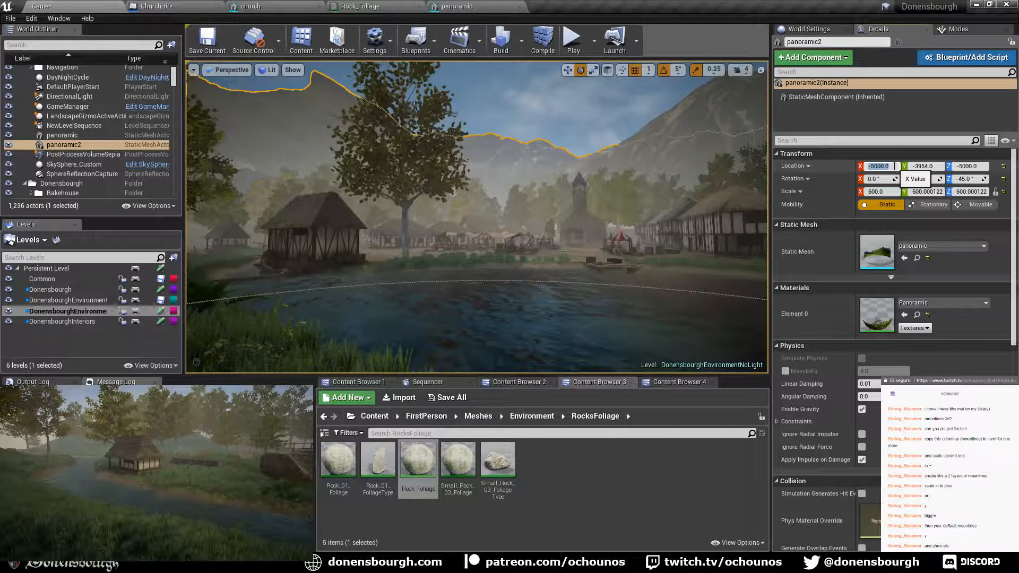
{"action": "key", "text": "Return"}
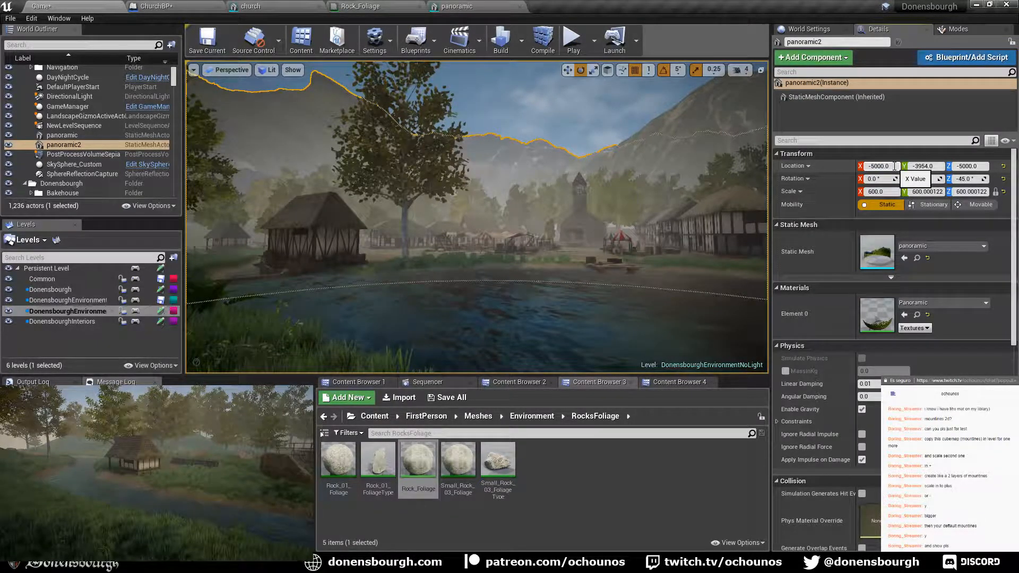
{"action": "key", "text": "Escape"}
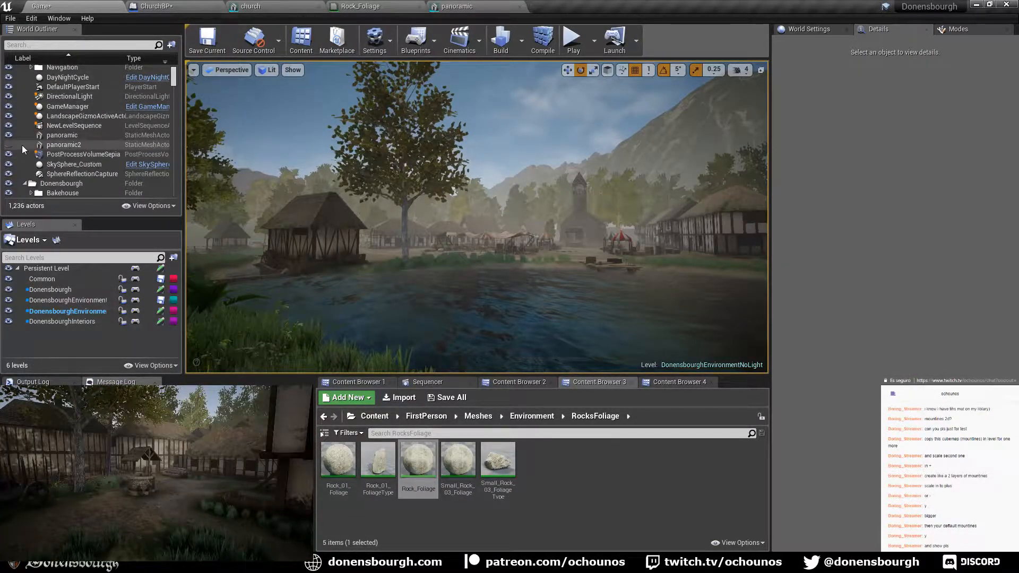
- Lower the duplicated panoramic ring to a Z location of -5500 and inspect the skyline from the lake shore
{"action": "left_click", "coordinate": [96, 145]}
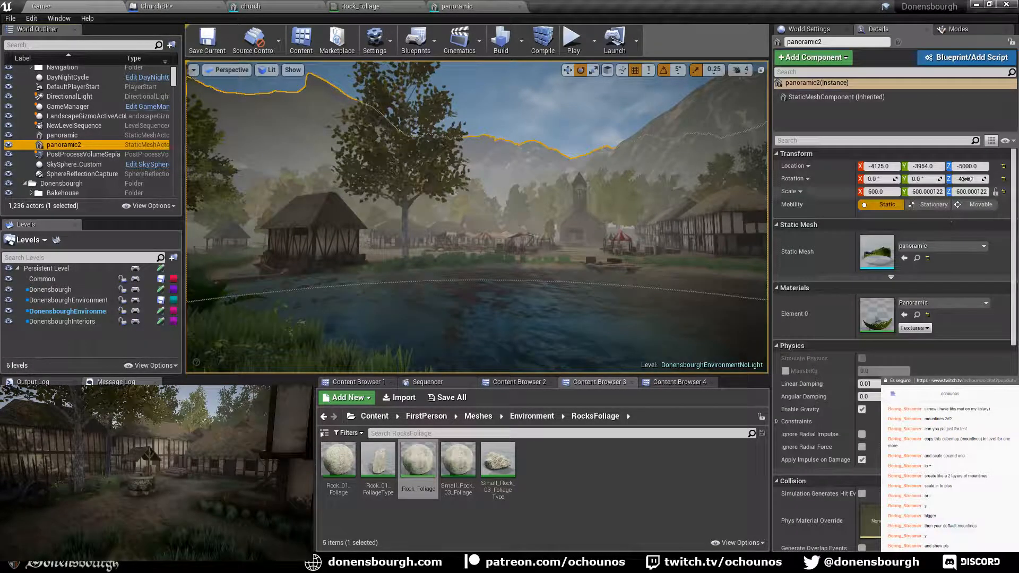
{"action": "left_click", "coordinate": [976, 166]}
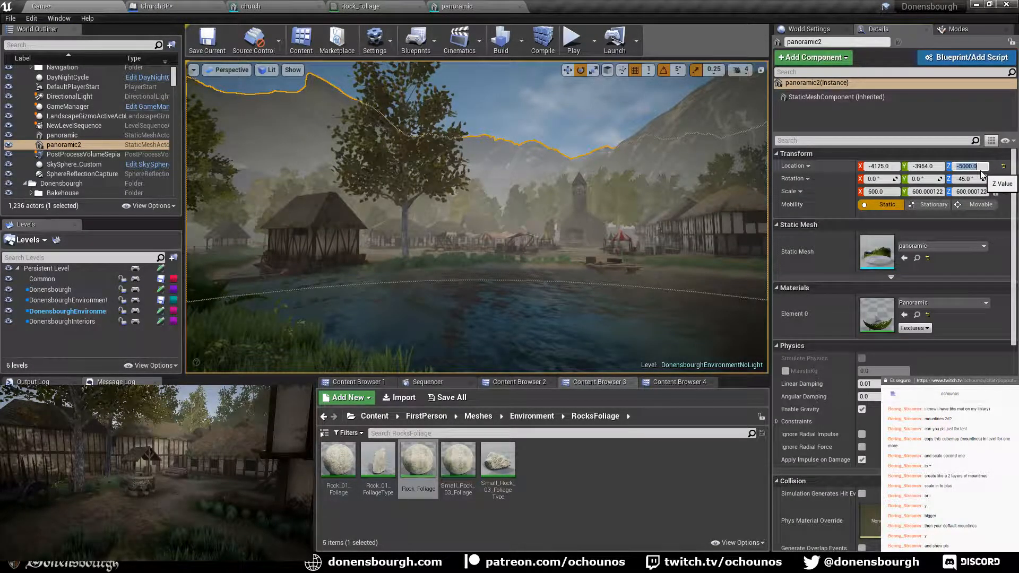
{"action": "type", "text": "-5500"}
{"action": "key", "text": "Return"}
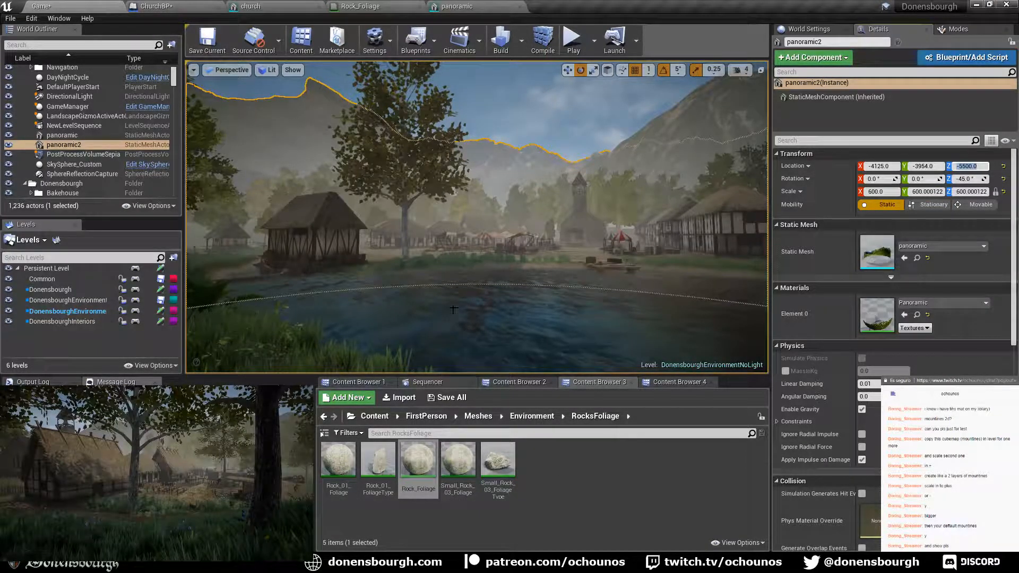
{"action": "right_click_drag", "start_coordinate": [453, 310], "coordinate": [383, 289]}
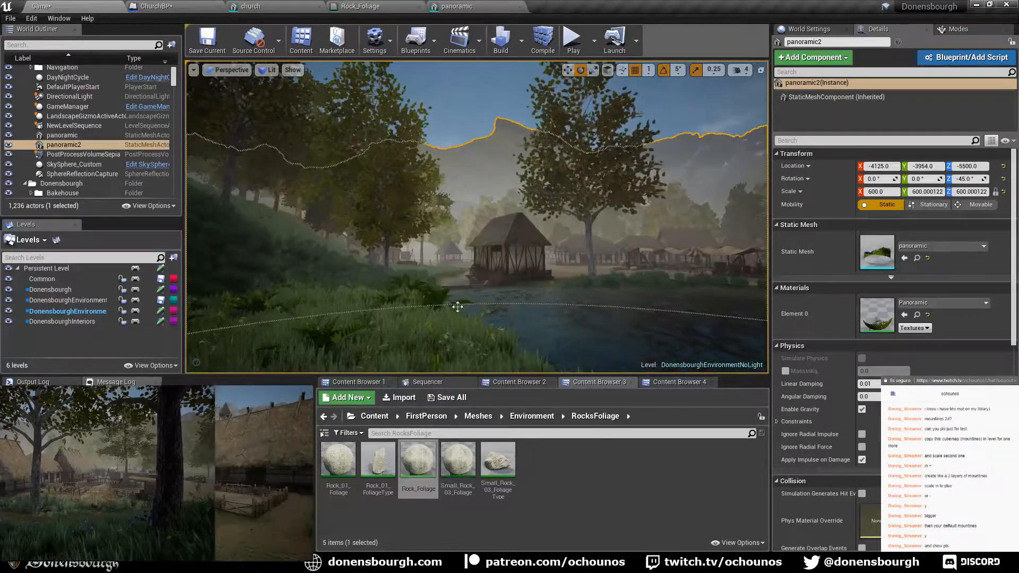
{"action": "right_click_drag", "start_coordinate": [501, 315], "coordinate": [523, 325]}
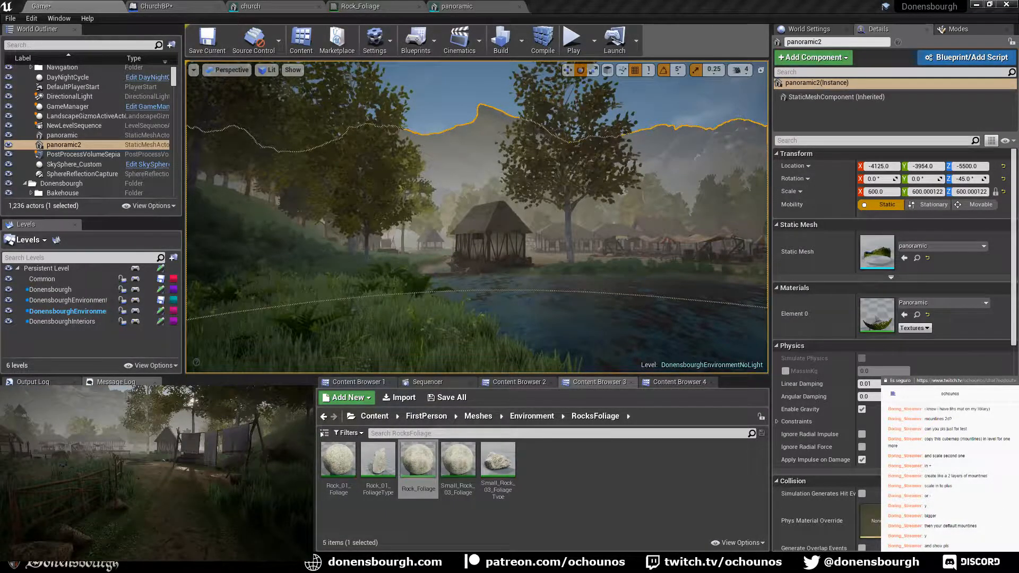
{"action": "right_click_drag", "start_coordinate": [548, 300], "coordinate": [645, 305]}
{"action": "key", "text": "Escape"}
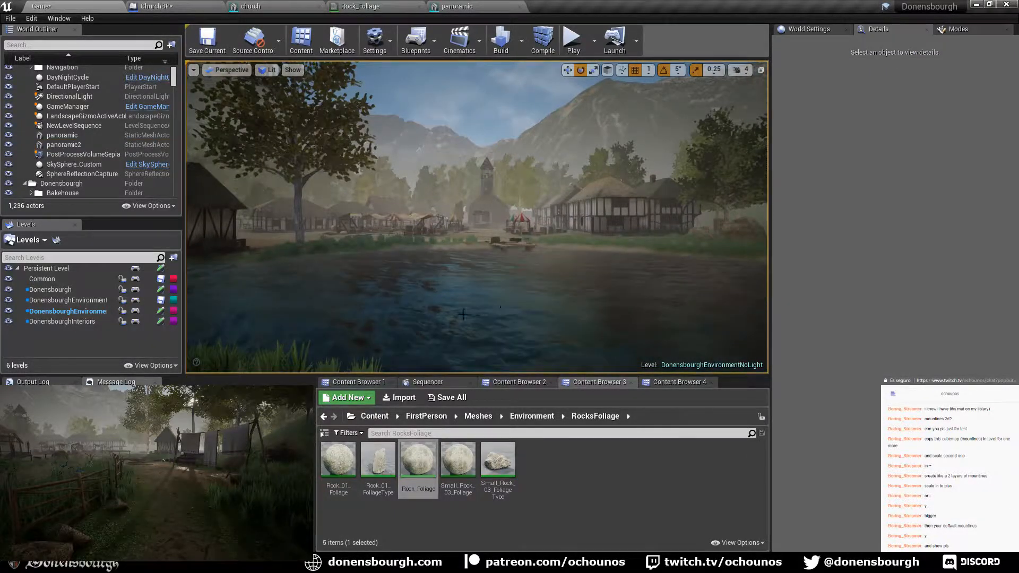
{"action": "right_click_drag", "start_coordinate": [476, 310], "coordinate": [403, 312]}
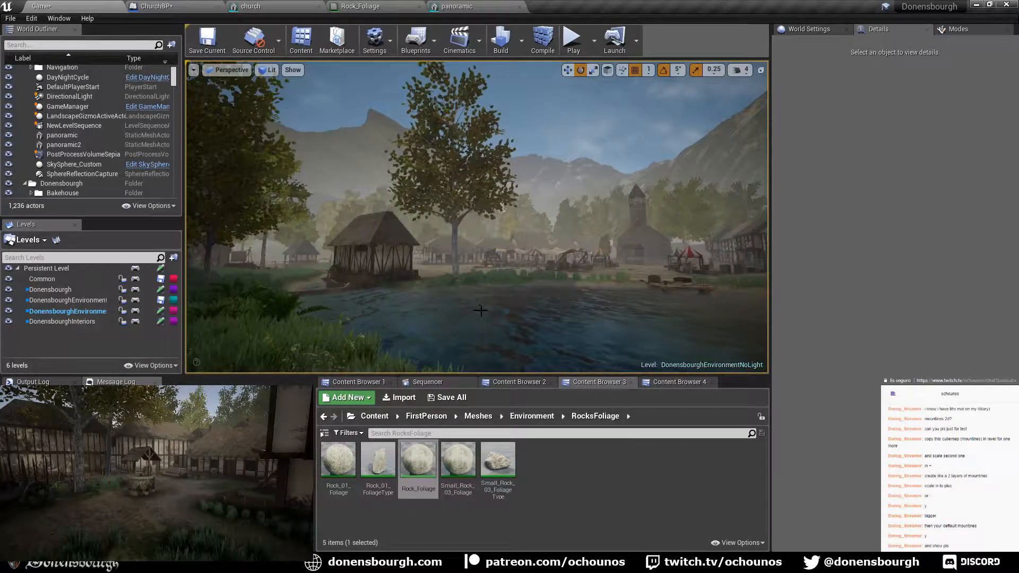
- Lower panoramic2 to a Z location of -6000 and set its Z rotation to 0°
{"action": "left_click", "coordinate": [73, 144]}
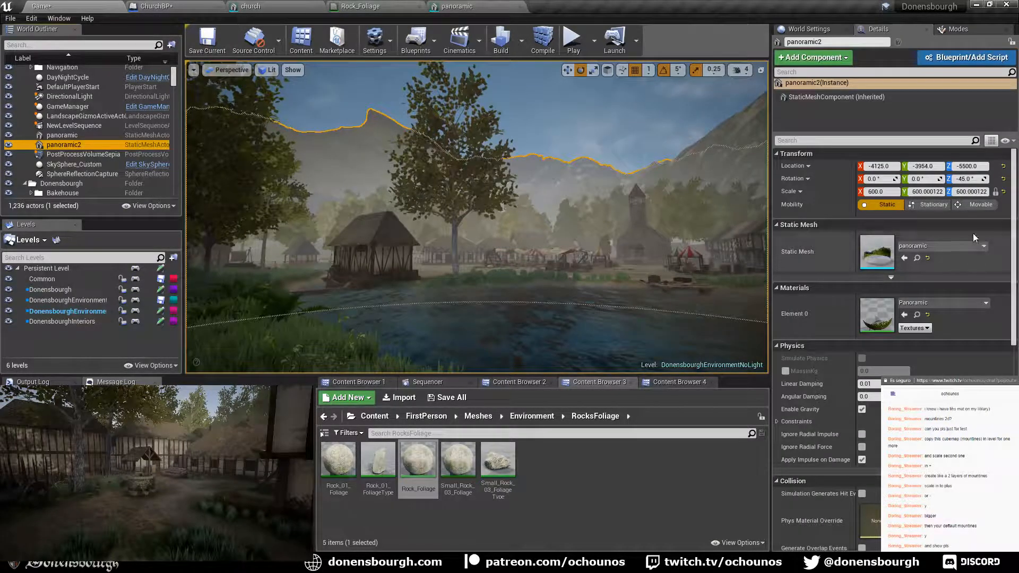
{"action": "left_click", "coordinate": [980, 166]}
{"action": "type", "text": "-"}
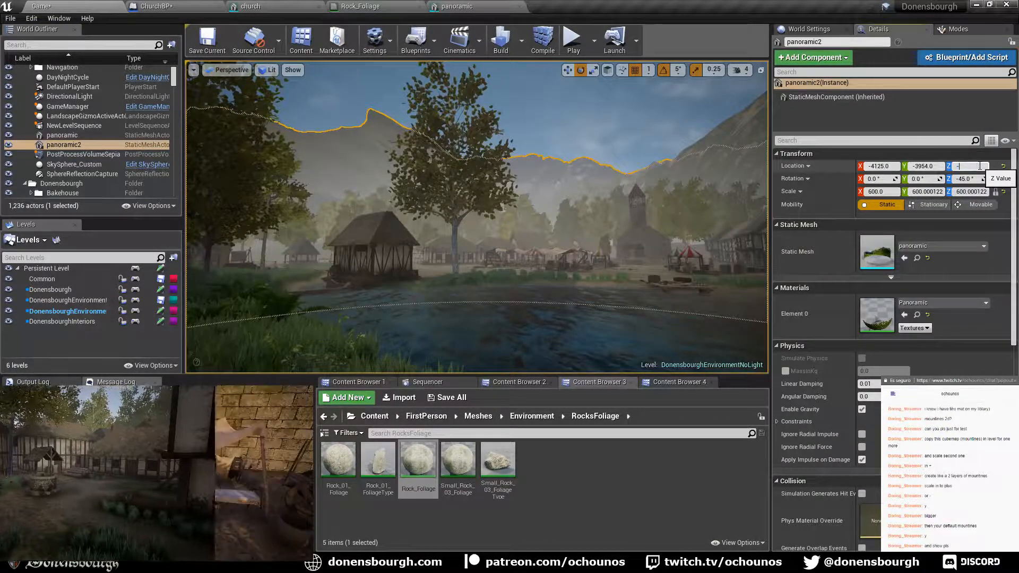
{"action": "type", "text": "6000"}
{"action": "key", "text": "Return"}
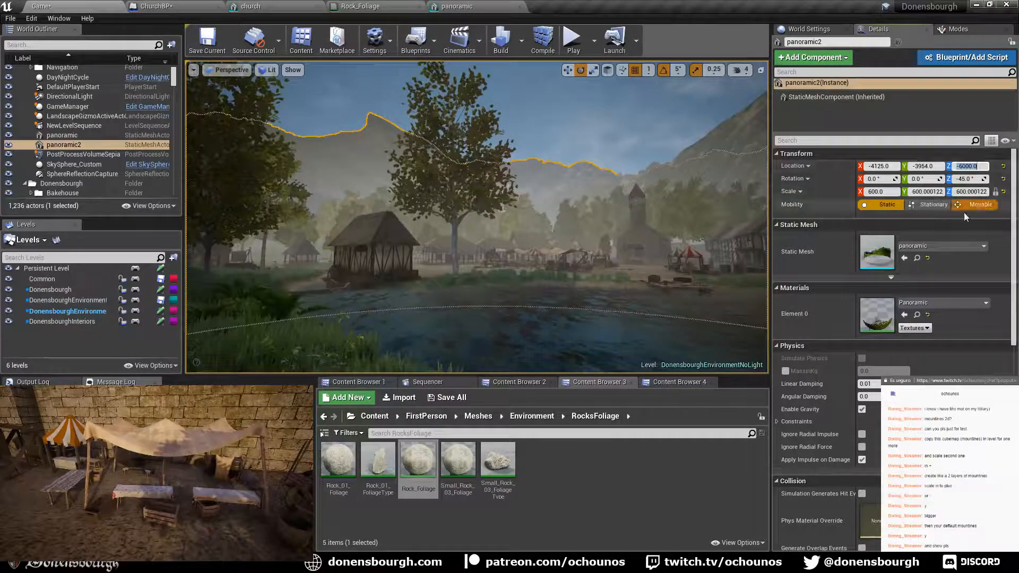
{"action": "left_click", "coordinate": [971, 178]}
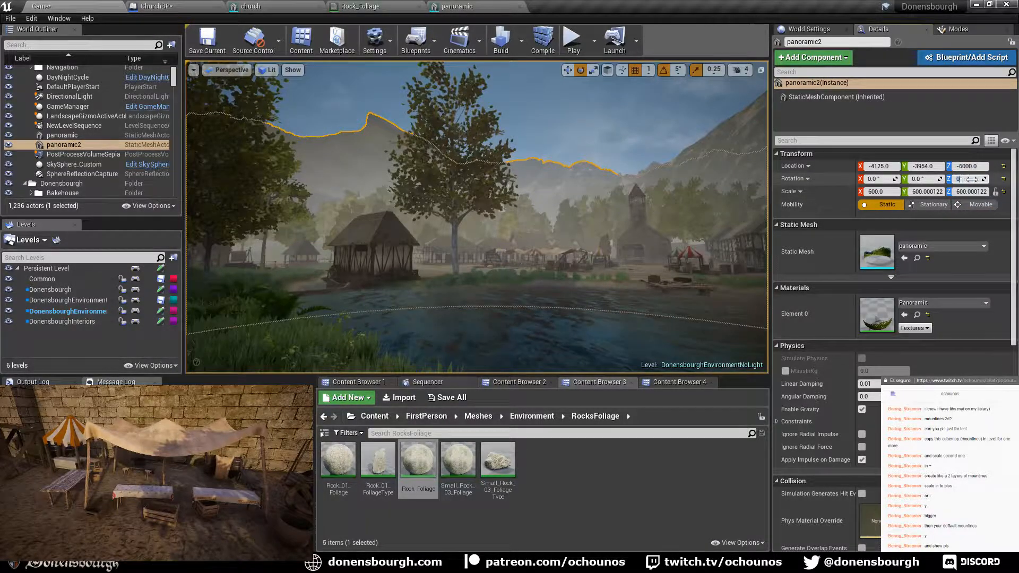
{"action": "key", "text": "Return"}
{"action": "left_click", "coordinate": [10, 146]}
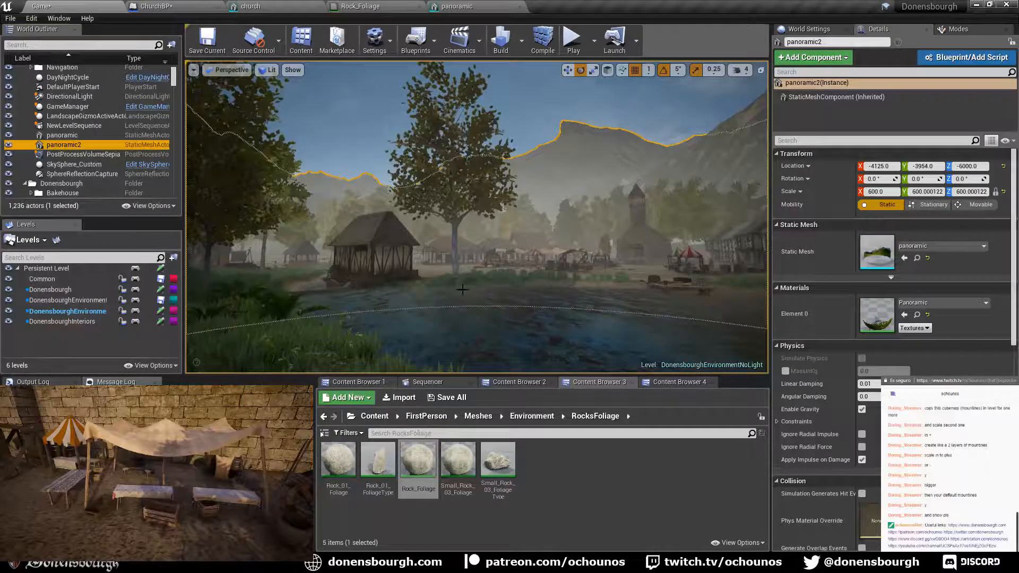
- Inspect both mountain layers around the lake with nothing selected, and check panoramic2's shadow-casting setting
{"action": "key", "text": "Escape"}
{"action": "right_click_drag", "start_coordinate": [466, 299], "coordinate": [743, 319]}
{"action": "right_click_drag", "start_coordinate": [476, 217], "coordinate": [318, 212]}
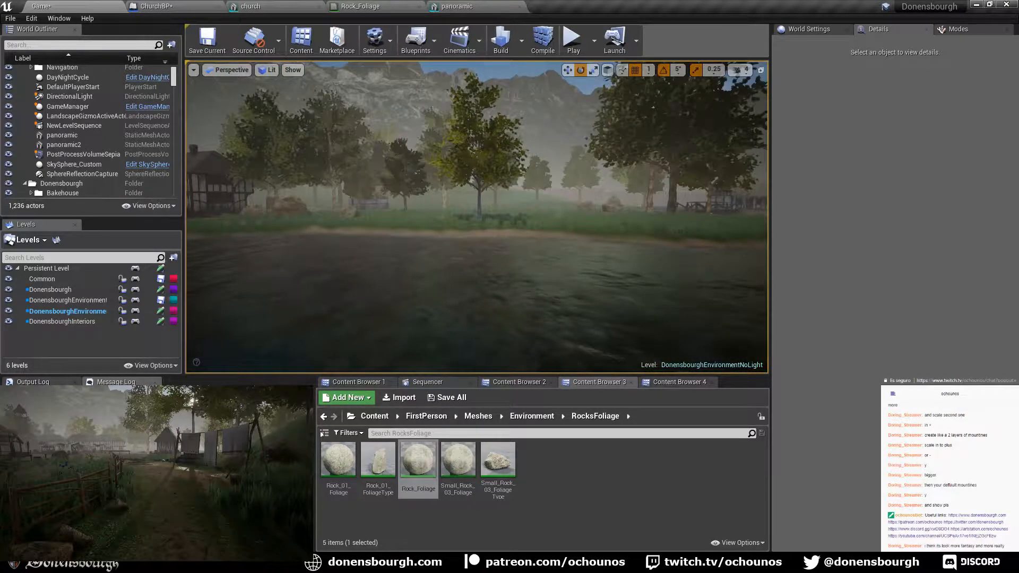
{"action": "right_click_drag", "start_coordinate": [477, 216], "coordinate": [249, 180]}
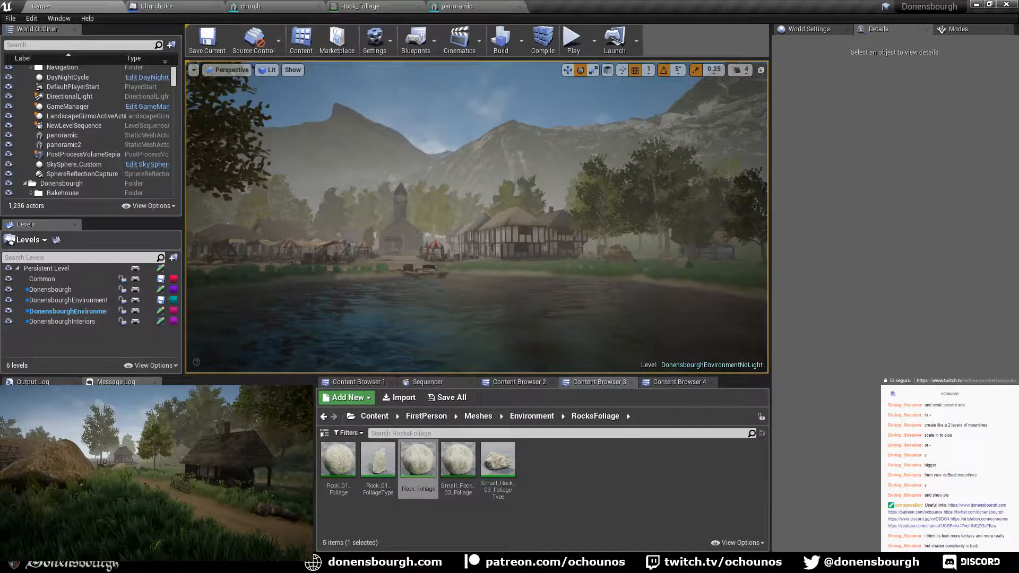
{"action": "right_click_drag", "start_coordinate": [477, 216], "coordinate": [467, 227]}
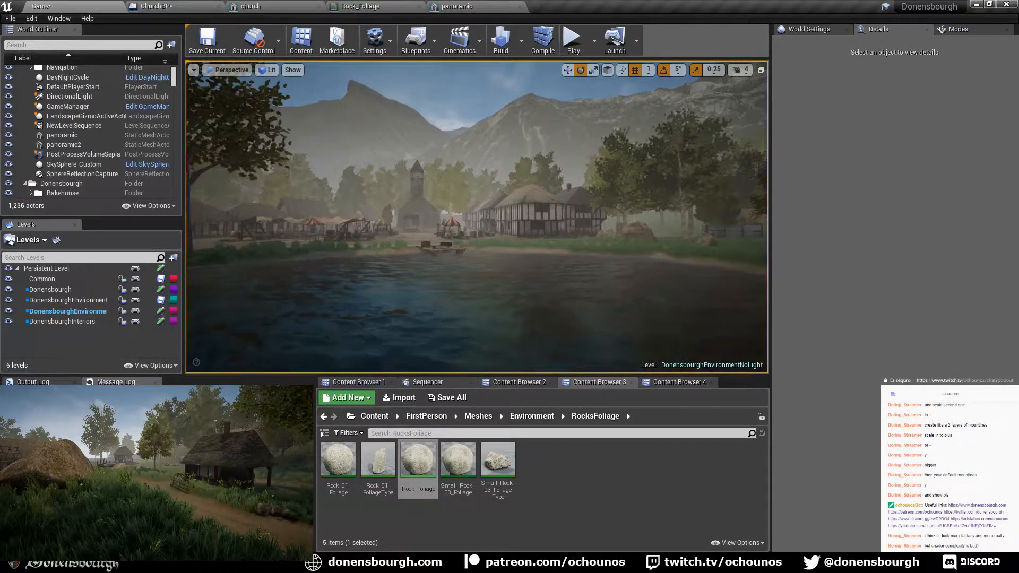
{"action": "mouse_move", "coordinate": [443, 280]}
{"action": "right_mouse_down"}
{"action": "mouse_move", "coordinate": [557, 268]}
{"action": "mouse_move", "coordinate": [443, 268]}
{"action": "right_mouse_up"}
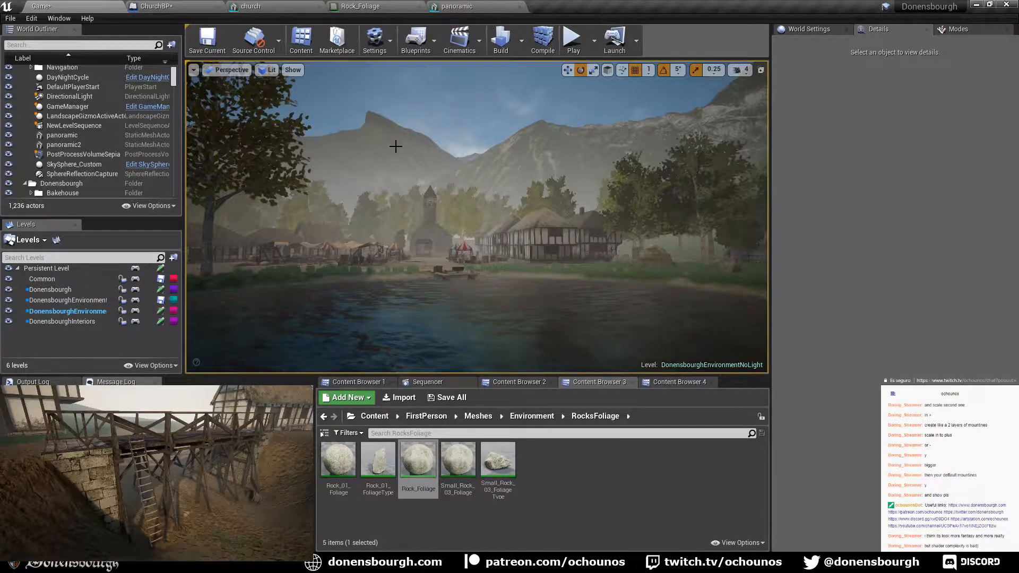
{"action": "right_click_drag", "start_coordinate": [433, 165], "coordinate": [422, 164]}
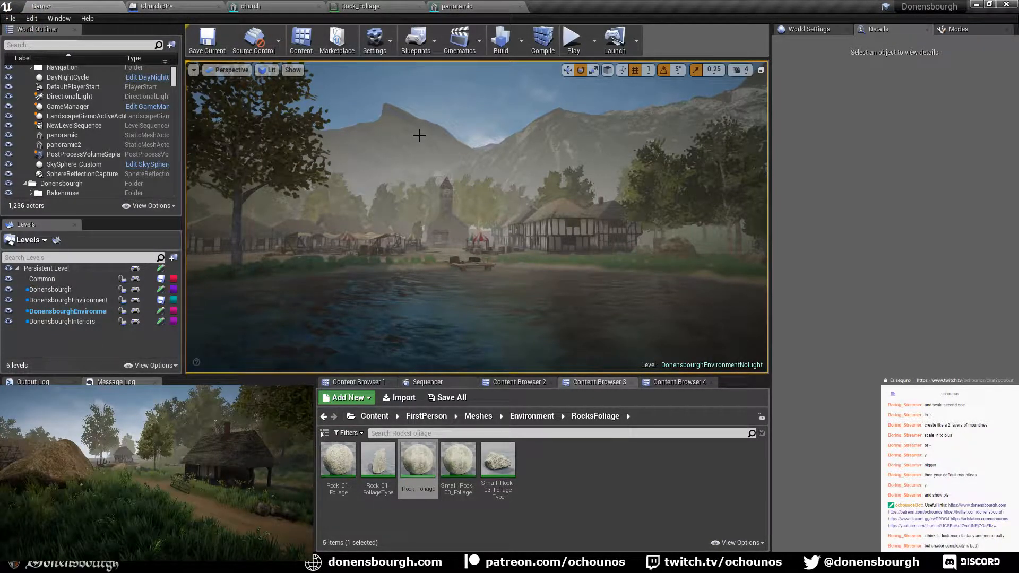
{"action": "left_click", "coordinate": [407, 141]}
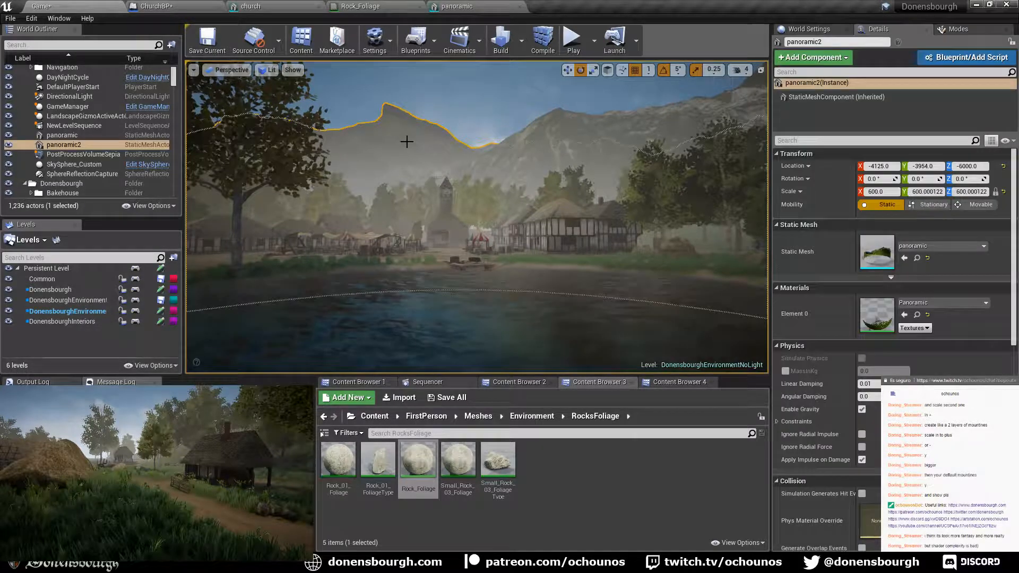
{"action": "scroll", "coordinate": [942, 370], "scroll_direction": "down", "scroll_amount": 10}
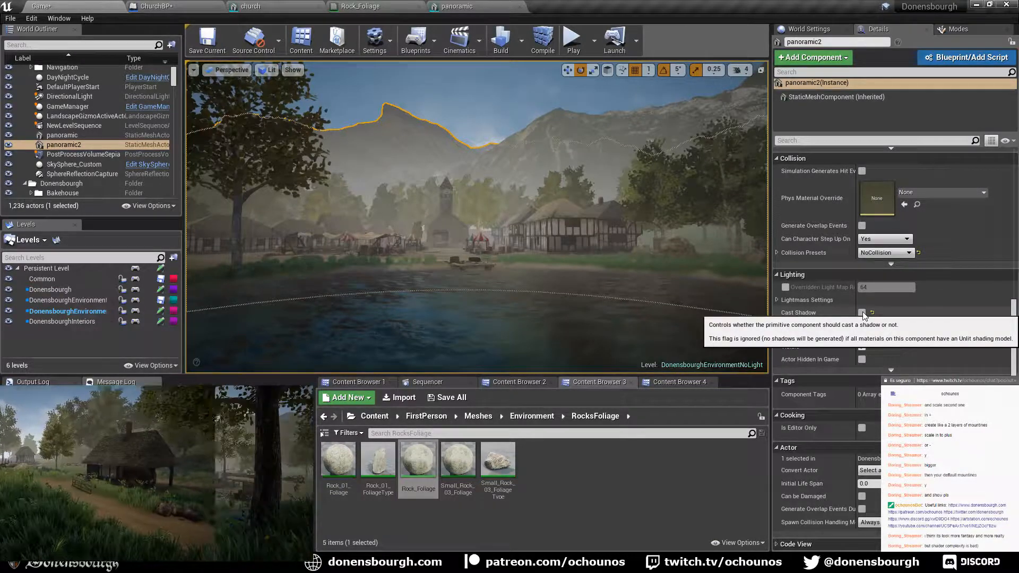
- Switch the viewport to the Shader Complexity view and examine the rendering cost of the mountain layers
{"action": "left_click", "coordinate": [242, 72]}
{"action": "left_click", "coordinate": [264, 72]}
{"action": "left_click", "coordinate": [264, 73]}
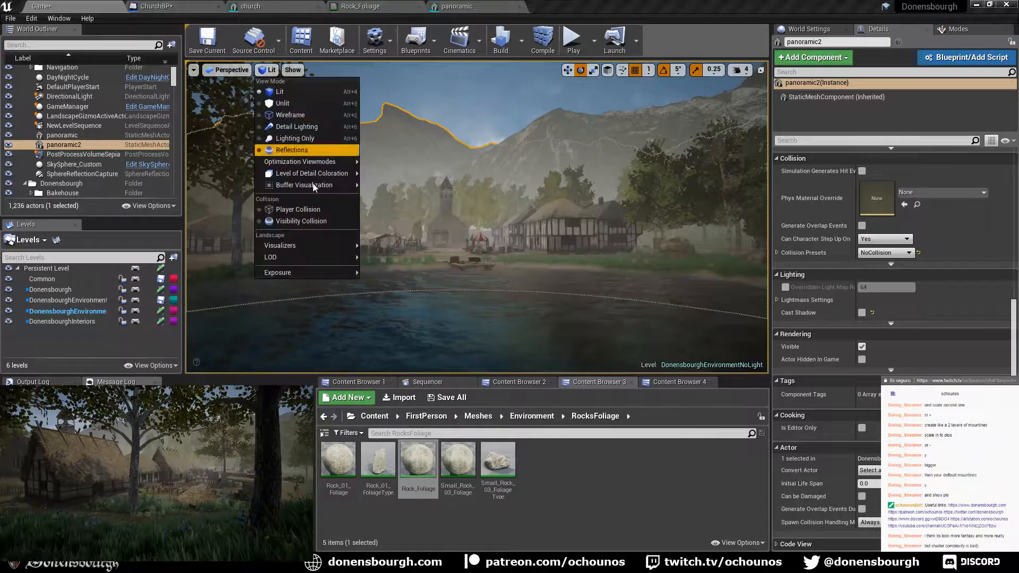
{"action": "mouse_move", "coordinate": [318, 173]}
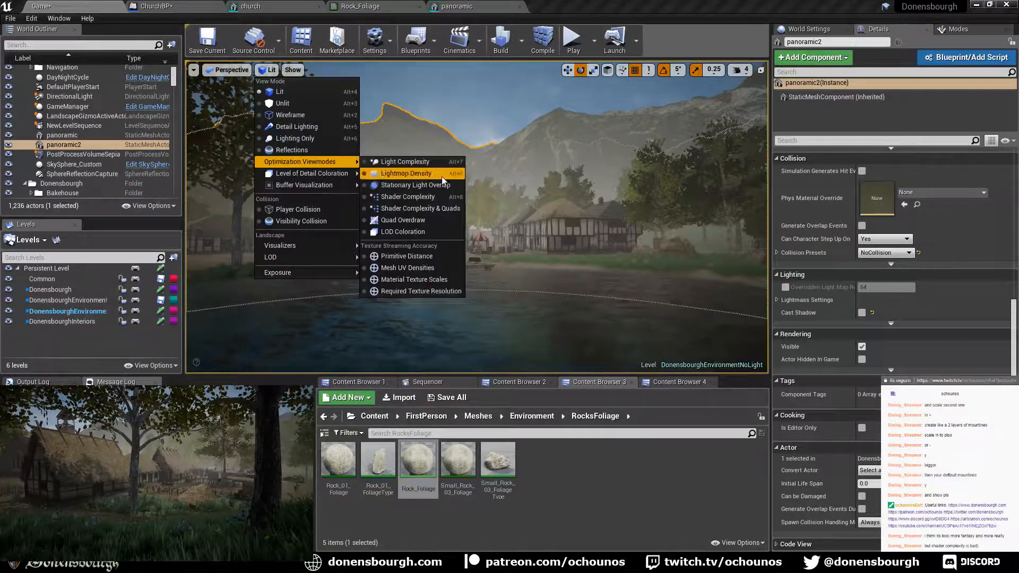
{"action": "left_click", "coordinate": [392, 196]}
{"action": "right_click_drag", "start_coordinate": [429, 209], "coordinate": [636, 164]}
{"action": "mouse_move", "coordinate": [490, 146]}
{"action": "right_mouse_down"}
{"action": "mouse_move", "coordinate": [435, 149]}
{"action": "mouse_move", "coordinate": [489, 147]}
{"action": "right_mouse_up"}
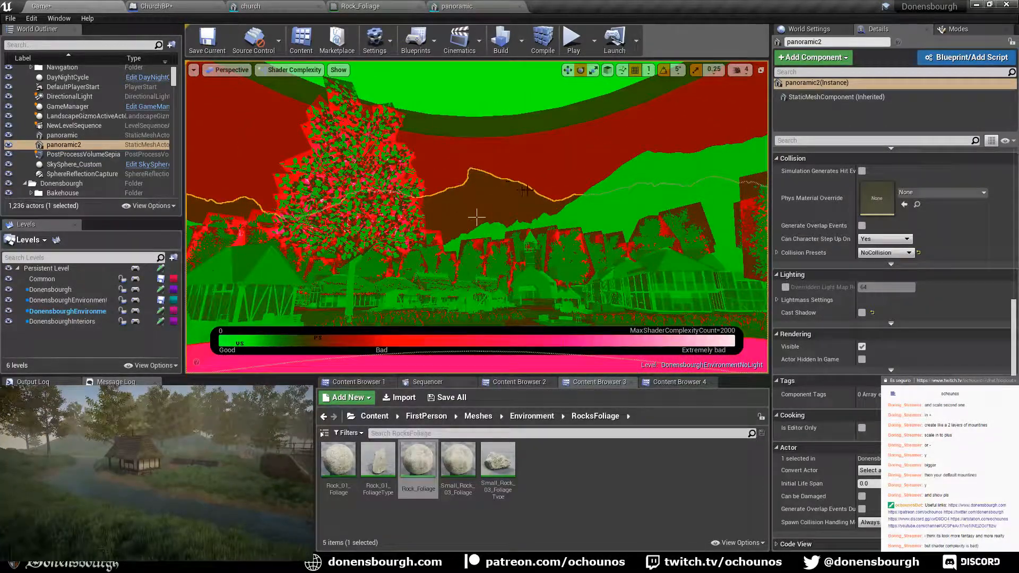
- Clear the selection and compare the shader complexity of the trees, lake and mountains around the village
{"action": "right_click_drag", "start_coordinate": [567, 166], "coordinate": [383, 170]}
{"action": "key", "text": "Escape"}
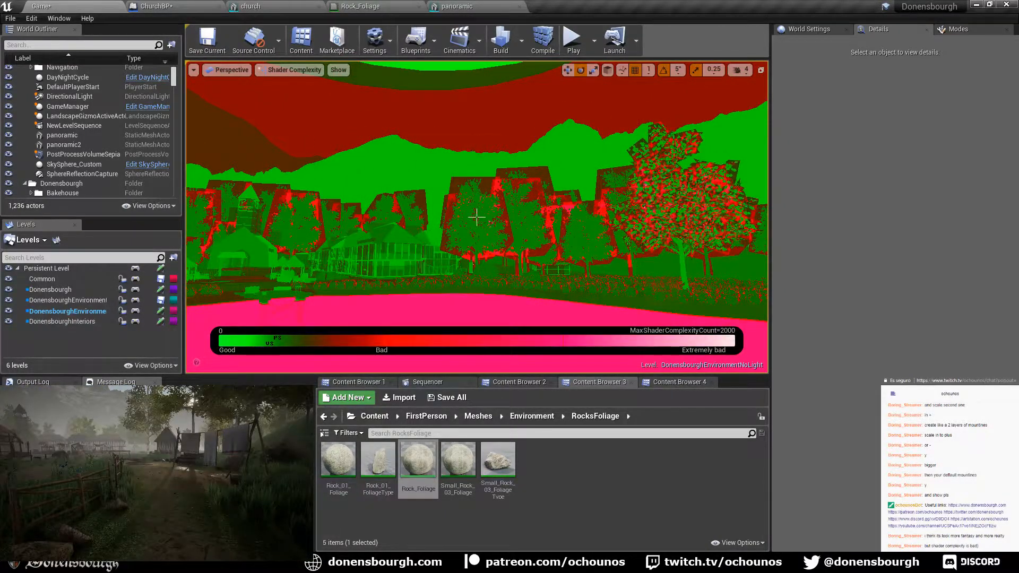
{"action": "right_click_drag", "start_coordinate": [508, 195], "coordinate": [595, 117]}
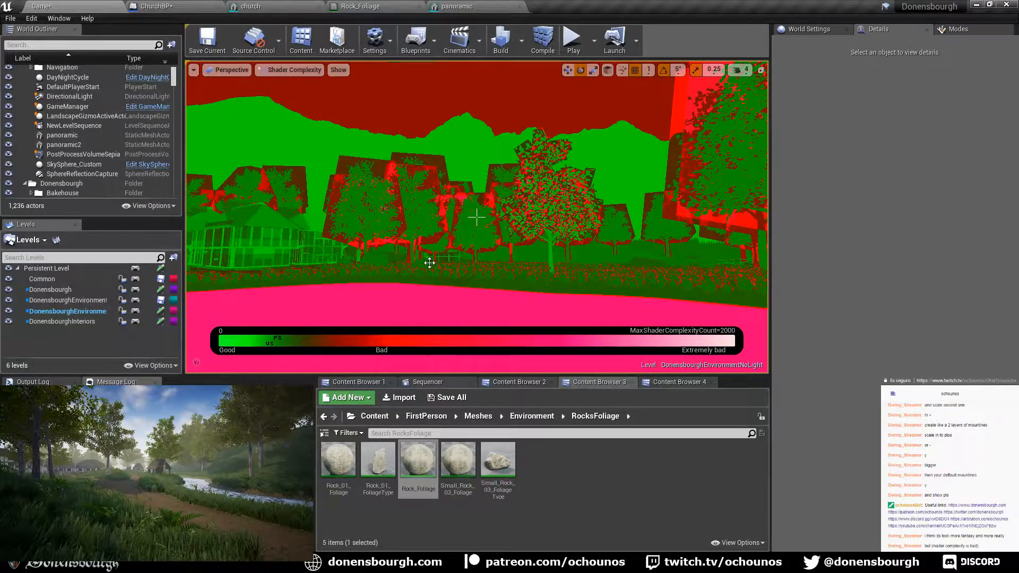
{"action": "right_click_drag", "start_coordinate": [392, 154], "coordinate": [375, 132]}
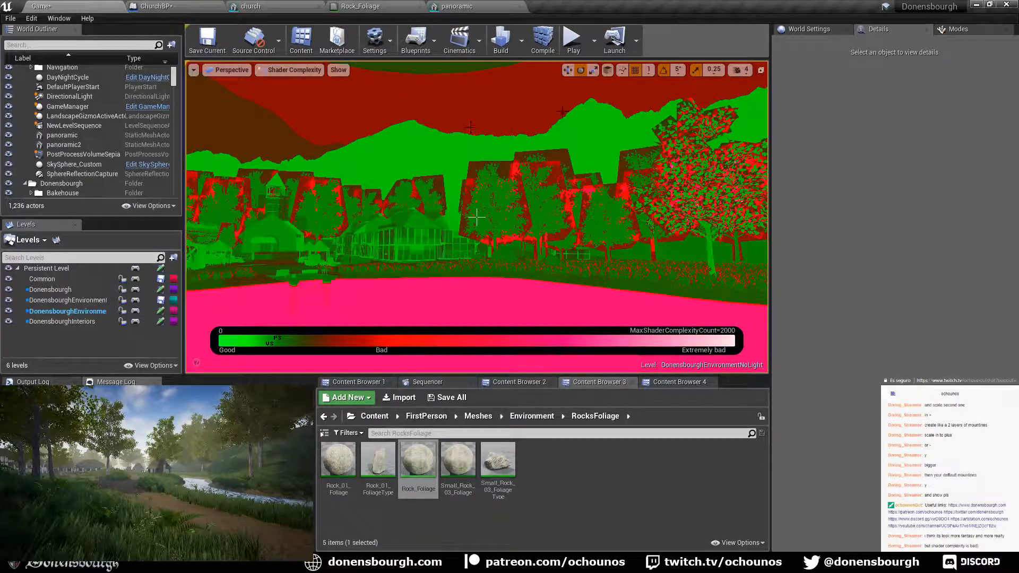
{"action": "scroll", "coordinate": [476, 217], "scroll_direction": "up", "scroll_amount": 3}
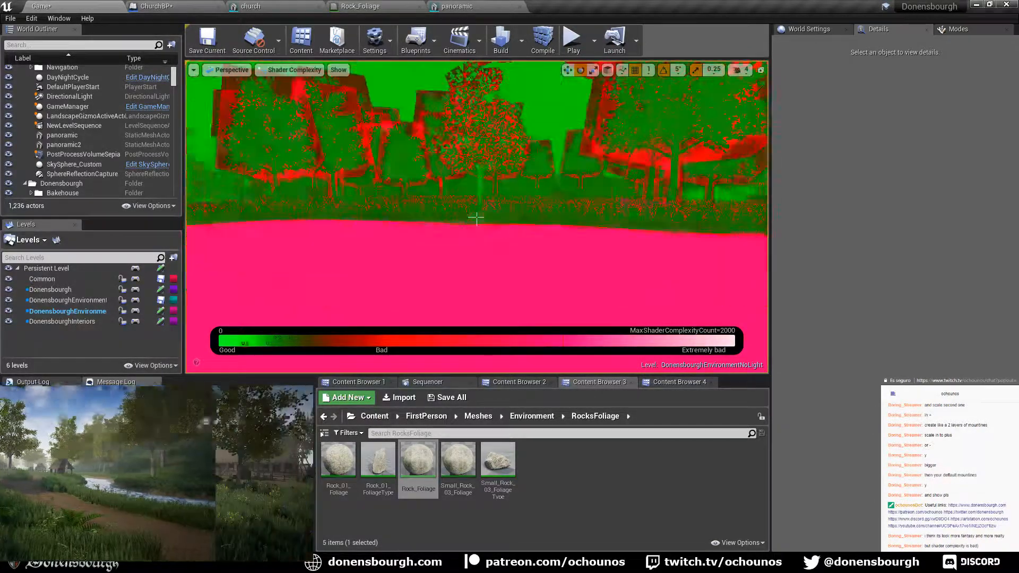
{"action": "right_click_drag", "start_coordinate": [476, 216], "coordinate": [463, 167]}
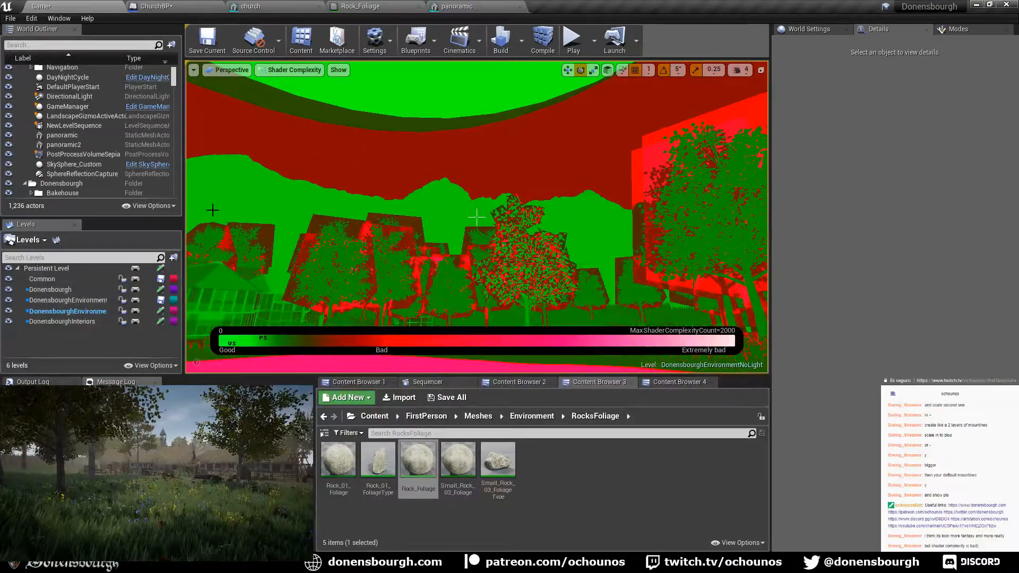
- Hide the DonensbourghEnvironment level and examine the shader complexity of the mountains without the trees in front
{"action": "left_click", "coordinate": [8, 300]}
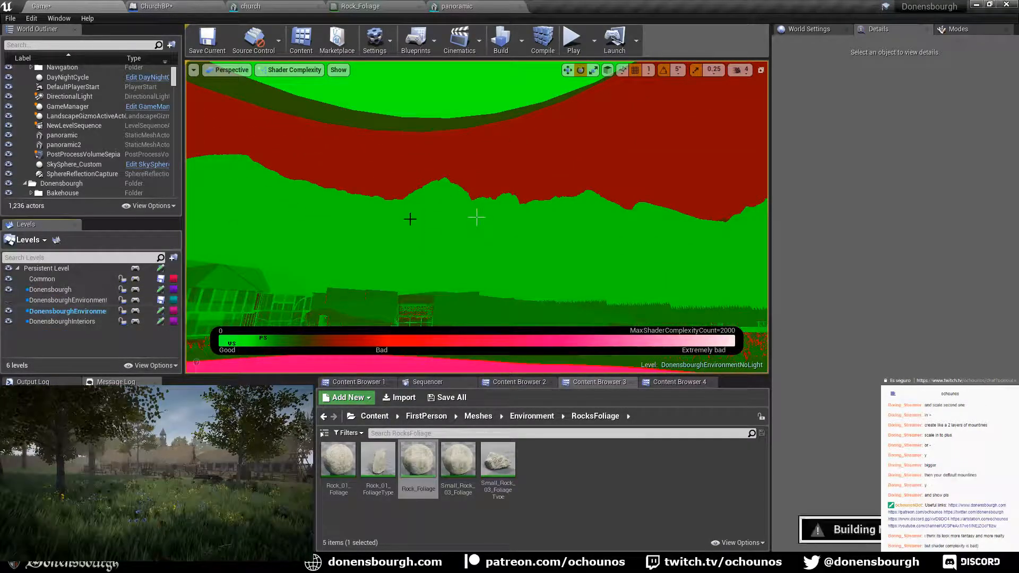
{"action": "right_click_drag", "start_coordinate": [454, 218], "coordinate": [476, 218]}
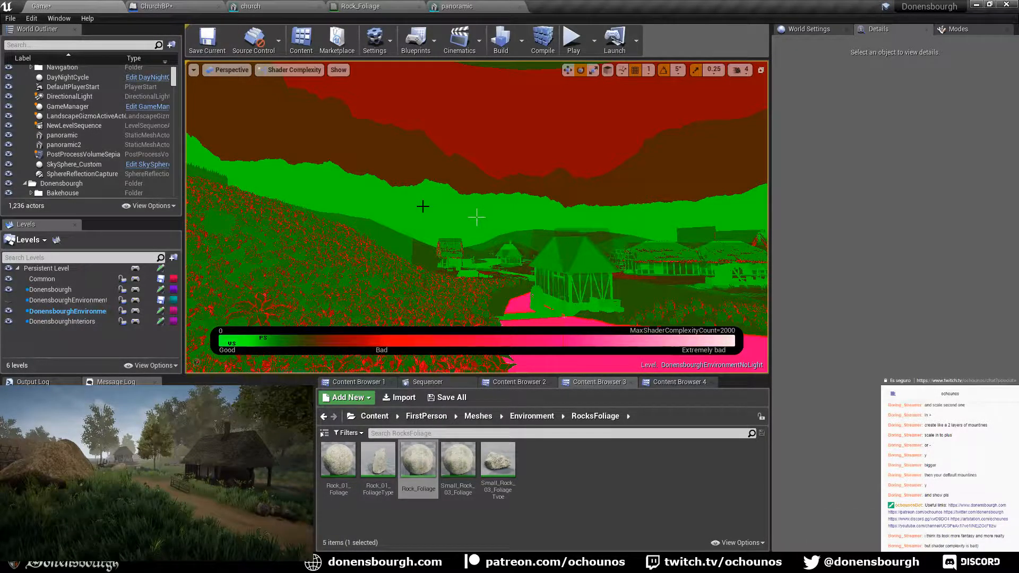
{"action": "right_click_drag", "start_coordinate": [413, 222], "coordinate": [476, 233]}
{"action": "right_click_drag", "start_coordinate": [412, 218], "coordinate": [433, 221]}
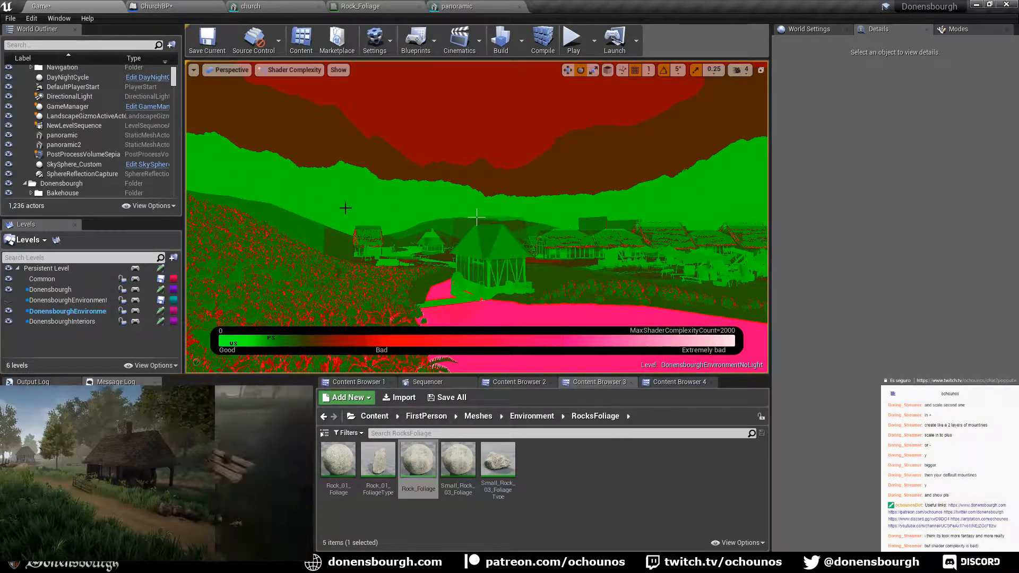
{"action": "right_click_drag", "start_coordinate": [394, 202], "coordinate": [350, 191]}
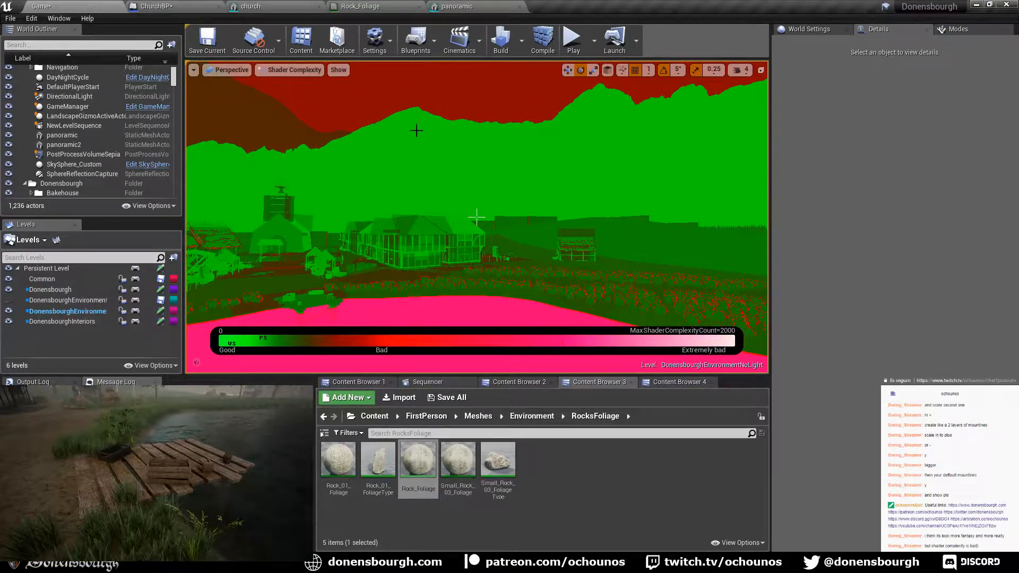
- Return the viewport to Lit mode and show the DonensbourghEnvironment level again, viewing the village across the lake
{"action": "left_click", "coordinate": [269, 71]}
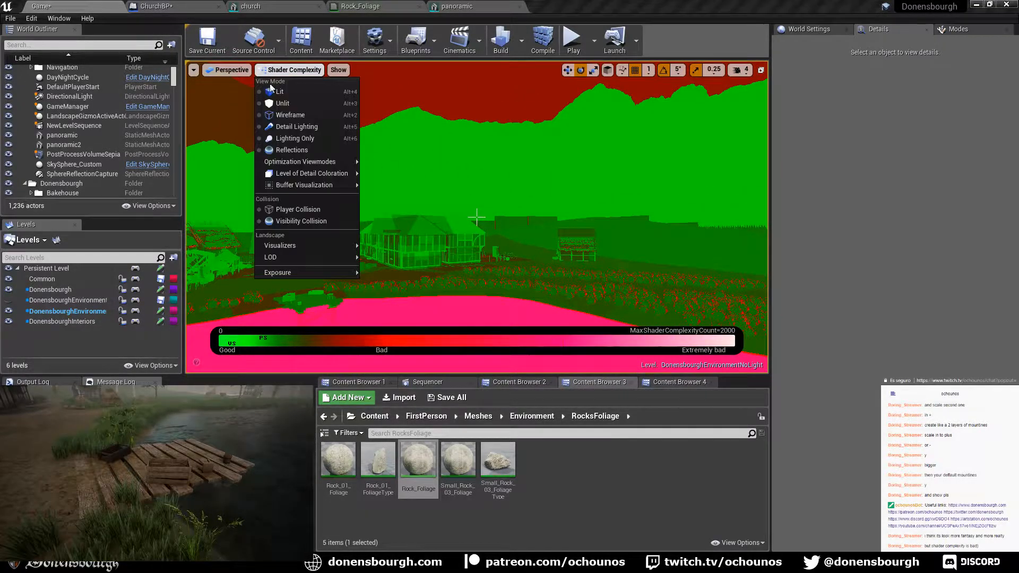
{"action": "left_click", "coordinate": [271, 91]}
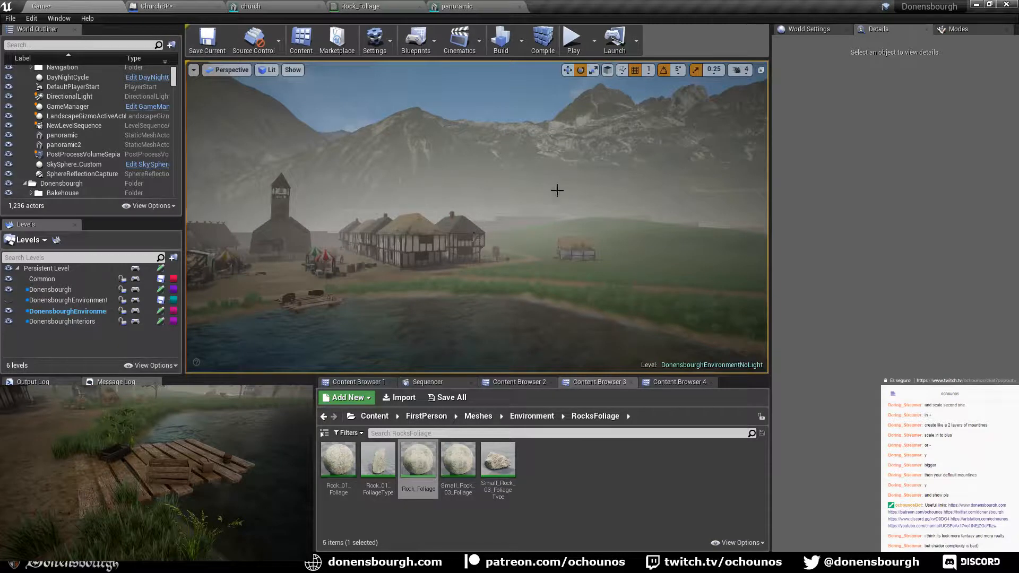
{"action": "right_click_drag", "start_coordinate": [441, 203], "coordinate": [470, 215]}
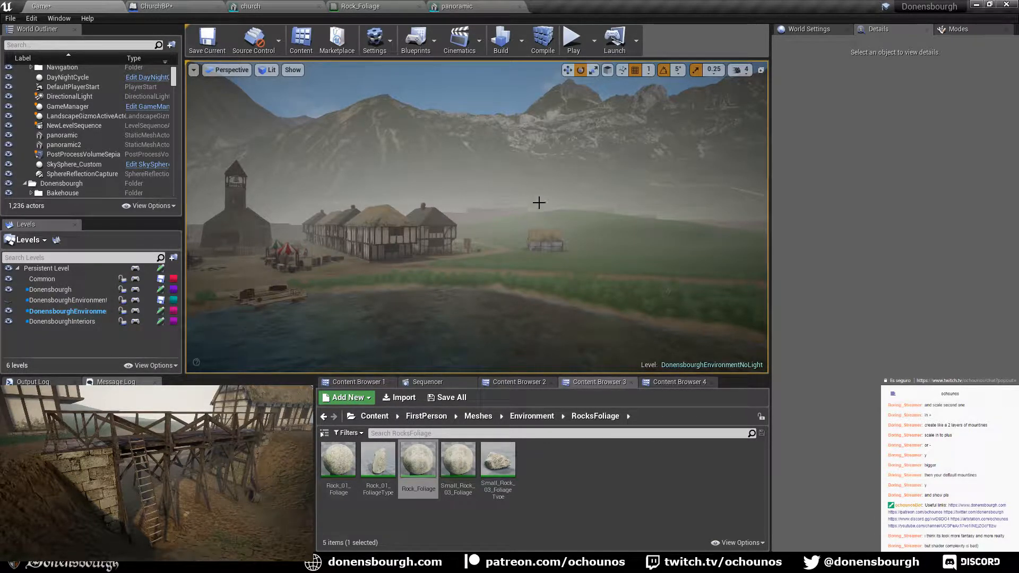
{"action": "left_click", "coordinate": [8, 300]}
{"action": "left_click_drag", "start_coordinate": [366, 280], "coordinate": [384, 238]}
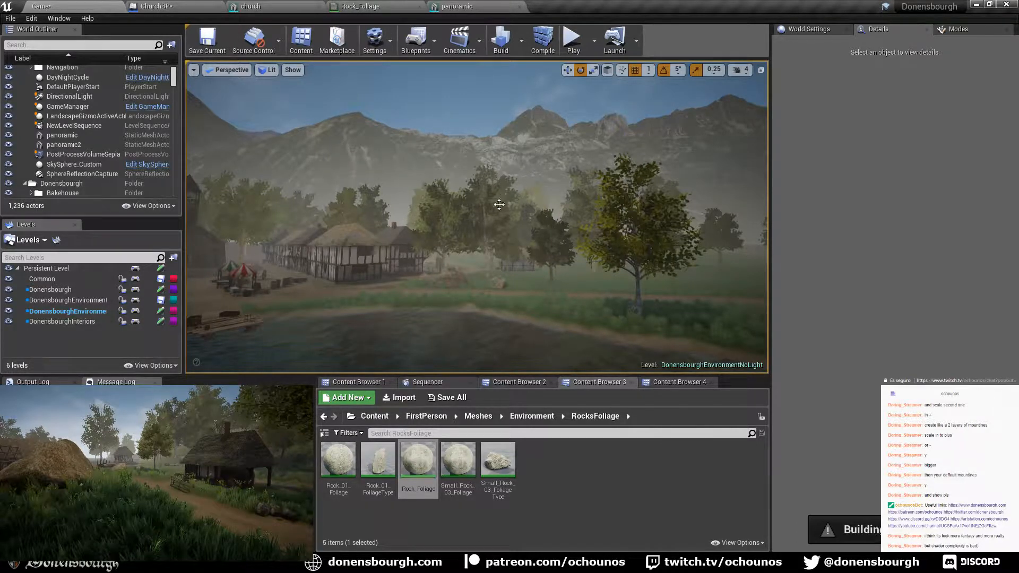
{"action": "right_click_drag", "start_coordinate": [498, 205], "coordinate": [518, 175]}
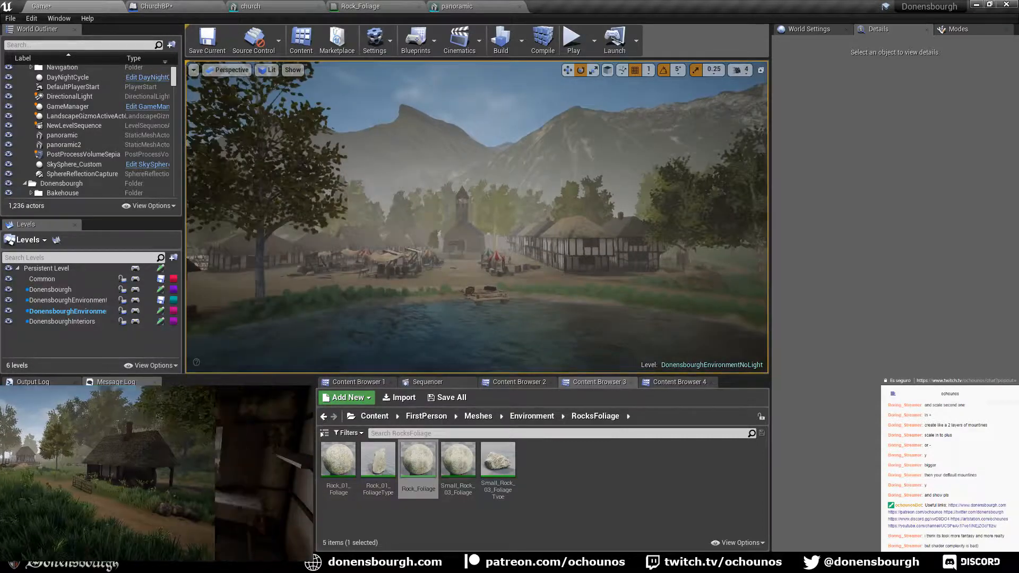
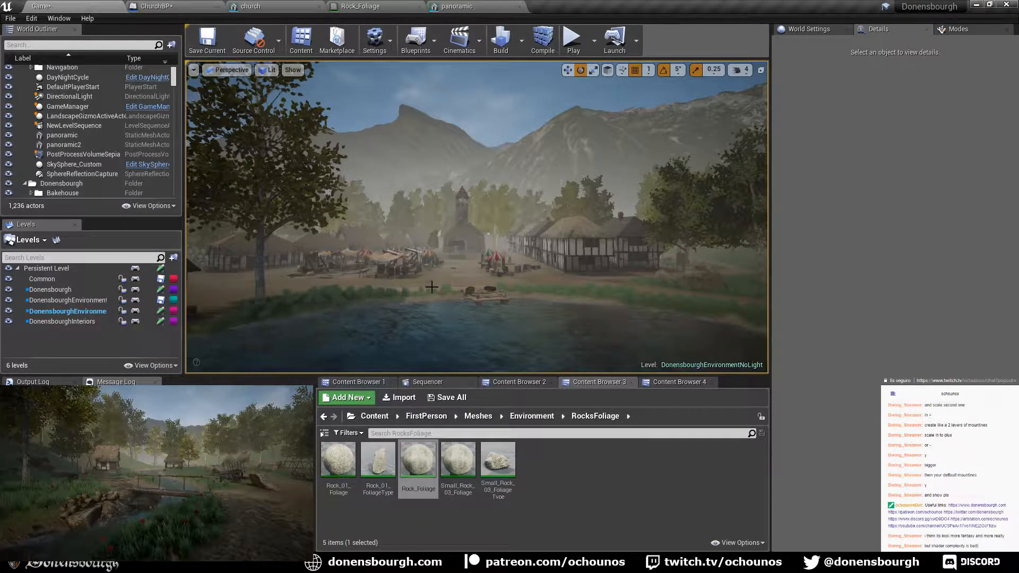
- Hide panoramic2 and inspect the remaining mountain ring from the market square and towards the church
{"action": "left_click", "coordinate": [8, 144]}
{"action": "mouse_move", "coordinate": [596, 302]}
{"action": "right_mouse_down"}
{"action": "mouse_move", "coordinate": [374, 303]}
{"action": "mouse_move", "coordinate": [390, 321]}
{"action": "mouse_move", "coordinate": [754, 315]}
{"action": "mouse_move", "coordinate": [413, 306]}
{"action": "mouse_move", "coordinate": [584, 302]}
{"action": "right_mouse_up"}
{"action": "key", "text": "w"}
{"action": "mouse_move", "coordinate": [408, 303]}
{"action": "right_mouse_down"}
{"action": "mouse_move", "coordinate": [191, 302]}
{"action": "mouse_move", "coordinate": [478, 303]}
{"action": "mouse_move", "coordinate": [401, 299]}
{"action": "right_mouse_up"}
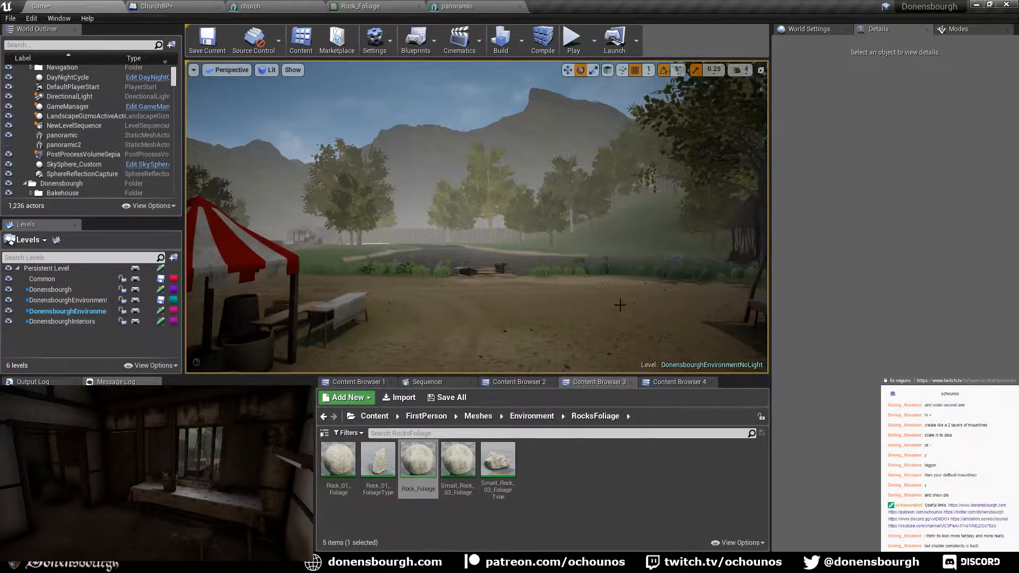
{"action": "right_click_drag", "start_coordinate": [620, 304], "coordinate": [530, 304]}
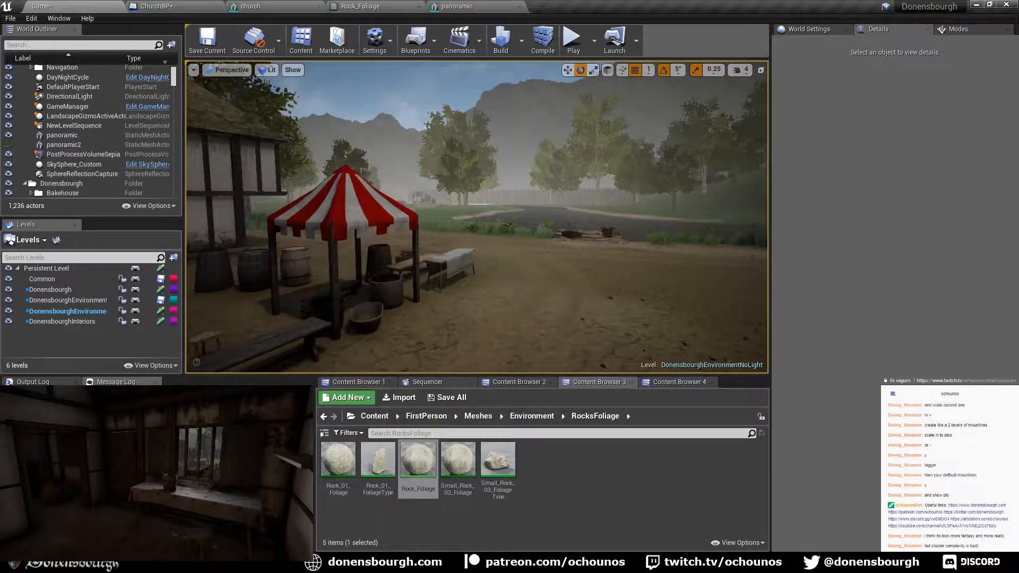
{"action": "right_click_drag", "start_coordinate": [624, 301], "coordinate": [372, 301]}
{"action": "right_click_drag", "start_coordinate": [541, 282], "coordinate": [541, 143]}
{"action": "right_click_drag", "start_coordinate": [521, 329], "coordinate": [522, 310]}
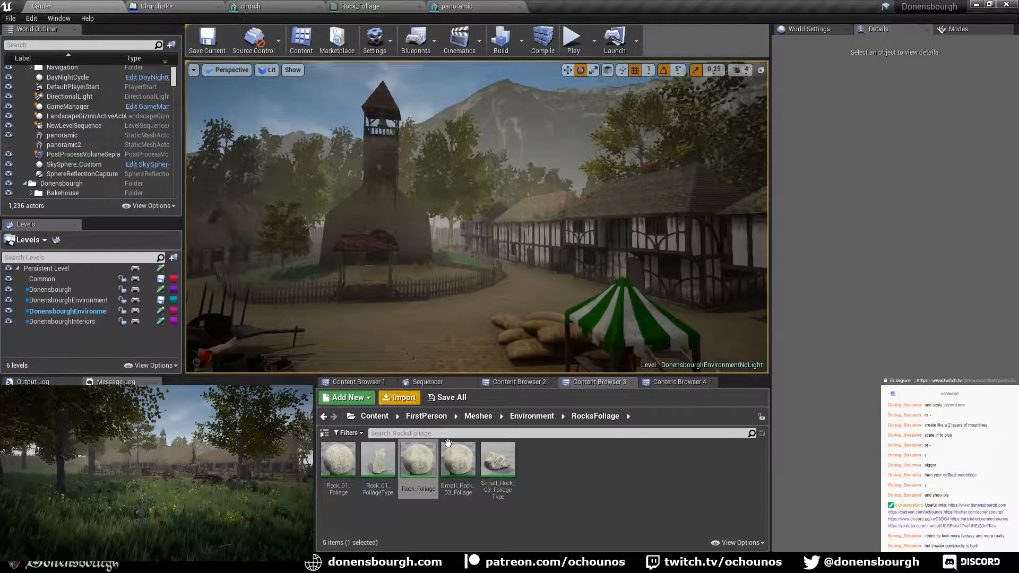
- Select the panoramic mountain ring behind the church and open its static mesh for inspection
{"action": "left_click", "coordinate": [505, 136]}
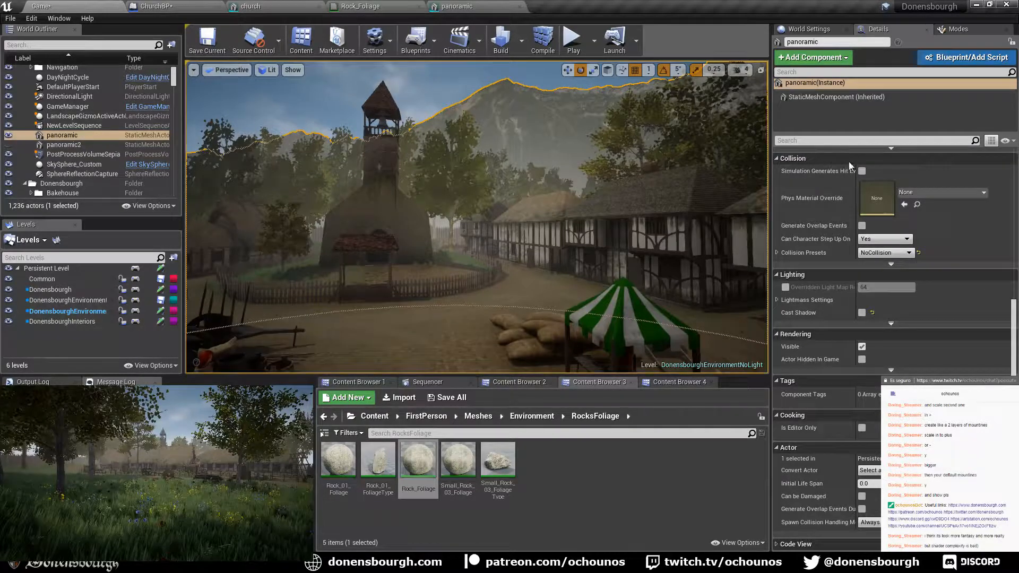
{"action": "scroll", "coordinate": [900, 201], "scroll_direction": "up", "scroll_amount": 3}
{"action": "scroll", "coordinate": [900, 201], "scroll_direction": "up", "scroll_amount": 5}
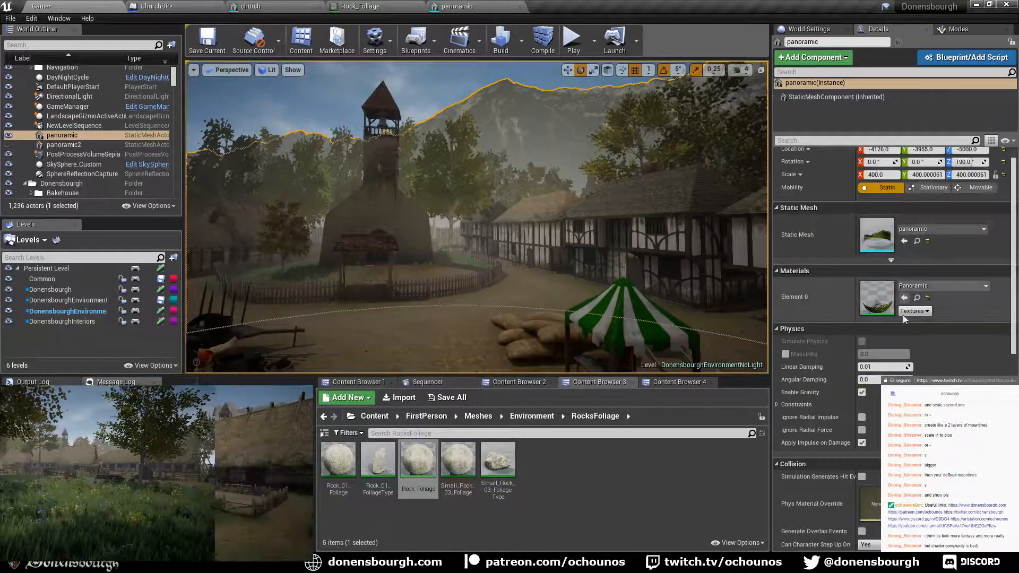
{"action": "double_click", "coordinate": [880, 236]}
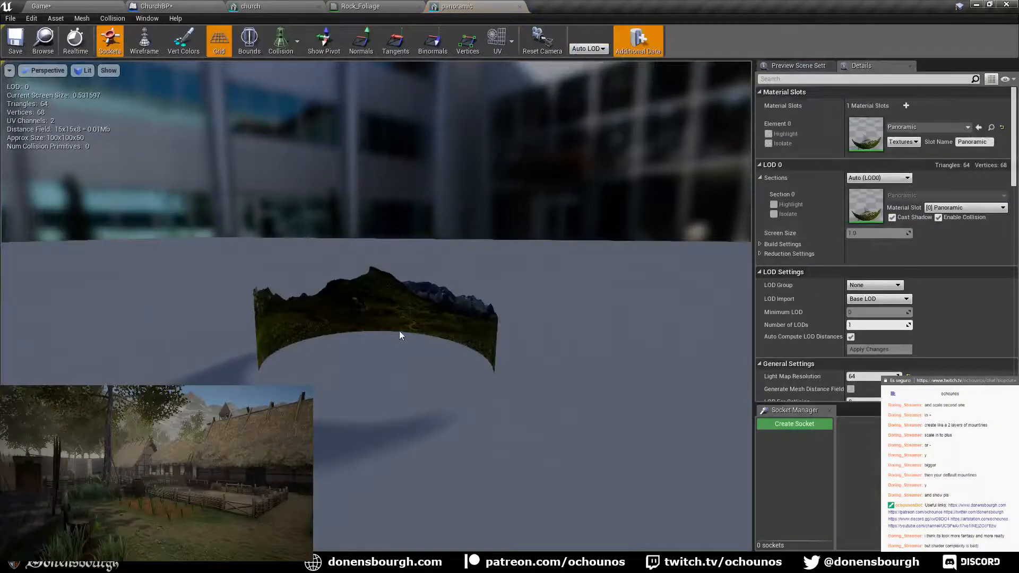
- Inspect the panoramic mesh's geometry and triangle count in Wireframe mode, then return its preview to Lit
{"action": "left_click", "coordinate": [83, 71]}
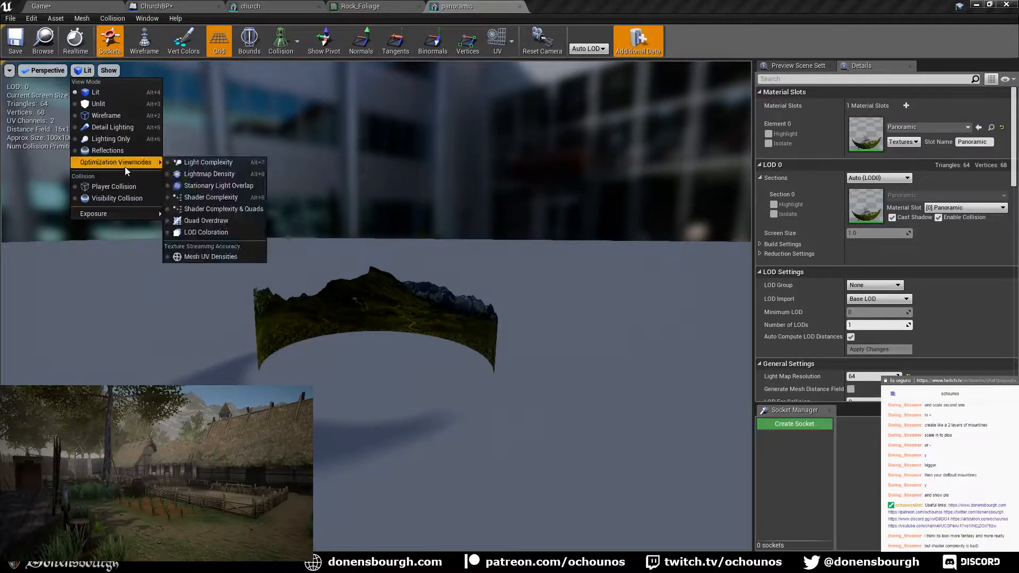
{"action": "left_click", "coordinate": [123, 114]}
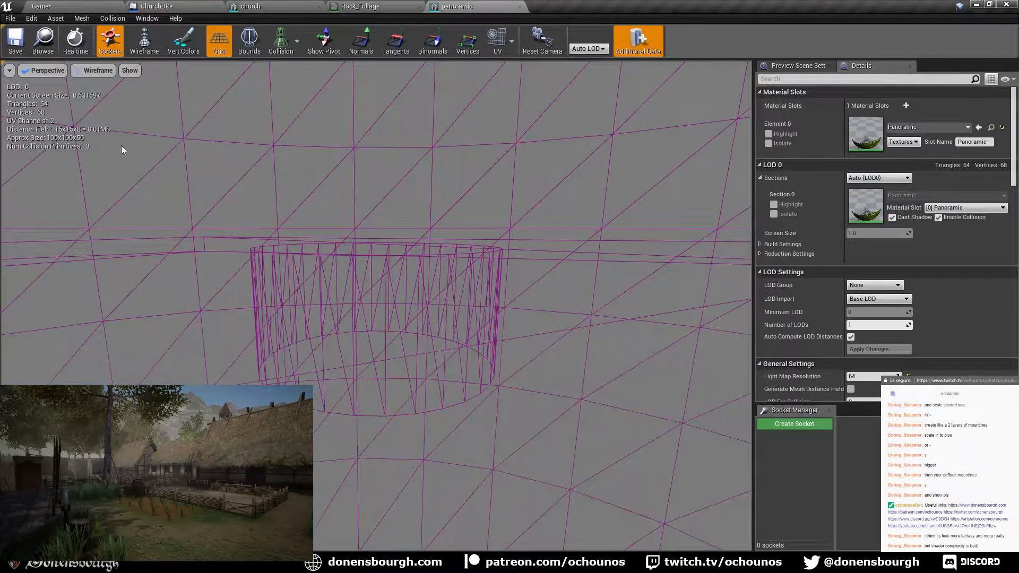
{"action": "right_click_drag", "start_coordinate": [376, 306], "coordinate": [246, 323]}
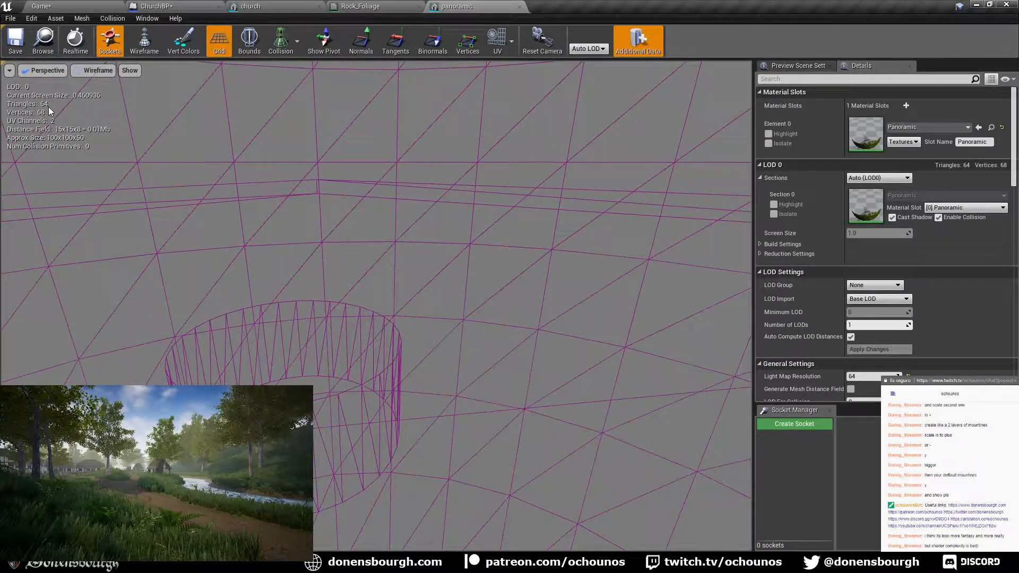
{"action": "right_click_drag", "start_coordinate": [236, 335], "coordinate": [246, 331]}
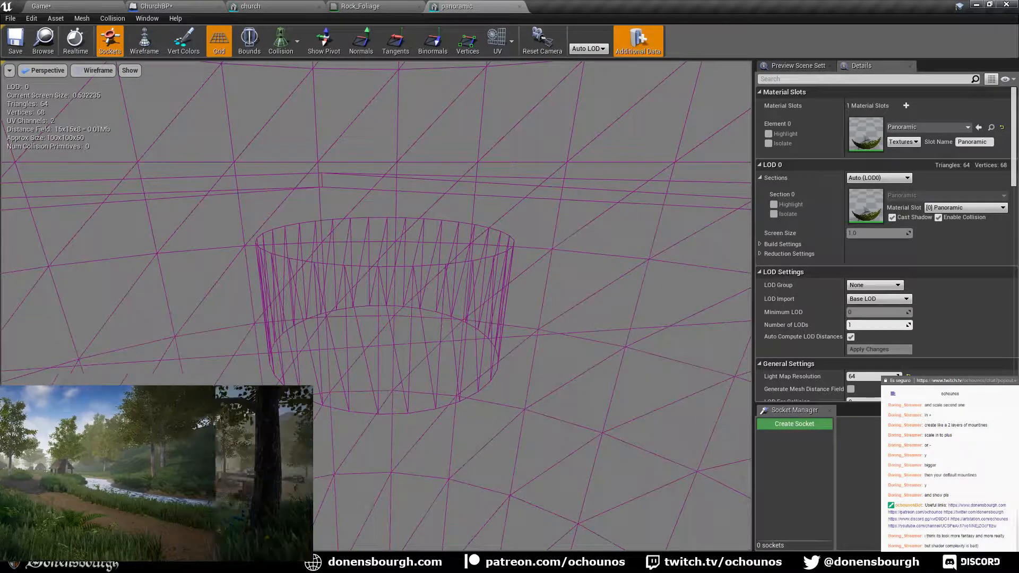
{"action": "left_click", "coordinate": [94, 70]}
{"action": "left_click", "coordinate": [86, 93]}
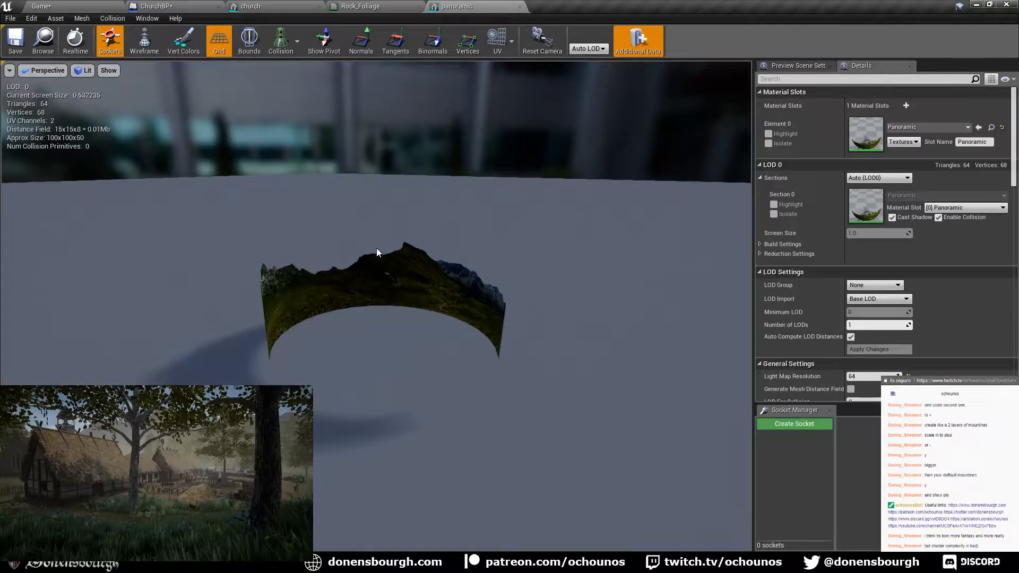
- Save the ChurchBP blueprint and close the church mesh editor
{"action": "left_click", "coordinate": [69, 6]}
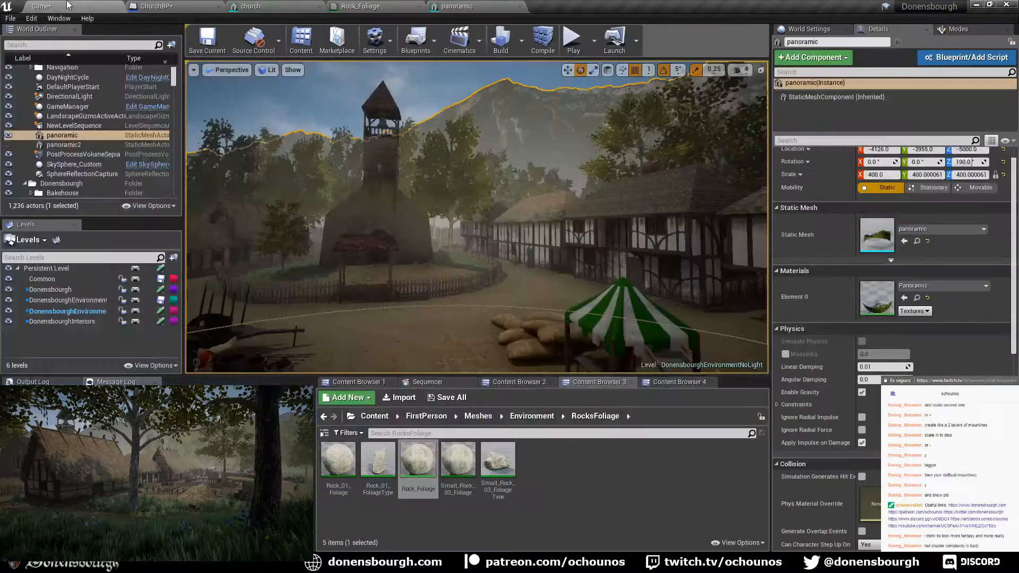
{"action": "left_click", "coordinate": [172, 6]}
{"action": "key", "text": "ctrl+s"}
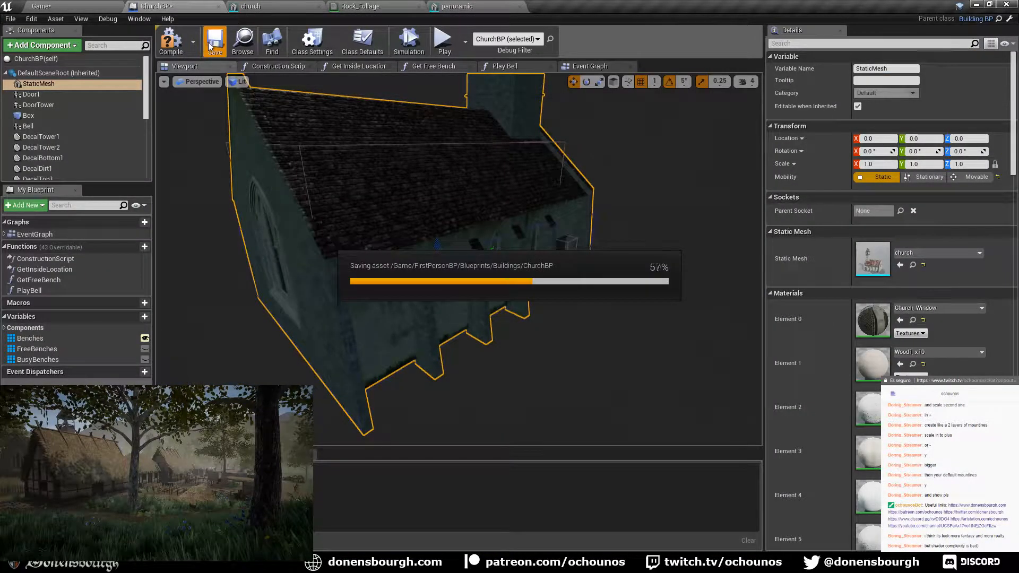
{"action": "left_click", "coordinate": [259, 4]}
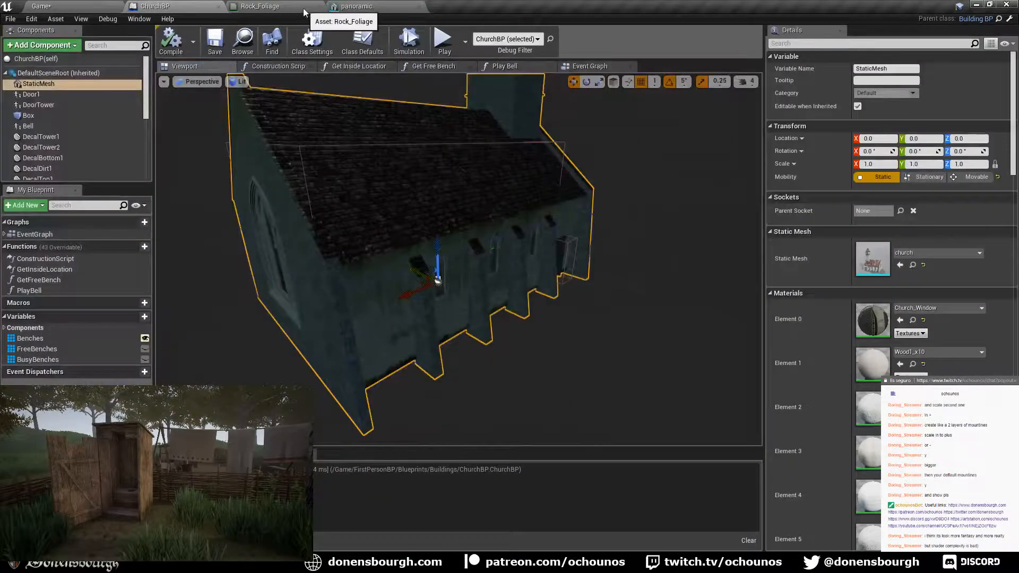
- Close the Rock_Foliage material without applying its changes and return to the level
{"action": "left_click", "coordinate": [314, 7]}
{"action": "left_click", "coordinate": [318, 7]}
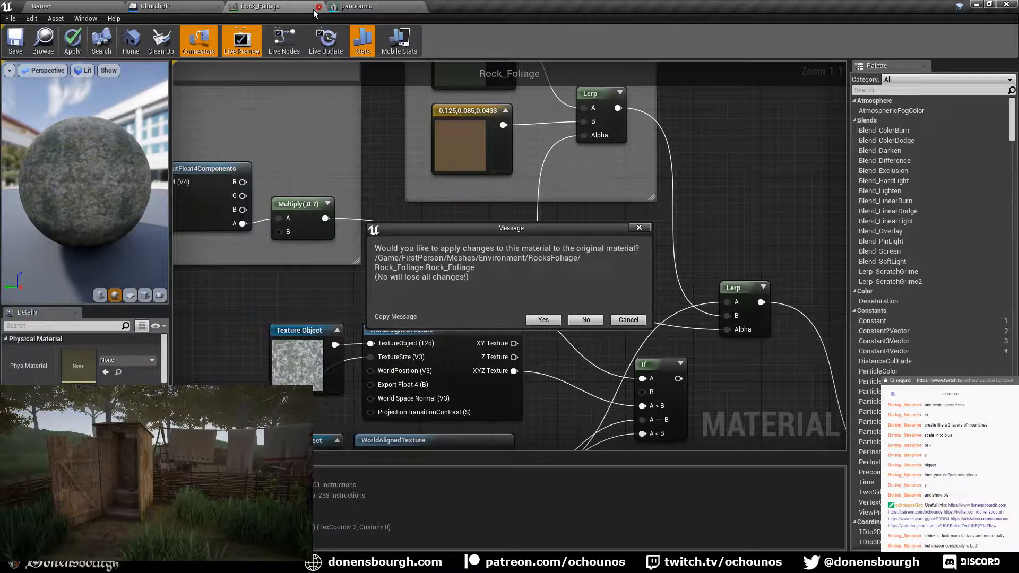
{"action": "left_click", "coordinate": [586, 320]}
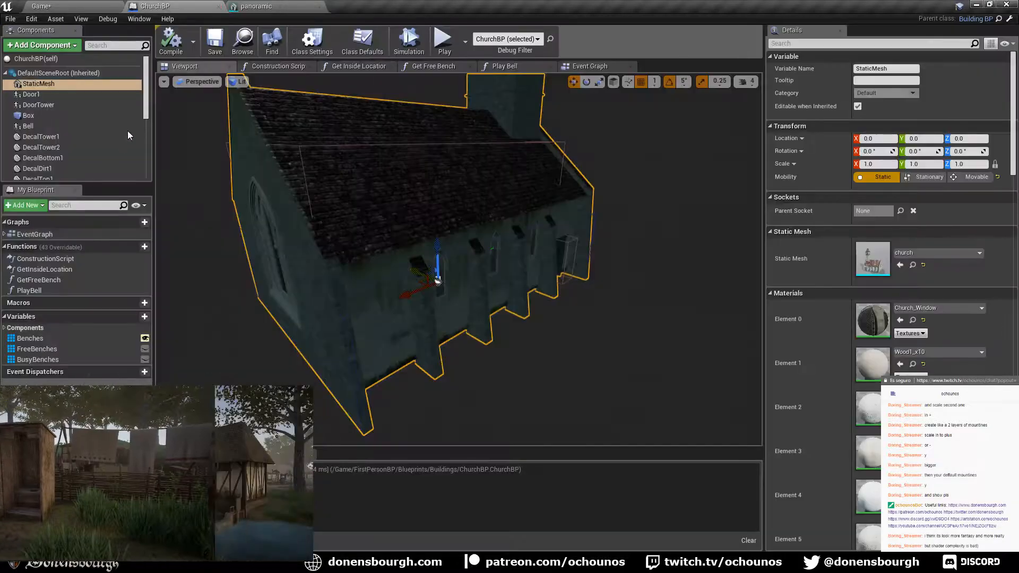
{"action": "left_click", "coordinate": [257, 6]}
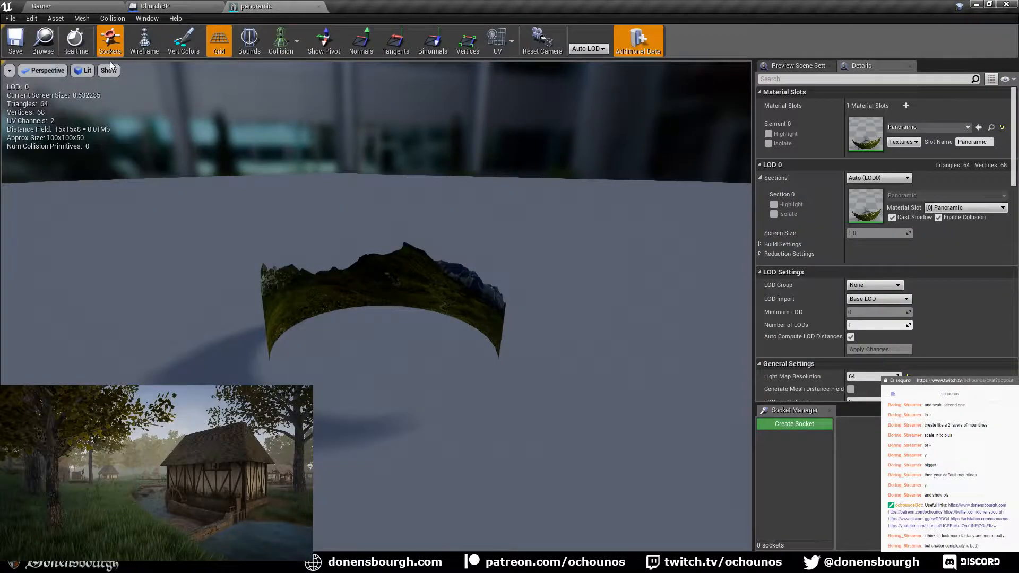
{"action": "left_click", "coordinate": [75, 6]}
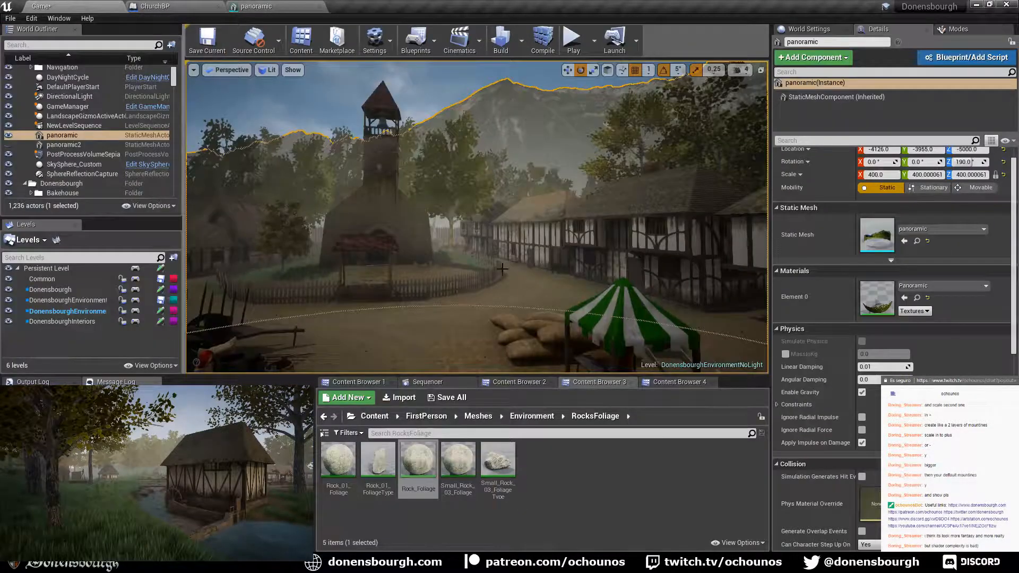
- Open the mesh of the open barrel beside the market table, check its triangle count, and close it again
{"action": "right_click_drag", "start_coordinate": [457, 228], "coordinate": [496, 256]}
{"action": "key", "text": "Escape"}
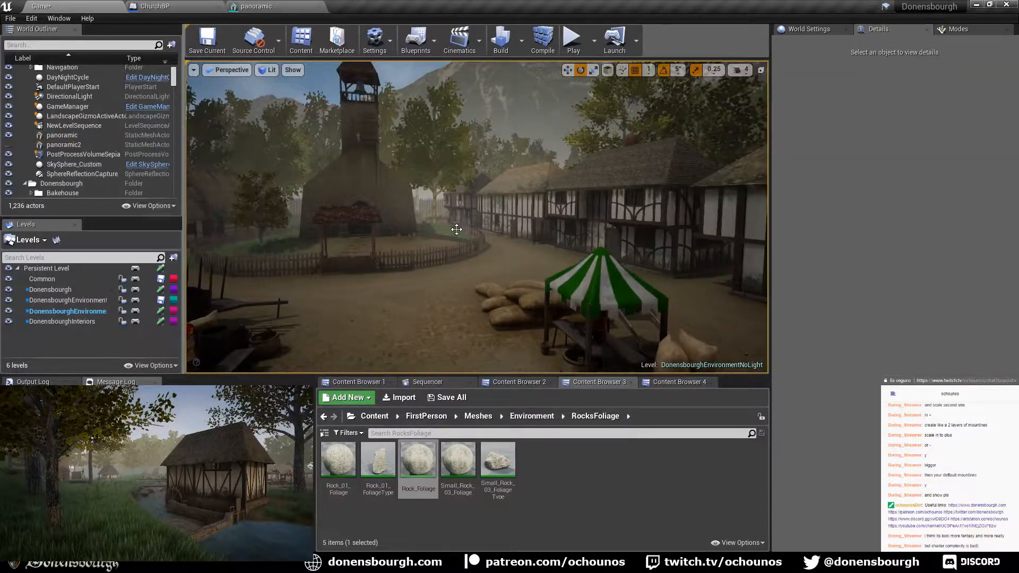
{"action": "right_click_drag", "start_coordinate": [456, 228], "coordinate": [576, 340]}
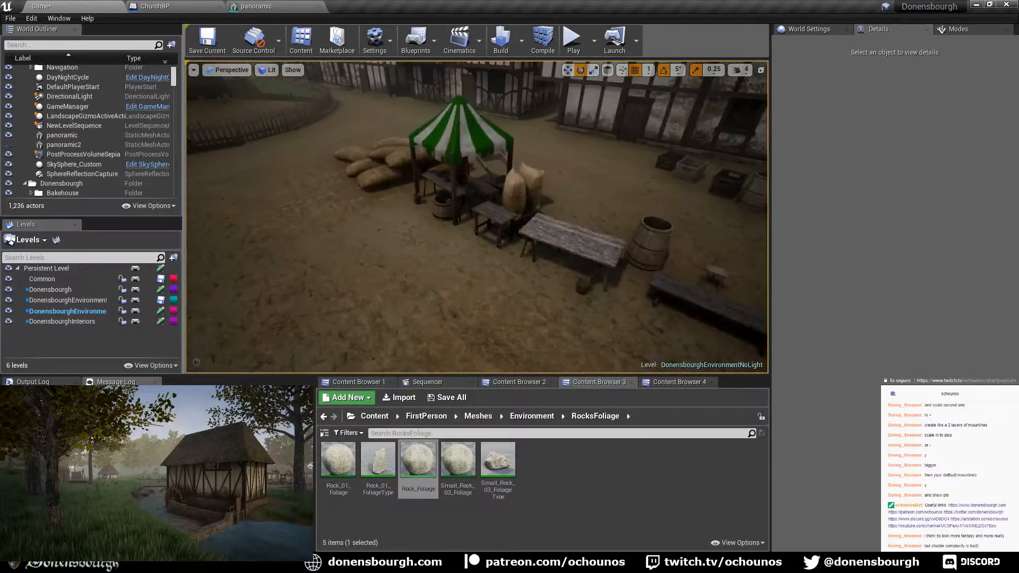
{"action": "left_click", "coordinate": [646, 235]}
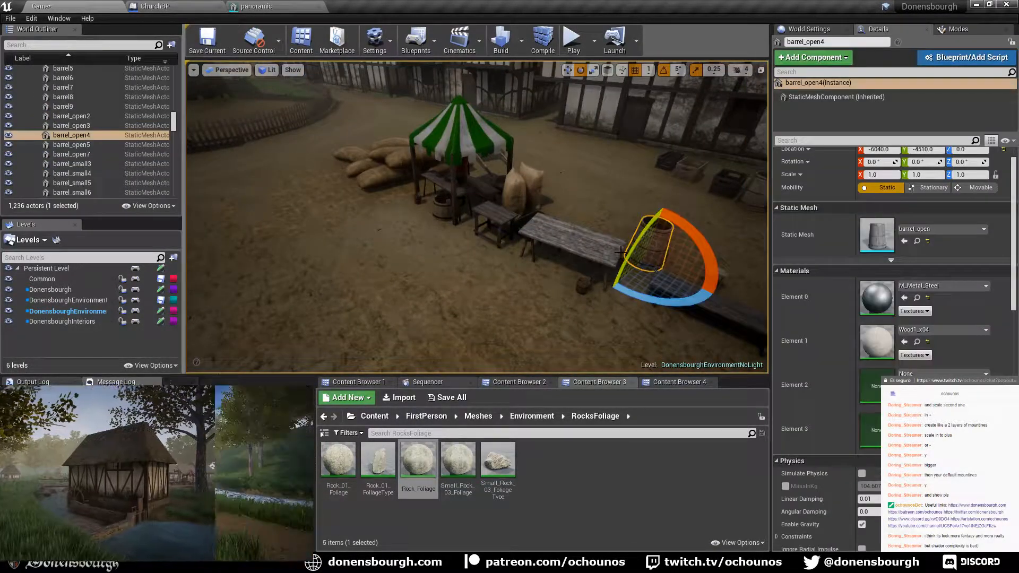
{"action": "double_click", "coordinate": [874, 233]}
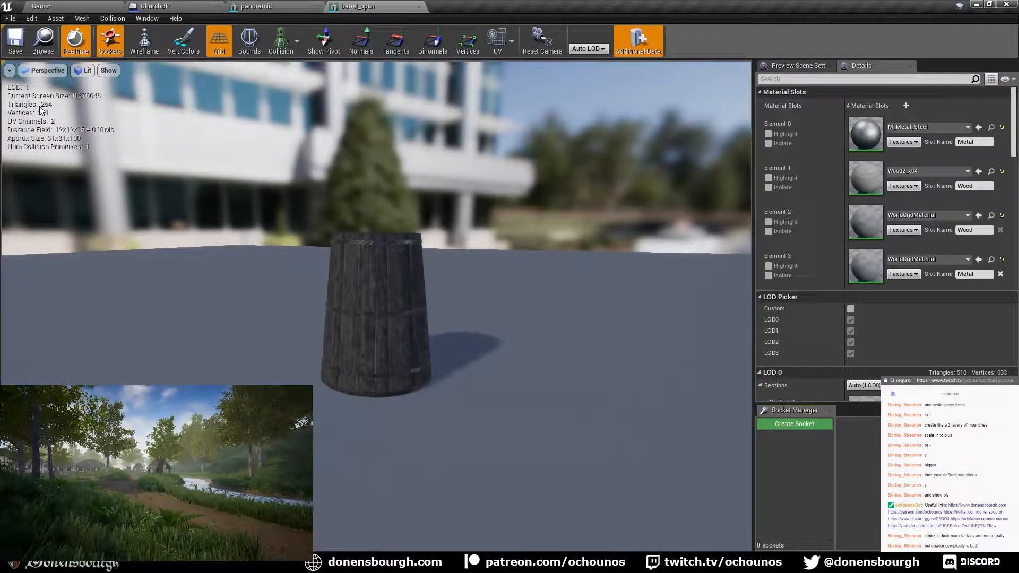
{"action": "left_click", "coordinate": [420, 7]}
{"action": "left_click", "coordinate": [84, 5]}
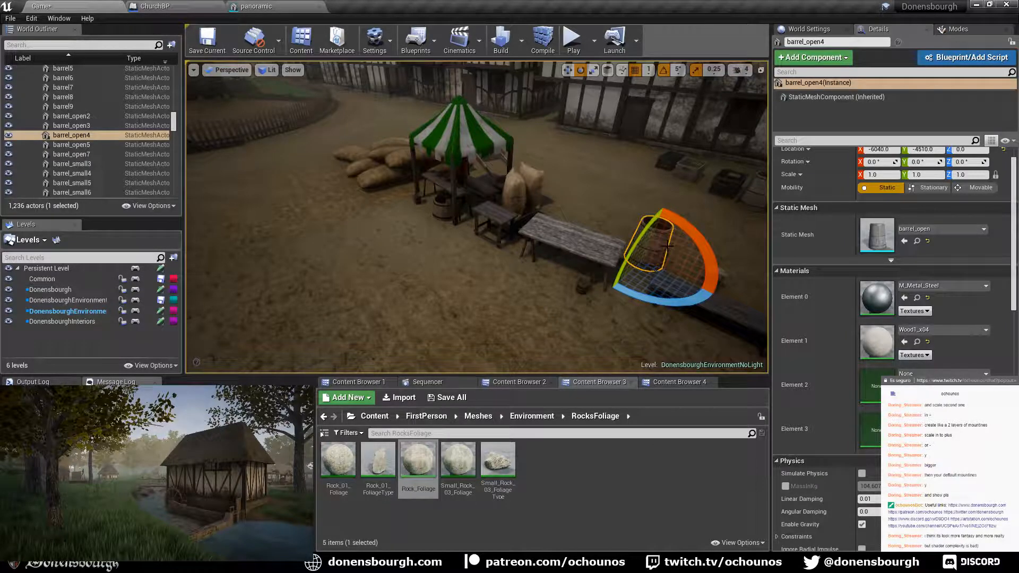
- Examine the mountain ring above the timber-framed houses and church from the market square
{"action": "right_click_drag", "start_coordinate": [385, 340], "coordinate": [374, 283]}
{"action": "scroll", "coordinate": [386, 340], "scroll_direction": "down", "scroll_amount": 3}
{"action": "scroll", "coordinate": [385, 340], "scroll_direction": "down", "scroll_amount": 3}
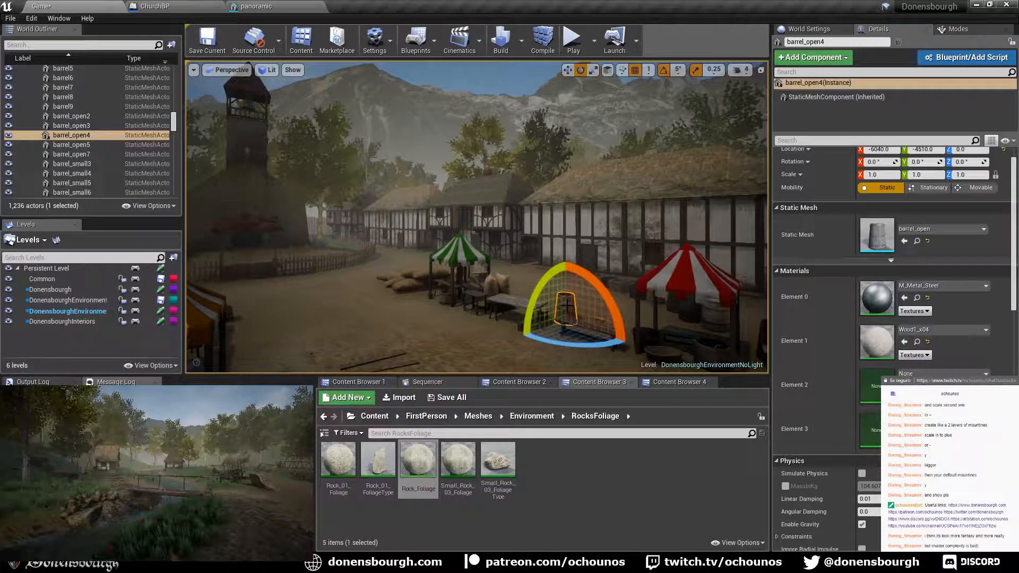
{"action": "right_click_drag", "start_coordinate": [417, 306], "coordinate": [418, 282]}
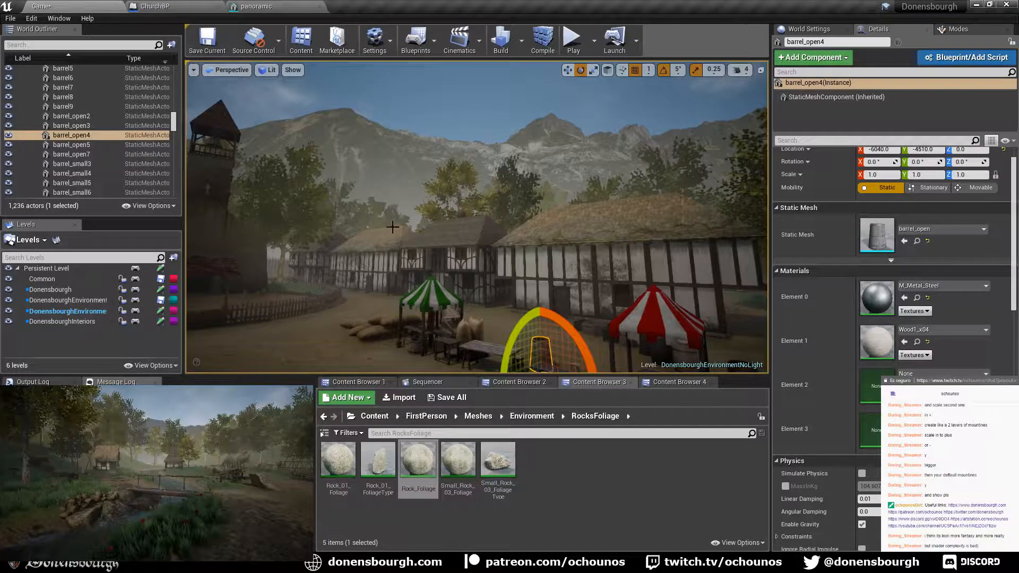
{"action": "right_click_drag", "start_coordinate": [422, 227], "coordinate": [378, 255]}
{"action": "mouse_move", "coordinate": [432, 202]}
{"action": "right_mouse_down"}
{"action": "mouse_move", "coordinate": [431, 215]}
{"action": "mouse_move", "coordinate": [441, 207]}
{"action": "right_mouse_up"}
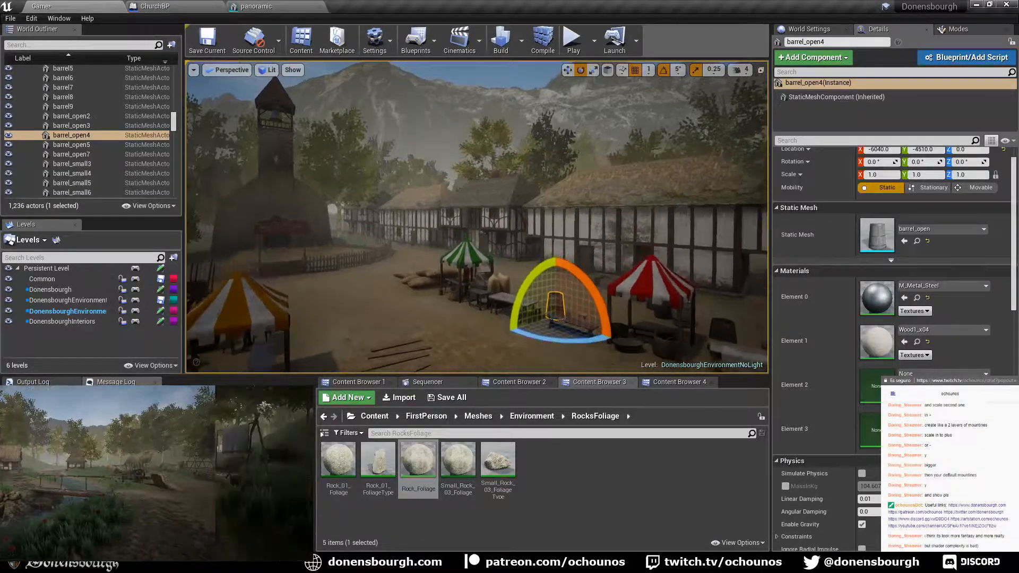
{"action": "right_click_drag", "start_coordinate": [378, 278], "coordinate": [398, 265]}
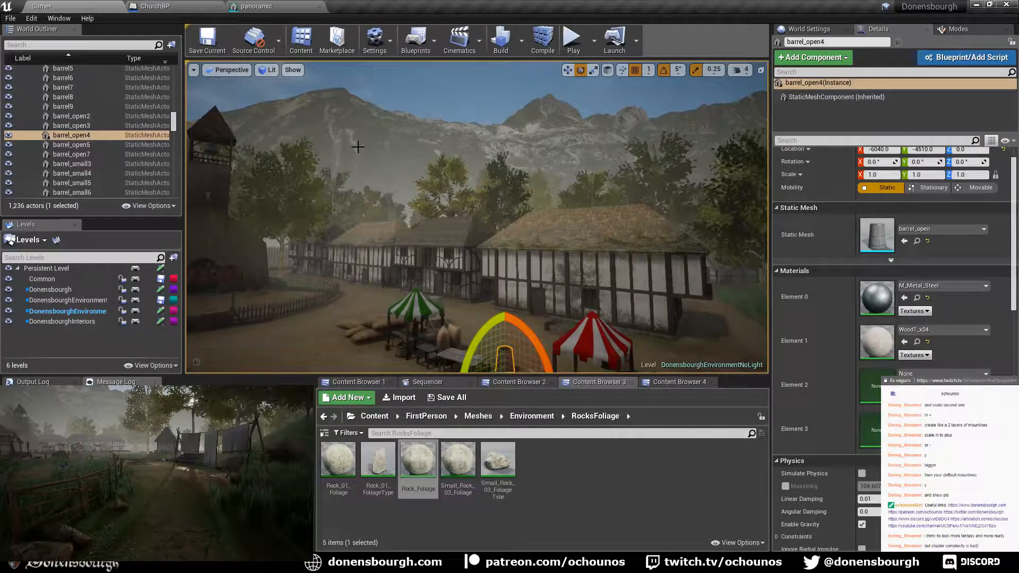
{"action": "right_click_drag", "start_coordinate": [358, 147], "coordinate": [378, 151]}
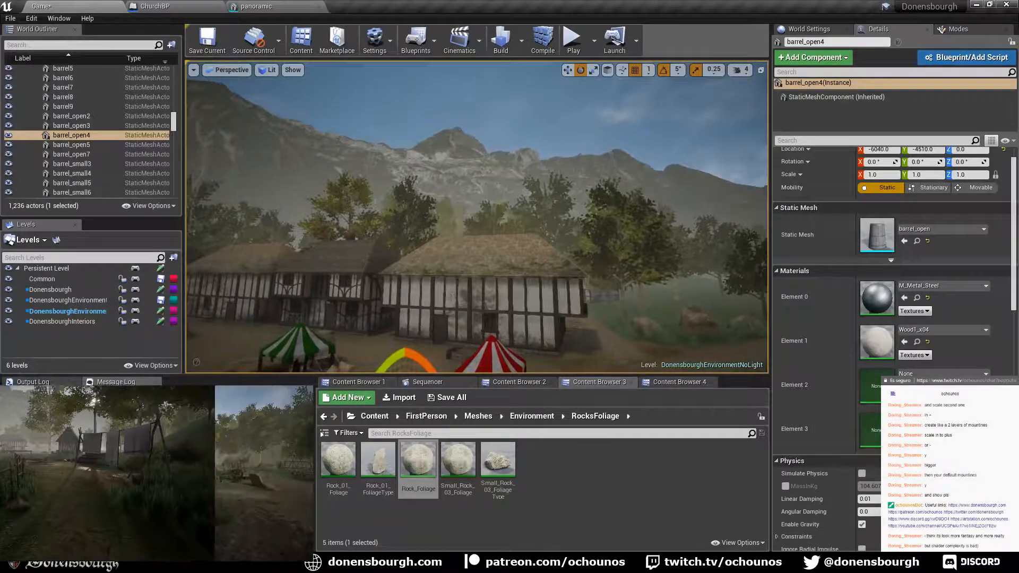
{"action": "right_click_drag", "start_coordinate": [455, 173], "coordinate": [429, 167]}
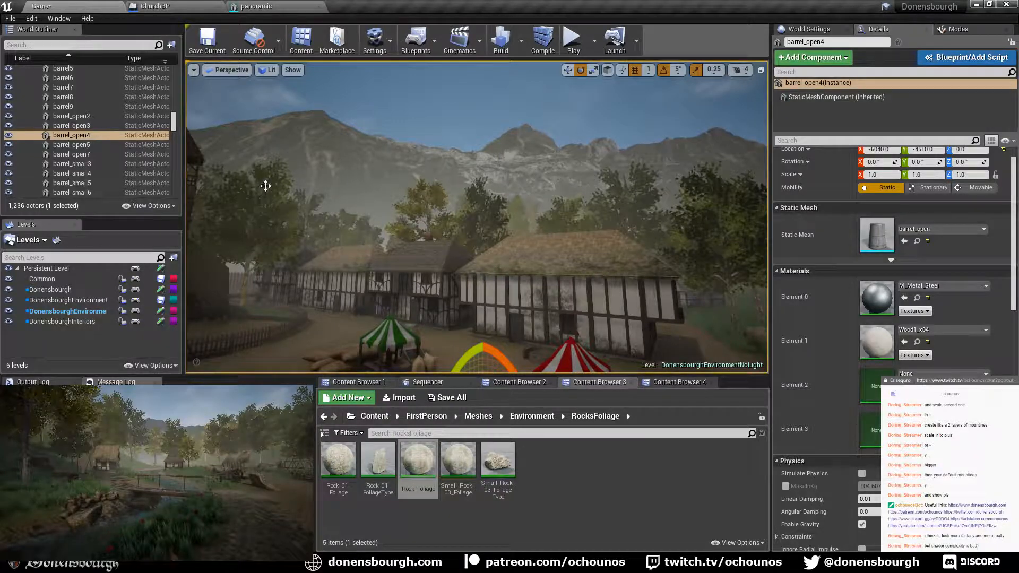
{"action": "right_click_drag", "start_coordinate": [369, 208], "coordinate": [318, 261]}
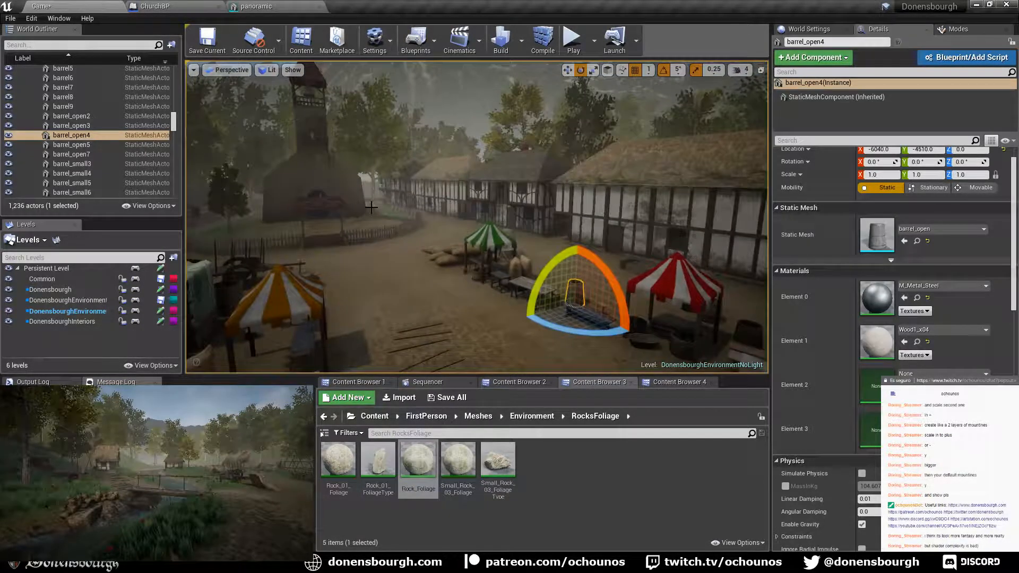
- Clear the selection and move through the market to the church, checking the mountains over the nearby roofs
{"action": "key", "text": "Escape"}
{"action": "right_click_drag", "start_coordinate": [372, 207], "coordinate": [255, 169]}
{"action": "key", "text": "d"}
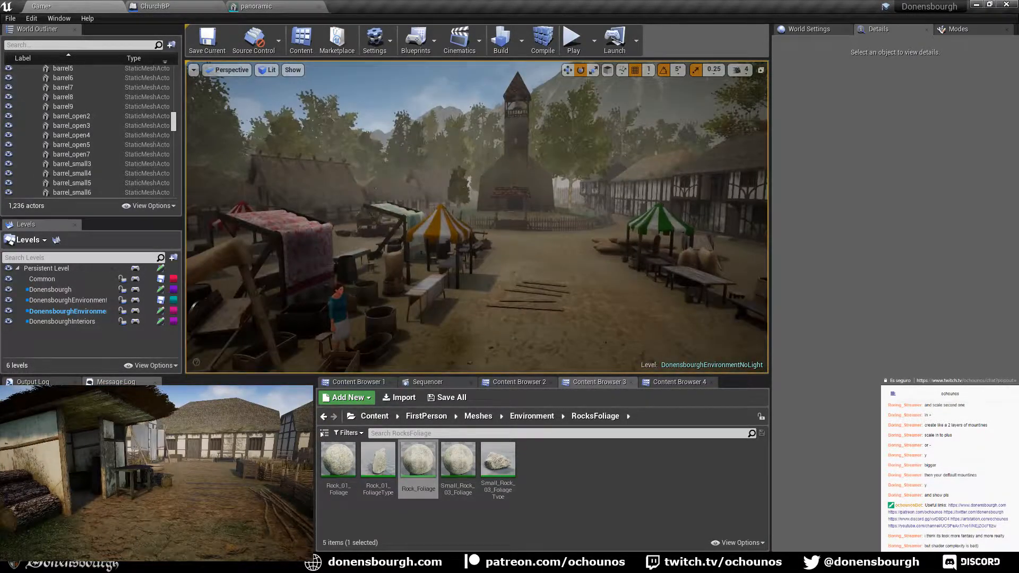
{"action": "key", "text": "w"}
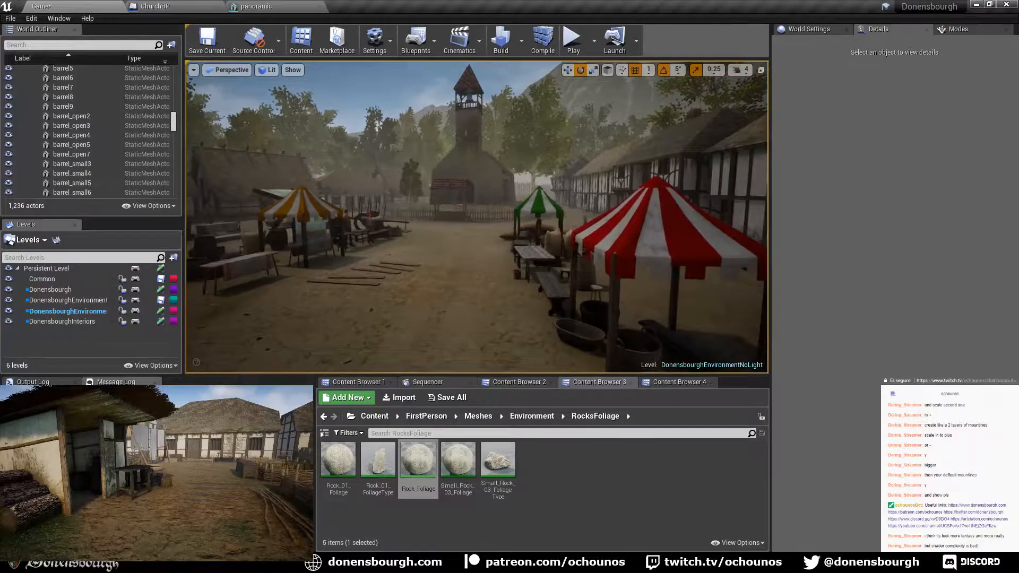
{"action": "key", "text": "w"}
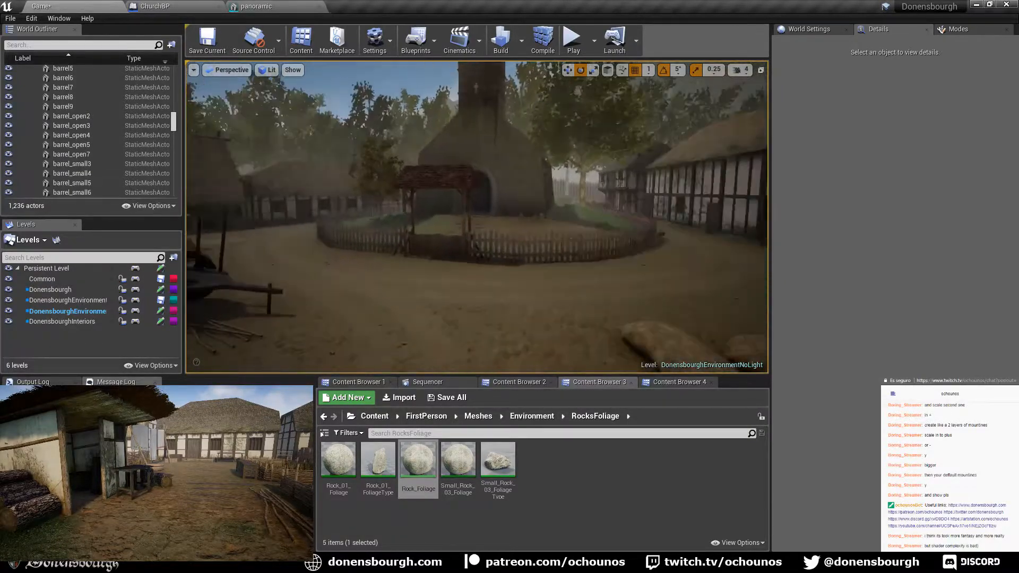
{"action": "right_click_drag", "start_coordinate": [477, 217], "coordinate": [695, 196]}
{"action": "right_click_drag", "start_coordinate": [340, 157], "coordinate": [336, 162]}
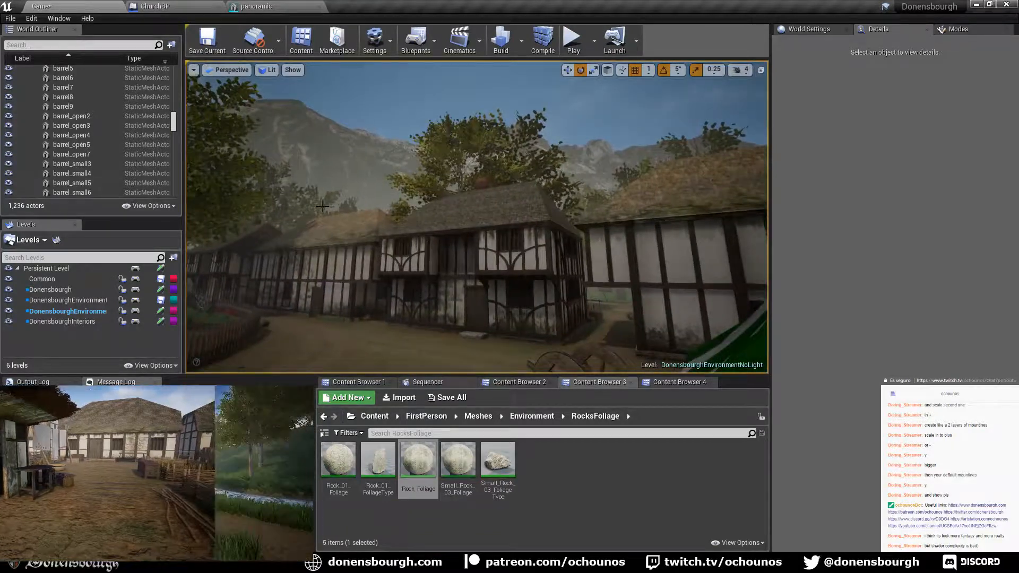
- Examine the mountain backdrop from the river bridge, along the lake shore and across the market stalls
{"action": "right_click_drag", "start_coordinate": [387, 257], "coordinate": [249, 257]}
{"action": "mouse_move", "coordinate": [412, 265]}
{"action": "right_mouse_down"}
{"action": "mouse_move", "coordinate": [397, 262]}
{"action": "mouse_move", "coordinate": [408, 282]}
{"action": "mouse_move", "coordinate": [414, 272]}
{"action": "mouse_move", "coordinate": [510, 269]}
{"action": "mouse_move", "coordinate": [407, 266]}
{"action": "mouse_move", "coordinate": [427, 258]}
{"action": "right_mouse_up"}
{"action": "key", "text": "s"}
{"action": "key", "text": "s"}
{"action": "key", "text": "w"}
{"action": "key", "text": "s"}
{"action": "key", "text": "w"}
{"action": "right_click_drag", "start_coordinate": [444, 329], "coordinate": [444, 329]}
{"action": "key", "text": "s"}
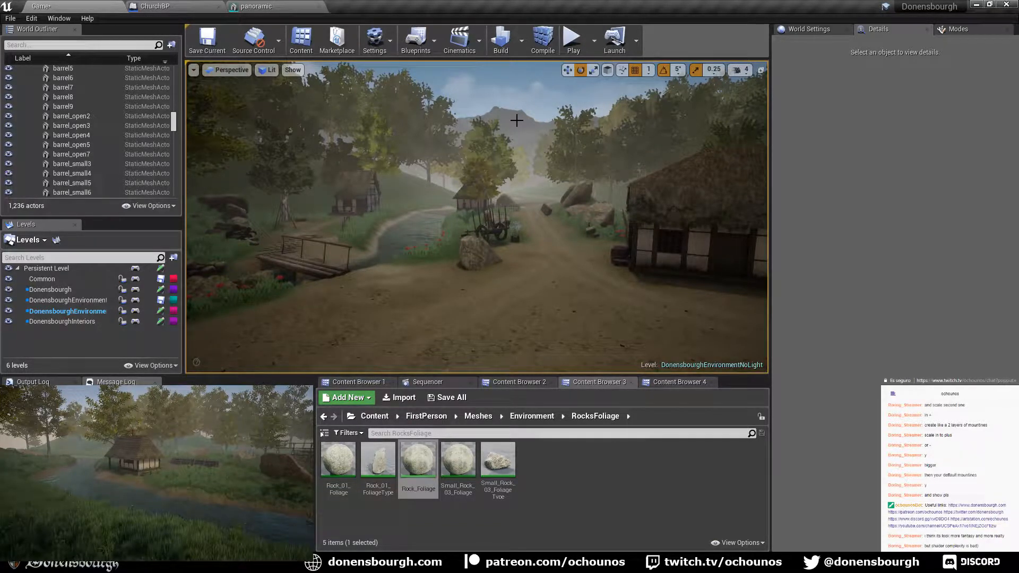
{"action": "right_click_drag", "start_coordinate": [390, 253], "coordinate": [471, 245]}
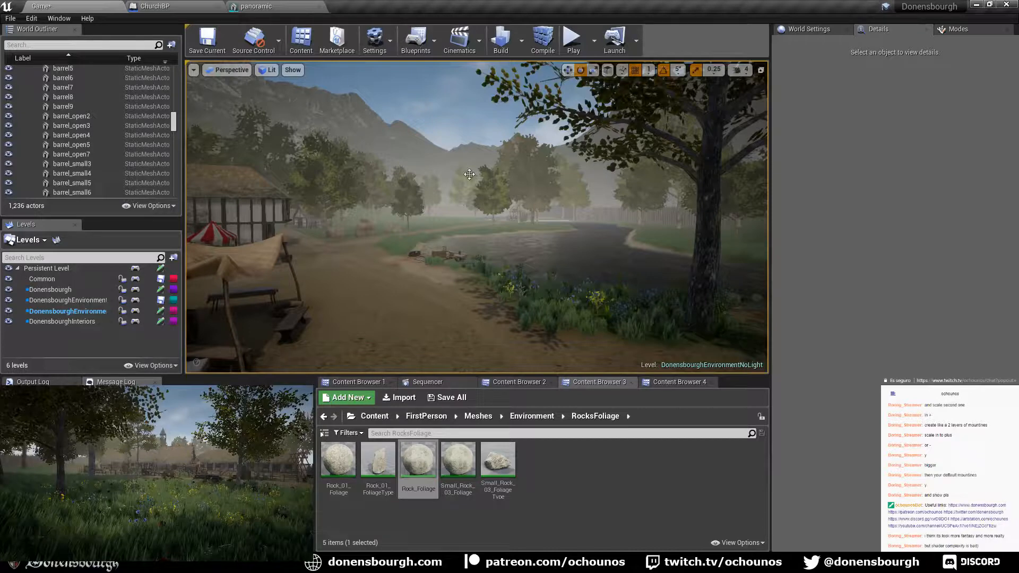
{"action": "right_click_drag", "start_coordinate": [469, 174], "coordinate": [297, 179]}
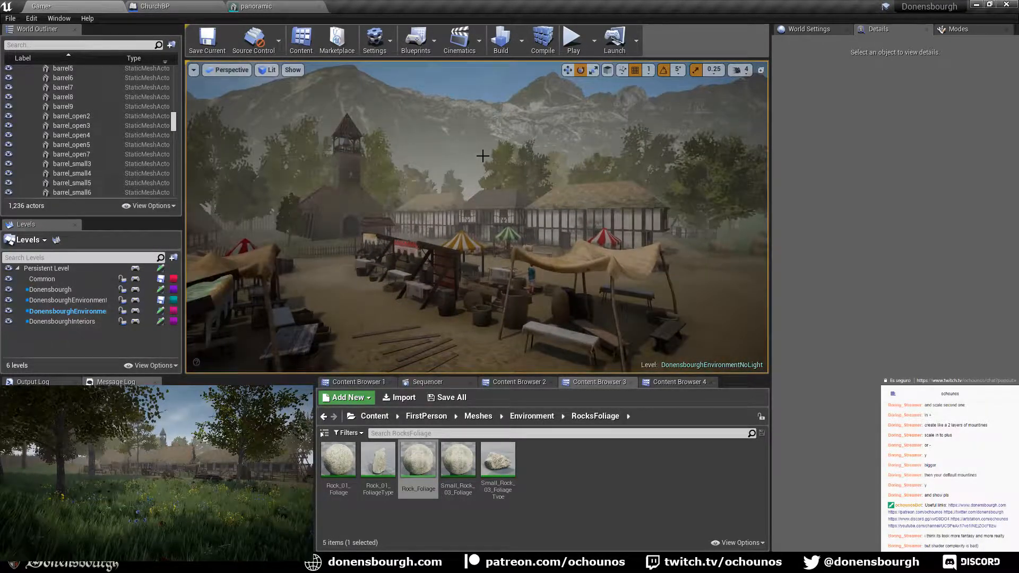
{"action": "right_click_drag", "start_coordinate": [418, 265], "coordinate": [450, 308]}
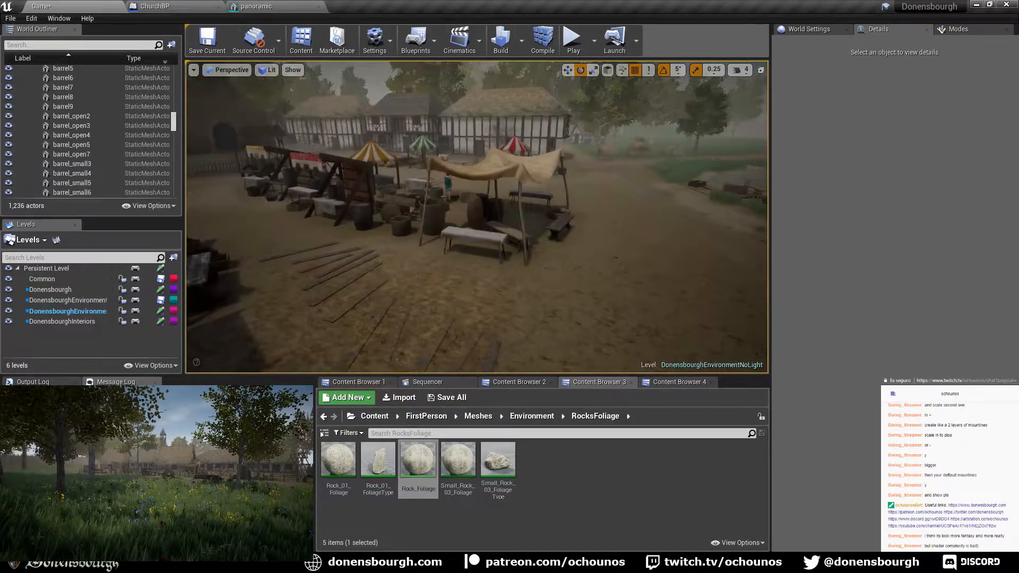
- Hide the panoramic mountain mesh and examine the market square and surrounding cottages without the backdrop
{"action": "scroll", "coordinate": [418, 265], "scroll_direction": "down", "scroll_amount": 3}
{"action": "right_click_drag", "start_coordinate": [424, 228], "coordinate": [361, 167]}
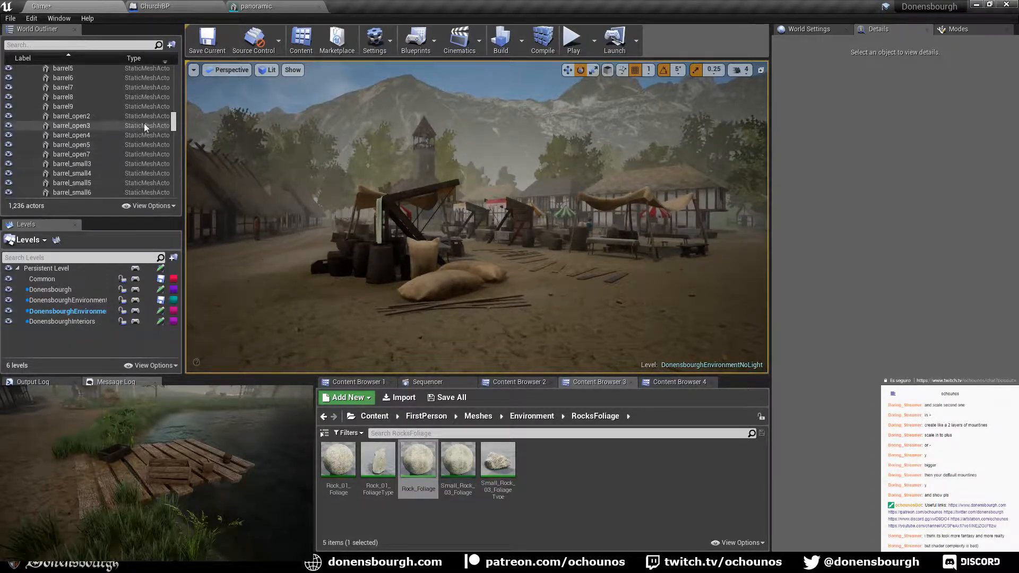
{"action": "left_click_drag", "start_coordinate": [173, 127], "coordinate": [177, 72]}
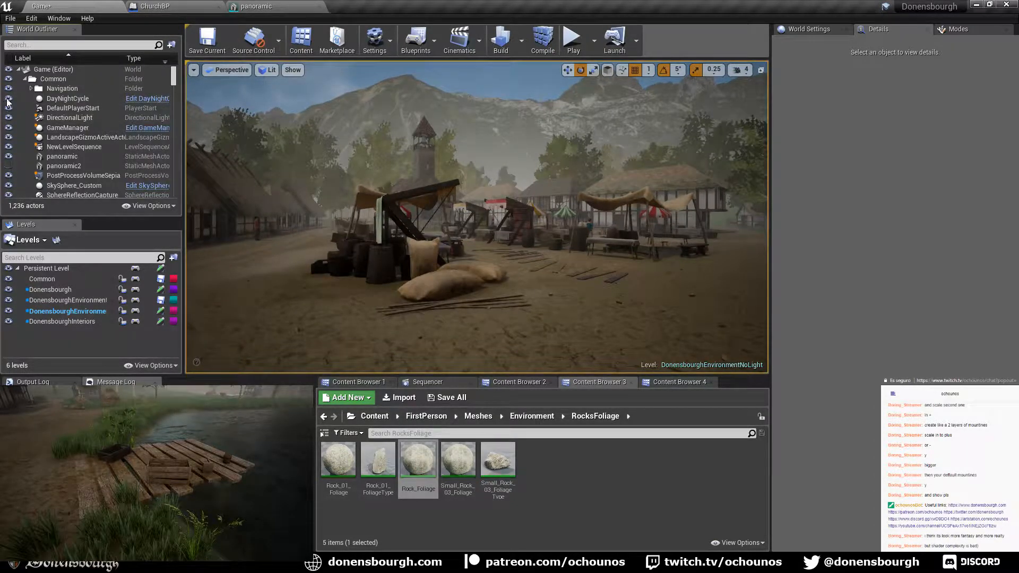
{"action": "left_click", "coordinate": [7, 157]}
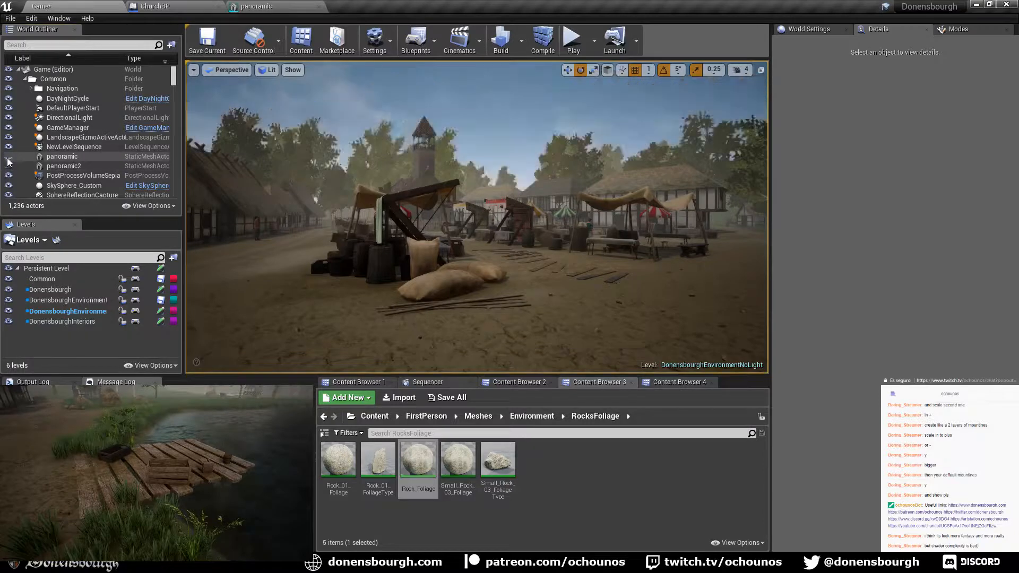
{"action": "right_click_drag", "start_coordinate": [482, 234], "coordinate": [753, 234]}
{"action": "right_click_drag", "start_coordinate": [521, 244], "coordinate": [621, 187]}
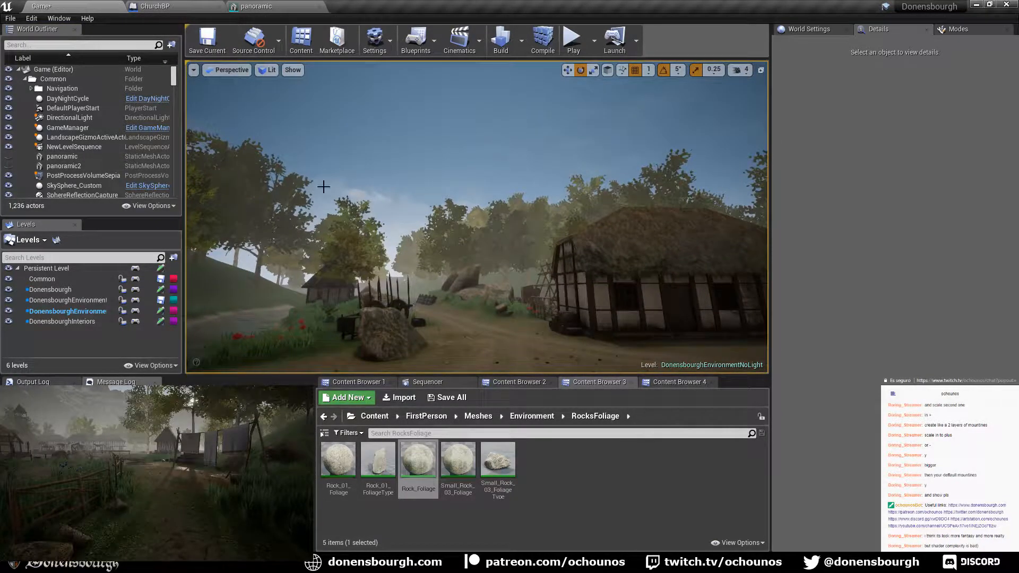
{"action": "right_click_drag", "start_coordinate": [429, 216], "coordinate": [291, 206]}
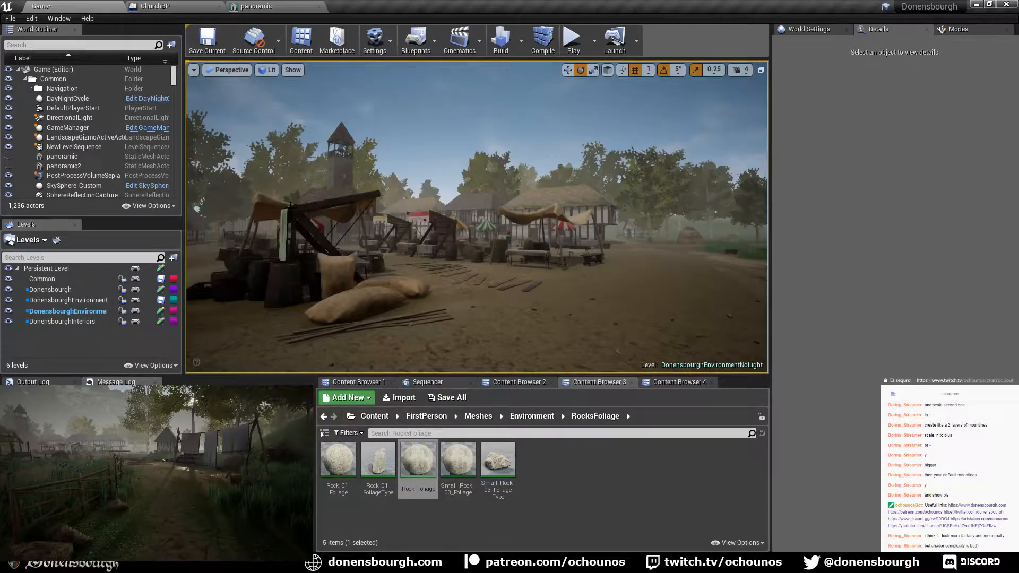
- Show the panoramic mesh again and compare the mountain view over the market stalls and path
{"action": "left_click", "coordinate": [8, 157]}
{"action": "right_click_drag", "start_coordinate": [524, 242], "coordinate": [472, 268]}
{"action": "right_click_drag", "start_coordinate": [590, 267], "coordinate": [711, 249]}
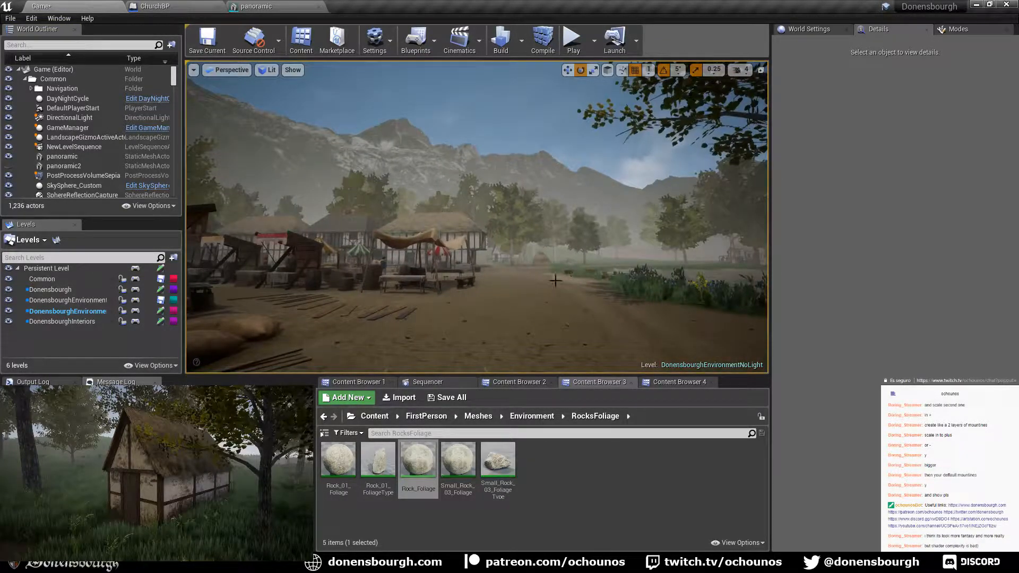
{"action": "right_click_drag", "start_coordinate": [553, 277], "coordinate": [507, 271]}
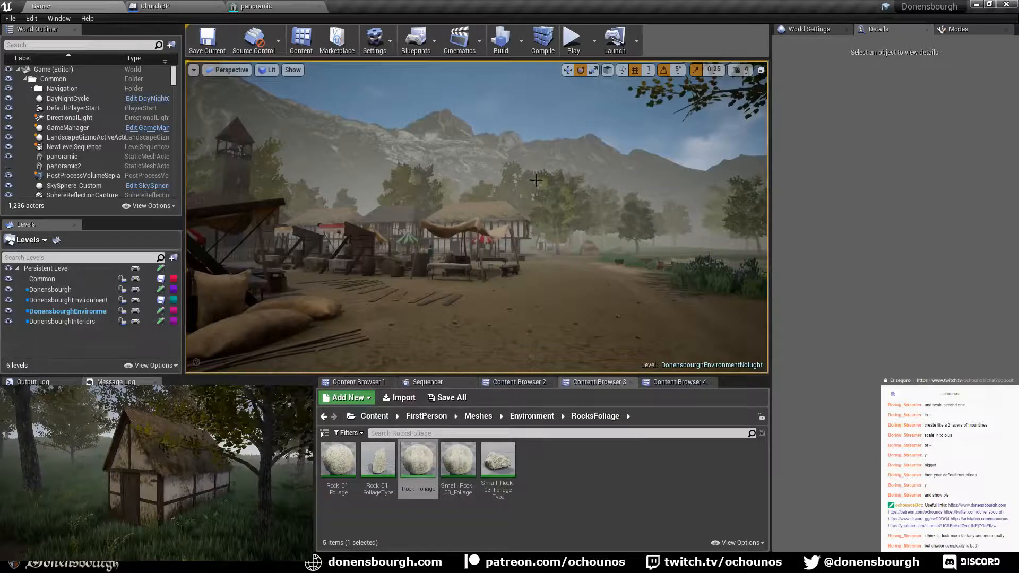
{"action": "right_click_drag", "start_coordinate": [577, 309], "coordinate": [496, 334]}
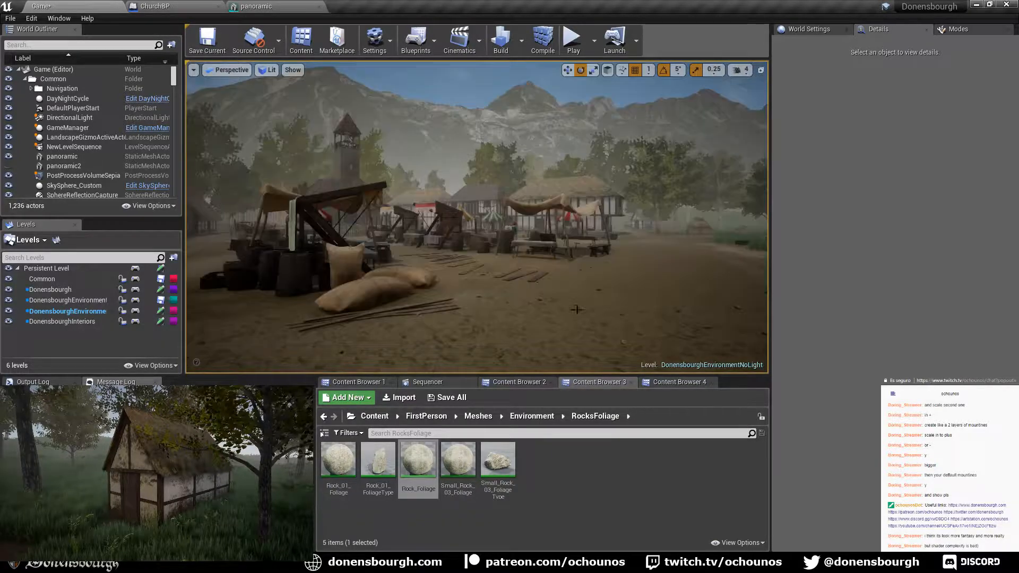
- Select the panoramic mountain mesh, review its collision, lighting and rendering settings, and clear the selection
{"action": "left_click", "coordinate": [410, 131]}
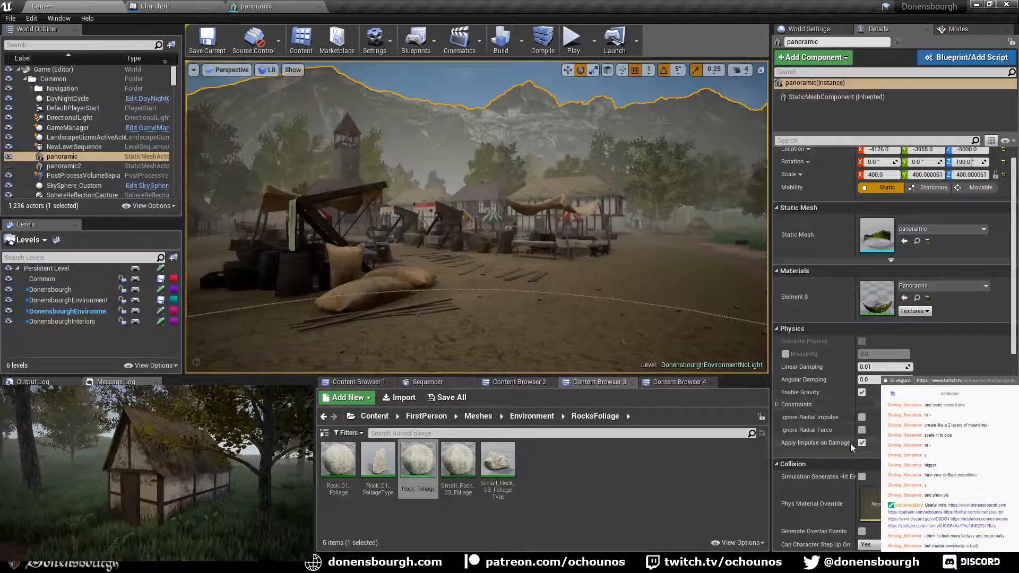
{"action": "scroll", "coordinate": [879, 350], "scroll_direction": "down", "scroll_amount": 8}
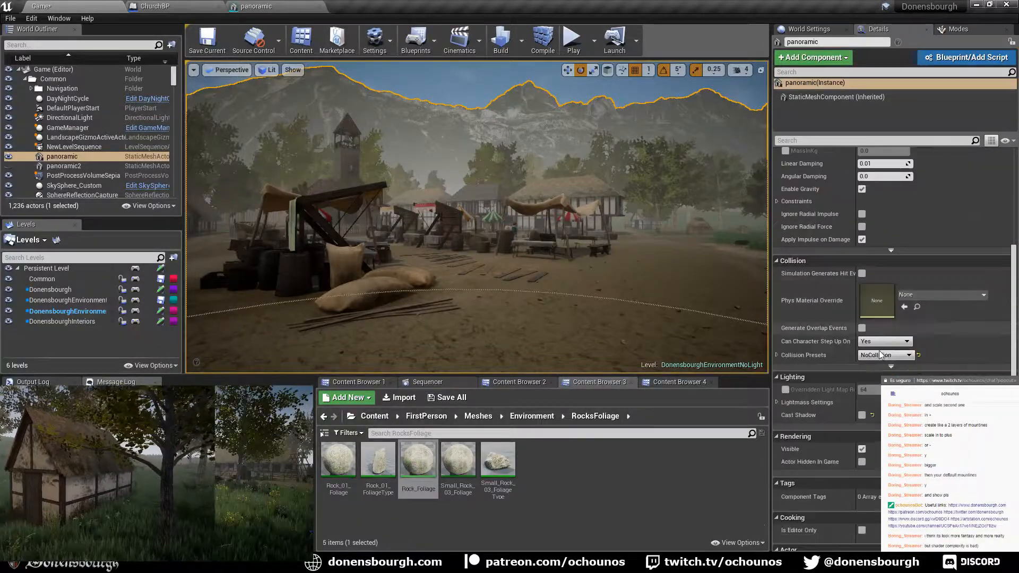
{"action": "scroll", "coordinate": [879, 350], "scroll_direction": "down", "scroll_amount": 3}
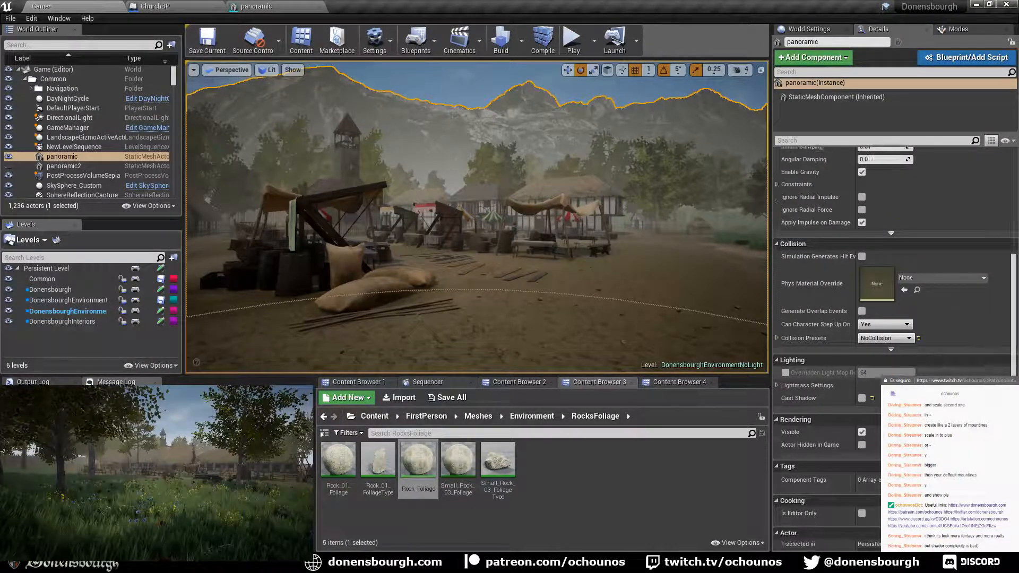
{"action": "scroll", "coordinate": [968, 287], "scroll_direction": "down", "scroll_amount": 1}
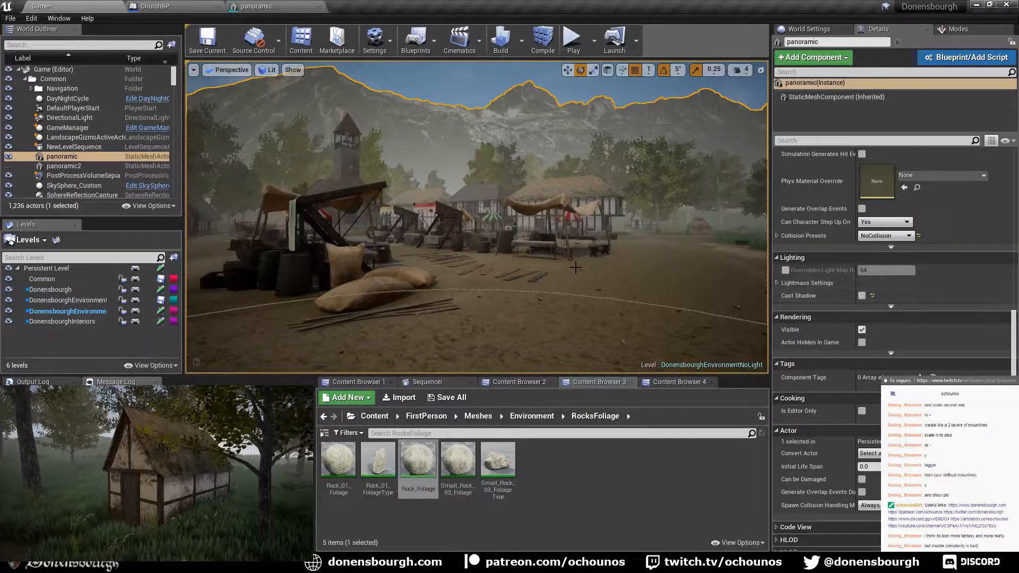
{"action": "right_click_drag", "start_coordinate": [571, 263], "coordinate": [616, 236]}
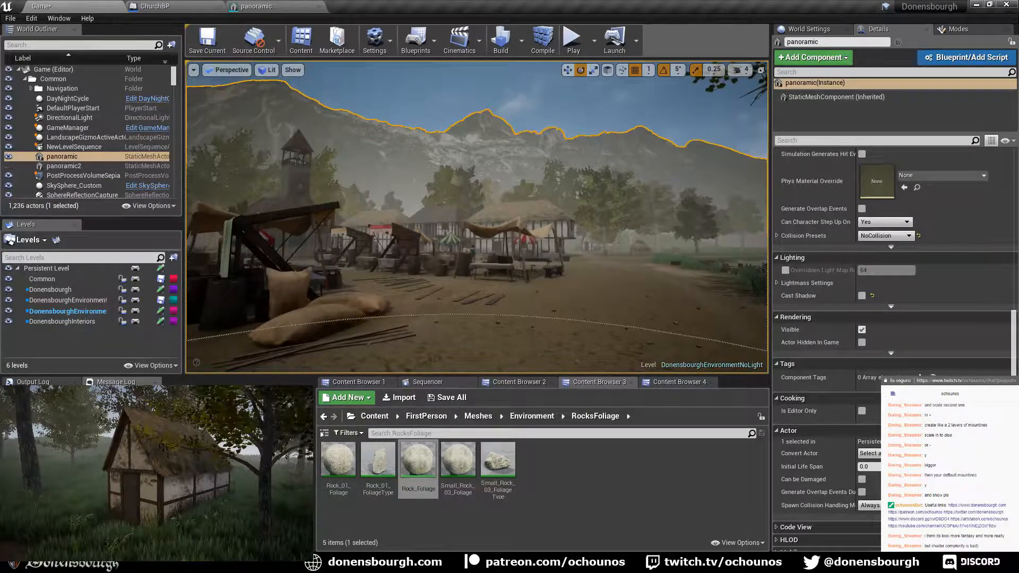
{"action": "right_click_drag", "start_coordinate": [525, 270], "coordinate": [499, 308]}
{"action": "key", "text": "Escape"}
- Examine the mountain backdrop above the canopy stall, church tower and timber-framed house from around the market
{"action": "right_click_drag", "start_coordinate": [558, 260], "coordinate": [578, 295]}
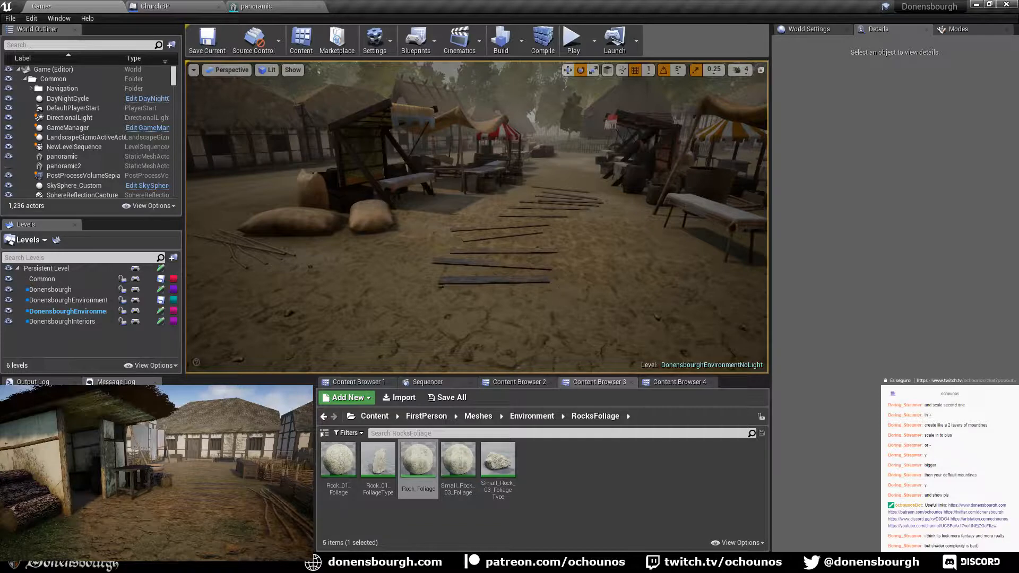
{"action": "right_click_drag", "start_coordinate": [521, 302], "coordinate": [637, 316]}
{"action": "right_click_drag", "start_coordinate": [417, 301], "coordinate": [486, 119]}
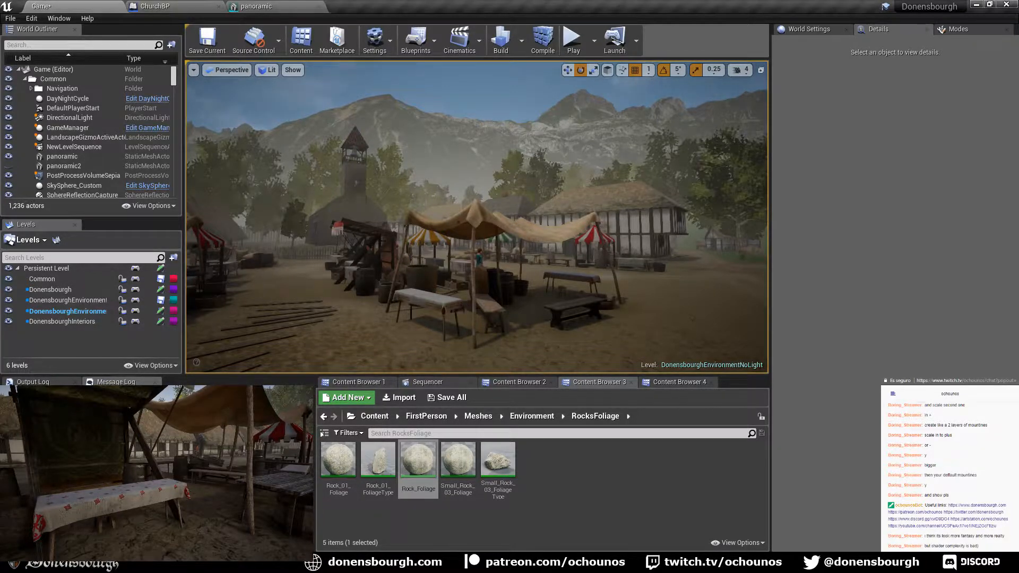
{"action": "right_click_drag", "start_coordinate": [476, 217], "coordinate": [490, 219]}
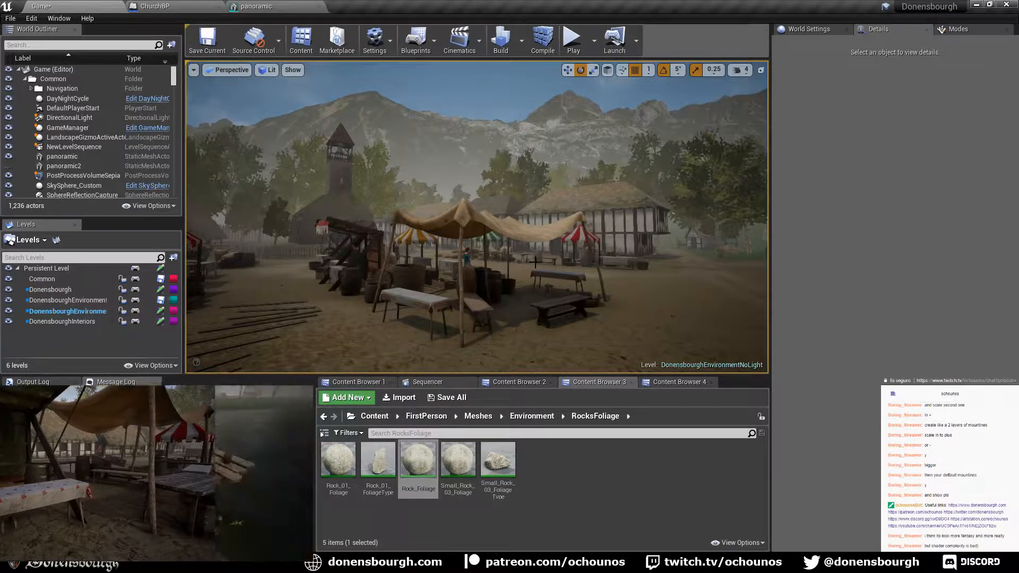
{"action": "right_click_drag", "start_coordinate": [605, 210], "coordinate": [703, 206]}
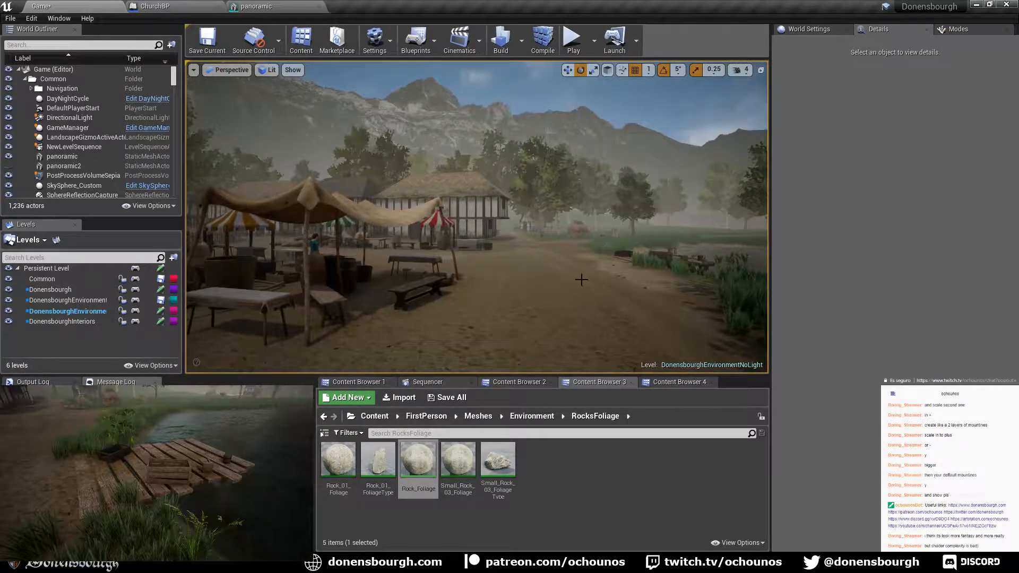
{"action": "right_click_drag", "start_coordinate": [476, 217], "coordinate": [333, 261]}
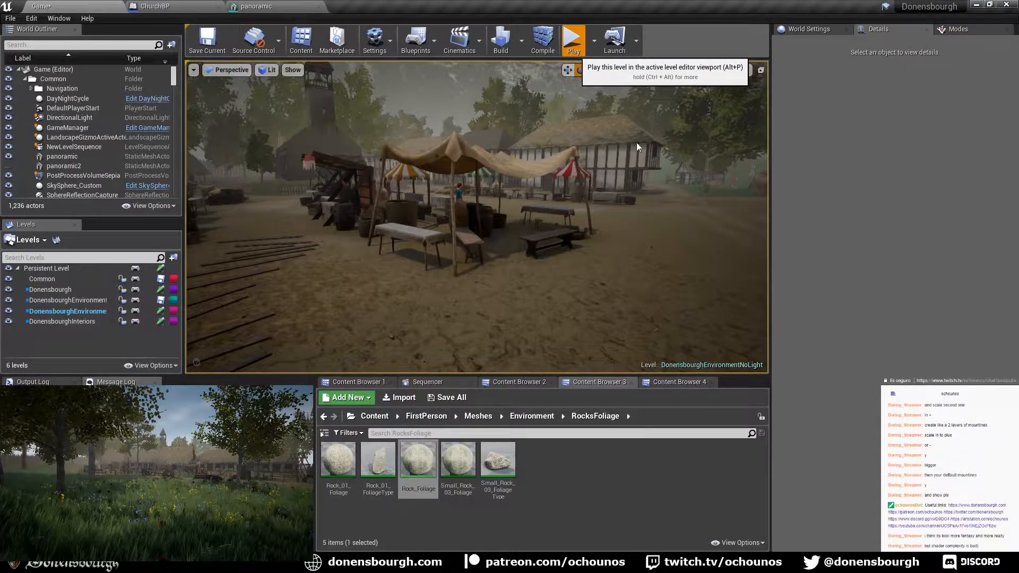
- Play the level and run over the wooden bridge and back towards the market, checking the mountains from player height
{"action": "key", "text": "alt+p"}
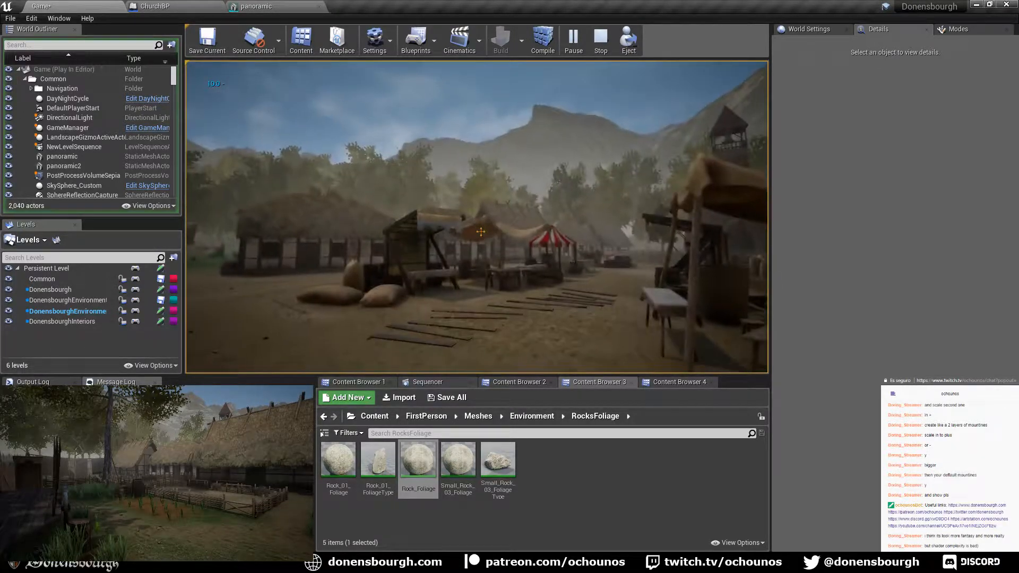
{"action": "key", "text": "shift+w"}
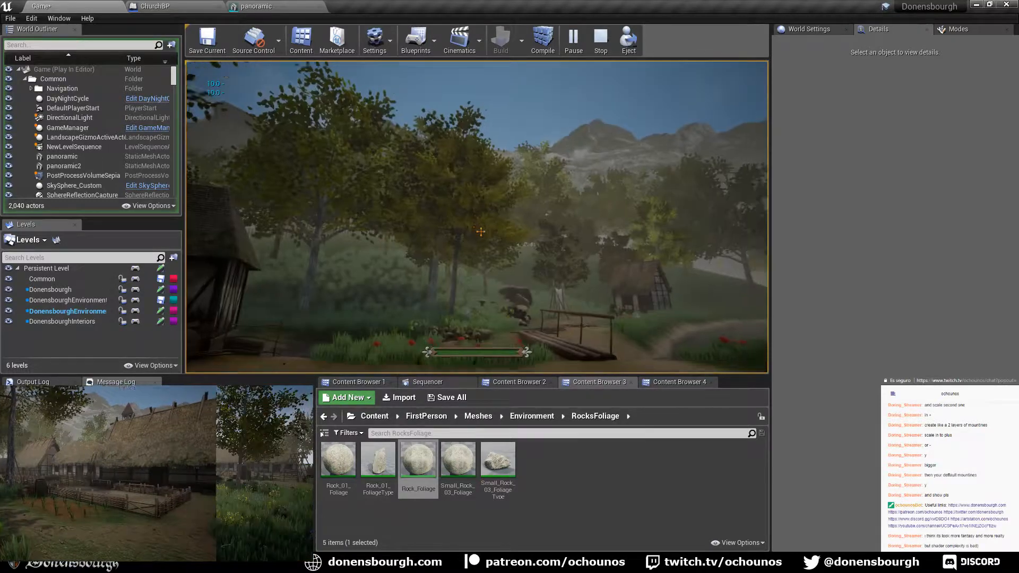
{"action": "key", "text": "shift+w"}
{"action": "key", "text": "w"}
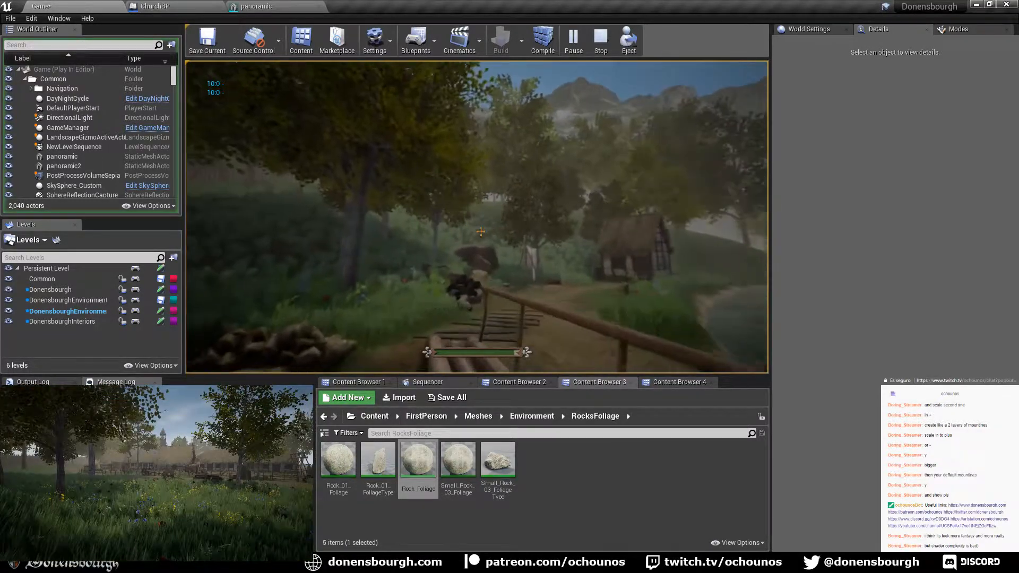
{"action": "key", "text": "w"}
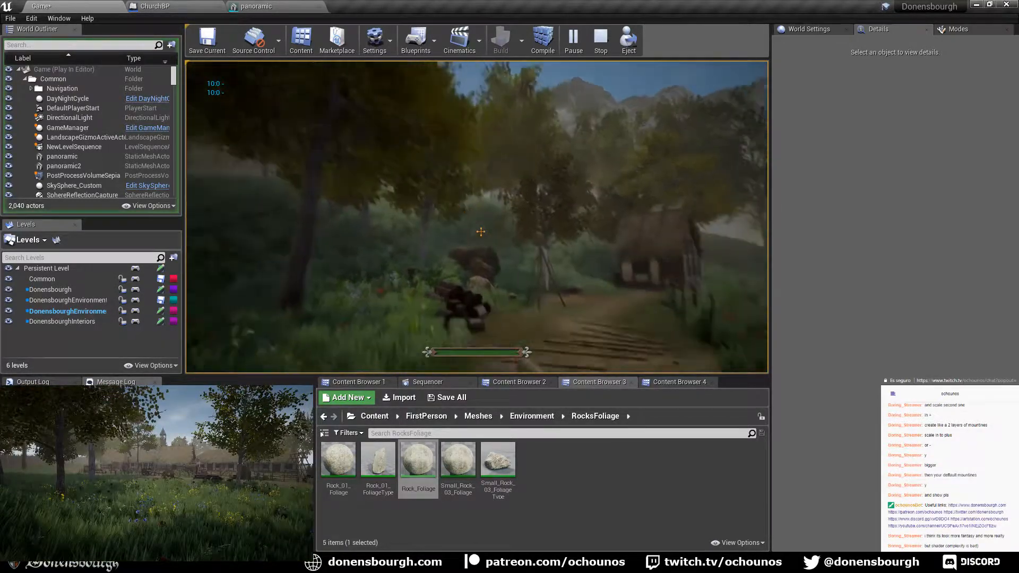
{"action": "key", "text": "w"}
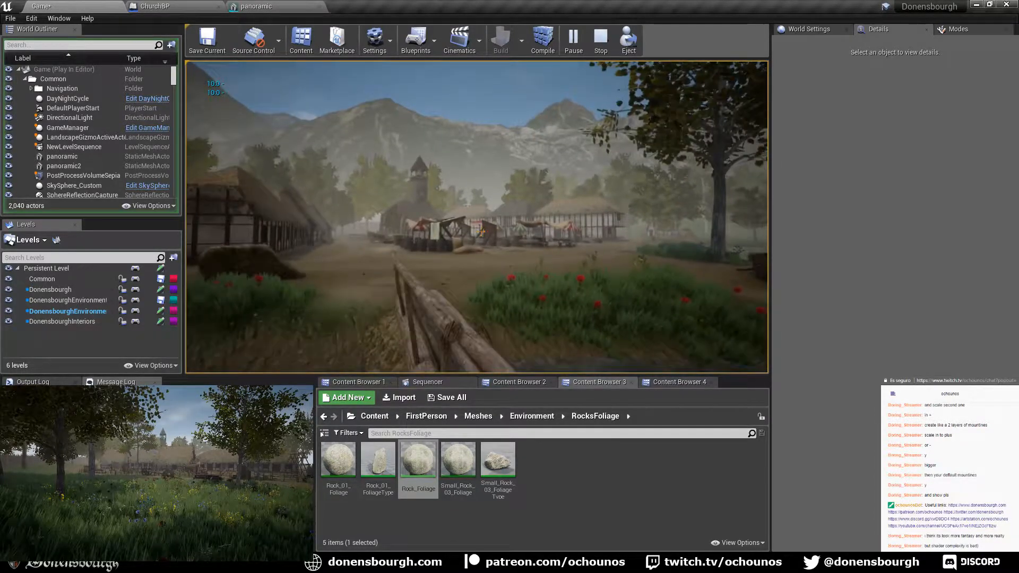
{"action": "key", "text": "s"}
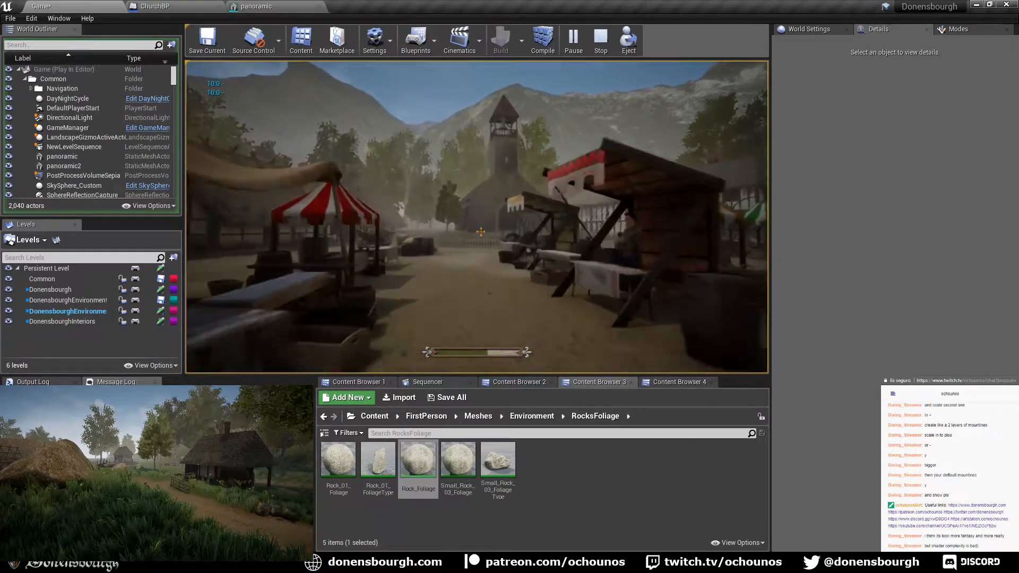
- Run past the timber-framed houses, the well and the wooded edge to check the mountains, then stop playing and return to the market
{"action": "key", "text": "w"}
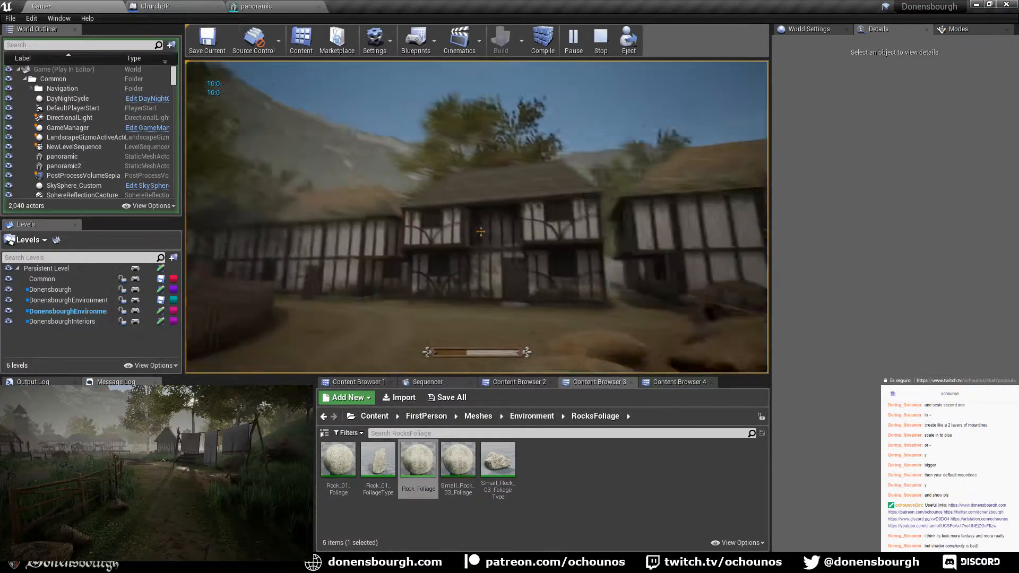
{"action": "key", "text": "w"}
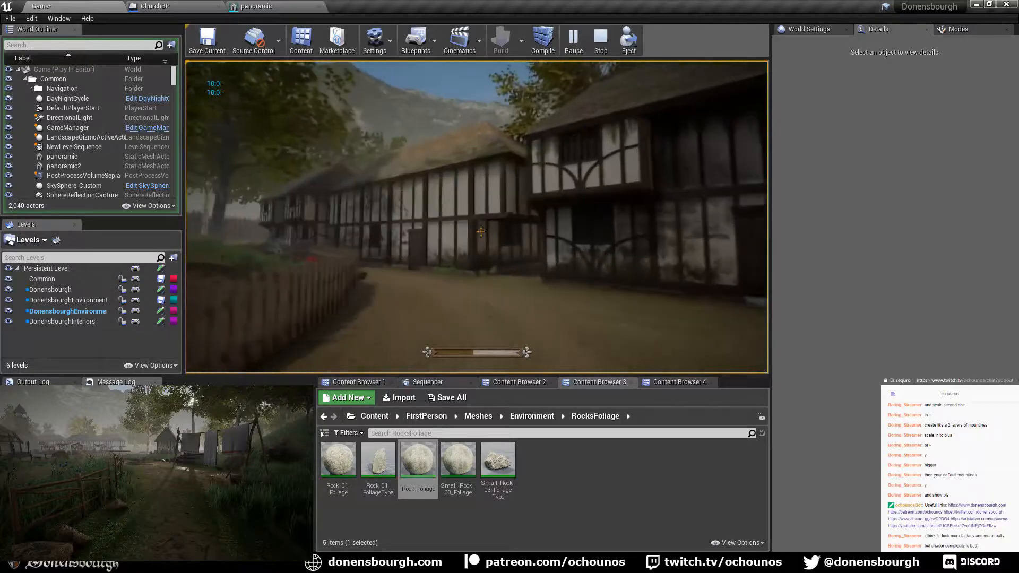
{"action": "key", "text": "w"}
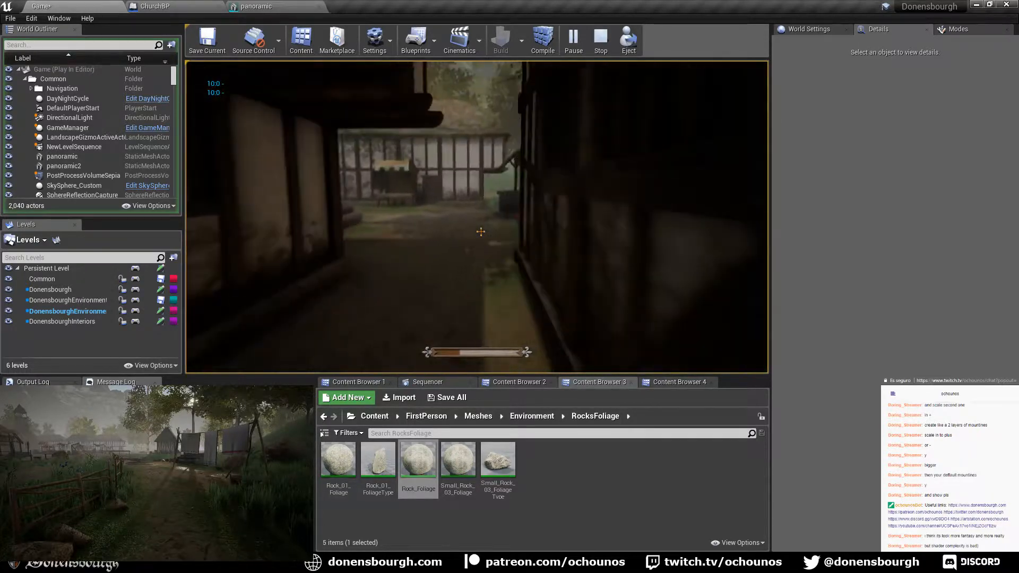
{"action": "key", "text": "w"}
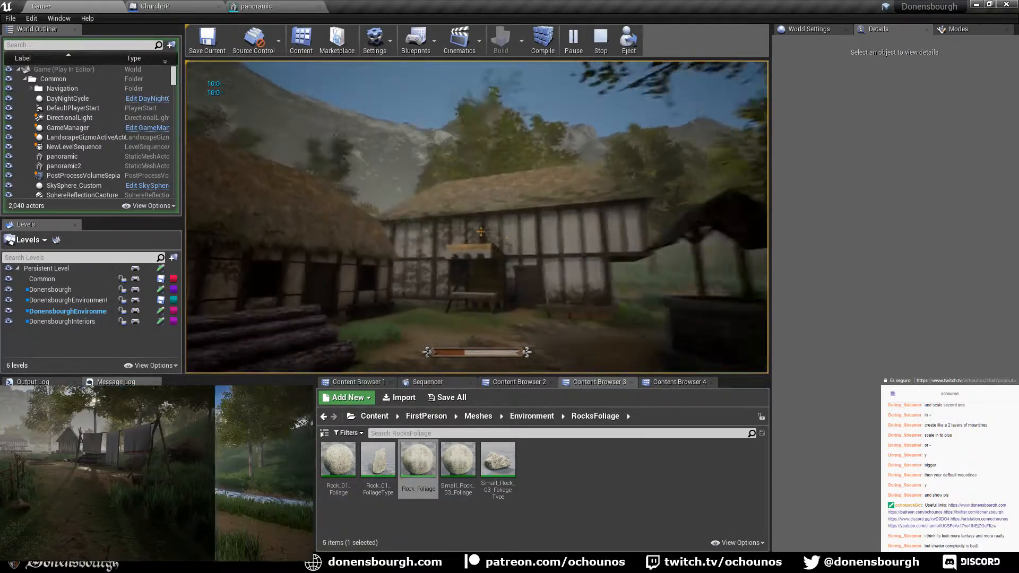
{"action": "key", "text": "w"}
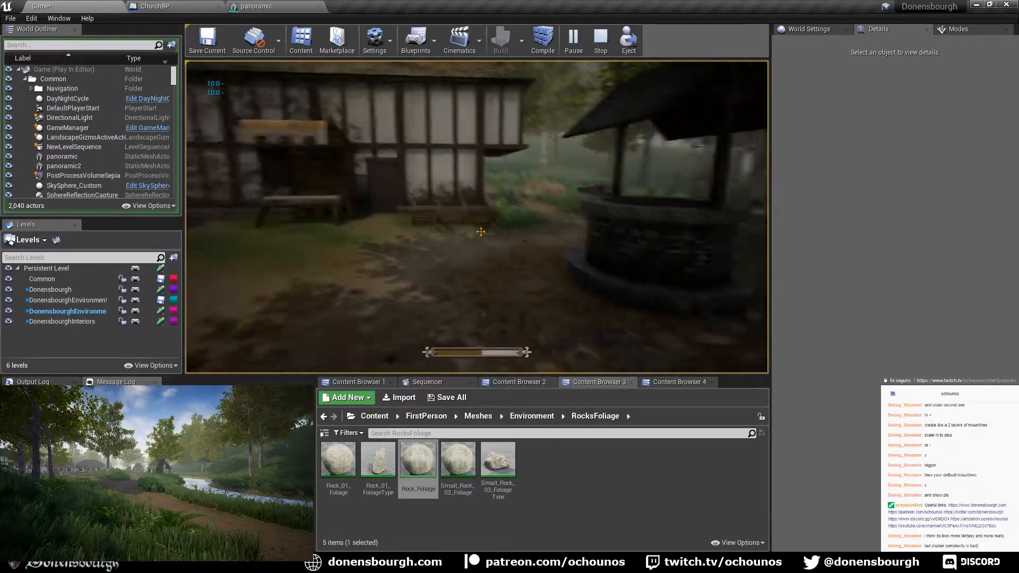
{"action": "key", "text": "w"}
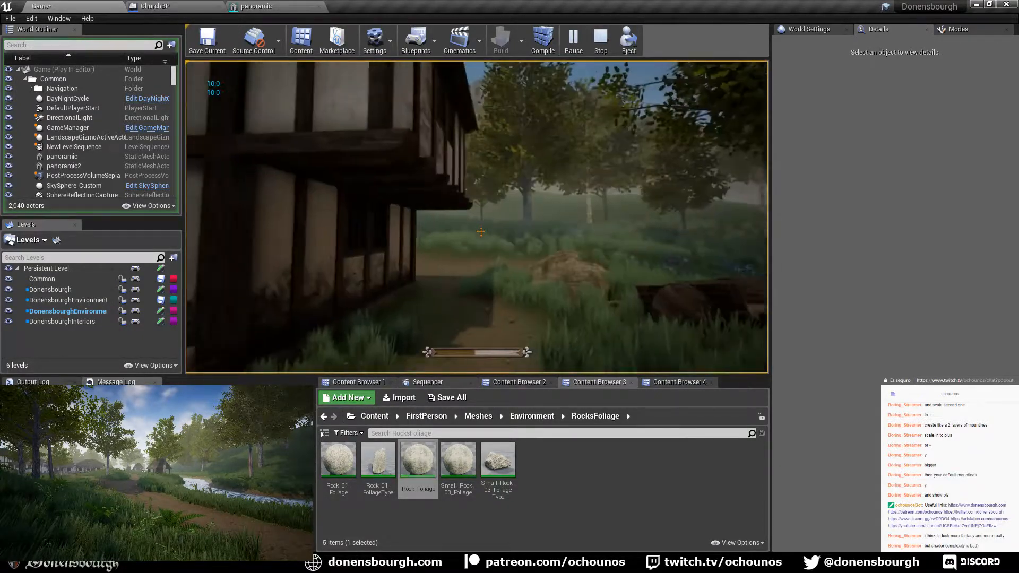
{"action": "key", "text": "w"}
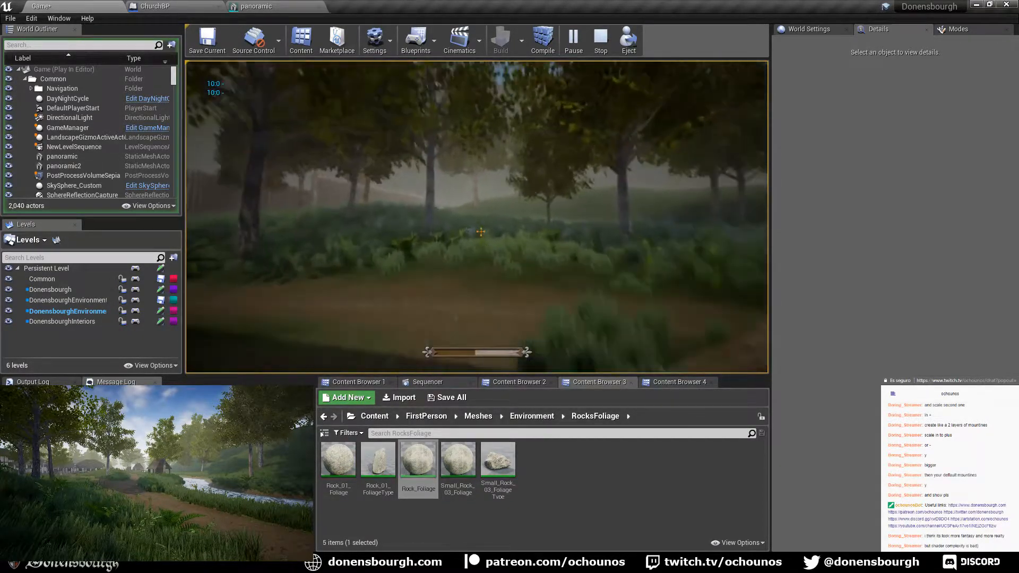
{"action": "key", "text": "w"}
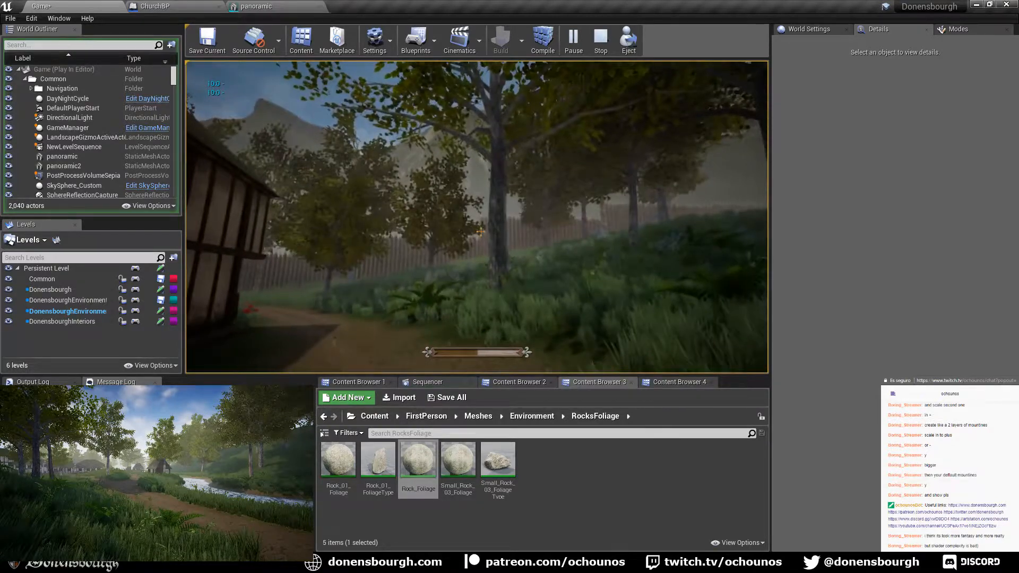
{"action": "key", "text": "w"}
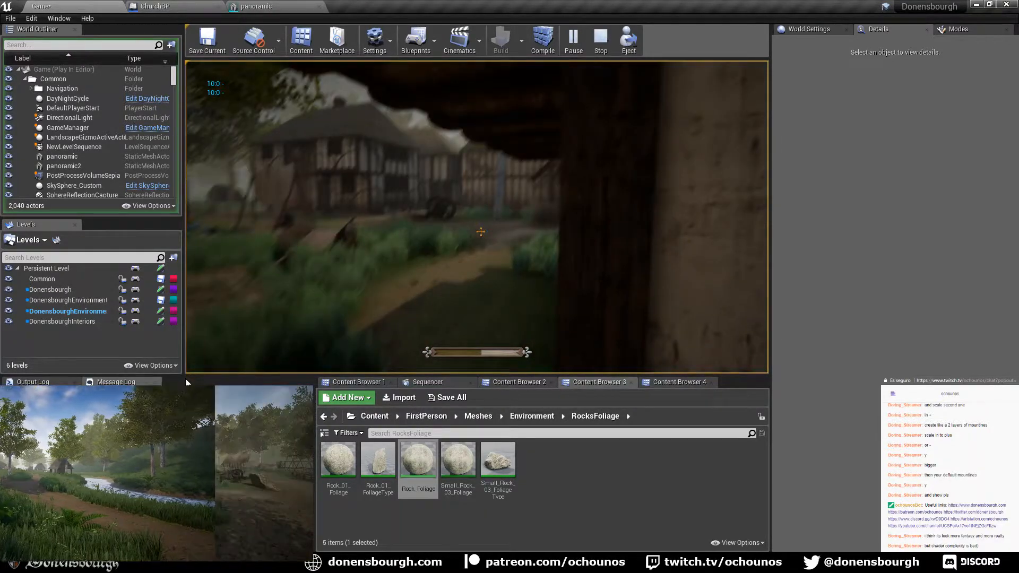
{"action": "key", "text": "Escape"}
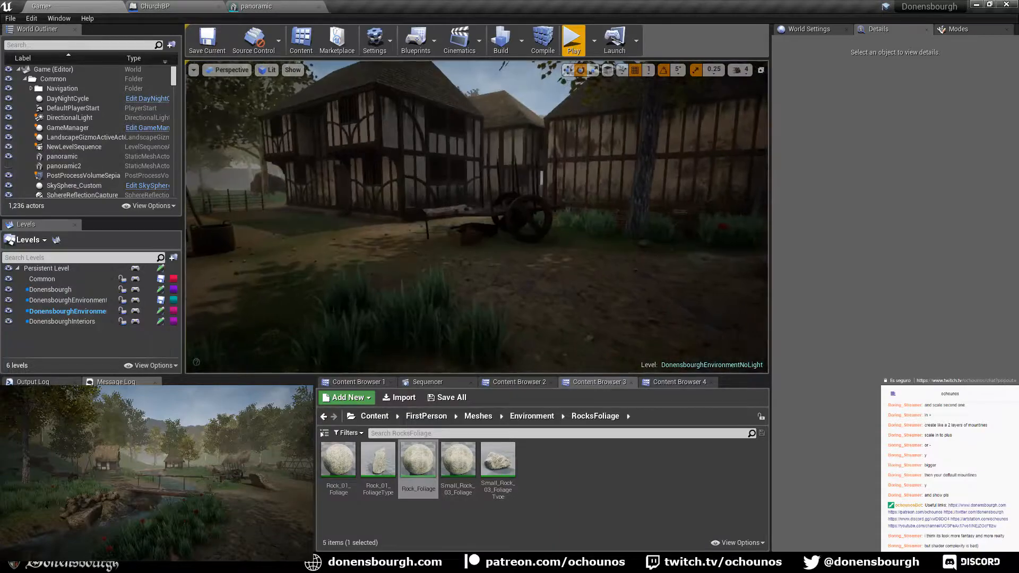
{"action": "key", "text": "w"}
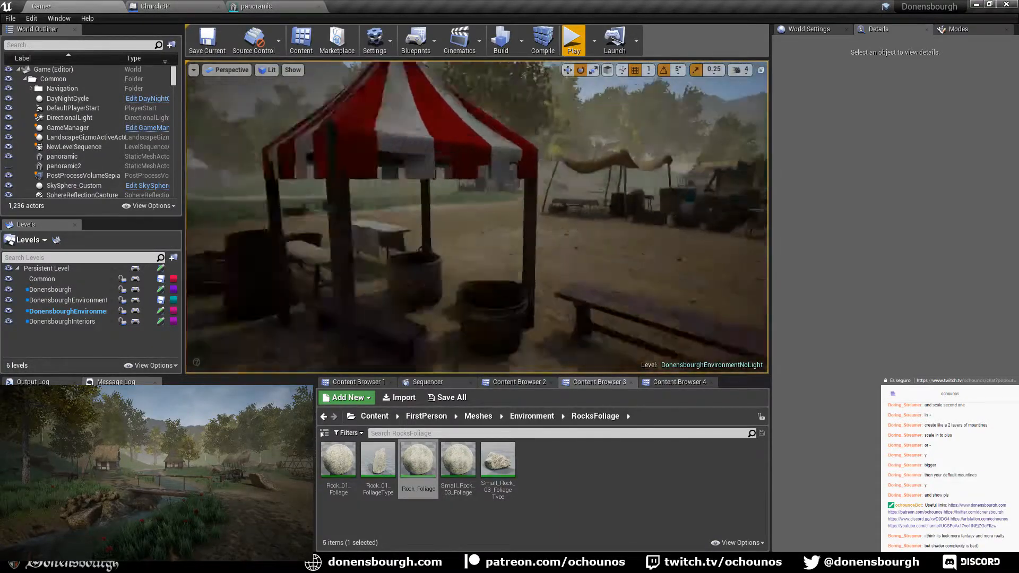
- Select the DayNightCycle actor and set its Hour to 6 with the mountains behind the market in view
{"action": "key", "text": "w"}
{"action": "key", "text": "w"}
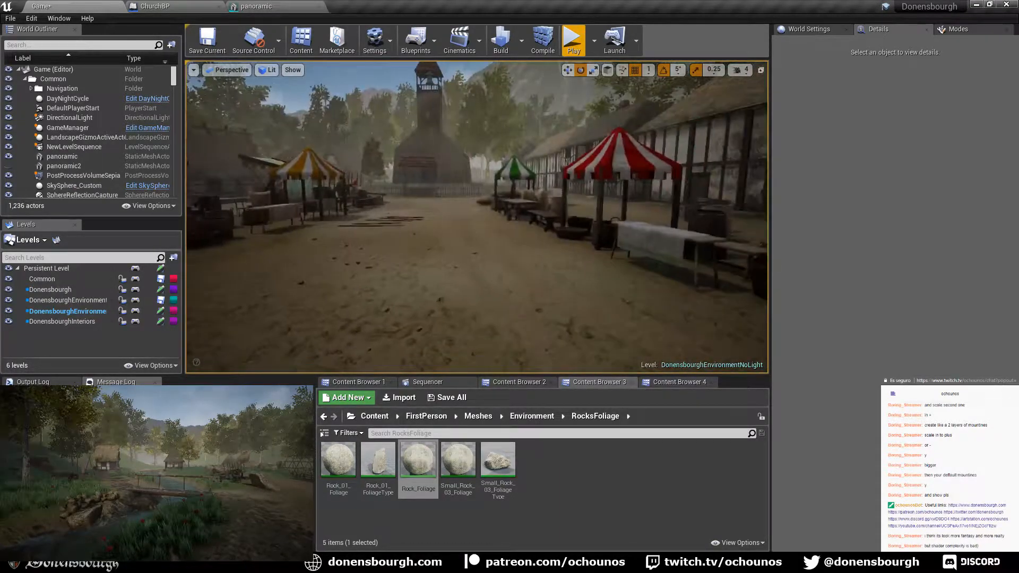
{"action": "key", "text": "s"}
{"action": "right_click_drag", "start_coordinate": [486, 287], "coordinate": [499, 271]}
{"action": "key", "text": "s"}
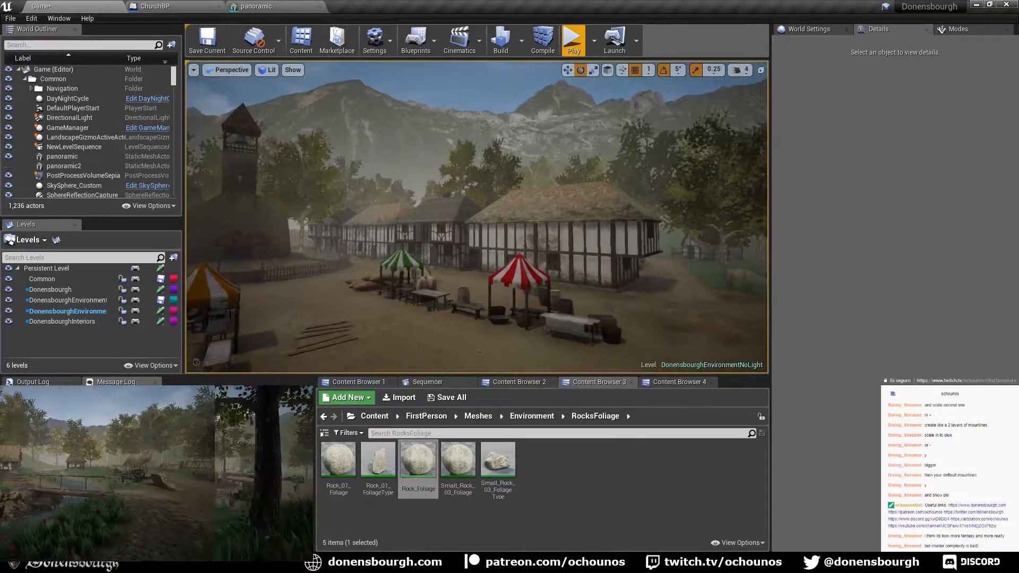
{"action": "left_click", "coordinate": [87, 99]}
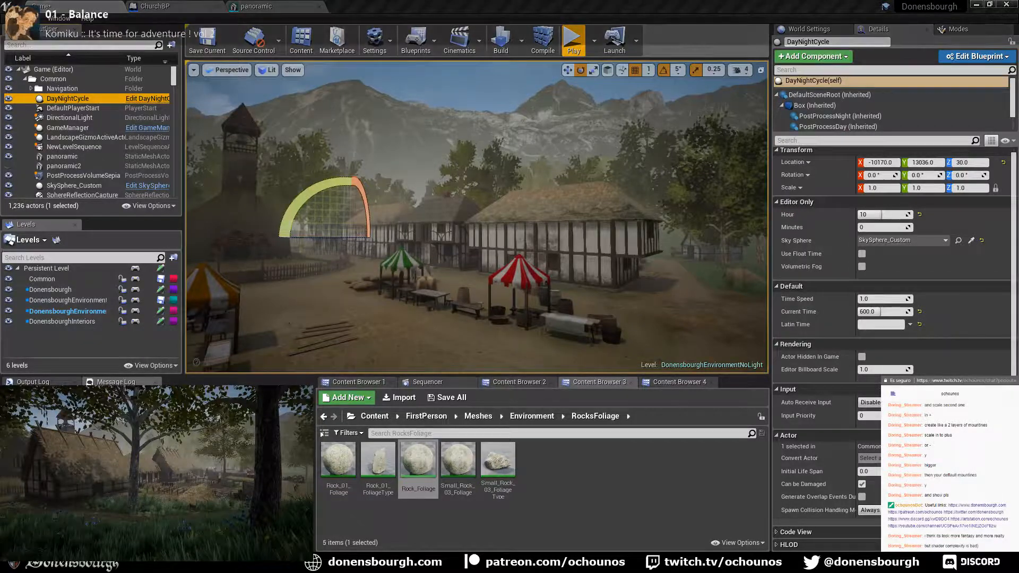
{"action": "left_click", "coordinate": [880, 214]}
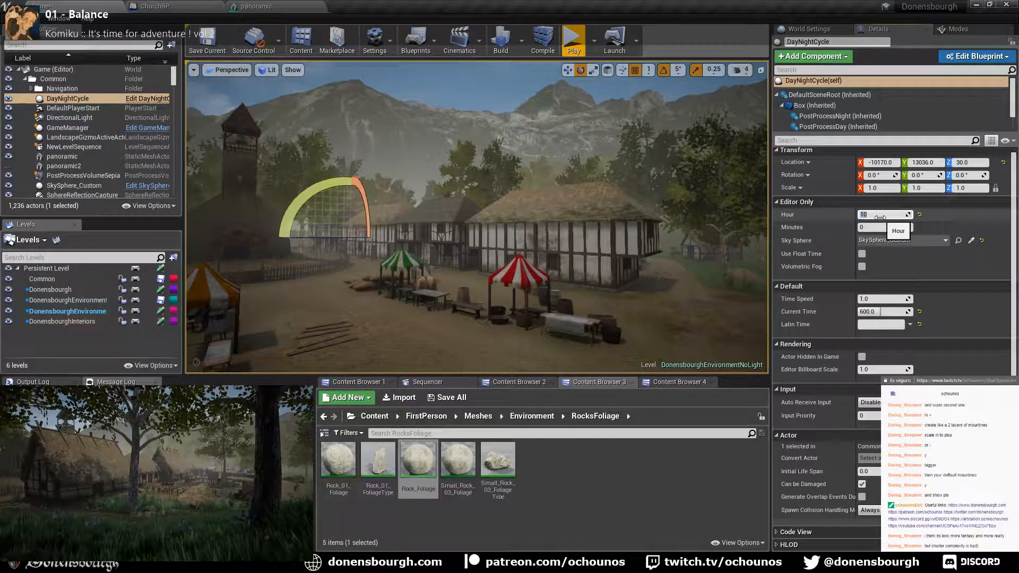
{"action": "type", "text": "6"}
{"action": "key", "text": "Return"}
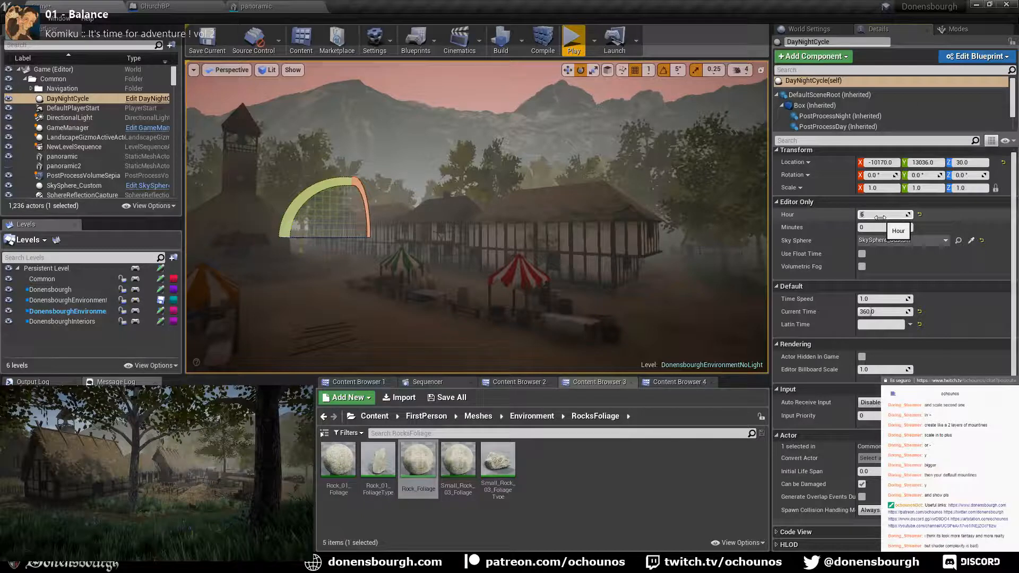
- Try the DayNightCycle Hour at 5 and 2, and look around at the mountain silhouette at night
{"action": "type", "text": "5"}
{"action": "key", "text": "Return"}
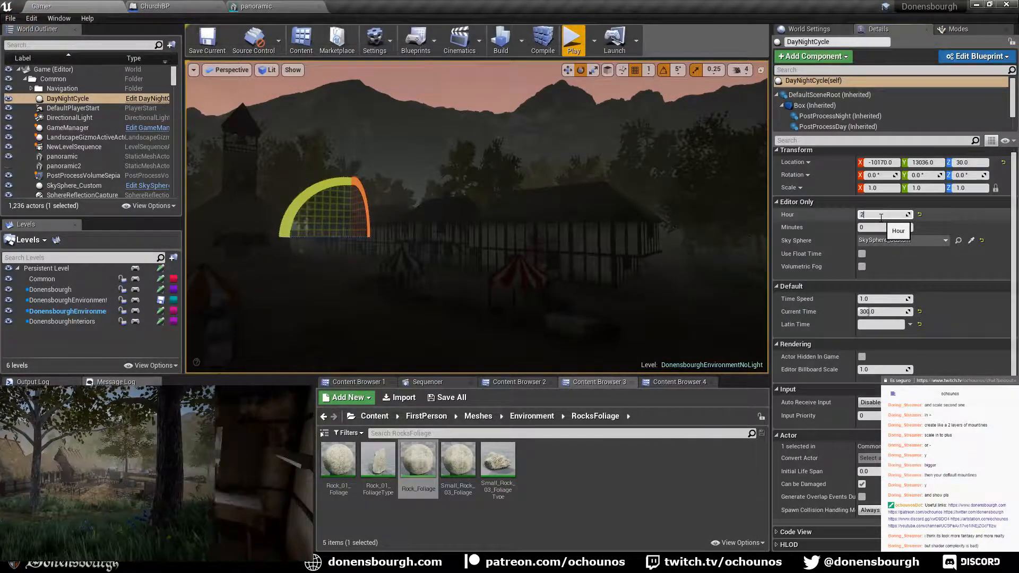
{"action": "type", "text": "2"}
{"action": "key", "text": "Return"}
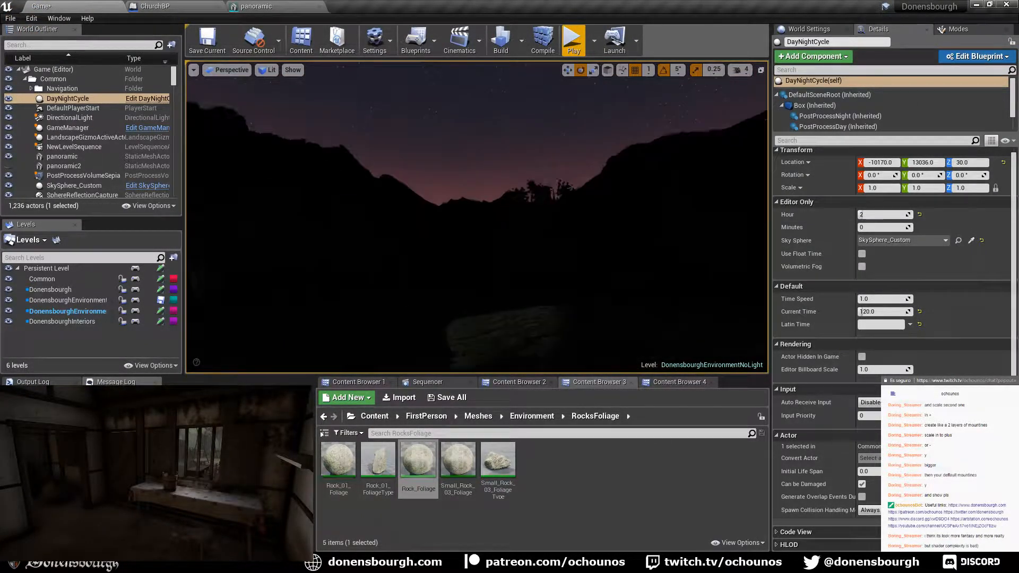
{"action": "right_click_drag", "start_coordinate": [477, 216], "coordinate": [579, 210]}
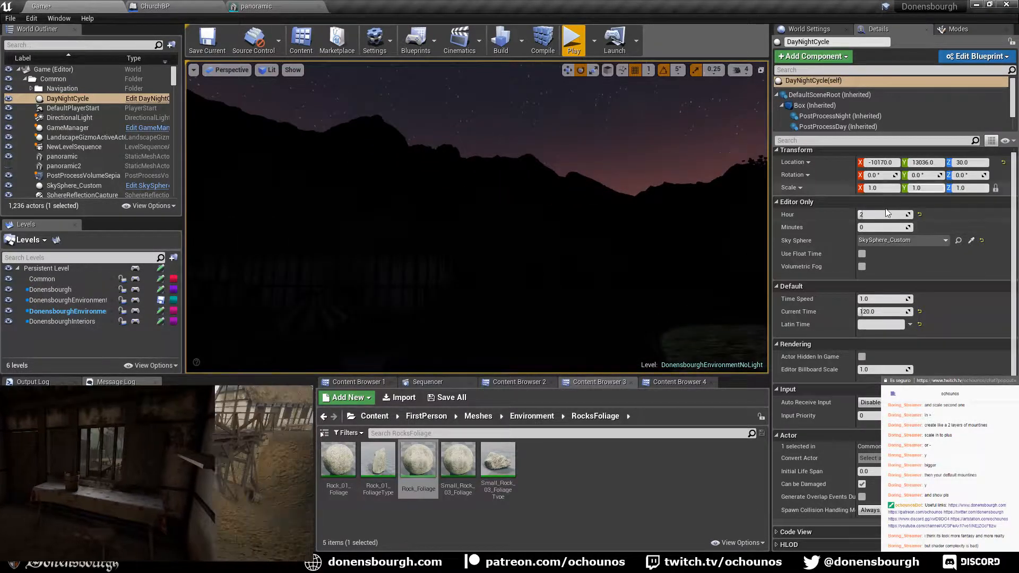
- Preview the mountains through the morning by setting the DayNightCycle Hour to 6, 7, 8, 9 and 10 in turn
{"action": "key", "text": "Return"}
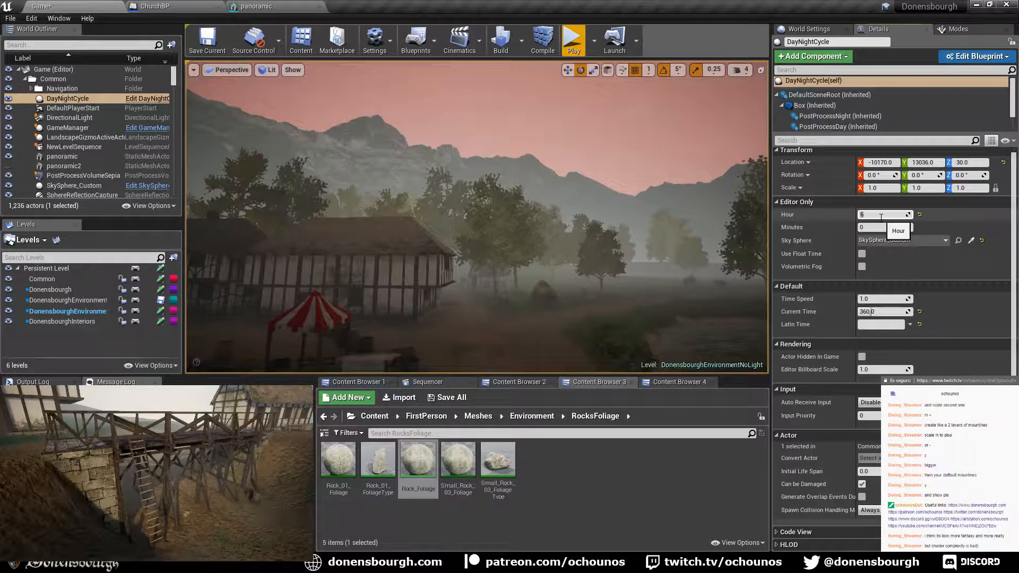
{"action": "type", "text": "7"}
{"action": "key", "text": "Return"}
{"action": "type", "text": "8"}
{"action": "key", "text": "Return"}
{"action": "type", "text": "9"}
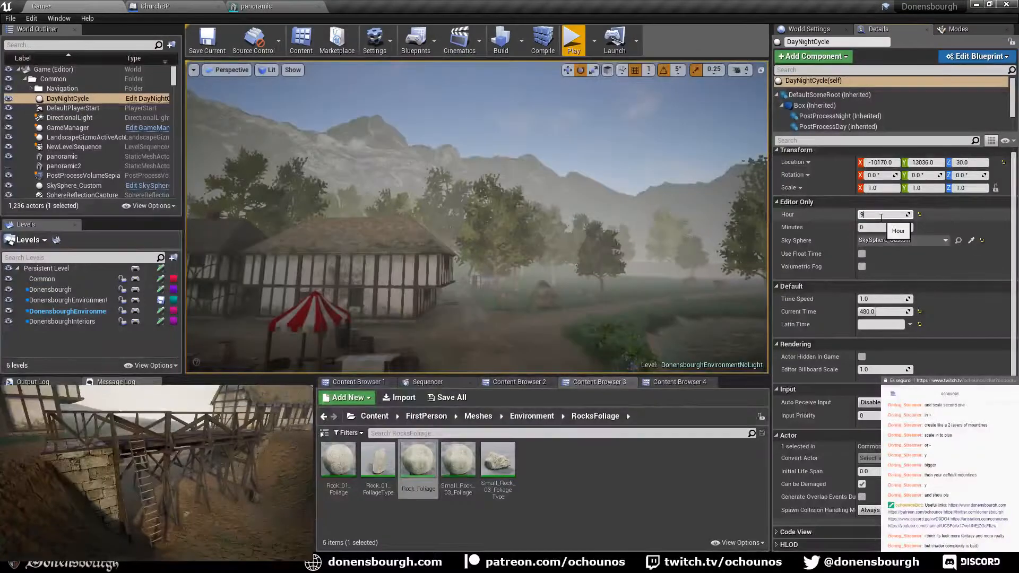
{"action": "key", "text": "Return"}
{"action": "type", "text": "10"}
{"action": "key", "text": "Return"}
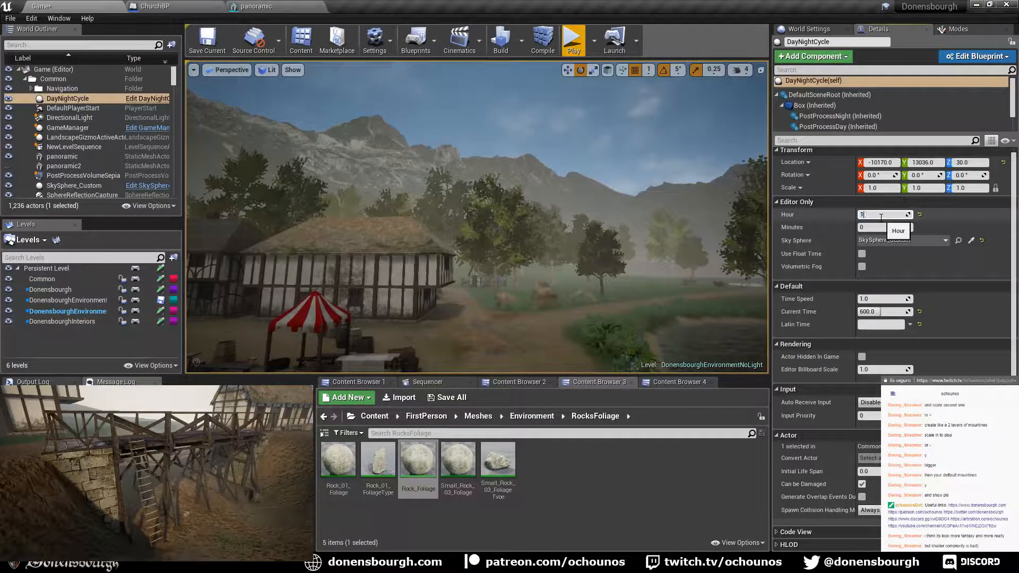
- Preview the mountains around midday by setting the DayNightCycle Hour to 11, 12, 13 and 14 in turn
{"action": "type", "text": "11"}
{"action": "key", "text": "Return"}
{"action": "type", "text": "12"}
{"action": "key", "text": "Return"}
{"action": "type", "text": "1"}
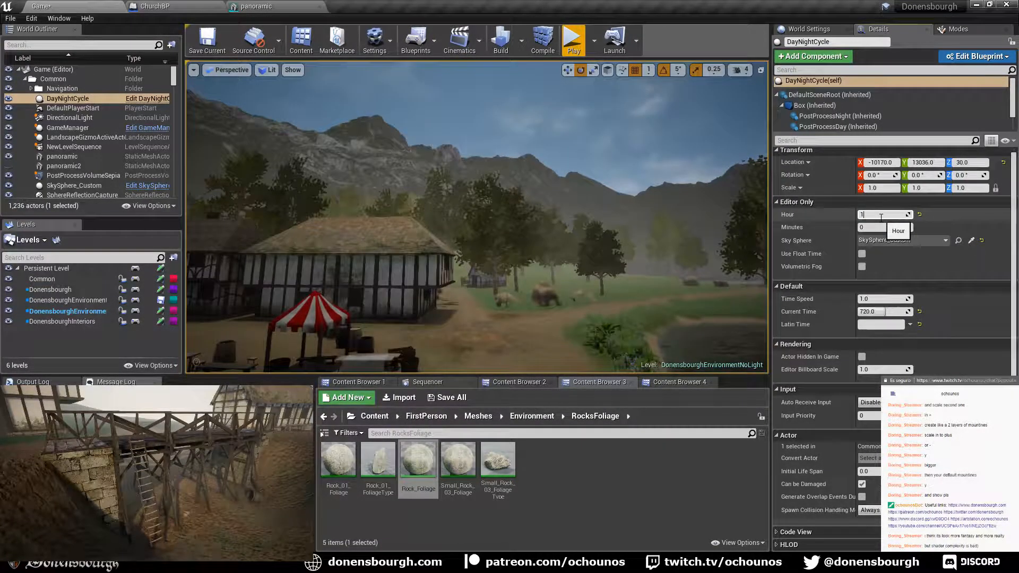
{"action": "type", "text": "3"}
{"action": "key", "text": "Return"}
{"action": "type", "text": "14"}
{"action": "key", "text": "Return"}
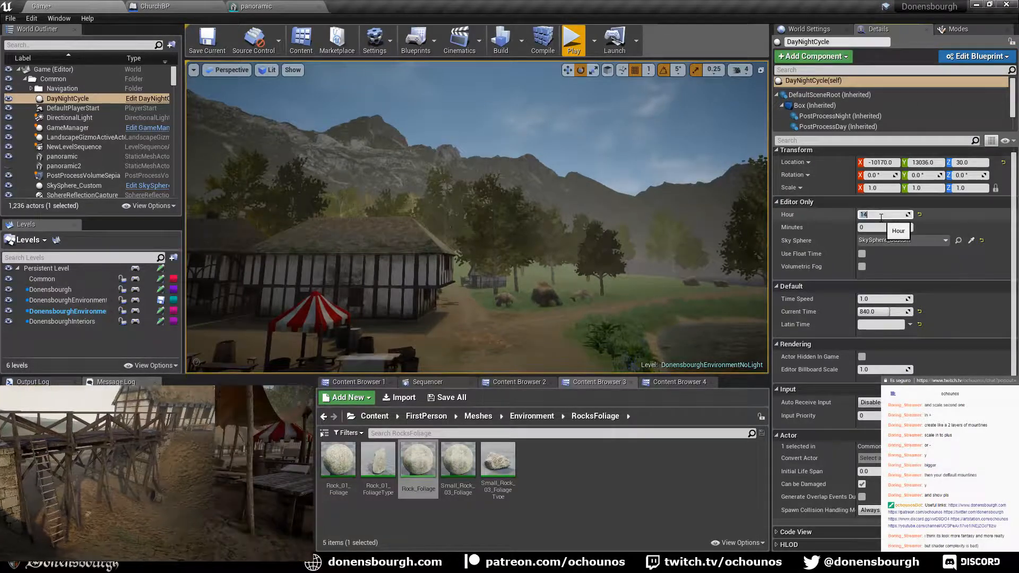
- Preview the mountains in the afternoon by setting the DayNightCycle Hour to 15, 16 and 17 in turn
{"action": "type", "text": "15"}
{"action": "key", "text": "Return"}
{"action": "type", "text": "16"}
{"action": "key", "text": "Return"}
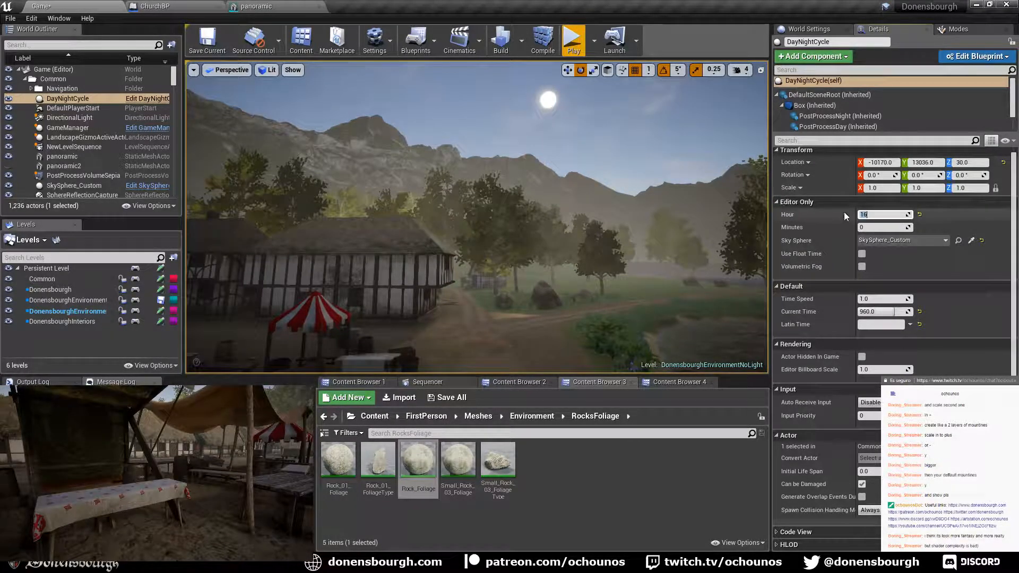
{"action": "type", "text": "17"}
{"action": "key", "text": "Return"}
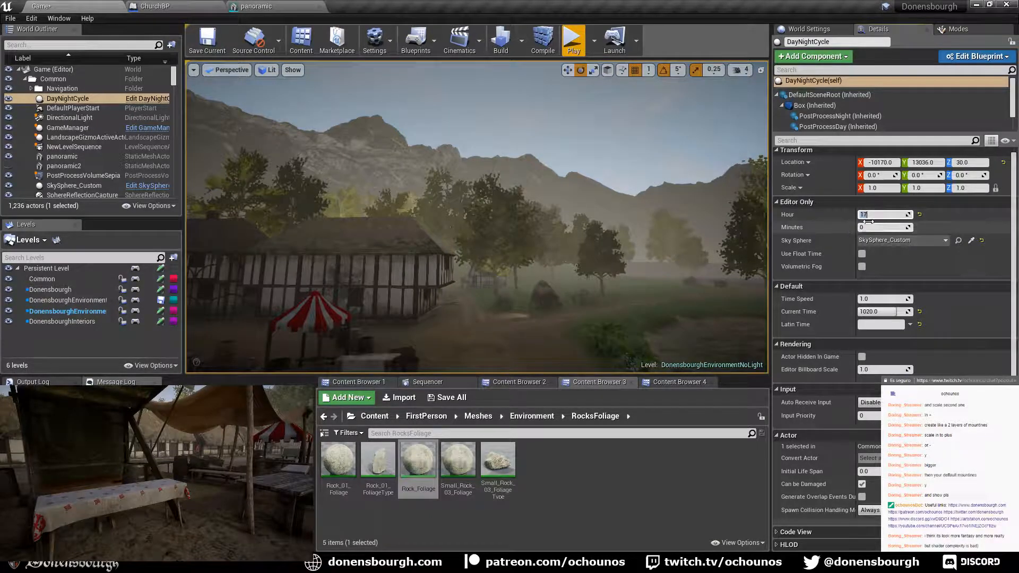
- Set the DayNightCycle Hour back to 16 and try Minutes at 15 and 20 to lower the sun
{"action": "type", "text": "16"}
{"action": "left_click", "coordinate": [866, 227]}
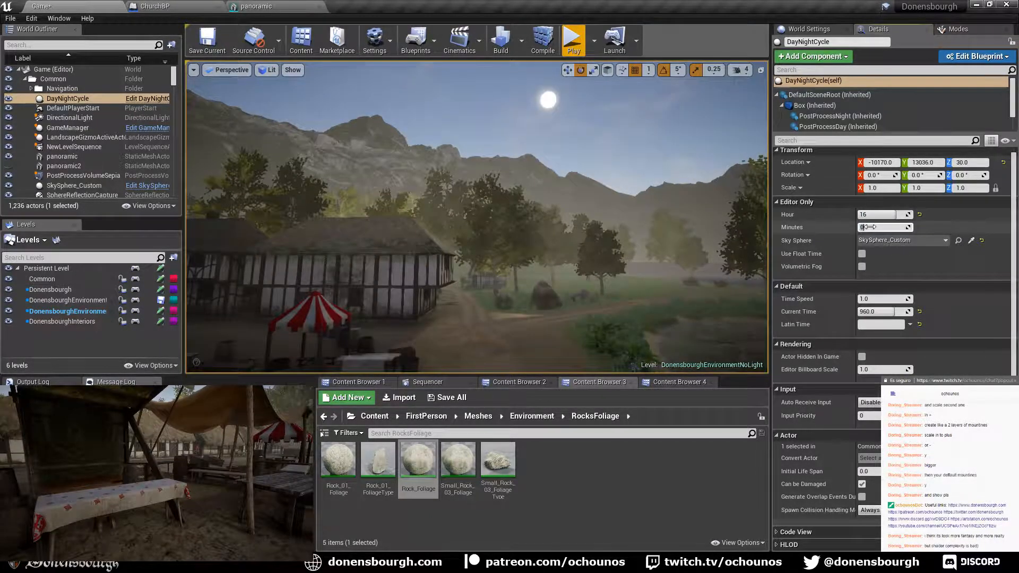
{"action": "type", "text": "15"}
{"action": "key", "text": "Return"}
{"action": "type", "text": "2"}
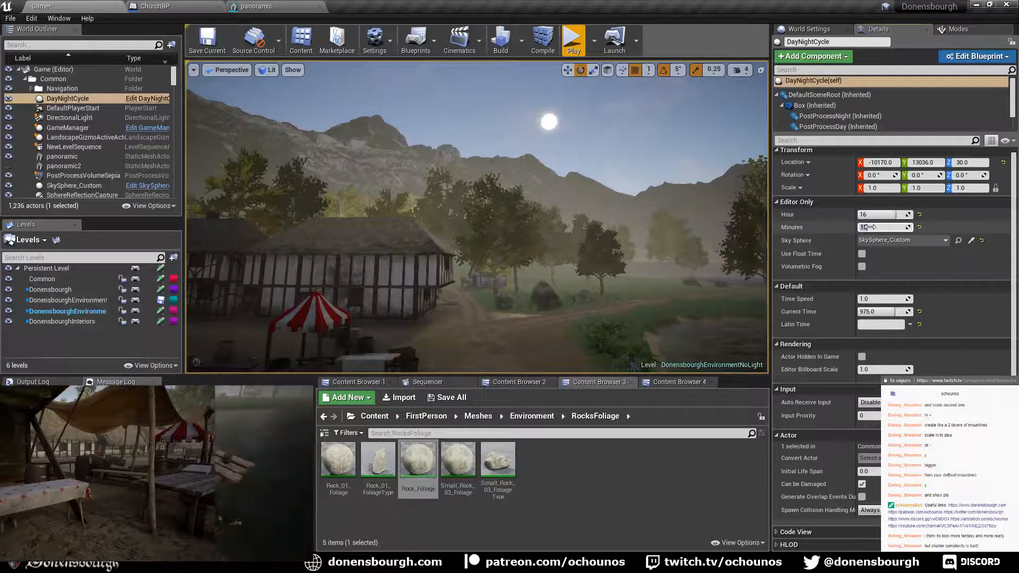
{"action": "type", "text": "0"}
{"action": "key", "text": "Return"}
- Lower the sun towards the ridge by setting the DayNightCycle Minutes to 25, 30, 35 and 38 in turn
{"action": "type", "text": "2"}
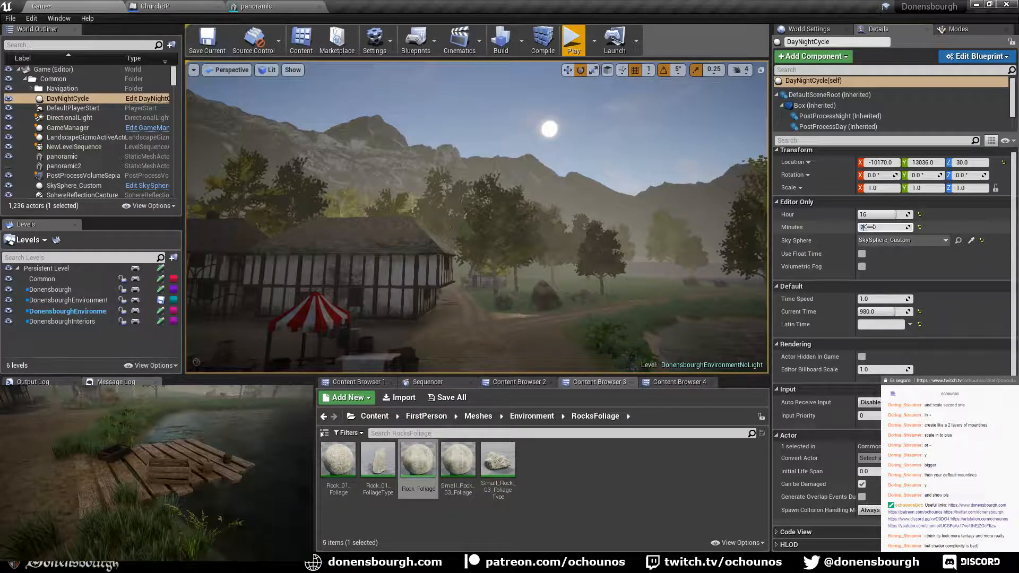
{"action": "type", "text": "5"}
{"action": "key", "text": "Return"}
{"action": "type", "text": "30"}
{"action": "key", "text": "Return"}
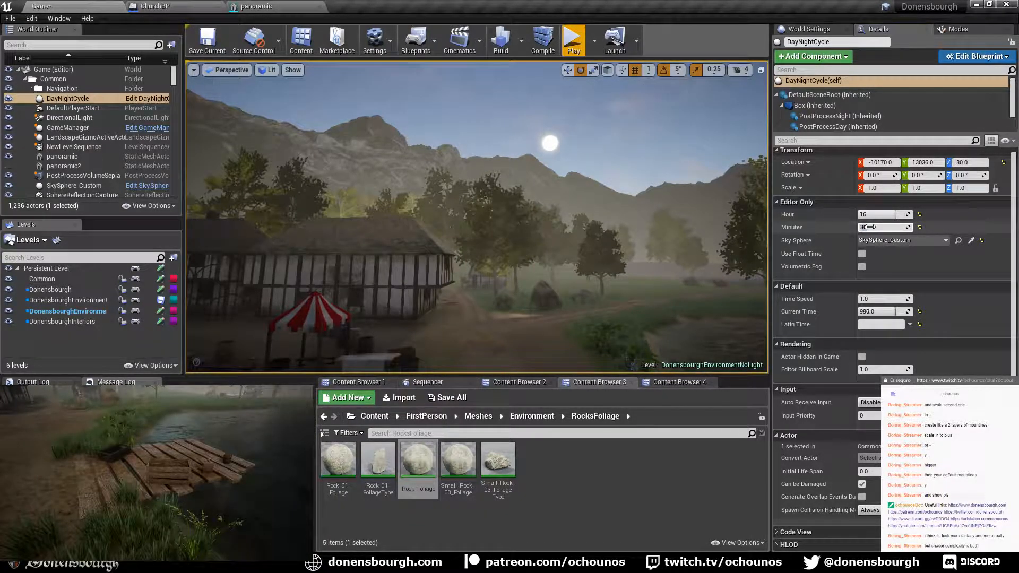
{"action": "key", "text": "Return"}
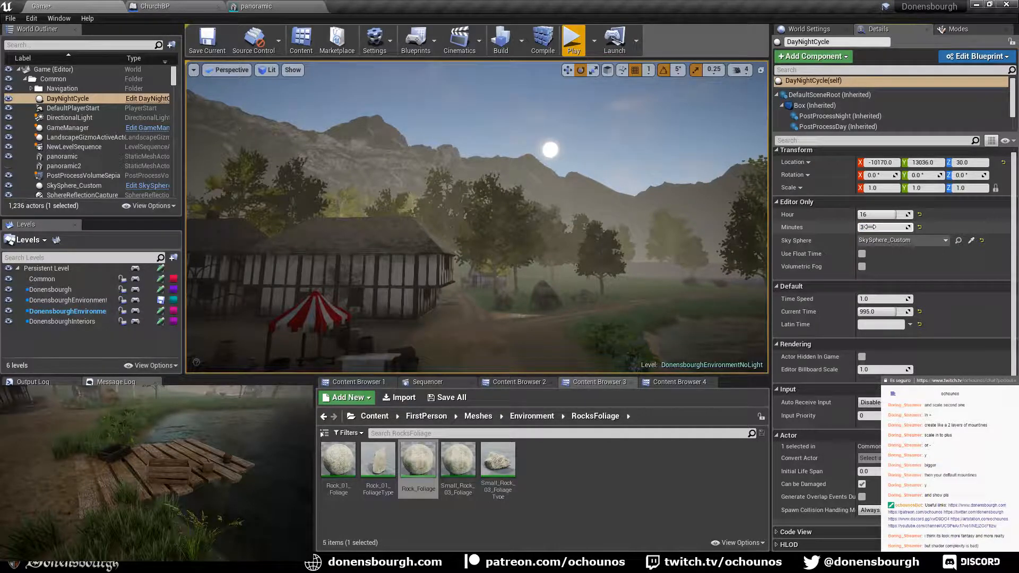
{"action": "key", "text": "Return"}
- Bring the sun down to the mountain ridge by setting the DayNightCycle Minutes to 40, 42, 45 and 50 in turn
{"action": "type", "text": "4"}
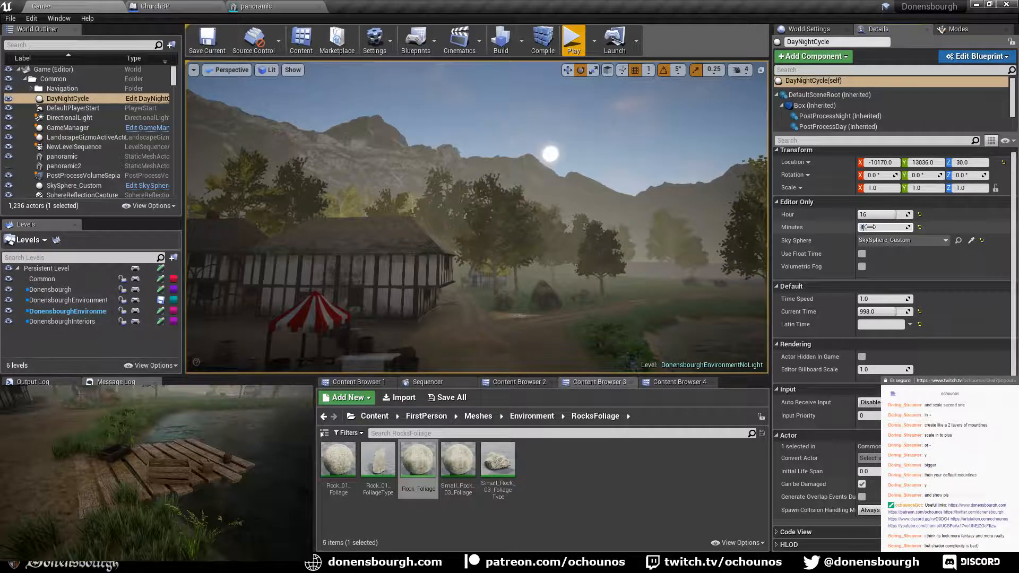
{"action": "type", "text": "0"}
{"action": "key", "text": "Return"}
{"action": "type", "text": "42"}
{"action": "key", "text": "Return"}
{"action": "type", "text": "4"}
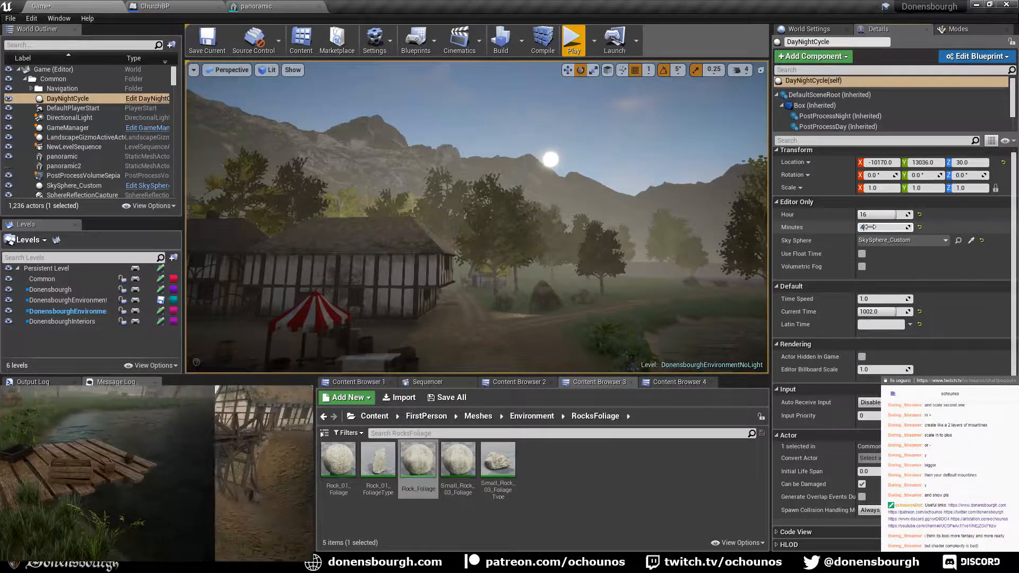
{"action": "type", "text": "5"}
{"action": "key", "text": "Return"}
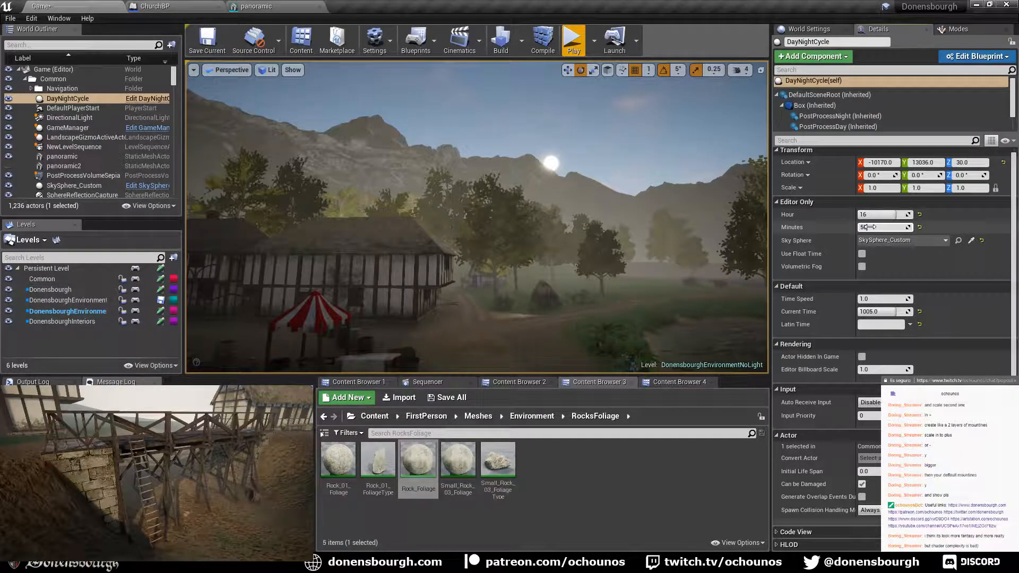
{"action": "type", "text": "50"}
{"action": "key", "text": "Return"}
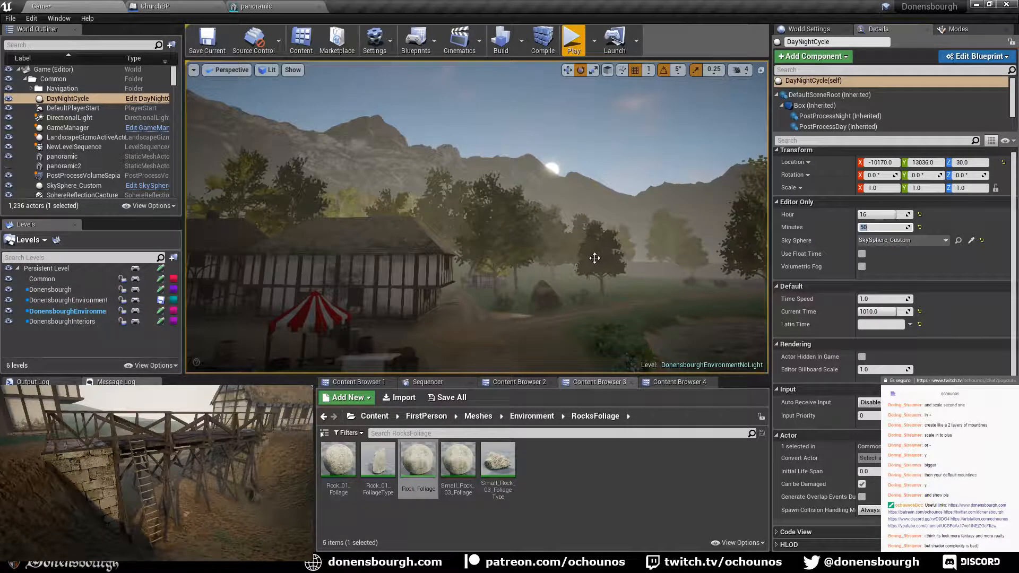
- View the low sun from beside the water, try Minutes at 58, and reset Minutes to 0
{"action": "mouse_move", "coordinate": [591, 312]}
{"action": "right_mouse_down"}
{"action": "mouse_move", "coordinate": [593, 366]}
{"action": "mouse_move", "coordinate": [602, 351]}
{"action": "mouse_move", "coordinate": [586, 308]}
{"action": "right_mouse_up"}
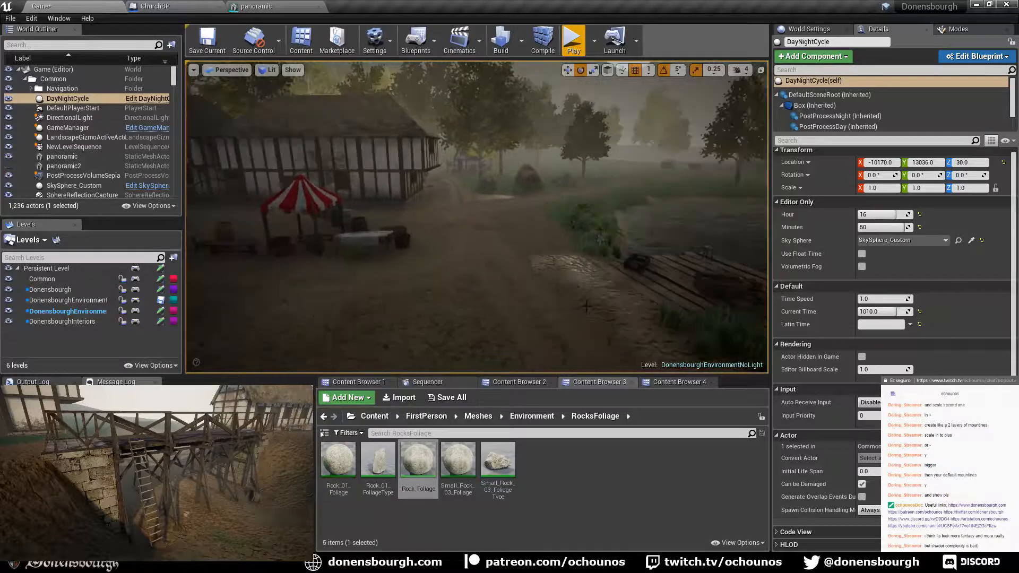
{"action": "right_click_drag", "start_coordinate": [552, 264], "coordinate": [566, 297]}
{"action": "key", "text": "w"}
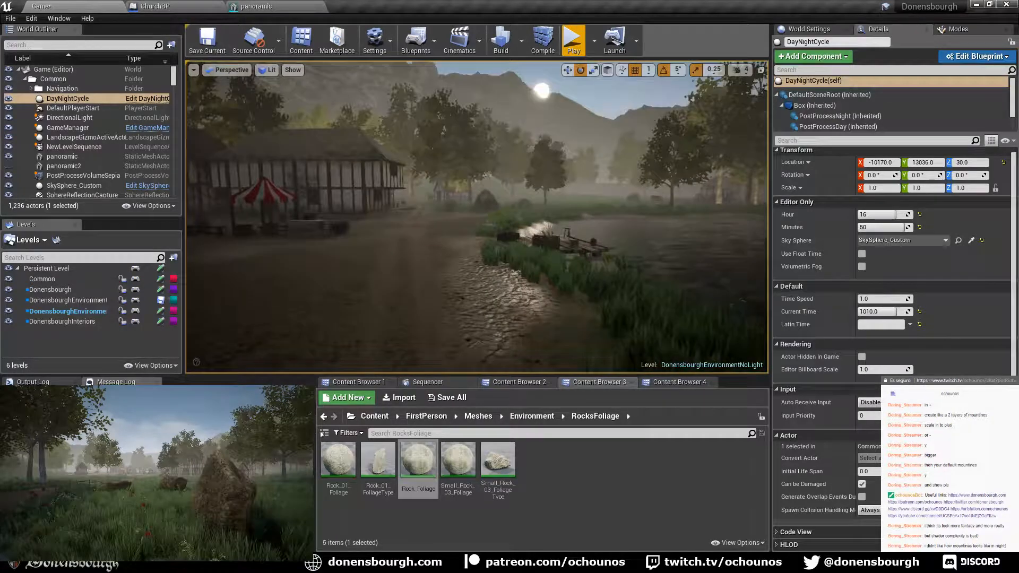
{"action": "left_click_drag", "start_coordinate": [890, 226], "coordinate": [889, 226]}
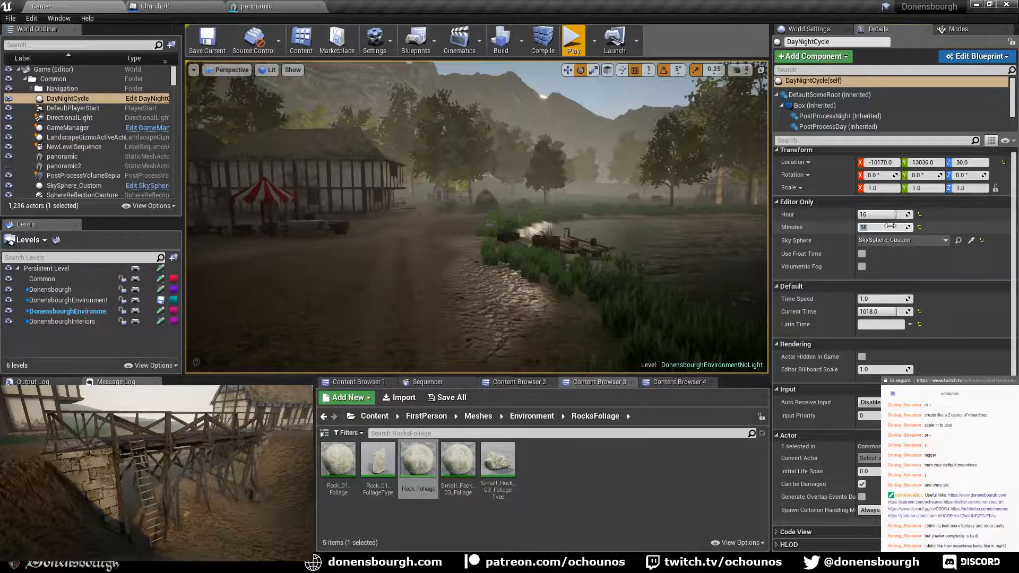
{"action": "key", "text": "Return"}
- Preview the waterside and mountains at sunset by setting the DayNightCycle Hour to 17 and 18
{"action": "left_click", "coordinate": [881, 214]}
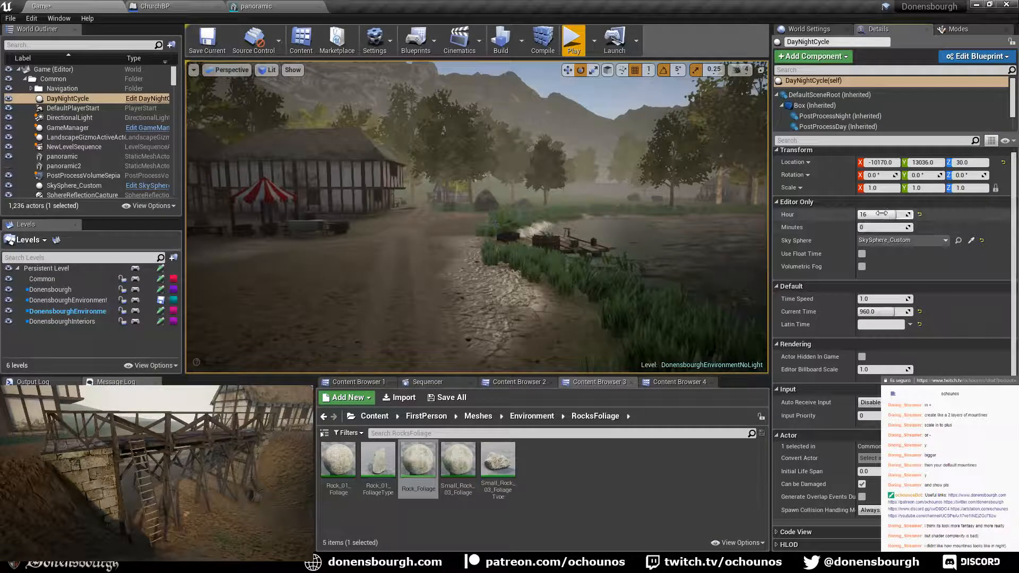
{"action": "type", "text": "17"}
{"action": "key", "text": "Return"}
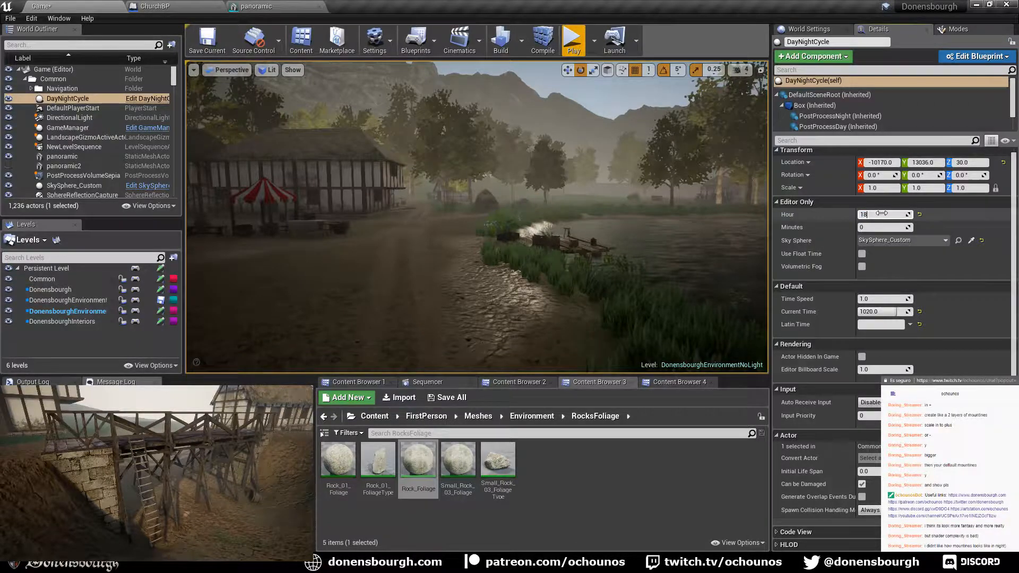
{"action": "key", "text": "Return"}
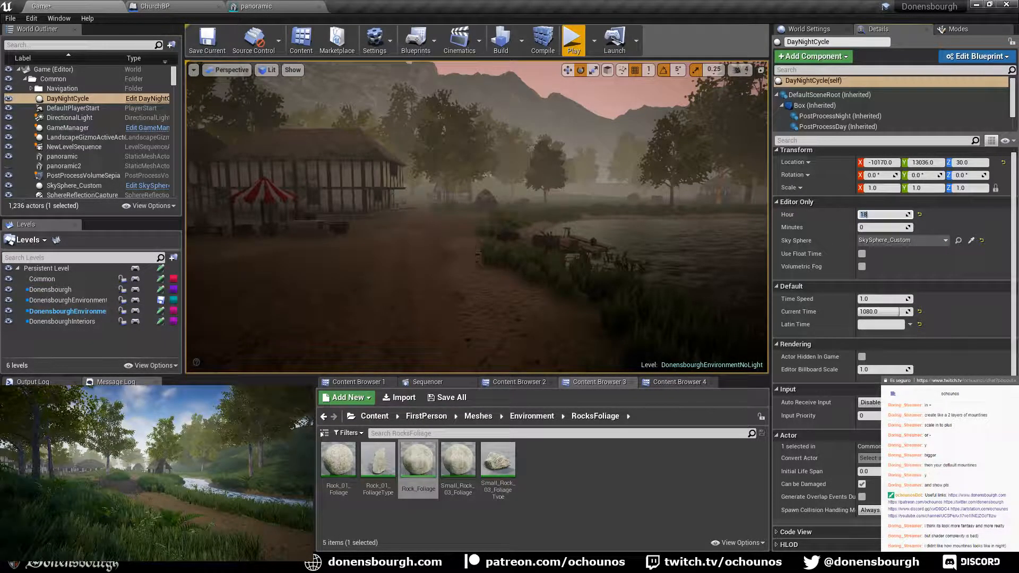
- Set the DayNightCycle Hour to 2 and look at the night skyline from across the market
{"action": "type", "text": "2"}
{"action": "key", "text": "Return"}
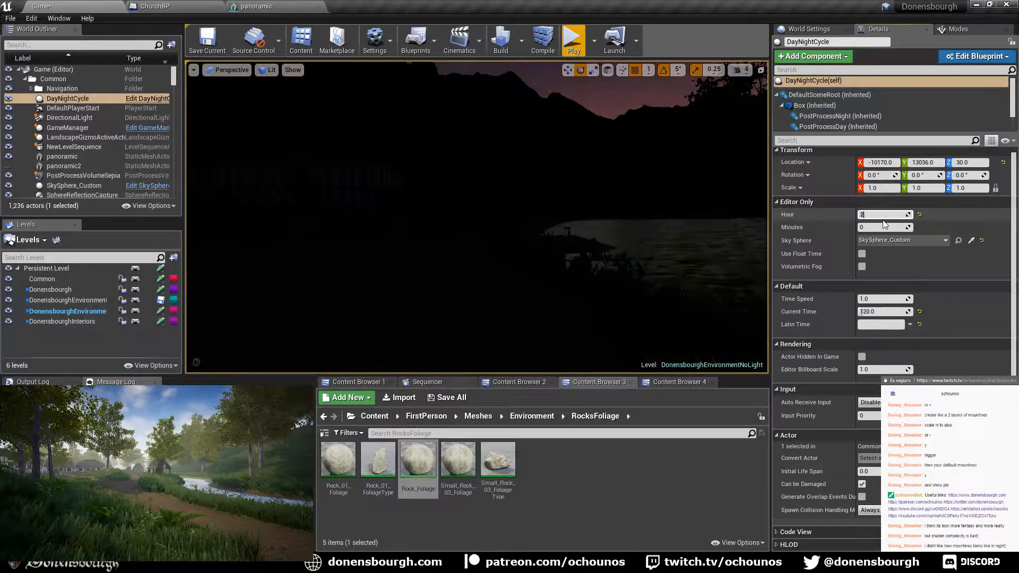
{"action": "right_click_drag", "start_coordinate": [477, 216], "coordinate": [430, 191]}
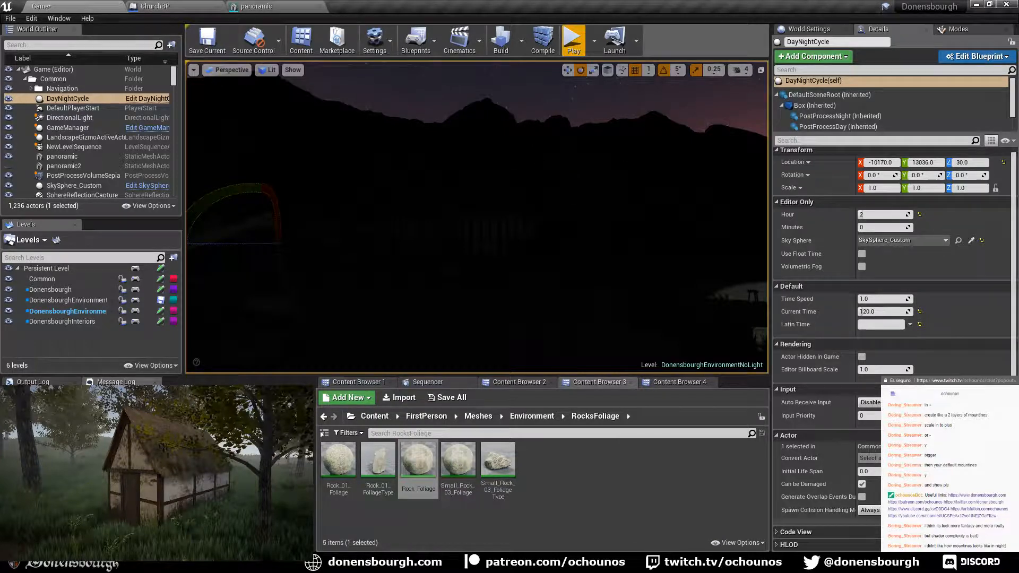
- Set the DayNightCycle Hour to 18 and examine the mountains behind the timber-framed houses at dusk
{"action": "left_click", "coordinate": [879, 213]}
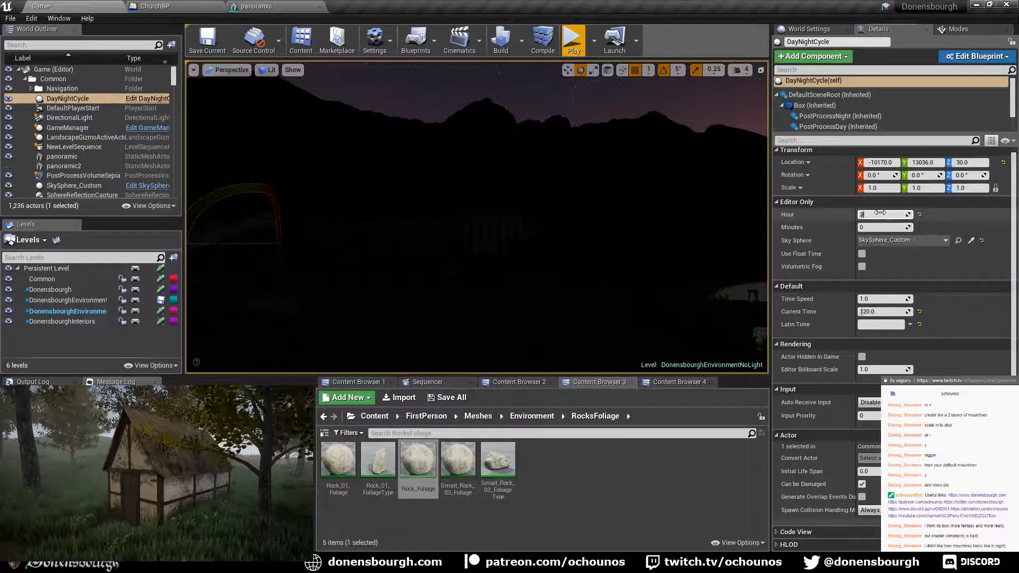
{"action": "key", "text": "Return"}
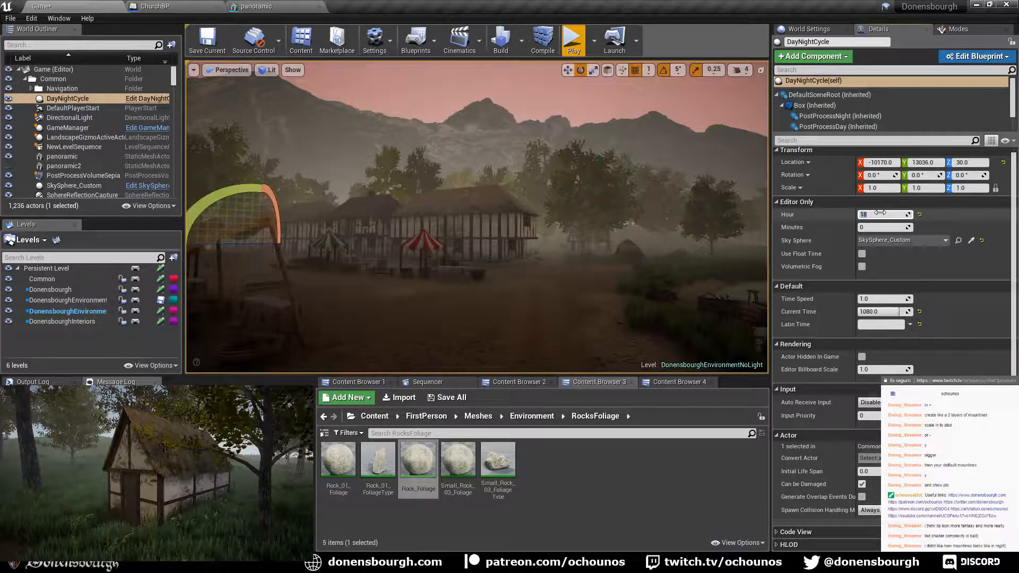
{"action": "right_click_drag", "start_coordinate": [477, 217], "coordinate": [727, 199]}
{"action": "right_click_drag", "start_coordinate": [510, 274], "coordinate": [570, 290]}
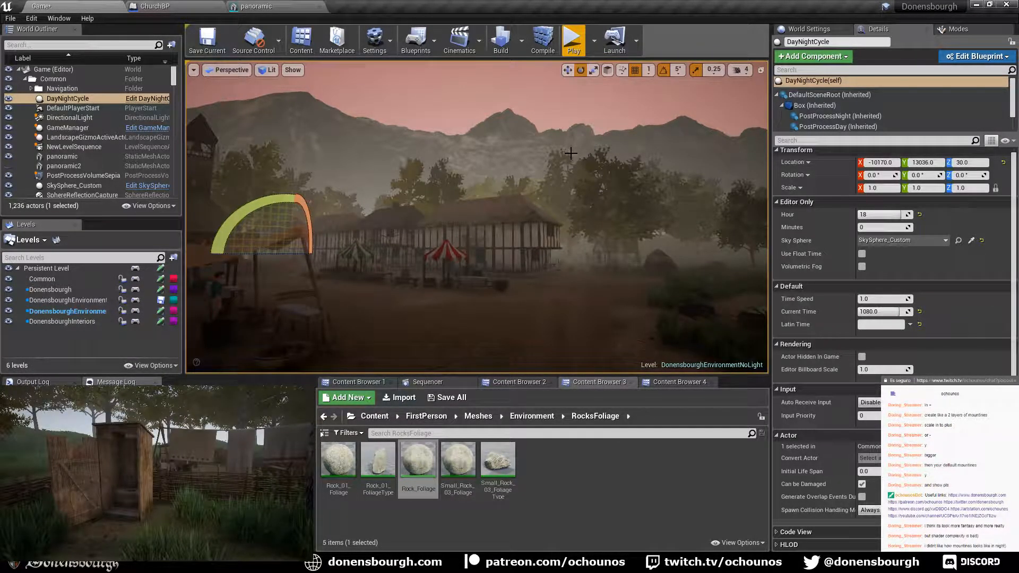
- Clear the actor selection and examine the dusk mountain skyline behind the church tower and timber-framed houses
{"action": "mouse_move", "coordinate": [562, 295]}
{"action": "right_mouse_down"}
{"action": "mouse_move", "coordinate": [519, 298]}
{"action": "mouse_move", "coordinate": [528, 316]}
{"action": "mouse_move", "coordinate": [568, 302]}
{"action": "right_mouse_up"}
{"action": "key", "text": "Escape"}
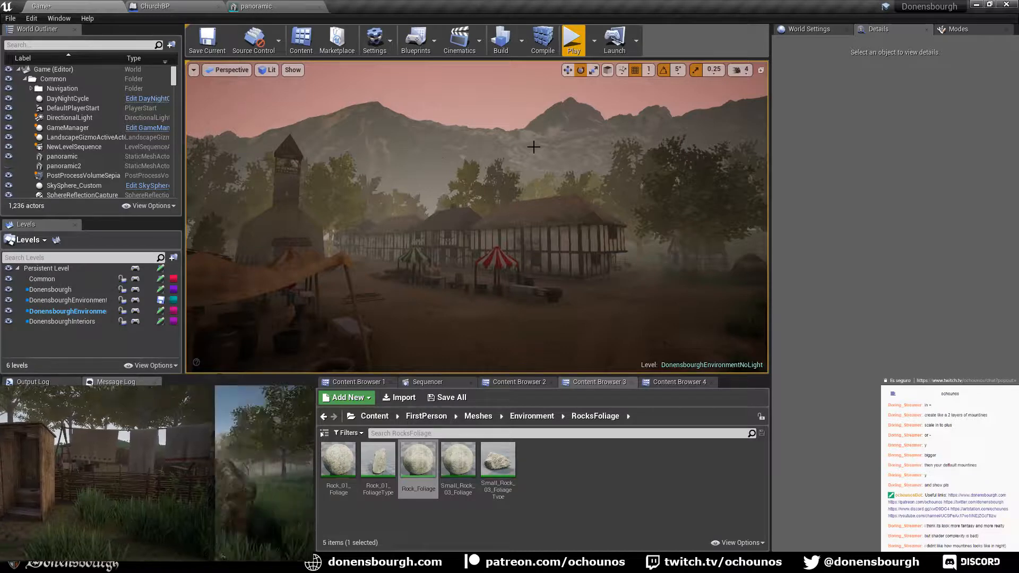
{"action": "right_click_drag", "start_coordinate": [559, 243], "coordinate": [559, 243]}
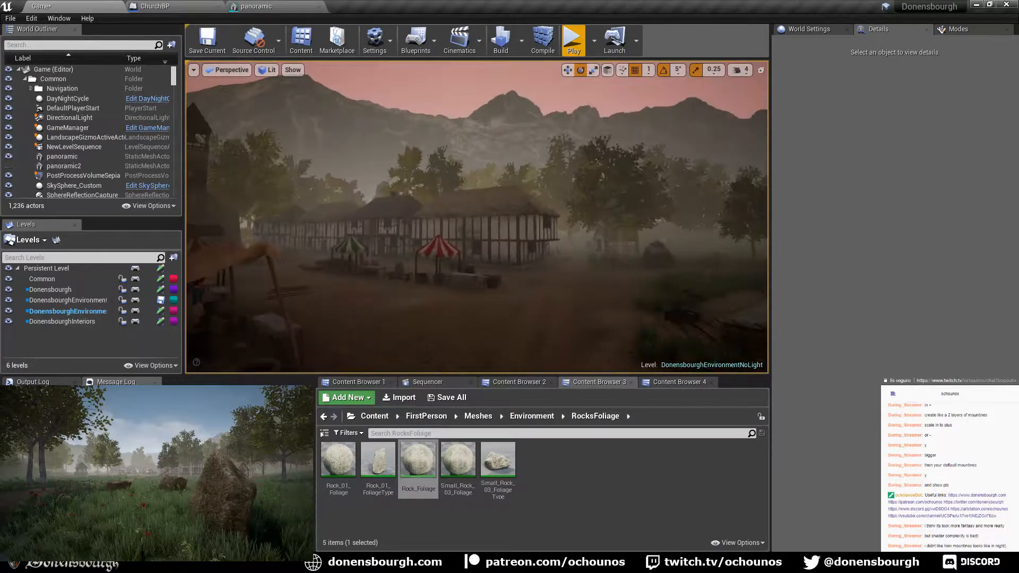
{"action": "right_click_drag", "start_coordinate": [617, 260], "coordinate": [618, 260]}
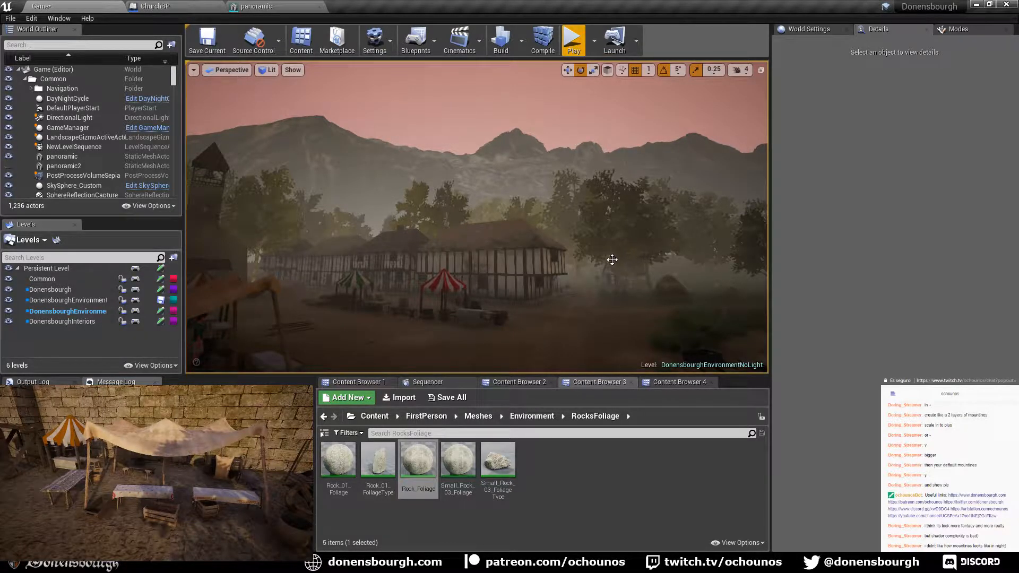
- Preview the market square and mountains in morning light by setting the DayNightCycle Hour to 10, 9 and 8
{"action": "left_click", "coordinate": [68, 98]}
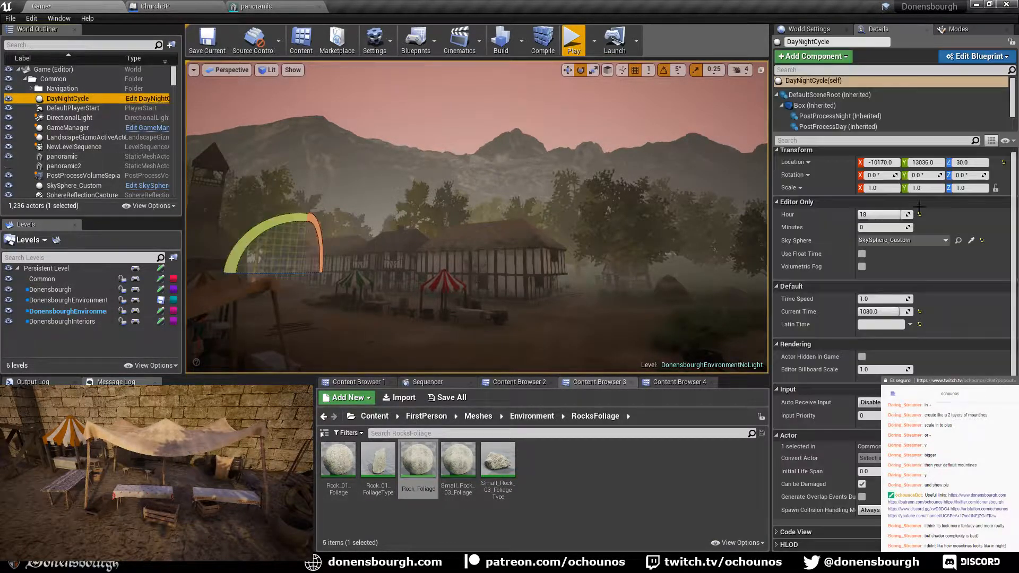
{"action": "left_click", "coordinate": [876, 215]}
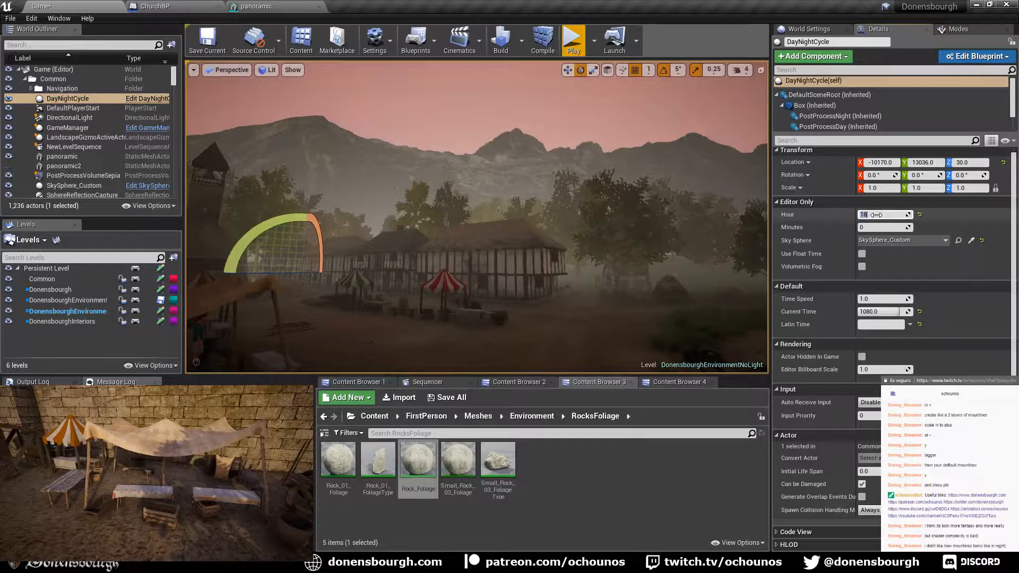
{"action": "key", "text": "Return"}
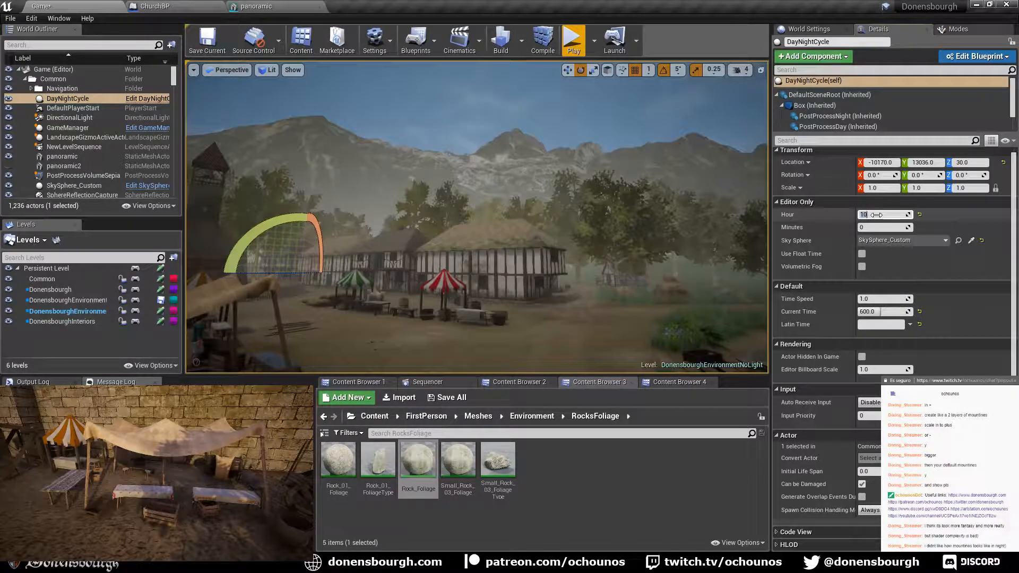
{"action": "key", "text": "Return"}
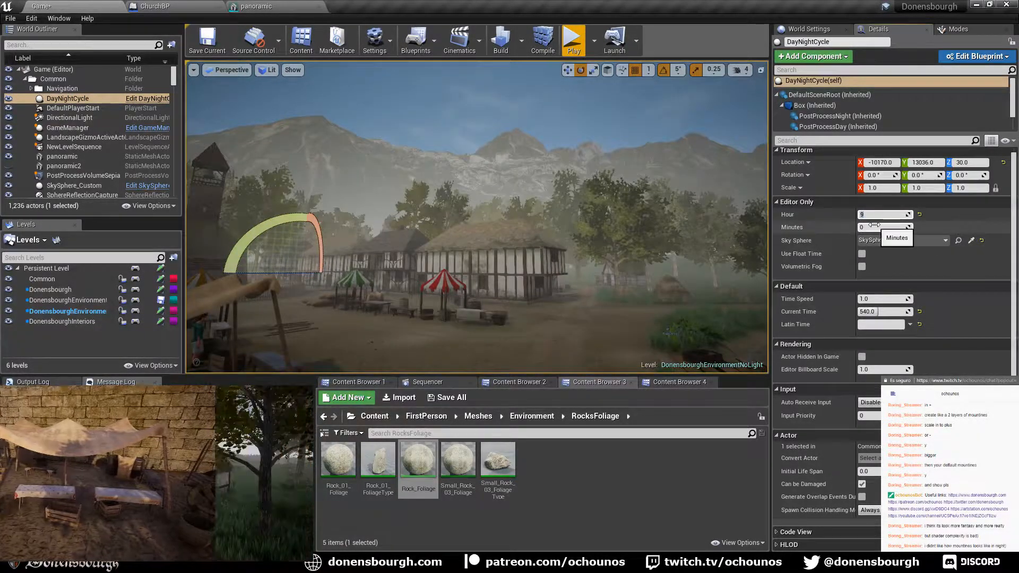
{"action": "key", "text": "Return"}
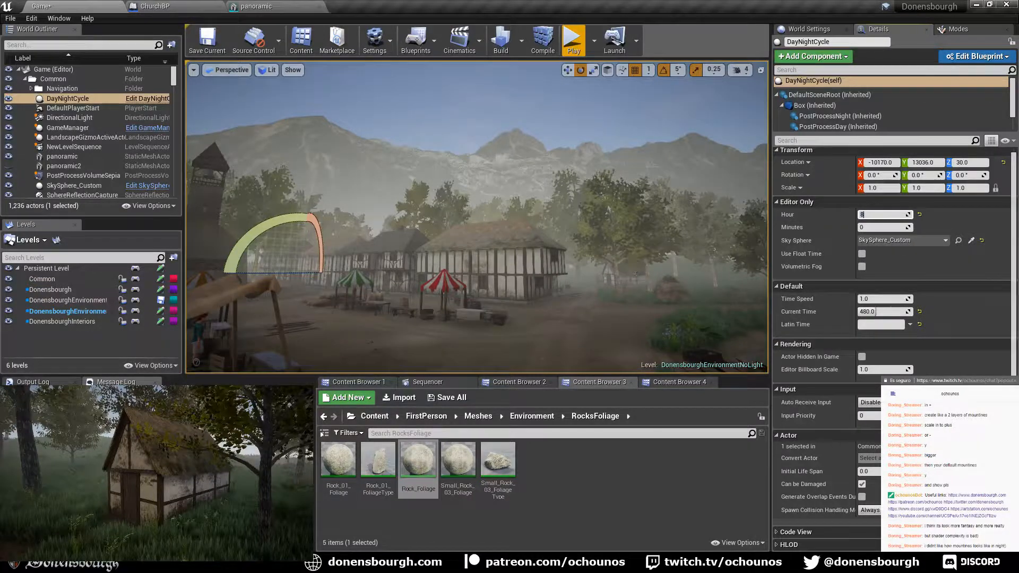
{"action": "right_click_drag", "start_coordinate": [635, 273], "coordinate": [620, 257]}
{"action": "key", "text": "Escape"}
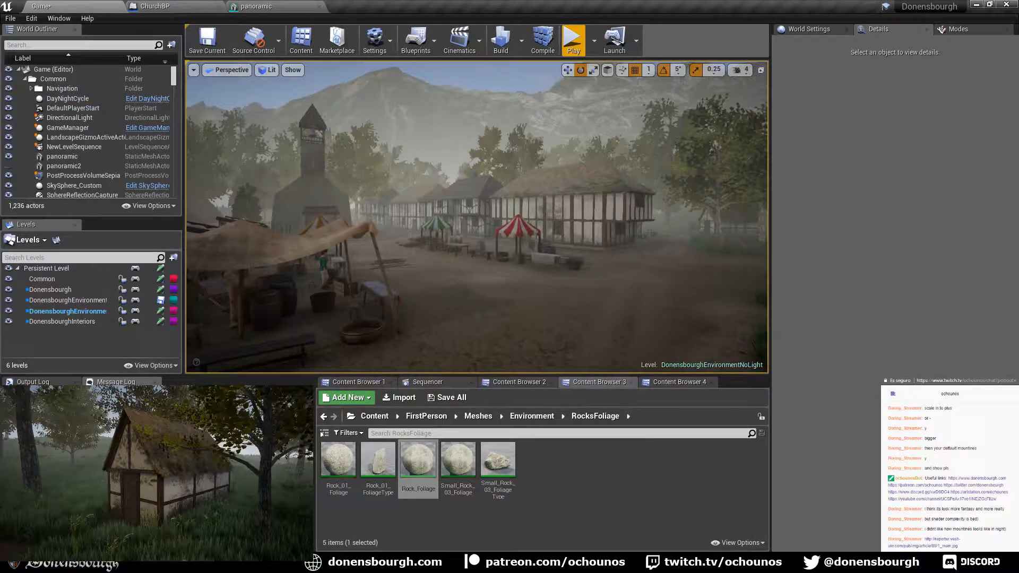
- Open the image linked in the chat, view the night mountain reference in the browser, and move its window away
{"action": "left_click", "coordinate": [953, 546]}
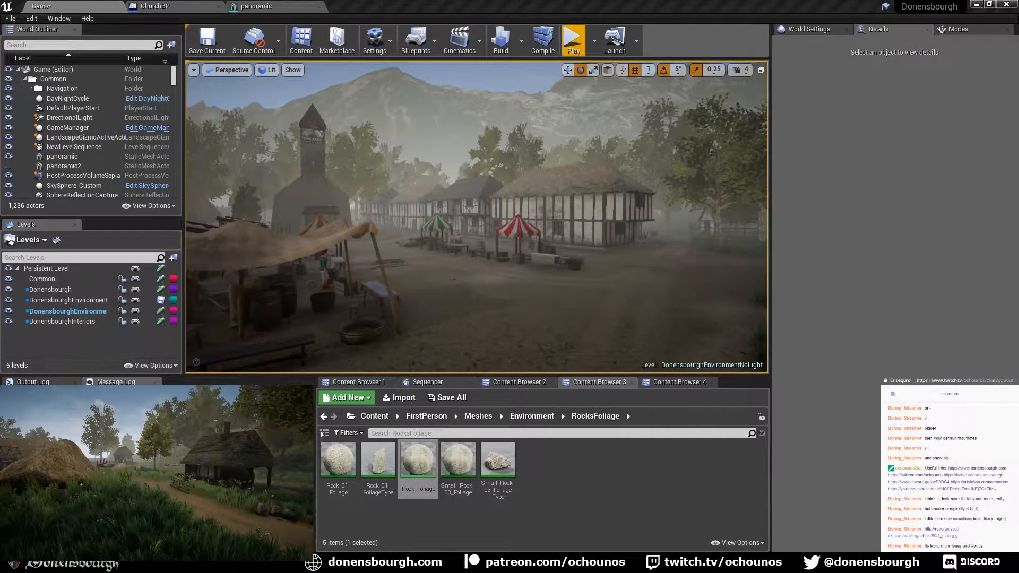
{"action": "left_click_drag", "start_coordinate": [1018, 117], "coordinate": [313, 104]}
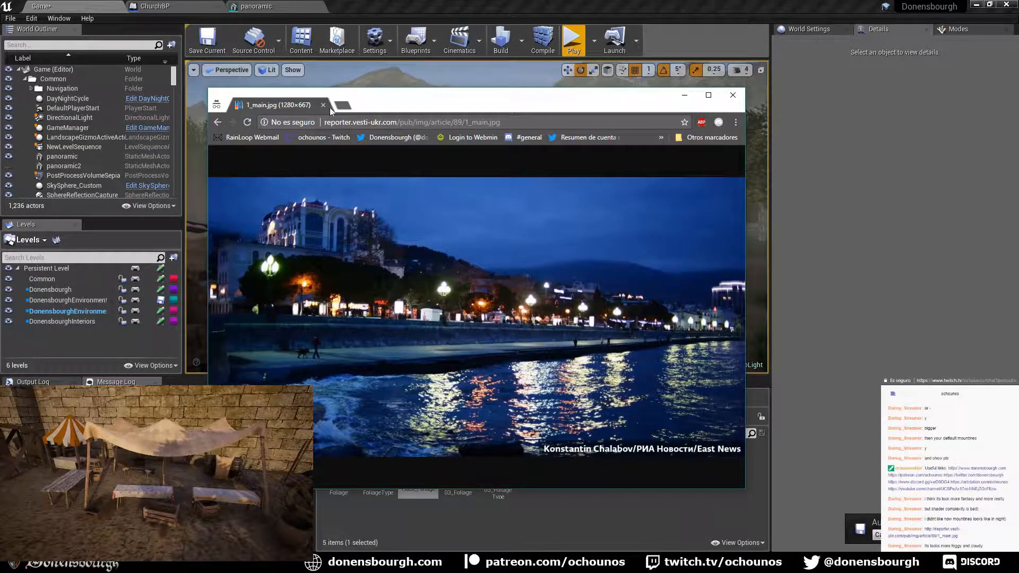
{"action": "left_click_drag", "start_coordinate": [271, 105], "coordinate": [0, 58]}
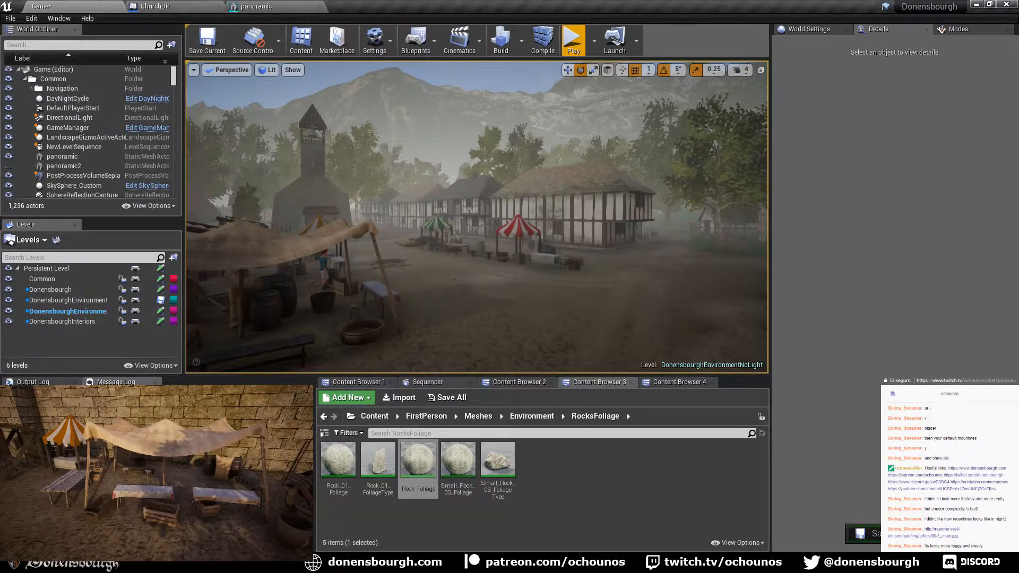
- Set the DayNightCycle Hour to 2 and examine the night sky above the dark trees and mountain silhouettes
{"action": "right_click_drag", "start_coordinate": [578, 216], "coordinate": [562, 242]}
{"action": "left_click", "coordinate": [68, 99]}
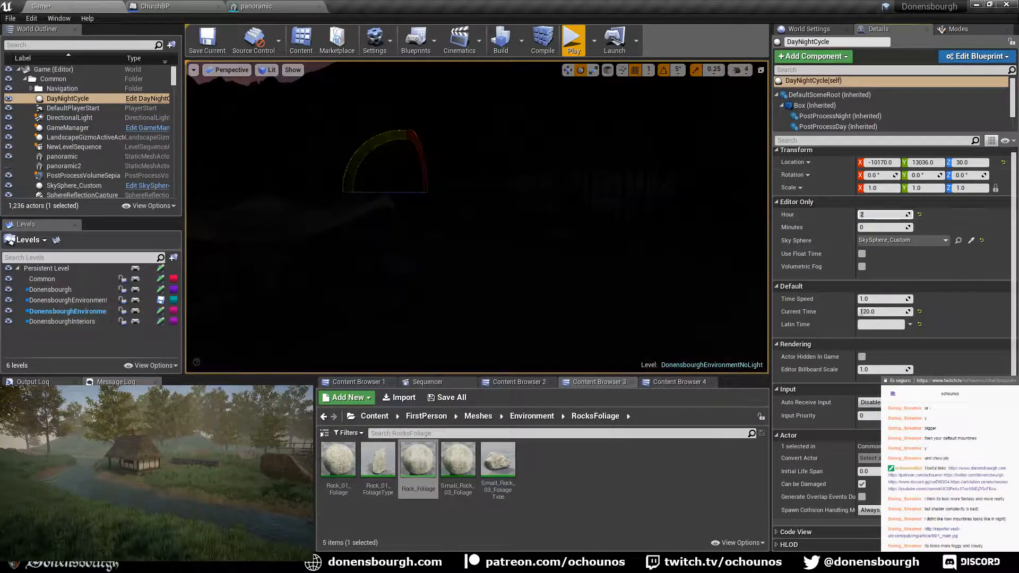
{"action": "right_click_drag", "start_coordinate": [531, 212], "coordinate": [600, 152]}
{"action": "key", "text": "Escape"}
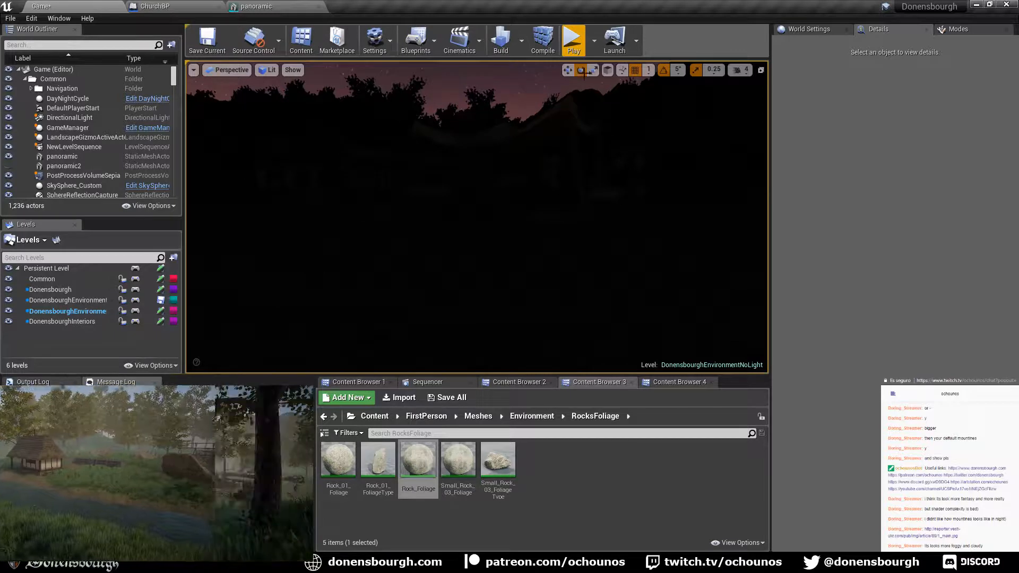
- Play the level, walk around the market stalls at night to judge the mountain silhouettes, and end the play session
{"action": "left_click", "coordinate": [577, 41]}
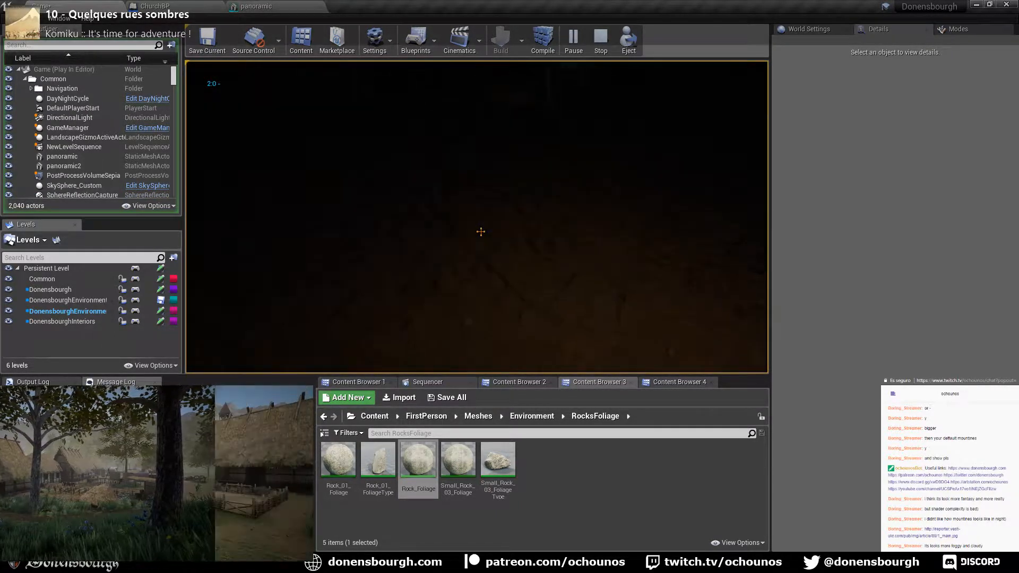
{"action": "key", "text": "w"}
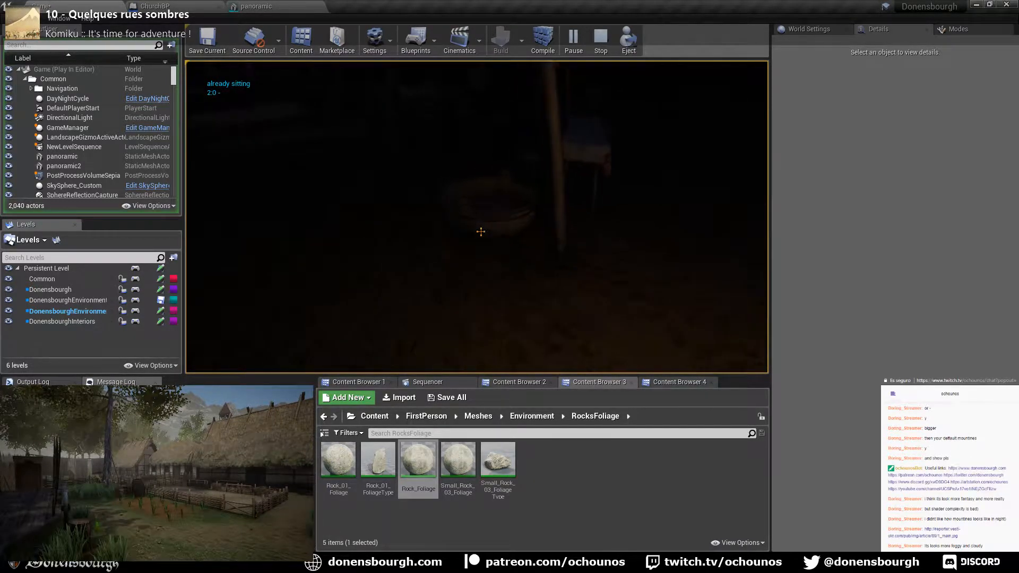
{"action": "key", "text": "w"}
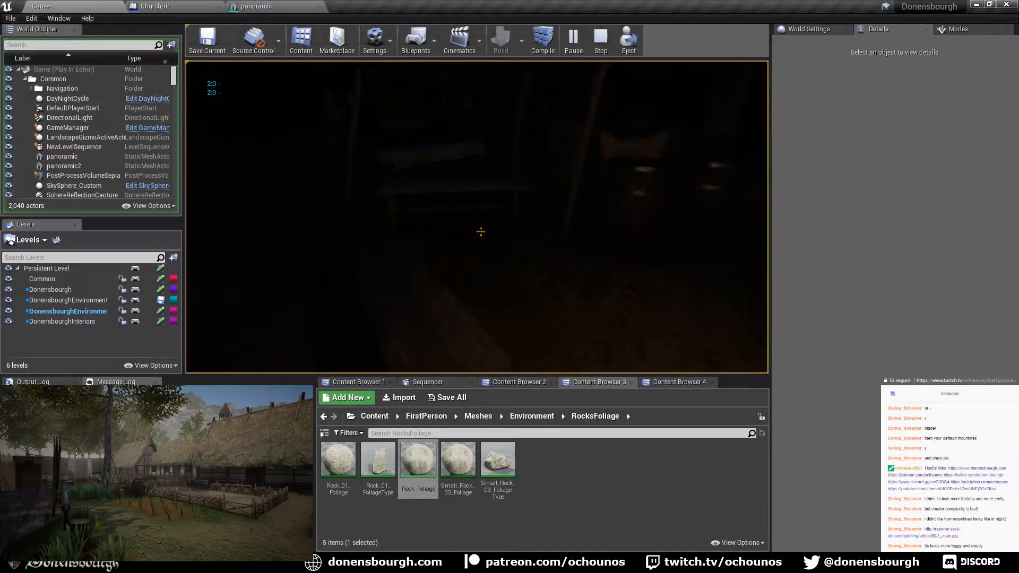
{"action": "key", "text": "w"}
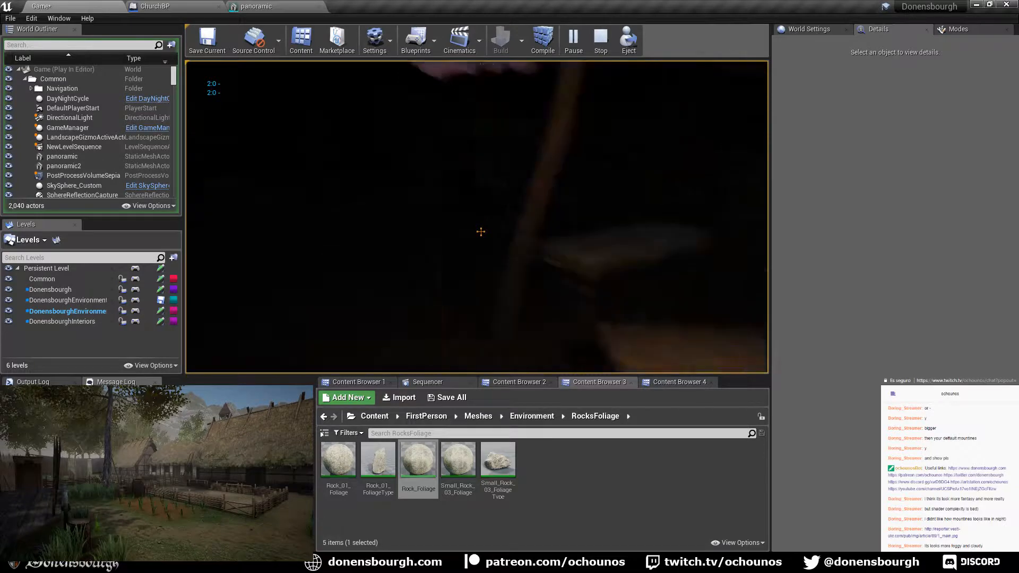
{"action": "key", "text": "w"}
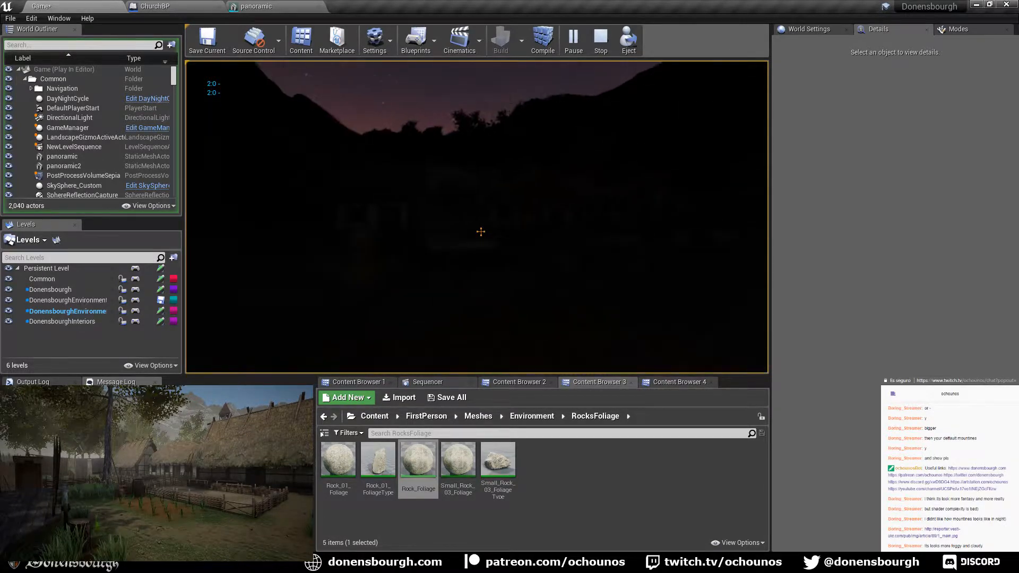
{"action": "key", "text": "w"}
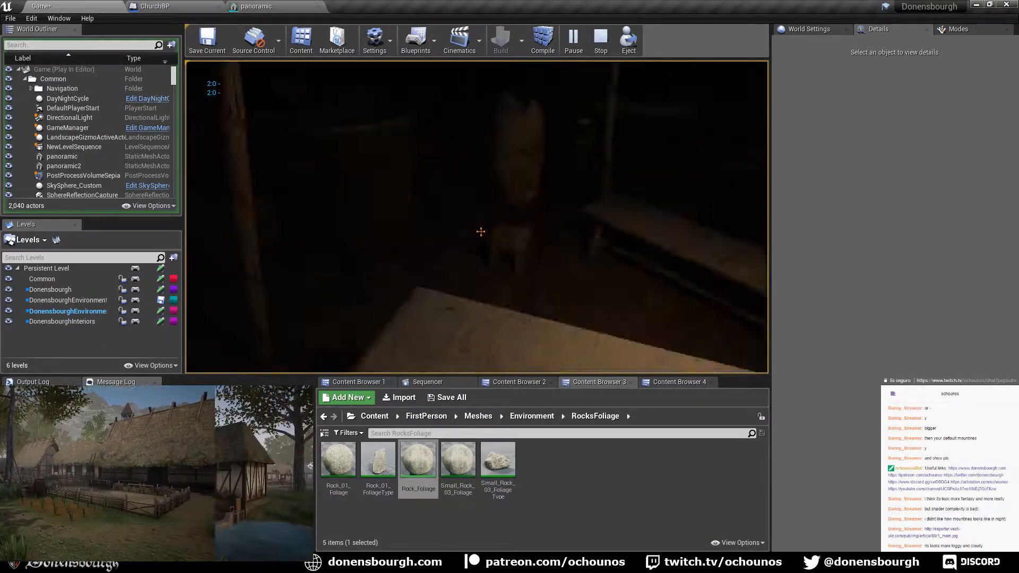
{"action": "key", "text": "w"}
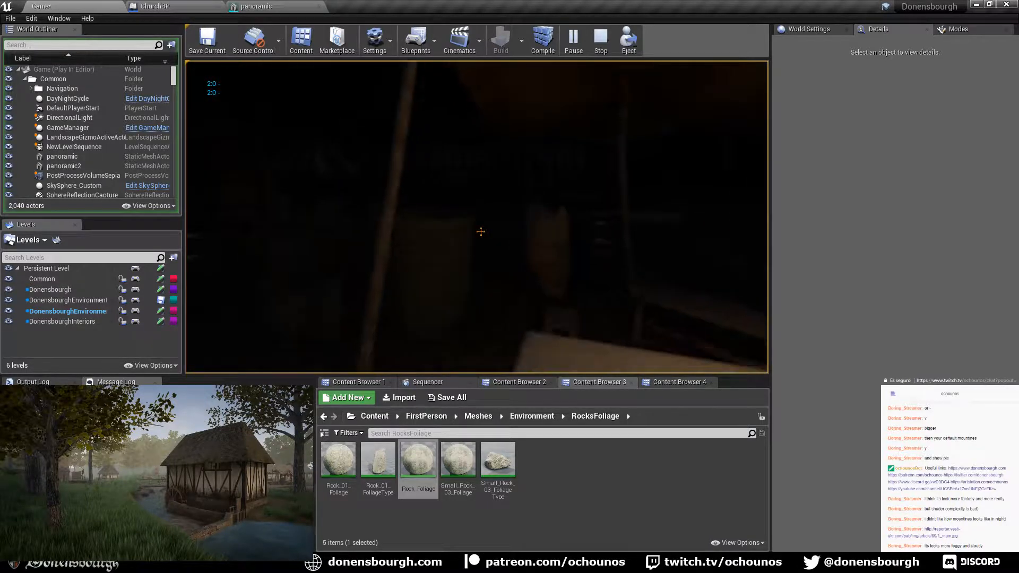
{"action": "key", "text": "w"}
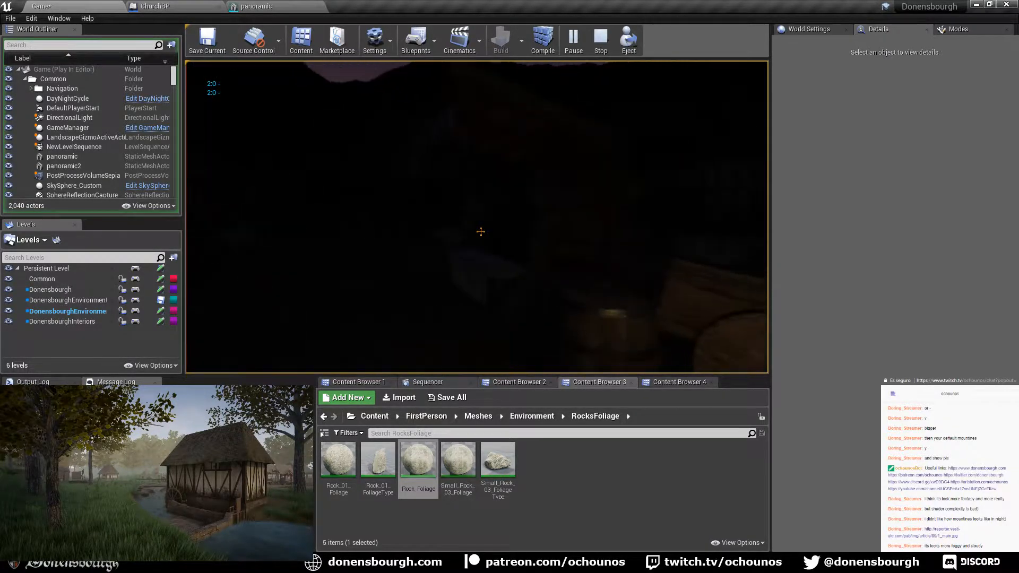
{"action": "key", "text": "s"}
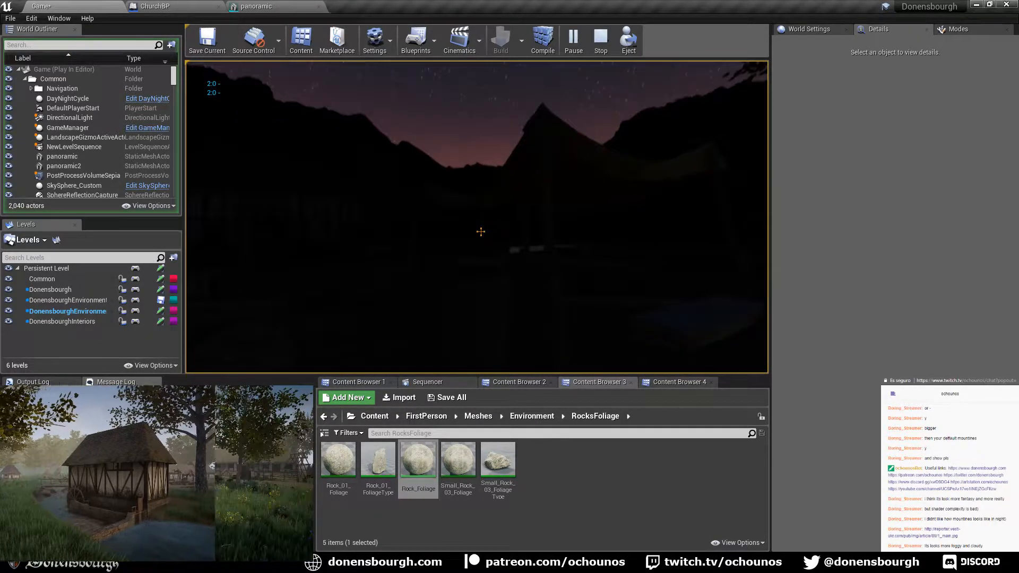
{"action": "key", "text": "Escape"}
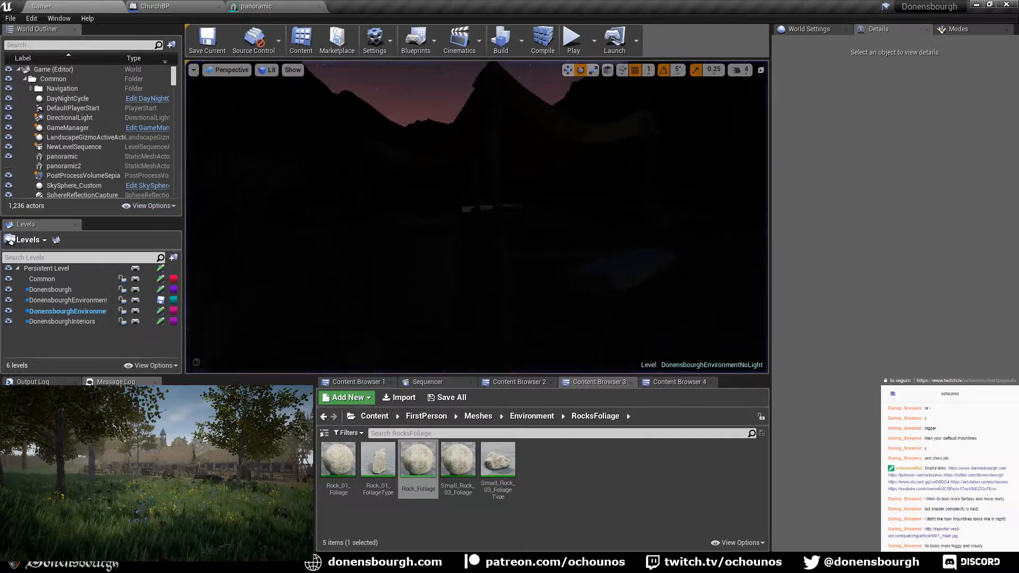
- Set the DayNightCycle Hour to 8 and examine the misty market and mountains from farther back
{"action": "left_click", "coordinate": [67, 98]}
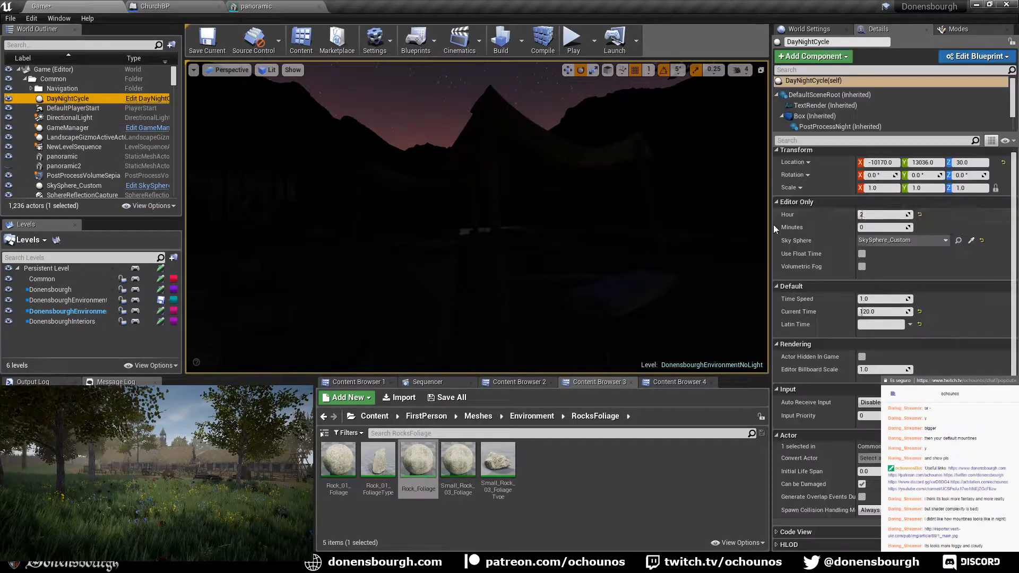
{"action": "left_click", "coordinate": [866, 214]}
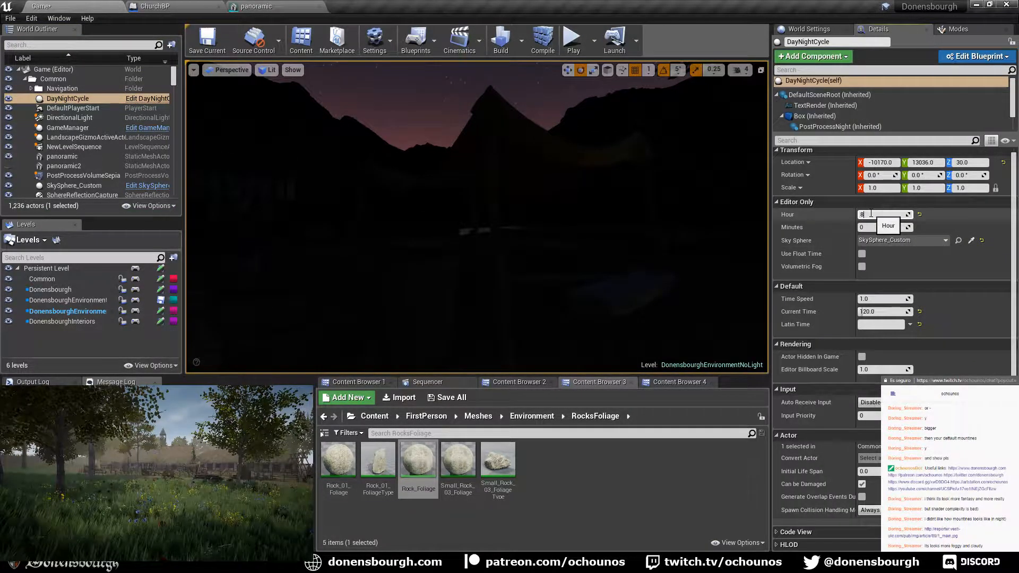
{"action": "type", "text": "8"}
{"action": "key", "text": "Return"}
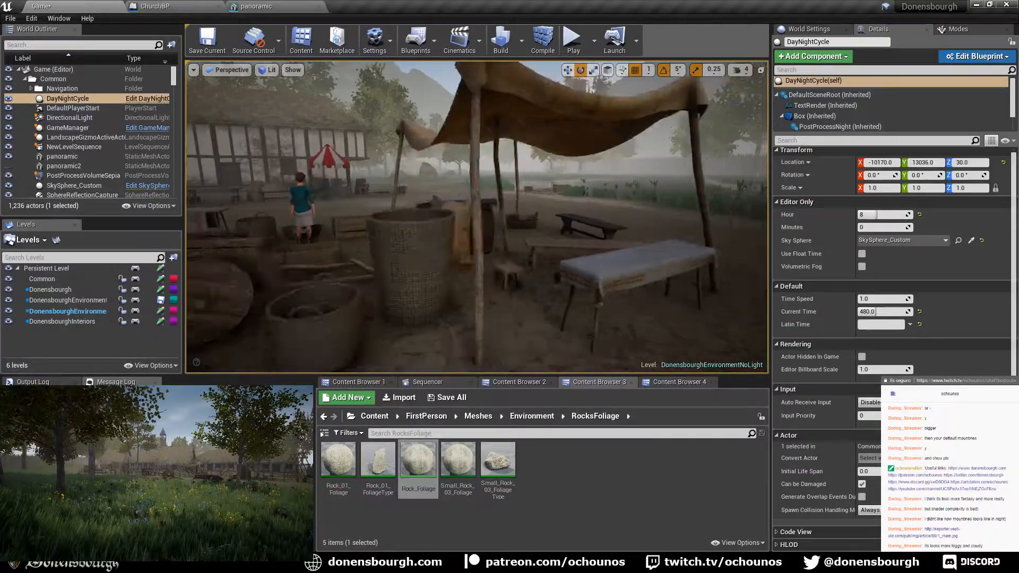
{"action": "right_click_drag", "start_coordinate": [477, 217], "coordinate": [505, 205]}
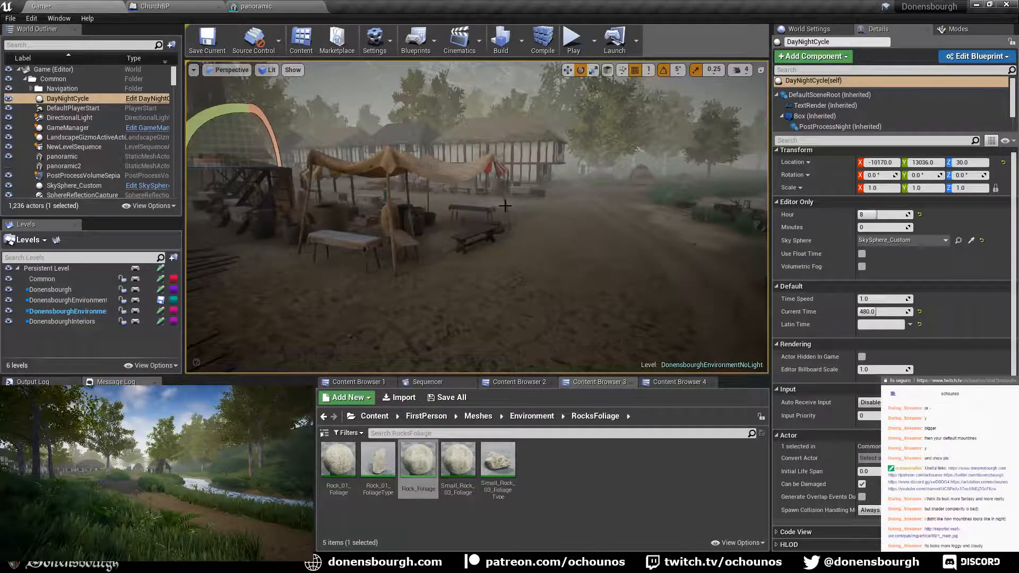
{"action": "key", "text": "w"}
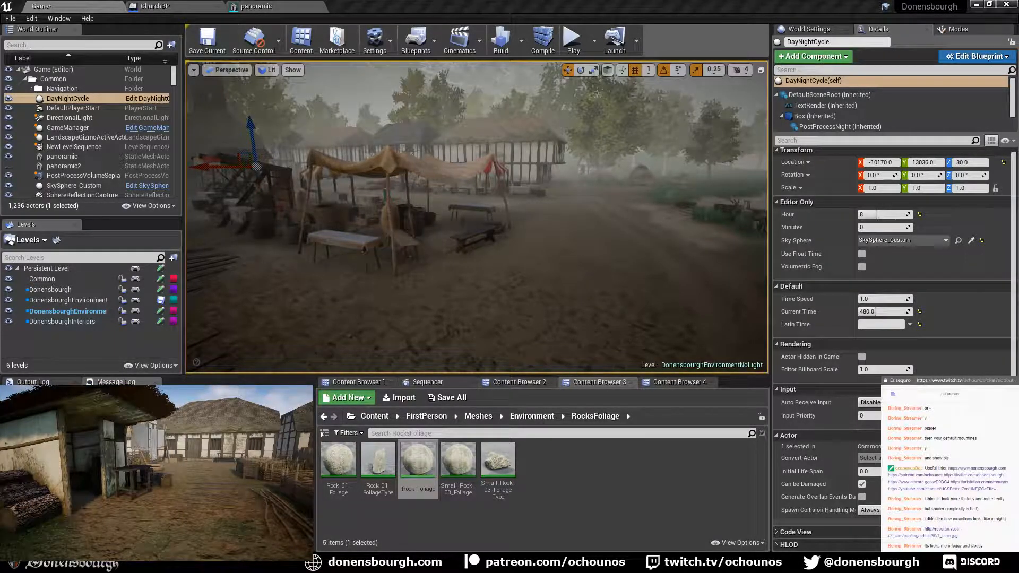
{"action": "right_click_drag", "start_coordinate": [459, 286], "coordinate": [463, 292]}
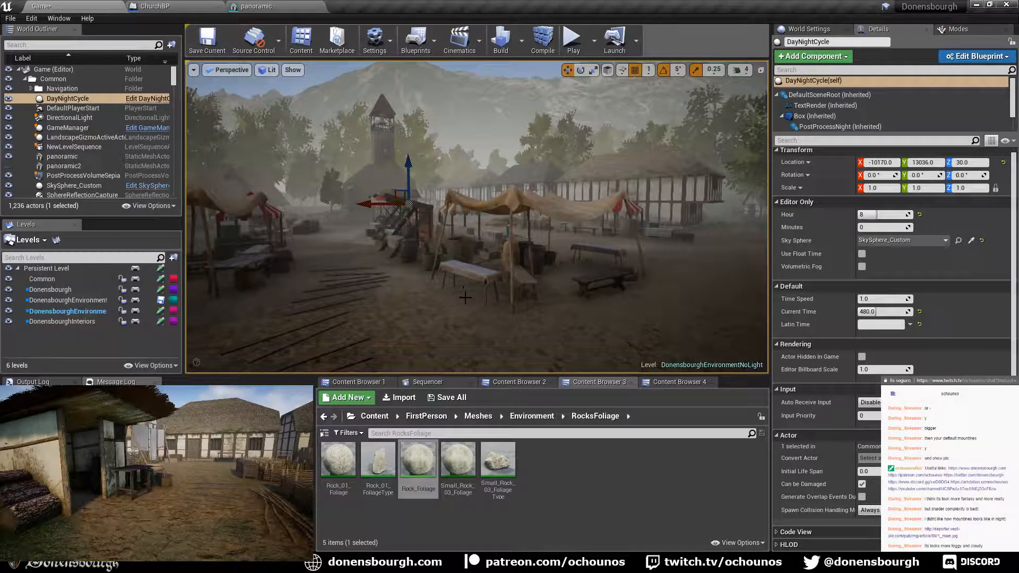
{"action": "right_click_drag", "start_coordinate": [465, 297], "coordinate": [470, 295]}
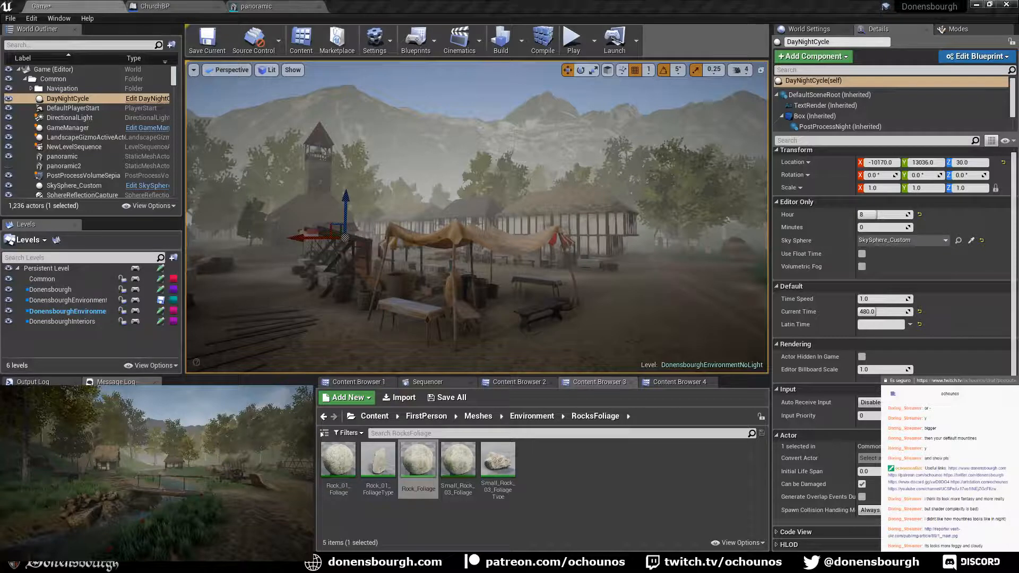
- Set the DayNightCycle Hour to 19 and then 21, and view the mountain skyline behind the market at nightfall
{"action": "left_click", "coordinate": [883, 214]}
{"action": "type", "text": "19"}
{"action": "key", "text": "Return"}
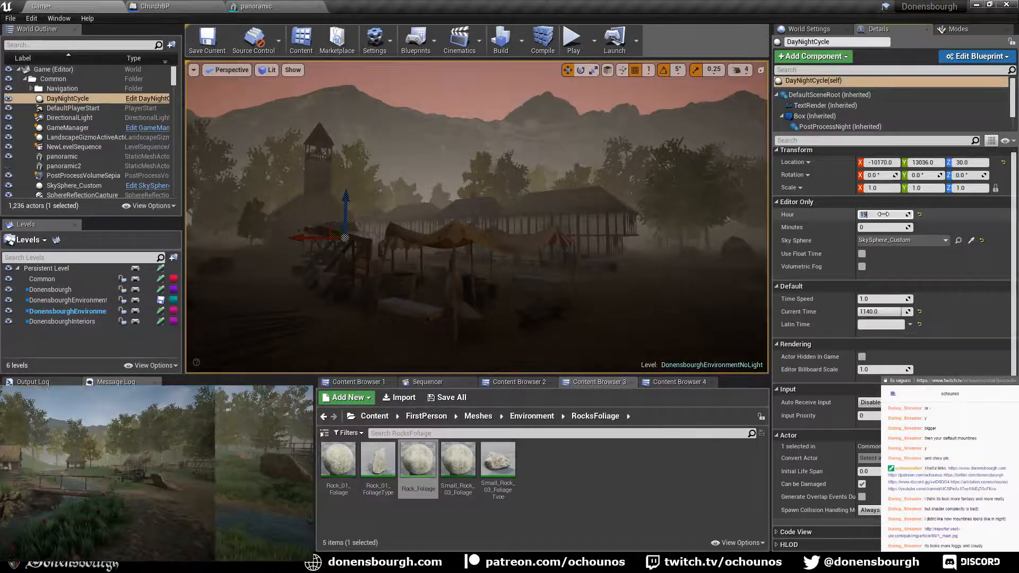
{"action": "left_click", "coordinate": [883, 214]}
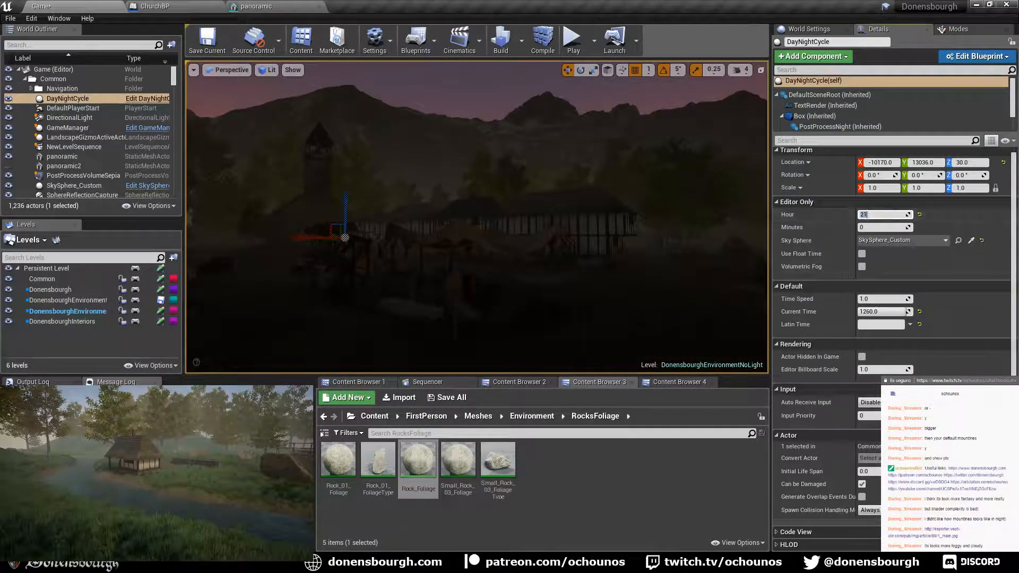
{"action": "right_click_drag", "start_coordinate": [658, 249], "coordinate": [228, 212]}
{"action": "right_click_drag", "start_coordinate": [478, 222], "coordinate": [261, 223]}
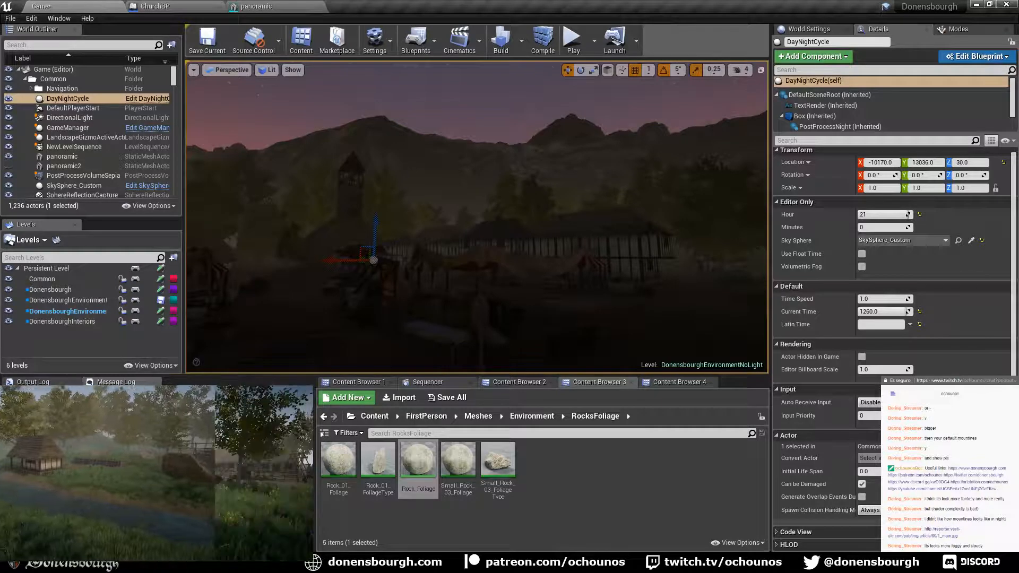
{"action": "right_click_drag", "start_coordinate": [478, 233], "coordinate": [467, 241]}
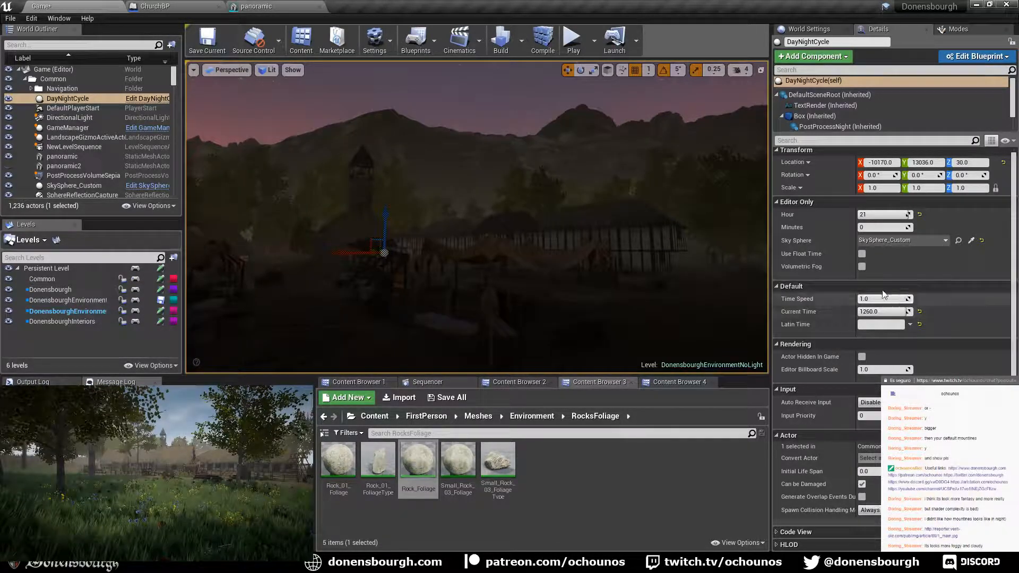
- Set the DayNightCycle Hour to 22 and then back to 21 to compare the mountain skyline
{"action": "left_click", "coordinate": [875, 216]}
{"action": "type", "text": "22"}
{"action": "key", "text": "Return"}
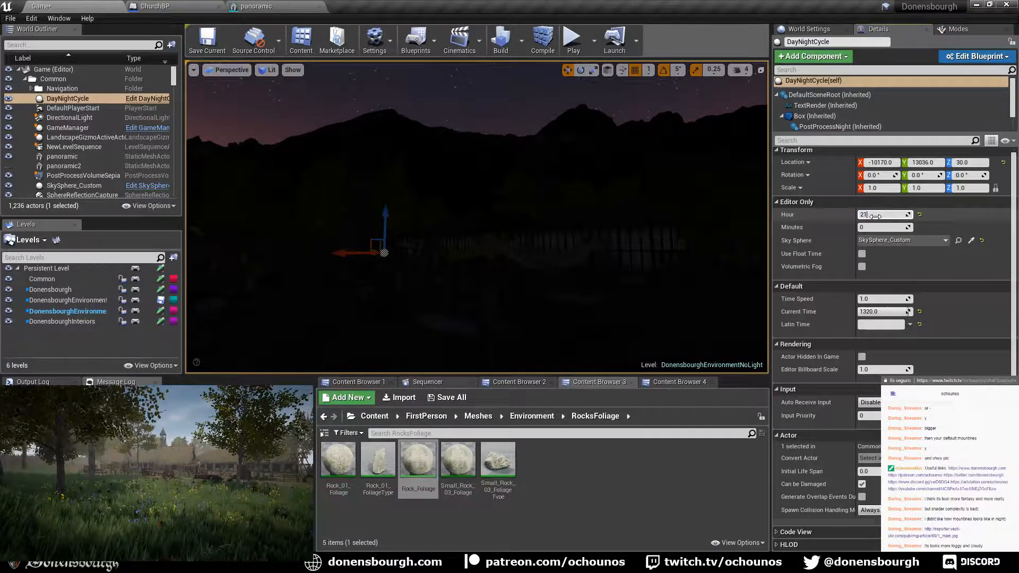
{"action": "key", "text": "Return"}
- Set the DayNightCycle Minutes to 30 and then back to 0, and view the dusk skyline from the market toward the water
{"action": "left_click", "coordinate": [872, 230]}
{"action": "type", "text": "3"}
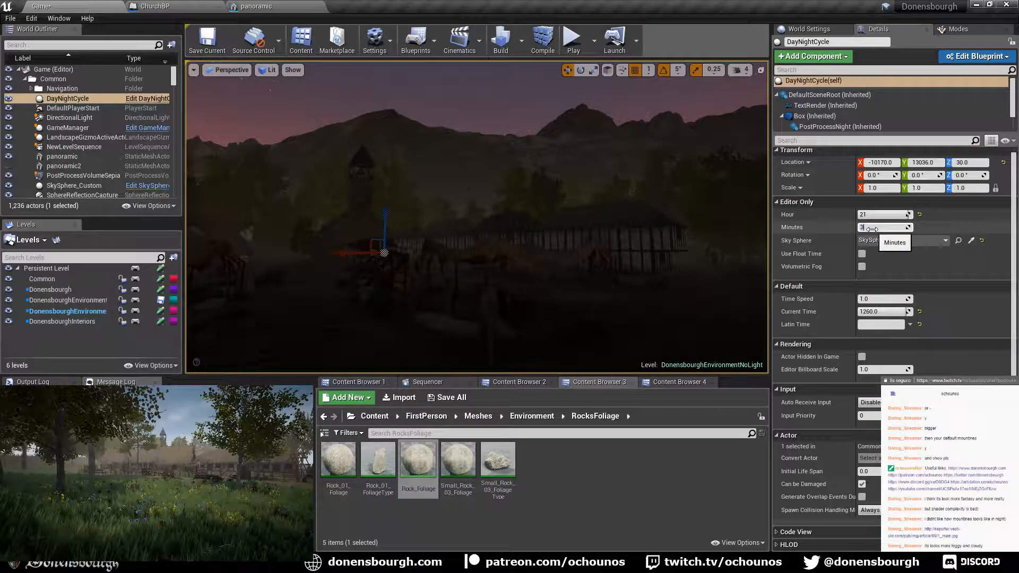
{"action": "key", "text": "Return"}
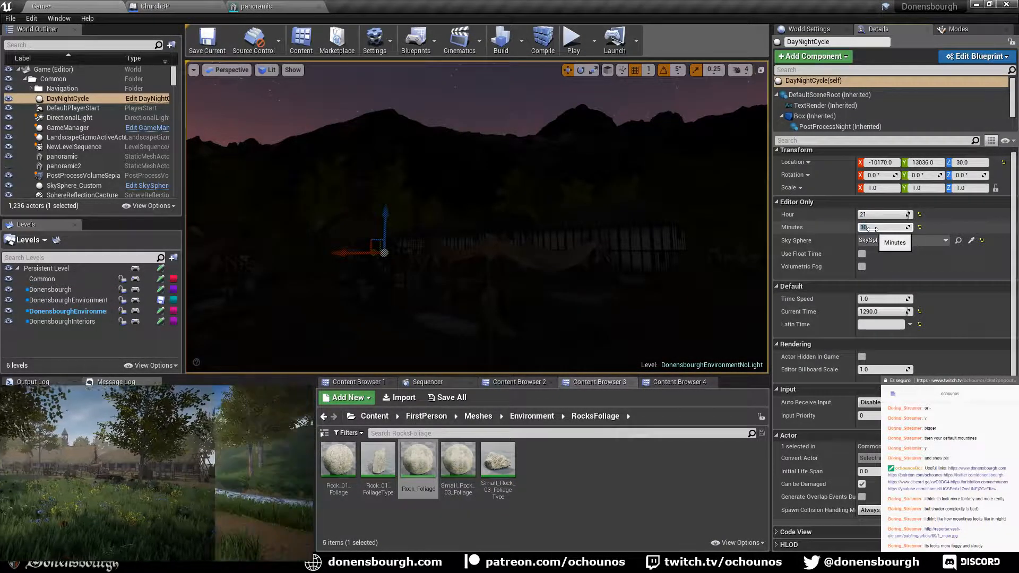
{"action": "key", "text": "Return"}
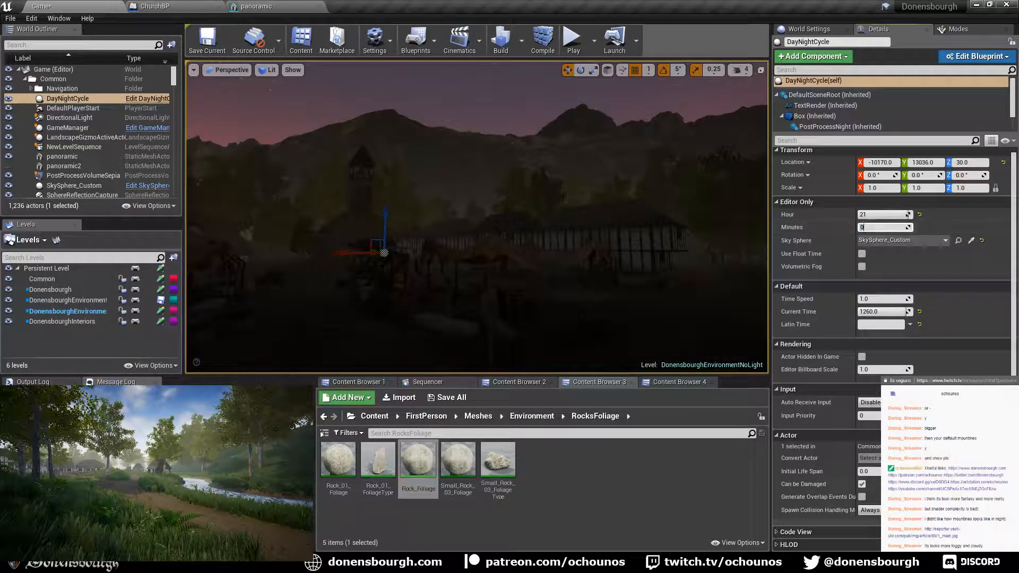
{"action": "mouse_move", "coordinate": [584, 249]}
{"action": "right_mouse_down"}
{"action": "mouse_move", "coordinate": [733, 249]}
{"action": "mouse_move", "coordinate": [602, 258]}
{"action": "right_mouse_up"}
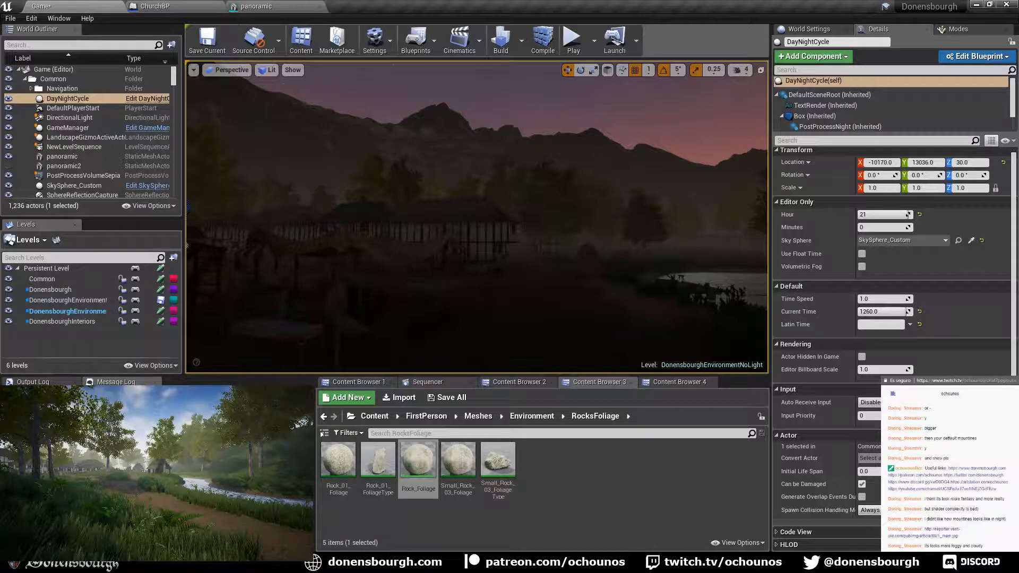
{"action": "right_click_drag", "start_coordinate": [477, 217], "coordinate": [408, 220]}
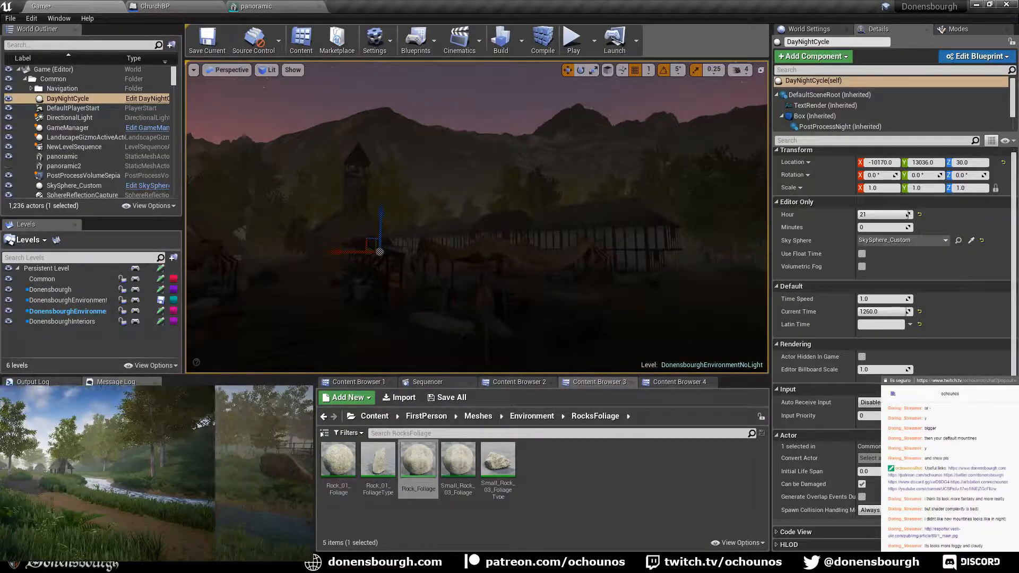
- Set the DayNightCycle Hour to 22 and examine the mountain silhouettes around the village and the lake
{"action": "mouse_move", "coordinate": [533, 196]}
{"action": "right_mouse_down"}
{"action": "mouse_move", "coordinate": [632, 201]}
{"action": "mouse_move", "coordinate": [530, 202]}
{"action": "right_mouse_up"}
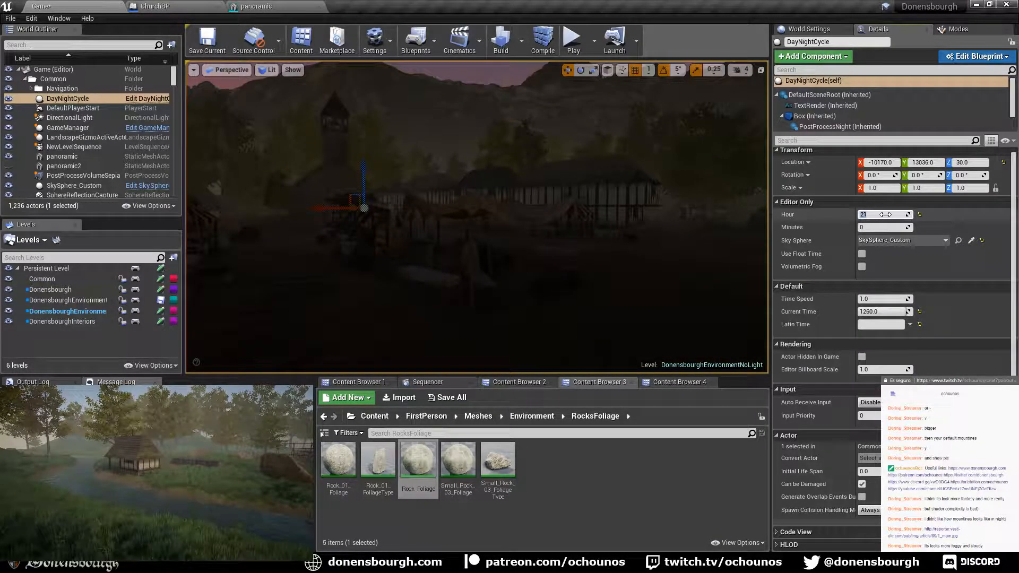
{"action": "key", "text": "Return"}
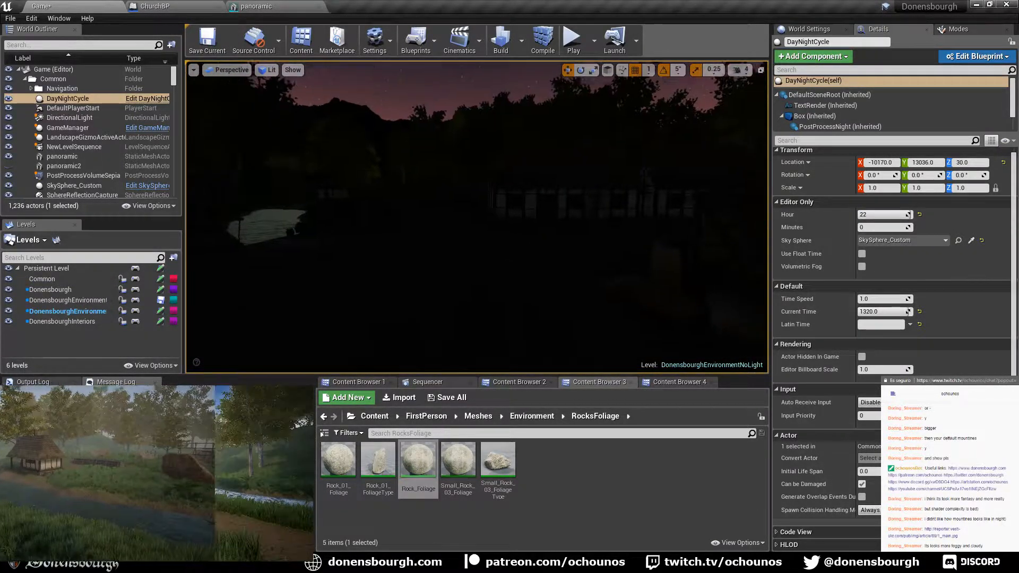
{"action": "right_click_drag", "start_coordinate": [476, 216], "coordinate": [205, 119]}
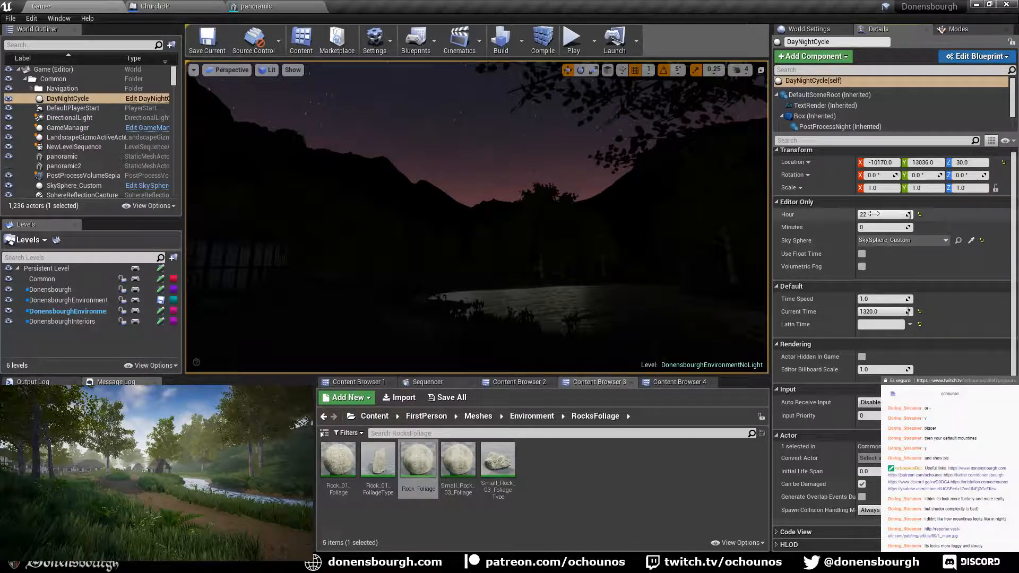
- Set the DayNightCycle Hour to 10 and examine the daylit mountains behind the lake and the market stalls
{"action": "key", "text": "Return"}
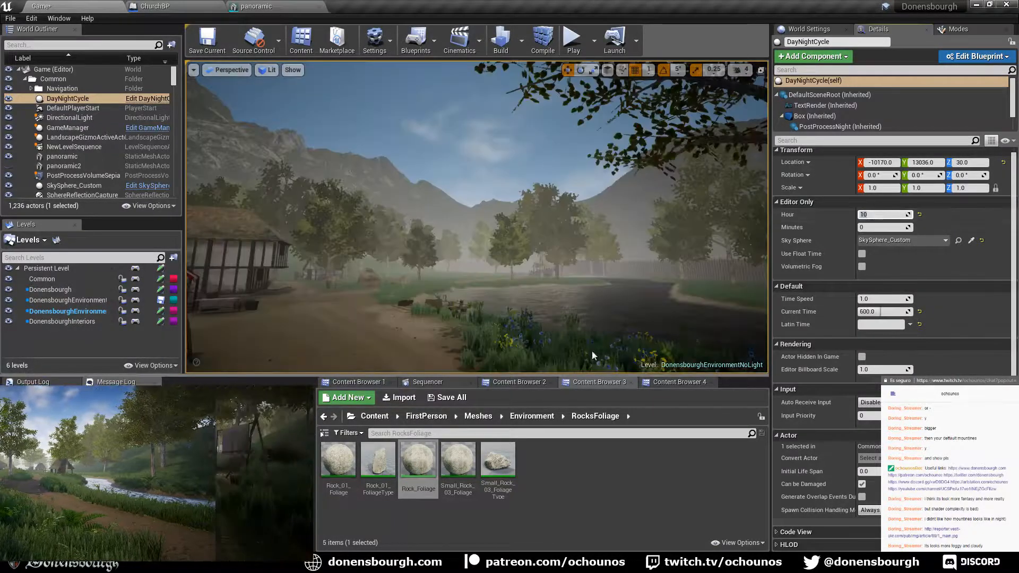
{"action": "right_click_drag", "start_coordinate": [594, 355], "coordinate": [314, 273]}
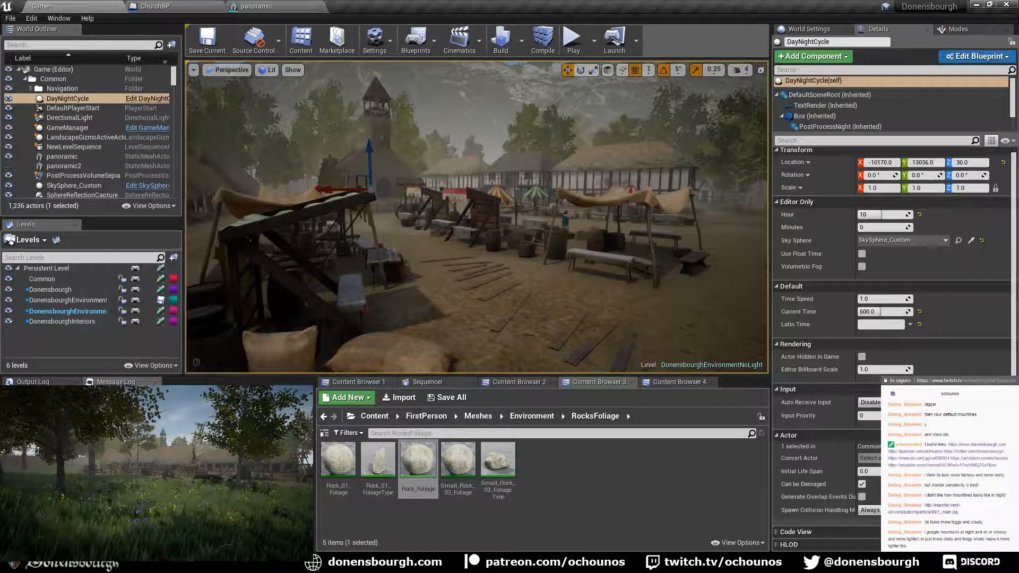
{"action": "right_click_drag", "start_coordinate": [562, 285], "coordinate": [622, 238]}
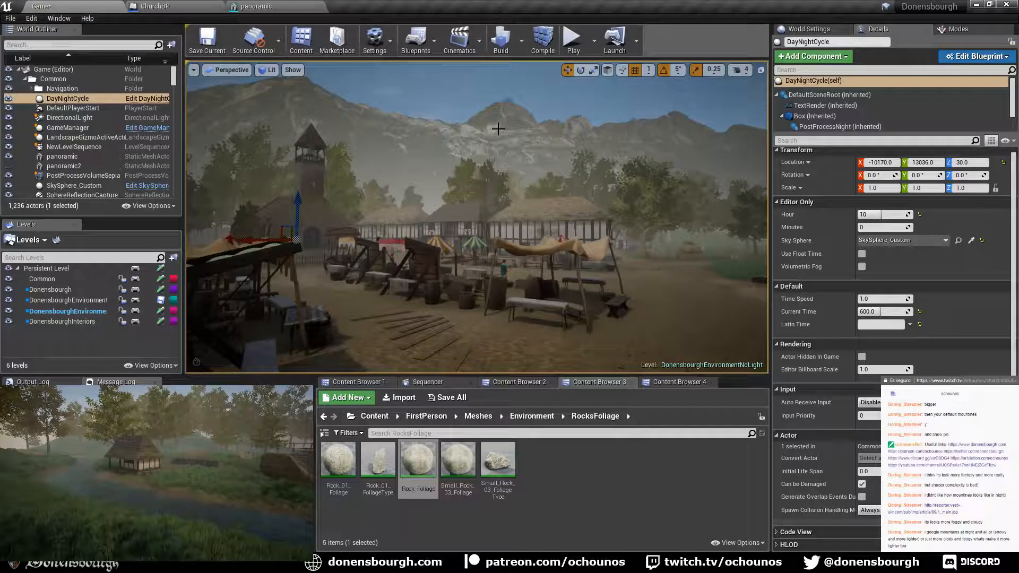
{"action": "right_click_drag", "start_coordinate": [494, 132], "coordinate": [361, 108]}
{"action": "right_click_drag", "start_coordinate": [539, 228], "coordinate": [616, 340]}
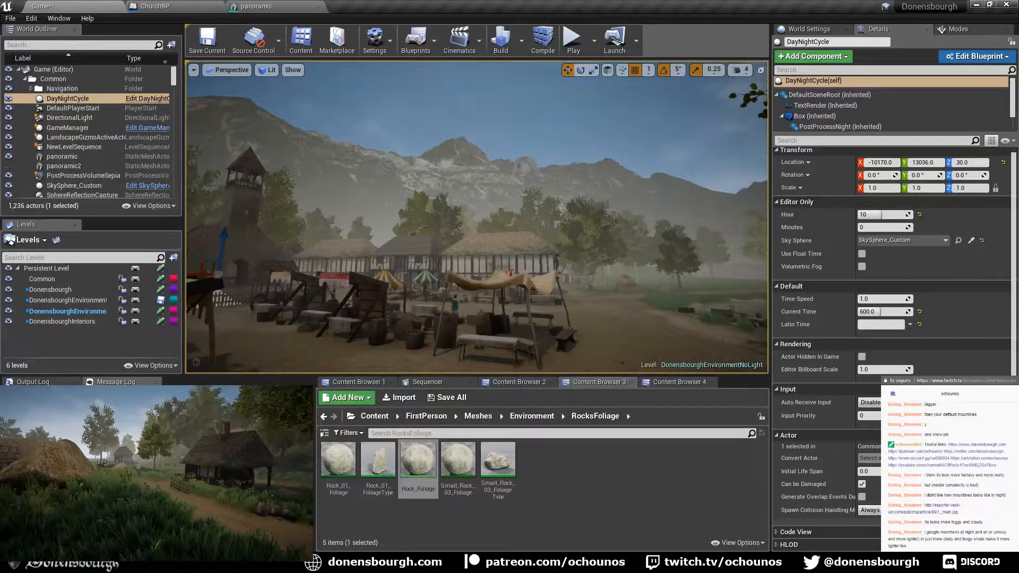
{"action": "right_click_drag", "start_coordinate": [514, 228], "coordinate": [456, 232]}
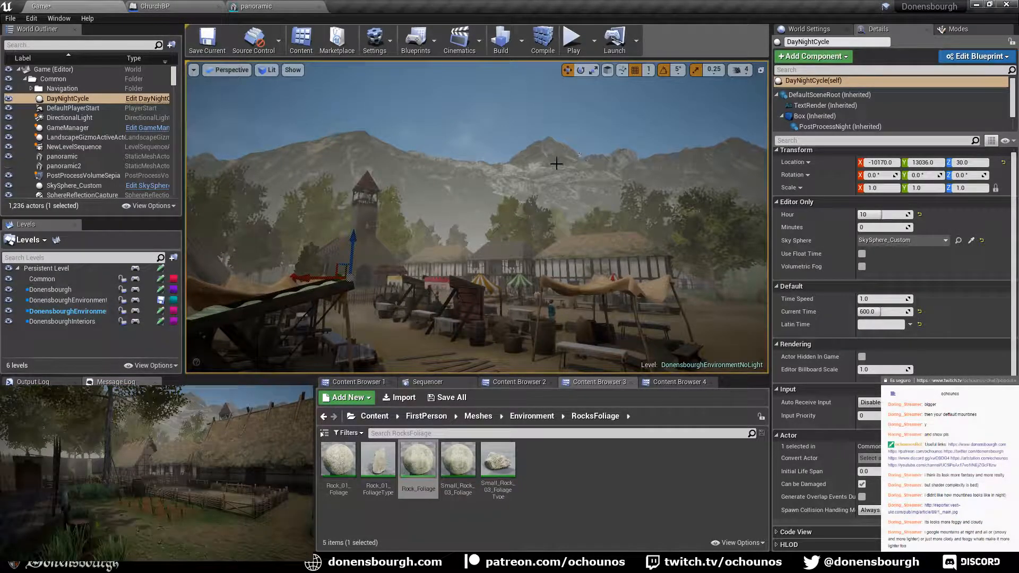
- Go up to the long timber-framed thatched house and set the DayNightCycle Hour to 3
{"action": "key", "text": "w"}
{"action": "right_click_drag", "start_coordinate": [589, 203], "coordinate": [645, 247]}
{"action": "key", "text": "w"}
{"action": "key", "text": "s"}
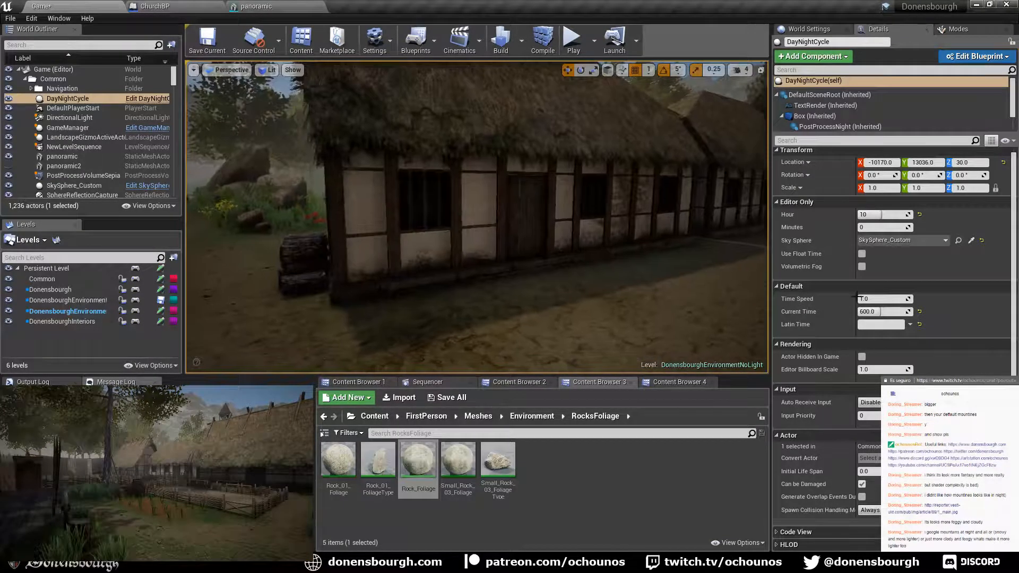
{"action": "left_click", "coordinate": [875, 214]}
{"action": "type", "text": "3"}
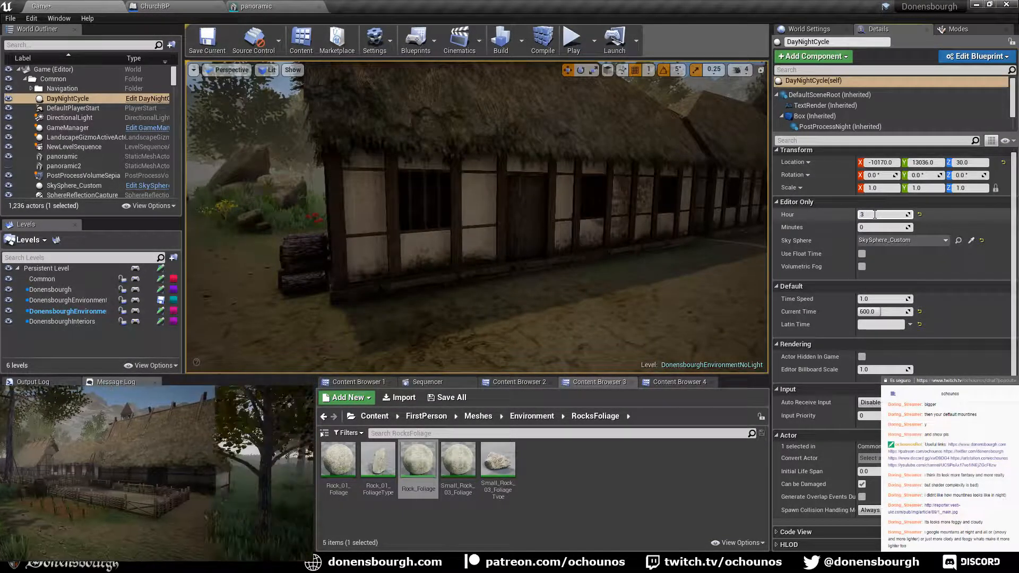
{"action": "key", "text": "Return"}
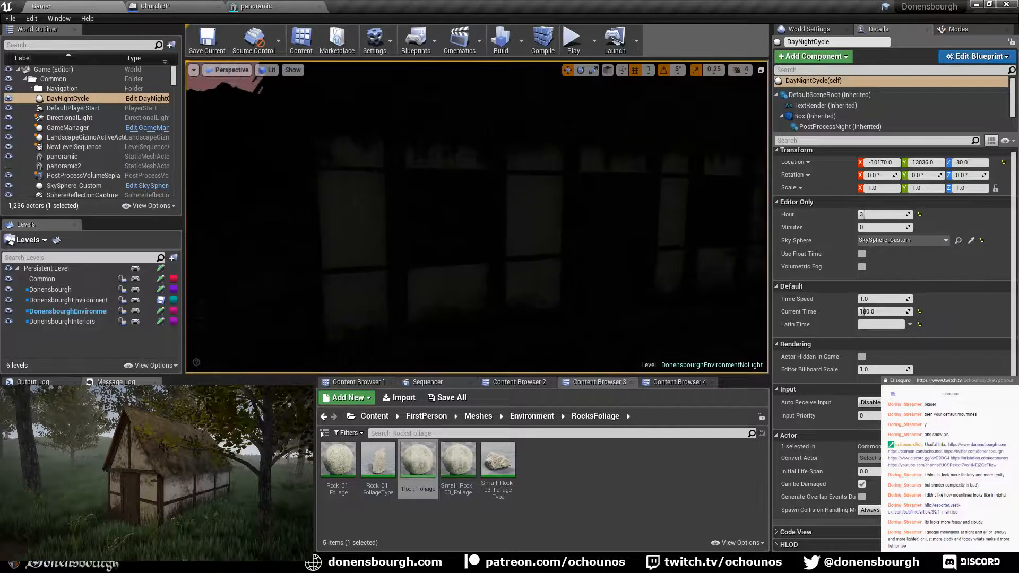
- Examine the dark mountain silhouettes above the thatched houses from behind the hanging laundry
{"action": "right_click_drag", "start_coordinate": [476, 217], "coordinate": [340, 188]}
{"action": "key", "text": "w"}
{"action": "key", "text": "s"}
{"action": "right_click_drag", "start_coordinate": [525, 318], "coordinate": [571, 250]}
{"action": "key", "text": "s"}
{"action": "key", "text": "s"}
{"action": "key", "text": "e"}
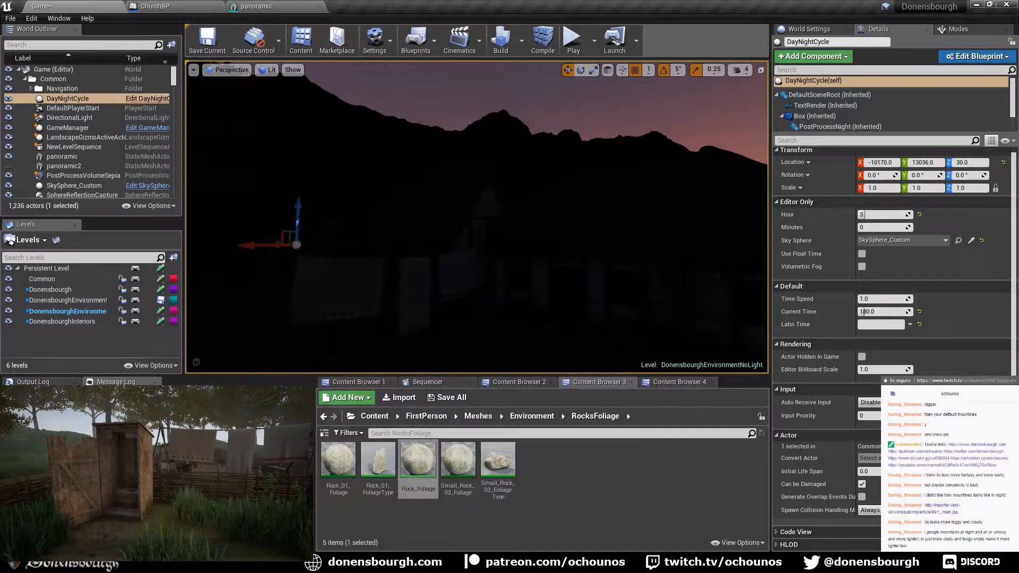
- Set the DayNightCycle Hour to 10 and inspect the mountain backdrop behind the church tower and market from several angles
{"action": "left_click", "coordinate": [874, 214]}
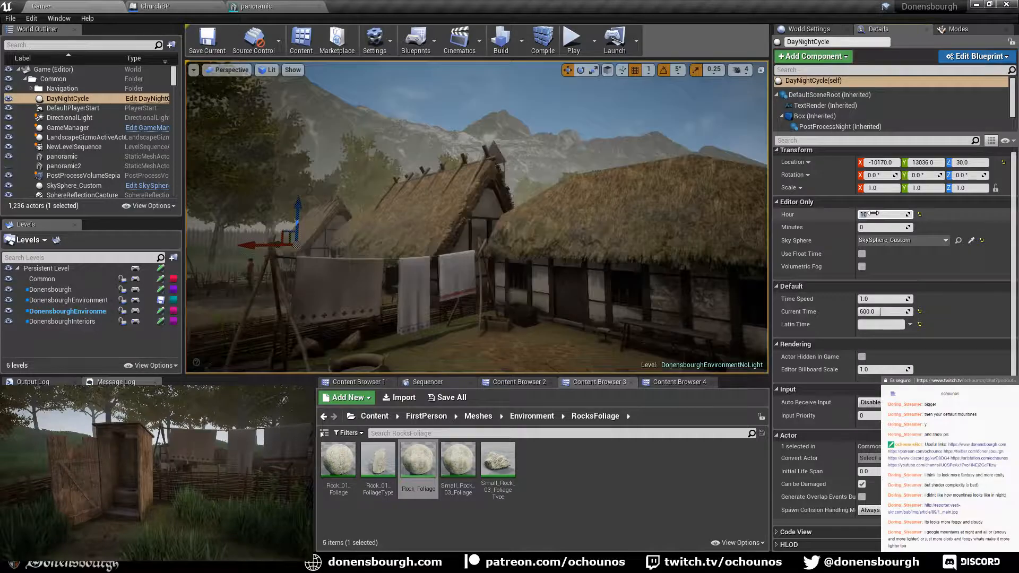
{"action": "right_click_drag", "start_coordinate": [569, 234], "coordinate": [566, 243]}
{"action": "key", "text": "w"}
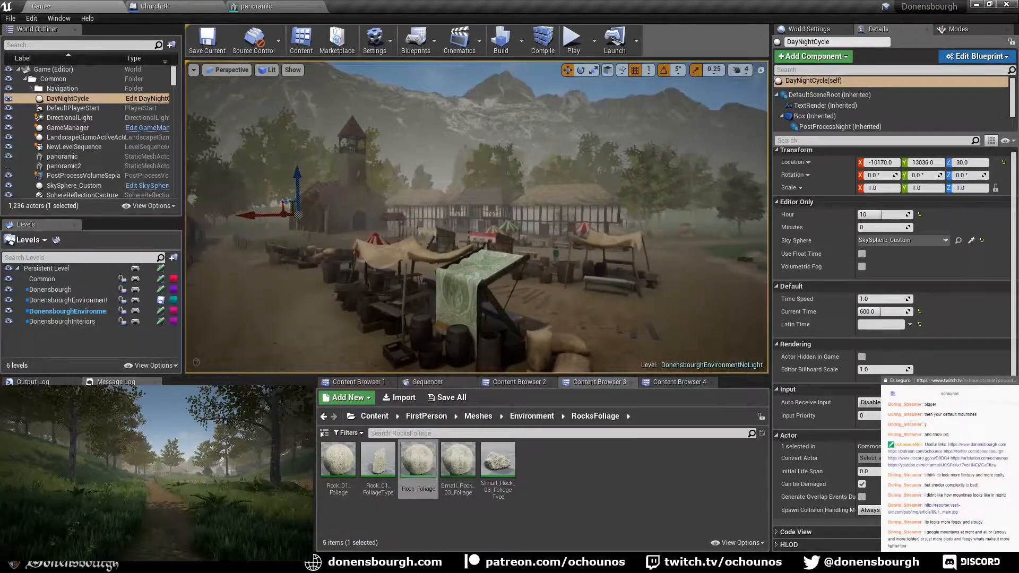
{"action": "right_click_drag", "start_coordinate": [437, 288], "coordinate": [431, 271]}
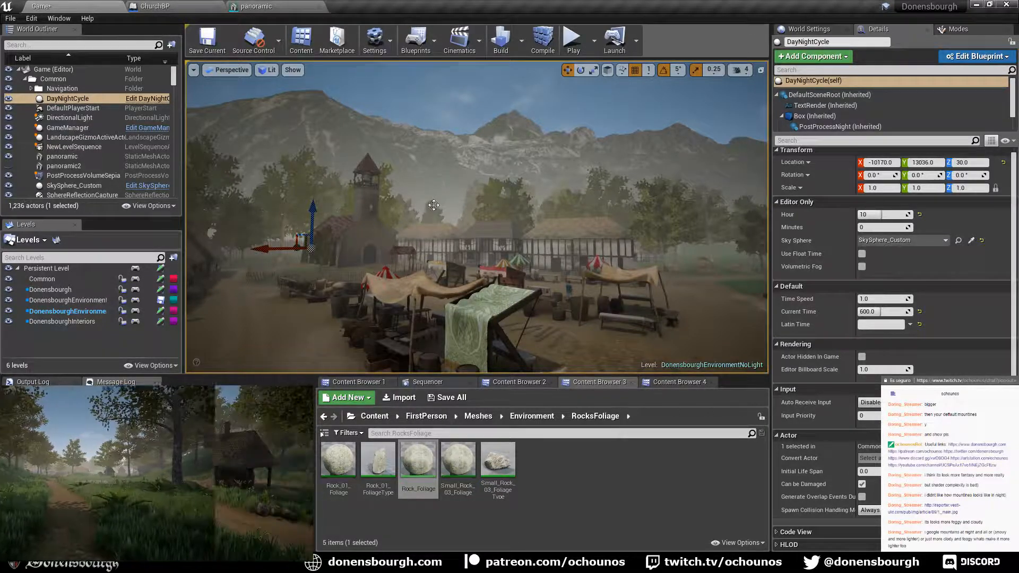
{"action": "right_click_drag", "start_coordinate": [436, 201], "coordinate": [433, 167]}
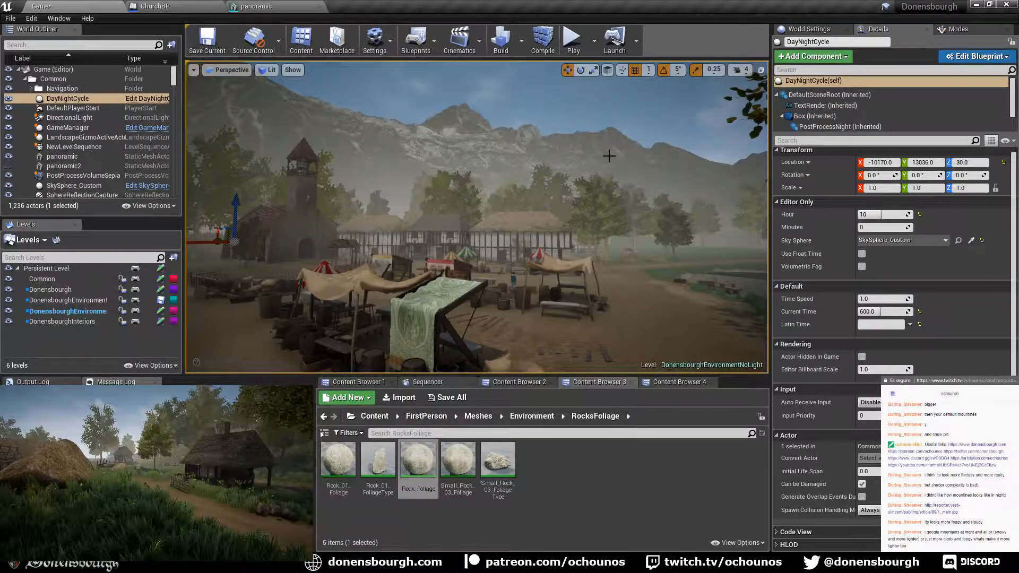
{"action": "right_click_drag", "start_coordinate": [609, 156], "coordinate": [73, 150]}
{"action": "key", "text": "w"}
{"action": "key", "text": "w"}
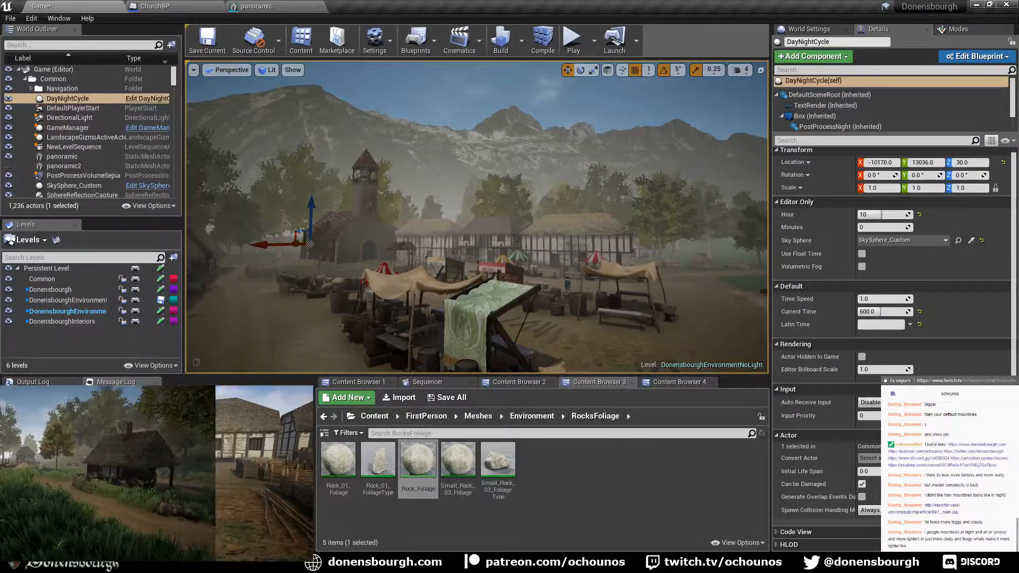
{"action": "right_click_drag", "start_coordinate": [333, 156], "coordinate": [286, 156]}
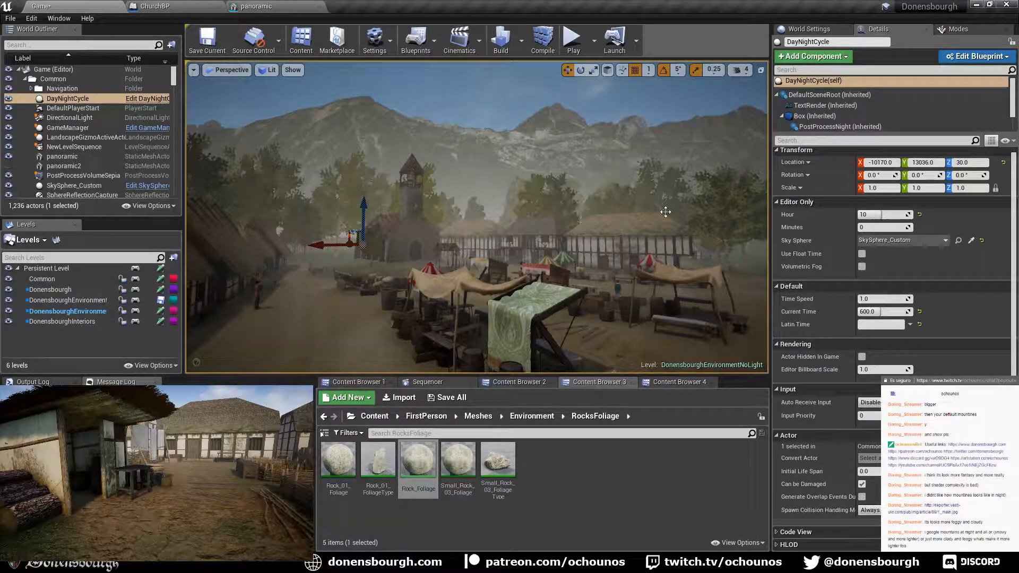
{"action": "right_click_drag", "start_coordinate": [287, 156], "coordinate": [332, 142]}
{"action": "right_click_drag", "start_coordinate": [430, 298], "coordinate": [420, 299]}
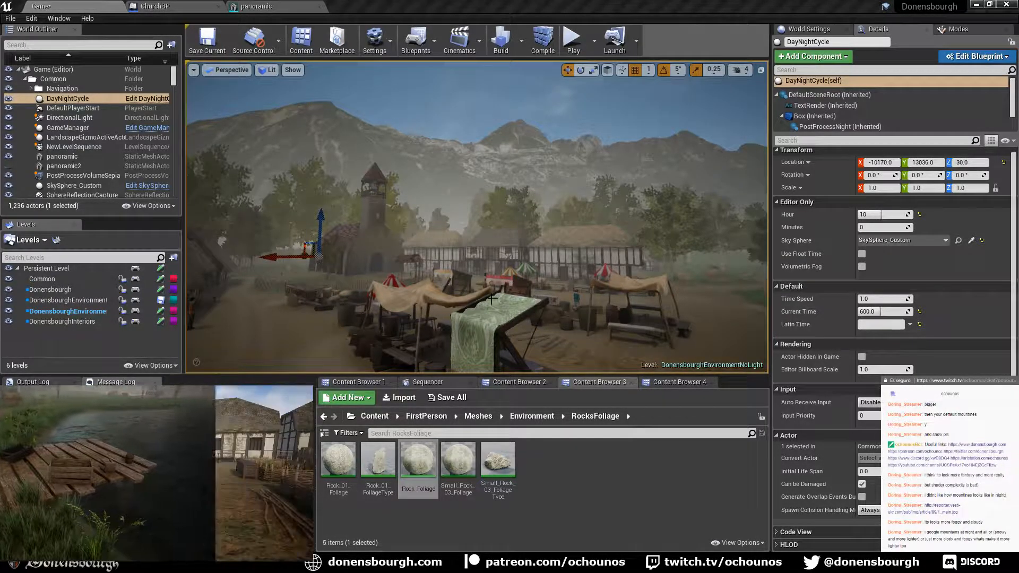
- Change the Element 0 material of barrel9, beside the green patterned cloth, to Wood1_x04
{"action": "right_click_drag", "start_coordinate": [477, 216], "coordinate": [494, 276]}
{"action": "key", "text": "w"}
{"action": "key", "text": "w"}
{"action": "left_click", "coordinate": [533, 240]}
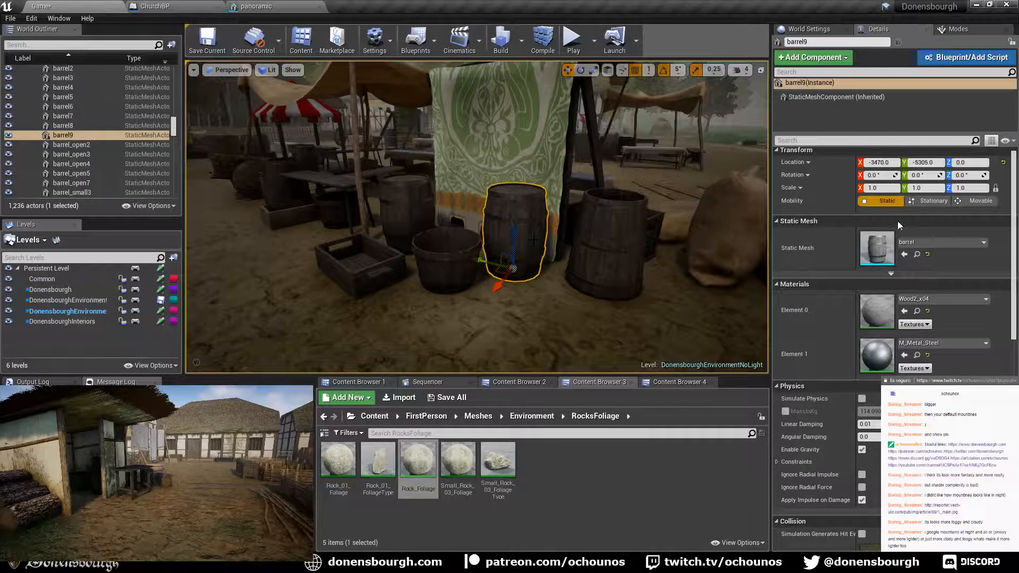
{"action": "left_click", "coordinate": [942, 298]}
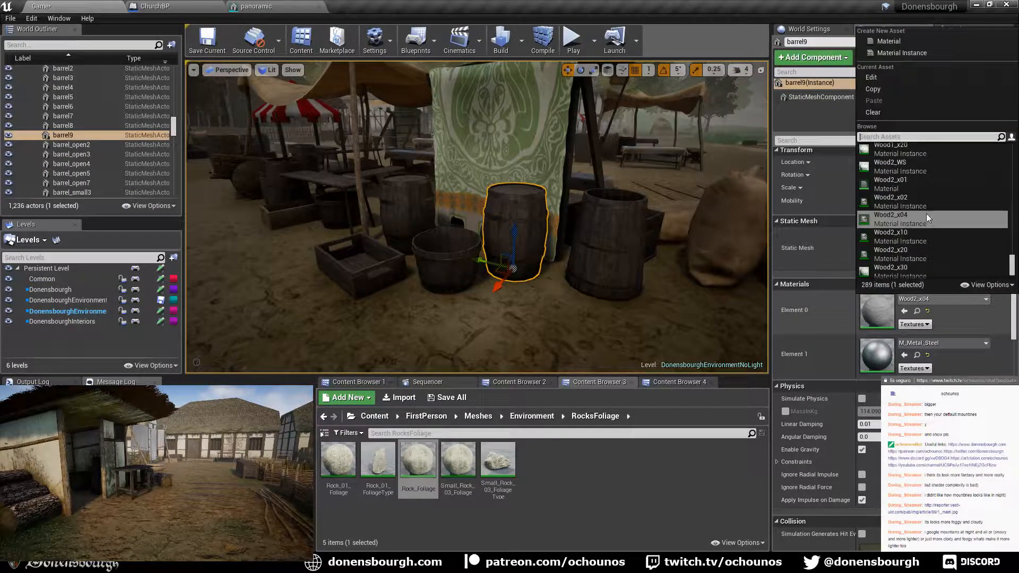
{"action": "scroll", "coordinate": [939, 215], "scroll_direction": "up", "scroll_amount": 3}
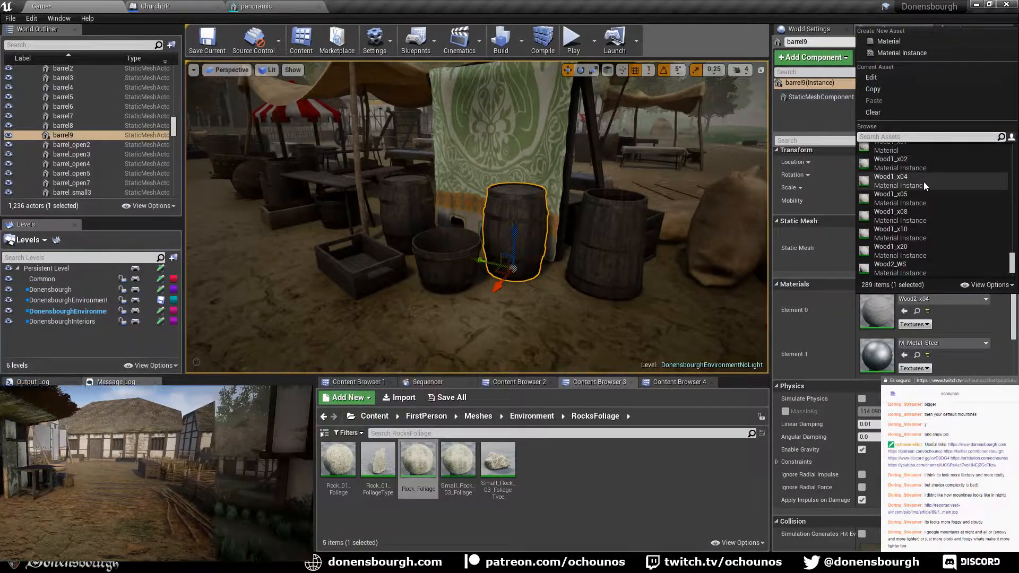
{"action": "left_click", "coordinate": [924, 182]}
- Change the Element 1 material of barrel_open5, between the basket and the wooden crate, to Wood1_x05
{"action": "right_click_drag", "start_coordinate": [696, 339], "coordinate": [531, 339]}
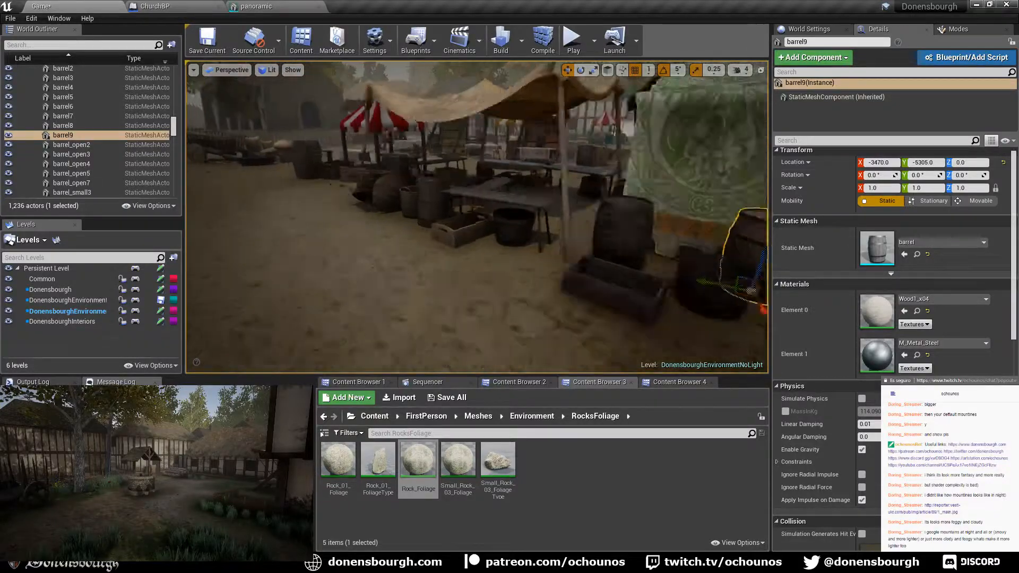
{"action": "scroll", "coordinate": [626, 287], "scroll_direction": "up", "scroll_amount": 3}
{"action": "right_click_drag", "start_coordinate": [629, 295], "coordinate": [509, 298]}
{"action": "left_click", "coordinate": [512, 239]}
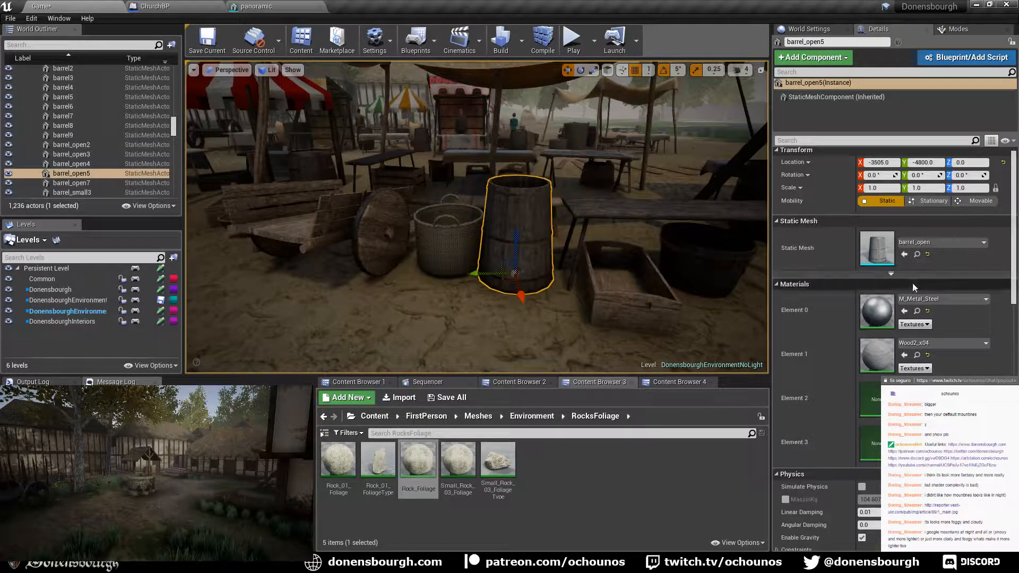
{"action": "left_click", "coordinate": [951, 344]}
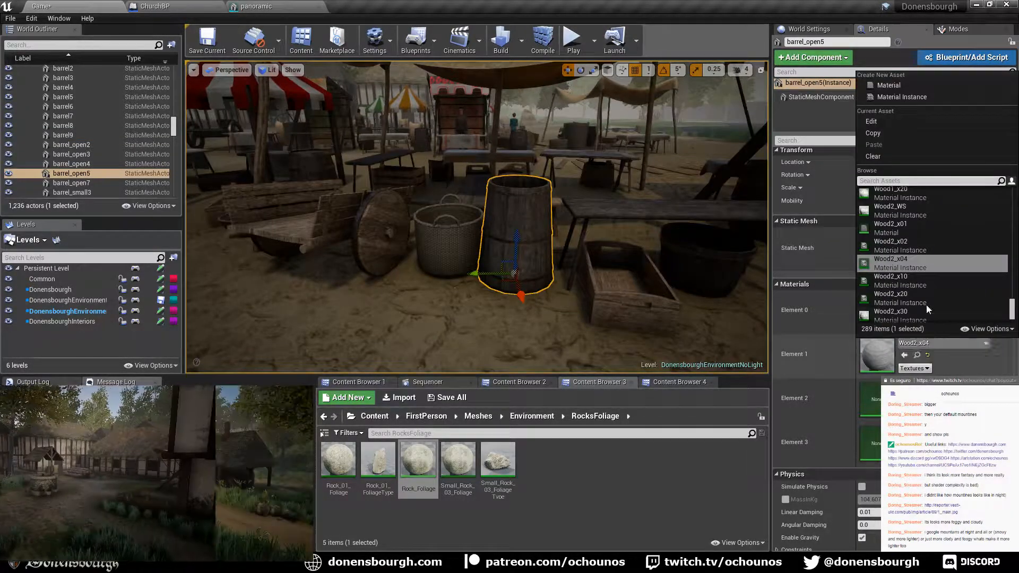
{"action": "scroll", "coordinate": [915, 207], "scroll_direction": "up", "scroll_amount": 2}
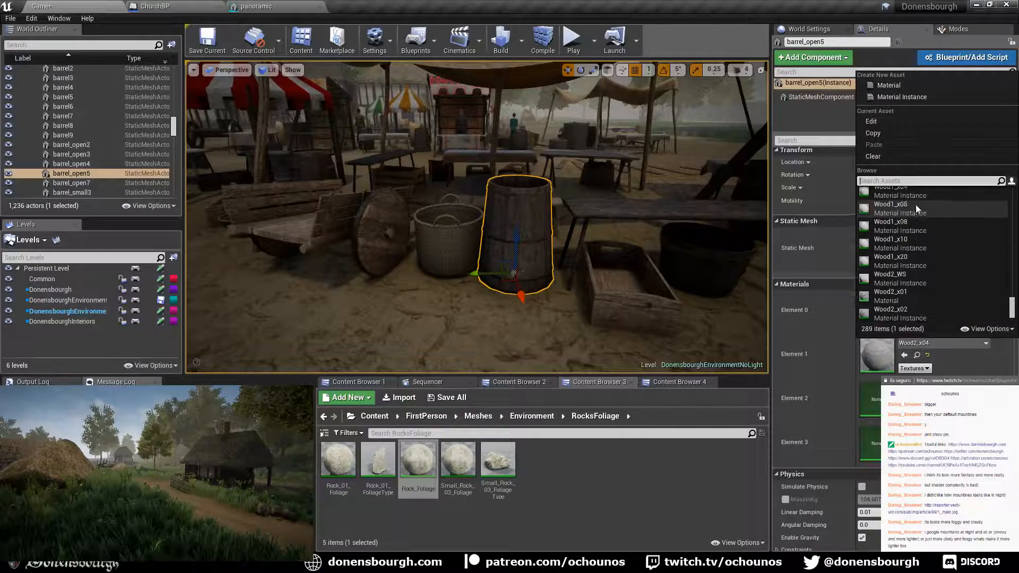
{"action": "left_click", "coordinate": [917, 211]}
- Change the Element 0 material of box16, the low crate beside the wooden bowl near the awning stall, to Wood2_x04
{"action": "right_click_drag", "start_coordinate": [500, 314], "coordinate": [326, 314]}
{"action": "right_click_drag", "start_coordinate": [538, 294], "coordinate": [759, 240]}
{"action": "right_click_drag", "start_coordinate": [387, 260], "coordinate": [298, 292]}
{"action": "left_click", "coordinate": [260, 272]}
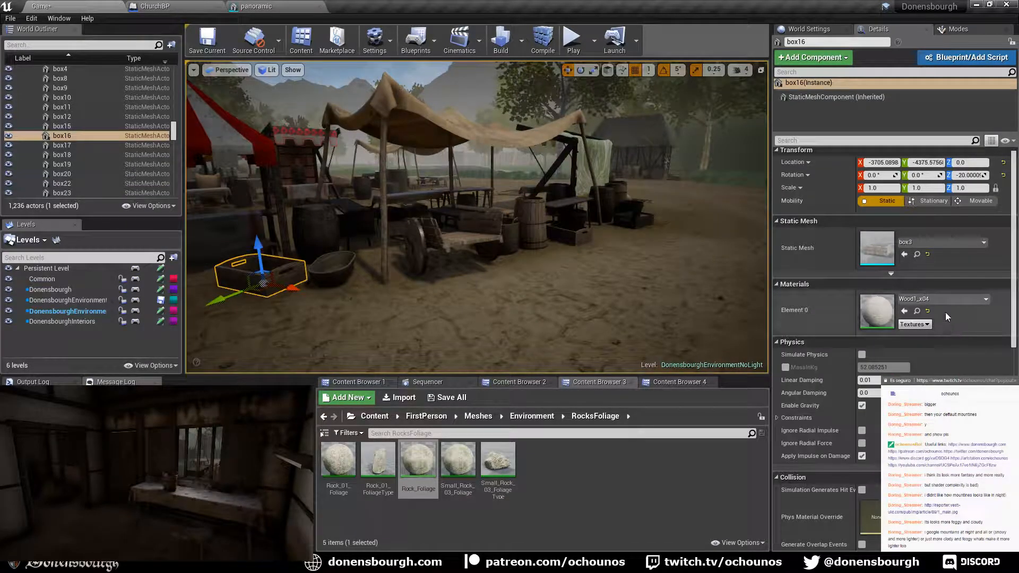
{"action": "left_click", "coordinate": [941, 298]}
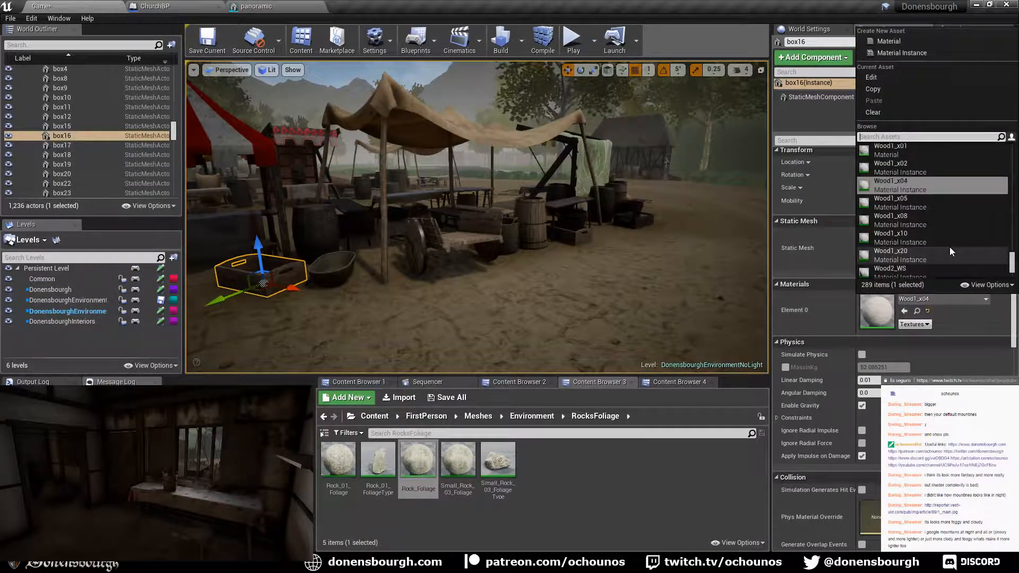
{"action": "scroll", "coordinate": [934, 244], "scroll_direction": "down", "scroll_amount": 1}
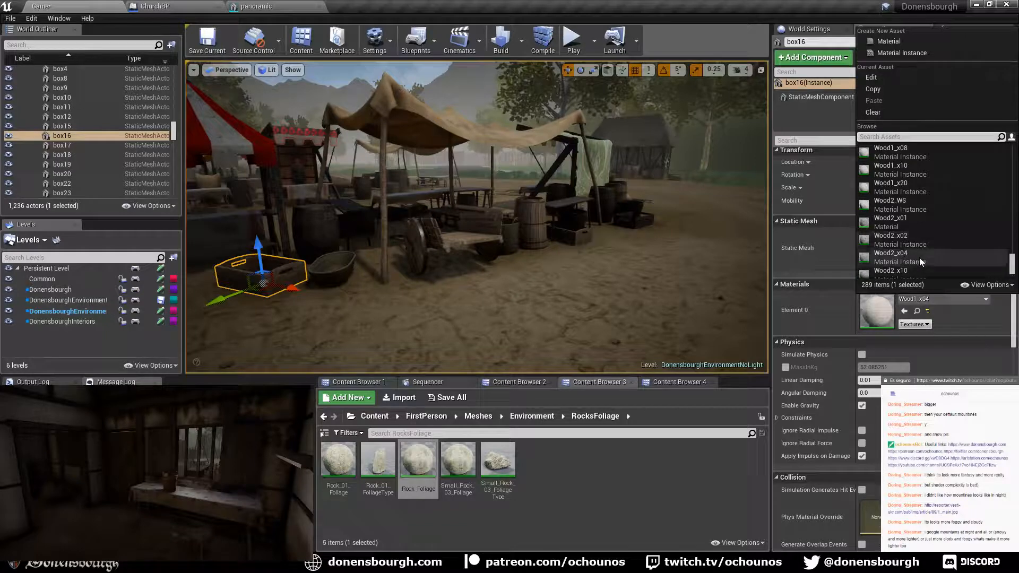
{"action": "left_click", "coordinate": [919, 257]}
- Change the Element 0 material of barrel6, the barrel standing behind the low crate and bowl, to Wood1_x04
{"action": "right_click_drag", "start_coordinate": [443, 281], "coordinate": [340, 281]}
{"action": "right_click_drag", "start_coordinate": [509, 298], "coordinate": [502, 282]}
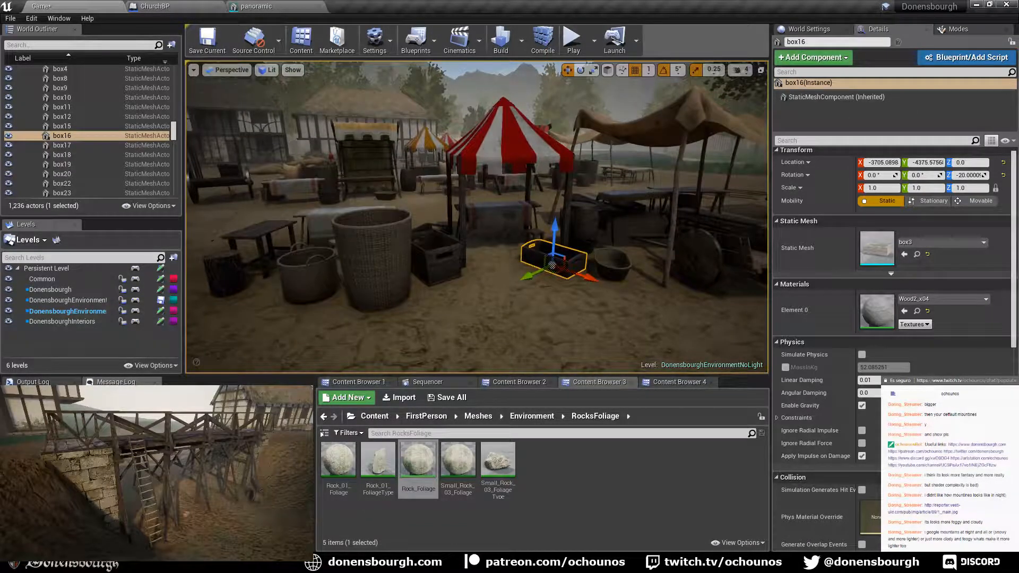
{"action": "left_click", "coordinate": [579, 229]}
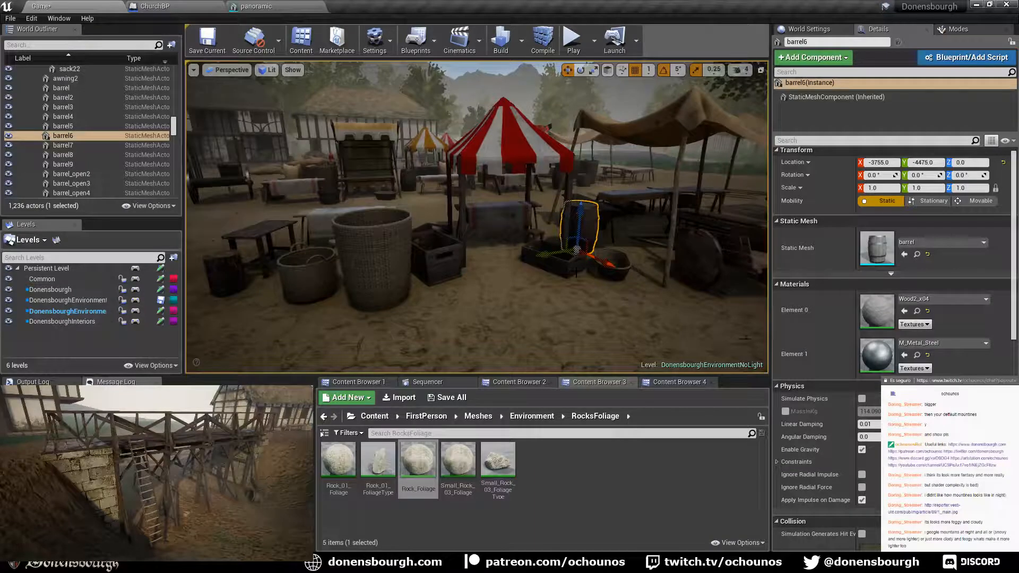
{"action": "left_click", "coordinate": [945, 298]}
{"action": "scroll", "coordinate": [919, 243], "scroll_direction": "up", "scroll_amount": 2}
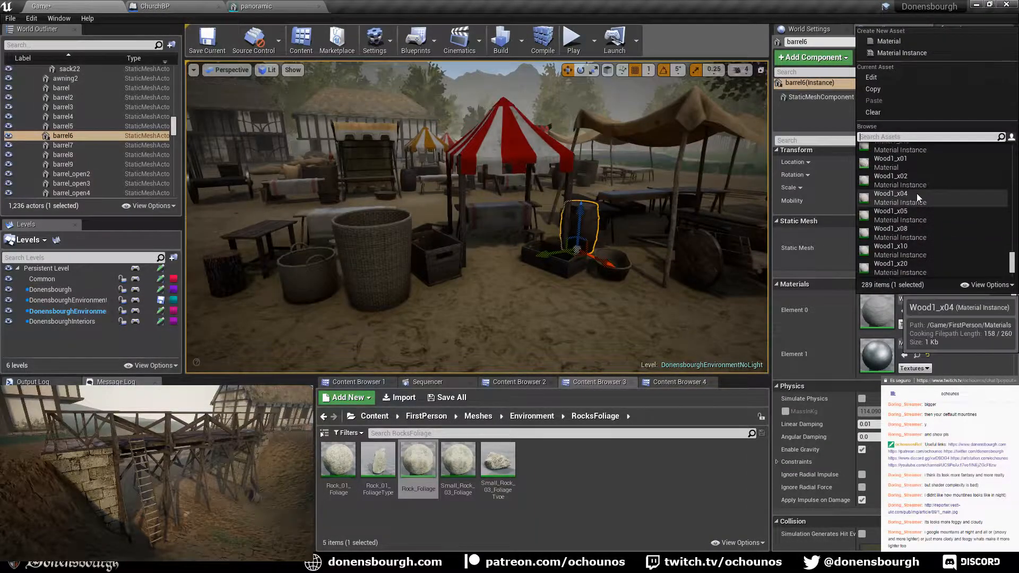
{"action": "left_click", "coordinate": [902, 194]}
- Change the Element 0 material of box69, the small crate in front of the hay cart, to Wood2_x04
{"action": "right_click_drag", "start_coordinate": [608, 276], "coordinate": [522, 279]}
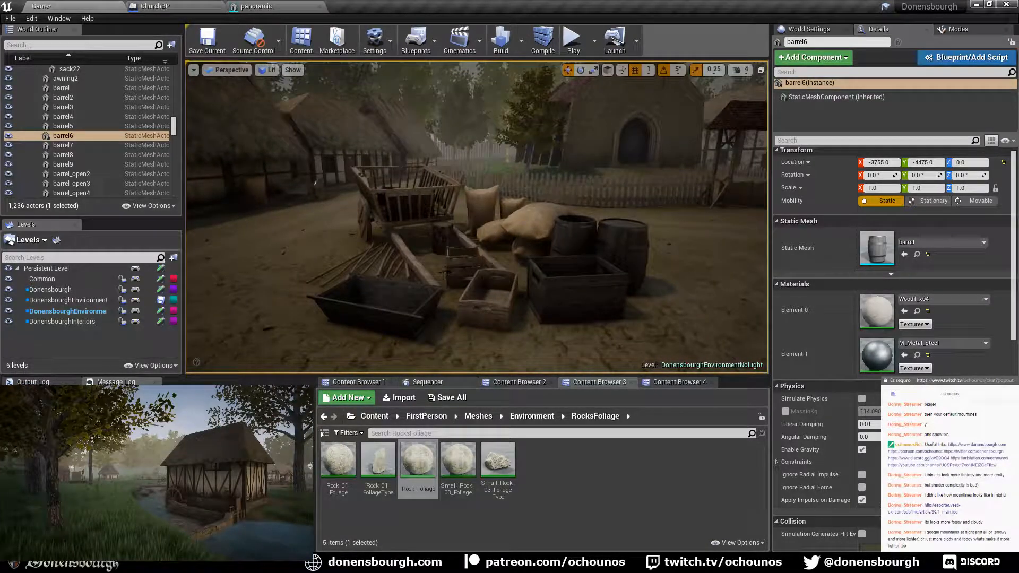
{"action": "left_click", "coordinate": [462, 265]}
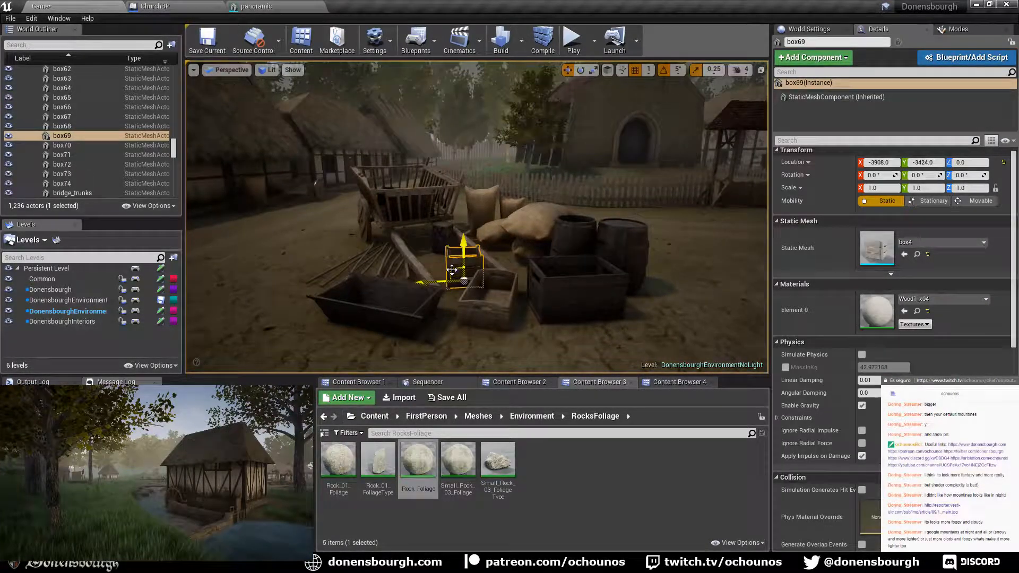
{"action": "left_click", "coordinate": [928, 299]}
{"action": "scroll", "coordinate": [927, 234], "scroll_direction": "down", "scroll_amount": 2}
{"action": "left_click", "coordinate": [922, 247]}
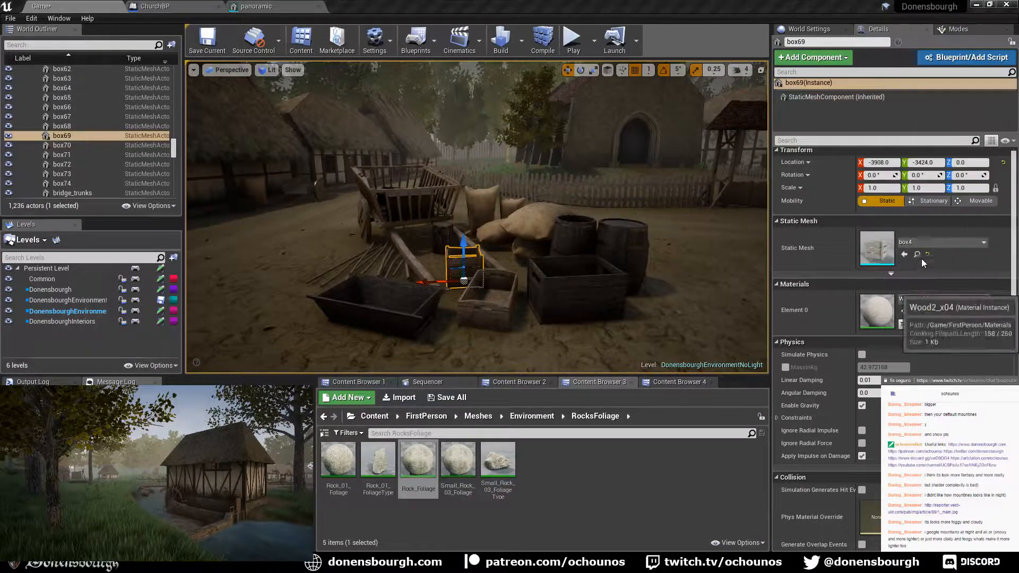
- Change the Element 0 material of box67, the large crate in front of the two barrels, to Wood1_x04
{"action": "left_click", "coordinate": [579, 290]}
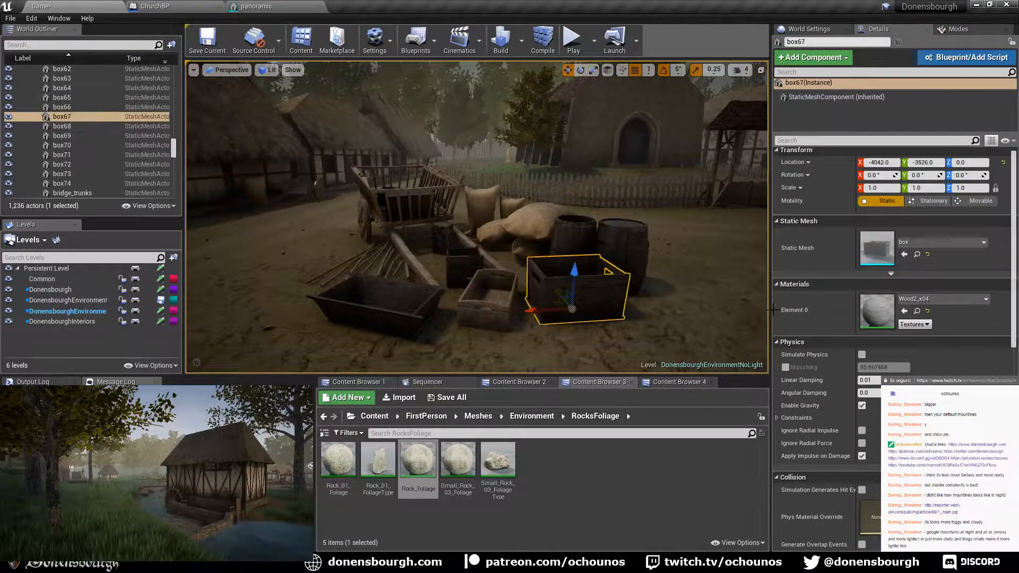
{"action": "left_click", "coordinate": [935, 301]}
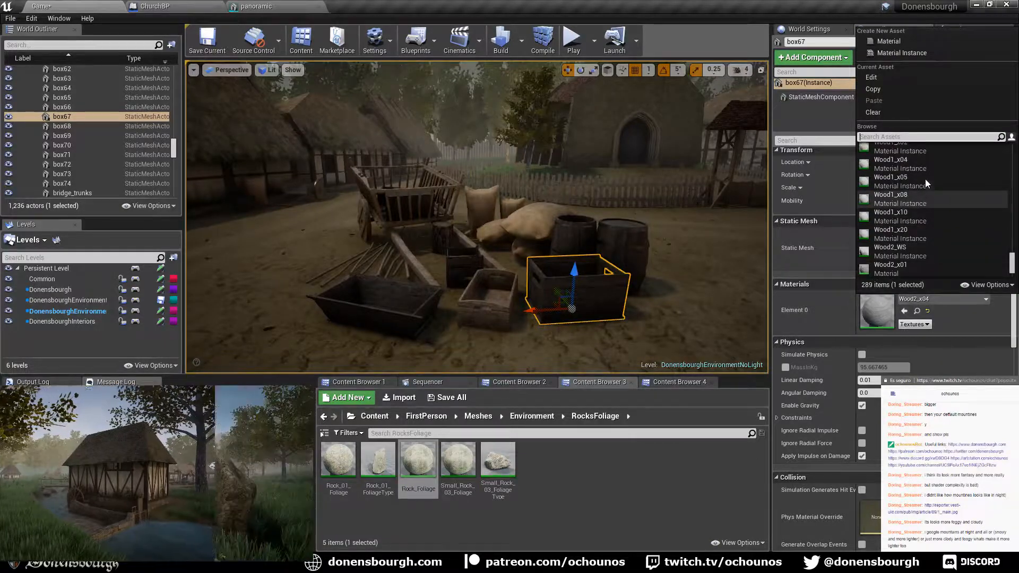
{"action": "left_click", "coordinate": [922, 167]}
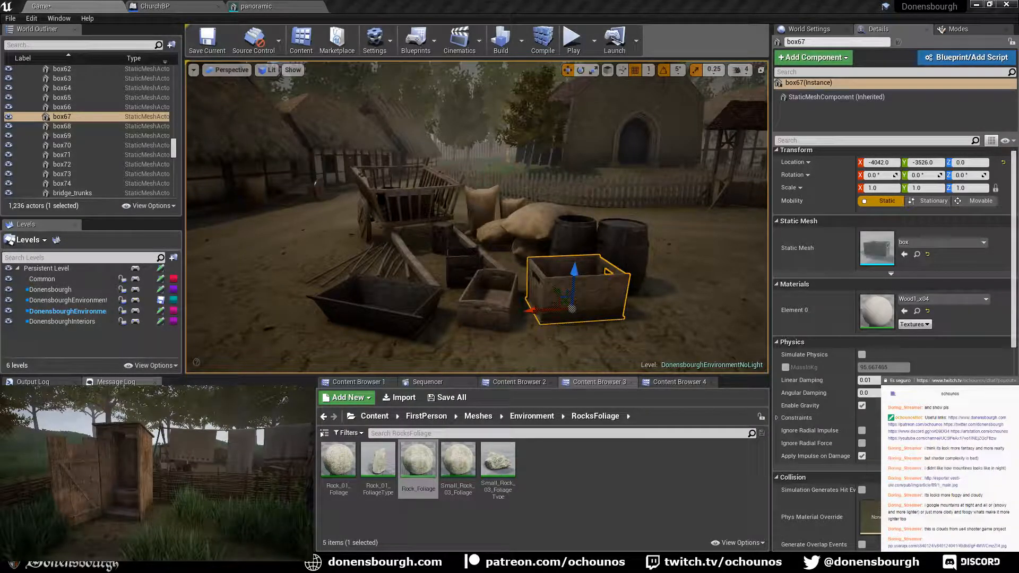
- View the cloudy city-and-mountains reference image in the browser, and open the linked version without clouds from the chat
{"action": "left_click_drag", "start_coordinate": [0, 318], "coordinate": [550, 106]}
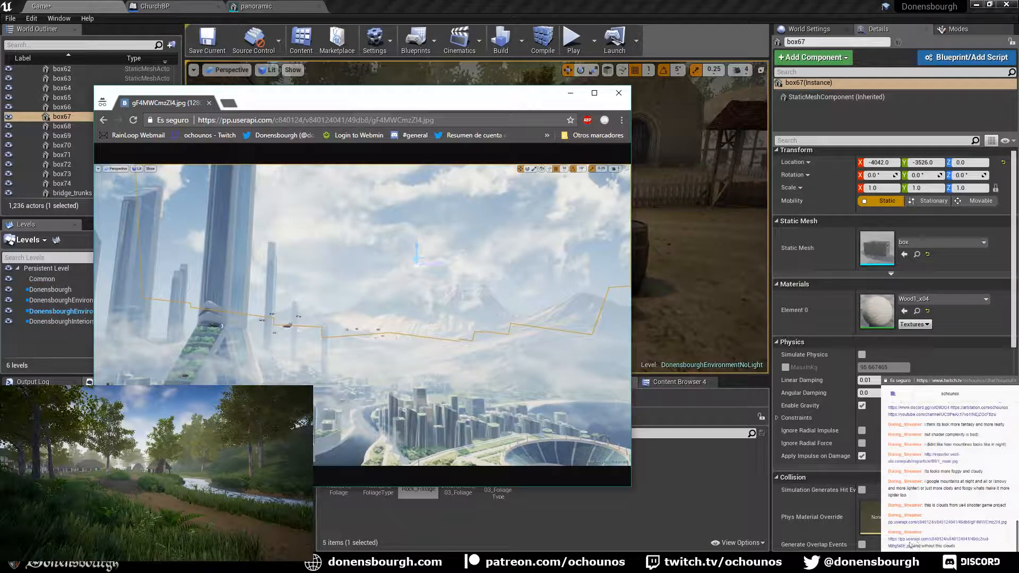
{"action": "left_click", "coordinate": [903, 542]}
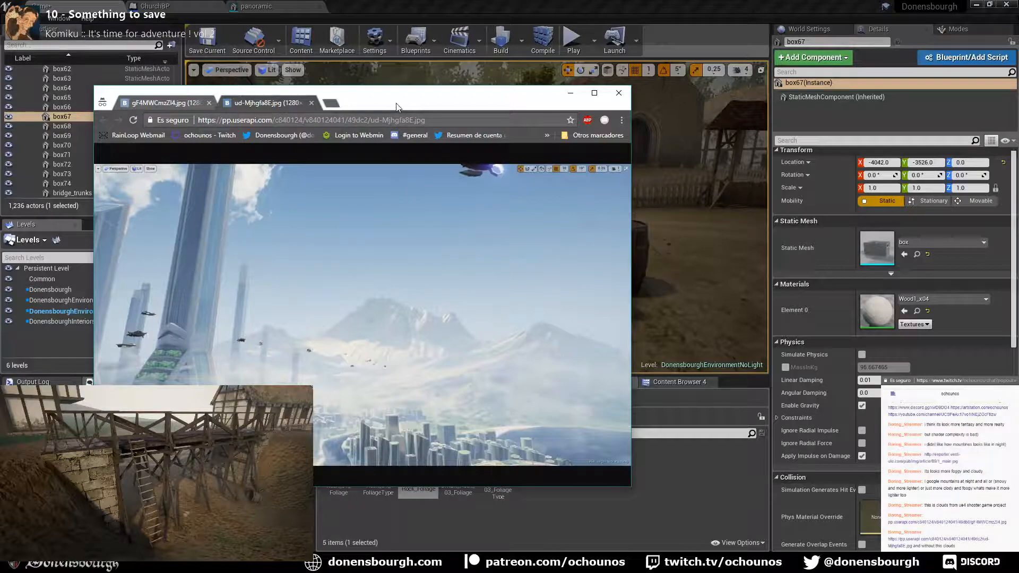
{"action": "left_click_drag", "start_coordinate": [398, 105], "coordinate": [0, 109]}
- Examine the mountain backdrop from above the village, looking around past the church tower, half-timbered houses and lake
{"action": "right_click_drag", "start_coordinate": [476, 217], "coordinate": [457, 270]}
{"action": "key", "text": "w"}
{"action": "key", "text": "s"}
{"action": "key", "text": "w"}
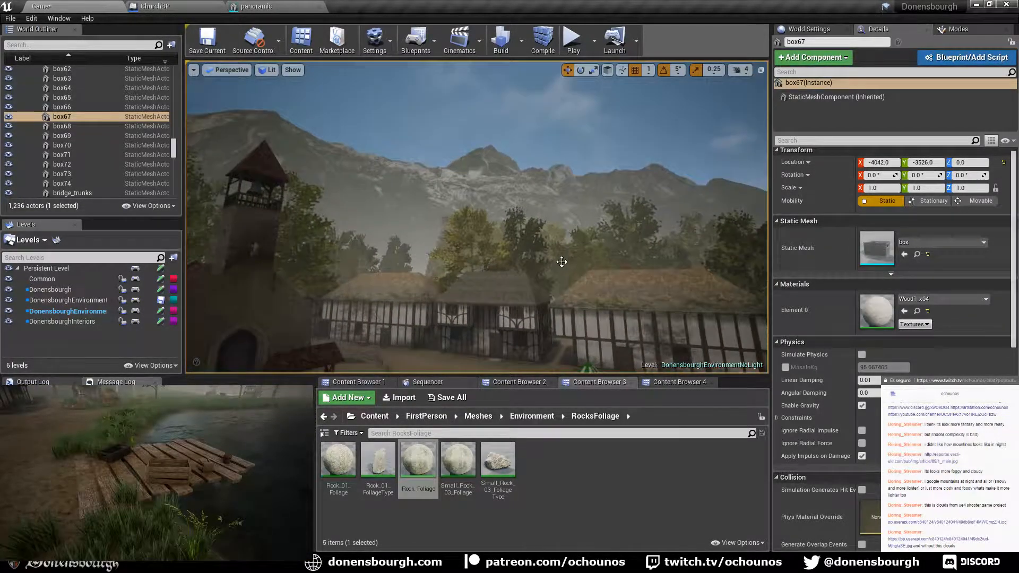
{"action": "right_click_drag", "start_coordinate": [395, 202], "coordinate": [438, 196]}
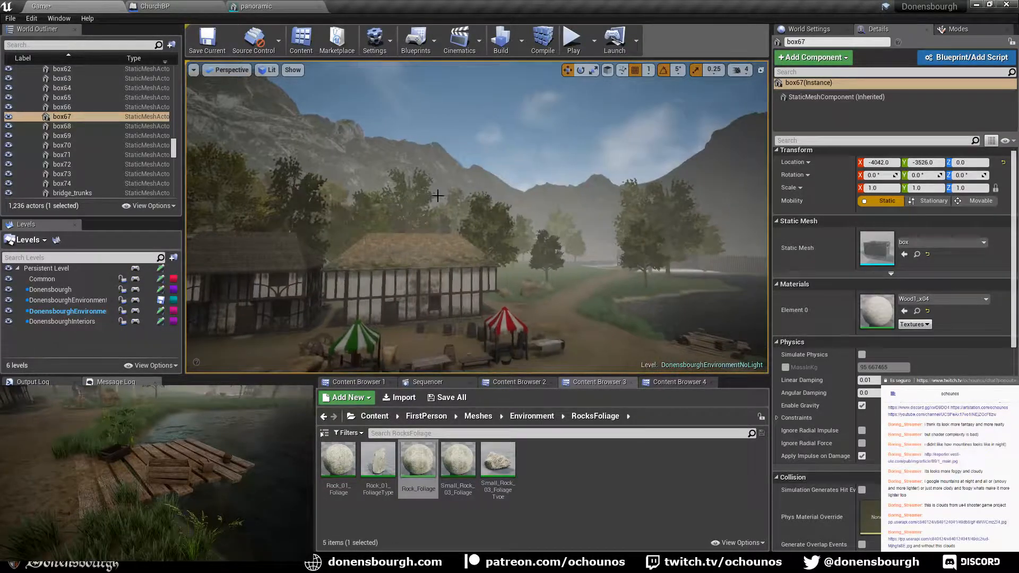
{"action": "right_click_drag", "start_coordinate": [588, 221], "coordinate": [689, 209]}
{"action": "right_click_drag", "start_coordinate": [413, 208], "coordinate": [621, 211]}
{"action": "right_click_drag", "start_coordinate": [398, 230], "coordinate": [159, 218]}
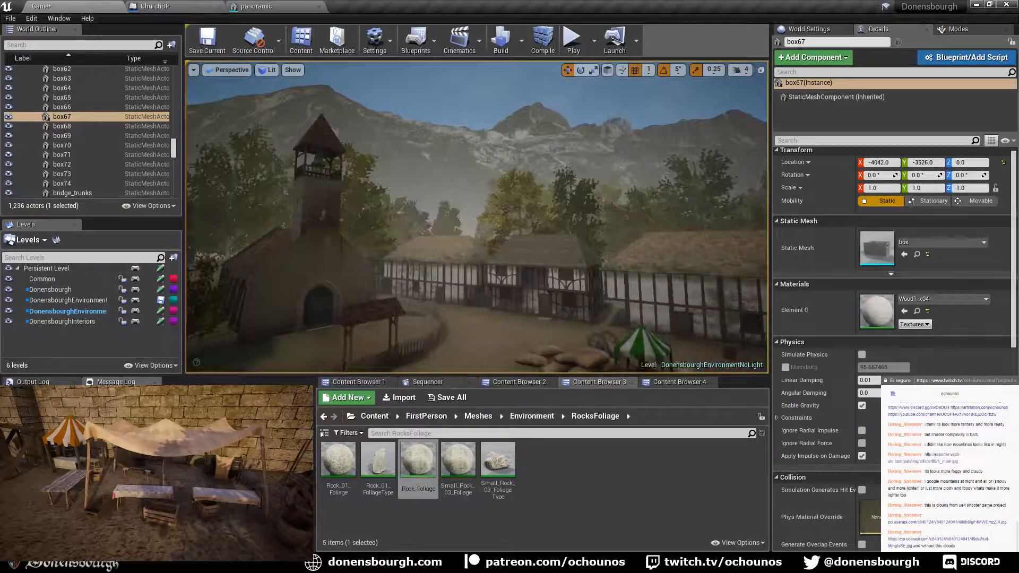
- Compare the cloudless reference image in the browser with the mountain backdrop behind the church and market stalls
{"action": "left_click_drag", "start_coordinate": [621, 138], "coordinate": [473, 99]}
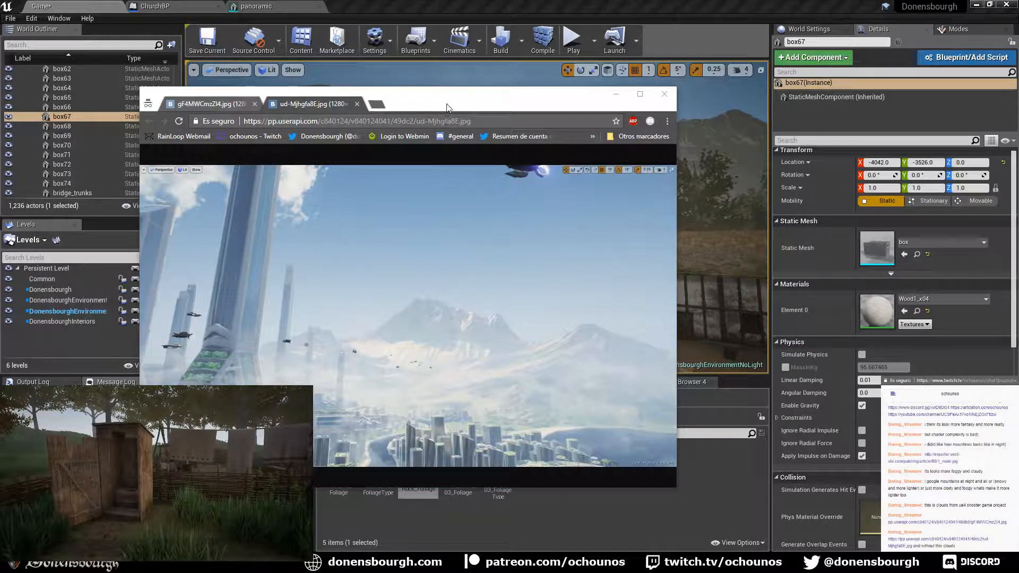
{"action": "left_click_drag", "start_coordinate": [445, 103], "coordinate": [0, 159]}
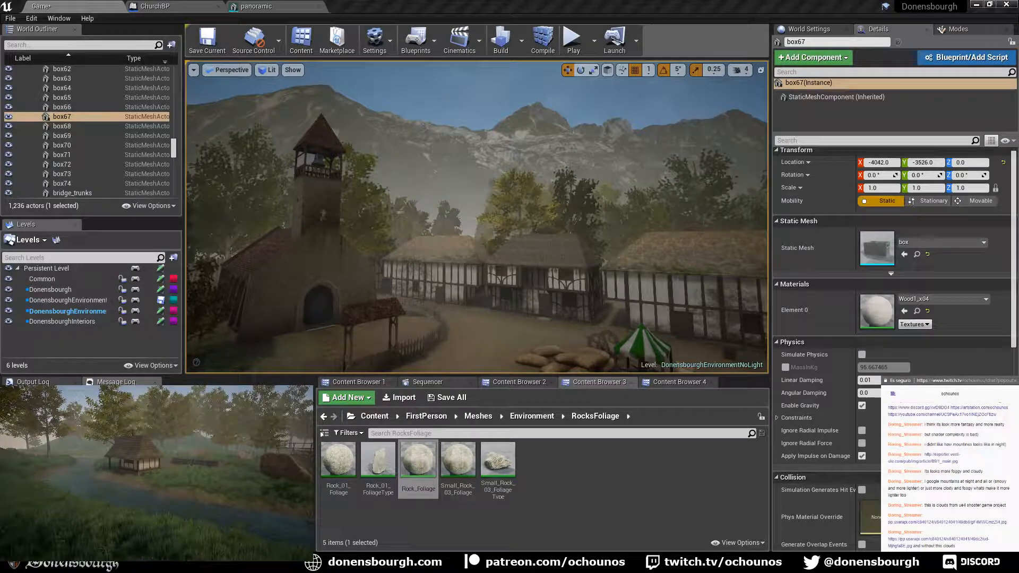
{"action": "right_click_drag", "start_coordinate": [573, 301], "coordinate": [484, 307]}
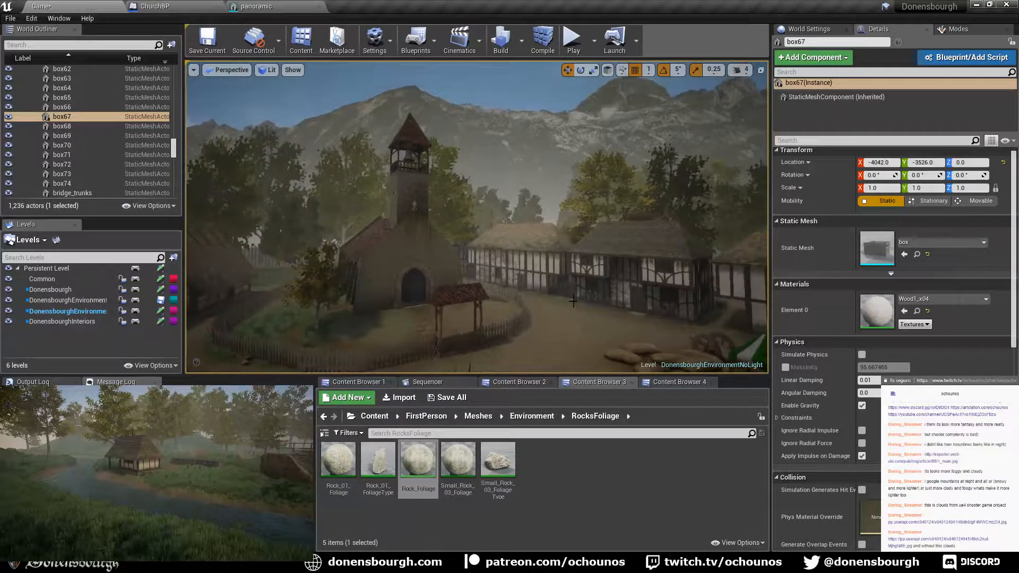
{"action": "right_click_drag", "start_coordinate": [559, 266], "coordinate": [589, 297]}
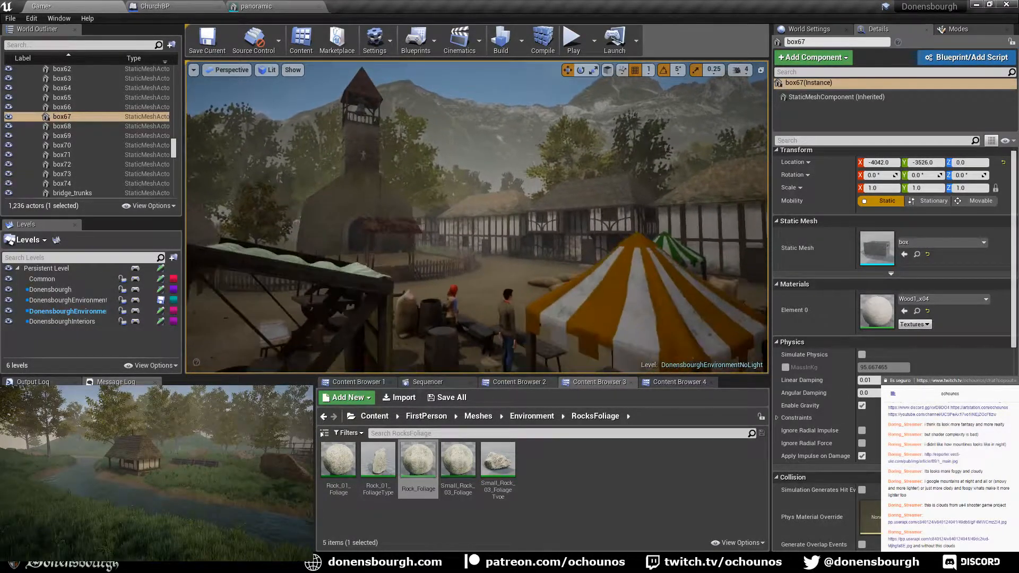
{"action": "mouse_move", "coordinate": [669, 145]}
{"action": "right_mouse_down"}
{"action": "mouse_move", "coordinate": [679, 146]}
{"action": "mouse_move", "coordinate": [658, 135]}
{"action": "right_mouse_up"}
{"action": "right_click_drag", "start_coordinate": [478, 252], "coordinate": [472, 248]}
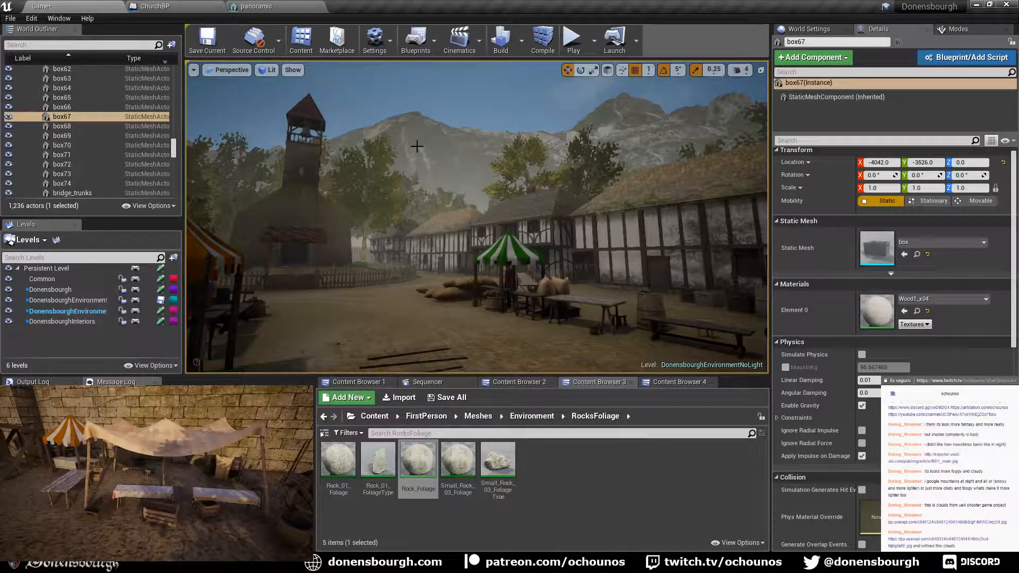
{"action": "right_click_drag", "start_coordinate": [444, 205], "coordinate": [521, 203]}
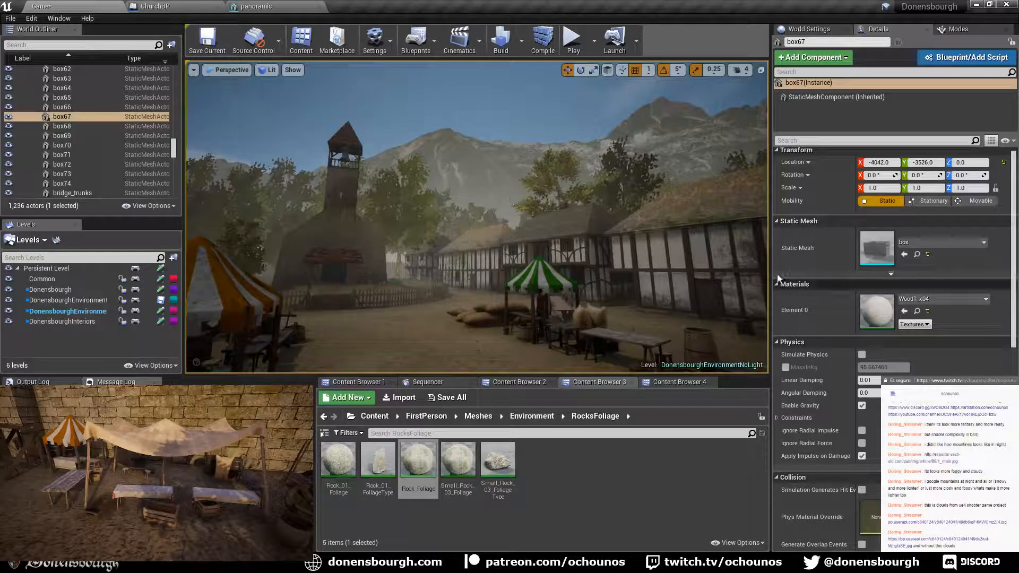
- Try DayNightCycle Hour values of 8, 16 and 17, and set the Hour back to 8
{"action": "left_click_drag", "start_coordinate": [173, 149], "coordinate": [125, 83]}
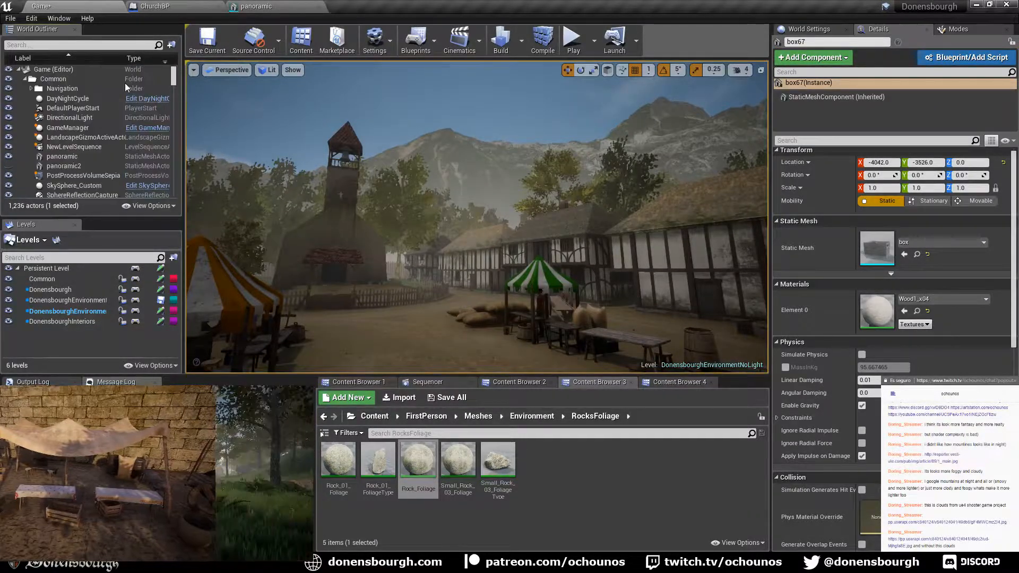
{"action": "left_click", "coordinate": [77, 98]}
{"action": "left_click", "coordinate": [881, 215]}
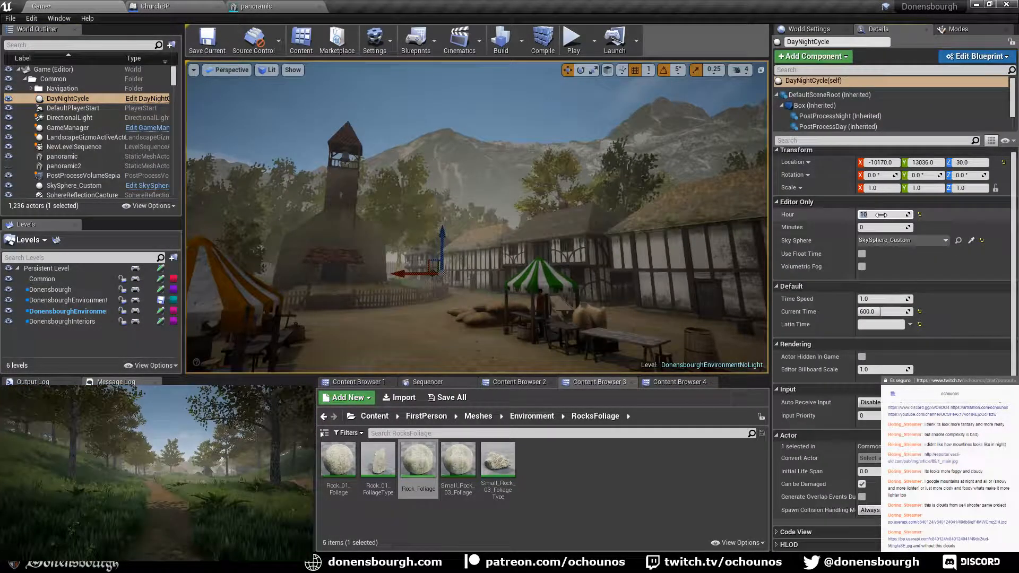
{"action": "type", "text": "8"}
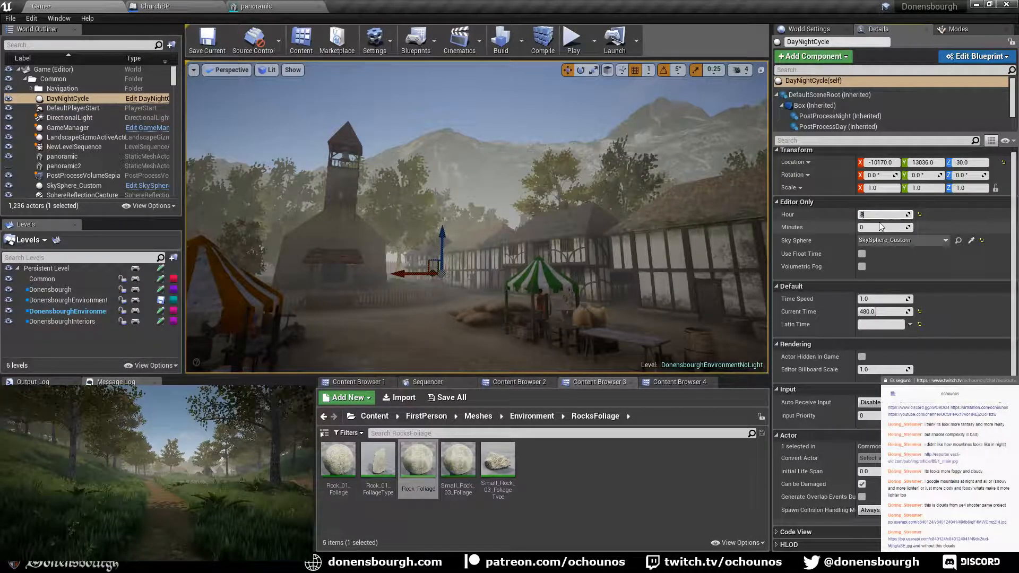
{"action": "type", "text": "16"}
{"action": "key", "text": "Return"}
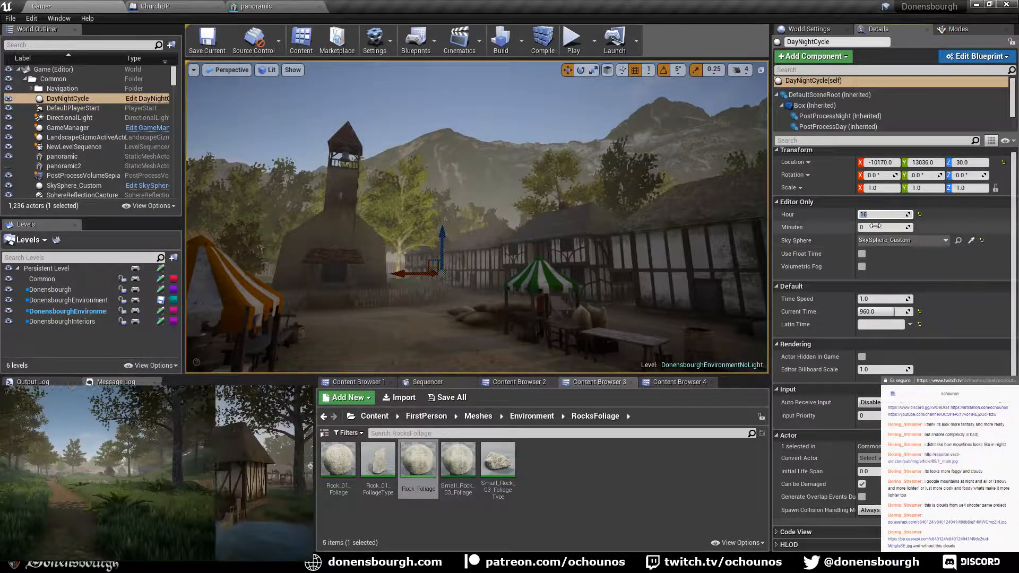
{"action": "type", "text": "17"}
{"action": "key", "text": "Return"}
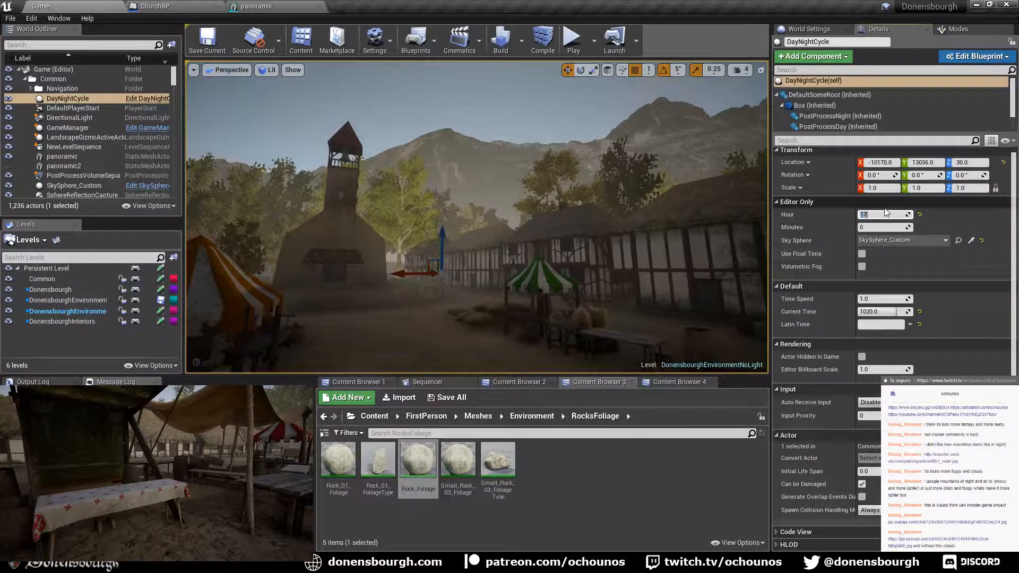
{"action": "key", "text": "Return"}
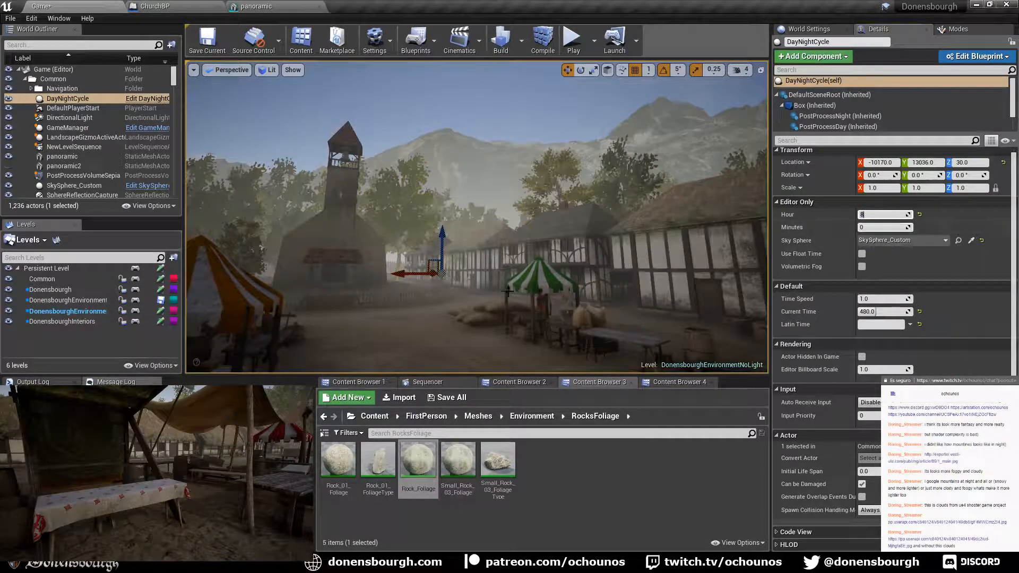
- Inspect the morning mountain backdrop above the market and compare its haze with the cloudless reference image in the browser
{"action": "right_click_drag", "start_coordinate": [476, 217], "coordinate": [685, 191]}
{"action": "right_click_drag", "start_coordinate": [499, 287], "coordinate": [554, 248]}
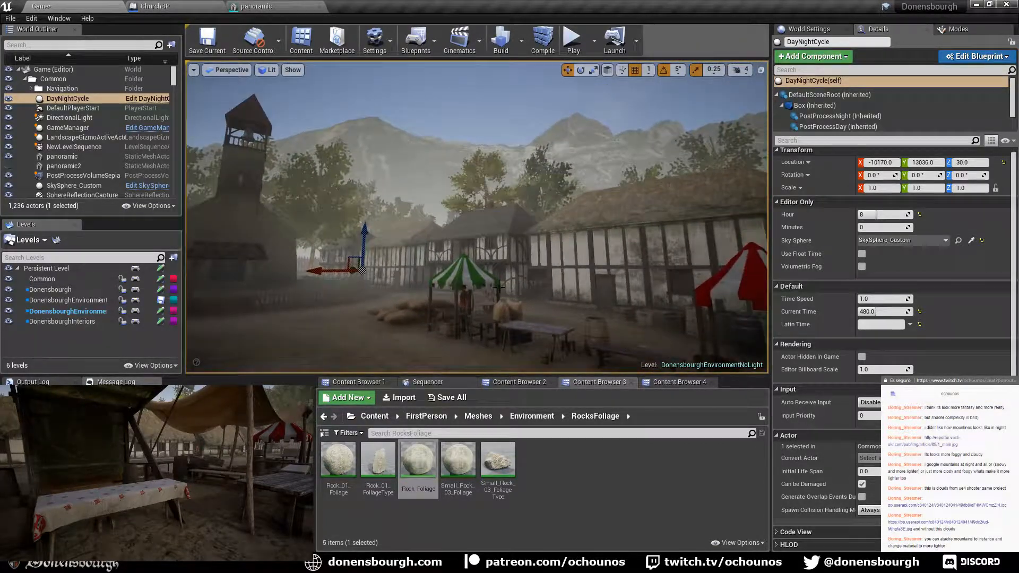
{"action": "right_click_drag", "start_coordinate": [486, 332], "coordinate": [504, 319]}
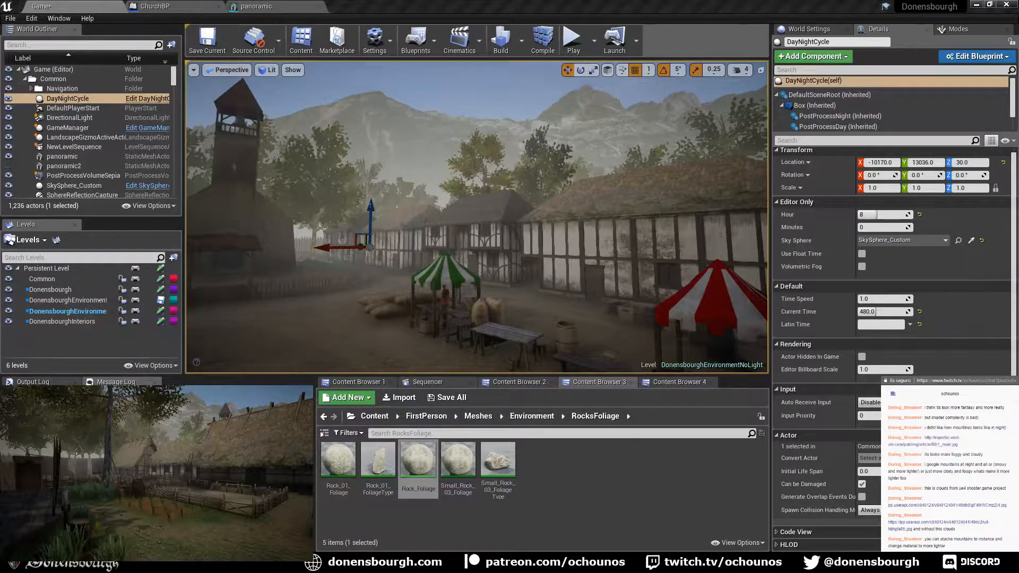
{"action": "left_click_drag", "start_coordinate": [439, 143], "coordinate": [316, 123]}
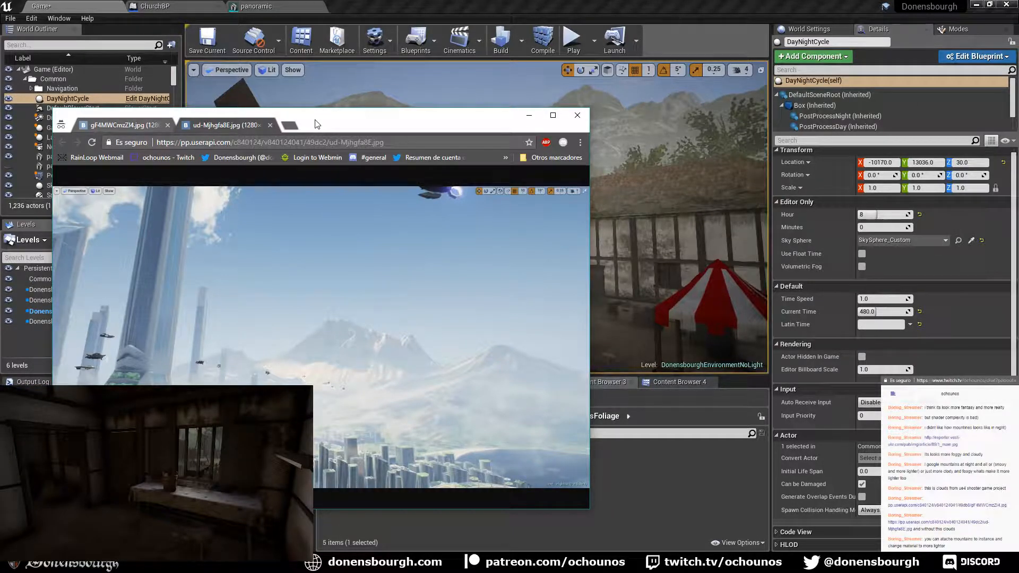
{"action": "left_click_drag", "start_coordinate": [315, 124], "coordinate": [596, 132]}
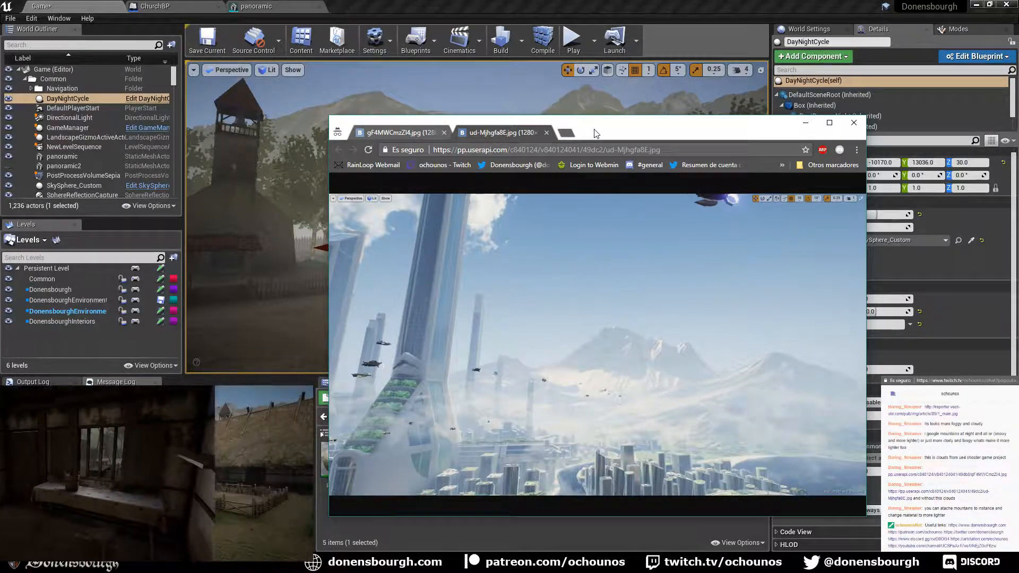
{"action": "left_click_drag", "start_coordinate": [594, 133], "coordinate": [0, 135]}
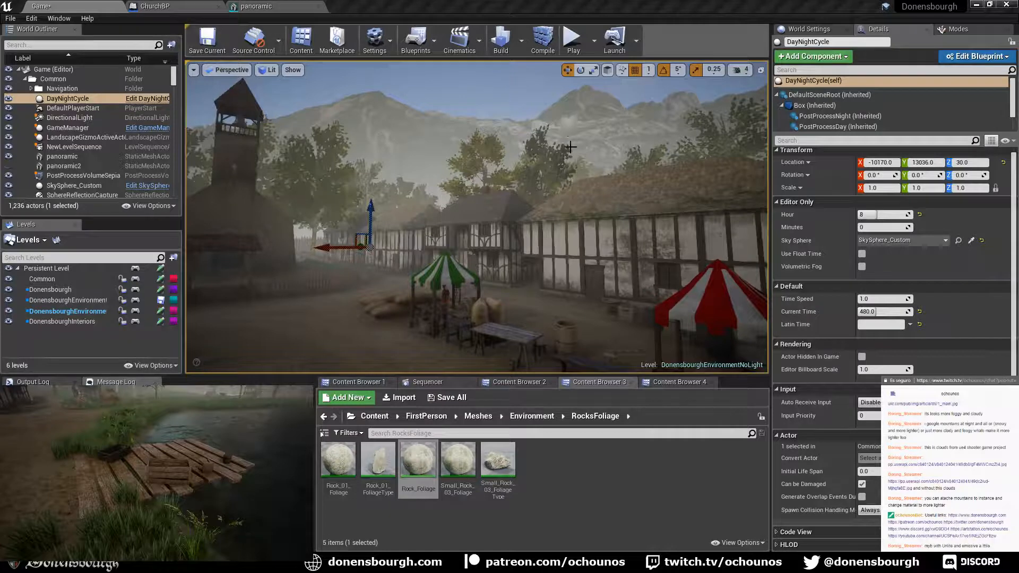
- Set the mountain backdrop's Panoramic material to Unlit shading, preview it on a plane, and apply the change
{"action": "left_click", "coordinate": [378, 115]}
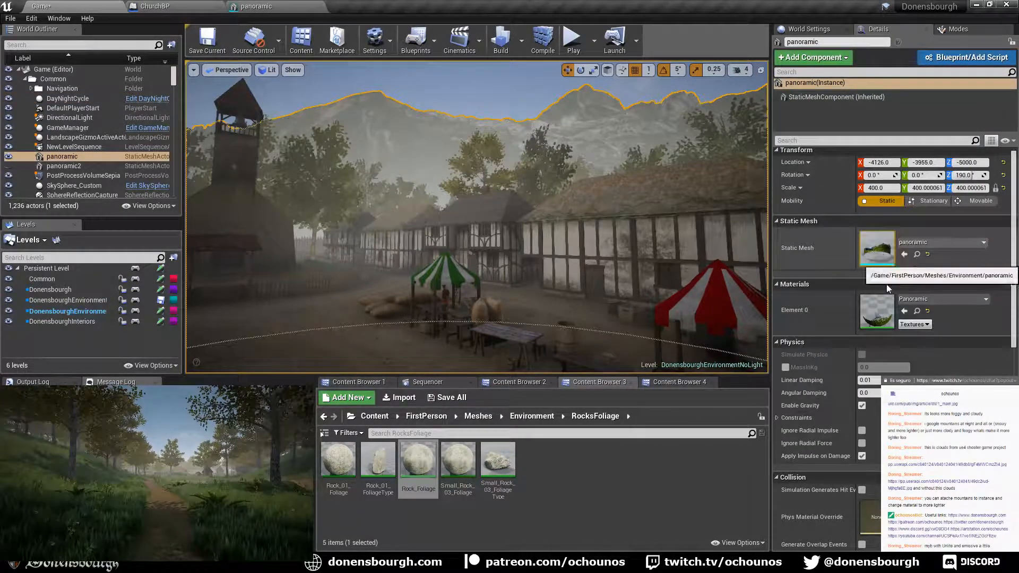
{"action": "double_click", "coordinate": [877, 312]}
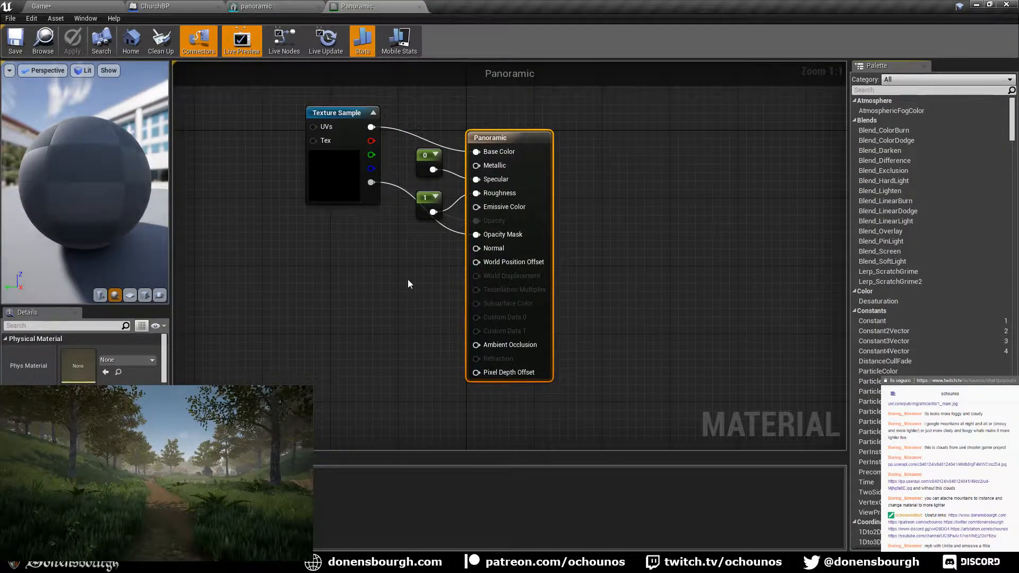
{"action": "right_click_drag", "start_coordinate": [408, 279], "coordinate": [452, 326]}
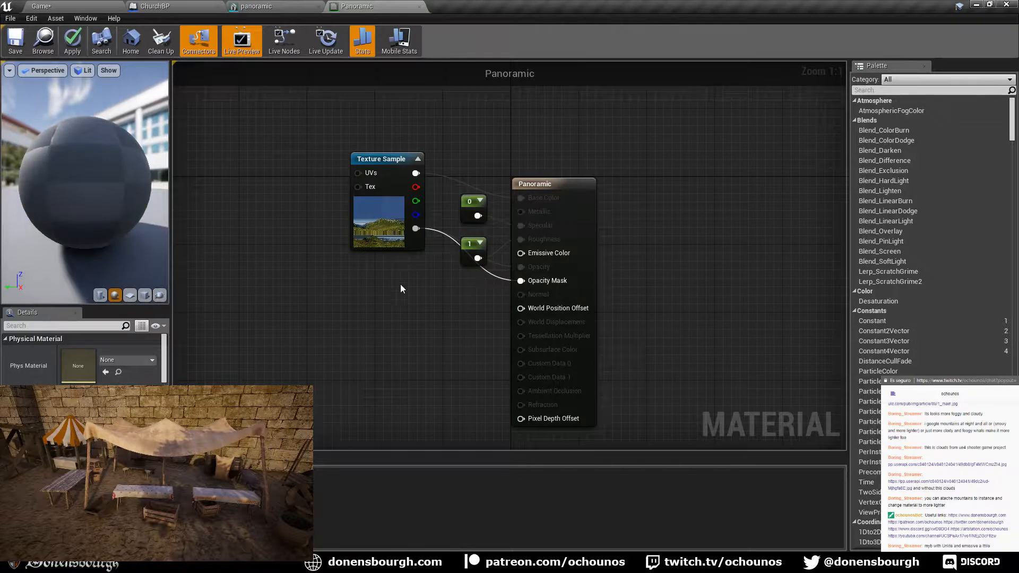
{"action": "left_click", "coordinate": [131, 296]}
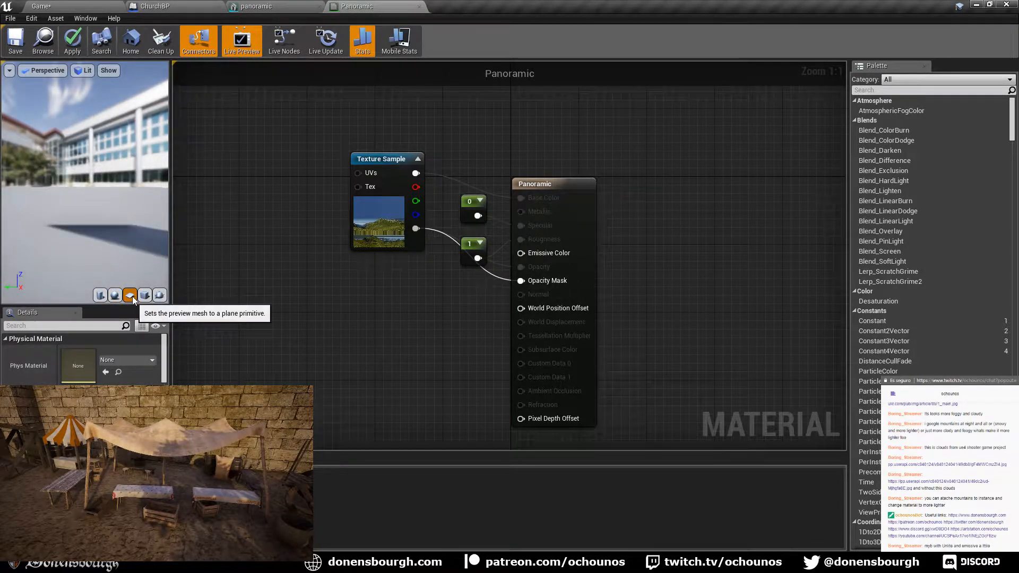
{"action": "left_click_drag", "start_coordinate": [25, 215], "coordinate": [72, 218]}
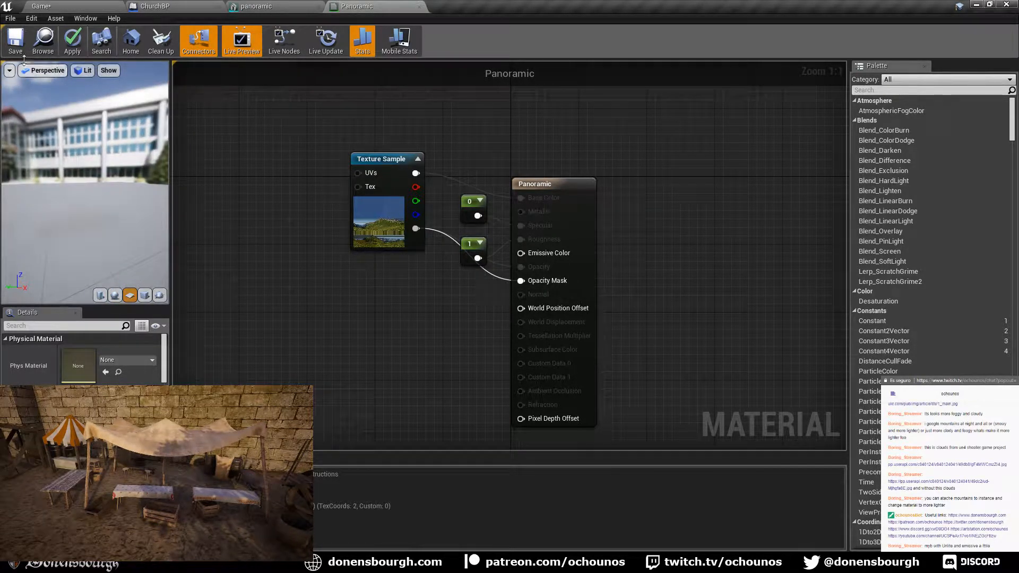
{"action": "left_click", "coordinate": [72, 40]}
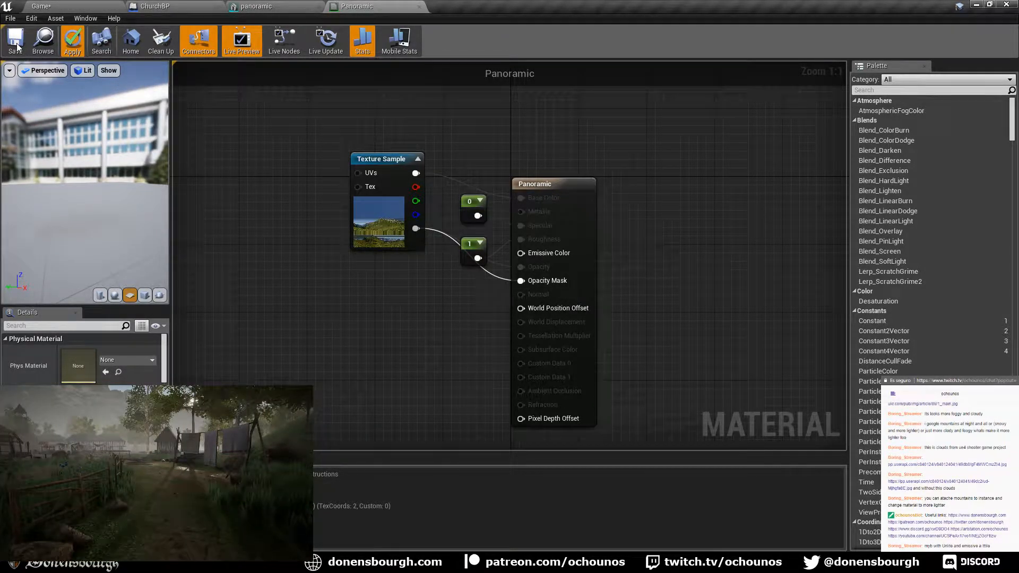
{"action": "left_click", "coordinate": [16, 42]}
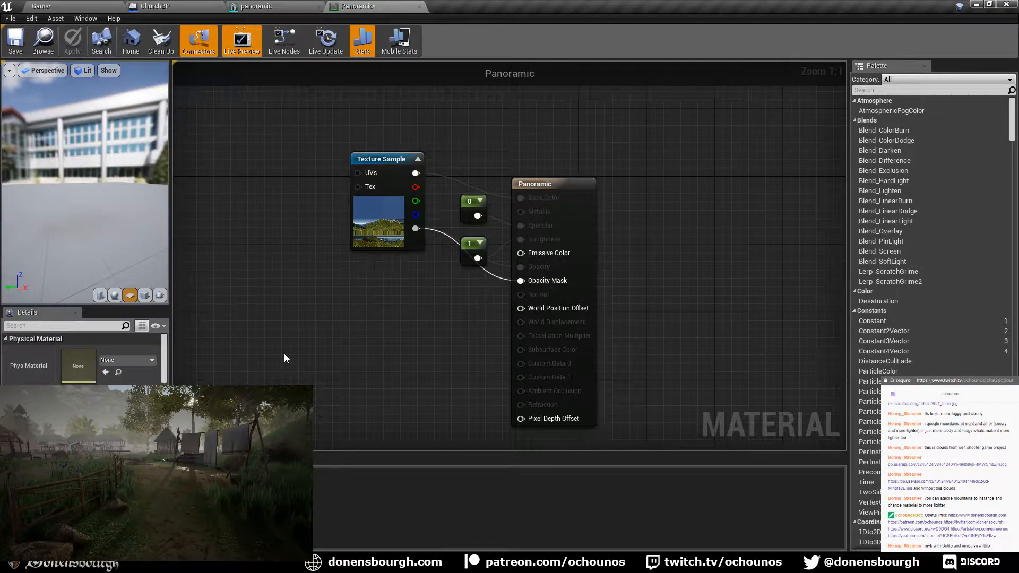
{"action": "left_click", "coordinate": [75, 8]}
{"action": "right_click_drag", "start_coordinate": [380, 242], "coordinate": [332, 207]}
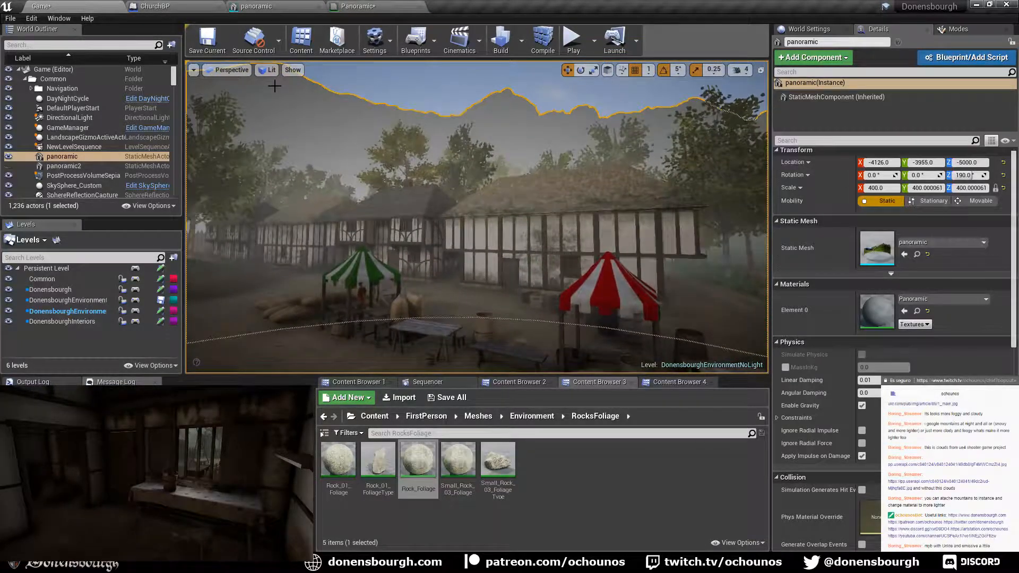
{"action": "left_click", "coordinate": [287, 6]}
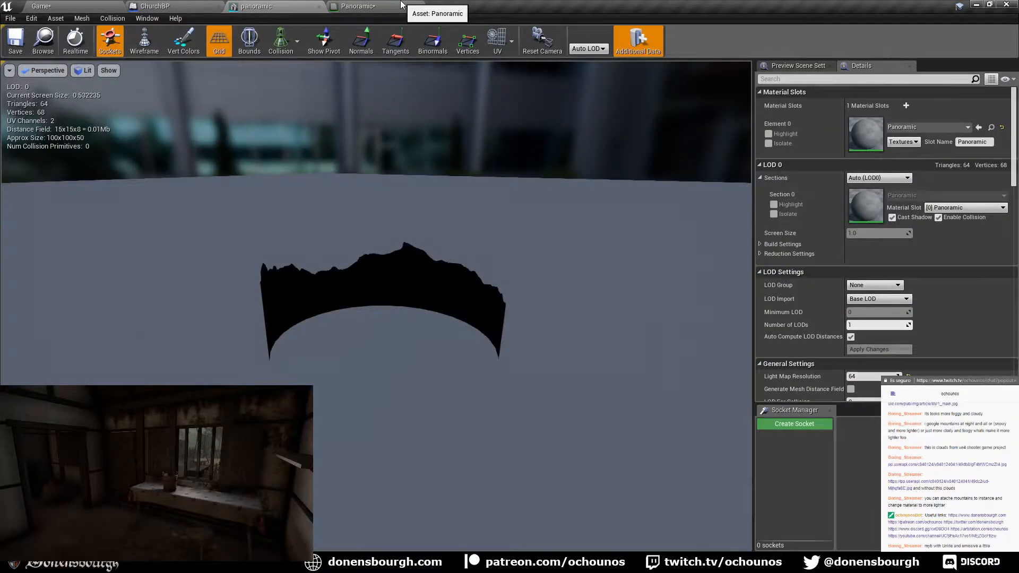
- Connect the Texture Sample's colour output to Emissive Color in the Panoramic material, and apply and save the material
{"action": "left_click", "coordinate": [400, 5]}
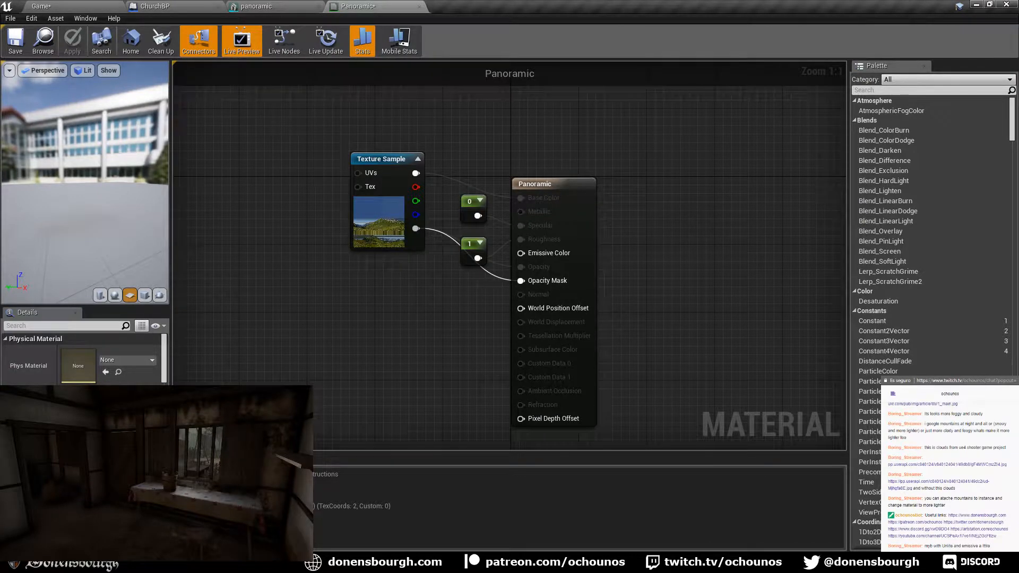
{"action": "scroll", "coordinate": [85, 359], "scroll_direction": "down", "scroll_amount": 3}
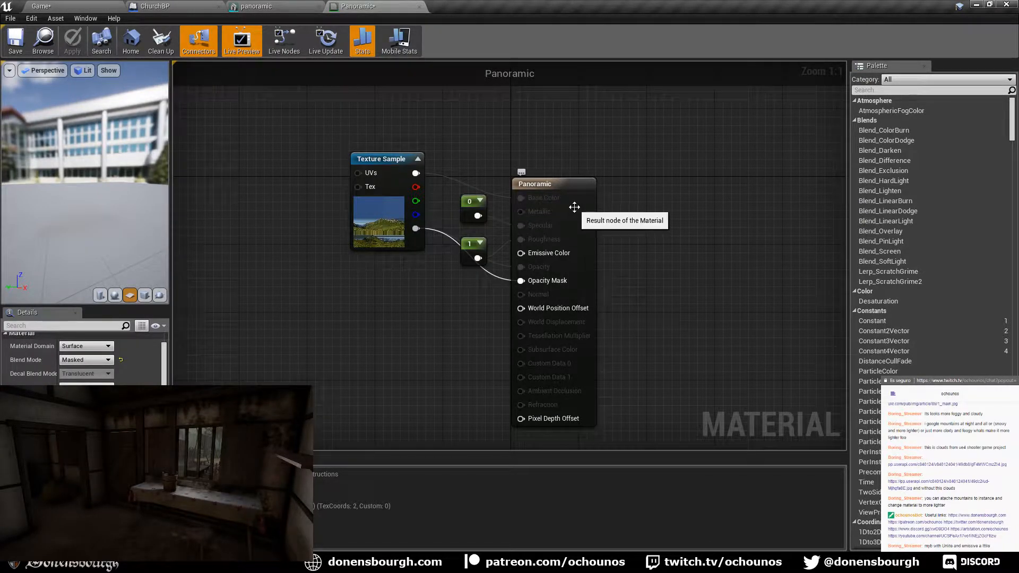
{"action": "left_click_drag", "start_coordinate": [413, 173], "coordinate": [531, 256]}
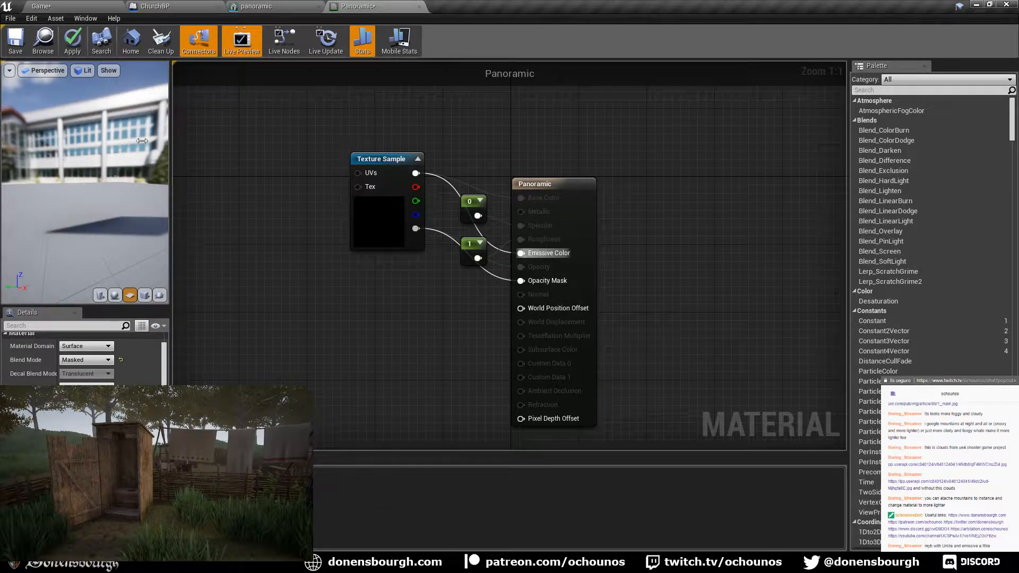
{"action": "left_click_drag", "start_coordinate": [119, 232], "coordinate": [88, 226]}
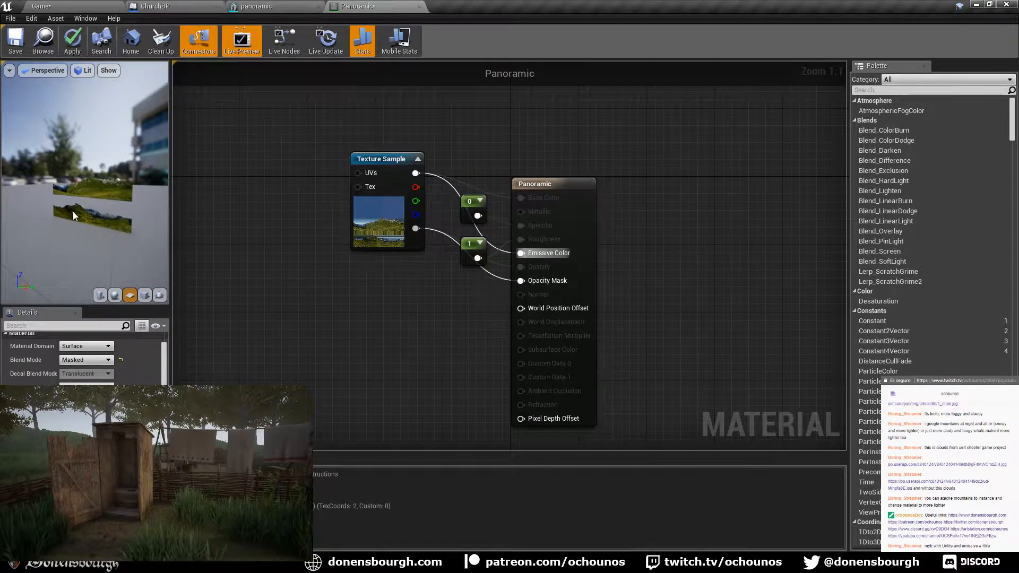
{"action": "left_click", "coordinate": [82, 41]}
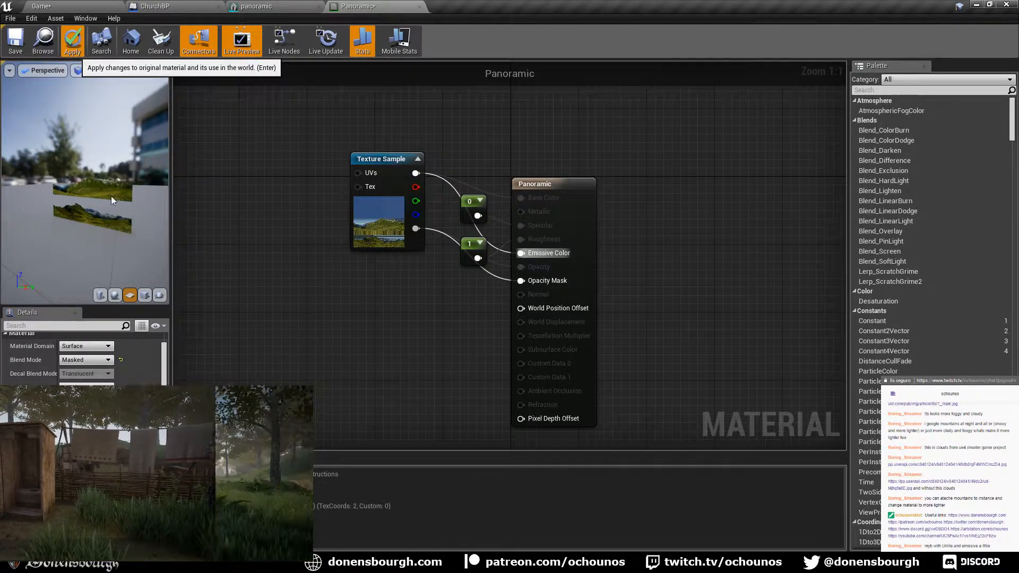
{"action": "left_click", "coordinate": [16, 40]}
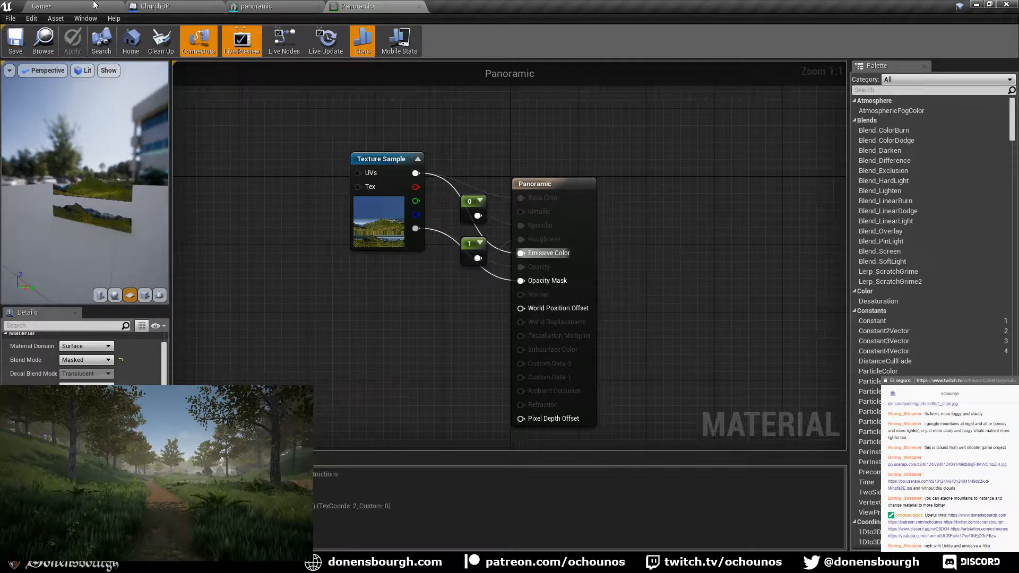
- Examine the emissive backdrop and village in the Shader Complexity view mode, and return the viewport to Lit
{"action": "left_click", "coordinate": [94, 6]}
{"action": "right_click_drag", "start_coordinate": [479, 253], "coordinate": [501, 231]}
{"action": "right_click_drag", "start_coordinate": [256, 78], "coordinate": [244, 88]}
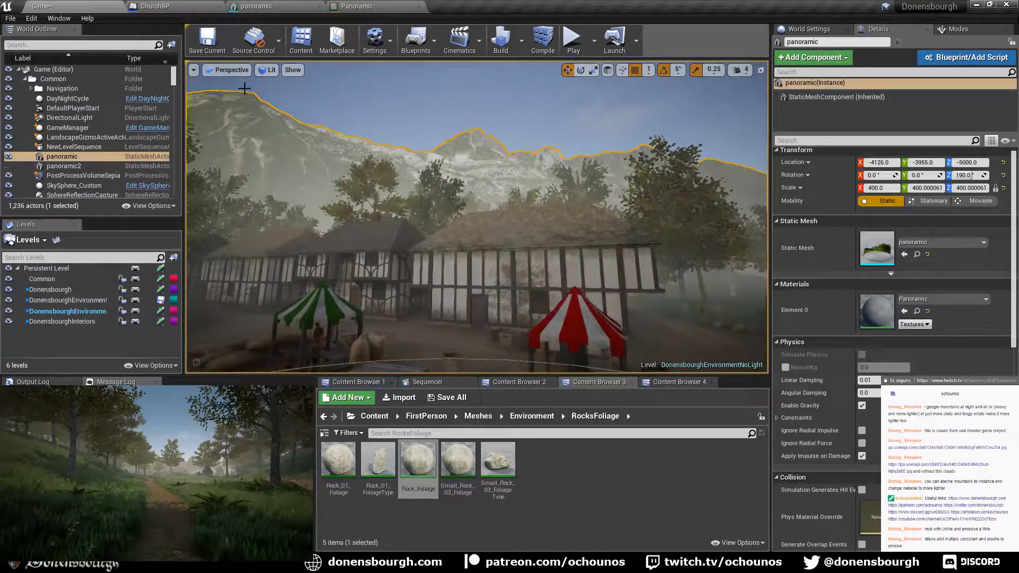
{"action": "left_click", "coordinate": [241, 73]}
{"action": "left_click", "coordinate": [267, 71]}
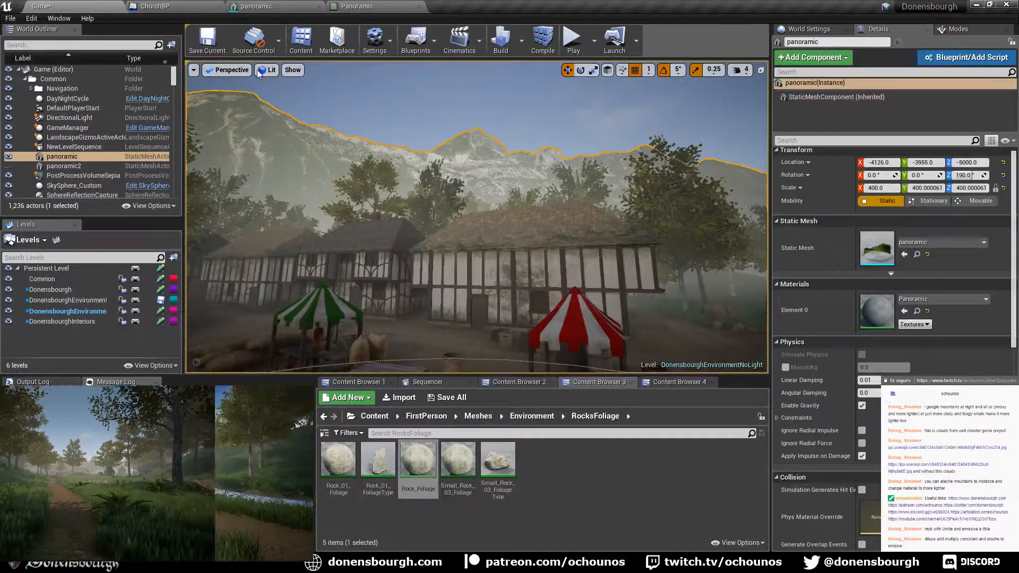
{"action": "left_click", "coordinate": [268, 69]}
{"action": "mouse_move", "coordinate": [338, 162]}
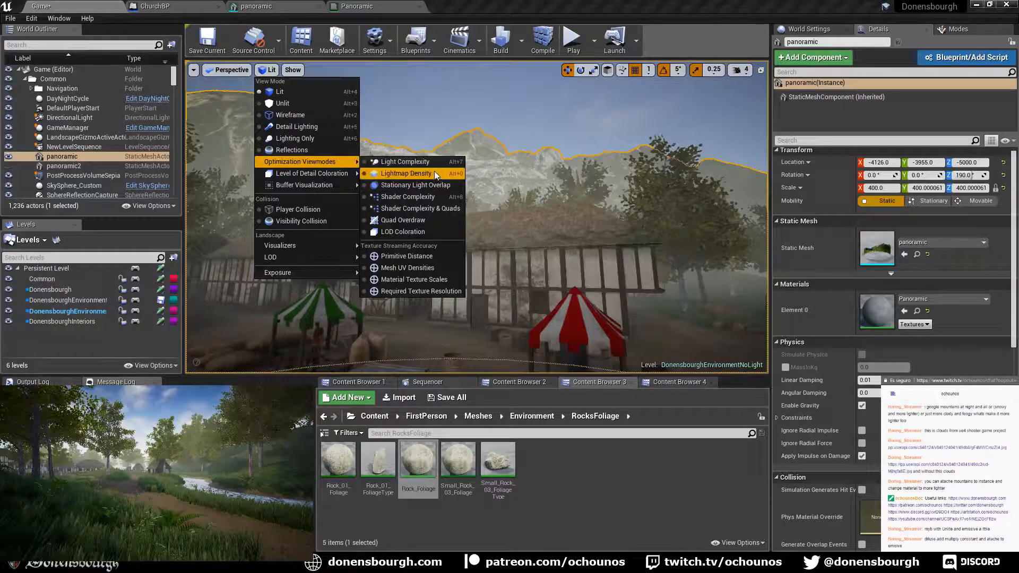
{"action": "left_click", "coordinate": [433, 196]}
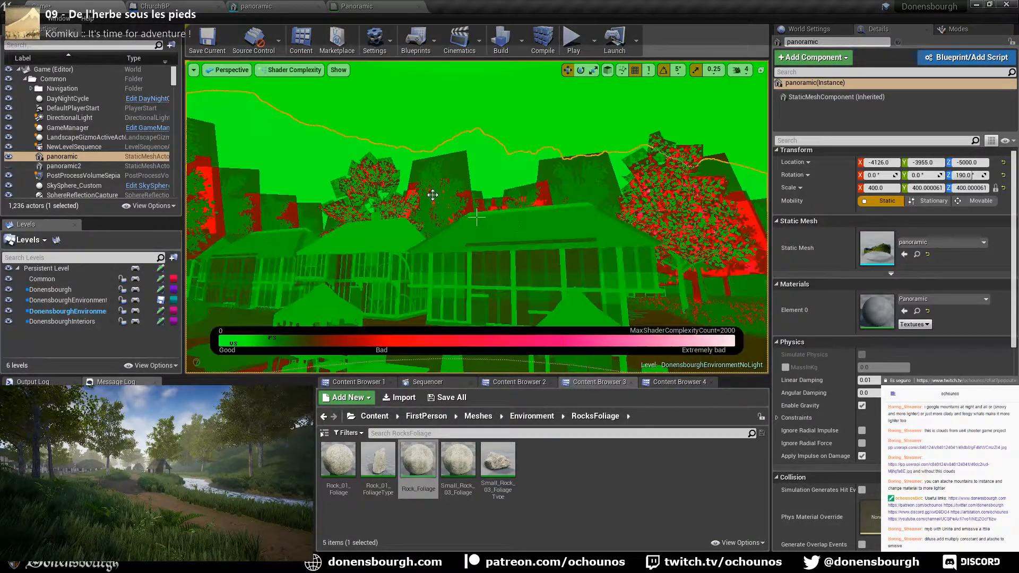
{"action": "right_click_drag", "start_coordinate": [445, 226], "coordinate": [357, 230]}
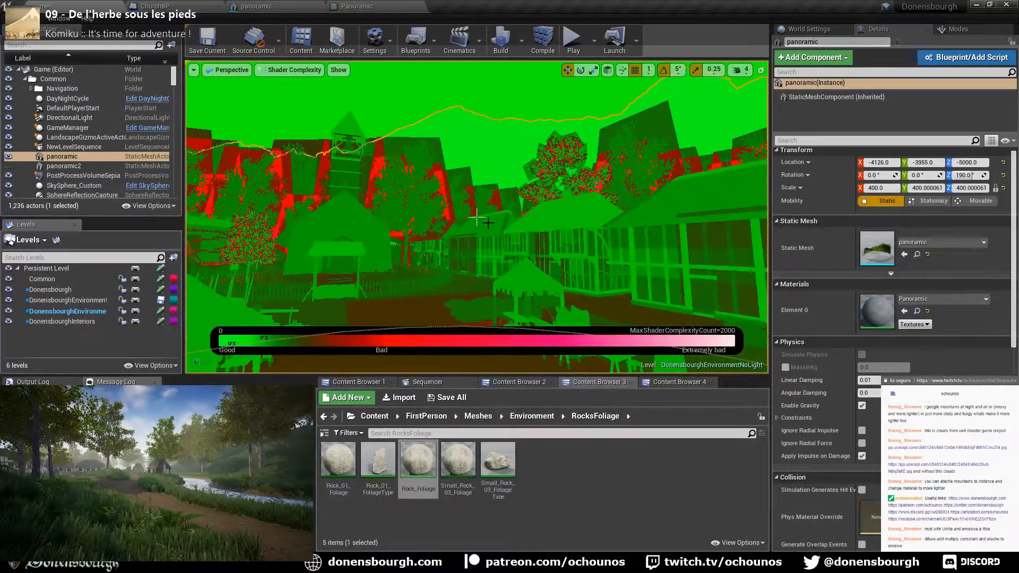
{"action": "right_click_drag", "start_coordinate": [488, 223], "coordinate": [541, 281]}
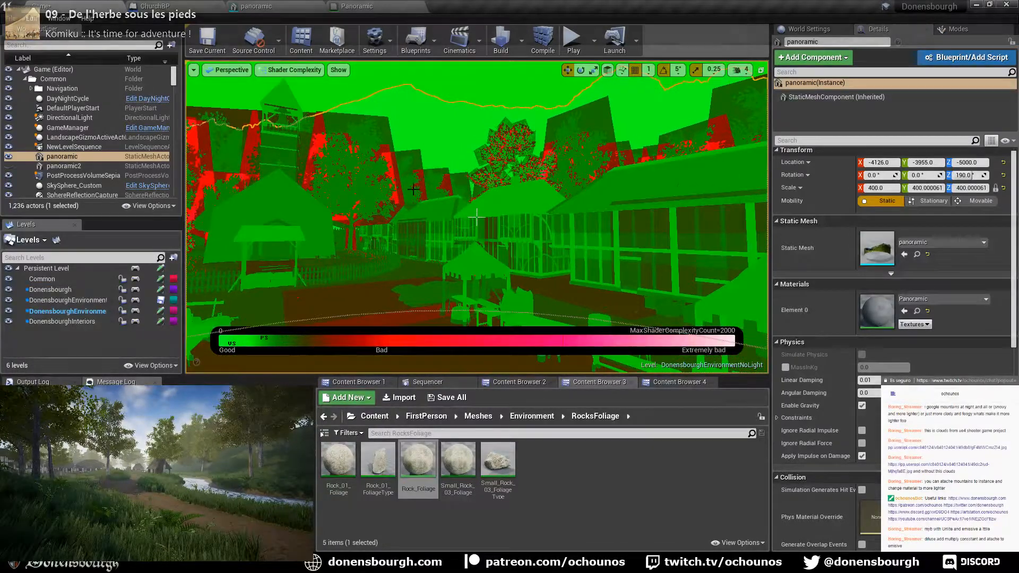
{"action": "left_click", "coordinate": [303, 69]}
{"action": "left_click", "coordinate": [304, 88]}
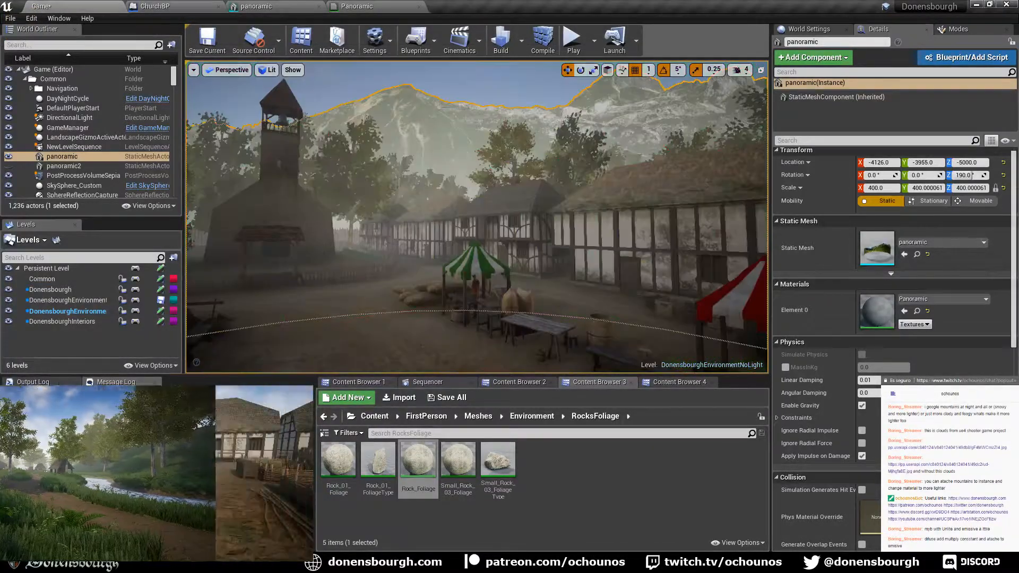
- Deselect the backdrop and try DayNightCycle Hour values of 16, 17 and 21 to judge the mountains' brightness
{"action": "right_click_drag", "start_coordinate": [461, 252], "coordinate": [507, 287]}
{"action": "key", "text": "Escape"}
{"action": "right_click_drag", "start_coordinate": [460, 252], "coordinate": [436, 204]}
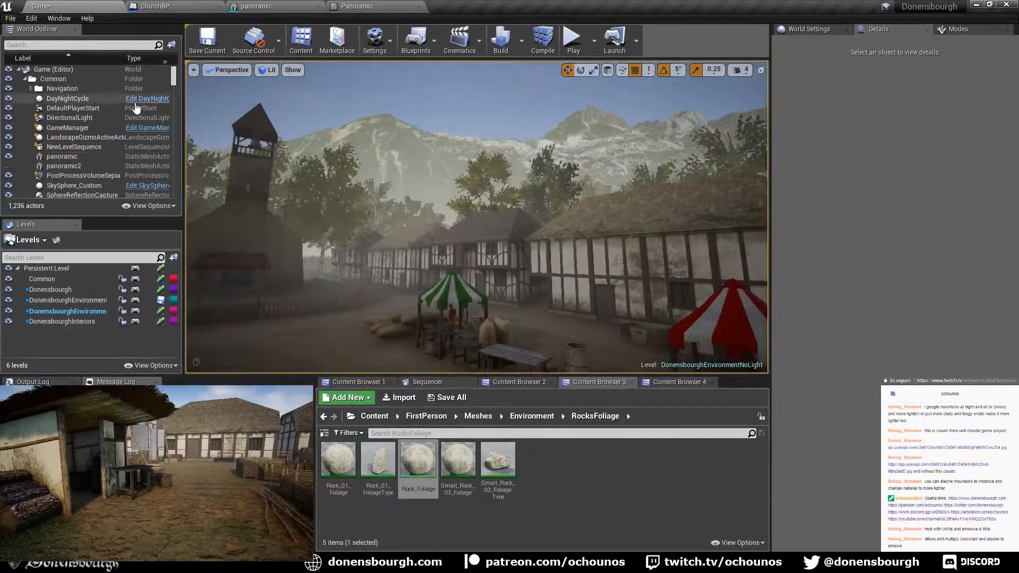
{"action": "left_click", "coordinate": [85, 99]}
{"action": "left_click", "coordinate": [892, 214]}
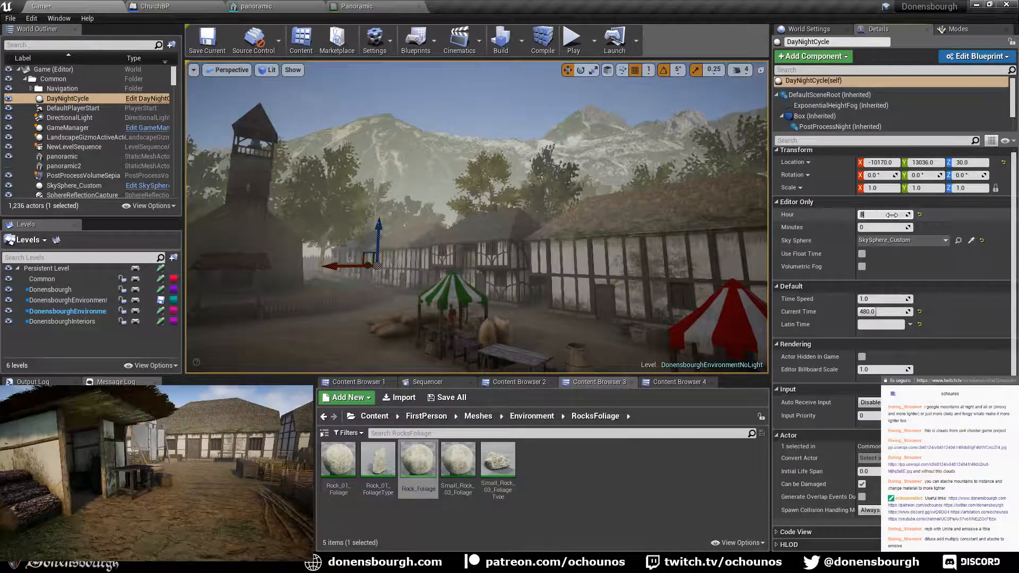
{"action": "type", "text": "16"}
{"action": "key", "text": "Return"}
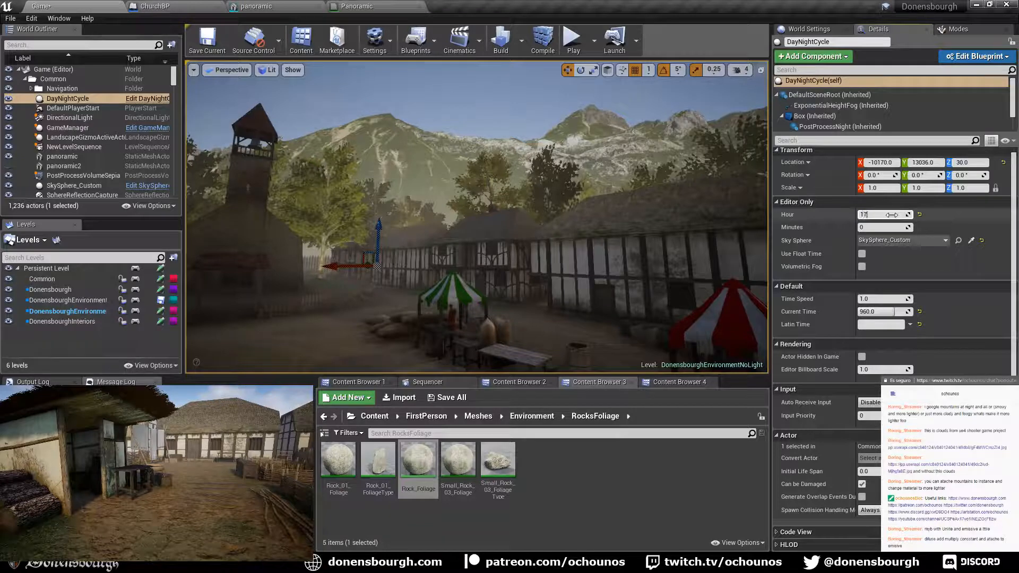
{"action": "key", "text": "Return"}
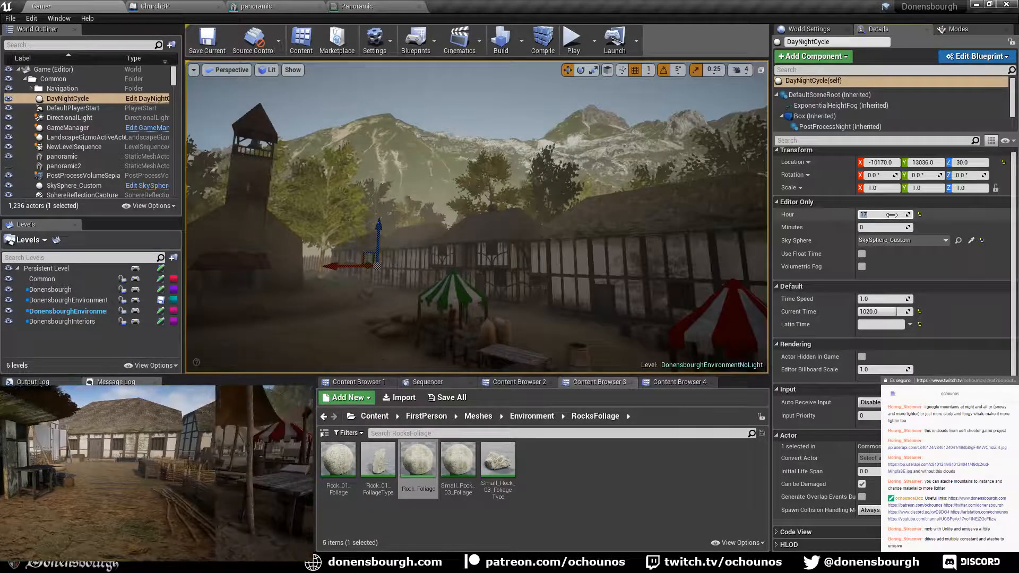
{"action": "type", "text": "21"}
{"action": "key", "text": "Return"}
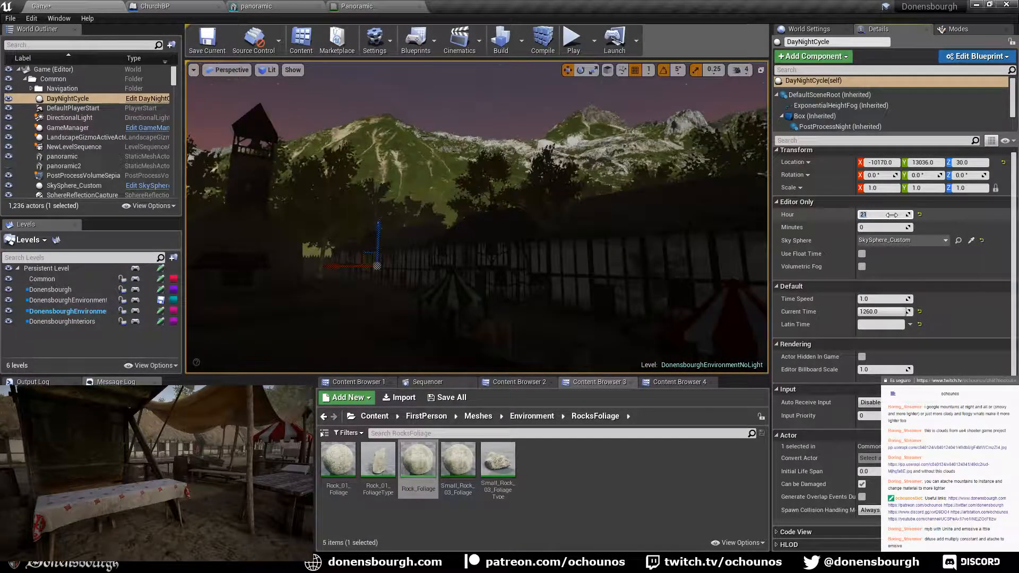
{"action": "key", "text": "Return"}
{"action": "right_click_drag", "start_coordinate": [611, 239], "coordinate": [700, 233]}
- Add a Multiply node fed by the Texture Sample's colour output in the Panoramic material, with Const B set to 0.5
{"action": "left_click", "coordinate": [260, 6]}
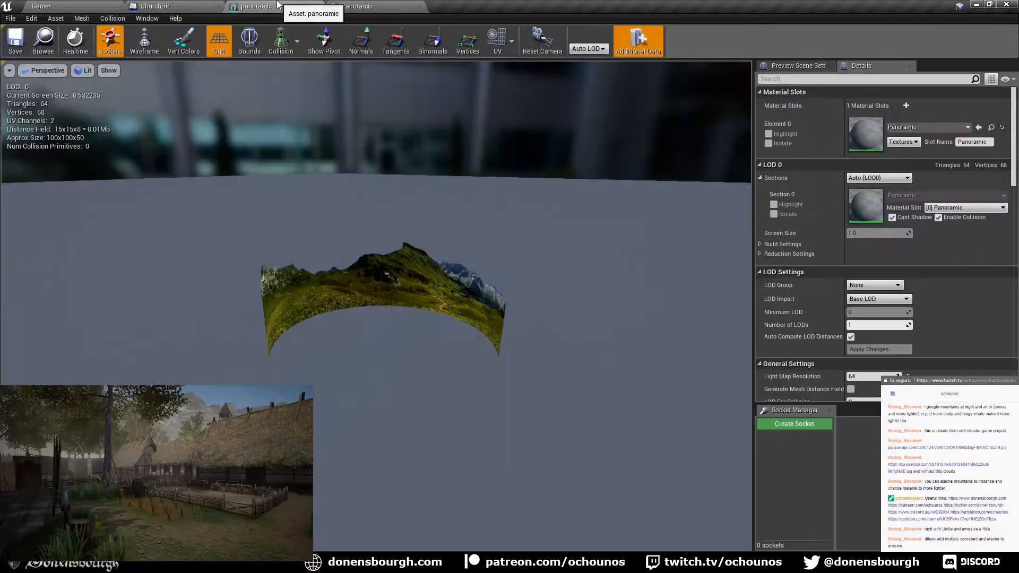
{"action": "left_click", "coordinate": [357, 5]}
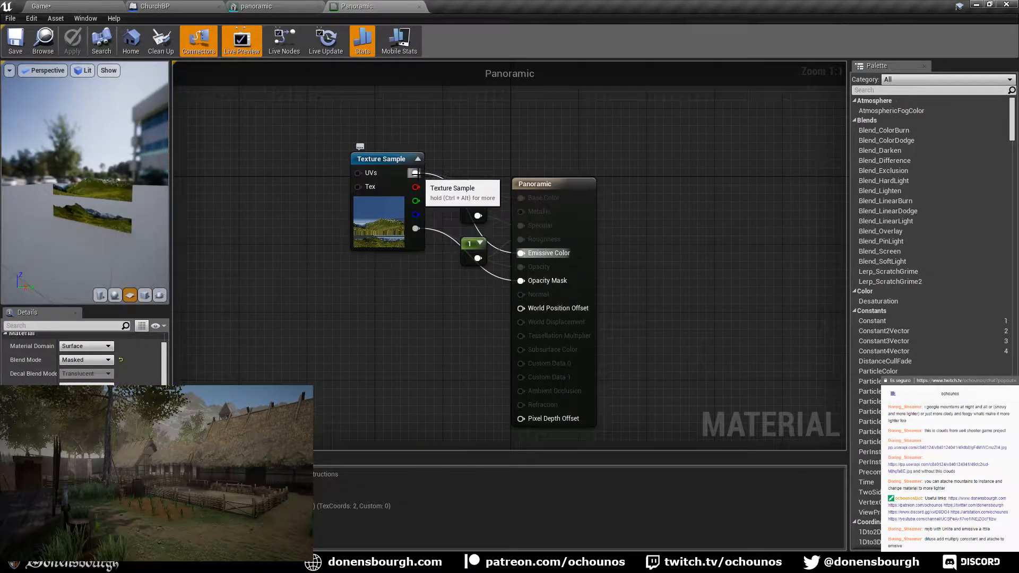
{"action": "left_click_drag", "start_coordinate": [415, 173], "coordinate": [432, 371]}
{"action": "type", "text": "mult"}
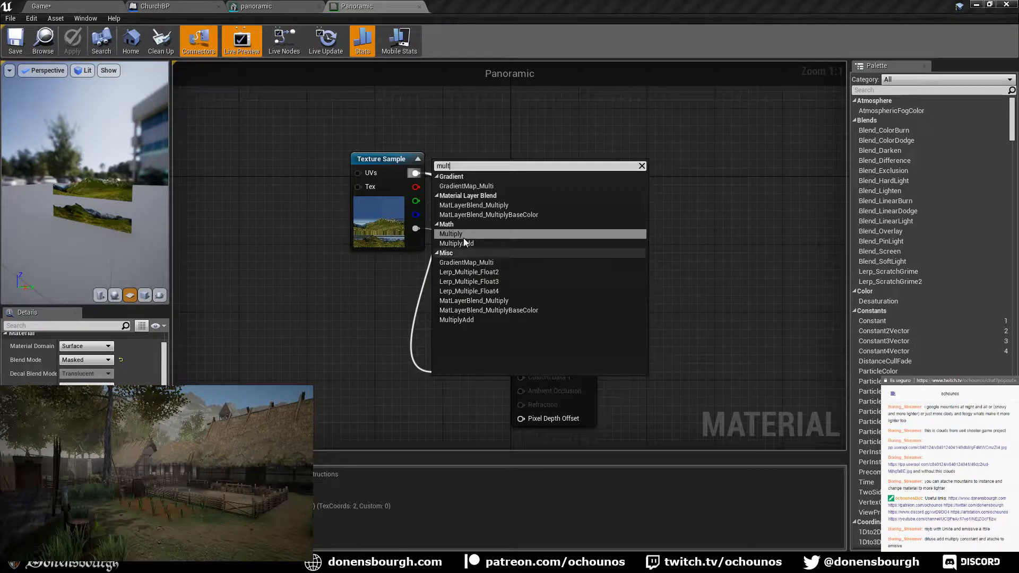
{"action": "left_click", "coordinate": [464, 234]}
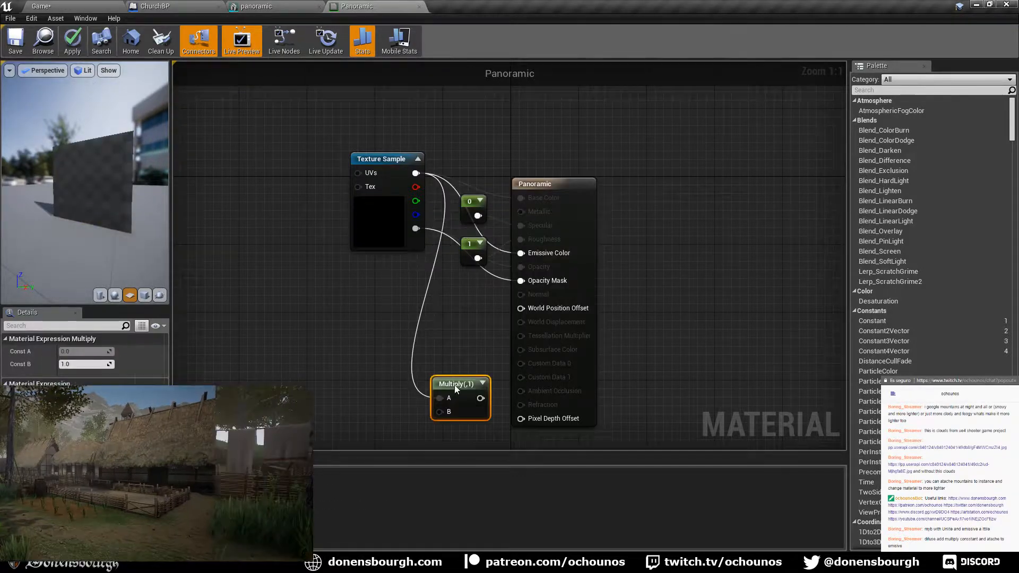
{"action": "left_click", "coordinate": [80, 365]}
{"action": "key", "text": "Return"}
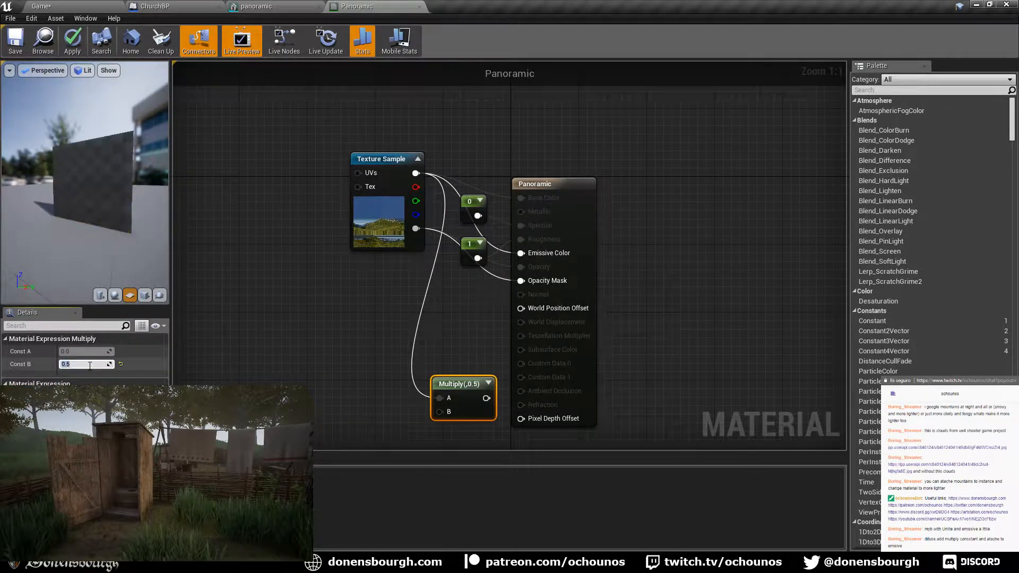
- Feed the Multiply result into Emissive Color, place the node beside the inputs, and apply the Panoramic material
{"action": "left_click_drag", "start_coordinate": [486, 398], "coordinate": [520, 253]}
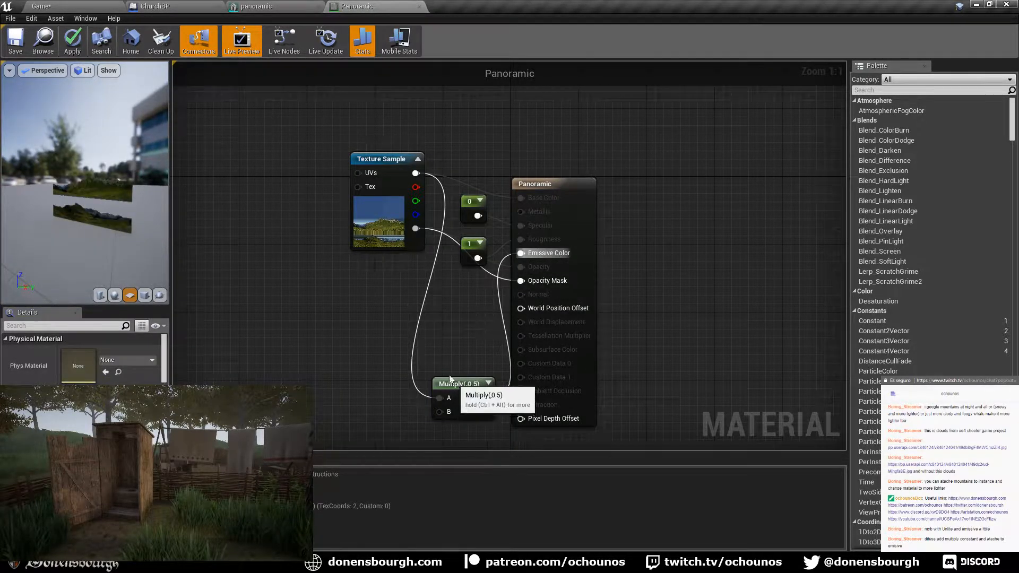
{"action": "left_click_drag", "start_coordinate": [455, 378], "coordinate": [441, 315]}
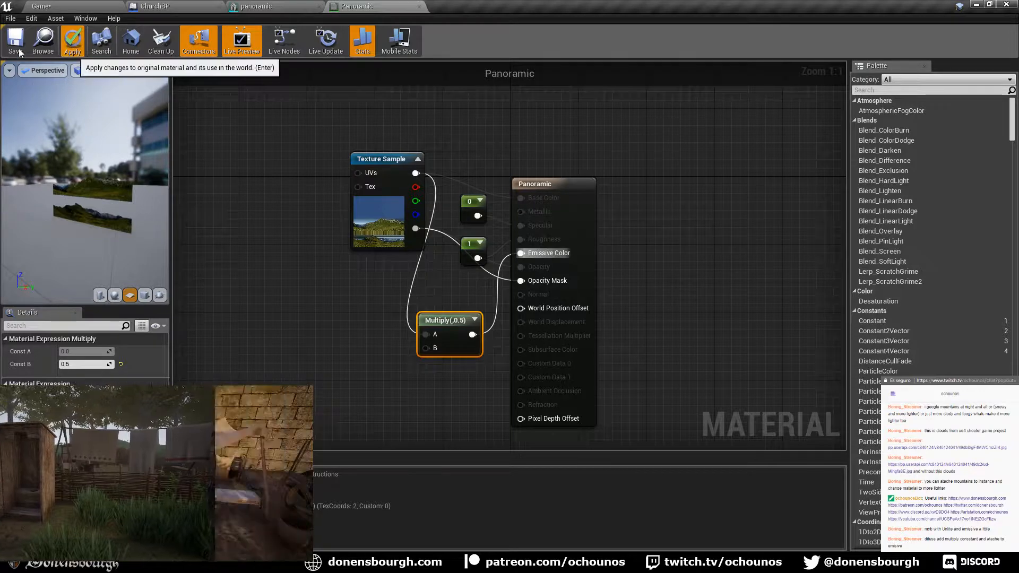
{"action": "left_click", "coordinate": [73, 45]}
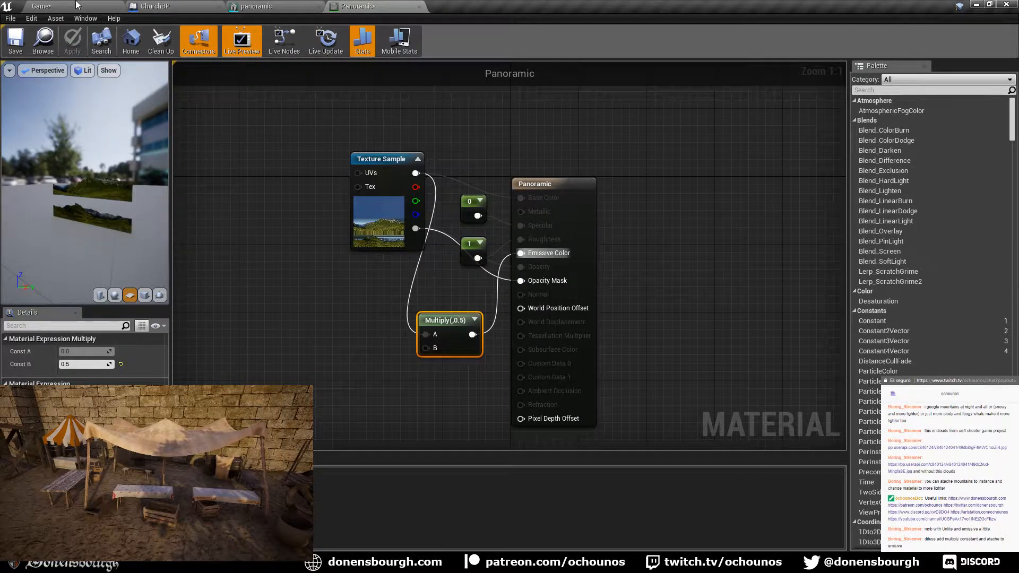
- Check the backdrop in the level, set the Multiply node's Const B to 0.2, and apply the Panoramic material
{"action": "left_click", "coordinate": [76, 5]}
{"action": "right_click_drag", "start_coordinate": [491, 252], "coordinate": [584, 252]}
{"action": "left_click", "coordinate": [379, 6]}
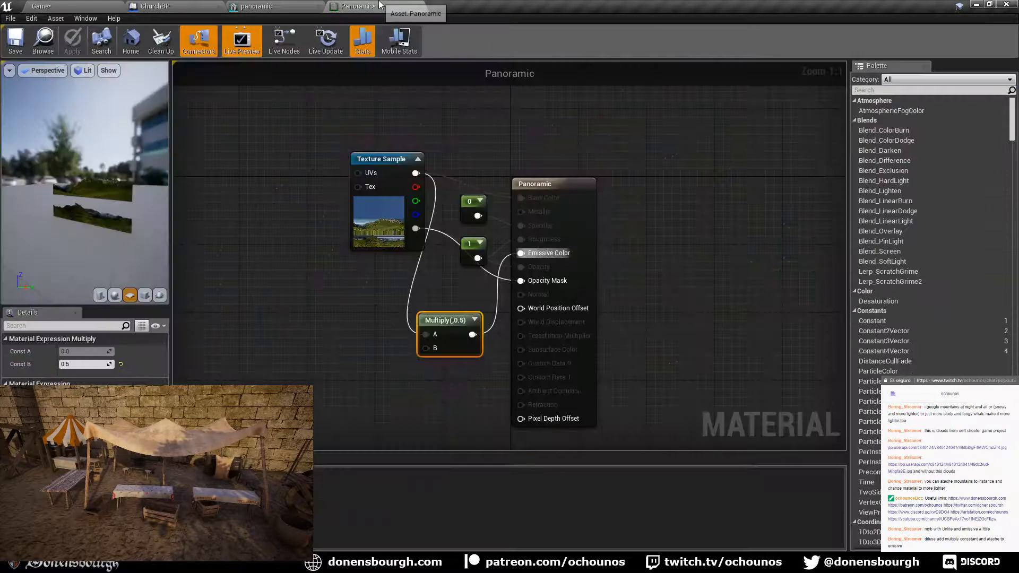
{"action": "left_click", "coordinate": [78, 363]}
{"action": "type", "text": "0.2"}
{"action": "key", "text": "Return"}
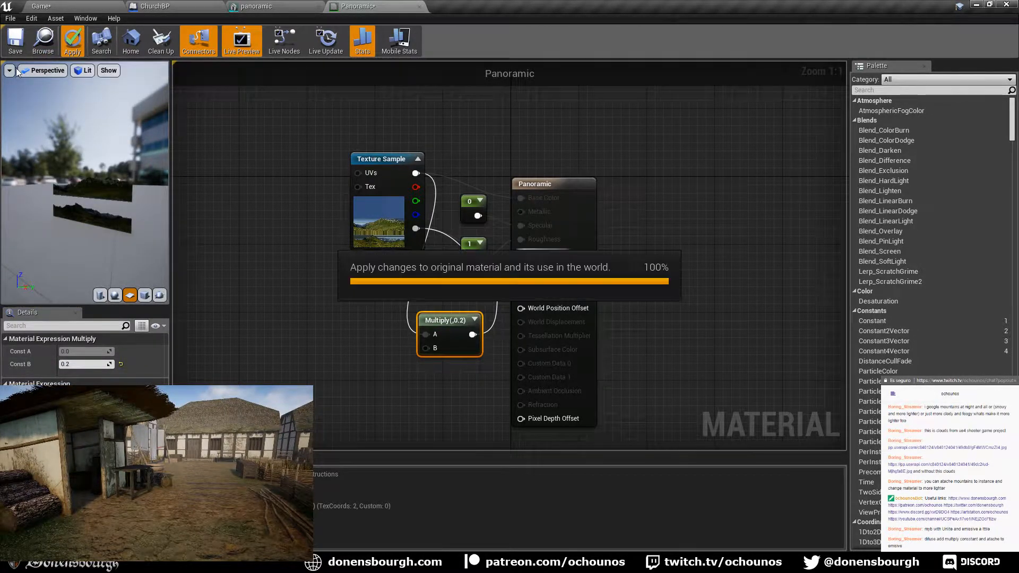
- Inspect the mountains around the village at night, and try DayNightCycle Hour values of 0 and 2
{"action": "left_click", "coordinate": [69, 6]}
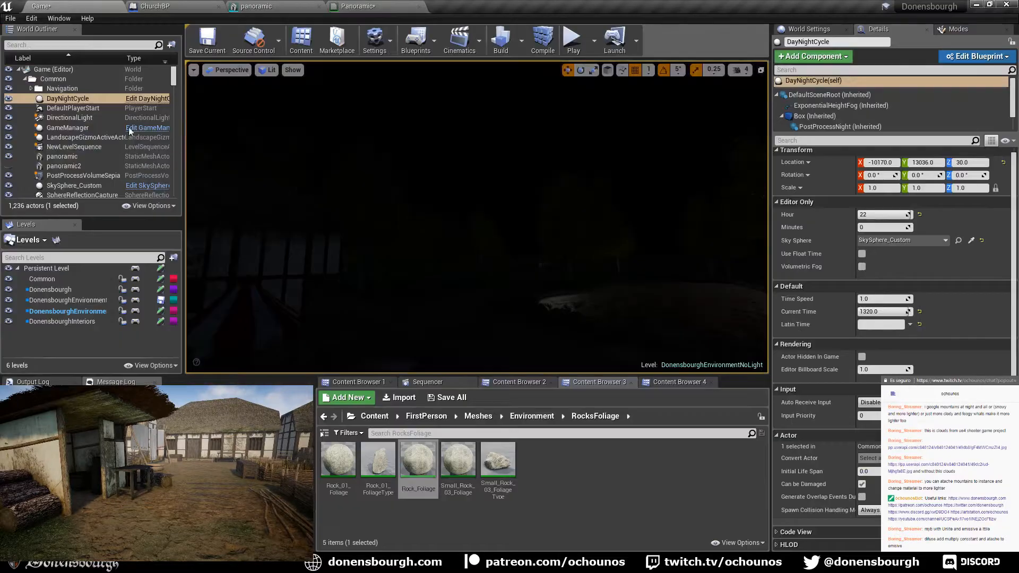
{"action": "right_click_drag", "start_coordinate": [476, 216], "coordinate": [476, 138]}
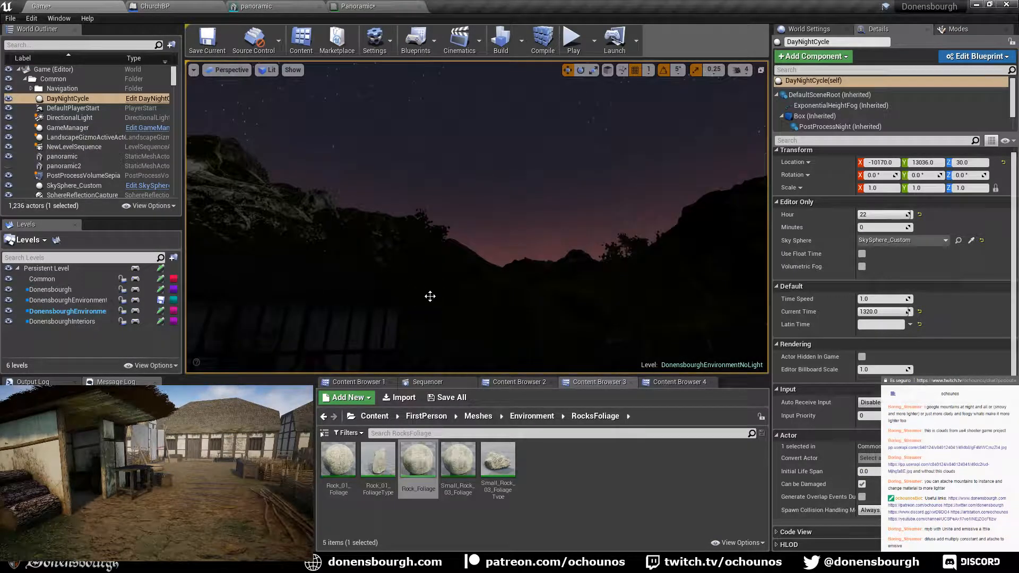
{"action": "right_click_drag", "start_coordinate": [430, 296], "coordinate": [442, 341]}
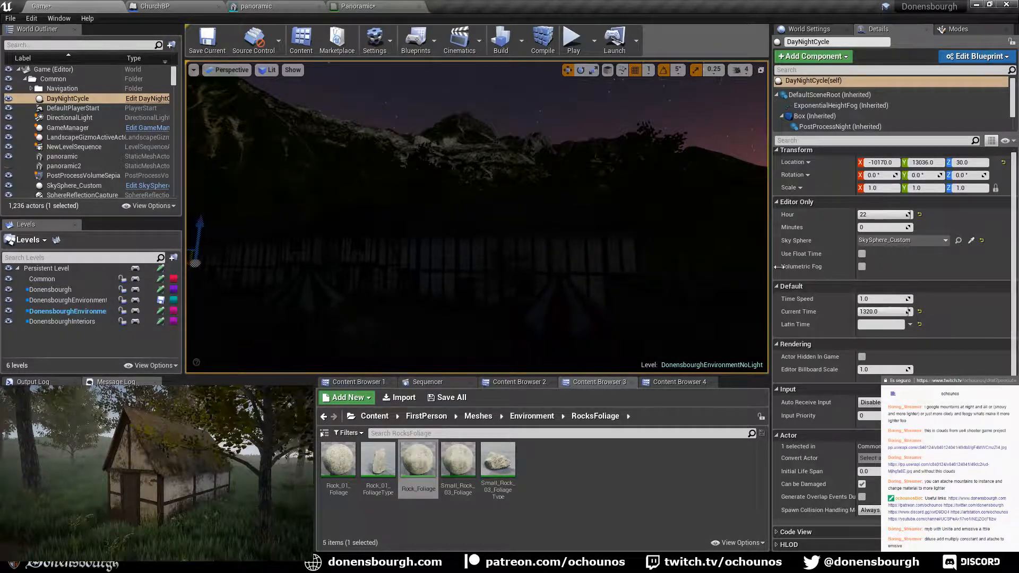
{"action": "left_click", "coordinate": [875, 213]}
{"action": "type", "text": "0"}
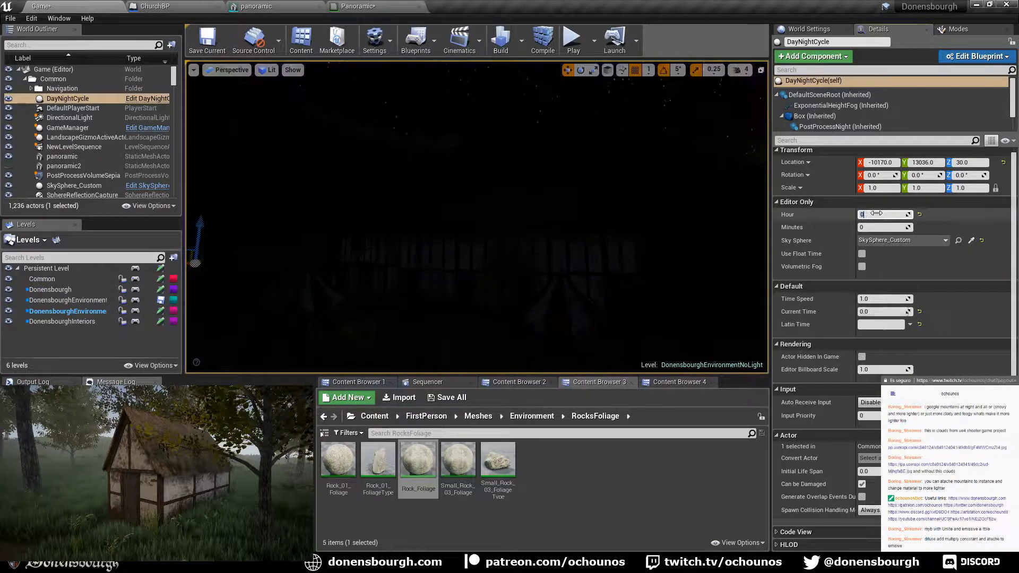
{"action": "key", "text": "Return"}
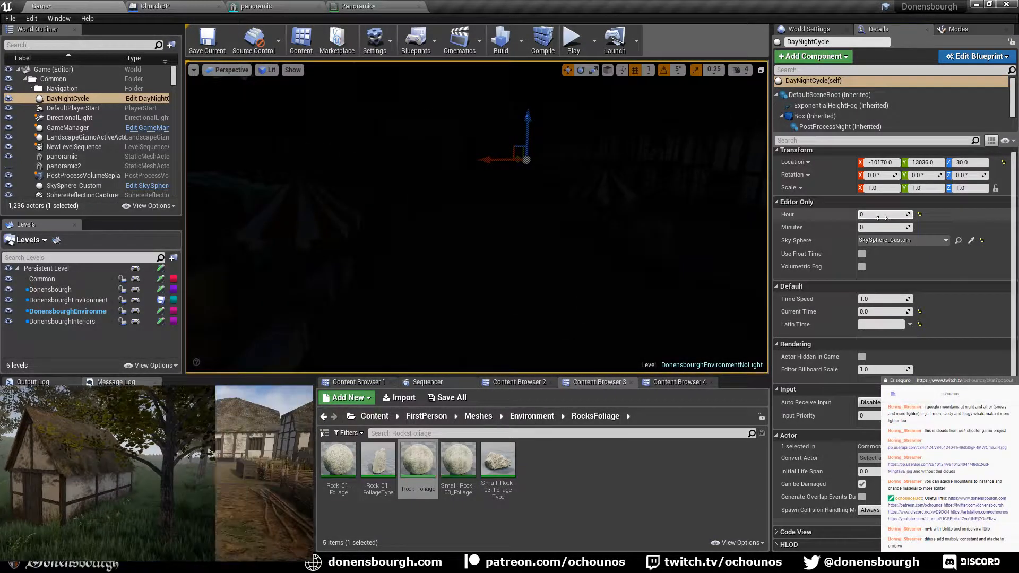
{"action": "key", "text": "Return"}
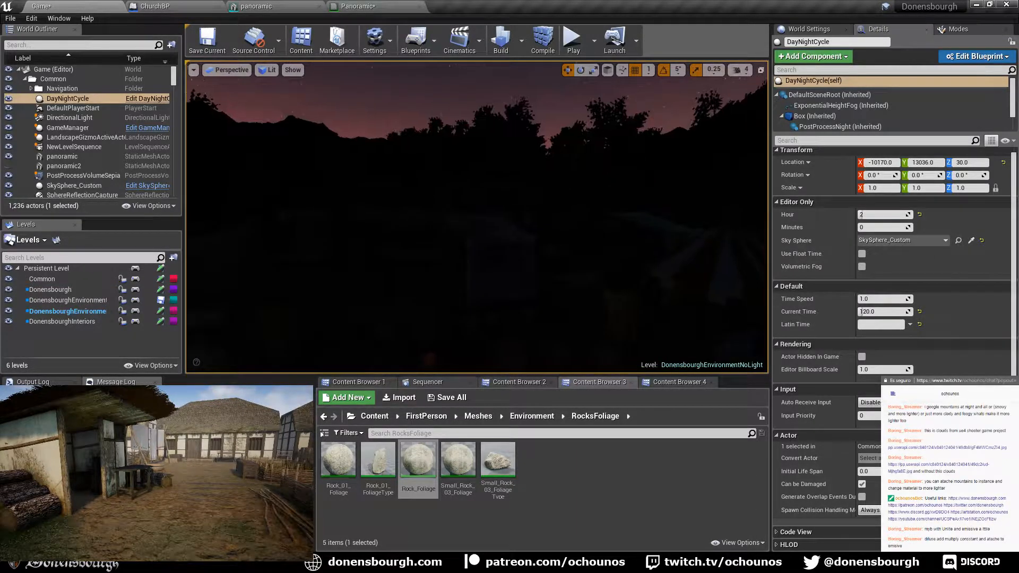
- Try DayNightCycle Hour values of 3 and 5 to judge the mountains before dawn
{"action": "left_click", "coordinate": [884, 215]}
{"action": "type", "text": "3"}
{"action": "key", "text": "Return"}
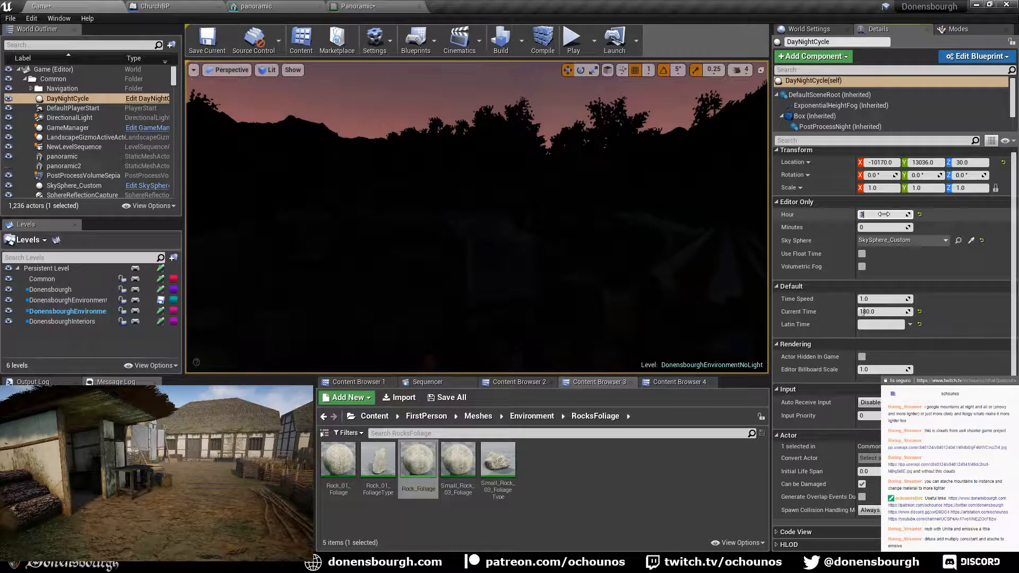
{"action": "key", "text": "Return"}
{"action": "right_click_drag", "start_coordinate": [584, 238], "coordinate": [666, 189]}
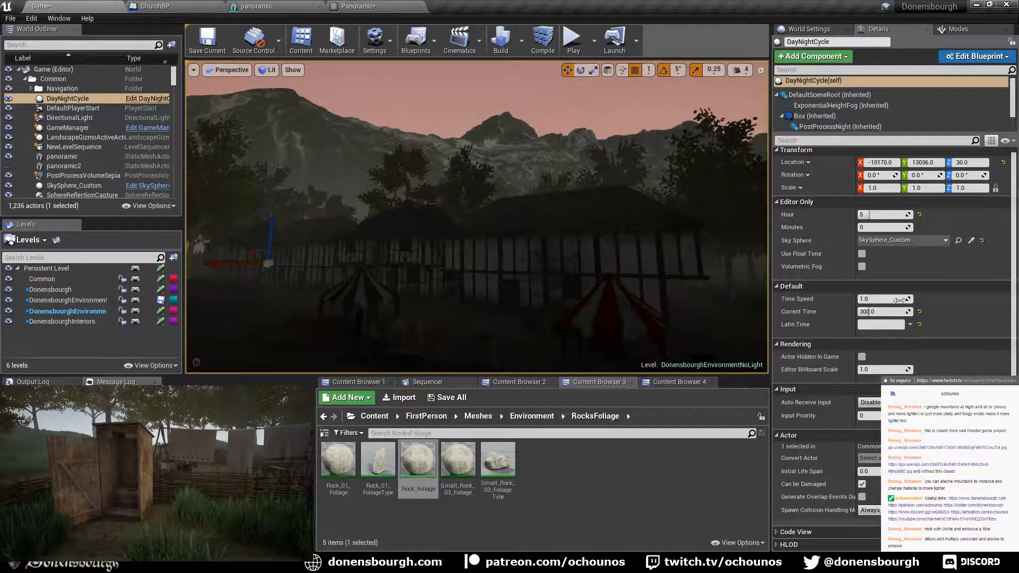
- Step the DayNightCycle Hour through 6, 7, 8 and 9 to judge the mountains in the morning light
{"action": "left_click", "coordinate": [885, 216]}
{"action": "type", "text": "6"}
{"action": "key", "text": "Return"}
{"action": "type", "text": "7"}
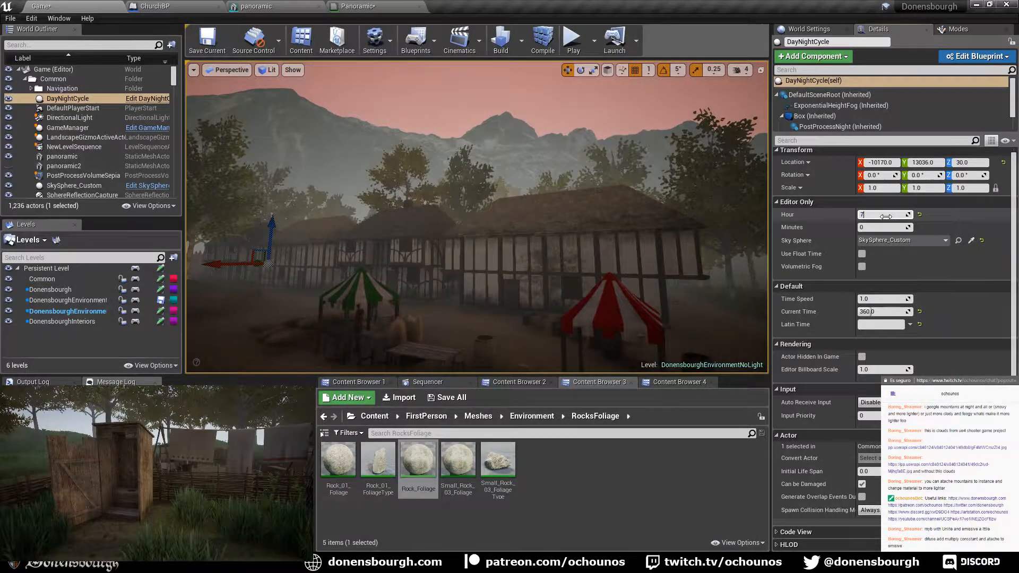
{"action": "key", "text": "Return"}
{"action": "type", "text": "8"}
{"action": "key", "text": "Return"}
{"action": "type", "text": "9"}
{"action": "key", "text": "Return"}
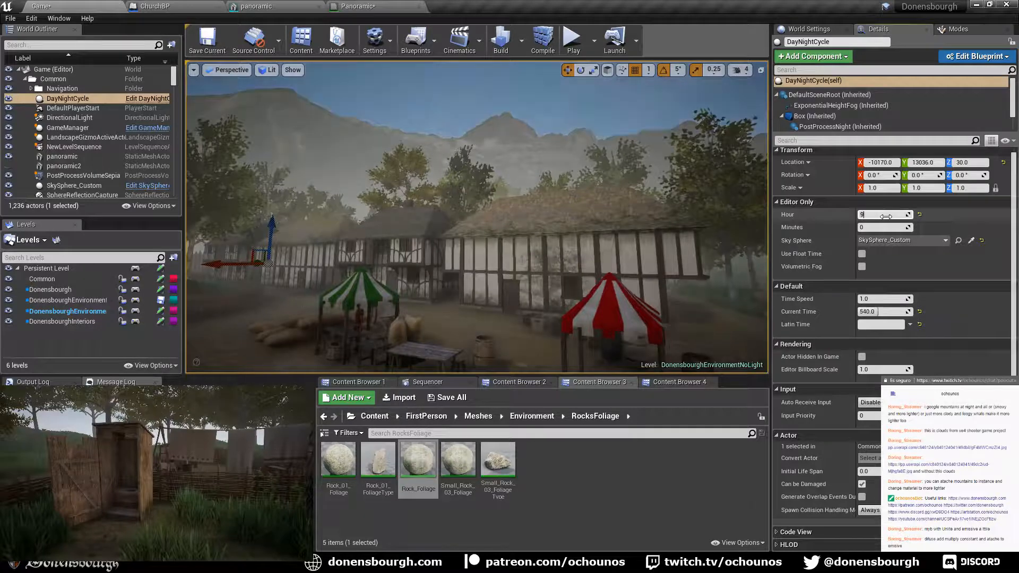
- Step the DayNightCycle Hour from 10 to 16 to compare the mountains with the village in daylight
{"action": "type", "text": "10"}
{"action": "key", "text": "Return"}
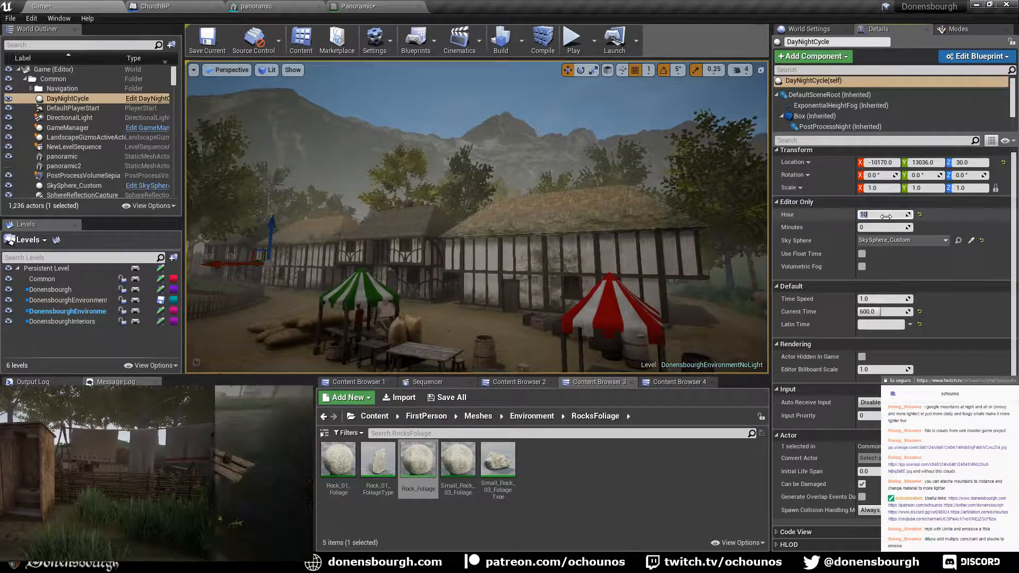
{"action": "type", "text": "11"}
{"action": "key", "text": "Return"}
{"action": "type", "text": "12"}
{"action": "key", "text": "Return"}
{"action": "type", "text": "1"}
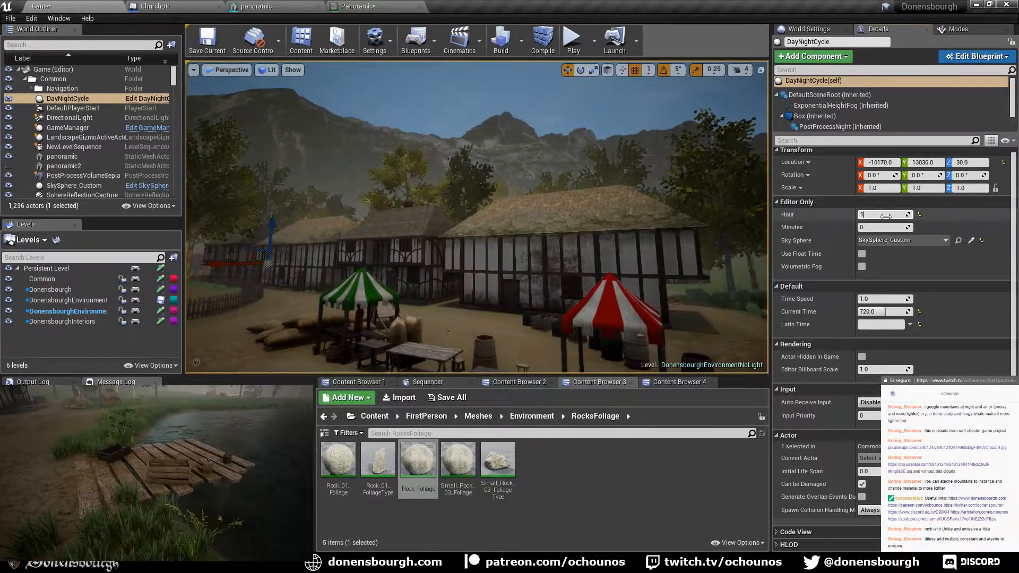
{"action": "key", "text": "Return"}
{"action": "type", "text": "14"}
{"action": "key", "text": "Return"}
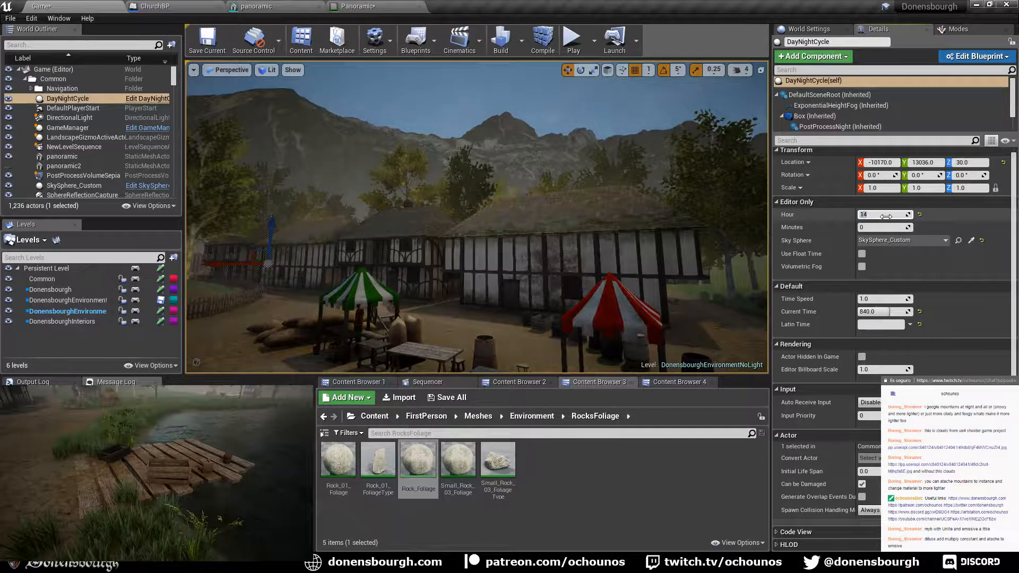
{"action": "key", "text": "Return"}
{"action": "type", "text": "6"}
{"action": "key", "text": "Return"}
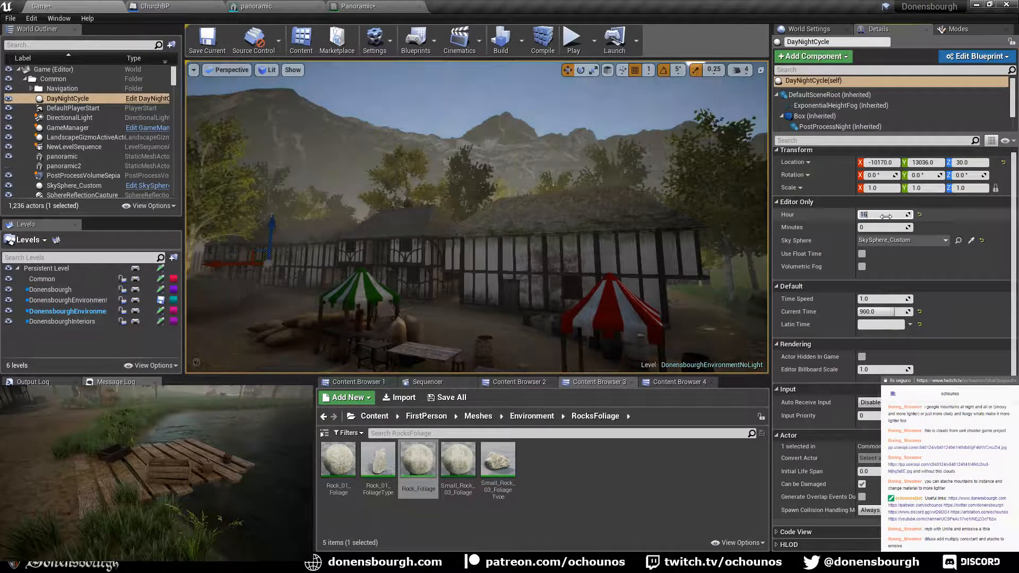
- Step the DayNightCycle Hour from 17 to 21 to judge the mountains' brightness through the evening
{"action": "type", "text": "17"}
{"action": "key", "text": "Return"}
{"action": "type", "text": "18"}
{"action": "key", "text": "Return"}
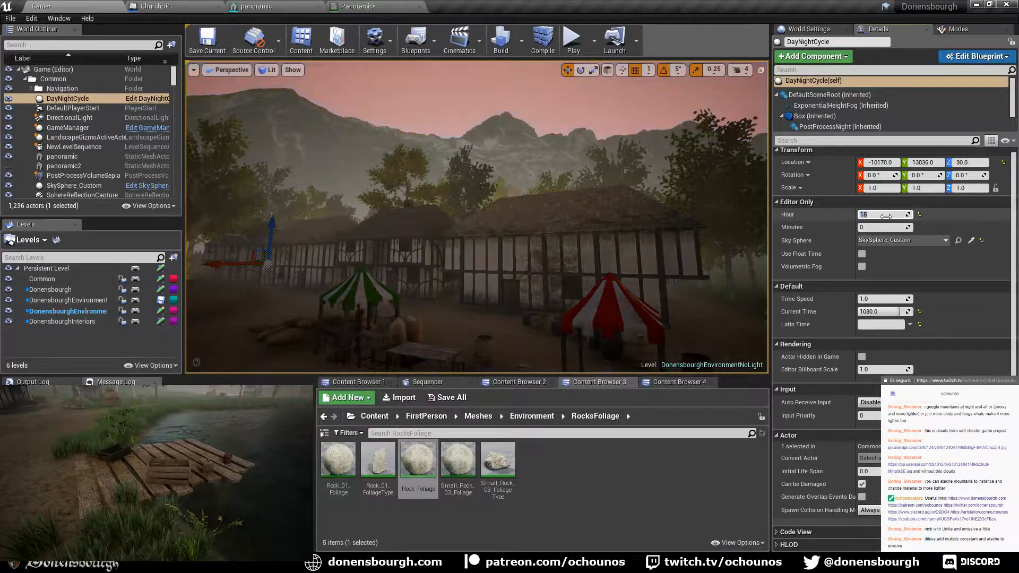
{"action": "type", "text": "19"}
{"action": "key", "text": "Return"}
{"action": "type", "text": "20"}
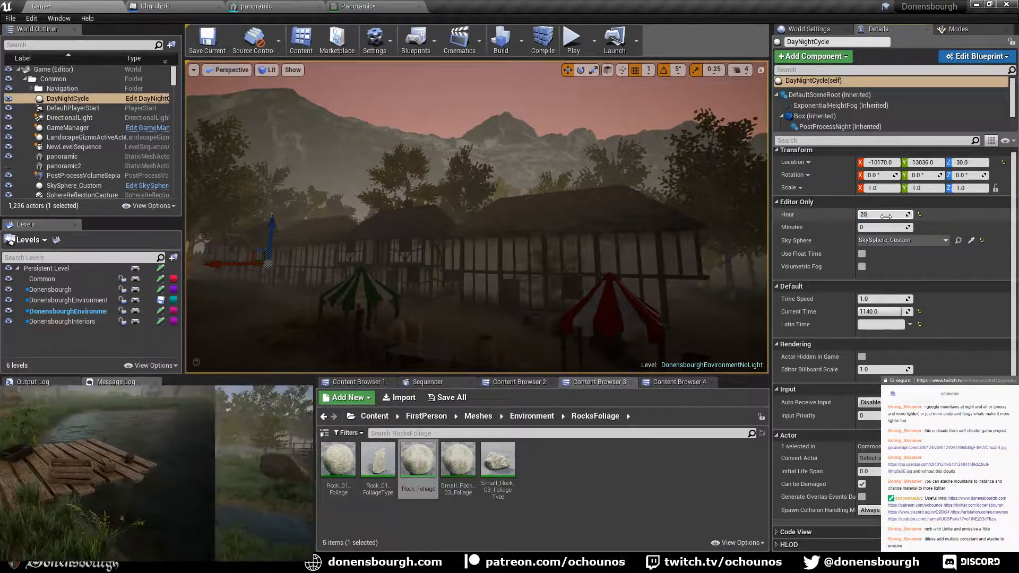
{"action": "key", "text": "Return"}
{"action": "type", "text": "21"}
{"action": "key", "text": "Return"}
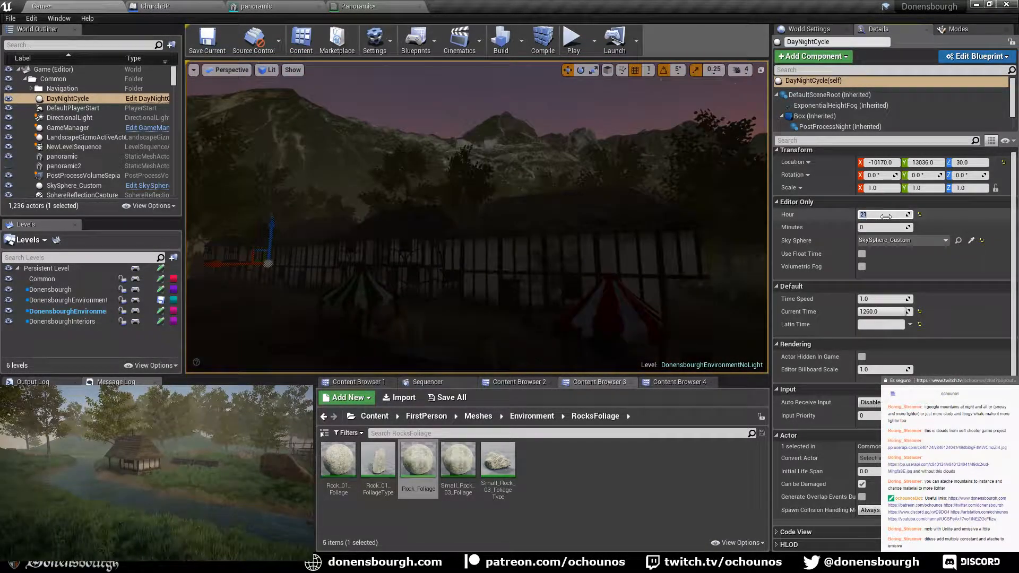
- Try DayNightCycle Hour values of 22 and 23, return it to 22, and look around at the night mountains
{"action": "type", "text": "22"}
{"action": "key", "text": "Return"}
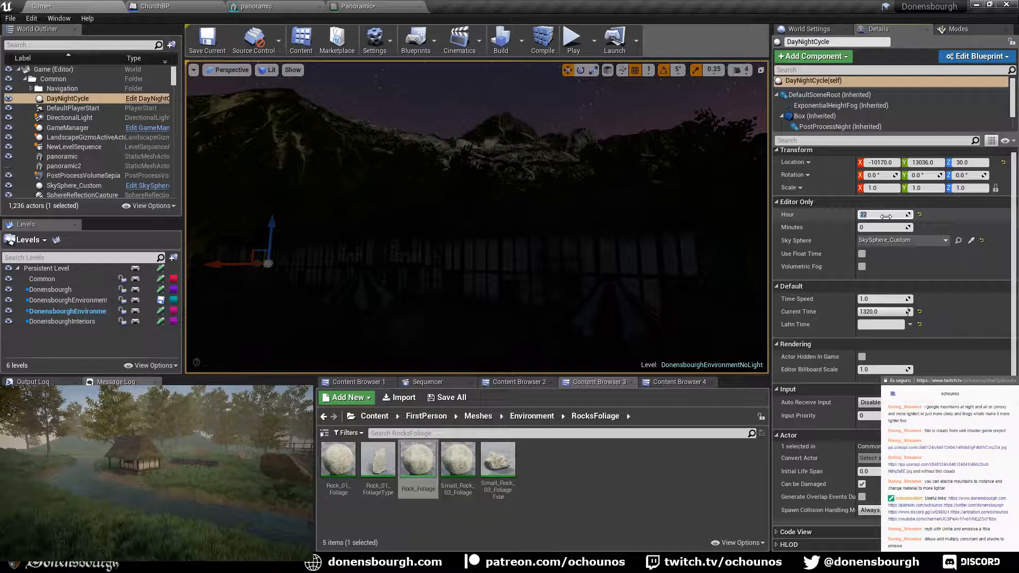
{"action": "type", "text": "23"}
{"action": "key", "text": "Return"}
{"action": "type", "text": "22"}
{"action": "key", "text": "Return"}
{"action": "right_click_drag", "start_coordinate": [433, 193], "coordinate": [88, 200]}
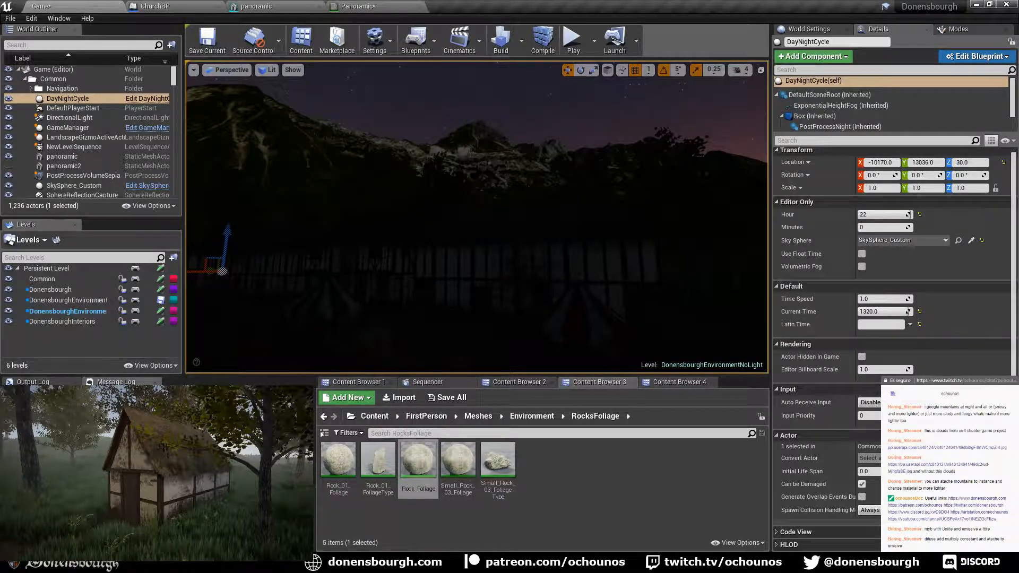
{"action": "right_click_drag", "start_coordinate": [88, 200], "coordinate": [16, 212]}
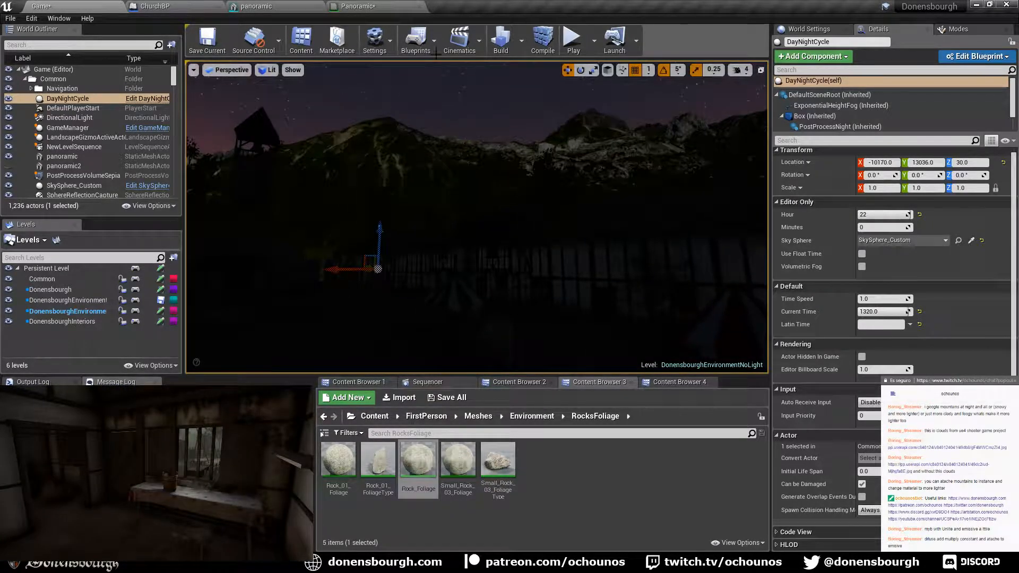
- Lower the Multiply node's Const B to 0.1, and apply and save the Panoramic material
{"action": "left_click", "coordinate": [357, 6]}
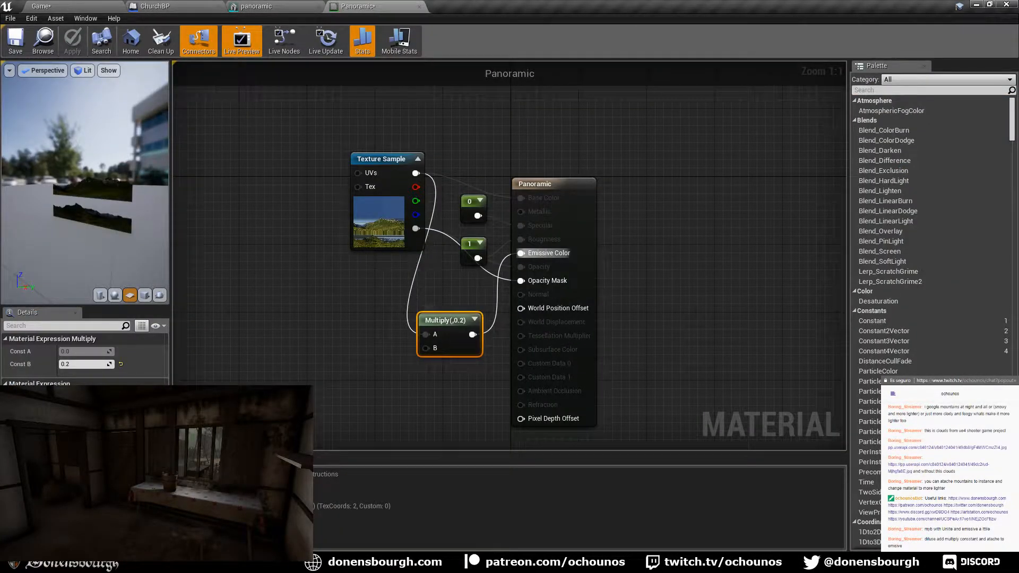
{"action": "left_click", "coordinate": [91, 364]}
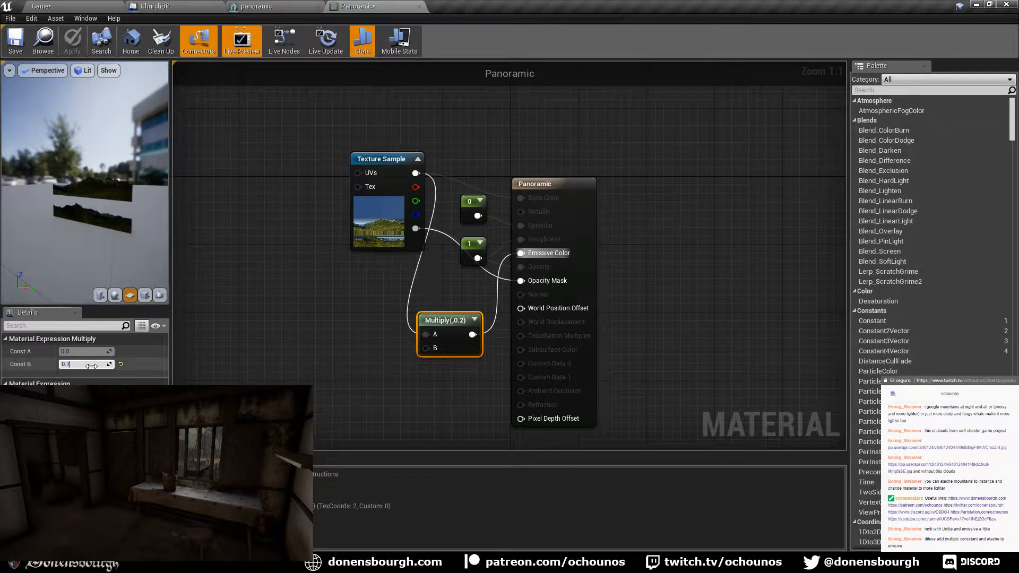
{"action": "key", "text": "Return"}
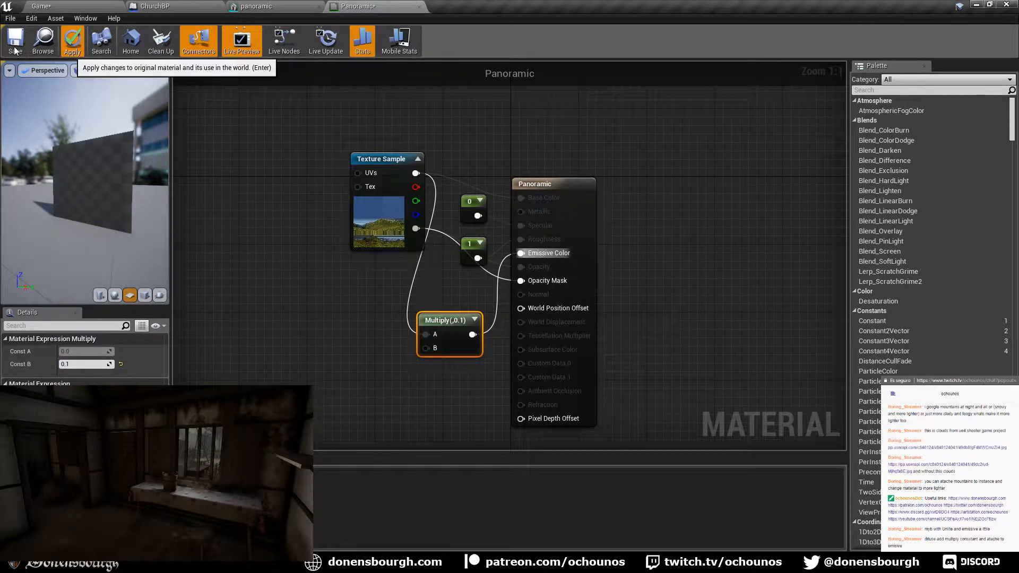
{"action": "left_click", "coordinate": [15, 51]}
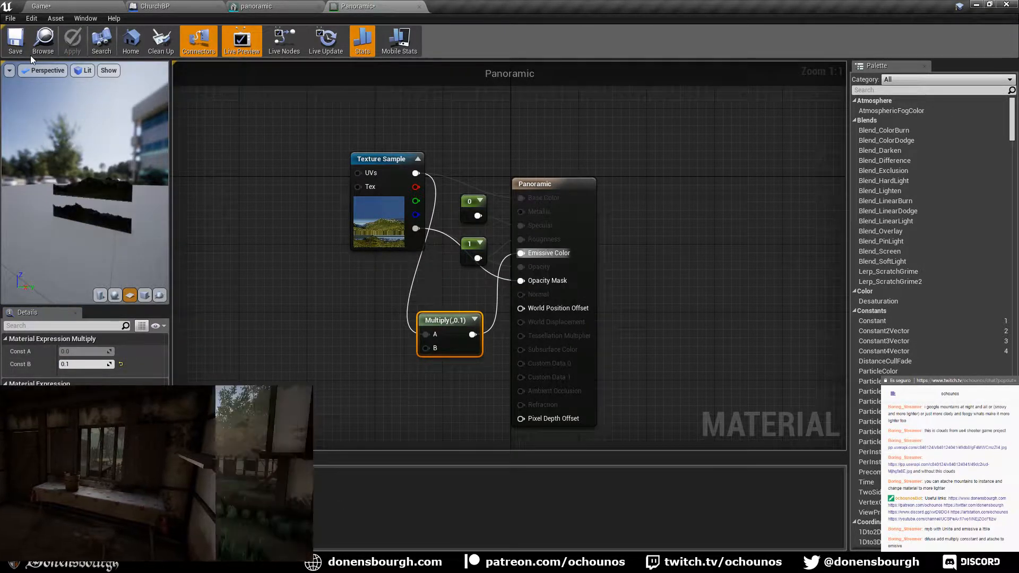
- Return to the level and examine the darkened mountains from several directions around the village at night
{"action": "left_click", "coordinate": [101, 8]}
{"action": "right_click_drag", "start_coordinate": [353, 229], "coordinate": [439, 235]}
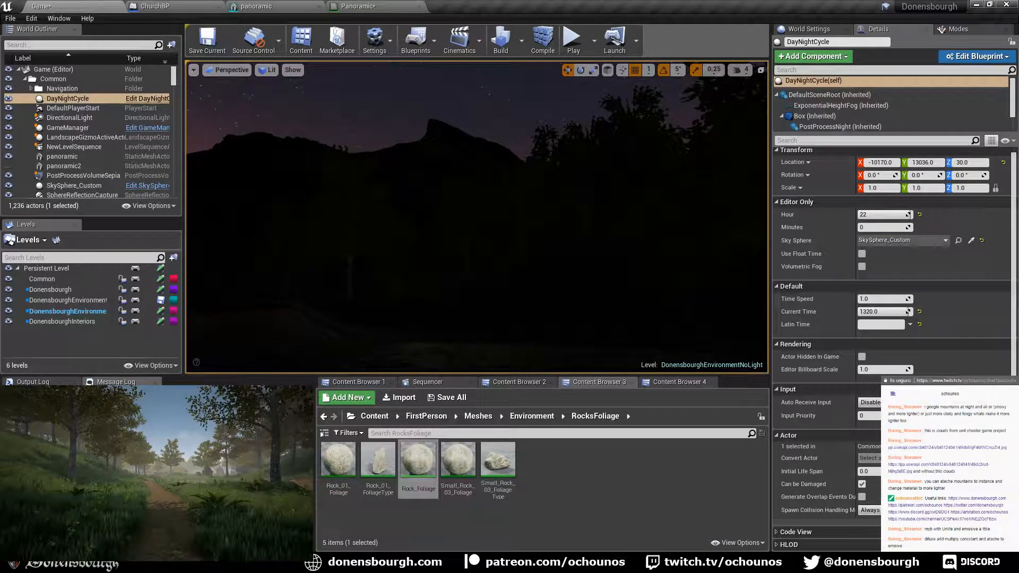
{"action": "right_click_drag", "start_coordinate": [539, 182], "coordinate": [424, 178]}
{"action": "right_click_drag", "start_coordinate": [578, 177], "coordinate": [424, 159]}
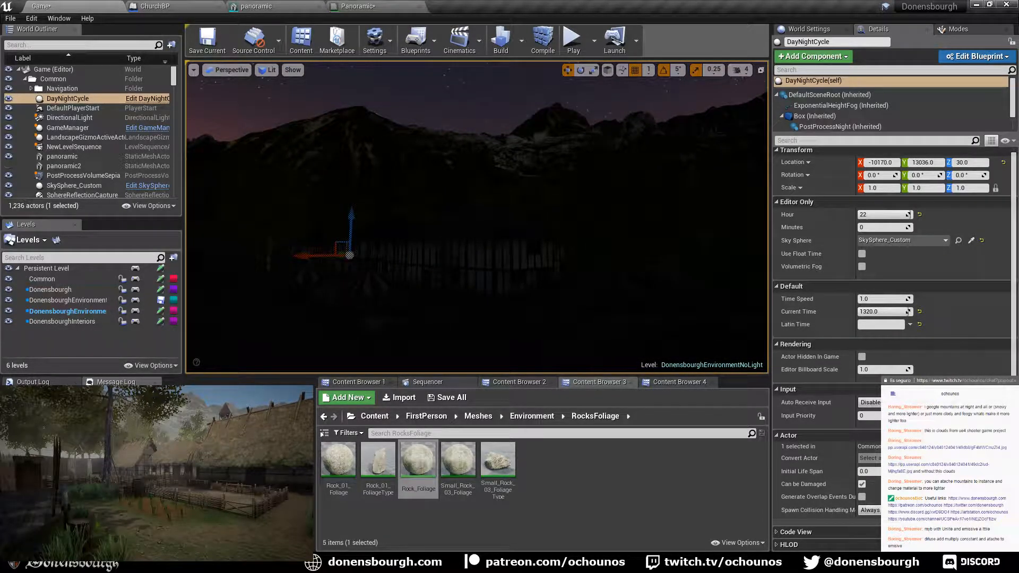
{"action": "right_click_drag", "start_coordinate": [476, 218], "coordinate": [525, 222]}
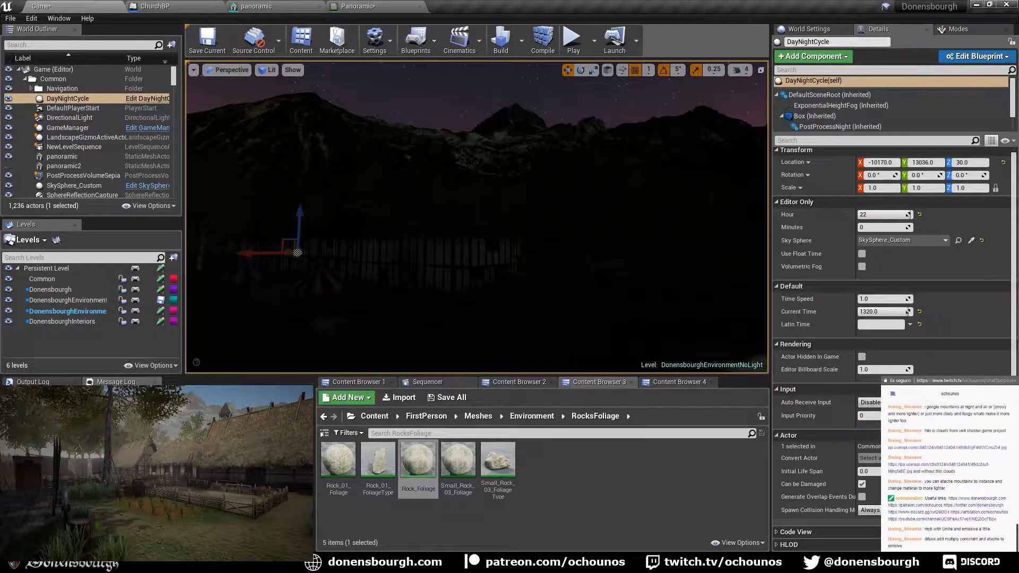
- Show the browser's reference image of hazy mountains, move it away, and compare it with the night backdrop
{"action": "left_click_drag", "start_coordinate": [0, 140], "coordinate": [641, 102]}
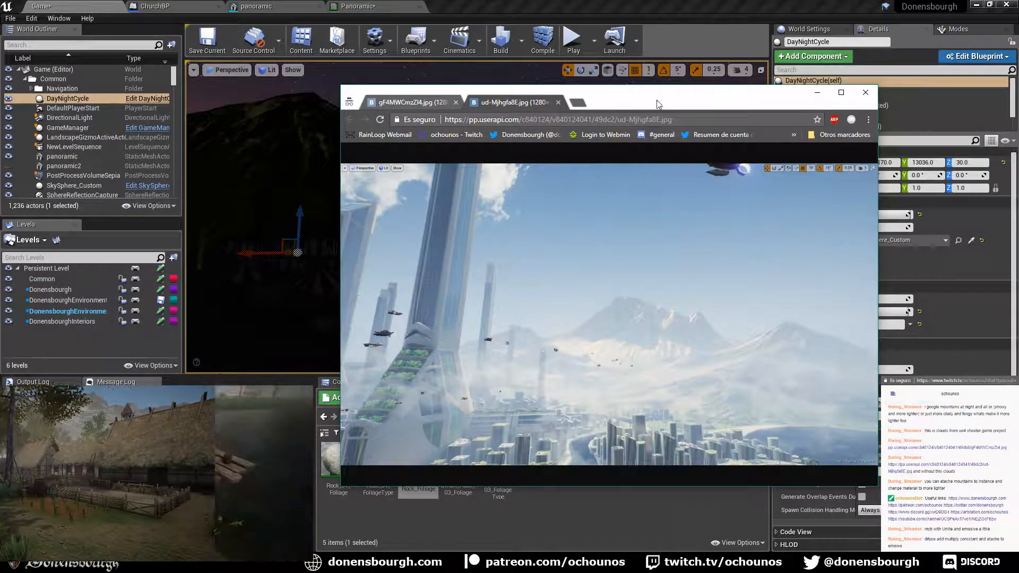
{"action": "left_click_drag", "start_coordinate": [623, 93], "coordinate": [0, 107]}
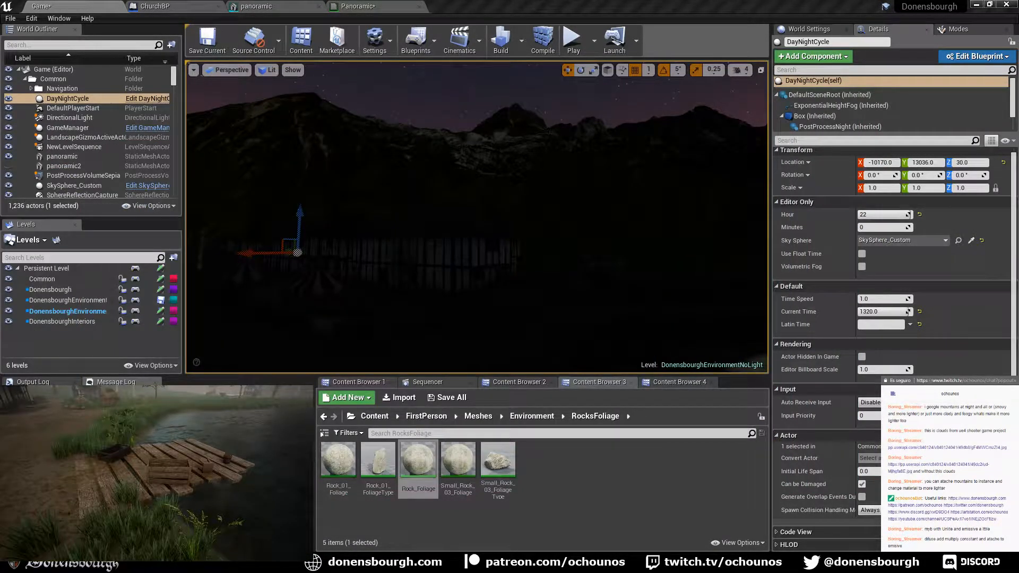
{"action": "right_click_drag", "start_coordinate": [476, 217], "coordinate": [313, 210]}
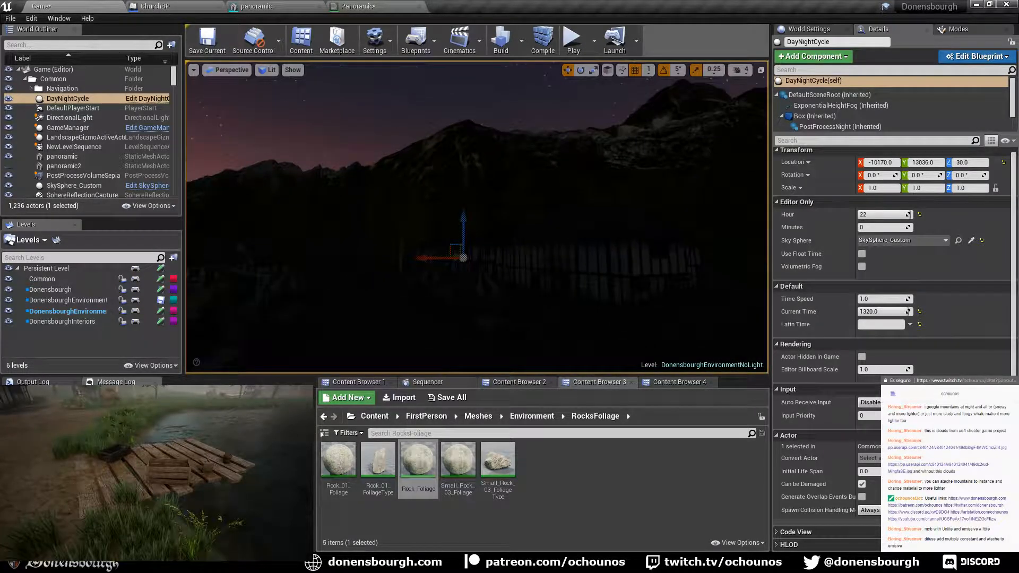
- Set the DayNightCycle Hour to 10 and inspect the mountains behind the village in daylight
{"action": "left_click", "coordinate": [883, 215]}
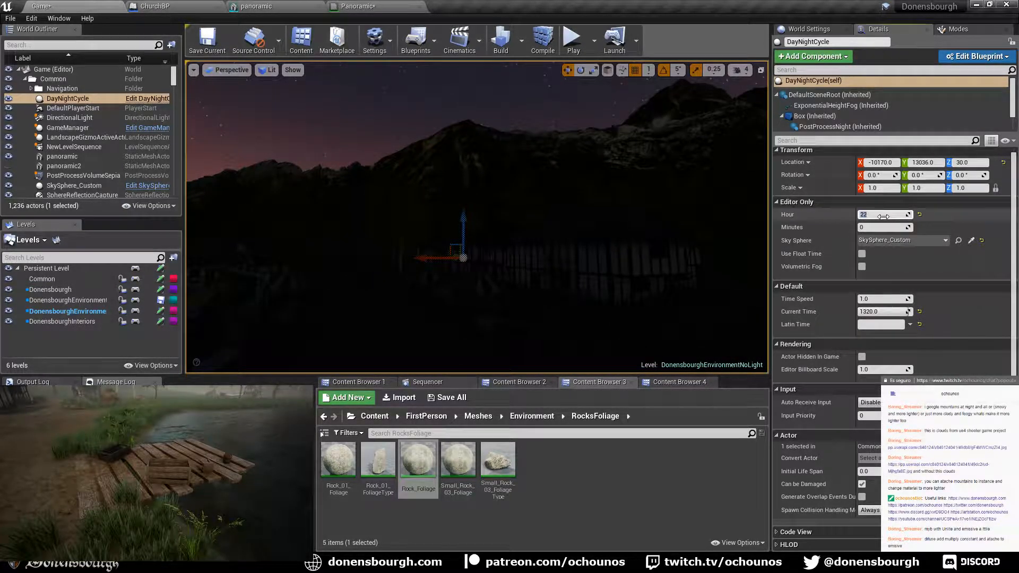
{"action": "type", "text": "10"}
{"action": "key", "text": "Return"}
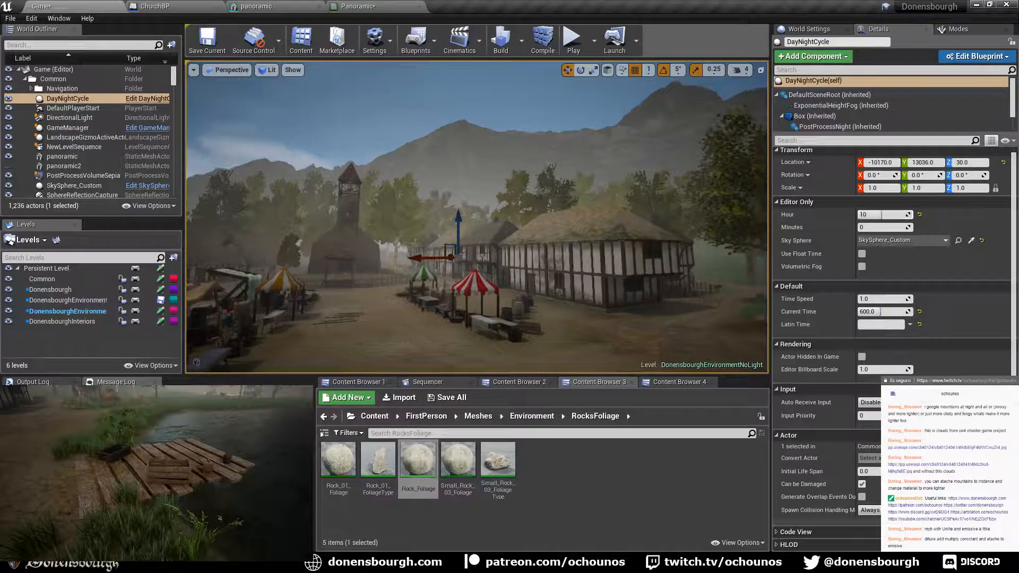
{"action": "right_click_drag", "start_coordinate": [477, 249], "coordinate": [364, 300]}
{"action": "mouse_move", "coordinate": [539, 247]}
{"action": "right_mouse_down"}
{"action": "mouse_move", "coordinate": [484, 260]}
{"action": "mouse_move", "coordinate": [487, 246]}
{"action": "mouse_move", "coordinate": [526, 264]}
{"action": "mouse_move", "coordinate": [398, 264]}
{"action": "mouse_move", "coordinate": [537, 270]}
{"action": "mouse_move", "coordinate": [637, 261]}
{"action": "mouse_move", "coordinate": [535, 262]}
{"action": "right_mouse_up"}
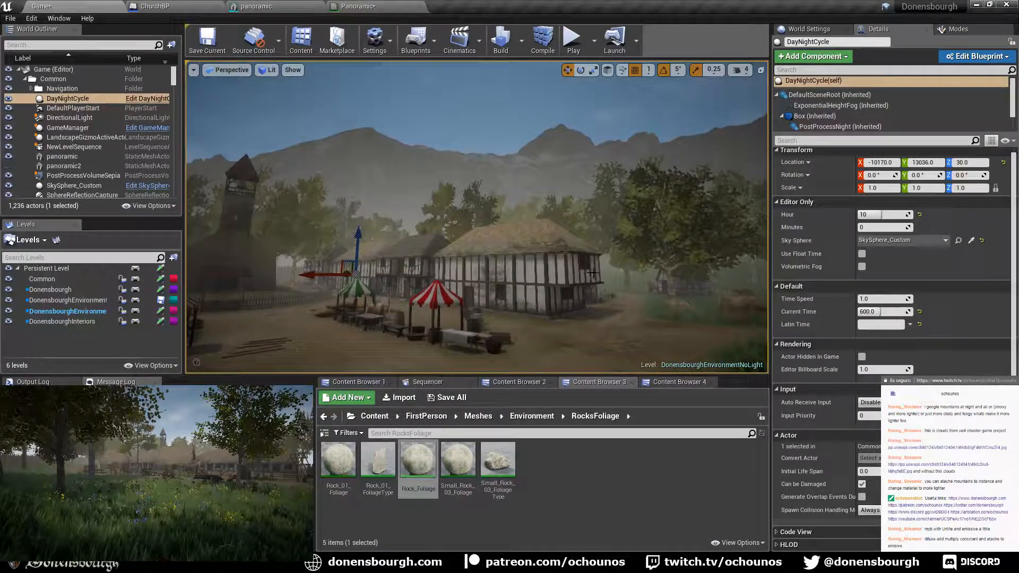
- Rearrange the Panoramic material graph, moving the Texture Sample outward and the Multiply node between it and the constants
{"action": "right_click_drag", "start_coordinate": [593, 273], "coordinate": [558, 279]}
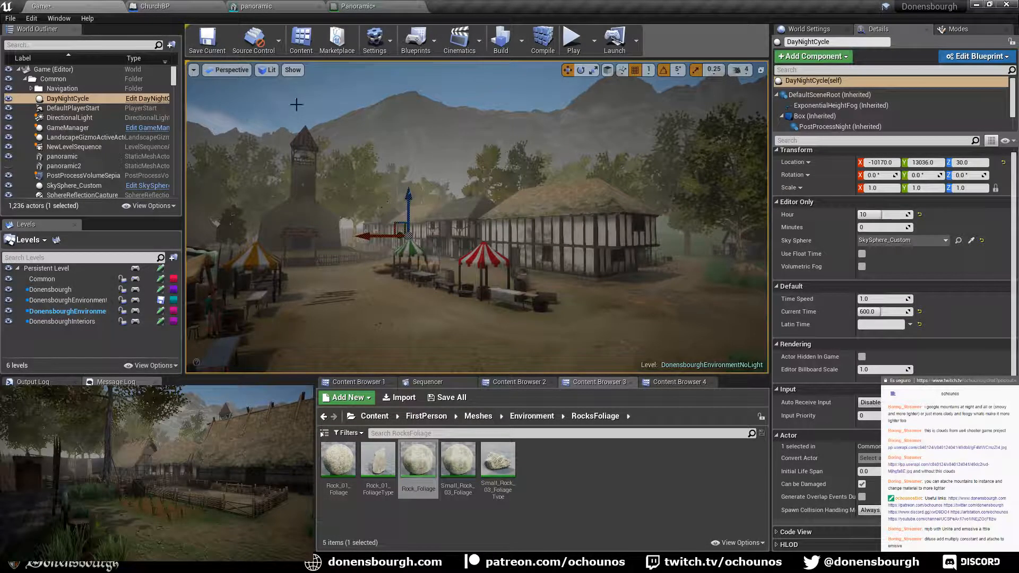
{"action": "left_click", "coordinate": [365, 6]}
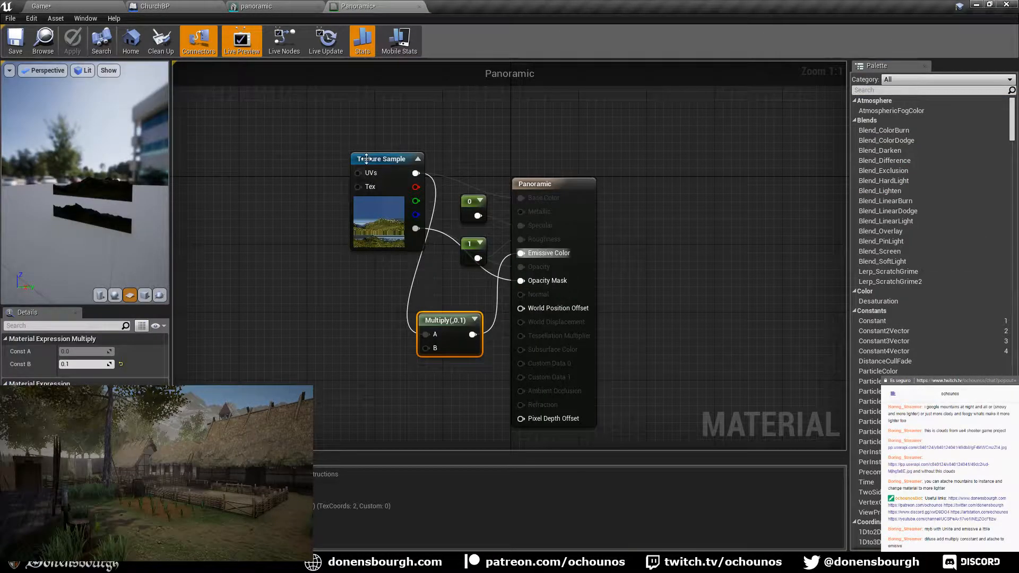
{"action": "left_click_drag", "start_coordinate": [366, 159], "coordinate": [298, 175]}
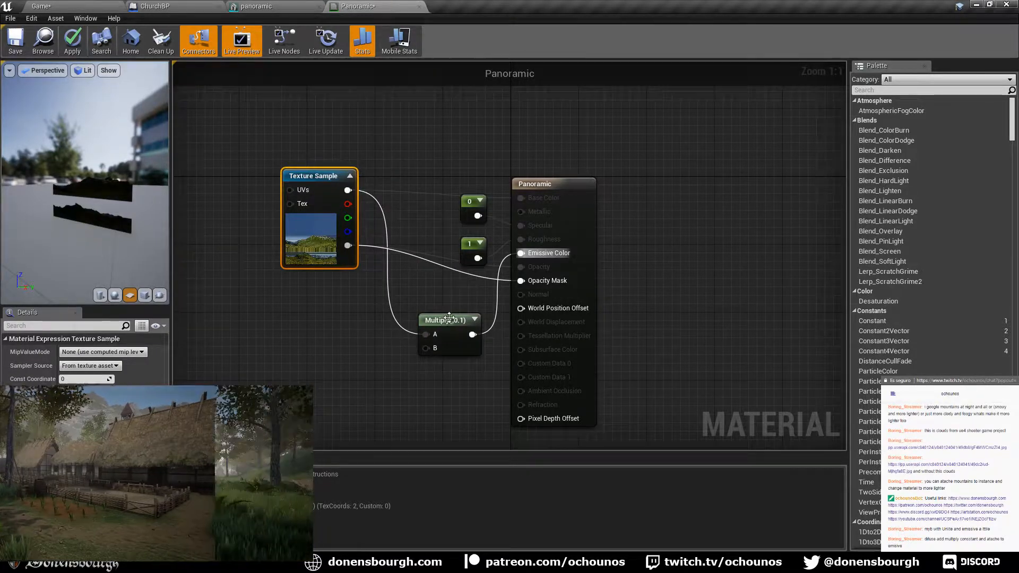
{"action": "left_click_drag", "start_coordinate": [449, 317], "coordinate": [408, 209]}
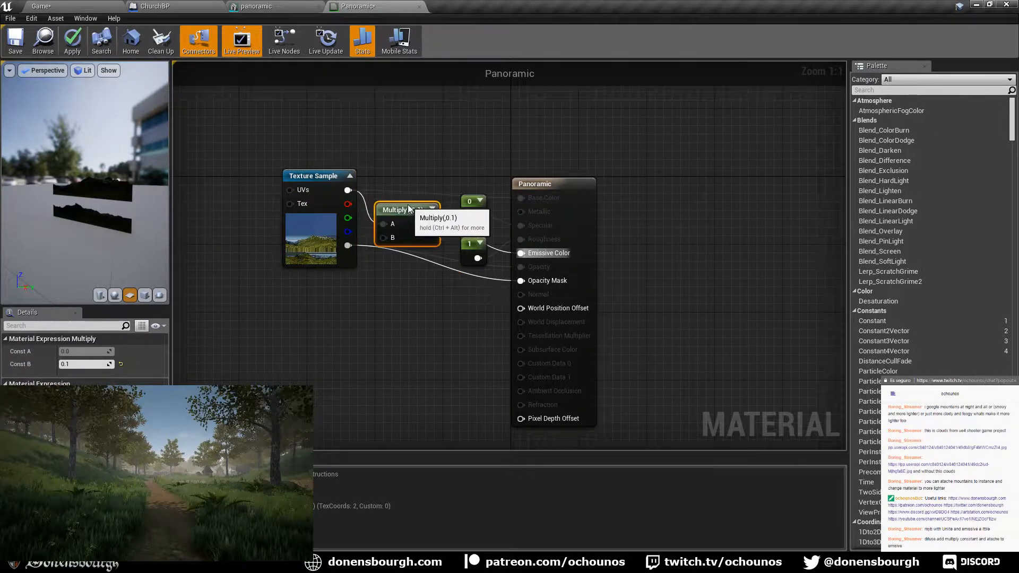
{"action": "right_click_drag", "start_coordinate": [387, 352], "coordinate": [391, 368]}
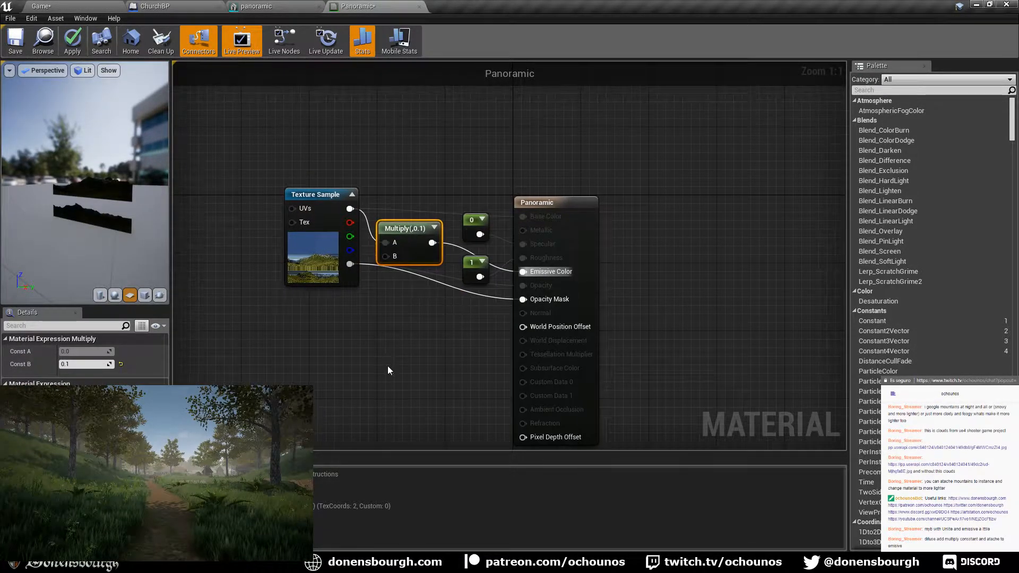
- Return the Panoramic material from unlit to lit shading with Base Color, Specular and Roughness active, and apply and save it
{"action": "left_click", "coordinate": [558, 202]}
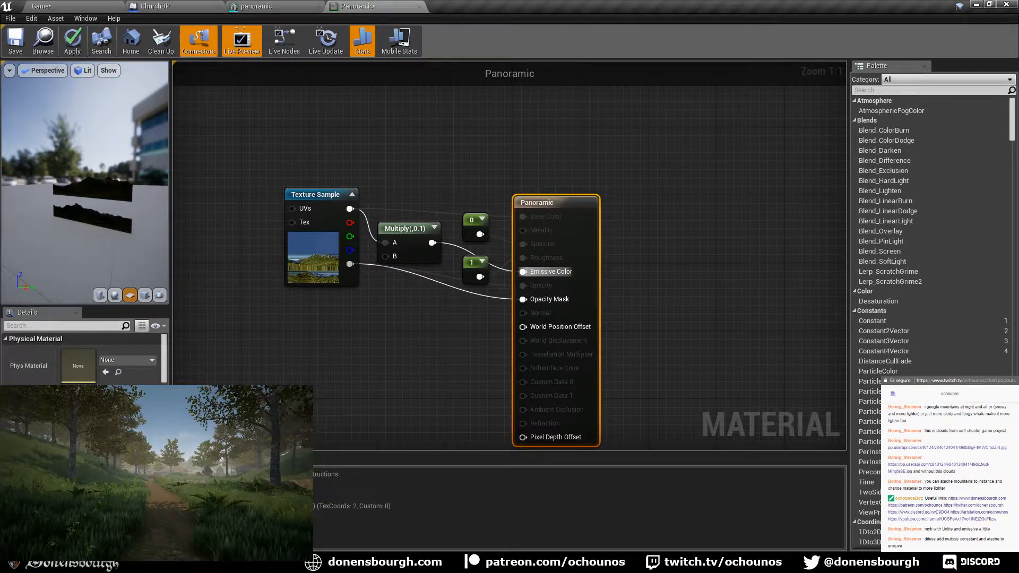
{"action": "key", "text": "ctrl+z"}
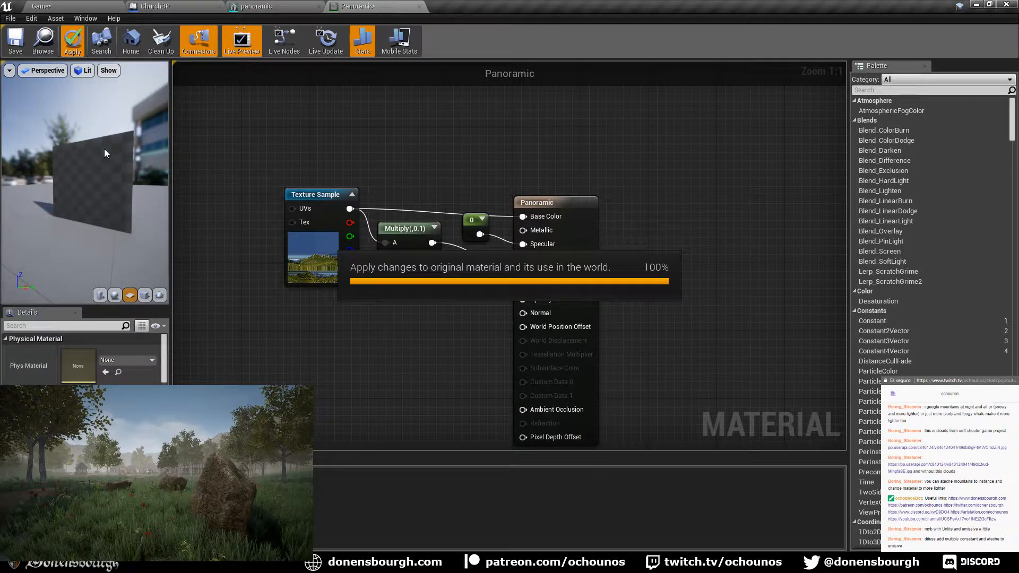
{"action": "left_click", "coordinate": [16, 42]}
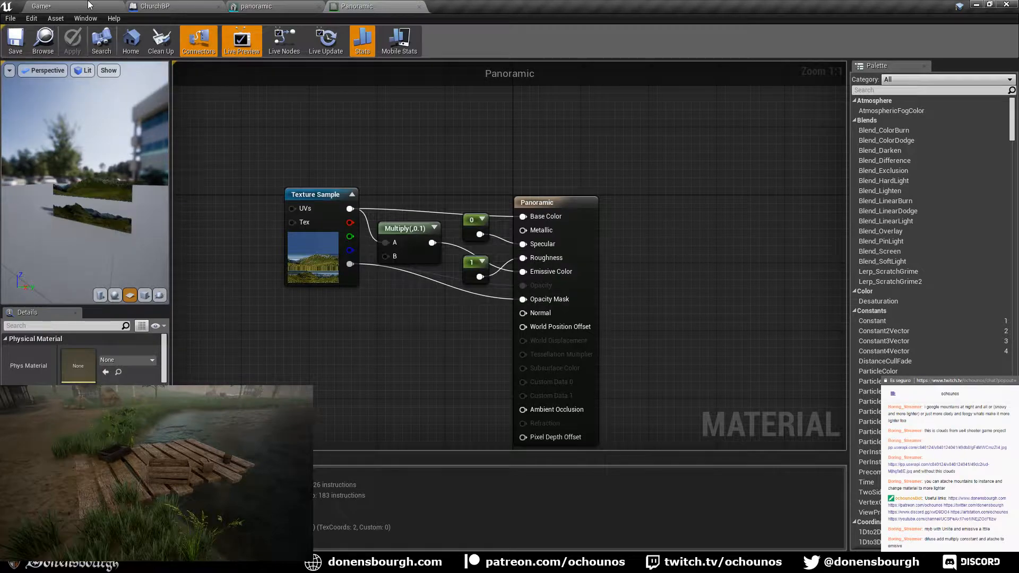
- Inspect the lit mountains behind the village in daylight, and set the DayNightCycle Hour to 22 to check them at night
{"action": "left_click", "coordinate": [88, 5]}
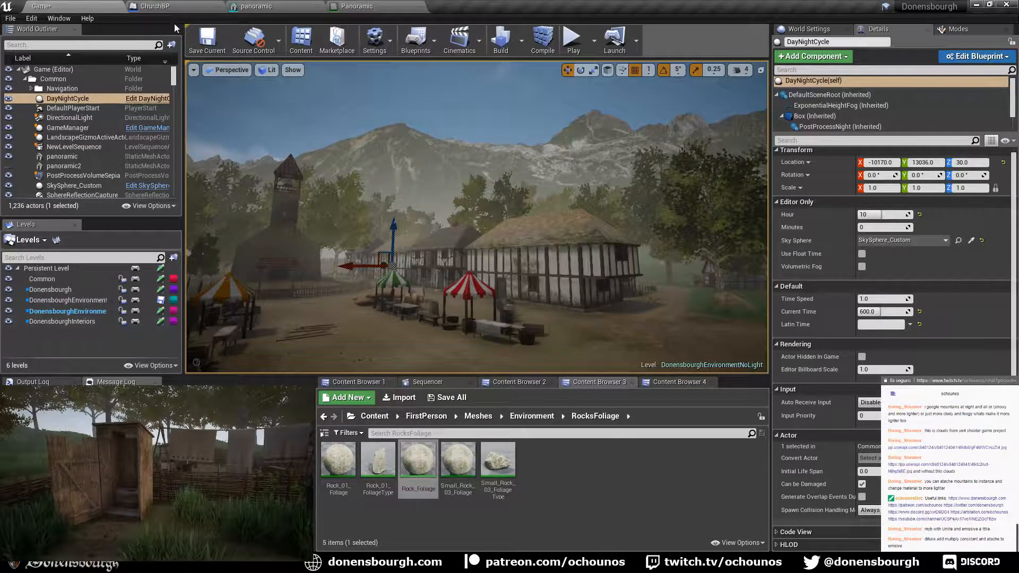
{"action": "left_click", "coordinate": [387, 6]}
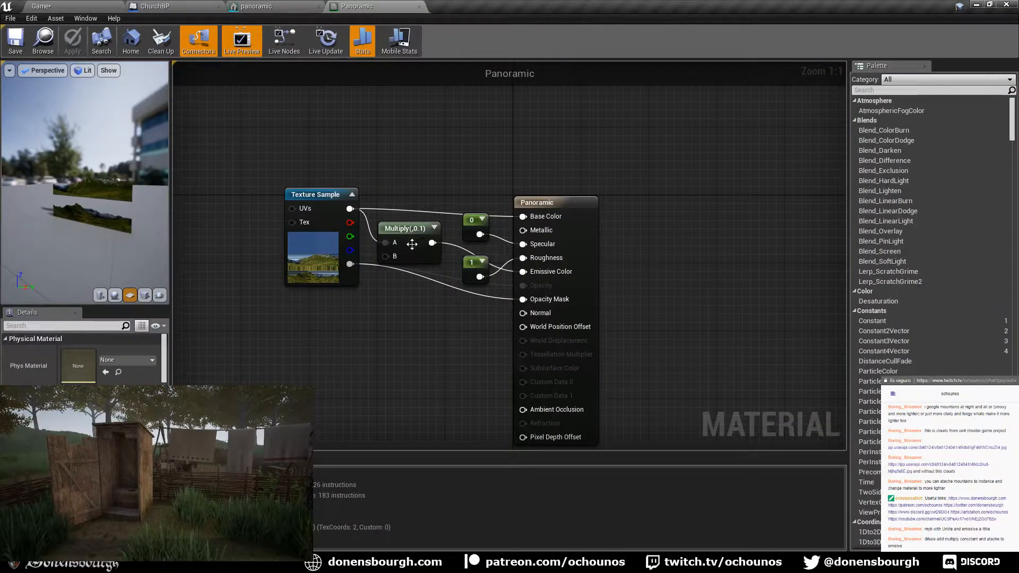
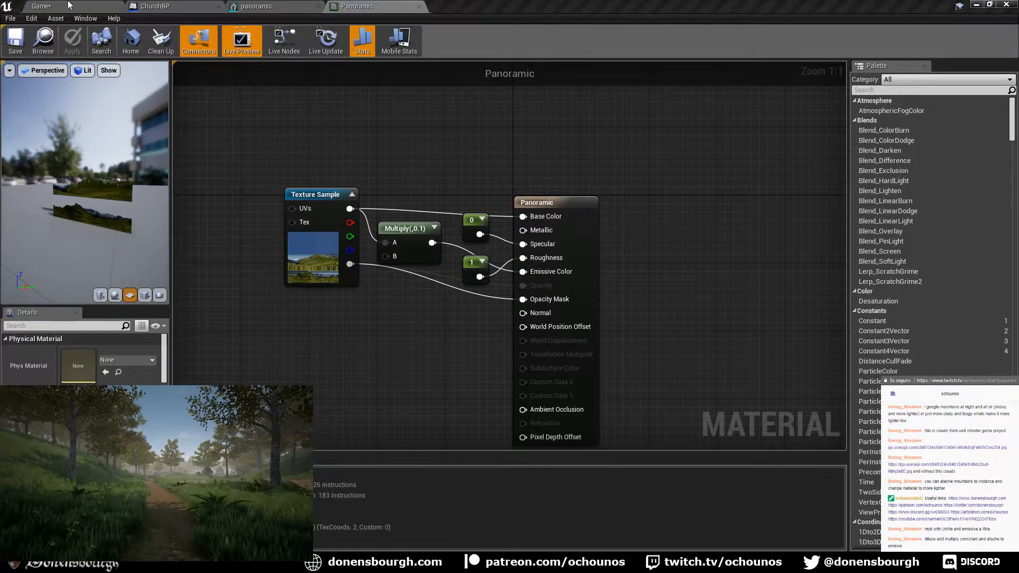
{"action": "left_click", "coordinate": [40, 5]}
{"action": "right_click_drag", "start_coordinate": [514, 317], "coordinate": [520, 360]}
{"action": "left_click", "coordinate": [884, 214]}
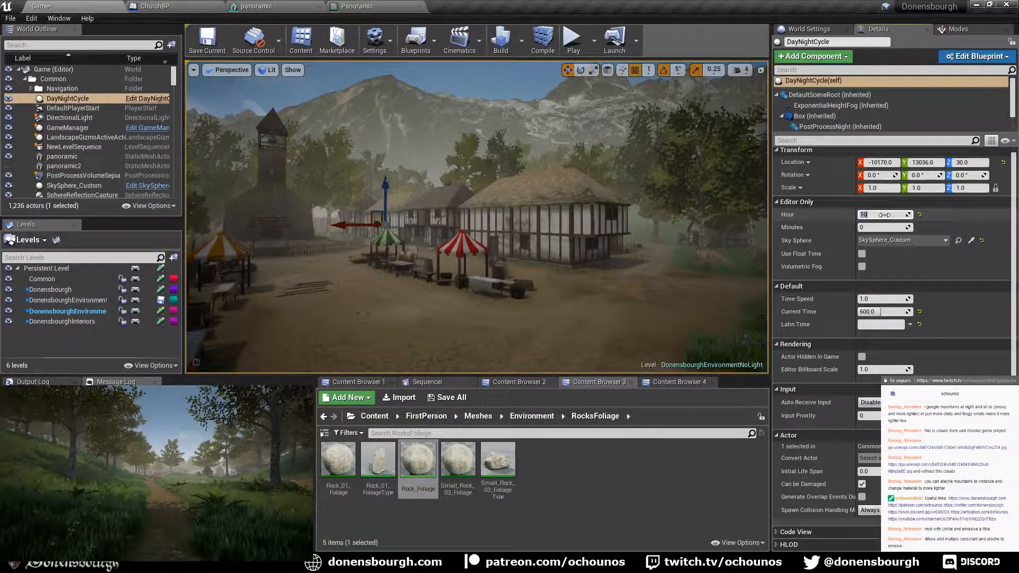
{"action": "key", "text": "Return"}
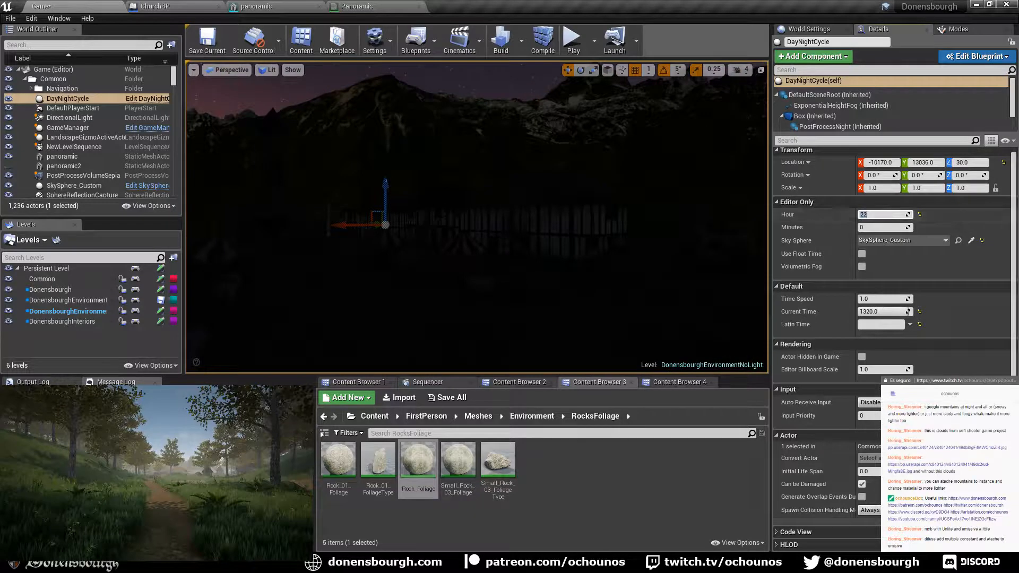
- Preview the panoramic mountains at night with the DayNightCycle hour set to 23 and back to 22
{"action": "right_click_drag", "start_coordinate": [584, 228], "coordinate": [690, 192]}
{"action": "mouse_move", "coordinate": [562, 283]}
{"action": "right_mouse_down"}
{"action": "mouse_move", "coordinate": [509, 282]}
{"action": "mouse_move", "coordinate": [509, 297]}
{"action": "mouse_move", "coordinate": [552, 292]}
{"action": "right_mouse_up"}
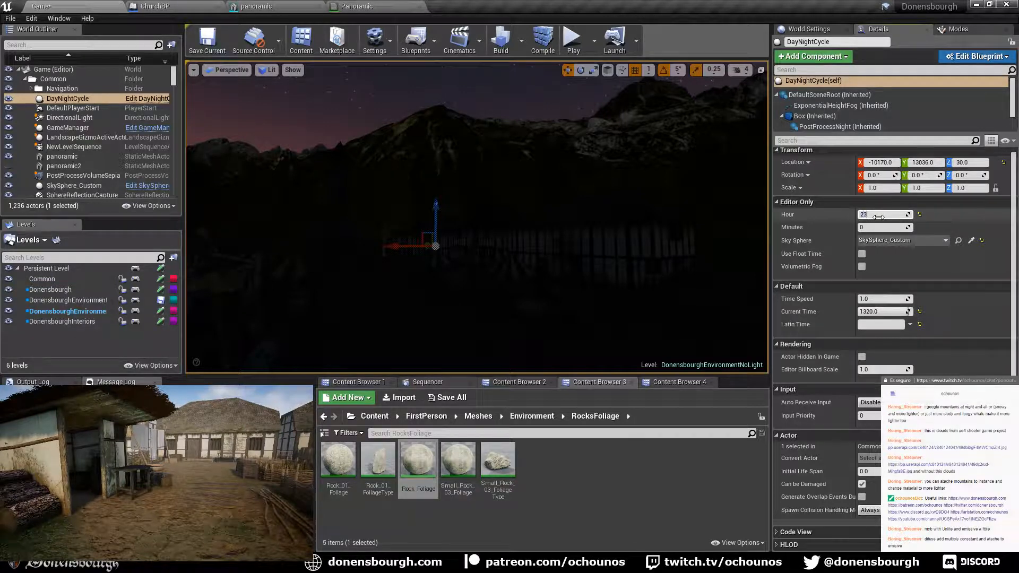
{"action": "left_click", "coordinate": [878, 215]}
{"action": "type", "text": "23"}
{"action": "key", "text": "Return"}
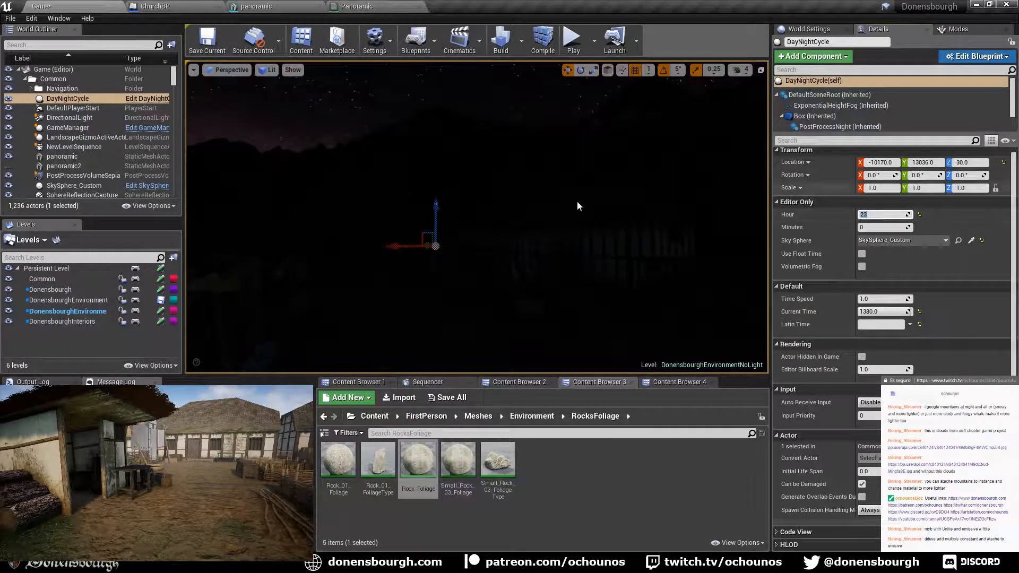
{"action": "right_click_drag", "start_coordinate": [578, 204], "coordinate": [531, 182]}
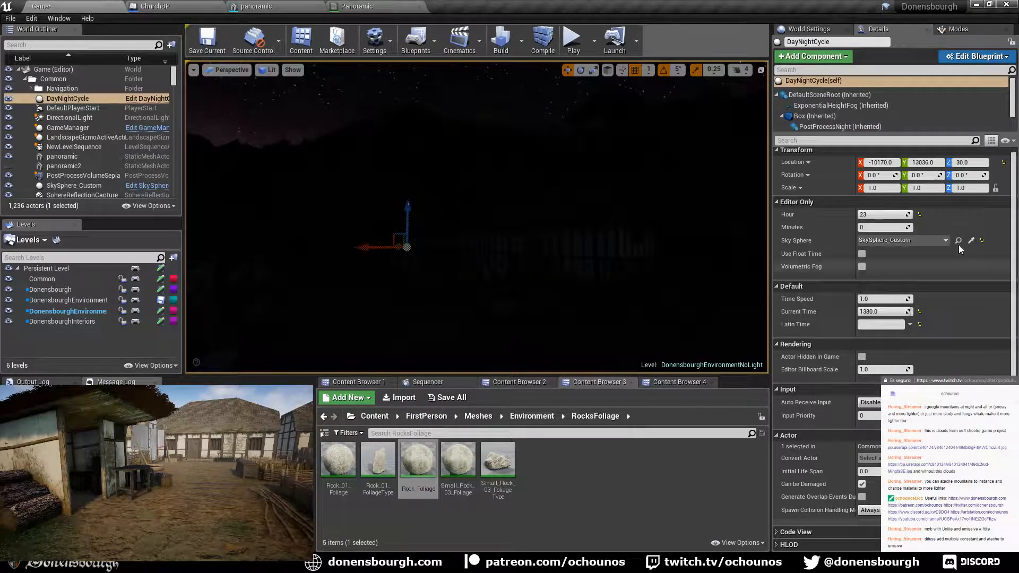
{"action": "left_click", "coordinate": [889, 214]}
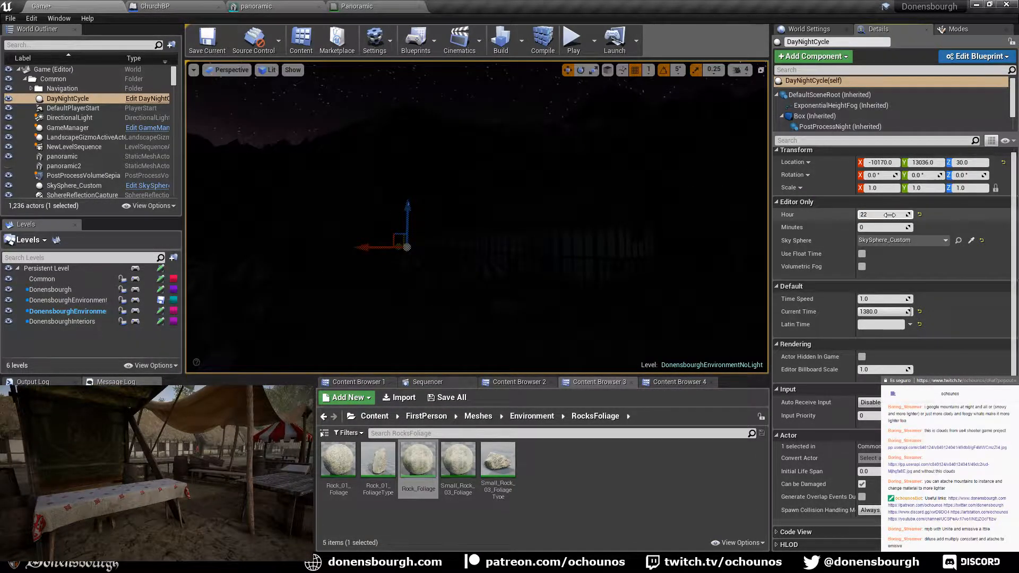
{"action": "key", "text": "Return"}
{"action": "right_click_drag", "start_coordinate": [637, 213], "coordinate": [629, 185]}
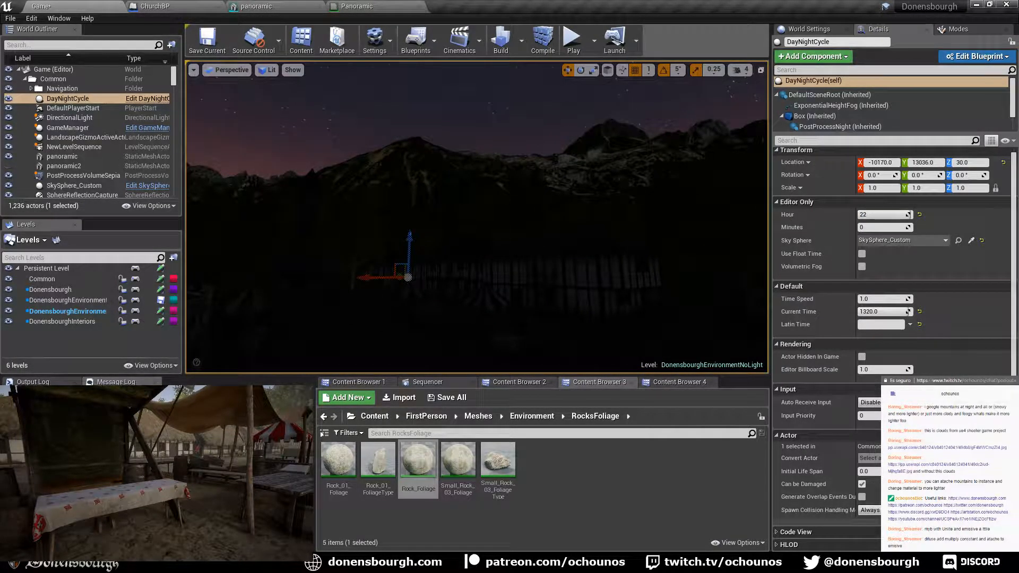
- Set the DayNightCycle hour to 21 to check the mountains at dusk
{"action": "left_click", "coordinate": [882, 214]}
{"action": "type", "text": "21"}
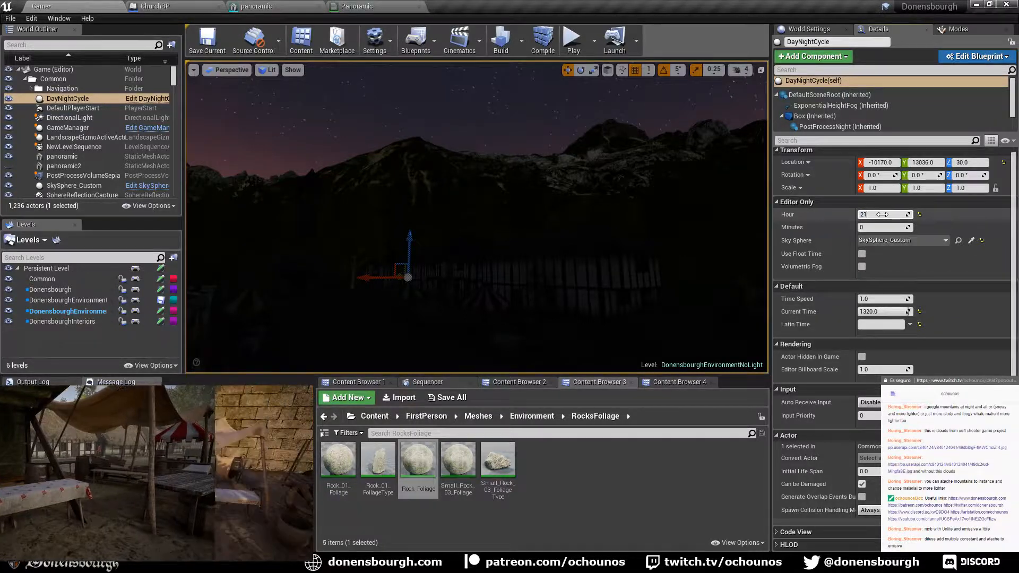
{"action": "key", "text": "Return"}
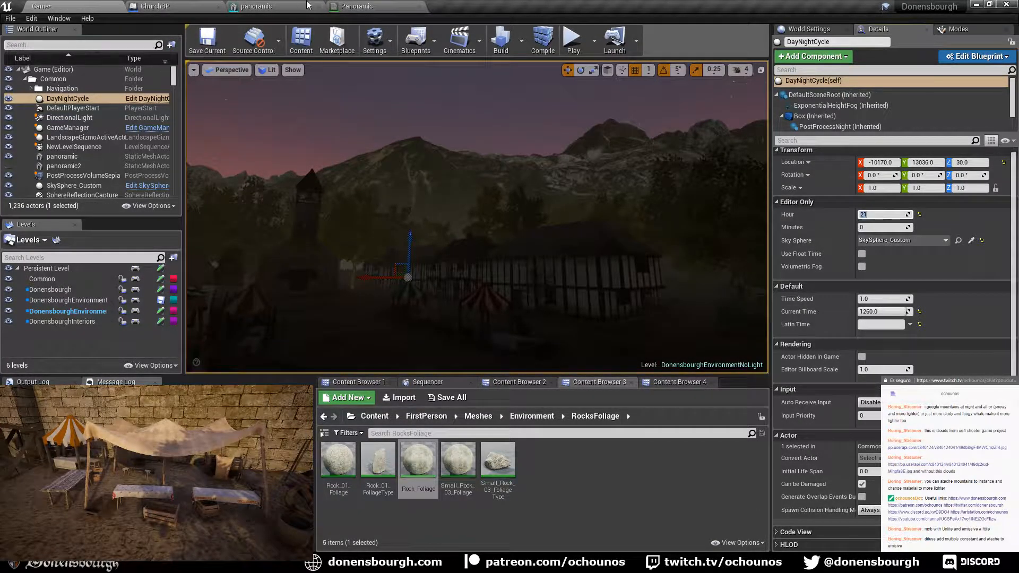
- In the Panoramic material, set the Multiply node's Const B to 0.07 and save the material
{"action": "left_click", "coordinate": [377, 6]}
{"action": "left_click", "coordinate": [395, 228]}
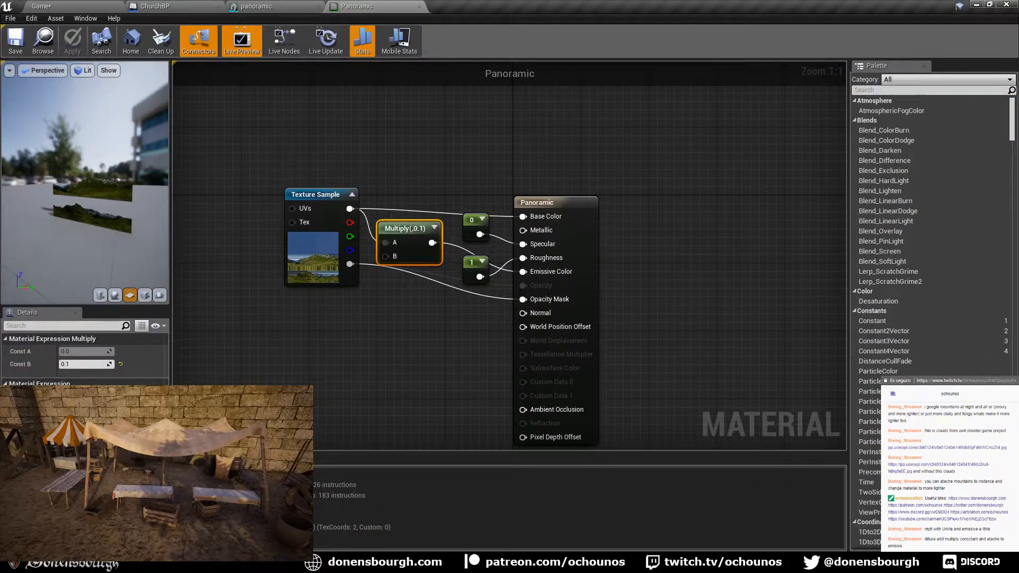
{"action": "left_click", "coordinate": [87, 364]}
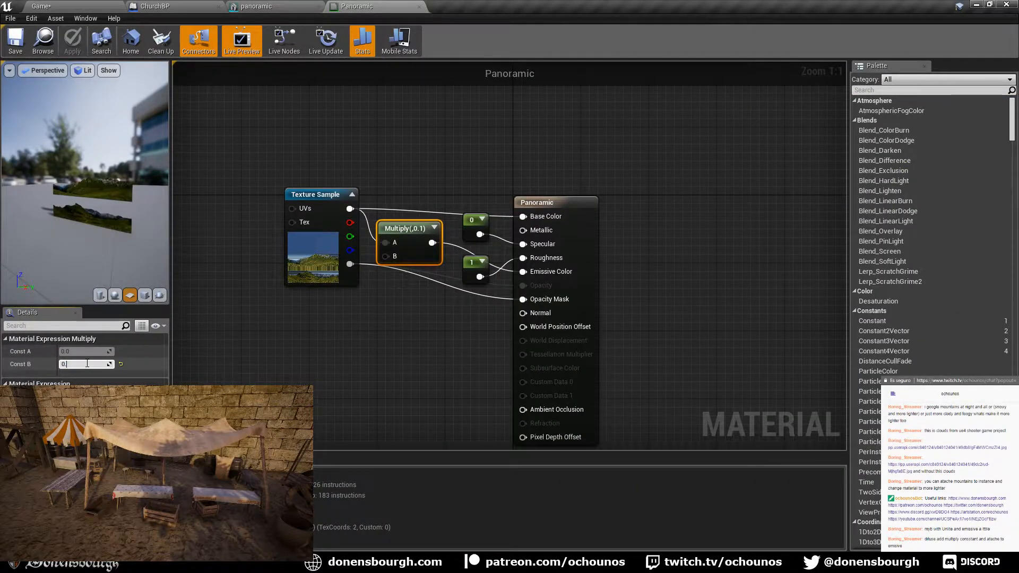
{"action": "type", "text": "0.08"}
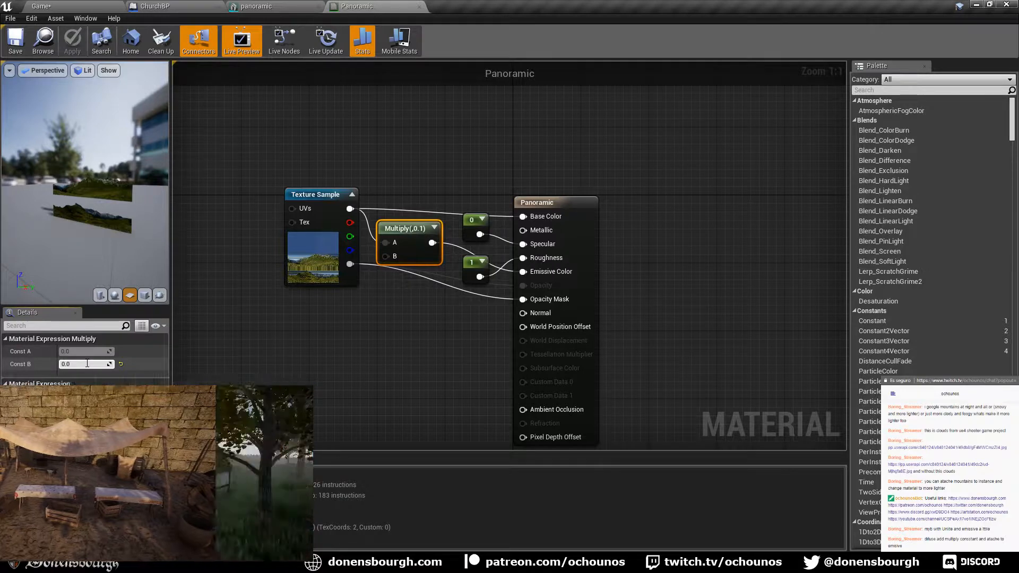
{"action": "key", "text": "BackSpace"}
{"action": "type", "text": "7"}
{"action": "key", "text": "Return"}
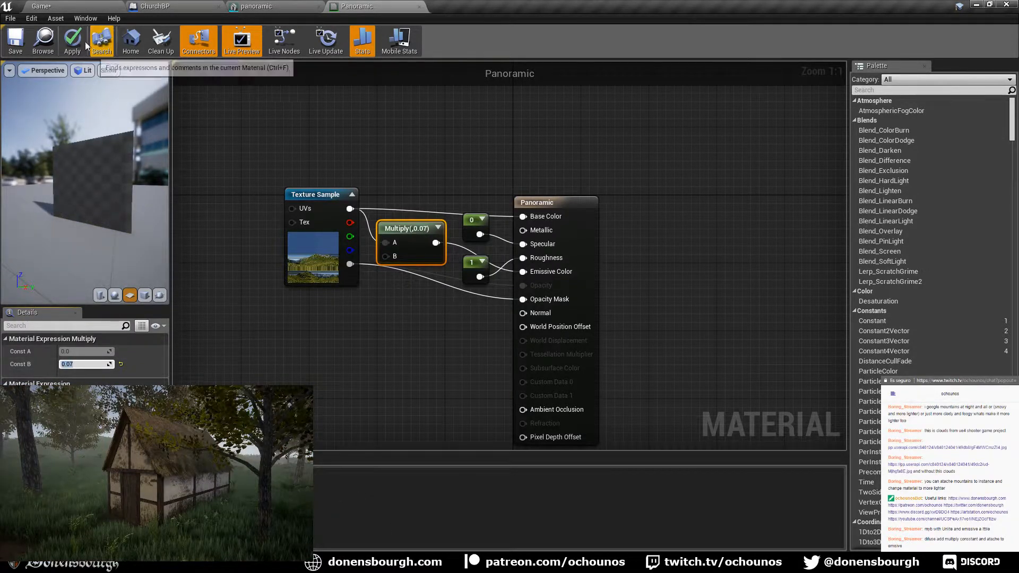
{"action": "left_click", "coordinate": [23, 50]}
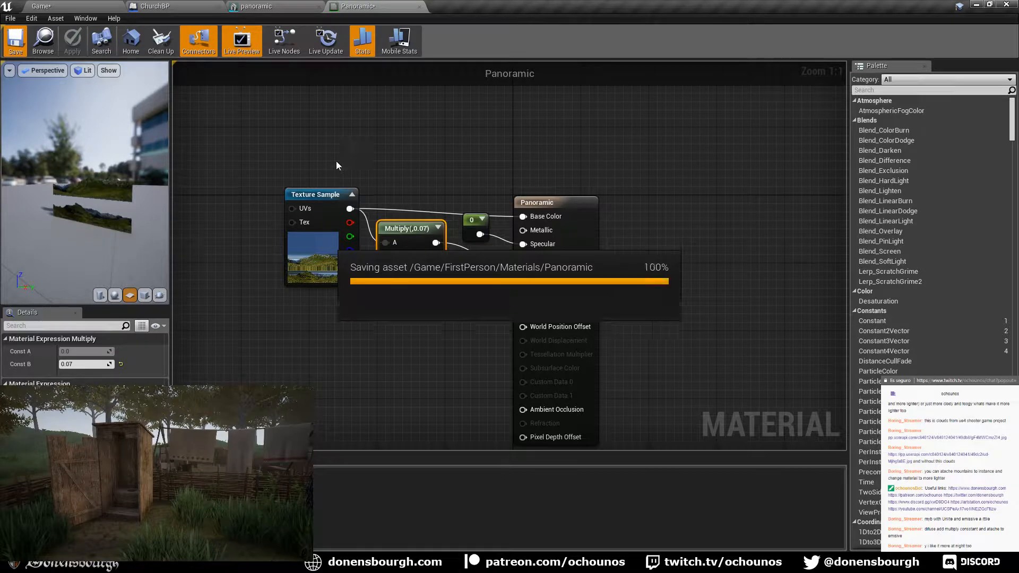
- Return to the level, view the mountains with the adjusted material, and save the maps
{"action": "left_click", "coordinate": [79, 4]}
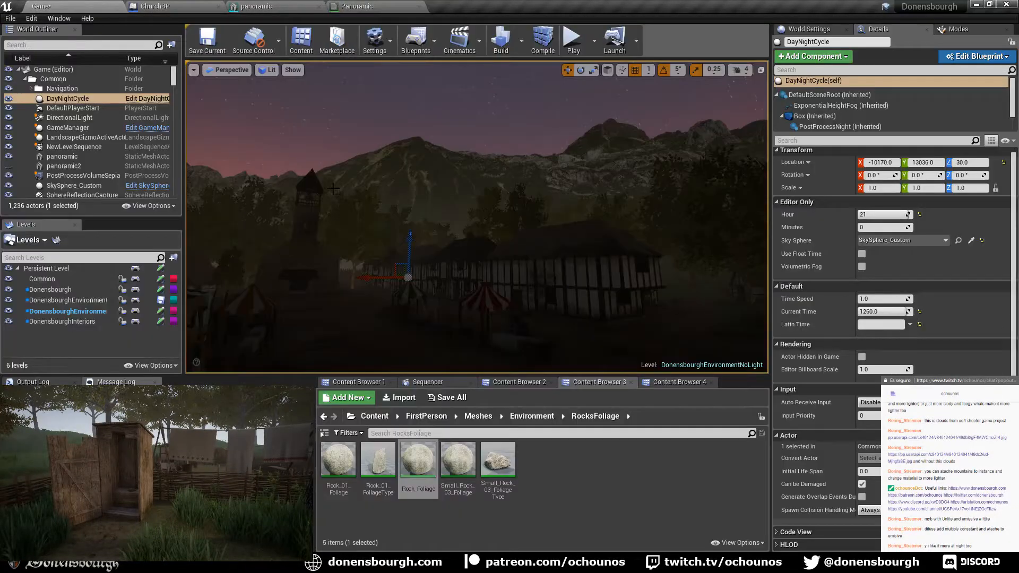
{"action": "right_click_drag", "start_coordinate": [477, 217], "coordinate": [477, 243]}
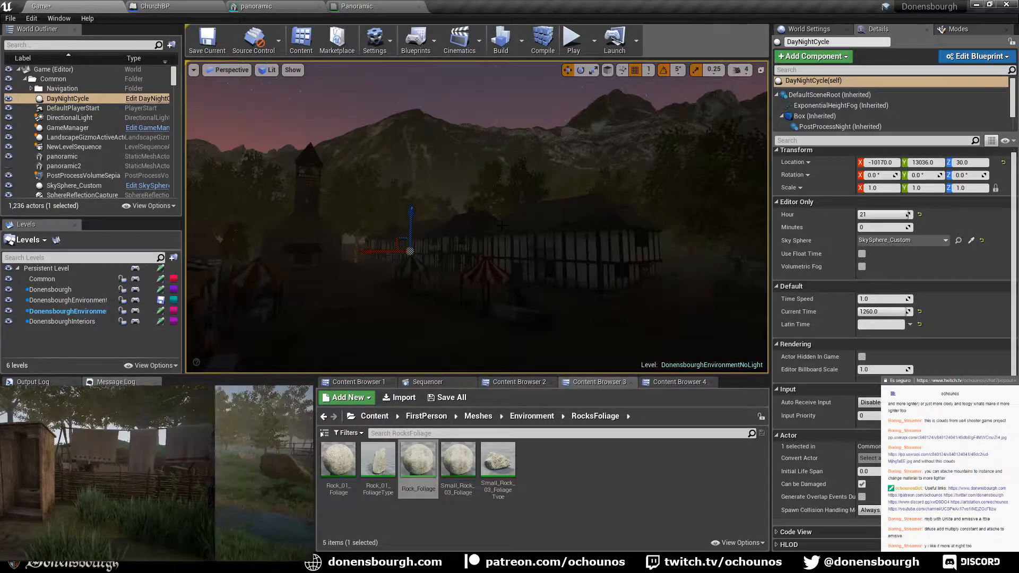
{"action": "key", "text": "ctrl+s"}
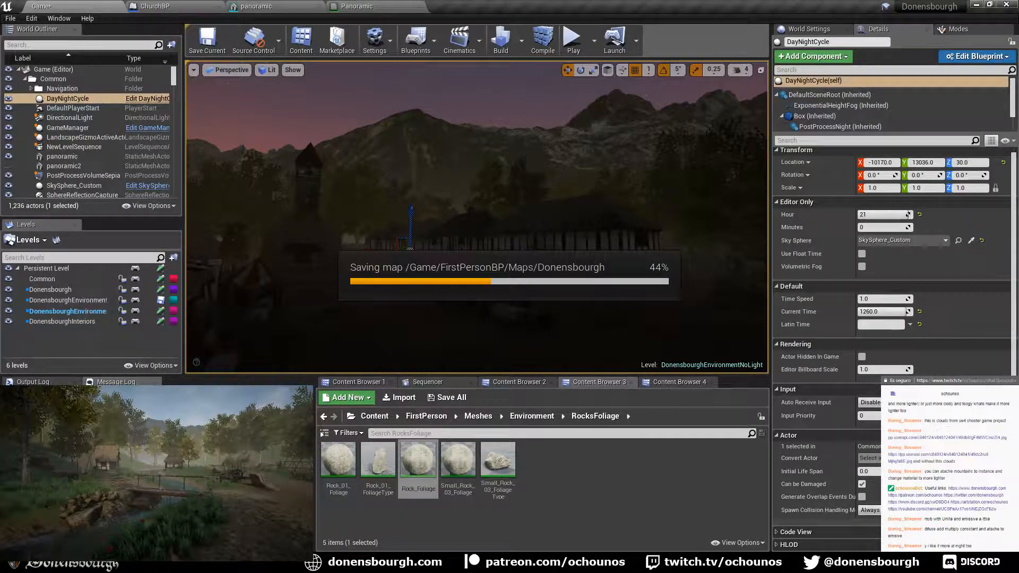
- Check the disk activity in Task Manager while the maps are saving, moving its window out of the way
{"action": "key", "text": "ctrl+shift+Escape"}
{"action": "left_click_drag", "start_coordinate": [749, 152], "coordinate": [781, 191]}
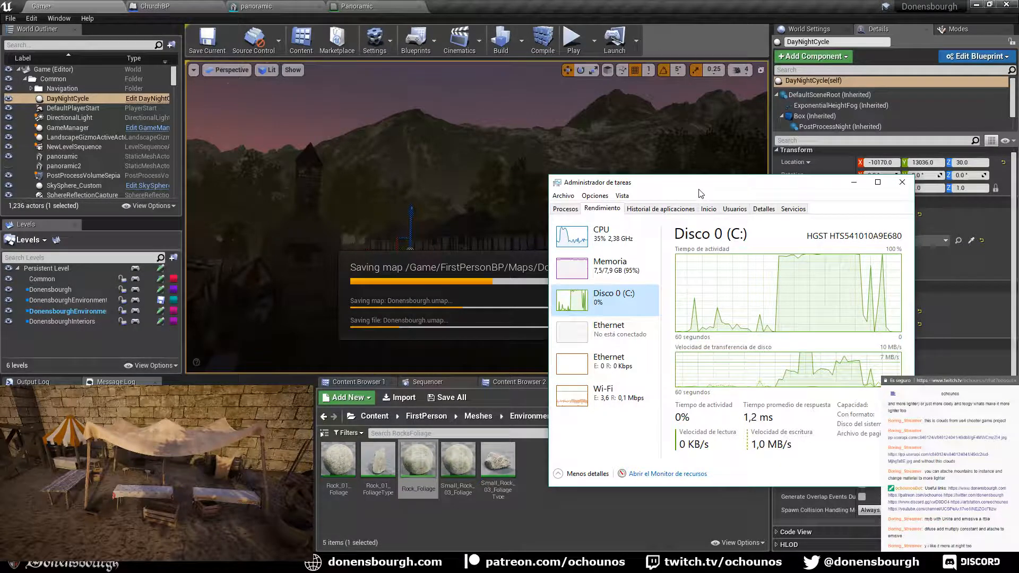
{"action": "left_click_drag", "start_coordinate": [699, 190], "coordinate": [1018, 229]}
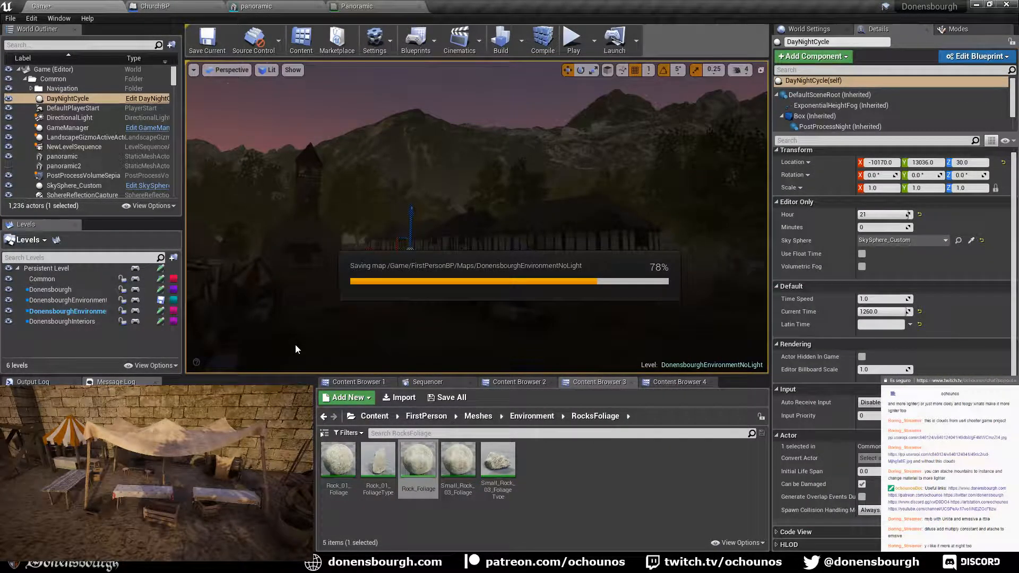
- Compare the mountains' night brightness by setting the DayNightCycle hour to 22, 23 and back to 22
{"action": "right_click_drag", "start_coordinate": [461, 315], "coordinate": [505, 300]}
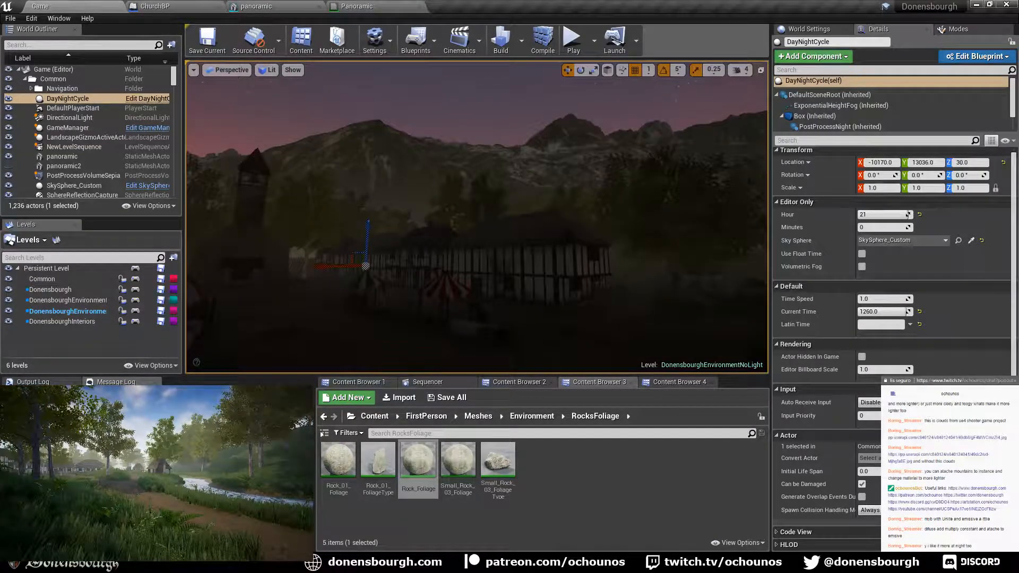
{"action": "left_click", "coordinate": [872, 215]}
{"action": "key", "text": "Return"}
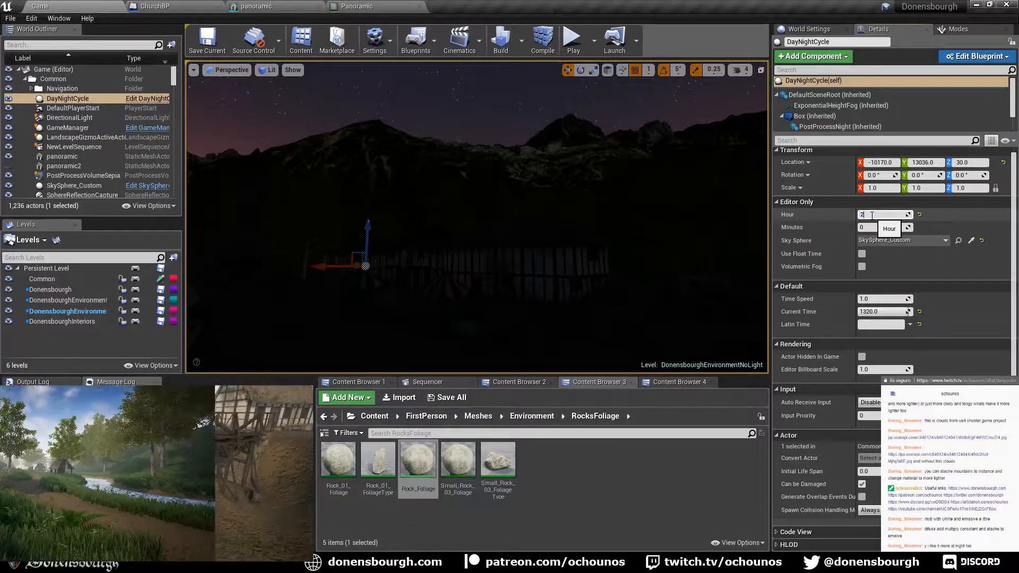
{"action": "type", "text": "23"}
{"action": "key", "text": "Return"}
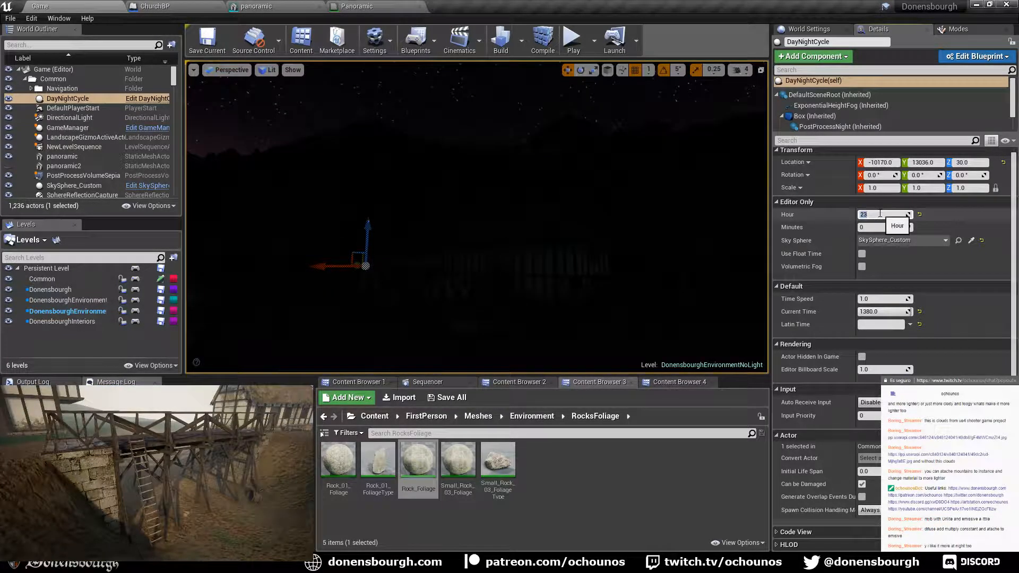
{"action": "type", "text": "22"}
{"action": "key", "text": "Return"}
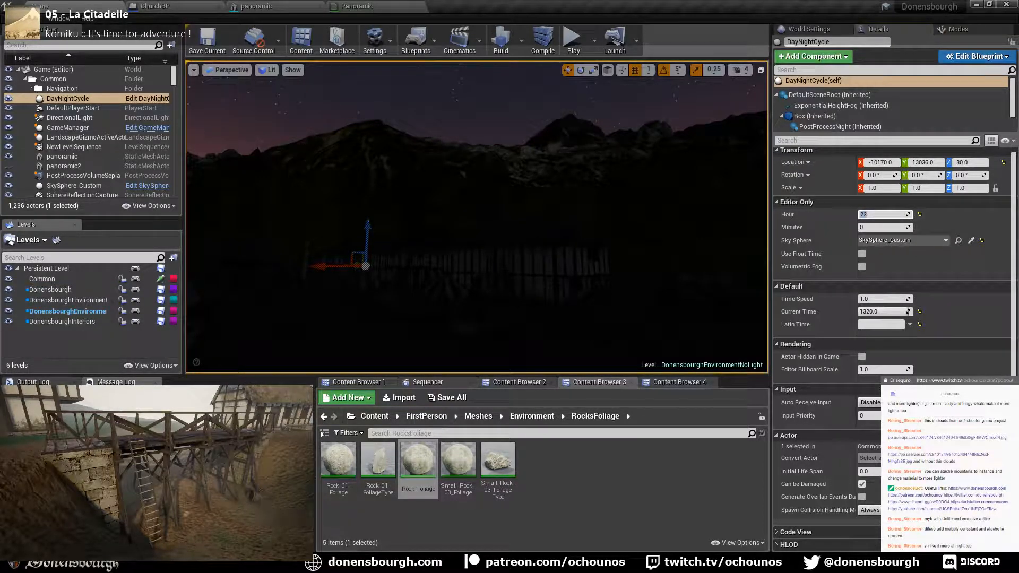
- Set the DayNightCycle hour to 21 and inspect the distant mountains from the row of thatched houses
{"action": "right_click_drag", "start_coordinate": [651, 196], "coordinate": [626, 163]}
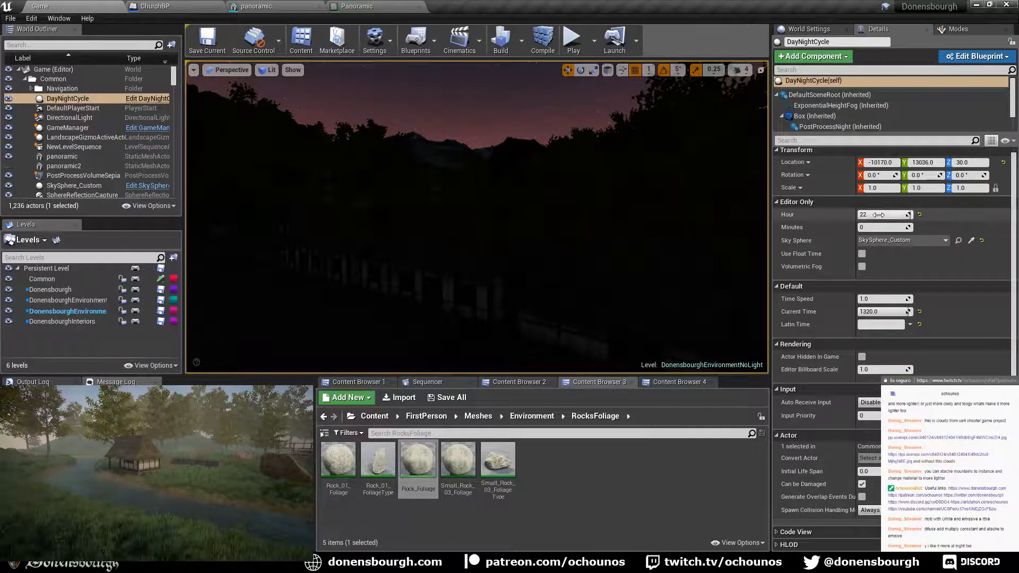
{"action": "type", "text": "1"}
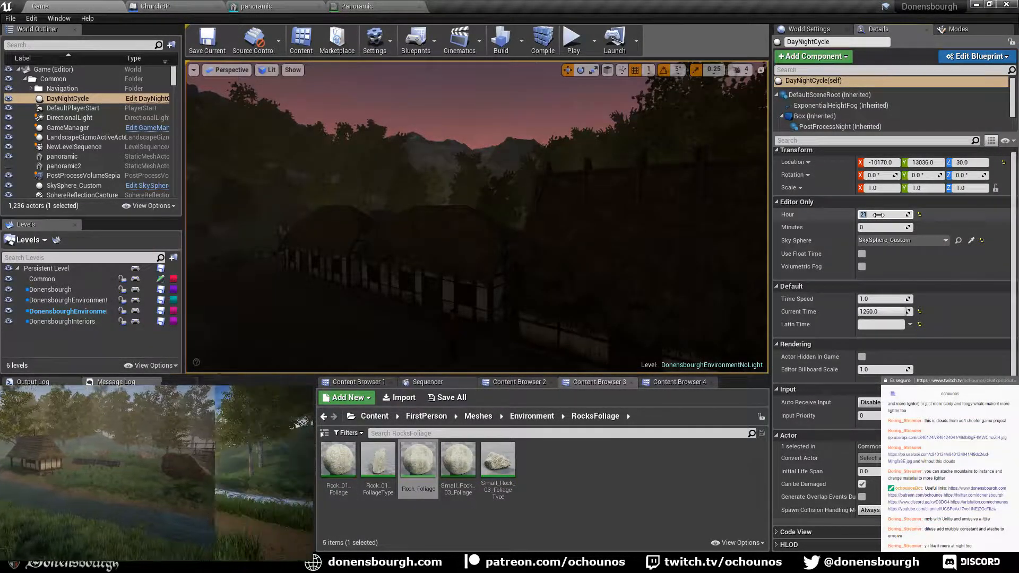
{"action": "right_click_drag", "start_coordinate": [637, 181], "coordinate": [286, 191]}
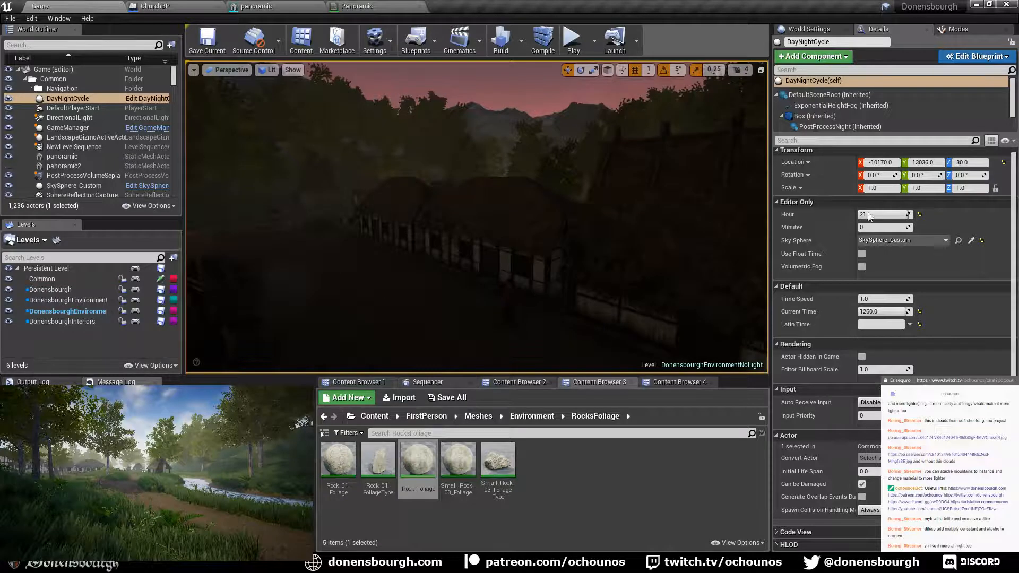
- Set the DayNightCycle hour to 22, 23 and back to 22 to compare the night lighting behind the thatched houses
{"action": "left_click", "coordinate": [888, 214]}
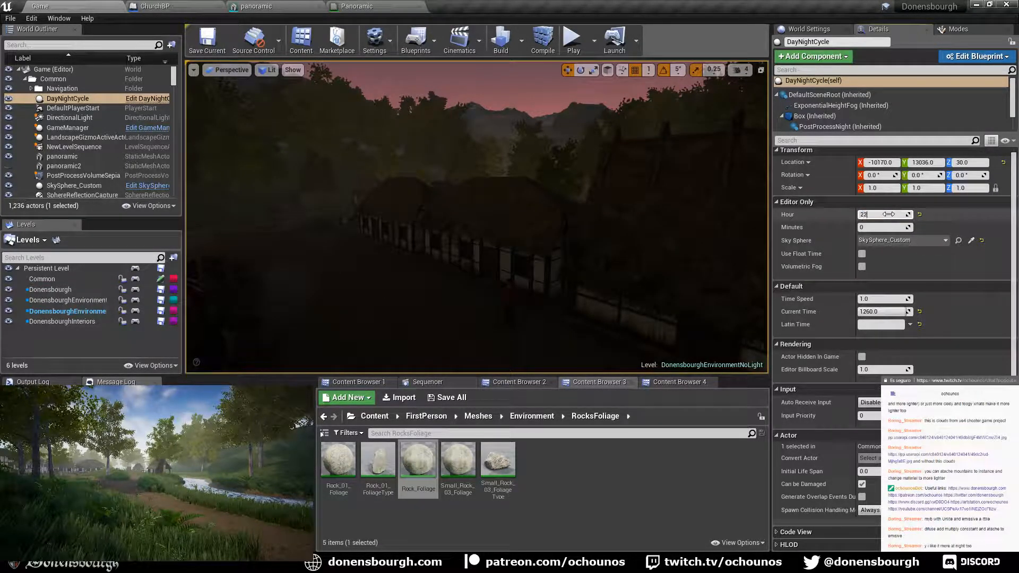
{"action": "type", "text": "22"}
{"action": "key", "text": "Return"}
{"action": "type", "text": "23"}
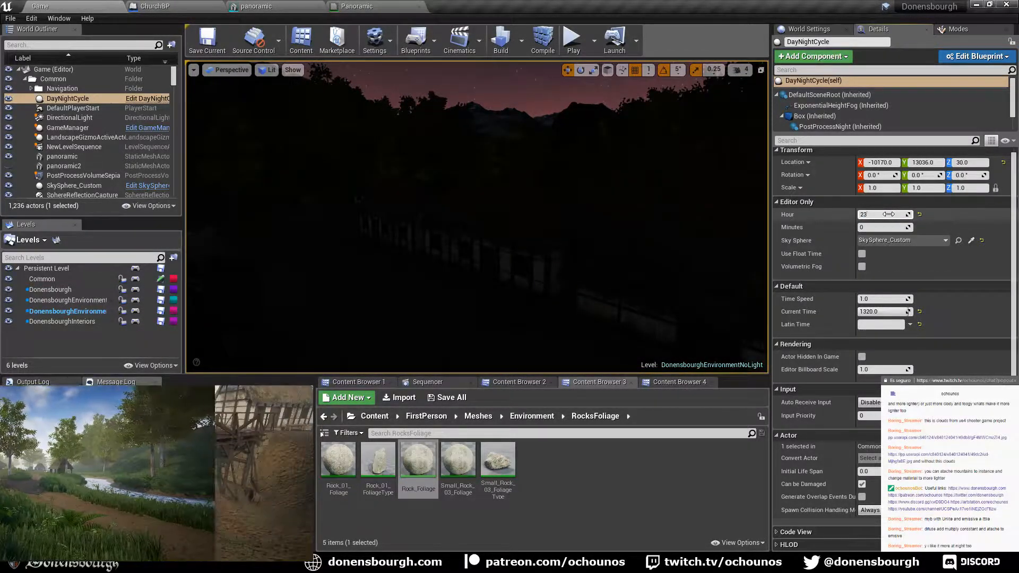
{"action": "key", "text": "Return"}
{"action": "type", "text": "22"}
{"action": "key", "text": "Return"}
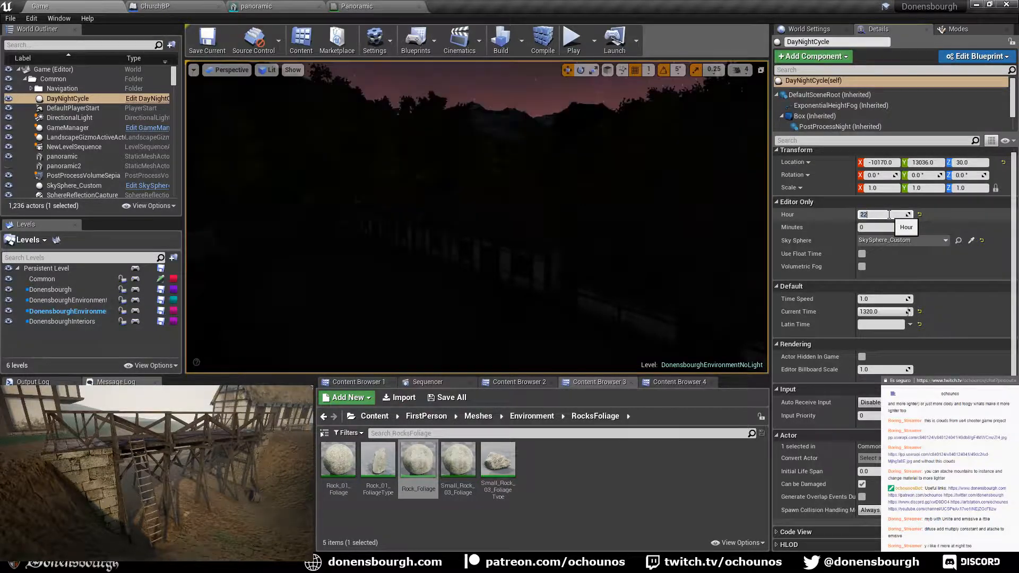
- Inspect the mountains at night from the market area, then set the DayNightCycle hour to 9 for morning light
{"action": "right_click_drag", "start_coordinate": [477, 217], "coordinate": [323, 229]}
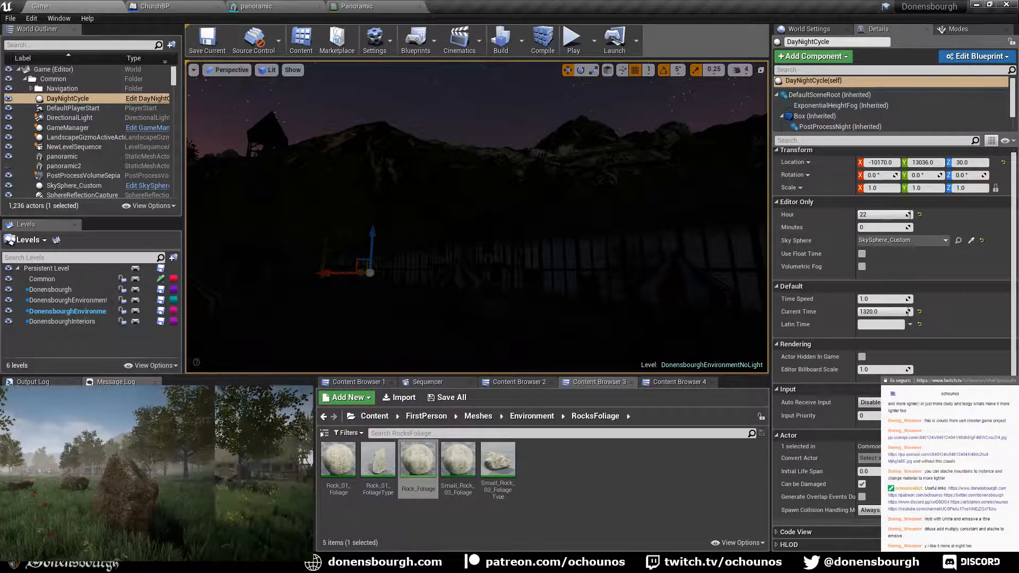
{"action": "right_click_drag", "start_coordinate": [488, 258], "coordinate": [499, 258]}
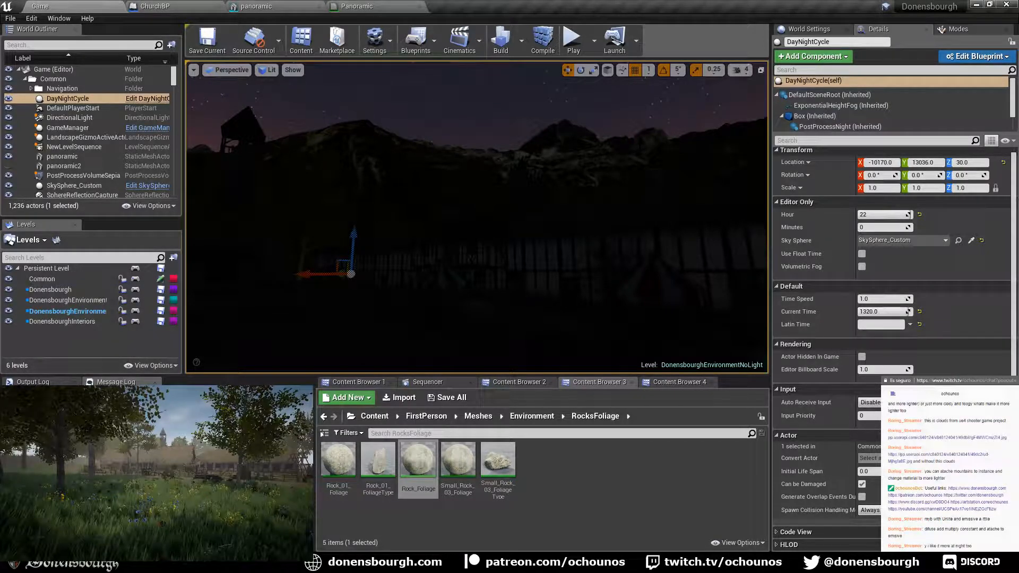
{"action": "right_click_drag", "start_coordinate": [499, 257], "coordinate": [477, 263]}
{"action": "left_click", "coordinate": [881, 215]}
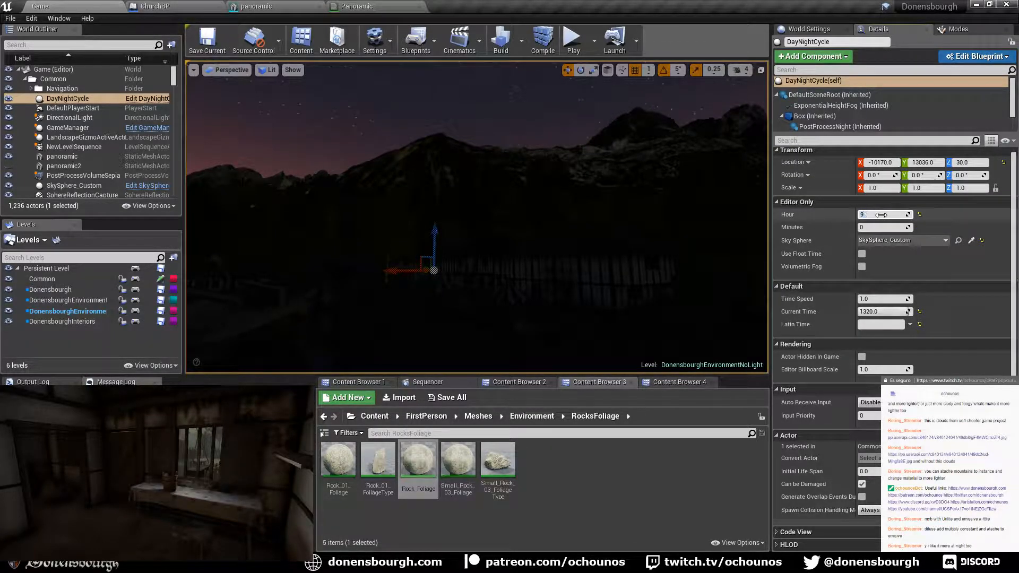
{"action": "key", "text": "Return"}
- Change the Element 0 material of the rightmost closed barrel behind the wooden crates to Wood1_x04
{"action": "right_click_drag", "start_coordinate": [513, 337], "coordinate": [499, 265]}
{"action": "key", "text": "w"}
{"action": "key", "text": "w"}
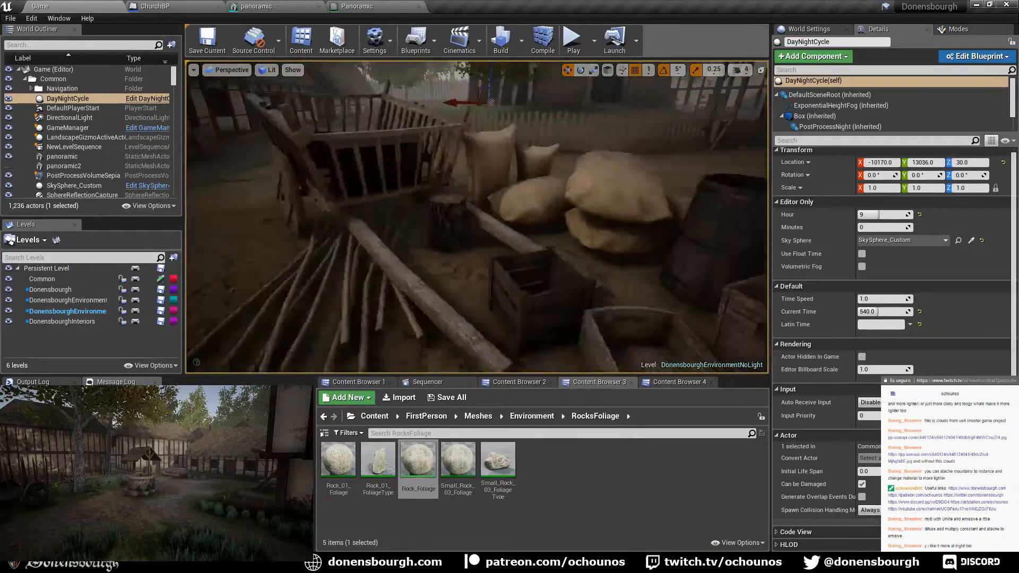
{"action": "right_click_drag", "start_coordinate": [563, 280], "coordinate": [497, 281]}
{"action": "key", "text": "s"}
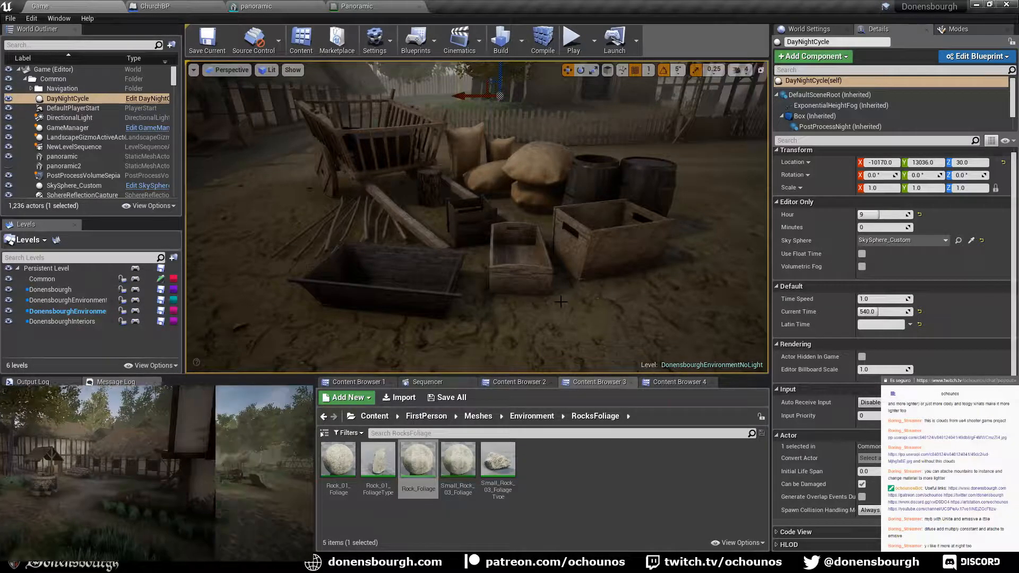
{"action": "left_click", "coordinate": [645, 194]}
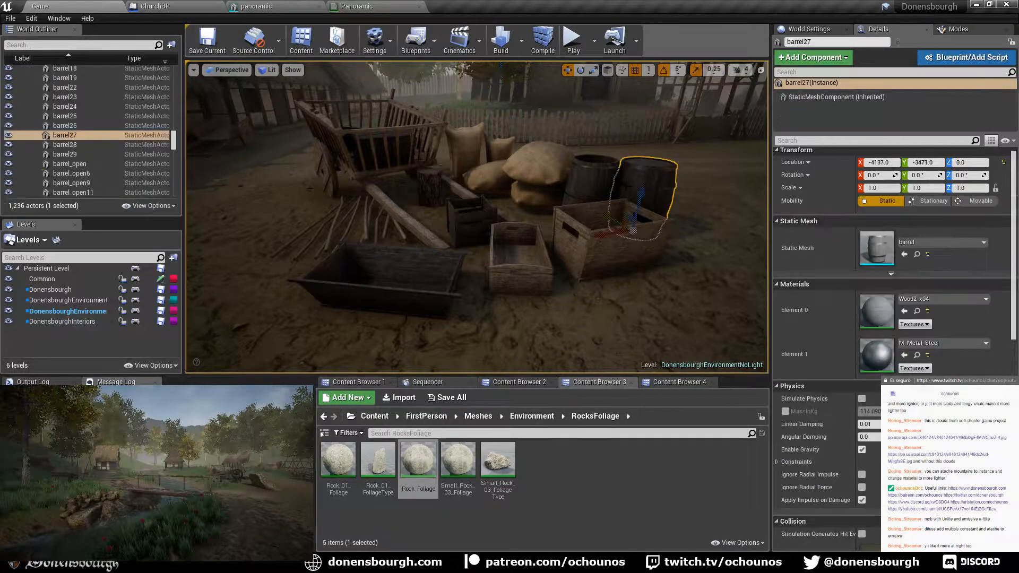
{"action": "left_click", "coordinate": [932, 299]}
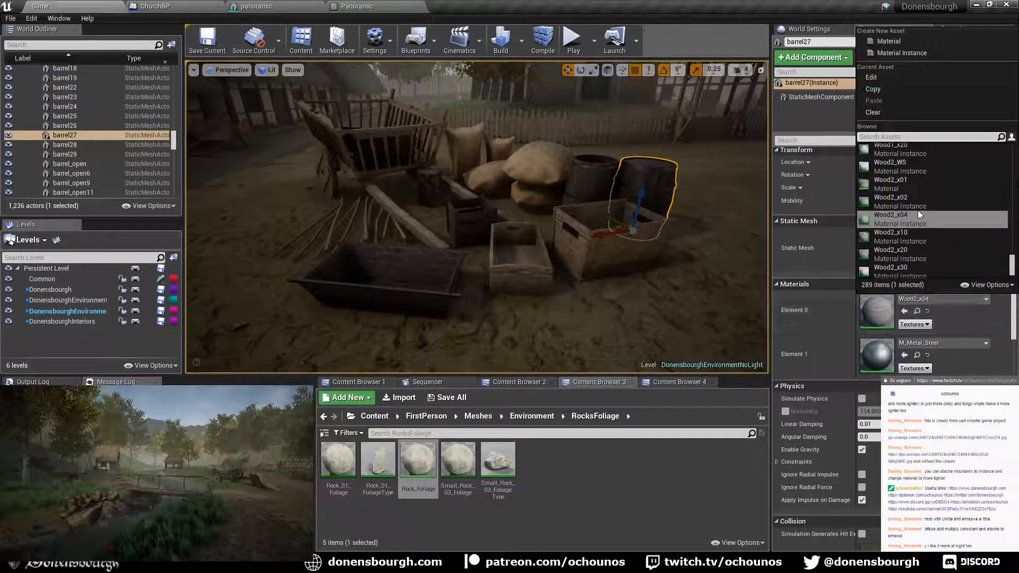
{"action": "scroll", "coordinate": [918, 210], "scroll_direction": "up", "scroll_amount": 2}
{"action": "left_click", "coordinate": [919, 171]}
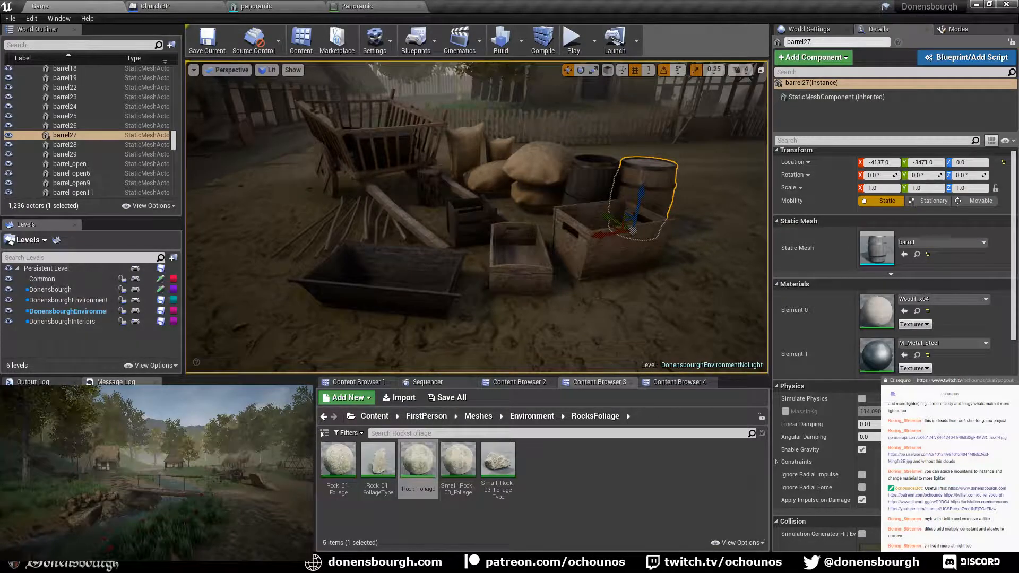
- Inspect the wooden props around the cart in the market yard and the furniture inside the dark half-timbered house
{"action": "right_click_drag", "start_coordinate": [607, 296], "coordinate": [562, 318]}
{"action": "key", "text": "w"}
{"action": "key", "text": "s"}
{"action": "key", "text": "a"}
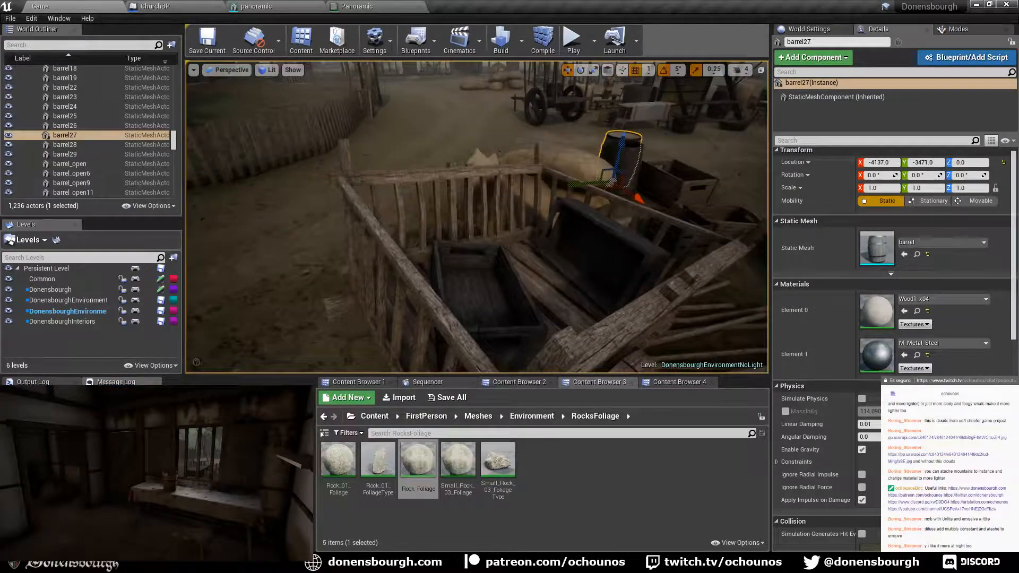
{"action": "key", "text": "s"}
{"action": "right_click_drag", "start_coordinate": [483, 330], "coordinate": [589, 302]}
{"action": "key", "text": "w"}
{"action": "right_click_drag", "start_coordinate": [409, 291], "coordinate": [472, 290]}
{"action": "key", "text": "w"}
{"action": "key", "text": "w"}
{"action": "key", "text": "s"}
{"action": "key", "text": "w"}
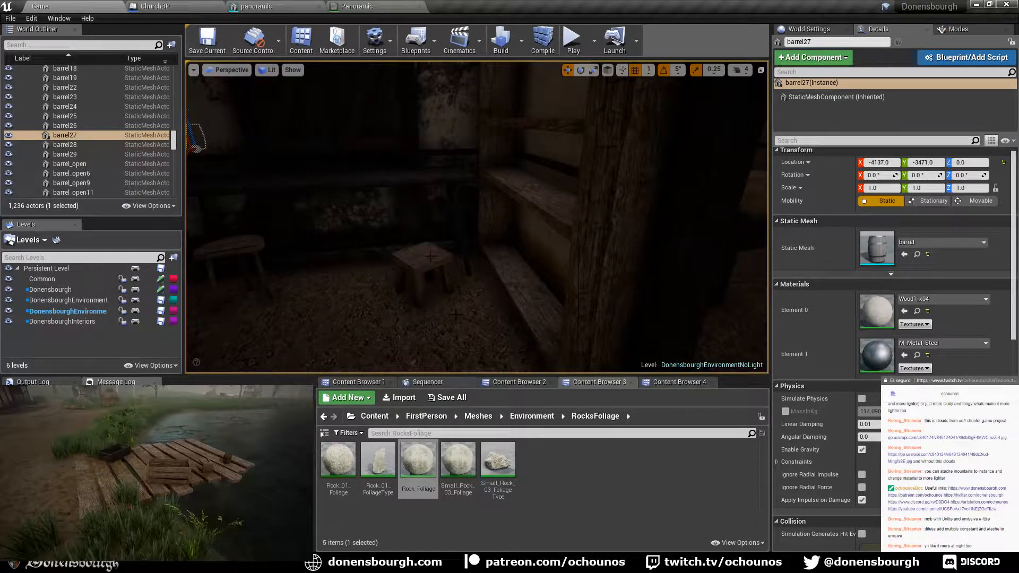
- Change the Element 0 material of the long table with stools inside the house to Wood1_x02
{"action": "right_click_drag", "start_coordinate": [430, 257], "coordinate": [392, 218]}
{"action": "key", "text": "s"}
{"action": "left_click", "coordinate": [424, 268]}
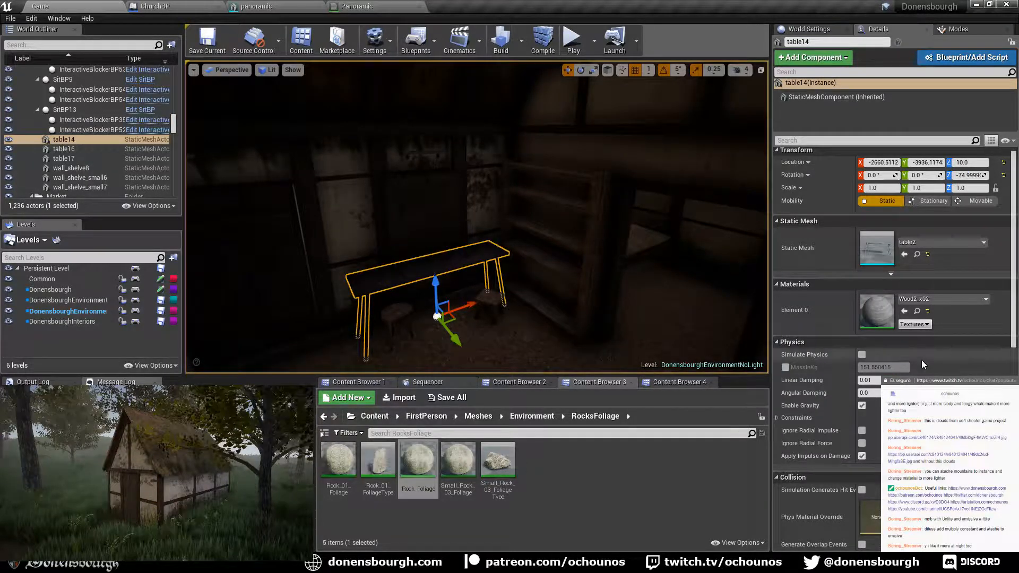
{"action": "left_click", "coordinate": [934, 297]}
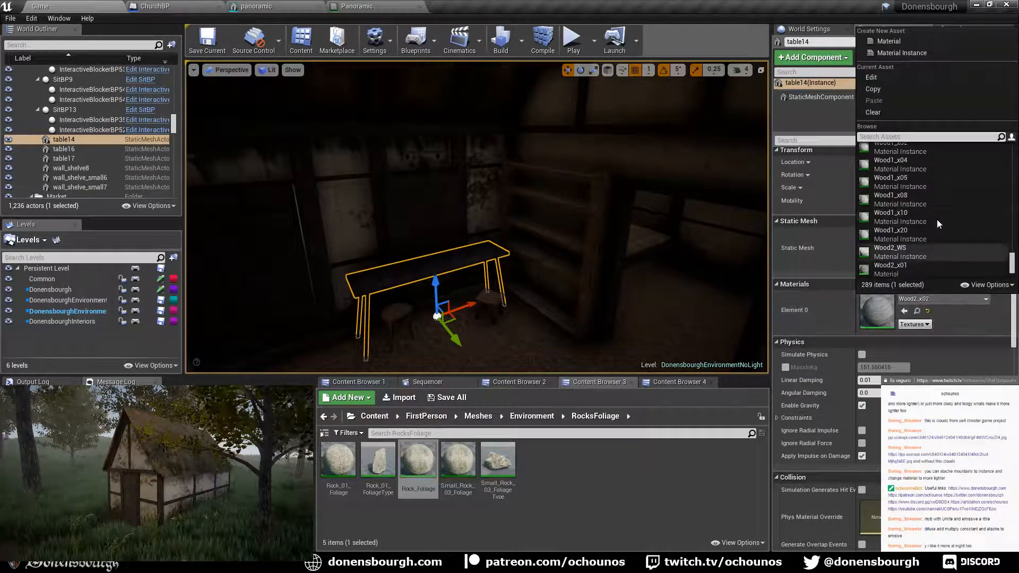
{"action": "left_click", "coordinate": [923, 186]}
- Examine the bench along the interior wall and the Element 0 material choices of the long table outside the house
{"action": "right_click_drag", "start_coordinate": [477, 223], "coordinate": [658, 250]}
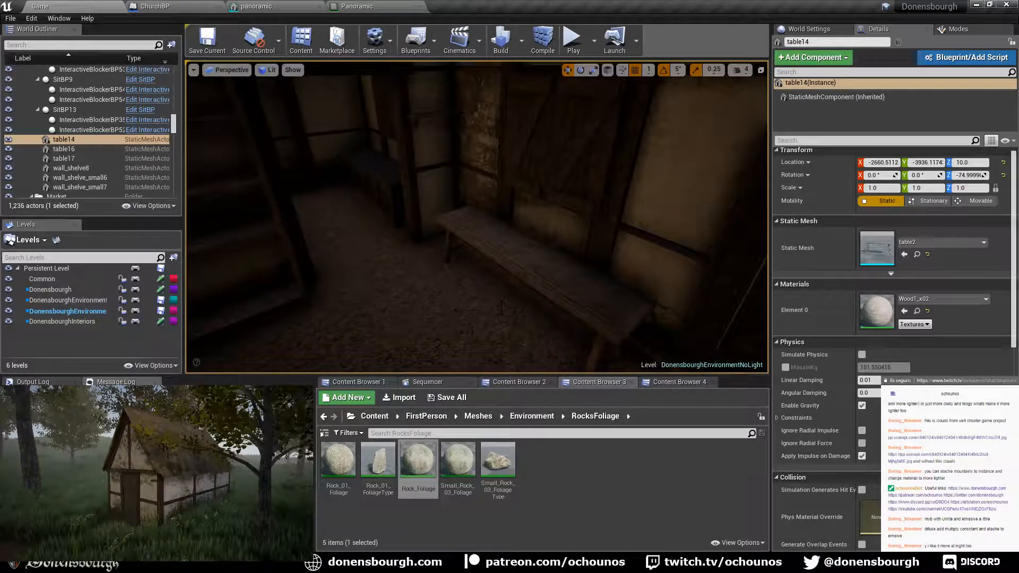
{"action": "left_click", "coordinate": [522, 276]}
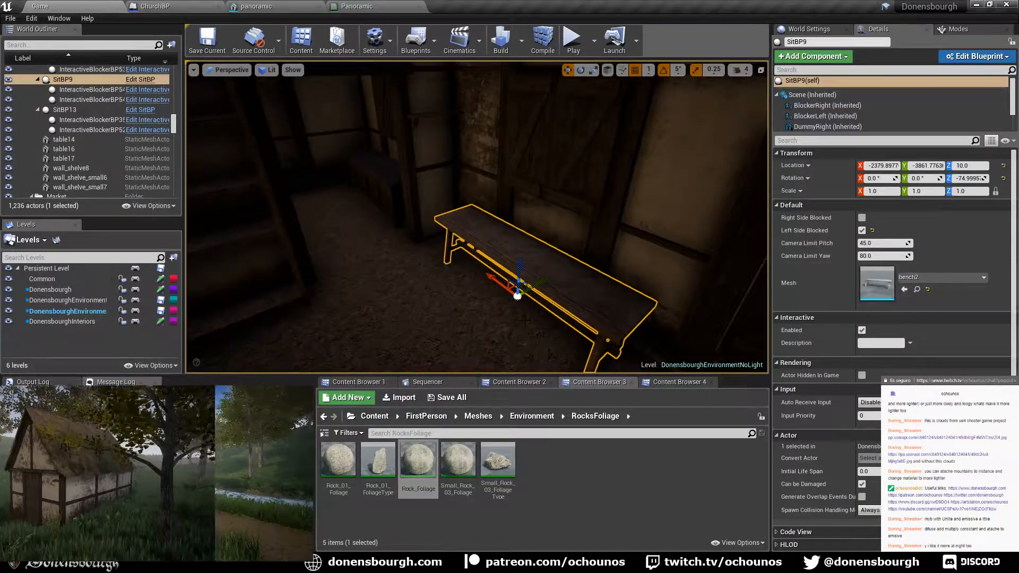
{"action": "right_click_drag", "start_coordinate": [584, 239], "coordinate": [690, 212]}
{"action": "right_click_drag", "start_coordinate": [451, 273], "coordinate": [372, 281]}
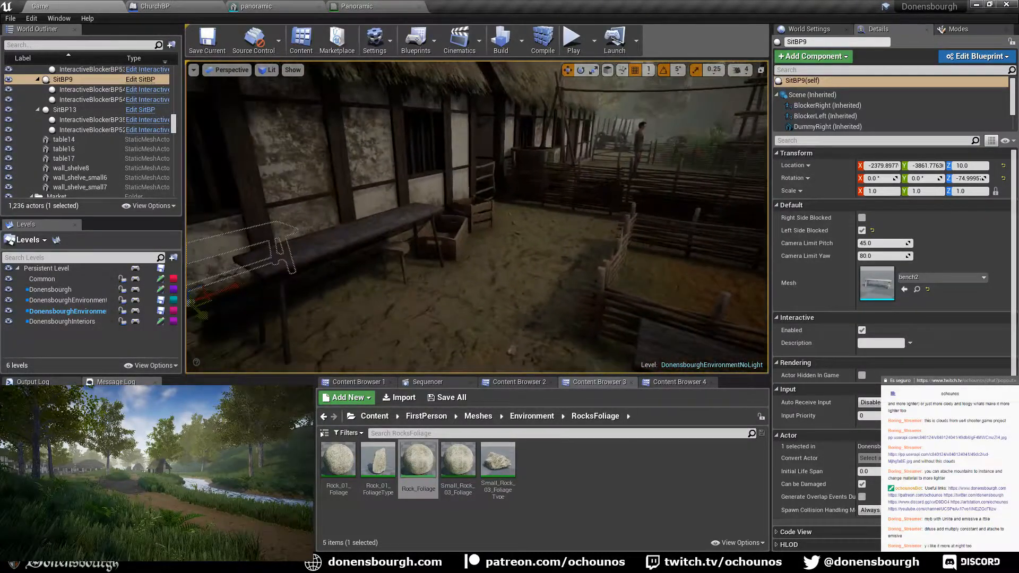
{"action": "right_click_drag", "start_coordinate": [499, 295], "coordinate": [494, 295]}
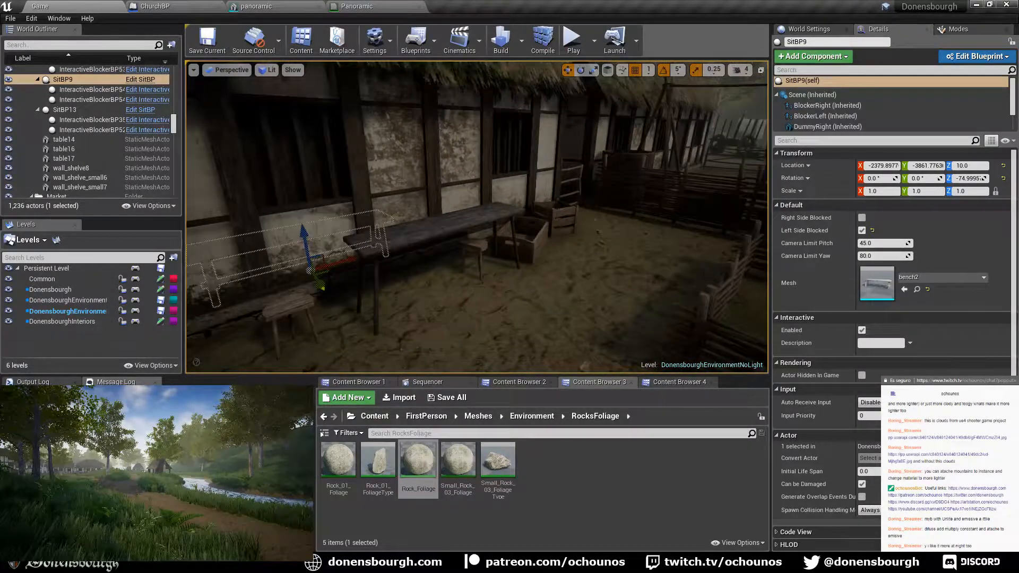
{"action": "left_click", "coordinate": [457, 227]}
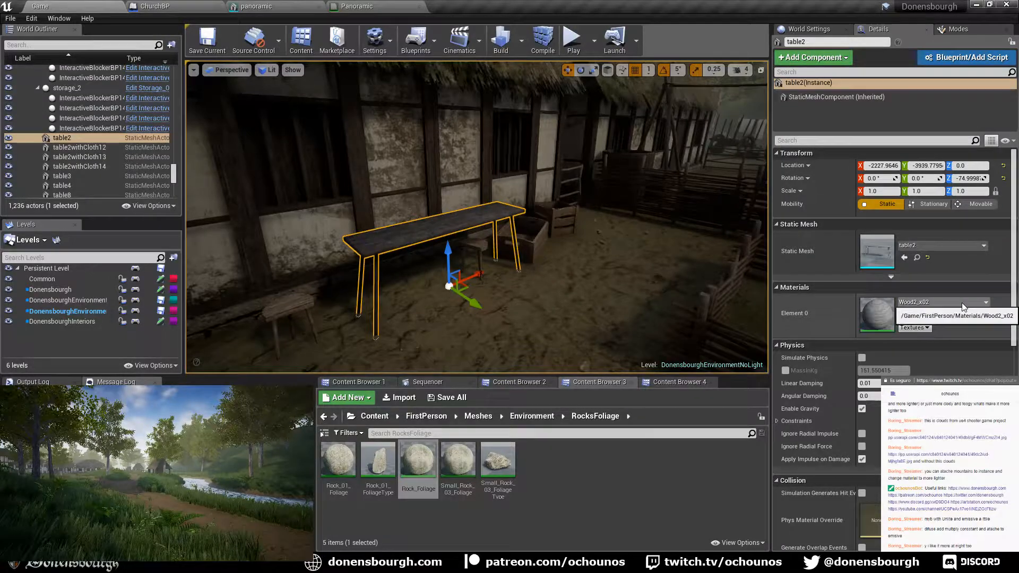
{"action": "left_click", "coordinate": [961, 302]}
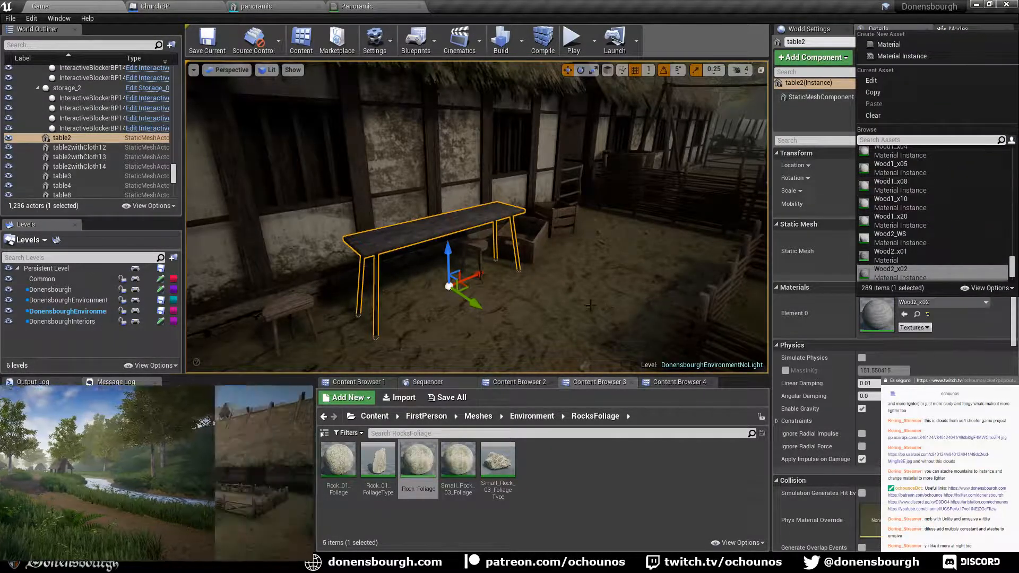
{"action": "mouse_move", "coordinate": [584, 223]}
{"action": "right_mouse_down"}
{"action": "mouse_move", "coordinate": [592, 220]}
{"action": "mouse_move", "coordinate": [578, 214]}
{"action": "mouse_move", "coordinate": [586, 219]}
{"action": "right_mouse_up"}
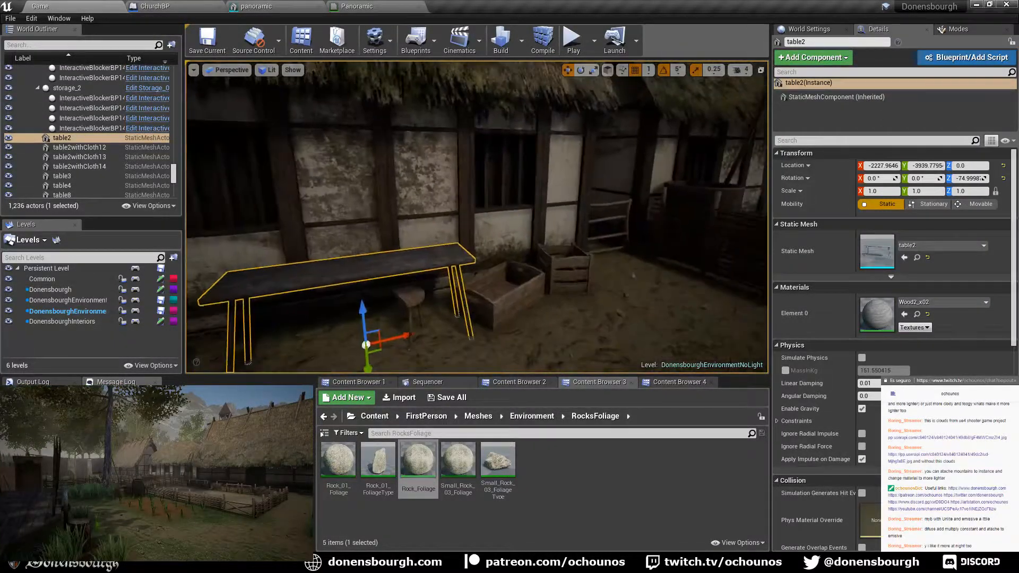
- Change the Element 0 material of the small slatted crate against the house wall to Wood2_x04
{"action": "right_click_drag", "start_coordinate": [443, 273], "coordinate": [443, 273]}
{"action": "left_click", "coordinate": [496, 243]}
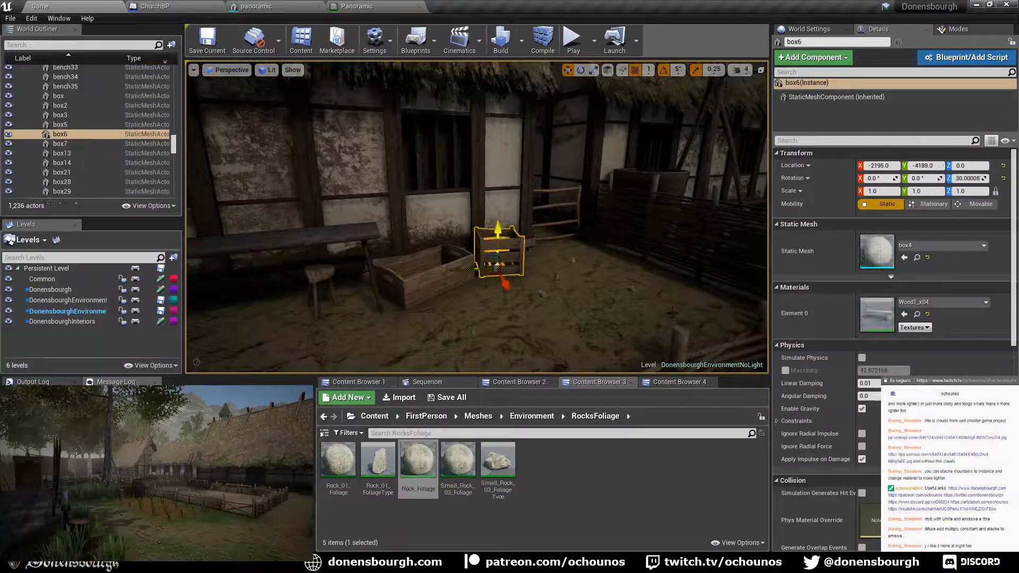
{"action": "left_click", "coordinate": [950, 303]}
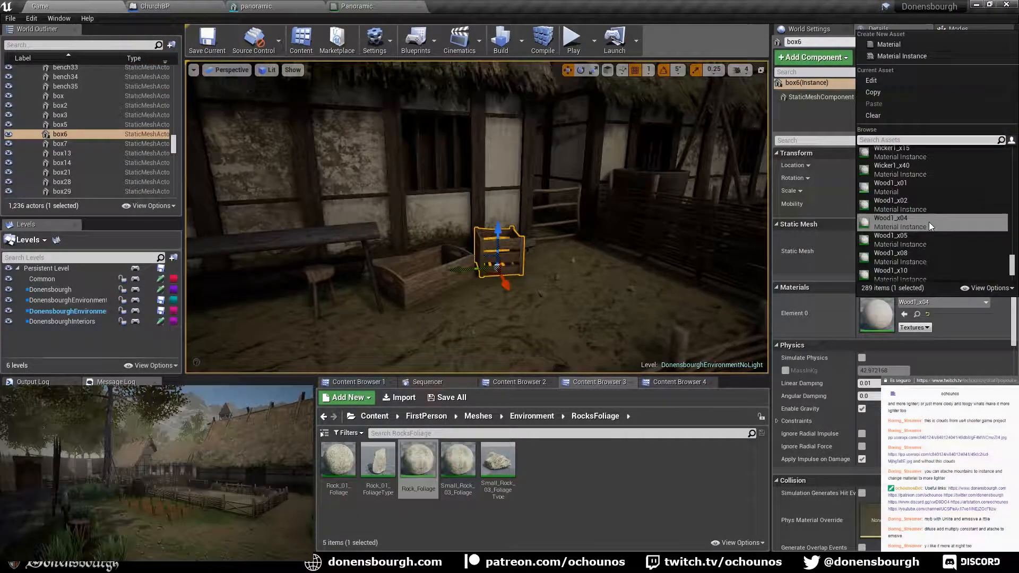
{"action": "scroll", "coordinate": [948, 243], "scroll_direction": "down", "scroll_amount": 2}
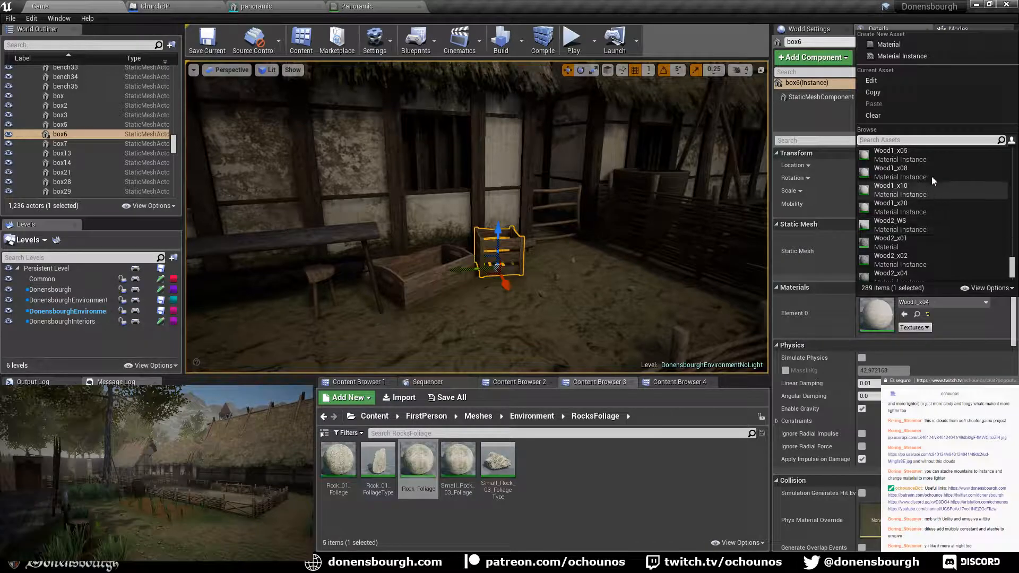
{"action": "scroll", "coordinate": [927, 262], "scroll_direction": "down", "scroll_amount": 1}
{"action": "left_click", "coordinate": [925, 259]}
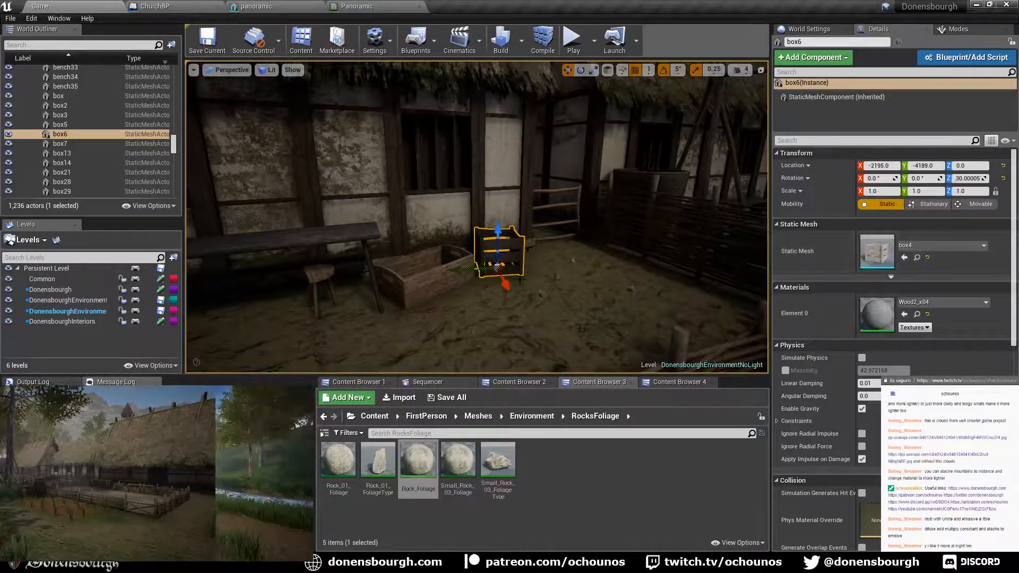
- Examine the settings of the plank bench and the cupboard standing beside the wattle fence
{"action": "right_click_drag", "start_coordinate": [476, 217], "coordinate": [624, 223]}
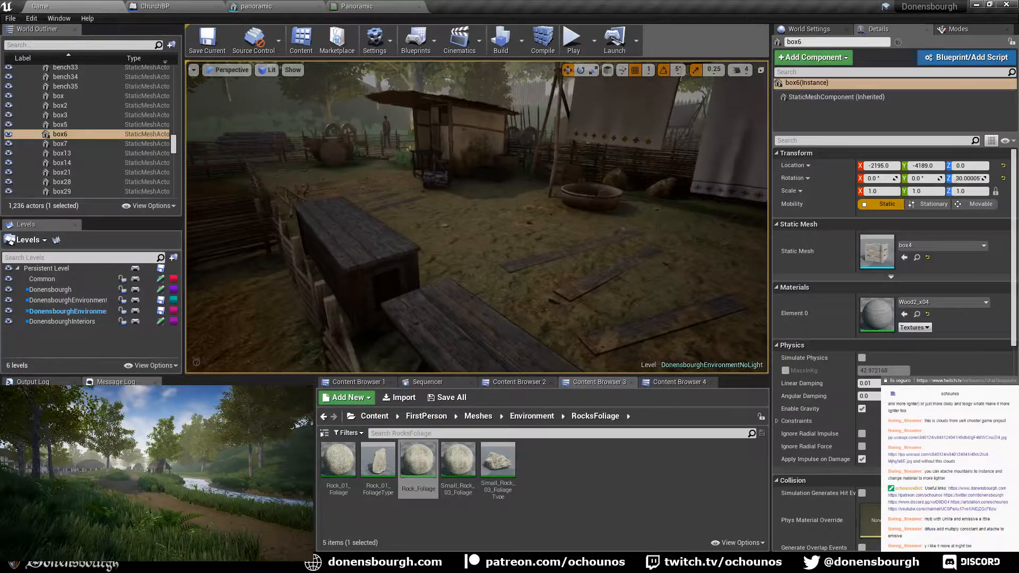
{"action": "right_click_drag", "start_coordinate": [476, 217], "coordinate": [540, 270]}
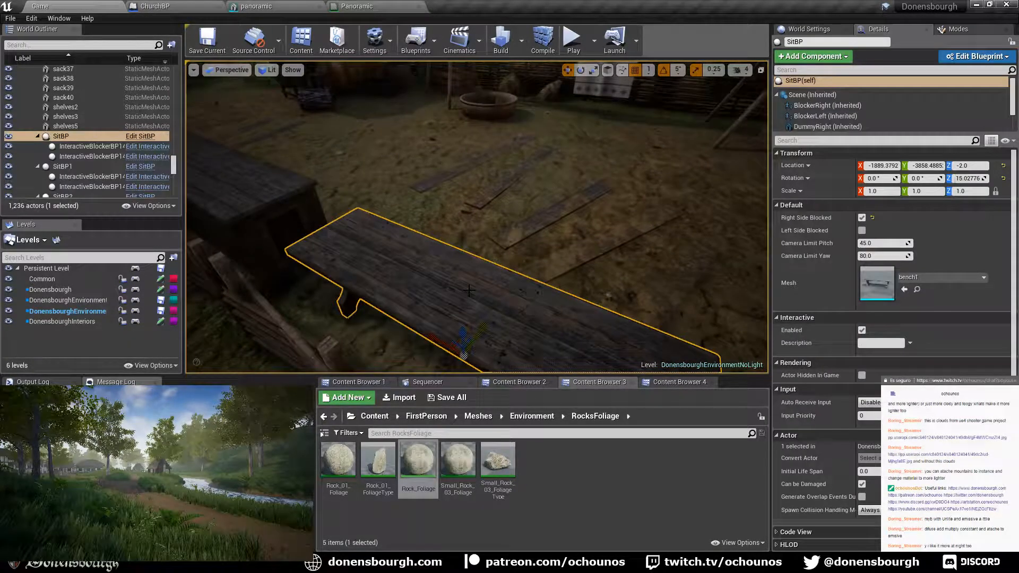
{"action": "right_click_drag", "start_coordinate": [502, 239], "coordinate": [507, 226]}
{"action": "left_click", "coordinate": [416, 213]}
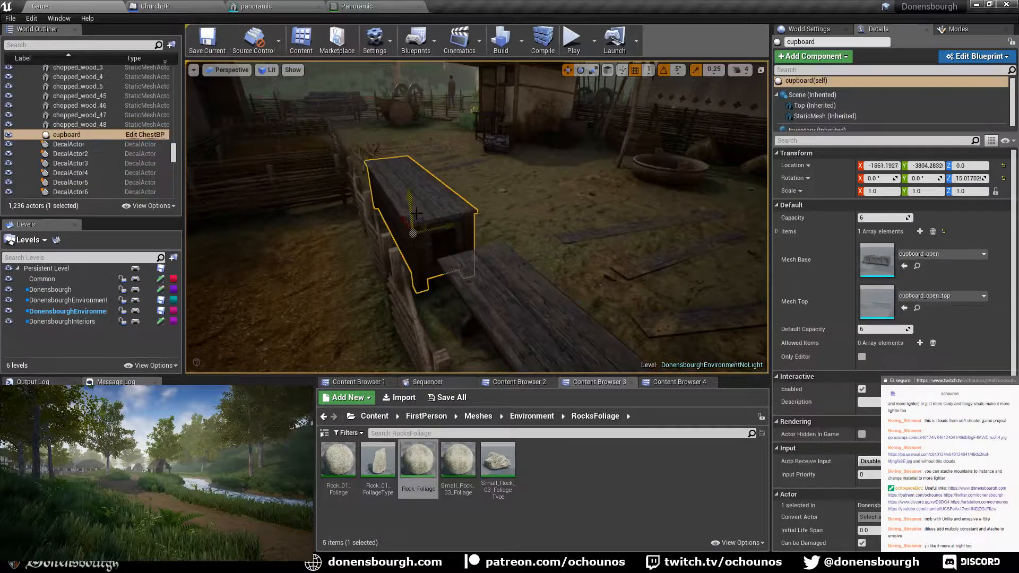
- Inspect the wooden props around the shed, the fenced garden plot and the outhouse
{"action": "right_click_drag", "start_coordinate": [417, 214], "coordinate": [398, 197]}
{"action": "key", "text": "w"}
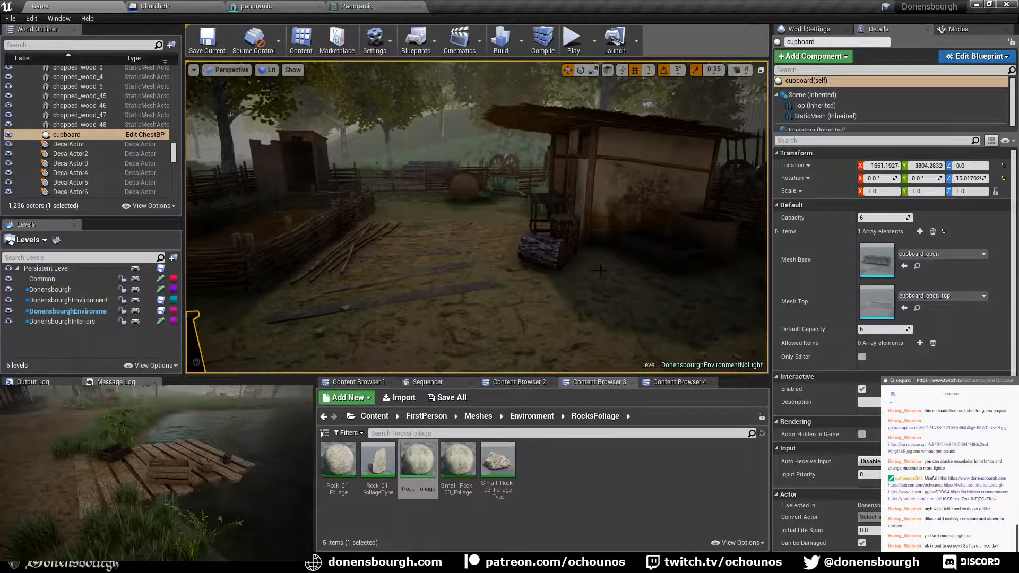
{"action": "right_click_drag", "start_coordinate": [601, 270], "coordinate": [607, 270]}
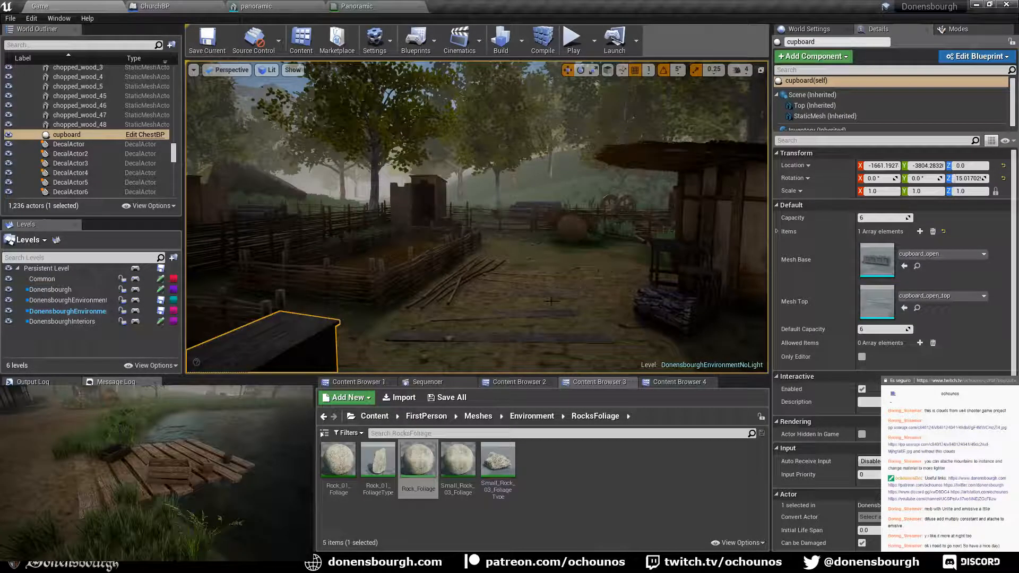
{"action": "right_click_drag", "start_coordinate": [581, 305], "coordinate": [541, 292]}
{"action": "key", "text": "w"}
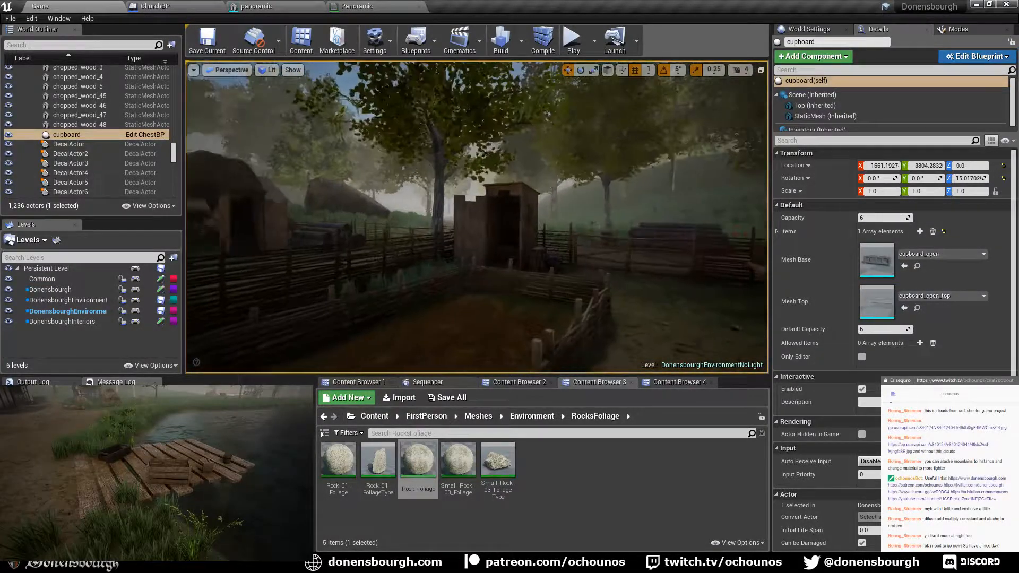
{"action": "key", "text": "s"}
{"action": "mouse_move", "coordinate": [621, 329]}
{"action": "right_mouse_down"}
{"action": "mouse_move", "coordinate": [605, 329]}
{"action": "mouse_move", "coordinate": [616, 340]}
{"action": "mouse_move", "coordinate": [622, 329]}
{"action": "right_mouse_up"}
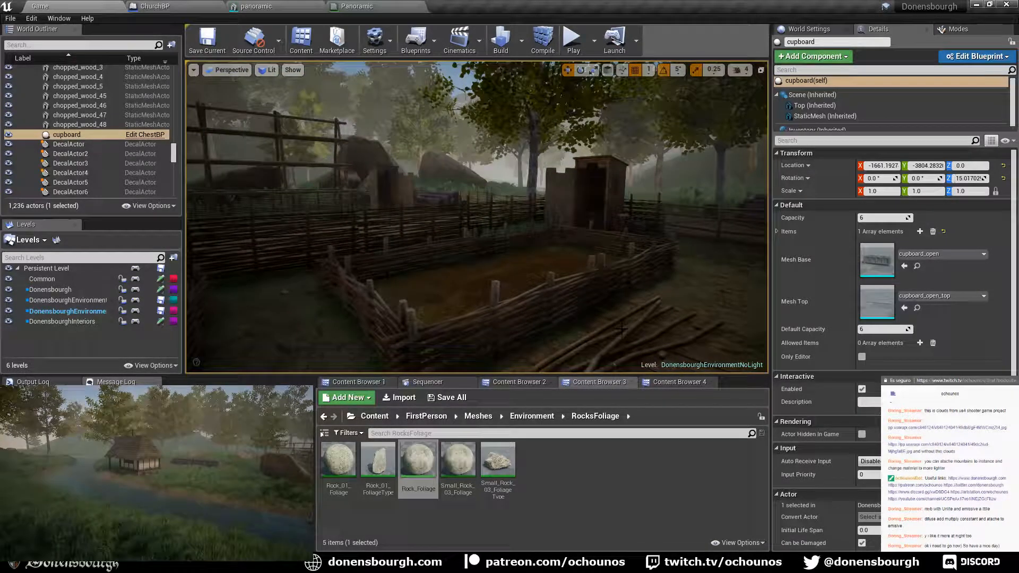
{"action": "mouse_move", "coordinate": [591, 338]}
{"action": "right_mouse_down"}
{"action": "mouse_move", "coordinate": [664, 335]}
{"action": "mouse_move", "coordinate": [578, 336]}
{"action": "right_mouse_up"}
{"action": "key", "text": "w"}
- Check the mesh settings of the open water barrel beside the wooden crate near the tree
{"action": "mouse_move", "coordinate": [503, 325]}
{"action": "right_mouse_down"}
{"action": "mouse_move", "coordinate": [552, 348]}
{"action": "mouse_move", "coordinate": [583, 327]}
{"action": "mouse_move", "coordinate": [504, 330]}
{"action": "right_mouse_up"}
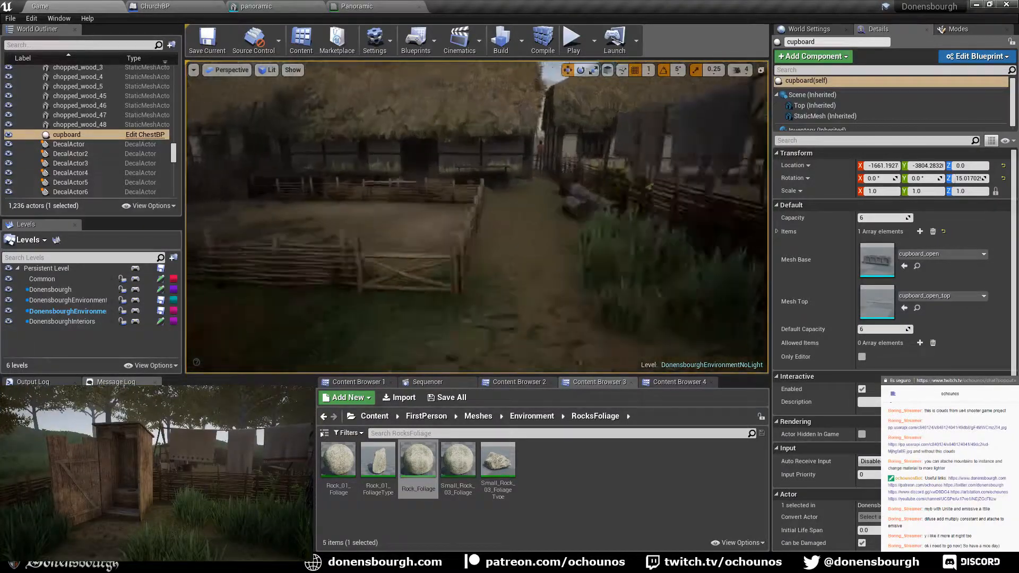
{"action": "key", "text": "w"}
{"action": "right_click_drag", "start_coordinate": [504, 330], "coordinate": [592, 333]}
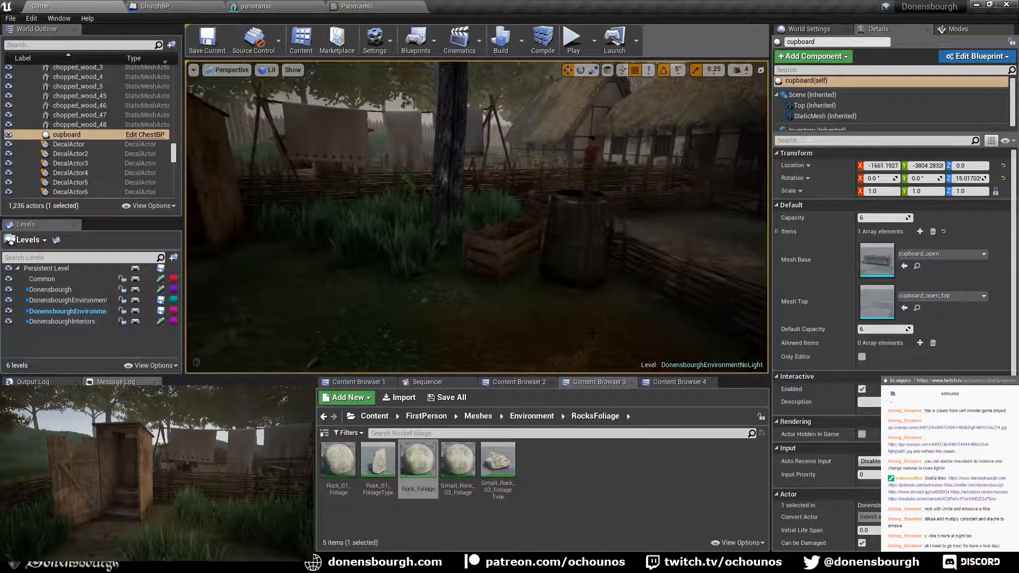
{"action": "left_click", "coordinate": [580, 231]}
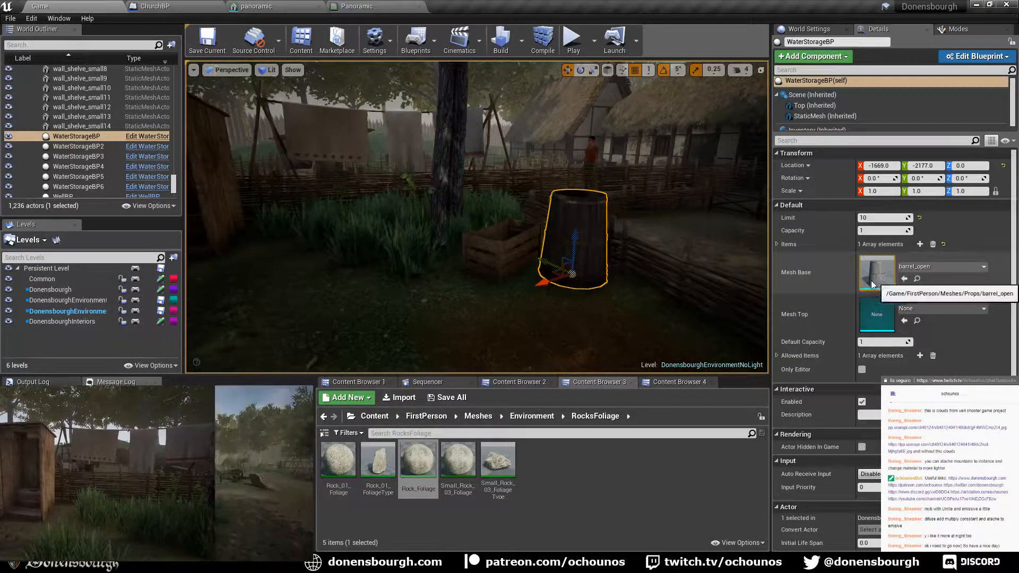
{"action": "right_click_drag", "start_coordinate": [584, 255], "coordinate": [478, 255]}
- Change the Element 0 material of the dark box beside the thatched house's far wall to Wood1_x04
{"action": "mouse_move", "coordinate": [557, 331]}
{"action": "right_mouse_down"}
{"action": "mouse_move", "coordinate": [685, 332]}
{"action": "mouse_move", "coordinate": [680, 340]}
{"action": "mouse_move", "coordinate": [653, 324]}
{"action": "mouse_move", "coordinate": [679, 313]}
{"action": "mouse_move", "coordinate": [557, 326]}
{"action": "right_mouse_up"}
{"action": "key", "text": "w"}
{"action": "key", "text": "s"}
{"action": "key", "text": "e"}
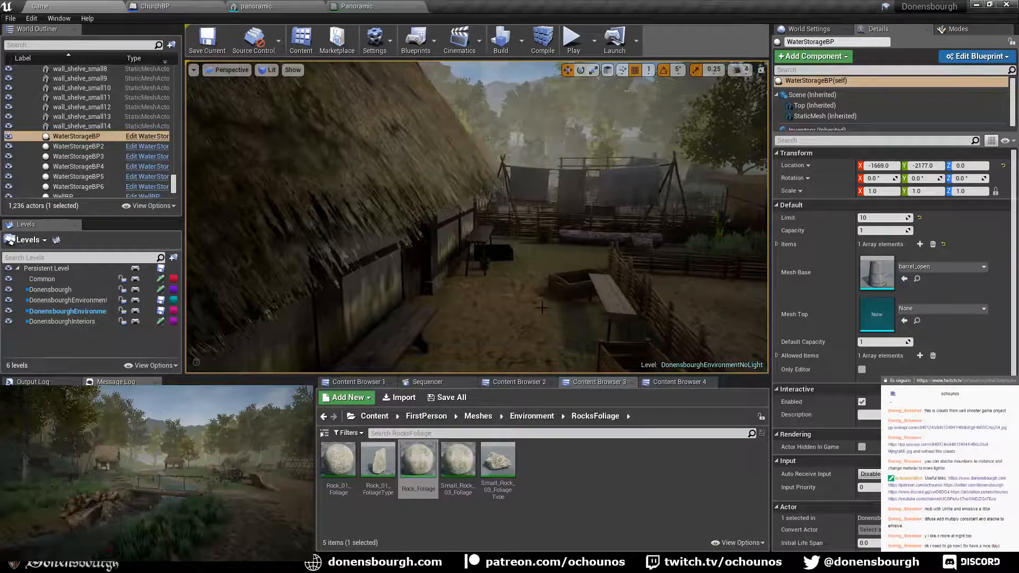
{"action": "left_click", "coordinate": [502, 254]}
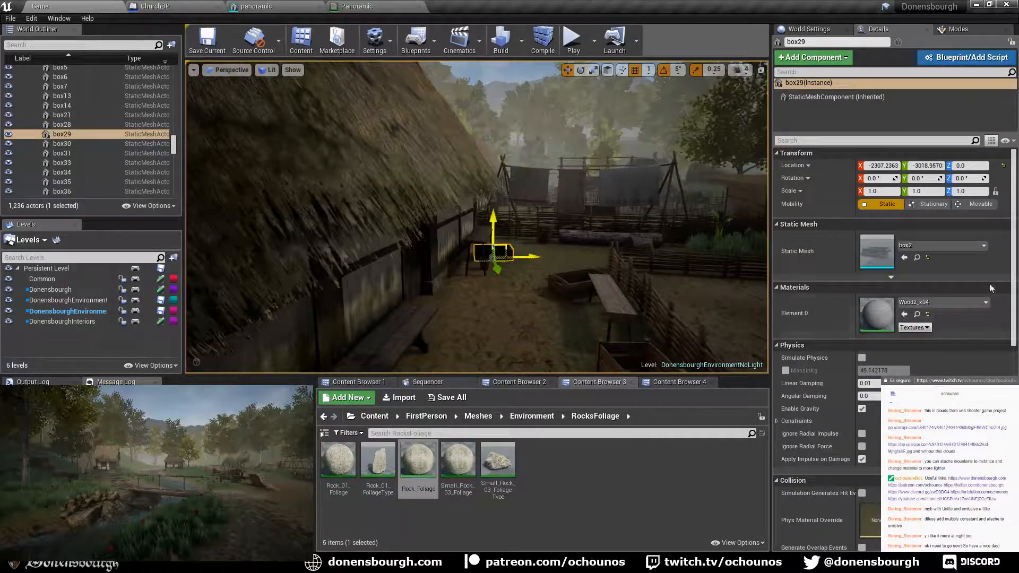
{"action": "left_click", "coordinate": [947, 301]}
{"action": "scroll", "coordinate": [924, 199], "scroll_direction": "up", "scroll_amount": 2}
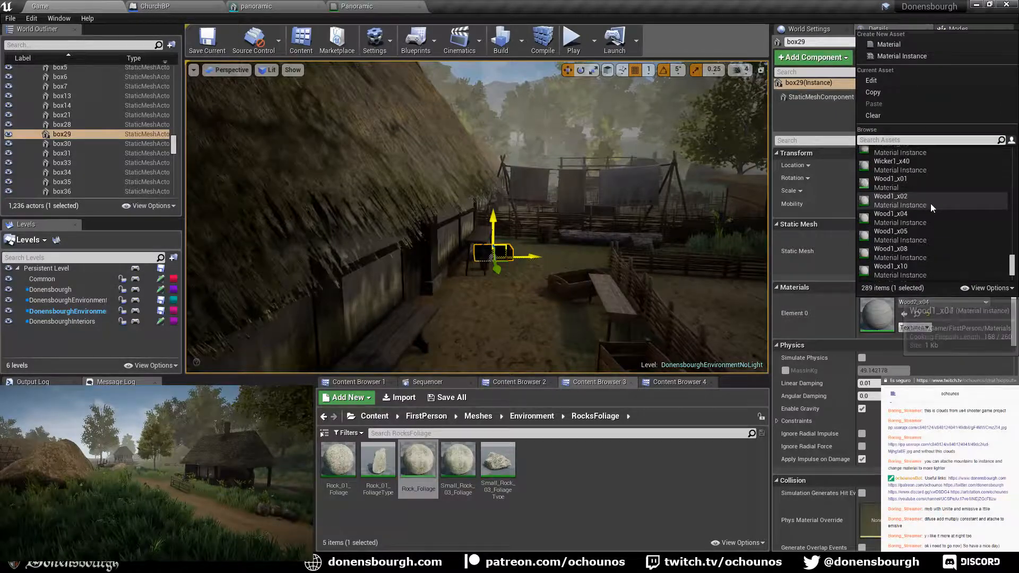
{"action": "left_click", "coordinate": [931, 203]}
- Change the Element 0 material of the bucket near the outdoor table to Wood2_x04 and inspect it up close
{"action": "right_click_drag", "start_coordinate": [528, 339], "coordinate": [403, 334]}
{"action": "key", "text": "w"}
{"action": "key", "text": "w"}
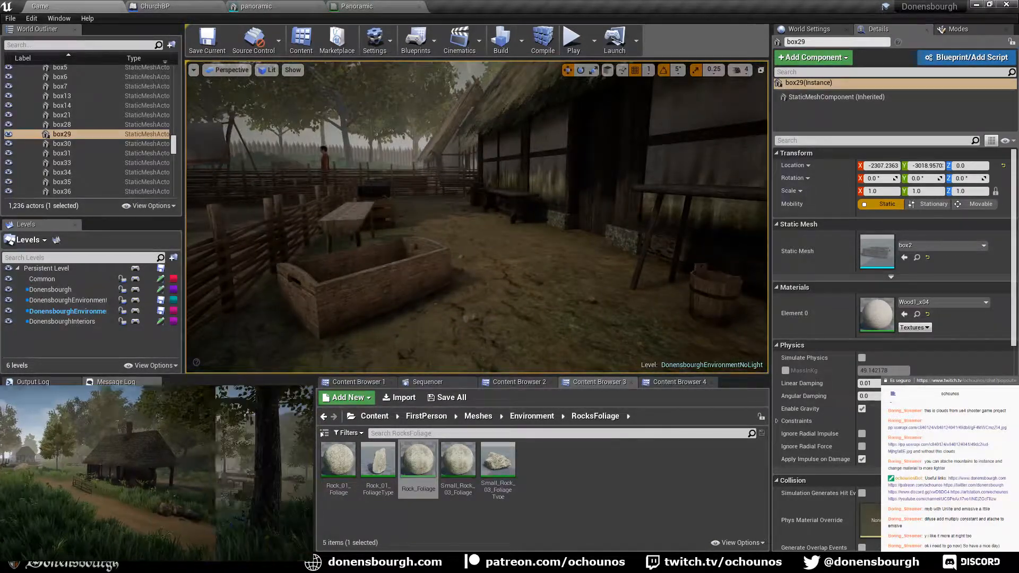
{"action": "left_click", "coordinate": [708, 289]}
{"action": "left_click", "coordinate": [942, 307]}
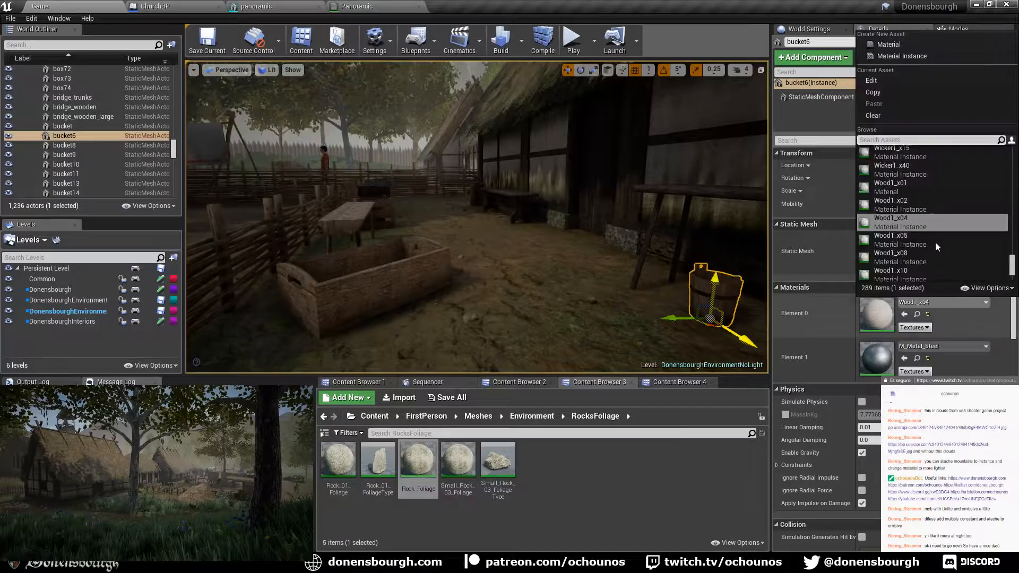
{"action": "scroll", "coordinate": [936, 241], "scroll_direction": "down", "scroll_amount": 3}
{"action": "scroll", "coordinate": [930, 259], "scroll_direction": "down", "scroll_amount": 1}
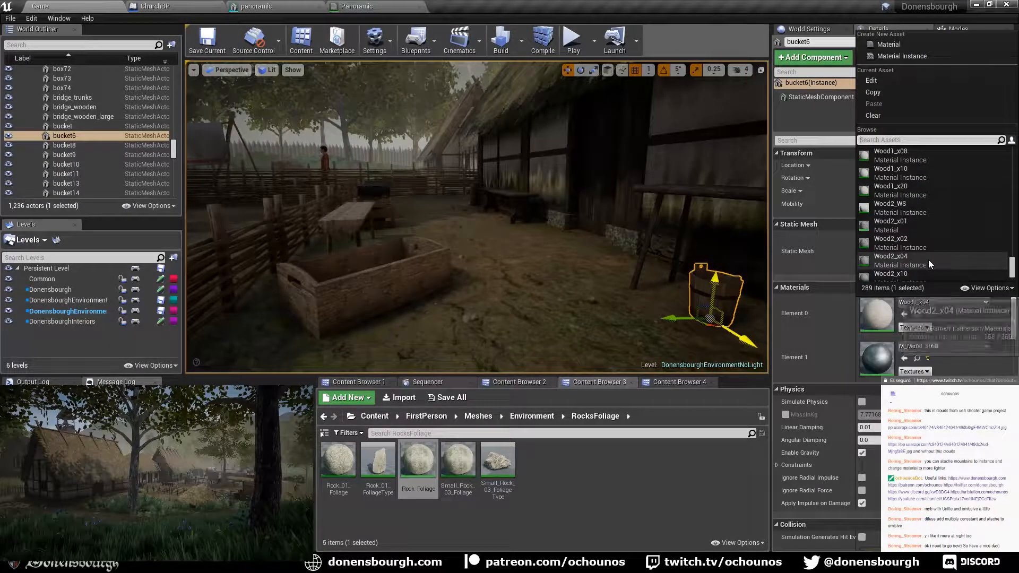
{"action": "left_click", "coordinate": [928, 259]}
{"action": "key", "text": "f"}
{"action": "right_click_drag", "start_coordinate": [685, 319], "coordinate": [552, 303]}
{"action": "key", "text": "f"}
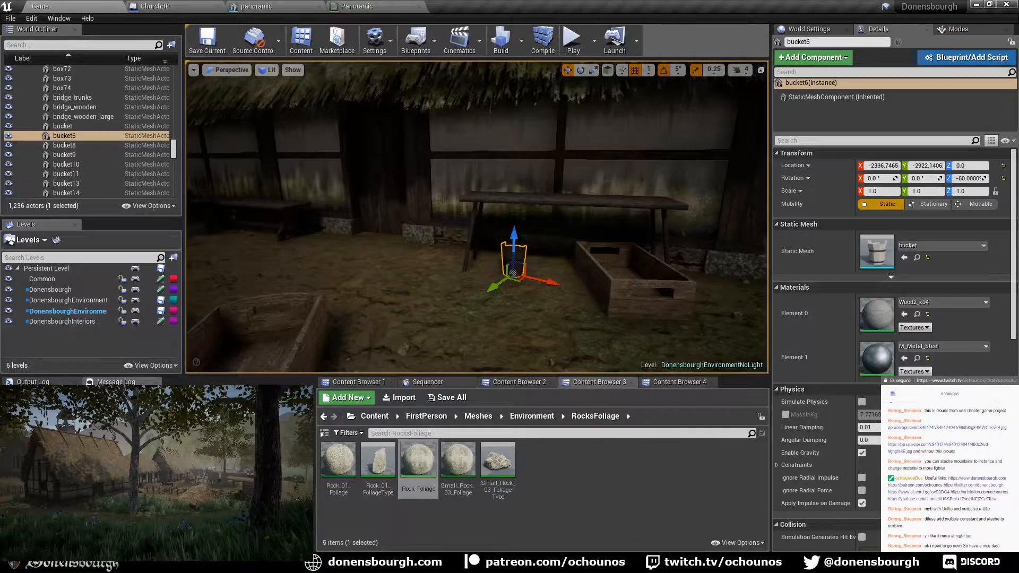
- Change the Element 0 material of the large barrel beside the dark crate in the storage room to Wood1_x04
{"action": "right_click_drag", "start_coordinate": [514, 255], "coordinate": [345, 236]}
{"action": "key", "text": "w"}
{"action": "key", "text": "w"}
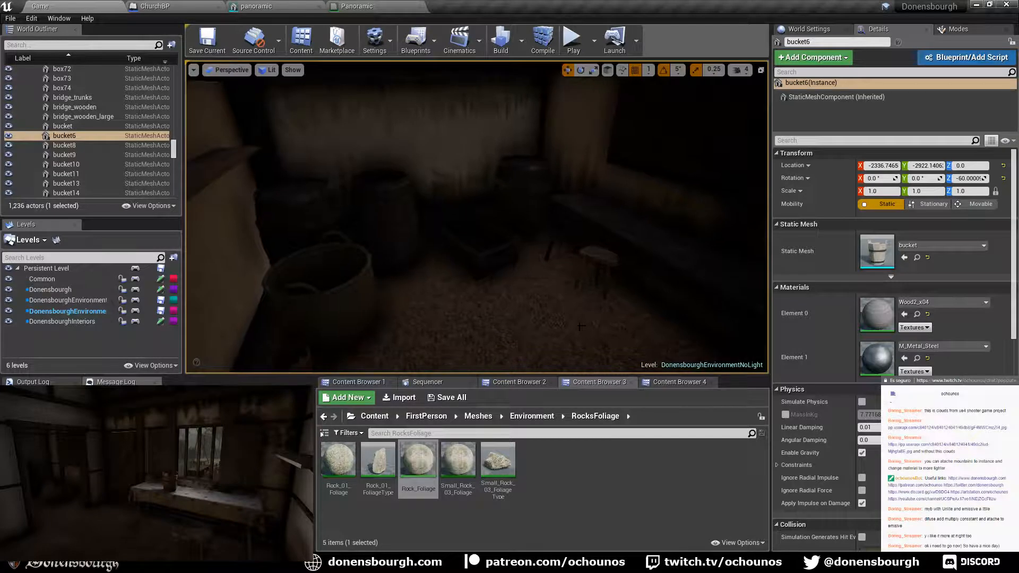
{"action": "right_click_drag", "start_coordinate": [581, 327], "coordinate": [507, 281]}
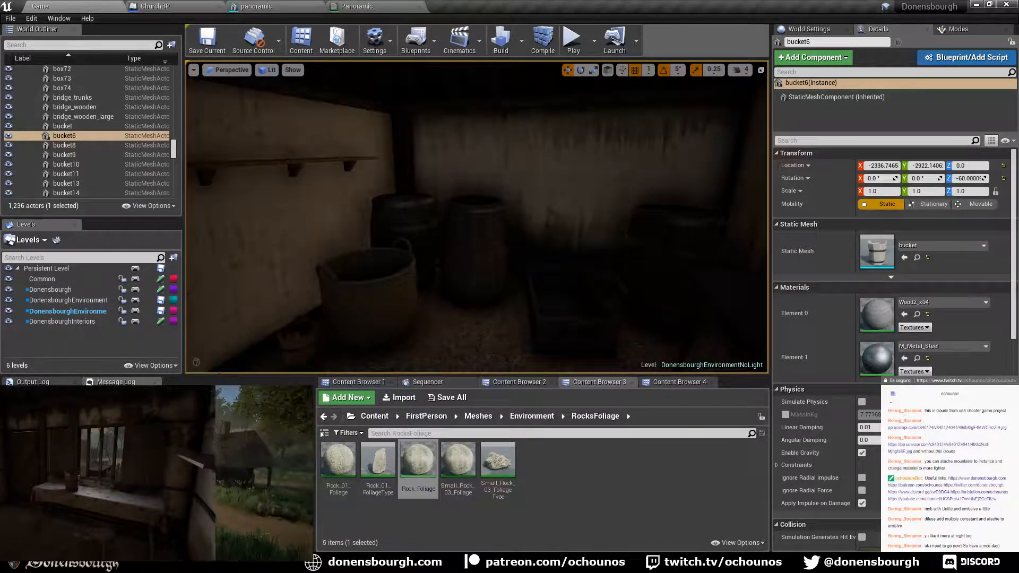
{"action": "left_click", "coordinate": [673, 265]}
{"action": "left_click", "coordinate": [935, 301]}
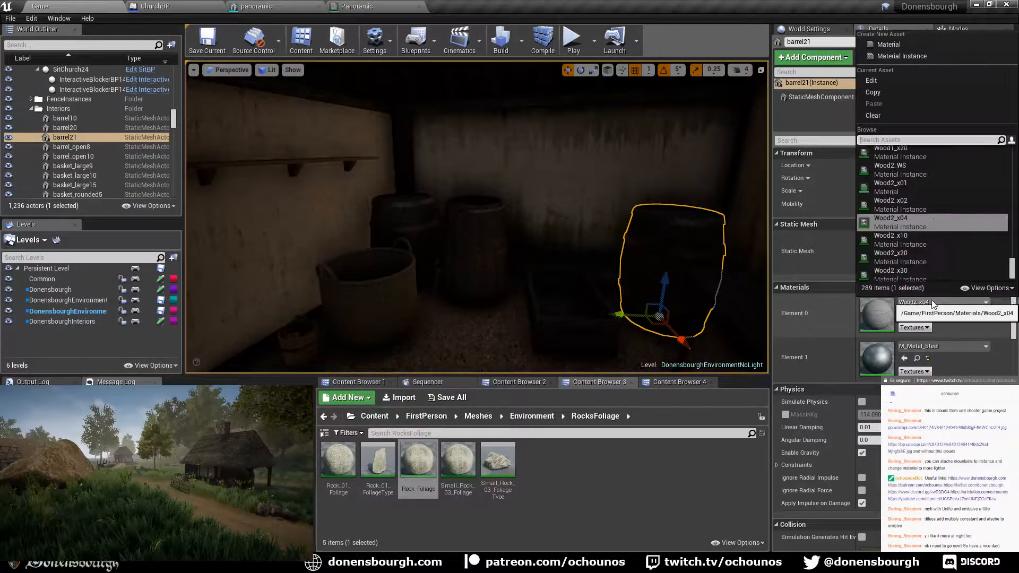
{"action": "scroll", "coordinate": [928, 202], "scroll_direction": "up", "scroll_amount": 5}
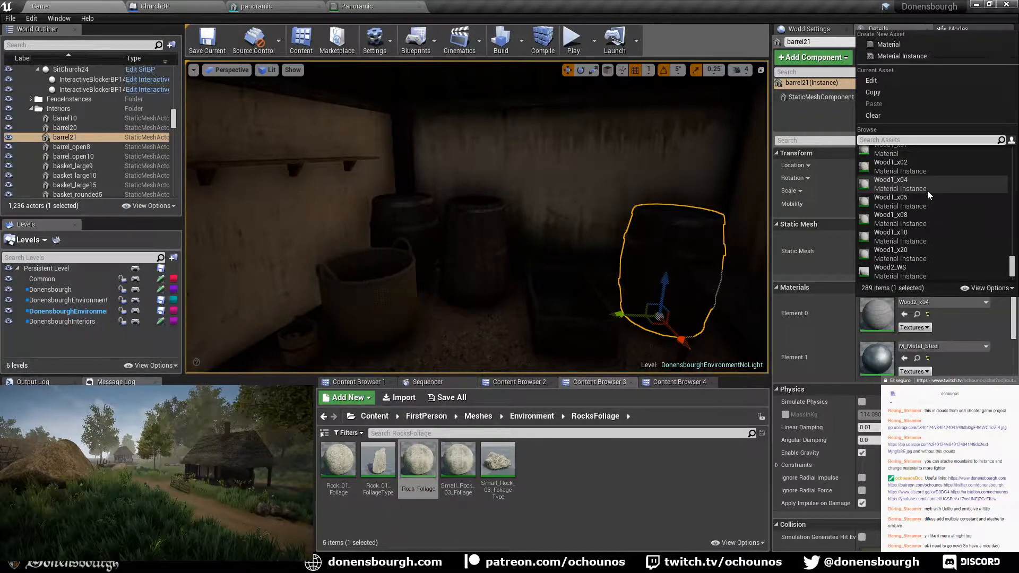
{"action": "left_click", "coordinate": [928, 191]}
- Change the Element 0 material of the table beside the long bench in the house interior to Wood1_x05
{"action": "right_click_drag", "start_coordinate": [476, 217], "coordinate": [328, 217]}
{"action": "key", "text": "w"}
{"action": "right_click_drag", "start_coordinate": [520, 309], "coordinate": [414, 308]}
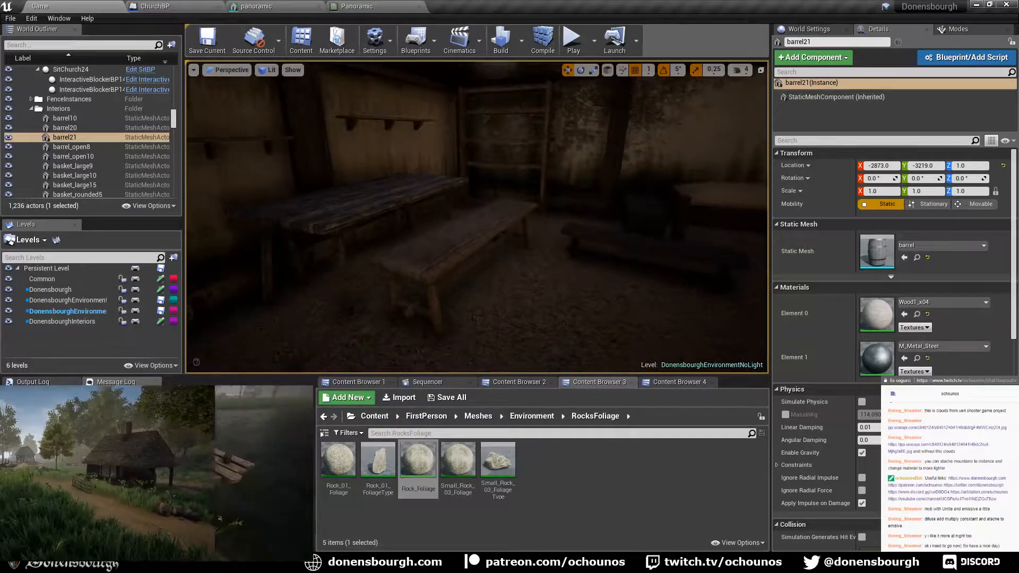
{"action": "left_click", "coordinate": [367, 202]}
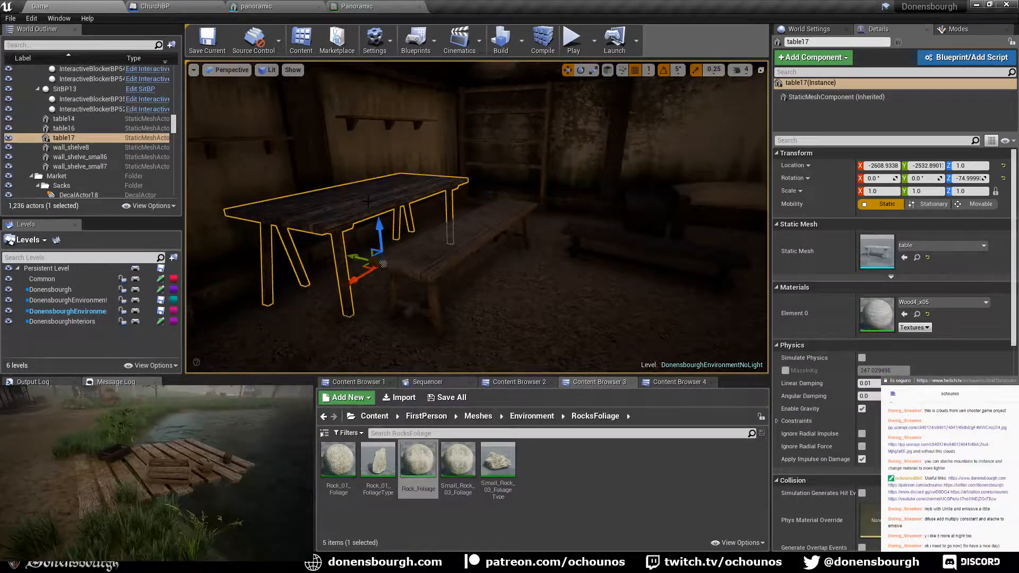
{"action": "left_click", "coordinate": [947, 303]}
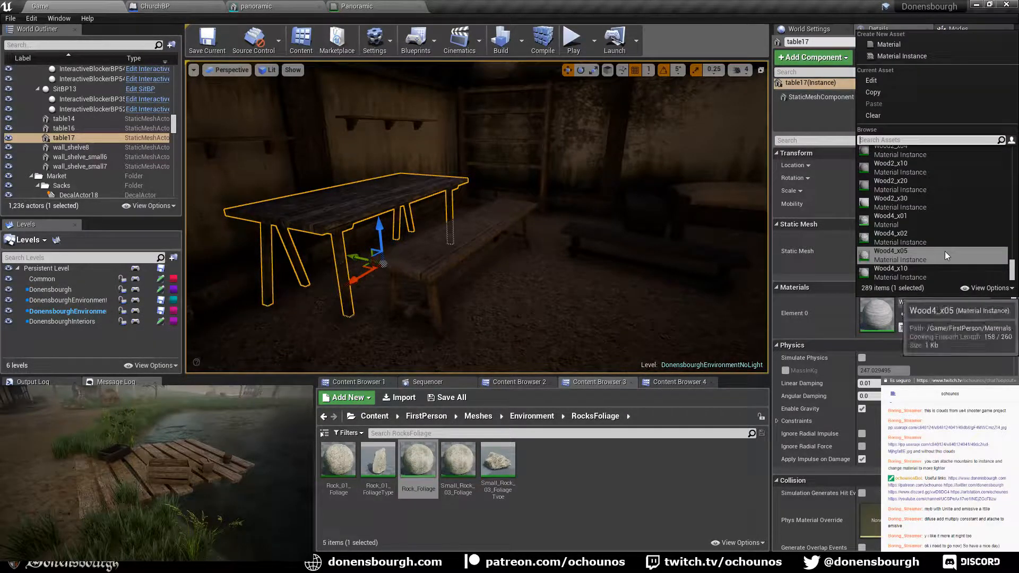
{"action": "scroll", "coordinate": [945, 251], "scroll_direction": "up", "scroll_amount": 3}
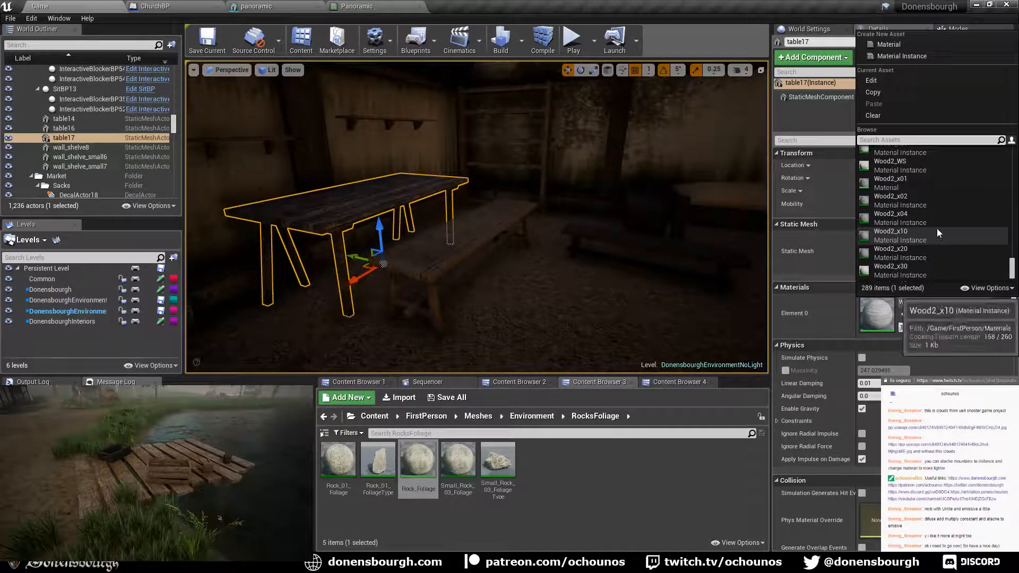
{"action": "scroll", "coordinate": [937, 229], "scroll_direction": "up", "scroll_amount": 3}
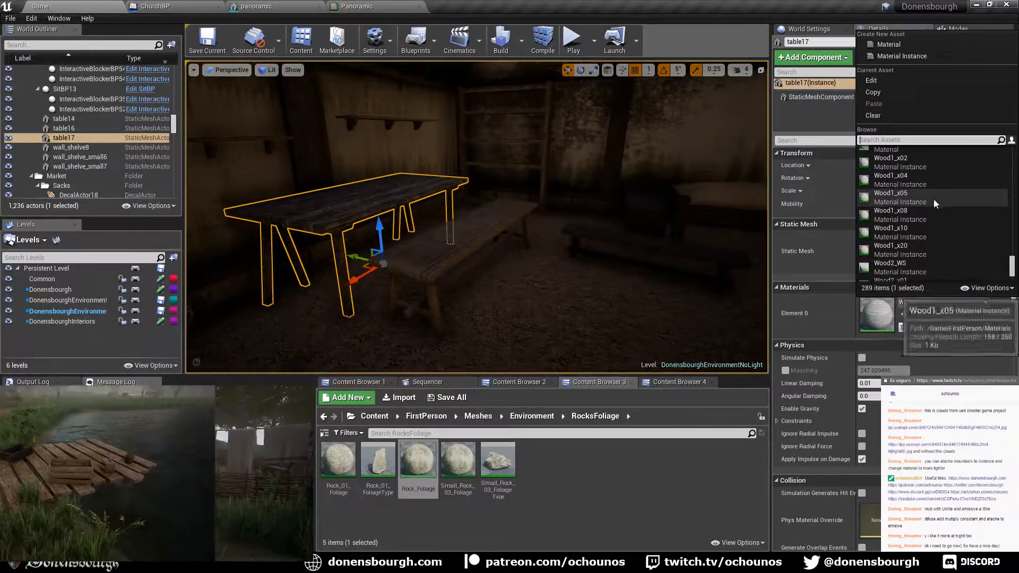
{"action": "left_click", "coordinate": [902, 197]}
- Change the Element 1 material of the small open barrel beside the sack and handcart outside the house to Wood1_x04
{"action": "right_click_drag", "start_coordinate": [525, 286], "coordinate": [664, 313]}
{"action": "right_click_drag", "start_coordinate": [412, 317], "coordinate": [613, 311]}
{"action": "key", "text": "w"}
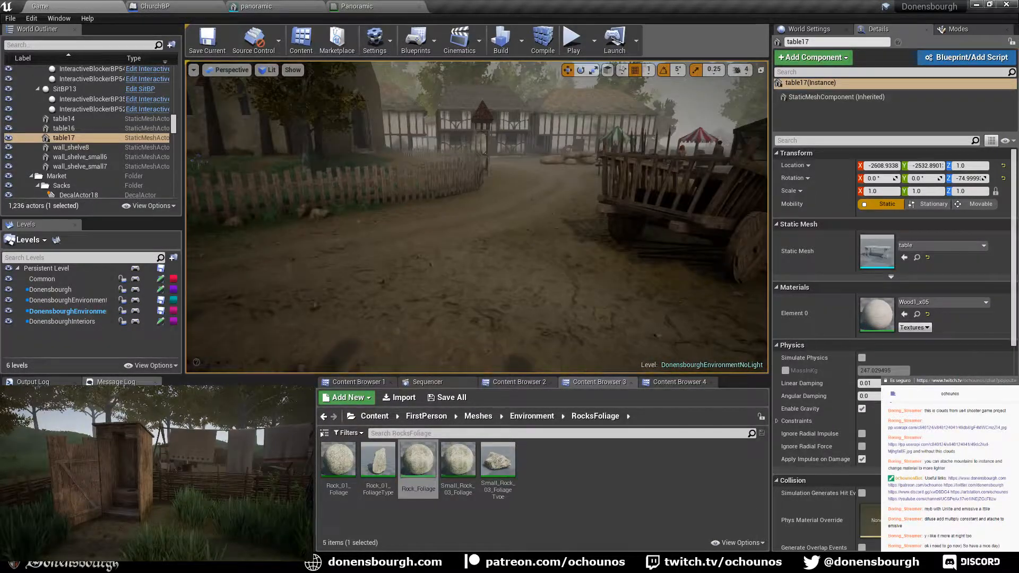
{"action": "right_click_drag", "start_coordinate": [412, 317], "coordinate": [406, 314]}
{"action": "key", "text": "w"}
{"action": "key", "text": "f"}
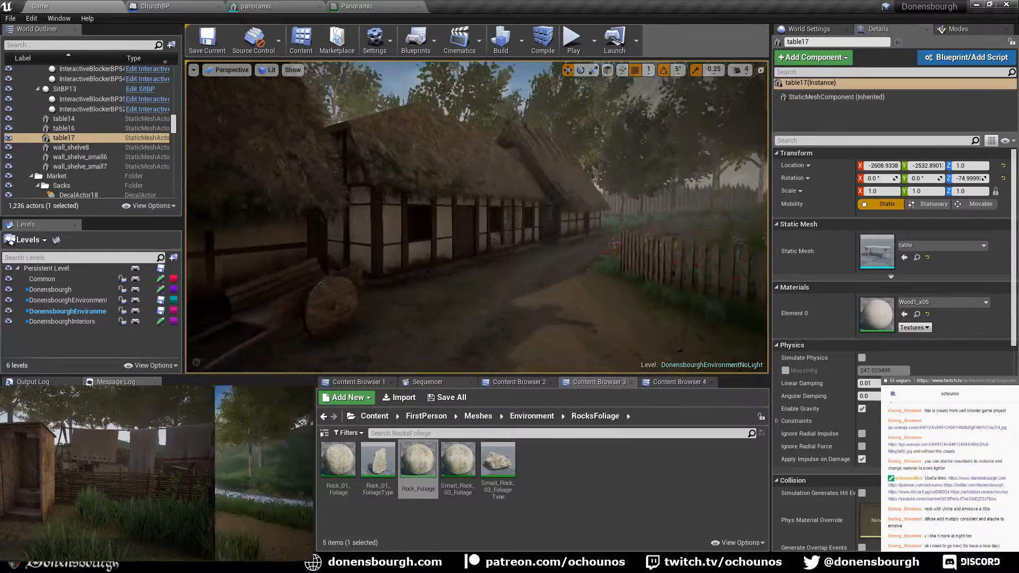
{"action": "key", "text": "w"}
{"action": "right_click_drag", "start_coordinate": [490, 297], "coordinate": [451, 284]}
{"action": "key", "text": "a"}
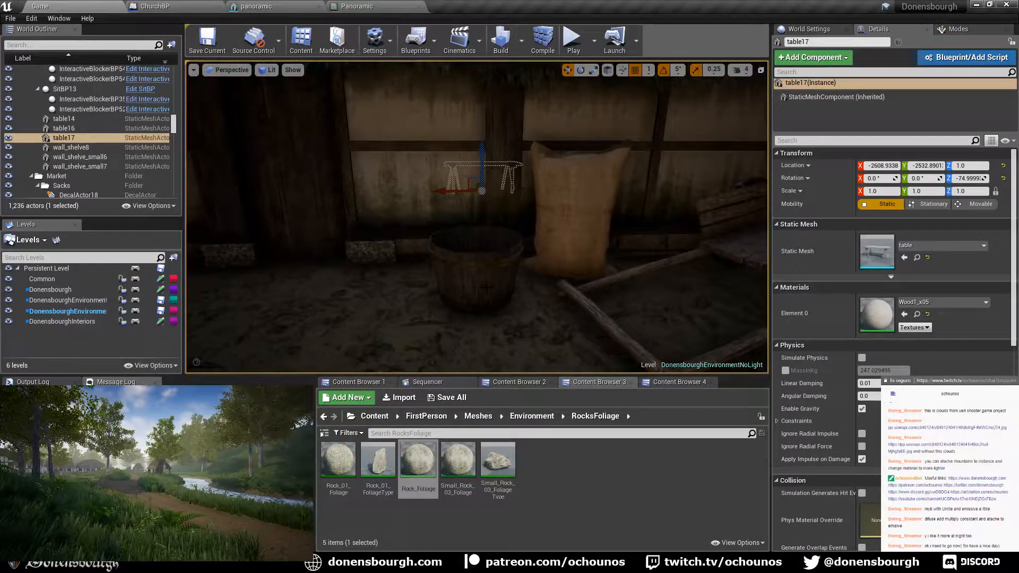
{"action": "left_click", "coordinate": [484, 287]}
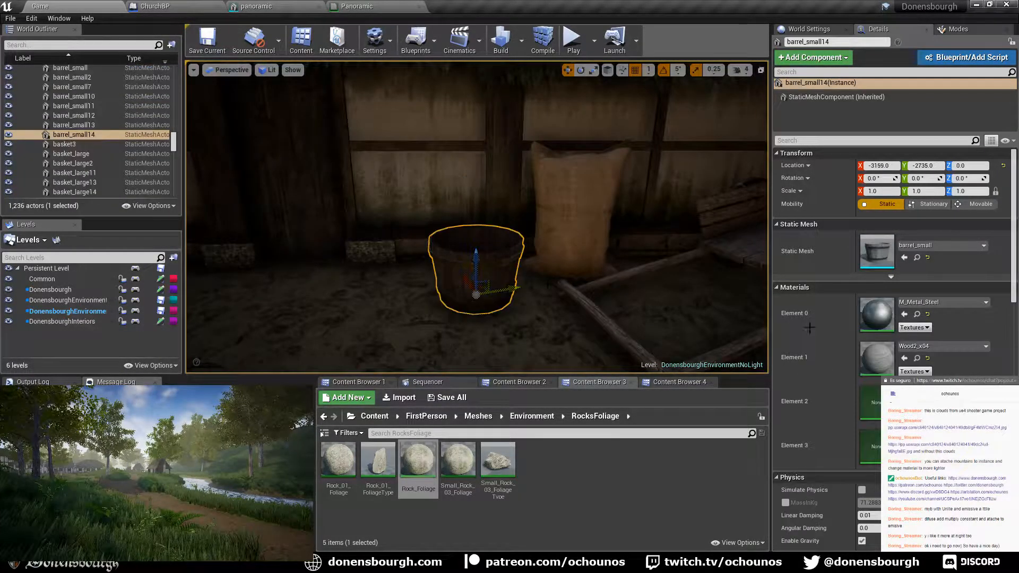
{"action": "left_click", "coordinate": [949, 349]}
{"action": "left_click", "coordinate": [933, 234]}
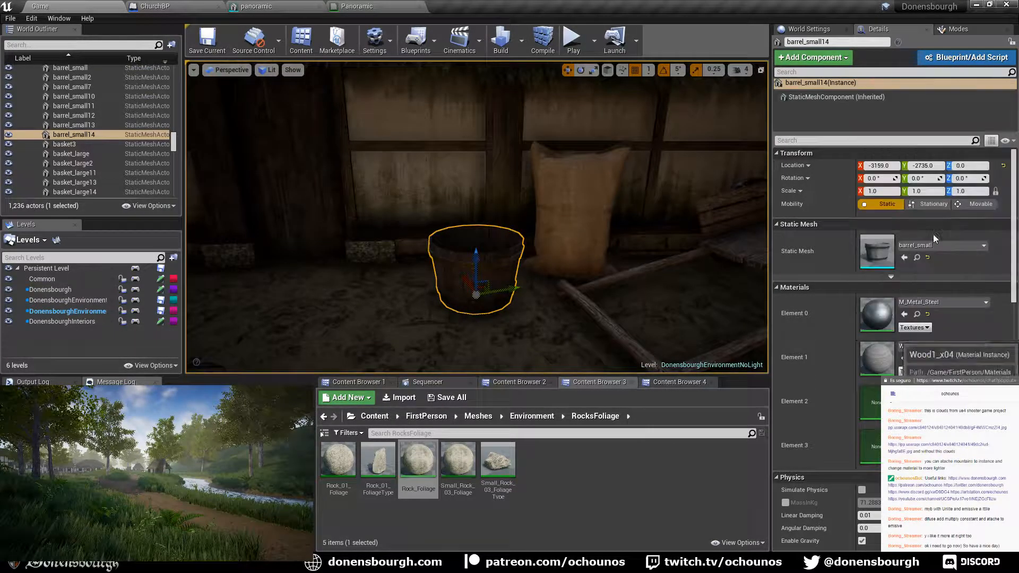
{"action": "right_click_drag", "start_coordinate": [584, 239], "coordinate": [663, 239]}
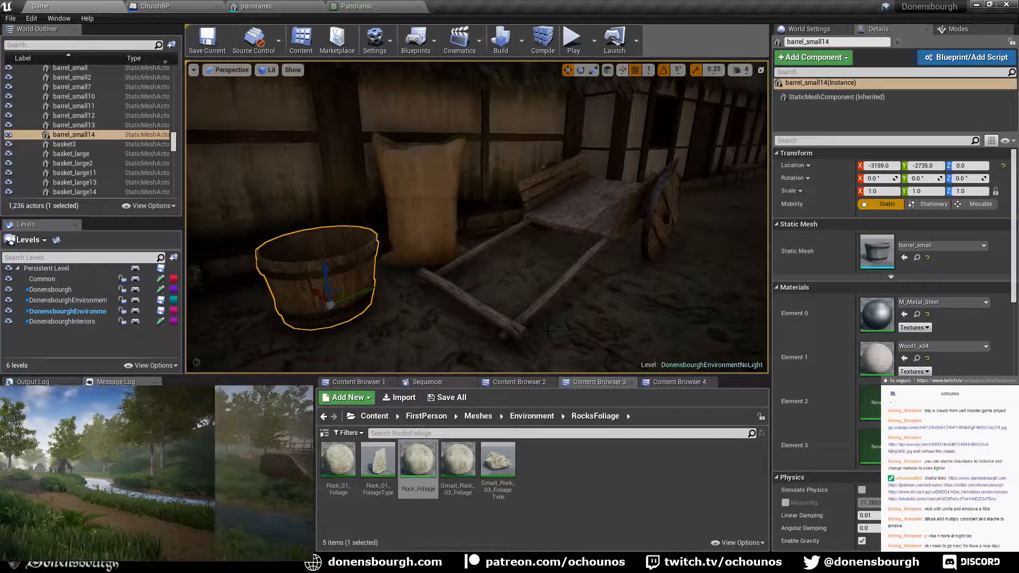
- Try Wood2_x04 as the Element 1 material of the handcart beside the house wall
{"action": "key", "text": "Escape"}
{"action": "right_click_drag", "start_coordinate": [477, 217], "coordinate": [610, 223]}
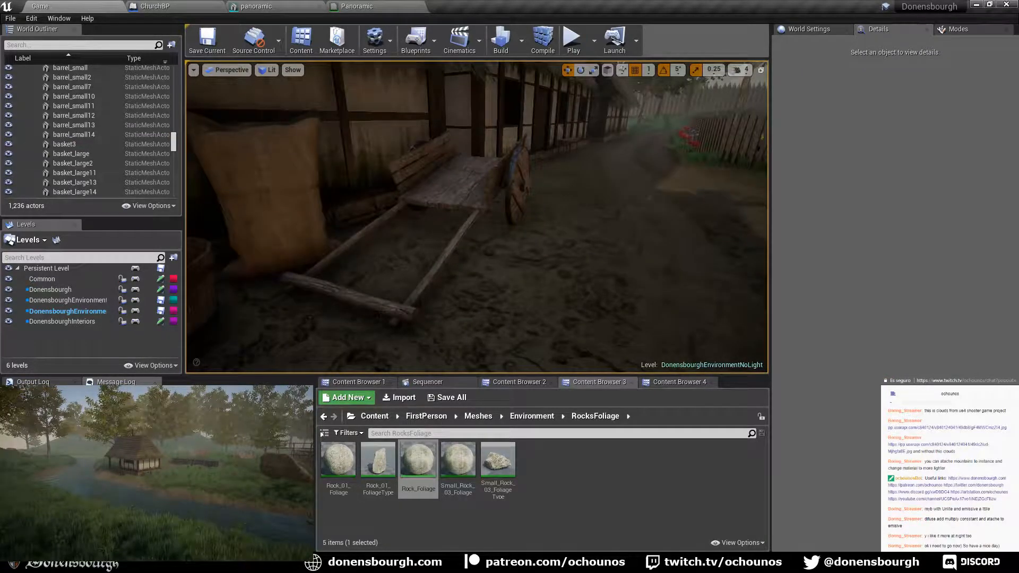
{"action": "mouse_move", "coordinate": [482, 318]}
{"action": "right_mouse_down"}
{"action": "mouse_move", "coordinate": [446, 318]}
{"action": "mouse_move", "coordinate": [482, 318]}
{"action": "right_mouse_up"}
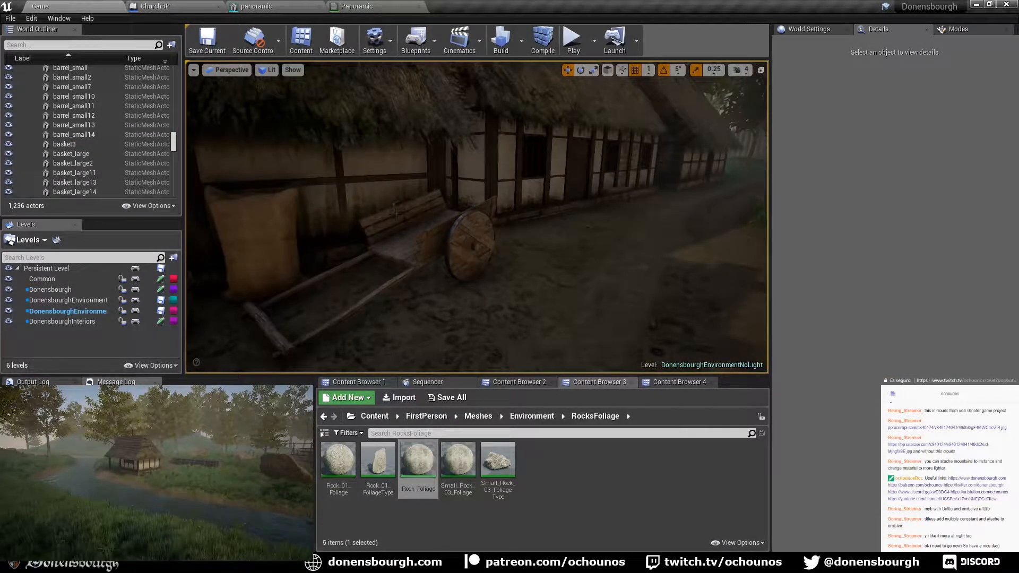
{"action": "left_click", "coordinate": [397, 256]}
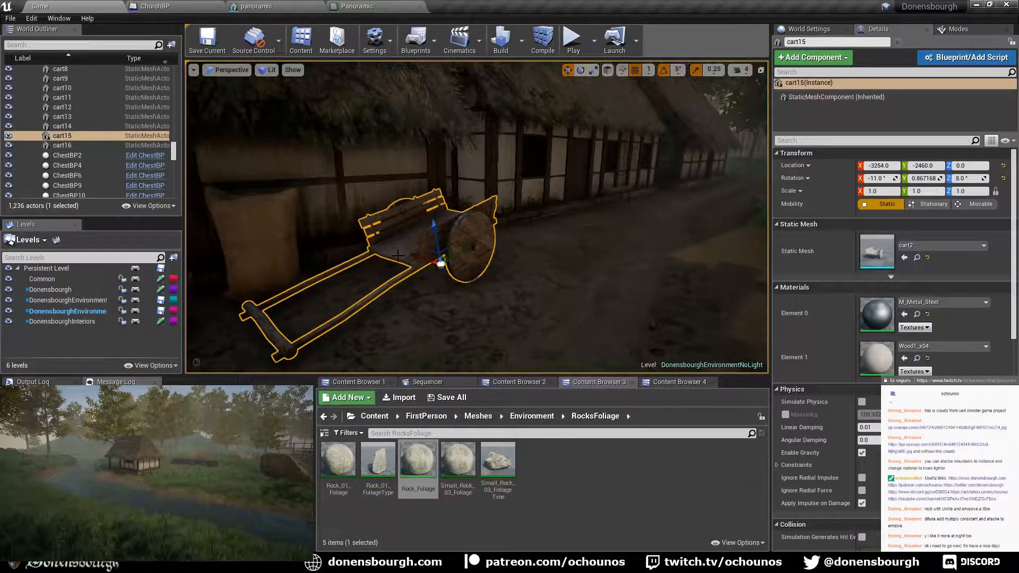
{"action": "left_click", "coordinate": [942, 350]}
{"action": "scroll", "coordinate": [953, 265], "scroll_direction": "down", "scroll_amount": 2}
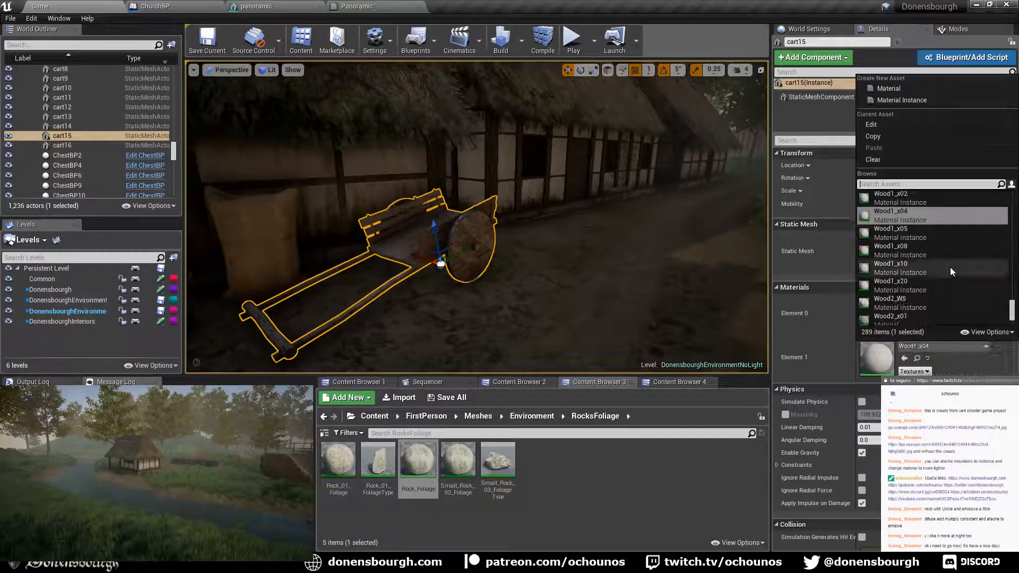
{"action": "scroll", "coordinate": [930, 302], "scroll_direction": "down", "scroll_amount": 1}
{"action": "left_click", "coordinate": [931, 306]}
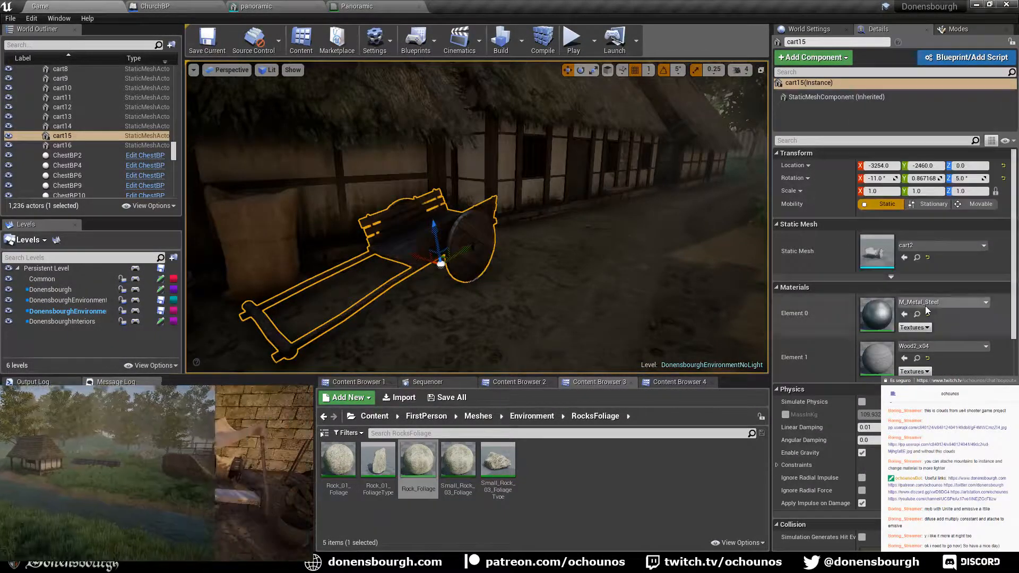
- Inspect the handcart up close and reset its Element 1 material to the default
{"action": "right_click_drag", "start_coordinate": [476, 216], "coordinate": [425, 238]}
{"action": "mouse_move", "coordinate": [593, 300]}
{"action": "right_mouse_down"}
{"action": "mouse_move", "coordinate": [552, 281]}
{"action": "mouse_move", "coordinate": [593, 299]}
{"action": "right_mouse_up"}
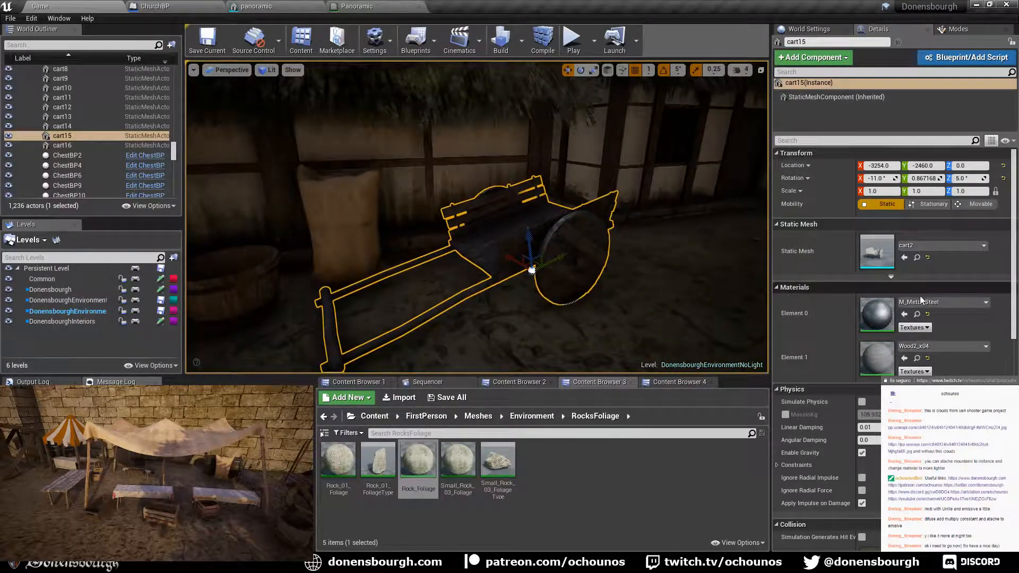
{"action": "left_click", "coordinate": [929, 357]}
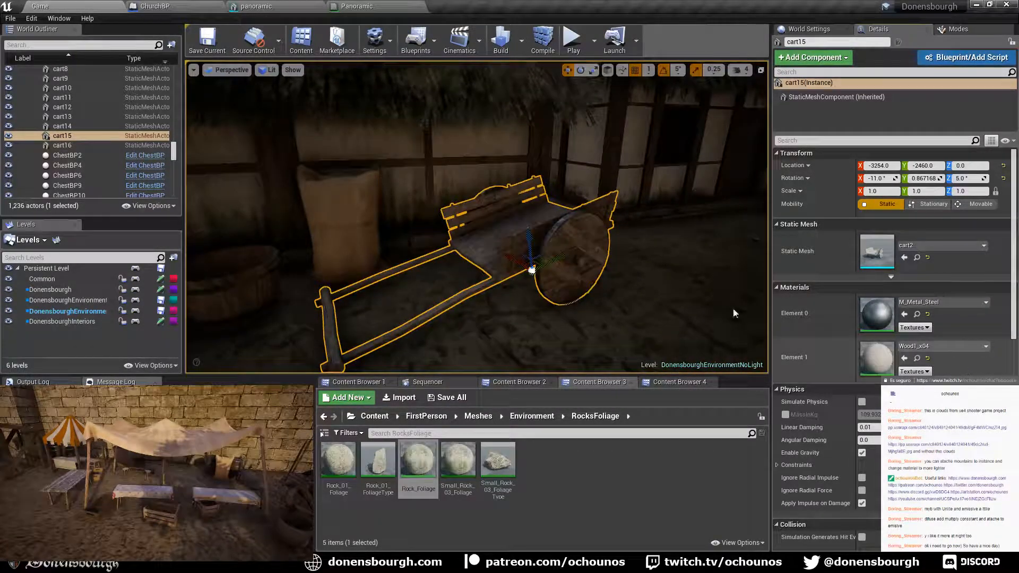
- Change the Element 1 material of the small barrel standing on the large cart near the market to Wood1_x04
{"action": "right_click_drag", "start_coordinate": [734, 312], "coordinate": [642, 273]}
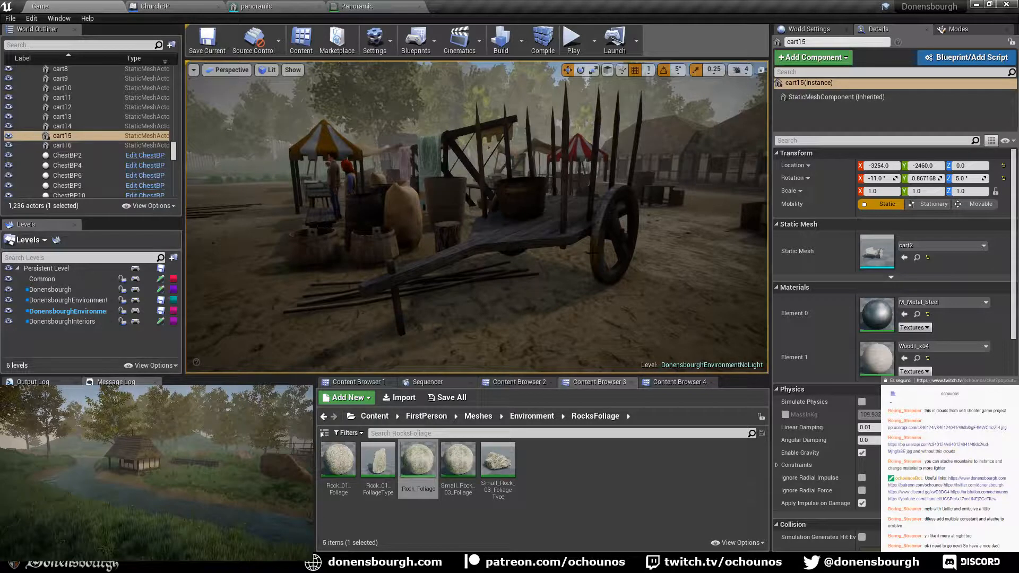
{"action": "left_click", "coordinate": [519, 196]}
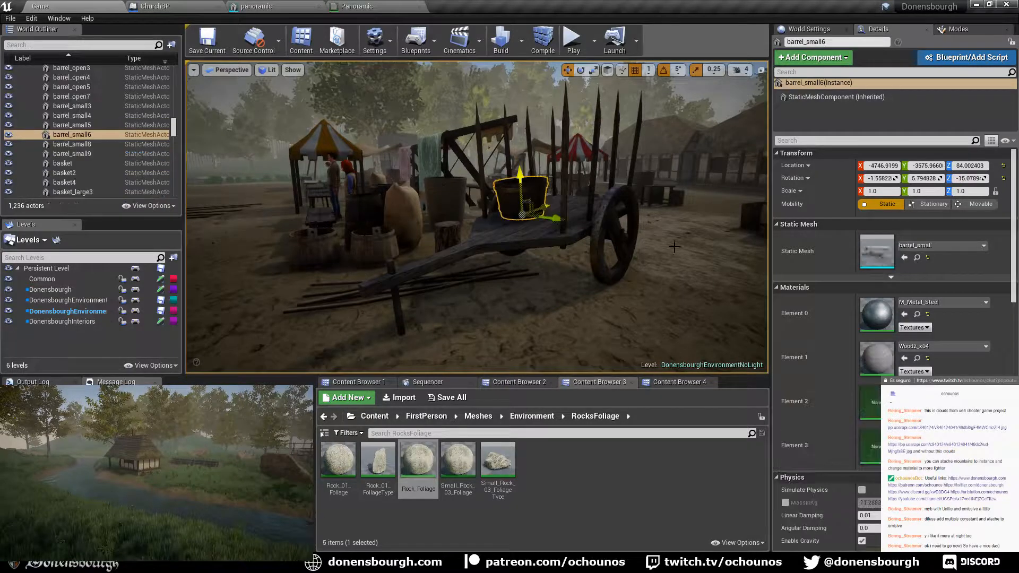
{"action": "left_click", "coordinate": [964, 346]}
{"action": "scroll", "coordinate": [910, 197], "scroll_direction": "up", "scroll_amount": 1}
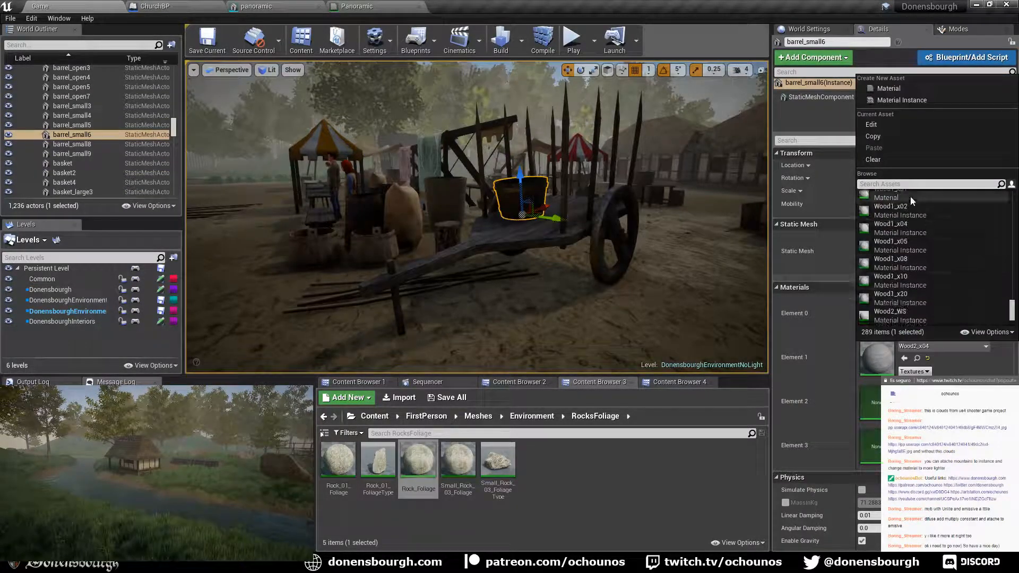
{"action": "left_click", "coordinate": [922, 228]}
- Change the Element 1 material of the big bucket in front of the market sack, nearest the tree stump, to Wood2_x04
{"action": "right_click_drag", "start_coordinate": [644, 289], "coordinate": [624, 321]}
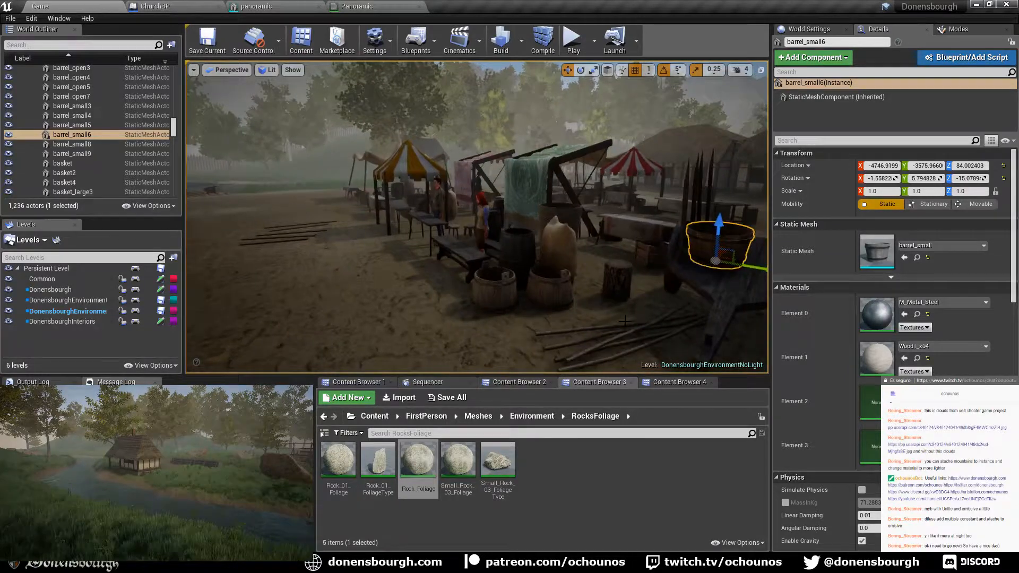
{"action": "scroll", "coordinate": [625, 321], "scroll_direction": "up", "scroll_amount": 3}
{"action": "scroll", "coordinate": [625, 321], "scroll_direction": "down", "scroll_amount": 2}
{"action": "left_click", "coordinate": [590, 297]}
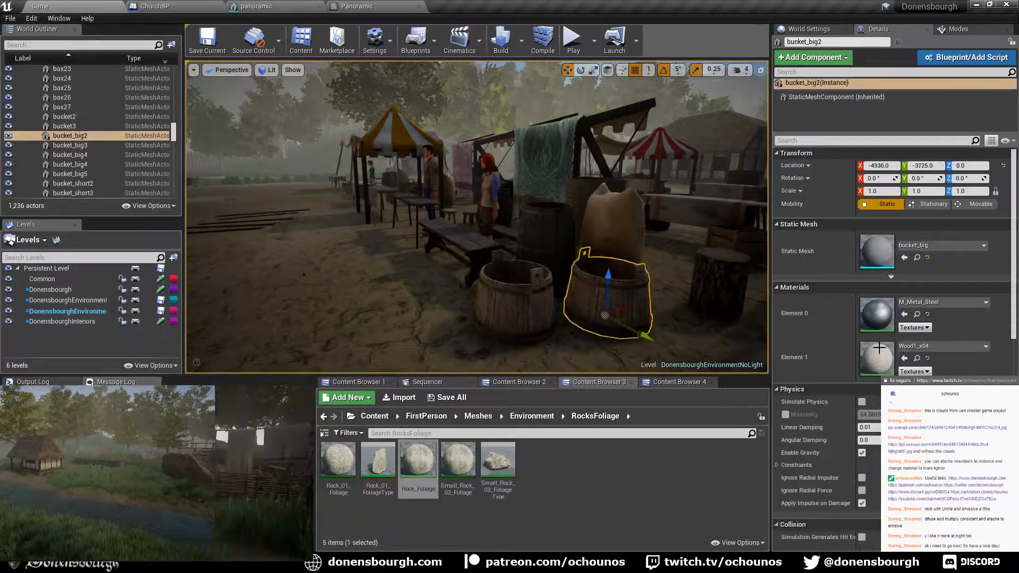
{"action": "left_click", "coordinate": [953, 347]}
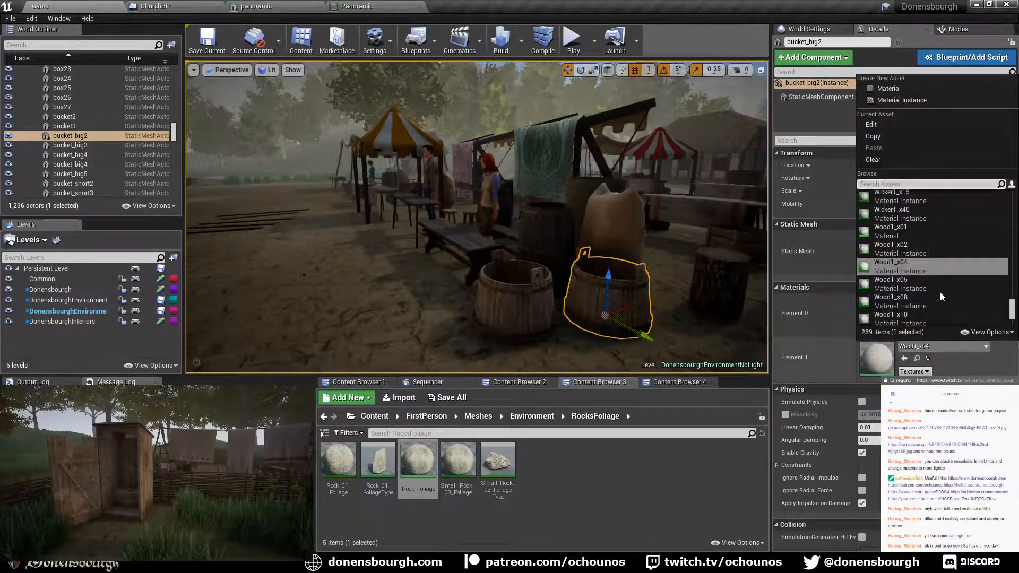
{"action": "scroll", "coordinate": [938, 294], "scroll_direction": "down", "scroll_amount": 3}
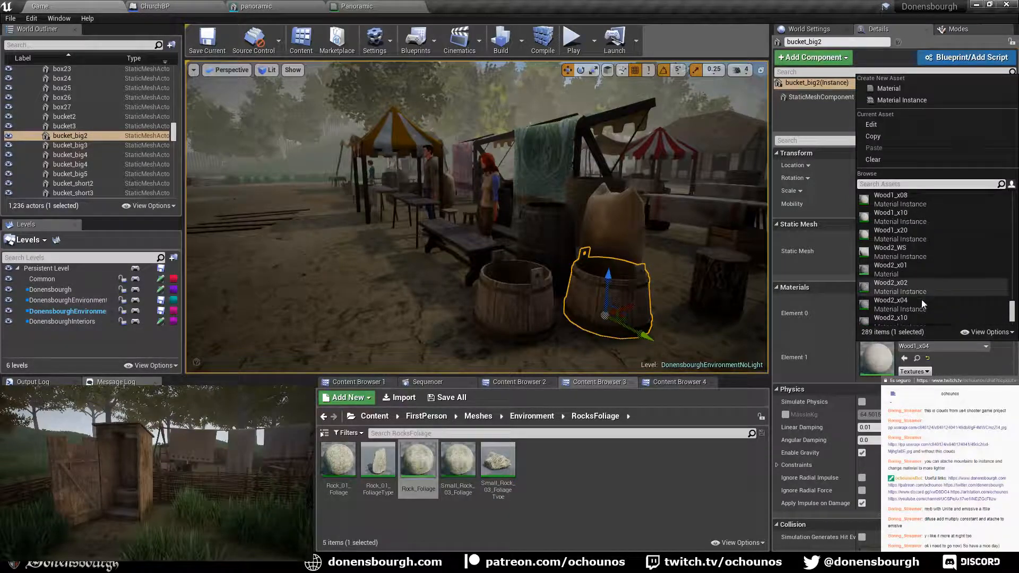
{"action": "left_click", "coordinate": [914, 310]}
- Change the Element 0 material of the barrel between the two villagers at the market stalls to Wood1_x04
{"action": "right_click_drag", "start_coordinate": [477, 217], "coordinate": [403, 212]}
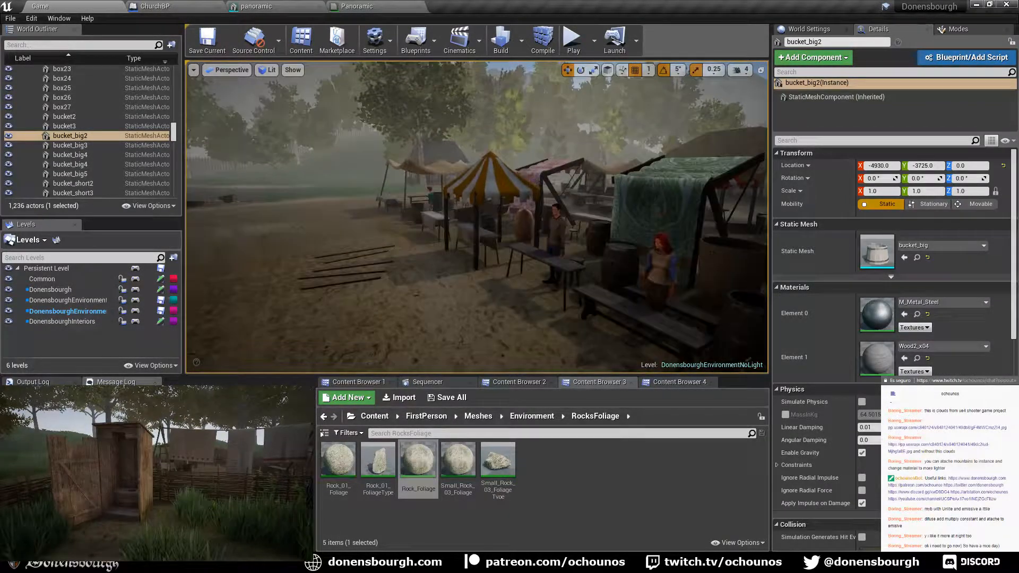
{"action": "right_click_drag", "start_coordinate": [660, 327], "coordinate": [647, 343]}
{"action": "key", "text": "w"}
{"action": "left_click_drag", "start_coordinate": [581, 253], "coordinate": [592, 287]}
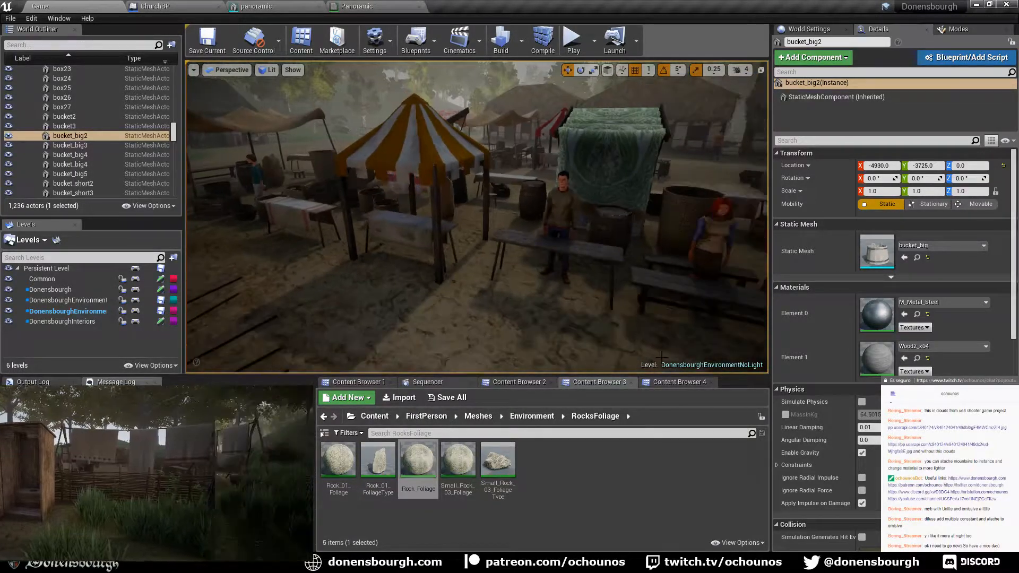
{"action": "right_click_drag", "start_coordinate": [476, 216], "coordinate": [581, 265]}
{"action": "left_click", "coordinate": [511, 187]}
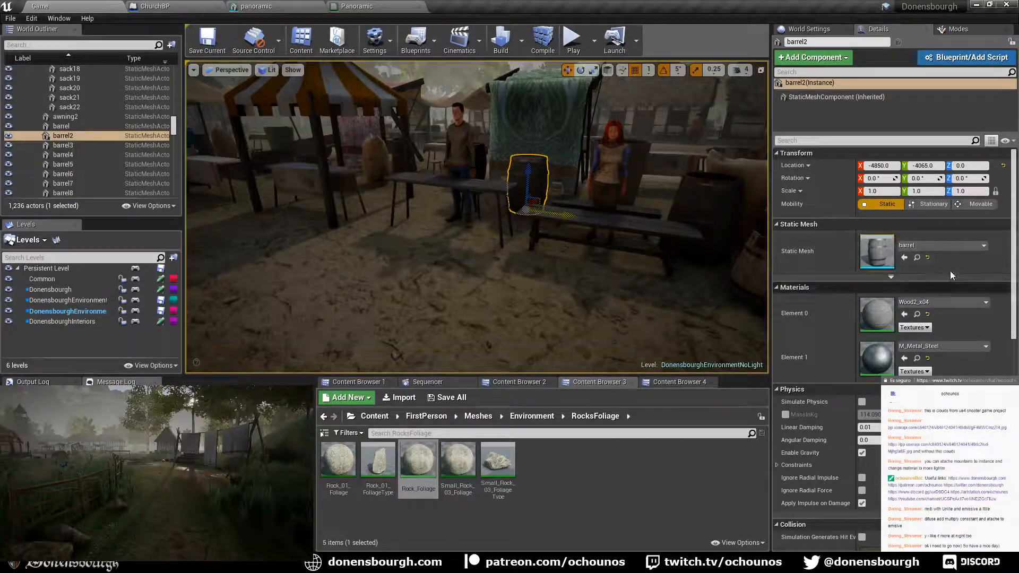
{"action": "left_click", "coordinate": [940, 304]}
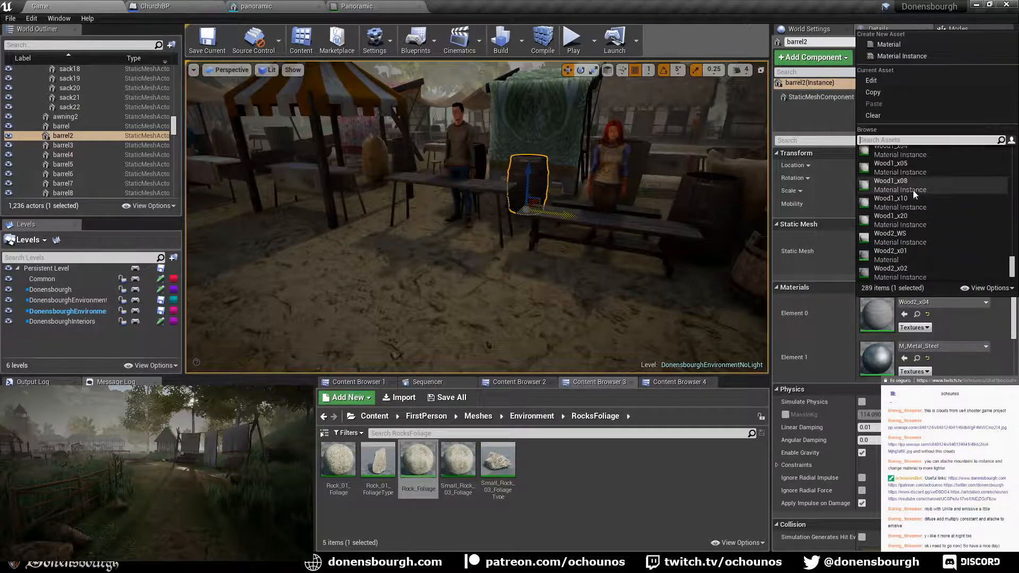
{"action": "left_click", "coordinate": [927, 145]}
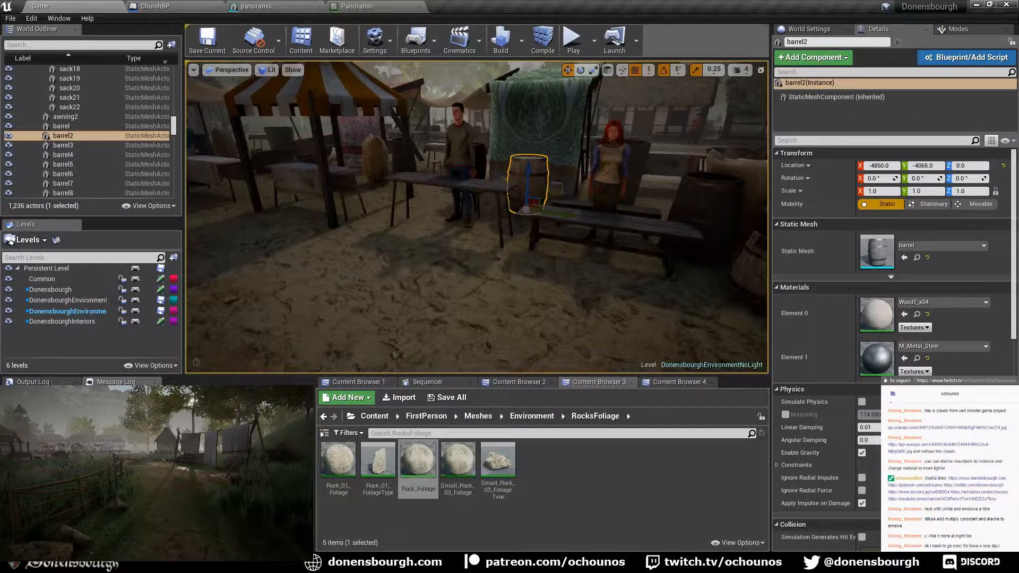
{"action": "right_click_drag", "start_coordinate": [527, 233], "coordinate": [255, 262]}
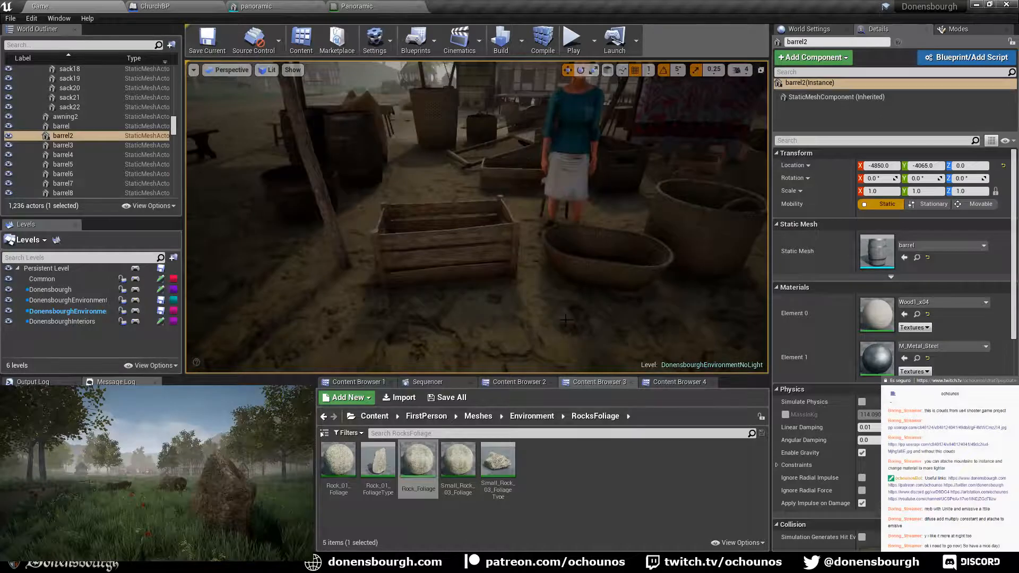
- Change the Element 0 material of the barrel beside the awning post, nearest the bench, to Wood1_x04
{"action": "right_click_drag", "start_coordinate": [566, 319], "coordinate": [507, 328]}
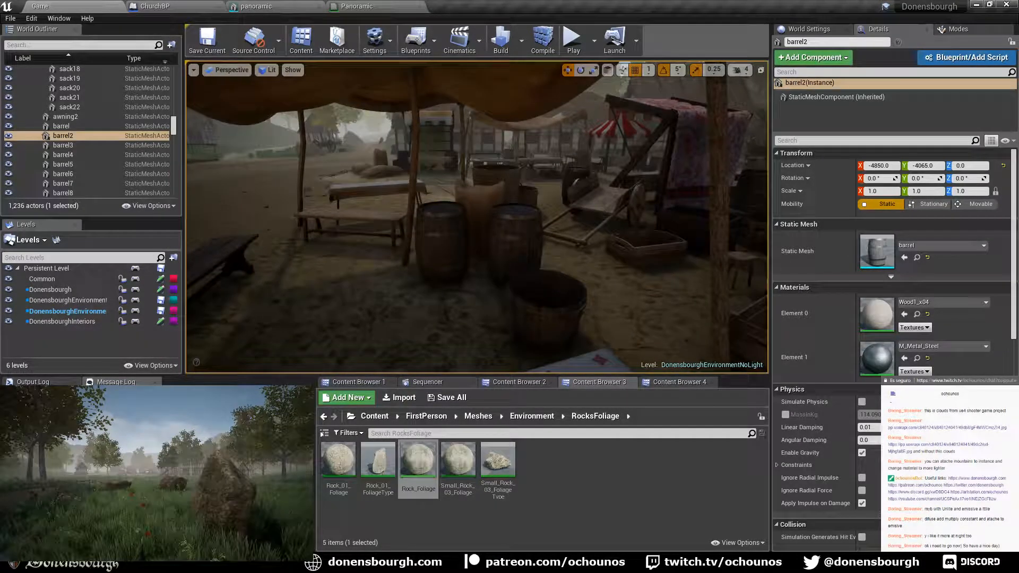
{"action": "middle_click_drag", "start_coordinate": [476, 217], "coordinate": [414, 244]}
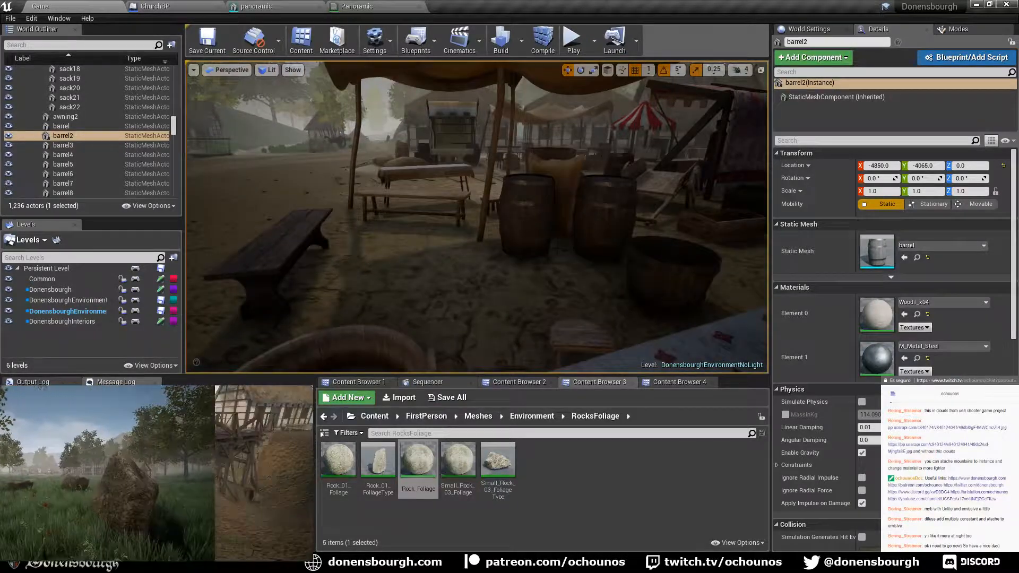
{"action": "left_click", "coordinate": [944, 301]}
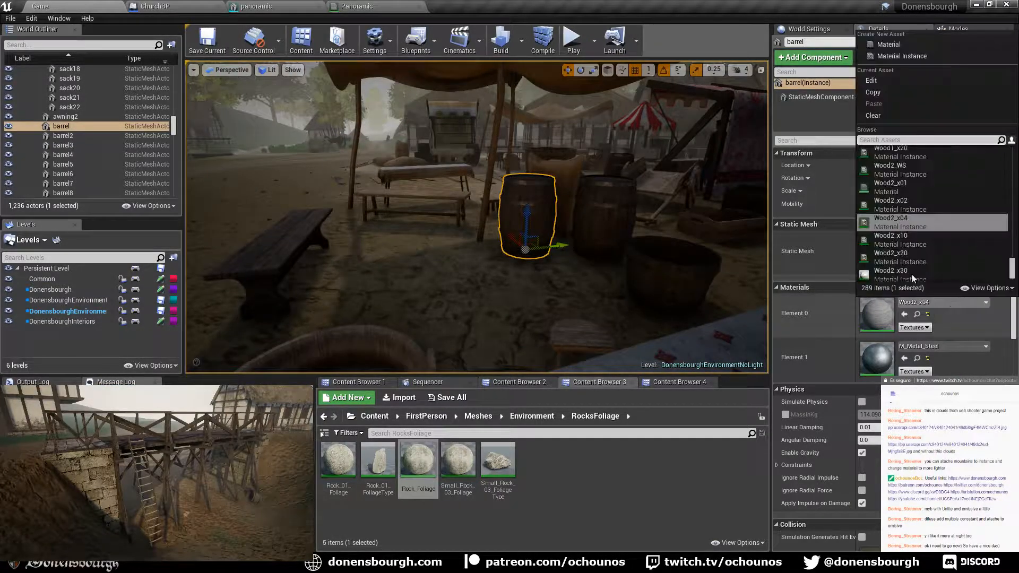
{"action": "left_click", "coordinate": [931, 170]}
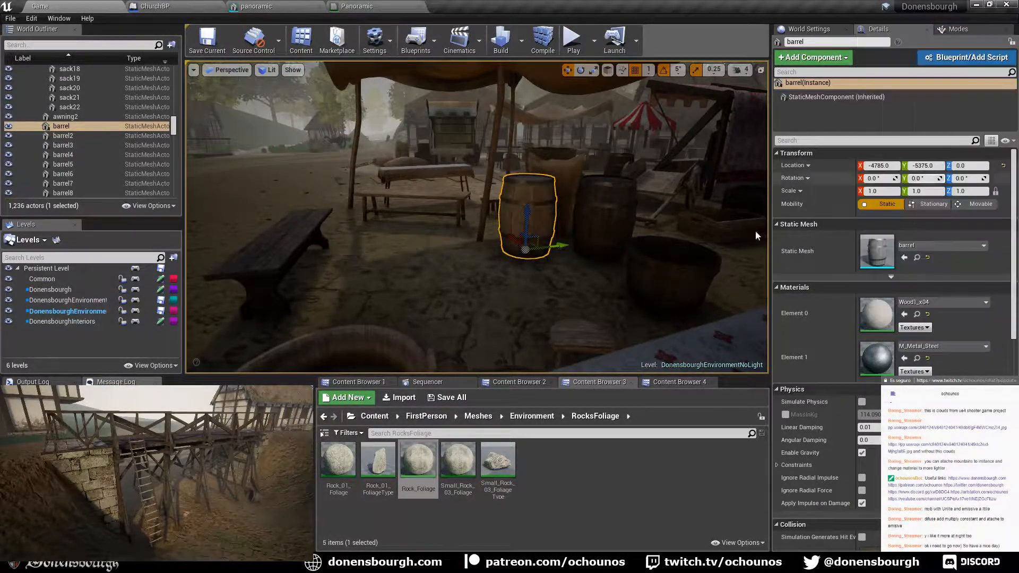
- Change the Element 0 material of the large cart with upright stakes, parked near the timber-framed house, to Wood1_x04
{"action": "right_click_drag", "start_coordinate": [755, 230], "coordinate": [732, 249]}
{"action": "right_click_drag", "start_coordinate": [496, 365], "coordinate": [637, 278]}
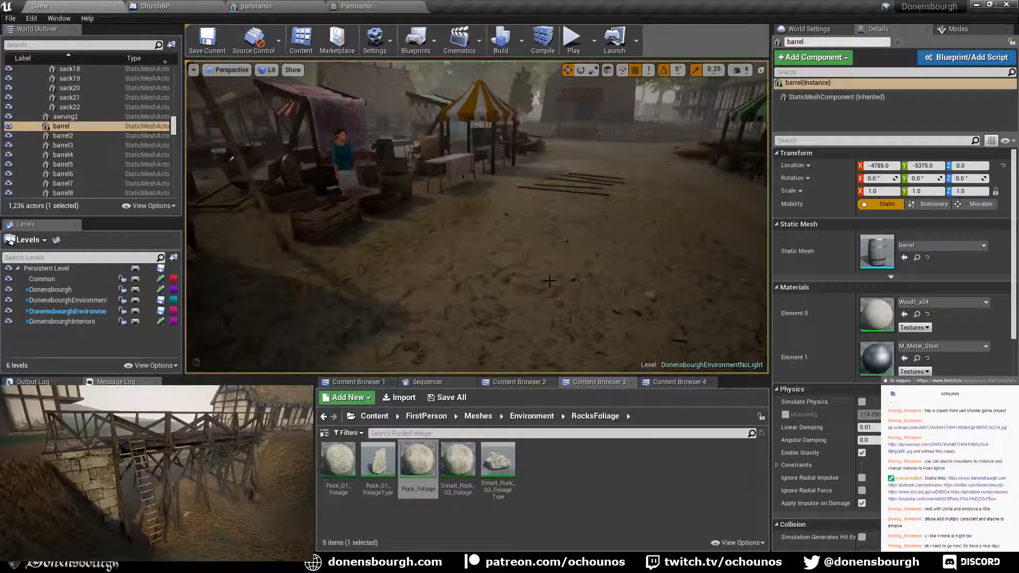
{"action": "right_click_drag", "start_coordinate": [477, 217], "coordinate": [518, 276]}
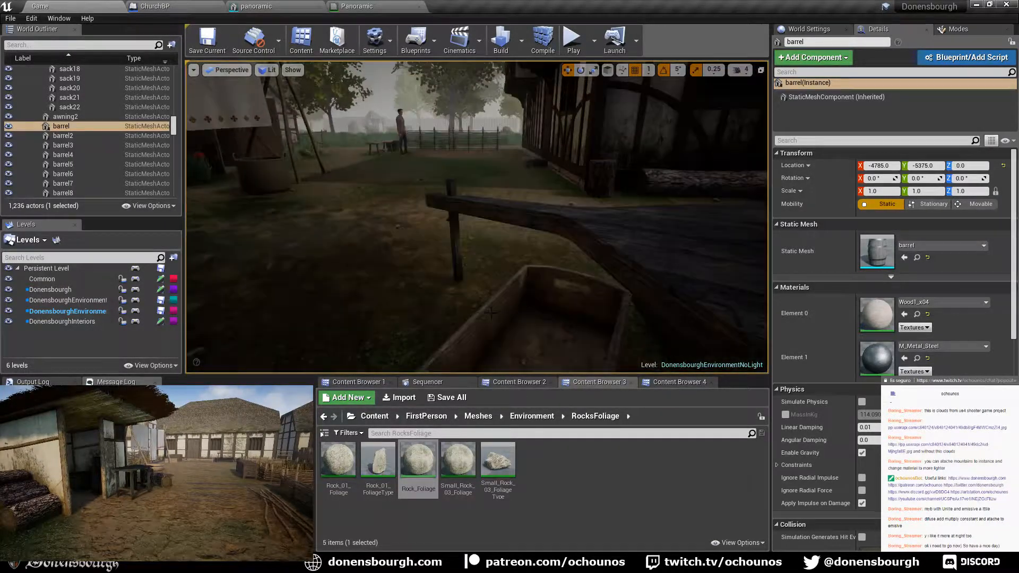
{"action": "left_click", "coordinate": [640, 177]}
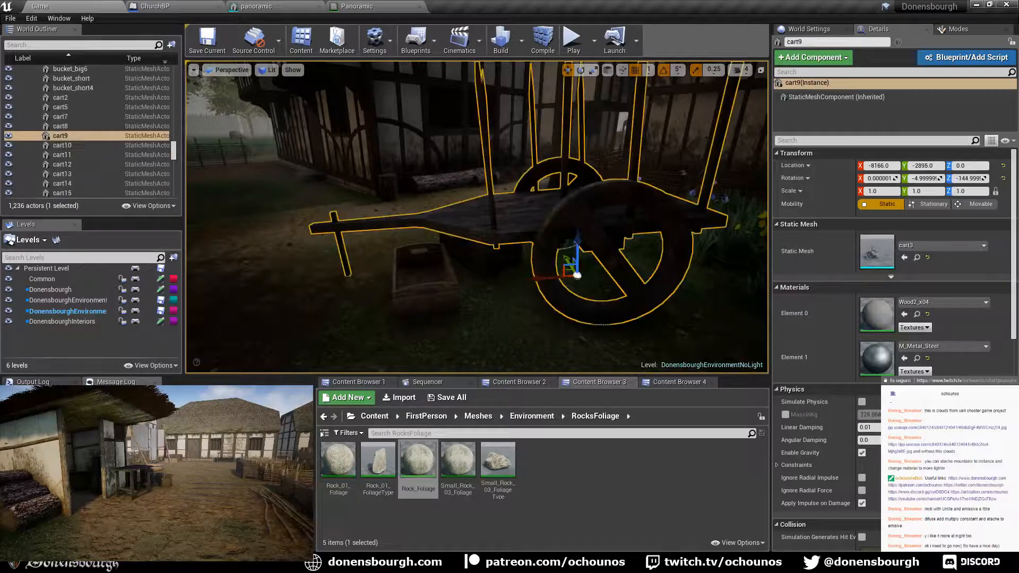
{"action": "left_click", "coordinate": [951, 301]}
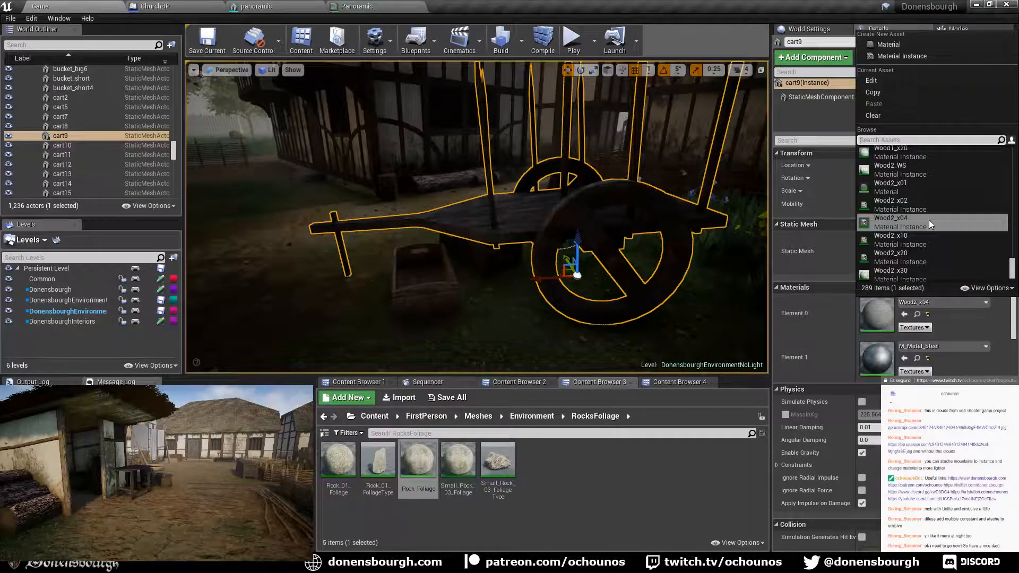
{"action": "left_click", "coordinate": [925, 195]}
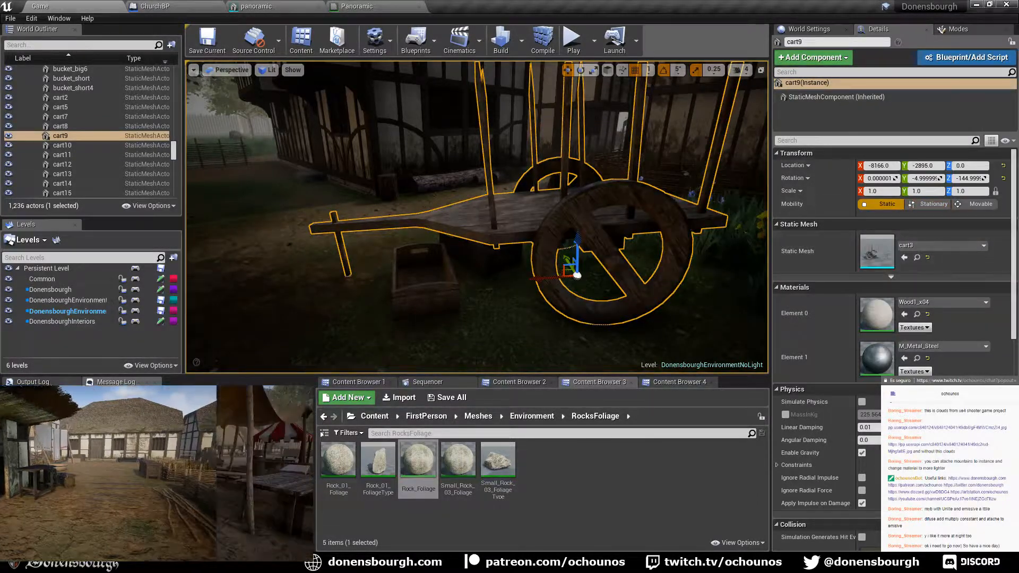
- Change the Element 0 material of the upright barrel in the dark house corner below the wall shelves to Wood1_x04
{"action": "right_click_drag", "start_coordinate": [583, 223], "coordinate": [525, 228]}
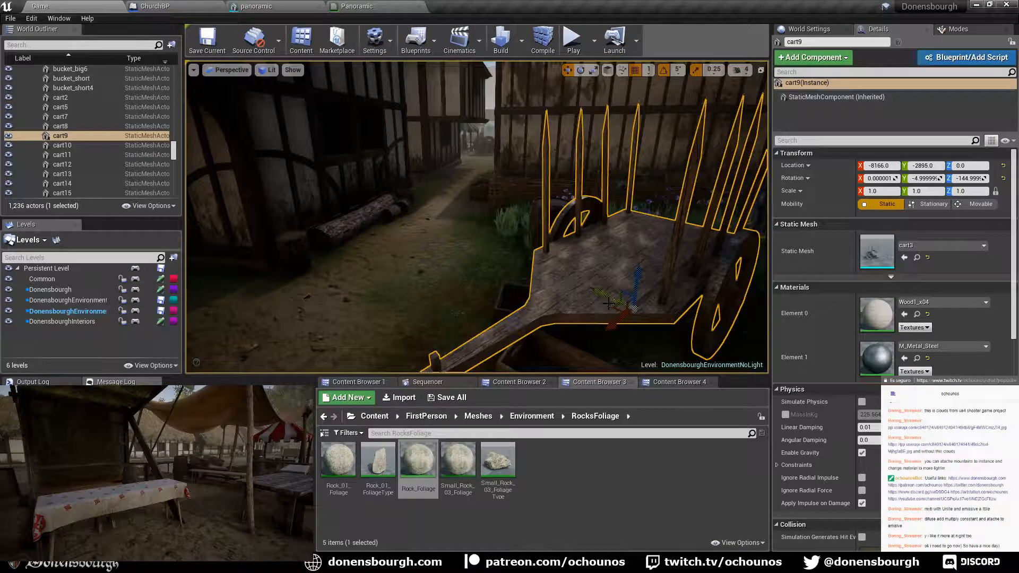
{"action": "mouse_move", "coordinate": [631, 304]}
{"action": "right_mouse_down"}
{"action": "mouse_move", "coordinate": [403, 305]}
{"action": "mouse_move", "coordinate": [505, 303]}
{"action": "mouse_move", "coordinate": [494, 303]}
{"action": "mouse_move", "coordinate": [504, 339]}
{"action": "mouse_move", "coordinate": [499, 305]}
{"action": "mouse_move", "coordinate": [477, 303]}
{"action": "mouse_move", "coordinate": [629, 317]}
{"action": "right_mouse_up"}
{"action": "key", "text": "w"}
{"action": "key", "text": "w"}
{"action": "left_click", "coordinate": [558, 255]}
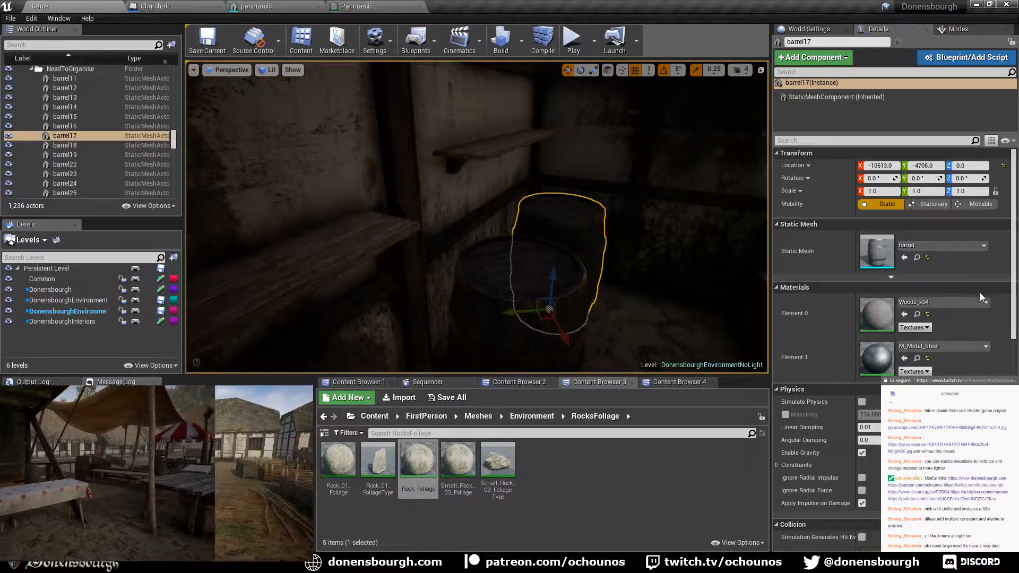
{"action": "left_click", "coordinate": [965, 306]}
{"action": "scroll", "coordinate": [952, 262], "scroll_direction": "up", "scroll_amount": 3}
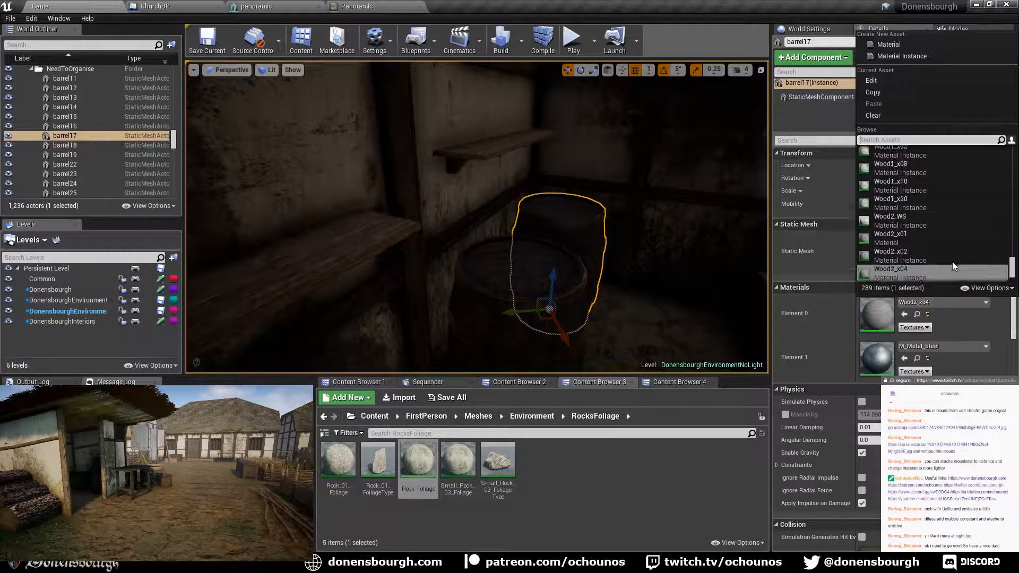
{"action": "left_click", "coordinate": [933, 170]}
- Change the Element 0 material of the front barrel lying on its side in the stacked pile to Wood1_x04
{"action": "mouse_move", "coordinate": [637, 265]}
{"action": "right_mouse_down"}
{"action": "mouse_move", "coordinate": [762, 263]}
{"action": "mouse_move", "coordinate": [639, 278]}
{"action": "right_mouse_up"}
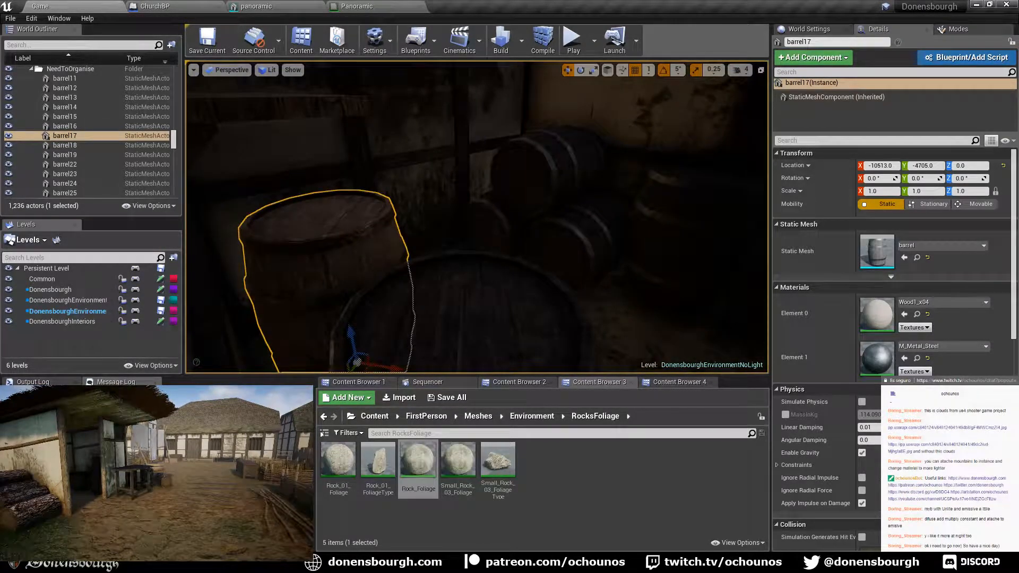
{"action": "left_click", "coordinate": [531, 228]}
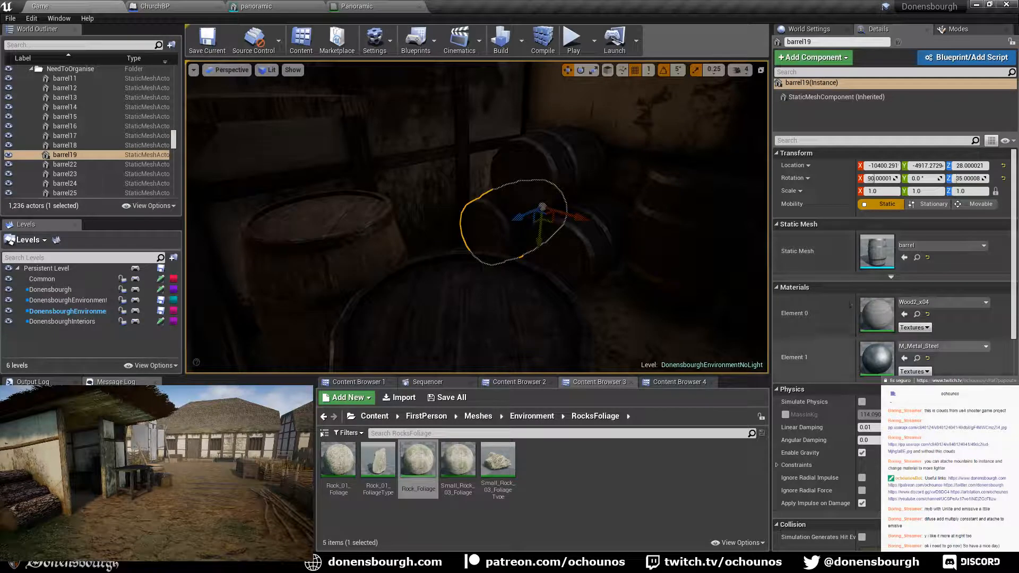
{"action": "left_click", "coordinate": [944, 302]}
{"action": "scroll", "coordinate": [923, 223], "scroll_direction": "up", "scroll_amount": 3}
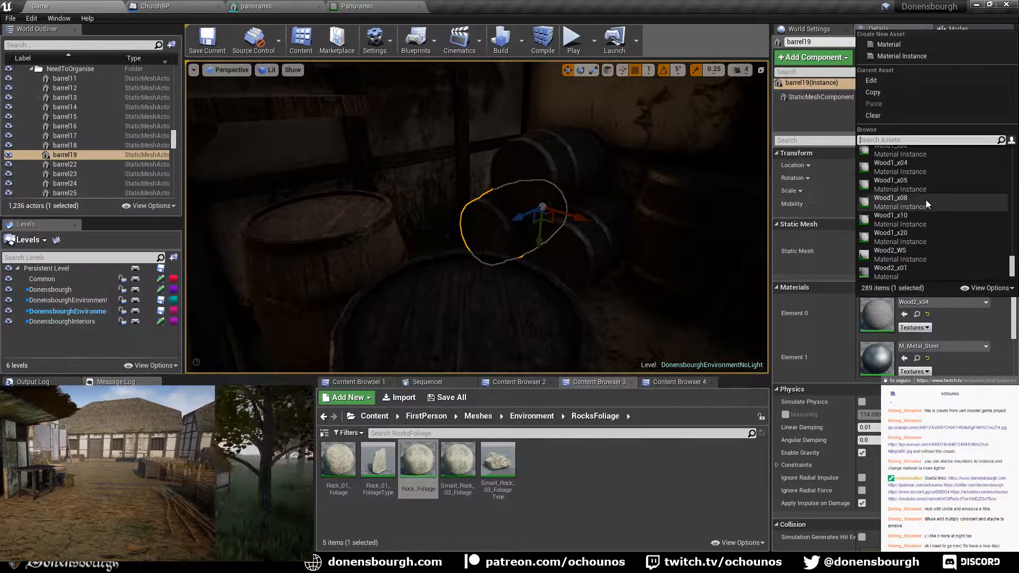
{"action": "left_click", "coordinate": [923, 174]}
{"action": "right_click_drag", "start_coordinate": [476, 217], "coordinate": [560, 217]}
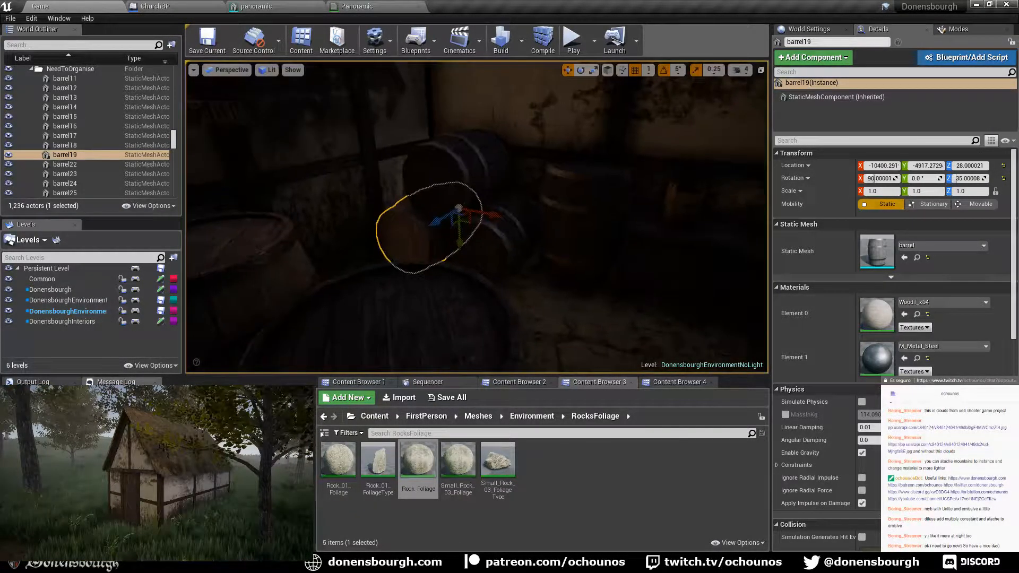
{"action": "key", "text": "Escape"}
- Change the Element 1 material of the open barrel near the door inside the house to Wood1_x04
{"action": "right_click_drag", "start_coordinate": [581, 262], "coordinate": [706, 281]}
{"action": "mouse_move", "coordinate": [476, 217]}
{"action": "right_mouse_down"}
{"action": "mouse_move", "coordinate": [563, 212]}
{"action": "mouse_move", "coordinate": [559, 228]}
{"action": "mouse_move", "coordinate": [626, 234]}
{"action": "mouse_move", "coordinate": [467, 223]}
{"action": "right_mouse_up"}
{"action": "left_click", "coordinate": [531, 233]}
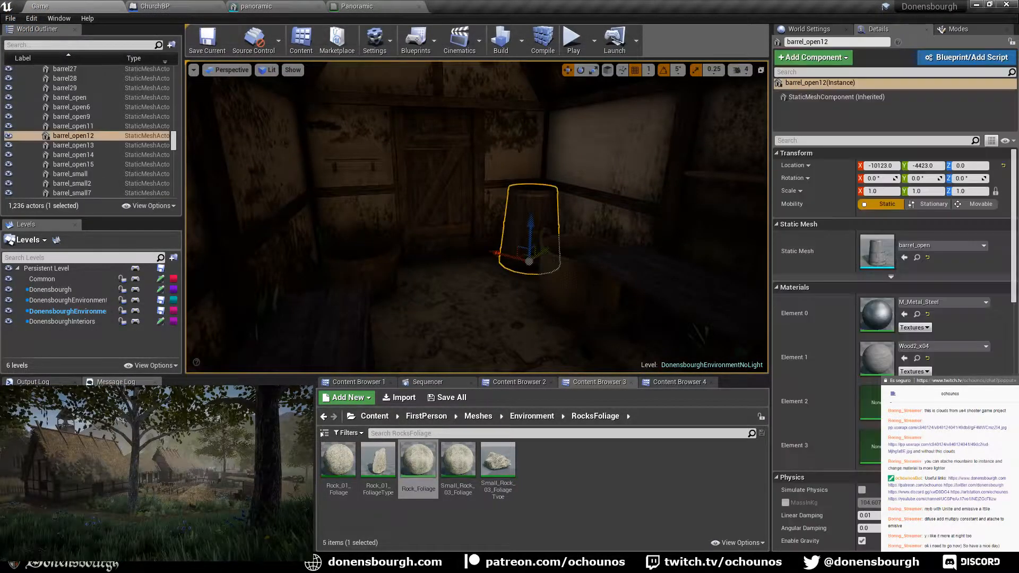
{"action": "left_click", "coordinate": [969, 346]}
{"action": "scroll", "coordinate": [892, 264], "scroll_direction": "up", "scroll_amount": 2}
{"action": "left_click", "coordinate": [933, 231]}
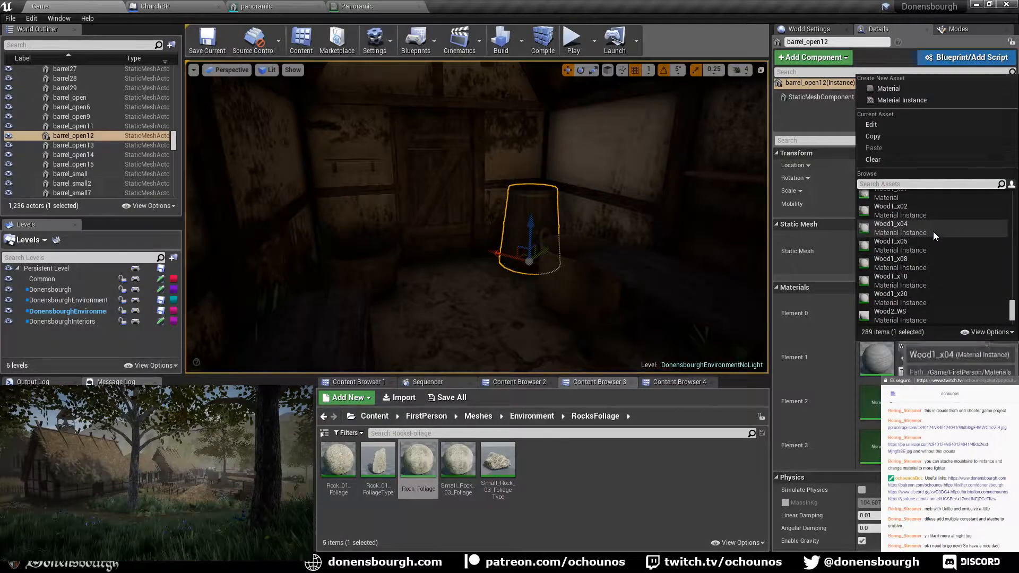
- Change the Element 0 material of the two-wheeled cart beside the sack pile at the green-striped market stall to Wood2_x04
{"action": "right_click_drag", "start_coordinate": [510, 223], "coordinate": [430, 223]}
{"action": "key", "text": "w"}
{"action": "key", "text": "w"}
{"action": "key", "text": "w"}
{"action": "key", "text": "s"}
{"action": "right_click_drag", "start_coordinate": [759, 257], "coordinate": [703, 261]}
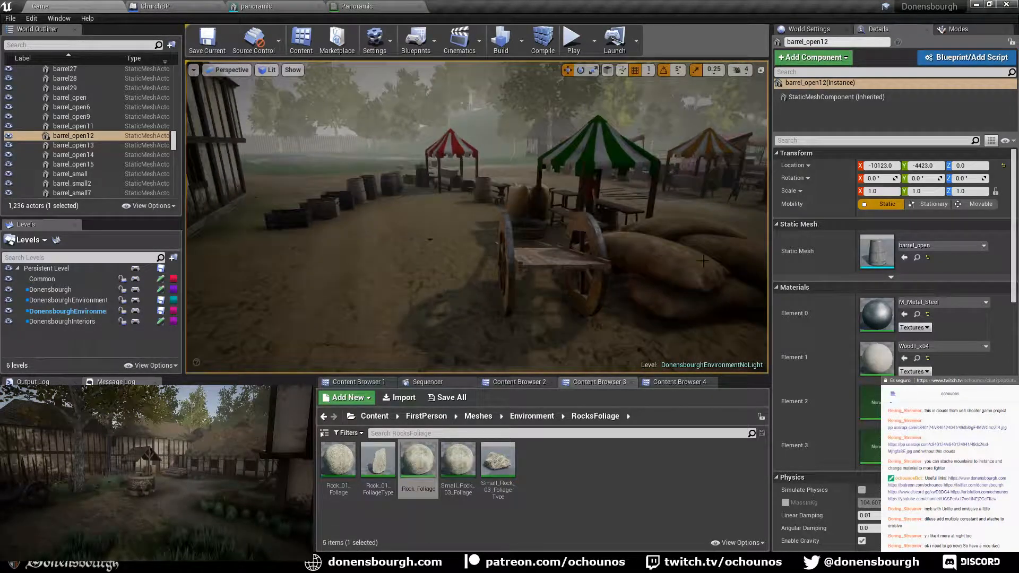
{"action": "left_click", "coordinate": [544, 248]}
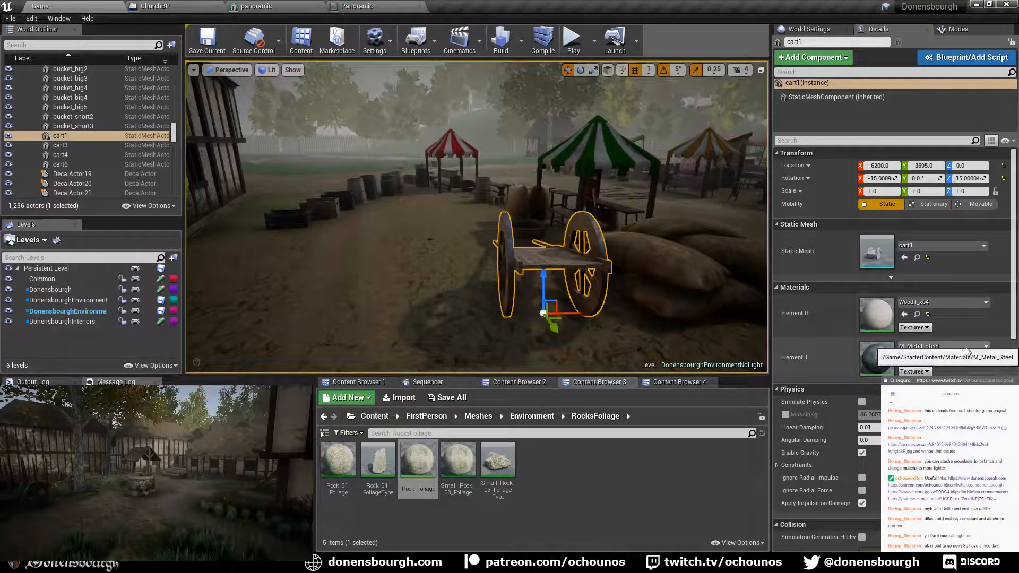
{"action": "left_click", "coordinate": [943, 302]}
{"action": "scroll", "coordinate": [943, 237], "scroll_direction": "down", "scroll_amount": 3}
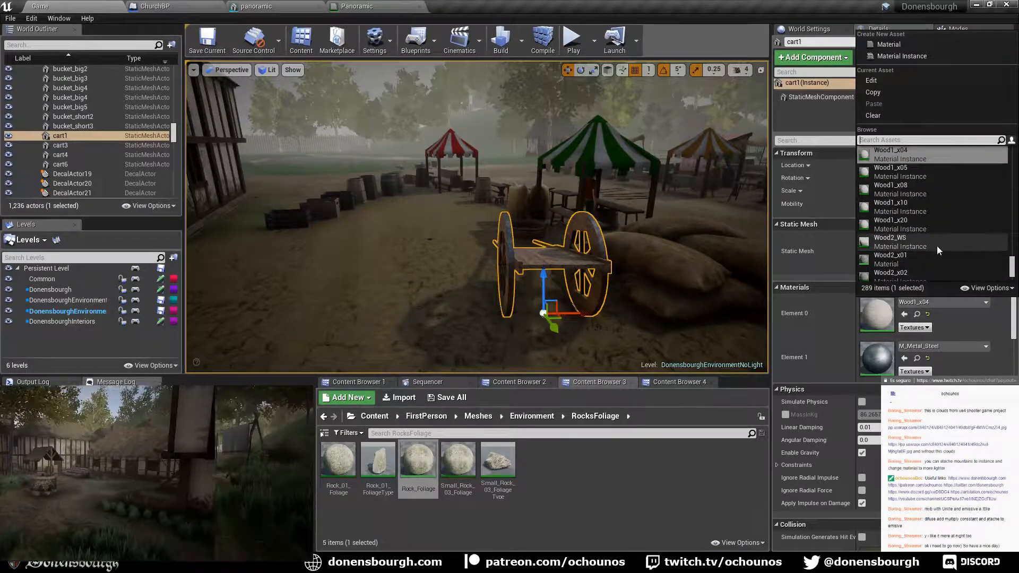
{"action": "left_click", "coordinate": [924, 266]}
- Examine the wood of the two-wheeled market cart from several sides, up close and from a distance
{"action": "mouse_move", "coordinate": [490, 309]}
{"action": "right_mouse_down"}
{"action": "mouse_move", "coordinate": [600, 309]}
{"action": "mouse_move", "coordinate": [490, 309]}
{"action": "right_mouse_up"}
{"action": "key", "text": "a"}
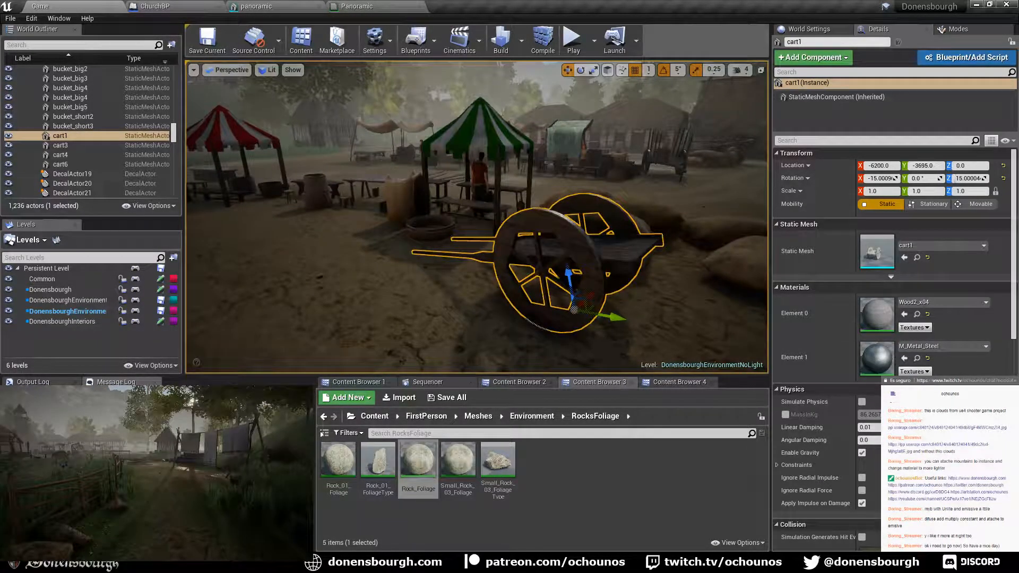
{"action": "key", "text": "Escape"}
{"action": "right_click_drag", "start_coordinate": [406, 319], "coordinate": [620, 350]}
{"action": "key", "text": "a"}
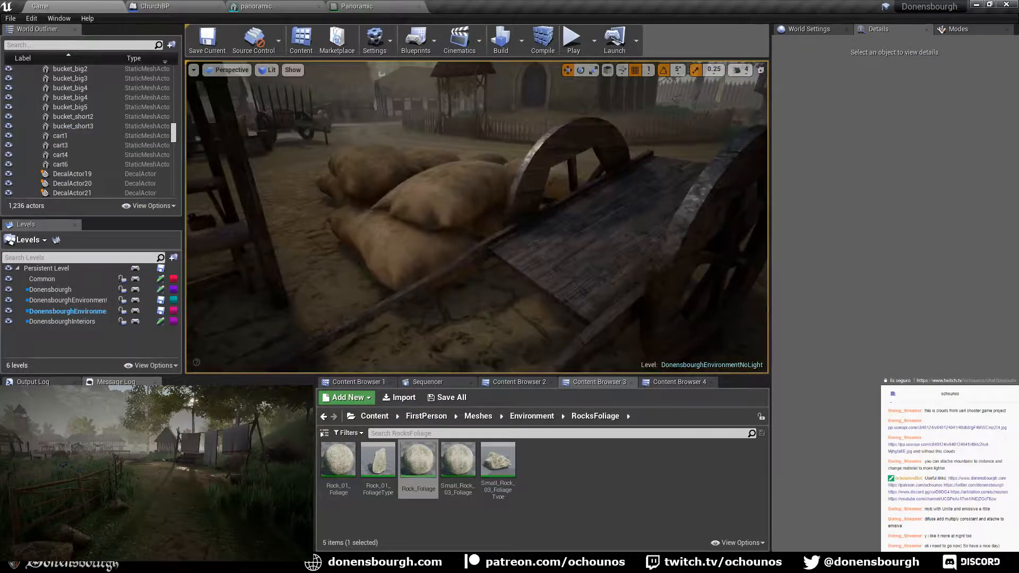
{"action": "key", "text": "s"}
{"action": "right_click_drag", "start_coordinate": [416, 276], "coordinate": [408, 234]}
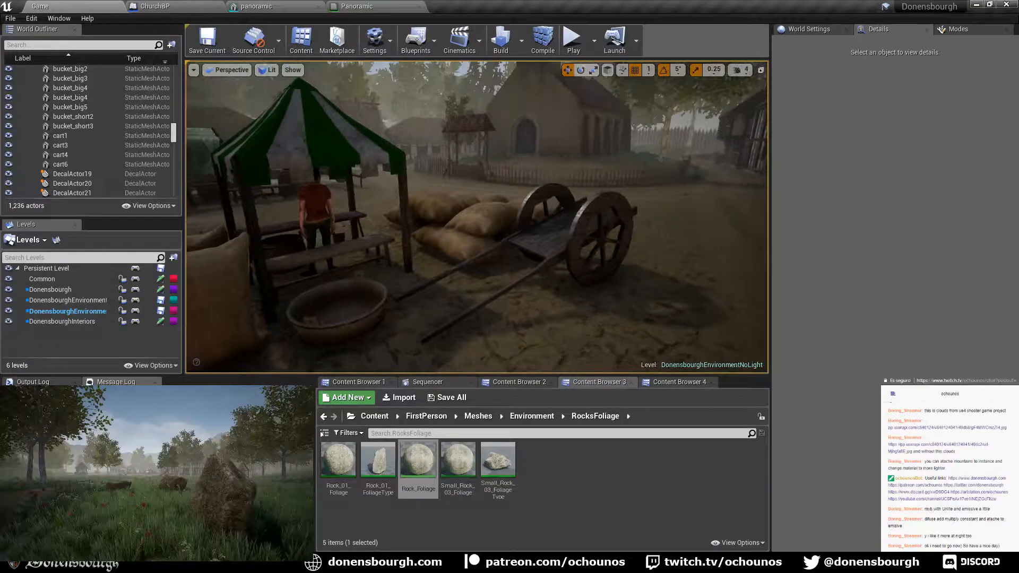
- Search the level's actors for "cart1", starting from the market cart, and focus the view on cart11
{"action": "left_click", "coordinate": [548, 254]}
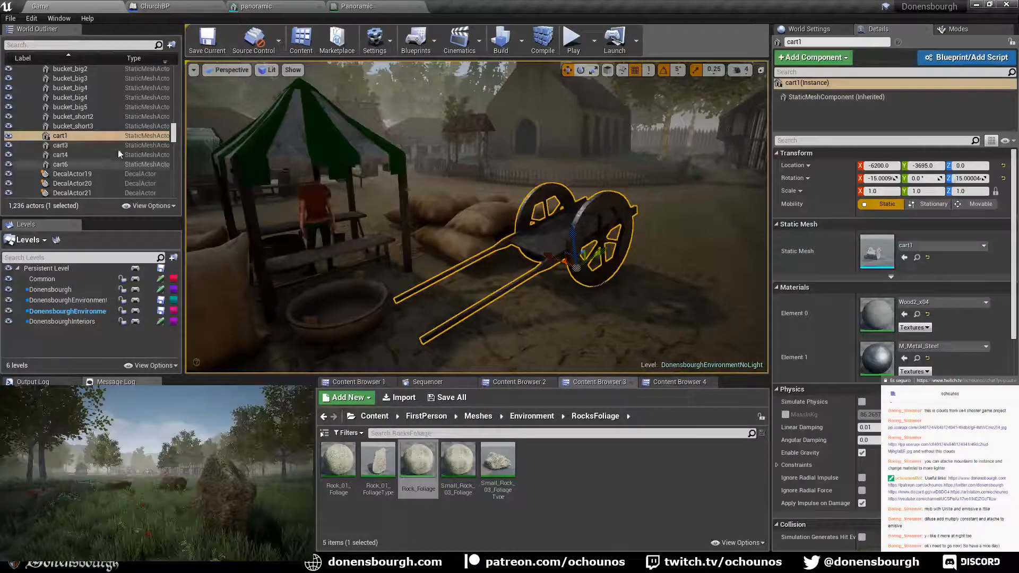
{"action": "left_click", "coordinate": [141, 135]}
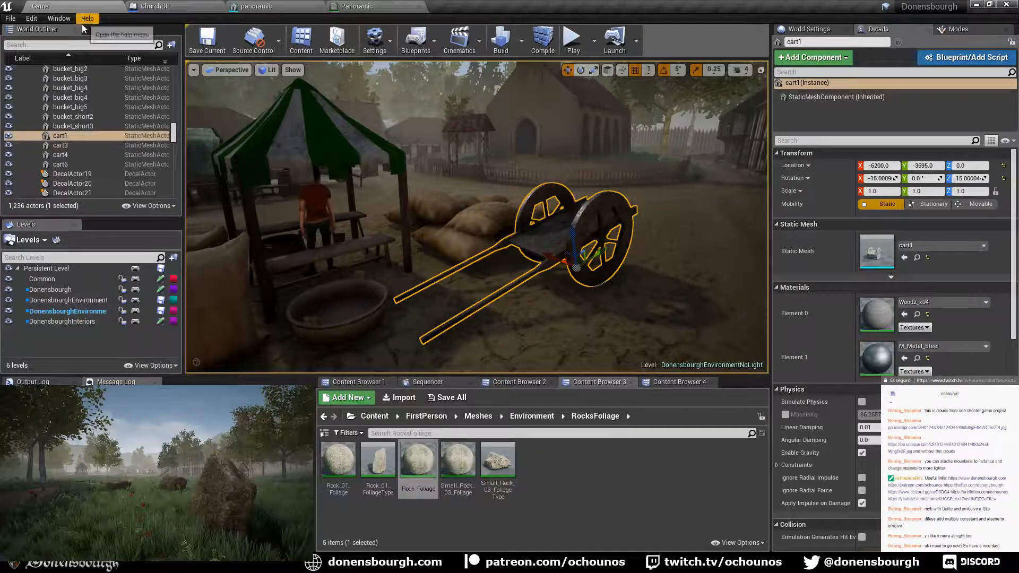
{"action": "left_click", "coordinate": [98, 46]}
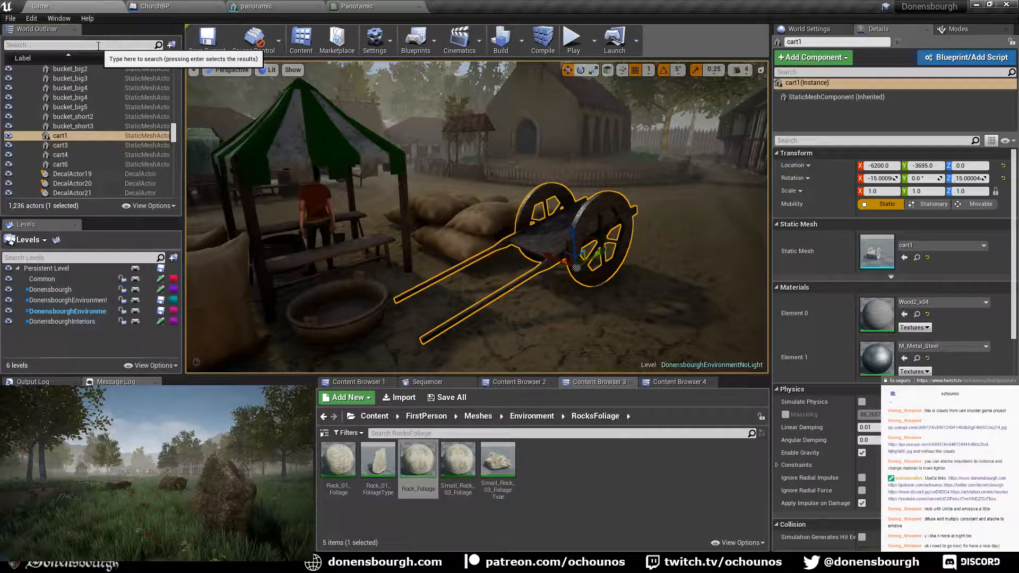
{"action": "type", "text": "cart1"}
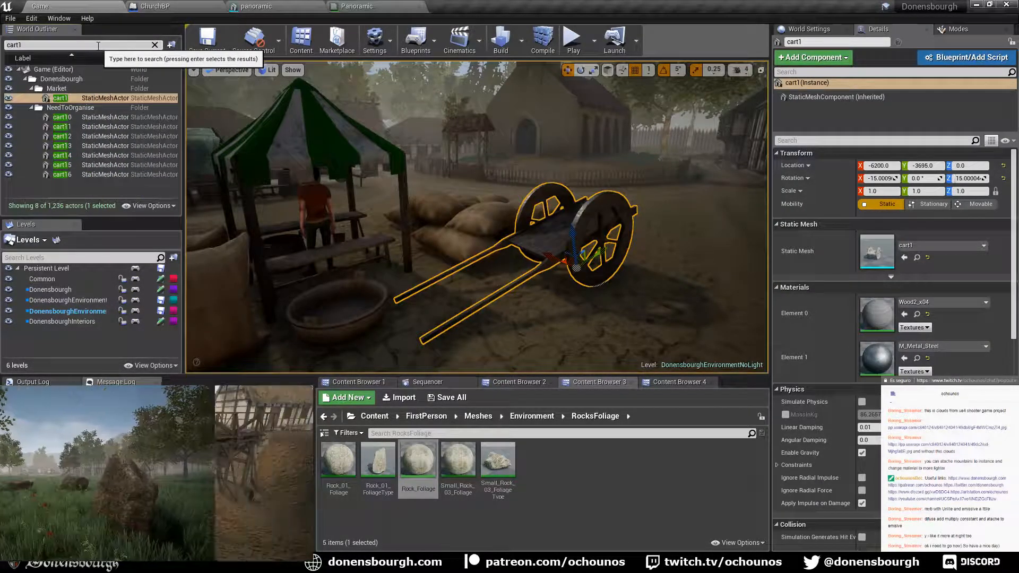
{"action": "double_click", "coordinate": [97, 129]}
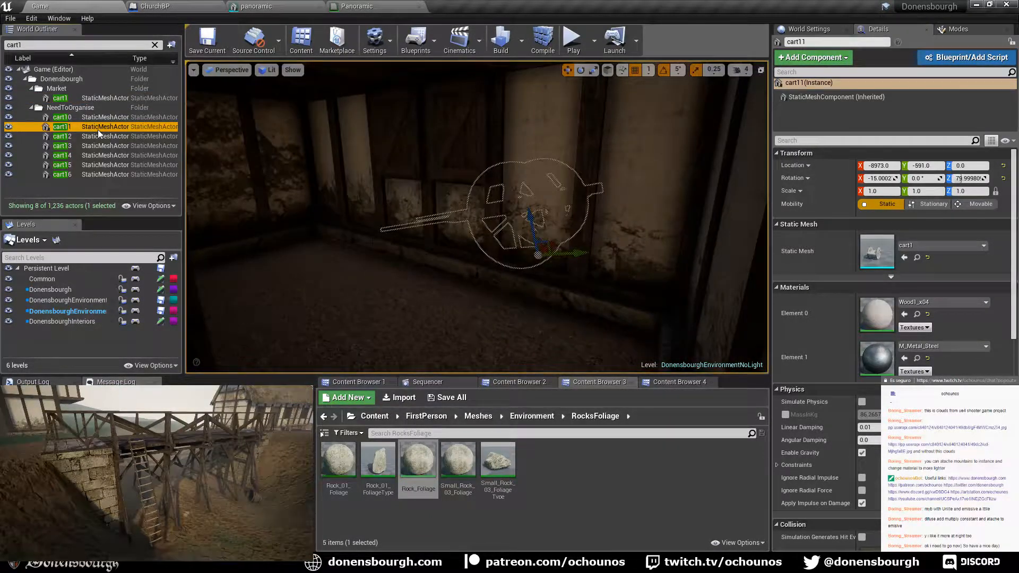
- Change the Element 0 material of the small table in the grass by the wicker fence to a lighter brown wood and inspect it
{"action": "right_click_drag", "start_coordinate": [477, 217], "coordinate": [430, 181]}
{"action": "scroll", "coordinate": [891, 292], "scroll_direction": "down", "scroll_amount": 2}
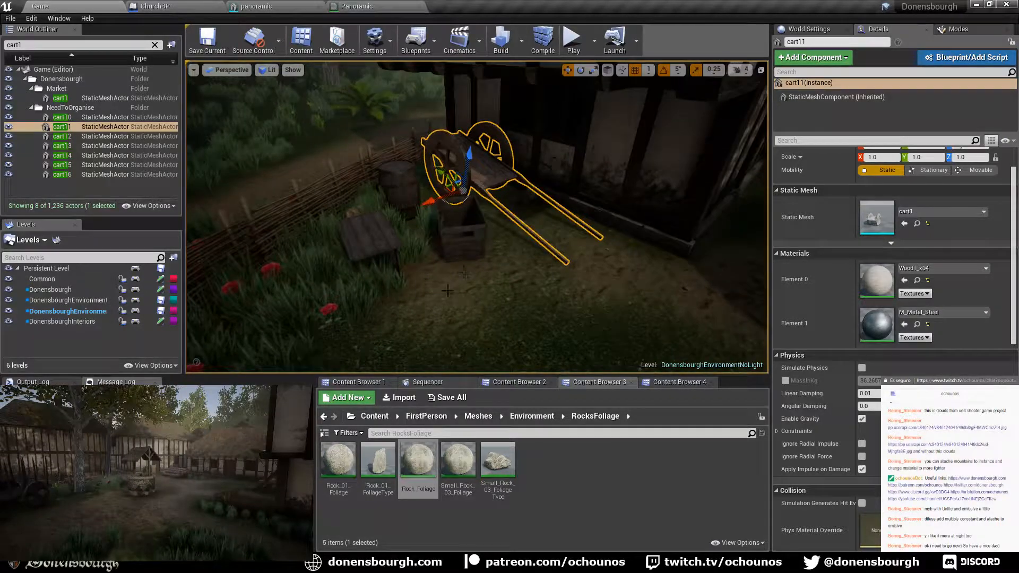
{"action": "left_click", "coordinate": [353, 246]}
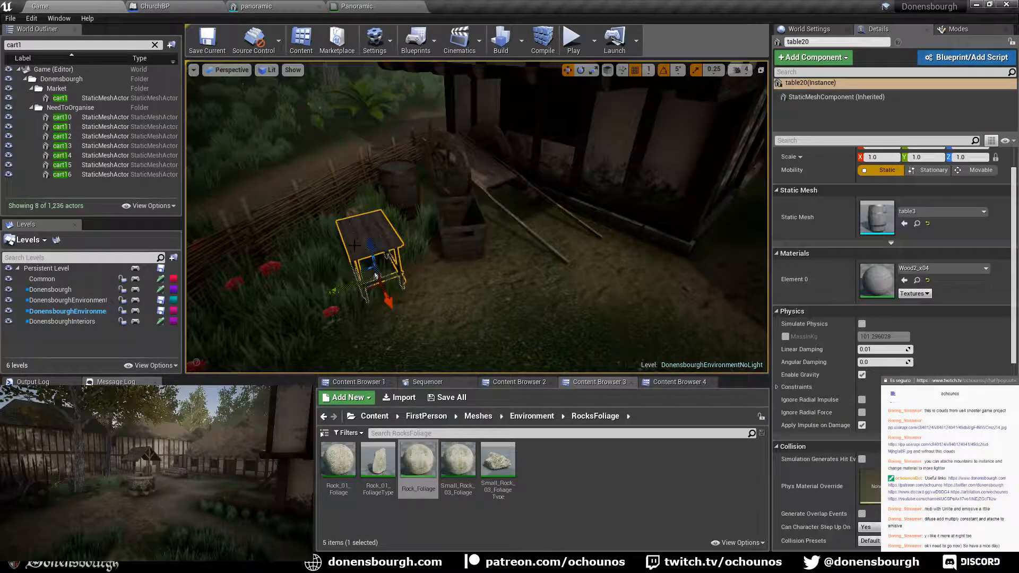
{"action": "left_click", "coordinate": [942, 268]}
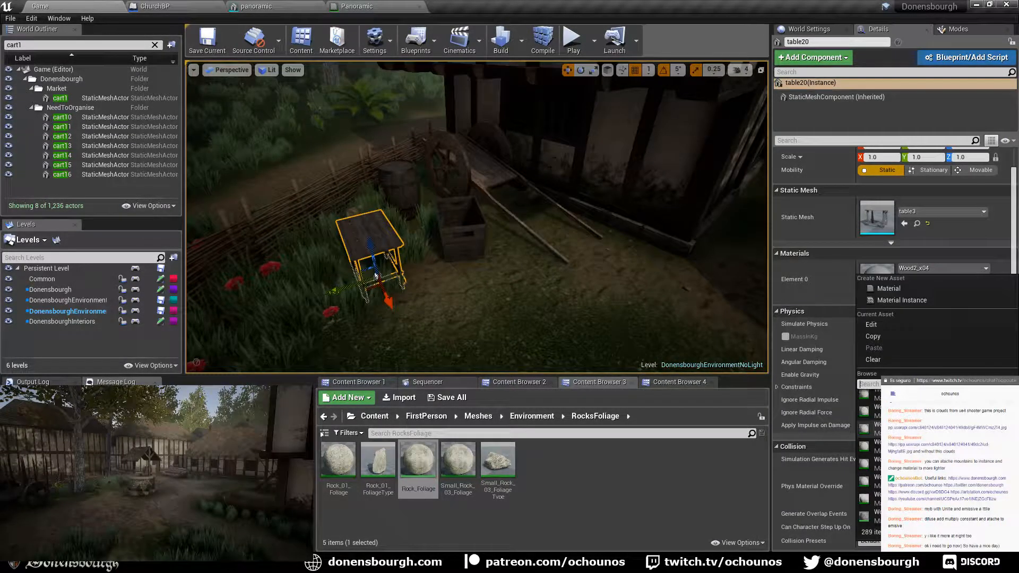
{"action": "left_click", "coordinate": [902, 412]}
{"action": "right_click_drag", "start_coordinate": [544, 295], "coordinate": [496, 314]}
{"action": "key", "text": "Escape"}
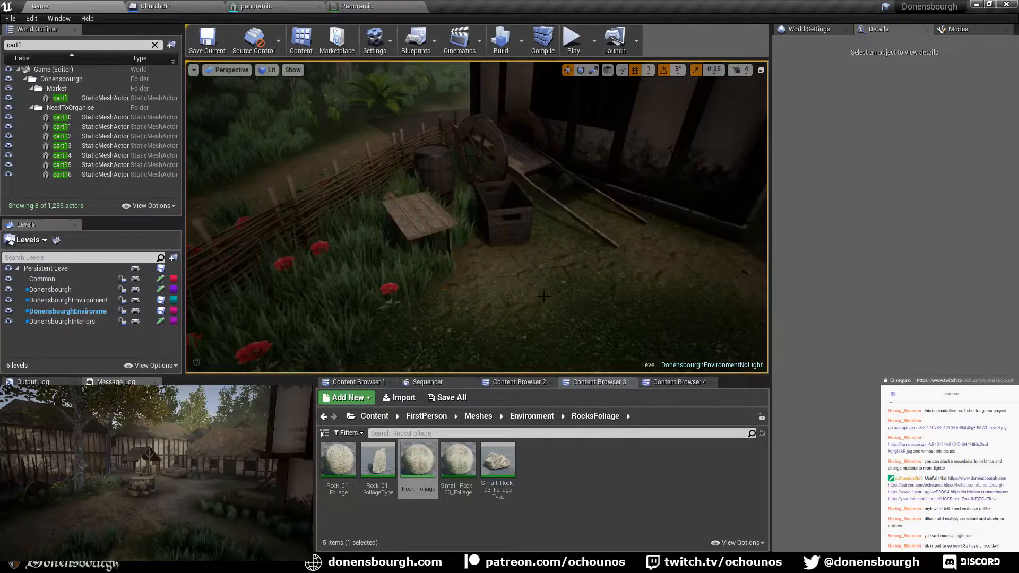
{"action": "scroll", "coordinate": [544, 295], "scroll_direction": "up", "scroll_amount": 5}
{"action": "scroll", "coordinate": [505, 311], "scroll_direction": "down", "scroll_amount": 8}
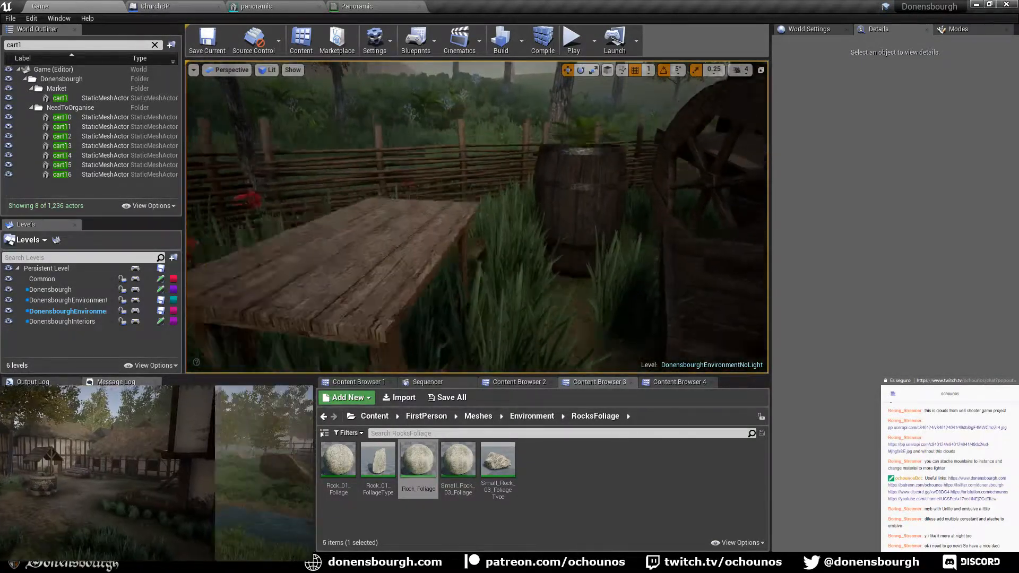
{"action": "right_click_drag", "start_coordinate": [535, 291], "coordinate": [453, 336]}
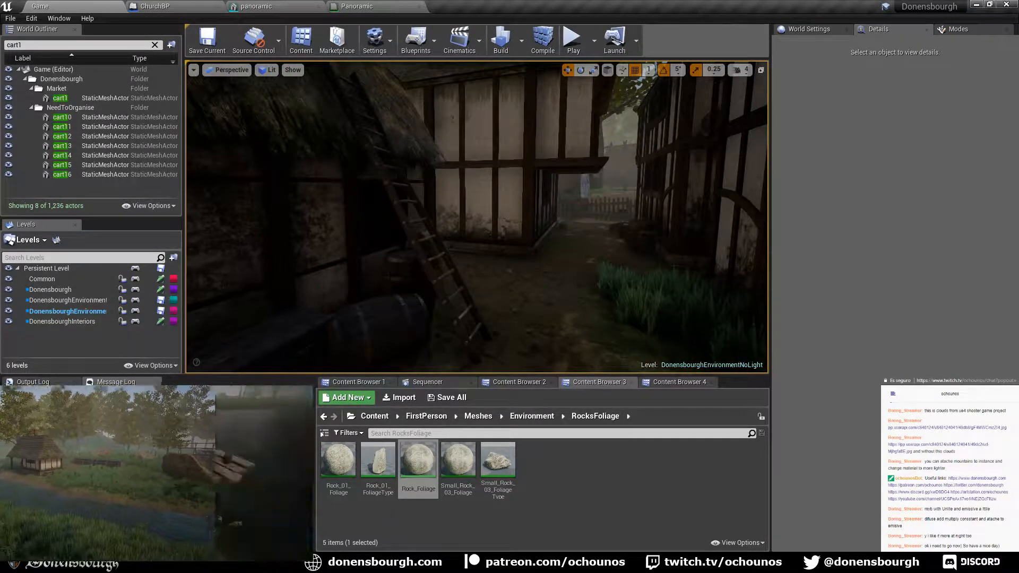
- Change the Element 0 material of the barrel under the ladder to Wood1_x04
{"action": "left_click", "coordinate": [409, 297]}
{"action": "left_click", "coordinate": [933, 270]}
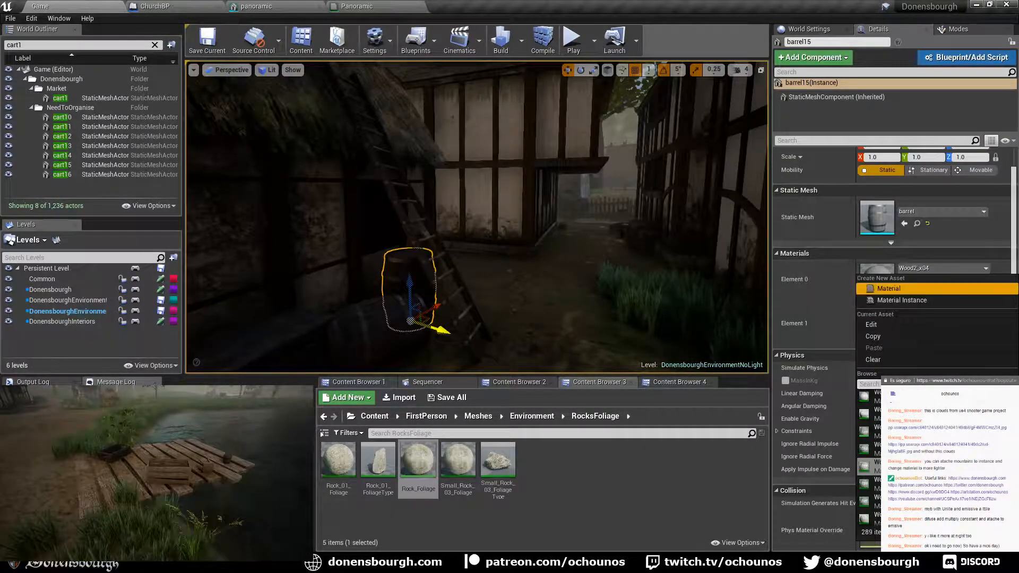
{"action": "left_click", "coordinate": [903, 429]}
- Delete the upright piece of chopped wood beside the log pile at the house wall
{"action": "right_click_drag", "start_coordinate": [529, 340], "coordinate": [403, 308]}
{"action": "key", "text": "w"}
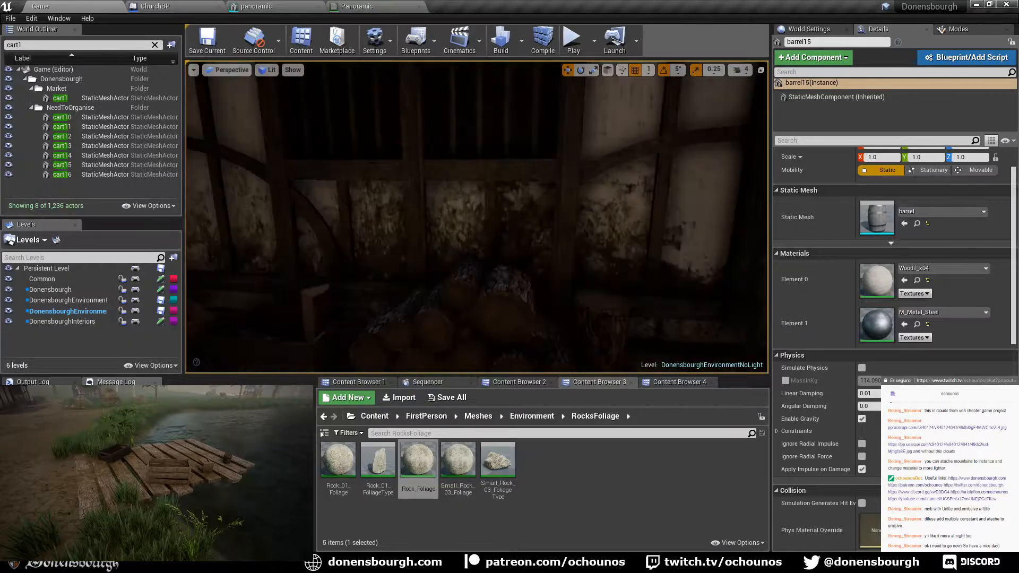
{"action": "key", "text": "w"}
{"action": "right_click_drag", "start_coordinate": [403, 308], "coordinate": [477, 339]}
{"action": "key", "text": "s"}
{"action": "key", "text": "w"}
{"action": "left_click", "coordinate": [527, 309]}
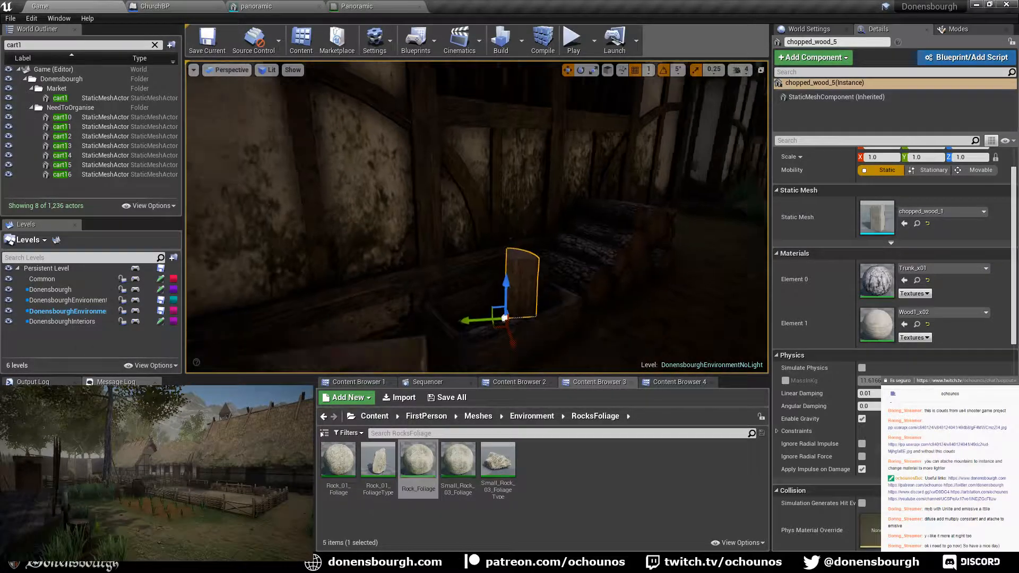
{"action": "right_click_drag", "start_coordinate": [527, 309], "coordinate": [467, 271]}
{"action": "key", "text": "Delete"}
- Return to the path with the picket fence overlooking the market and save the modified levels
{"action": "key", "text": "w"}
{"action": "key", "text": "w"}
{"action": "right_click_drag", "start_coordinate": [530, 319], "coordinate": [664, 313]}
{"action": "key", "text": "s"}
{"action": "right_click_drag", "start_coordinate": [477, 239], "coordinate": [637, 239]}
{"action": "key", "text": "a"}
{"action": "key", "text": "w"}
{"action": "right_click_drag", "start_coordinate": [478, 239], "coordinate": [594, 238]}
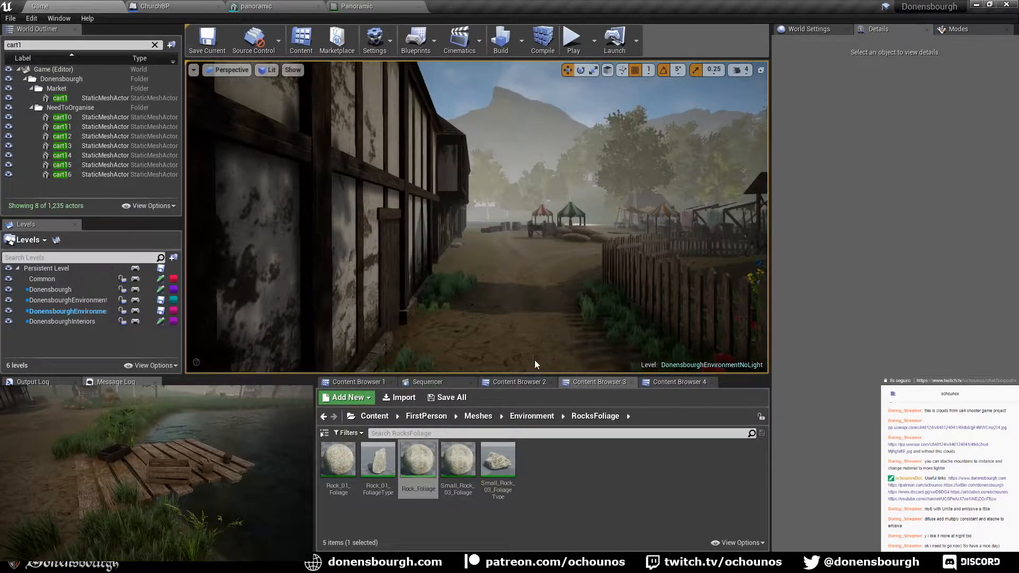
{"action": "key", "text": "ctrl+s"}
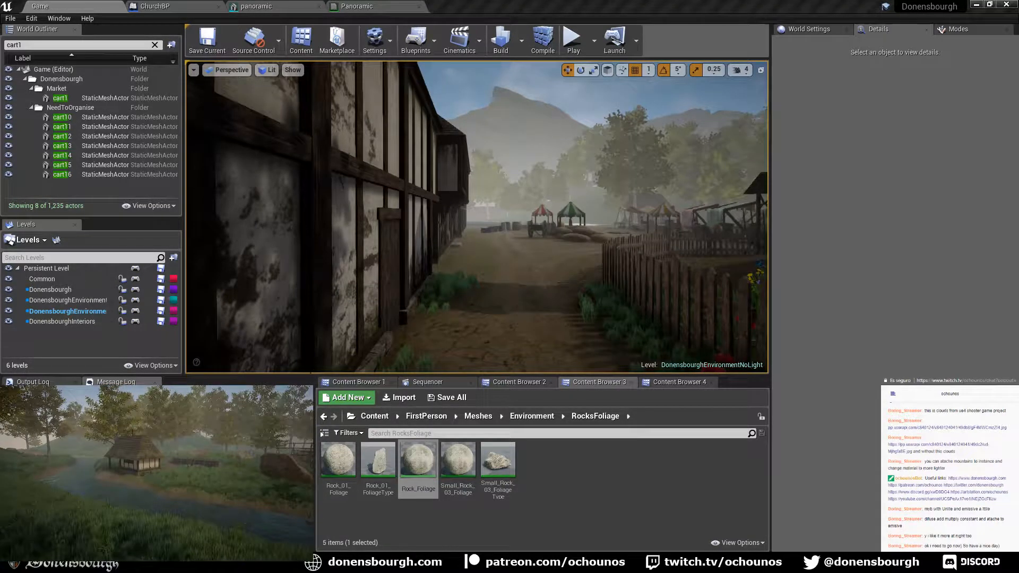
- Examine the rooms of the timber-framed house, including their benches, chest, tub and cloth-covered table
{"action": "right_click_drag", "start_coordinate": [476, 217], "coordinate": [653, 204]}
{"action": "key", "text": "w"}
{"action": "key", "text": "w"}
{"action": "key", "text": "w"}
{"action": "key", "text": "w"}
{"action": "key", "text": "w"}
{"action": "key", "text": "s"}
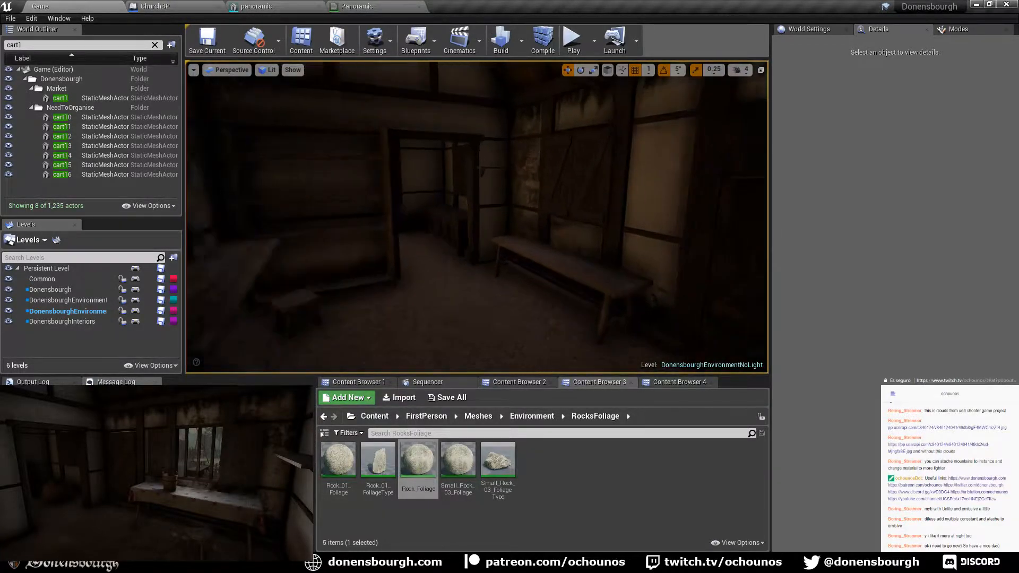
{"action": "key", "text": "w"}
{"action": "right_click_drag", "start_coordinate": [476, 217], "coordinate": [716, 228]}
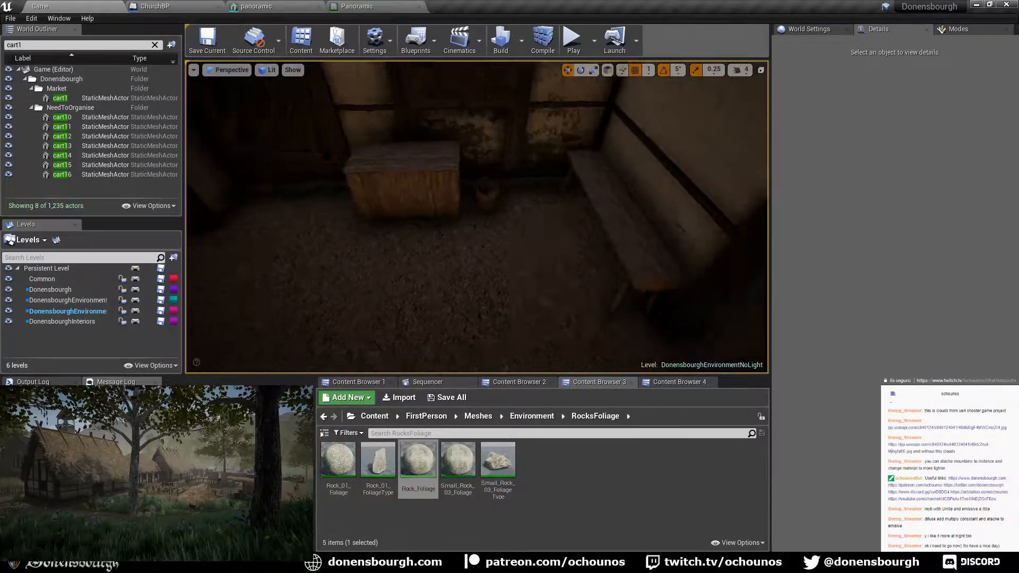
{"action": "right_click_drag", "start_coordinate": [477, 217], "coordinate": [477, 239]}
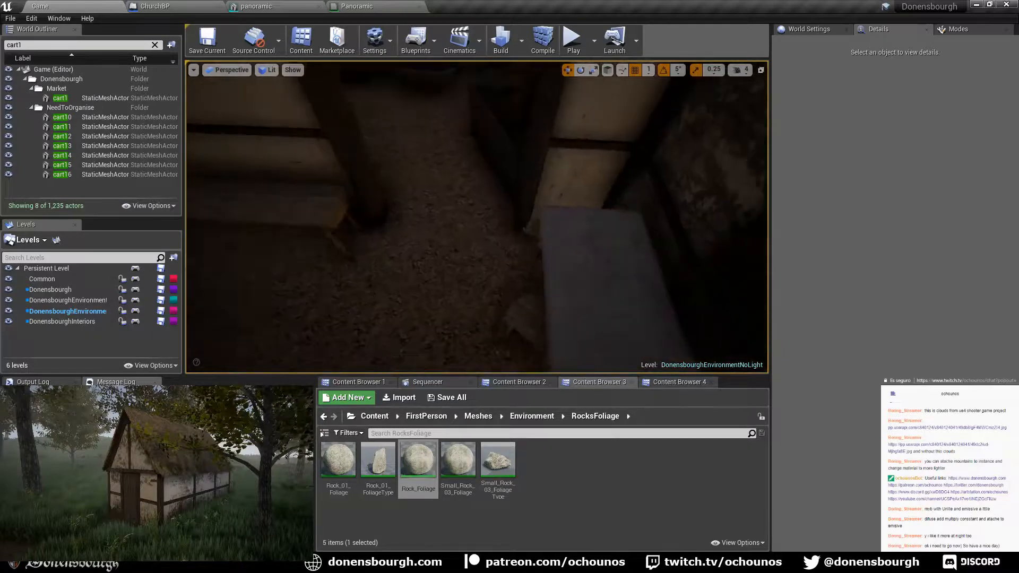
{"action": "key", "text": "w"}
{"action": "right_click_drag", "start_coordinate": [477, 216], "coordinate": [350, 215]}
{"action": "key", "text": "w"}
{"action": "key", "text": "w"}
{"action": "right_click_drag", "start_coordinate": [477, 216], "coordinate": [552, 216]}
{"action": "key", "text": "w"}
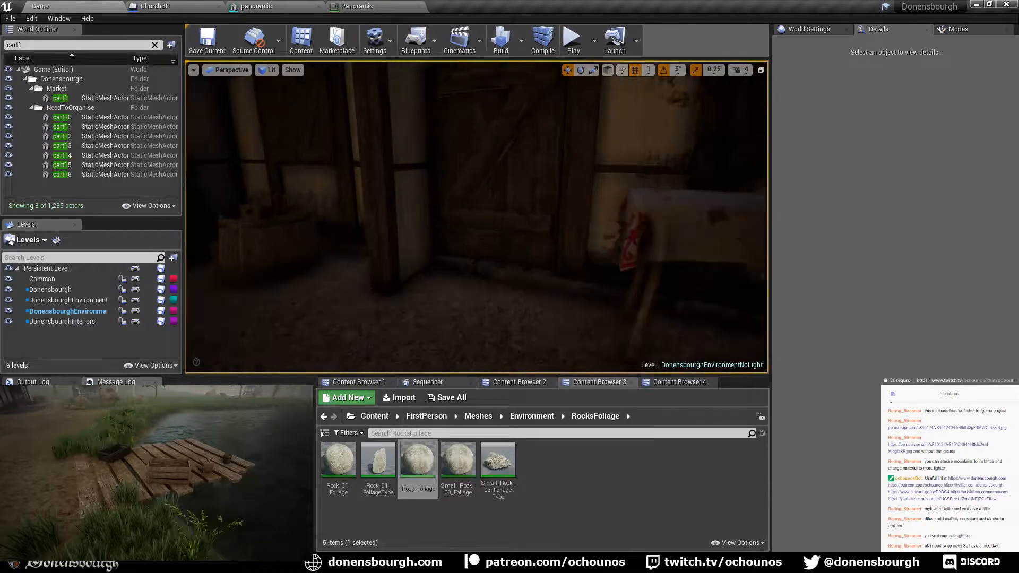
{"action": "key", "text": "w"}
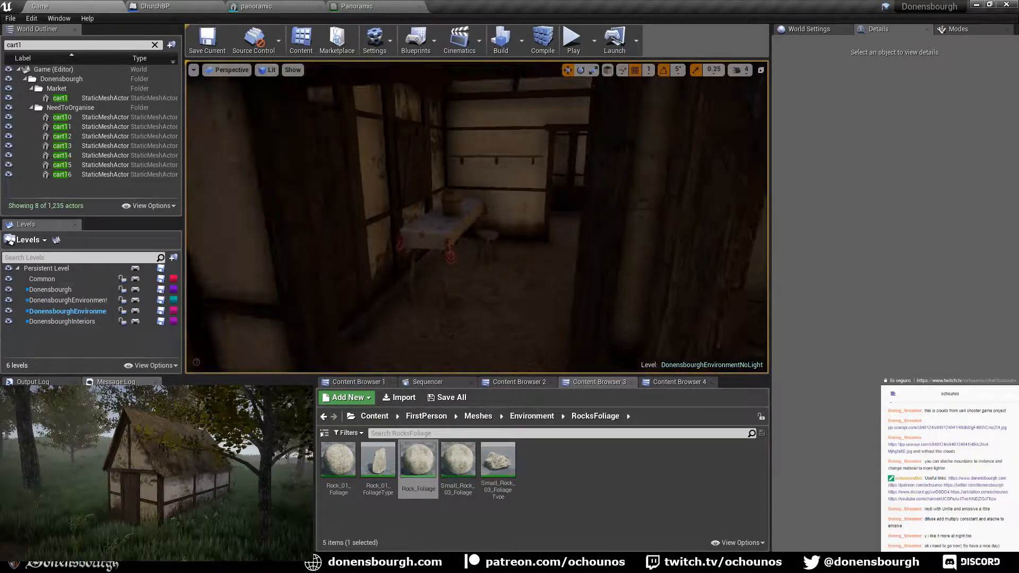
- Show the empty corner room of the house in Unlit view mode
{"action": "right_click_drag", "start_coordinate": [476, 217], "coordinate": [404, 306]}
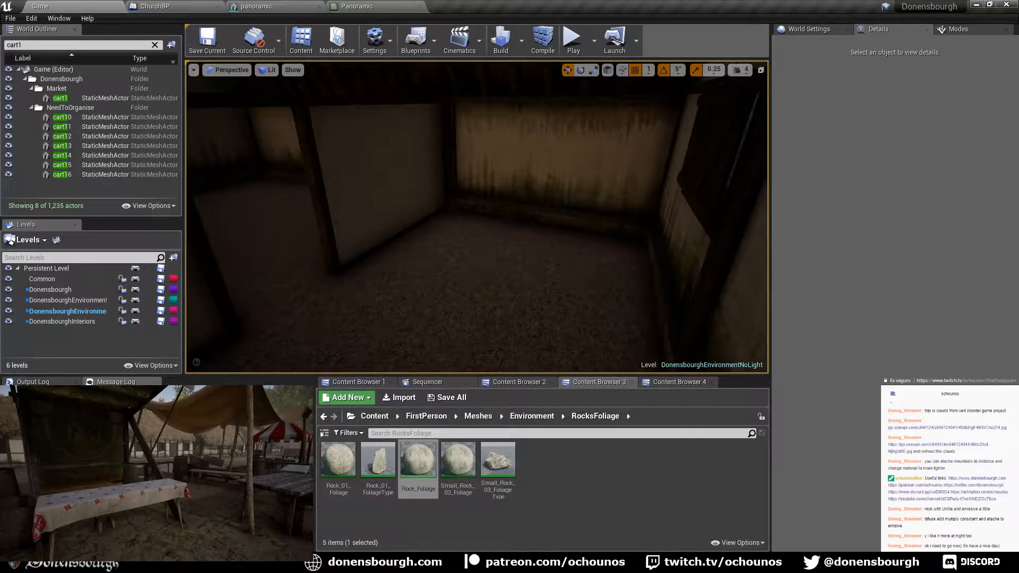
{"action": "left_click", "coordinate": [268, 69]}
{"action": "left_click", "coordinate": [281, 102]}
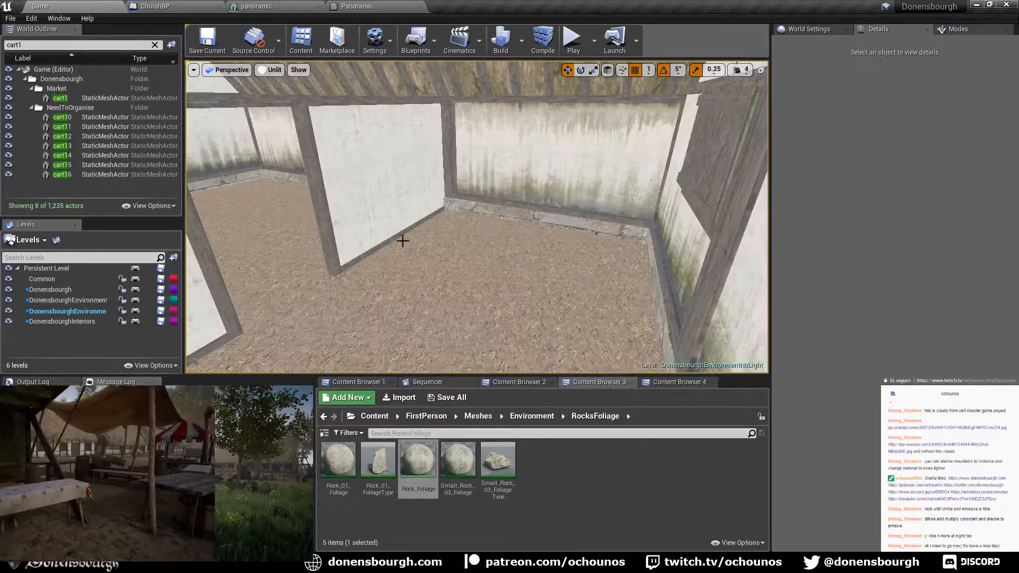
{"action": "right_click_drag", "start_coordinate": [420, 241], "coordinate": [406, 287]}
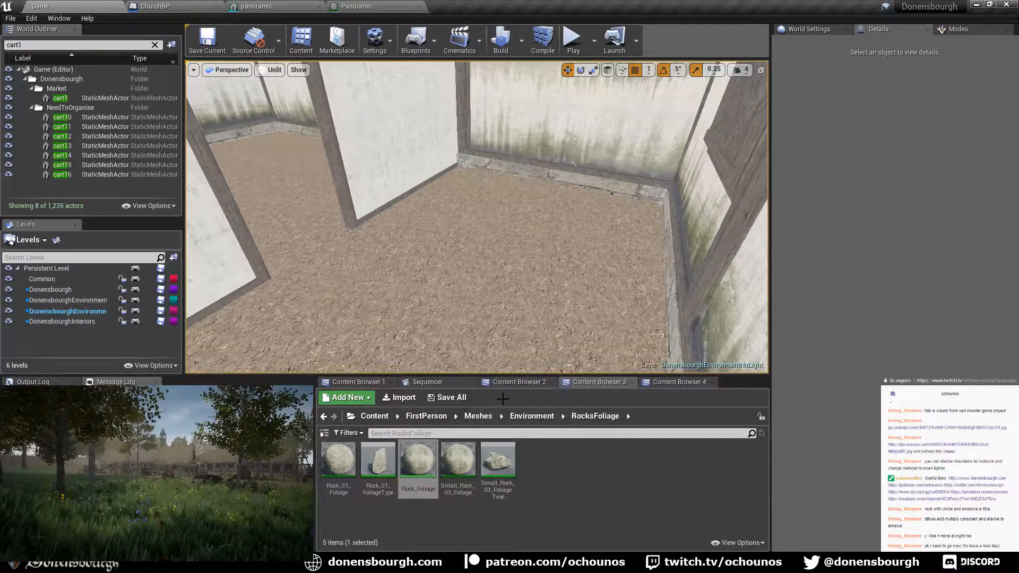
- Open the Furniture meshes folder and make DonensbourghInteriors the current level
{"action": "left_click", "coordinate": [531, 416]}
{"action": "left_click", "coordinate": [637, 402]}
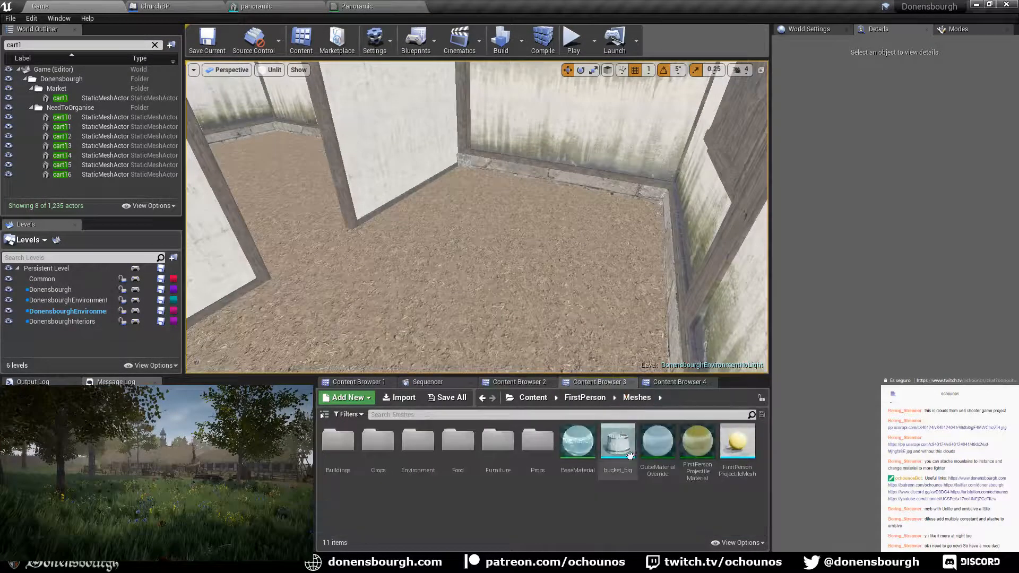
{"action": "double_click", "coordinate": [498, 440]}
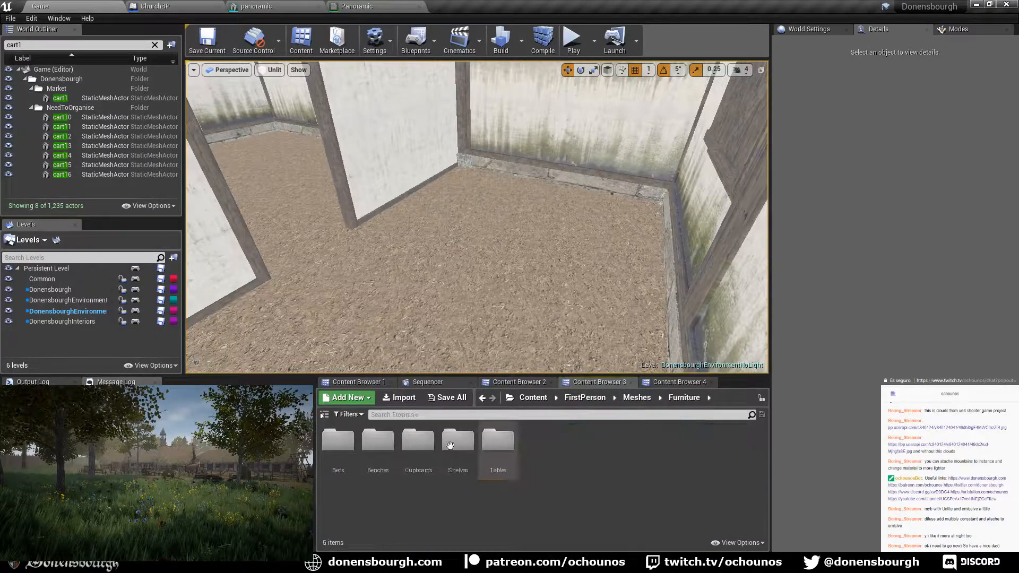
{"action": "double_click", "coordinate": [73, 321]}
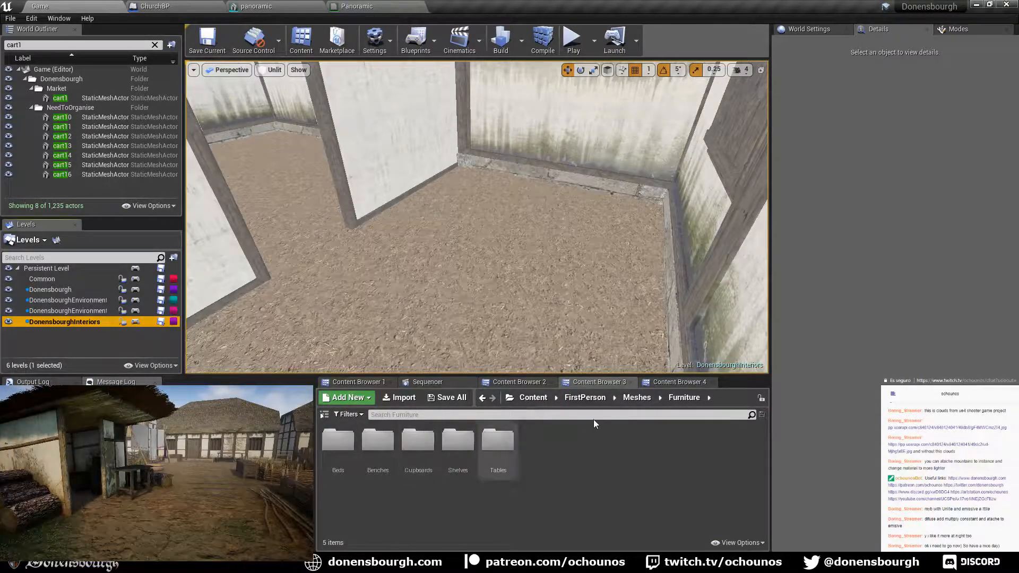
- Place the wall_shelve mesh from the Shelves folder at the empty room's stained back wall and rotate it parallel to the wall
{"action": "right_click_drag", "start_coordinate": [512, 304], "coordinate": [550, 308]}
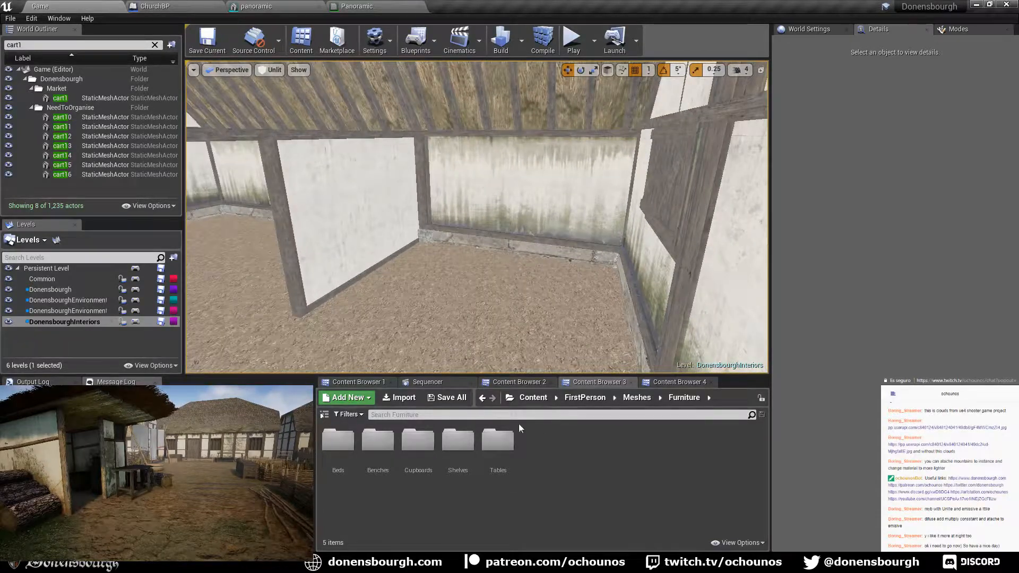
{"action": "double_click", "coordinate": [458, 441]}
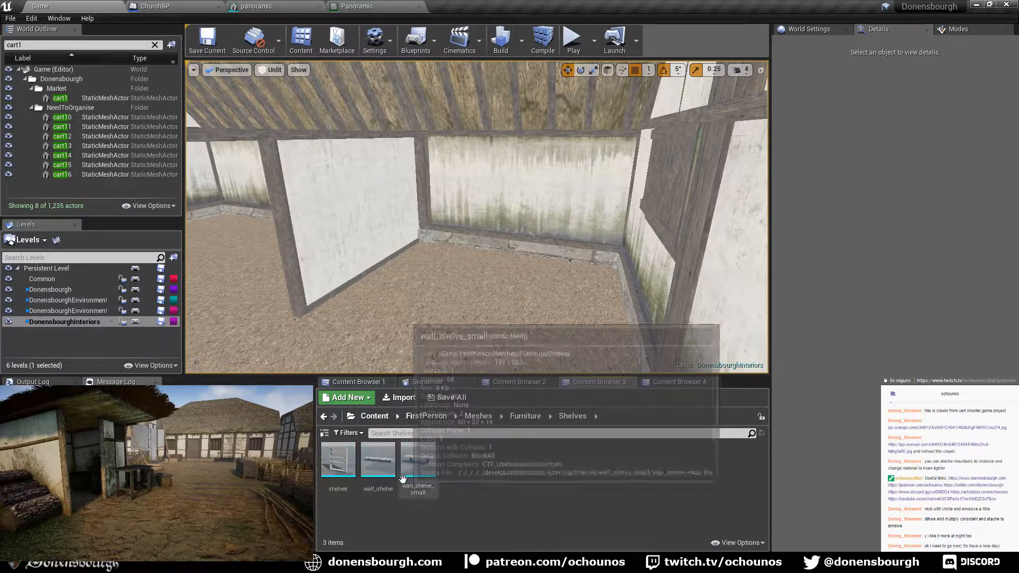
{"action": "left_click_drag", "start_coordinate": [378, 461], "coordinate": [524, 230]}
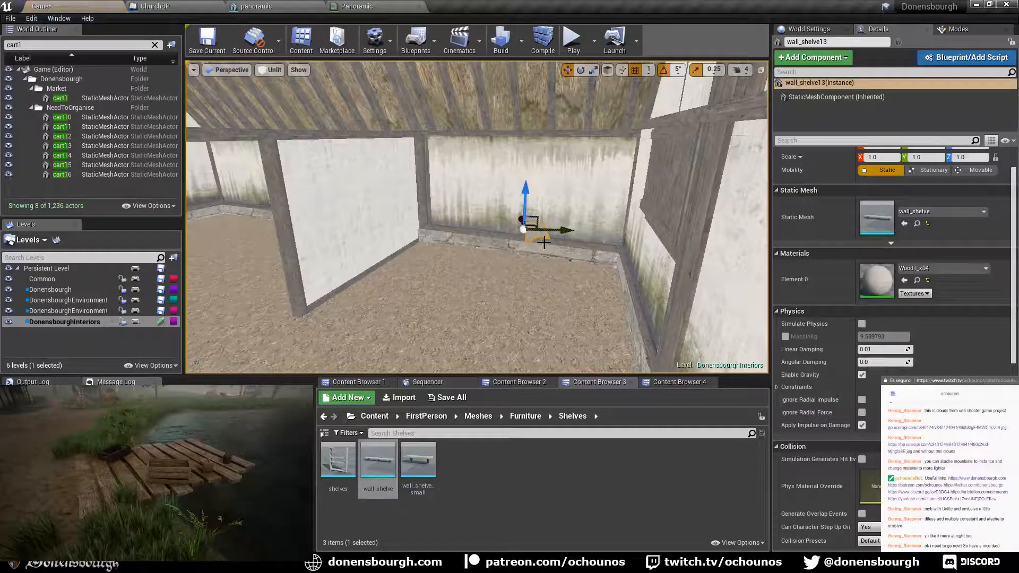
{"action": "key", "text": "e"}
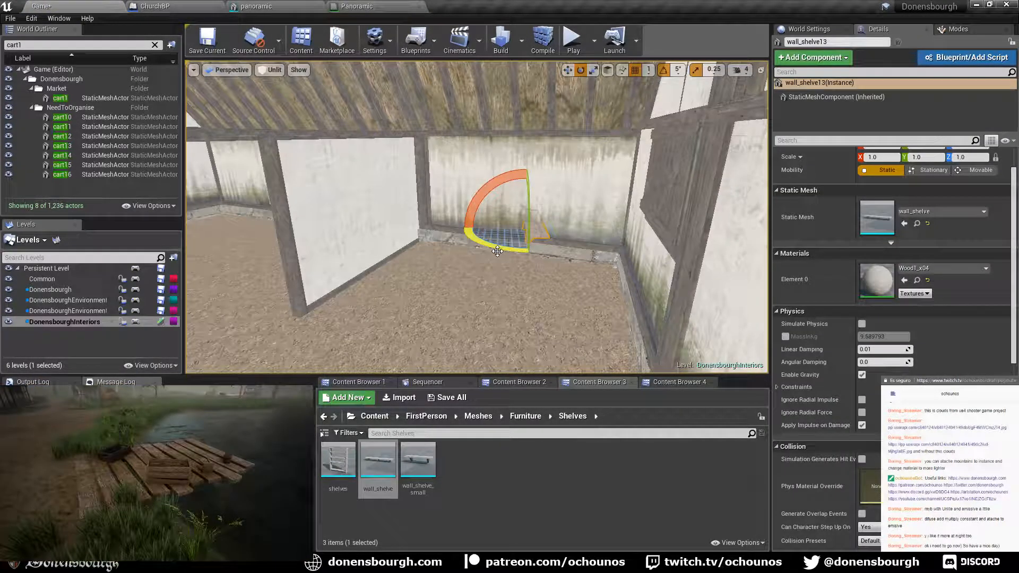
{"action": "left_click_drag", "start_coordinate": [497, 251], "coordinate": [512, 251]}
{"action": "right_click_drag", "start_coordinate": [513, 251], "coordinate": [326, 120]}
{"action": "key", "text": "w"}
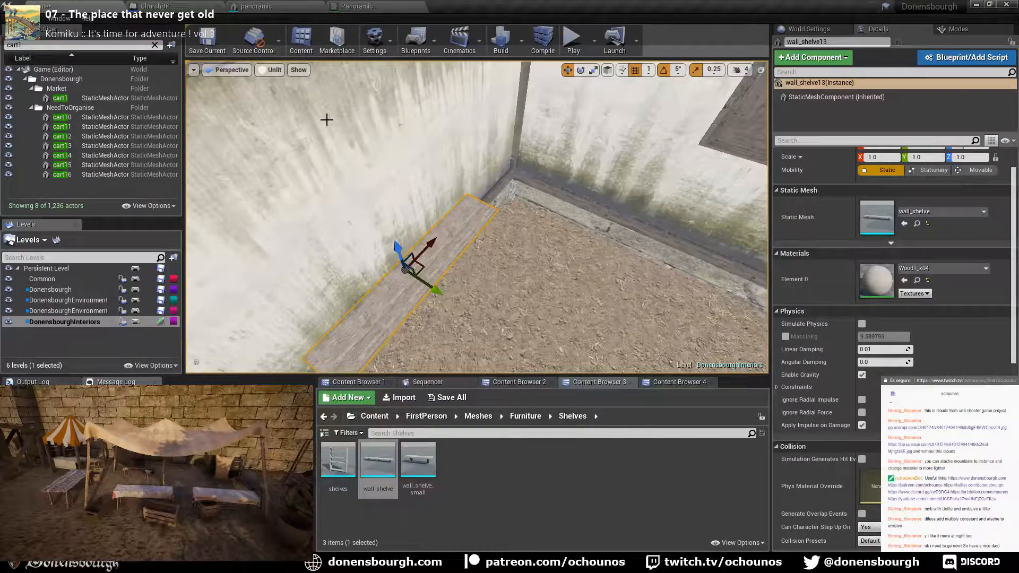
- Check the wall shelf's alignment with the wall in the Top wireframe view and return to the Perspective view
{"action": "left_click", "coordinate": [245, 73]}
{"action": "left_click", "coordinate": [240, 102]}
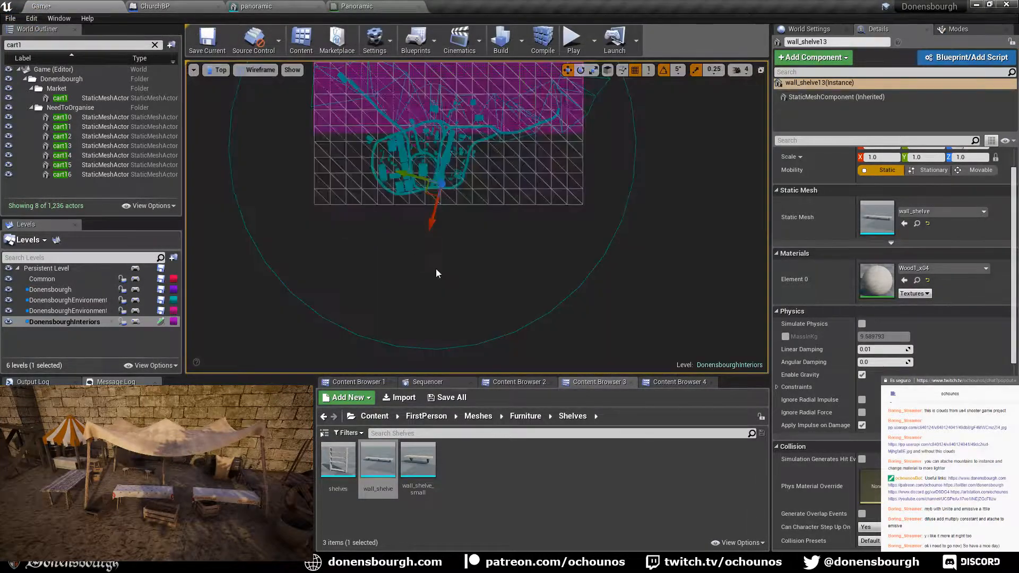
{"action": "key", "text": "f"}
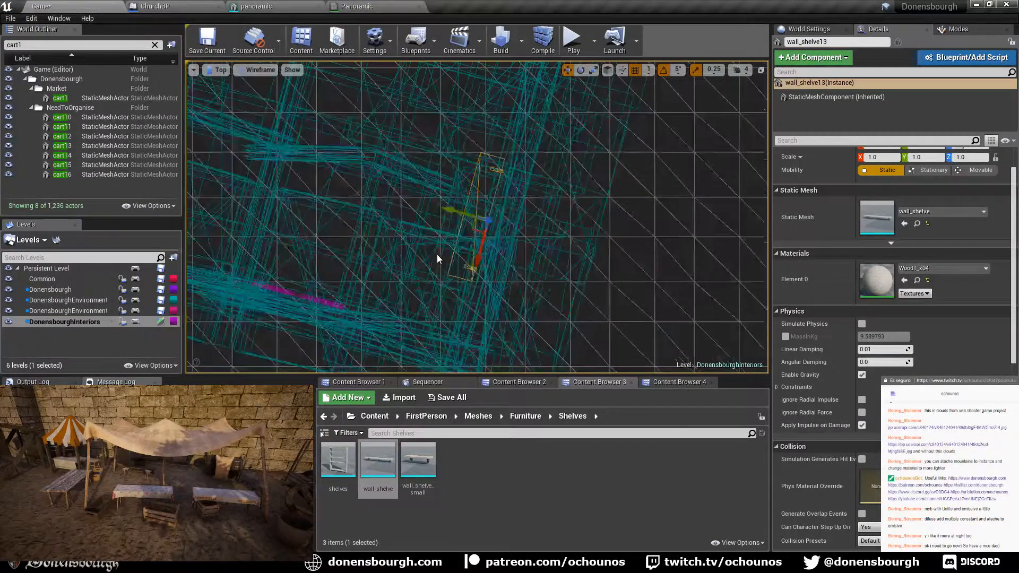
{"action": "scroll", "coordinate": [439, 254], "scroll_direction": "up", "scroll_amount": 5}
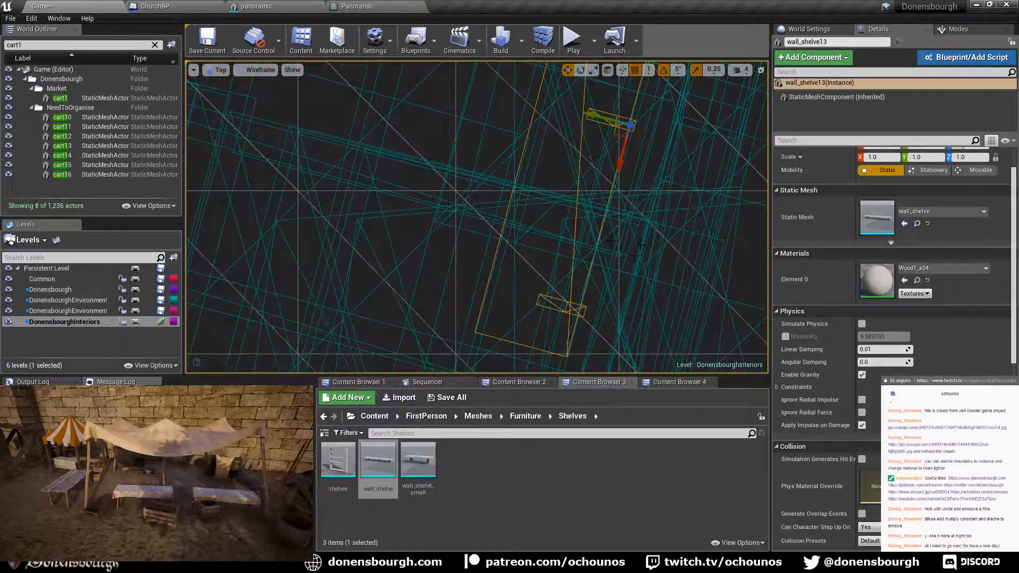
{"action": "right_click_drag", "start_coordinate": [637, 249], "coordinate": [423, 280]}
{"action": "scroll", "coordinate": [424, 281], "scroll_direction": "down", "scroll_amount": 2}
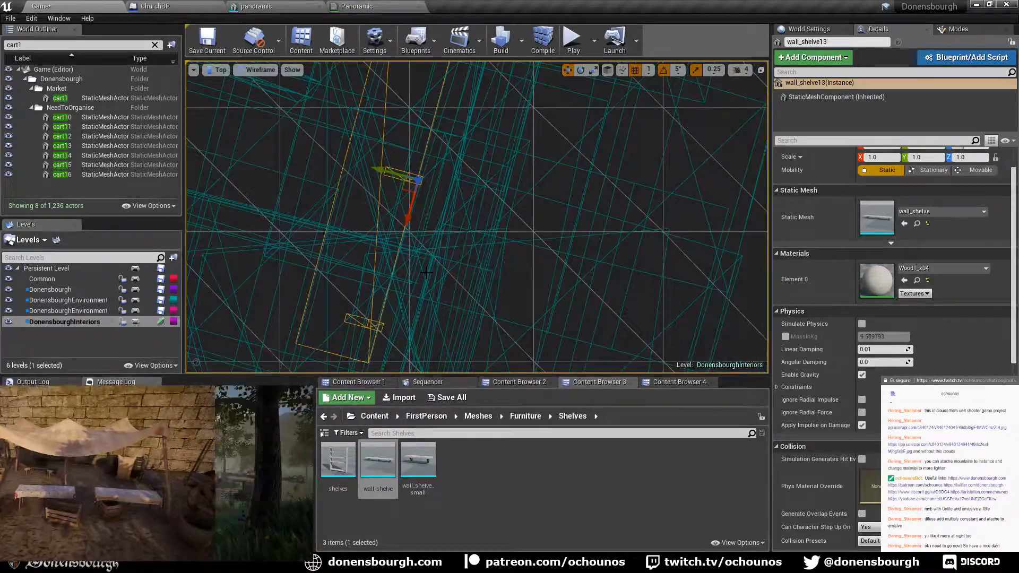
{"action": "key", "text": "e"}
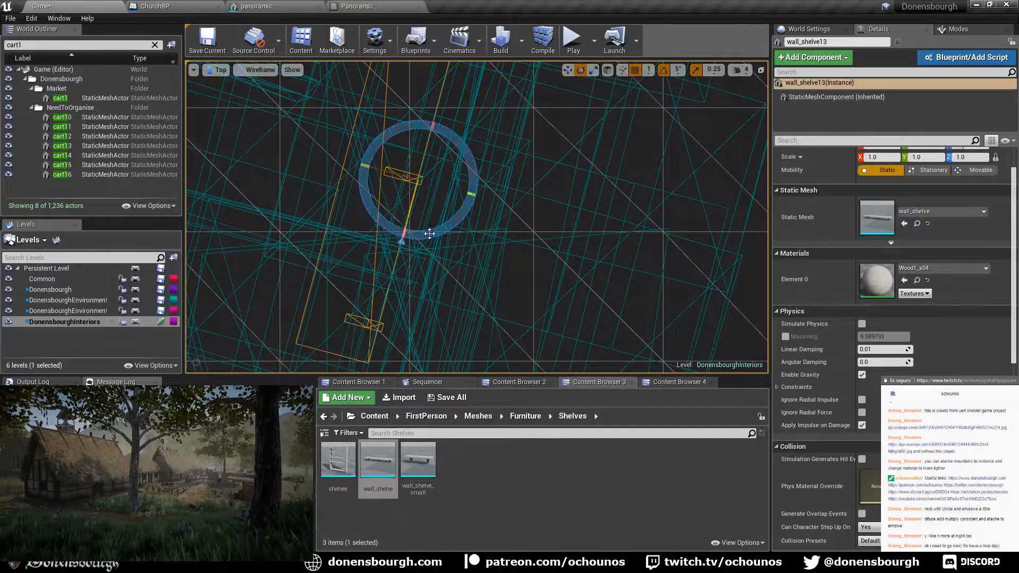
{"action": "left_click_drag", "start_coordinate": [402, 240], "coordinate": [402, 241]}
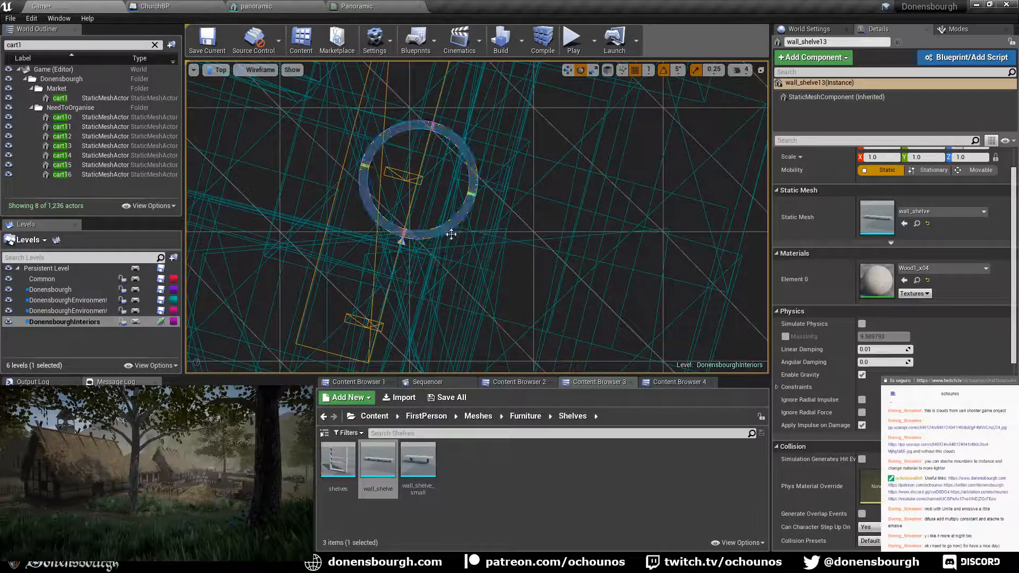
{"action": "left_click", "coordinate": [222, 70]}
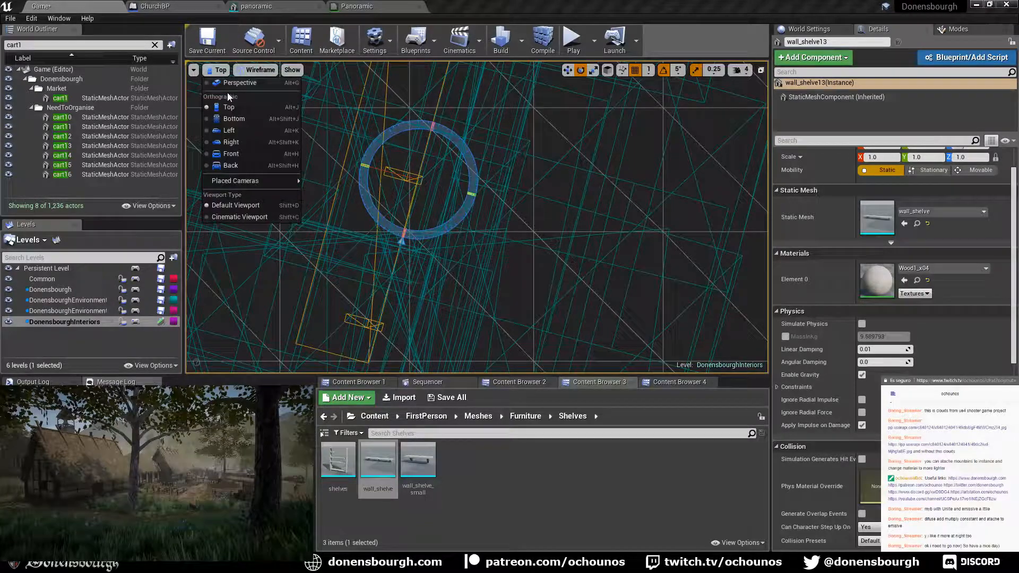
{"action": "left_click", "coordinate": [228, 106]}
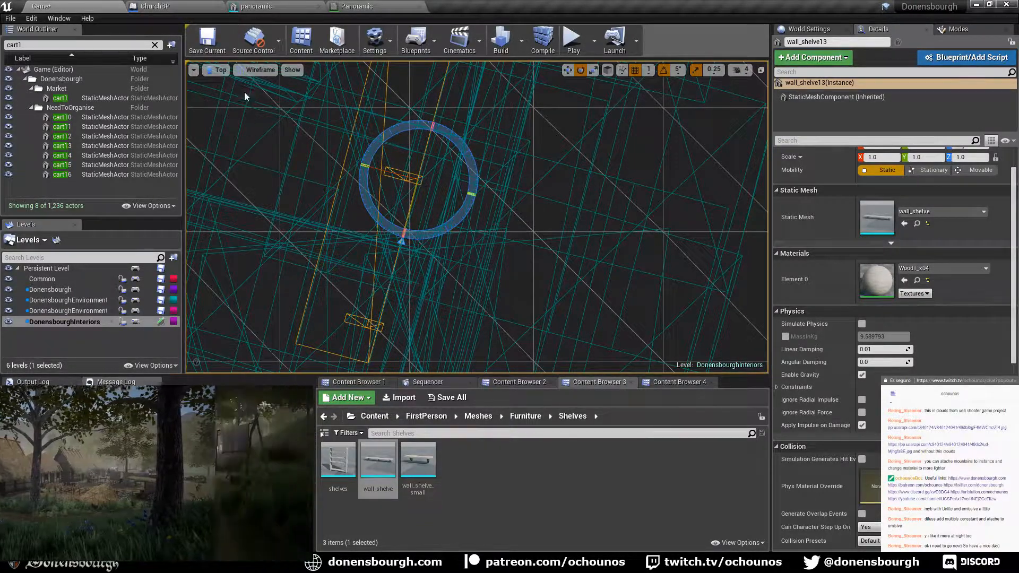
{"action": "left_click", "coordinate": [218, 70]}
{"action": "left_click", "coordinate": [225, 82]}
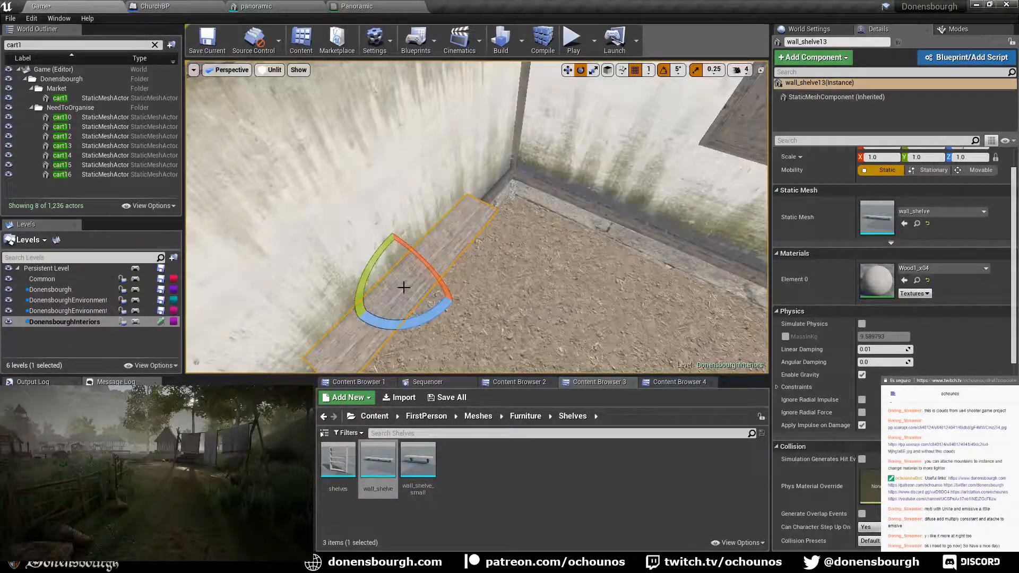
- Restore the Lit view mode and raise the wall shelf to the upper part of the back wall
{"action": "left_click", "coordinate": [282, 75]}
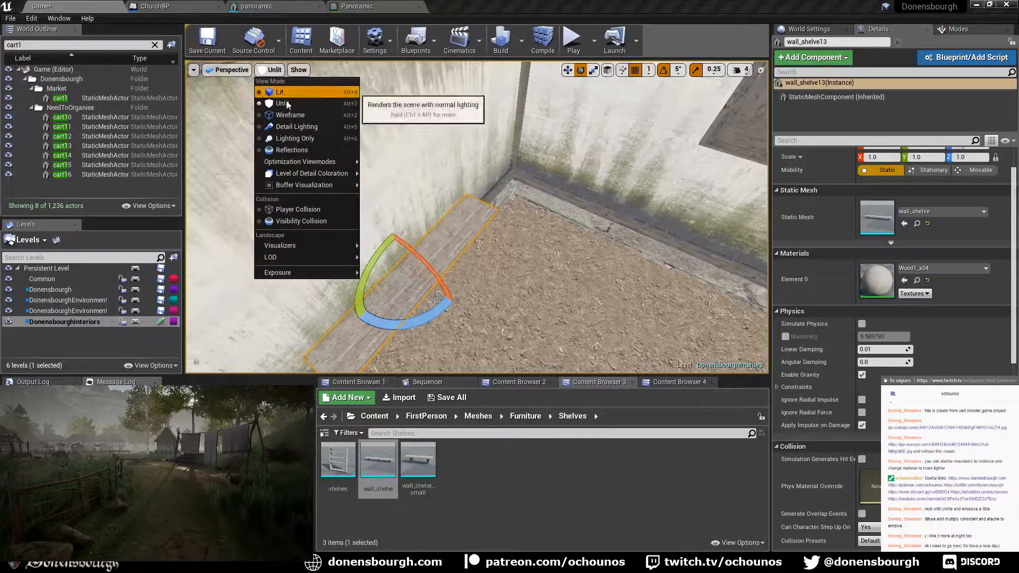
{"action": "left_click", "coordinate": [274, 92]}
{"action": "right_click_drag", "start_coordinate": [567, 223], "coordinate": [586, 205]}
{"action": "key", "text": "w"}
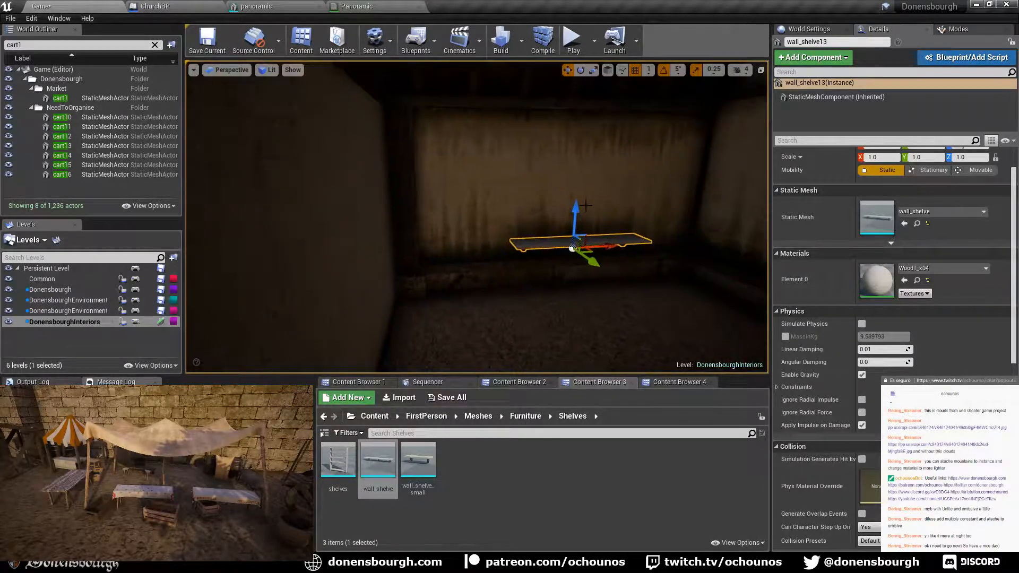
{"action": "left_click_drag", "start_coordinate": [578, 209], "coordinate": [577, 125]}
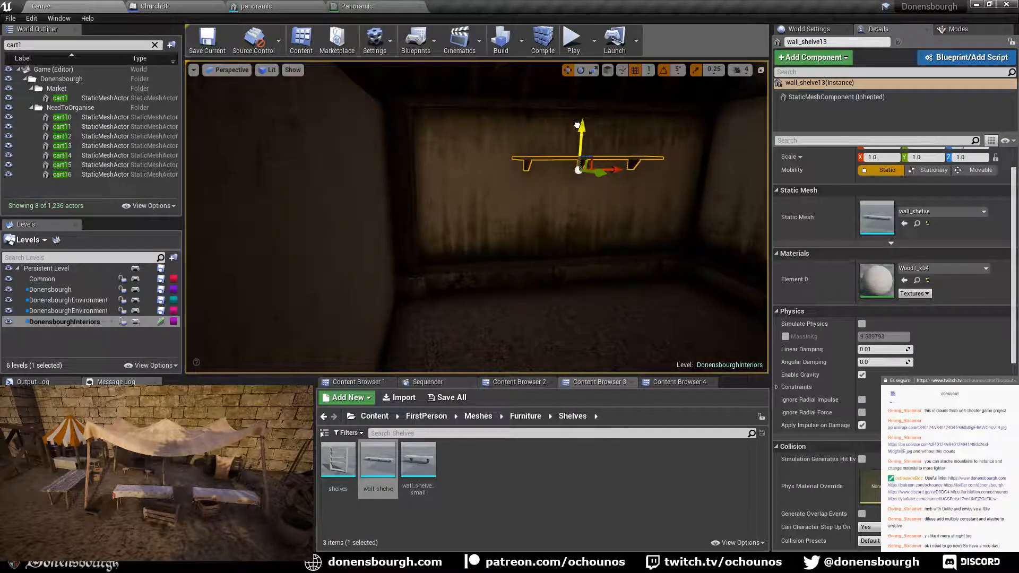
- Place the table2 mesh from the Furniture Tables folder by the back wall below the wall shelf
{"action": "right_click_drag", "start_coordinate": [589, 169], "coordinate": [688, 243]}
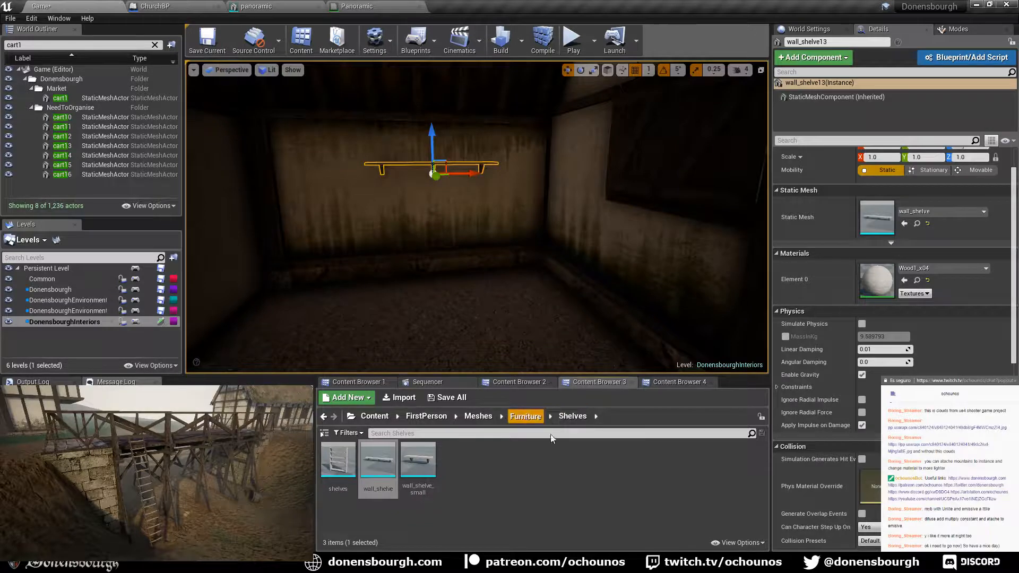
{"action": "left_click", "coordinate": [526, 416]}
{"action": "double_click", "coordinate": [497, 458]}
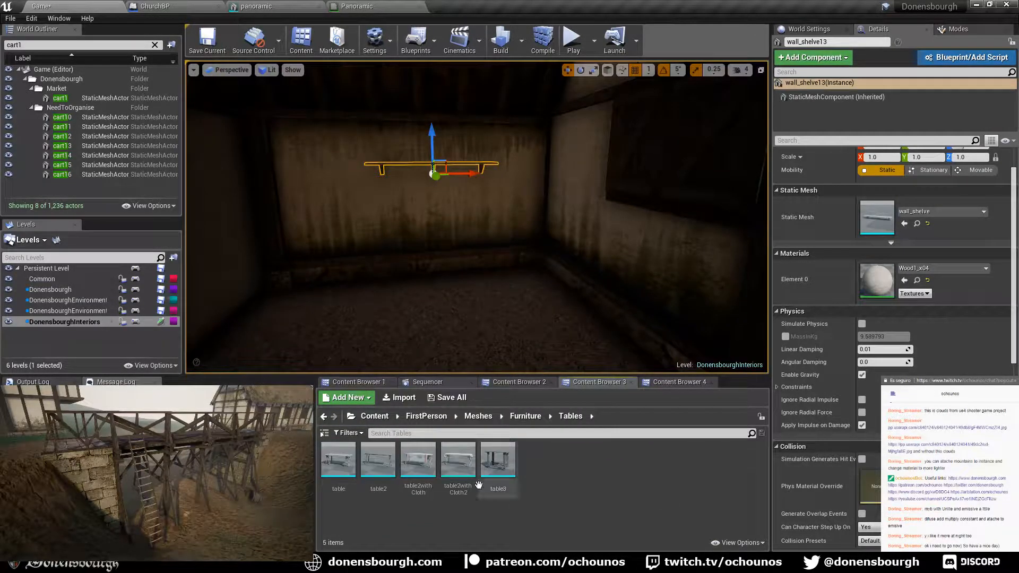
{"action": "left_click_drag", "start_coordinate": [378, 459], "coordinate": [363, 297]}
{"action": "key", "text": "e"}
{"action": "right_click_drag", "start_coordinate": [461, 347], "coordinate": [220, 320]}
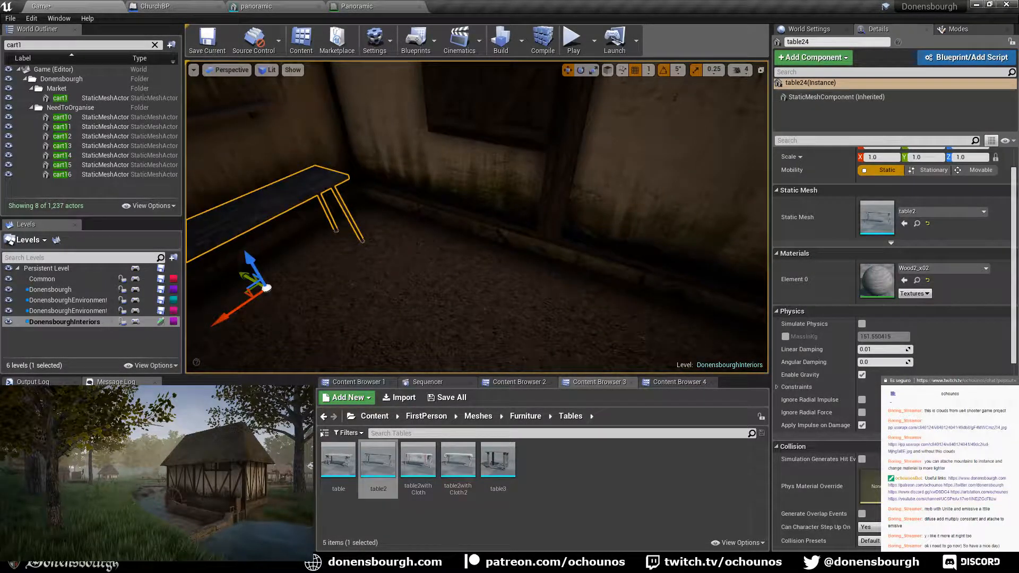
- Shift the table closer to the back wall and slide it along the wall beneath the shelf
{"action": "key", "text": "f"}
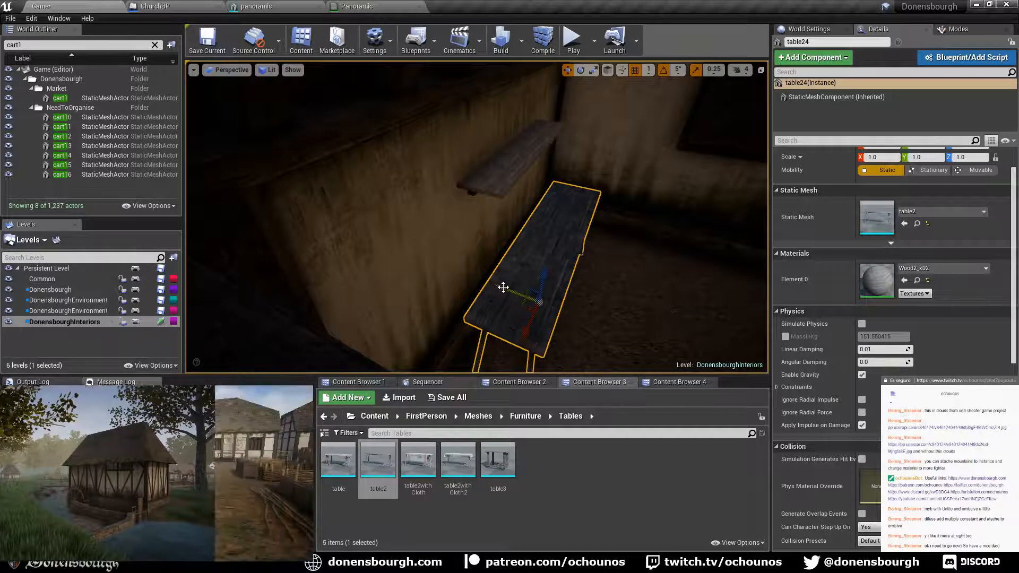
{"action": "left_click_drag", "start_coordinate": [502, 287], "coordinate": [480, 286]}
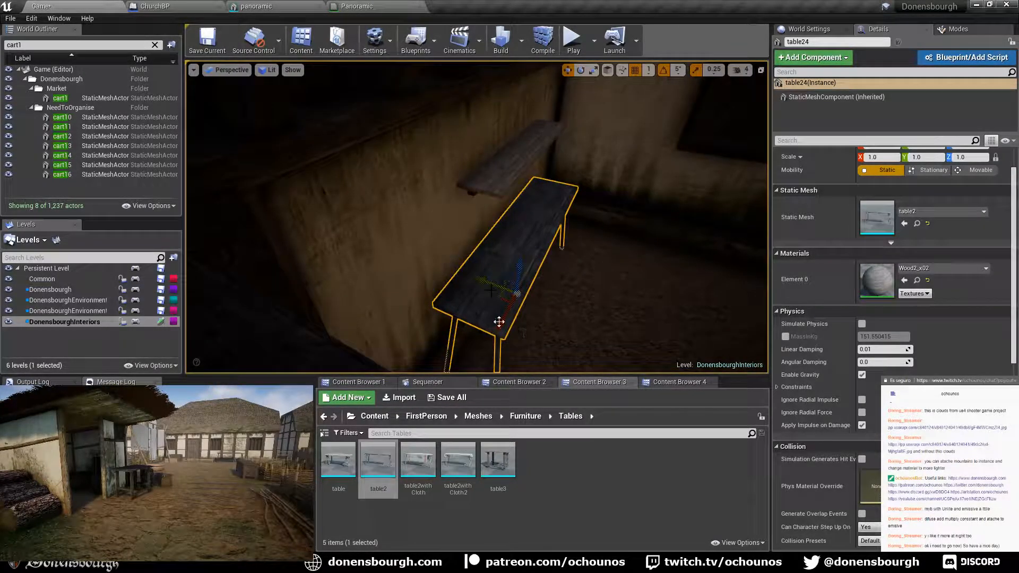
{"action": "left_click_drag", "start_coordinate": [499, 321], "coordinate": [511, 297]}
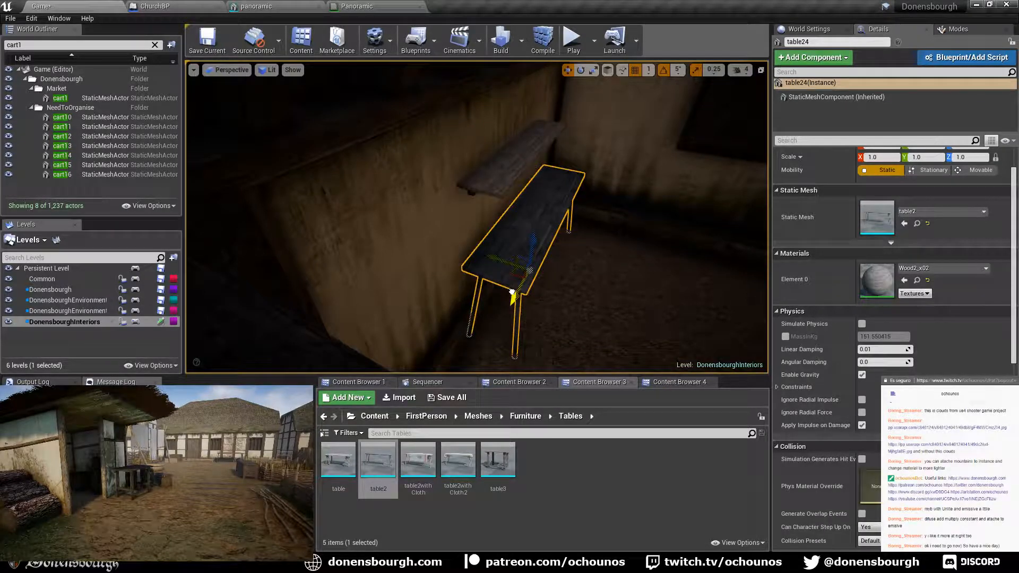
{"action": "right_click_drag", "start_coordinate": [537, 340], "coordinate": [541, 292]}
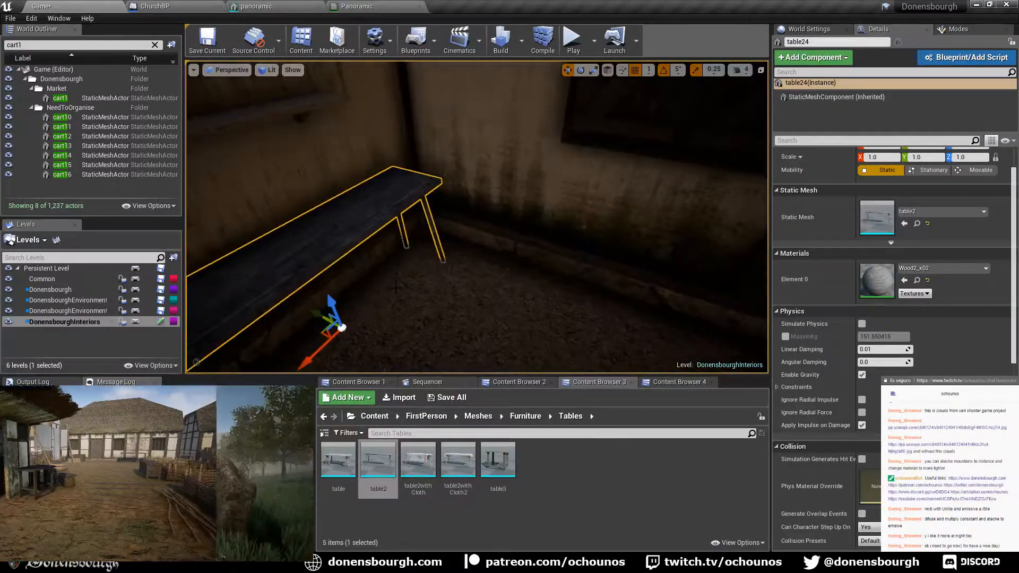
{"action": "left_click_drag", "start_coordinate": [318, 314], "coordinate": [321, 315]}
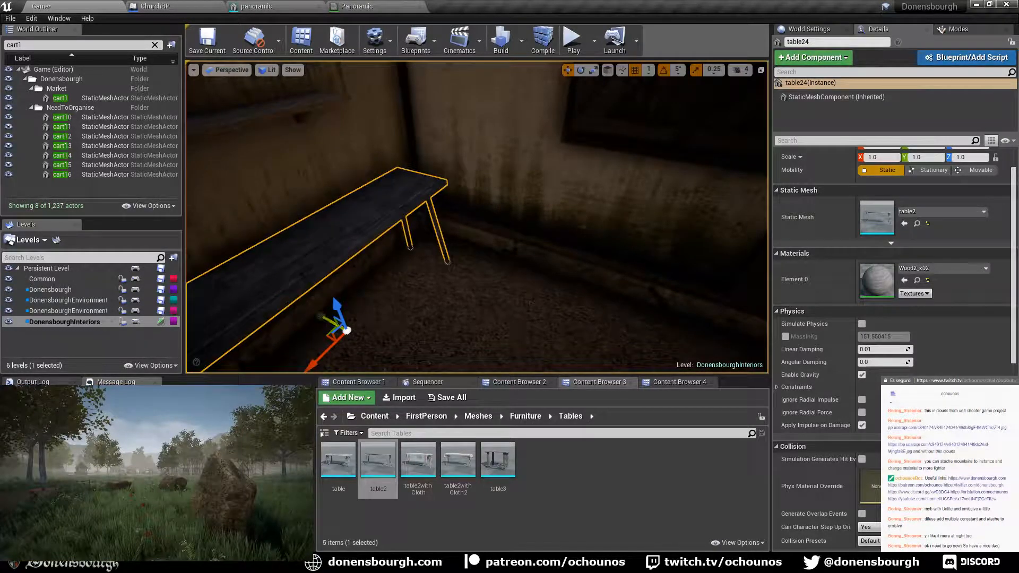
- Place a ChestBP from the Blueprints Interactive folder near the stained wall on the opposite side of the room
{"action": "right_click_drag", "start_coordinate": [340, 313], "coordinate": [513, 257]}
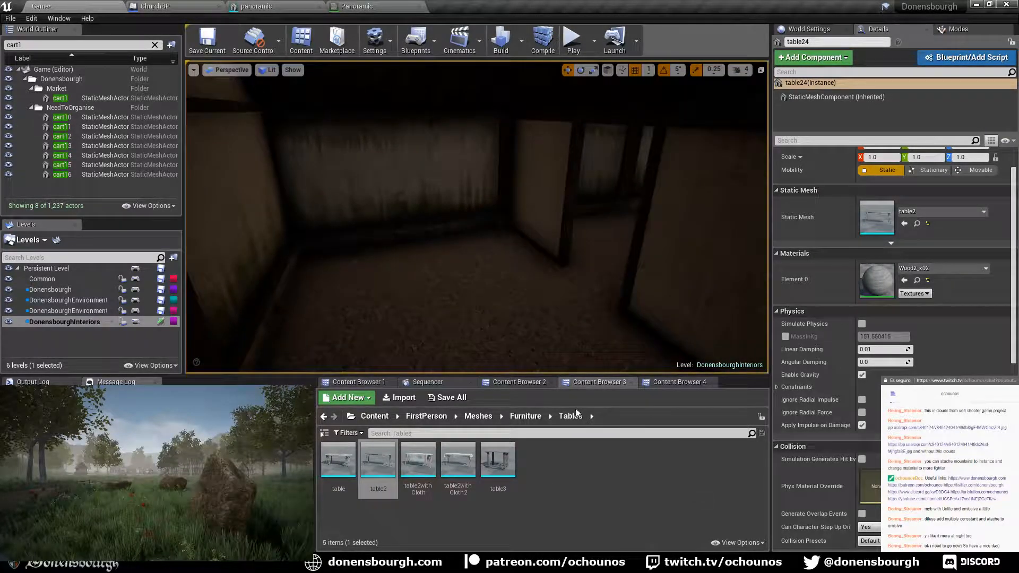
{"action": "left_click", "coordinate": [501, 383]}
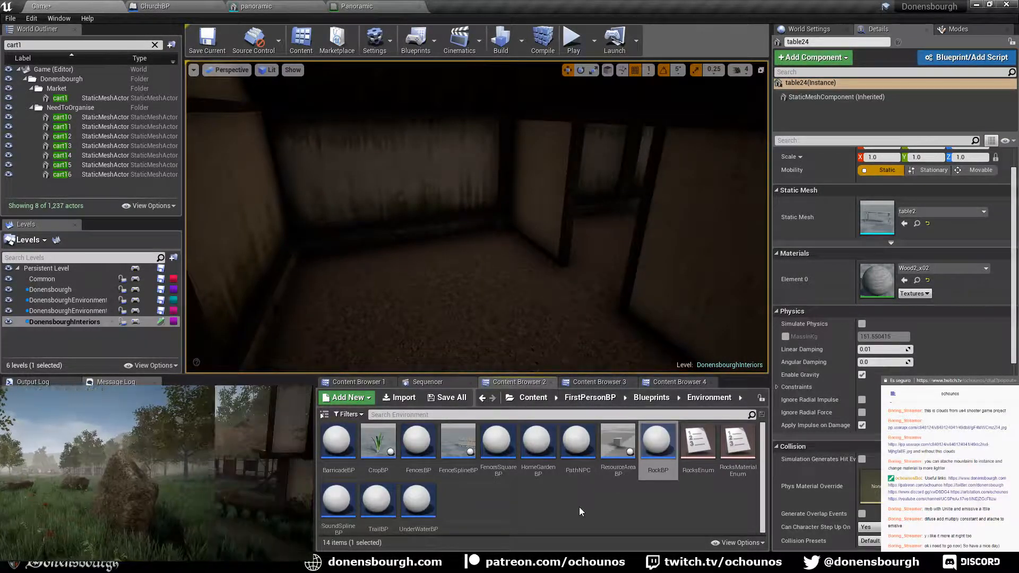
{"action": "left_click", "coordinate": [653, 398]}
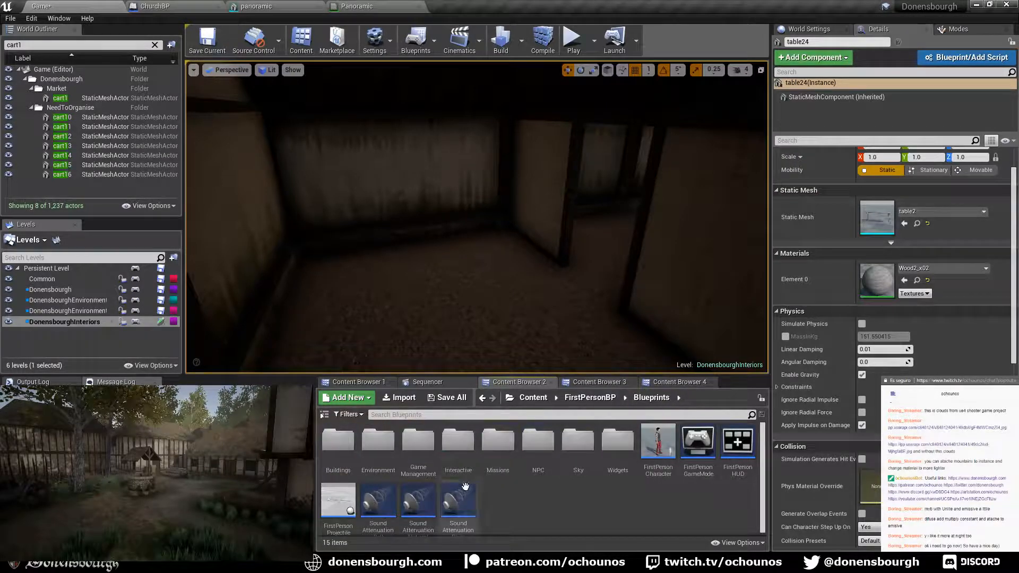
{"action": "double_click", "coordinate": [458, 441]}
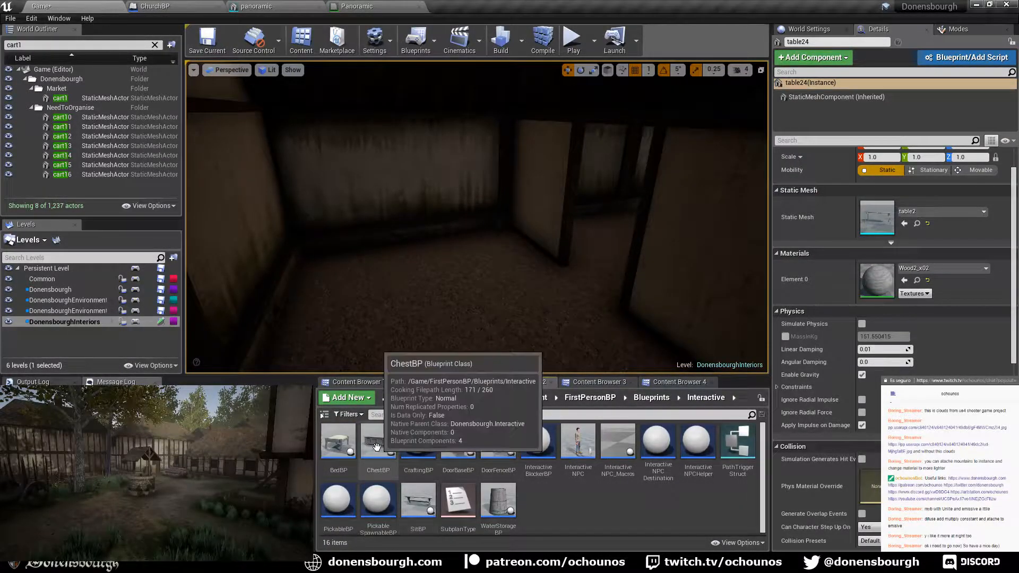
{"action": "left_click_drag", "start_coordinate": [378, 440], "coordinate": [371, 307]}
- Rotate the chest parallel to the wall and move it into the room's corner
{"action": "key", "text": "e"}
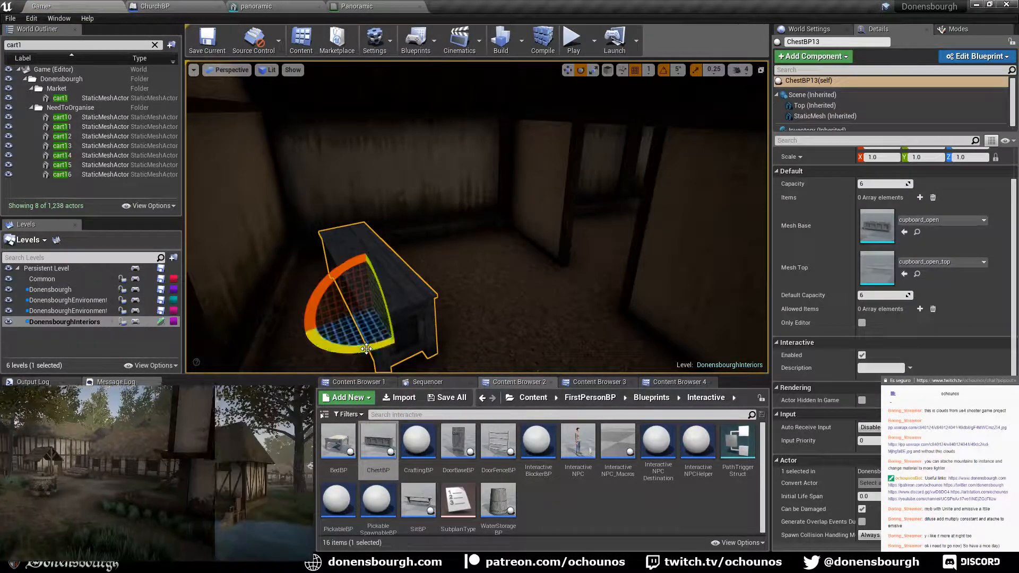
{"action": "left_click_drag", "start_coordinate": [361, 348], "coordinate": [452, 245]}
{"action": "key", "text": "w"}
{"action": "right_click_drag", "start_coordinate": [452, 246], "coordinate": [521, 274]}
{"action": "key", "text": "e"}
{"action": "left_click_drag", "start_coordinate": [515, 320], "coordinate": [537, 313]}
{"action": "key", "text": "w"}
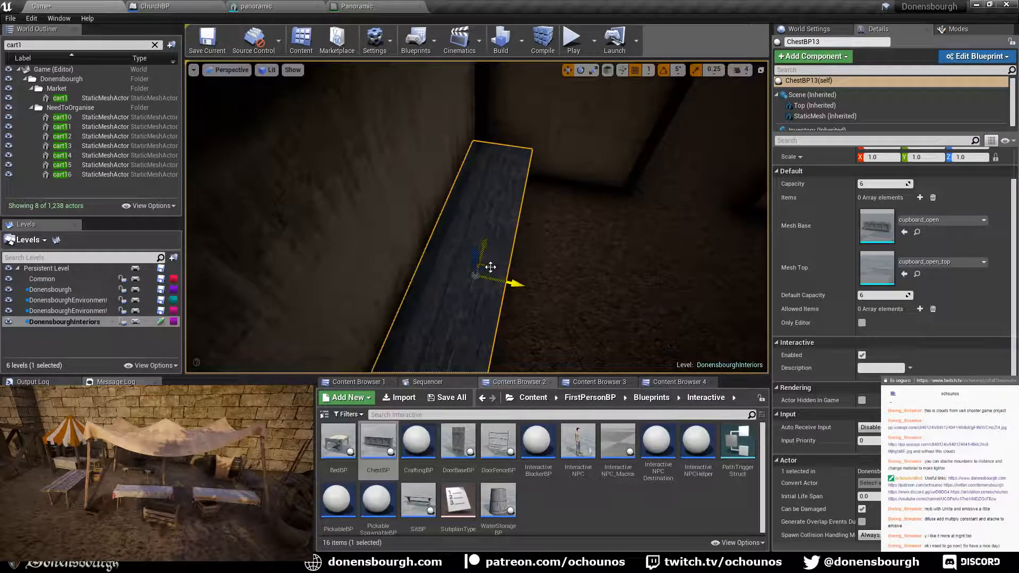
- Adjust the chest's position along the wall and compare its rotation with the house blueprint's rotation
{"action": "left_click_drag", "start_coordinate": [490, 267], "coordinate": [505, 251]}
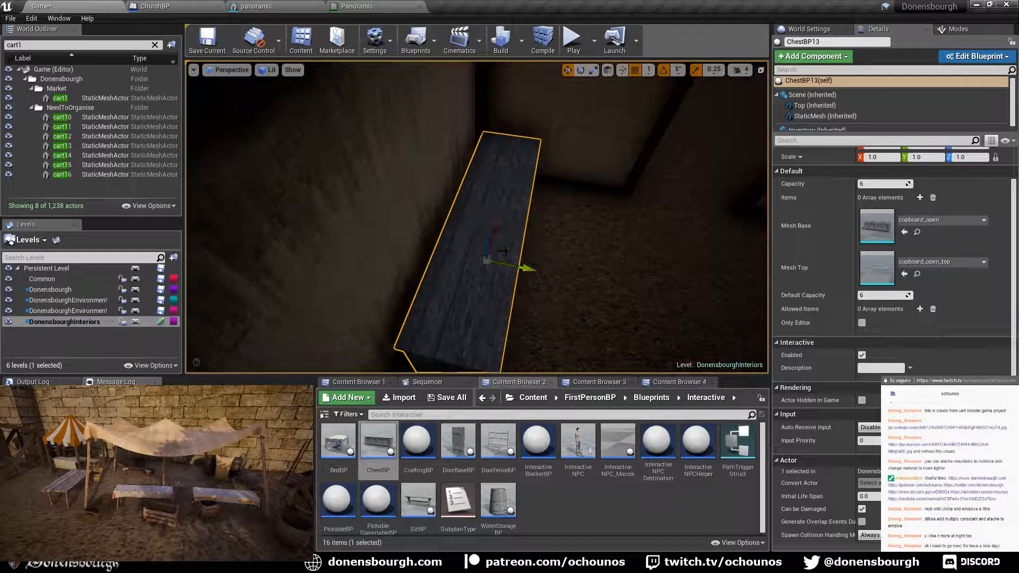
{"action": "key", "text": "e"}
{"action": "left_click_drag", "start_coordinate": [496, 215], "coordinate": [496, 215]}
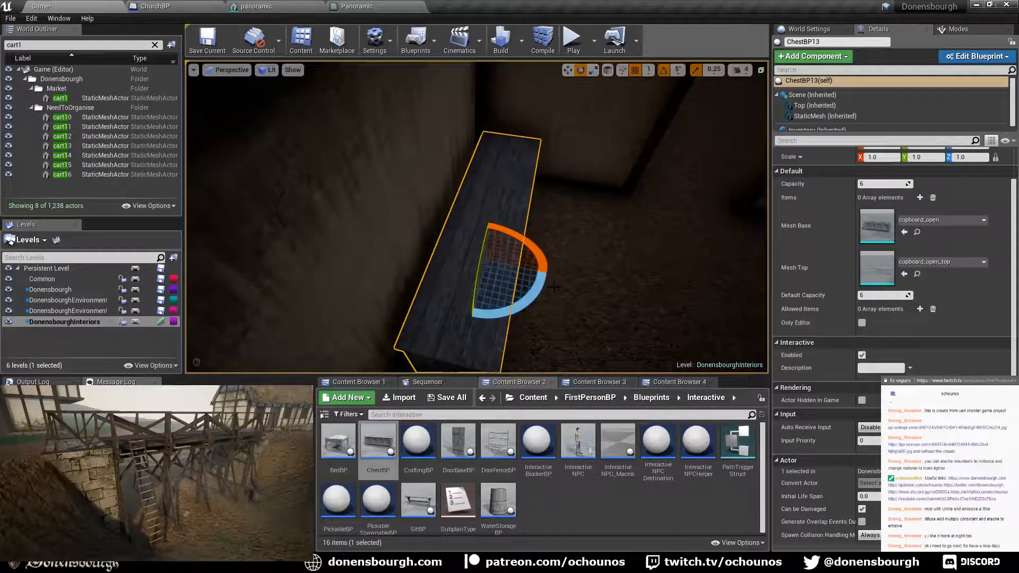
{"action": "scroll", "coordinate": [841, 279], "scroll_direction": "up", "scroll_amount": 2}
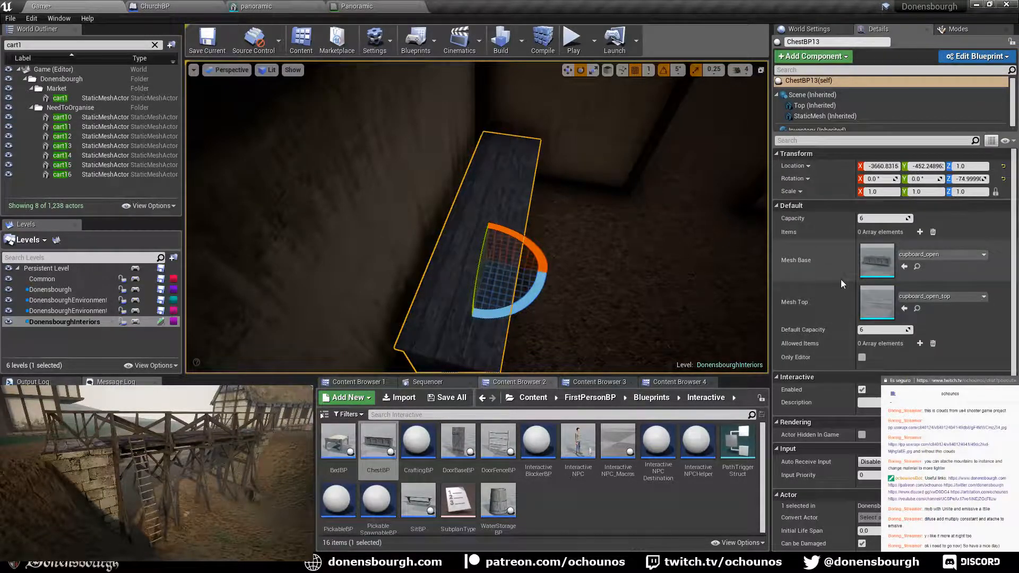
{"action": "left_click", "coordinate": [583, 135]}
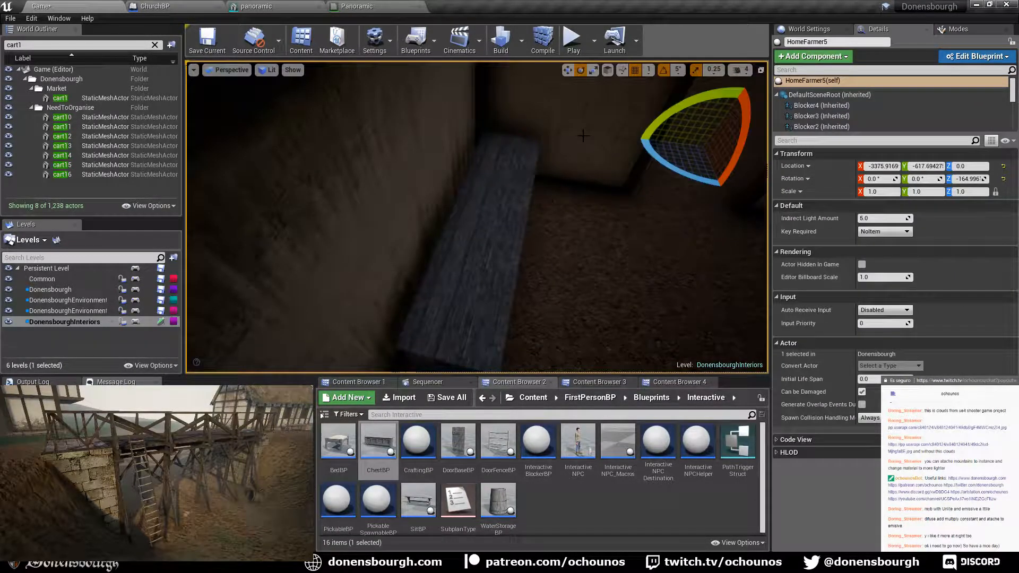
{"action": "left_click", "coordinate": [489, 278]}
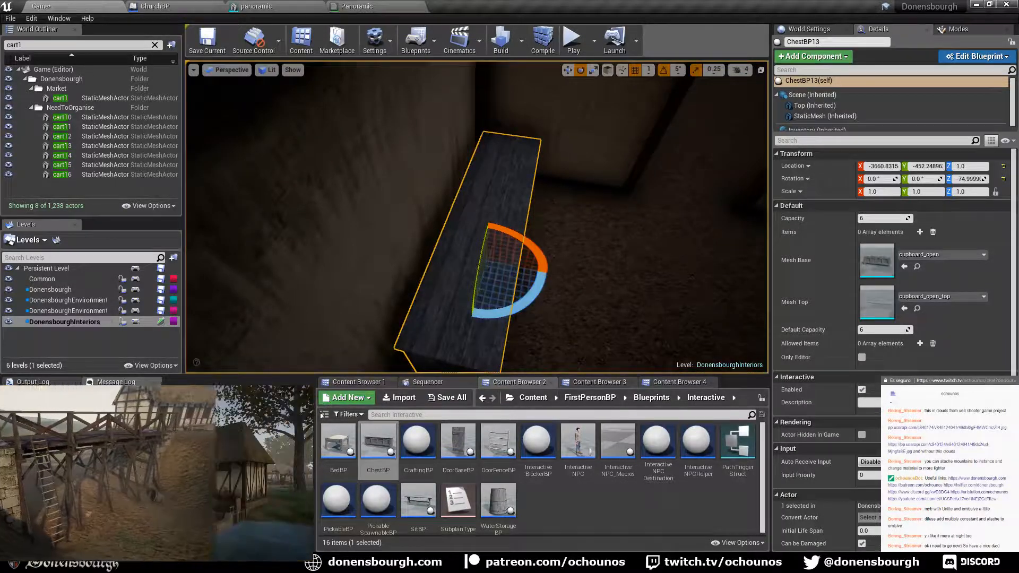
- Add two Allowed Items to the chest: Onion with amount 3 and WheatBread with amount 1
{"action": "right_click_drag", "start_coordinate": [623, 294], "coordinate": [582, 275]}
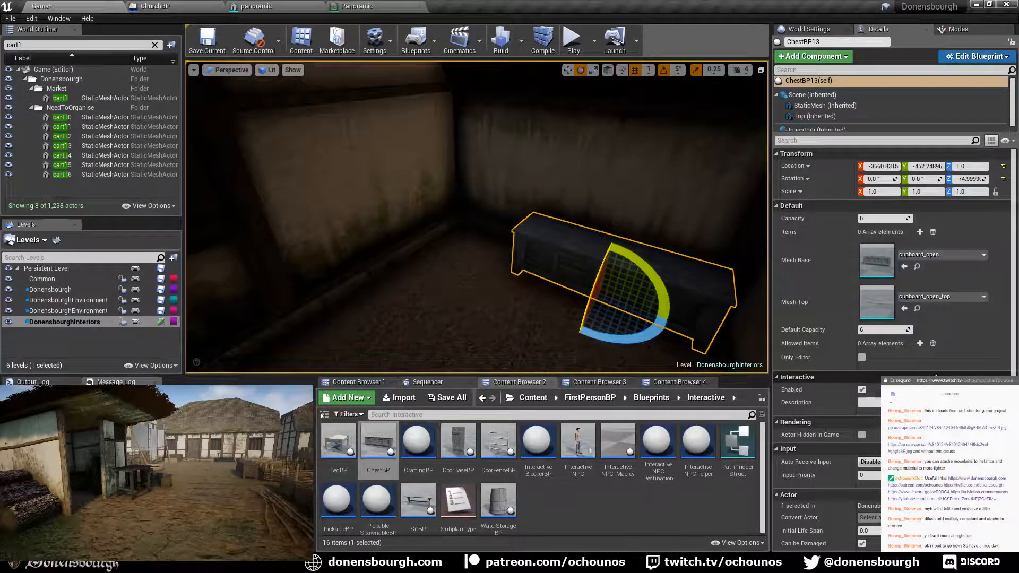
{"action": "left_click", "coordinate": [921, 343]}
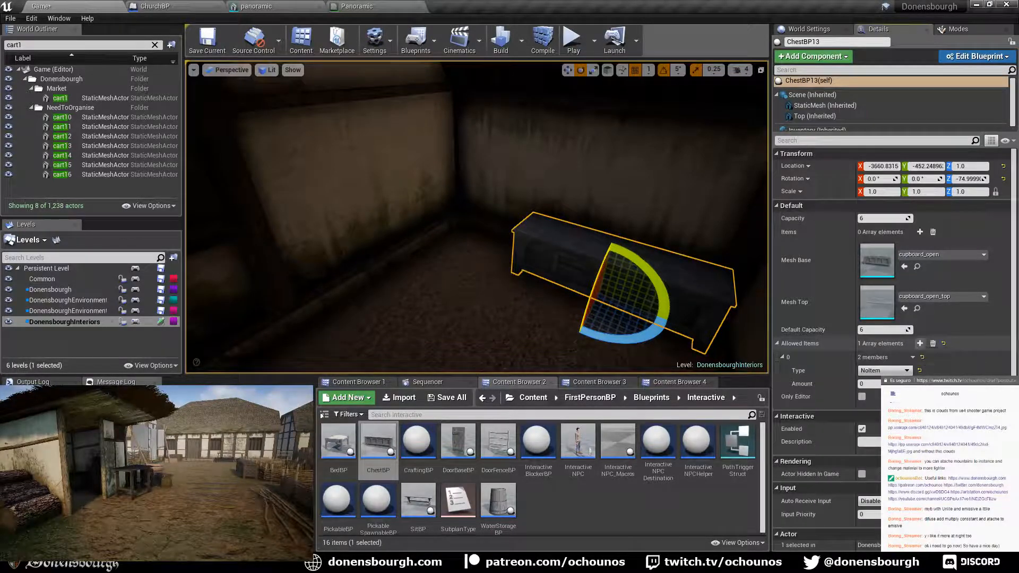
{"action": "left_click", "coordinate": [885, 370]}
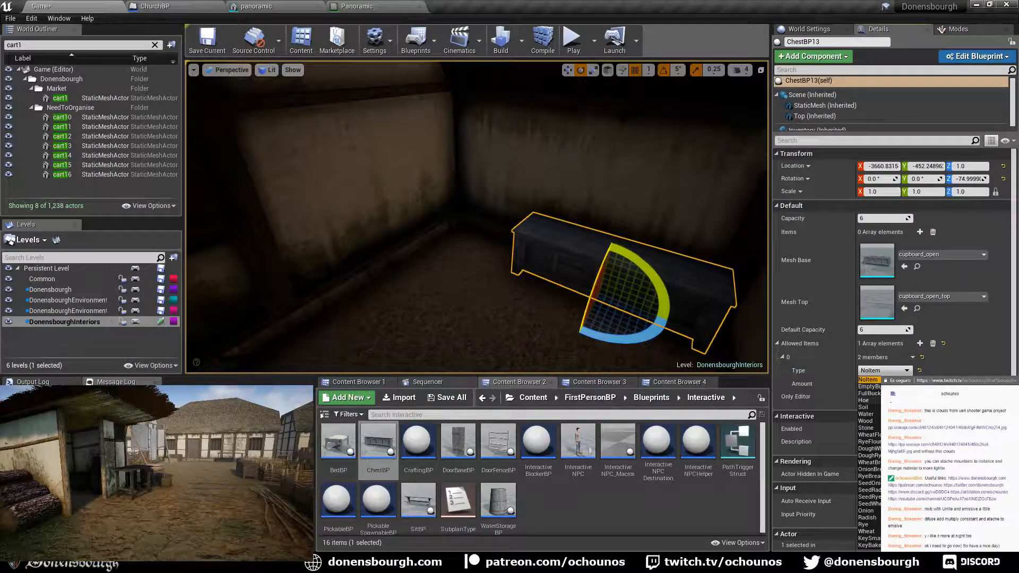
{"action": "left_click", "coordinate": [867, 511]}
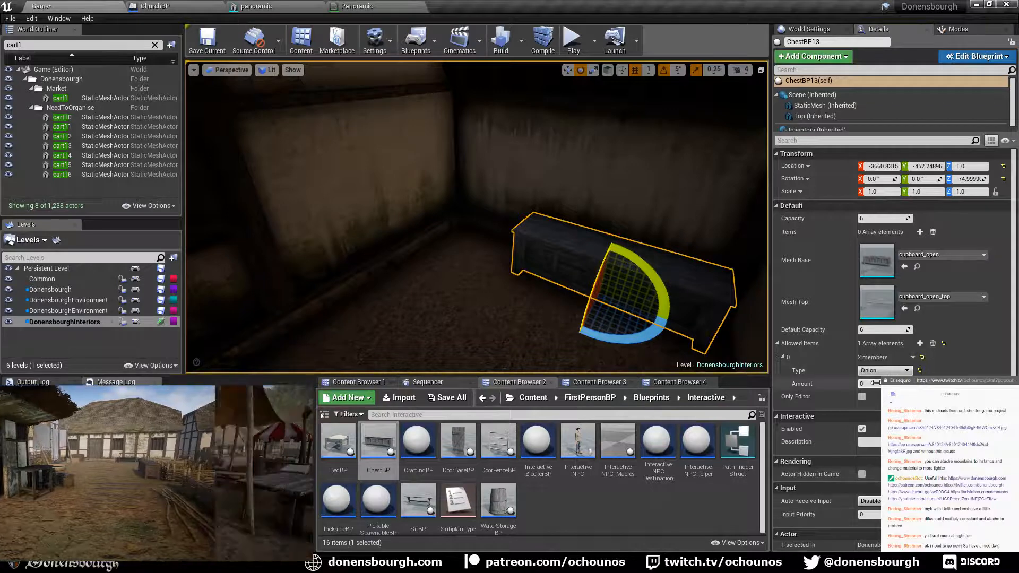
{"action": "type", "text": "3"}
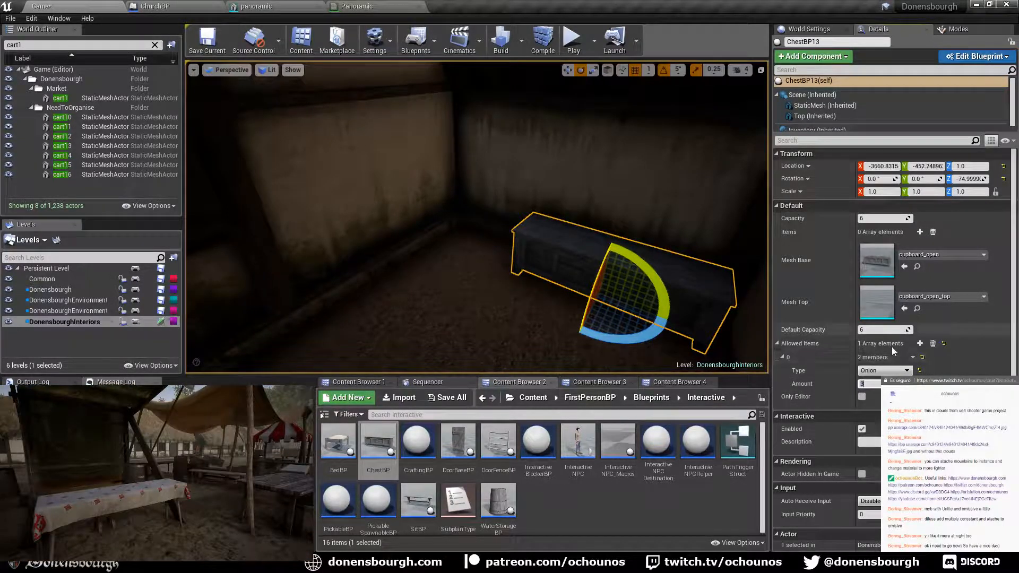
{"action": "left_click", "coordinate": [920, 343]}
{"action": "left_click", "coordinate": [870, 409]}
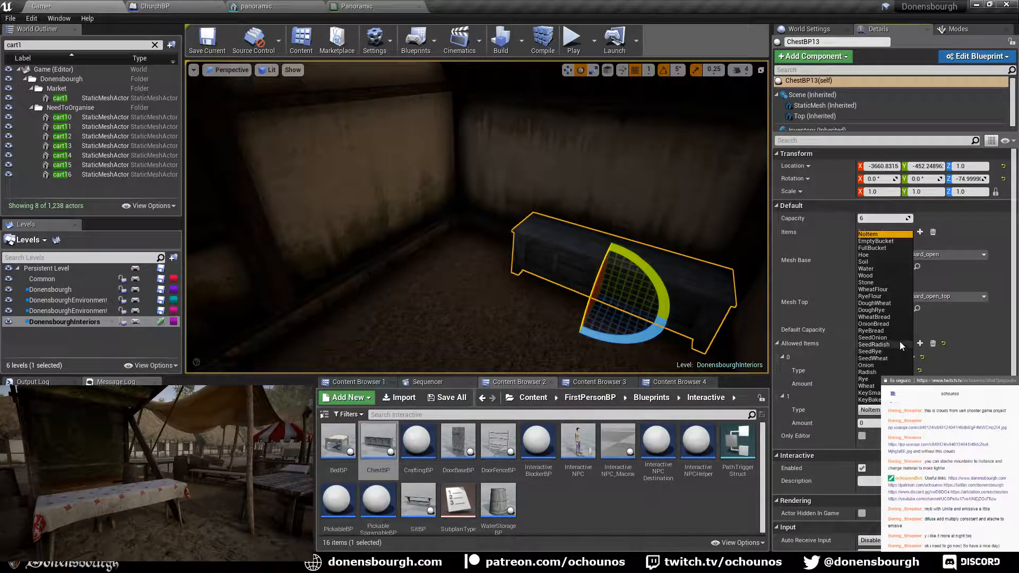
{"action": "left_click", "coordinate": [922, 357]}
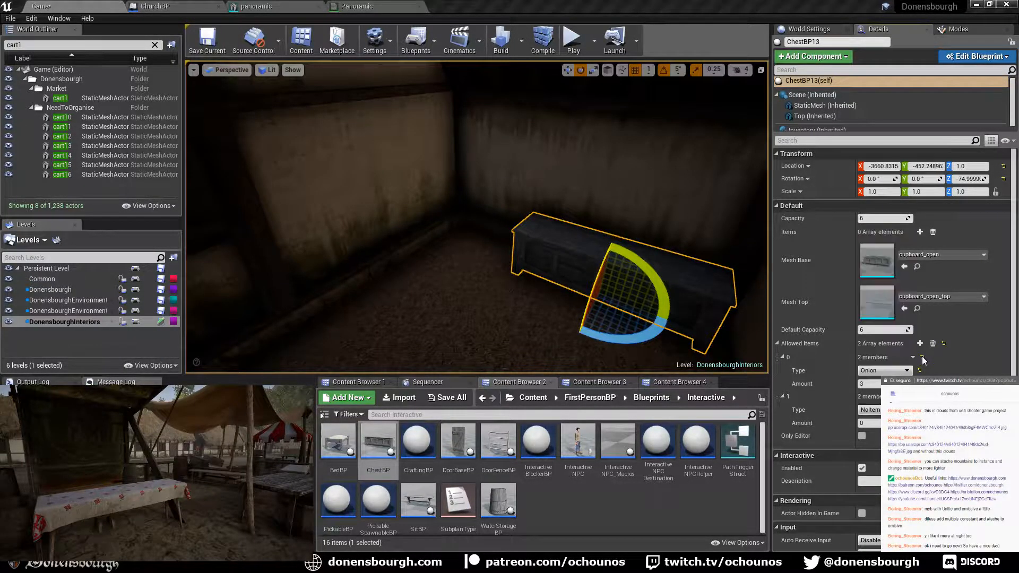
{"action": "left_click", "coordinate": [875, 423]}
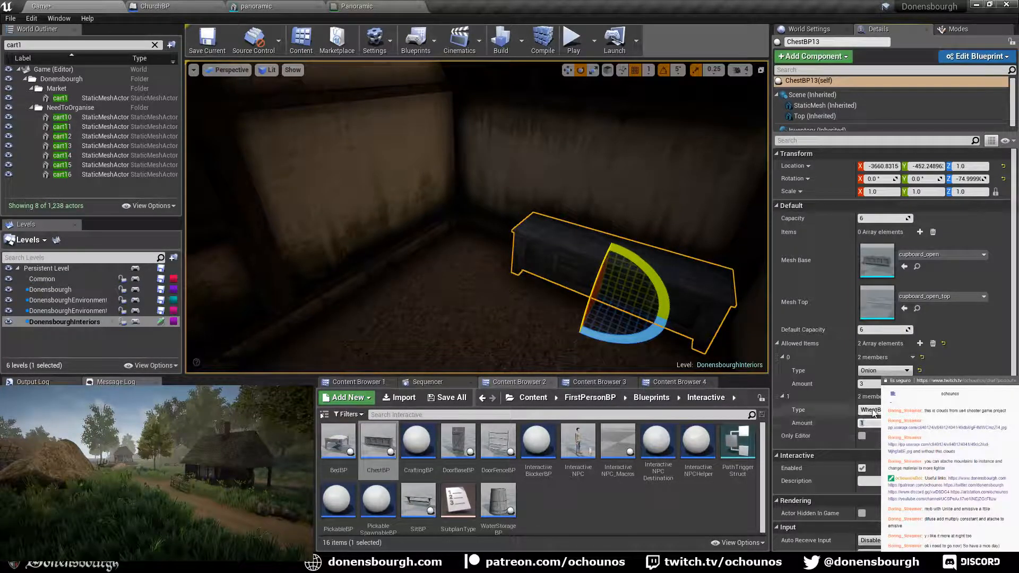
- Play-test the level at the chest, opening and closing its lid, and end the play session
{"action": "right_click_drag", "start_coordinate": [552, 255], "coordinate": [535, 259]}
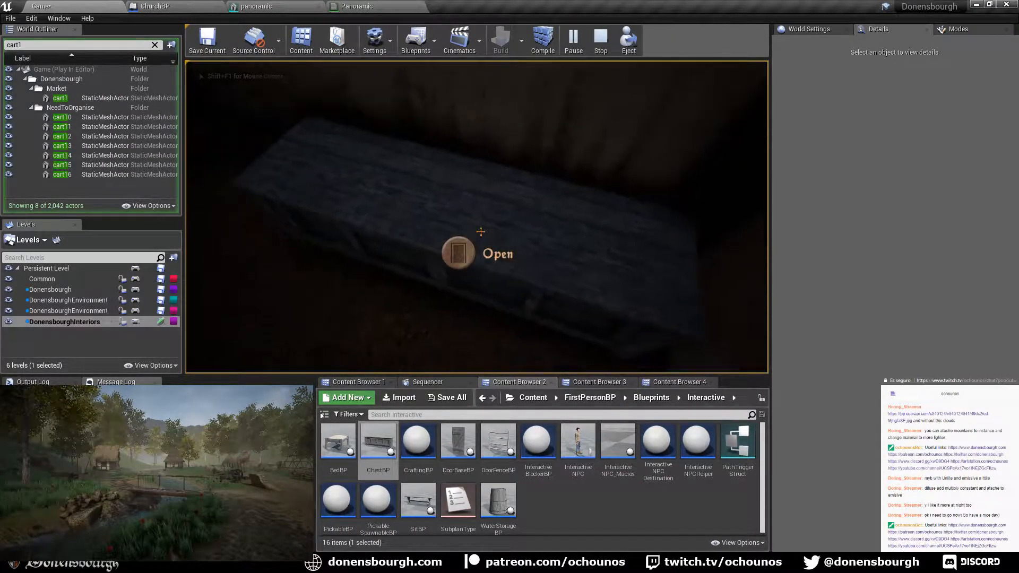
{"action": "key", "text": "e"}
{"action": "key", "text": "e"}
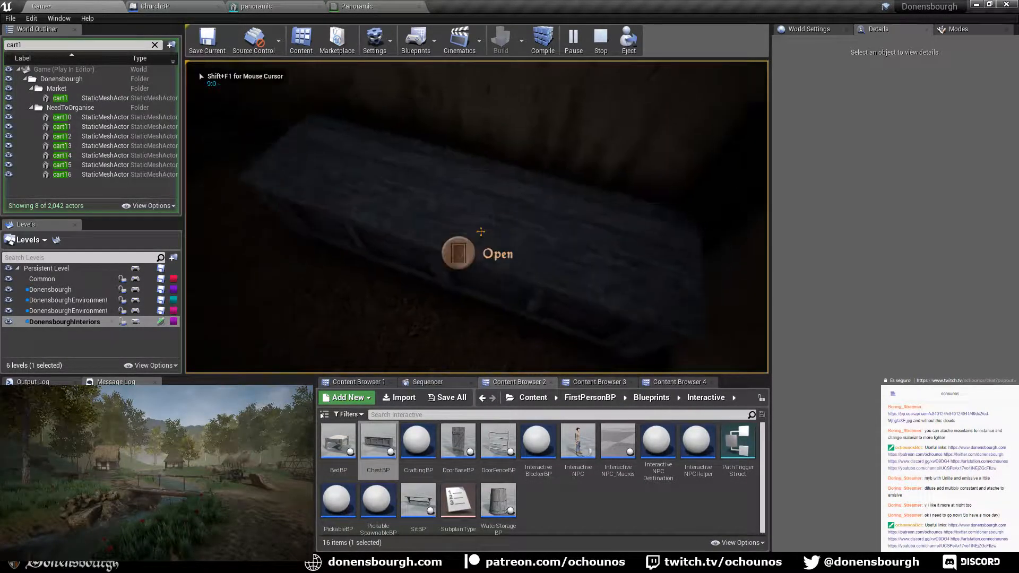
{"action": "key", "text": "e"}
{"action": "key", "text": "e"}
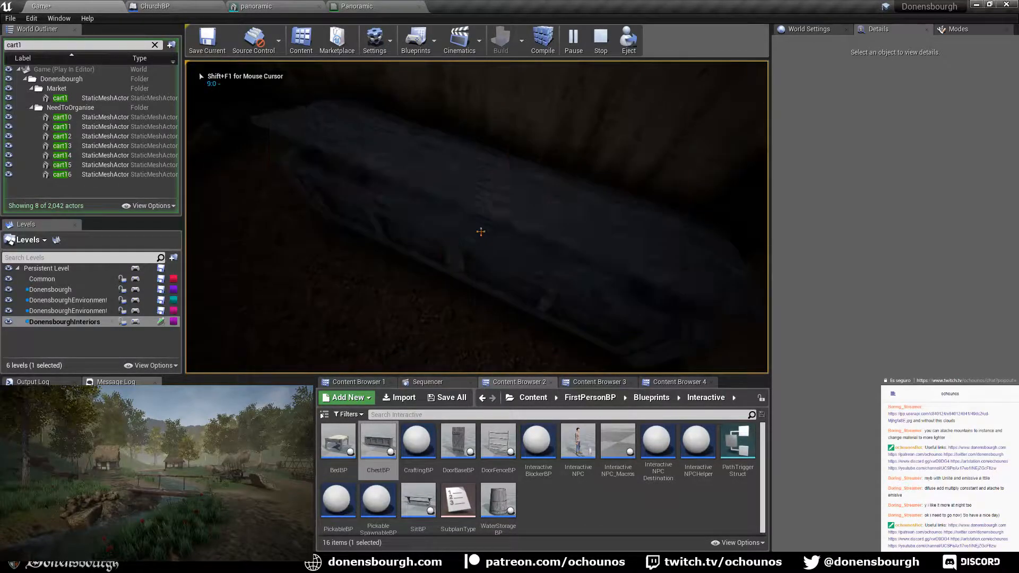
{"action": "key", "text": "Escape"}
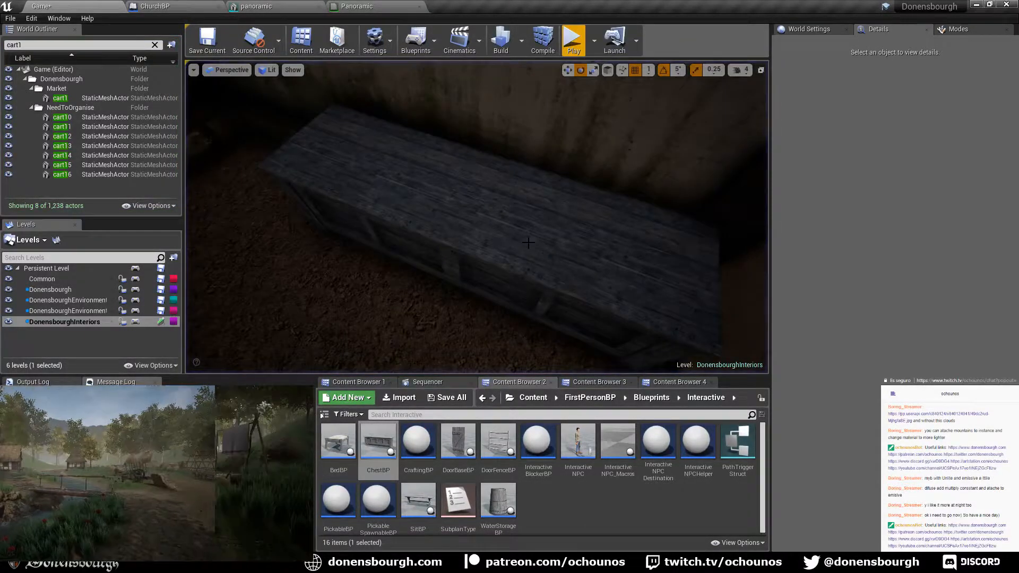
- Select the chest and clear all of its Allowed Items
{"action": "left_click", "coordinate": [529, 244]}
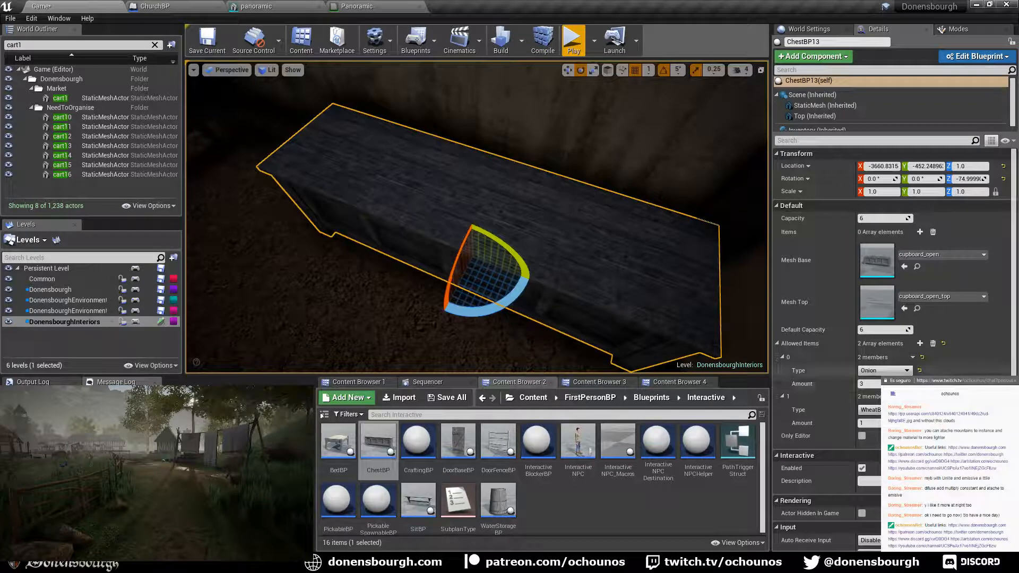
{"action": "scroll", "coordinate": [921, 334], "scroll_direction": "down", "scroll_amount": 1}
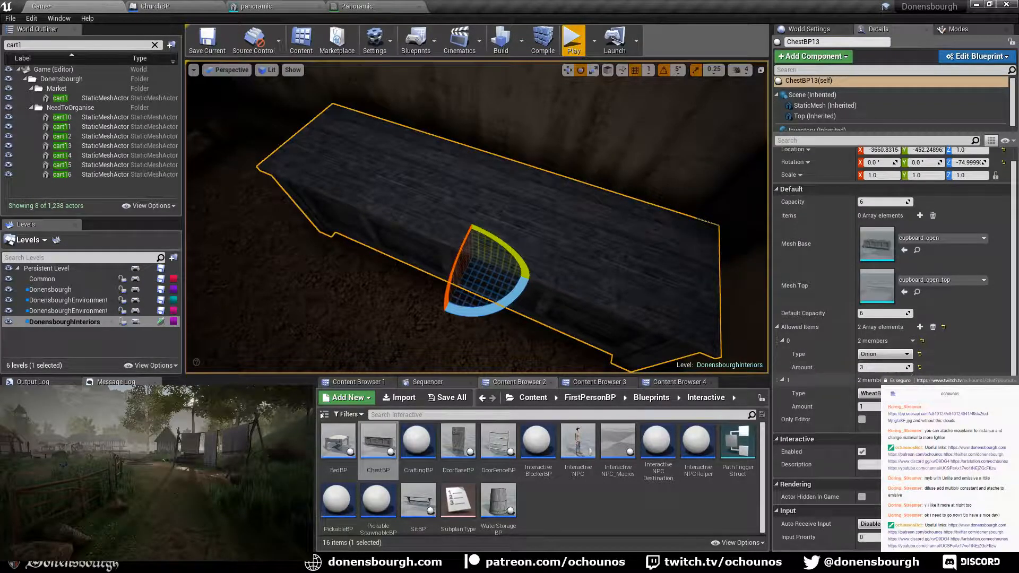
{"action": "left_click", "coordinate": [931, 327]}
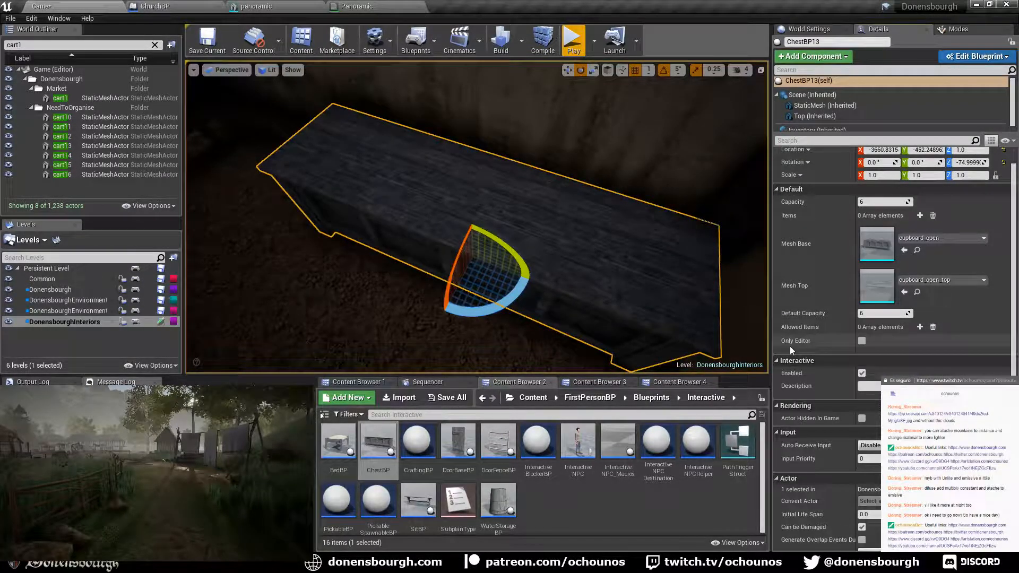
{"action": "scroll", "coordinate": [861, 316], "scroll_direction": "up", "scroll_amount": 1}
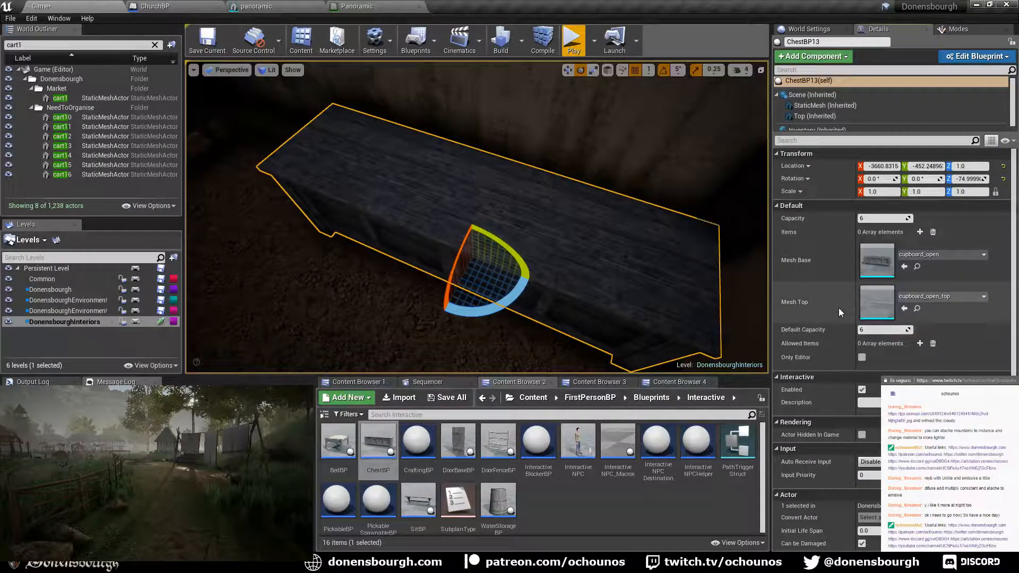
- Add an OnionBread entry with amount 1 to the chest's Items
{"action": "left_click", "coordinate": [918, 232]}
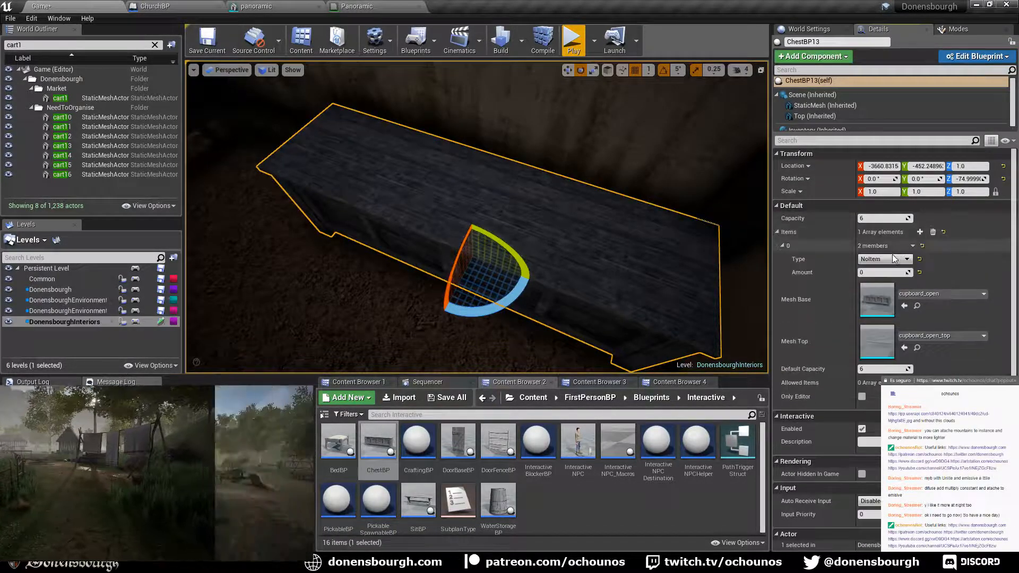
{"action": "left_click", "coordinate": [894, 259]}
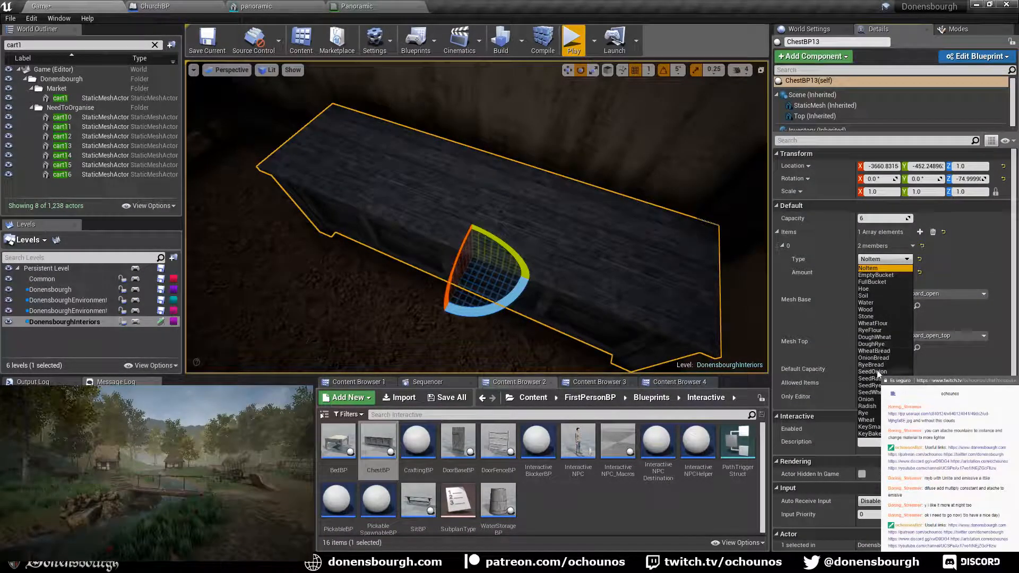
{"action": "left_click", "coordinate": [877, 357]}
{"action": "left_click", "coordinate": [883, 259]}
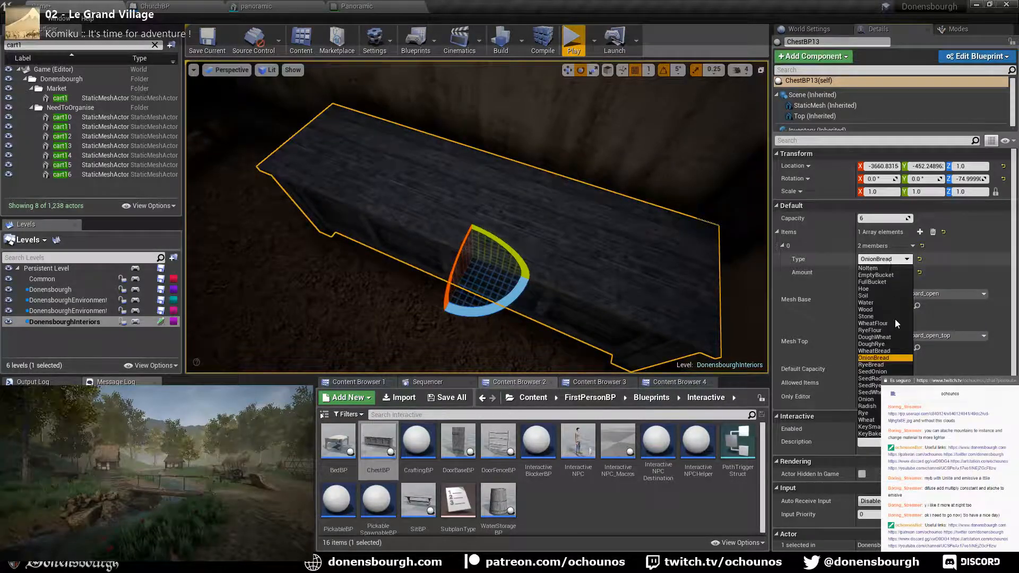
{"action": "left_click", "coordinate": [894, 259]}
{"action": "left_click", "coordinate": [878, 272]}
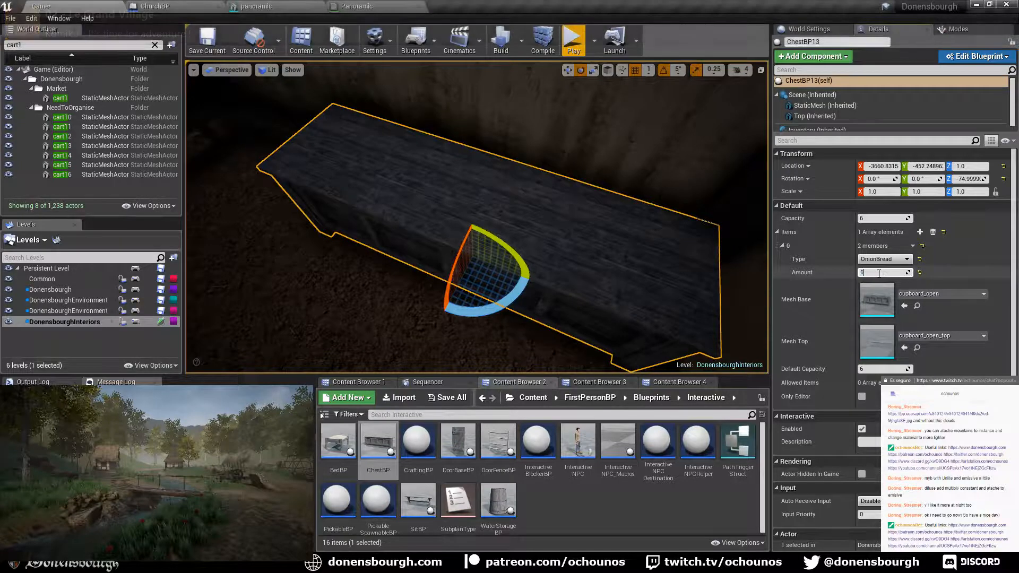
{"action": "type", "text": "1"}
- Add a second entry to the chest's Items: Onion with amount 3
{"action": "left_click", "coordinate": [920, 232]}
{"action": "left_click", "coordinate": [888, 299]}
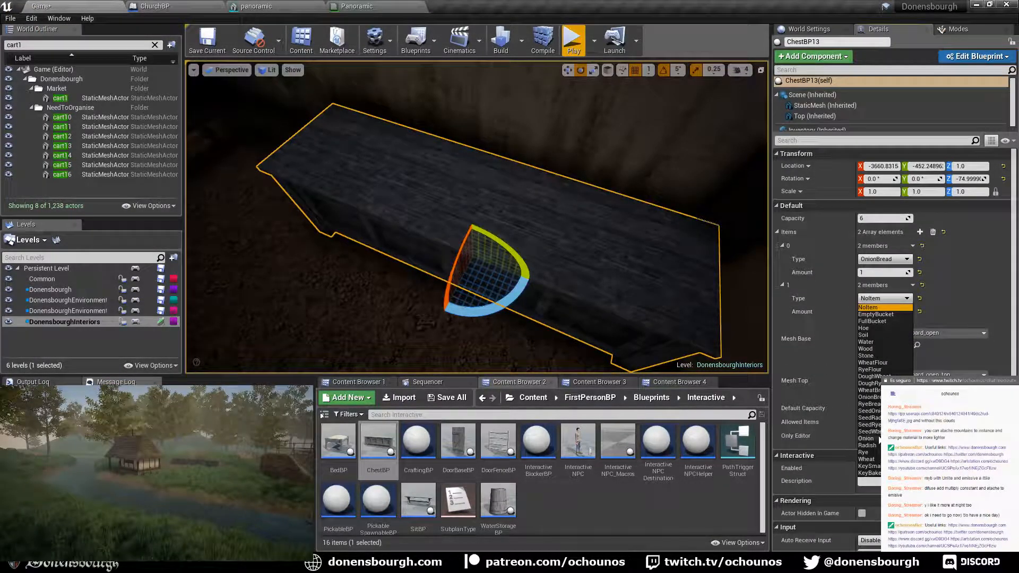
{"action": "left_click", "coordinate": [867, 439]}
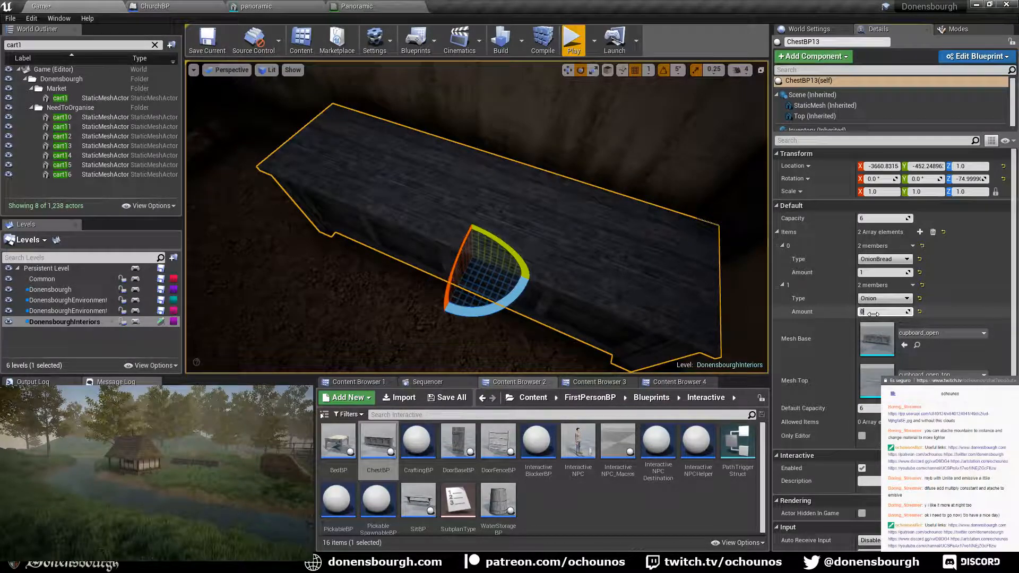
{"action": "left_click", "coordinate": [873, 313]}
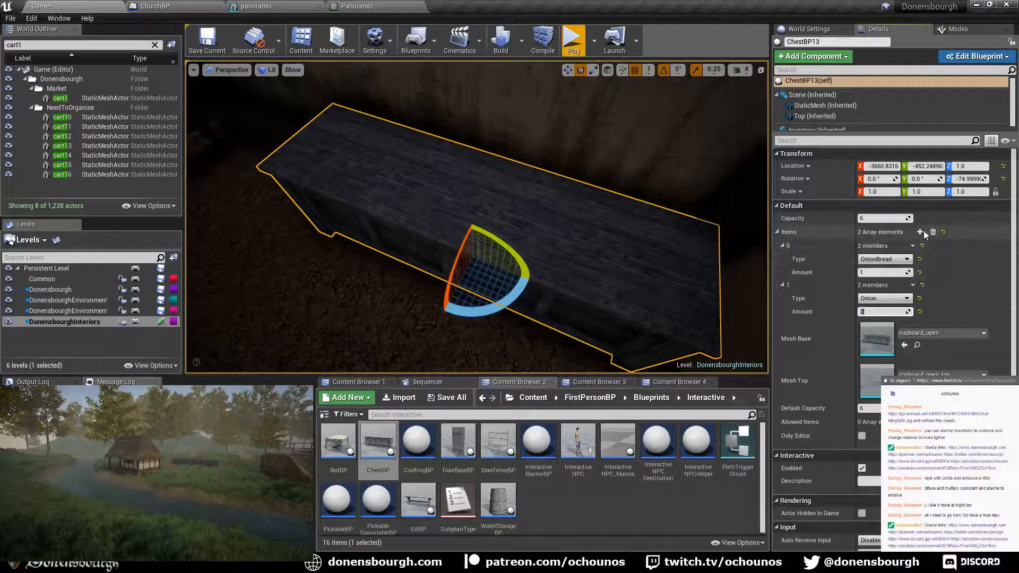
- Add a third entry to the chest's Items, SeedOnion with amount 2, and save the level
{"action": "left_click", "coordinate": [920, 232]}
{"action": "left_click", "coordinate": [884, 338]}
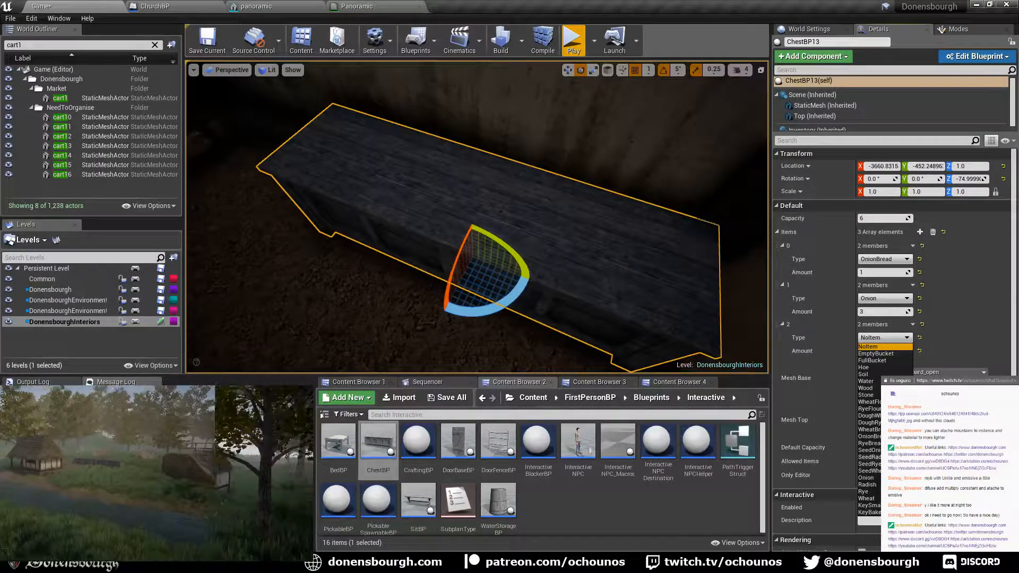
{"action": "left_click", "coordinate": [866, 450]}
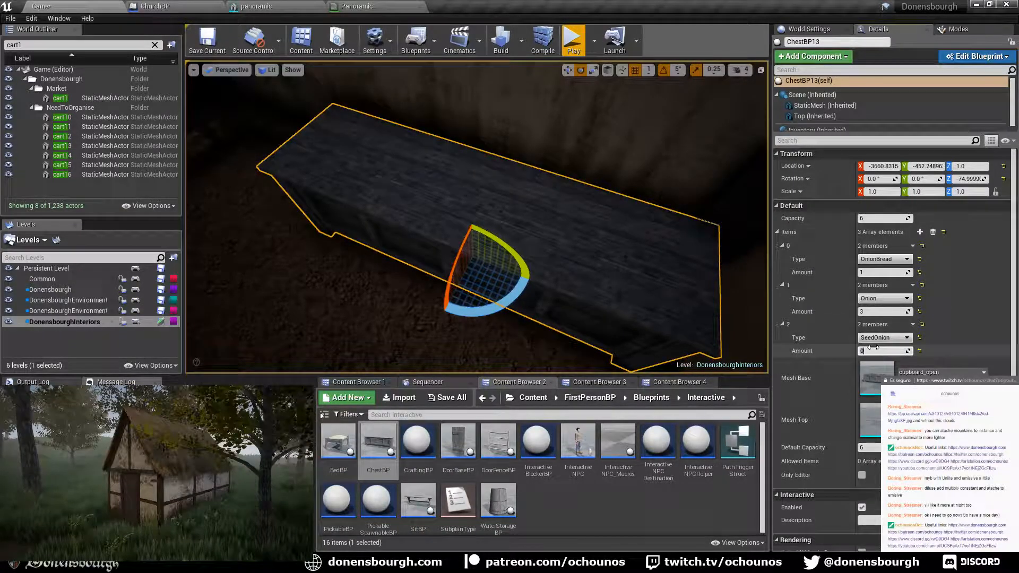
{"action": "left_click", "coordinate": [873, 350]}
{"action": "type", "text": "2"}
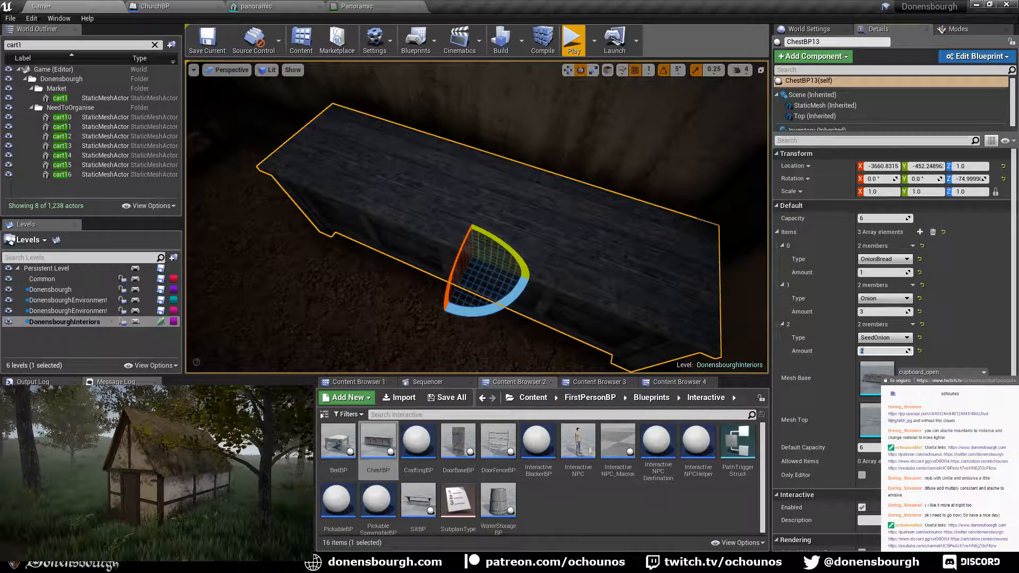
{"action": "key", "text": "ctrl+s"}
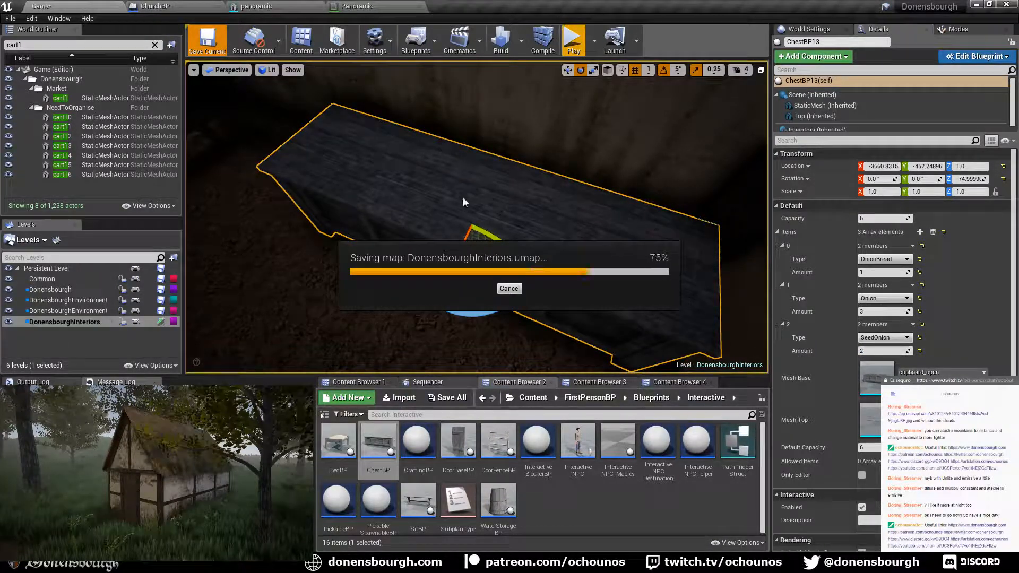
- Play-test the level, open the chest, and take the Onion bread and Seed onion from its vault
{"action": "mouse_move", "coordinate": [537, 92]}
{"action": "right_mouse_down"}
{"action": "mouse_move", "coordinate": [537, 75]}
{"action": "mouse_move", "coordinate": [537, 91]}
{"action": "right_mouse_up"}
{"action": "key", "text": "s"}
{"action": "left_click", "coordinate": [573, 40]}
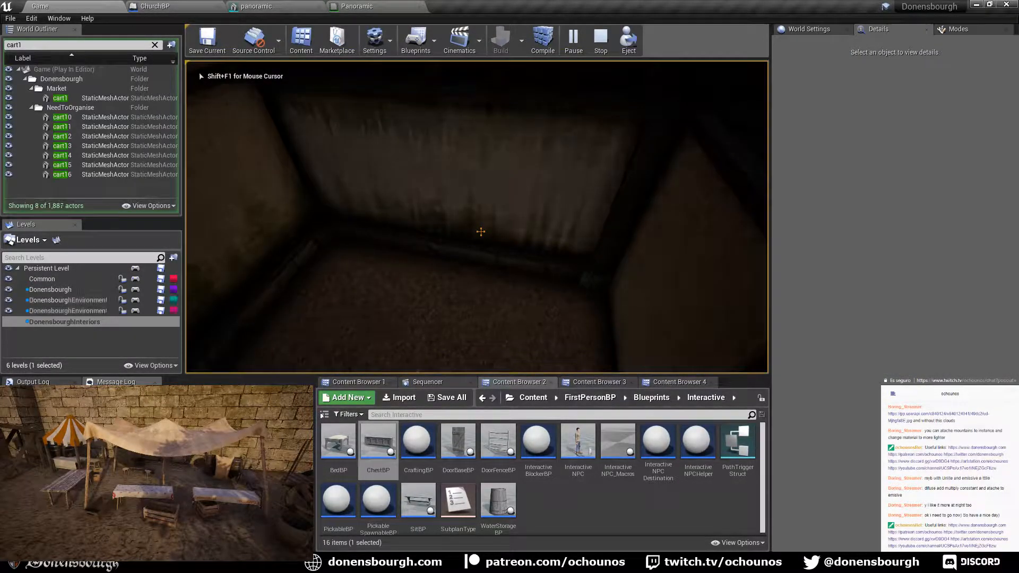
{"action": "key", "text": "e"}
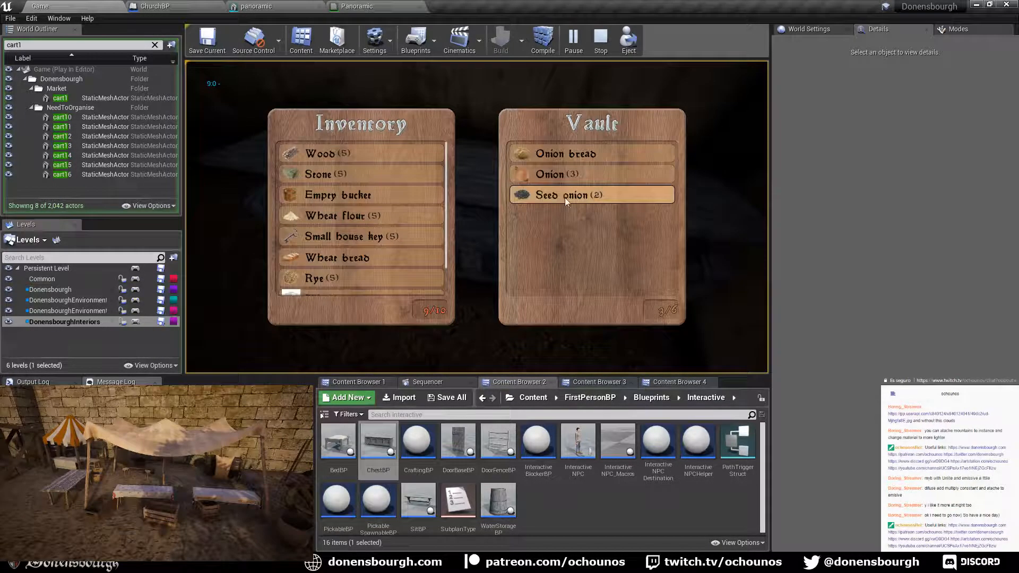
{"action": "left_click", "coordinate": [560, 158]}
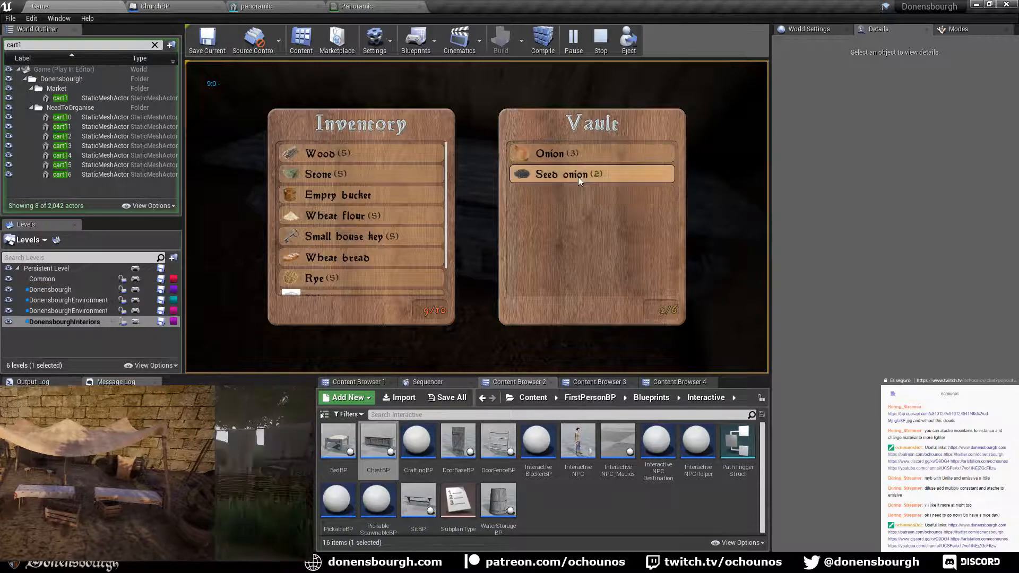
{"action": "left_click", "coordinate": [554, 167]}
{"action": "left_click", "coordinate": [571, 167]}
{"action": "double_click", "coordinate": [563, 156]}
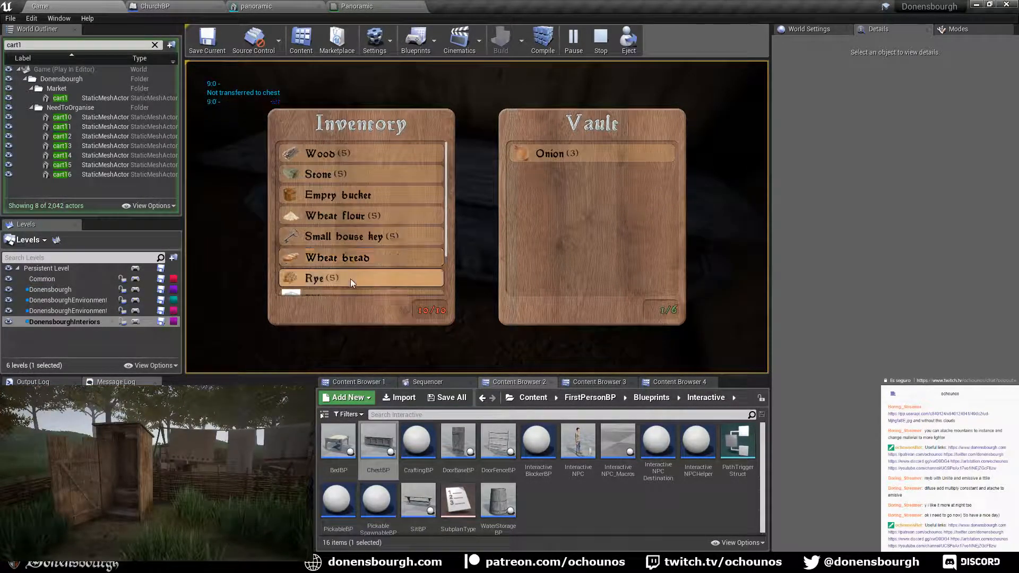
- Store the Empty bucket in the vault in exchange for the Onion, and end the play session
{"action": "left_click", "coordinate": [351, 196]}
{"action": "left_click", "coordinate": [536, 154]}
{"action": "double_click", "coordinate": [536, 153]}
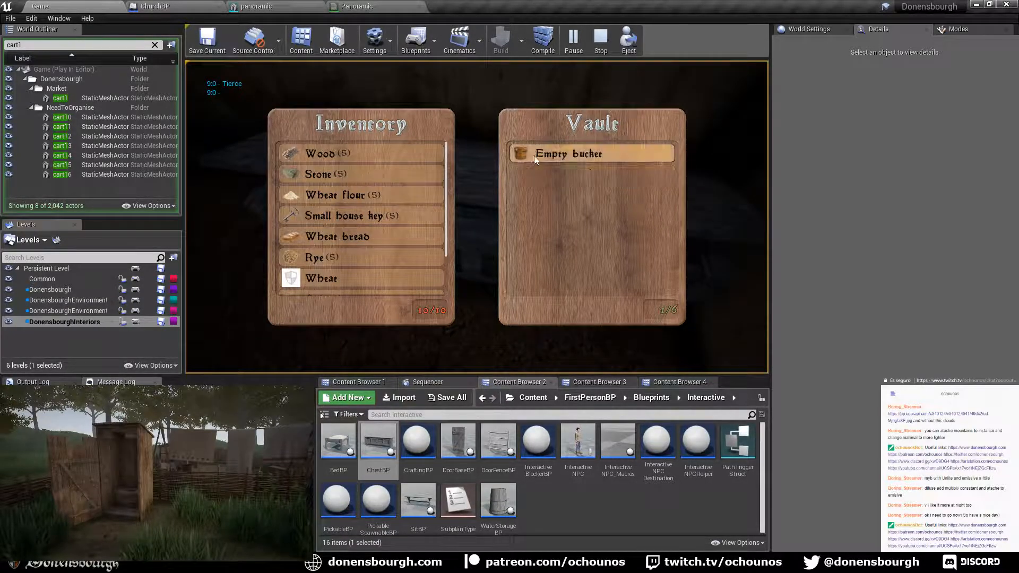
{"action": "key", "text": "e"}
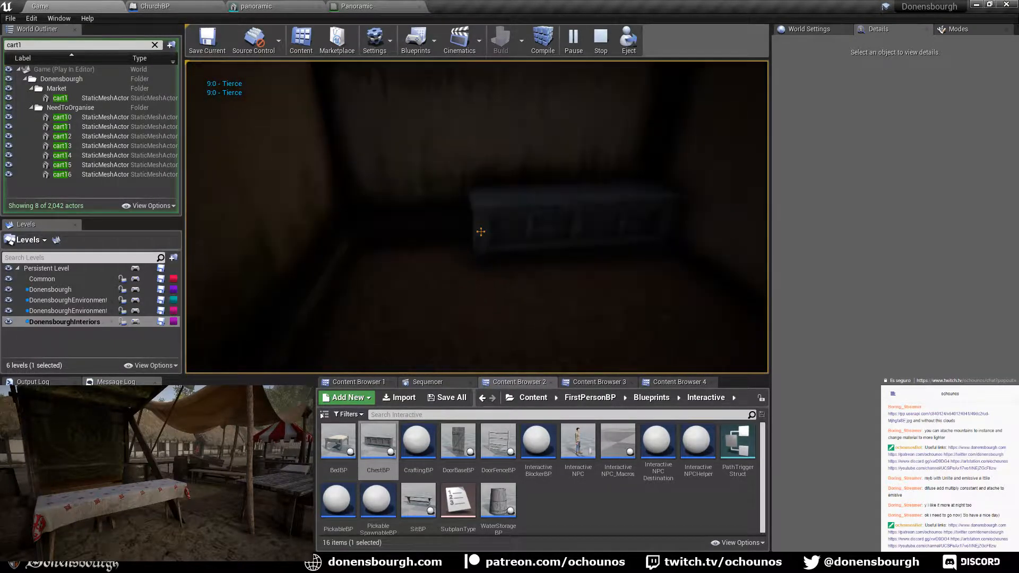
{"action": "key", "text": "Escape"}
- Place the shelves mesh from the Furniture Shelves folder on the house floor beside the chest
{"action": "right_click_drag", "start_coordinate": [476, 217], "coordinate": [435, 171]}
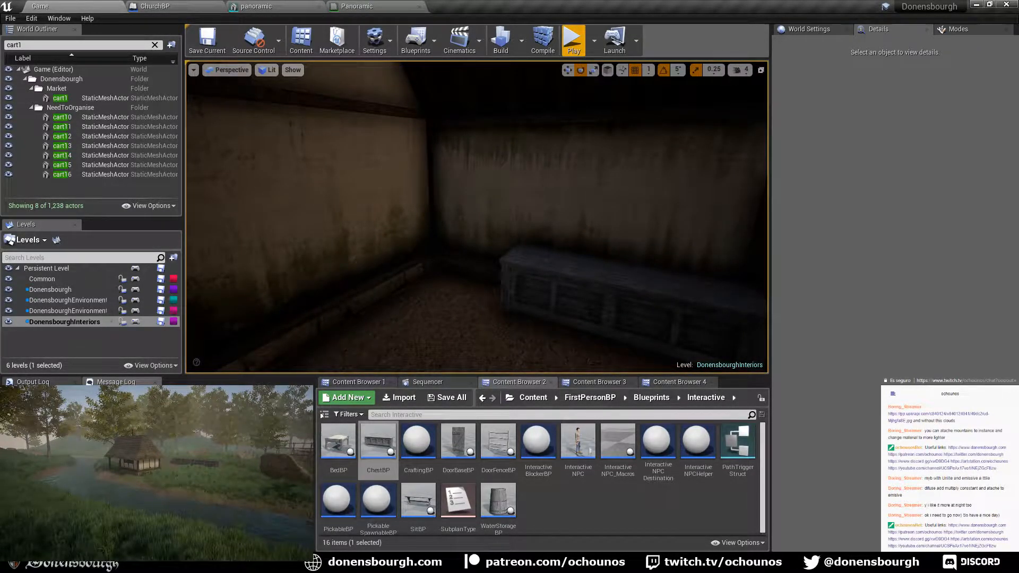
{"action": "left_click", "coordinate": [587, 382]}
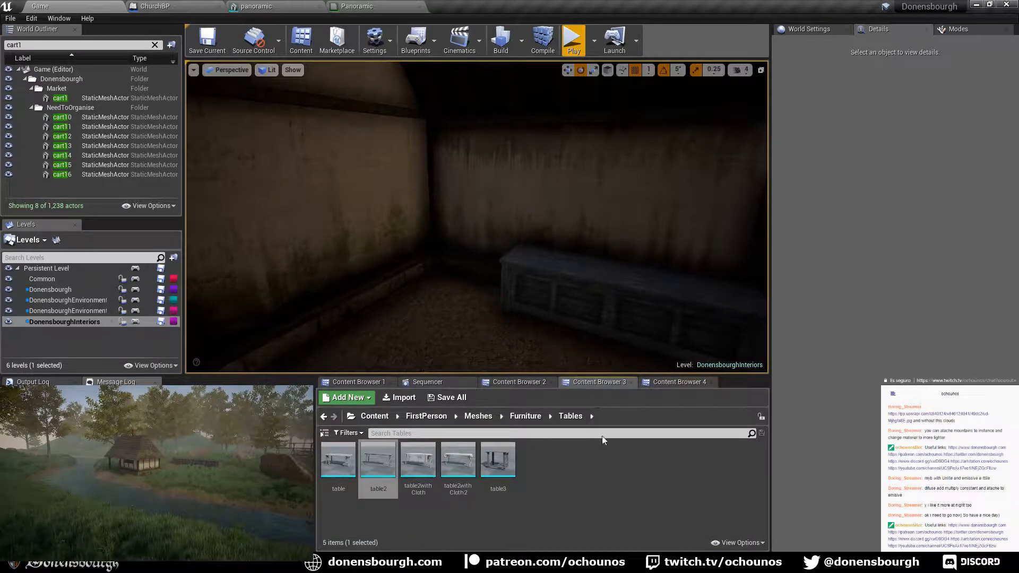
{"action": "left_click", "coordinate": [512, 417]}
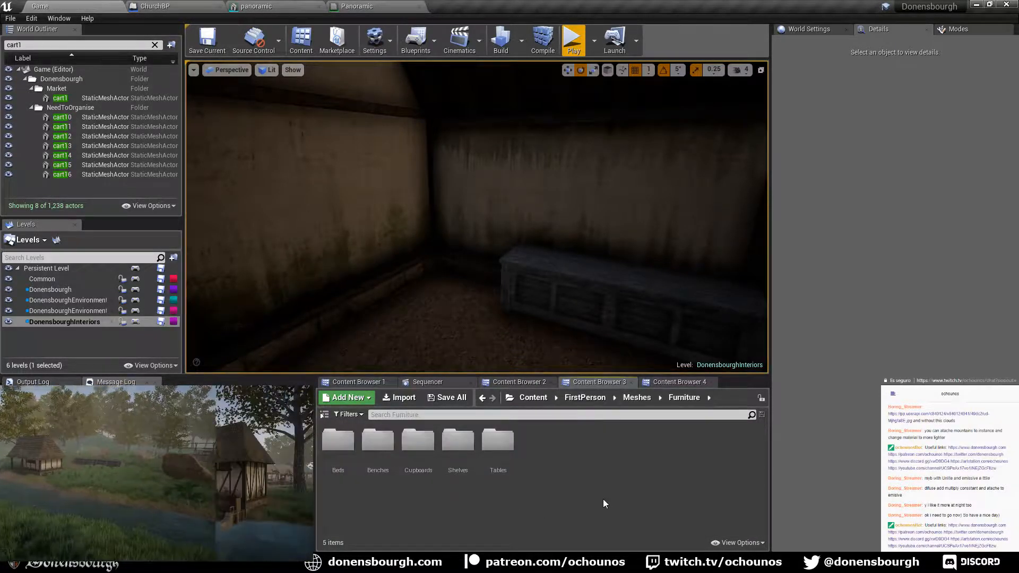
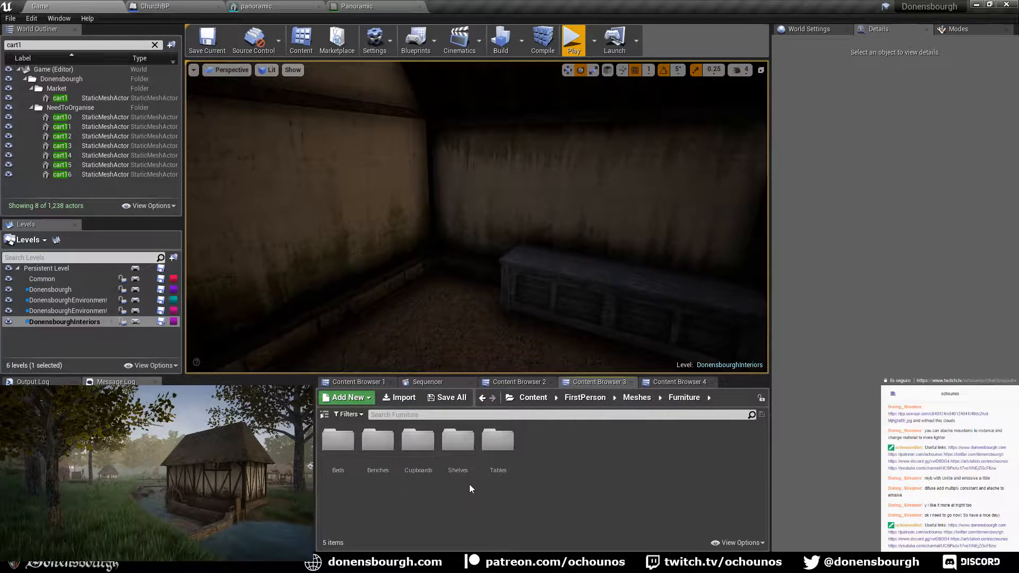
{"action": "double_click", "coordinate": [418, 441]}
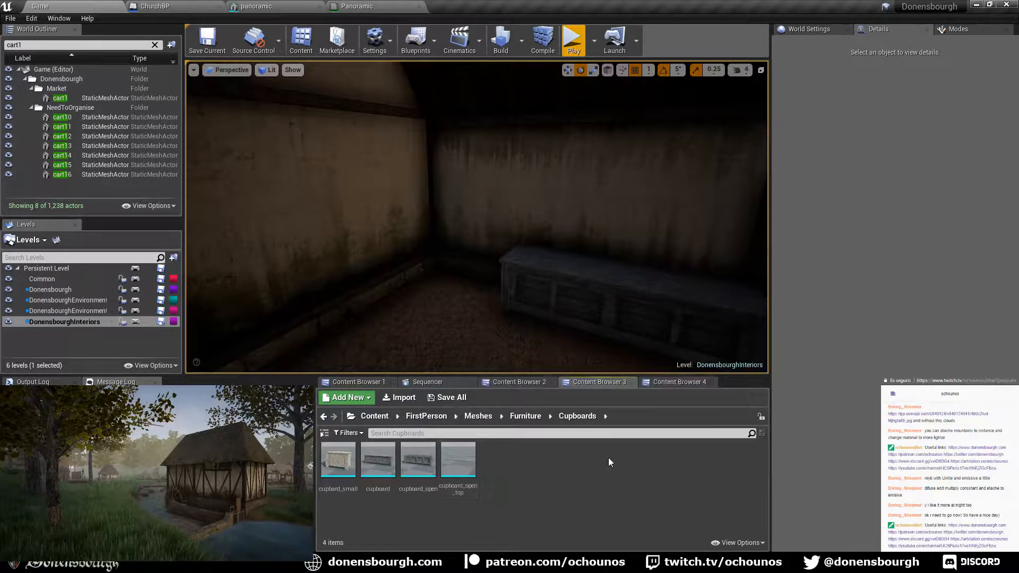
{"action": "left_click", "coordinate": [530, 416]}
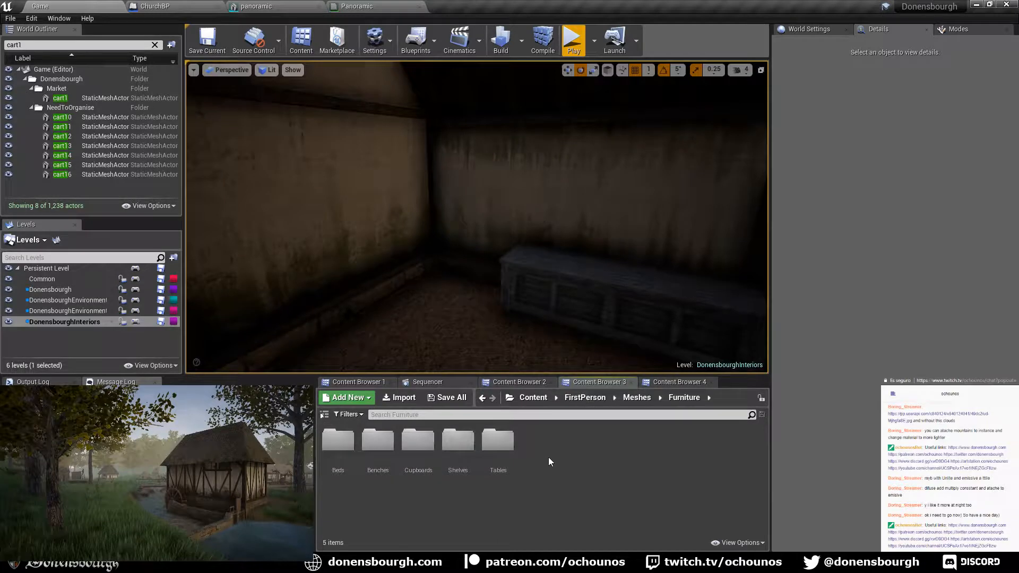
{"action": "left_click", "coordinate": [488, 444]}
{"action": "double_click", "coordinate": [457, 440]}
{"action": "left_click_drag", "start_coordinate": [338, 459], "coordinate": [488, 339]}
- Move the shelves toward the side wall and rotate them 5 degrees to align with it
{"action": "key", "text": "w"}
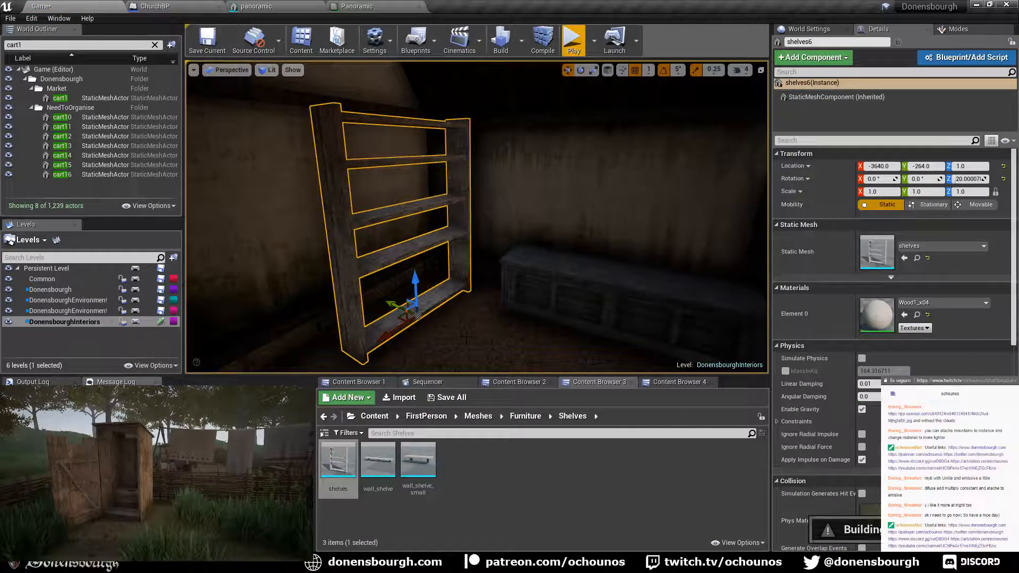
{"action": "left_click_drag", "start_coordinate": [389, 303], "coordinate": [369, 304]}
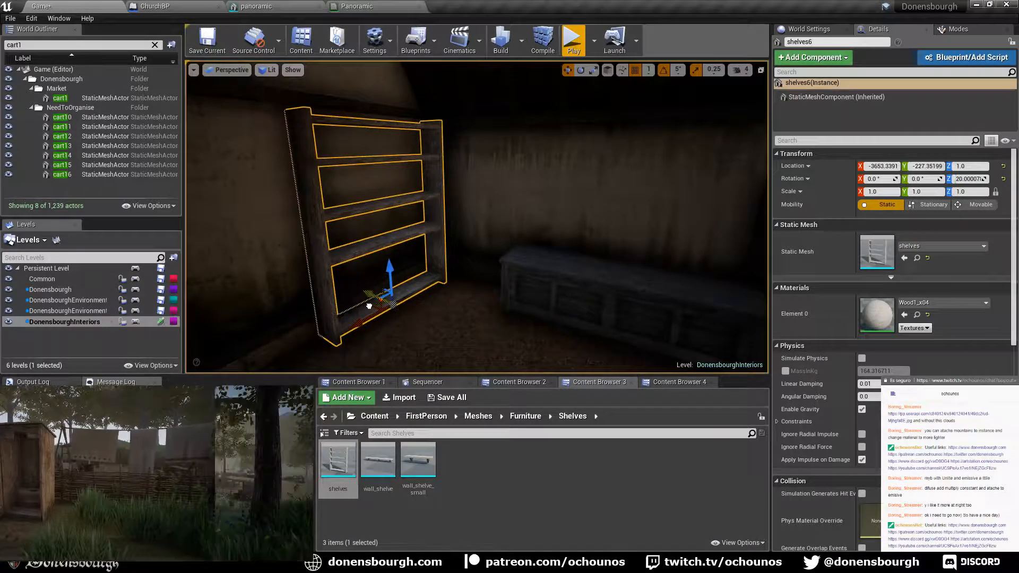
{"action": "right_click_drag", "start_coordinate": [368, 304], "coordinate": [371, 345]}
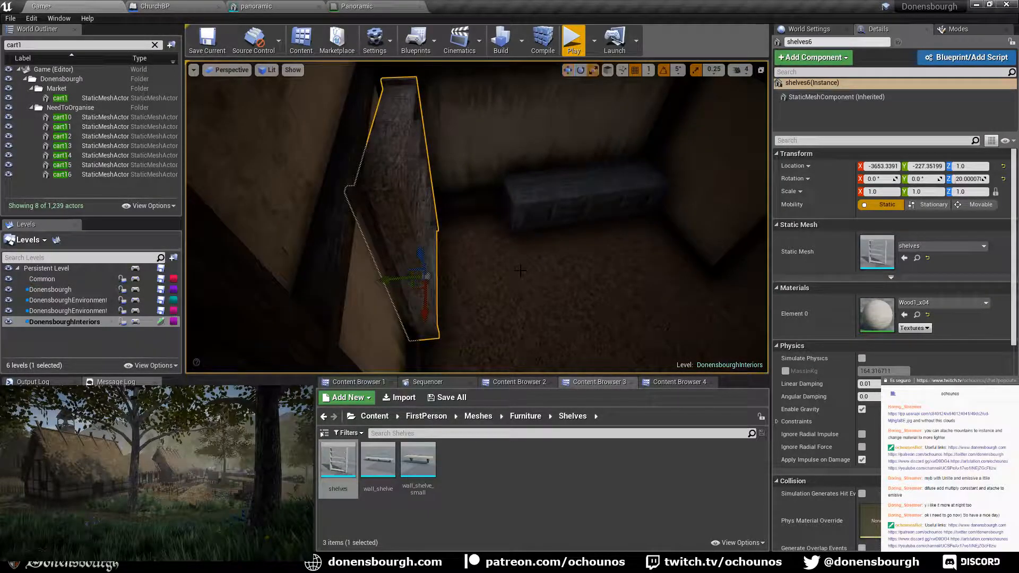
{"action": "key", "text": "e"}
{"action": "left_click_drag", "start_coordinate": [480, 289], "coordinate": [475, 304]}
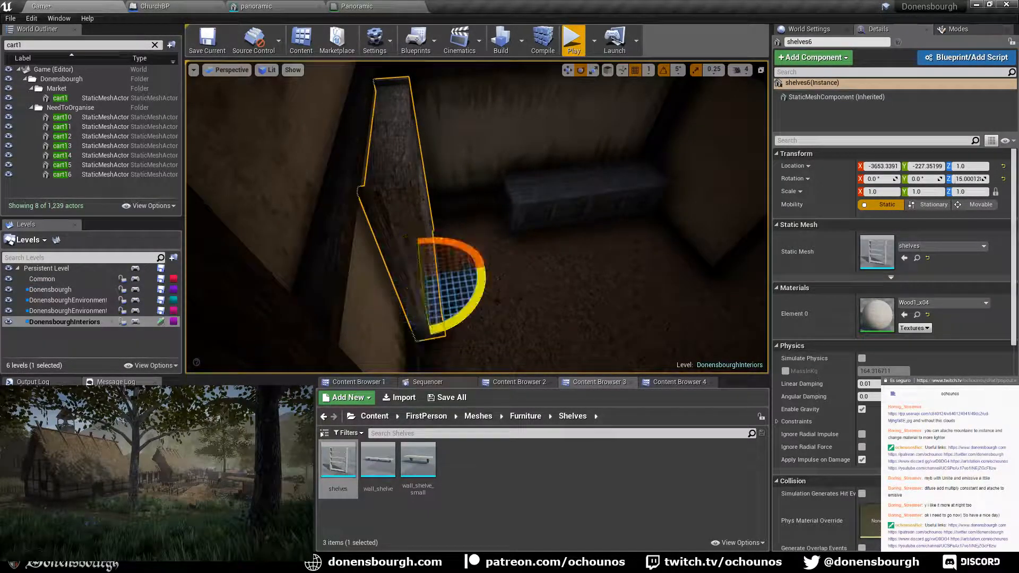
{"action": "key", "text": "w"}
{"action": "left_click_drag", "start_coordinate": [411, 288], "coordinate": [416, 268]}
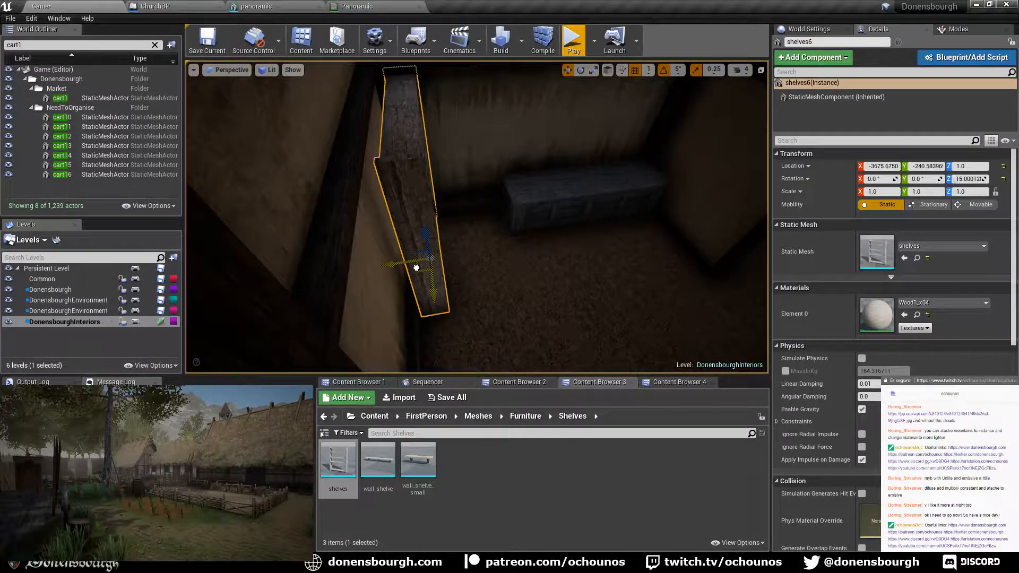
- Fine-tune the shelves' position along the side wall to about X -3667, Y -238
{"action": "mouse_move", "coordinate": [416, 268]}
{"action": "right_mouse_down"}
{"action": "mouse_move", "coordinate": [339, 276]}
{"action": "mouse_move", "coordinate": [425, 268]}
{"action": "right_mouse_up"}
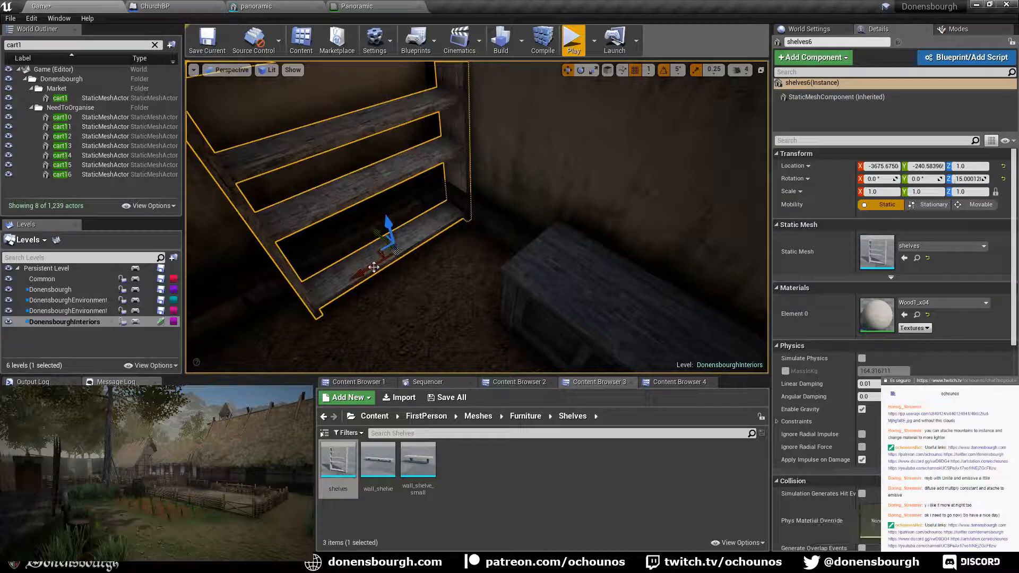
{"action": "left_click_drag", "start_coordinate": [372, 270], "coordinate": [359, 273]}
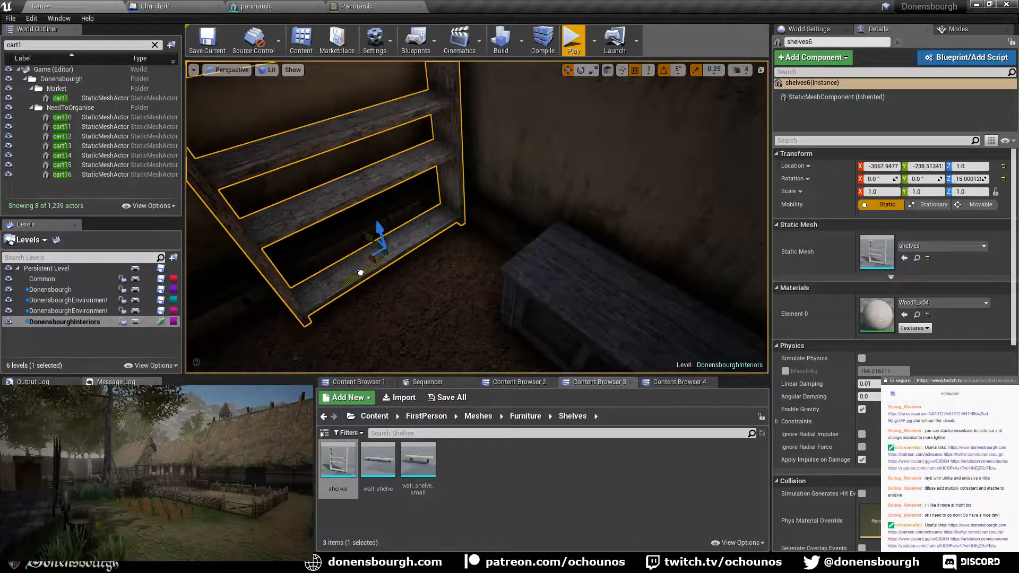
{"action": "key", "text": "s"}
{"action": "right_click_drag", "start_coordinate": [359, 271], "coordinate": [361, 279]}
{"action": "key", "text": "q"}
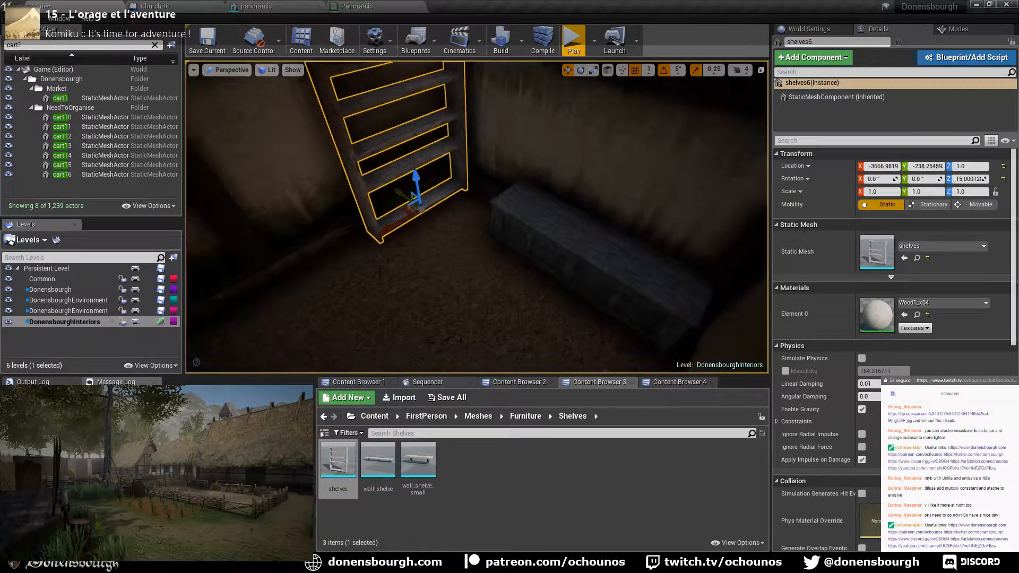
- Try the basket mesh from the Props folder on the floor in front of the chest, and delete it again
{"action": "left_click", "coordinate": [524, 417]}
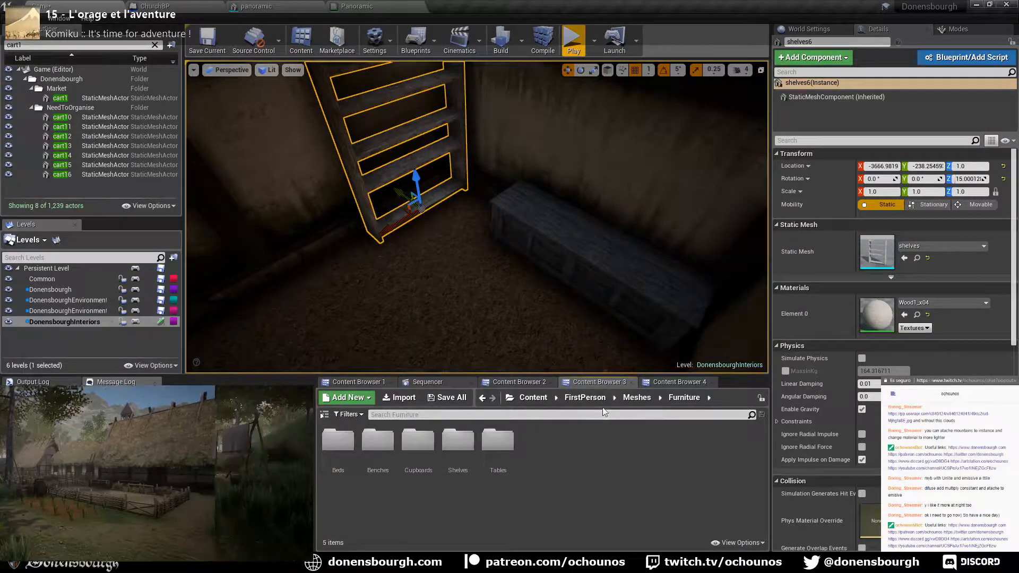
{"action": "left_click", "coordinate": [668, 382]}
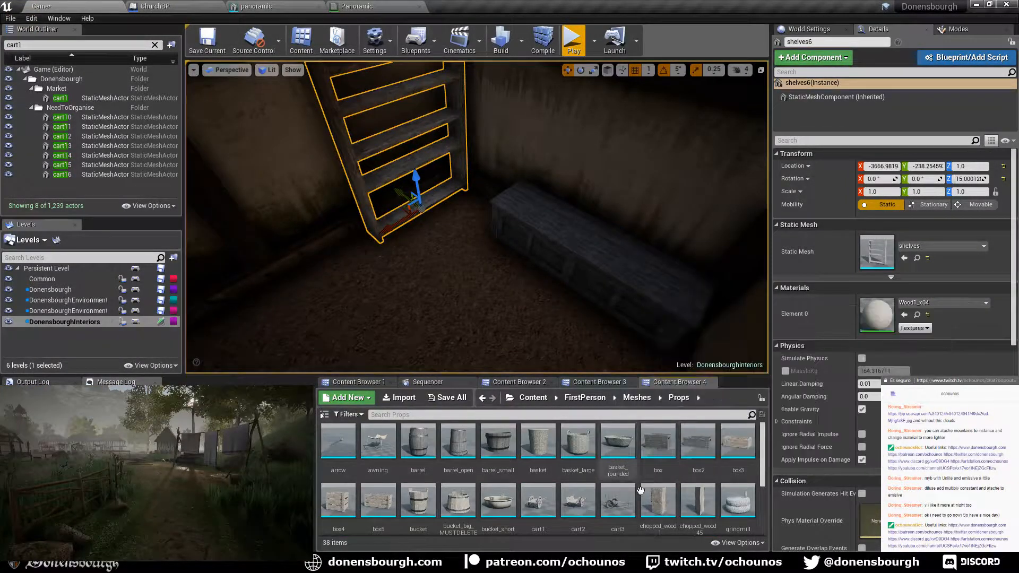
{"action": "left_click_drag", "start_coordinate": [538, 441], "coordinate": [471, 311]}
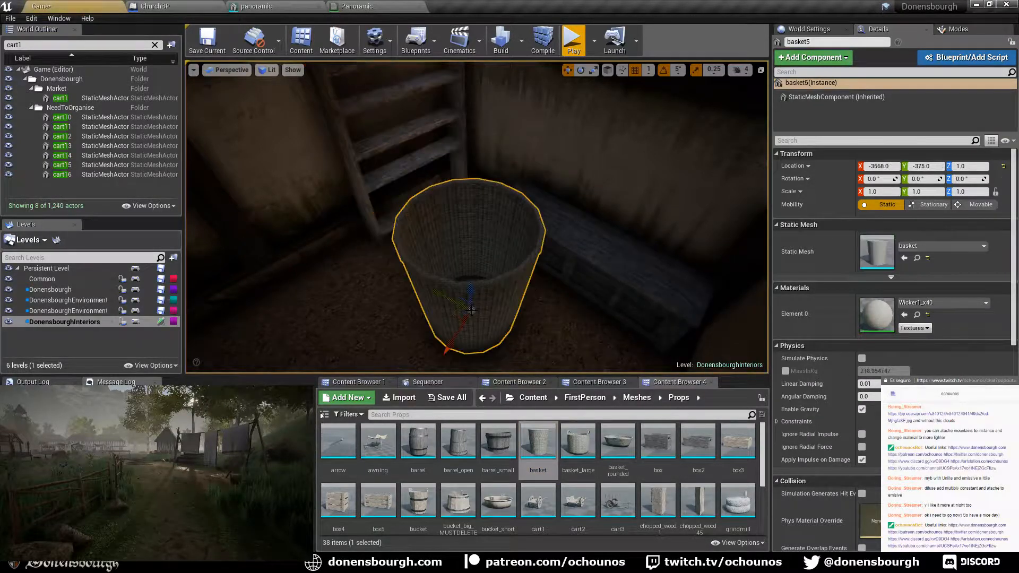
{"action": "key", "text": "Delete"}
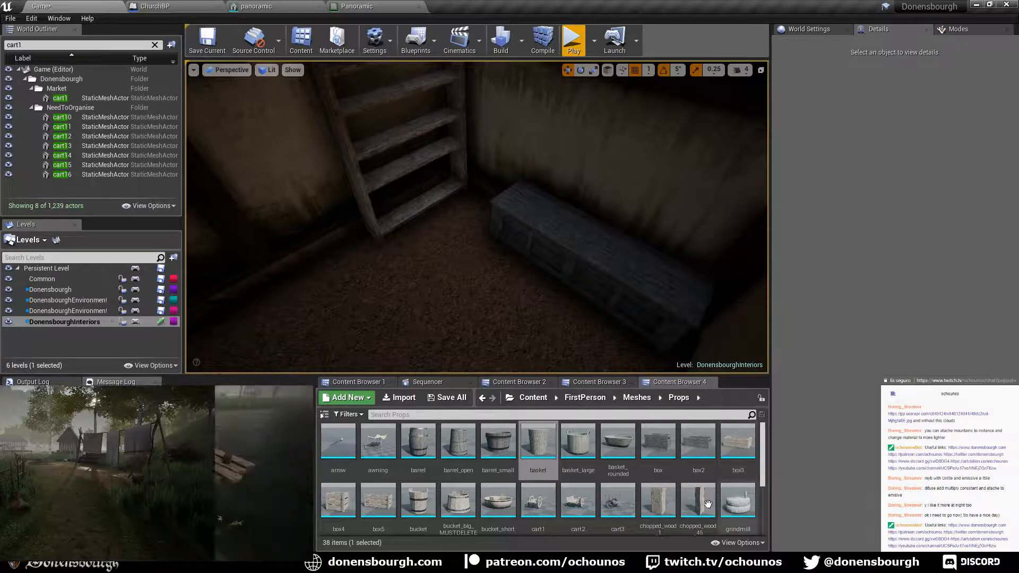
- Place the sack2 mesh from the Props folder in the corner between shelves and chest, rotated about -55 degrees around Z
{"action": "scroll", "coordinate": [628, 474], "scroll_direction": "down", "scroll_amount": 1}
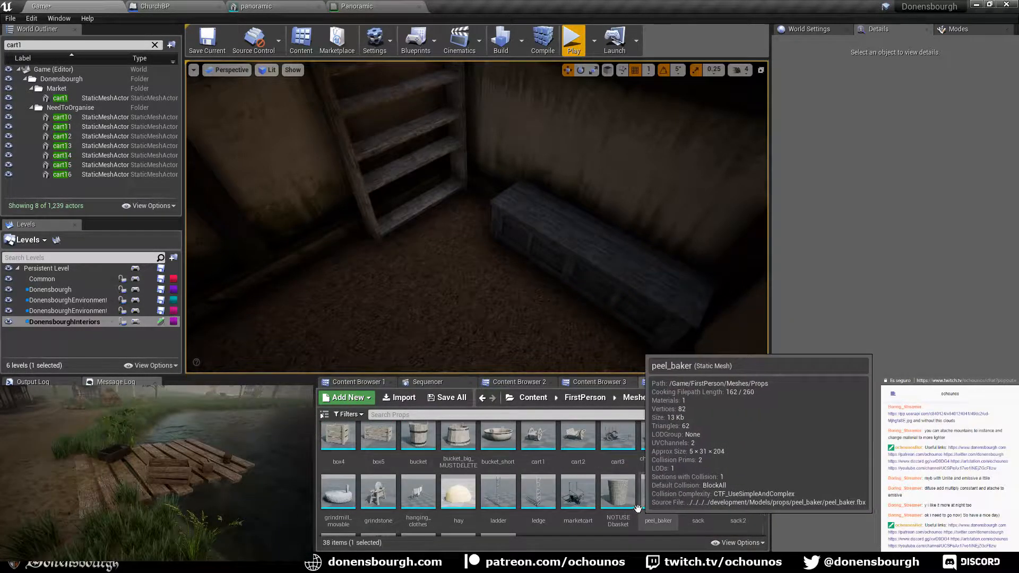
{"action": "scroll", "coordinate": [566, 517], "scroll_direction": "down", "scroll_amount": 1}
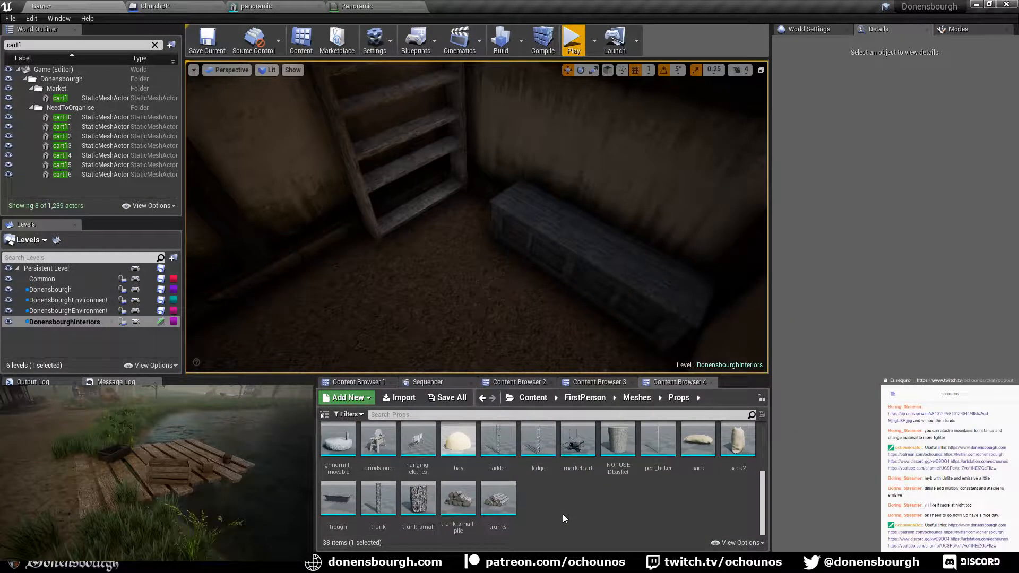
{"action": "left_click_drag", "start_coordinate": [738, 440], "coordinate": [456, 219]}
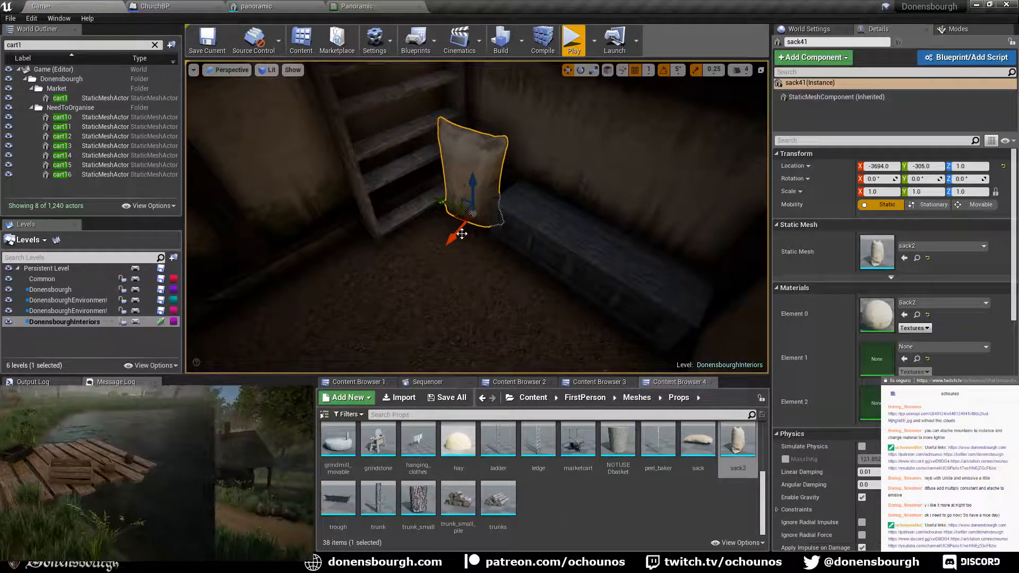
{"action": "key", "text": "e"}
{"action": "left_click_drag", "start_coordinate": [461, 250], "coordinate": [422, 254]}
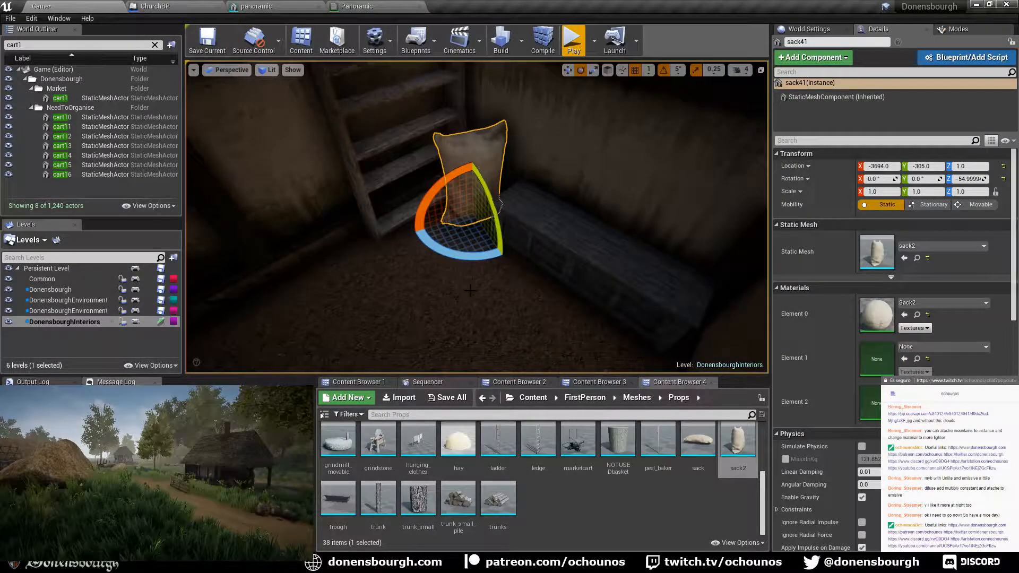
{"action": "key", "text": "Escape"}
- Place the box2 and box3 meshes on the floor by the wall table, rotating box3 25 degrees around Z
{"action": "right_click_drag", "start_coordinate": [470, 290], "coordinate": [297, 286]}
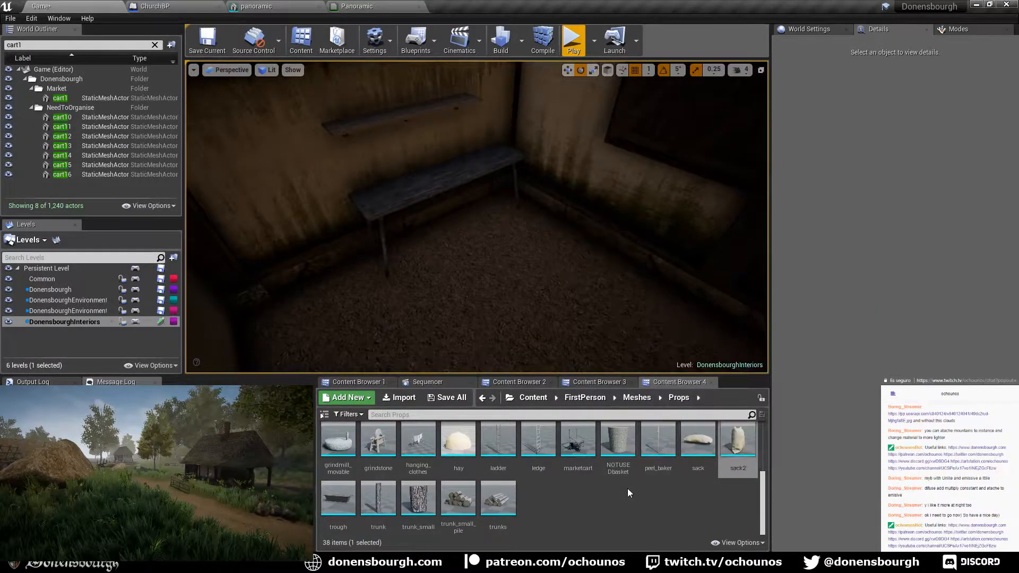
{"action": "scroll", "coordinate": [628, 488], "scroll_direction": "up", "scroll_amount": 4}
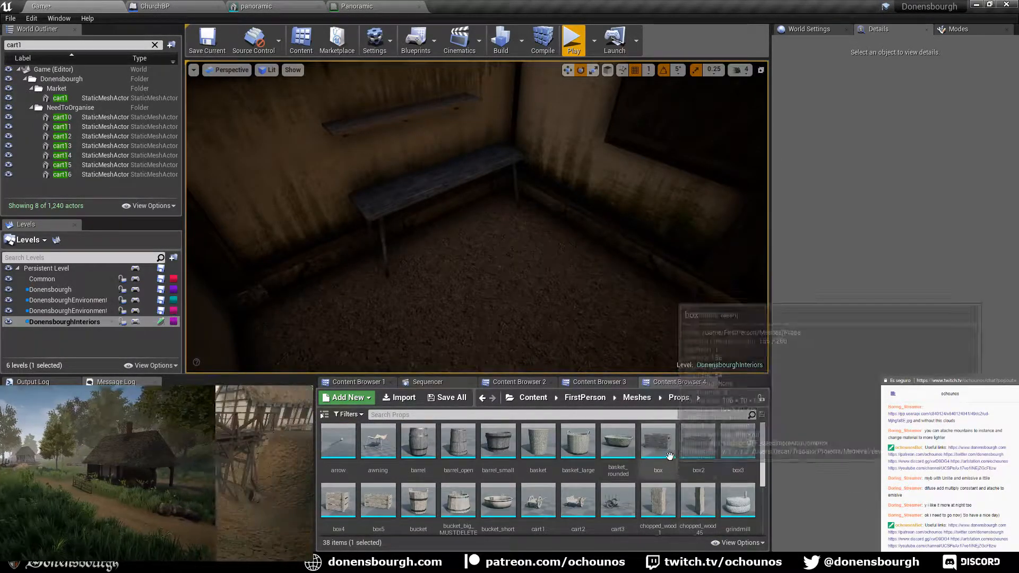
{"action": "left_click_drag", "start_coordinate": [698, 440], "coordinate": [498, 236]}
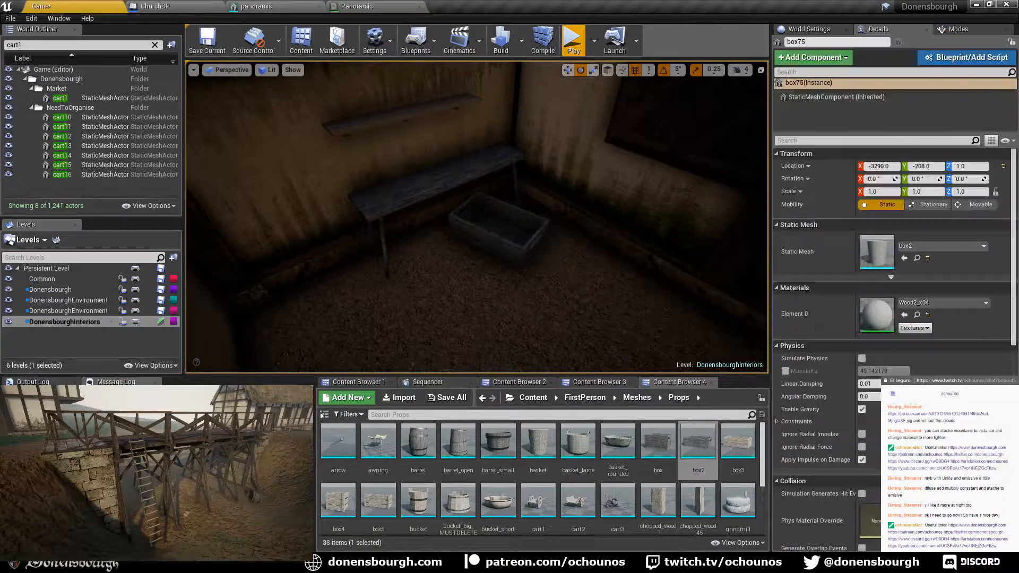
{"action": "left_click_drag", "start_coordinate": [727, 450], "coordinate": [418, 241]}
{"action": "key", "text": "w"}
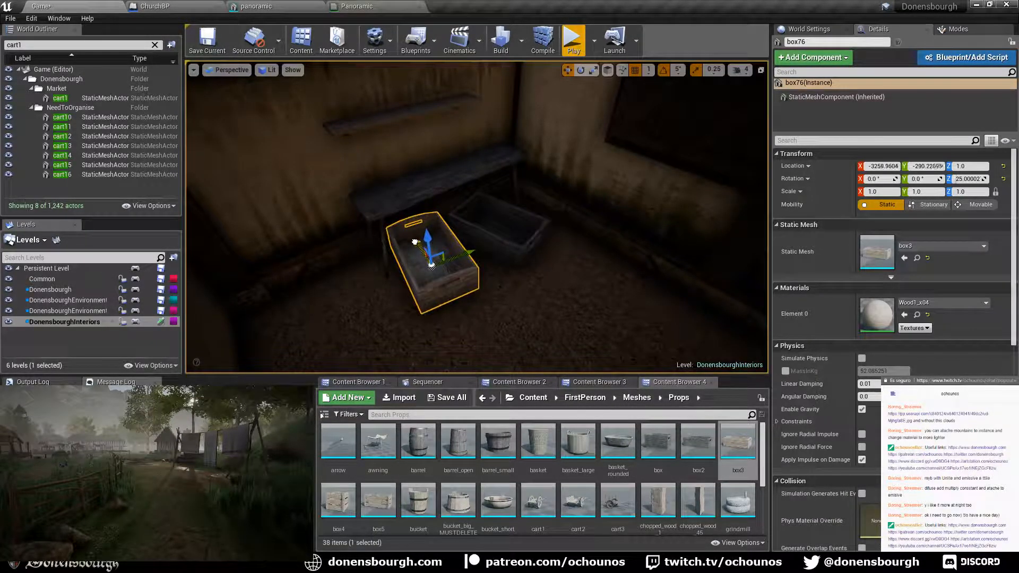
- Place two barrel meshes in the corner beyond the boxes, moving the second one to about X -3262, Y -431
{"action": "right_click_drag", "start_coordinate": [537, 301], "coordinate": [428, 292]}
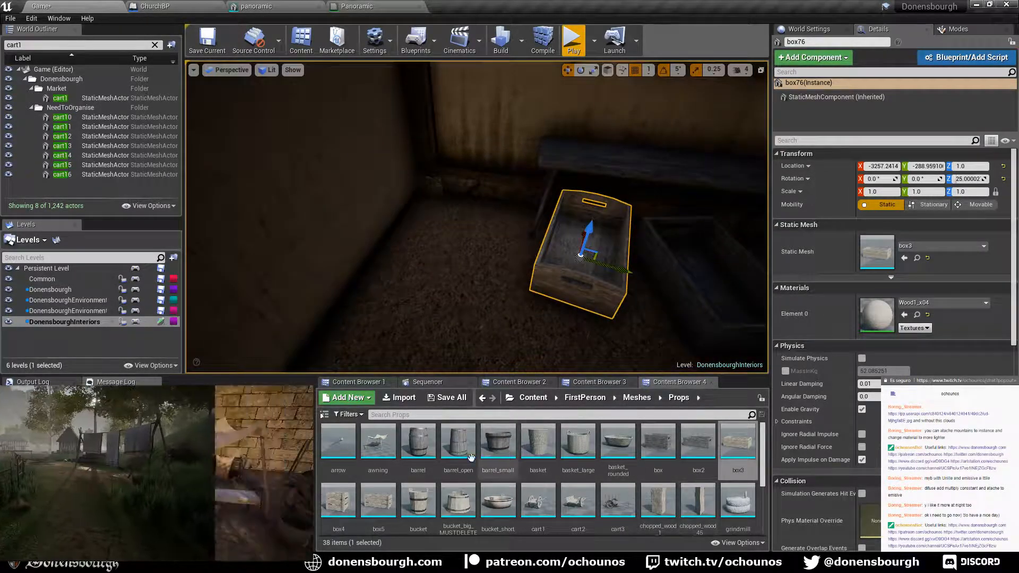
{"action": "left_click_drag", "start_coordinate": [418, 441], "coordinate": [482, 223]}
{"action": "scroll", "coordinate": [428, 314], "scroll_direction": "up", "scroll_amount": 2}
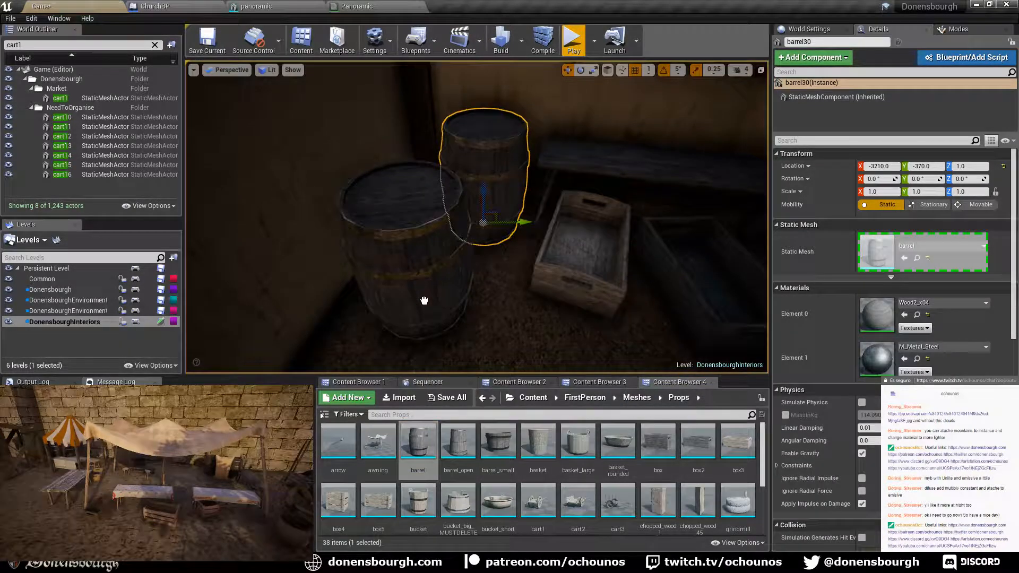
{"action": "left_click_drag", "start_coordinate": [420, 280], "coordinate": [420, 280]}
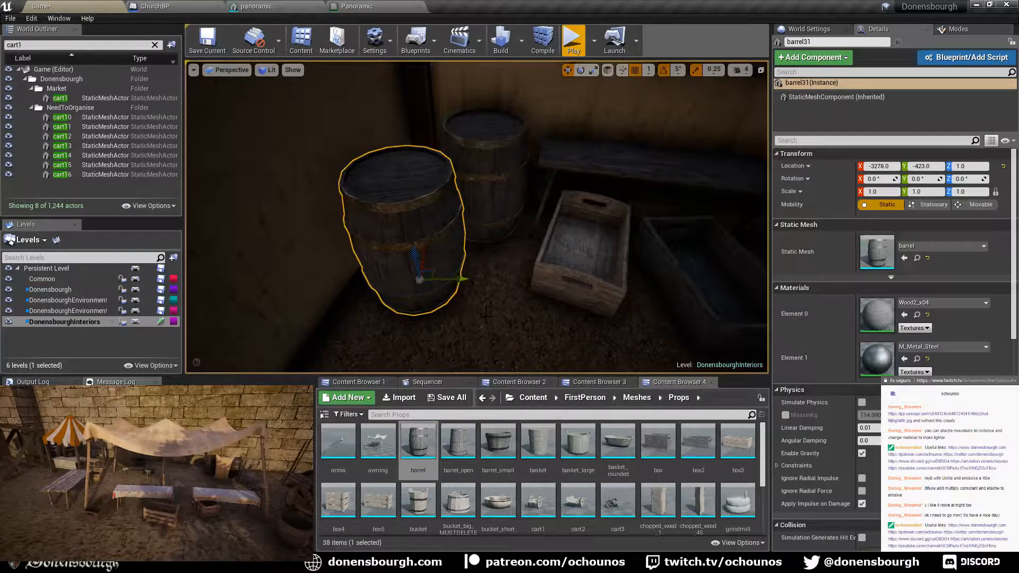
{"action": "right_click_drag", "start_coordinate": [420, 280], "coordinate": [398, 318]}
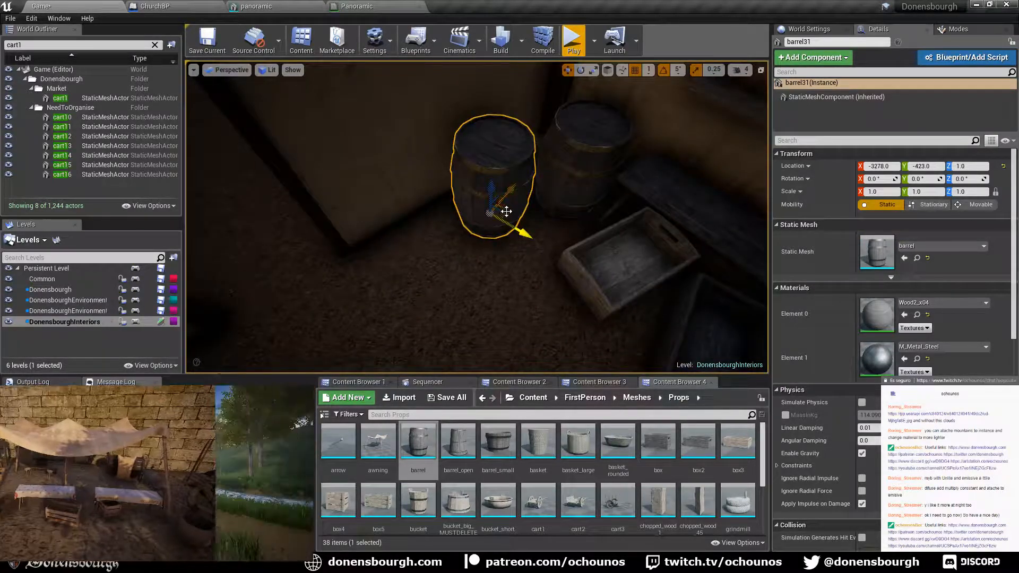
{"action": "left_click_drag", "start_coordinate": [507, 212], "coordinate": [509, 198]}
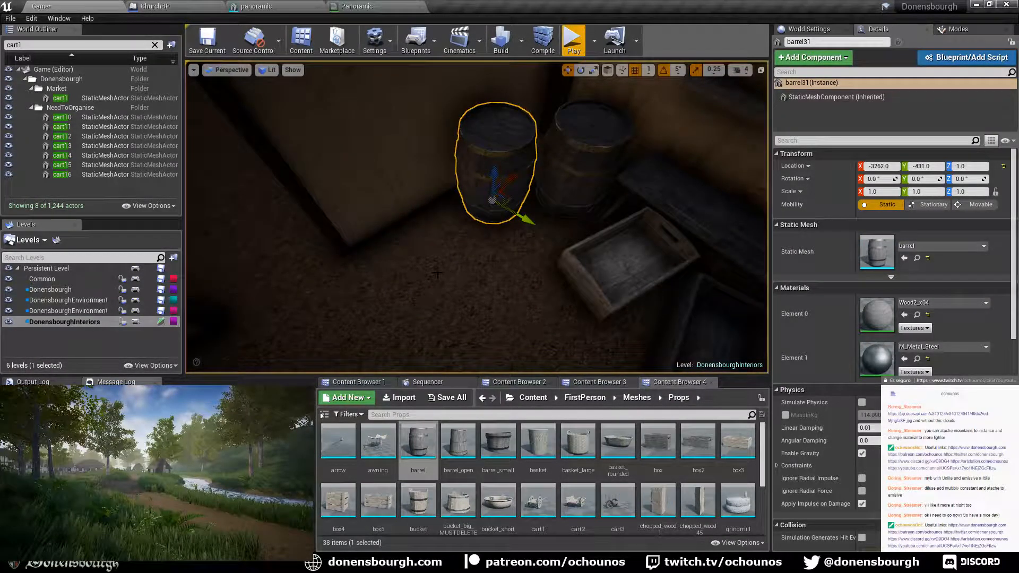
{"action": "right_click_drag", "start_coordinate": [437, 274], "coordinate": [479, 270]}
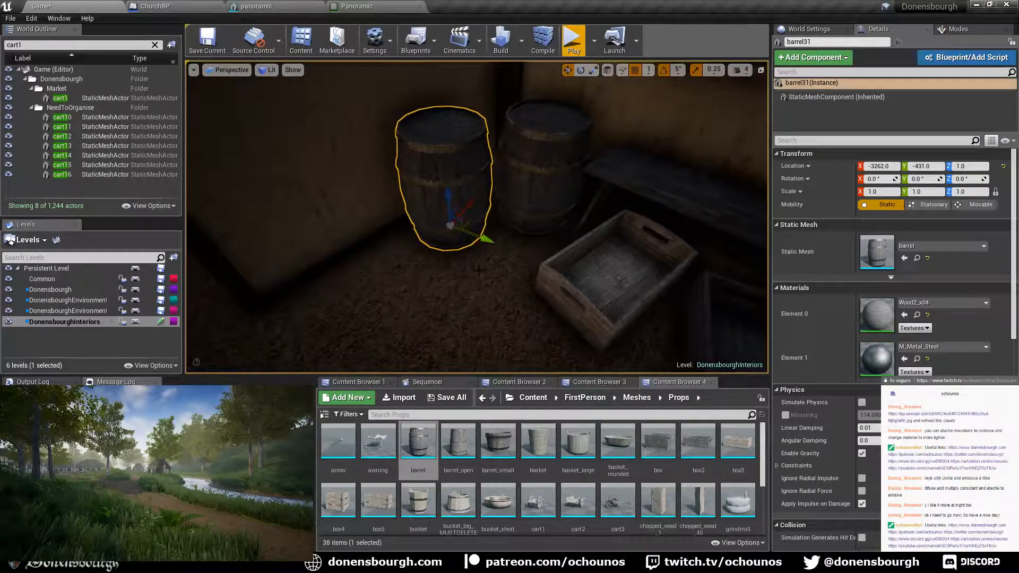
- Change the wood material of the barrel nearest the table to Wood1_x04
{"action": "left_click", "coordinate": [532, 190]}
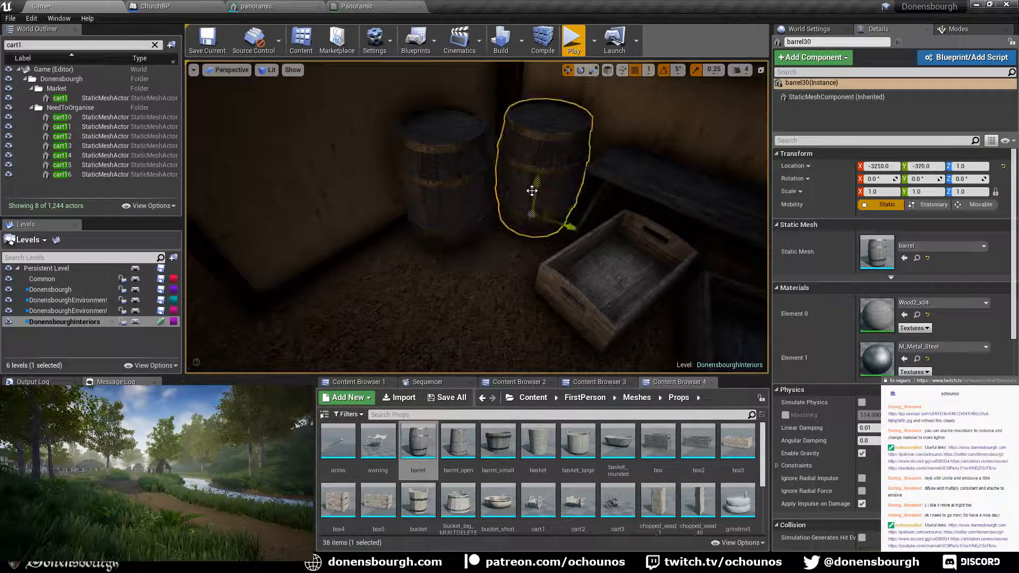
{"action": "left_click", "coordinate": [956, 310]}
{"action": "scroll", "coordinate": [918, 242], "scroll_direction": "up", "scroll_amount": 2}
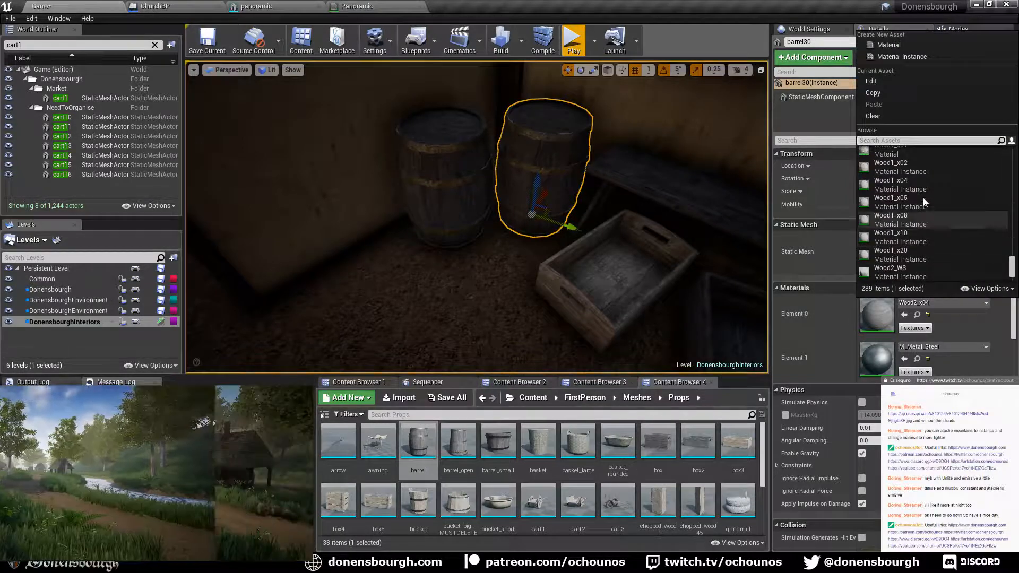
{"action": "left_click", "coordinate": [926, 183]}
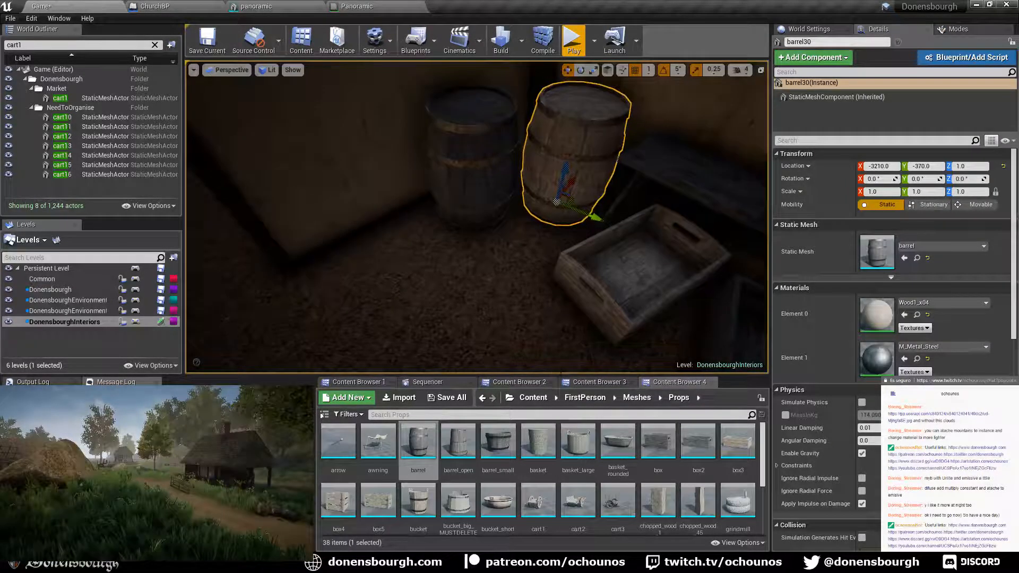
- Place the basket mesh on the floor beside the barrels, scale it uniformly to 0.5 and move it closer to them
{"action": "left_click_drag", "start_coordinate": [537, 443], "coordinate": [396, 282]}
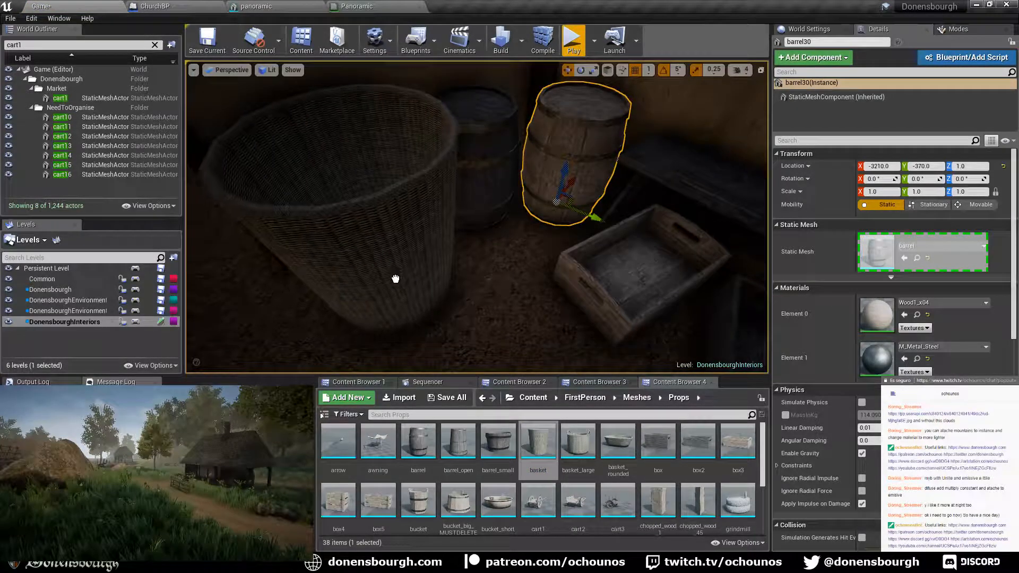
{"action": "key", "text": "f"}
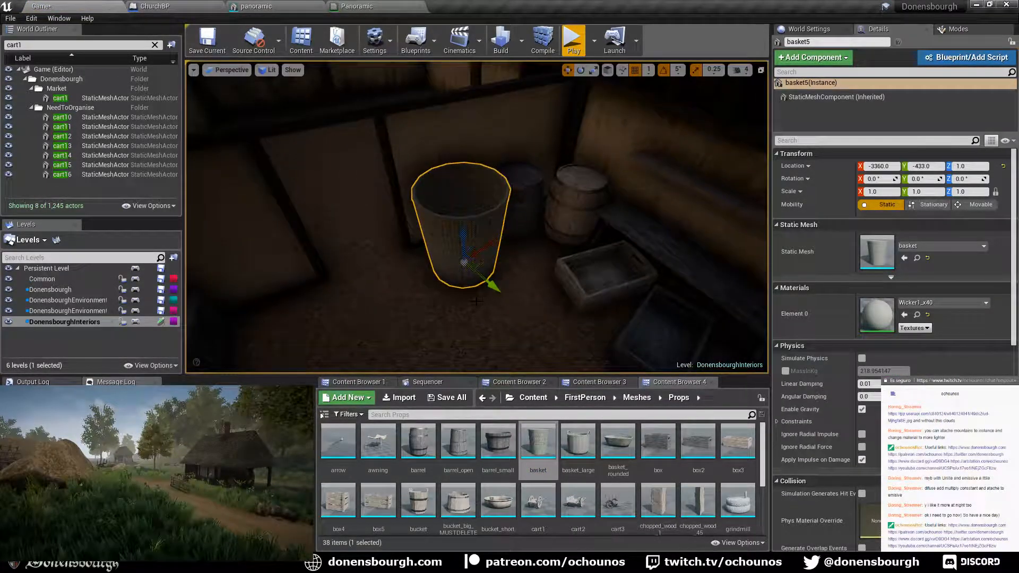
{"action": "left_click", "coordinate": [880, 192]}
{"action": "type", "text": "0"}
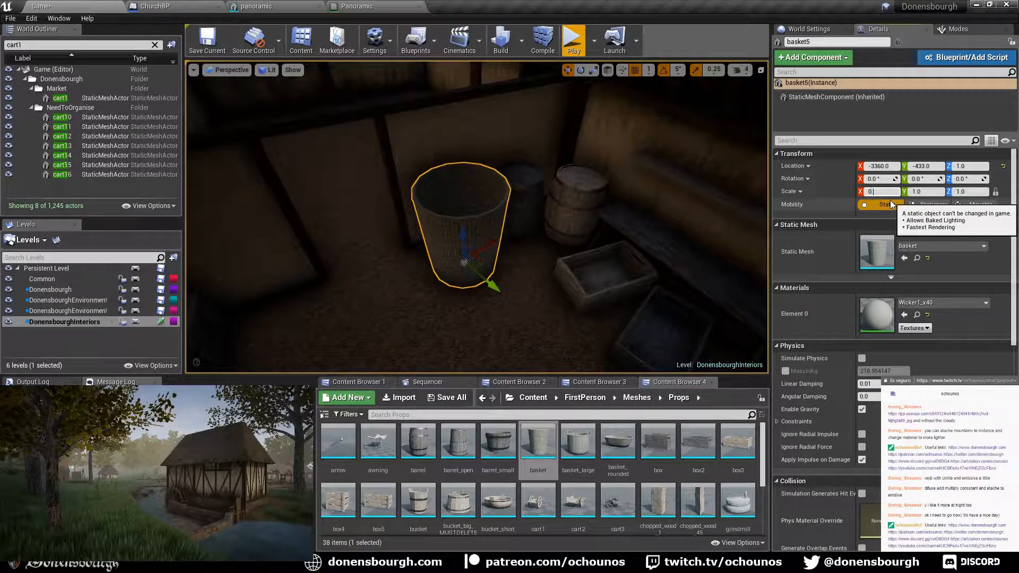
{"action": "type", "text": ".5"}
{"action": "key", "text": "Return"}
{"action": "key", "text": "f"}
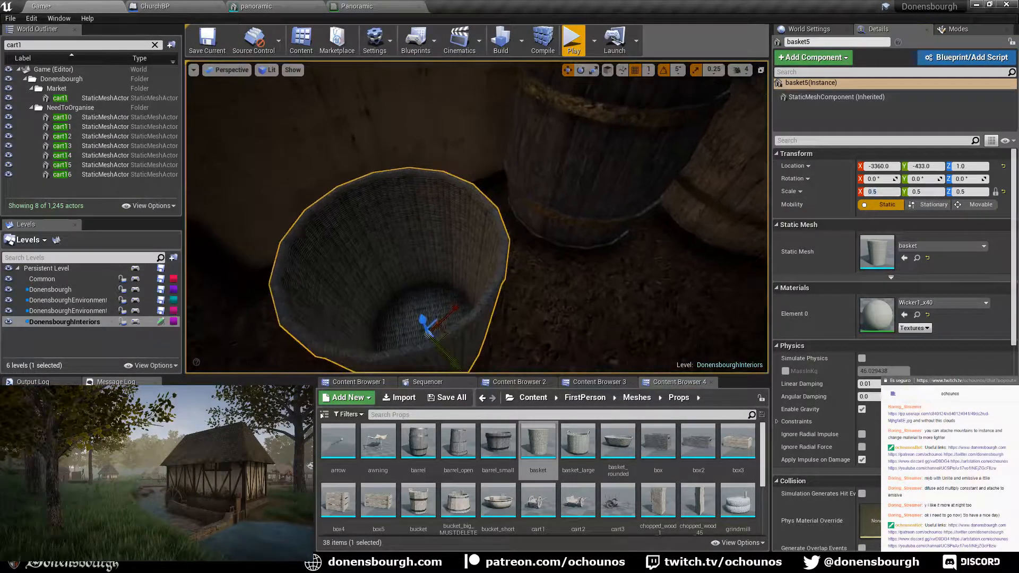
{"action": "scroll", "coordinate": [452, 310], "scroll_direction": "down", "scroll_amount": 5}
{"action": "left_click_drag", "start_coordinate": [479, 253], "coordinate": [494, 227]}
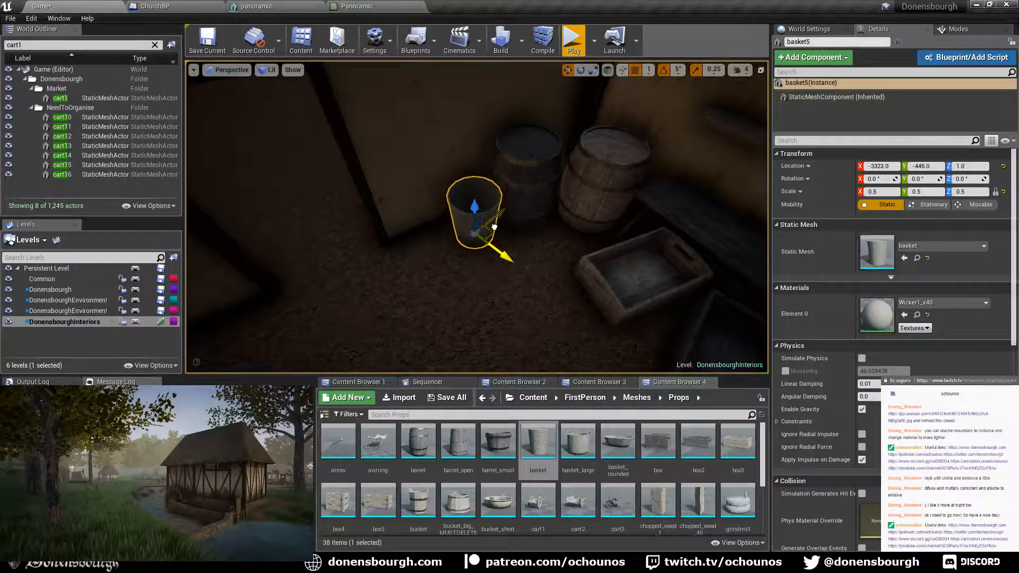
- Set the basket's uniform scale to 0.7 and shift it to about X -3337, Y -448
{"action": "left_click", "coordinate": [881, 192]}
{"action": "type", "text": "0.7"}
{"action": "key", "text": "Return"}
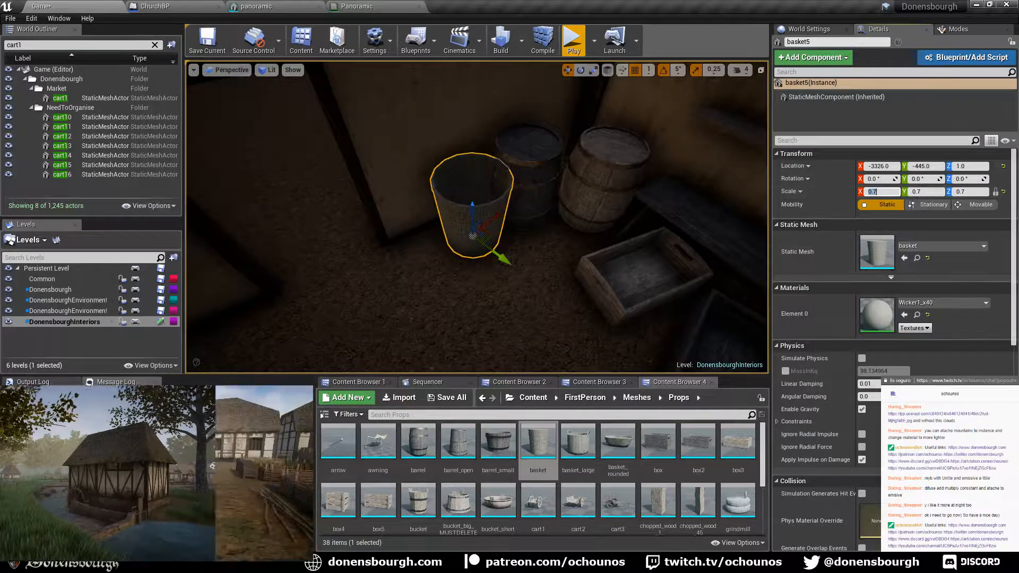
{"action": "left_click_drag", "start_coordinate": [493, 238], "coordinate": [489, 241]}
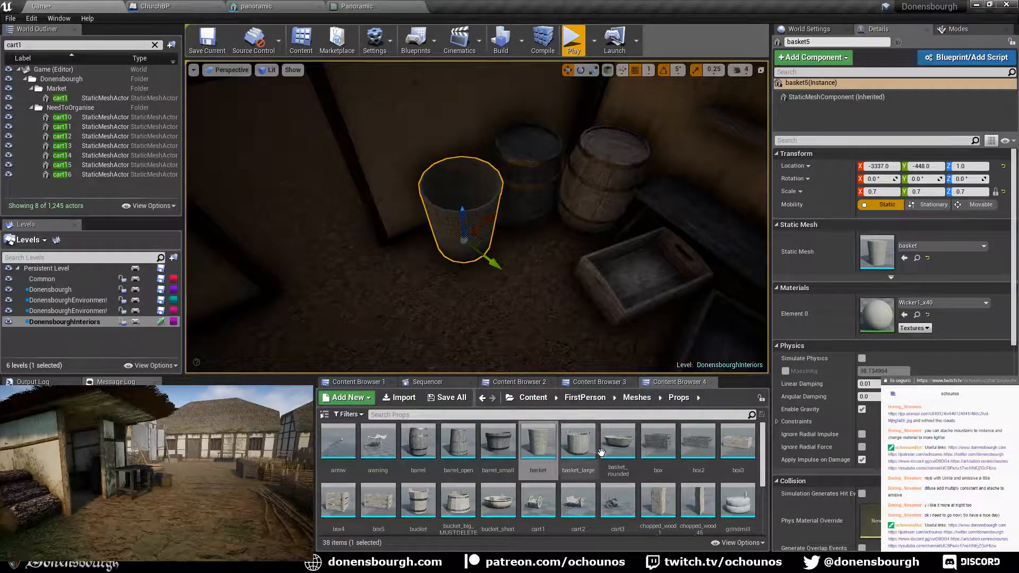
- Playtest the house interior at the window, close its shutter to check the look, and end the play session
{"action": "right_click_drag", "start_coordinate": [591, 291], "coordinate": [287, 324]}
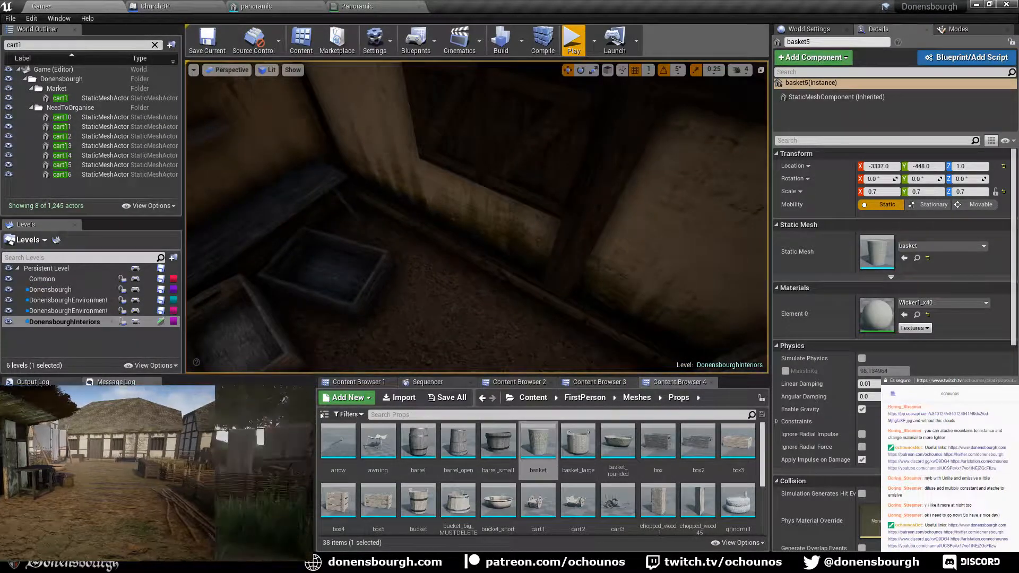
{"action": "right_click_drag", "start_coordinate": [508, 217], "coordinate": [549, 251]}
{"action": "right_click_drag", "start_coordinate": [631, 304], "coordinate": [551, 212]}
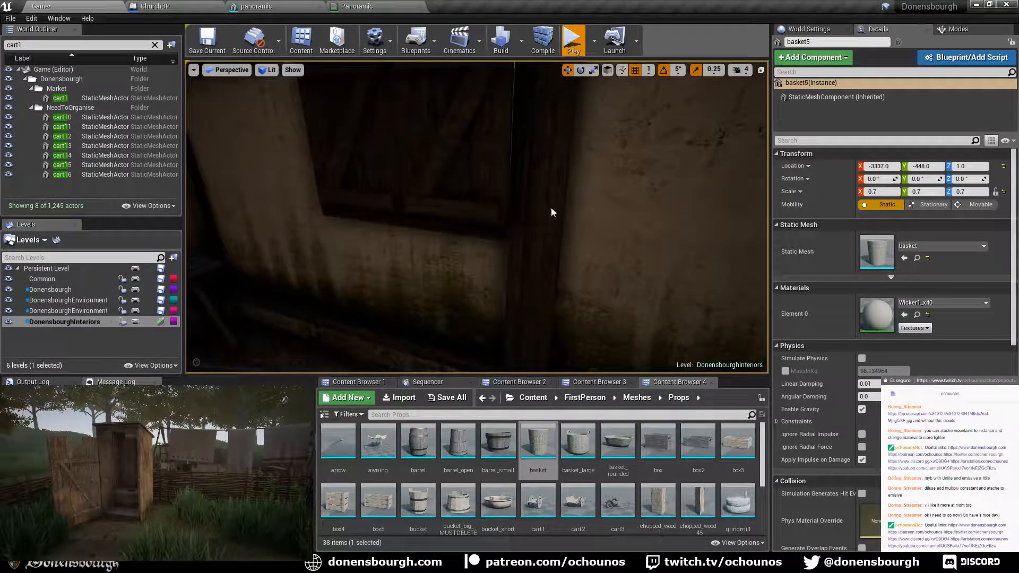
{"action": "key", "text": "alt+p"}
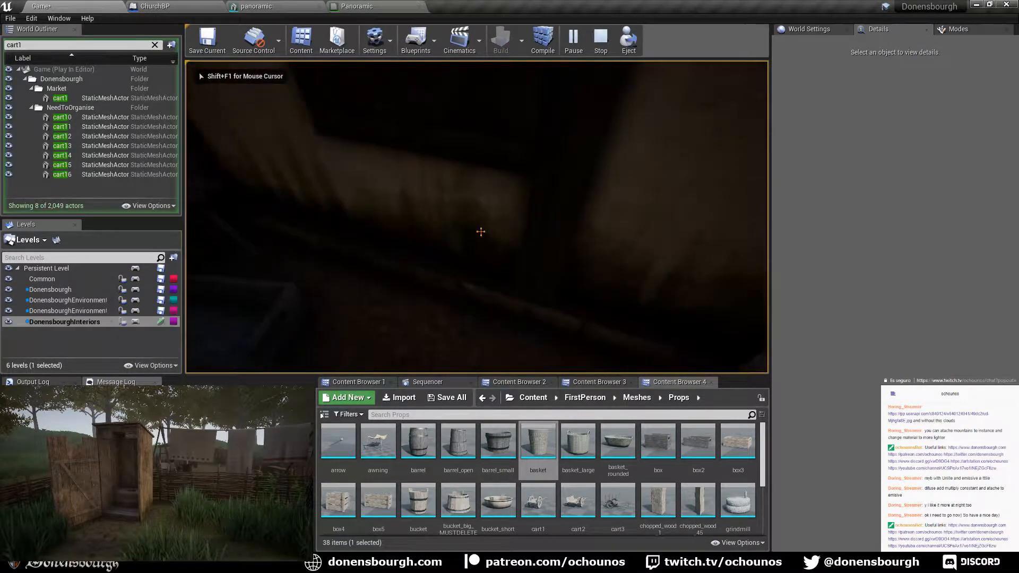
{"action": "key", "text": "w"}
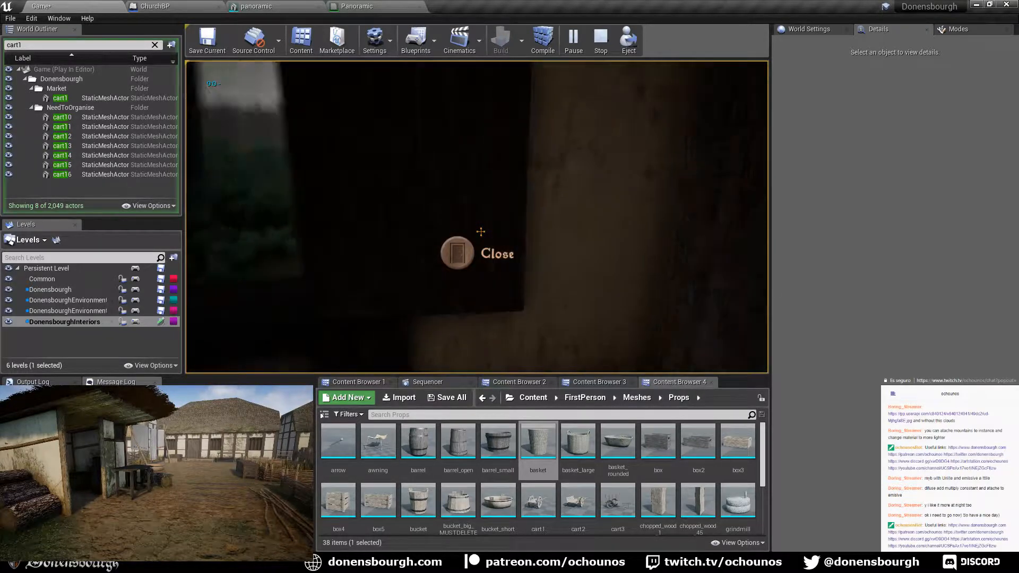
{"action": "key", "text": "e"}
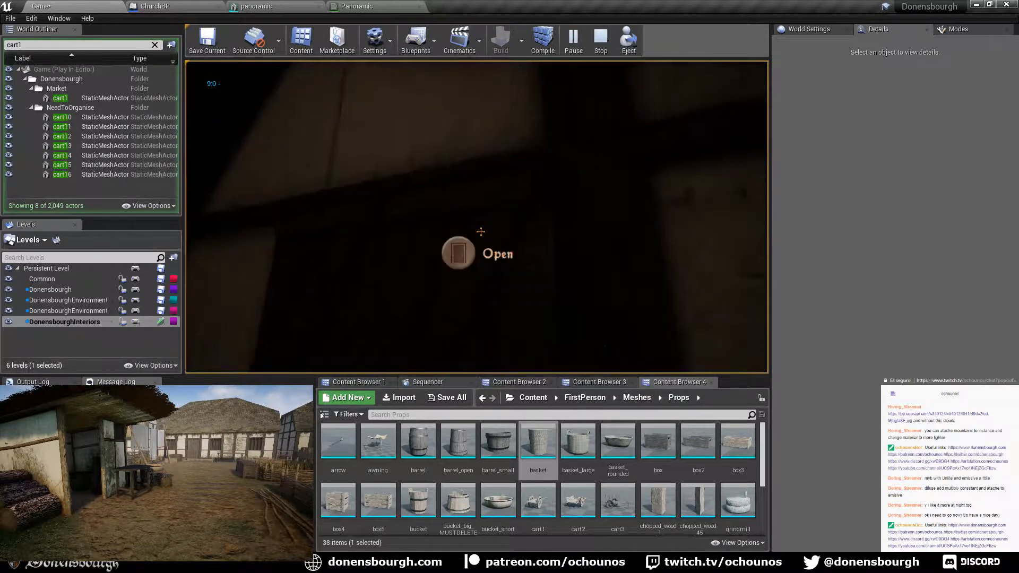
{"action": "key", "text": "Escape"}
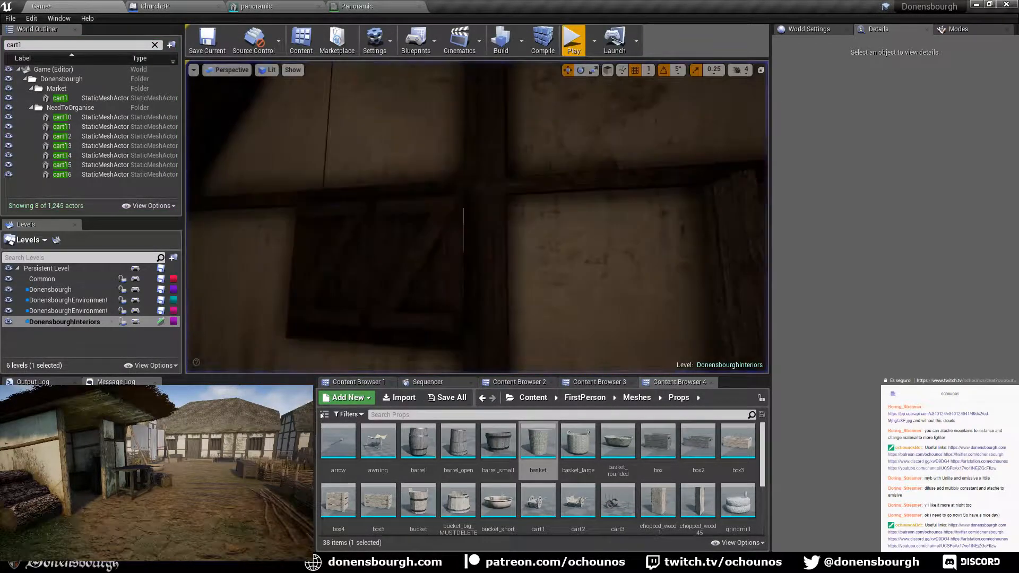
- Place the wall_shelve mesh from the Furniture Shelves folder high on the wall above the standing shelves
{"action": "middle_click_drag", "start_coordinate": [353, 231], "coordinate": [353, 160]}
{"action": "scroll", "coordinate": [353, 231], "scroll_direction": "up", "scroll_amount": 3}
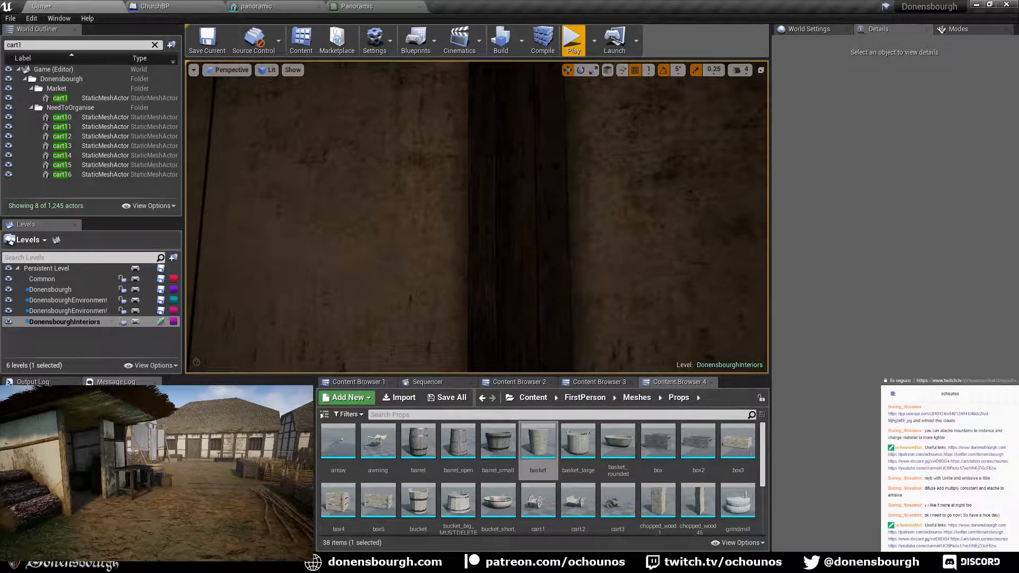
{"action": "right_click_drag", "start_coordinate": [352, 230], "coordinate": [287, 230]}
{"action": "scroll", "coordinate": [323, 191], "scroll_direction": "down", "scroll_amount": 4}
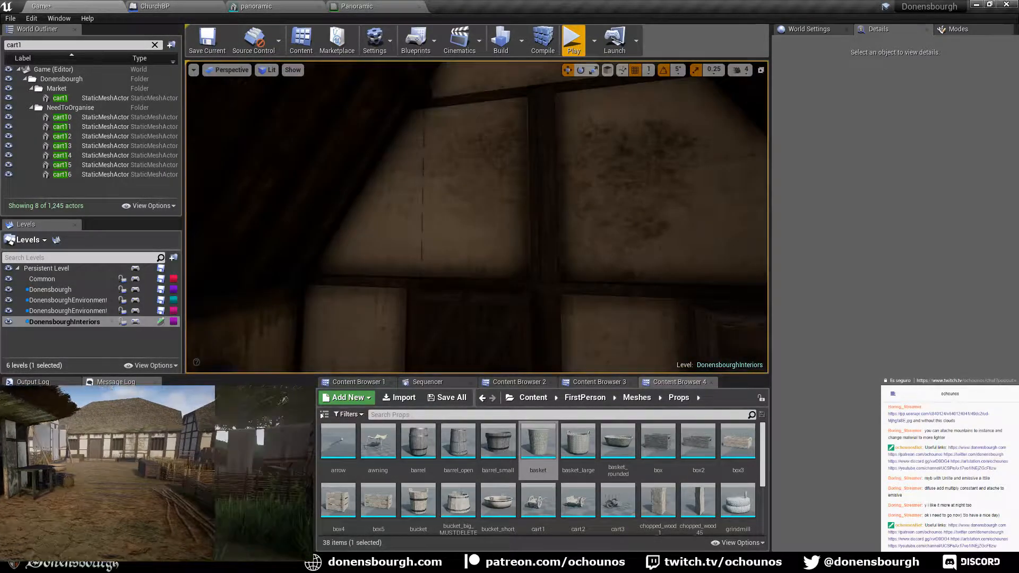
{"action": "right_click_drag", "start_coordinate": [322, 191], "coordinate": [407, 215]}
{"action": "left_click_drag", "start_coordinate": [407, 216], "coordinate": [442, 146]}
{"action": "right_click_drag", "start_coordinate": [417, 216], "coordinate": [446, 242]}
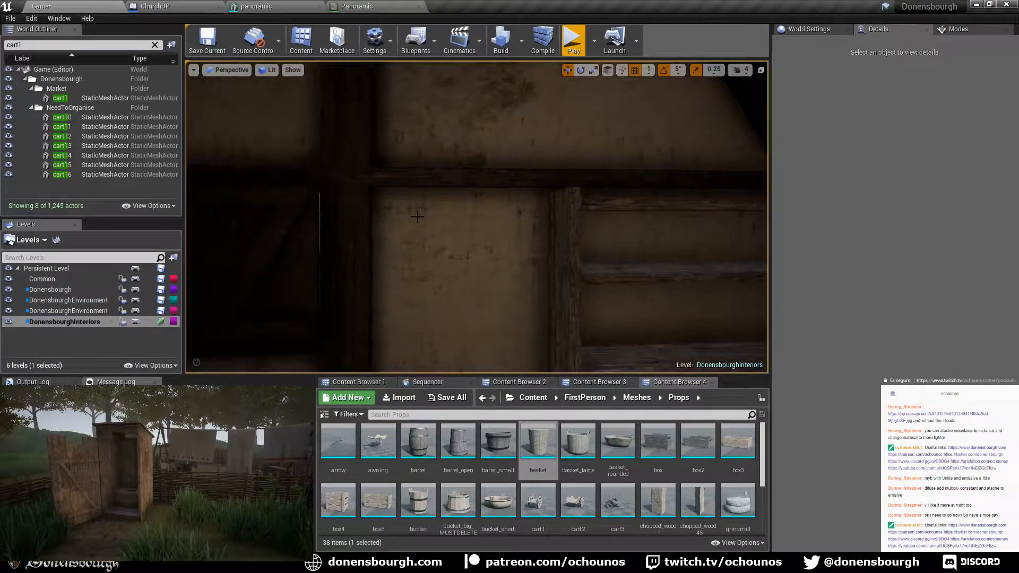
{"action": "left_click", "coordinate": [598, 387]}
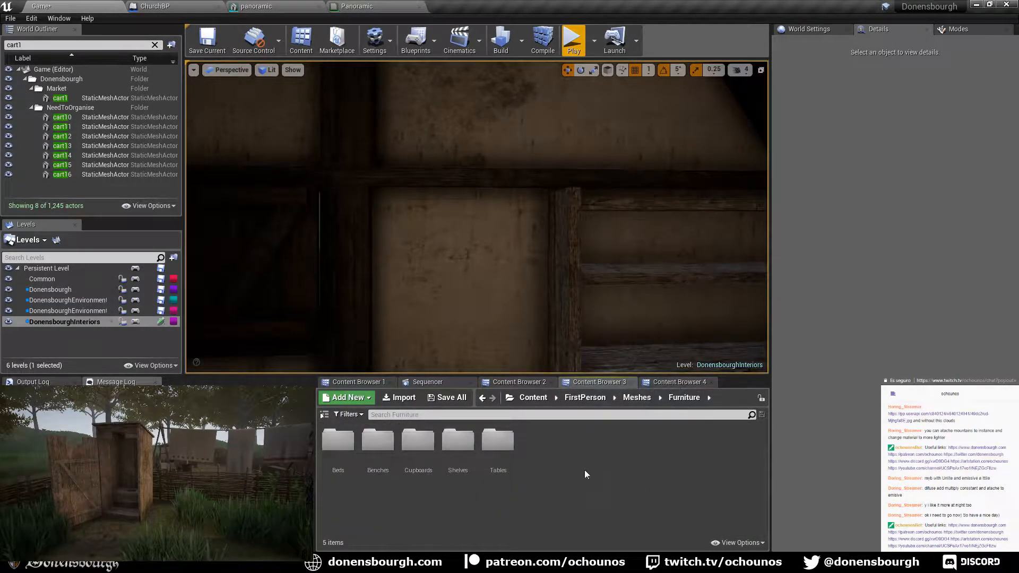
{"action": "double_click", "coordinate": [458, 446]}
{"action": "left_click_drag", "start_coordinate": [380, 463], "coordinate": [564, 145]}
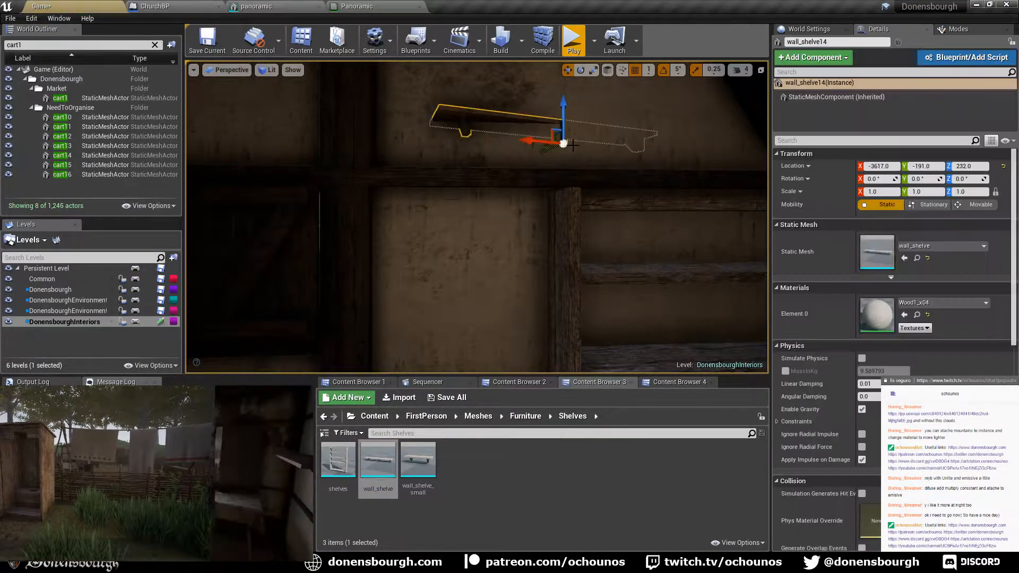
- Rotate the new wall shelf about the Z axis to roughly -160° so its back faces the wall
{"action": "key", "text": "s"}
{"action": "mouse_move", "coordinate": [559, 155]}
{"action": "right_mouse_down"}
{"action": "mouse_move", "coordinate": [558, 204]}
{"action": "mouse_move", "coordinate": [559, 155]}
{"action": "right_mouse_up"}
{"action": "scroll", "coordinate": [559, 155], "scroll_direction": "up", "scroll_amount": 2}
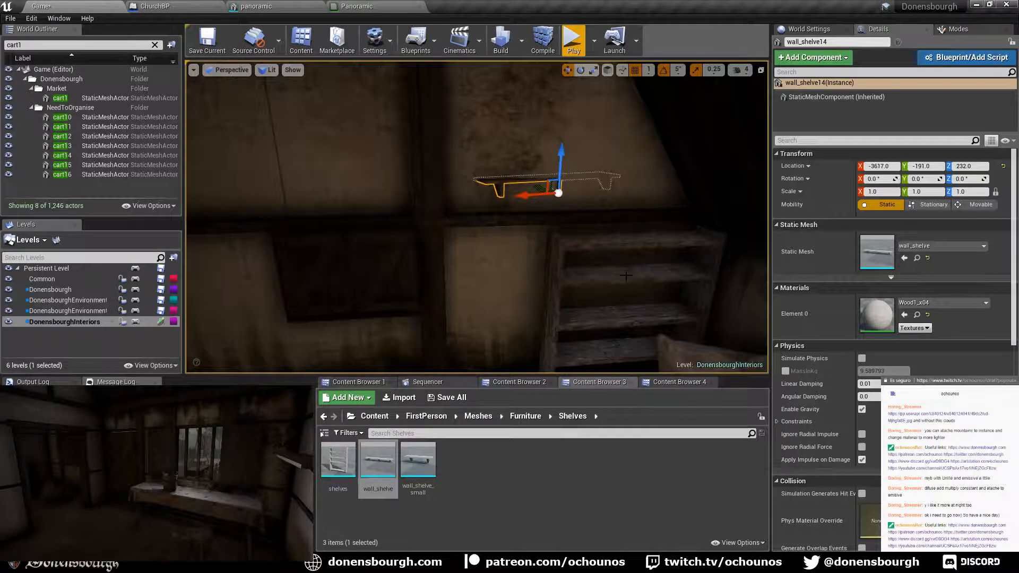
{"action": "key", "text": "e"}
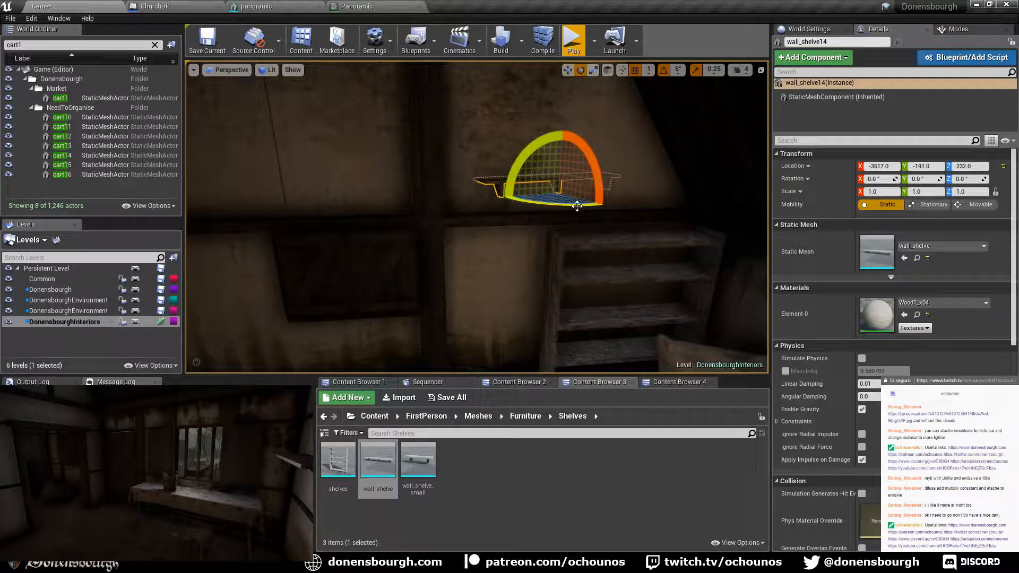
{"action": "left_click_drag", "start_coordinate": [578, 206], "coordinate": [501, 195]}
{"action": "right_click_drag", "start_coordinate": [502, 196], "coordinate": [664, 294]}
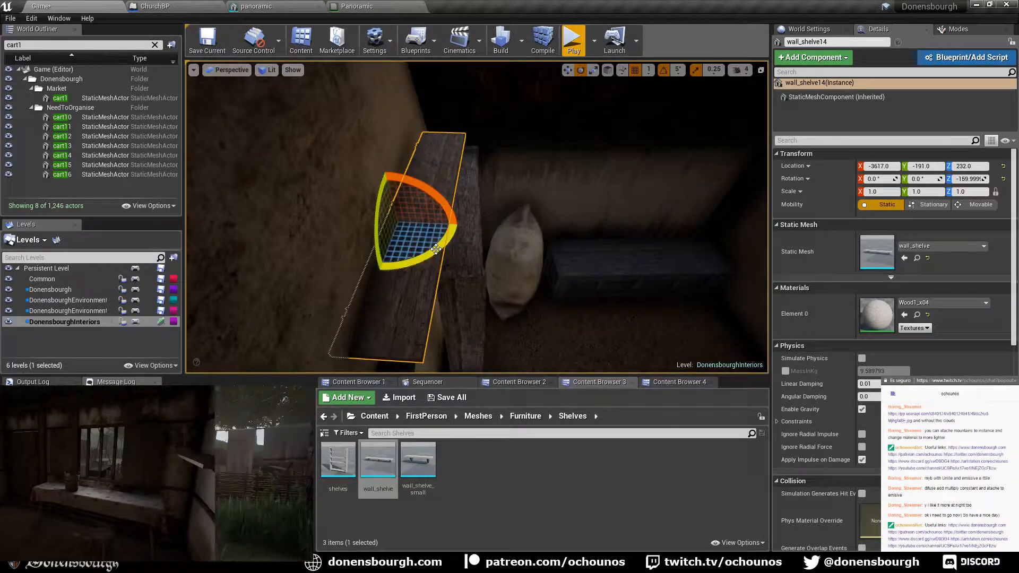
{"action": "left_click_drag", "start_coordinate": [444, 249], "coordinate": [466, 221]}
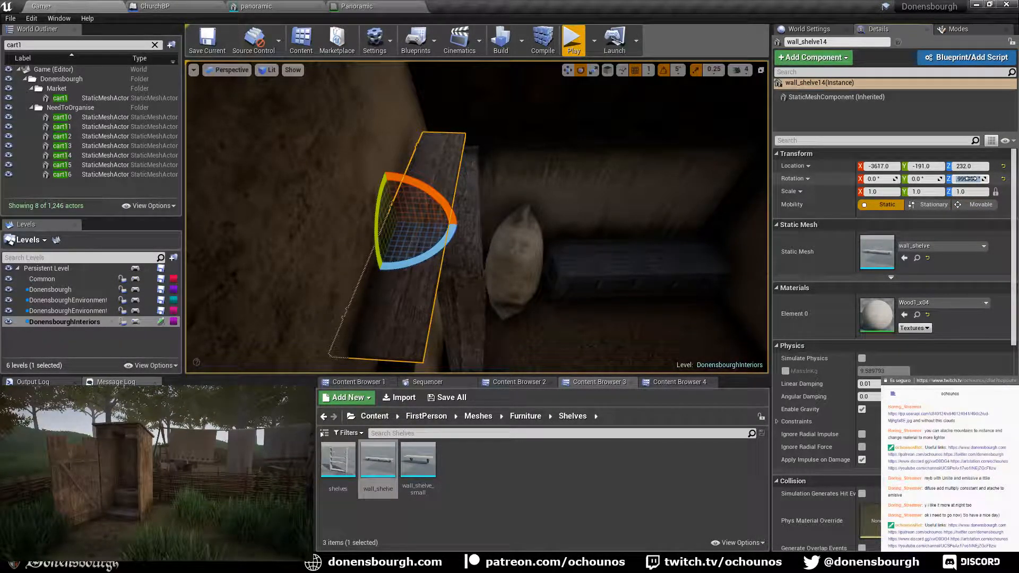
- Align the wall shelf with the wall in the top view at about -165° Z rotation, return to perspective view and deselect it
{"action": "left_click", "coordinate": [228, 69]}
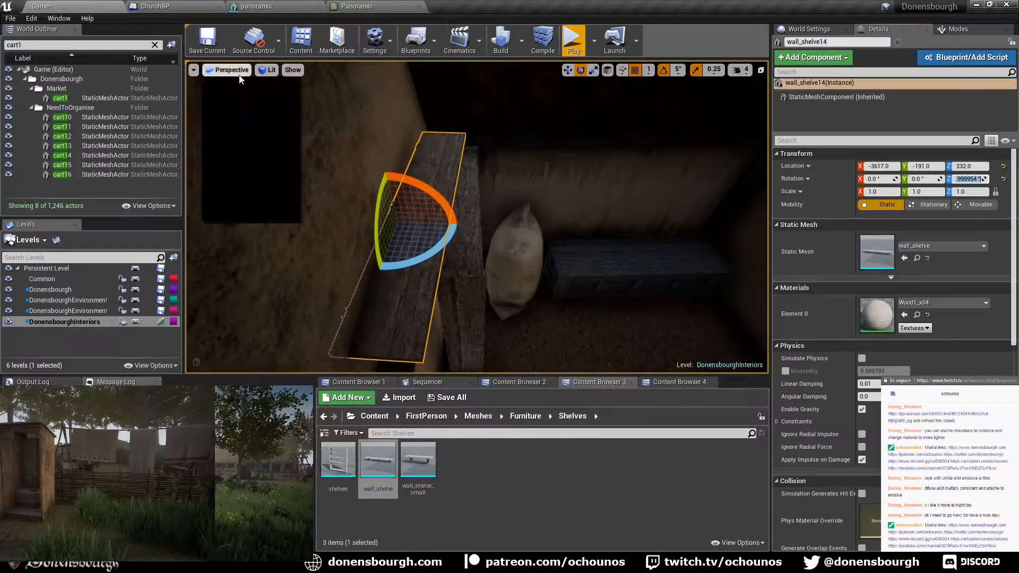
{"action": "left_click", "coordinate": [241, 108]}
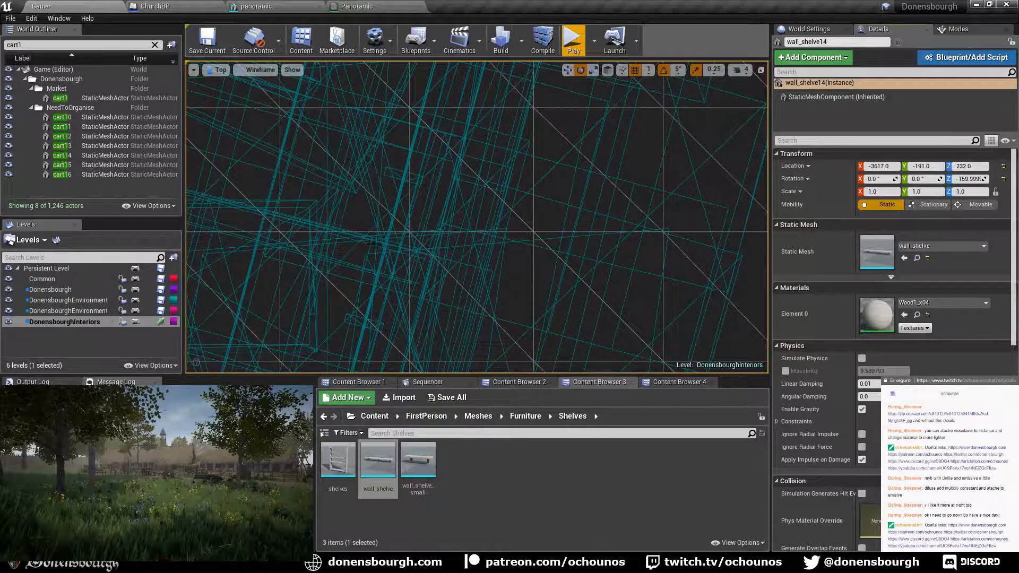
{"action": "scroll", "coordinate": [463, 257], "scroll_direction": "down", "scroll_amount": 3}
{"action": "key", "text": "f"}
{"action": "scroll", "coordinate": [455, 268], "scroll_direction": "up", "scroll_amount": 5}
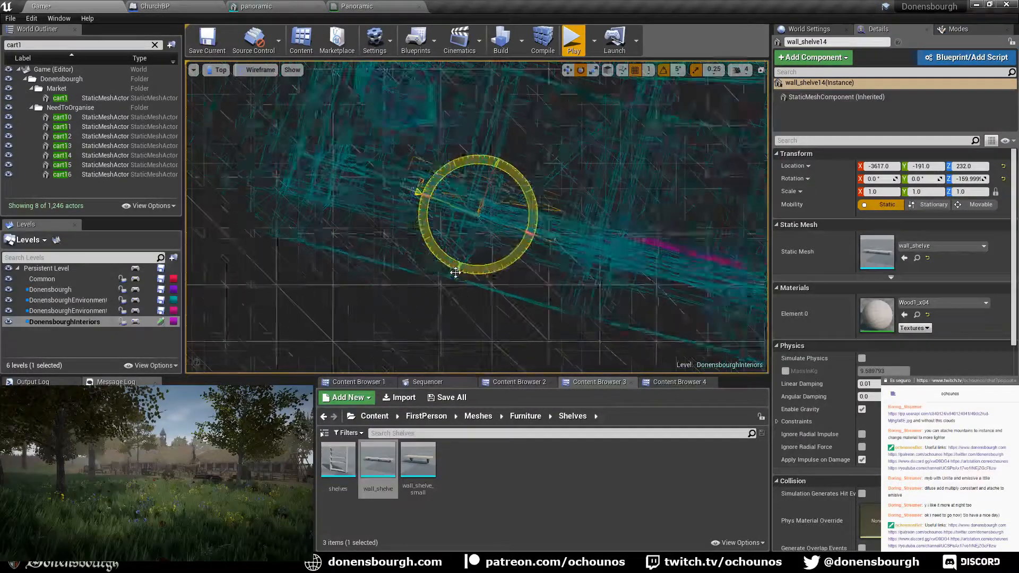
{"action": "left_click_drag", "start_coordinate": [418, 168], "coordinate": [418, 171]}
{"action": "scroll", "coordinate": [506, 262], "scroll_direction": "up", "scroll_amount": 1}
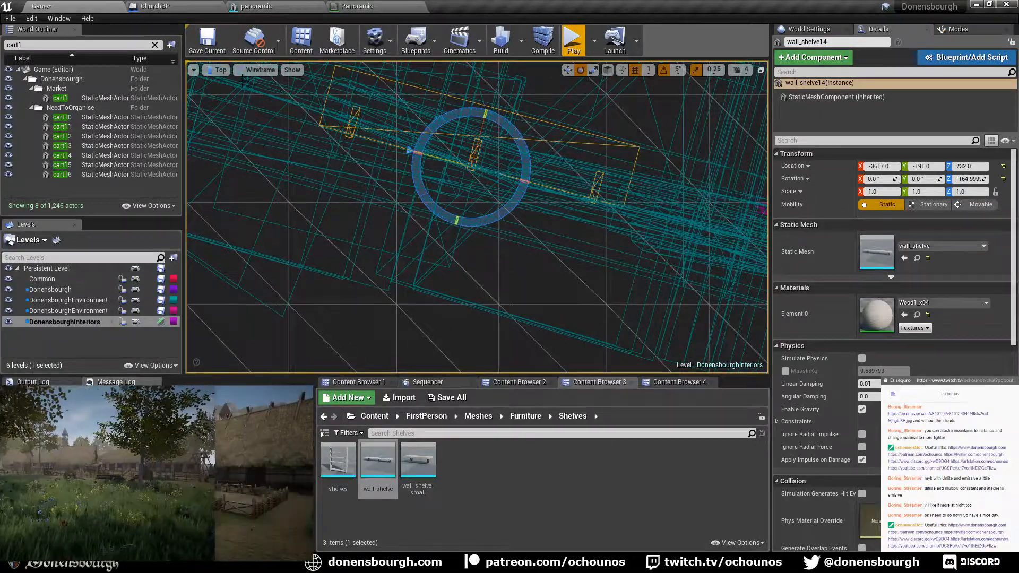
{"action": "left_click", "coordinate": [221, 71]}
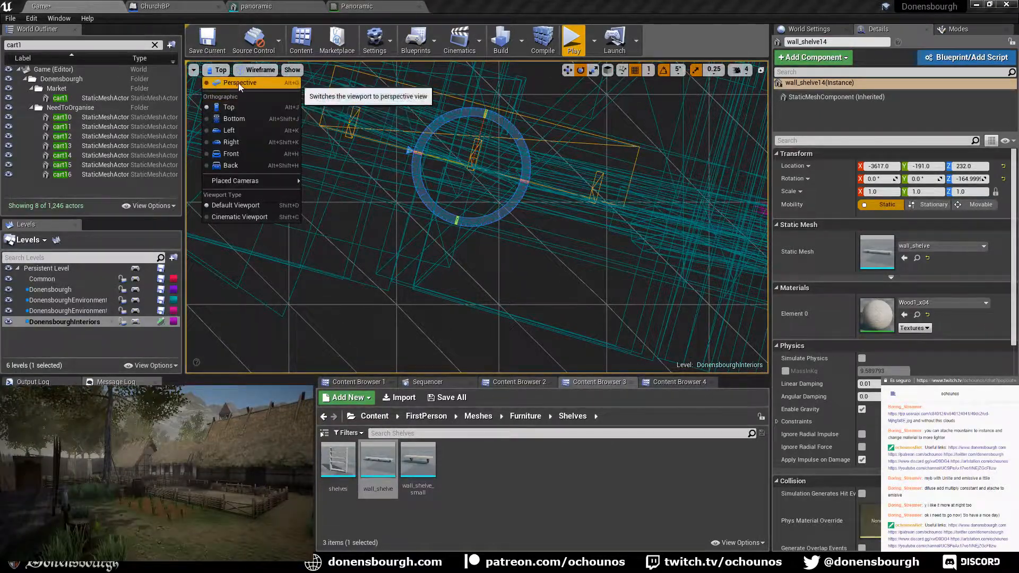
{"action": "left_click", "coordinate": [240, 92]}
{"action": "right_click_drag", "start_coordinate": [518, 255], "coordinate": [520, 247]}
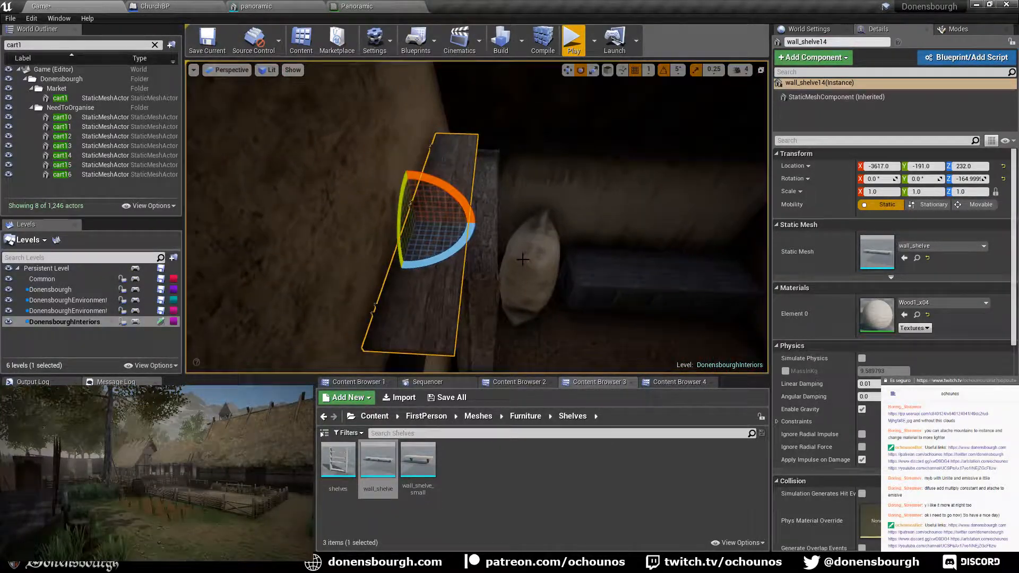
{"action": "key", "text": "w"}
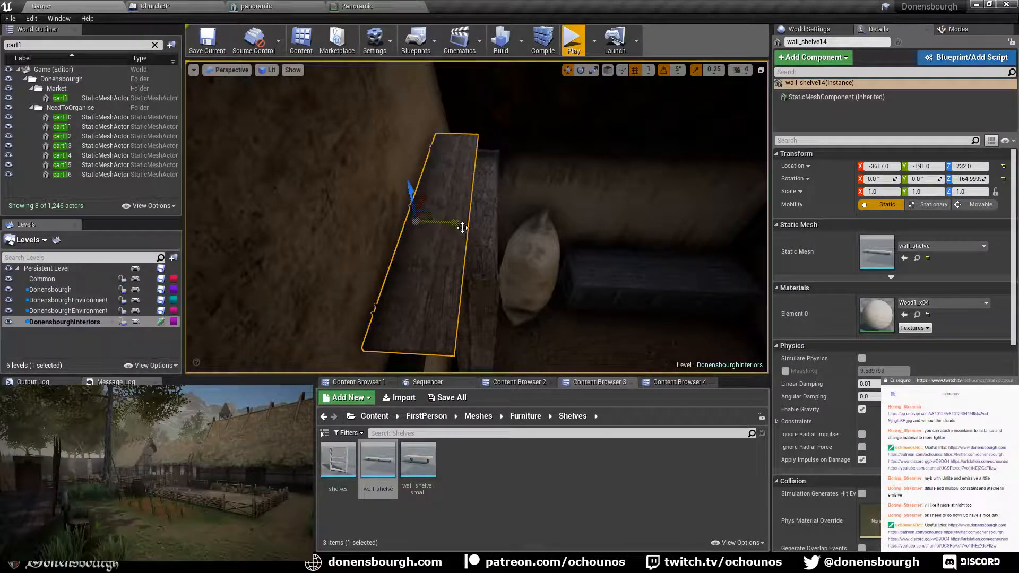
{"action": "right_click_drag", "start_coordinate": [556, 285], "coordinate": [515, 256]}
{"action": "key", "text": "Escape"}
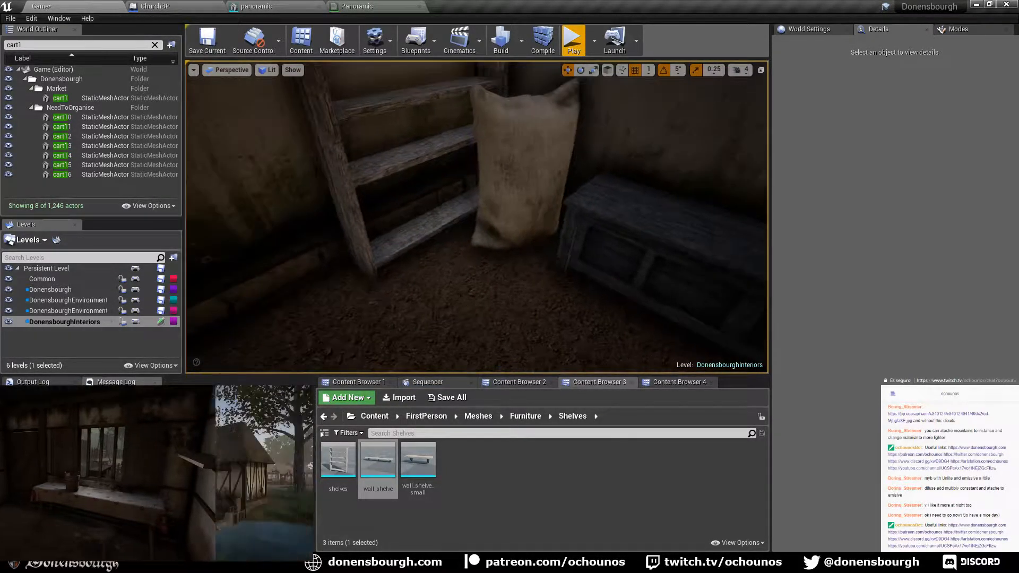
{"action": "left_click", "coordinate": [677, 382]}
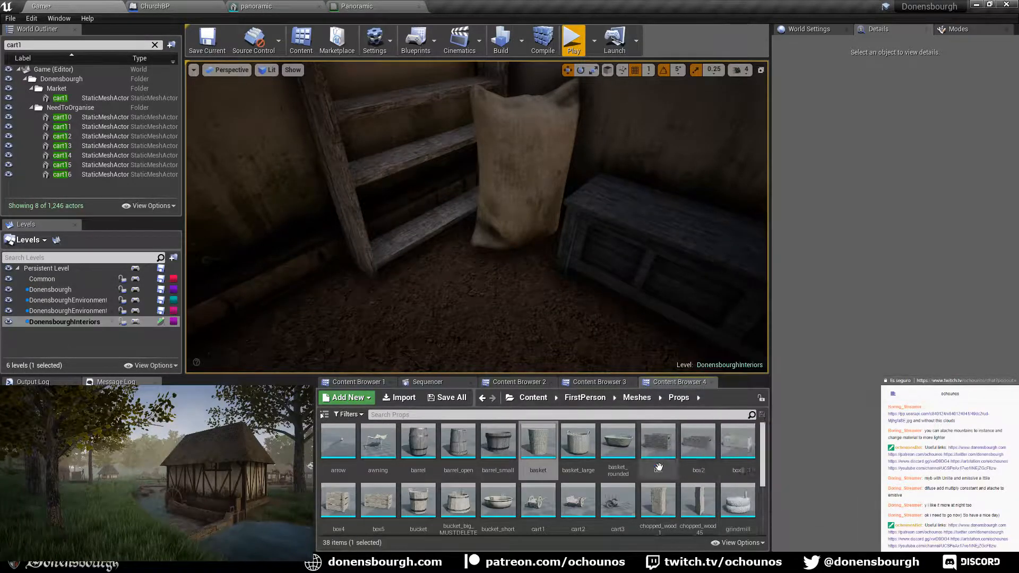
{"action": "scroll", "coordinate": [658, 467], "scroll_direction": "down", "scroll_amount": 3}
{"action": "left_click_drag", "start_coordinate": [682, 464], "coordinate": [401, 284]}
{"action": "scroll", "coordinate": [447, 336], "scroll_direction": "down", "scroll_amount": 5}
{"action": "key", "text": "e"}
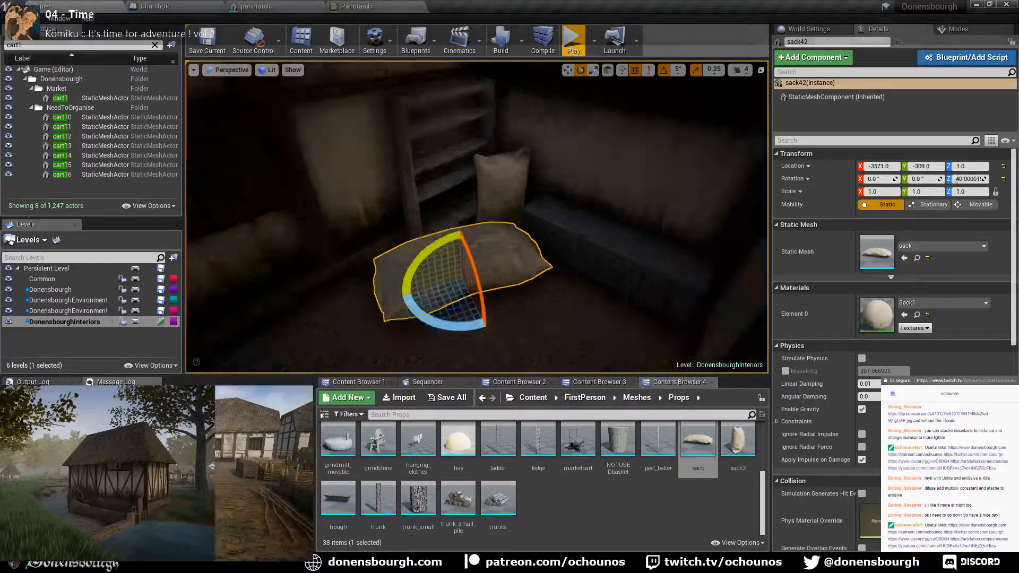
{"action": "scroll", "coordinate": [521, 321], "scroll_direction": "up", "scroll_amount": 5}
{"action": "key", "text": "Delete"}
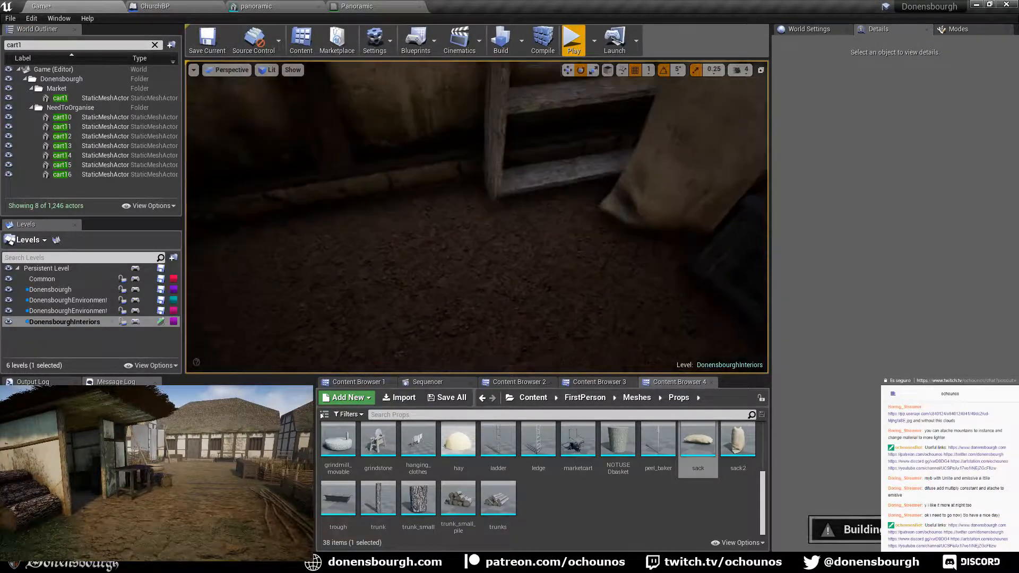
- Place the sack2 mesh by the standing shelves, scale it uniformly to 0.7, rotate it to about -20° on Z and move it beside the larger sack
{"action": "left_click_drag", "start_coordinate": [738, 440], "coordinate": [524, 291]}
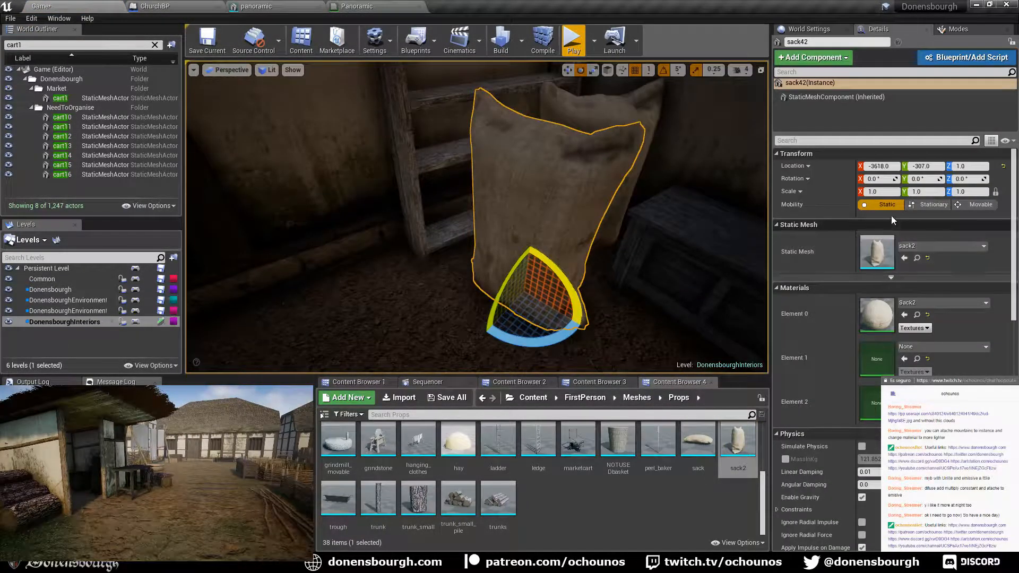
{"action": "left_click", "coordinate": [885, 192]}
{"action": "type", "text": "0"}
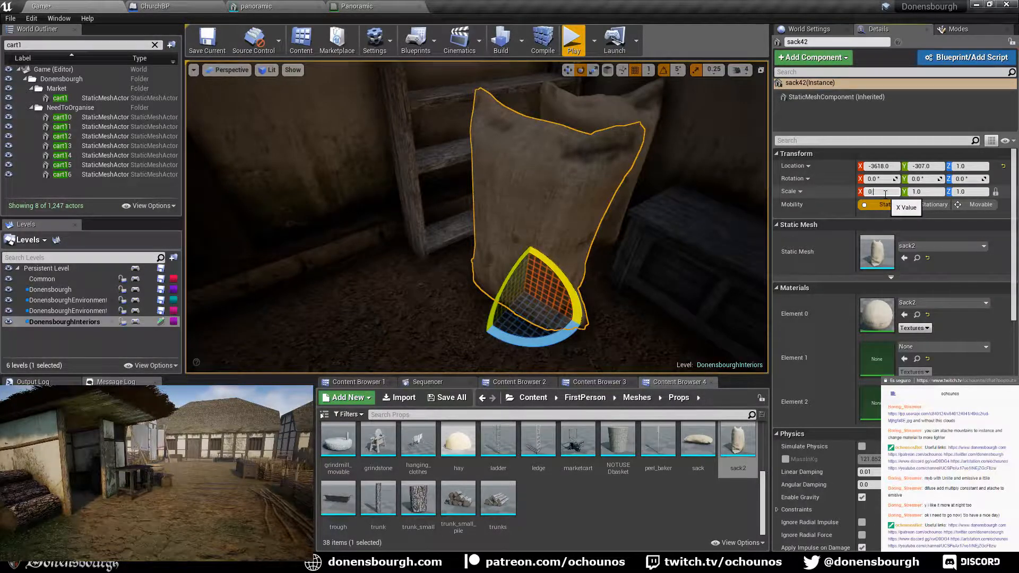
{"action": "type", "text": ".7"}
{"action": "key", "text": "Return"}
{"action": "left_click_drag", "start_coordinate": [535, 347], "coordinate": [517, 275]}
{"action": "key", "text": "w"}
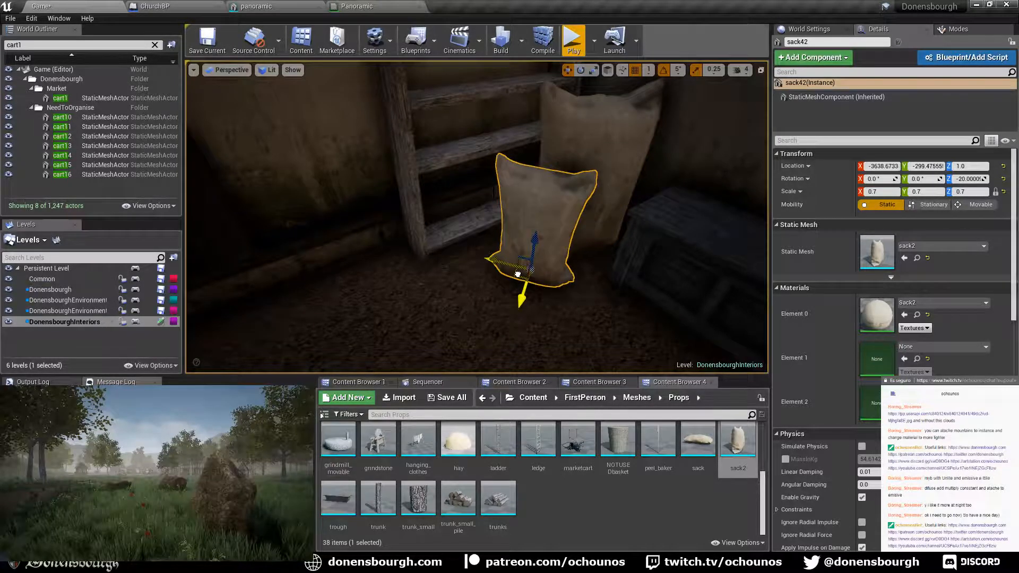
{"action": "right_click_drag", "start_coordinate": [504, 271], "coordinate": [549, 280]}
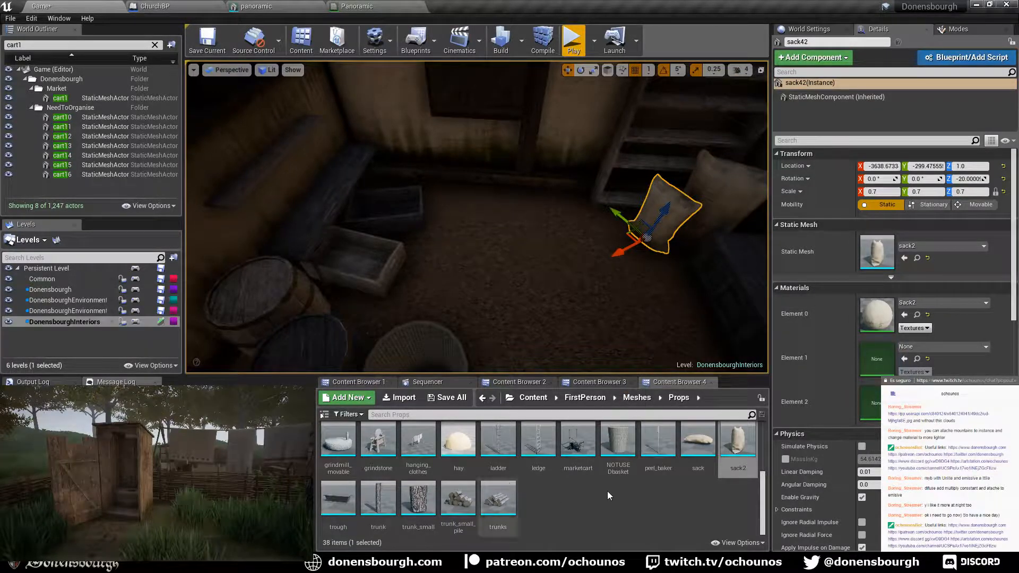
- Place the basket_rounded mesh on the floor near the sacks, turn it about 60° and move it to about X -3557, Y -249
{"action": "scroll", "coordinate": [607, 491], "scroll_direction": "up", "scroll_amount": 5}
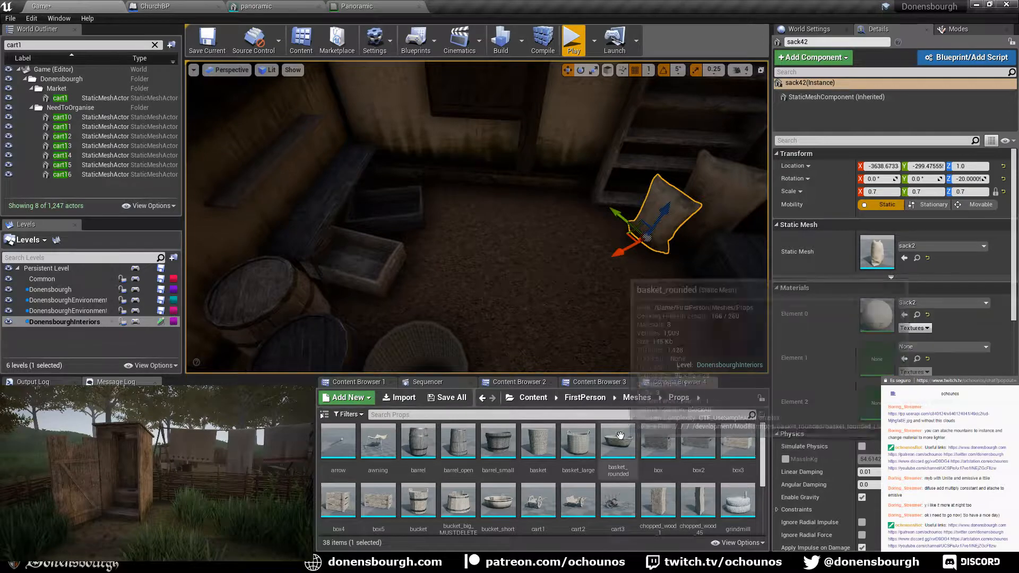
{"action": "left_click_drag", "start_coordinate": [620, 436], "coordinate": [566, 240]}
{"action": "key", "text": "e"}
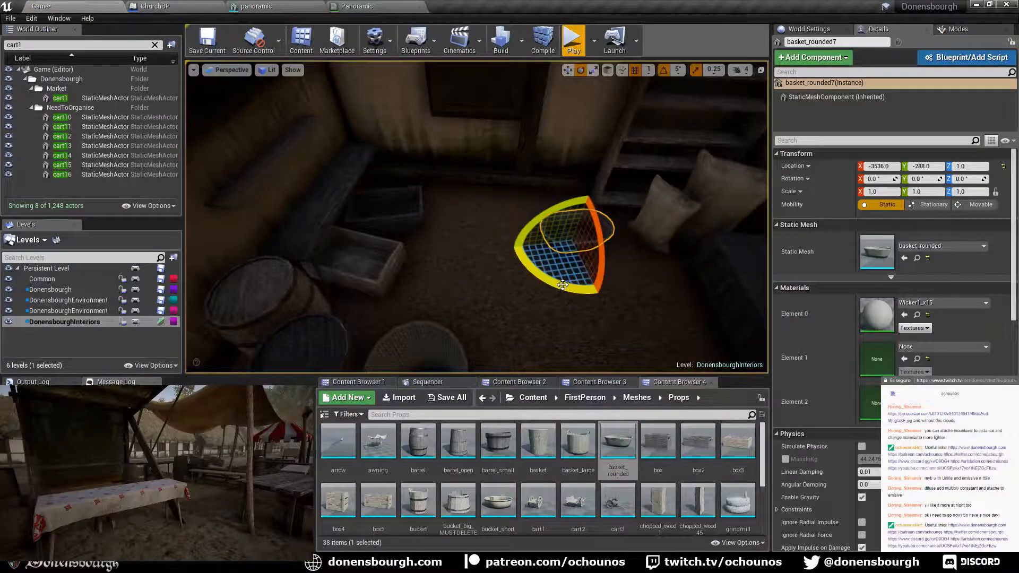
{"action": "left_click_drag", "start_coordinate": [597, 293], "coordinate": [536, 294]}
{"action": "key", "text": "w"}
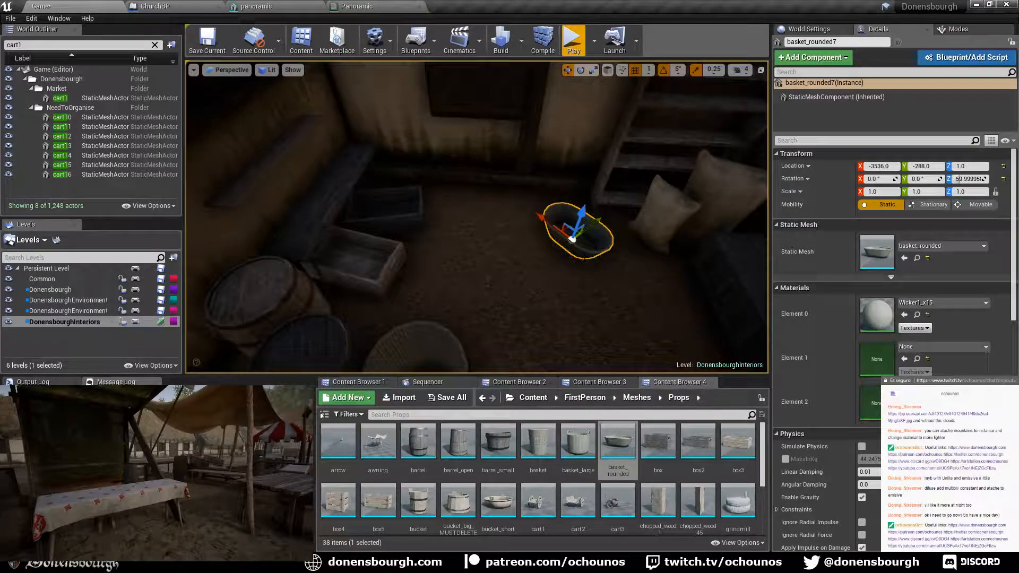
{"action": "left_click_drag", "start_coordinate": [552, 224], "coordinate": [594, 191]}
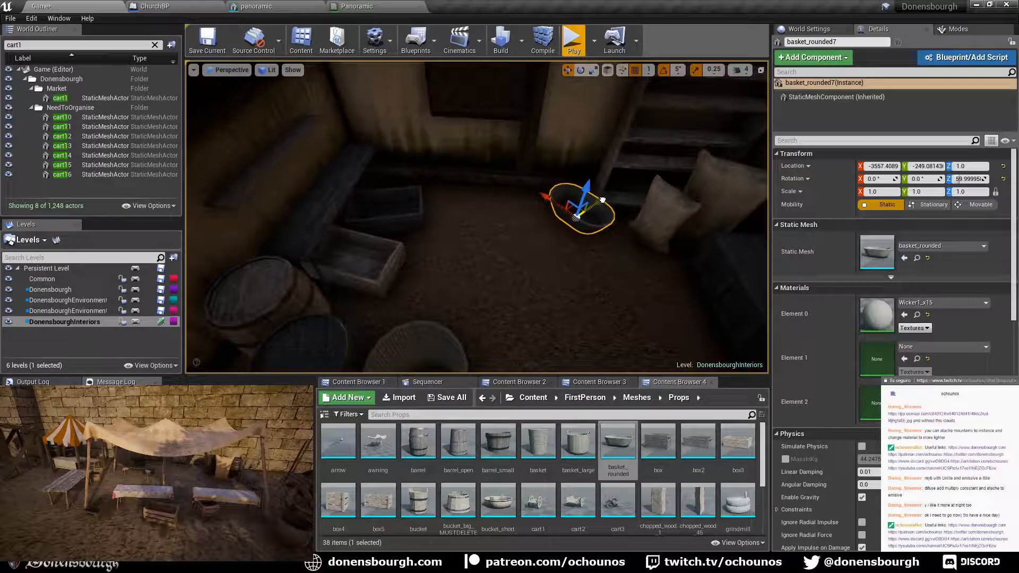
{"action": "key", "text": "Escape"}
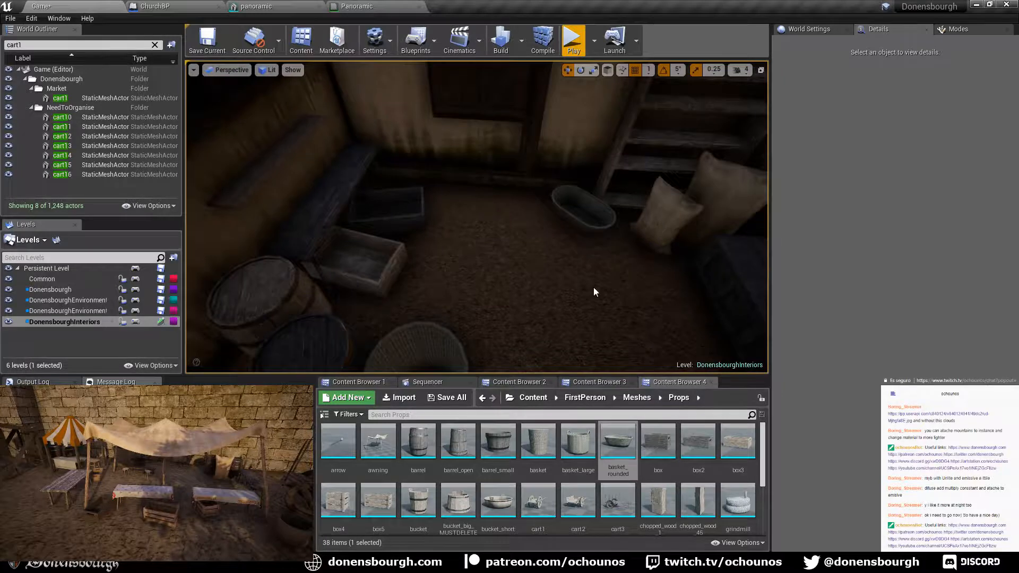
- Place the interactive BedBP blueprint on the floor of the empty room
{"action": "left_click", "coordinate": [594, 292]}
{"action": "right_click_drag", "start_coordinate": [594, 292], "coordinate": [560, 339]}
{"action": "key", "text": "Escape"}
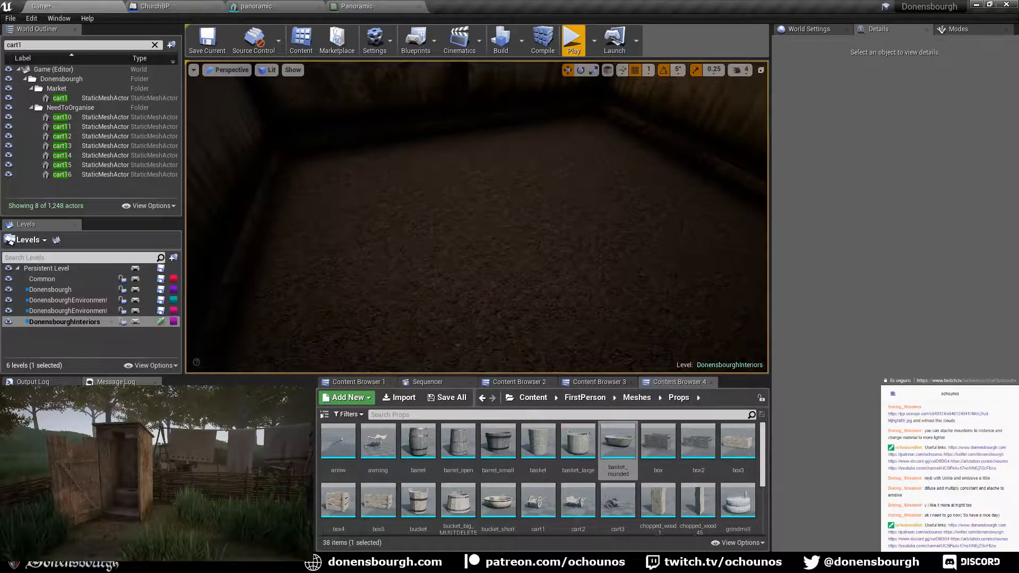
{"action": "right_click_drag", "start_coordinate": [560, 340], "coordinate": [560, 324]}
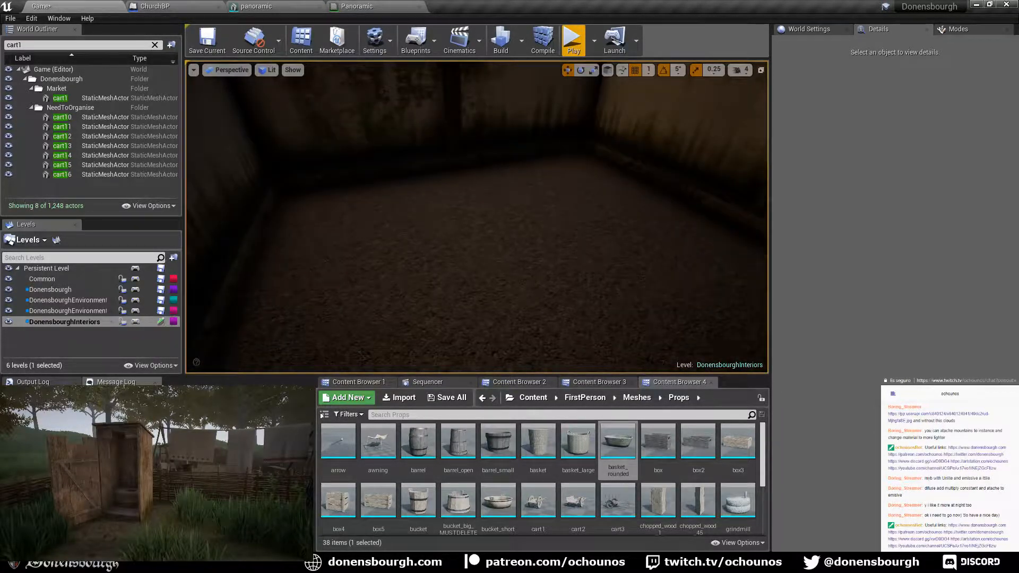
{"action": "left_click", "coordinate": [587, 382]}
{"action": "left_click", "coordinate": [520, 383]}
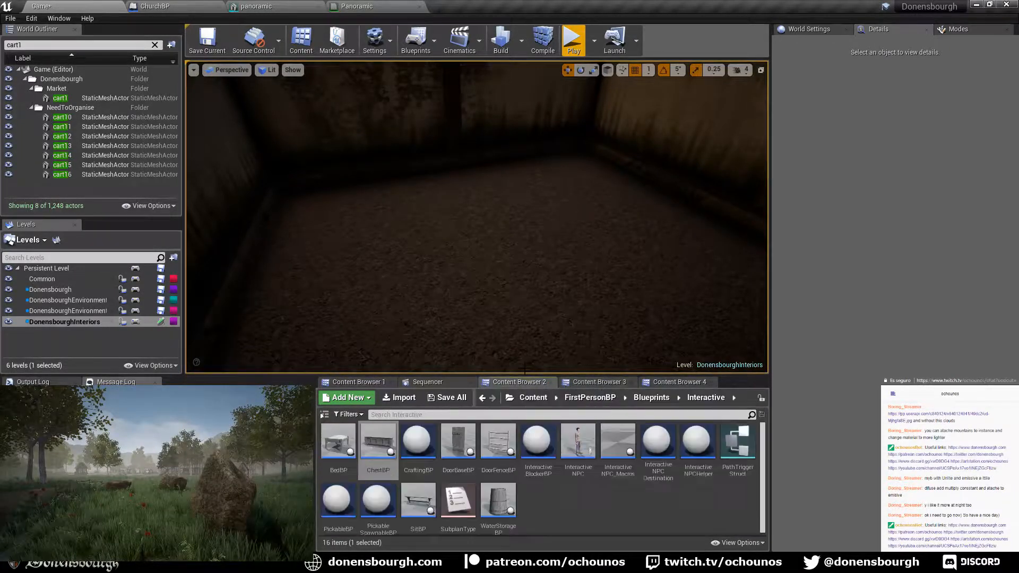
{"action": "left_click_drag", "start_coordinate": [352, 454], "coordinate": [382, 238]}
{"action": "right_click_drag", "start_coordinate": [381, 238], "coordinate": [563, 298]}
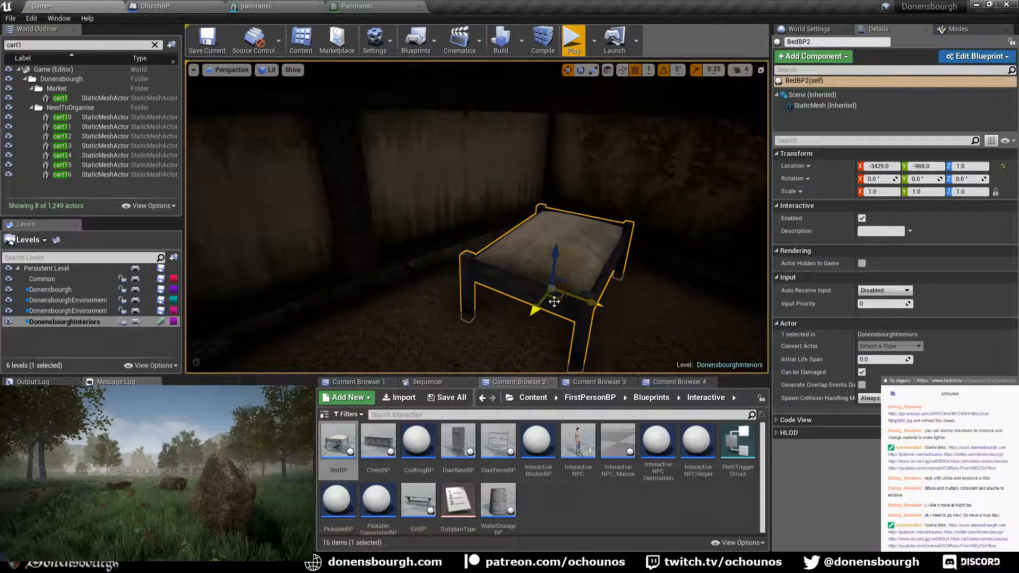
- Rotate the bed to about 15° on Z and move it into the room's corner at about X -3471, Y -1023
{"action": "key", "text": "e"}
{"action": "left_click_drag", "start_coordinate": [602, 327], "coordinate": [533, 287]}
{"action": "key", "text": "w"}
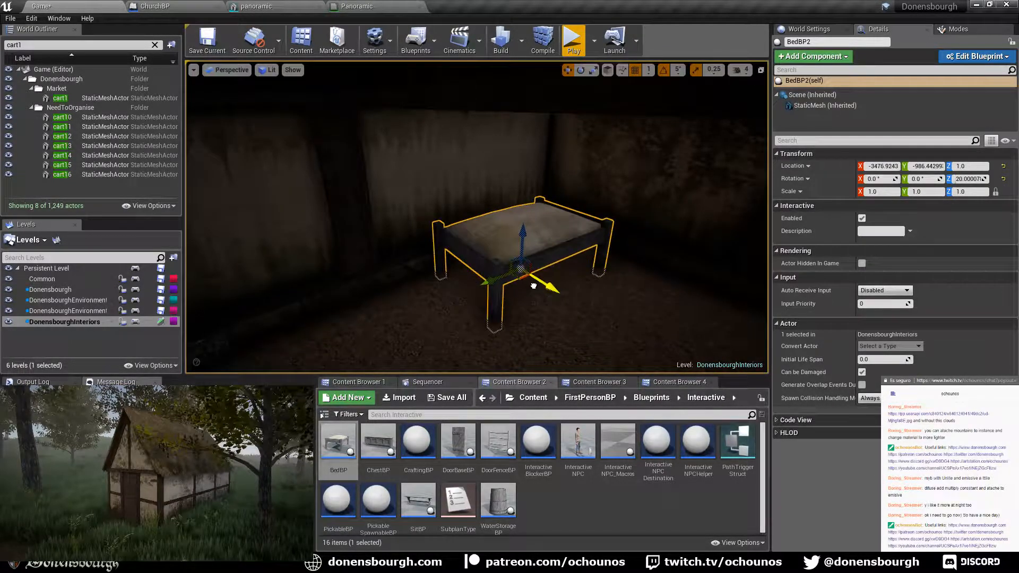
{"action": "right_click_drag", "start_coordinate": [533, 286], "coordinate": [493, 311]}
{"action": "right_click_drag", "start_coordinate": [477, 216], "coordinate": [487, 210]}
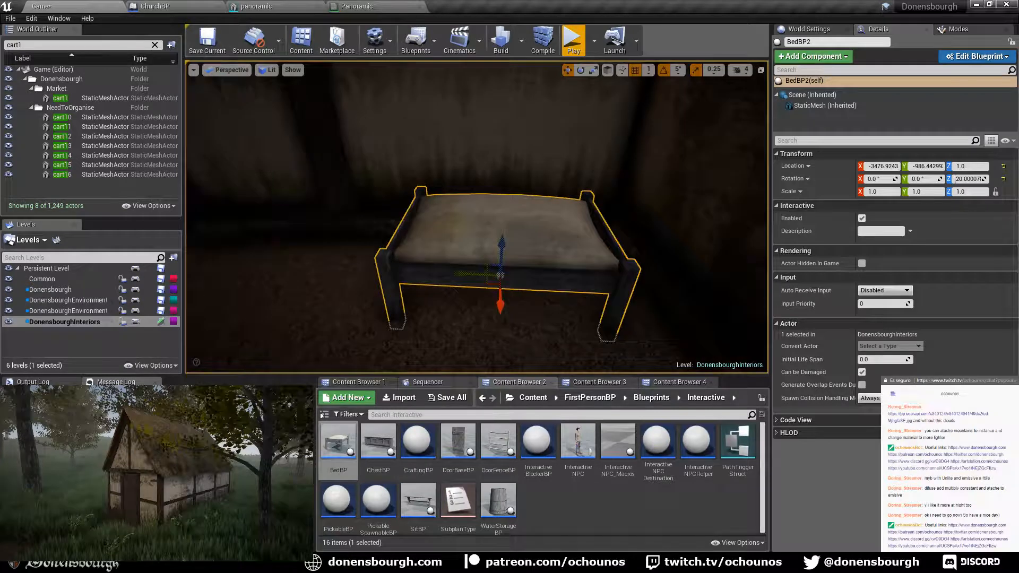
{"action": "left_click_drag", "start_coordinate": [456, 300], "coordinate": [528, 277]}
{"action": "right_click_drag", "start_coordinate": [528, 277], "coordinate": [537, 286]}
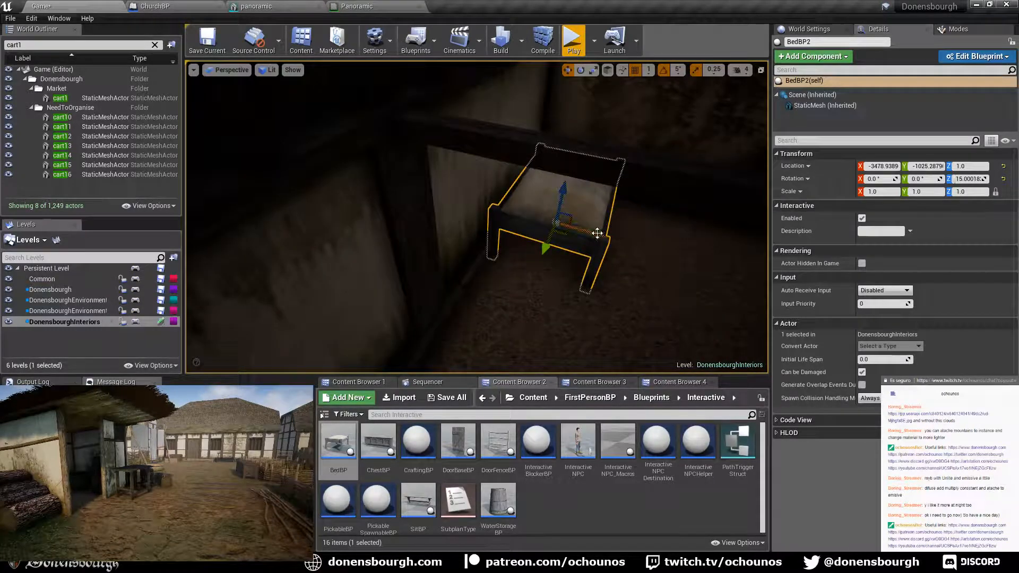
{"action": "left_click_drag", "start_coordinate": [597, 234], "coordinate": [605, 234]}
{"action": "right_click_drag", "start_coordinate": [616, 249], "coordinate": [616, 248]}
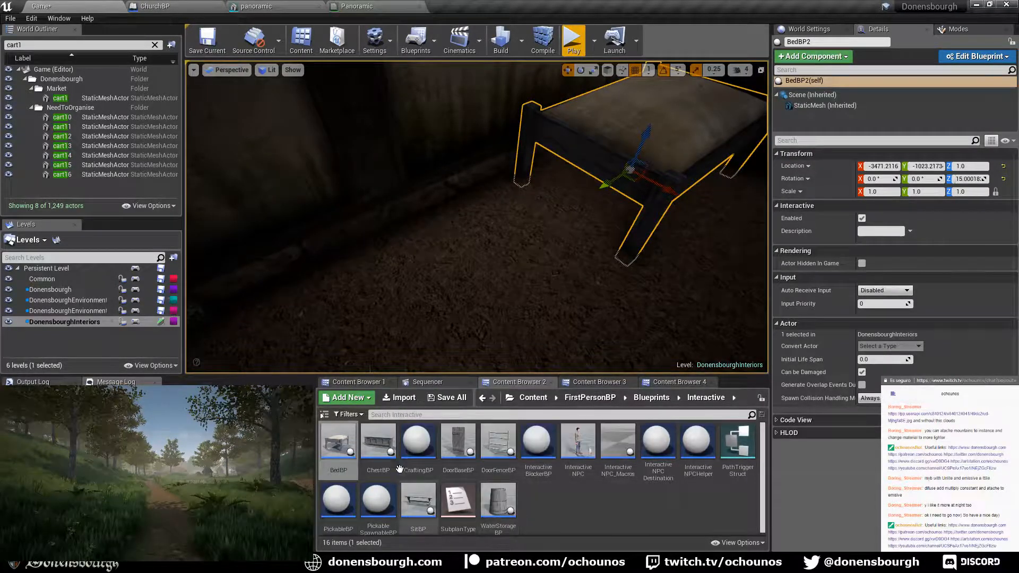
- Place the ChestBP blueprint on the floor beside the bed, set its Mesh Base to cupbard_small and clear its Mesh Top
{"action": "left_click_drag", "start_coordinate": [383, 437], "coordinate": [554, 291]}
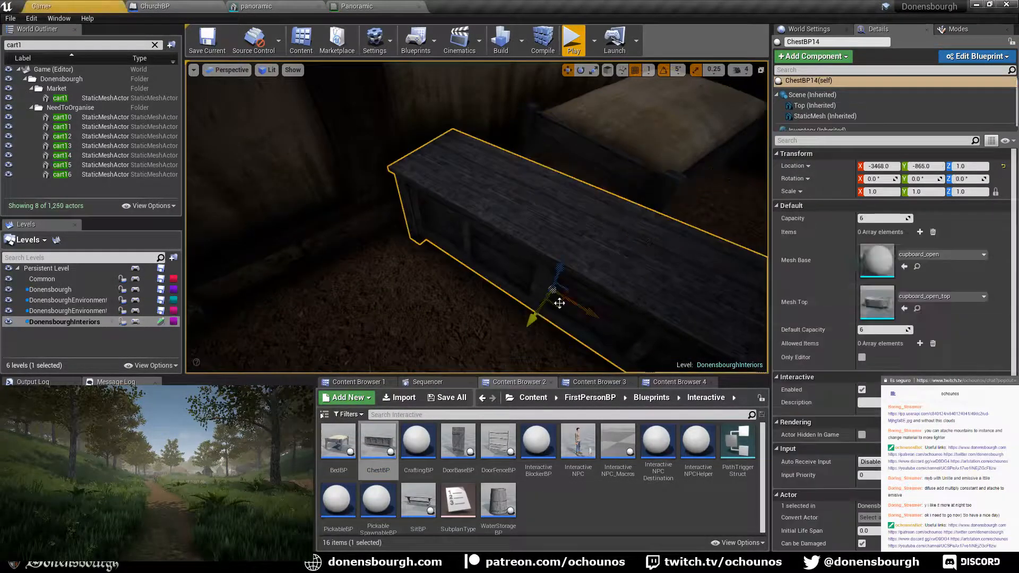
{"action": "left_click", "coordinate": [958, 255]}
{"action": "left_click", "coordinate": [924, 488]}
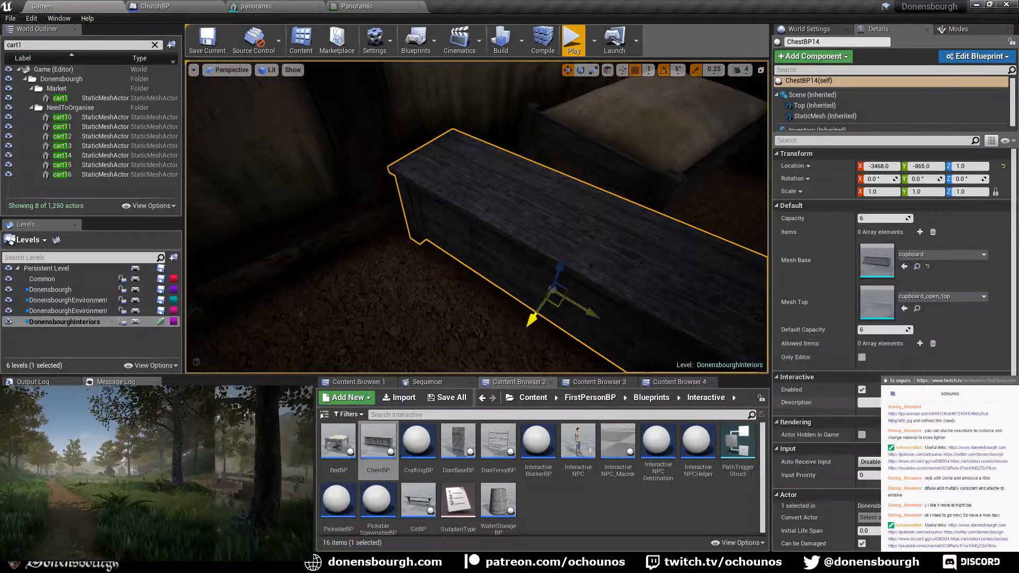
{"action": "left_click", "coordinate": [942, 255]}
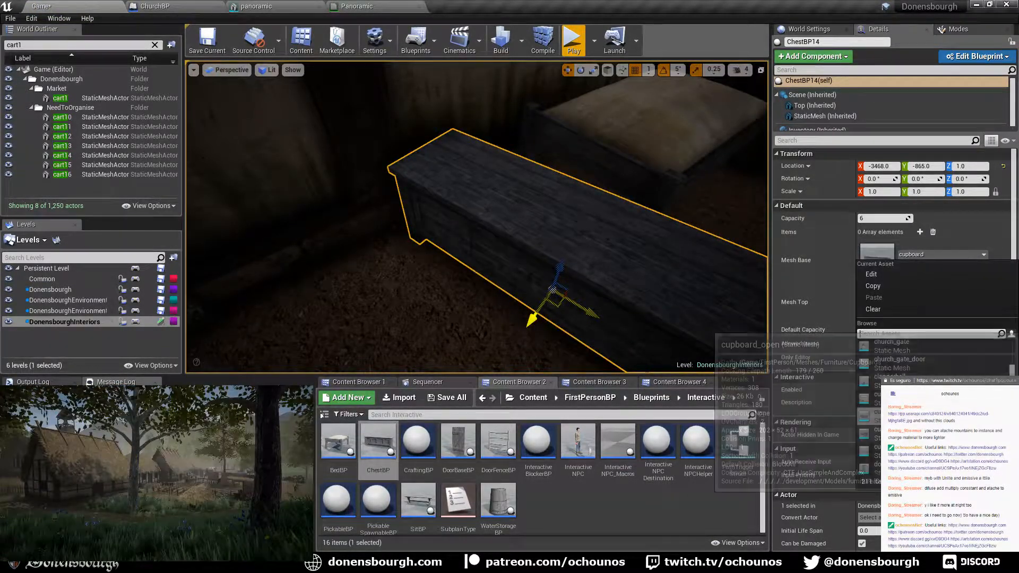
{"action": "left_click", "coordinate": [926, 451]}
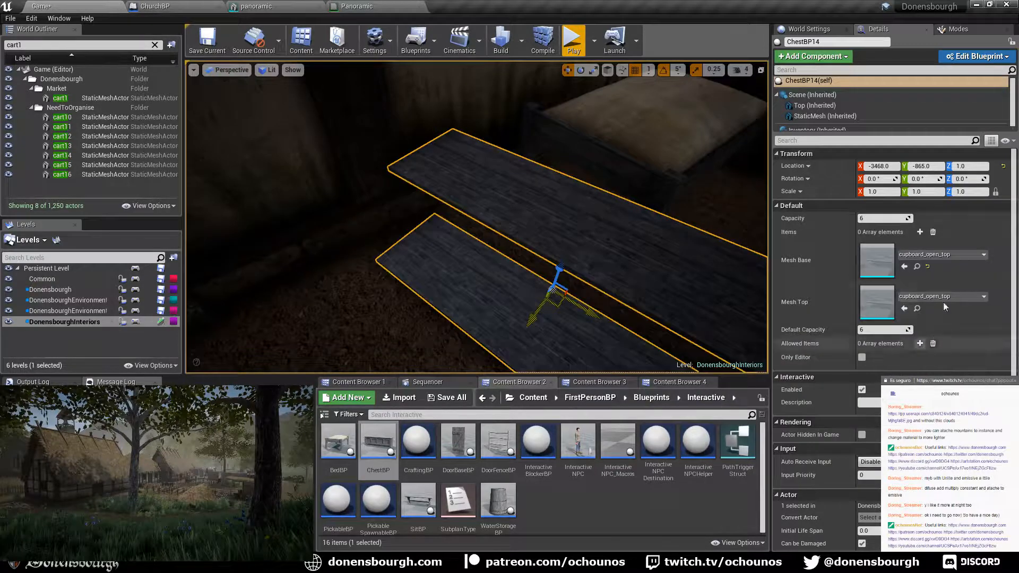
{"action": "left_click", "coordinate": [930, 256]}
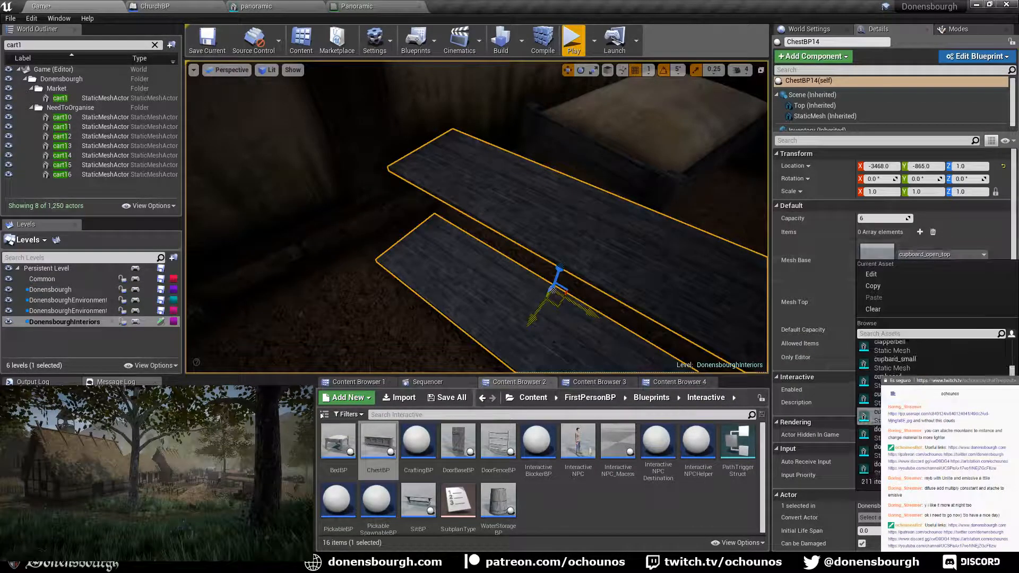
{"action": "left_click", "coordinate": [953, 361]}
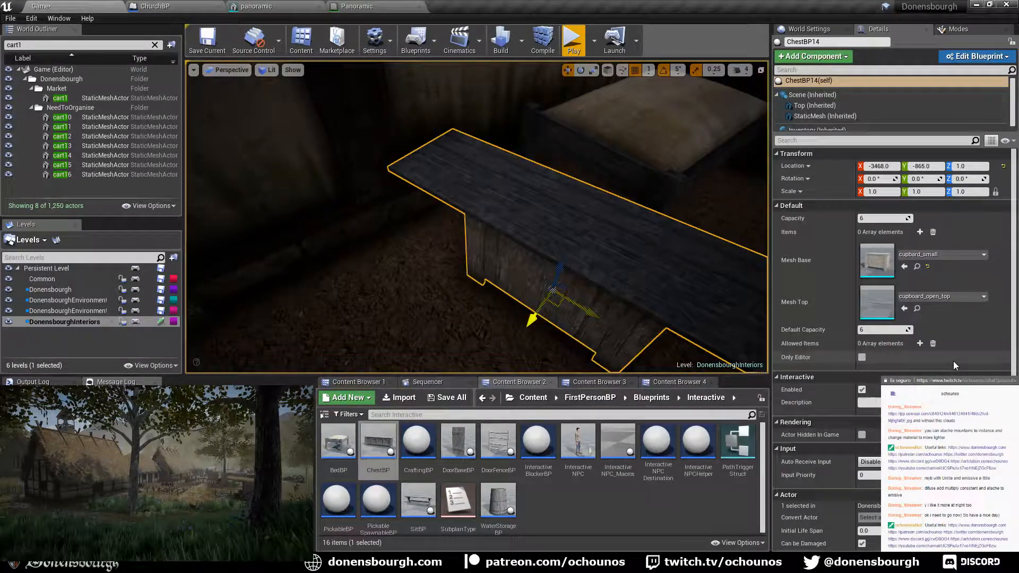
{"action": "left_click", "coordinate": [945, 297]}
{"action": "left_click", "coordinate": [873, 351]}
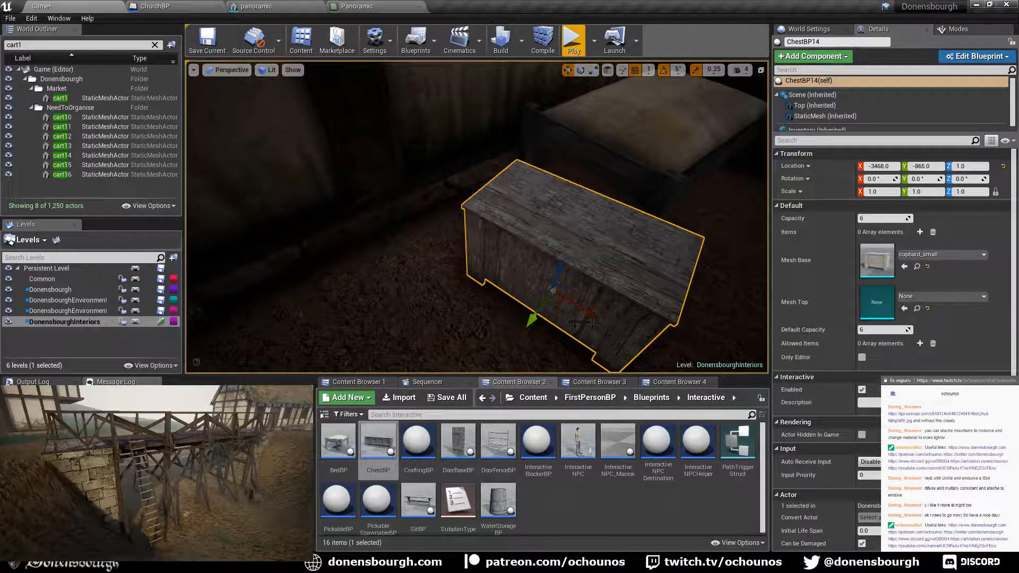
- Rotate the small chest to about -165° on Z and move it against the bed's end at about X -3500, Y -911
{"action": "key", "text": "e"}
{"action": "mouse_move", "coordinate": [604, 331]}
{"action": "left_mouse_down"}
{"action": "mouse_move", "coordinate": [573, 337]}
{"action": "mouse_move", "coordinate": [621, 324]}
{"action": "left_mouse_up"}
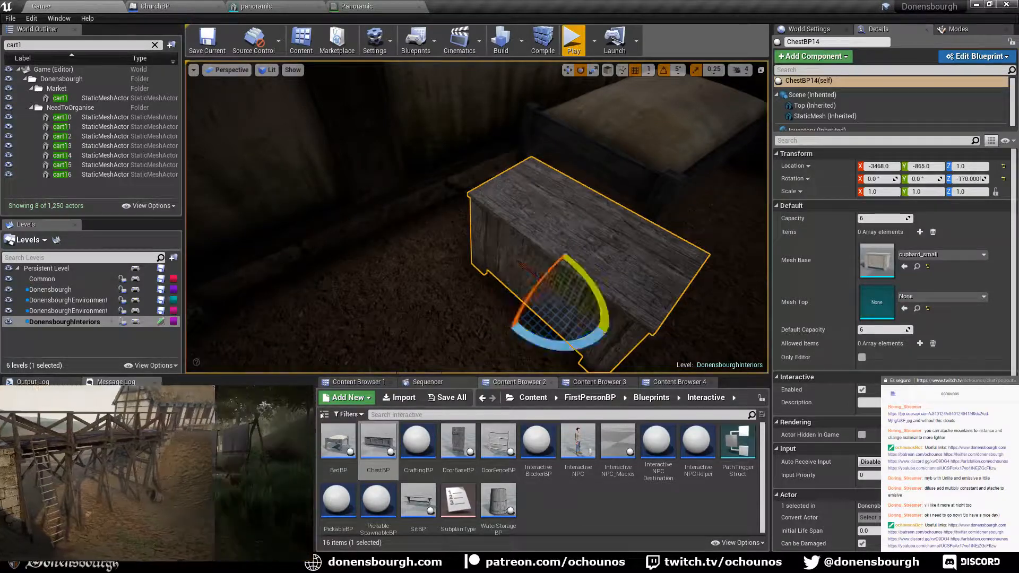
{"action": "key", "text": "w"}
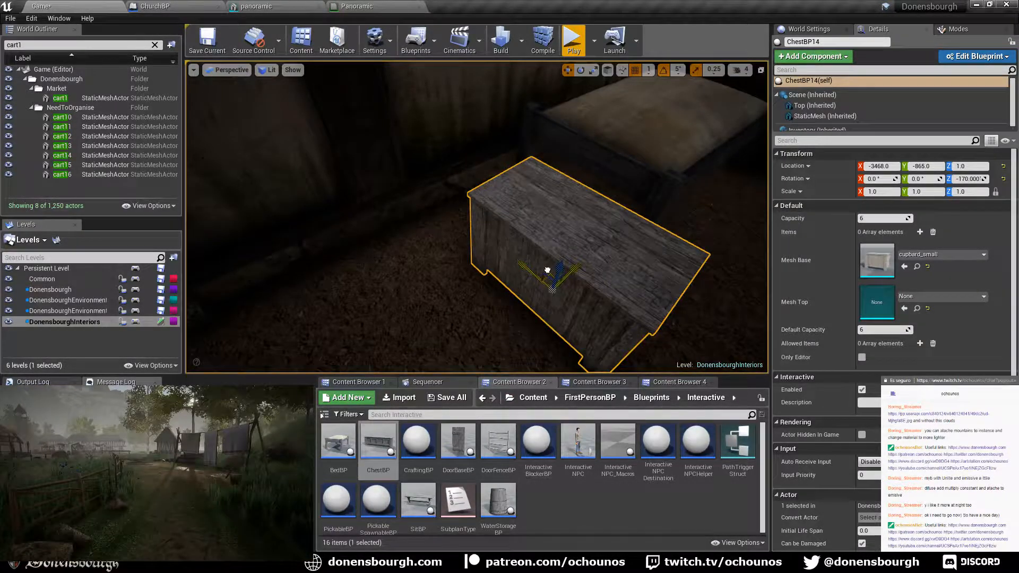
{"action": "left_click_drag", "start_coordinate": [547, 270], "coordinate": [537, 216]}
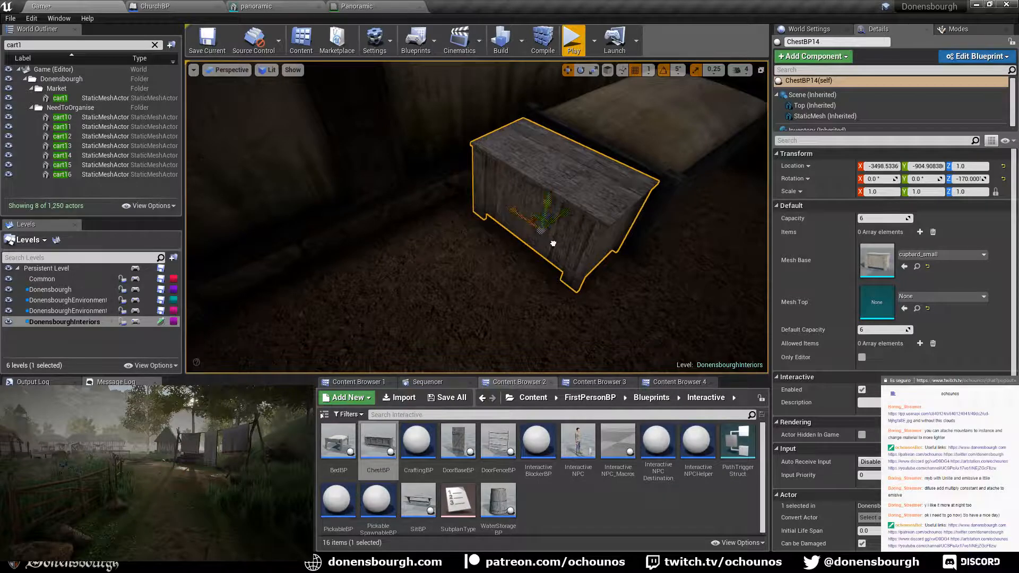
{"action": "right_click_drag", "start_coordinate": [553, 244], "coordinate": [560, 244]}
{"action": "key", "text": "e"}
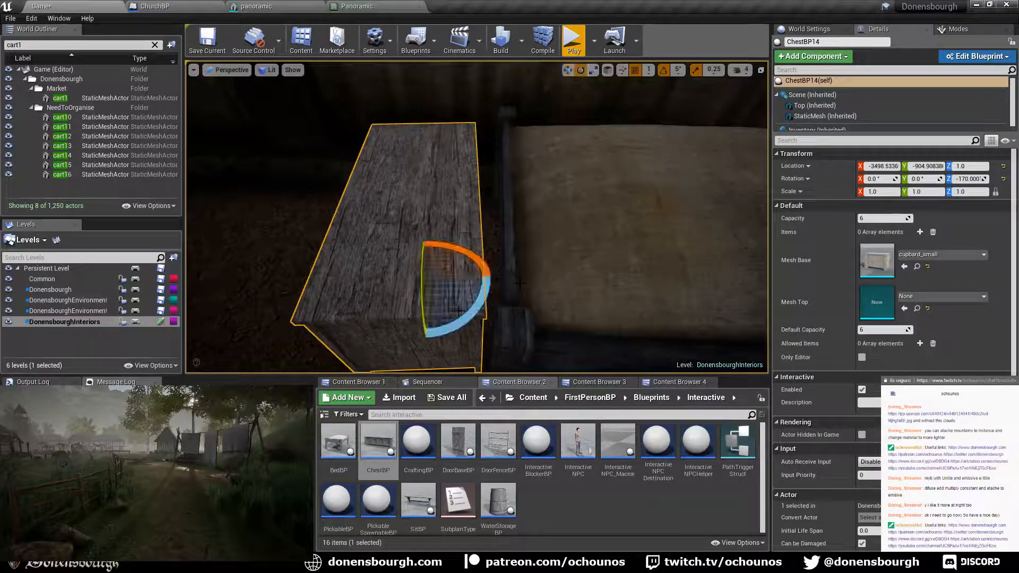
{"action": "left_click_drag", "start_coordinate": [458, 310], "coordinate": [453, 264]}
{"action": "key", "text": "w"}
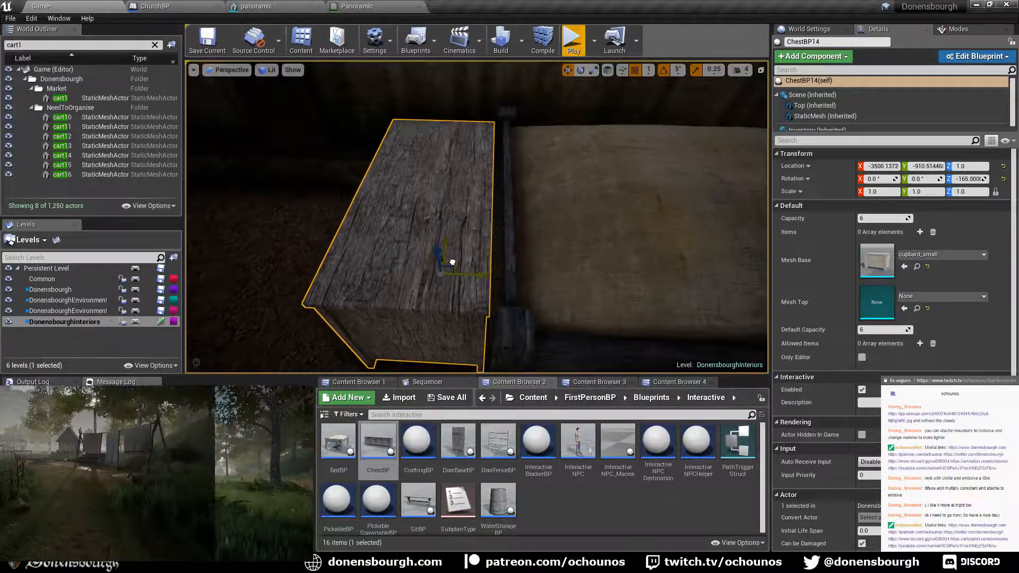
- Place the table2 mesh from the furniture Tables folder on the room's empty floor and set its material to Wood1_x04
{"action": "right_click_drag", "start_coordinate": [536, 311], "coordinate": [428, 297]}
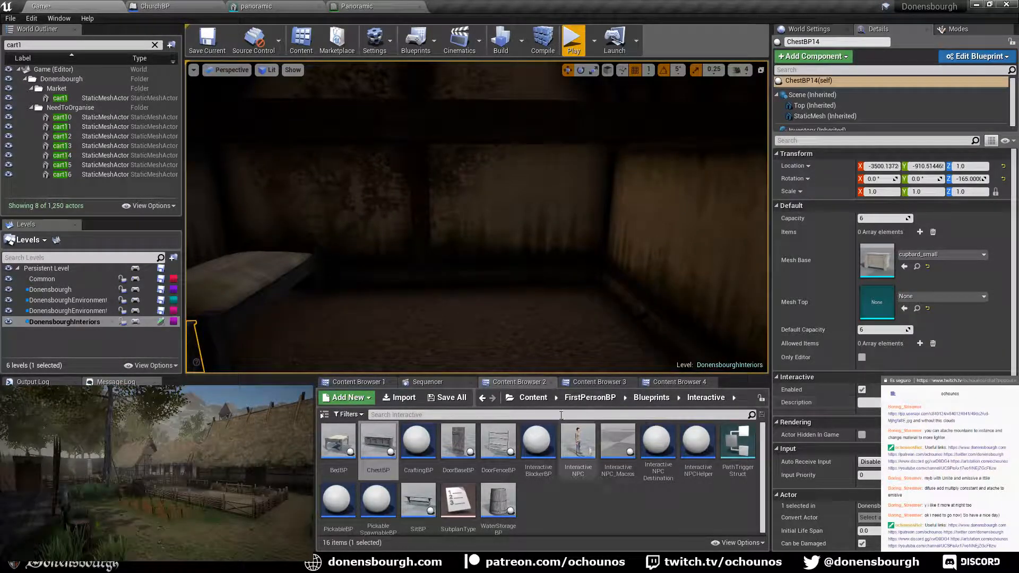
{"action": "left_click", "coordinate": [586, 382]}
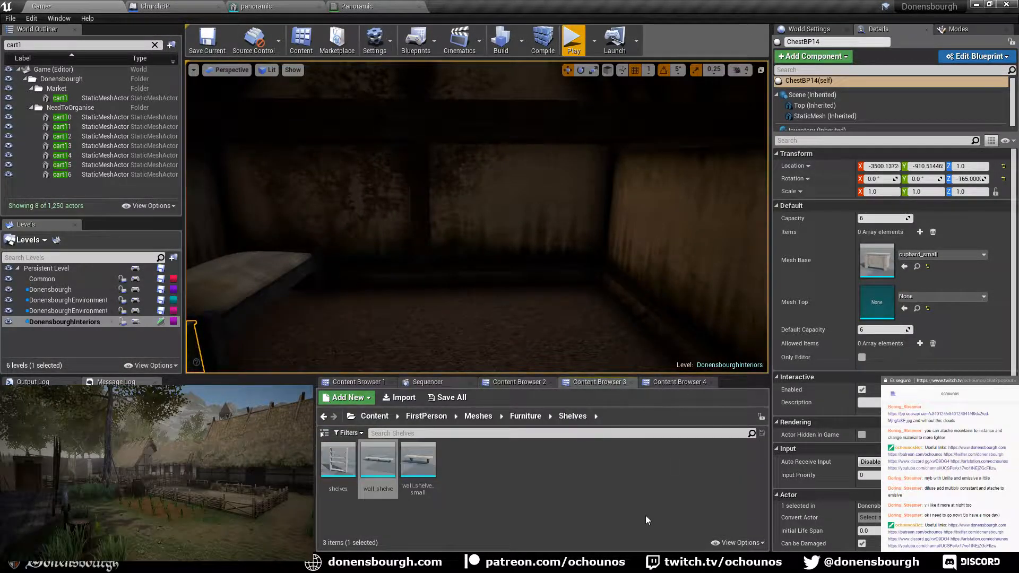
{"action": "left_click", "coordinate": [526, 417]}
{"action": "double_click", "coordinate": [492, 444]}
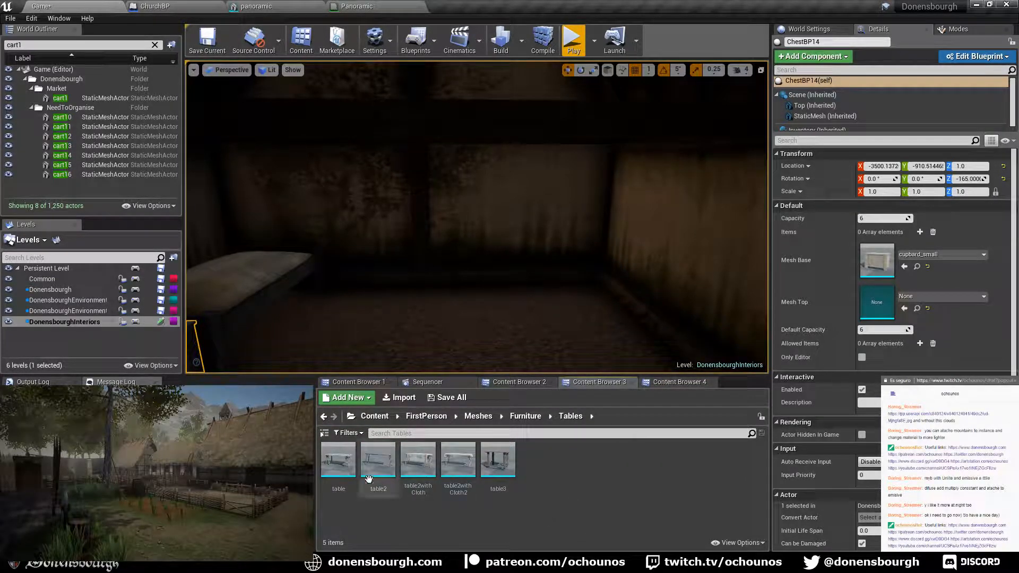
{"action": "left_click_drag", "start_coordinate": [393, 484], "coordinate": [472, 329]}
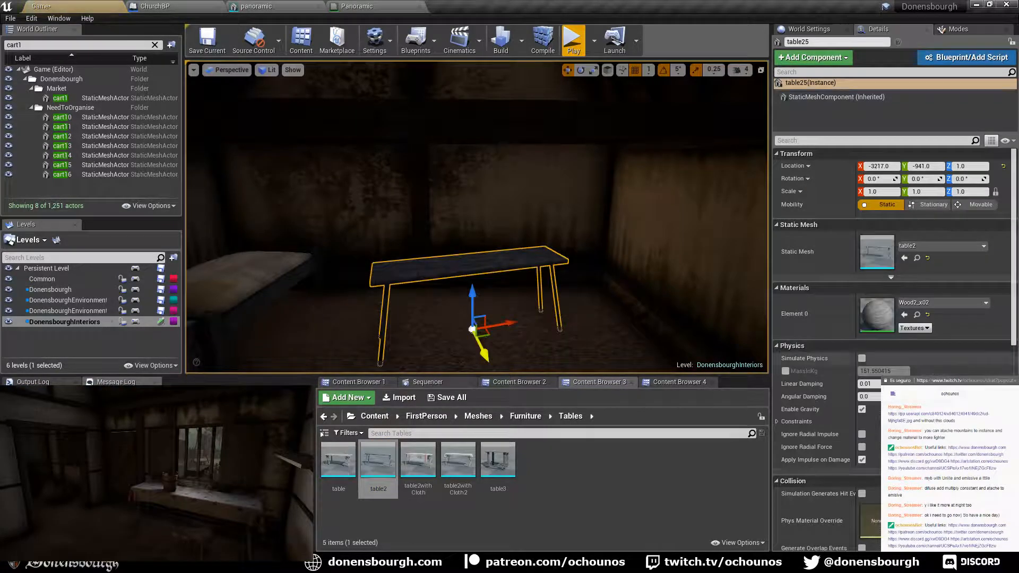
{"action": "left_click", "coordinate": [945, 302]}
{"action": "scroll", "coordinate": [950, 218], "scroll_direction": "up", "scroll_amount": 2}
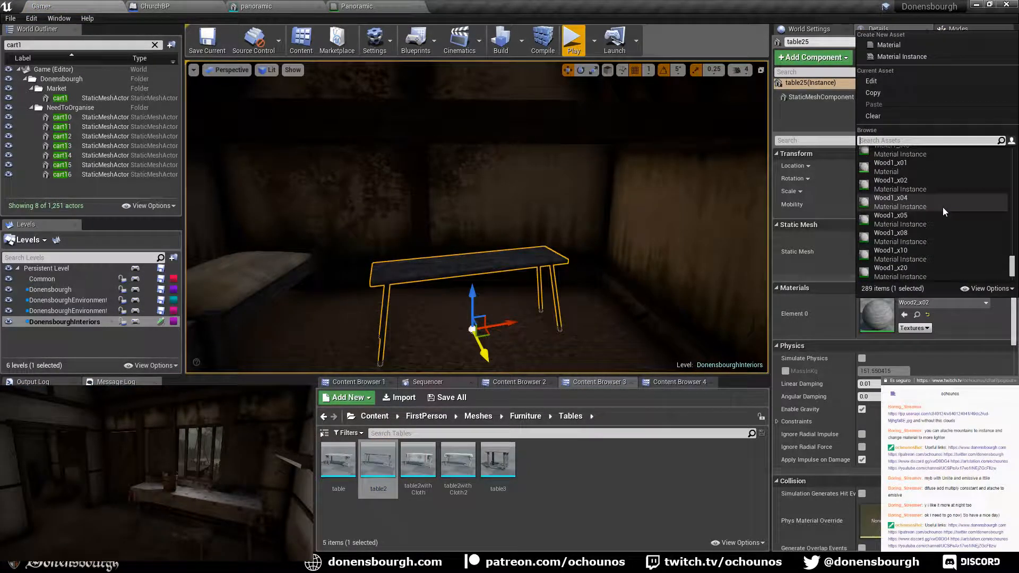
{"action": "left_click", "coordinate": [941, 207]}
- Turn the table by about 15° to line up with the back wall and move it to about X -3201, Y -1014
{"action": "key", "text": "e"}
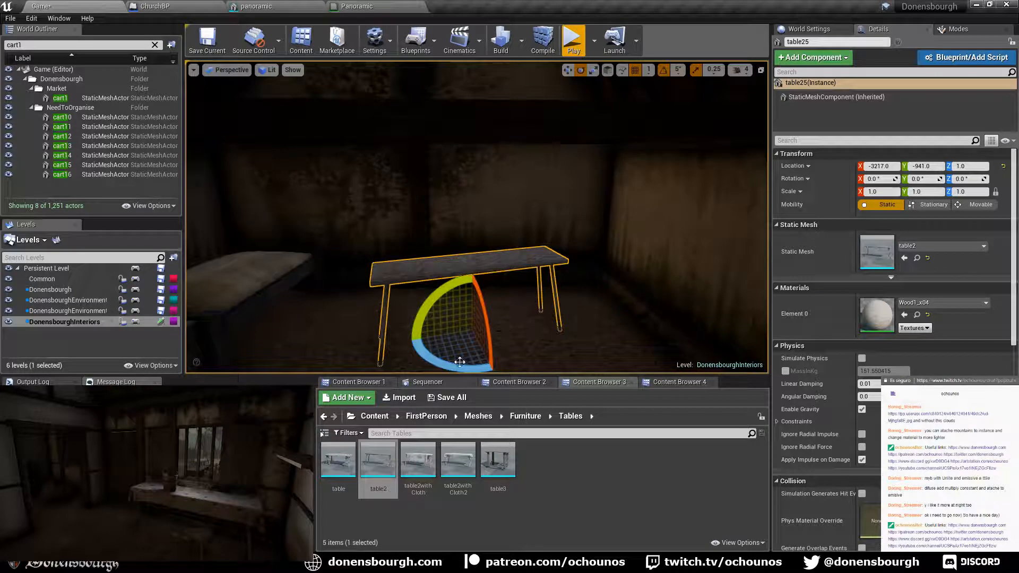
{"action": "left_click_drag", "start_coordinate": [460, 362], "coordinate": [479, 301]}
{"action": "key", "text": "w"}
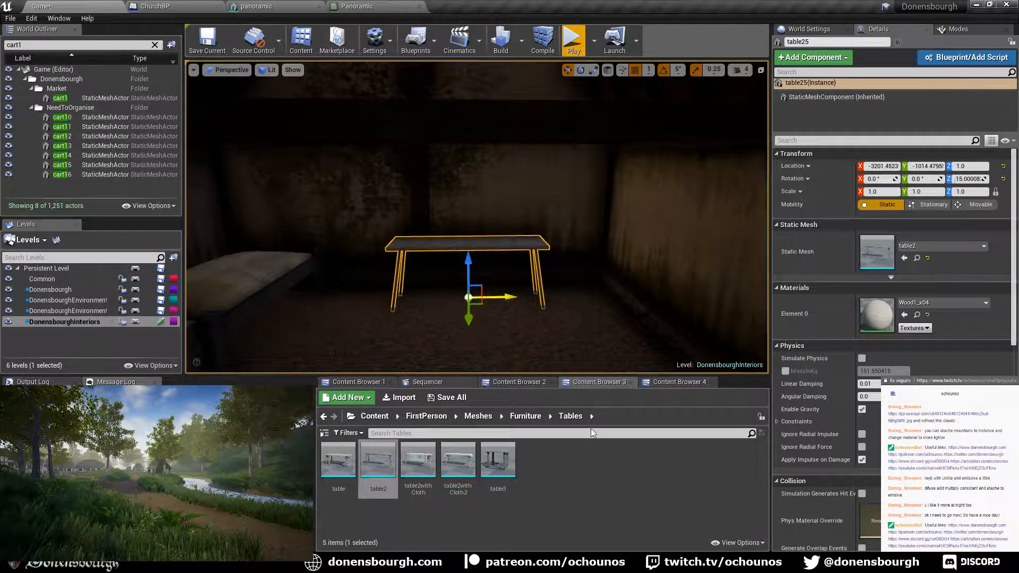
- Place the bench4 stool in front of the table at about X -3164, Y -953, rotated to about -15° on Z
{"action": "left_click", "coordinate": [530, 416]}
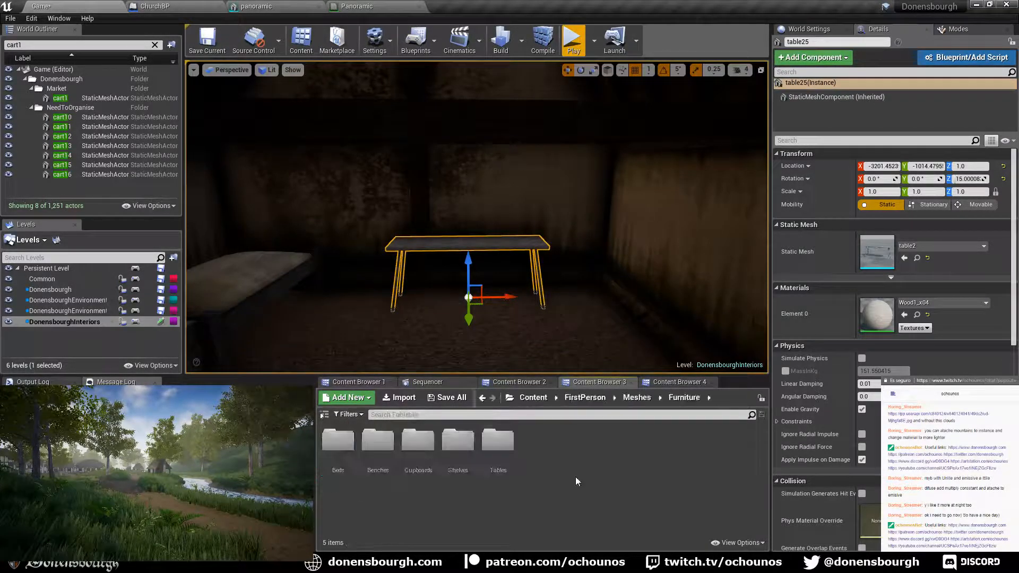
{"action": "double_click", "coordinate": [378, 442]}
{"action": "left_click_drag", "start_coordinate": [472, 472], "coordinate": [525, 315]}
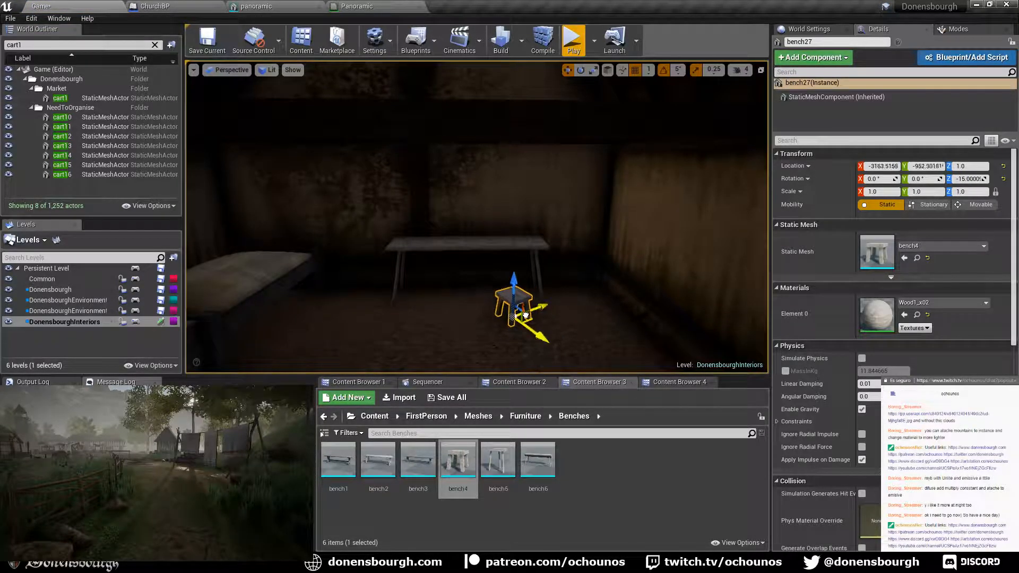
- Place the bench5 stool by the table at X -3251, Y -996 and rotate it to about -5° on Z
{"action": "left_click_drag", "start_coordinate": [494, 455], "coordinate": [434, 309]}
{"action": "key", "text": "e"}
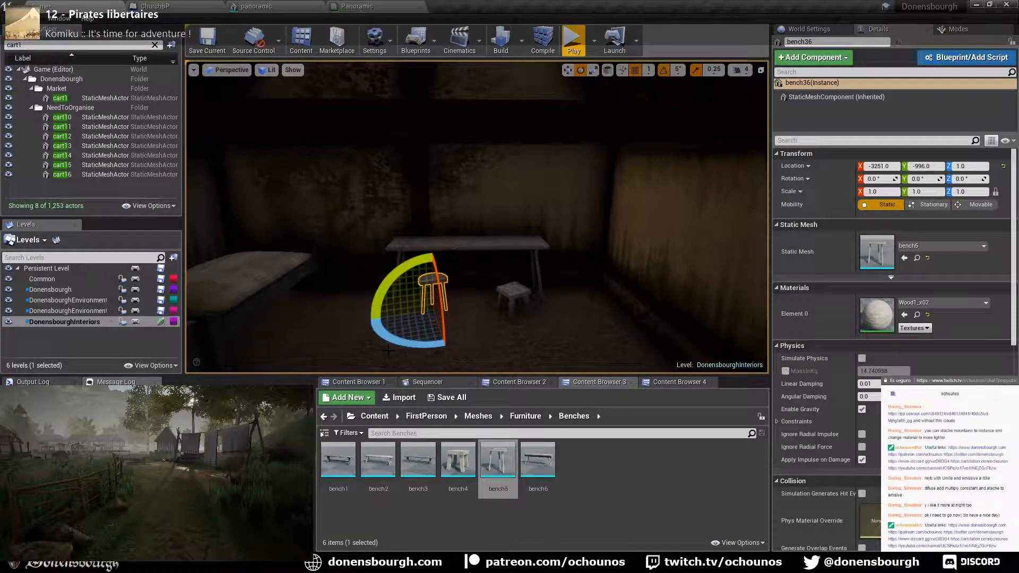
{"action": "left_click_drag", "start_coordinate": [387, 341], "coordinate": [393, 346]}
{"action": "key", "text": "w"}
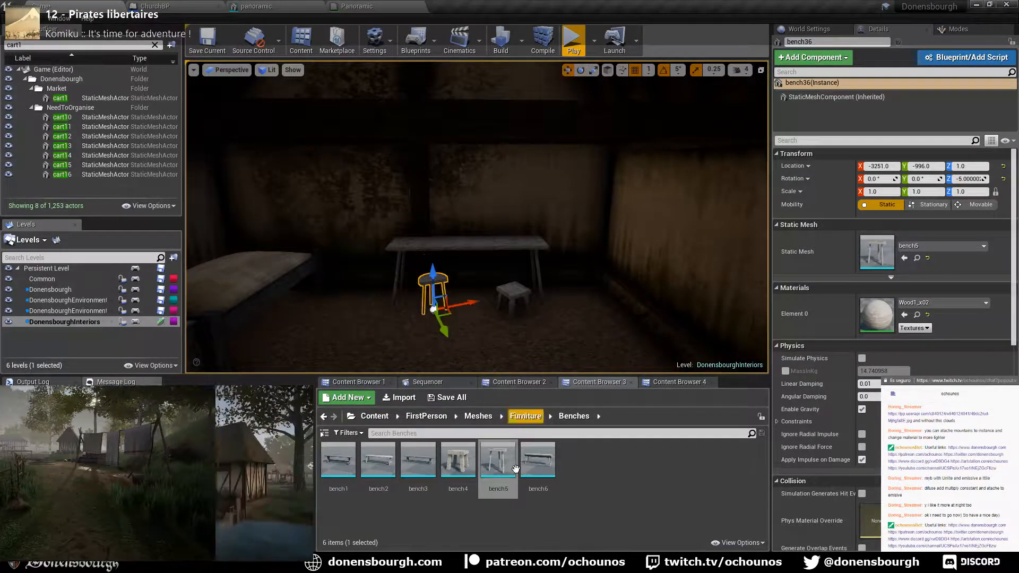
- Place a second bench4 stool at X -3225, Y -934, rotate it to about 40° on Z and set its material to Wood2_x02
{"action": "left_click", "coordinate": [449, 462]}
{"action": "left_click_drag", "start_coordinate": [449, 462], "coordinate": [464, 365]}
{"action": "key", "text": "e"}
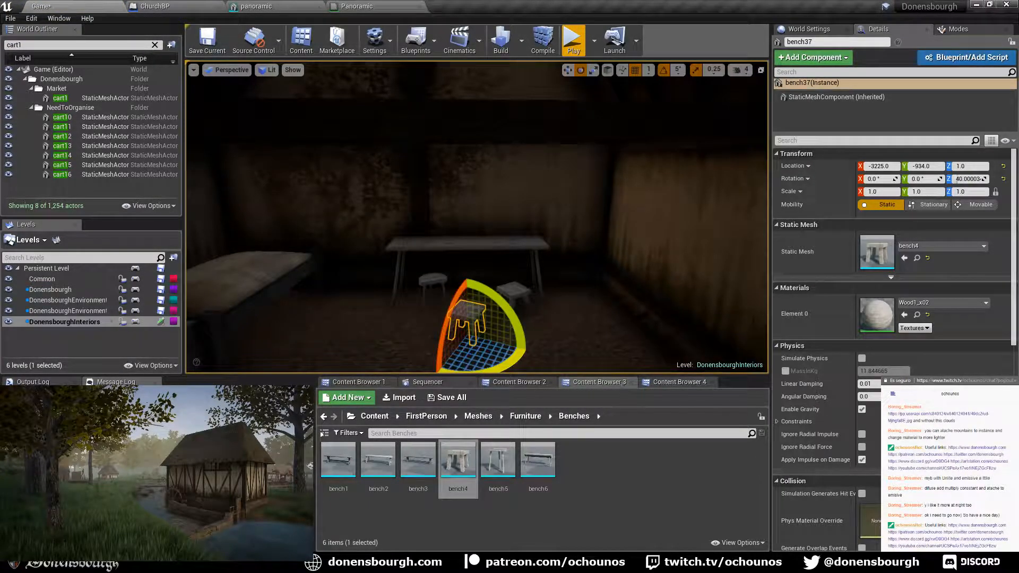
{"action": "left_click", "coordinate": [939, 301]}
{"action": "scroll", "coordinate": [939, 262], "scroll_direction": "down", "scroll_amount": 1}
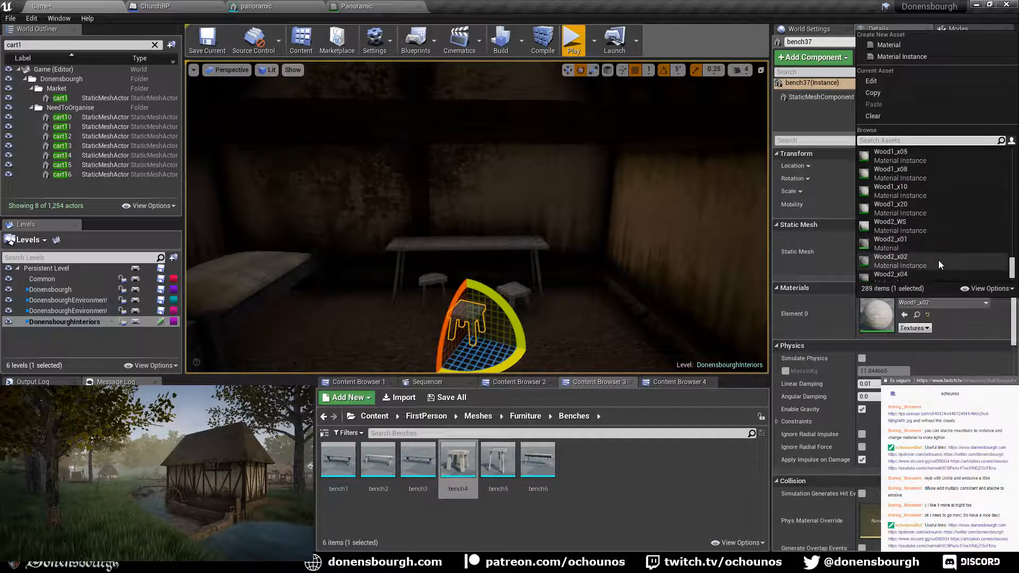
{"action": "left_click", "coordinate": [937, 260]}
{"action": "right_click_drag", "start_coordinate": [524, 367], "coordinate": [482, 380]}
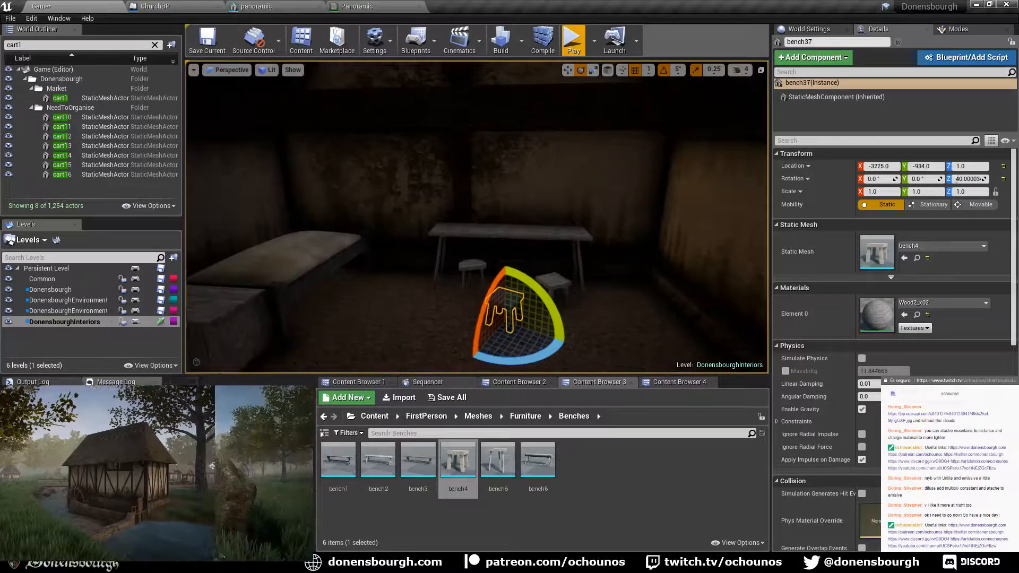
{"action": "key", "text": "Escape"}
- Place the standing shelves mesh on the floor near the stools at X -3111, Y -909 and rotate it to about -70° on Z
{"action": "right_click_drag", "start_coordinate": [476, 216], "coordinate": [297, 271]}
{"action": "right_click_drag", "start_coordinate": [558, 311], "coordinate": [492, 341]}
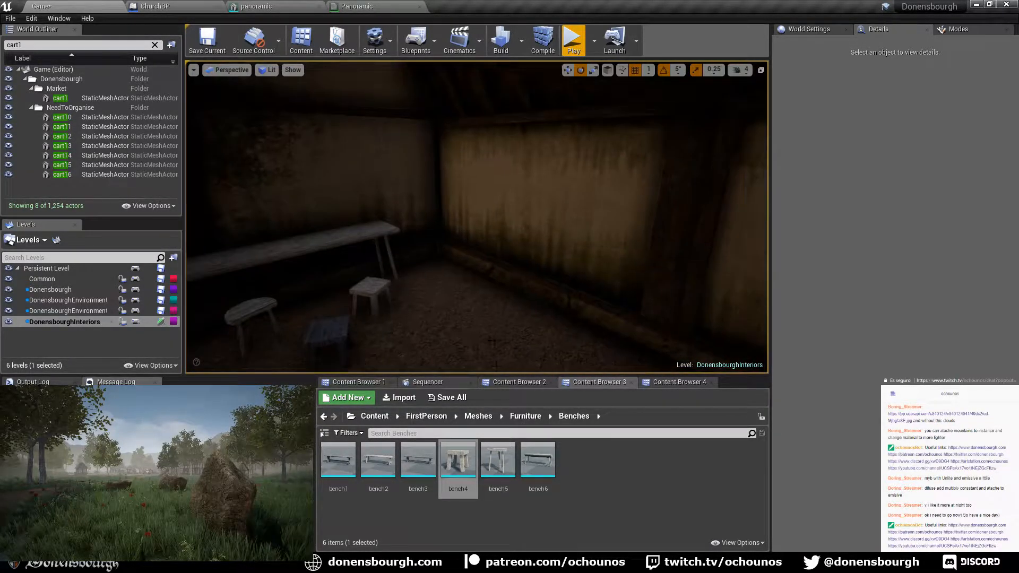
{"action": "left_click", "coordinate": [538, 420]}
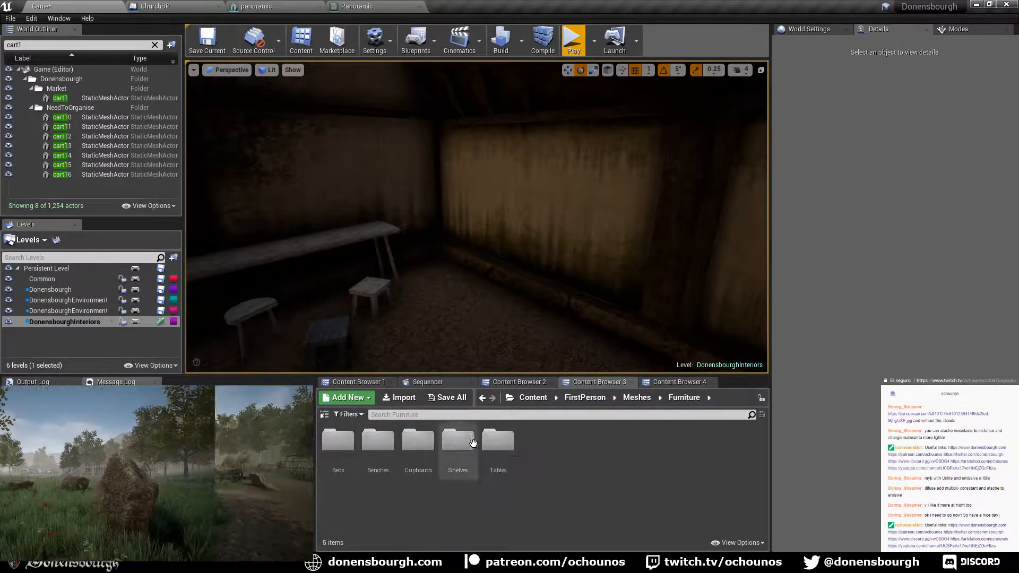
{"action": "double_click", "coordinate": [457, 454]}
{"action": "left_click_drag", "start_coordinate": [338, 459], "coordinate": [448, 361]}
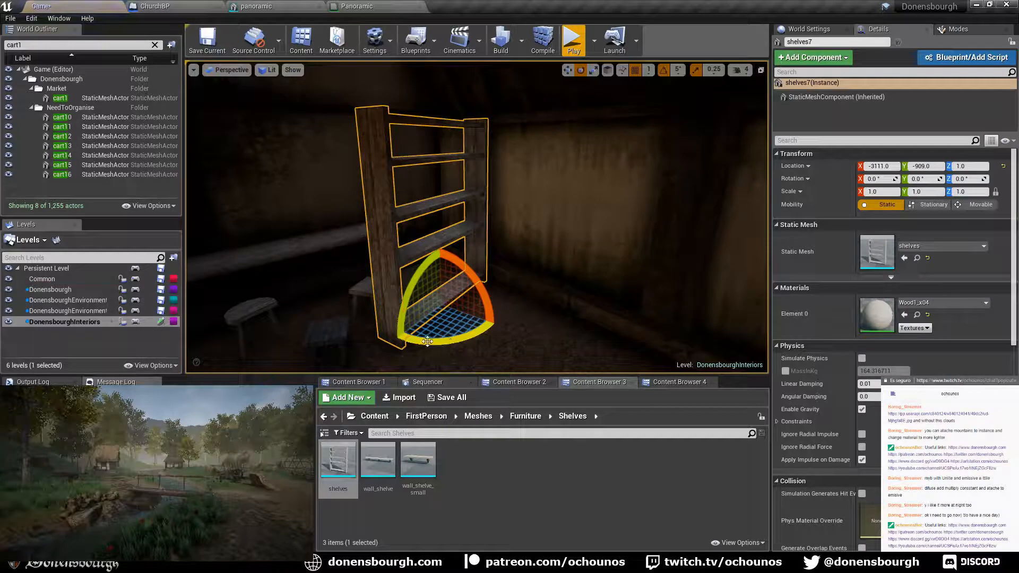
{"action": "left_click_drag", "start_coordinate": [491, 334], "coordinate": [421, 337]}
{"action": "key", "text": "w"}
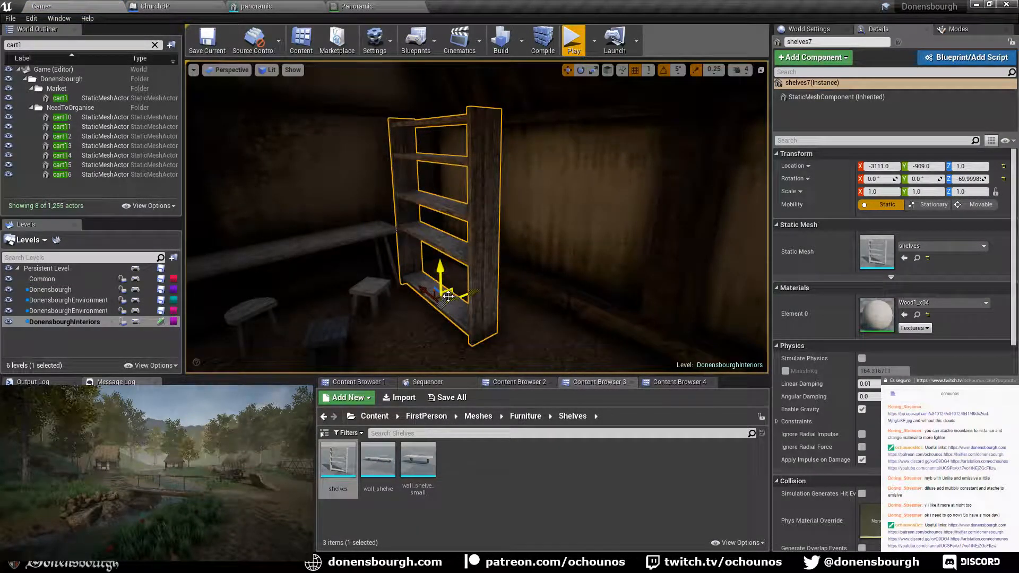
- Move the standing shelves against the wall at about X -3048, Y -913 and rotate them to about -75° on Z
{"action": "left_click_drag", "start_coordinate": [447, 294], "coordinate": [444, 277]}
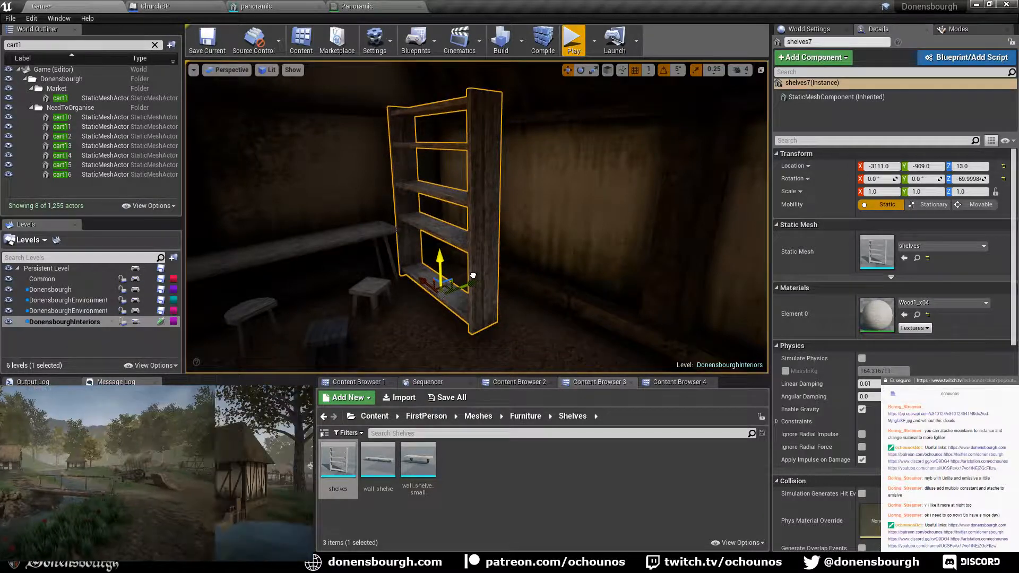
{"action": "key", "text": "ctrl+z"}
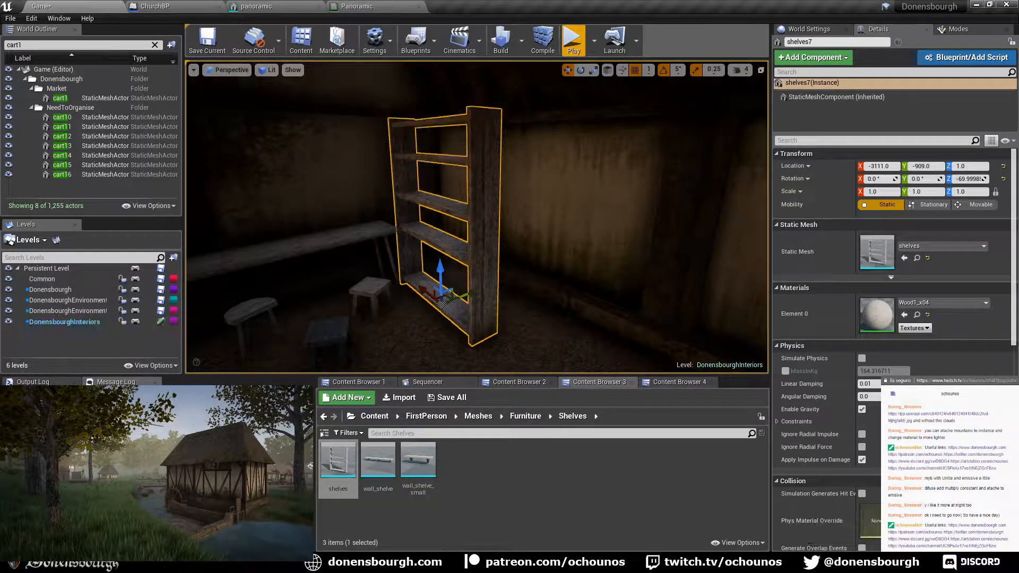
{"action": "right_click_drag", "start_coordinate": [493, 289], "coordinate": [518, 297]}
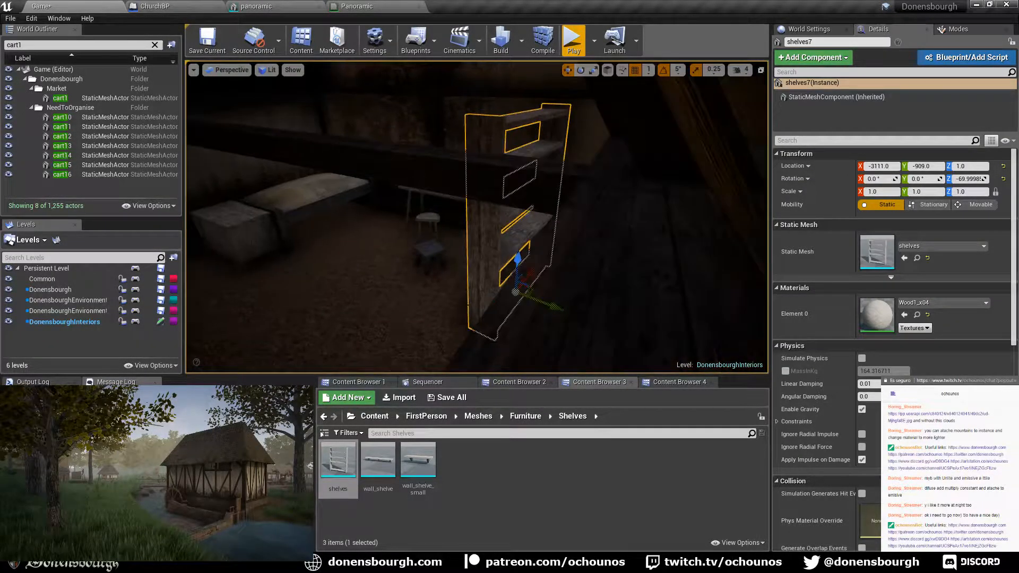
{"action": "left_click_drag", "start_coordinate": [533, 289], "coordinate": [587, 291]}
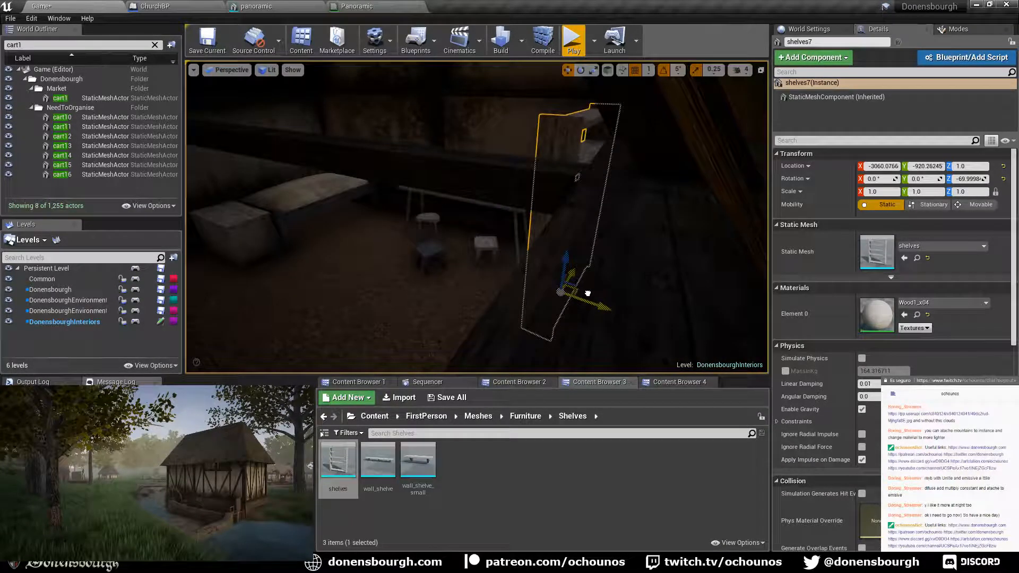
{"action": "right_click_drag", "start_coordinate": [587, 291], "coordinate": [637, 292]}
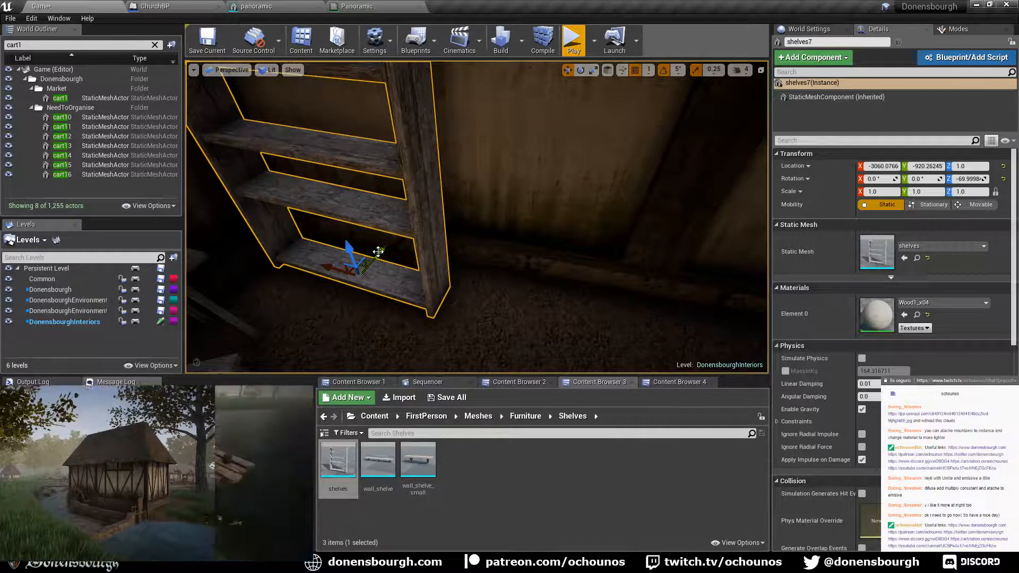
{"action": "mouse_move", "coordinate": [377, 252]}
{"action": "left_mouse_down"}
{"action": "mouse_move", "coordinate": [391, 236]}
{"action": "mouse_move", "coordinate": [375, 253]}
{"action": "left_mouse_up"}
{"action": "key", "text": "e"}
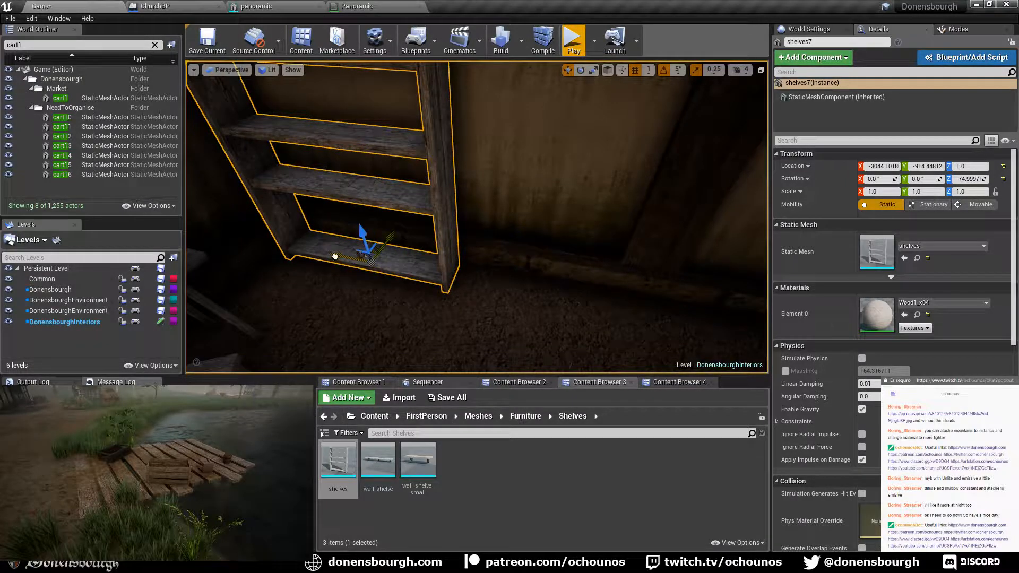
{"action": "left_click_drag", "start_coordinate": [334, 256], "coordinate": [339, 255]}
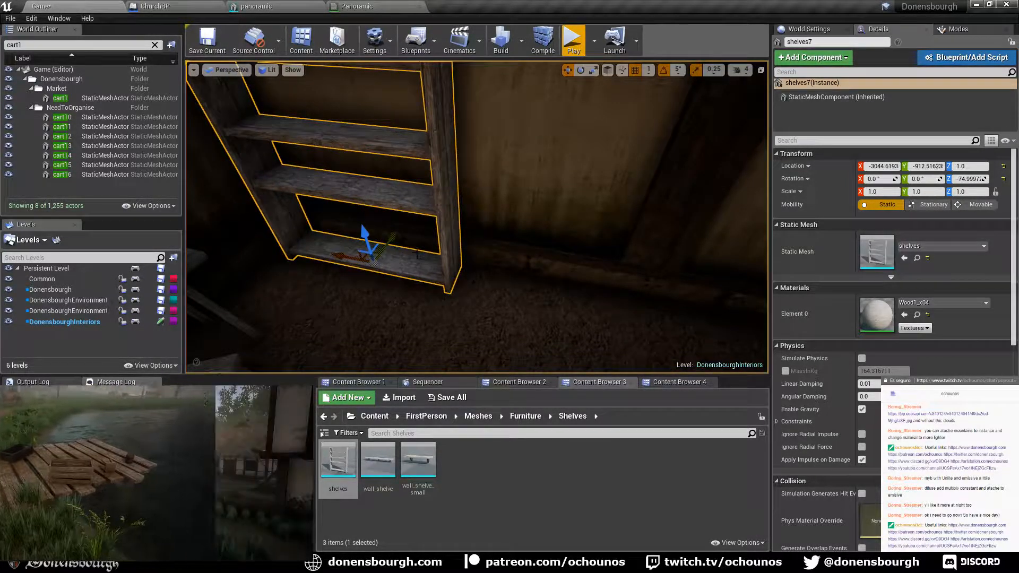
{"action": "scroll", "coordinate": [391, 236], "scroll_direction": "down", "scroll_amount": 8}
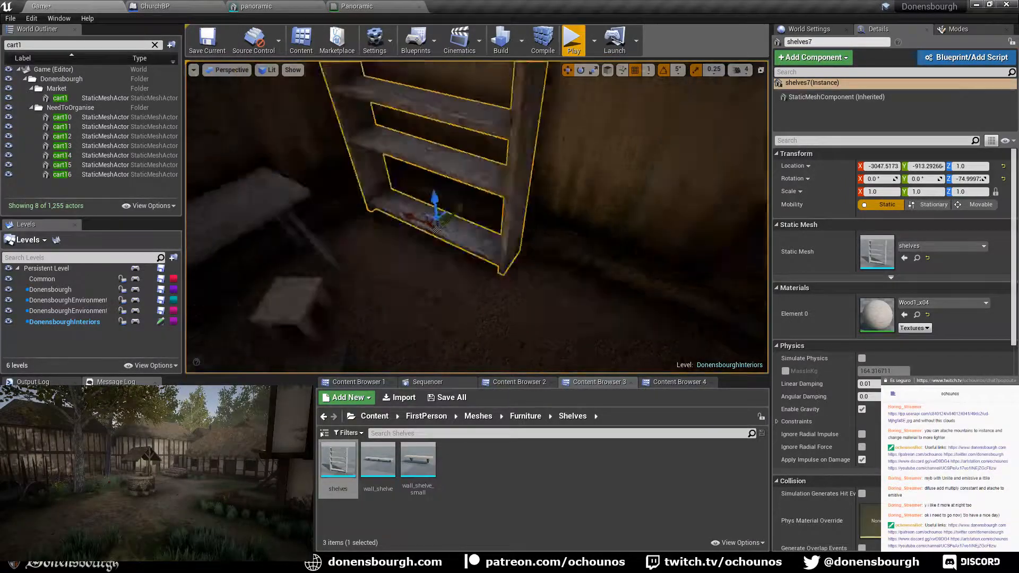
{"action": "right_click_drag", "start_coordinate": [404, 257], "coordinate": [462, 272]}
{"action": "key", "text": "Escape"}
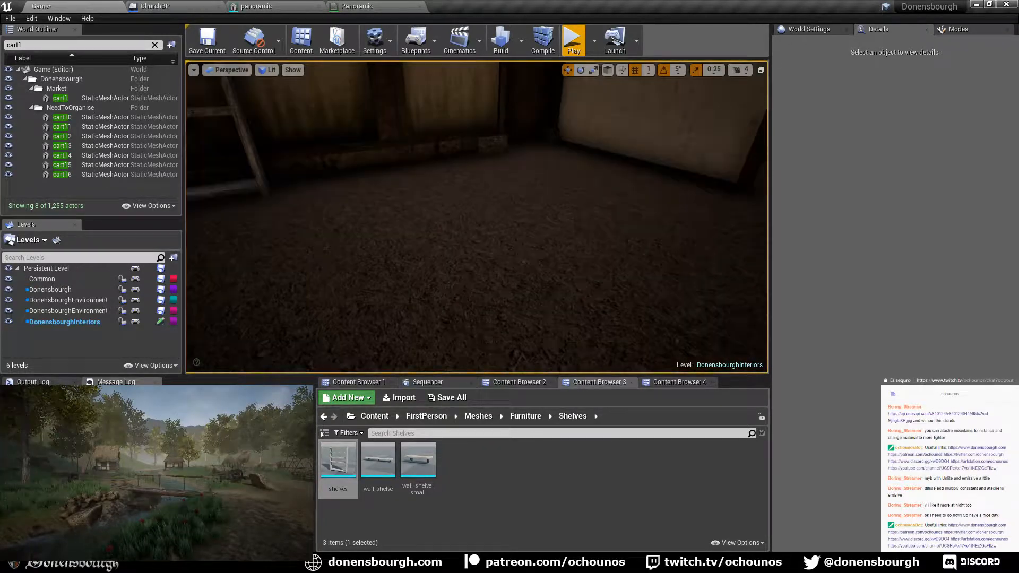
- Place a SitBP bench beside the standing shelves at about X -3145, Y -743, rotated to about 105° on Z
{"action": "left_click", "coordinate": [524, 417]}
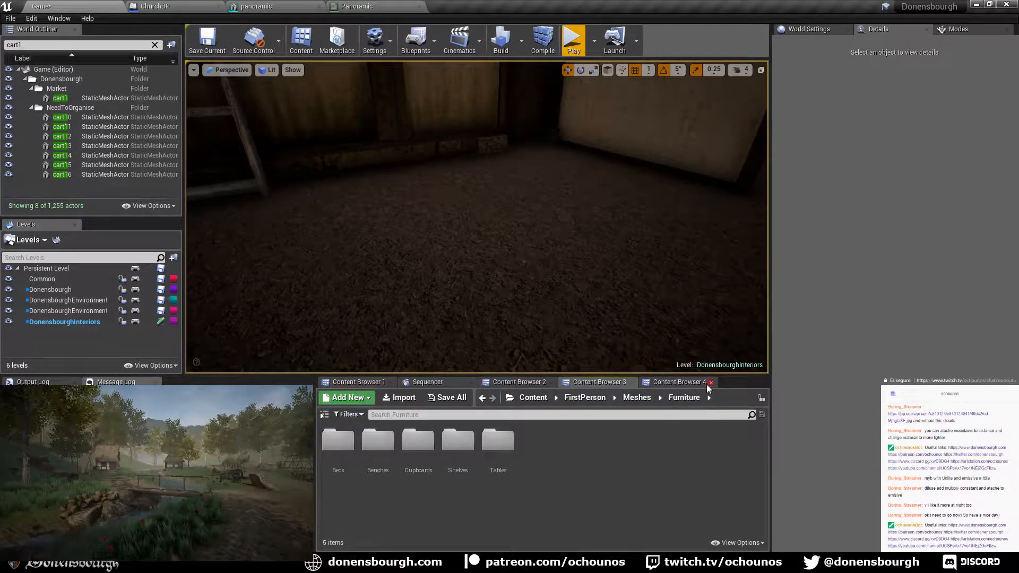
{"action": "left_click", "coordinate": [521, 382]}
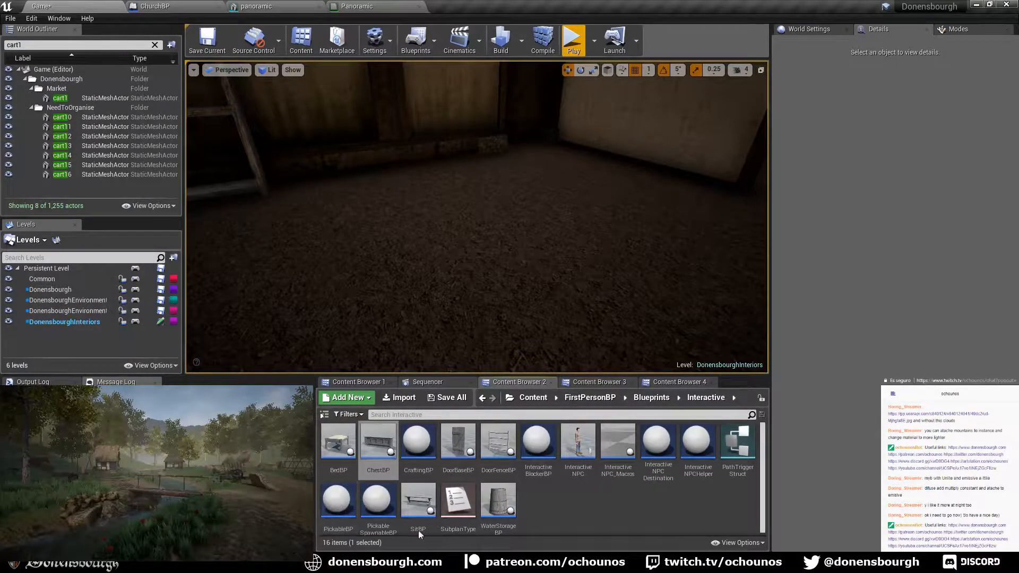
{"action": "left_click_drag", "start_coordinate": [426, 509], "coordinate": [396, 240]}
{"action": "mouse_move", "coordinate": [450, 333]}
{"action": "right_mouse_down"}
{"action": "mouse_move", "coordinate": [488, 332]}
{"action": "mouse_move", "coordinate": [450, 332]}
{"action": "right_mouse_up"}
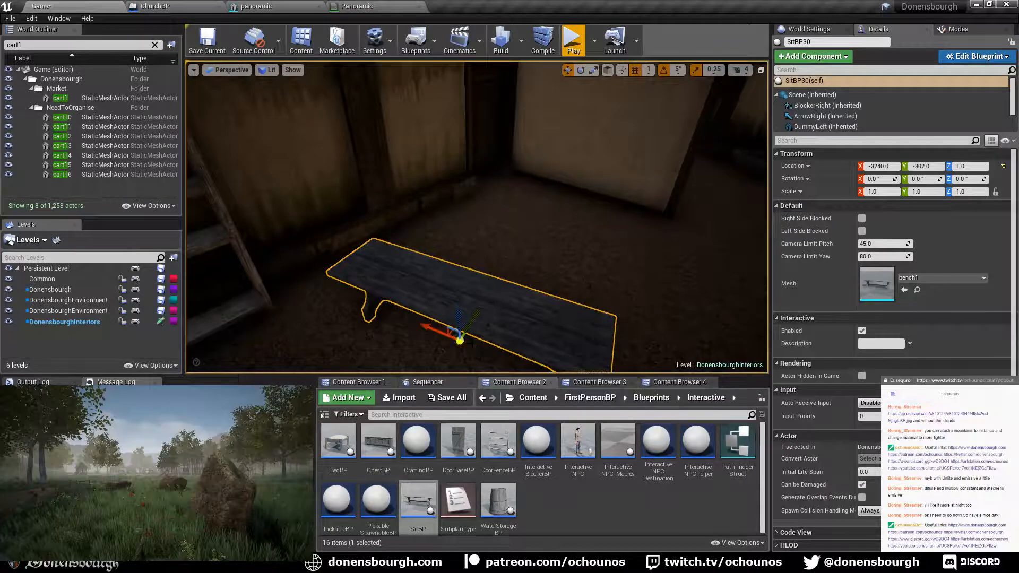
{"action": "key", "text": "e"}
{"action": "left_click_drag", "start_coordinate": [509, 368], "coordinate": [416, 265]}
{"action": "key", "text": "w"}
{"action": "key", "text": "e"}
{"action": "left_click_drag", "start_coordinate": [419, 303], "coordinate": [404, 304]}
- Turn the bench beside the shelves around to about -75° on Z and move it against the wall at about X -3111, Y -735
{"action": "left_click", "coordinate": [220, 233]}
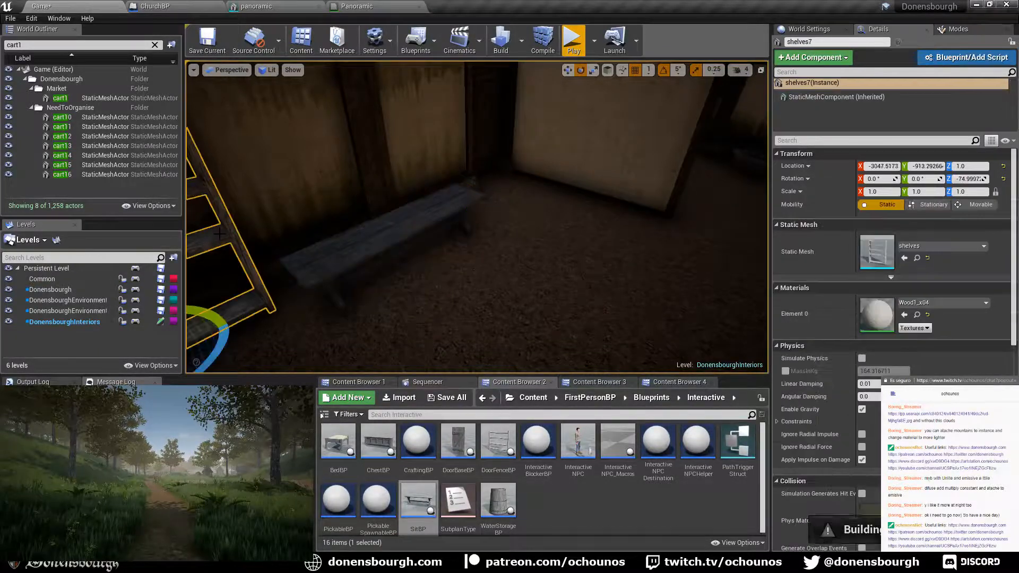
{"action": "left_click", "coordinate": [430, 223]}
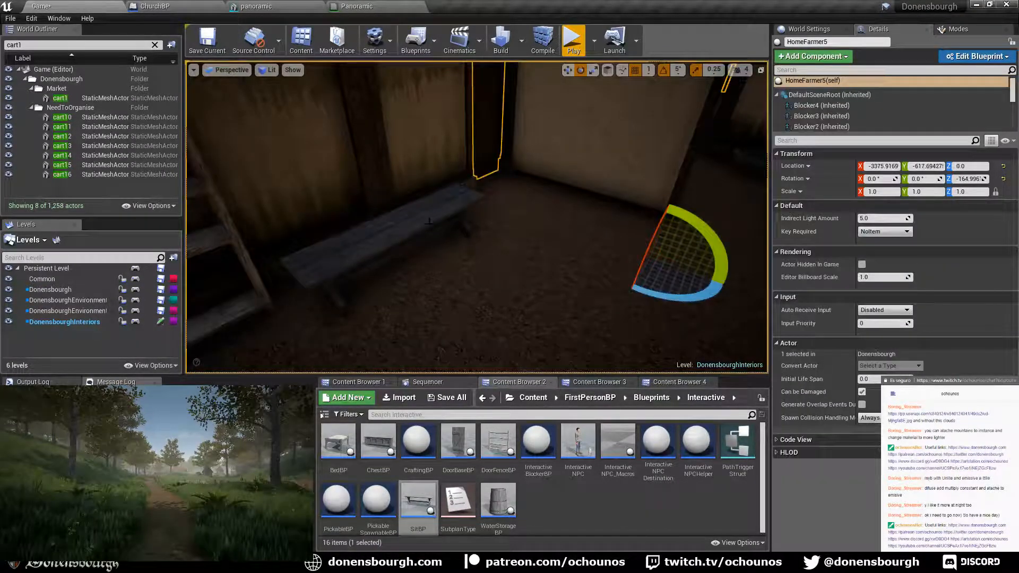
{"action": "left_click", "coordinate": [425, 218]}
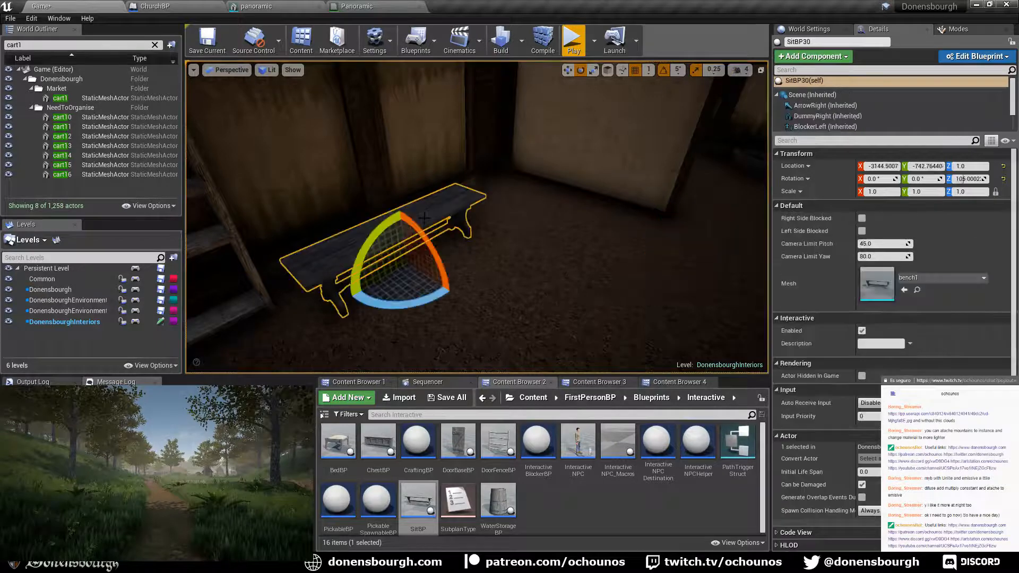
{"action": "left_click_drag", "start_coordinate": [409, 306], "coordinate": [348, 298]}
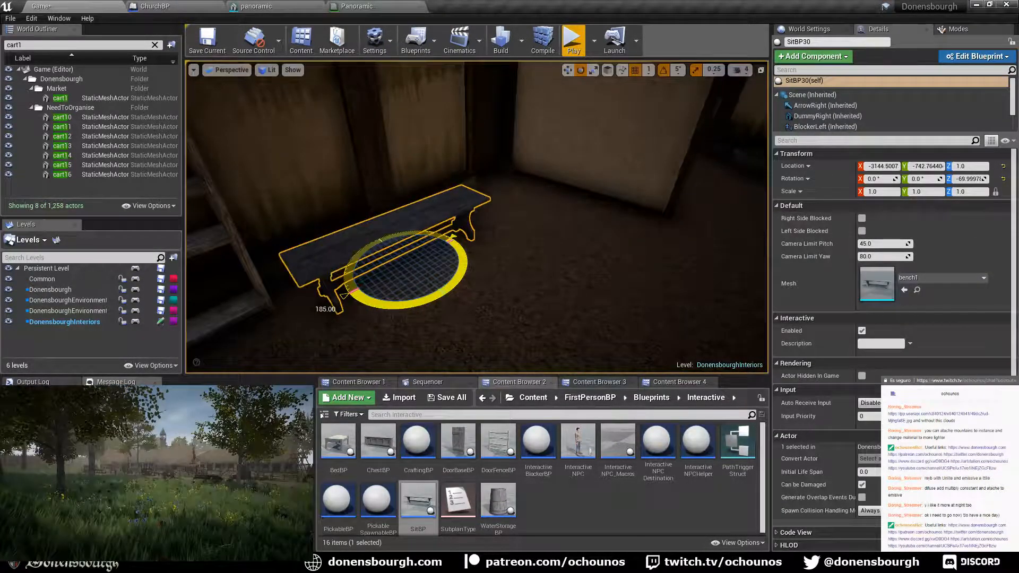
{"action": "key", "text": "w"}
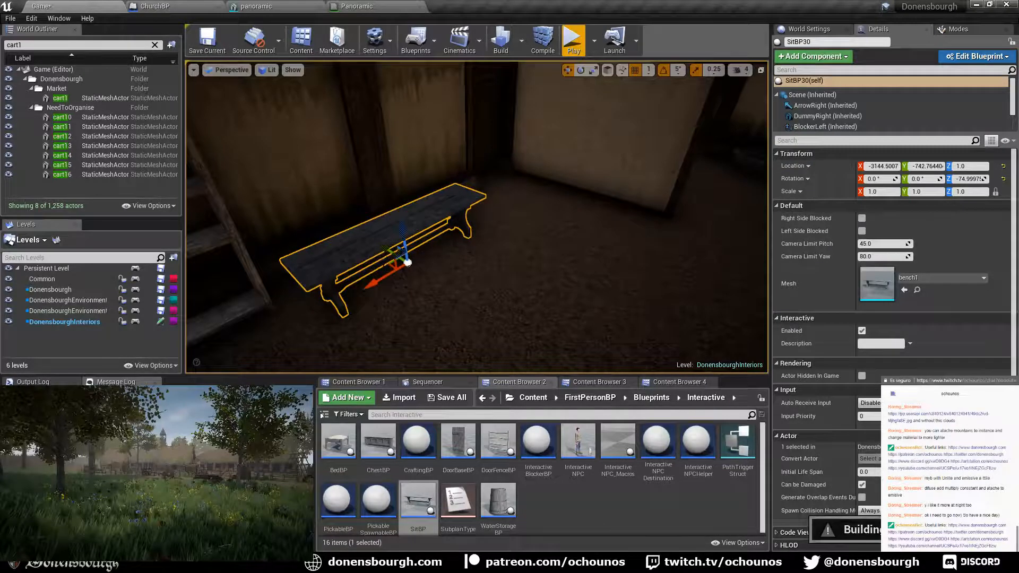
{"action": "left_click_drag", "start_coordinate": [389, 261], "coordinate": [394, 250]}
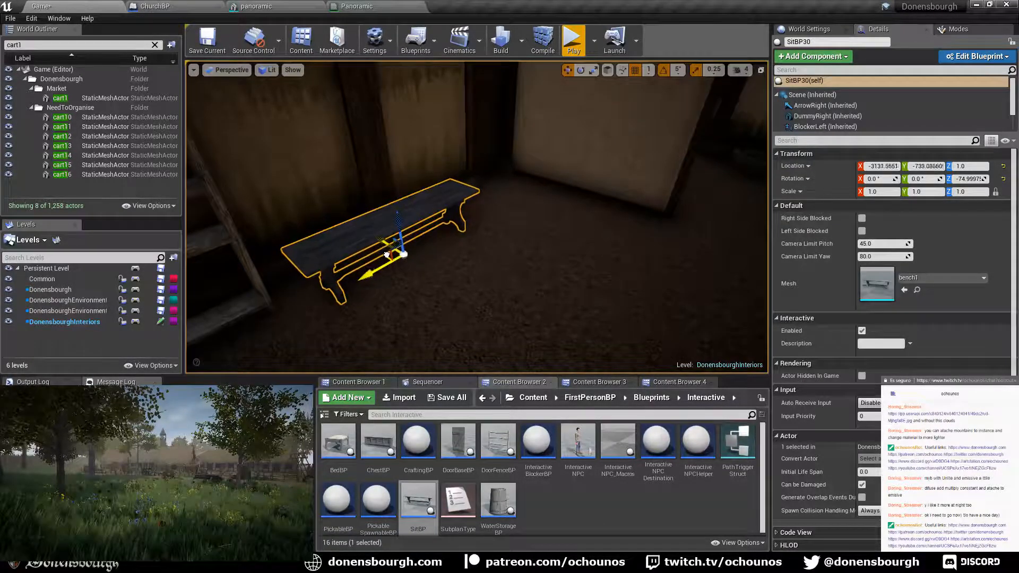
{"action": "right_click_drag", "start_coordinate": [412, 262], "coordinate": [499, 271]}
{"action": "left_click_drag", "start_coordinate": [446, 158], "coordinate": [462, 158]}
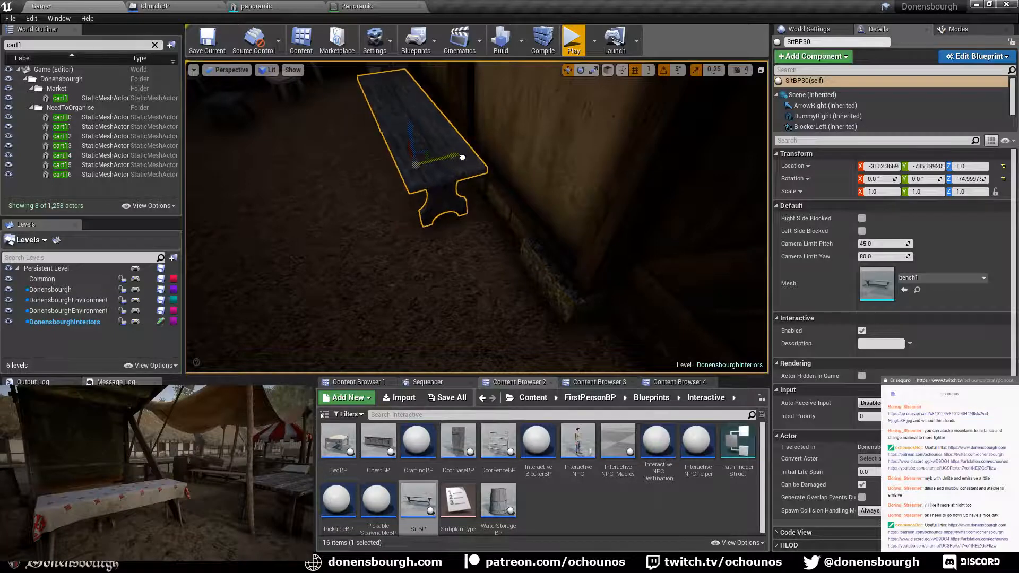
- Place a basket_large by the end of the bench at X -3150, Y -601, scaled to 0.7 and rotated to -30° on Z
{"action": "left_click", "coordinate": [607, 383]}
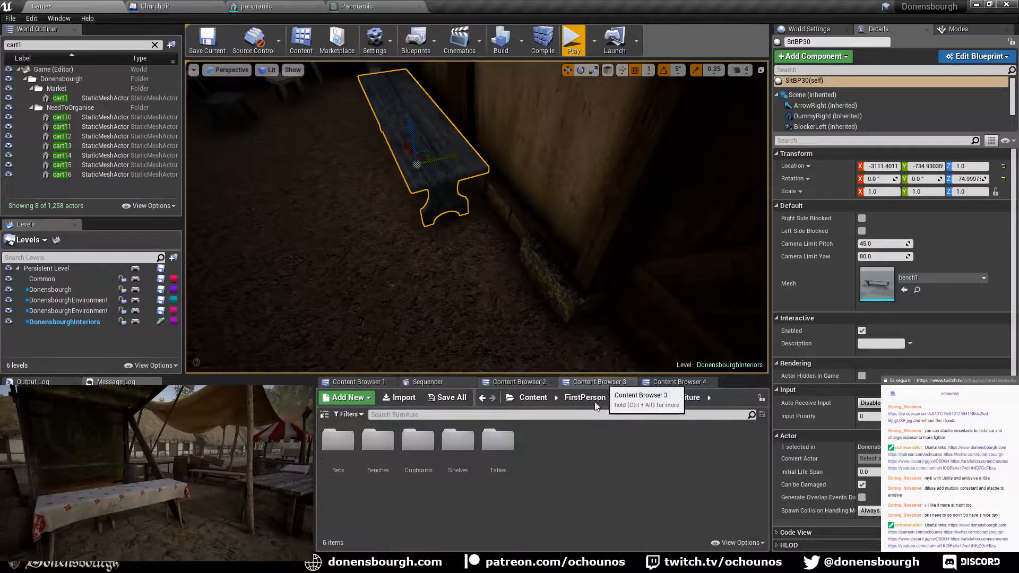
{"action": "left_click", "coordinate": [682, 383]}
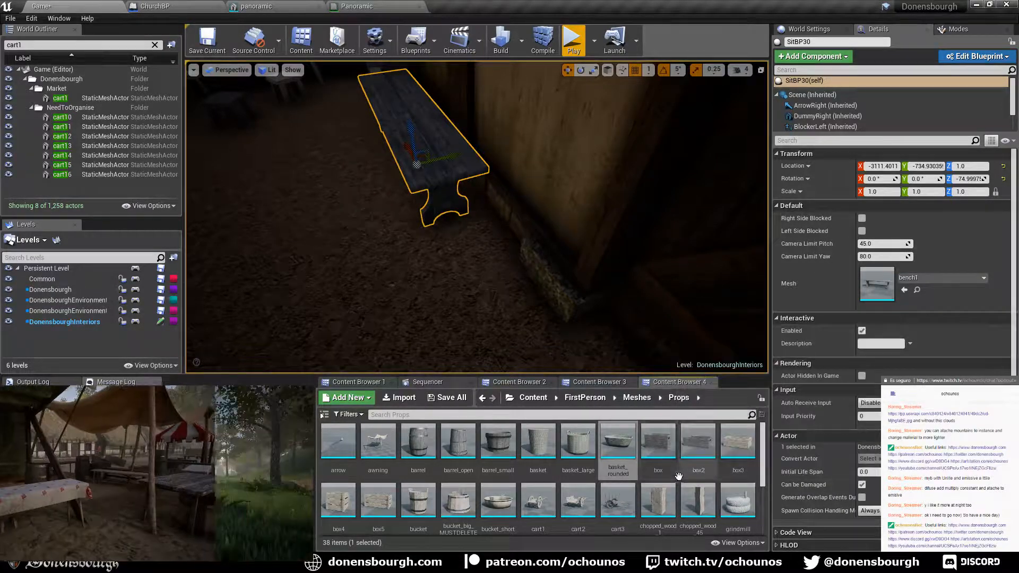
{"action": "left_click_drag", "start_coordinate": [578, 443], "coordinate": [470, 311]}
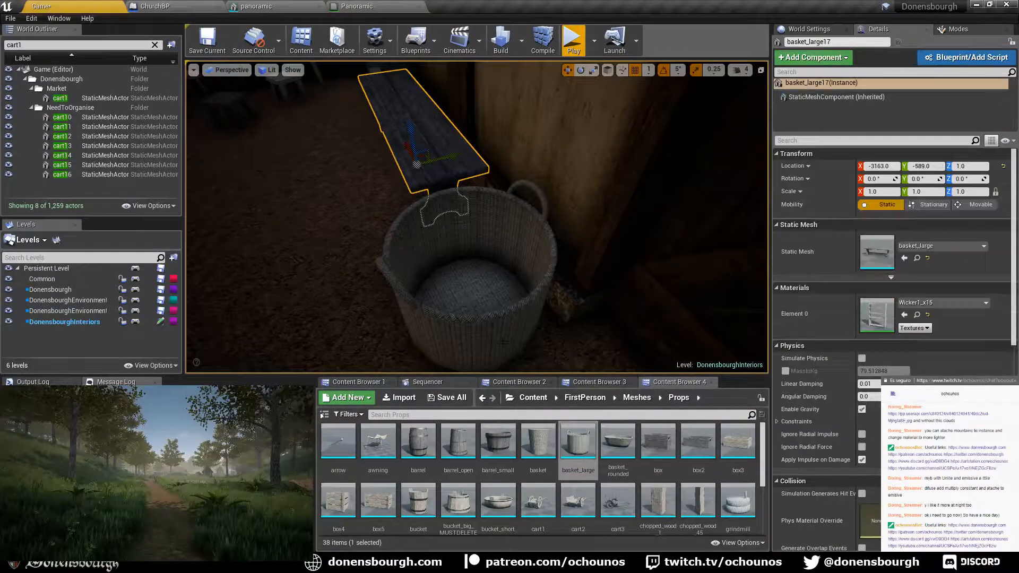
{"action": "left_click", "coordinate": [881, 192]}
{"action": "type", "text": "0.7"}
{"action": "key", "text": "Return"}
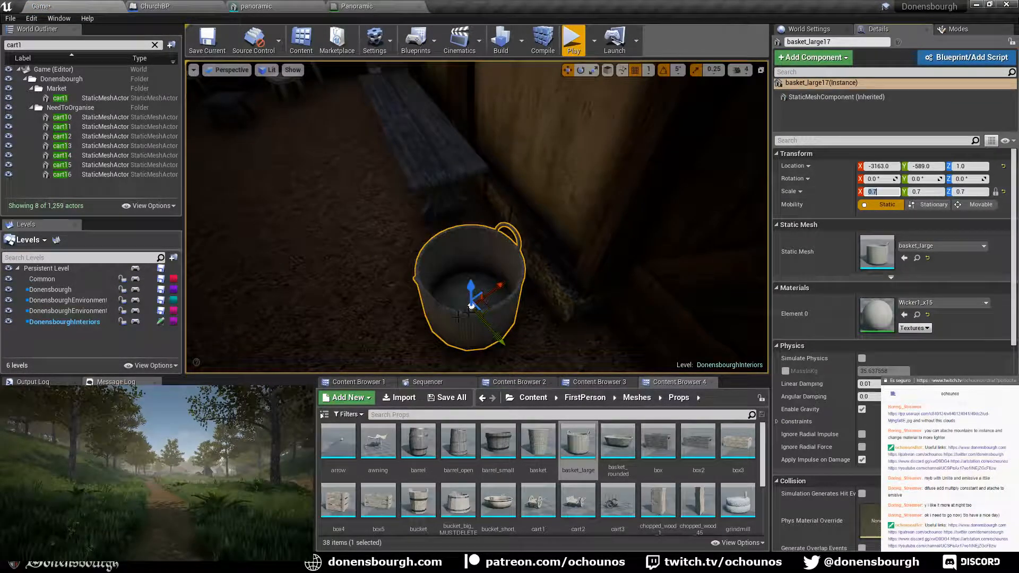
{"action": "left_click_drag", "start_coordinate": [489, 302], "coordinate": [491, 287]}
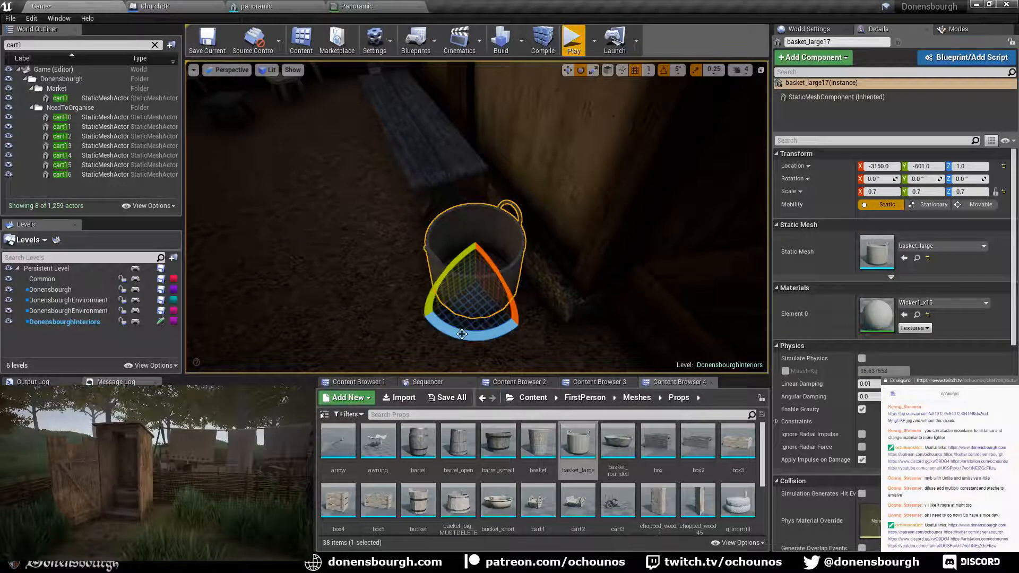
{"action": "mouse_move", "coordinate": [462, 334]}
{"action": "left_mouse_down"}
{"action": "mouse_move", "coordinate": [443, 333]}
{"action": "mouse_move", "coordinate": [465, 337]}
{"action": "left_mouse_up"}
{"action": "mouse_move", "coordinate": [484, 329]}
{"action": "right_mouse_down"}
{"action": "mouse_move", "coordinate": [440, 289]}
{"action": "mouse_move", "coordinate": [371, 276]}
{"action": "mouse_move", "coordinate": [414, 311]}
{"action": "mouse_move", "coordinate": [491, 308]}
{"action": "mouse_move", "coordinate": [472, 310]}
{"action": "mouse_move", "coordinate": [494, 316]}
{"action": "right_mouse_up"}
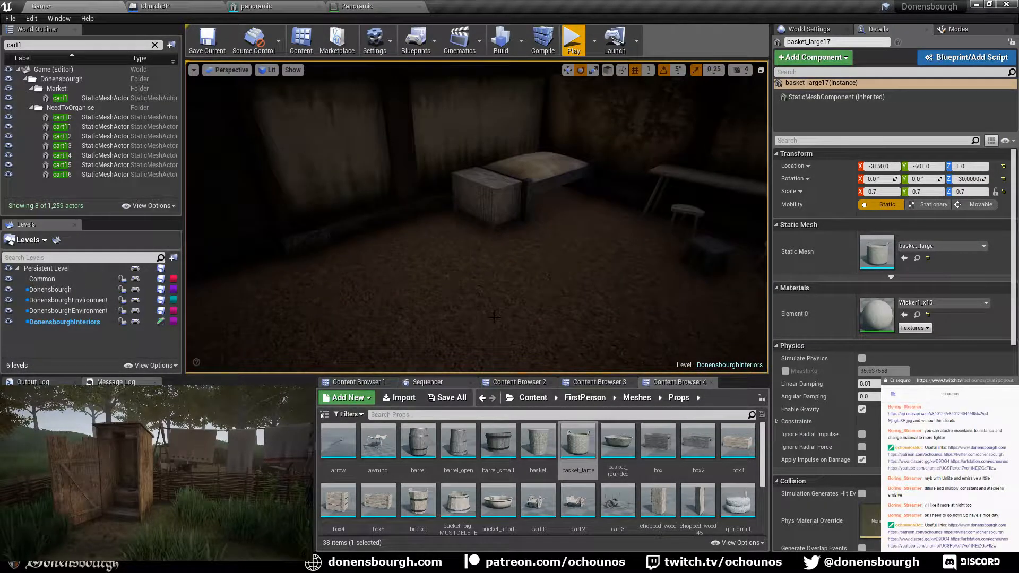
- Place another SitBP on the floor in front of the bed at X -3400, Y -737 and set its mesh to bench6
{"action": "left_click", "coordinate": [510, 381]}
{"action": "left_click_drag", "start_coordinate": [418, 499], "coordinate": [472, 304]}
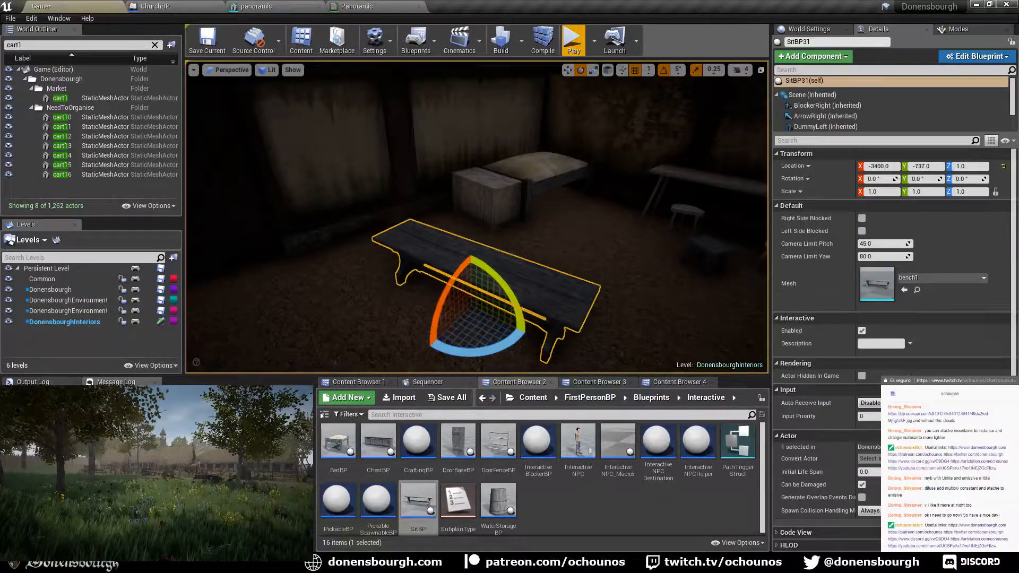
{"action": "left_click", "coordinate": [944, 275]}
{"action": "left_click", "coordinate": [922, 322]}
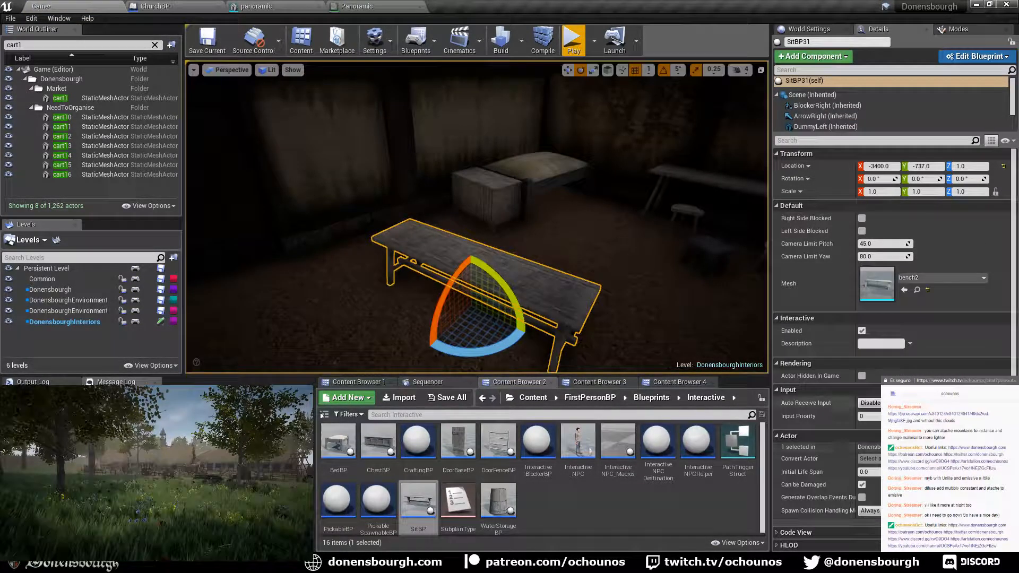
{"action": "left_click", "coordinate": [935, 278]}
{"action": "left_click", "coordinate": [924, 326]}
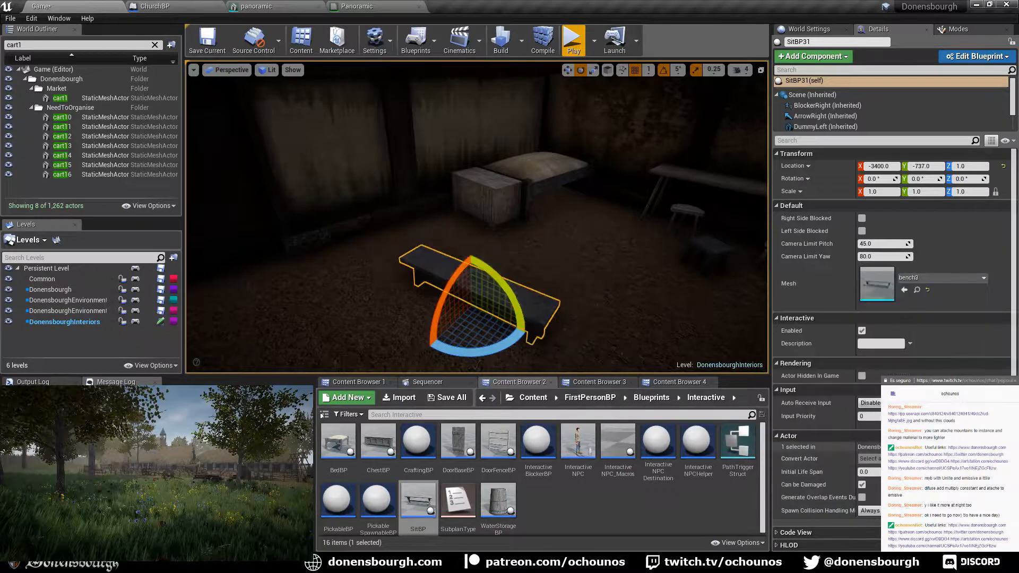
{"action": "left_click", "coordinate": [934, 278]}
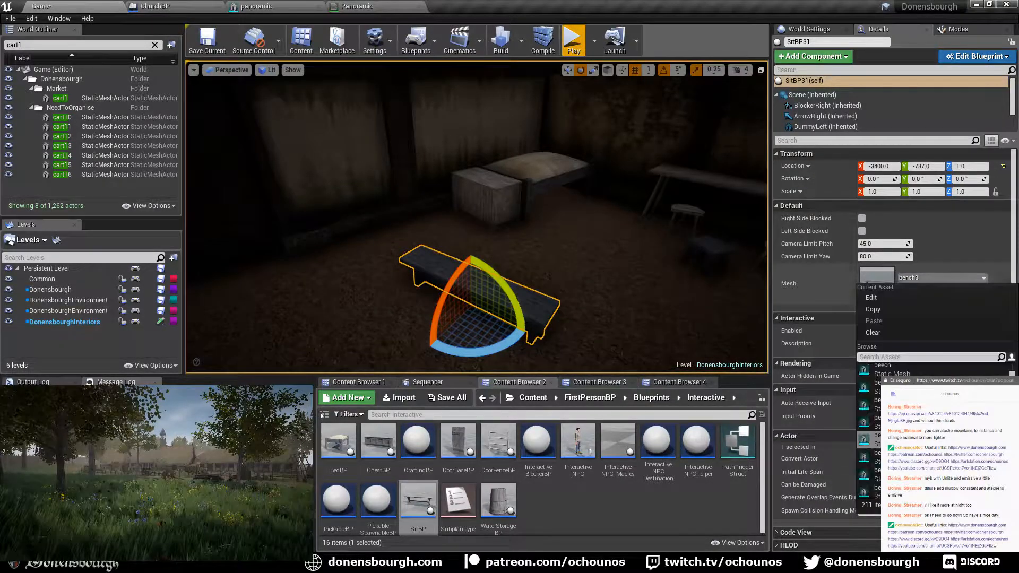
{"action": "left_click", "coordinate": [903, 468]}
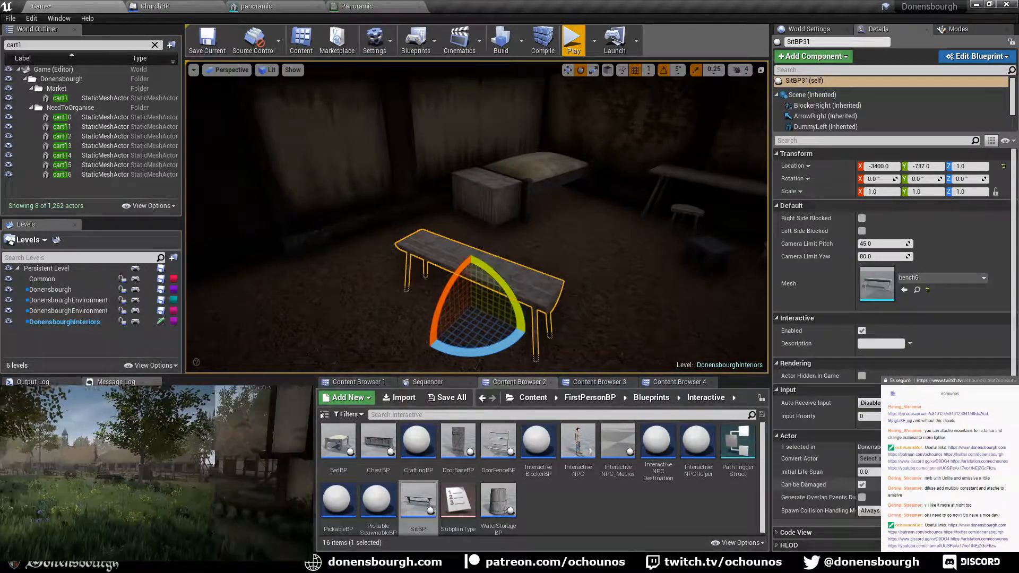
- Rotate the bench6 seat to -75° on Z and move it to about X -3435, Y -746
{"action": "left_click_drag", "start_coordinate": [478, 355], "coordinate": [468, 341]}
{"action": "right_click_drag", "start_coordinate": [468, 340], "coordinate": [536, 331]}
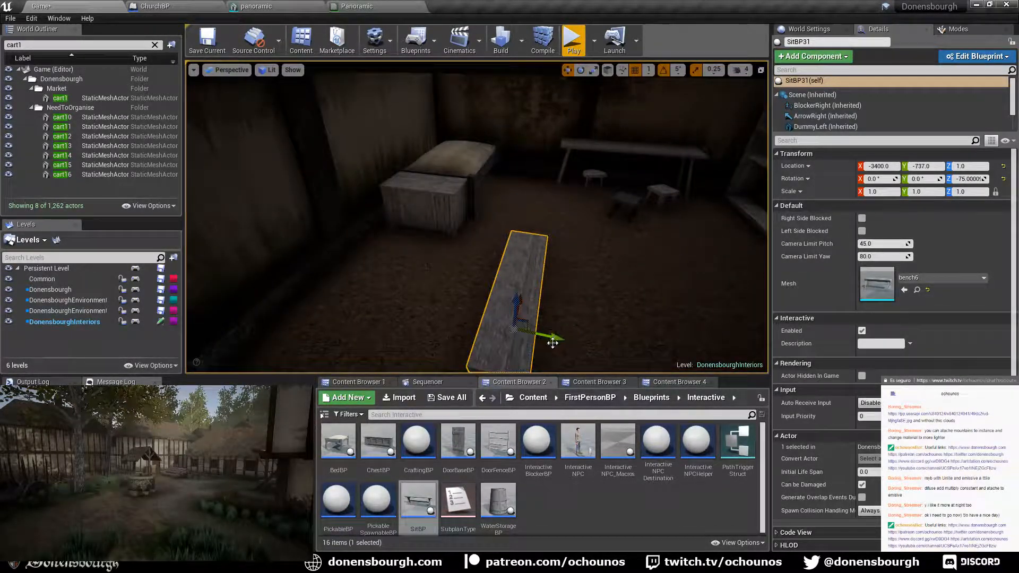
{"action": "left_click_drag", "start_coordinate": [551, 336], "coordinate": [499, 326]}
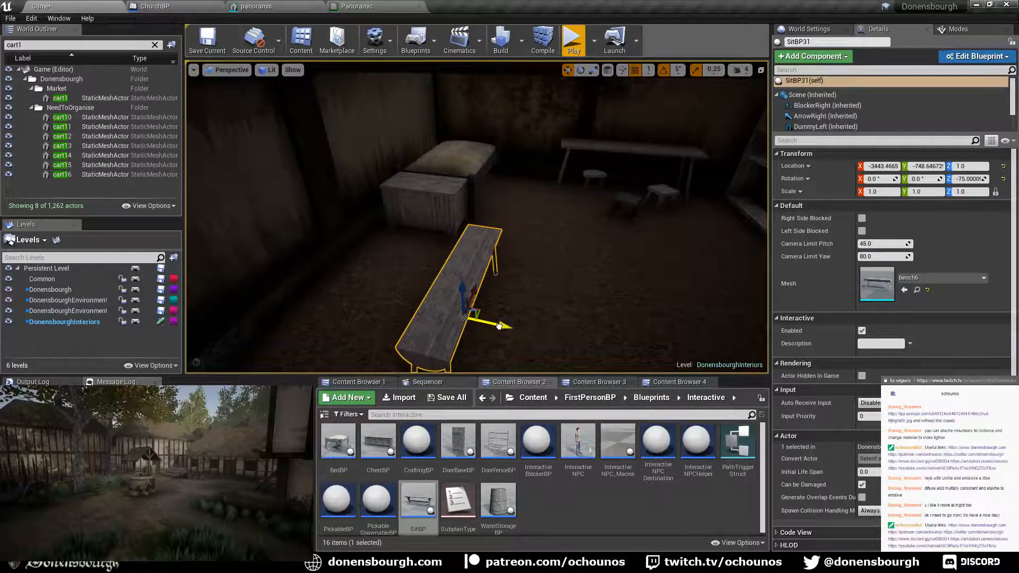
{"action": "right_click_drag", "start_coordinate": [499, 326], "coordinate": [351, 305]}
{"action": "right_click_drag", "start_coordinate": [441, 266], "coordinate": [404, 273]}
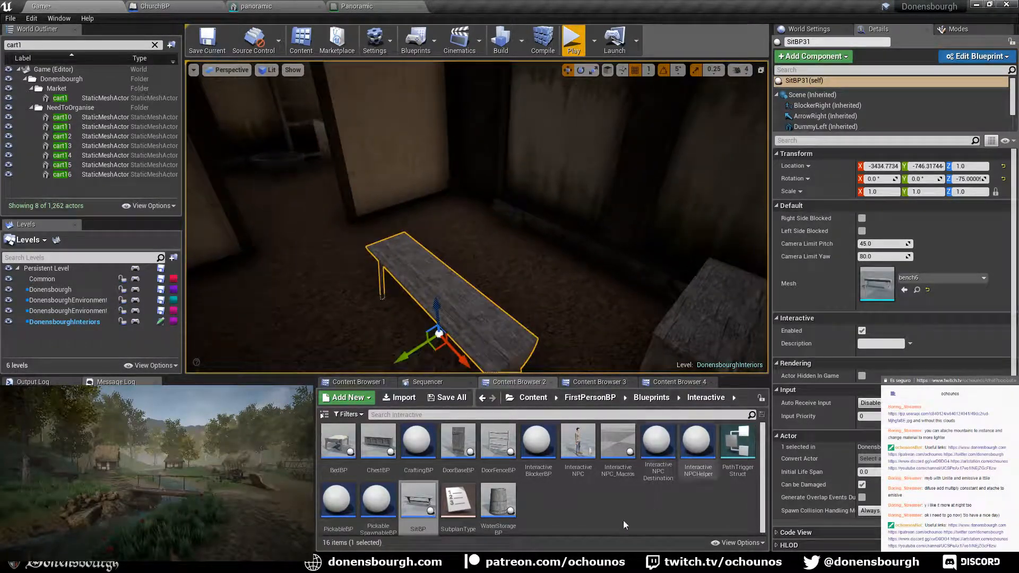
- Place a table2 mesh from the Tables folder on the floor behind the bench6 seat at X -3525, Y -806
{"action": "left_click", "coordinate": [585, 381]}
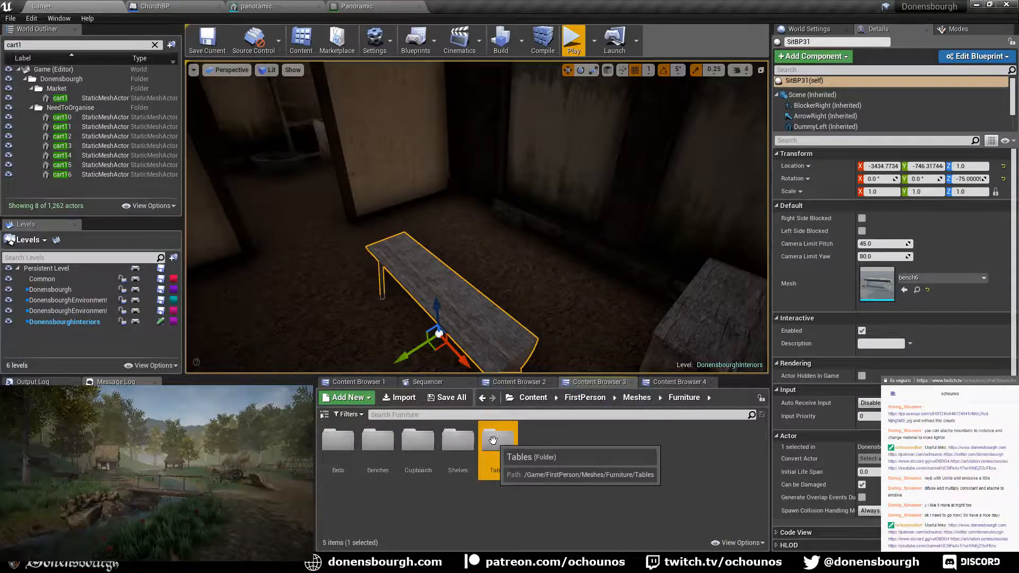
{"action": "double_click", "coordinate": [496, 454]}
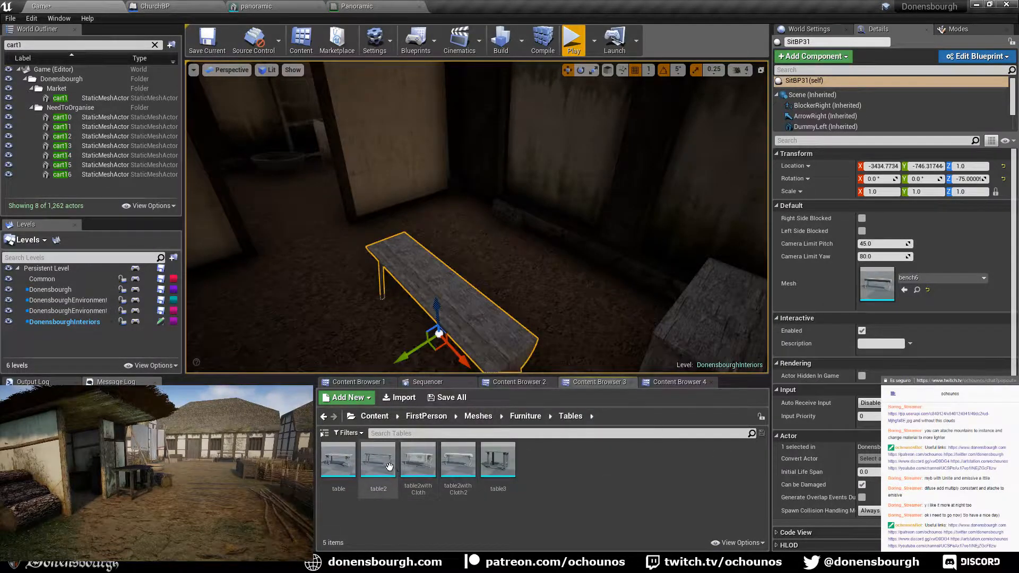
{"action": "left_click_drag", "start_coordinate": [389, 466], "coordinate": [556, 296]}
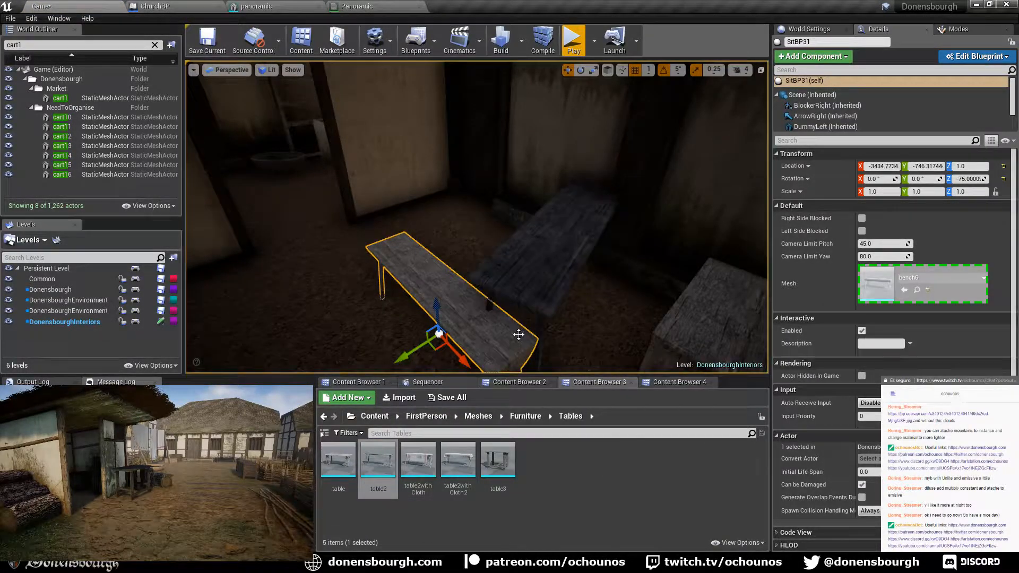
{"action": "left_click_drag", "start_coordinate": [519, 335], "coordinate": [556, 296]}
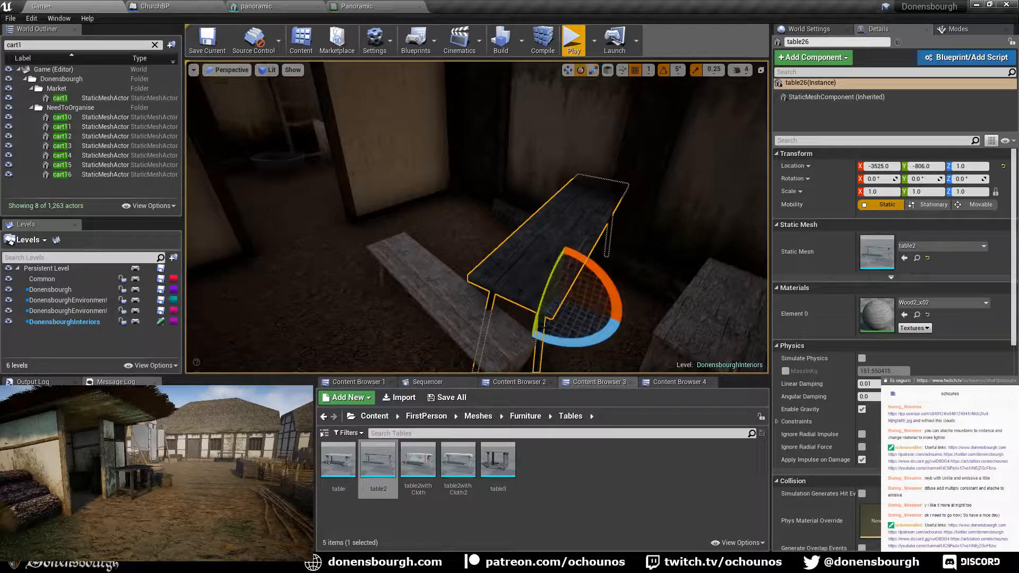
- Rotate the table to -75° on Z and move it closer to the wall, to about X -3565, Y -791
{"action": "left_click_drag", "start_coordinate": [565, 347], "coordinate": [618, 337]}
{"action": "right_click_drag", "start_coordinate": [647, 337], "coordinate": [690, 371]}
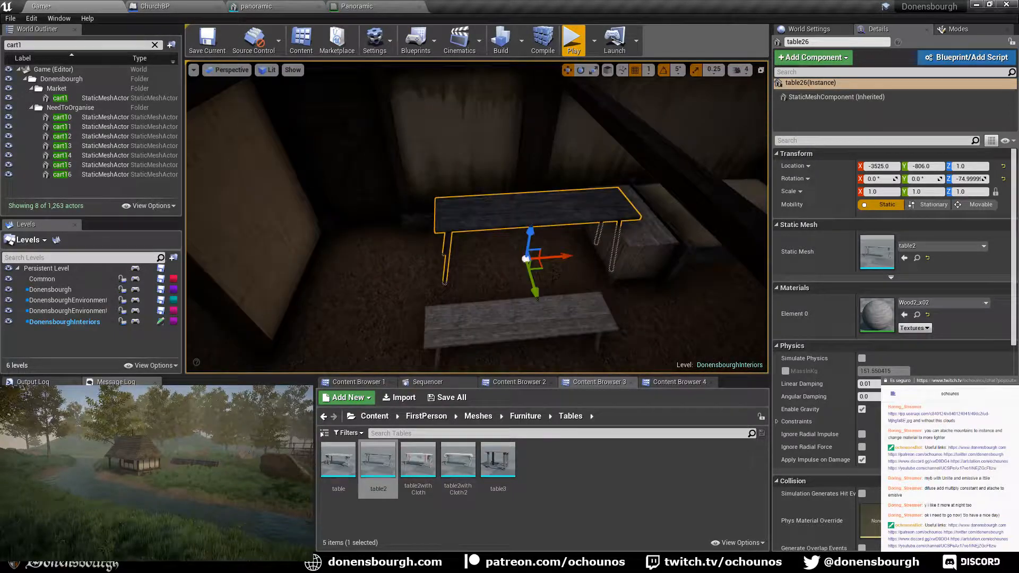
{"action": "left_click_drag", "start_coordinate": [539, 268], "coordinate": [509, 248]}
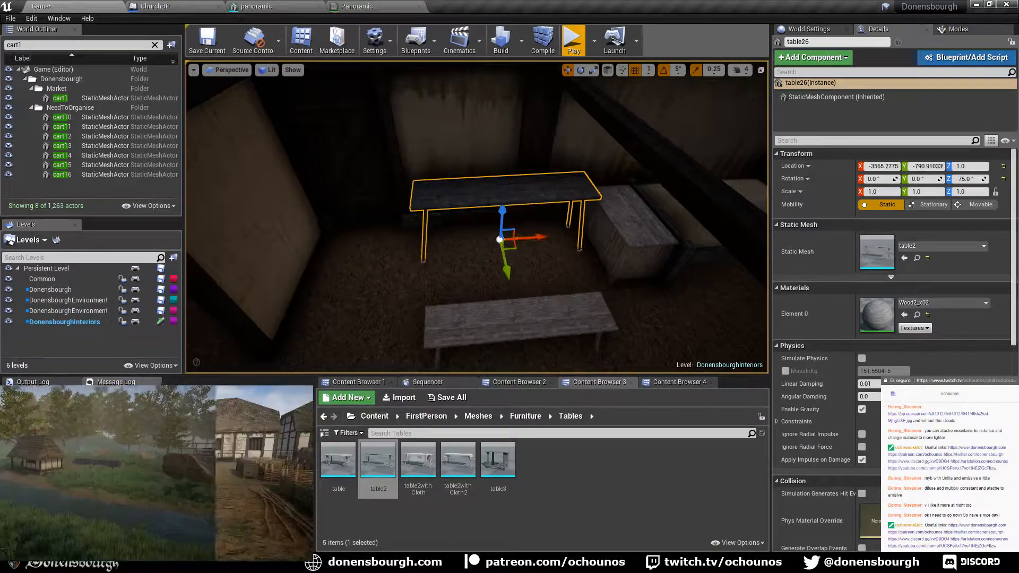
{"action": "mouse_move", "coordinate": [568, 313]}
{"action": "right_mouse_down"}
{"action": "mouse_move", "coordinate": [637, 318]}
{"action": "mouse_move", "coordinate": [569, 312]}
{"action": "right_mouse_up"}
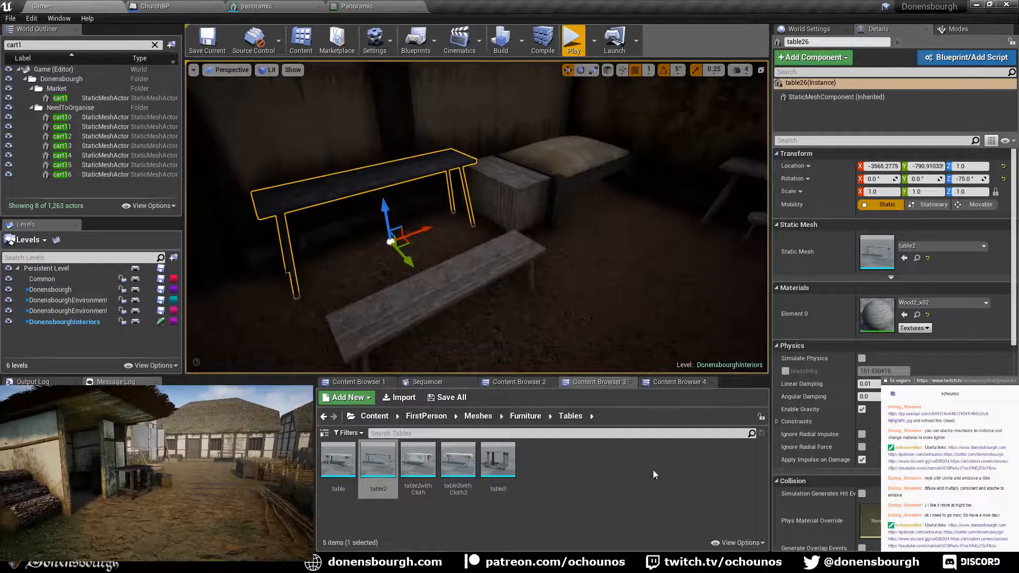
{"action": "left_click", "coordinate": [674, 382]}
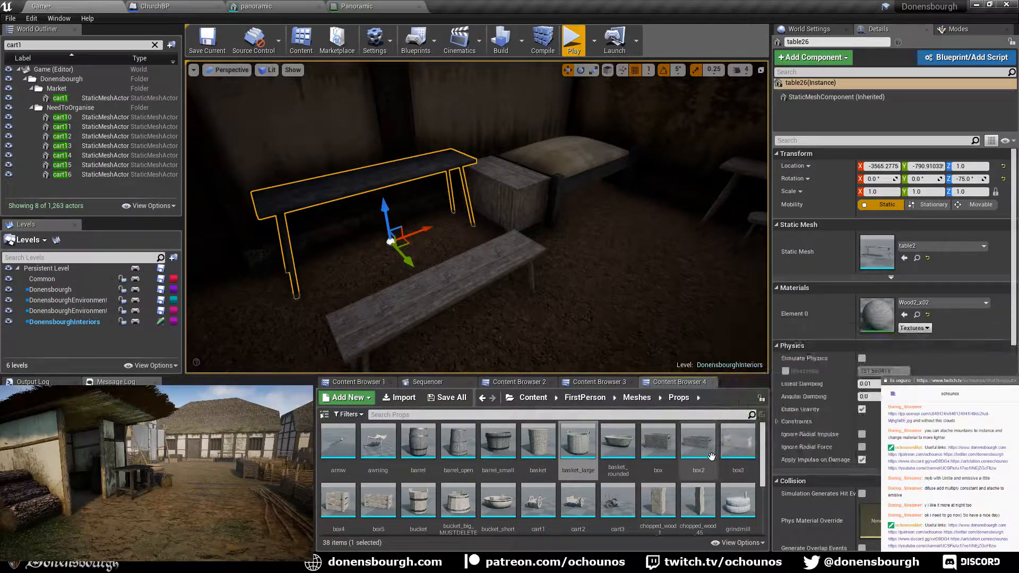
{"action": "left_click", "coordinate": [659, 450]}
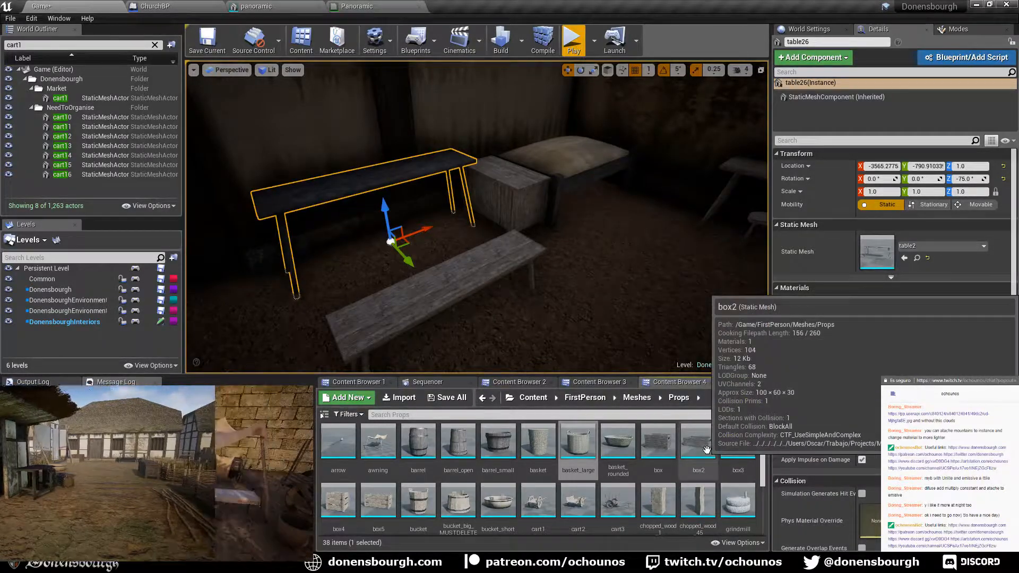
{"action": "left_click_drag", "start_coordinate": [659, 450], "coordinate": [392, 278]}
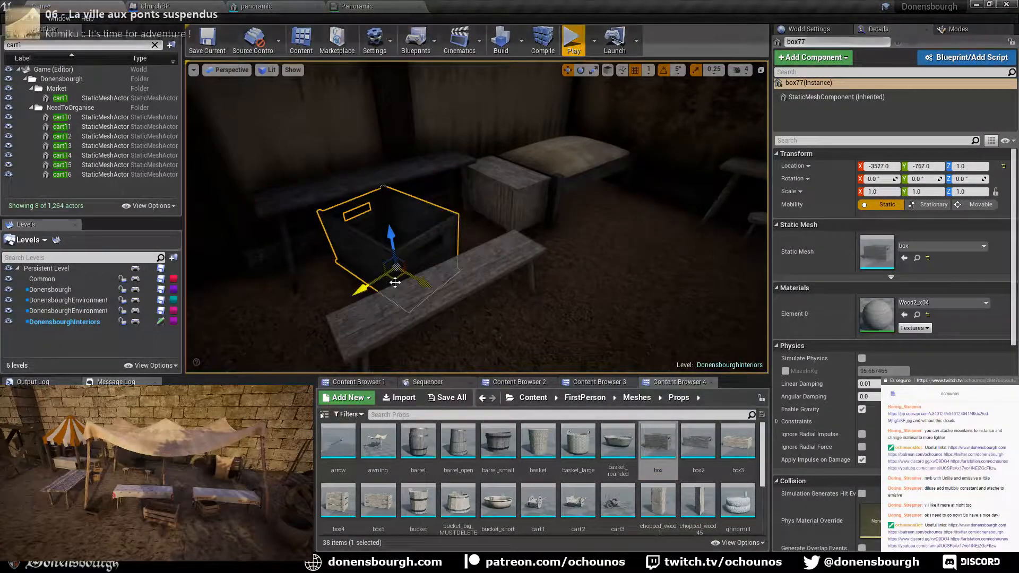
{"action": "key", "text": "Delete"}
- Place a box3 prop under the table at about X -3548, Y -804, rotated to -50° on Z
{"action": "left_click_drag", "start_coordinate": [737, 443], "coordinate": [492, 267]}
{"action": "key", "text": "e"}
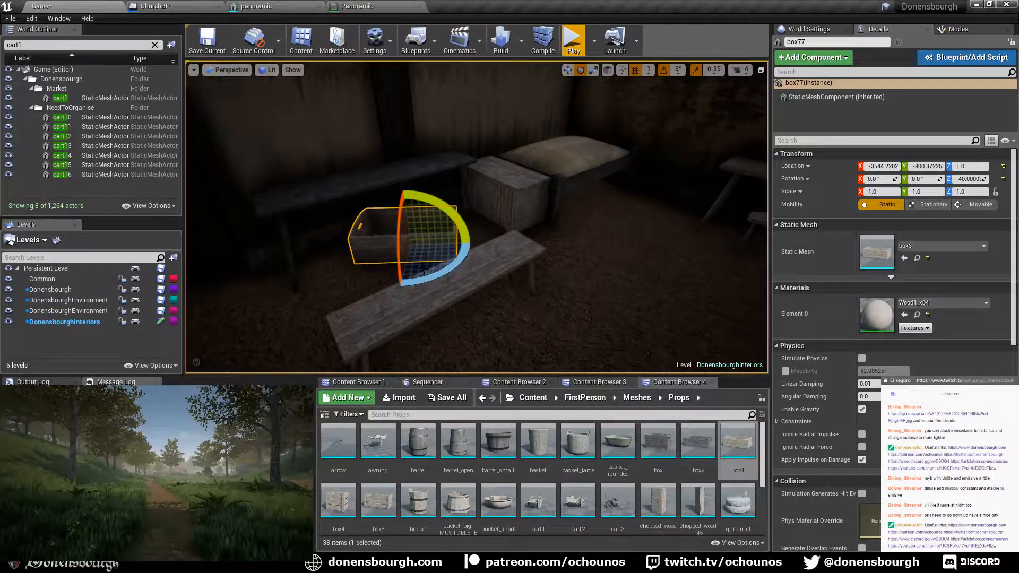
{"action": "mouse_move", "coordinate": [442, 276]}
{"action": "left_mouse_down"}
{"action": "mouse_move", "coordinate": [452, 272]}
{"action": "mouse_move", "coordinate": [441, 270]}
{"action": "left_mouse_up"}
{"action": "key", "text": "w"}
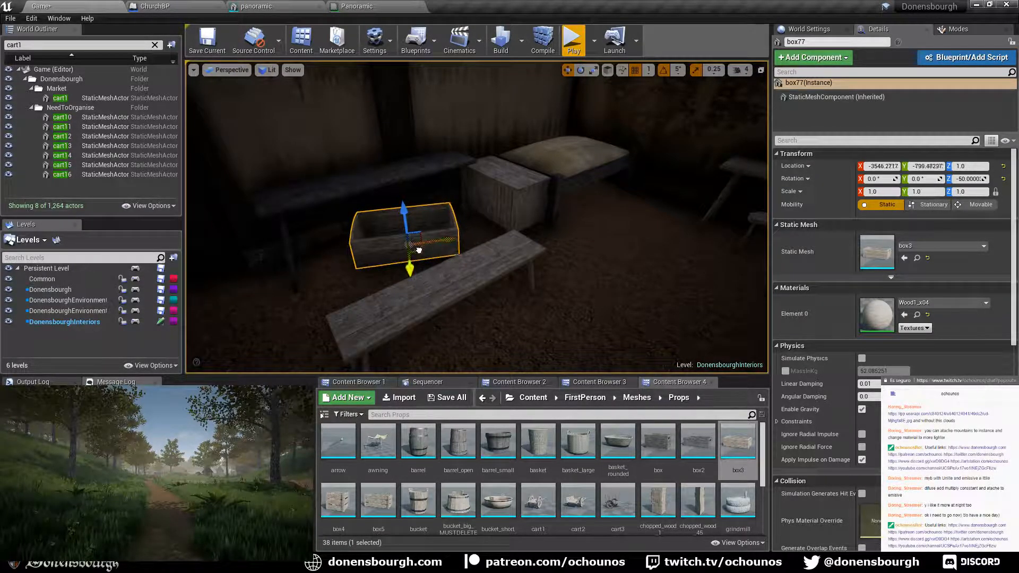
{"action": "right_click_drag", "start_coordinate": [421, 248], "coordinate": [514, 241]}
{"action": "right_click_drag", "start_coordinate": [391, 254], "coordinate": [342, 271]}
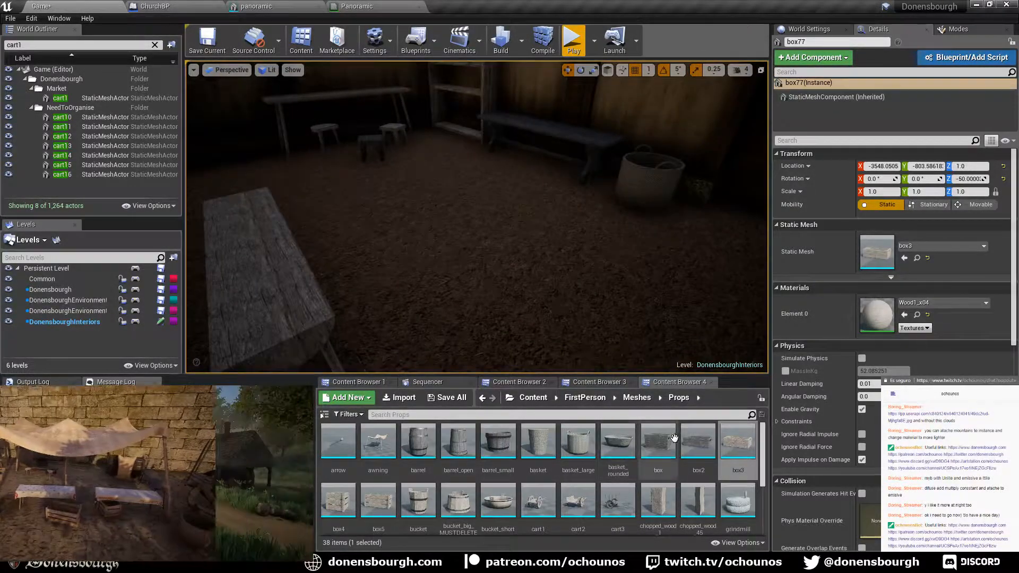
- Place a bench5 stool on the open floor at X -3269, Y -653 and rotate it to 130° on Z
{"action": "left_click", "coordinate": [593, 382]}
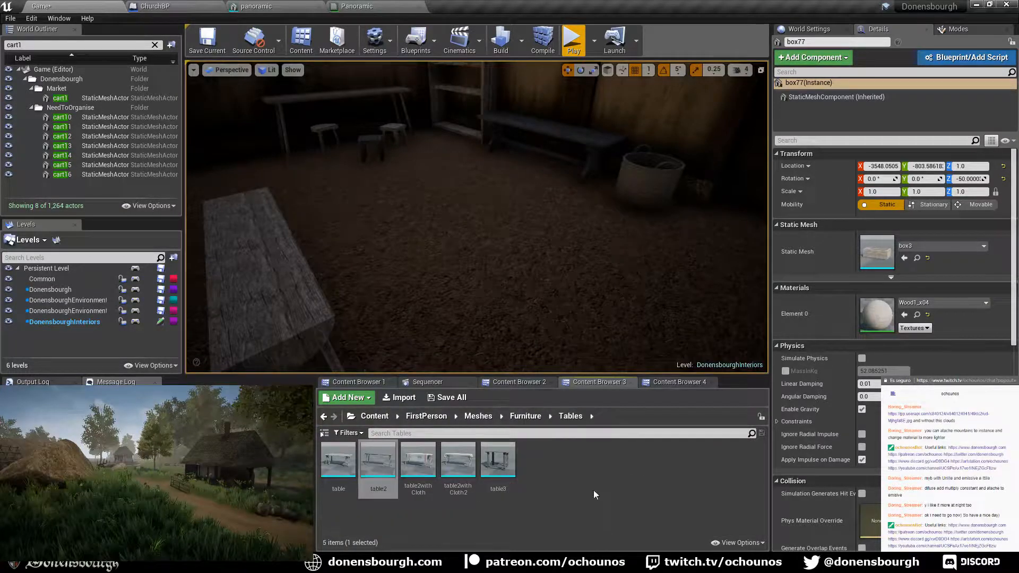
{"action": "left_click", "coordinate": [517, 417]}
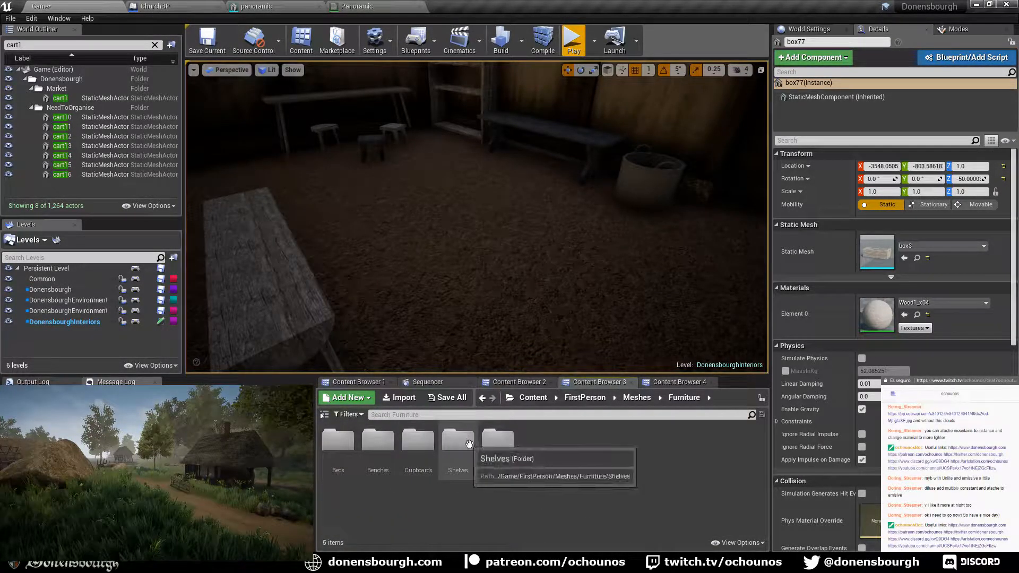
{"action": "double_click", "coordinate": [378, 439]}
{"action": "mouse_move", "coordinate": [497, 461]}
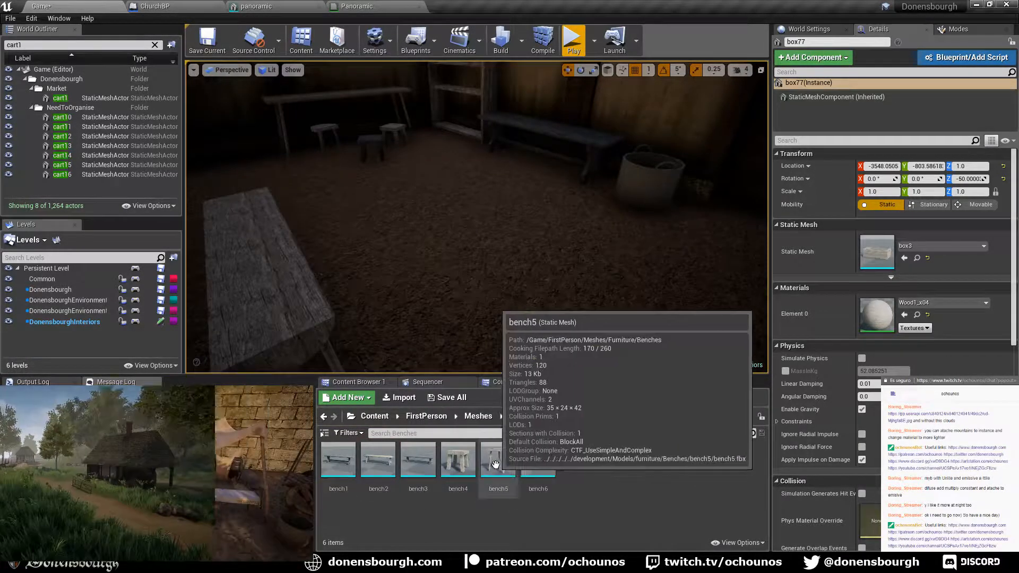
{"action": "left_click_drag", "start_coordinate": [497, 461], "coordinate": [515, 296]}
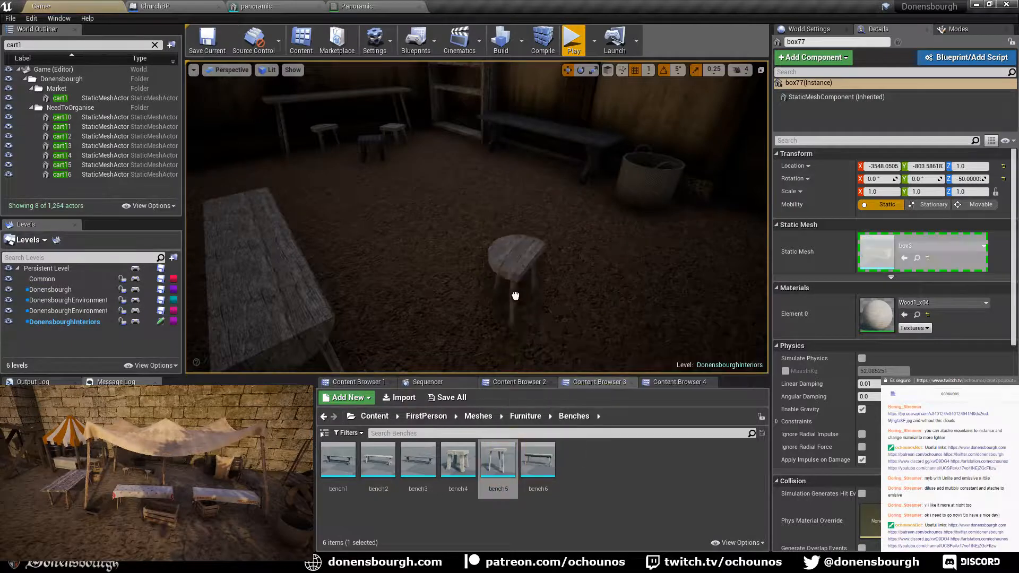
{"action": "left_click_drag", "start_coordinate": [547, 234], "coordinate": [599, 262]}
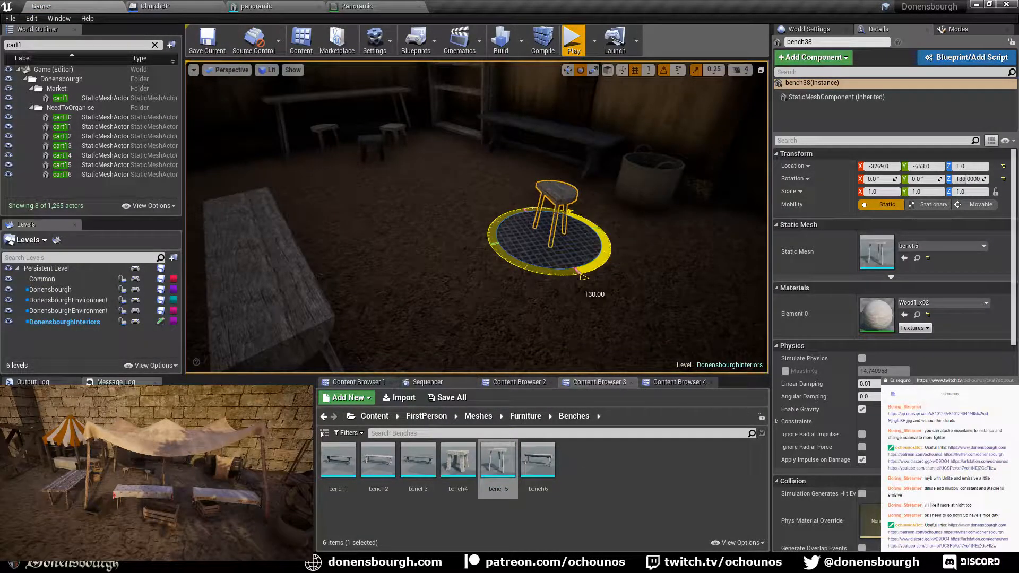
- Select the bench6 seat in front of the table
{"action": "mouse_move", "coordinate": [354, 207]}
{"action": "right_mouse_down"}
{"action": "mouse_move", "coordinate": [318, 207]}
{"action": "mouse_move", "coordinate": [354, 206]}
{"action": "right_mouse_up"}
{"action": "left_click", "coordinate": [354, 207]}
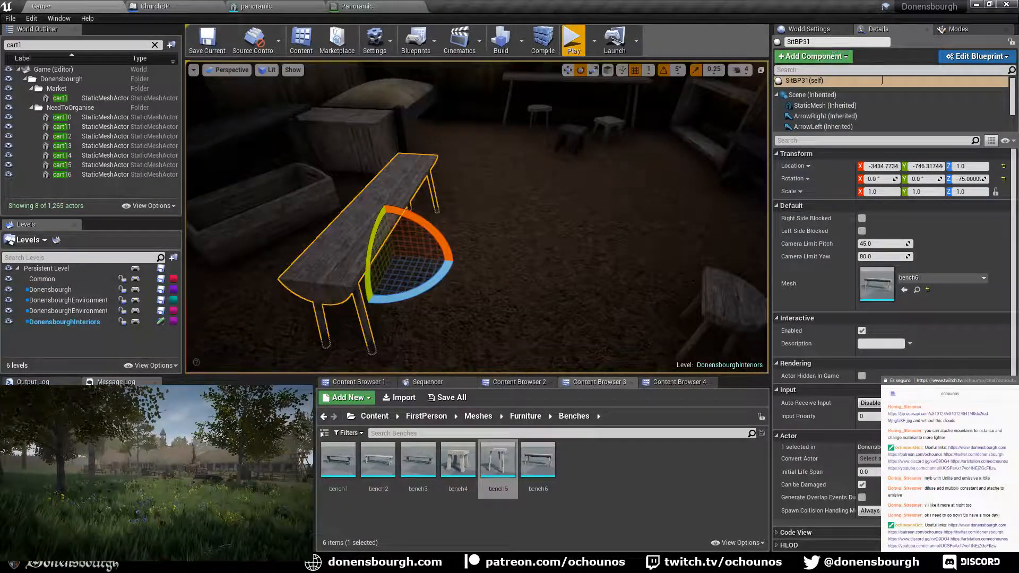
- Start a playtest outside the thatched house and walk through its rooms to inspect the furniture layout
{"action": "right_click_drag", "start_coordinate": [390, 301], "coordinate": [467, 323]}
{"action": "key", "text": "Escape"}
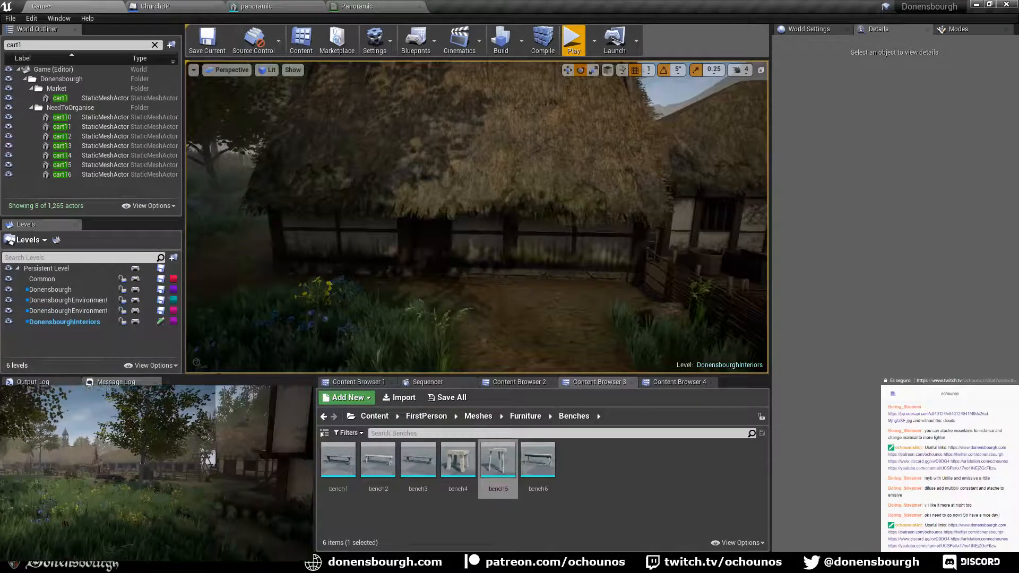
{"action": "left_click", "coordinate": [571, 55]}
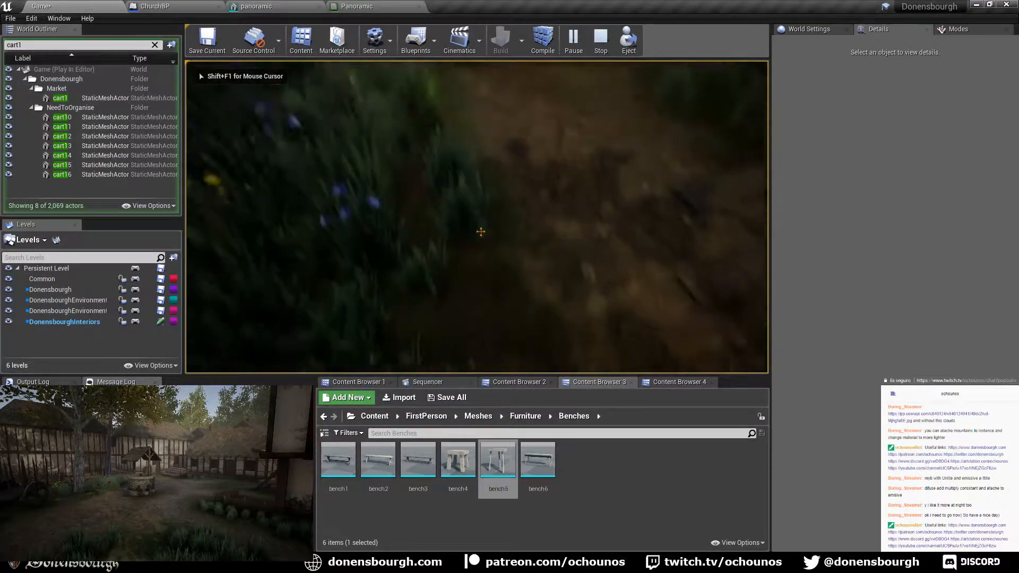
{"action": "key", "text": "w"}
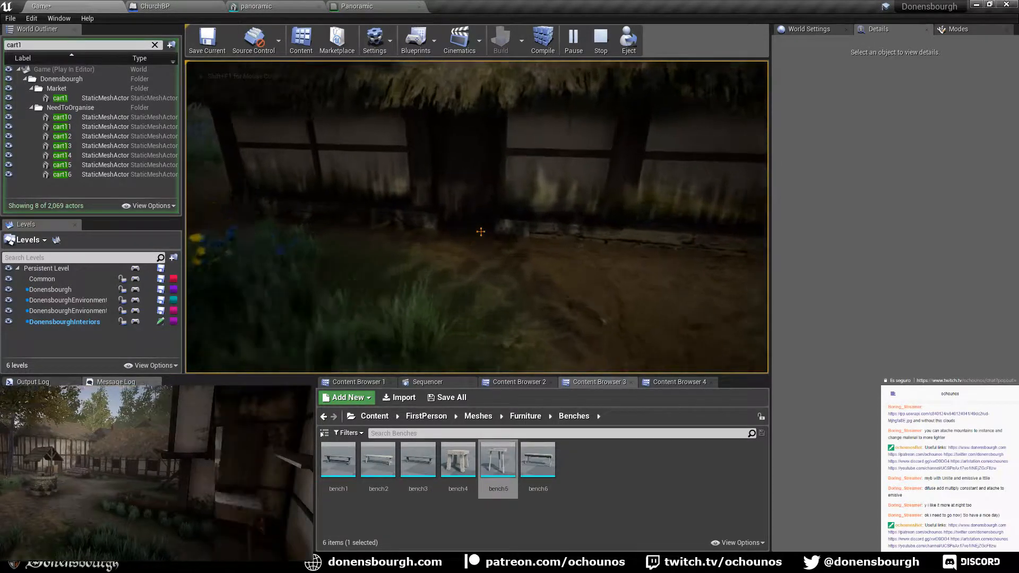
{"action": "key", "text": "w"}
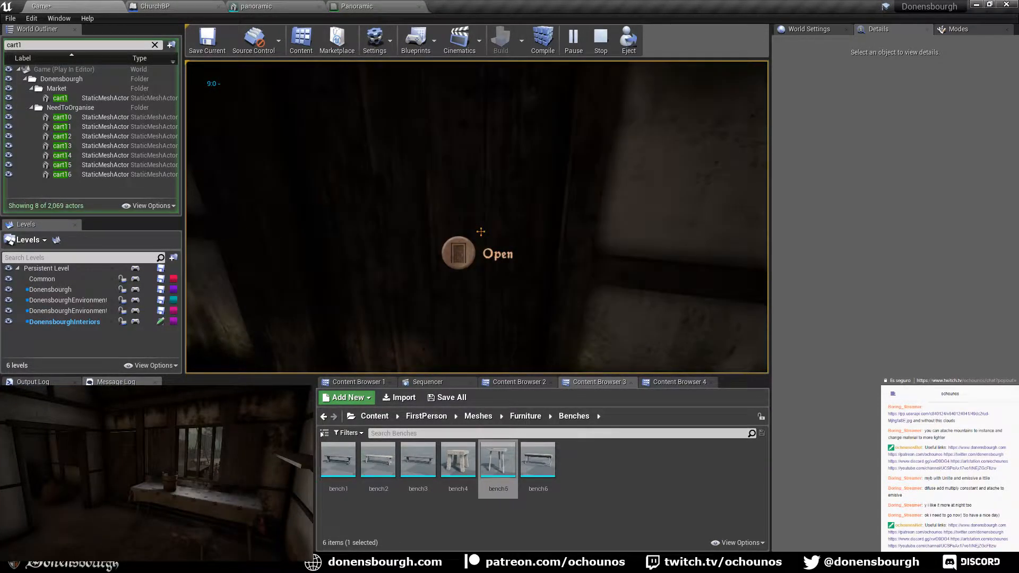
{"action": "key", "text": "e"}
{"action": "key", "text": "w"}
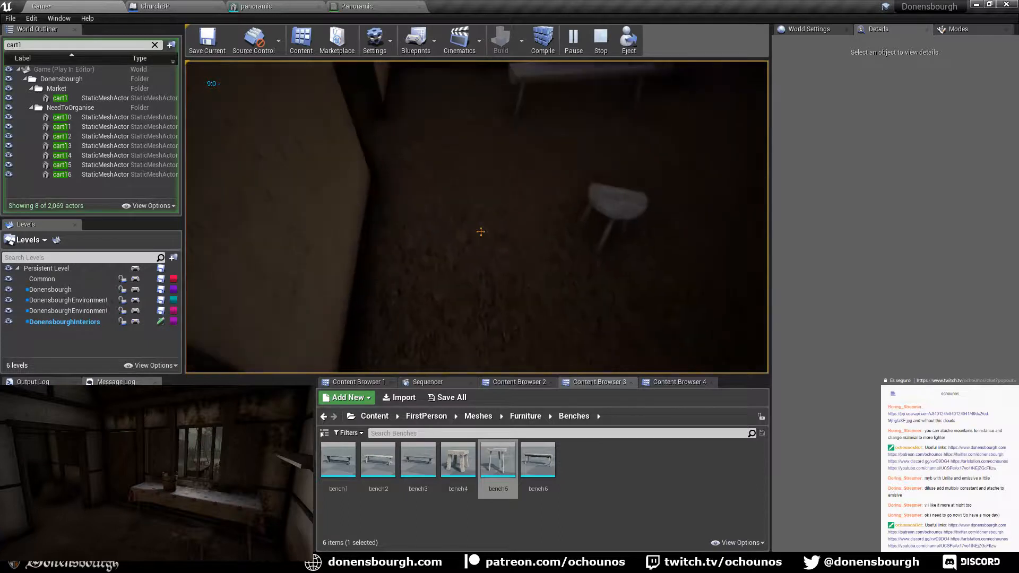
{"action": "key", "text": "w"}
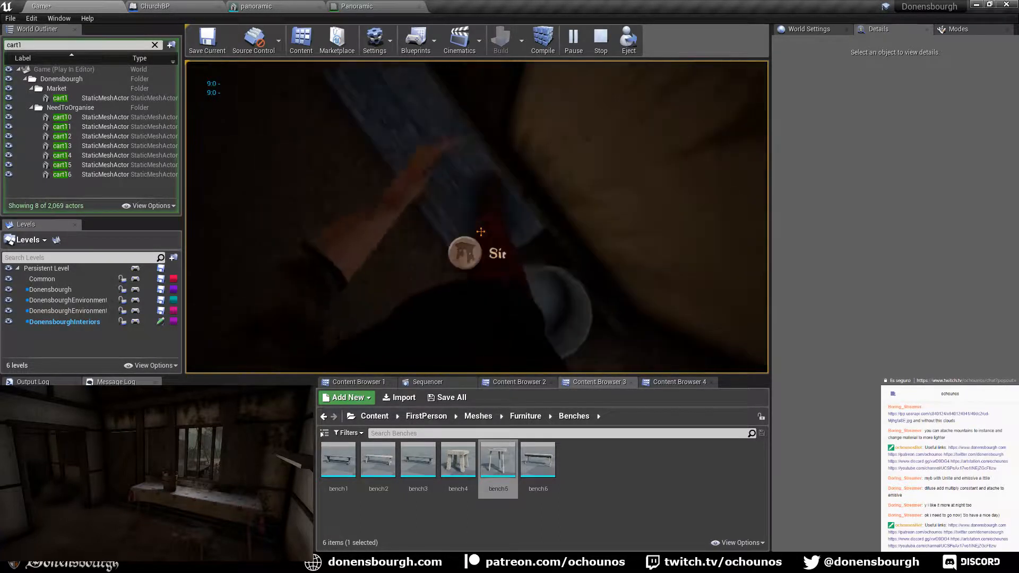
{"action": "key", "text": "w"}
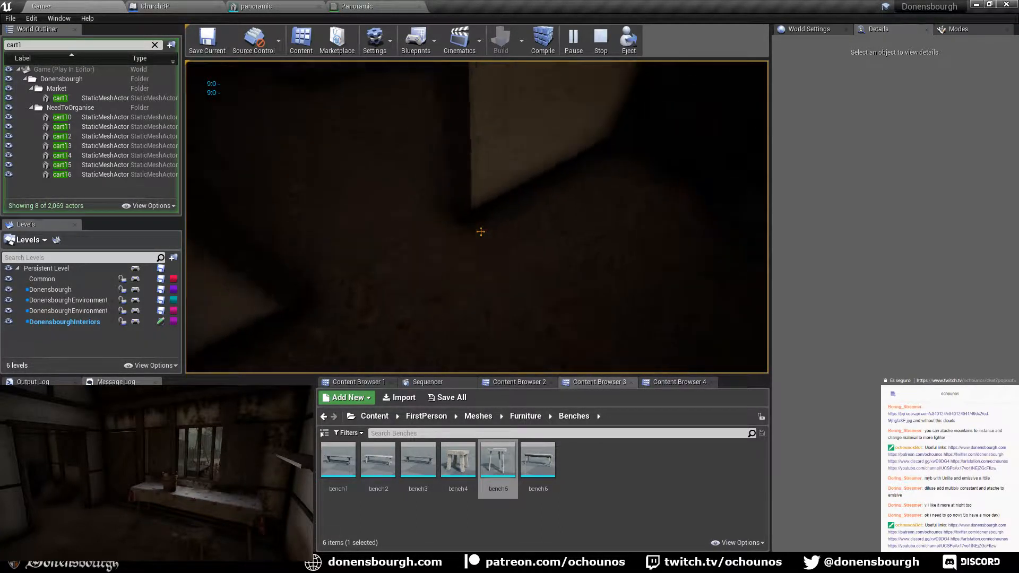
{"action": "key", "text": "w"}
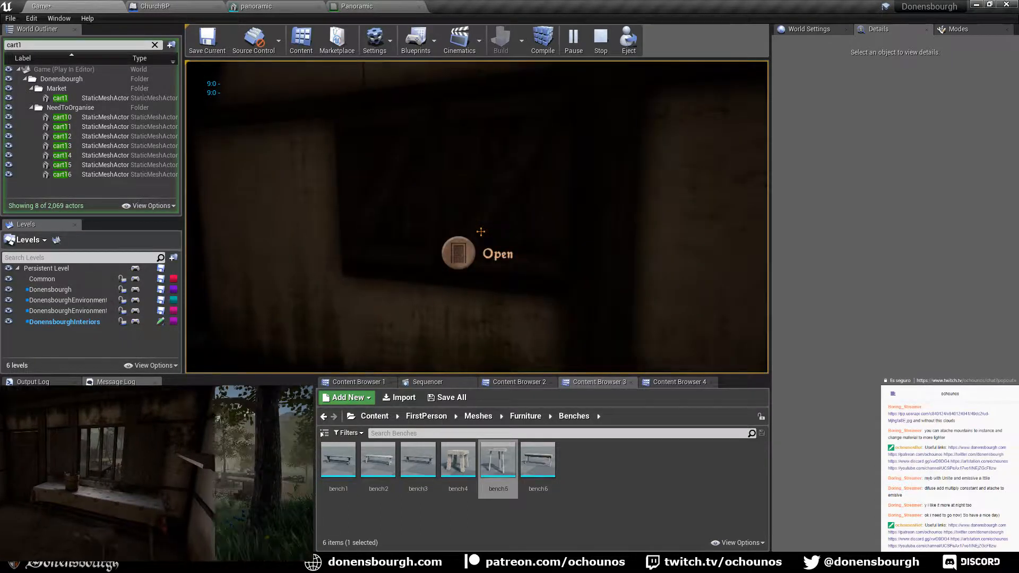
{"action": "key", "text": "w"}
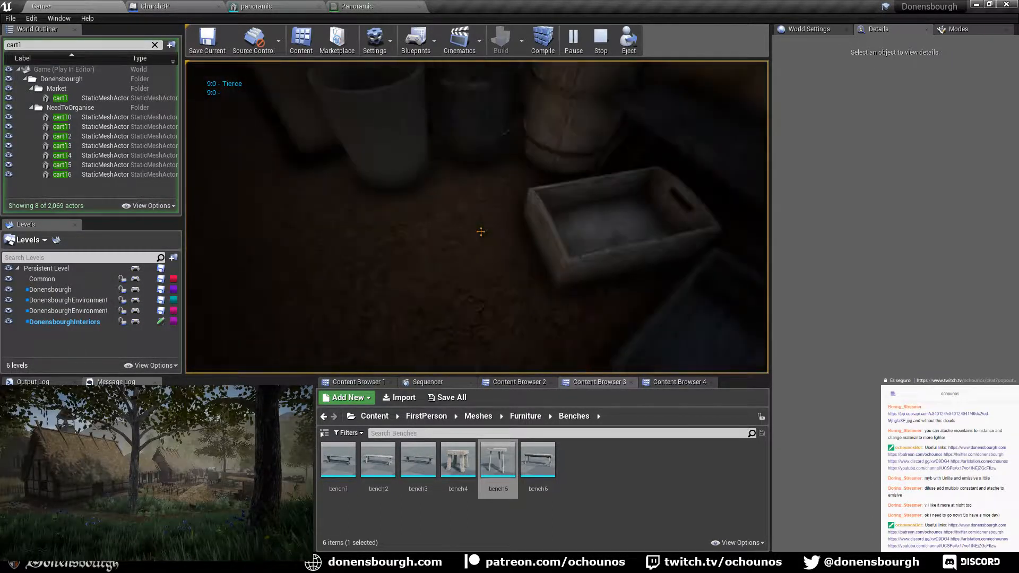
{"action": "key", "text": "w"}
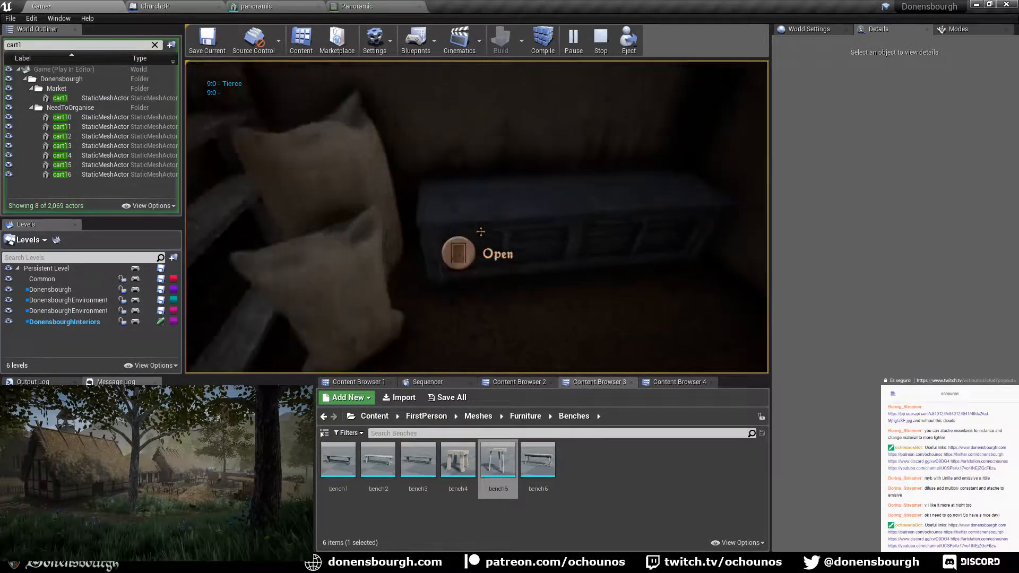
- Test the open interaction on the long wooden chest beside the pillows
{"action": "key", "text": "e"}
{"action": "key", "text": "e"}
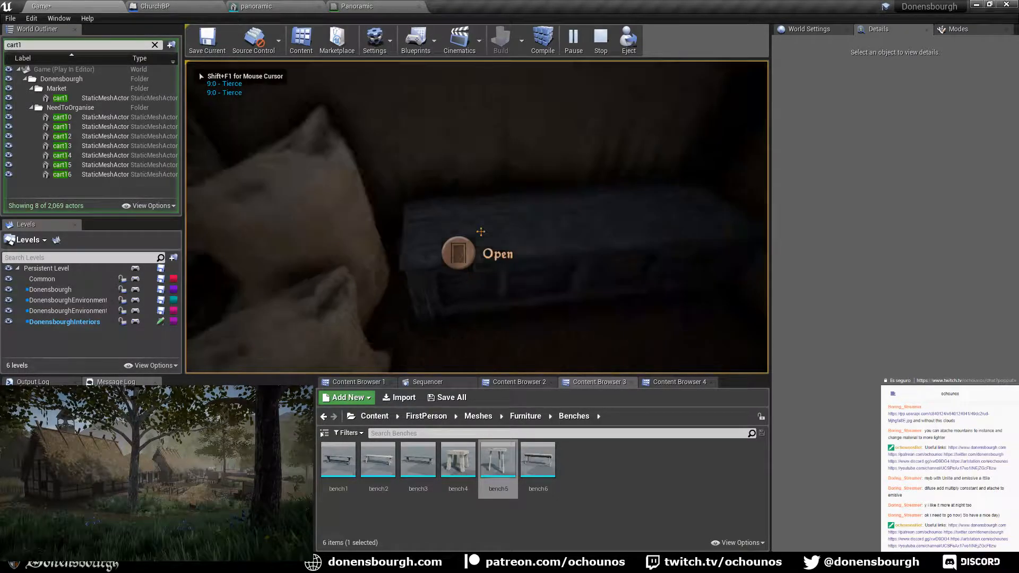
{"action": "key", "text": "e"}
{"action": "key", "text": "e"}
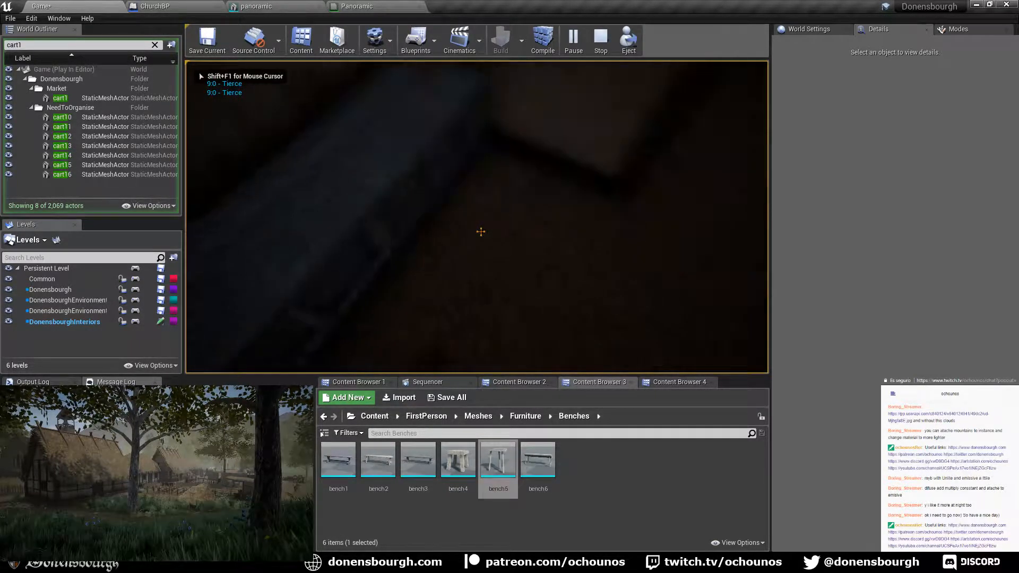
- Test the bench and bed interactions, cancel the sleep, and end the playtest
{"action": "key", "text": "w"}
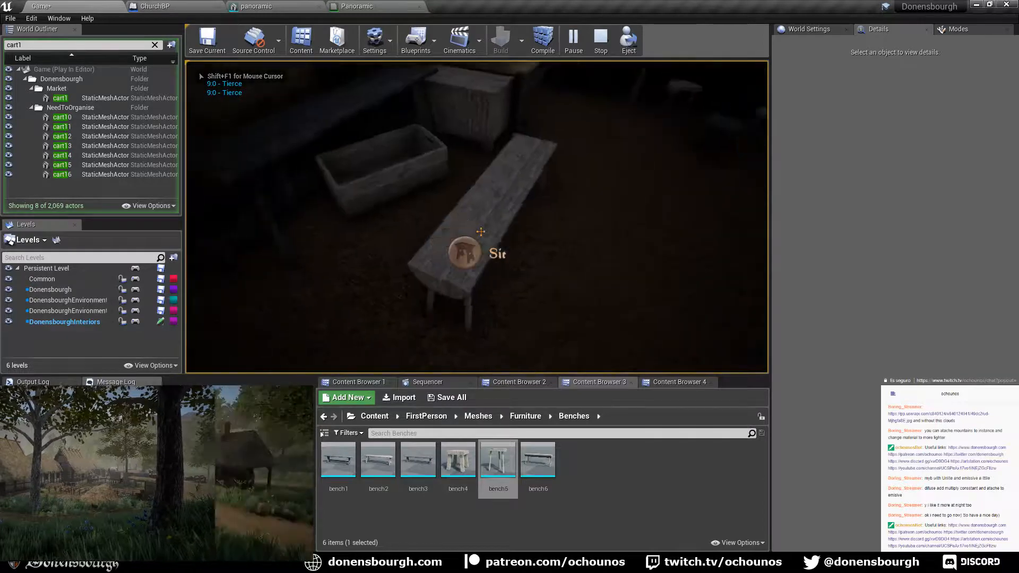
{"action": "key", "text": "e"}
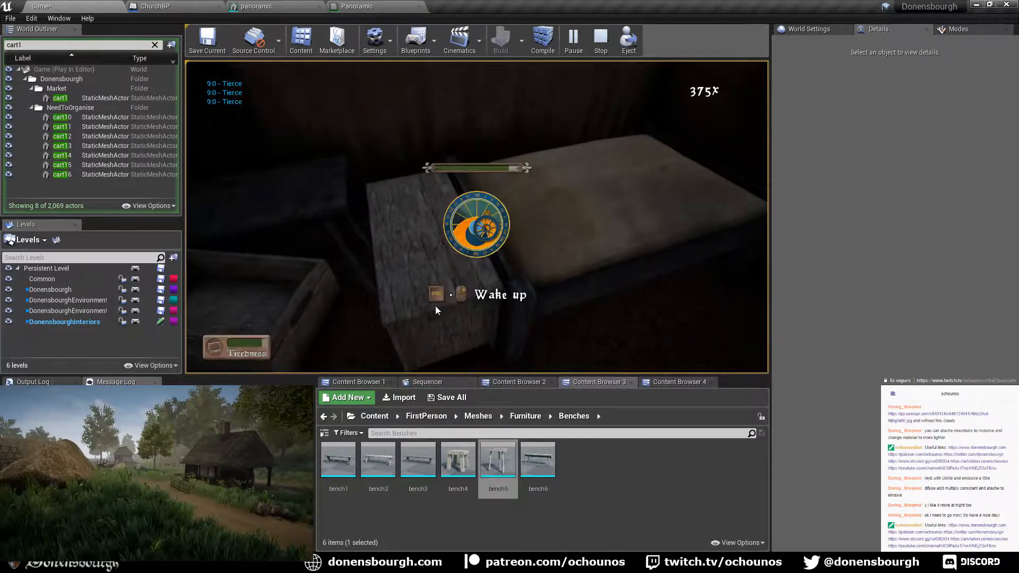
{"action": "left_click", "coordinate": [449, 307]}
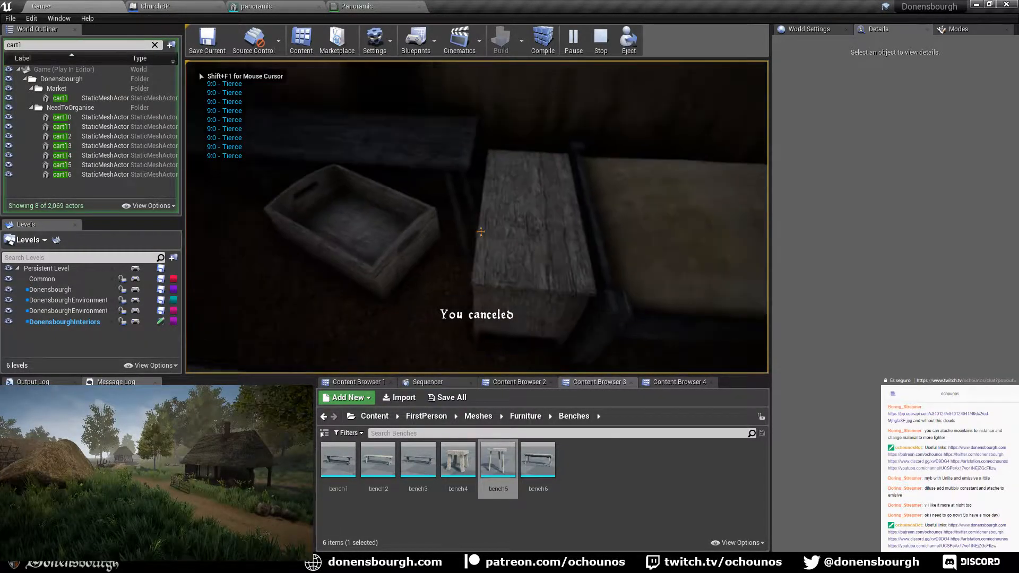
{"action": "key", "text": "e"}
{"action": "key", "text": "e"}
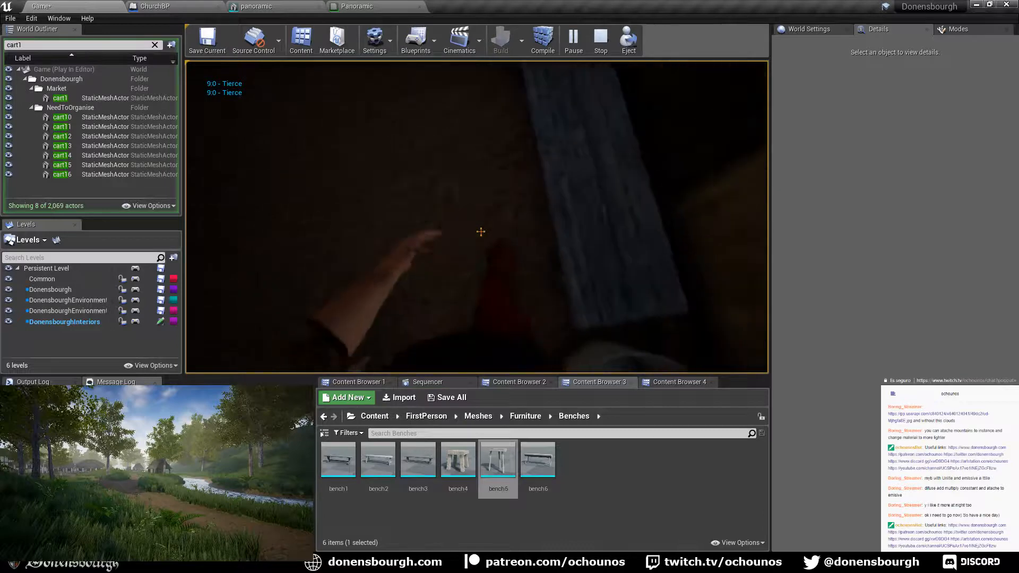
{"action": "key", "text": "Escape"}
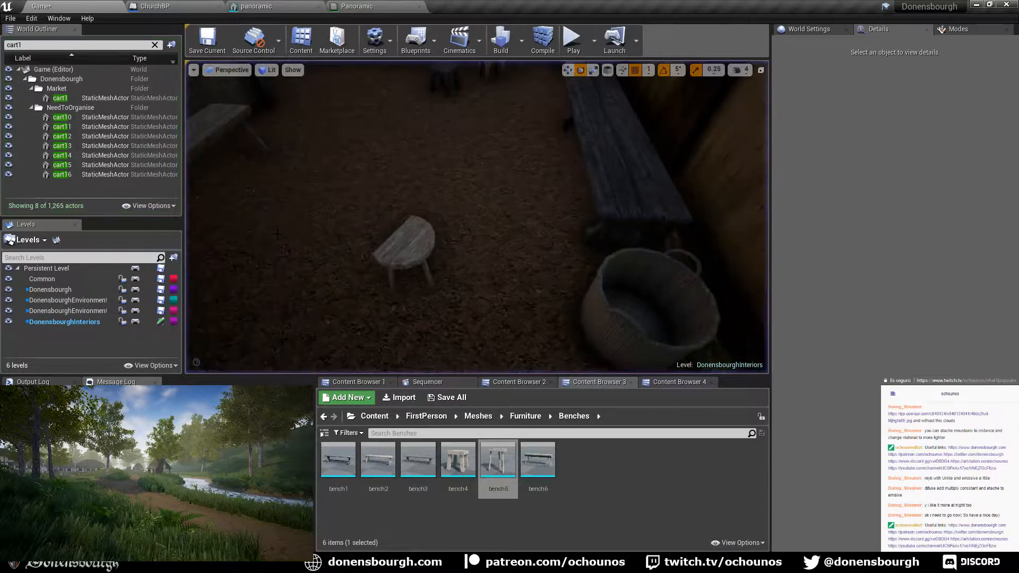
- Delete the small bench5 stool standing on the open floor near the basket
{"action": "left_click", "coordinate": [409, 255]}
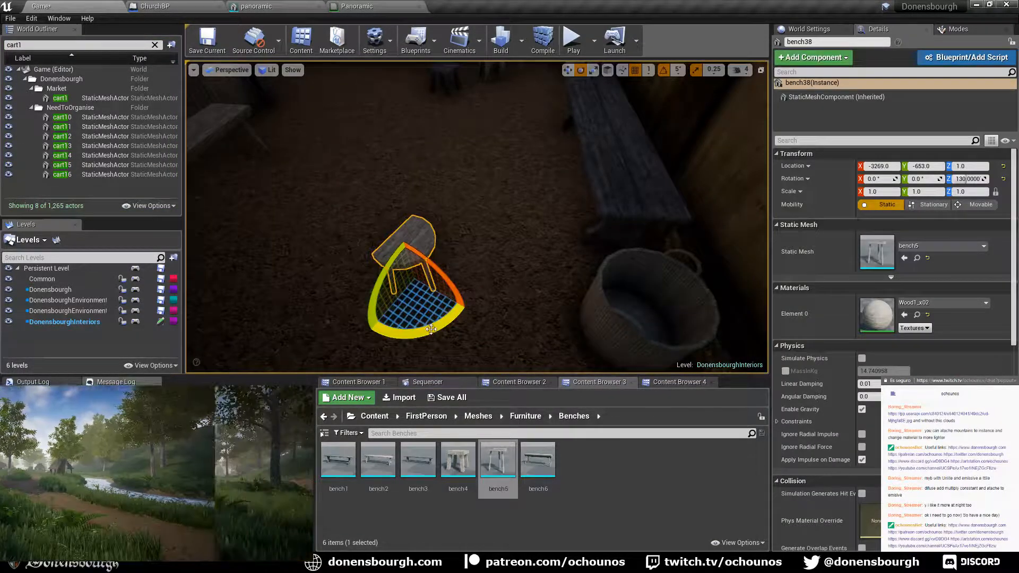
{"action": "key", "text": "w"}
{"action": "left_click_drag", "start_coordinate": [397, 276], "coordinate": [380, 254]}
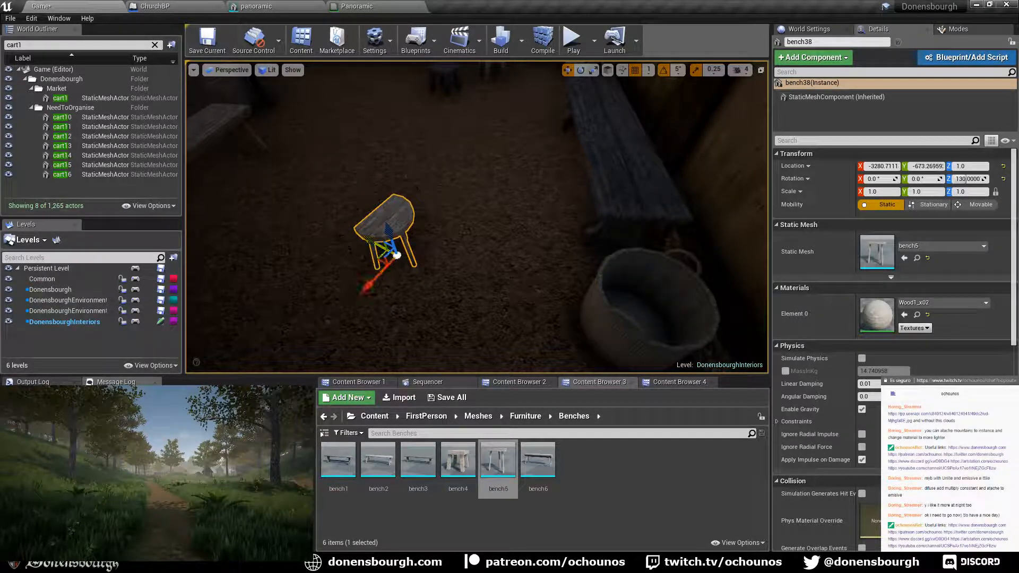
{"action": "right_click_drag", "start_coordinate": [380, 254], "coordinate": [324, 255]}
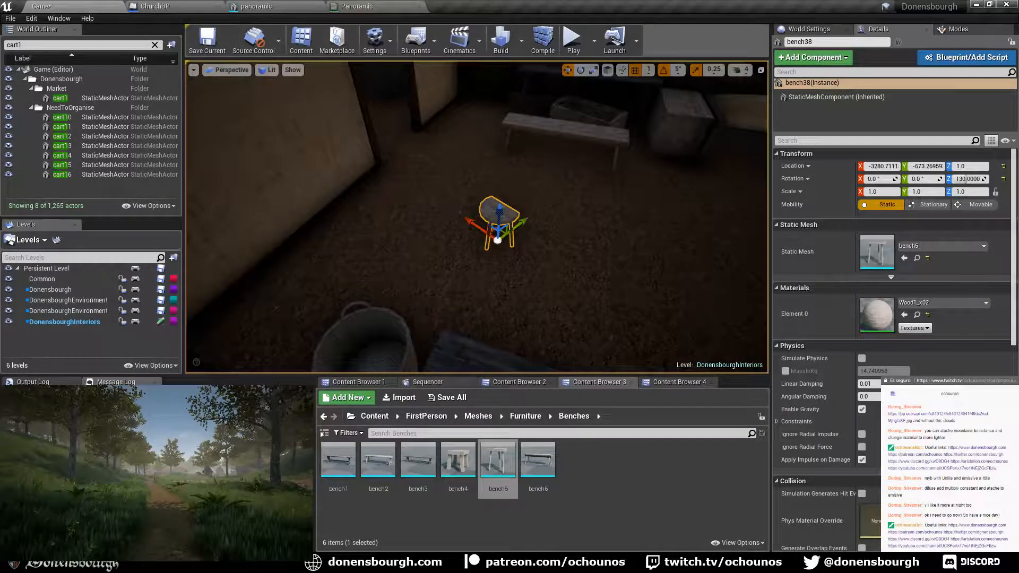
{"action": "key", "text": "Delete"}
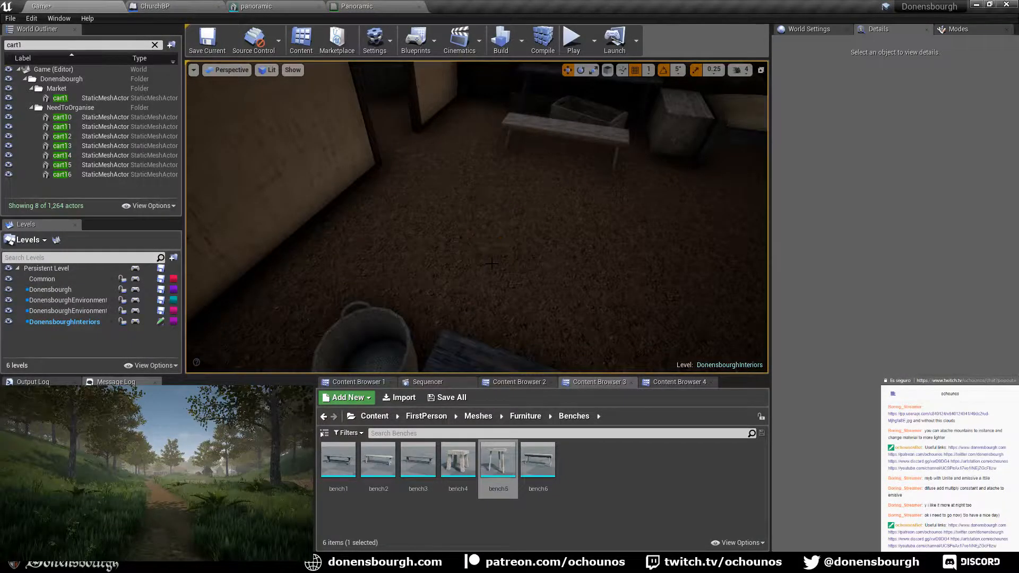
- Place a wall_shelve mesh from the Furniture/Shelves folder on the wall above the bed
{"action": "right_click_drag", "start_coordinate": [491, 264], "coordinate": [397, 318]}
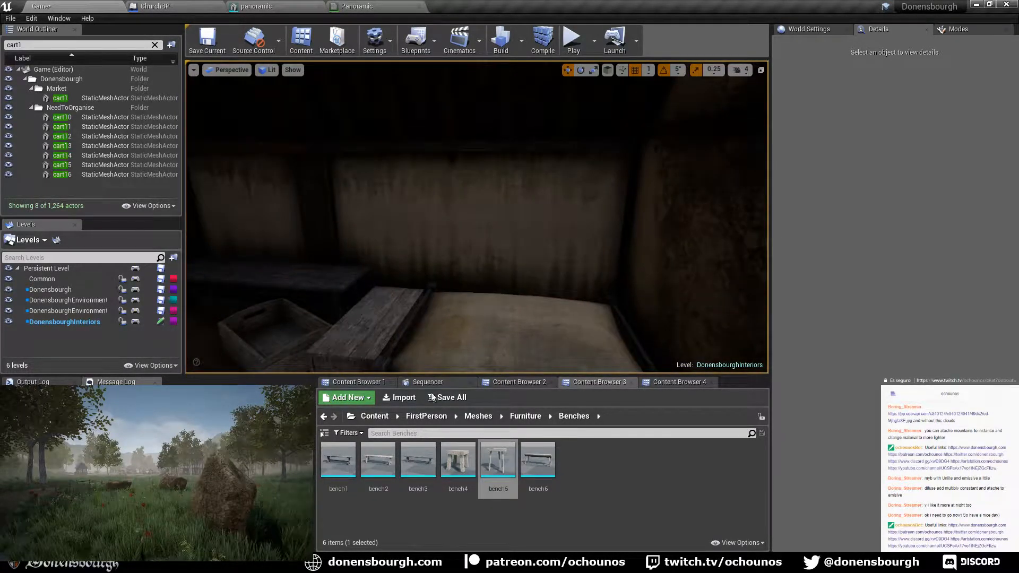
{"action": "left_click", "coordinate": [511, 418]}
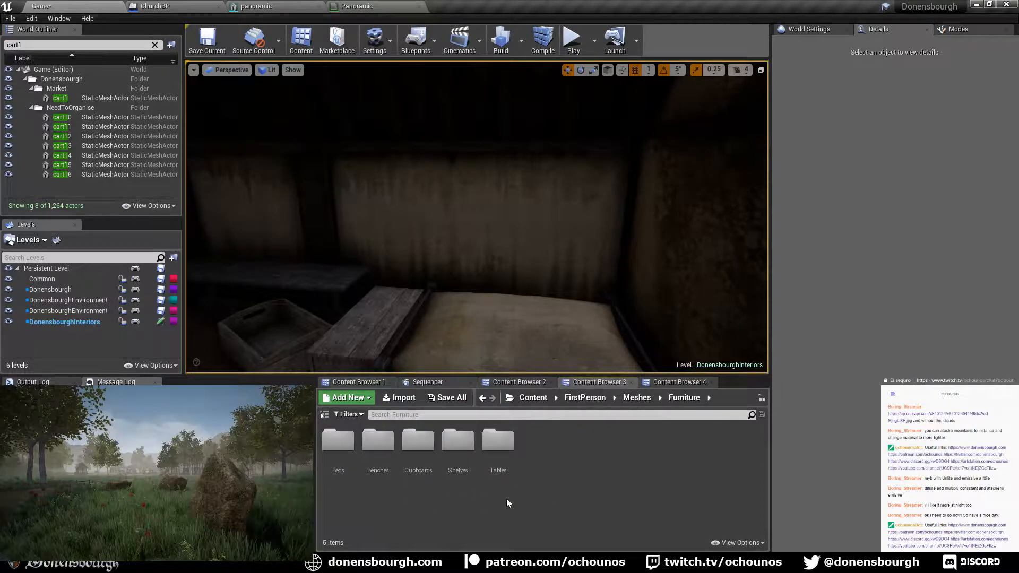
{"action": "double_click", "coordinate": [459, 460]}
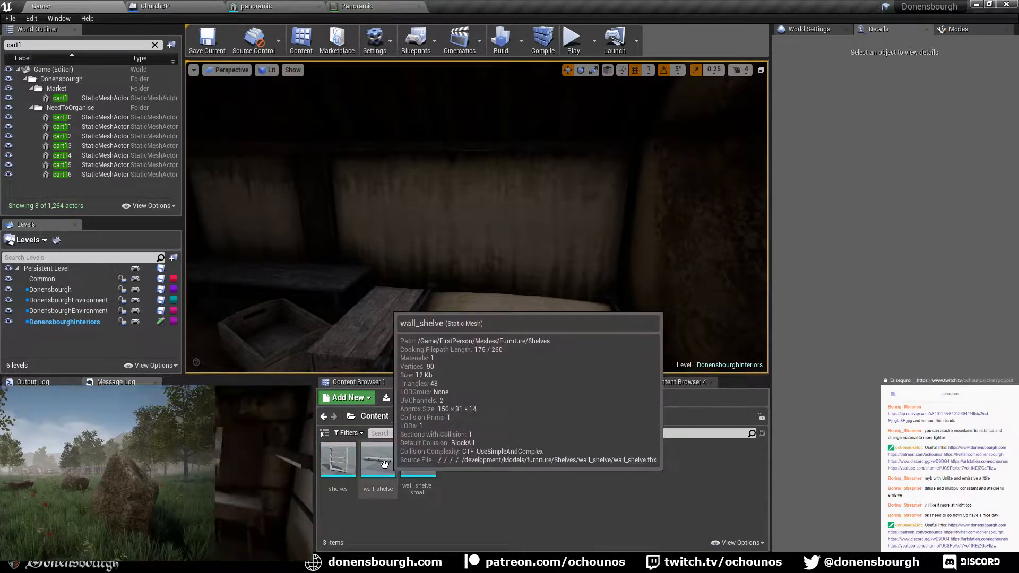
{"action": "left_click_drag", "start_coordinate": [393, 472], "coordinate": [496, 254]}
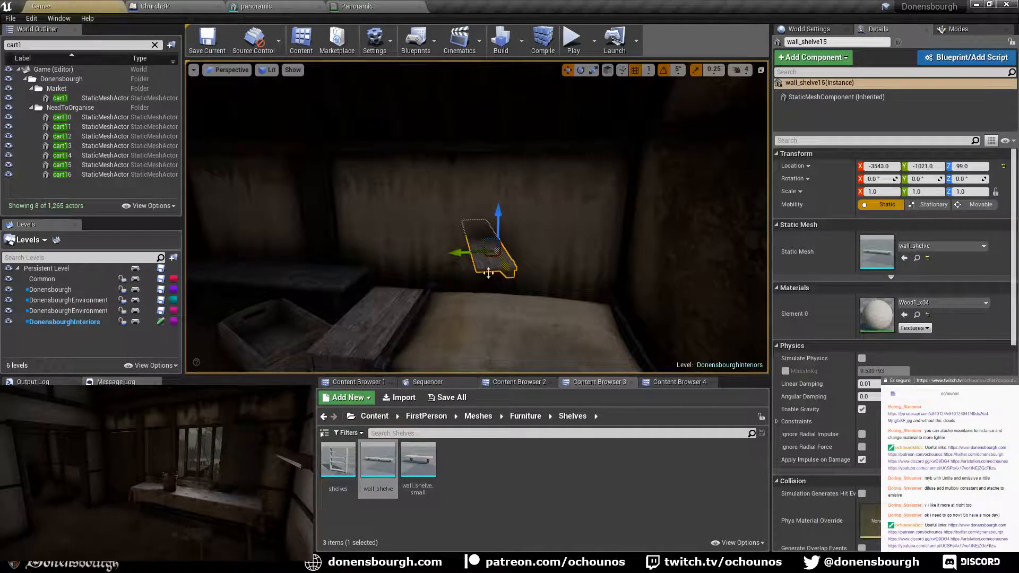
- Align the shelf above the bed with the wall by rotating it to -75° about Z and raise it to Z 127
{"action": "left_click_drag", "start_coordinate": [497, 212], "coordinate": [496, 195]}
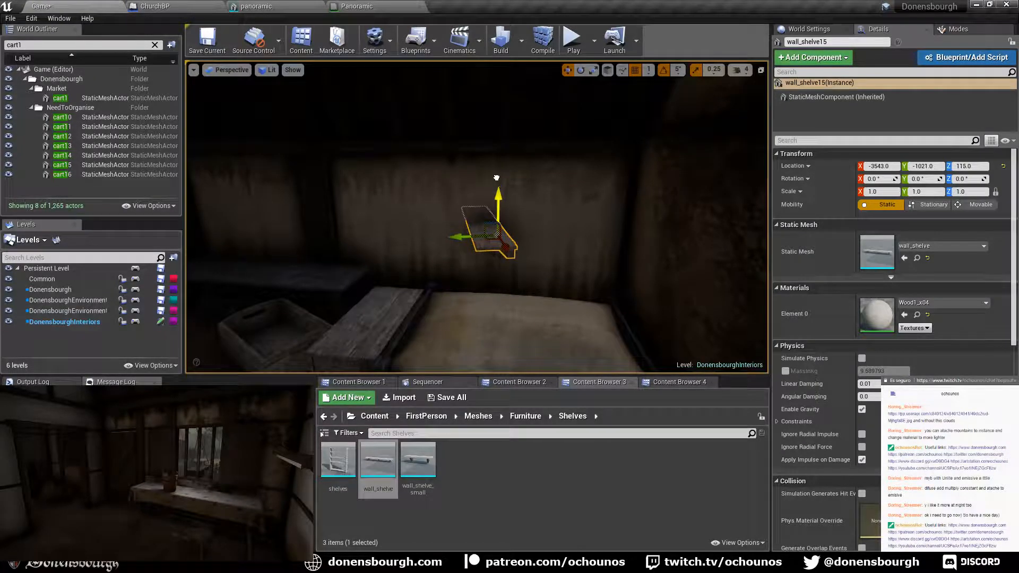
{"action": "key", "text": "e"}
{"action": "left_click_drag", "start_coordinate": [466, 252], "coordinate": [507, 256]}
{"action": "key", "text": "w"}
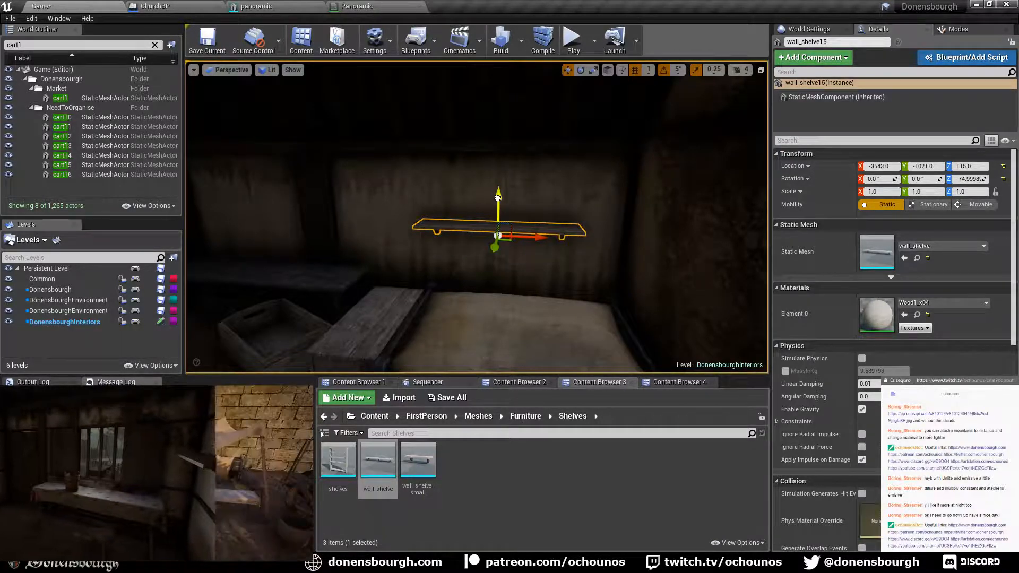
{"action": "left_click_drag", "start_coordinate": [498, 198], "coordinate": [497, 185]}
- Place a wall_shelve_small mesh on the wall panel above the dark table and rotate it to -75° about Z
{"action": "right_click_drag", "start_coordinate": [364, 216], "coordinate": [314, 234]}
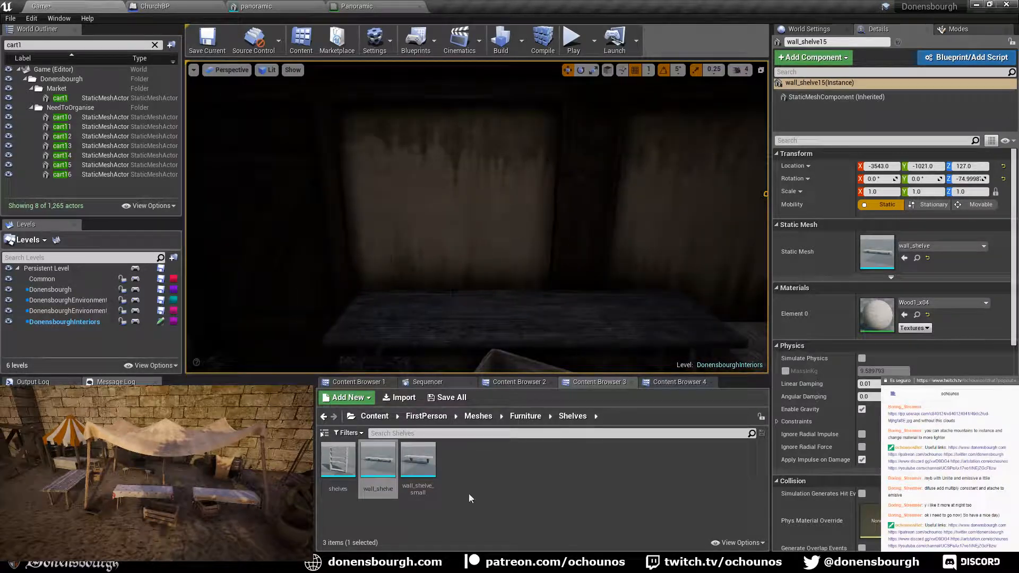
{"action": "left_click_drag", "start_coordinate": [418, 459], "coordinate": [519, 206]}
{"action": "key", "text": "e"}
{"action": "left_click_drag", "start_coordinate": [458, 236], "coordinate": [457, 236]}
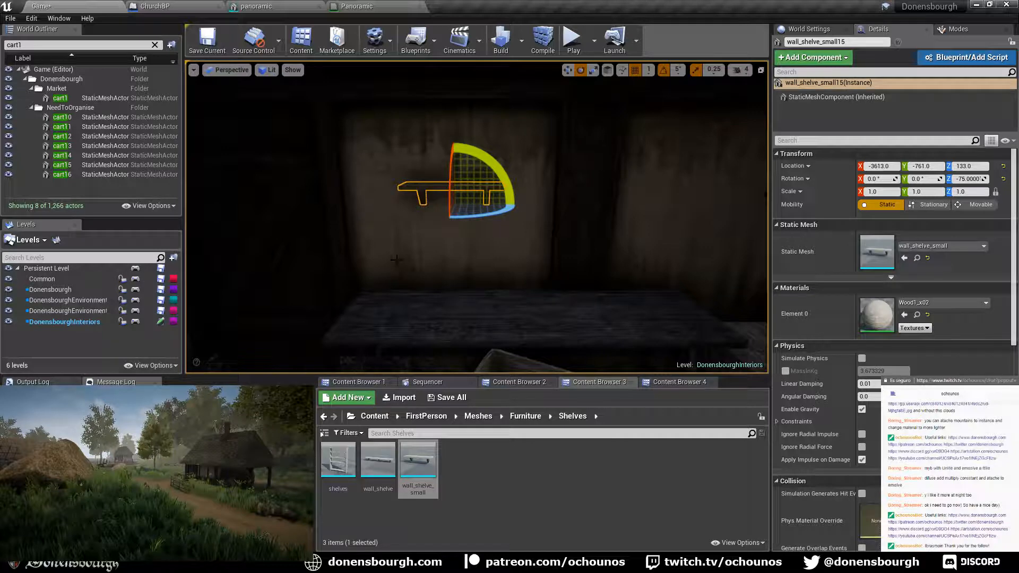
- Try rotating the small wall shelf to -80° about Z and check its fit against the wall
{"action": "right_click_drag", "start_coordinate": [396, 260], "coordinate": [397, 255]}
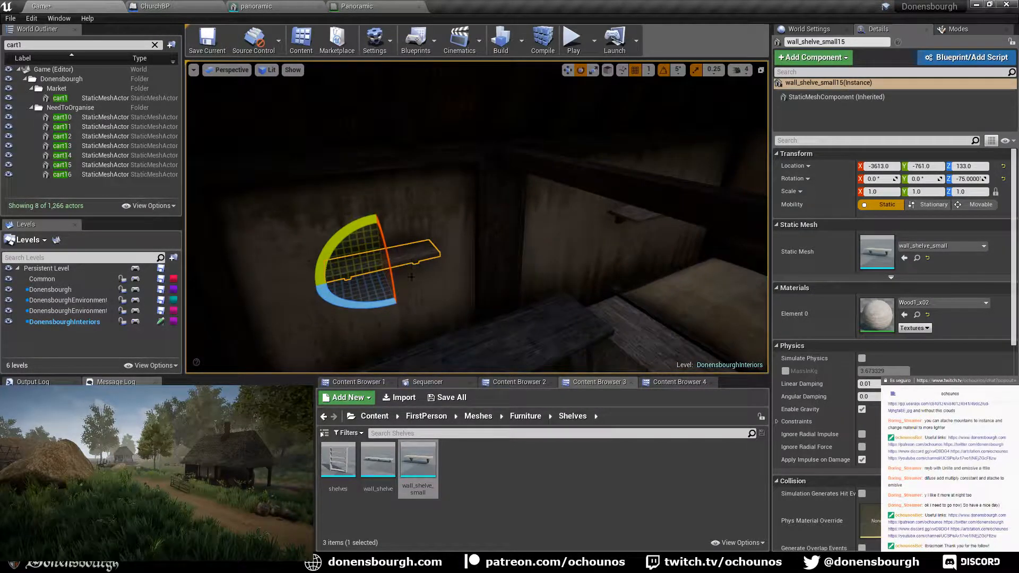
{"action": "left_click_drag", "start_coordinate": [354, 305], "coordinate": [338, 309]}
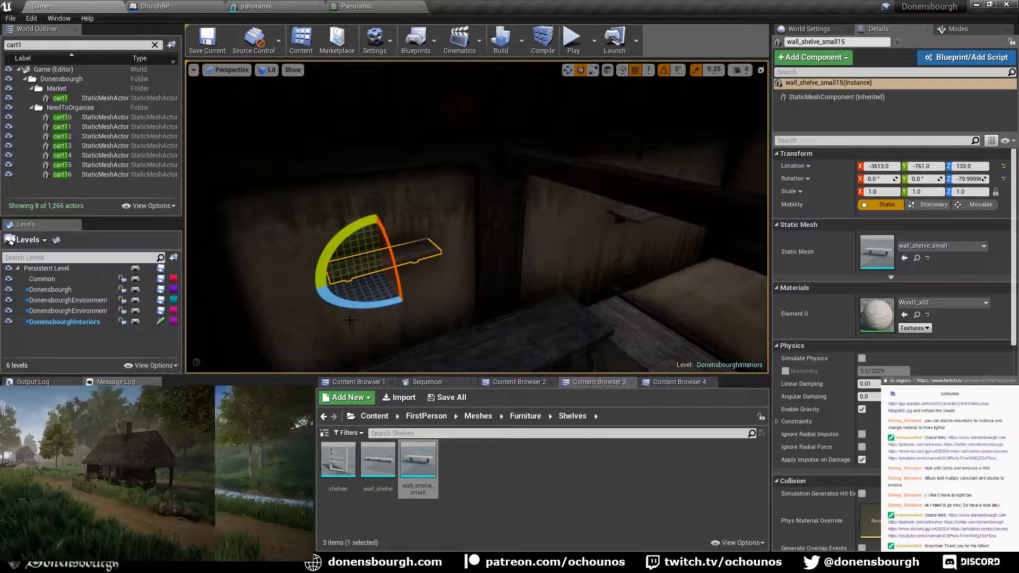
{"action": "mouse_move", "coordinate": [336, 341]}
{"action": "right_mouse_down"}
{"action": "mouse_move", "coordinate": [345, 335]}
{"action": "mouse_move", "coordinate": [329, 334]}
{"action": "right_mouse_up"}
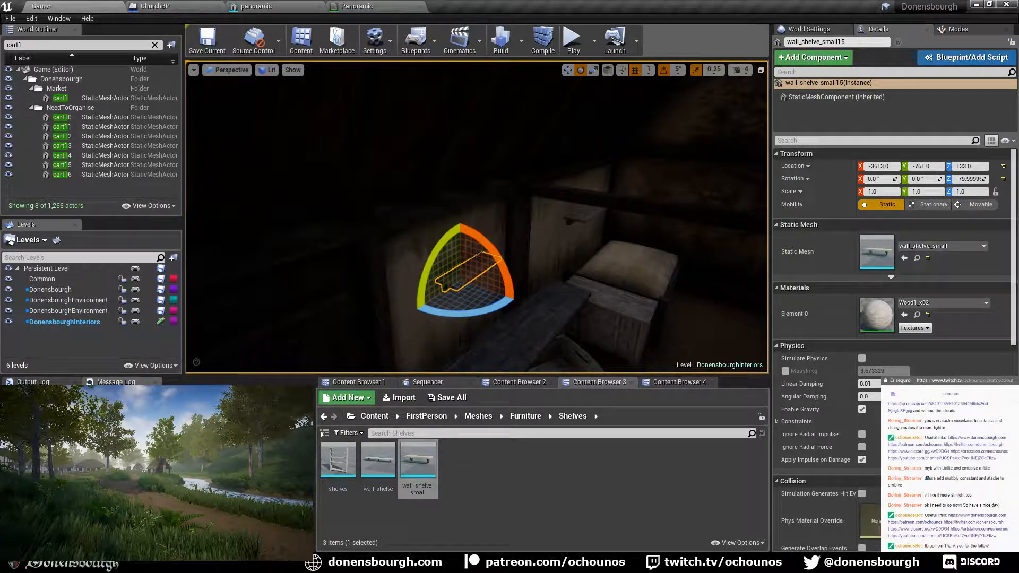
{"action": "right_click_drag", "start_coordinate": [460, 341], "coordinate": [511, 300]}
{"action": "key", "text": "Escape"}
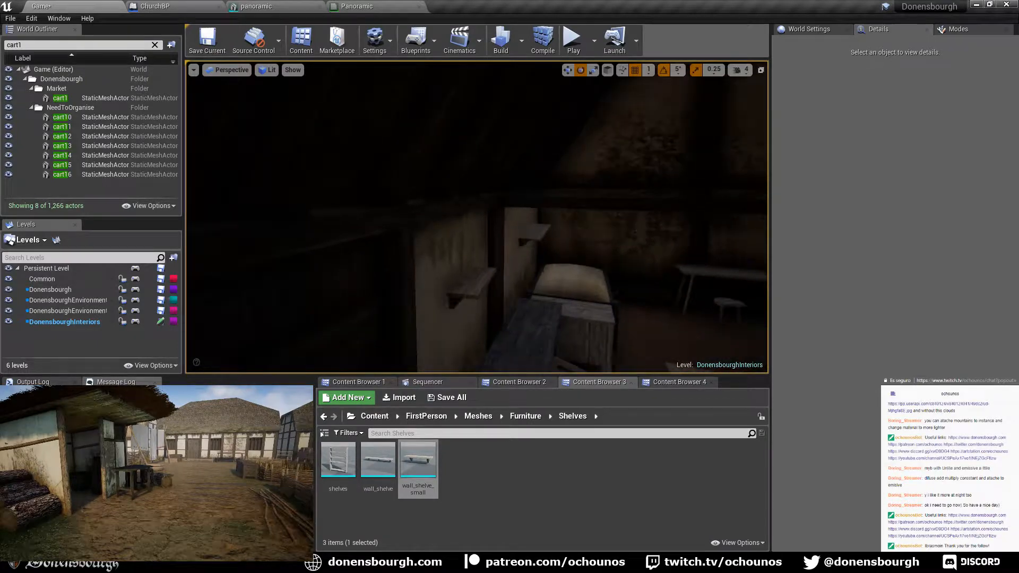
- Rotate the small wall shelf back to -75° about Z and deselect it
{"action": "left_click", "coordinate": [480, 289]}
{"action": "left_click_drag", "start_coordinate": [504, 319], "coordinate": [496, 325]}
{"action": "right_click_drag", "start_coordinate": [553, 332], "coordinate": [553, 332]}
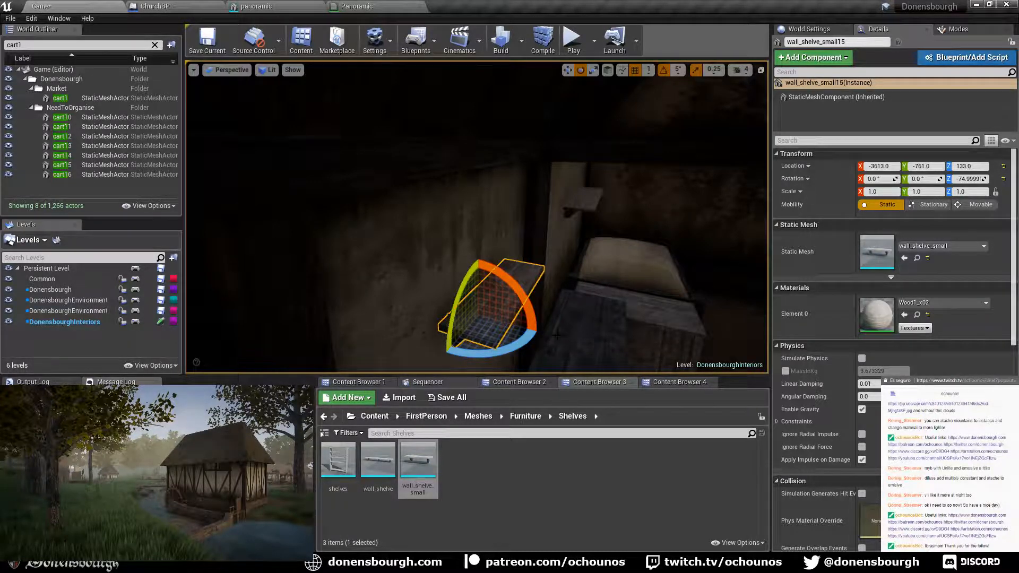
{"action": "key", "text": "Escape"}
{"action": "right_click_drag", "start_coordinate": [563, 310], "coordinate": [538, 271]}
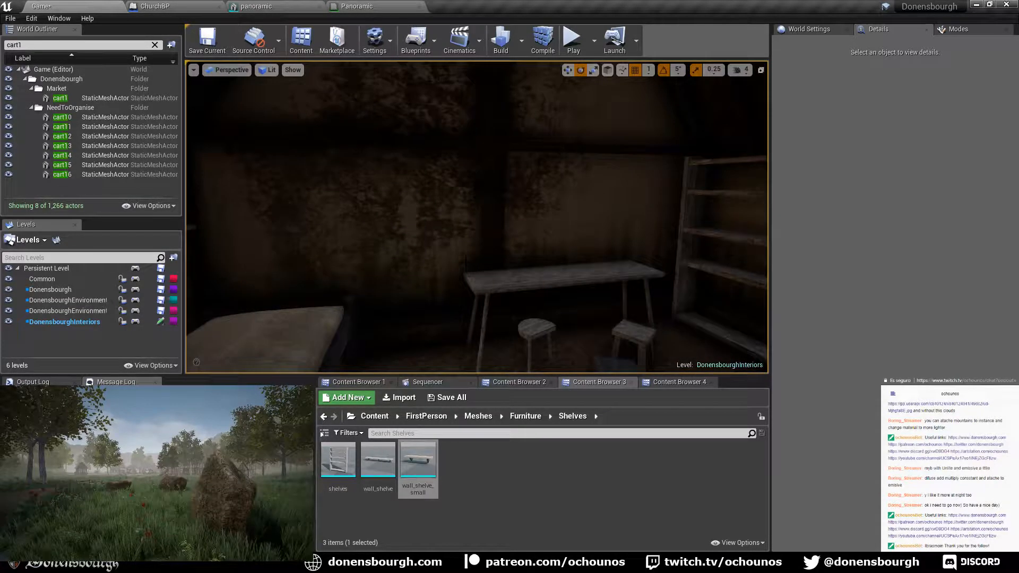
- Place another wall_shelve_small mesh on the wall beside the bed and rotate it to 15° about Z
{"action": "left_click_drag", "start_coordinate": [405, 234], "coordinate": [408, 227]}
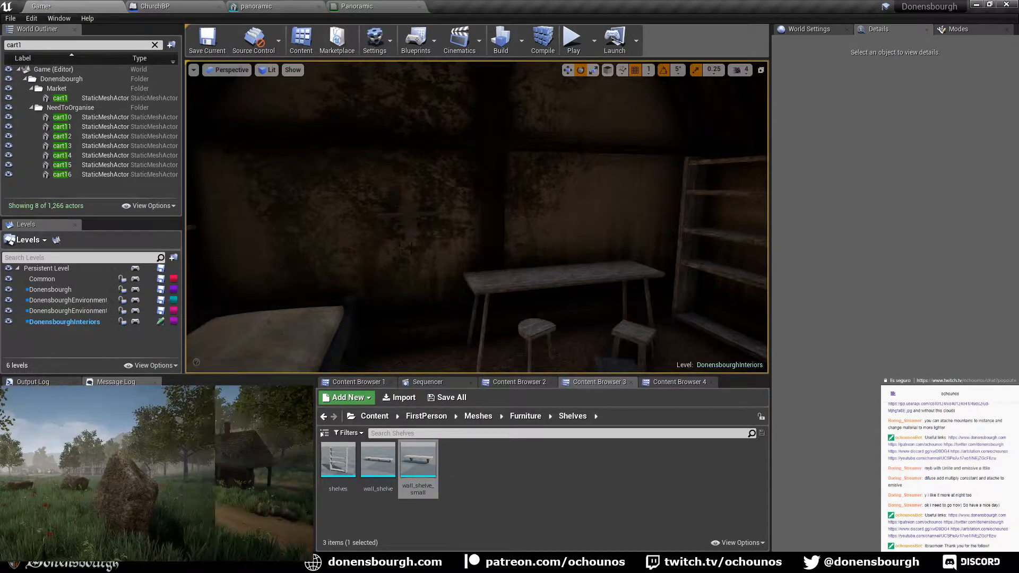
{"action": "right_click_drag", "start_coordinate": [408, 228], "coordinate": [447, 228]}
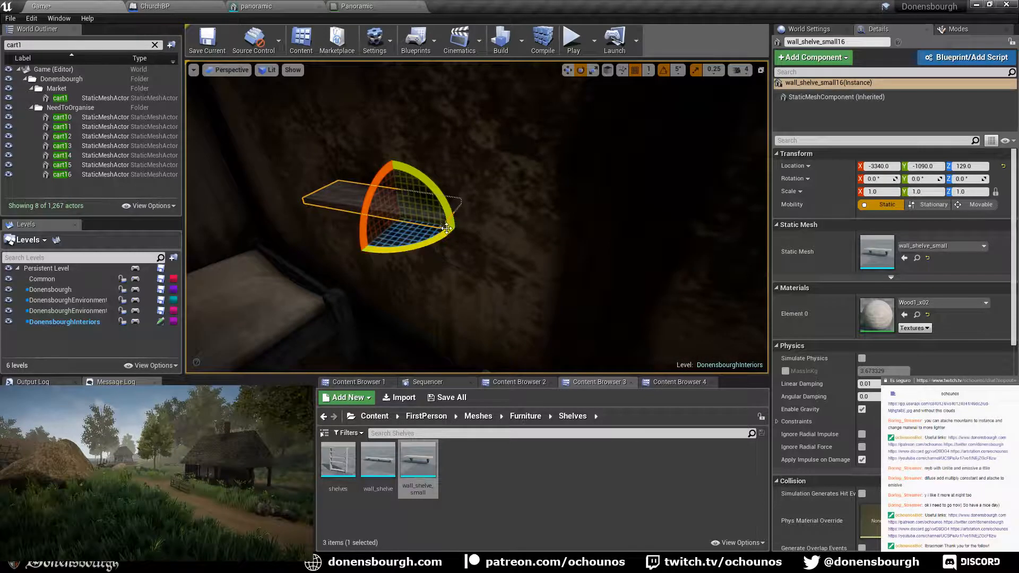
{"action": "left_click_drag", "start_coordinate": [442, 236], "coordinate": [458, 229]}
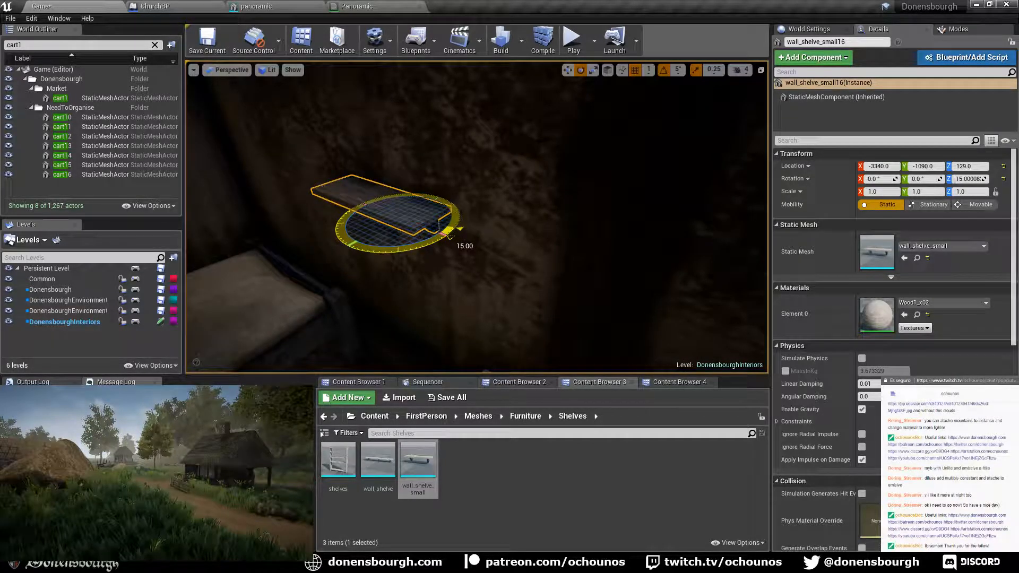
{"action": "right_click_drag", "start_coordinate": [428, 256], "coordinate": [383, 253]}
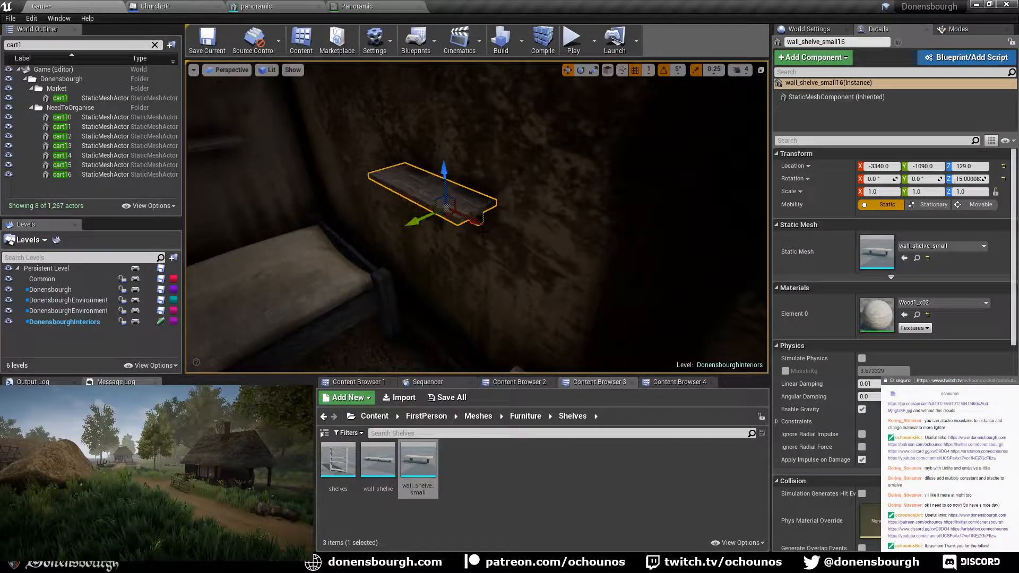
- Shift the new small shelf along the wall beside the bed to about X -3322.6, Y -1085.3 and raise it to Z 138
{"action": "left_click_drag", "start_coordinate": [483, 226], "coordinate": [496, 243]}
{"action": "left_click_drag", "start_coordinate": [472, 190], "coordinate": [469, 159]}
{"action": "right_click_drag", "start_coordinate": [469, 159], "coordinate": [446, 159]}
{"action": "middle_click_drag", "start_coordinate": [492, 300], "coordinate": [607, 241]}
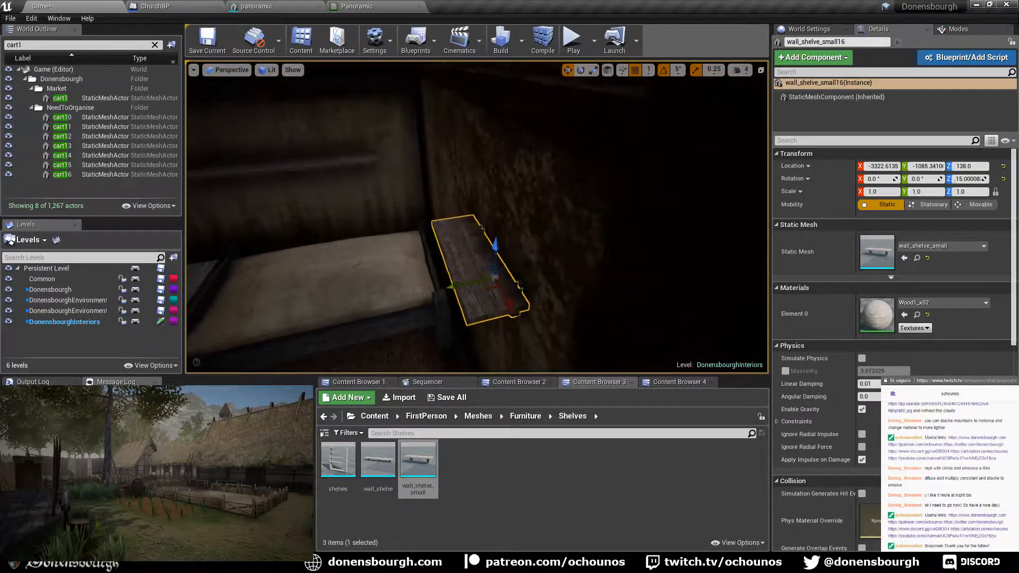
{"action": "right_click_drag", "start_coordinate": [493, 228], "coordinate": [536, 207]}
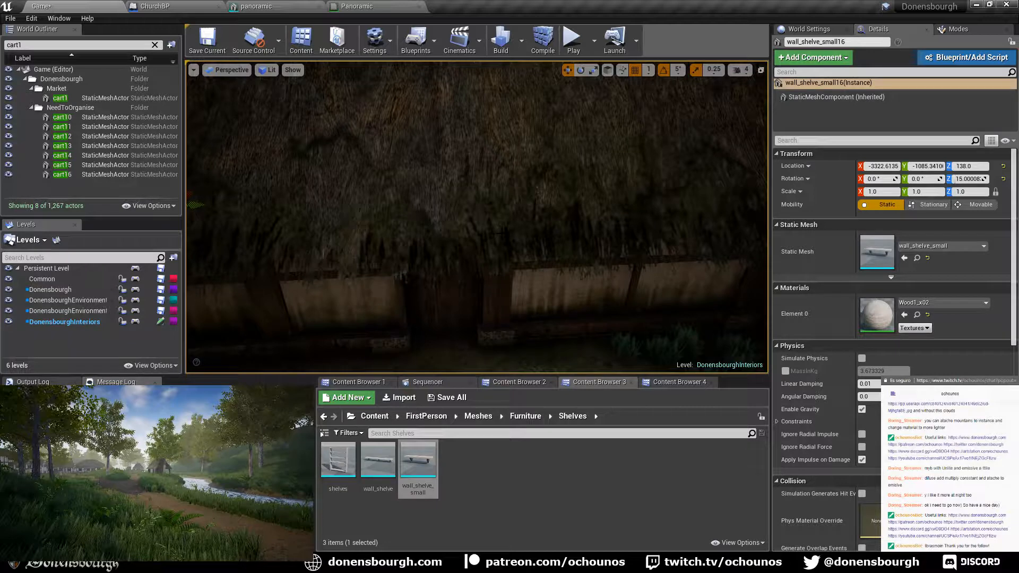
- Playtest the level from outside the house, open its door and walk in among the benches and crates
{"action": "right_click_drag", "start_coordinate": [498, 233], "coordinate": [385, 265]}
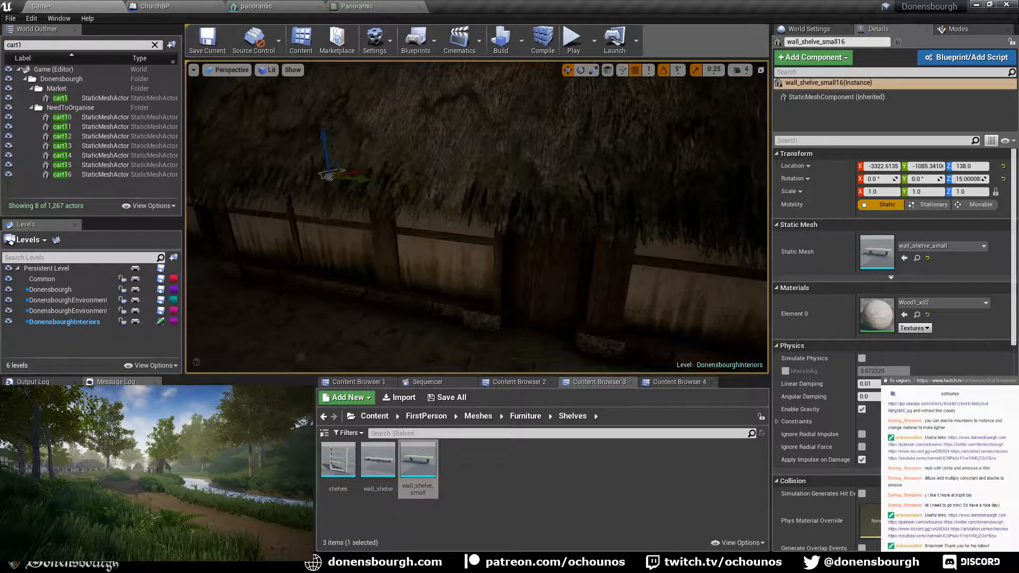
{"action": "key", "text": "alt+p"}
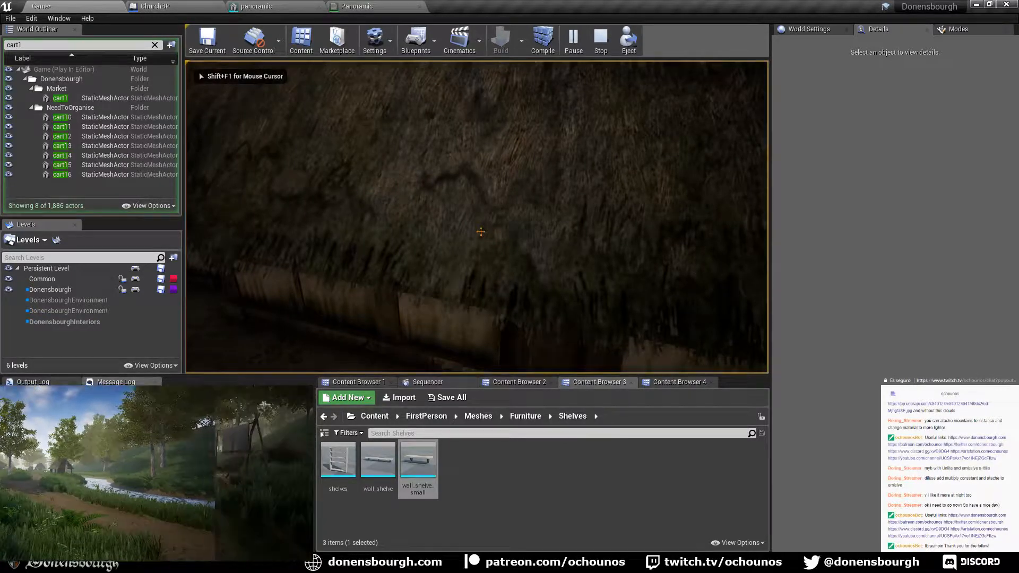
{"action": "key", "text": "w"}
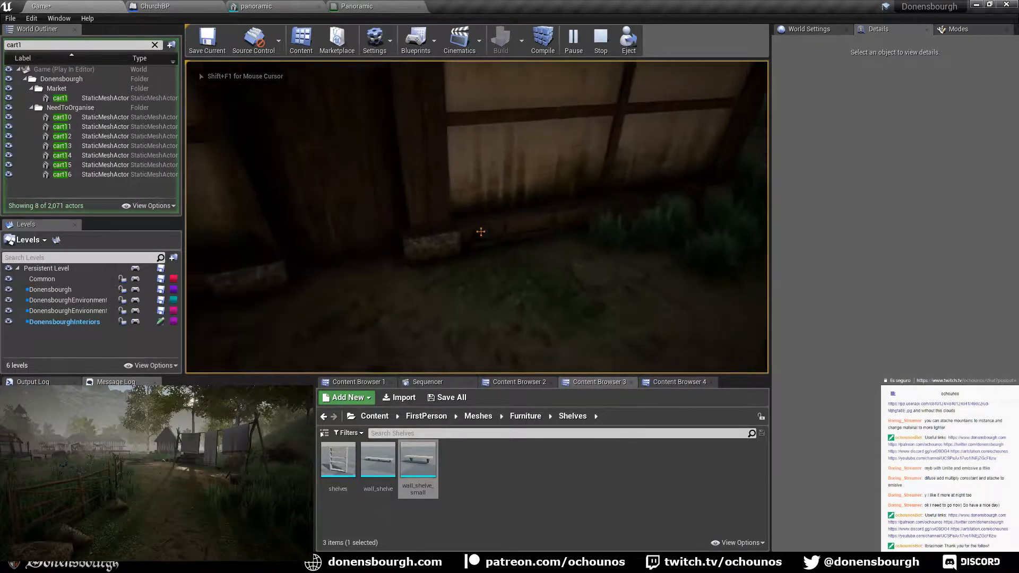
{"action": "key", "text": "e"}
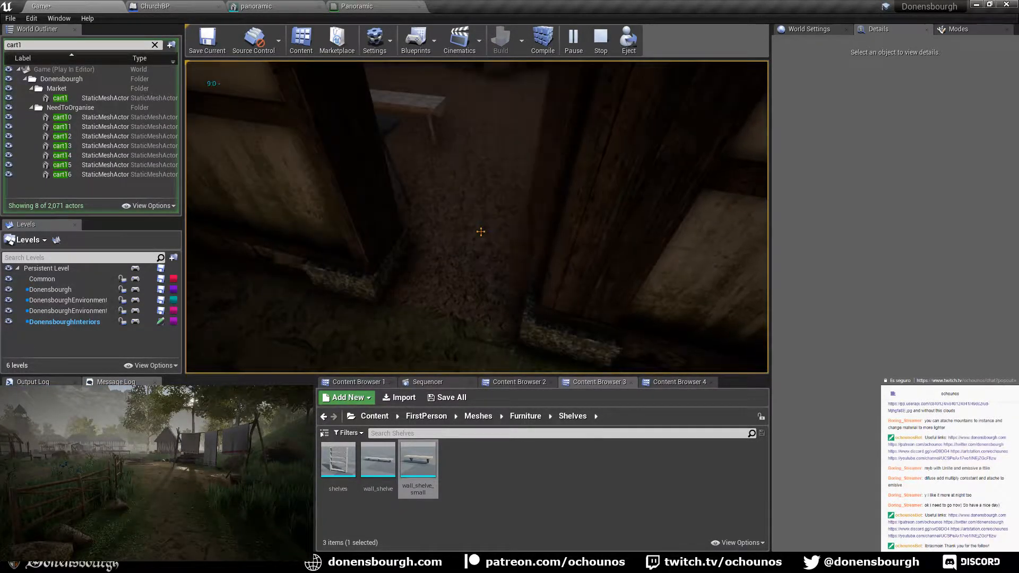
{"action": "key", "text": "w"}
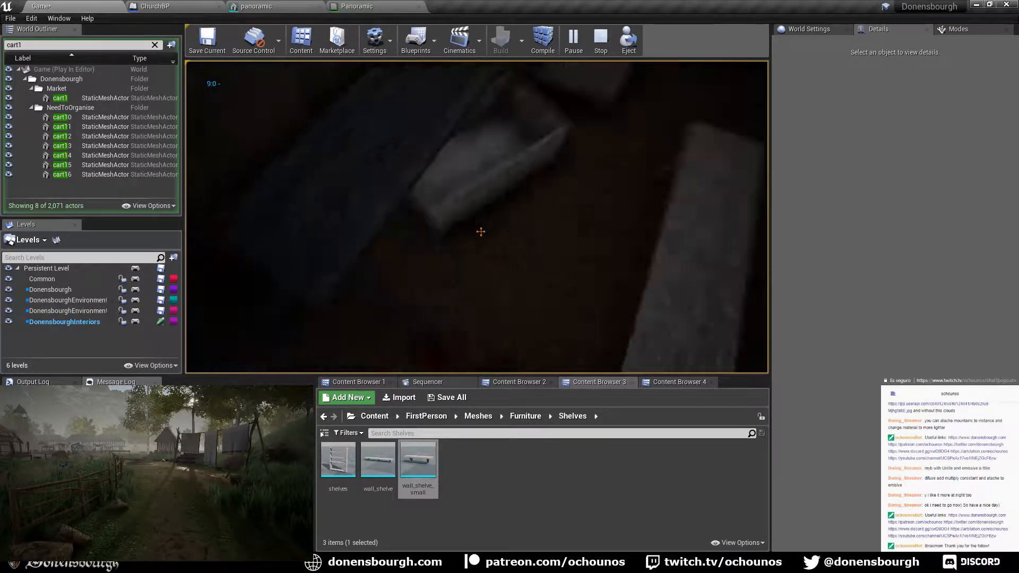
{"action": "key", "text": "w"}
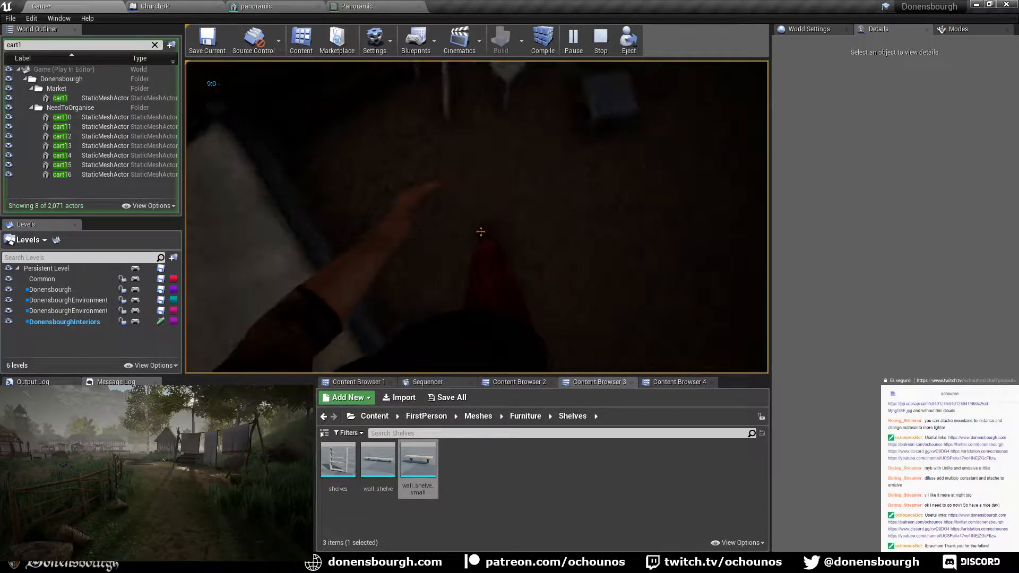
{"action": "key", "text": "w"}
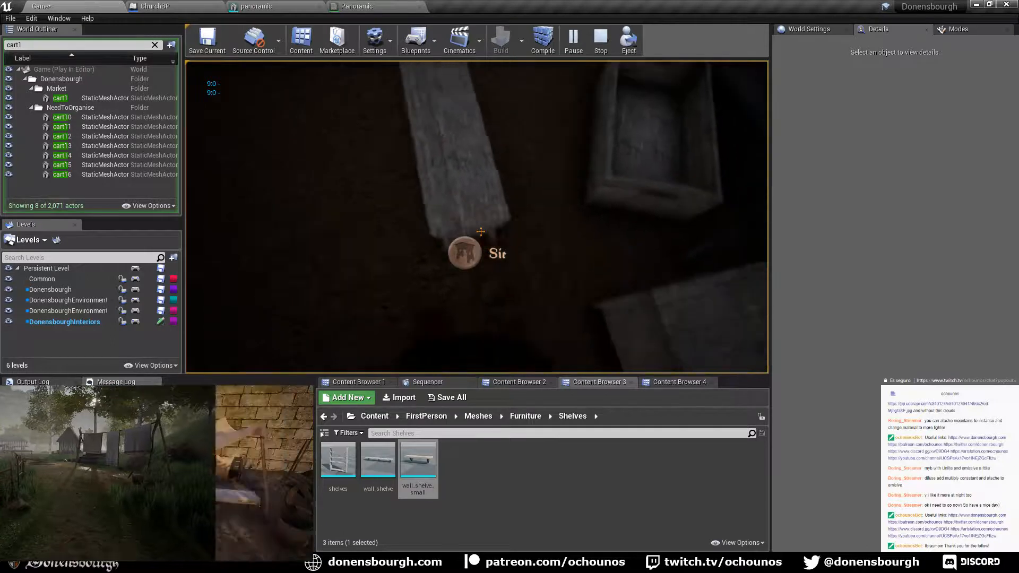
{"action": "key", "text": "w"}
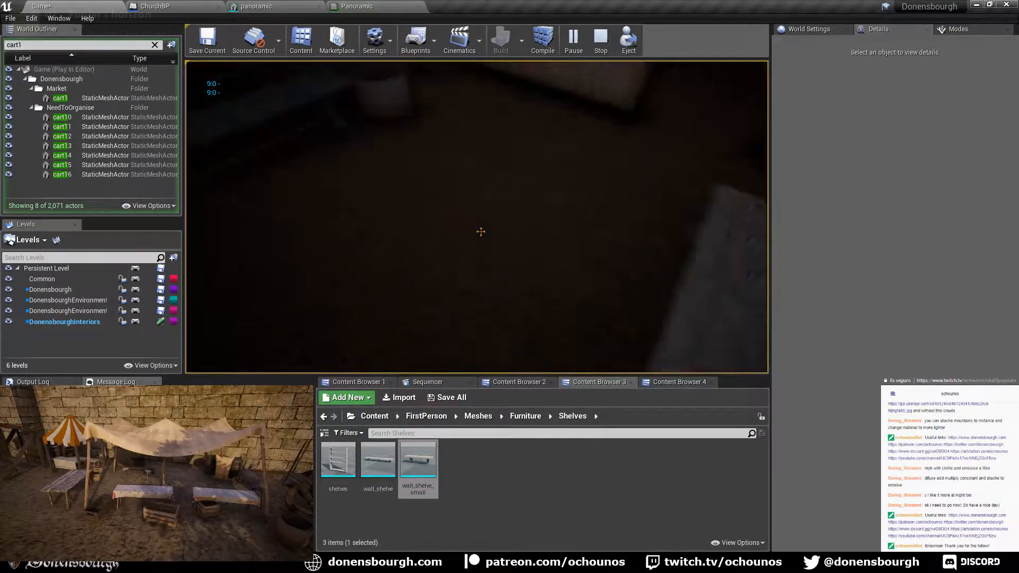
- Walk around the room checking the shelves, benches, containers and table area in play, and end the playtest
{"action": "key", "text": "w"}
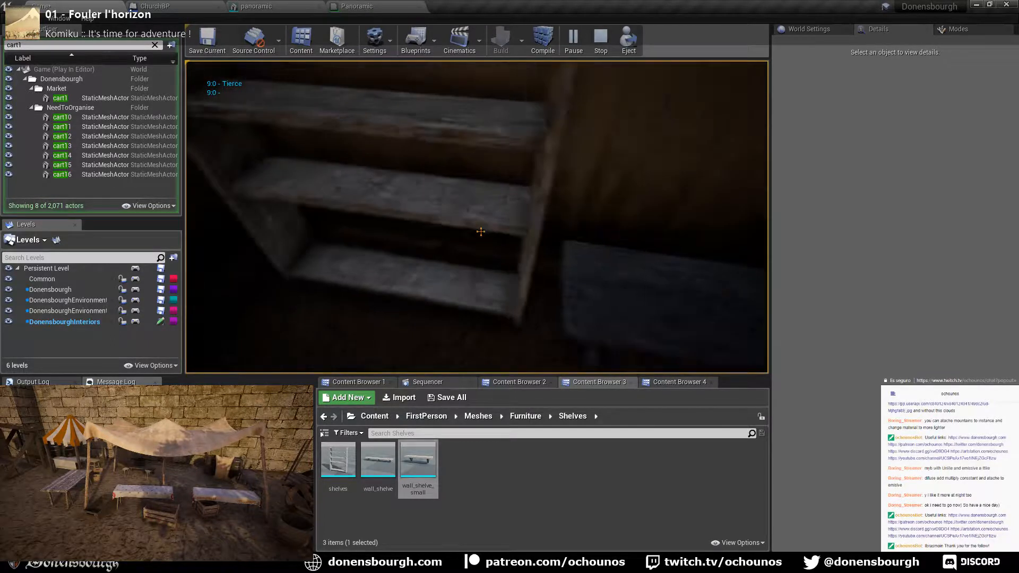
{"action": "key", "text": "w"}
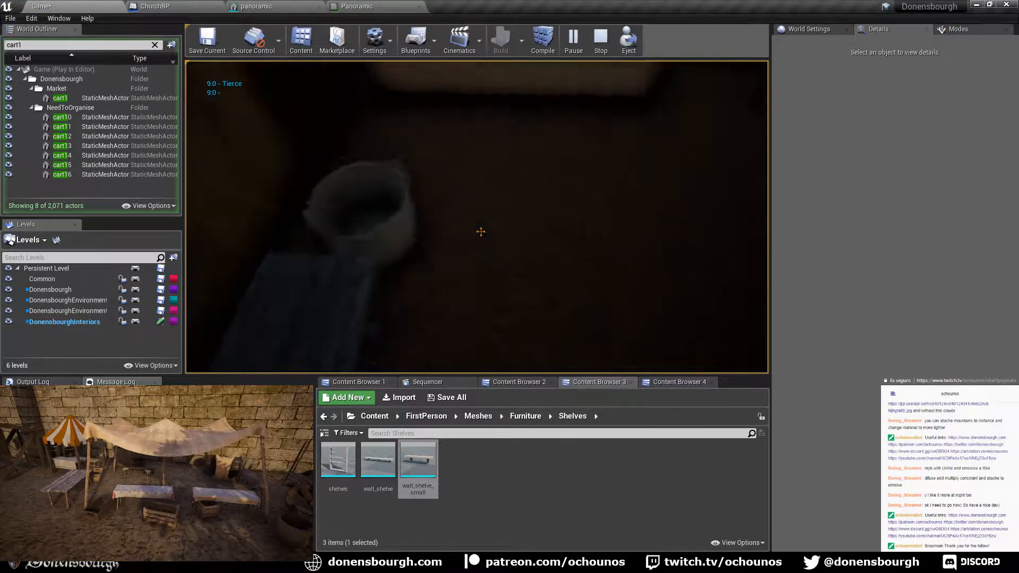
{"action": "key", "text": "w"}
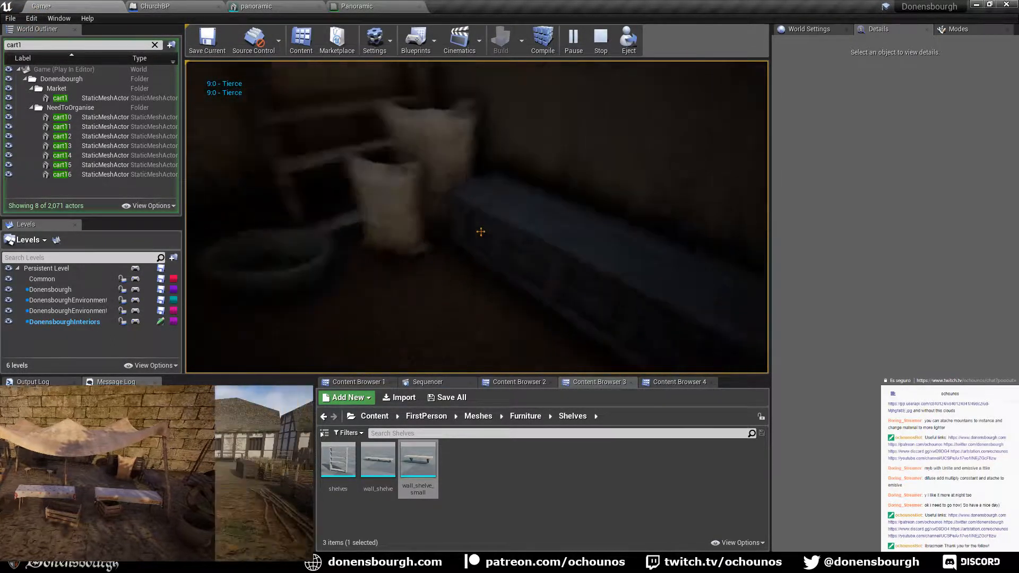
{"action": "key", "text": "w"}
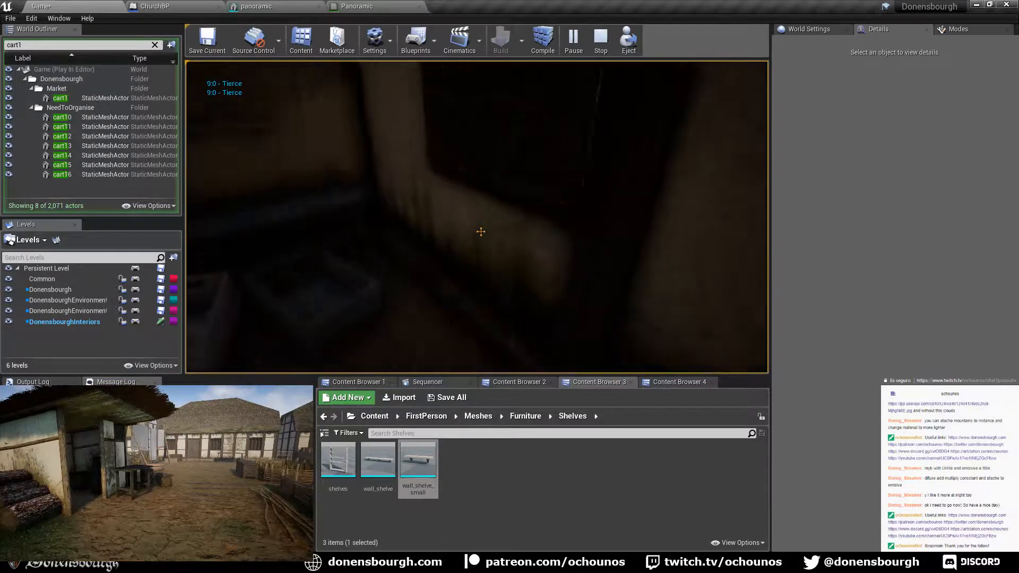
{"action": "key", "text": "w"}
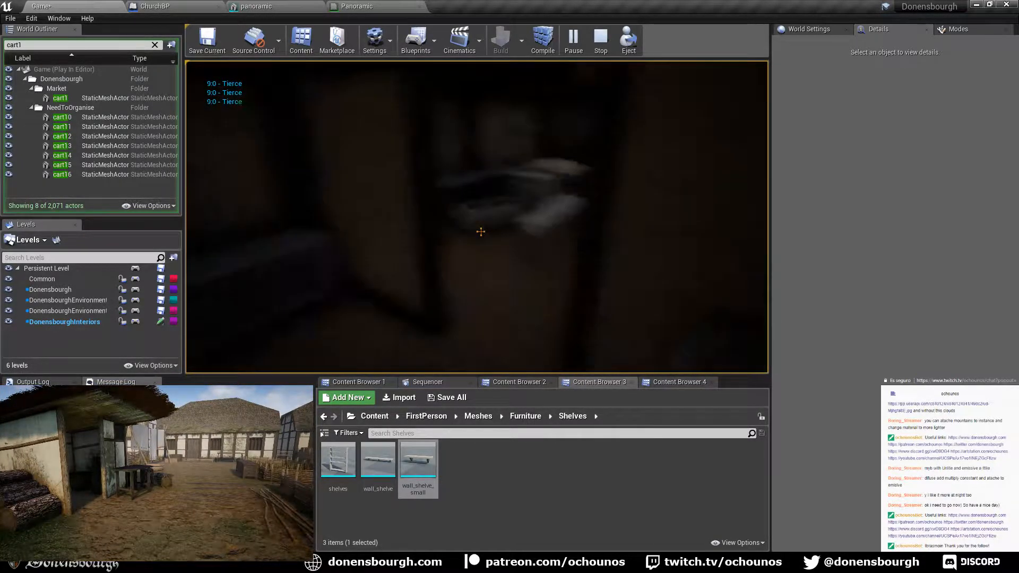
{"action": "key", "text": "w"}
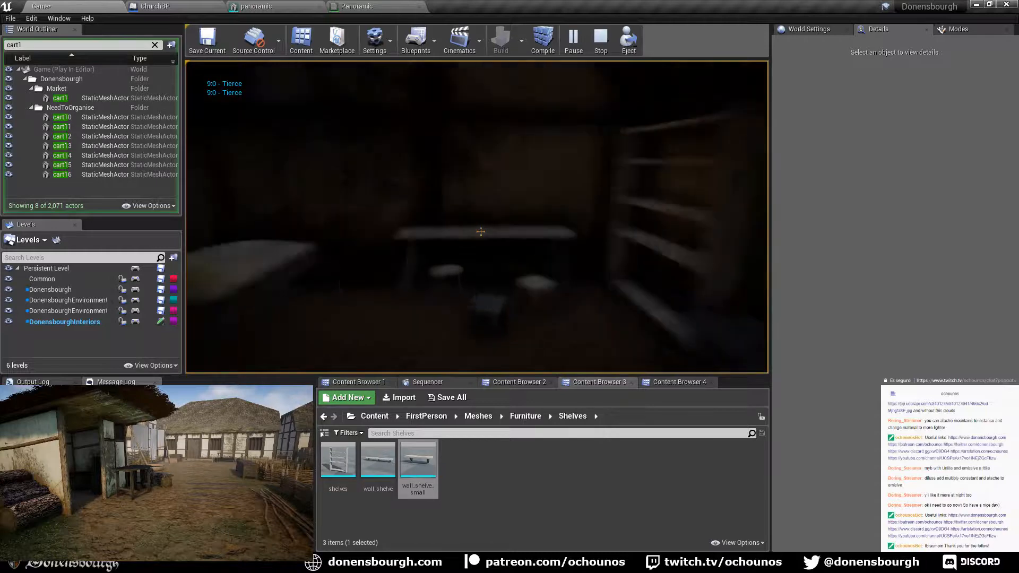
{"action": "key", "text": "w"}
{"action": "key", "text": "Escape"}
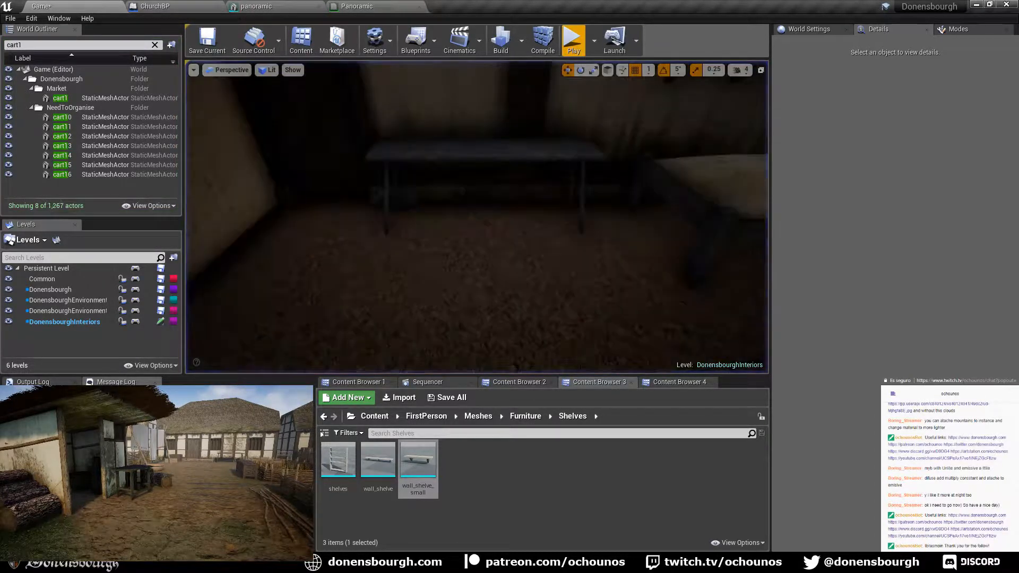
- Enable Right Side Blocked on the bench beside the open crate and Left Side Blocked on the bench along the wall
{"action": "right_click_drag", "start_coordinate": [408, 287], "coordinate": [329, 345]}
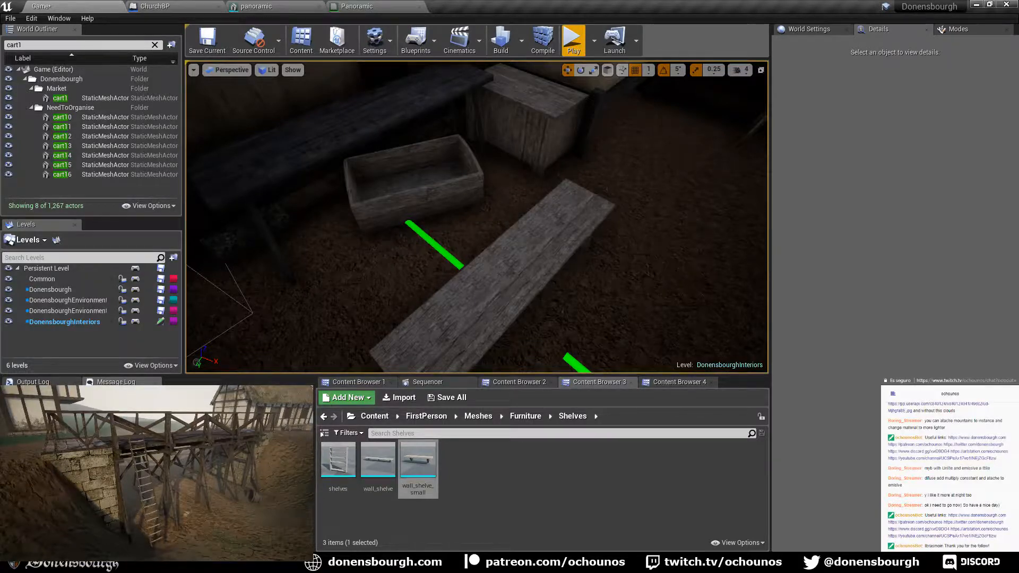
{"action": "left_click", "coordinate": [508, 268]}
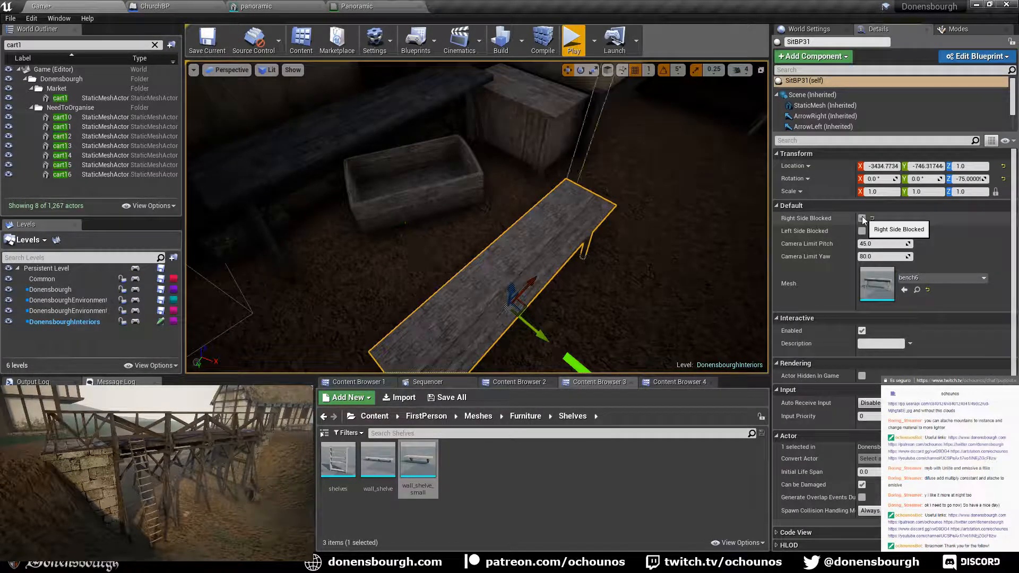
{"action": "right_click_drag", "start_coordinate": [584, 239], "coordinate": [743, 231]}
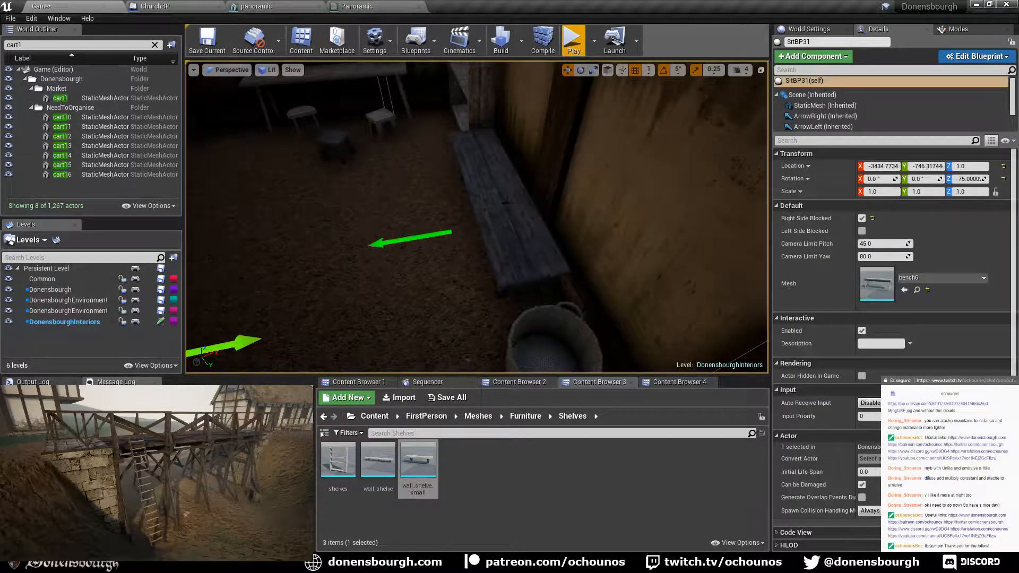
{"action": "left_click", "coordinate": [507, 212]}
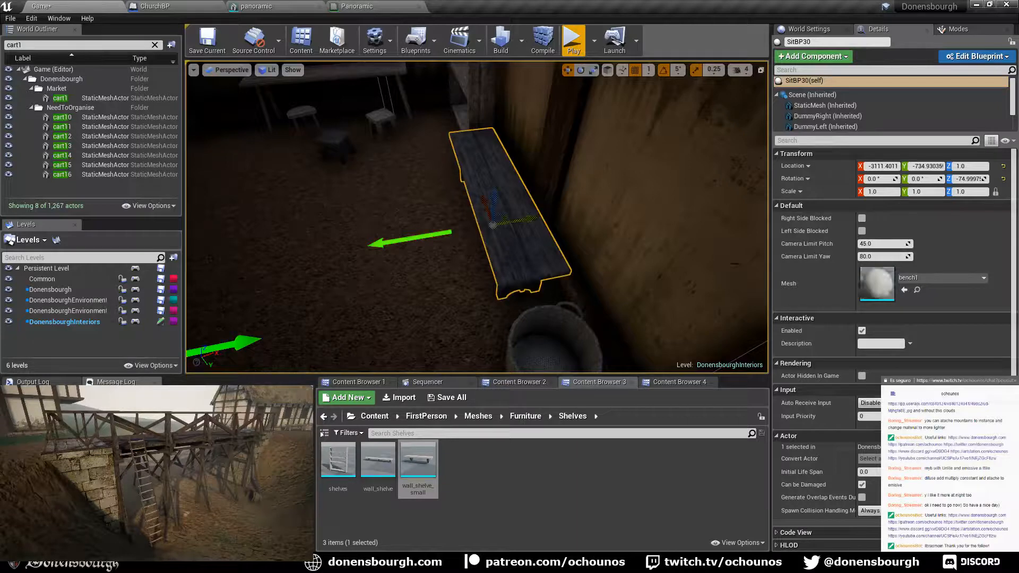
{"action": "left_click", "coordinate": [861, 231]}
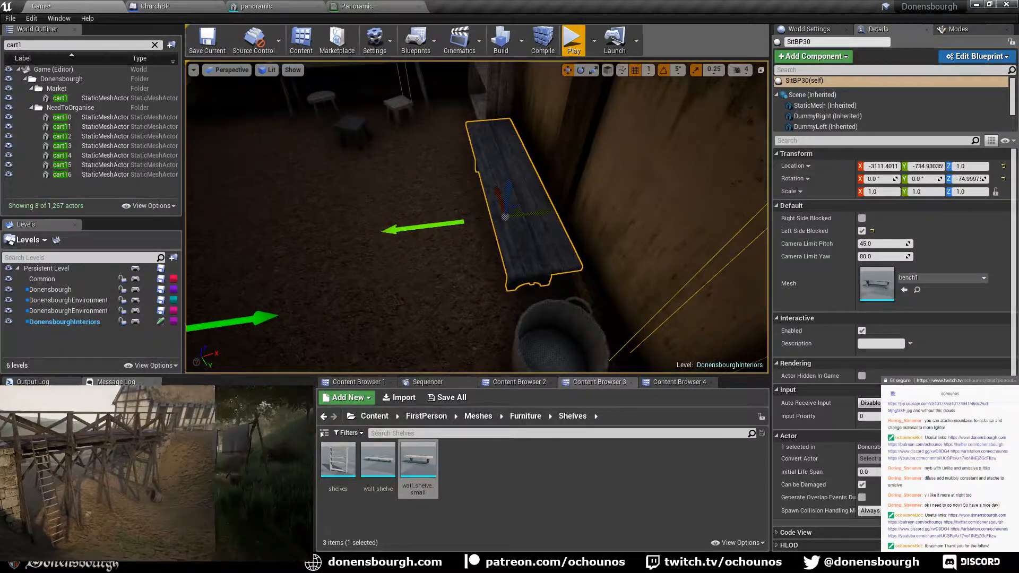
- Examine the house interior, the neighbouring yards and houses, and the market stalls
{"action": "right_click_drag", "start_coordinate": [520, 281], "coordinate": [413, 281]}
{"action": "key", "text": "g"}
{"action": "right_click_drag", "start_coordinate": [499, 293], "coordinate": [524, 242]}
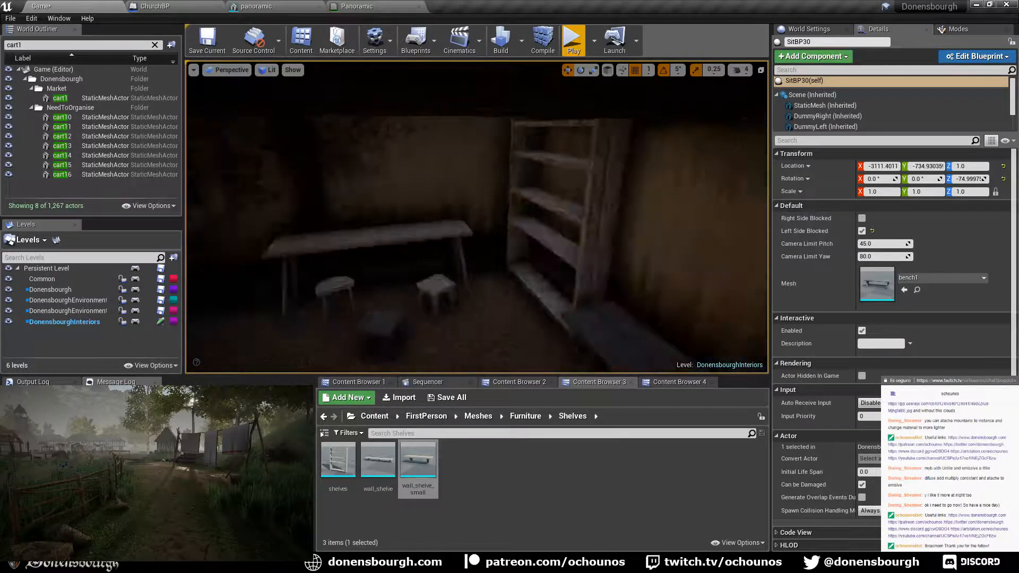
{"action": "right_click_drag", "start_coordinate": [524, 242], "coordinate": [467, 242]}
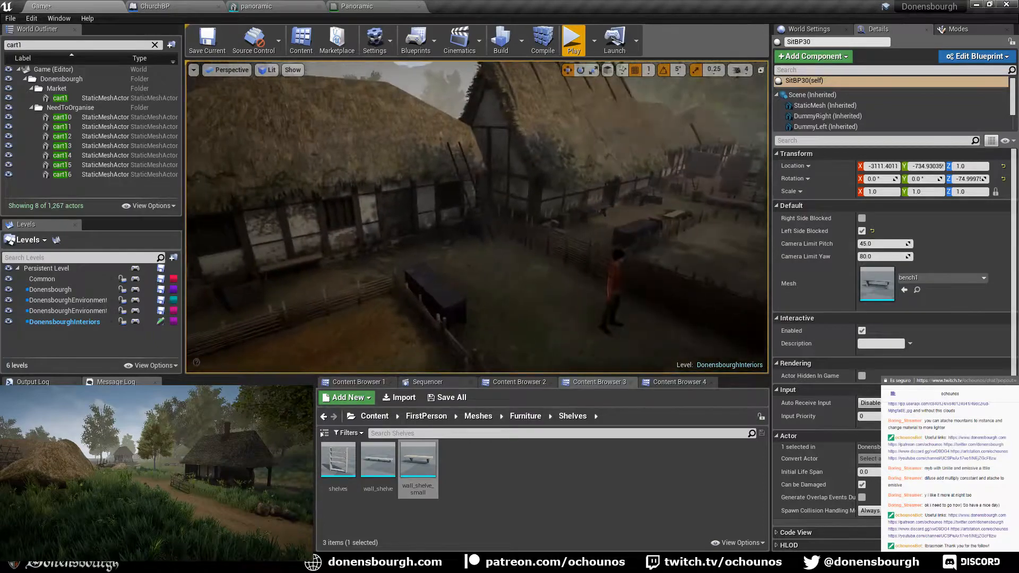
{"action": "key", "text": "s"}
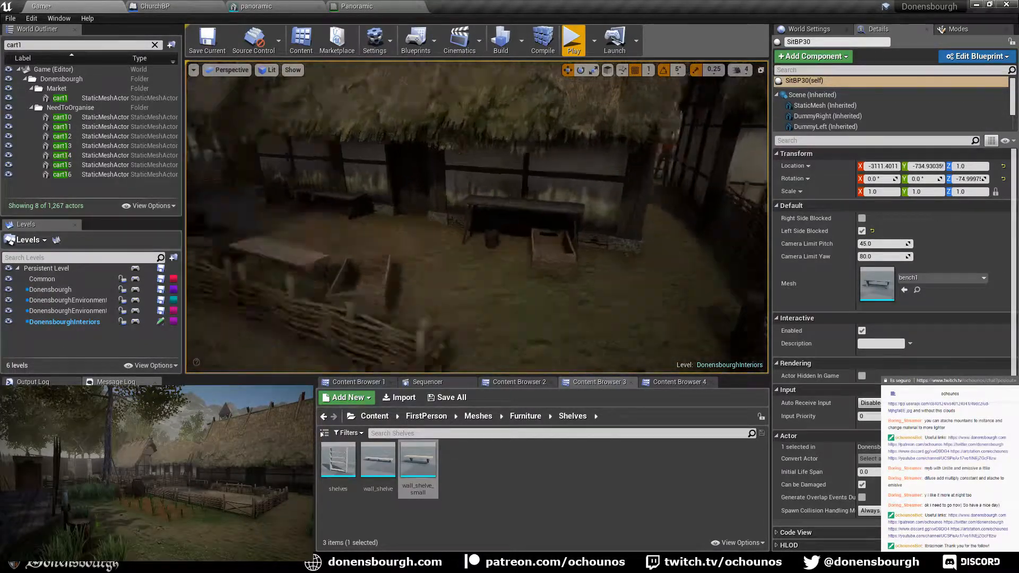
{"action": "right_click_drag", "start_coordinate": [476, 217], "coordinate": [276, 216]}
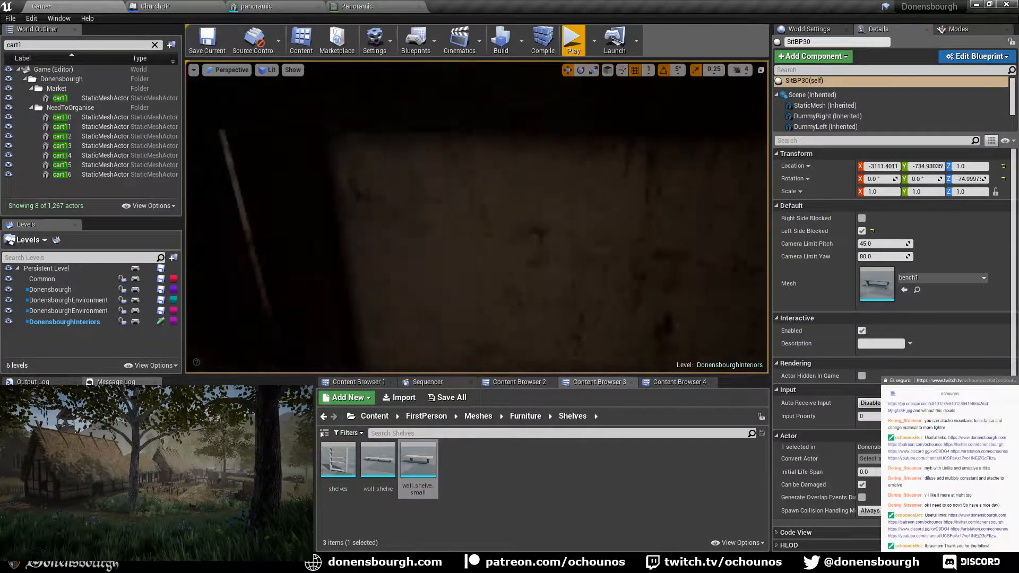
{"action": "right_click_drag", "start_coordinate": [477, 217], "coordinate": [690, 217]}
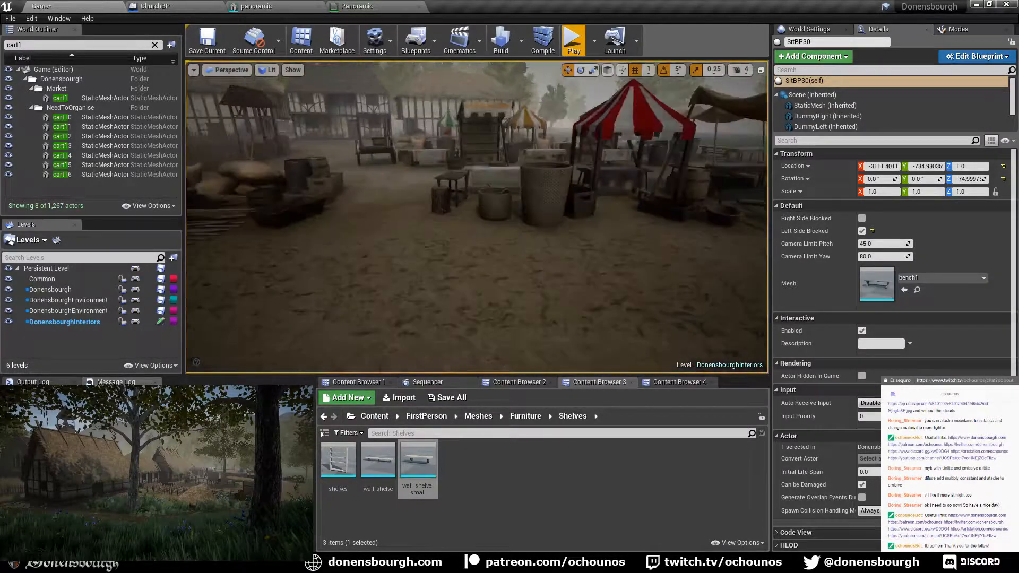
{"action": "right_click_drag", "start_coordinate": [476, 217], "coordinate": [451, 204]}
- Swap the table's static mesh to table2withCloth and reset its Element 0 material to the default Table2Cloth
{"action": "left_click", "coordinate": [500, 265]}
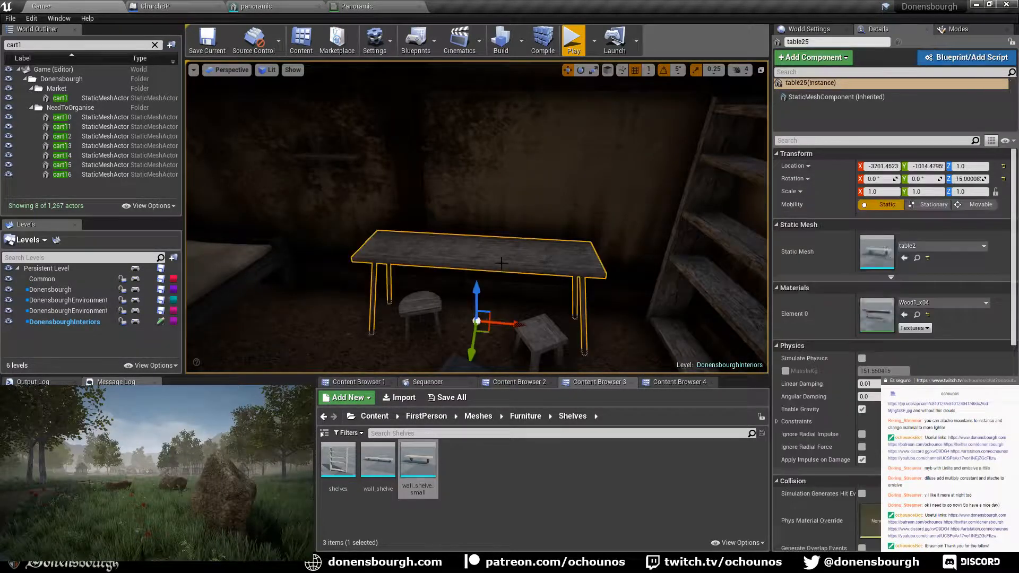
{"action": "left_click", "coordinate": [925, 248]}
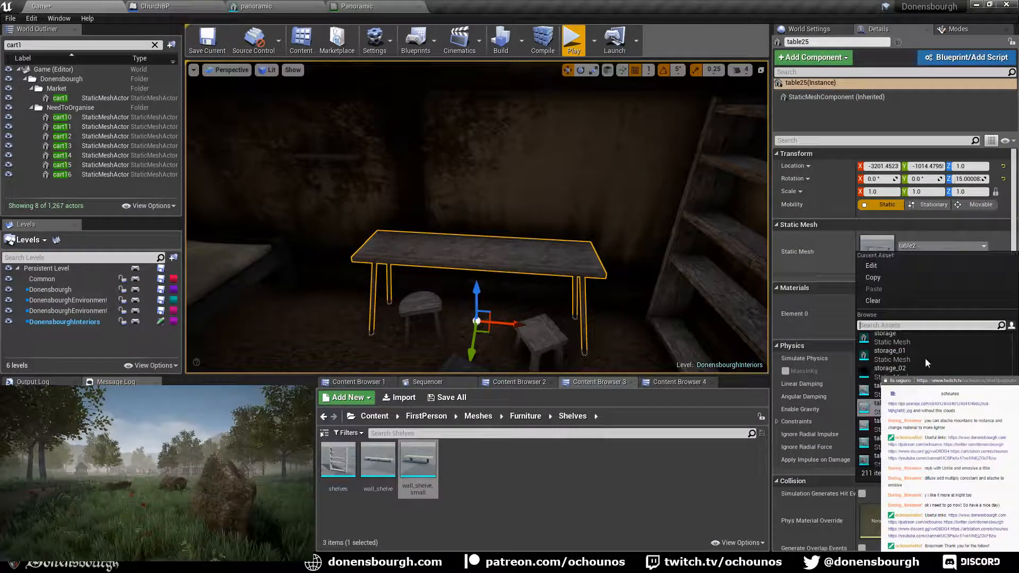
{"action": "left_click", "coordinate": [918, 412]}
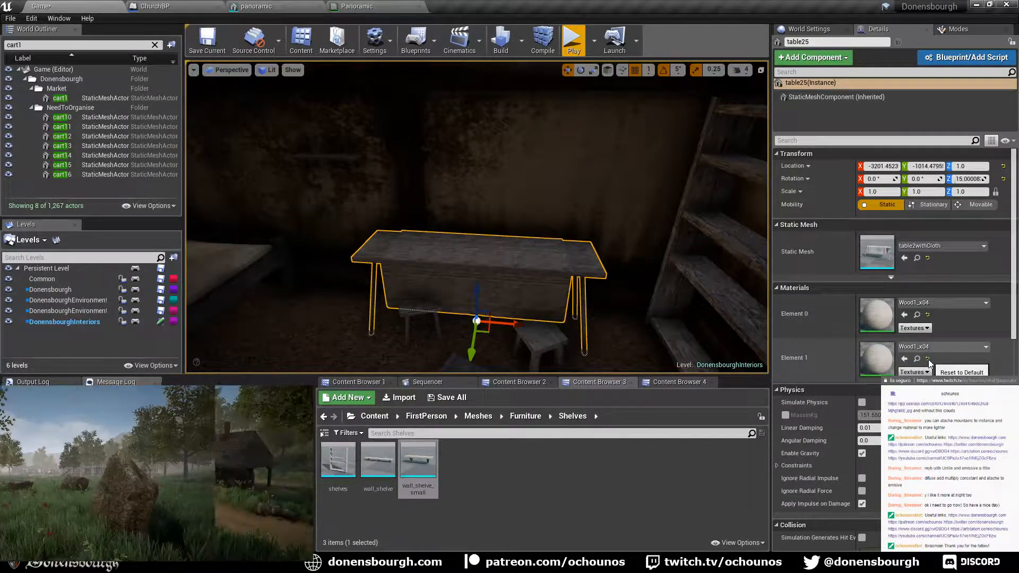
{"action": "left_click", "coordinate": [928, 315]}
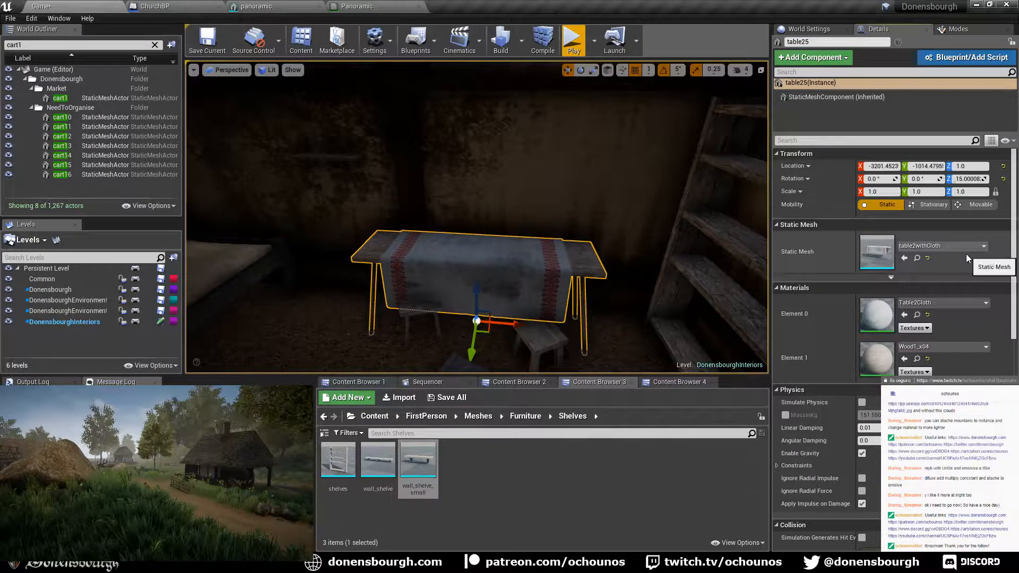
- Try Table2Cloth2 as the table's Element 0 material and switch back to Table2Cloth
{"action": "left_click", "coordinate": [970, 309]}
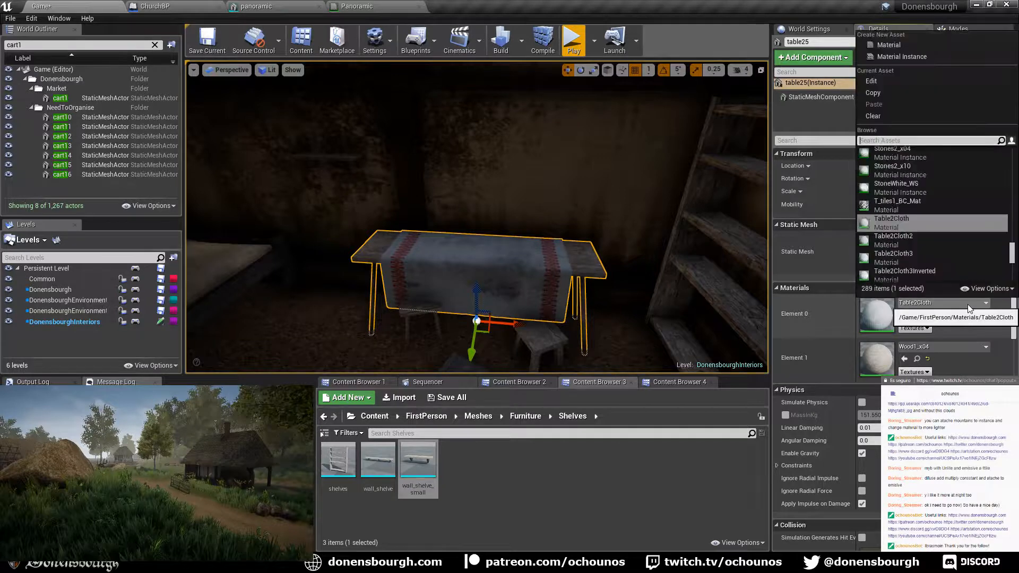
{"action": "left_click", "coordinate": [943, 243]}
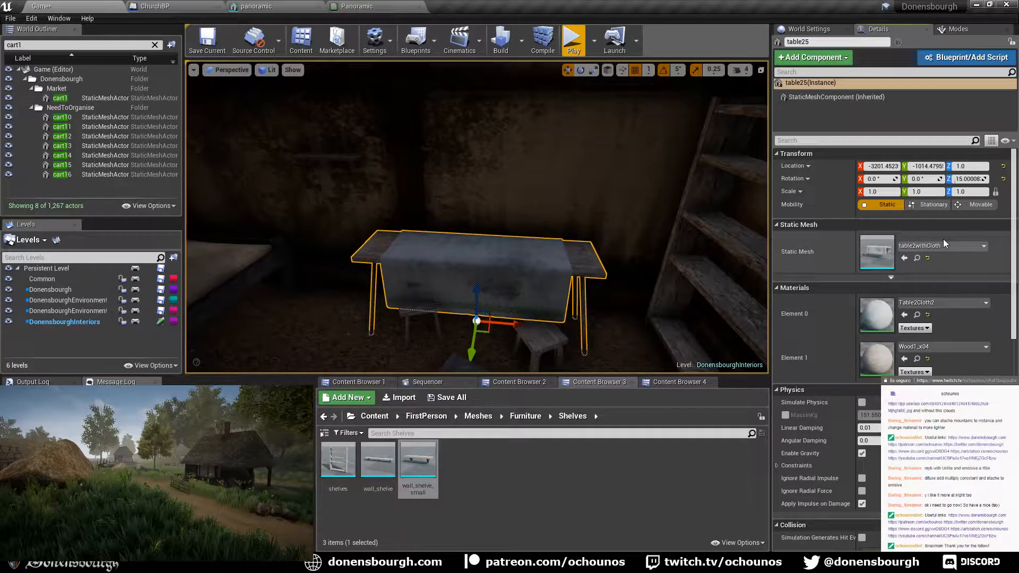
{"action": "left_click", "coordinate": [950, 301]}
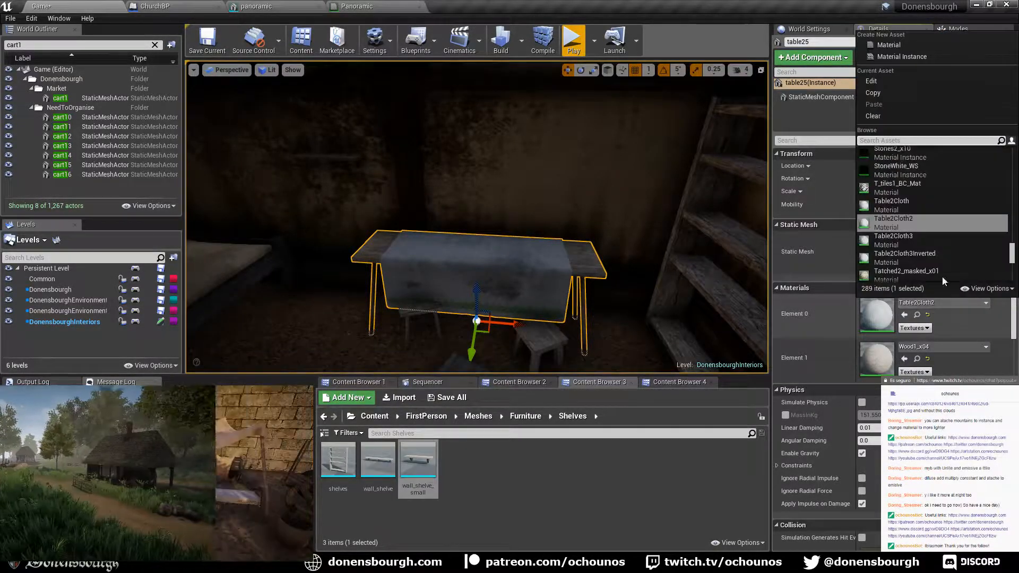
{"action": "left_click", "coordinate": [930, 213]}
- Reposition the stools before the cloth-covered table: round to about X -3283, Y -978; light square to -3145, -940; dark square to -3204, -953
{"action": "right_click_drag", "start_coordinate": [546, 318], "coordinate": [552, 361]}
{"action": "key", "text": "Escape"}
{"action": "left_click", "coordinate": [475, 241]}
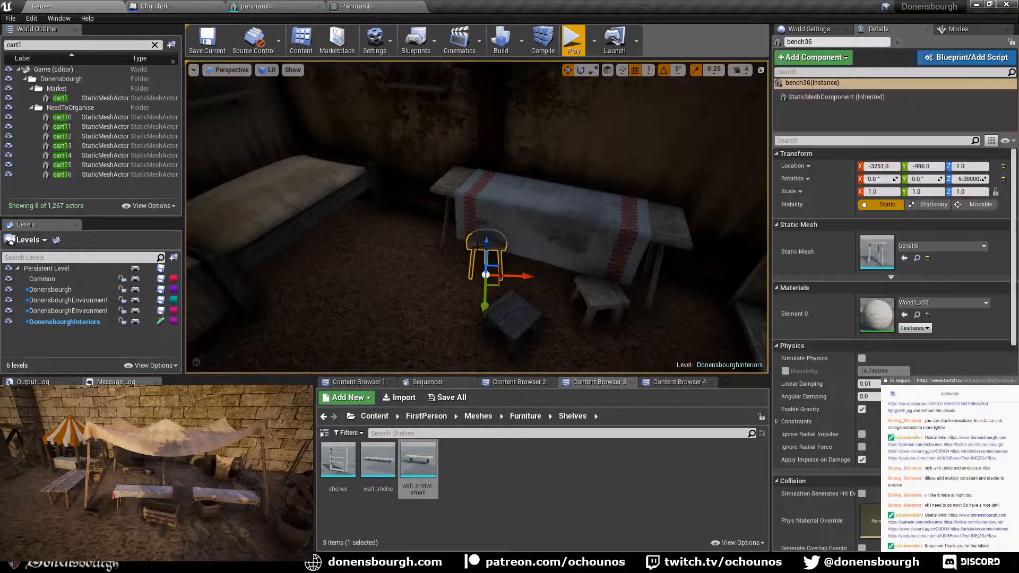
{"action": "left_click_drag", "start_coordinate": [494, 285], "coordinate": [438, 304]}
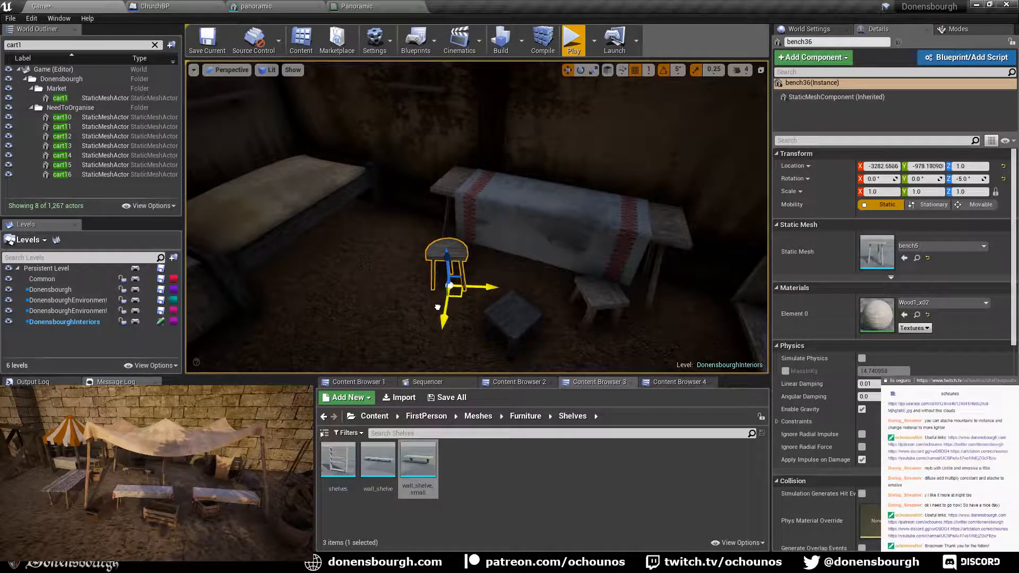
{"action": "left_click", "coordinate": [600, 295]}
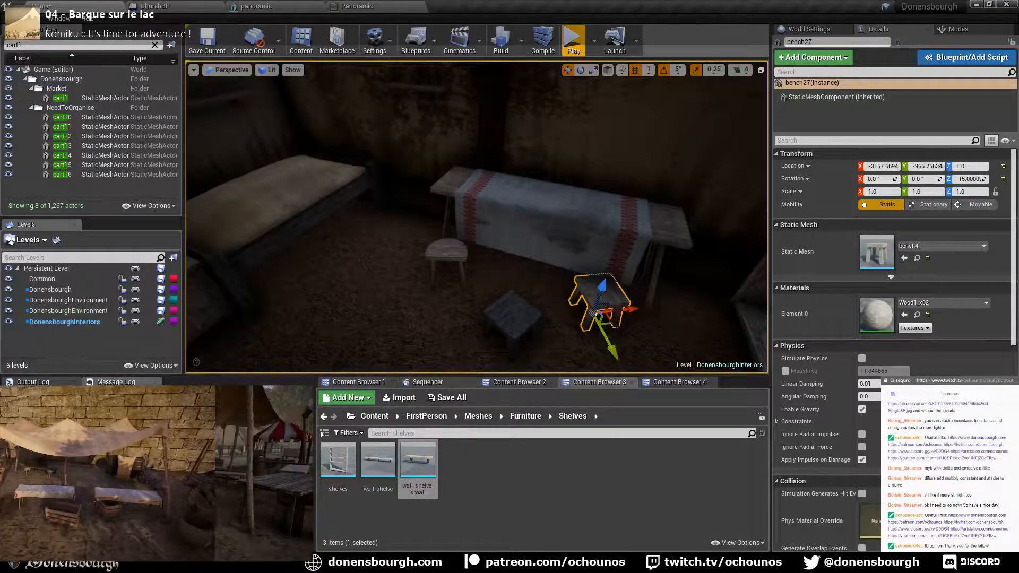
{"action": "left_click_drag", "start_coordinate": [610, 323], "coordinate": [637, 355]}
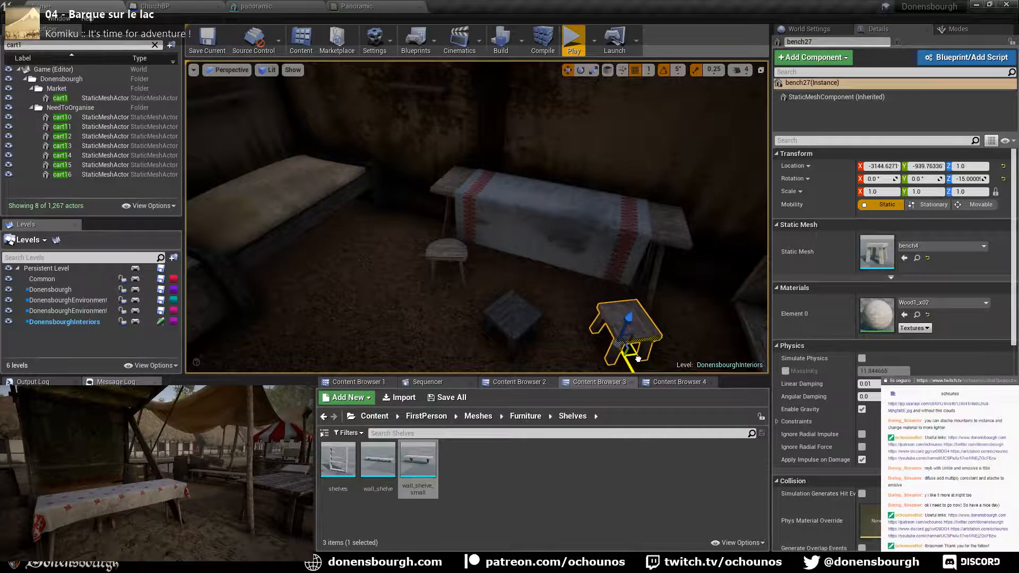
{"action": "left_click", "coordinate": [508, 315]}
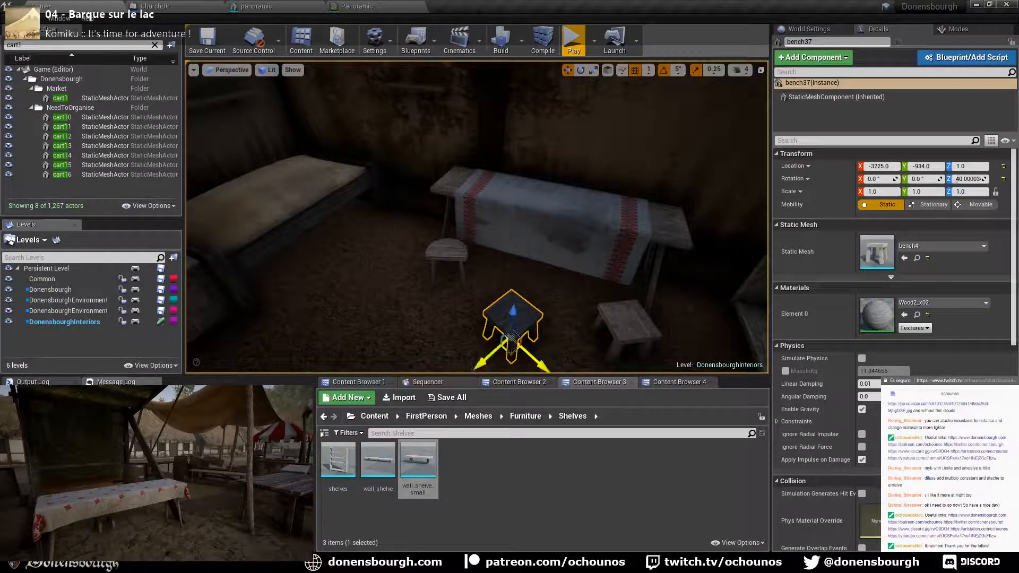
{"action": "left_click_drag", "start_coordinate": [501, 340], "coordinate": [531, 329]}
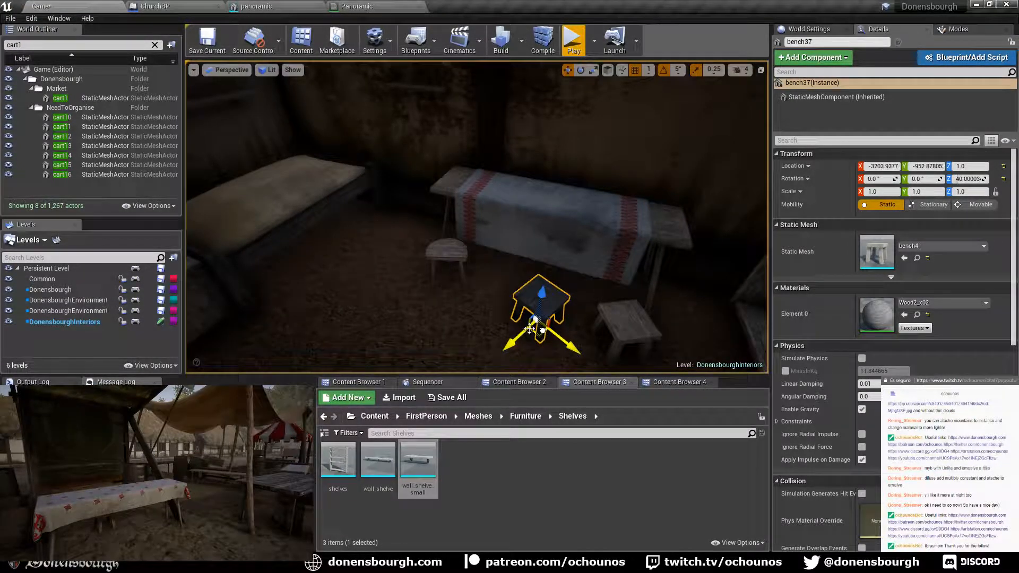
- Set the Element 1 material of the wooden cart beside the yard's wicker fence to Wood2_x04
{"action": "right_click_drag", "start_coordinate": [499, 343], "coordinate": [450, 293]}
{"action": "key", "text": "Escape"}
{"action": "key", "text": "s"}
{"action": "key", "text": "w"}
{"action": "key", "text": "s"}
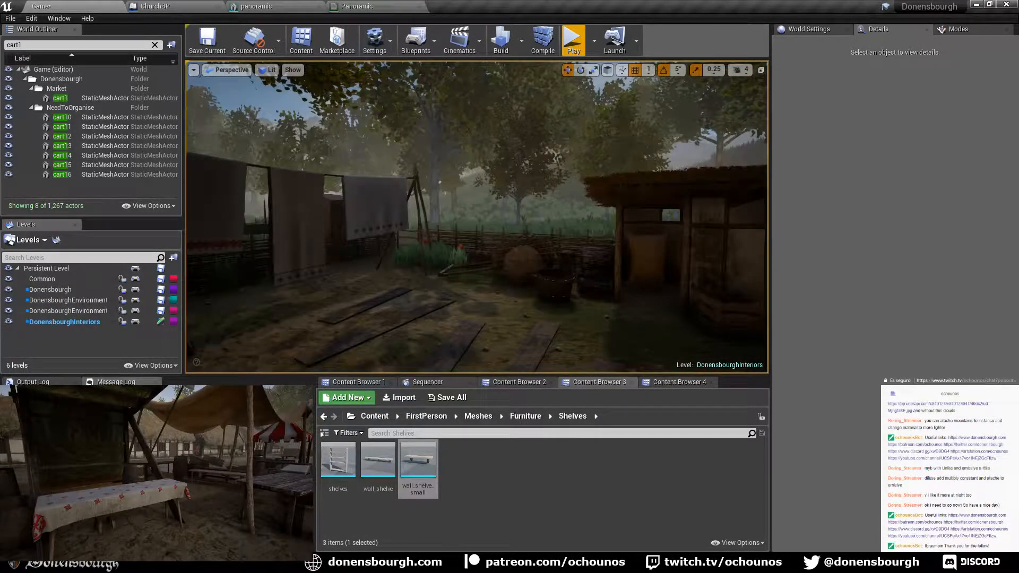
{"action": "left_click", "coordinate": [551, 292]}
{"action": "right_click_drag", "start_coordinate": [551, 292], "coordinate": [551, 292]}
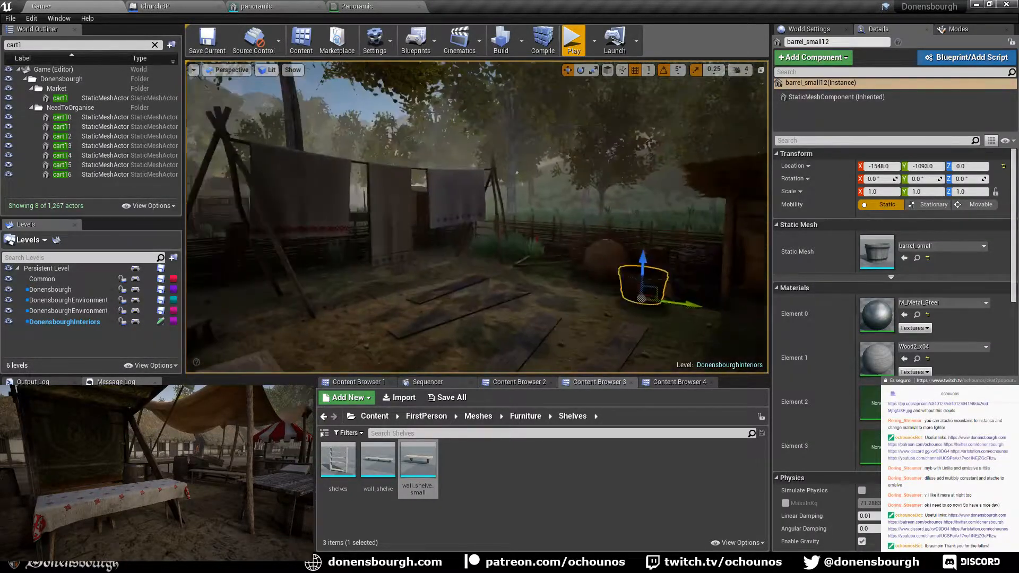
{"action": "right_click_drag", "start_coordinate": [562, 337], "coordinate": [562, 336]}
{"action": "key", "text": "w"}
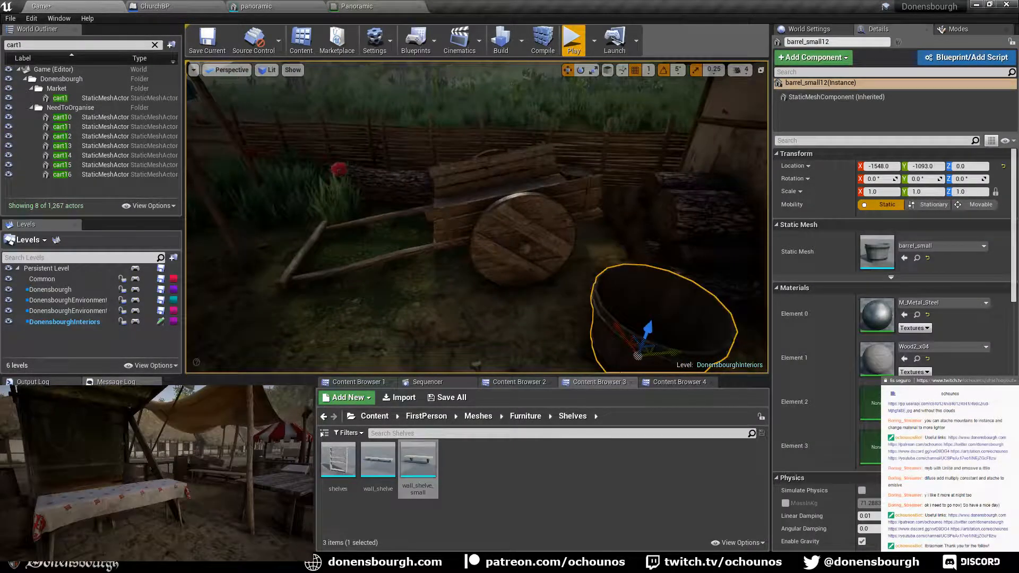
{"action": "left_click", "coordinate": [498, 229]}
{"action": "left_click", "coordinate": [941, 346]}
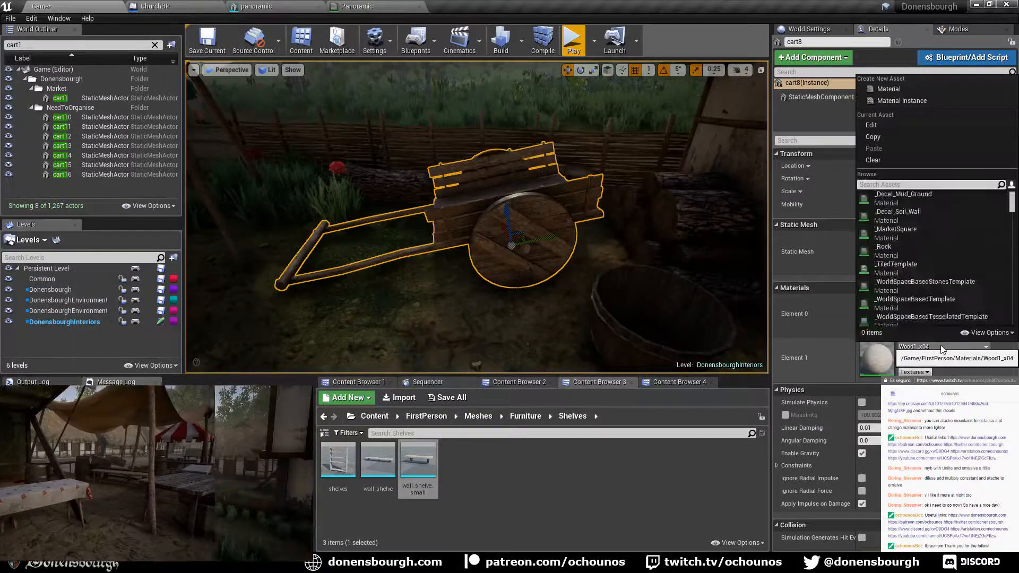
{"action": "scroll", "coordinate": [934, 287], "scroll_direction": "down", "scroll_amount": 3}
{"action": "left_click", "coordinate": [931, 313]}
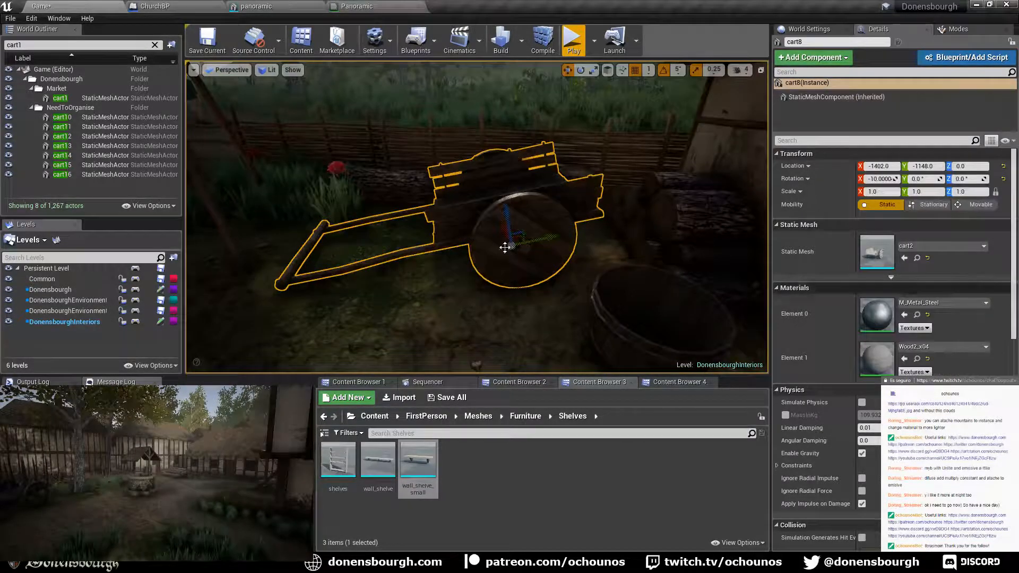
- Set the Element 1 material of the small open barrel near the cart to Wood1_x04
{"action": "left_click", "coordinate": [616, 329]}
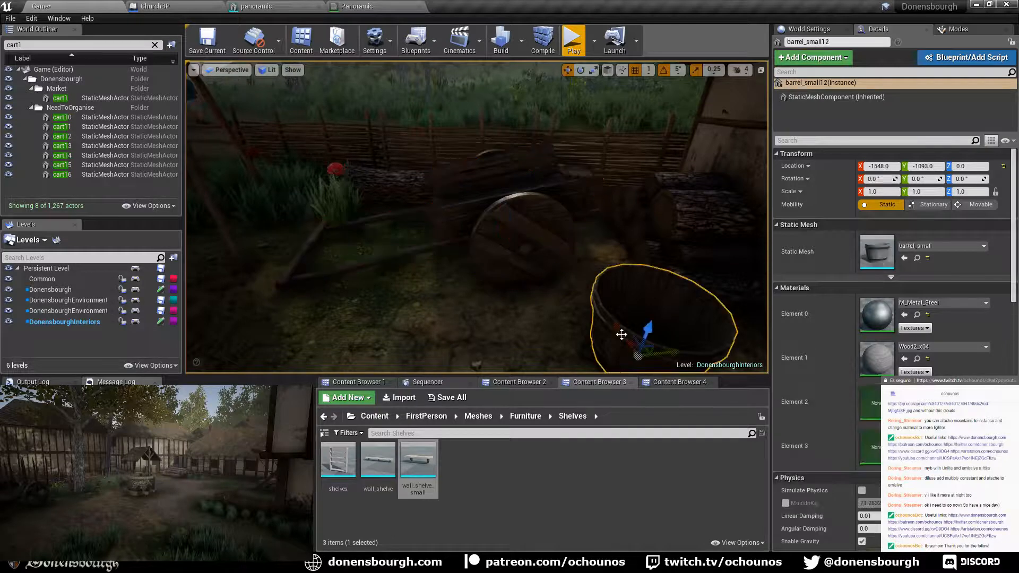
{"action": "left_click", "coordinate": [937, 346]}
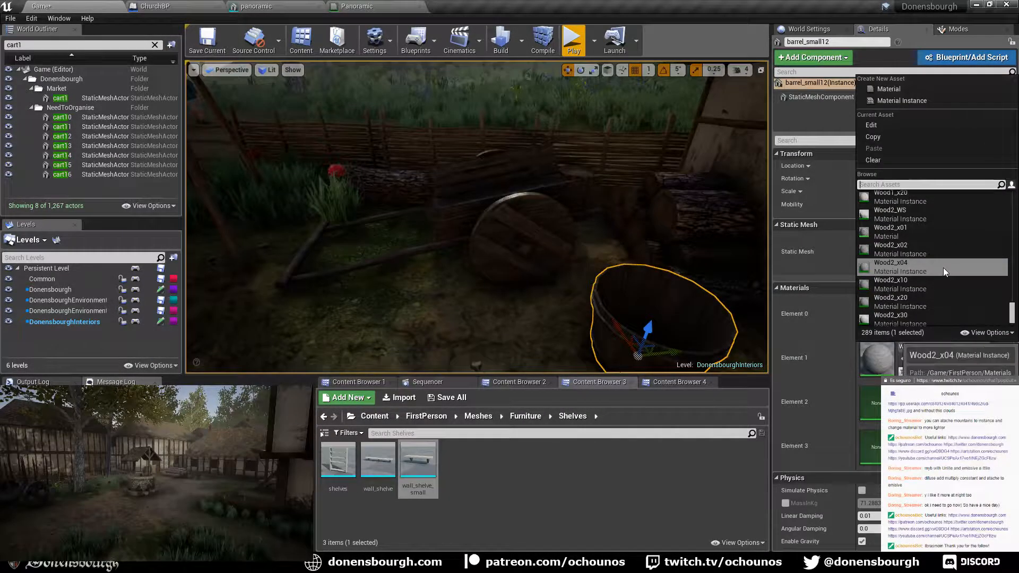
{"action": "scroll", "coordinate": [944, 268], "scroll_direction": "up", "scroll_amount": 2}
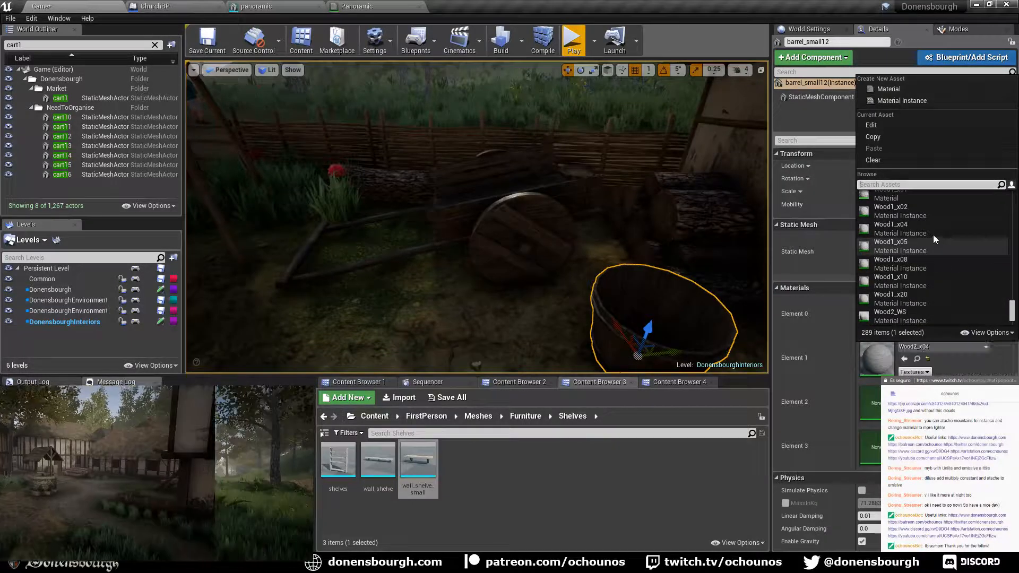
{"action": "left_click", "coordinate": [933, 235]}
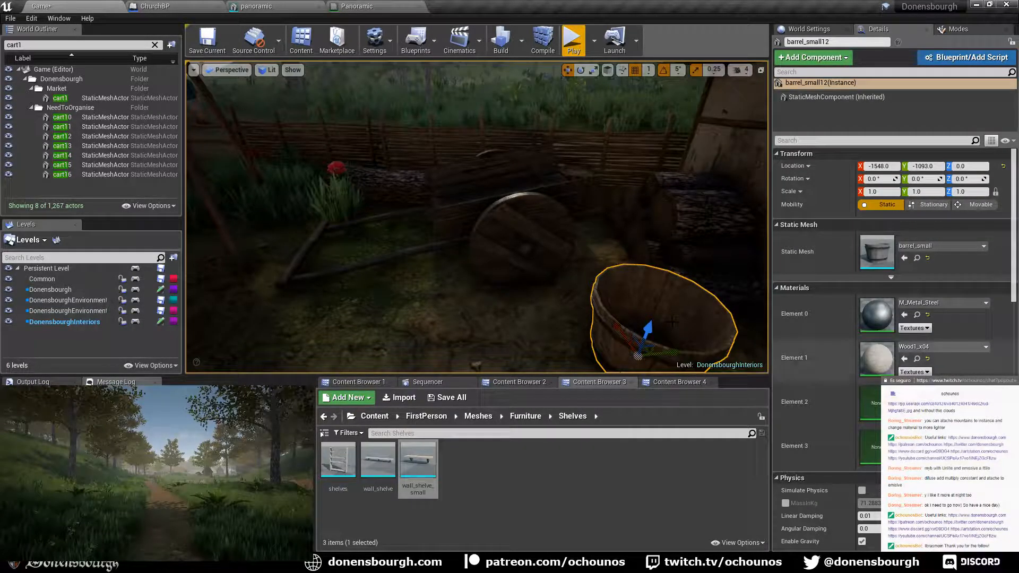
- Remove the two WorldGridMaterial slots, Elements 2 and 3, from the barrel_small static mesh and save the asset
{"action": "double_click", "coordinate": [883, 252]}
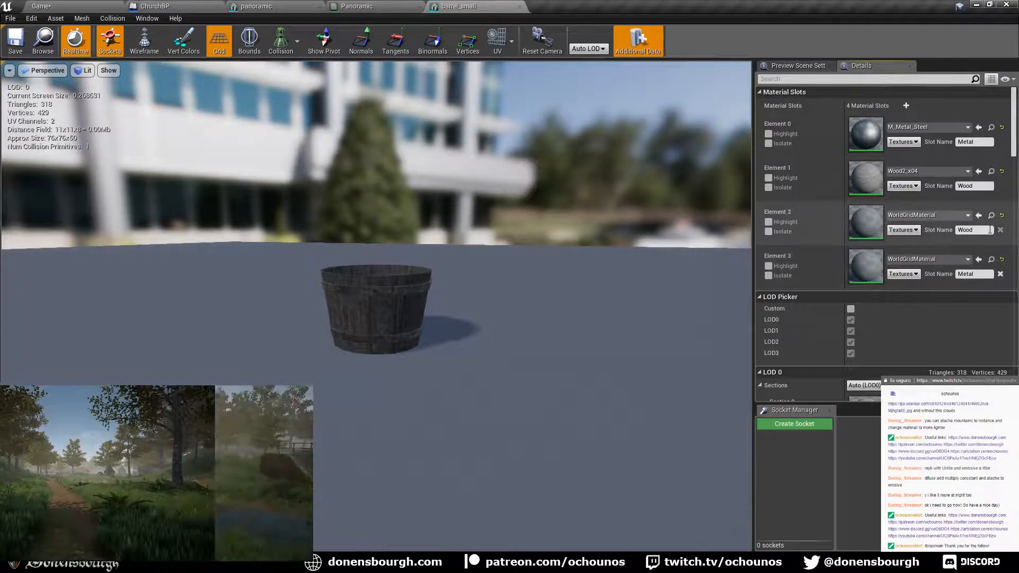
{"action": "left_click", "coordinate": [1000, 274]}
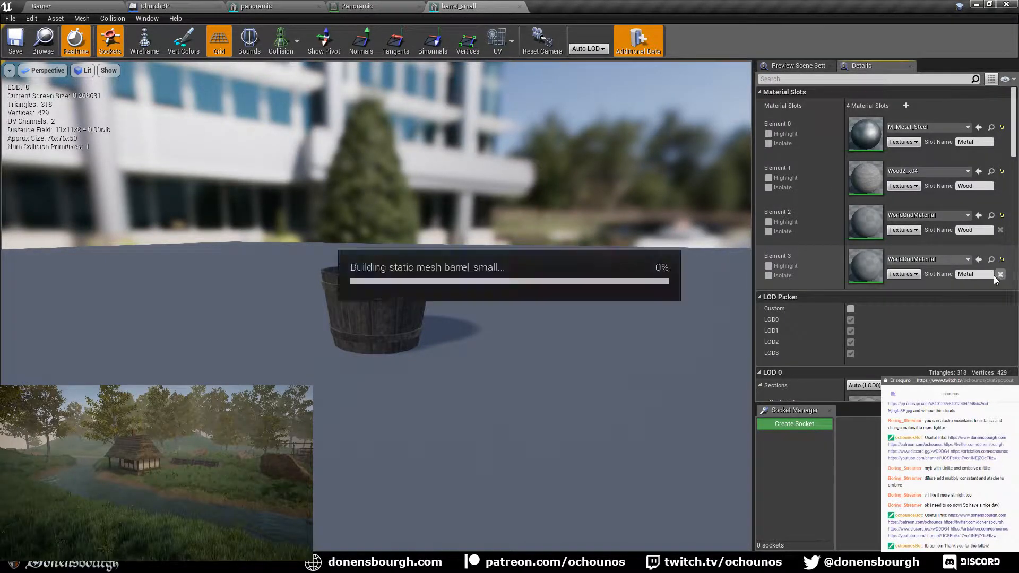
{"action": "left_click", "coordinate": [1000, 231]}
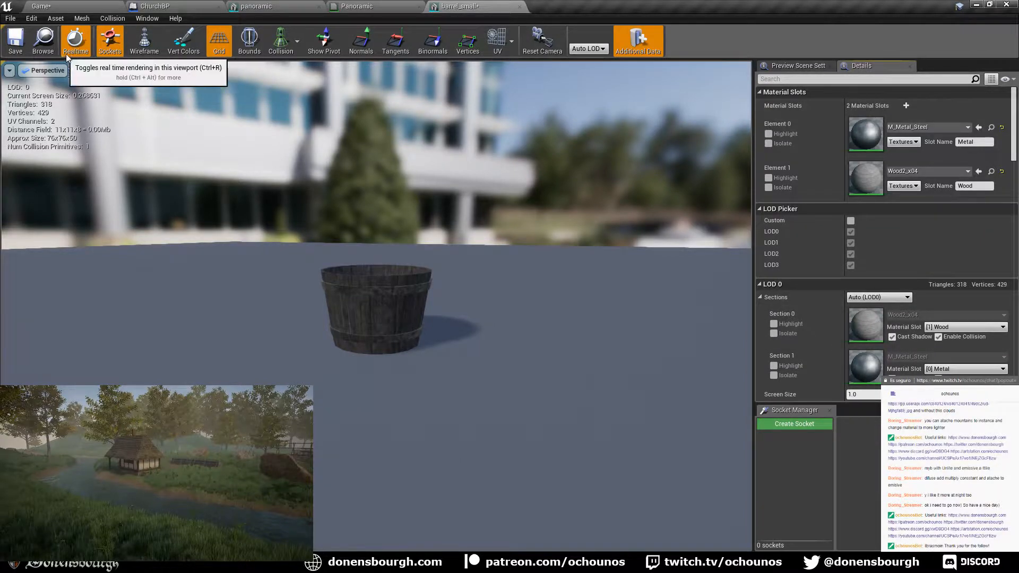
{"action": "left_click", "coordinate": [15, 43]}
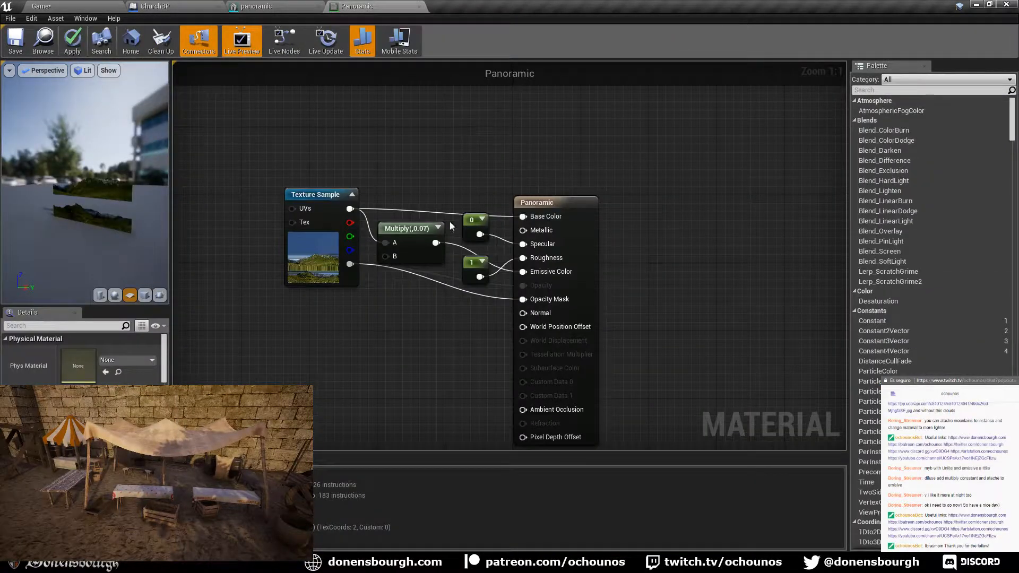
- Apply the Panoramic material changes and close the Panoramic material, panoramic mesh and ChurchBP editors
{"action": "left_click", "coordinate": [419, 7]}
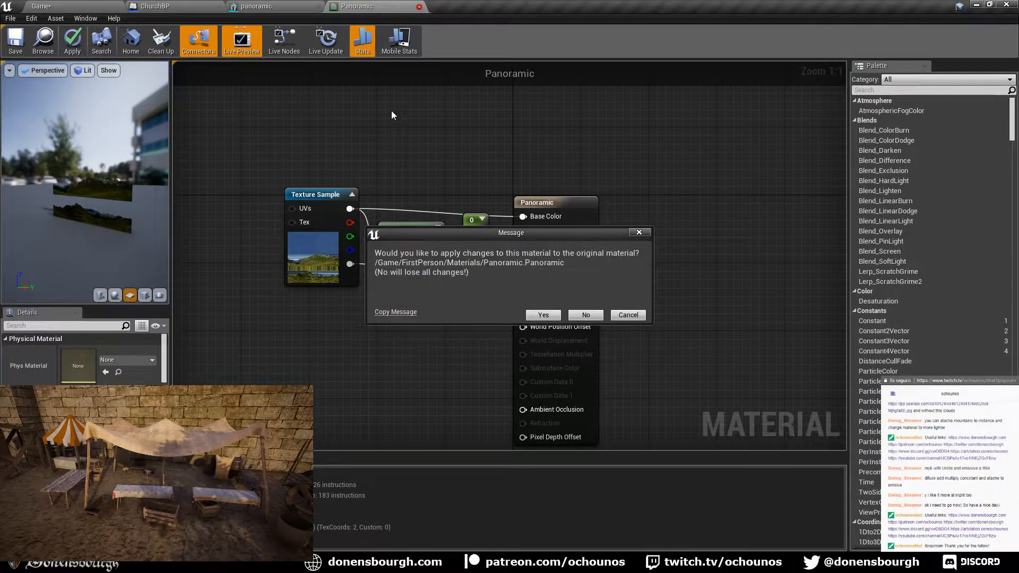
{"action": "left_click", "coordinate": [555, 317]}
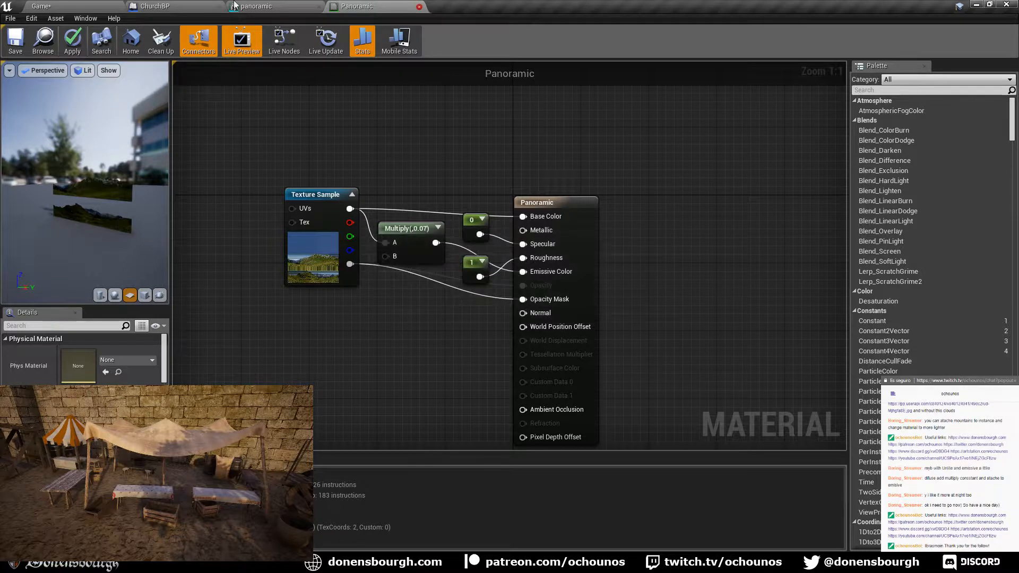
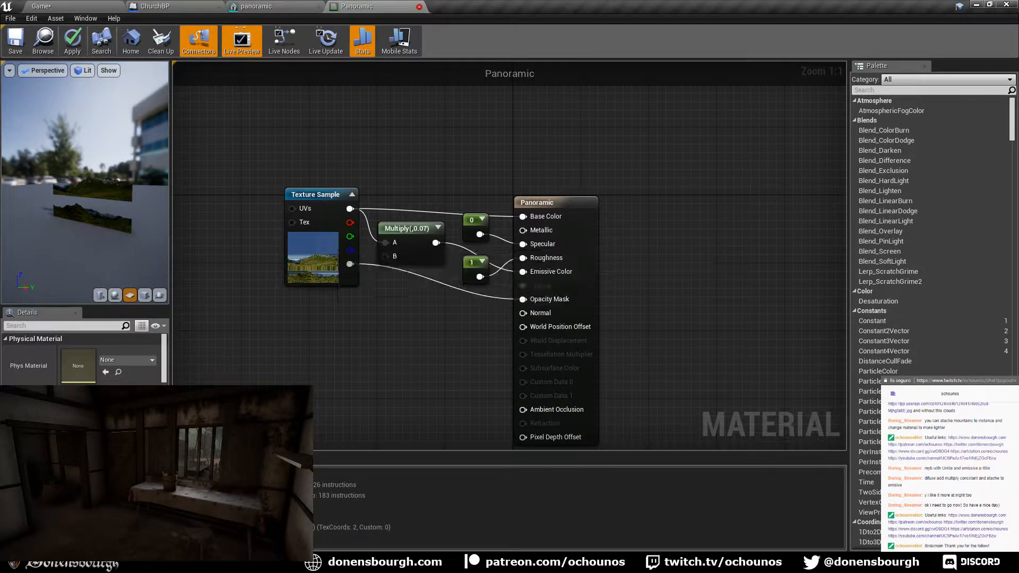
{"action": "left_click", "coordinate": [419, 6]}
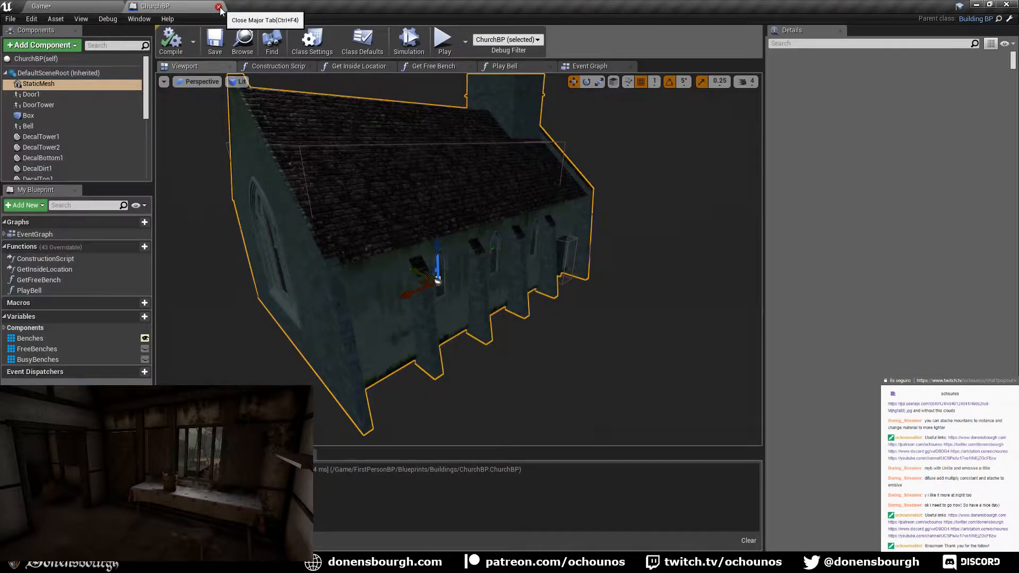
{"action": "left_click", "coordinate": [221, 8]}
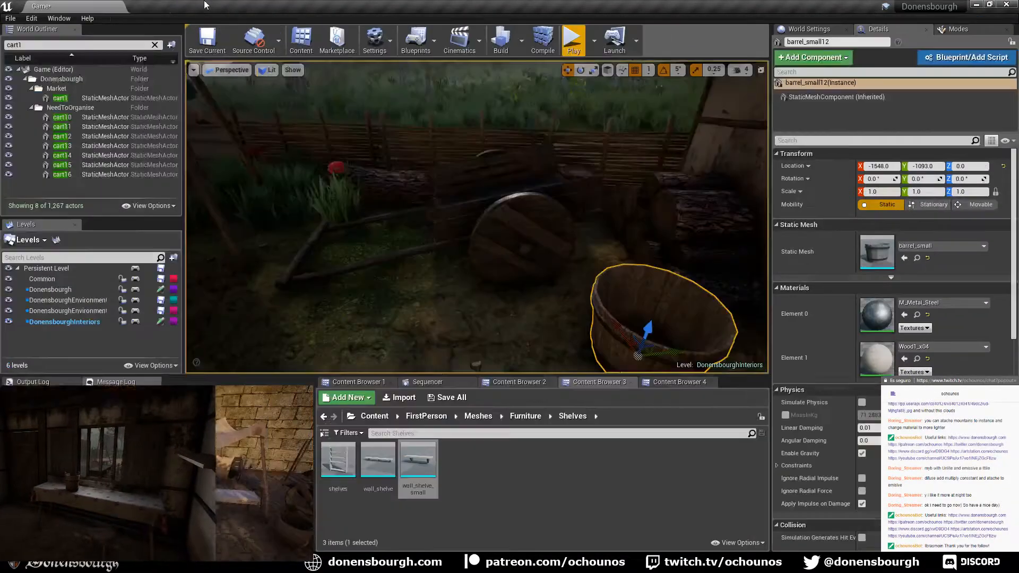
- Set the Element 0 material of the open box beside the crate and bench in the yard to Wood2_x04
{"action": "key", "text": "f"}
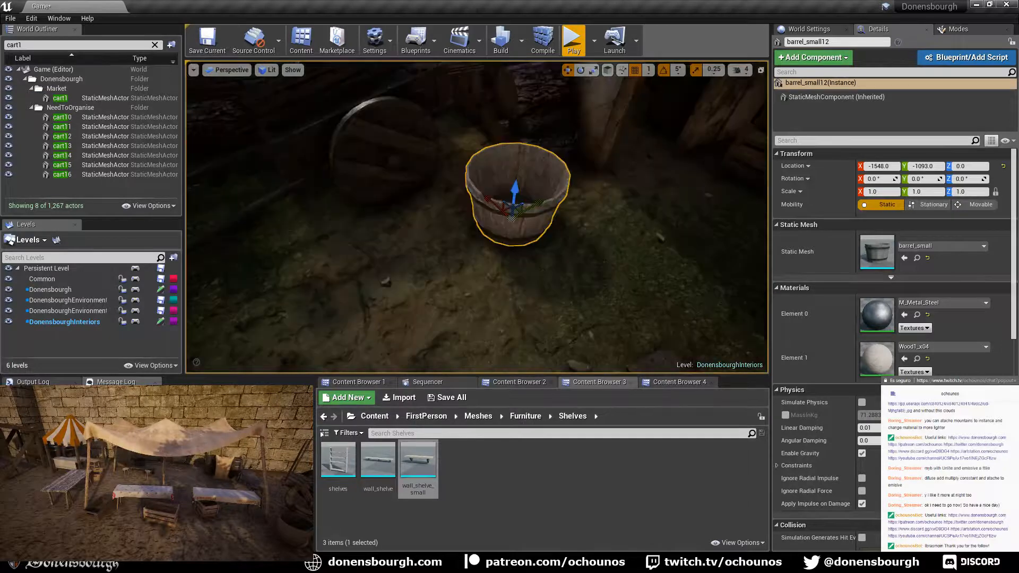
{"action": "right_click_drag", "start_coordinate": [476, 217], "coordinate": [482, 90]}
{"action": "right_click_drag", "start_coordinate": [476, 217], "coordinate": [253, 204]}
{"action": "right_click_drag", "start_coordinate": [476, 216], "coordinate": [264, 215]}
{"action": "right_click_drag", "start_coordinate": [461, 322], "coordinate": [371, 319]}
{"action": "left_click", "coordinate": [408, 239]}
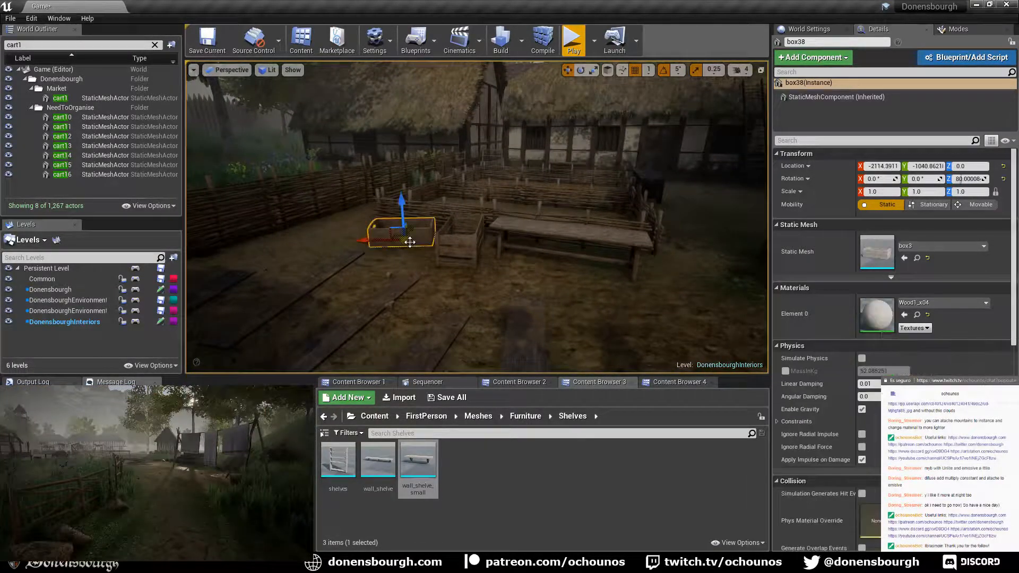
{"action": "left_click", "coordinate": [954, 303]}
{"action": "scroll", "coordinate": [931, 231], "scroll_direction": "down", "scroll_amount": 3}
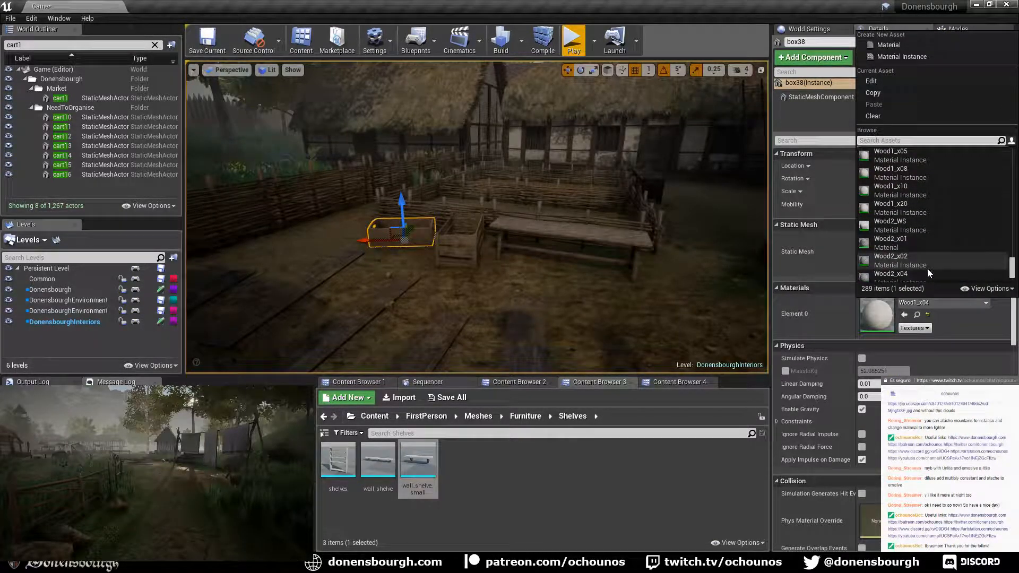
{"action": "left_click", "coordinate": [925, 274]}
- Set the Element 0 material of the StaticMesh component on the open-door toilet beside the log pile to Wood2_x04
{"action": "right_click_drag", "start_coordinate": [757, 283], "coordinate": [764, 287]}
{"action": "key", "text": "w"}
{"action": "right_click_drag", "start_coordinate": [477, 217], "coordinate": [646, 209]}
{"action": "key", "text": "w"}
{"action": "left_click", "coordinate": [645, 209]}
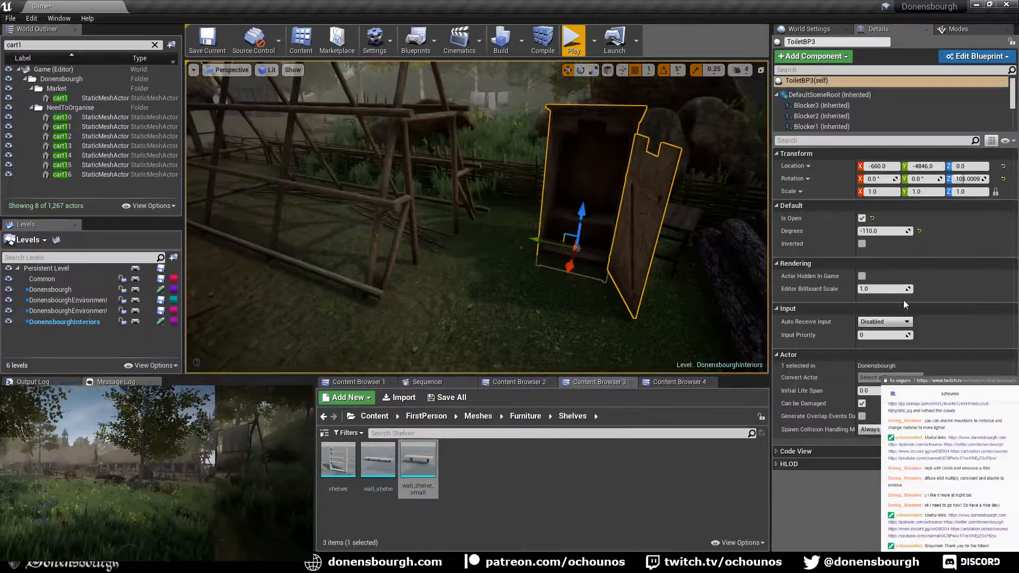
{"action": "right_click_drag", "start_coordinate": [600, 316], "coordinate": [499, 305]}
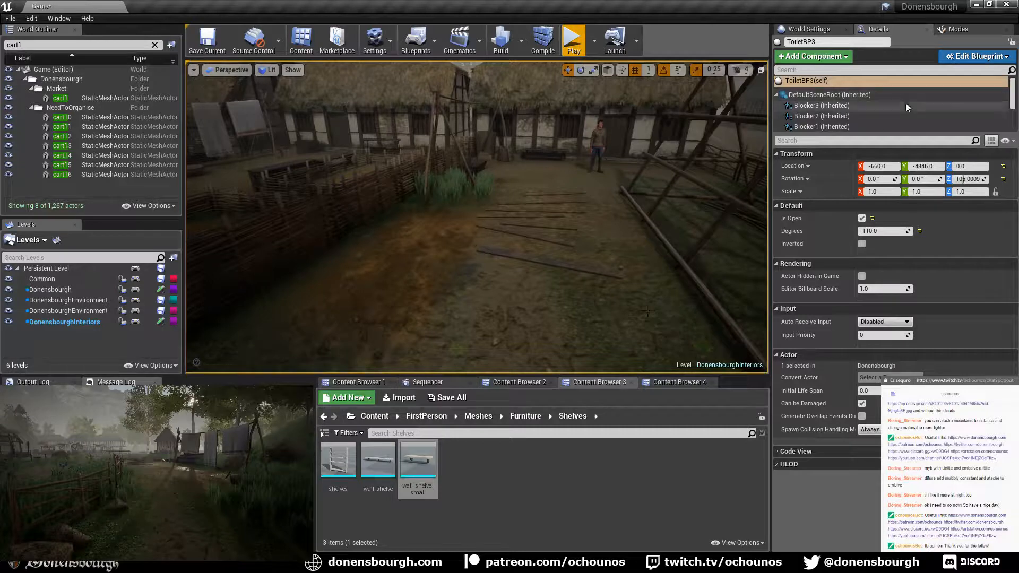
{"action": "scroll", "coordinate": [905, 105], "scroll_direction": "down", "scroll_amount": 5}
{"action": "left_click", "coordinate": [855, 124]}
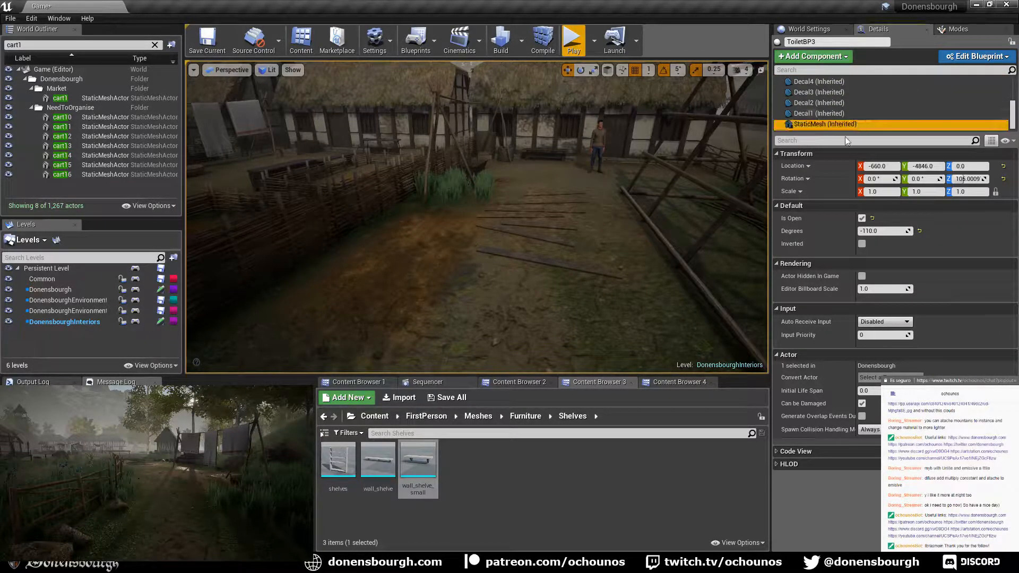
{"action": "right_click_drag", "start_coordinate": [637, 212], "coordinate": [753, 226]}
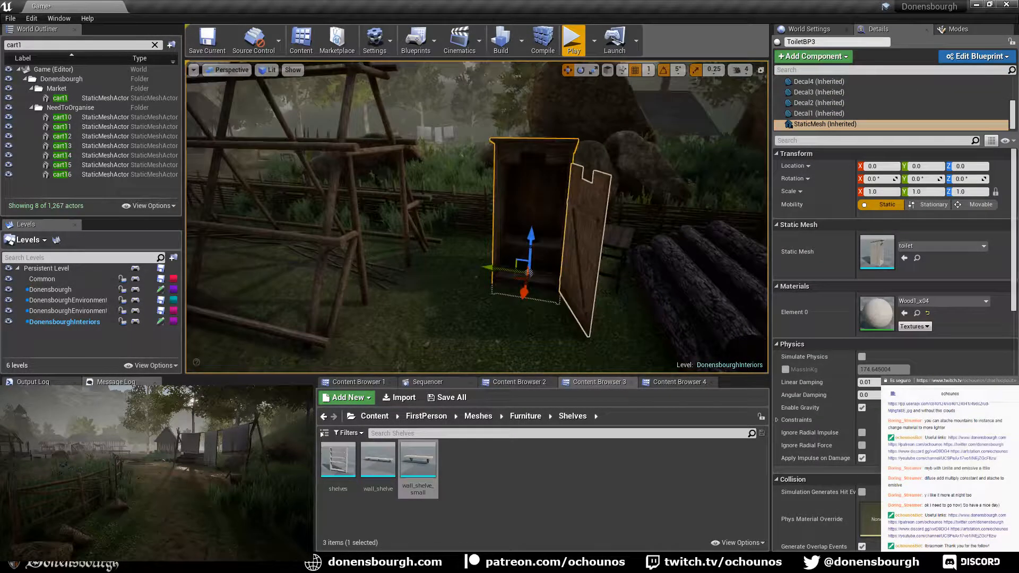
{"action": "left_click", "coordinate": [941, 301]}
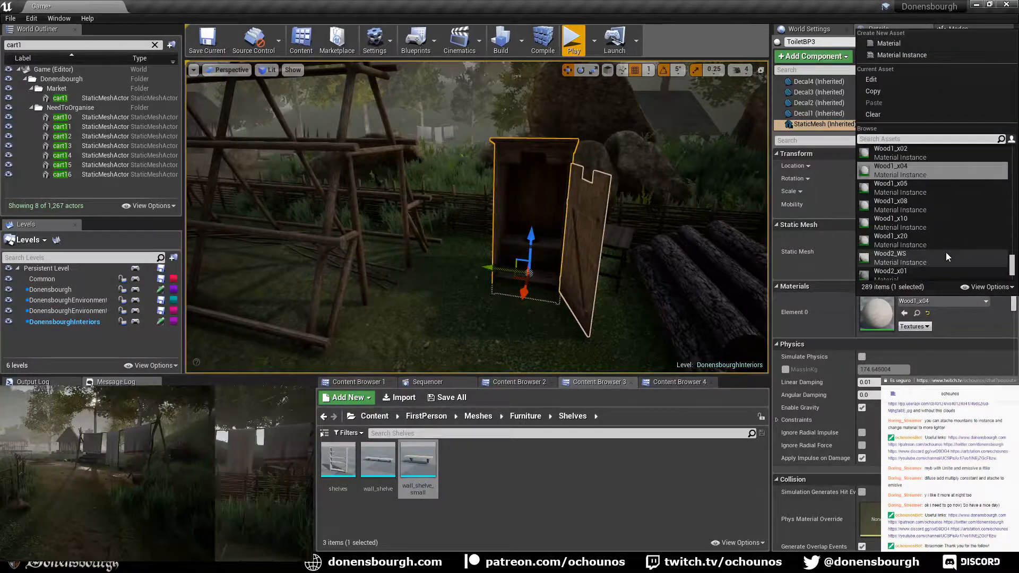
{"action": "scroll", "coordinate": [935, 257], "scroll_direction": "down", "scroll_amount": 3}
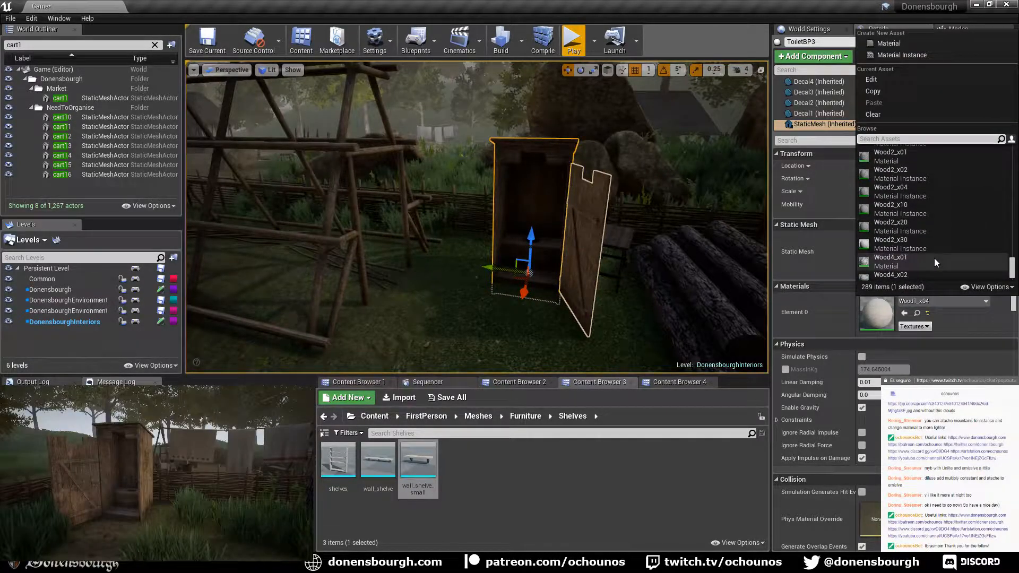
{"action": "left_click", "coordinate": [918, 192]}
{"action": "right_click_drag", "start_coordinate": [478, 212], "coordinate": [414, 213]}
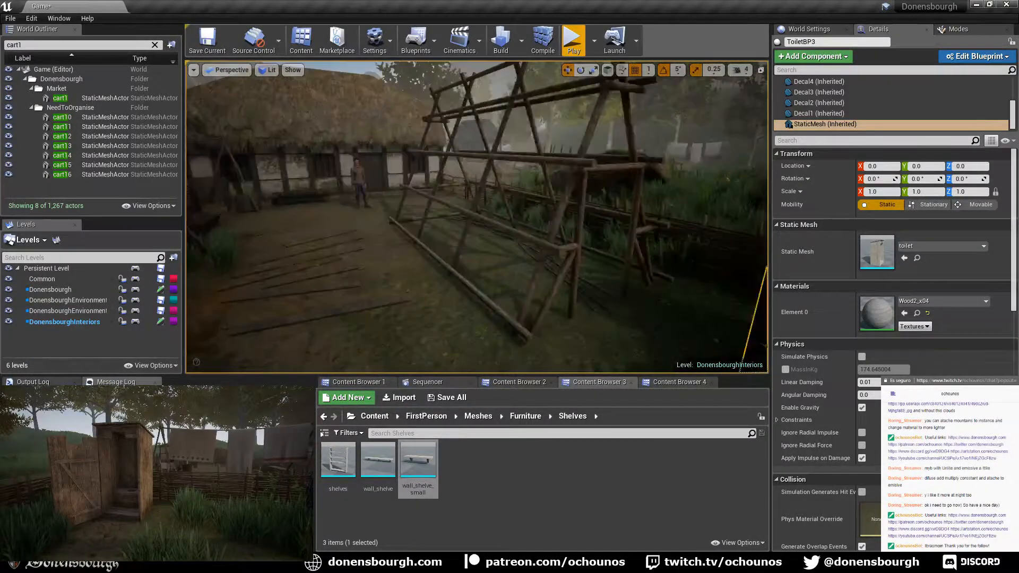
{"action": "key", "text": "f"}
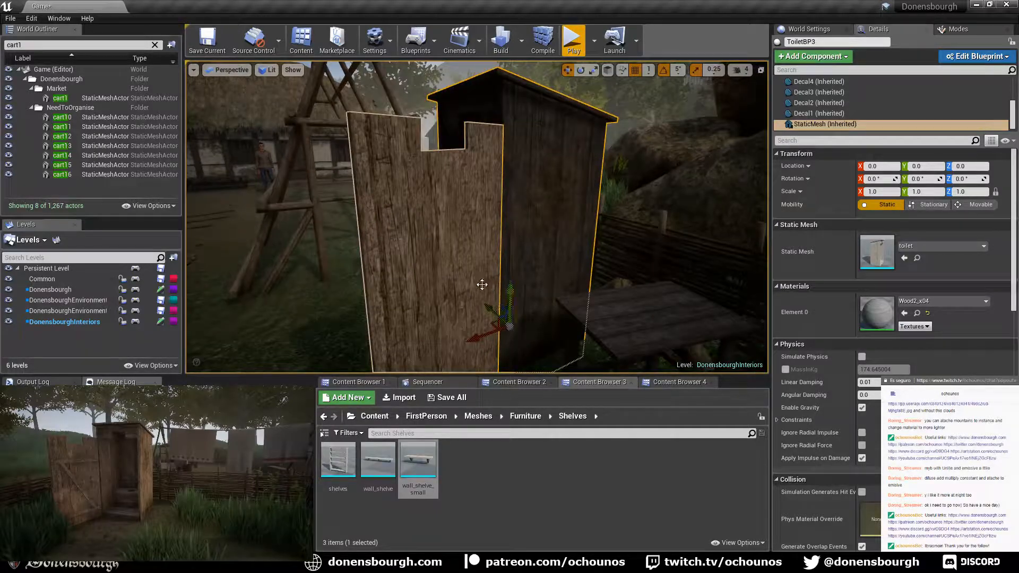
- Inspect the toilet's Door component and the actor's own settings for a way to change the door material
{"action": "scroll", "coordinate": [912, 117], "scroll_direction": "up", "scroll_amount": 3}
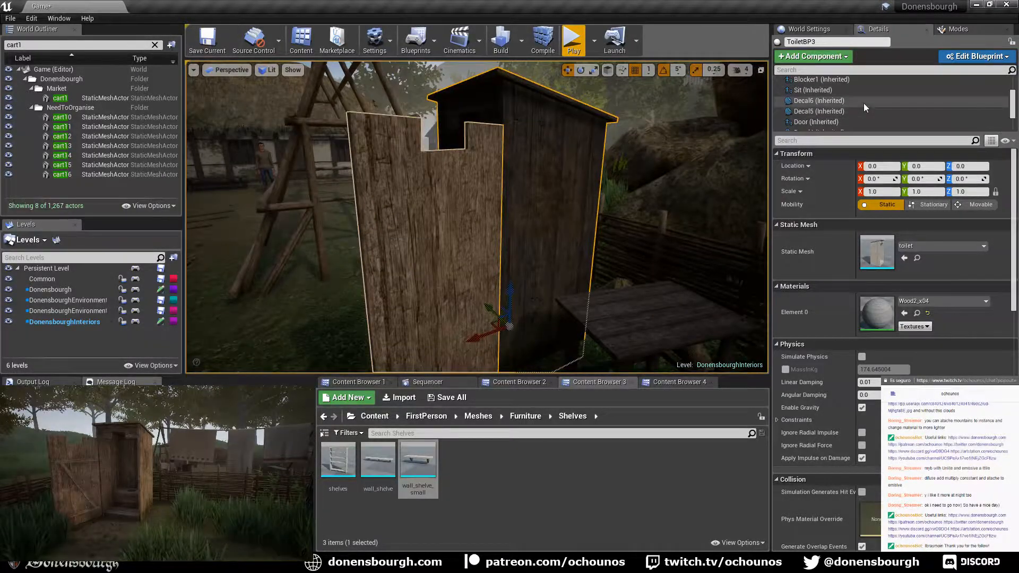
{"action": "scroll", "coordinate": [856, 87], "scroll_direction": "up", "scroll_amount": 1}
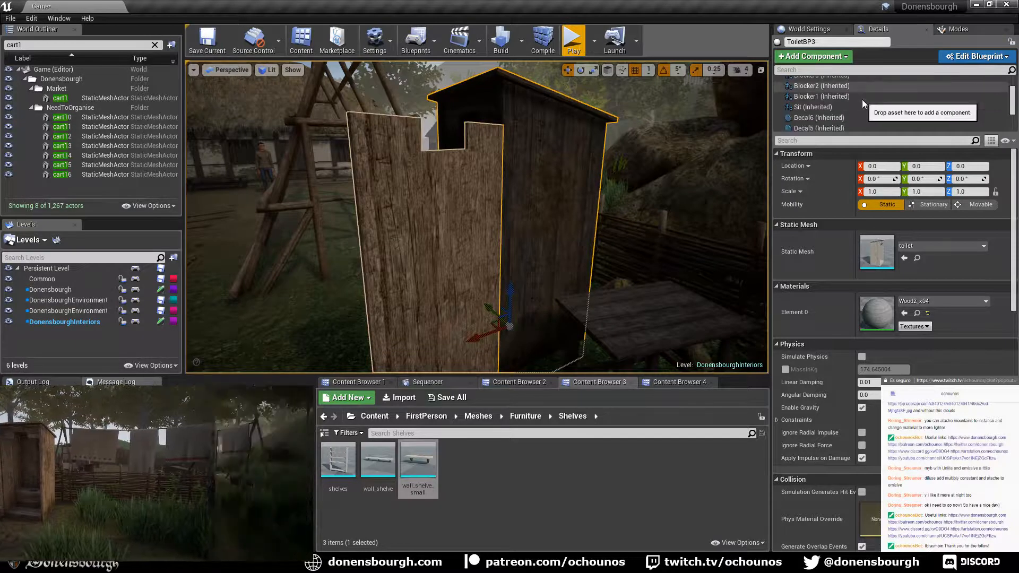
{"action": "scroll", "coordinate": [862, 99], "scroll_direction": "down", "scroll_amount": 2}
{"action": "left_click", "coordinate": [862, 102]}
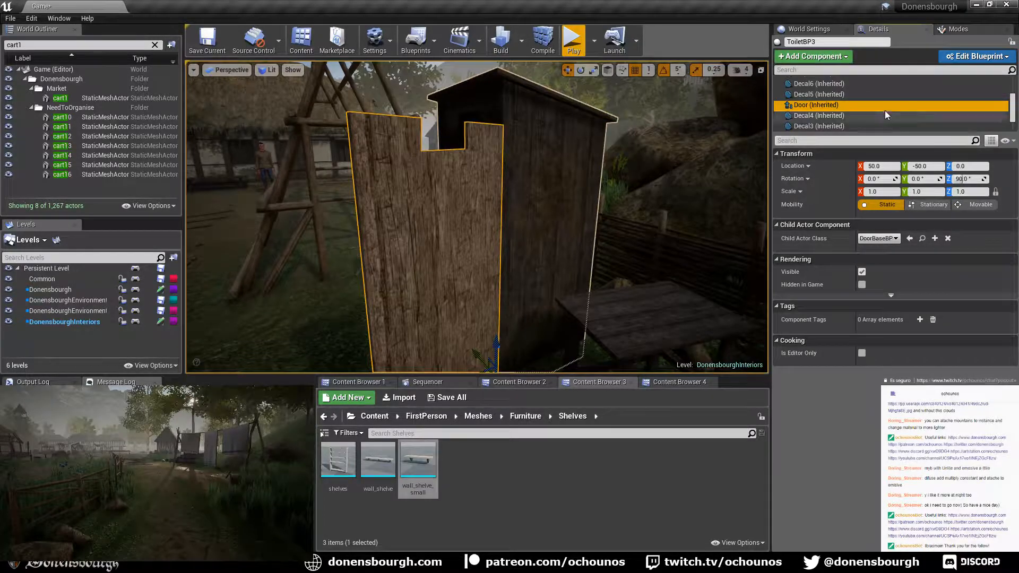
{"action": "scroll", "coordinate": [883, 109], "scroll_direction": "up", "scroll_amount": 2}
{"action": "left_click", "coordinate": [872, 83]}
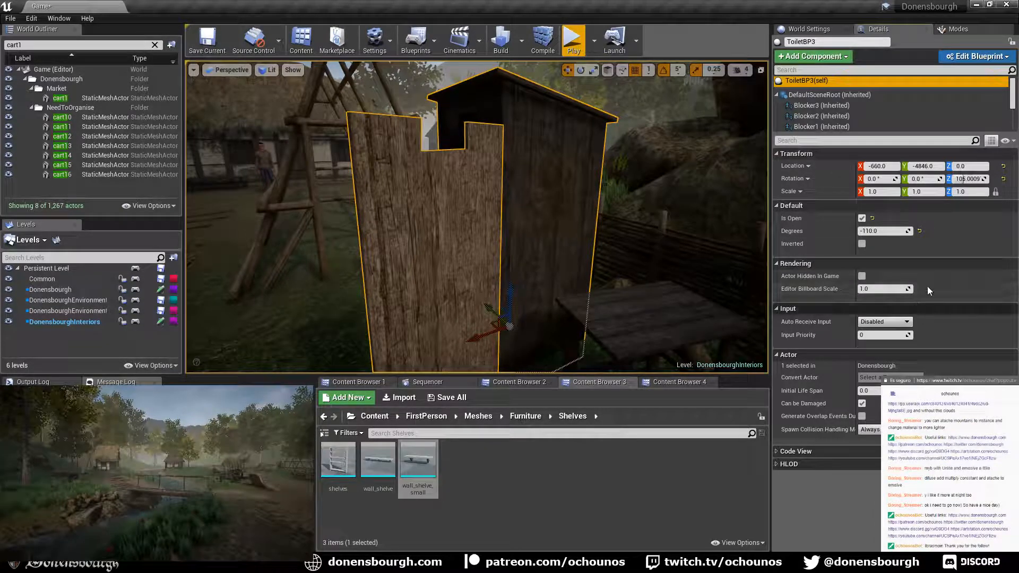
- Restore the Element 0 material of the toilet's StaticMesh component to Wood1_x04
{"action": "scroll", "coordinate": [838, 104], "scroll_direction": "down", "scroll_amount": 5}
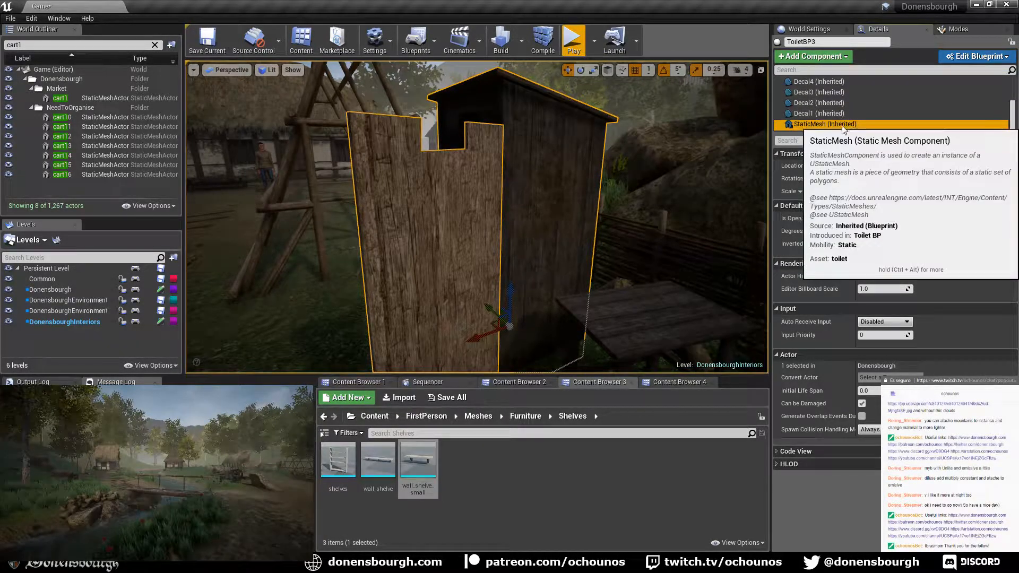
{"action": "left_click", "coordinate": [845, 124]}
{"action": "left_click", "coordinate": [926, 313]}
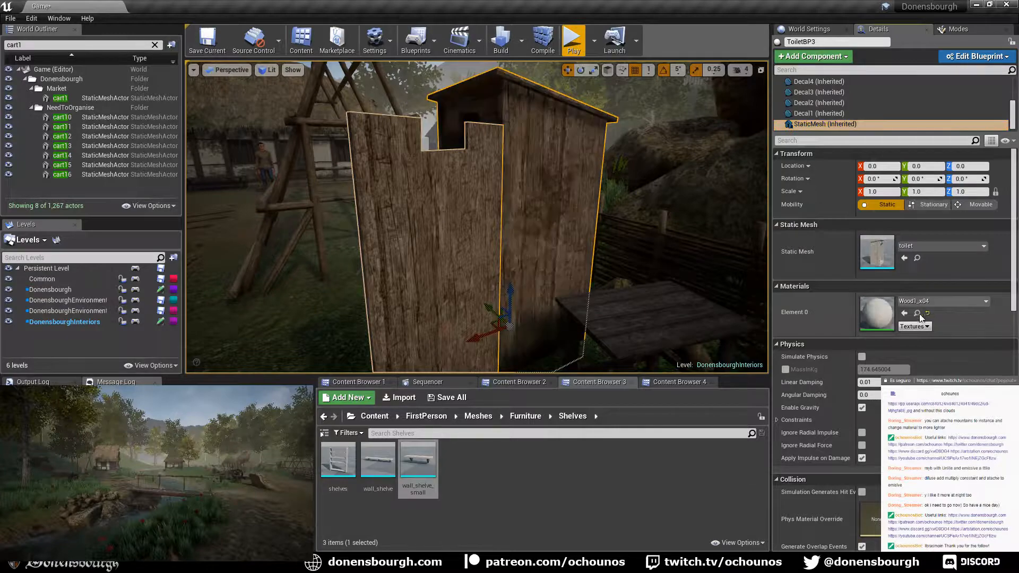
- Examine the yard, wicker fences and the path between the thatched houses and the flowered picket fence
{"action": "right_click_drag", "start_coordinate": [477, 216], "coordinate": [449, 200]}
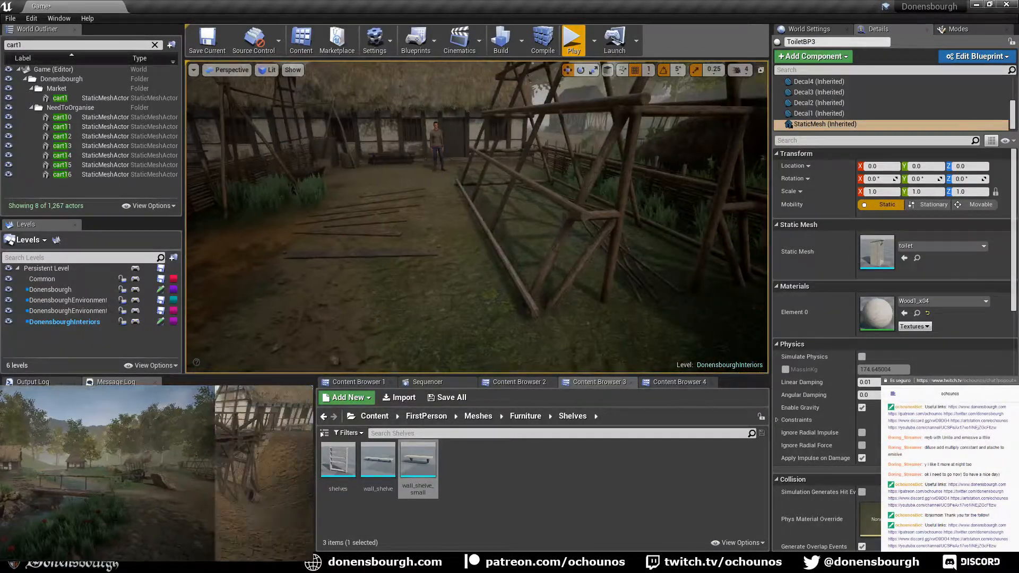
{"action": "left_click_drag", "start_coordinate": [552, 312], "coordinate": [553, 255]}
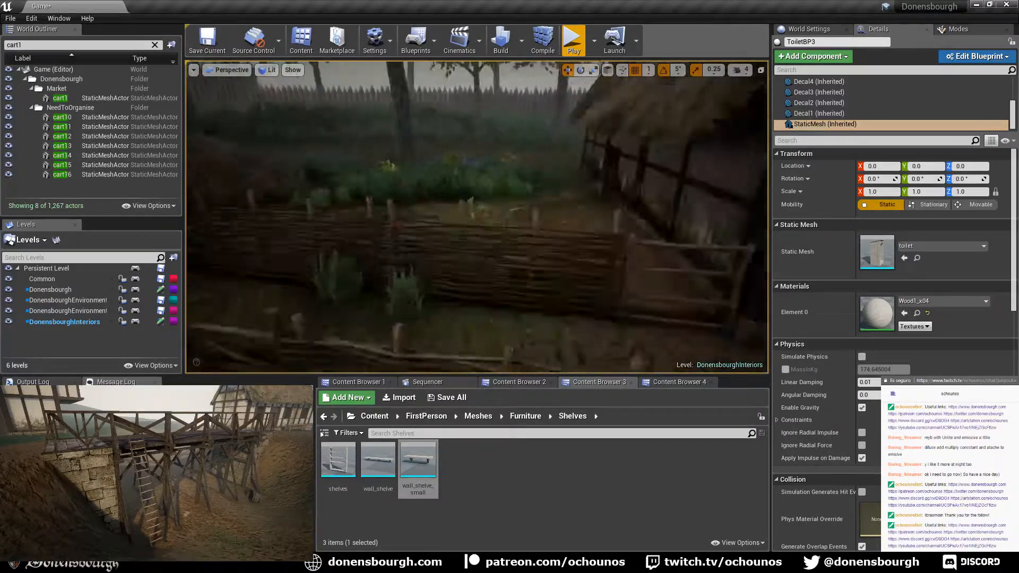
{"action": "right_click_drag", "start_coordinate": [583, 283], "coordinate": [583, 283]}
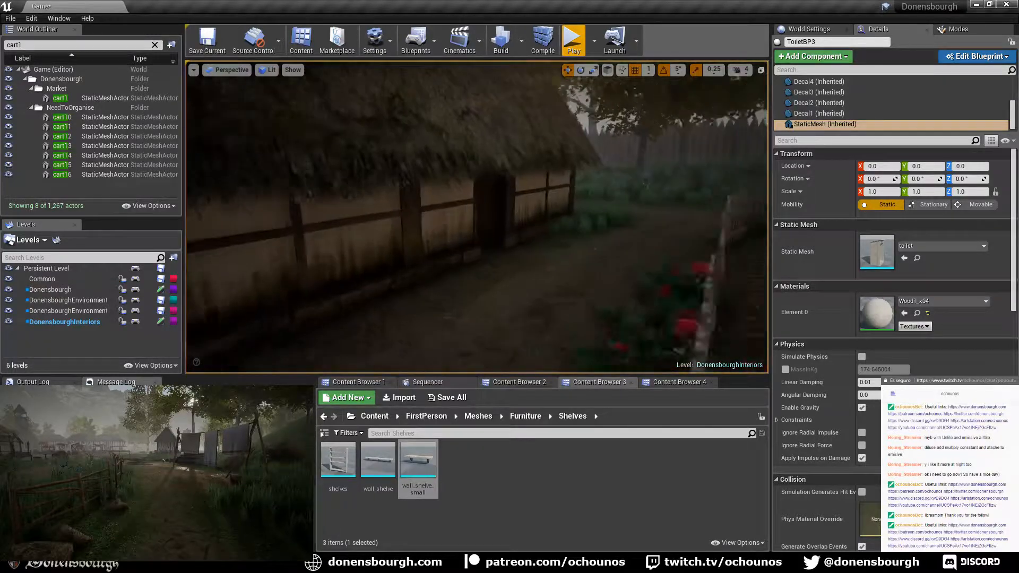
{"action": "key", "text": "w"}
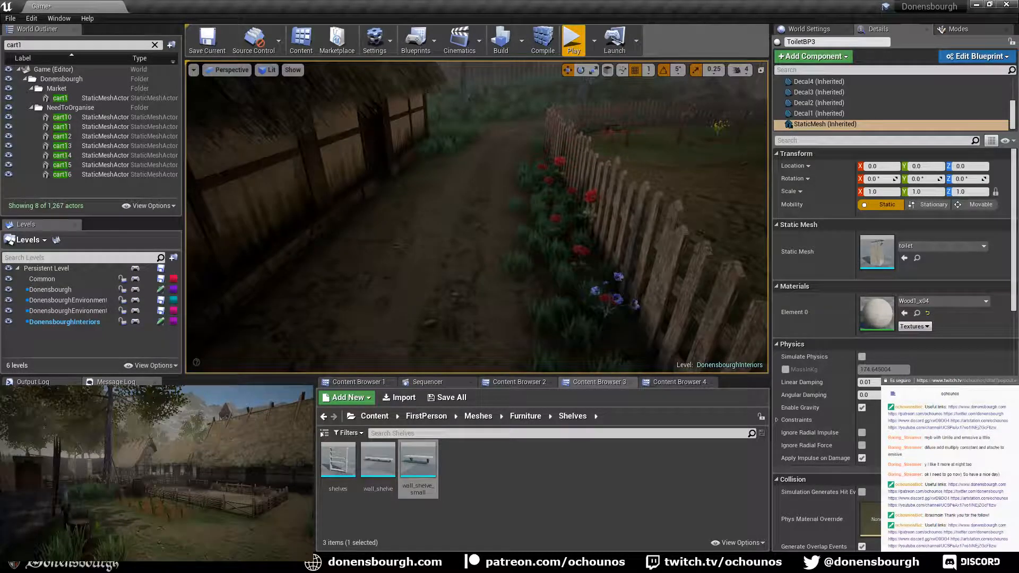
{"action": "right_click_drag", "start_coordinate": [476, 217], "coordinate": [297, 186]}
{"action": "key", "text": "w"}
{"action": "key", "text": "s"}
{"action": "key", "text": "w"}
{"action": "key", "text": "s"}
{"action": "key", "text": "w"}
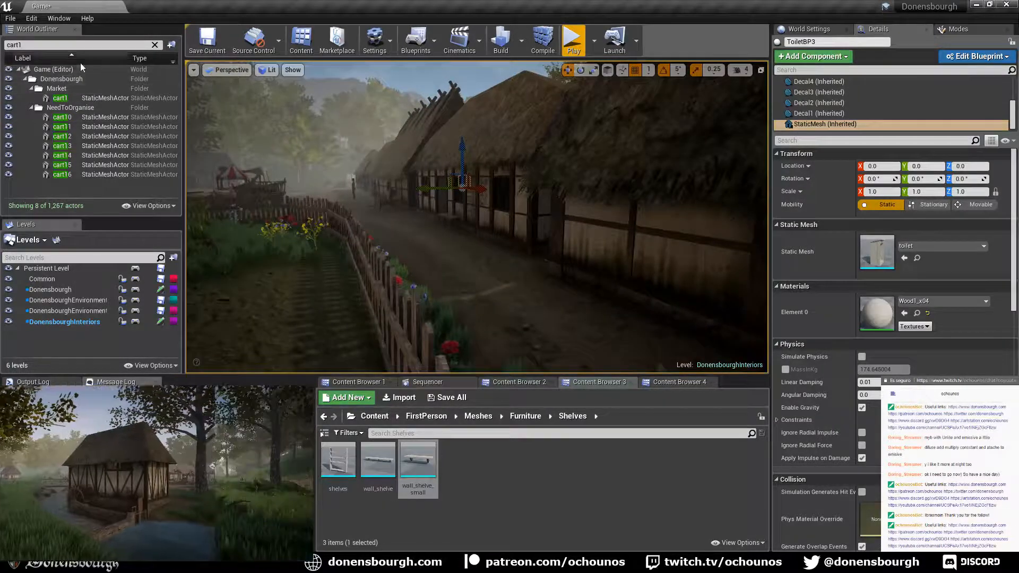
- Clear the cart1 actor filter and set the Hour of the DayNightCycle actor to 15
{"action": "left_click", "coordinate": [154, 47]}
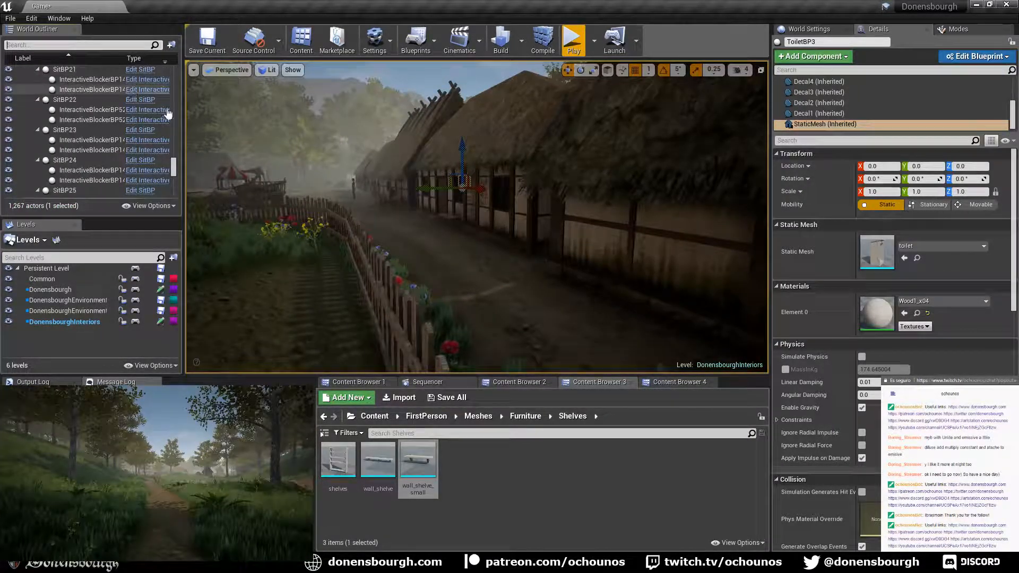
{"action": "left_click_drag", "start_coordinate": [174, 169], "coordinate": [176, 72]}
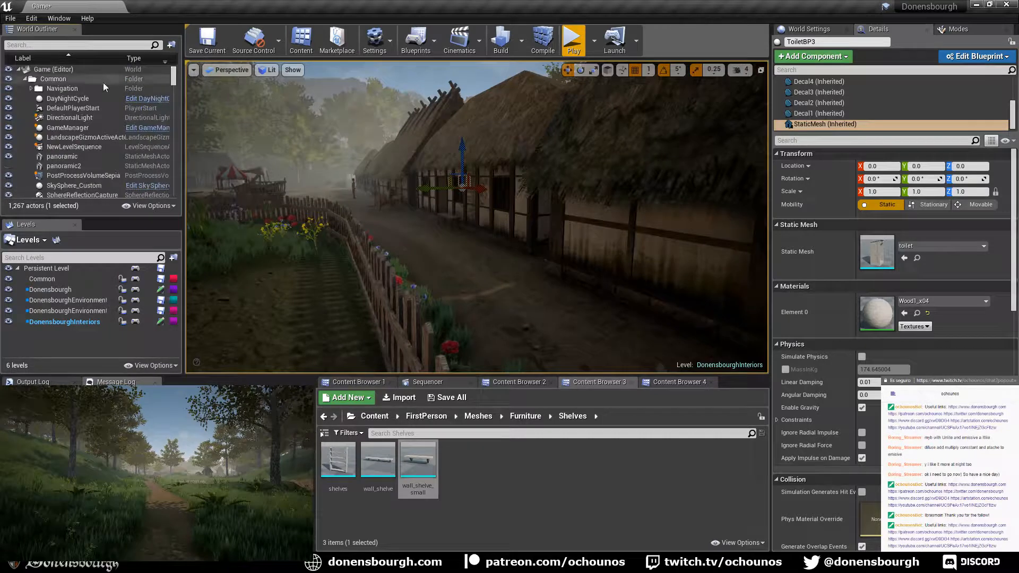
{"action": "left_click", "coordinate": [72, 98]}
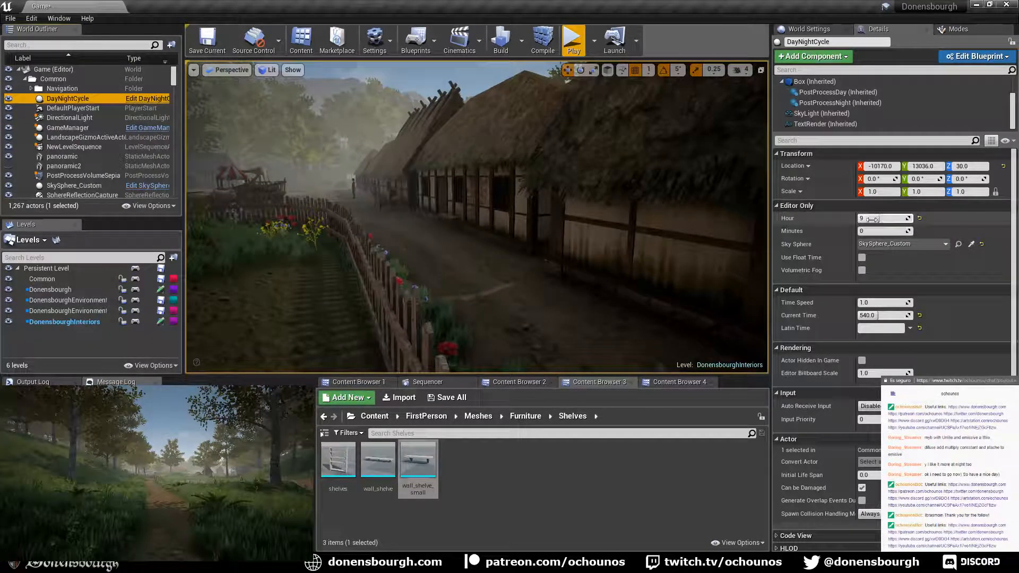
{"action": "left_click", "coordinate": [870, 219]}
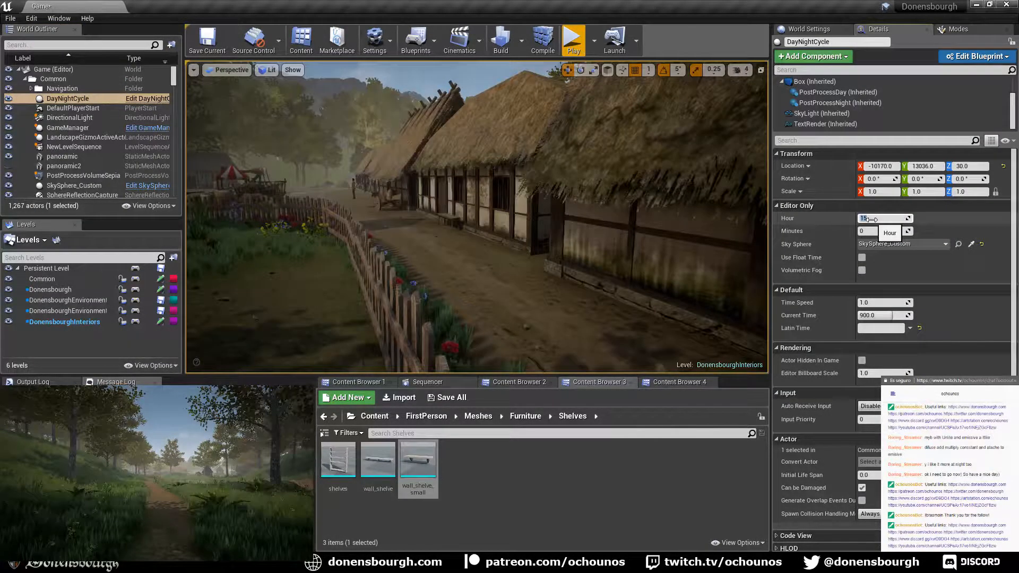
- Examine the dirt path and house walls beside the picket fence from several angles in the new daylight
{"action": "right_click_drag", "start_coordinate": [404, 259], "coordinate": [573, 313]}
{"action": "right_click_drag", "start_coordinate": [499, 261], "coordinate": [371, 265]}
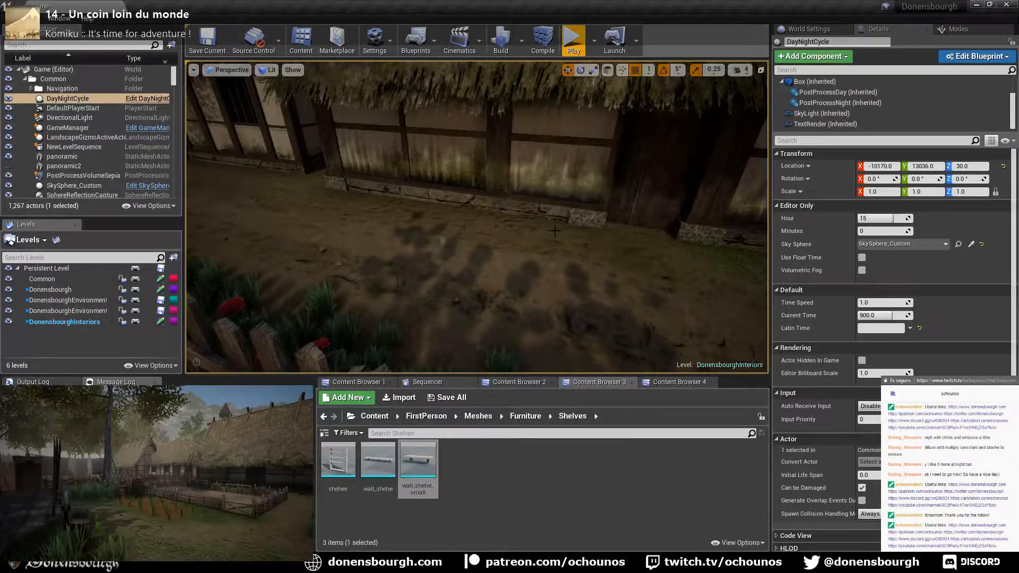
{"action": "right_click_drag", "start_coordinate": [554, 231], "coordinate": [471, 174]}
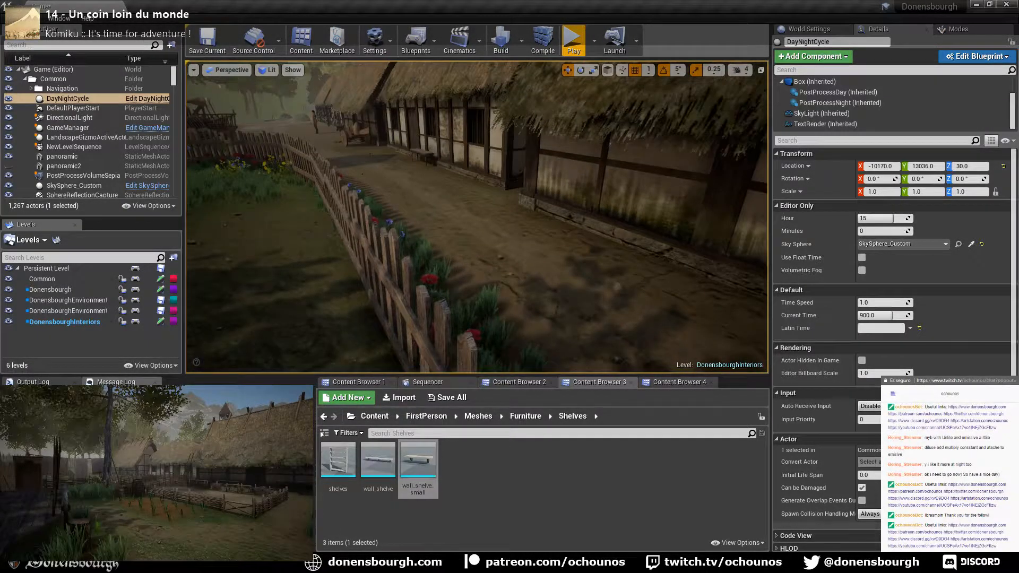
{"action": "right_click_drag", "start_coordinate": [617, 286], "coordinate": [743, 303]}
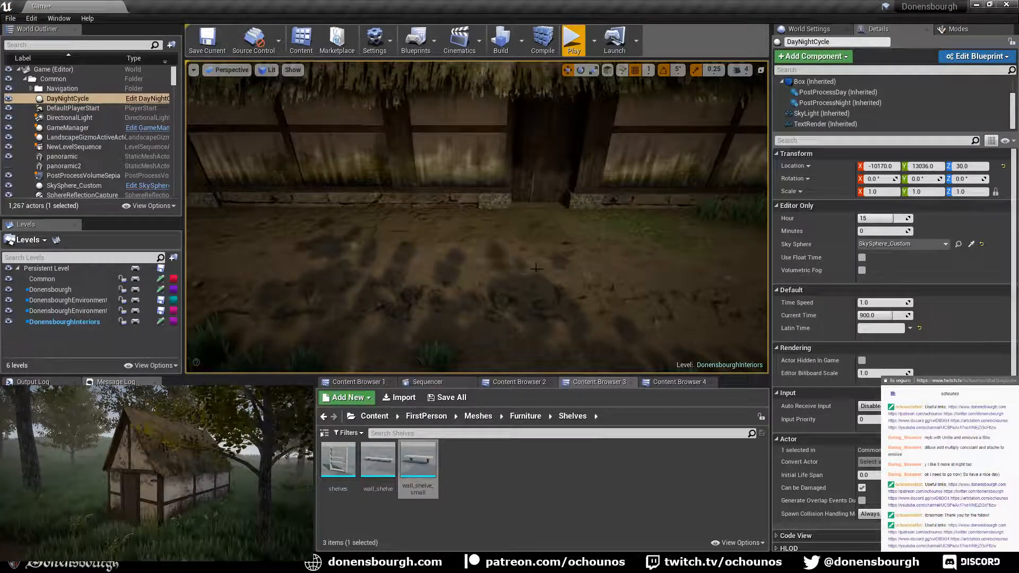
{"action": "left_click", "coordinate": [520, 382]}
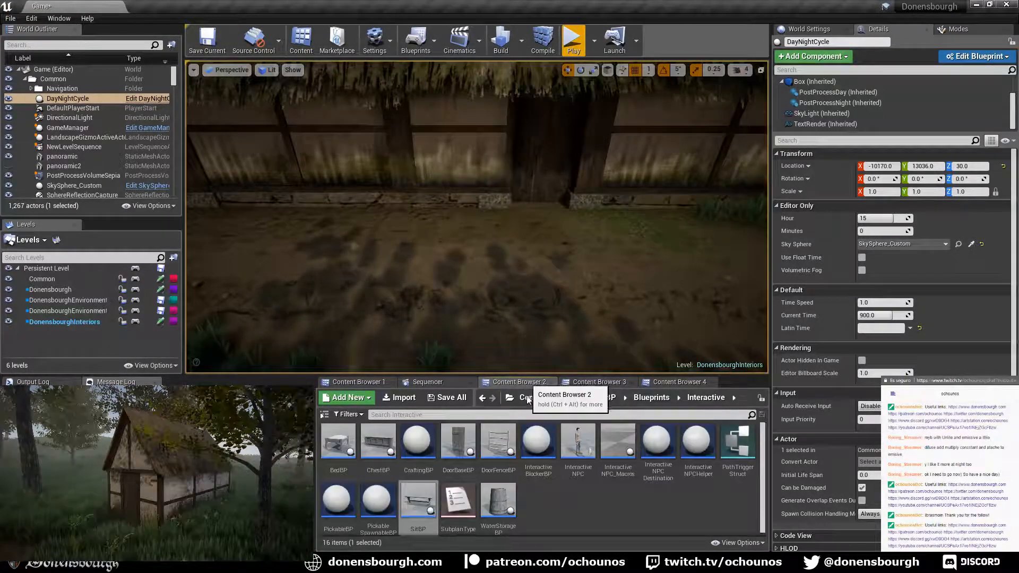
{"action": "right_click_drag", "start_coordinate": [377, 302], "coordinate": [266, 319]}
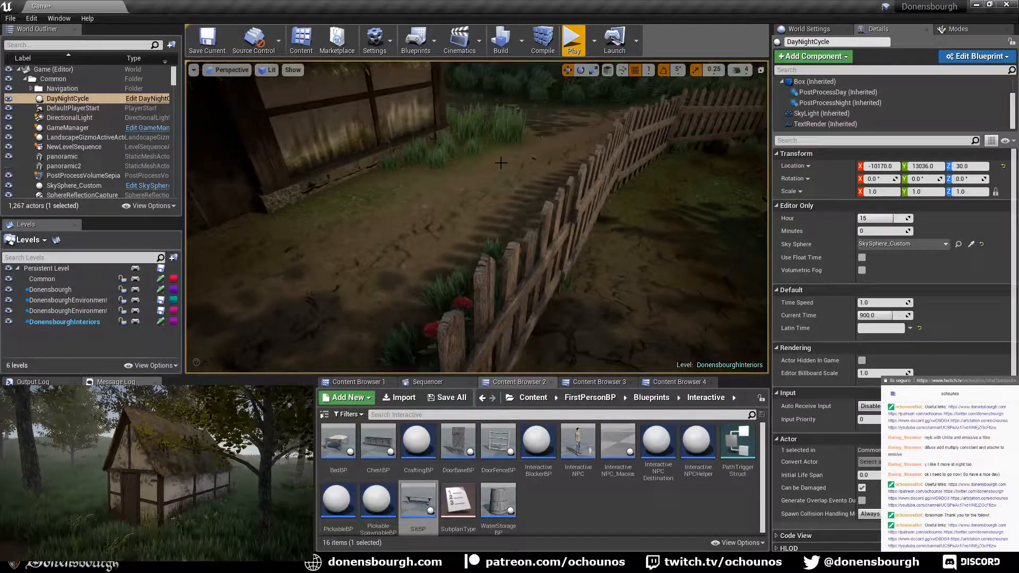
{"action": "right_click_drag", "start_coordinate": [499, 202], "coordinate": [676, 201]}
{"action": "right_click_drag", "start_coordinate": [599, 203], "coordinate": [509, 187]}
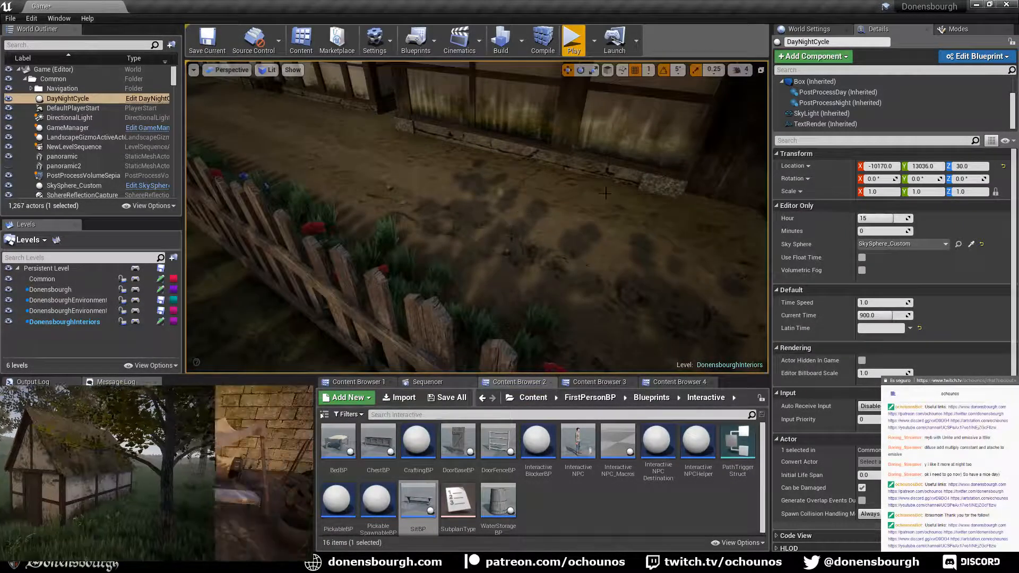
- Survey the row of timber-framed thatched houses along the open street, ending at a bare front wall
{"action": "right_click_drag", "start_coordinate": [604, 273], "coordinate": [632, 281]}
{"action": "key", "text": "w"}
{"action": "right_click_drag", "start_coordinate": [491, 323], "coordinate": [425, 329]}
{"action": "key", "text": "w"}
{"action": "key", "text": "w"}
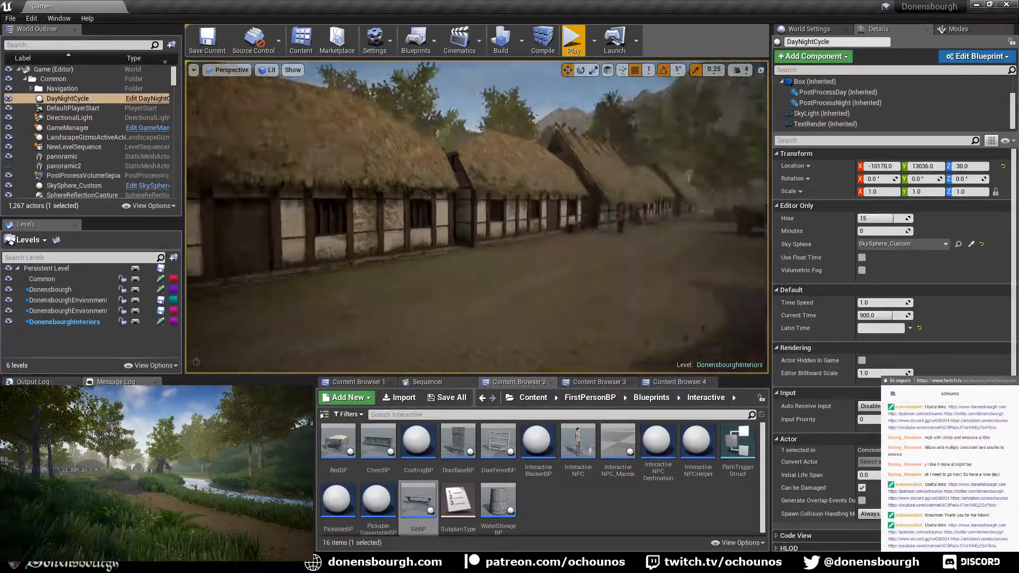
{"action": "key", "text": "s"}
{"action": "right_click_drag", "start_coordinate": [424, 330], "coordinate": [268, 331]}
{"action": "key", "text": "w"}
{"action": "key", "text": "w"}
{"action": "key", "text": "w"}
{"action": "key", "text": "w"}
{"action": "key", "text": "w"}
{"action": "key", "text": "w"}
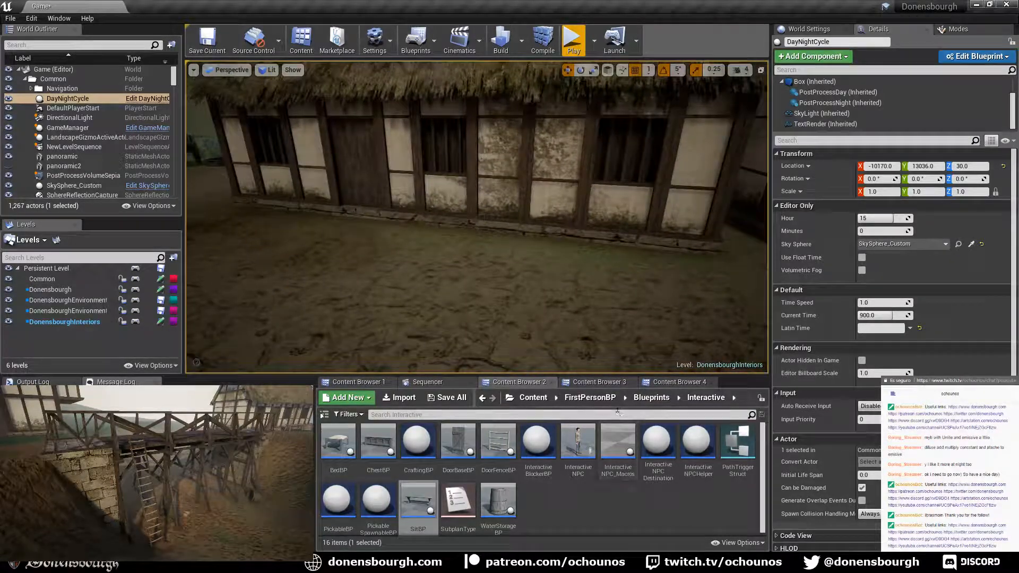
- Place the trunks mesh from the Props folder on the ground in front of the timber-framed house and deselect it
{"action": "left_click", "coordinate": [603, 381]}
{"action": "left_click", "coordinate": [677, 382]}
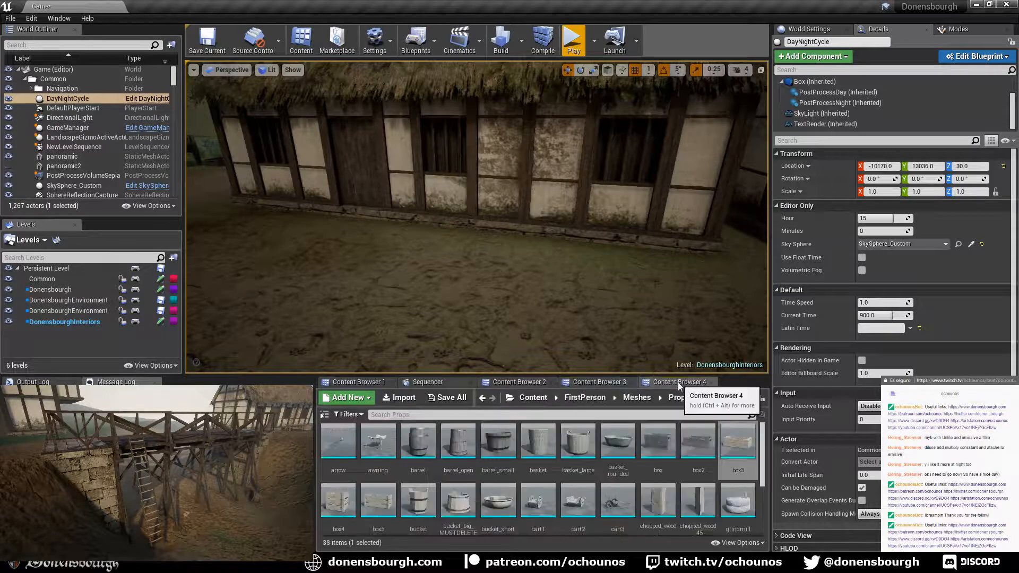
{"action": "scroll", "coordinate": [639, 499], "scroll_direction": "down", "scroll_amount": 3}
{"action": "scroll", "coordinate": [644, 512], "scroll_direction": "down", "scroll_amount": 1}
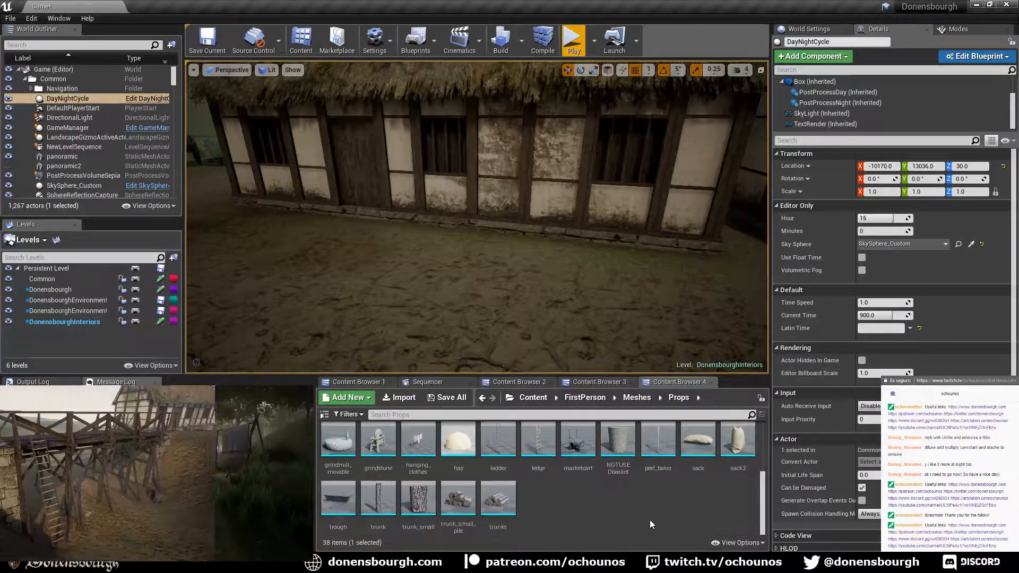
{"action": "left_click_drag", "start_coordinate": [498, 506], "coordinate": [584, 239]}
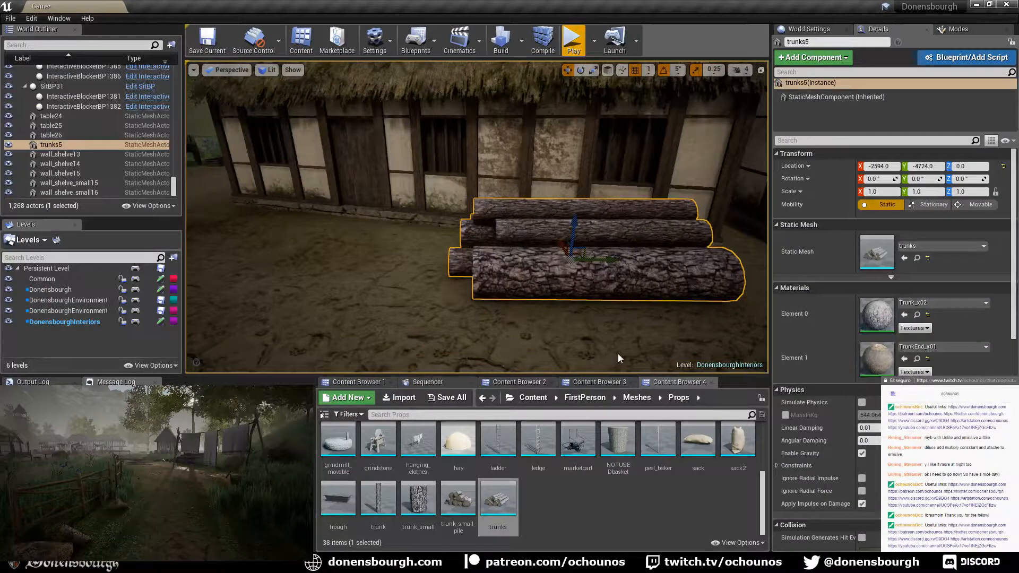
{"action": "left_click", "coordinate": [618, 353]}
{"action": "right_click_drag", "start_coordinate": [618, 354], "coordinate": [658, 361]}
{"action": "key", "text": "s"}
{"action": "key", "text": "Escape"}
{"action": "right_click_drag", "start_coordinate": [605, 305], "coordinate": [568, 259]}
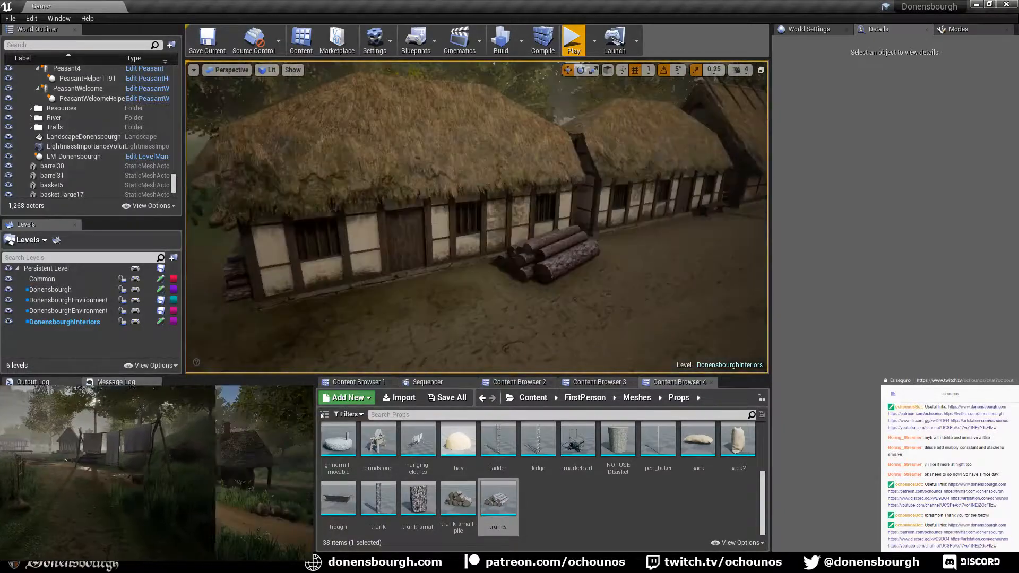
- Replace the trunks log stack in front of the timber-framed house with the trunk_small_pile mesh
{"action": "left_click", "coordinate": [568, 259]}
{"action": "key", "text": "Delete"}
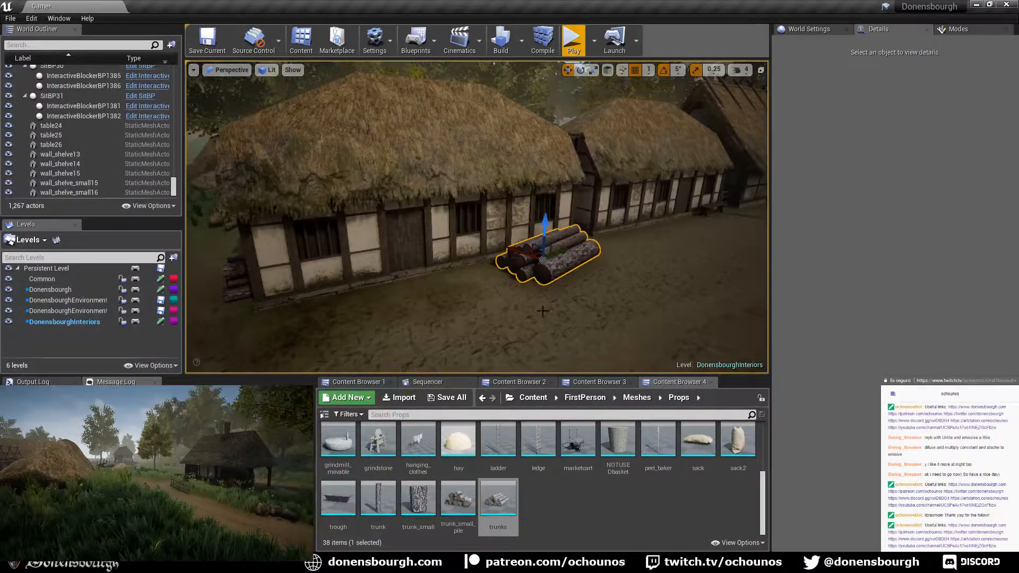
{"action": "left_click_drag", "start_coordinate": [465, 496], "coordinate": [562, 271]}
{"action": "scroll", "coordinate": [576, 318], "scroll_direction": "up", "scroll_amount": 2}
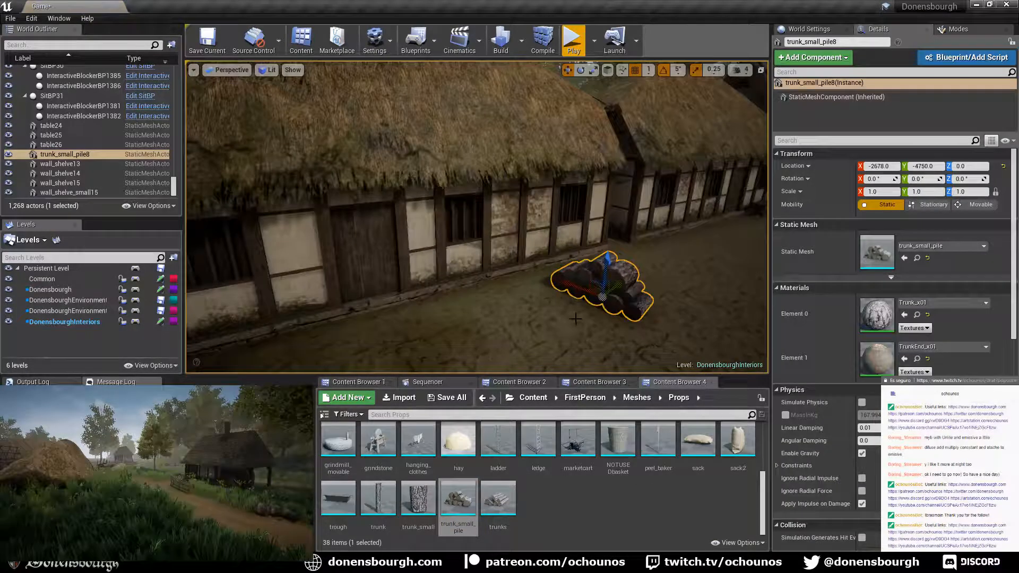
- Rotate the small log pile about 110° around Z and move it against the house's front wall
{"action": "key", "text": "e"}
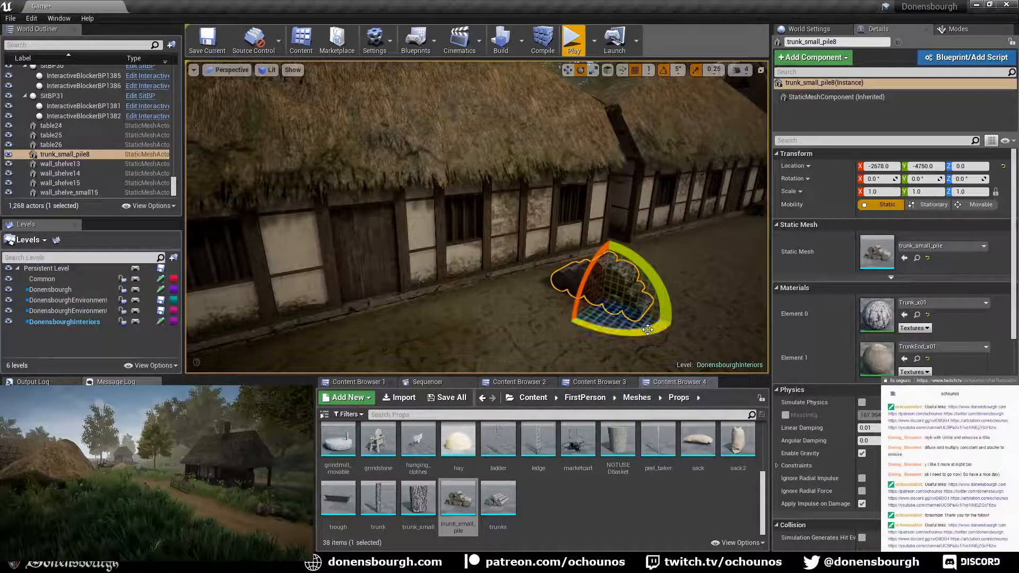
{"action": "left_click_drag", "start_coordinate": [593, 319], "coordinate": [639, 318]}
{"action": "key", "text": "w"}
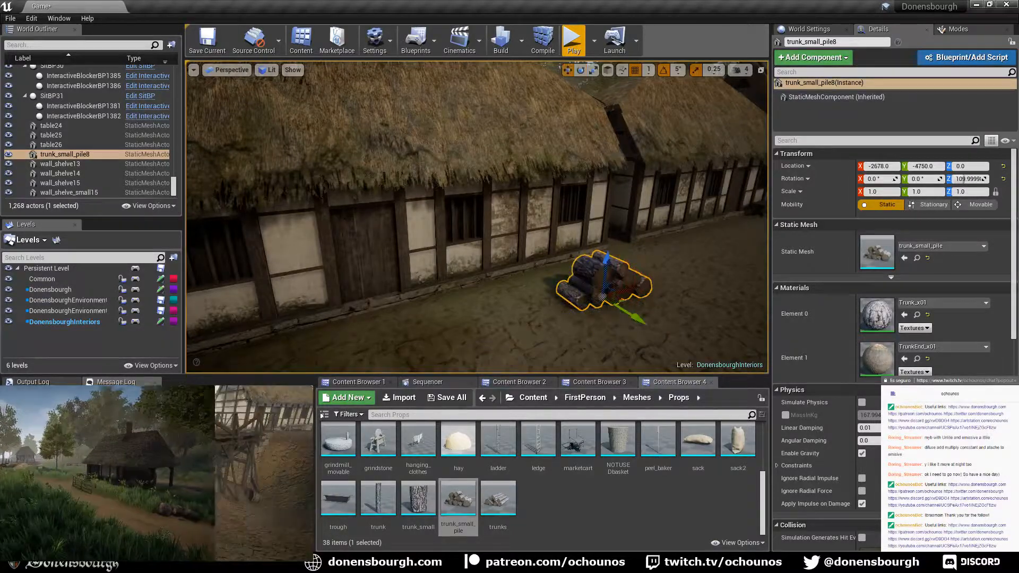
{"action": "right_click_drag", "start_coordinate": [584, 297], "coordinate": [574, 337]}
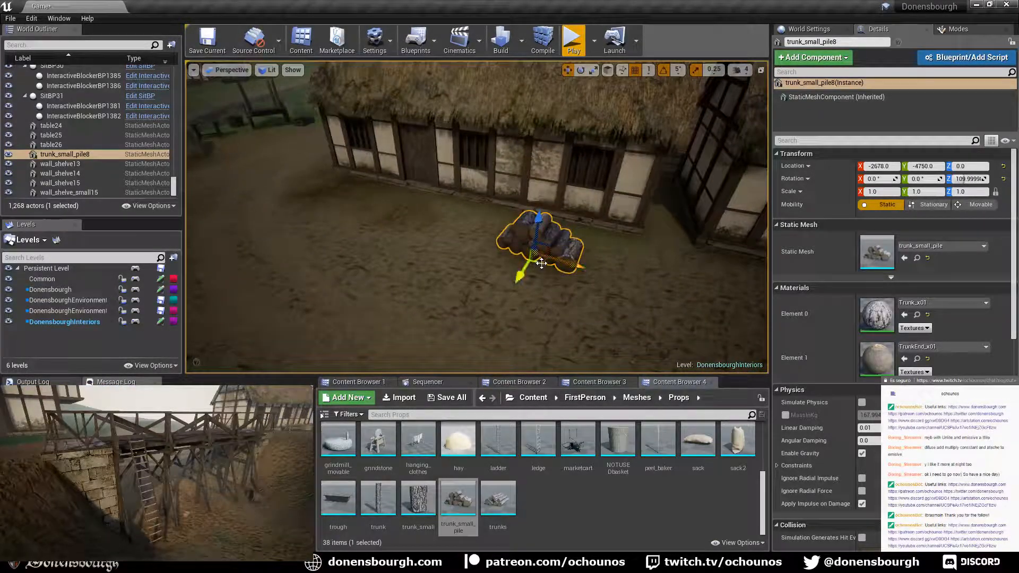
{"action": "left_click_drag", "start_coordinate": [542, 263], "coordinate": [593, 241]}
{"action": "key", "text": "w"}
{"action": "right_click_drag", "start_coordinate": [592, 241], "coordinate": [637, 281]}
- Fine-tune the log pile's Z rotation to 105° and shift it slightly along the wall corner
{"action": "key", "text": "e"}
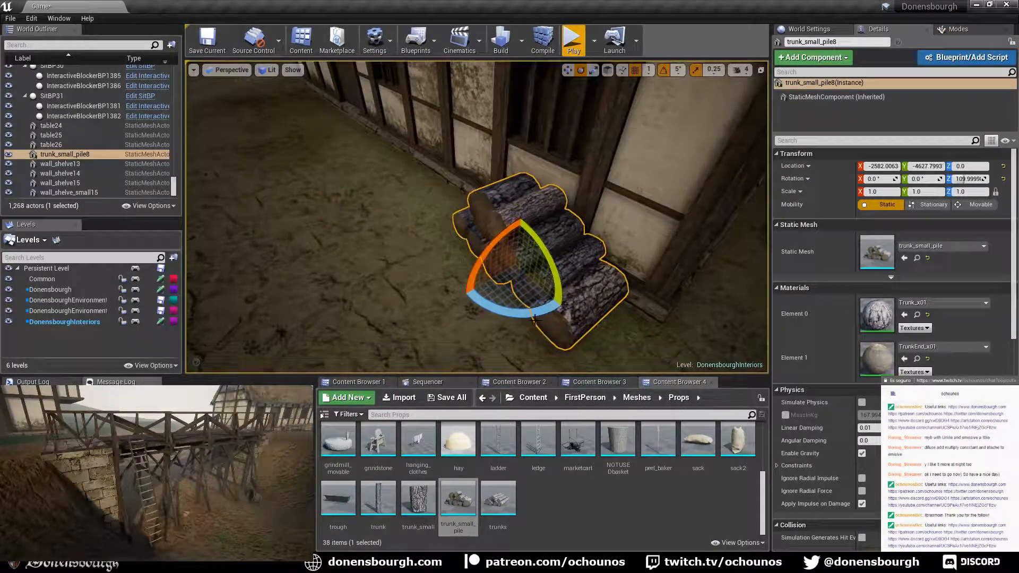
{"action": "left_click_drag", "start_coordinate": [534, 320], "coordinate": [565, 310]}
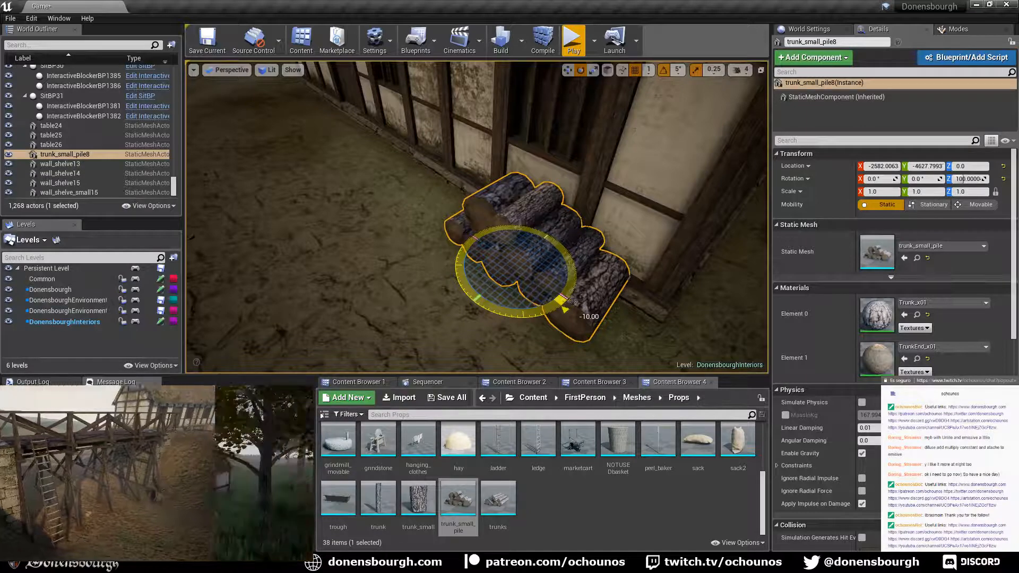
{"action": "right_click_drag", "start_coordinate": [536, 313], "coordinate": [536, 351]}
{"action": "key", "text": "w"}
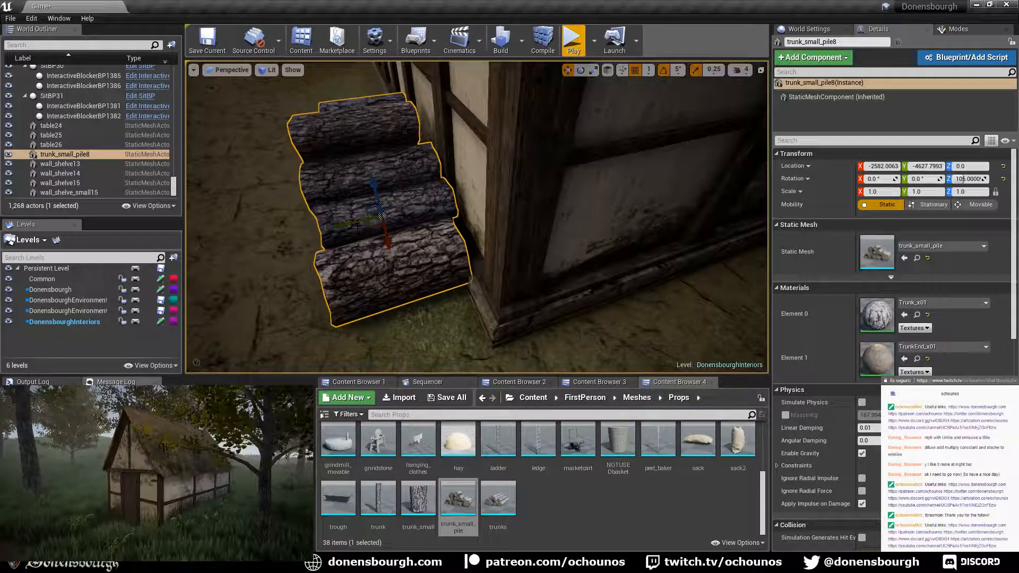
{"action": "left_click_drag", "start_coordinate": [356, 224], "coordinate": [345, 228]}
- Place a trunk_small log beside the pile, lay it flat at -90° in X and -40° in Z, and raise it to Z 20
{"action": "right_click_drag", "start_coordinate": [345, 228], "coordinate": [422, 429]}
{"action": "left_click_drag", "start_coordinate": [418, 498], "coordinate": [434, 255]}
{"action": "key", "text": "e"}
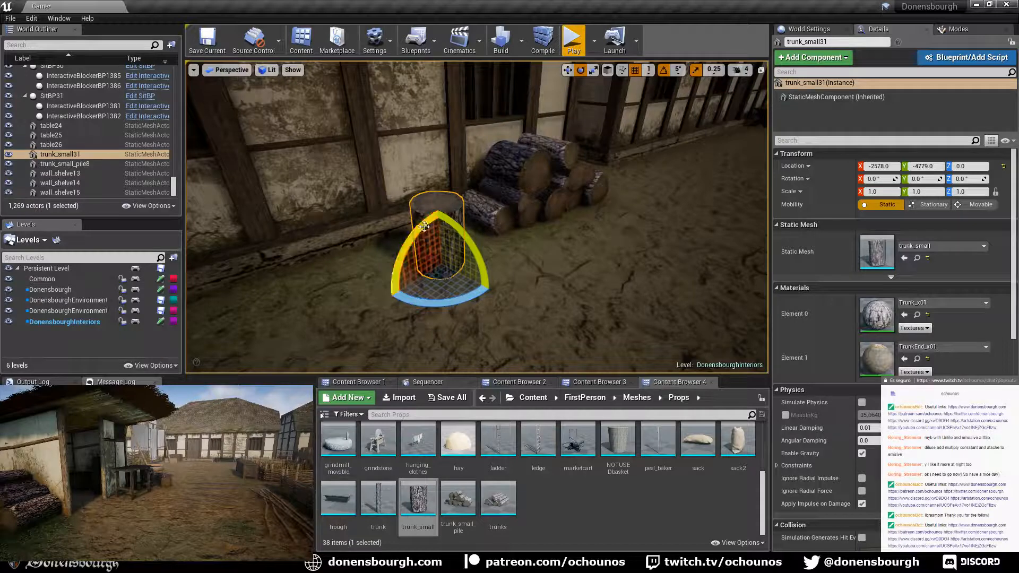
{"action": "left_click_drag", "start_coordinate": [399, 261], "coordinate": [277, 372]}
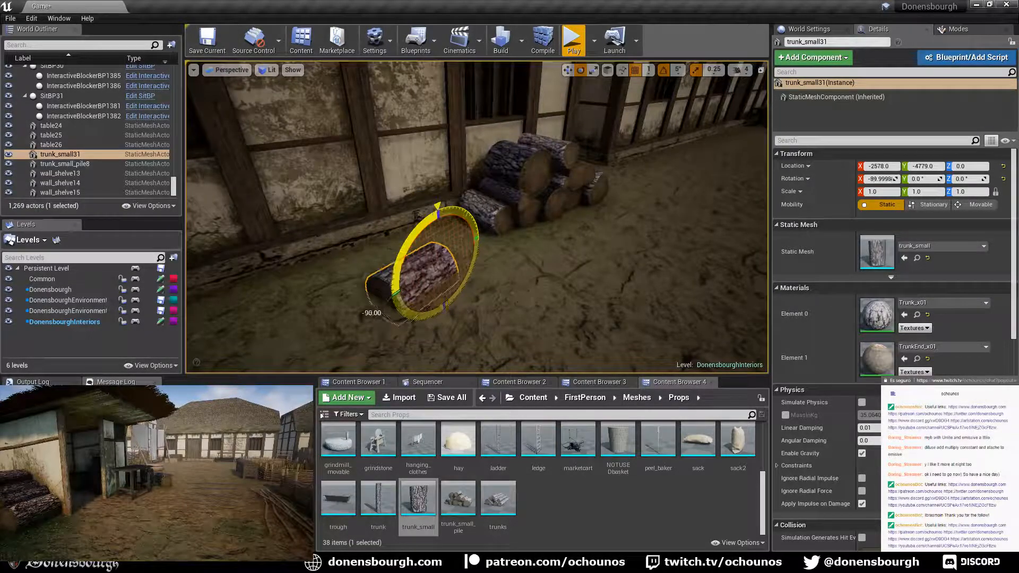
{"action": "left_click_drag", "start_coordinate": [386, 321], "coordinate": [499, 303]}
{"action": "left_click_drag", "start_coordinate": [436, 232], "coordinate": [439, 214]}
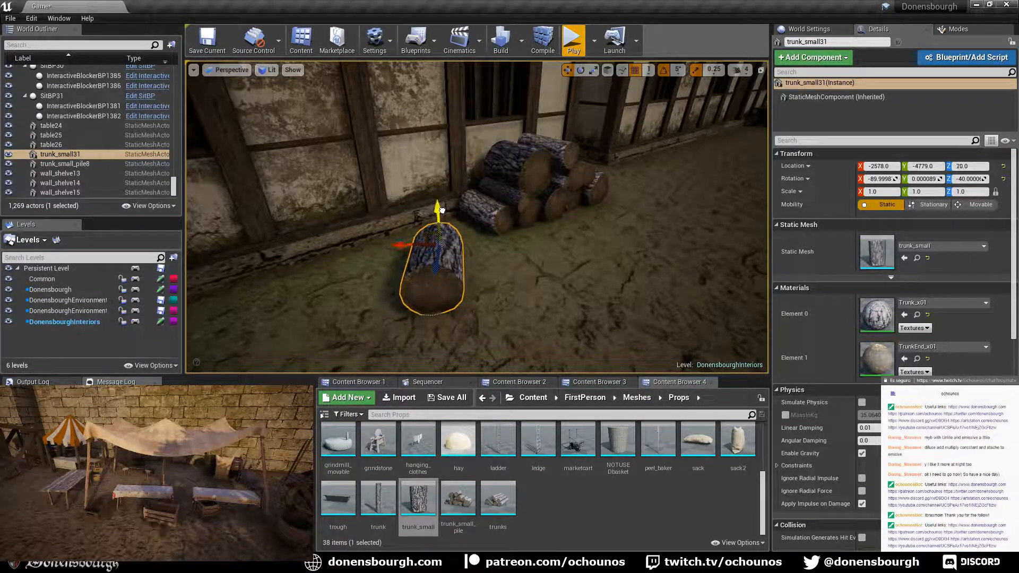
- Move the single log closer to the wall and the pile, and deselect it
{"action": "right_click_drag", "start_coordinate": [459, 204], "coordinate": [526, 173]}
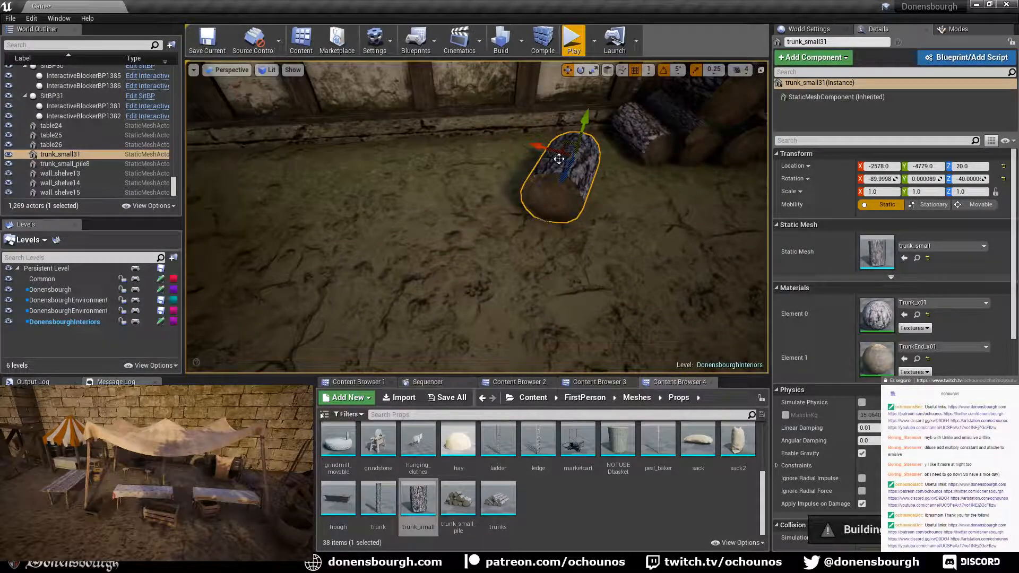
{"action": "left_click_drag", "start_coordinate": [559, 159], "coordinate": [573, 136]}
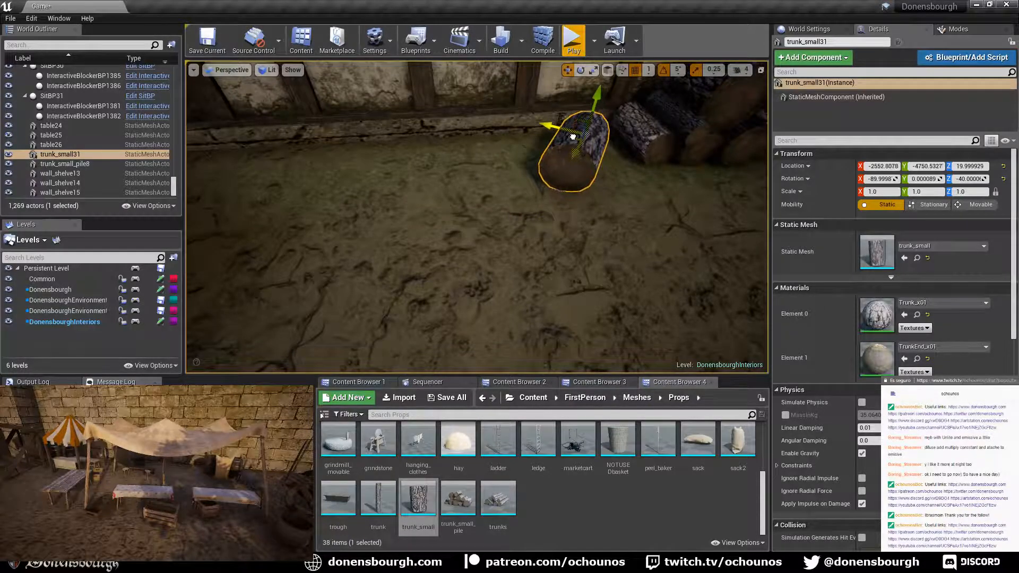
{"action": "right_click_drag", "start_coordinate": [550, 204], "coordinate": [610, 215]}
{"action": "key", "text": "Escape"}
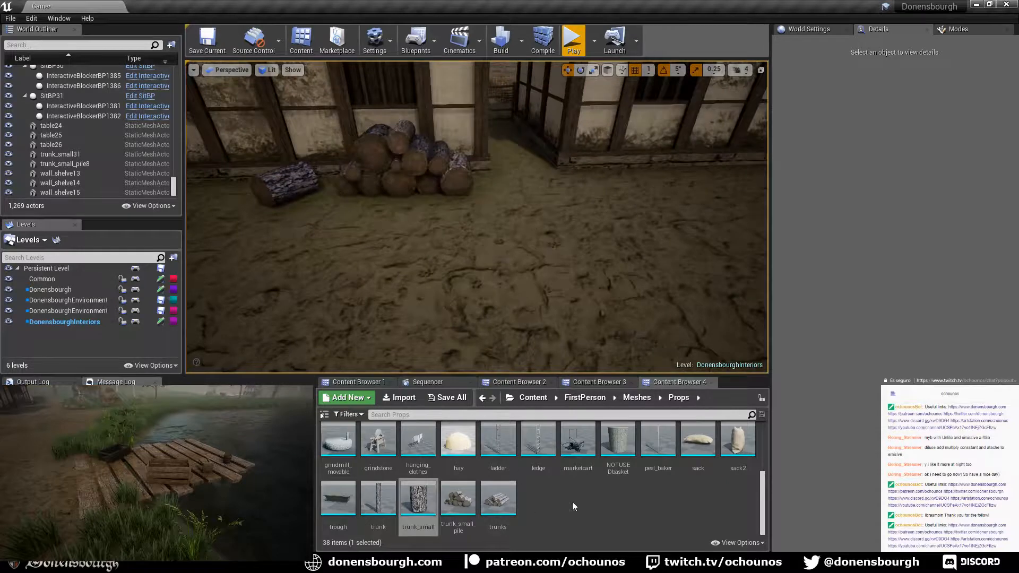
- Place the chopped_wood_1 and chopped_wood_45 meshes on the ground in front of the log pile
{"action": "scroll", "coordinate": [637, 510], "scroll_direction": "up", "scroll_amount": 3}
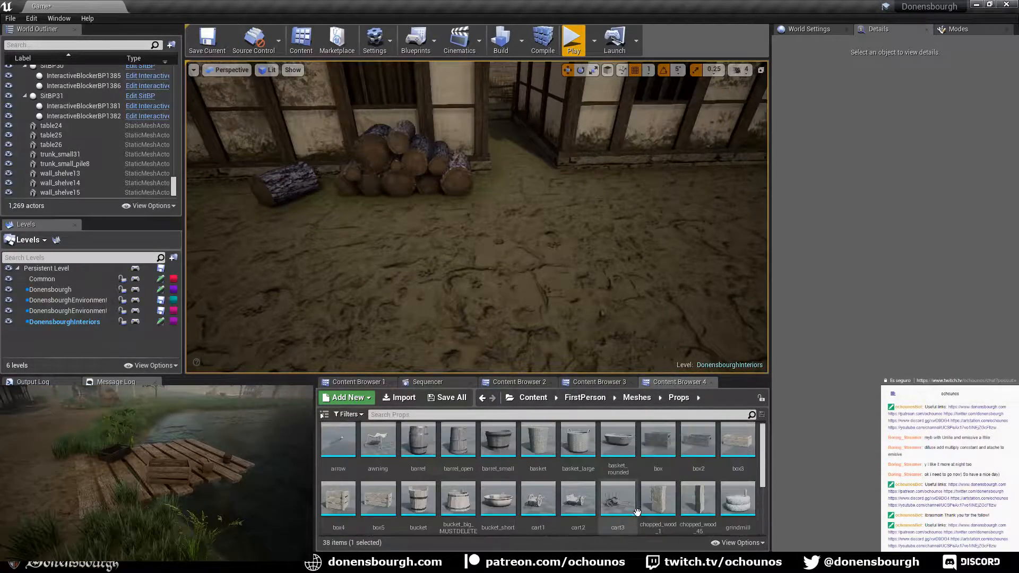
{"action": "left_click_drag", "start_coordinate": [653, 491], "coordinate": [413, 233]}
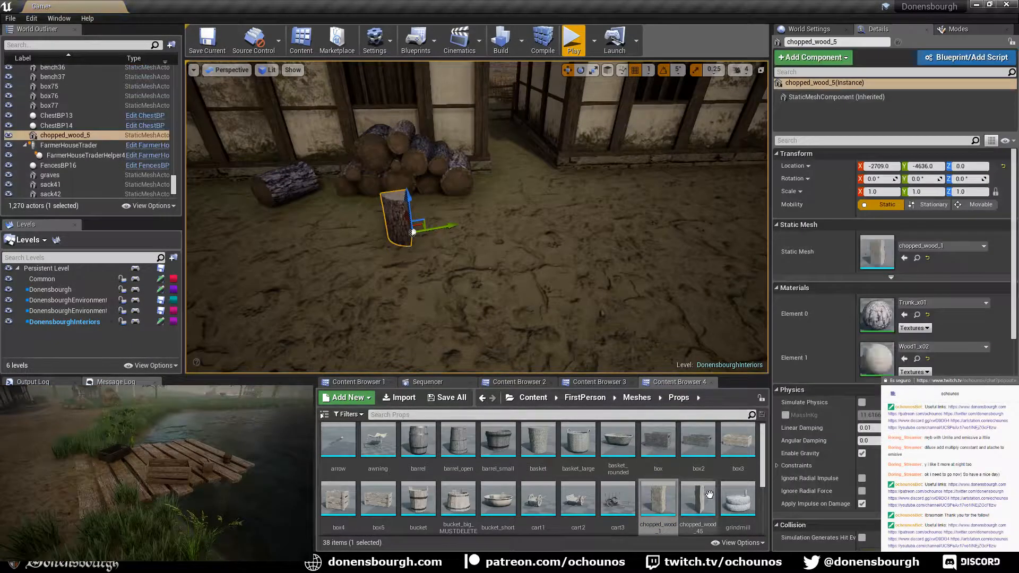
{"action": "left_click_drag", "start_coordinate": [431, 316], "coordinate": [342, 228]}
- Lay the chopped_wood_45 piece flat, angle it diagonally on the ground and move it next to the single log
{"action": "scroll", "coordinate": [349, 255], "scroll_direction": "up", "scroll_amount": 3}
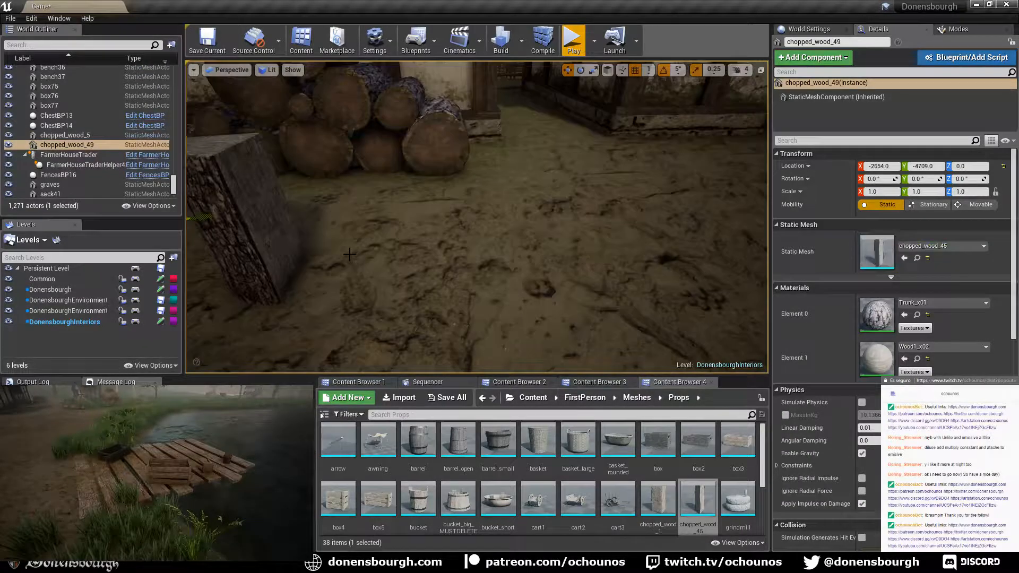
{"action": "key", "text": "f"}
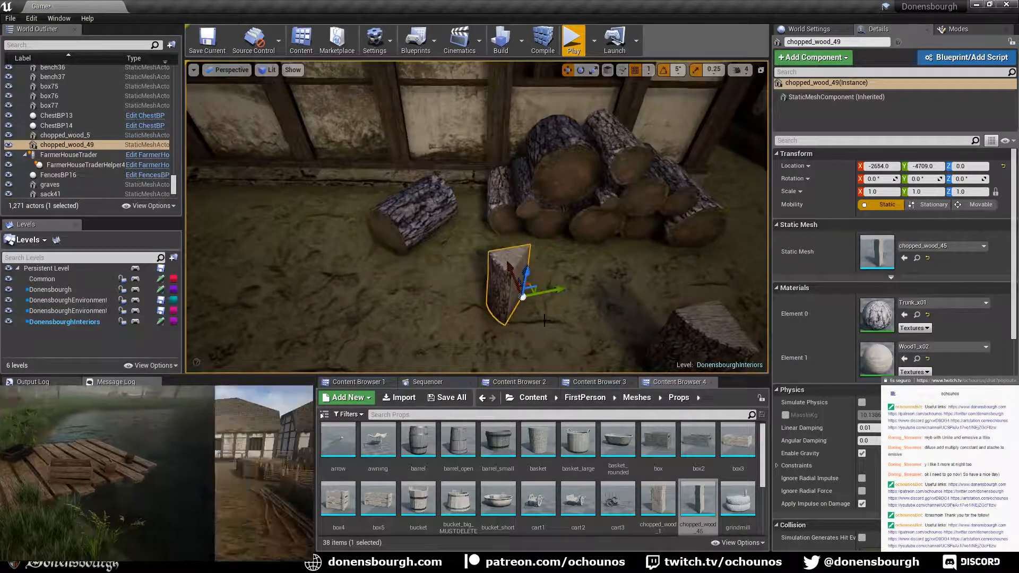
{"action": "key", "text": "e"}
{"action": "left_click_drag", "start_coordinate": [539, 297], "coordinate": [506, 349]}
{"action": "key", "text": "w"}
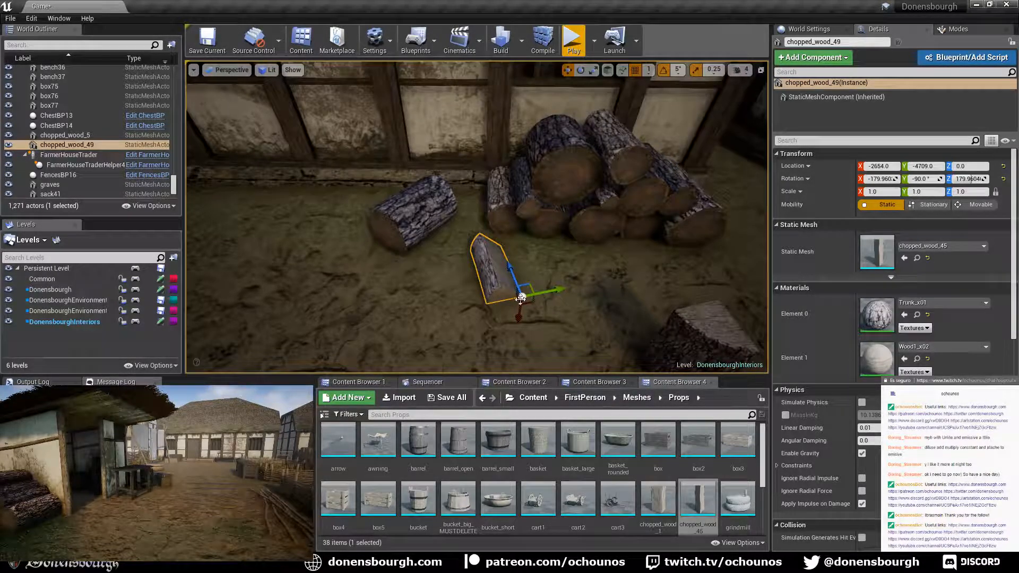
{"action": "key", "text": "e"}
{"action": "left_click_drag", "start_coordinate": [497, 354], "coordinate": [455, 334]}
{"action": "key", "text": "w"}
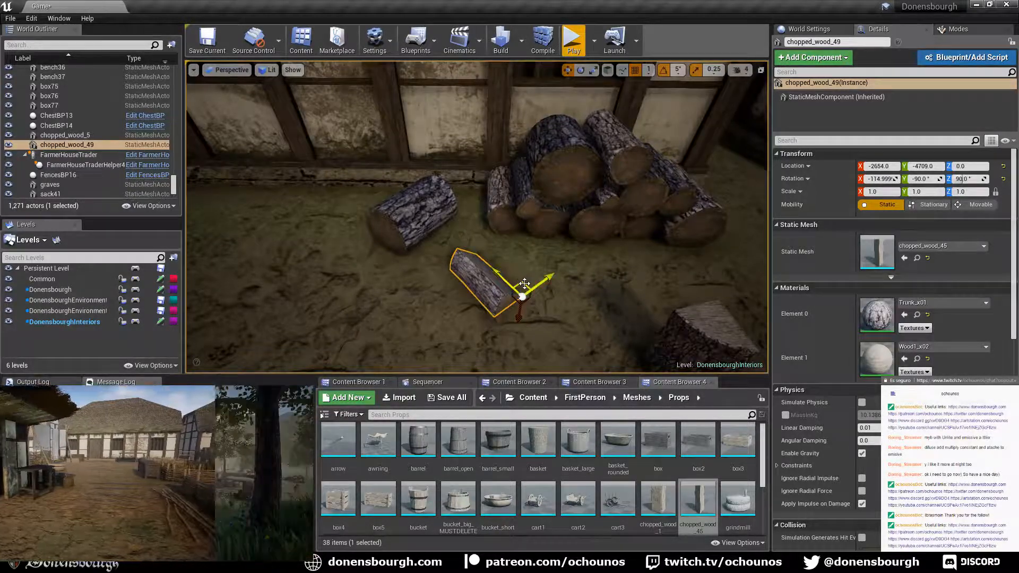
{"action": "left_click_drag", "start_coordinate": [525, 284], "coordinate": [511, 257]}
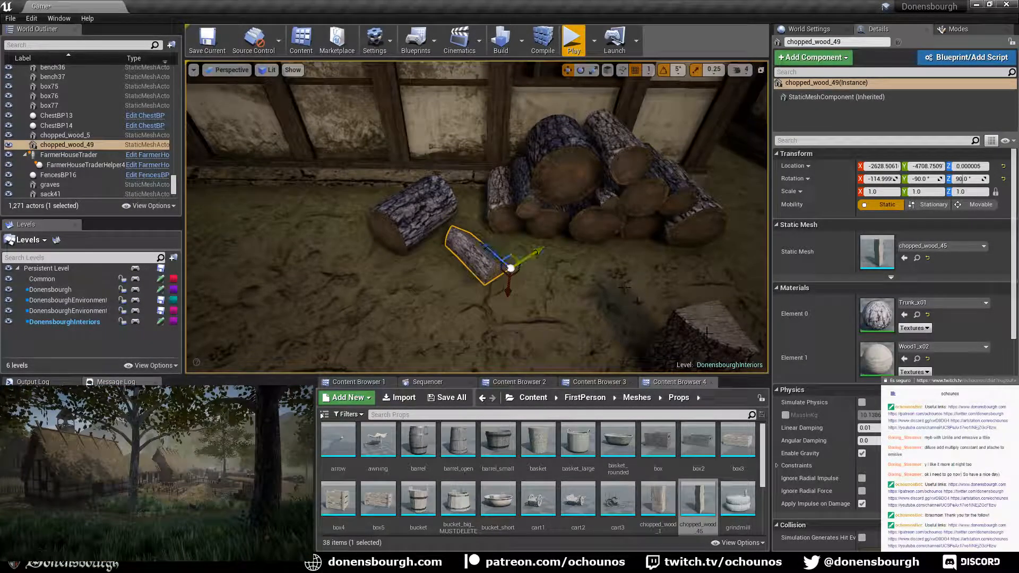
- Lay the chopped_wood_1 piece flat at -90° in Y and move it to the far side of the single log
{"action": "left_click", "coordinate": [687, 332]}
{"action": "key", "text": "f"}
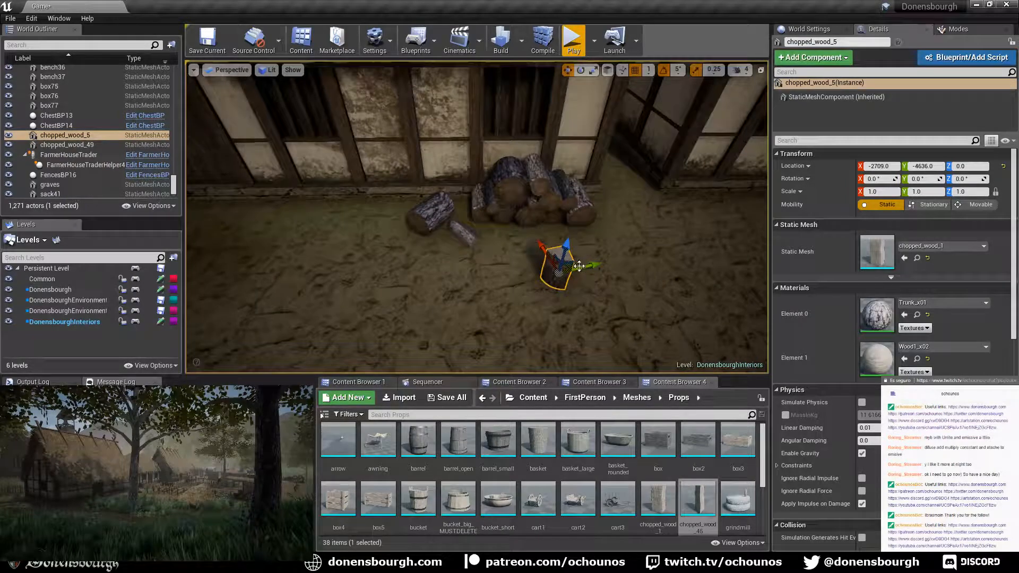
{"action": "key", "text": "e"}
{"action": "left_click_drag", "start_coordinate": [542, 201], "coordinate": [405, 242]}
{"action": "key", "text": "w"}
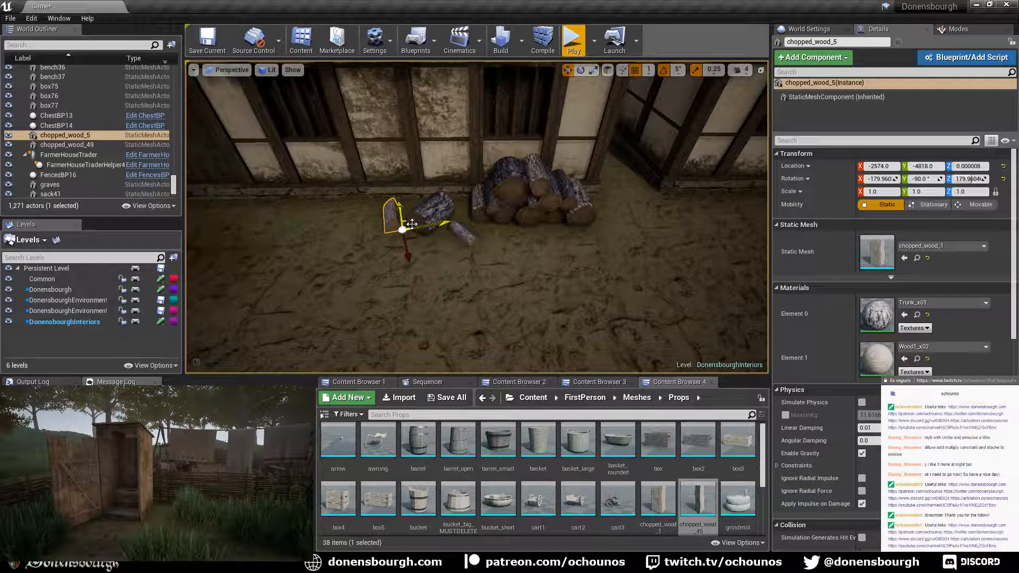
- Turn the chopped_wood_1 piece to about 50° in X, shift it slightly away from the log and deselect it
{"action": "key", "text": "r"}
{"action": "key", "text": "e"}
{"action": "key", "text": "w"}
{"action": "key", "text": "e"}
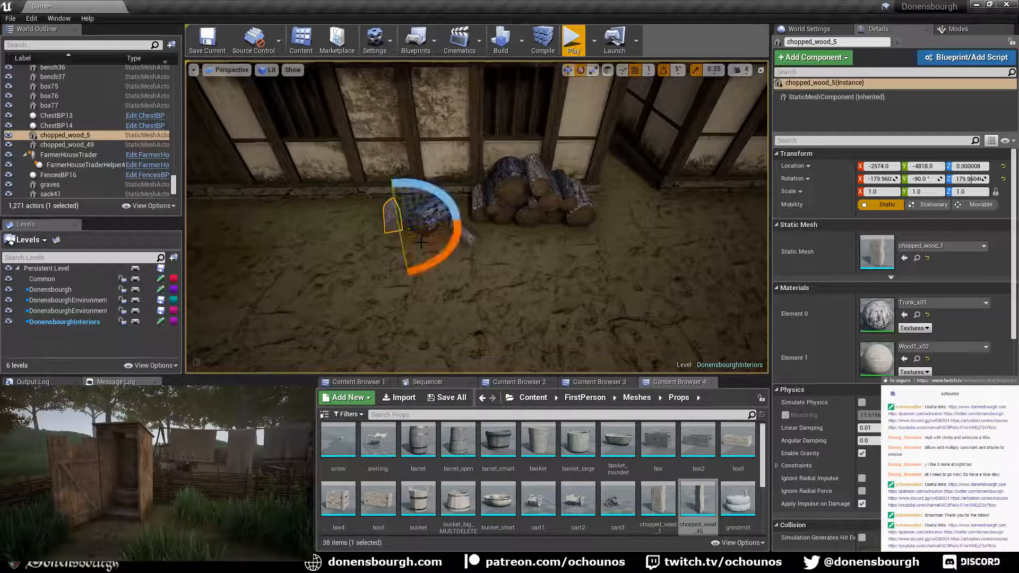
{"action": "left_click_drag", "start_coordinate": [445, 246], "coordinate": [394, 226]}
{"action": "key", "text": "w"}
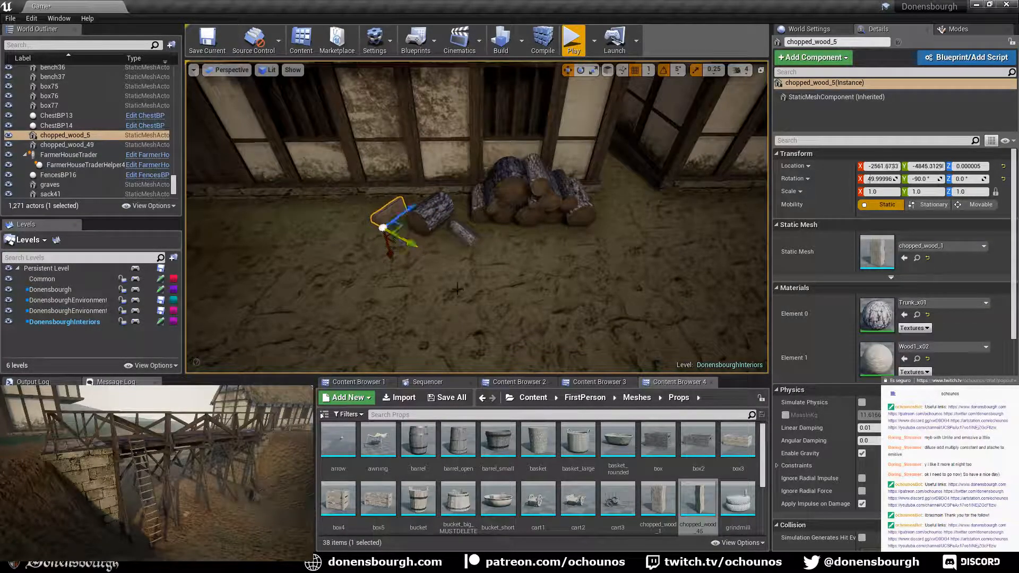
{"action": "key", "text": "Escape"}
- Place a second trunk_small log upright on the ground in front of the log pile
{"action": "right_click_drag", "start_coordinate": [452, 292], "coordinate": [409, 322]}
{"action": "scroll", "coordinate": [446, 313], "scroll_direction": "up", "scroll_amount": 5}
{"action": "scroll", "coordinate": [436, 327], "scroll_direction": "down", "scroll_amount": 8}
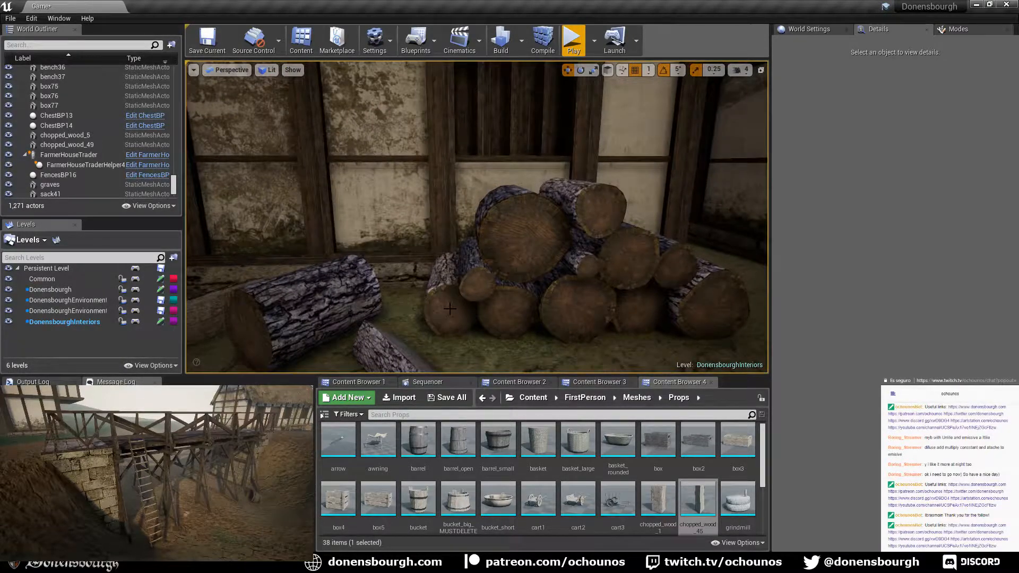
{"action": "scroll", "coordinate": [450, 308], "scroll_direction": "down", "scroll_amount": 5}
{"action": "scroll", "coordinate": [648, 466], "scroll_direction": "down", "scroll_amount": 1}
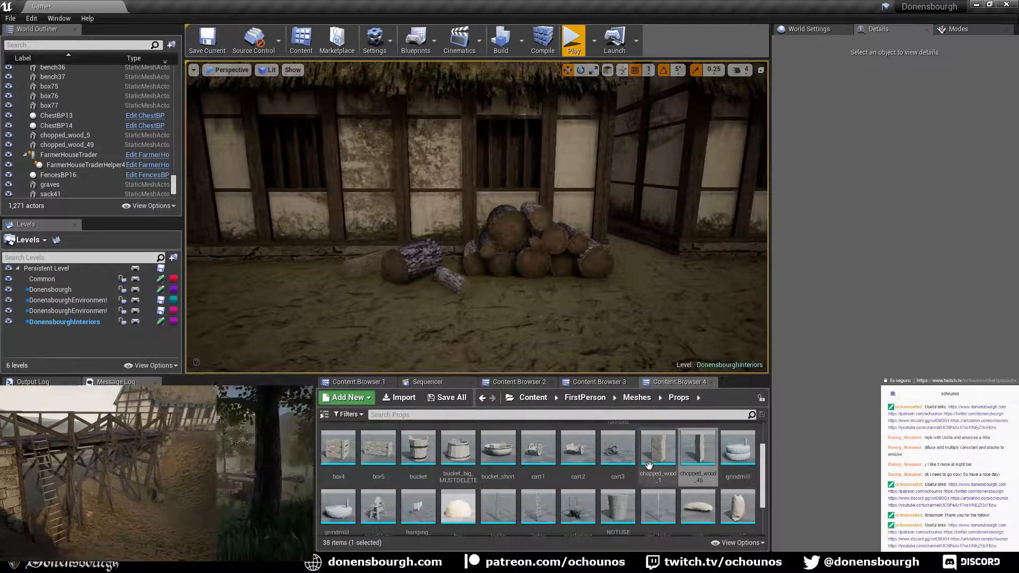
{"action": "scroll", "coordinate": [648, 466], "scroll_direction": "down", "scroll_amount": 1}
{"action": "left_click_drag", "start_coordinate": [418, 497], "coordinate": [516, 312]}
- Set the new log's scale to 0.5 in X and Y and 1.0 in Z
{"action": "left_click", "coordinate": [883, 191]}
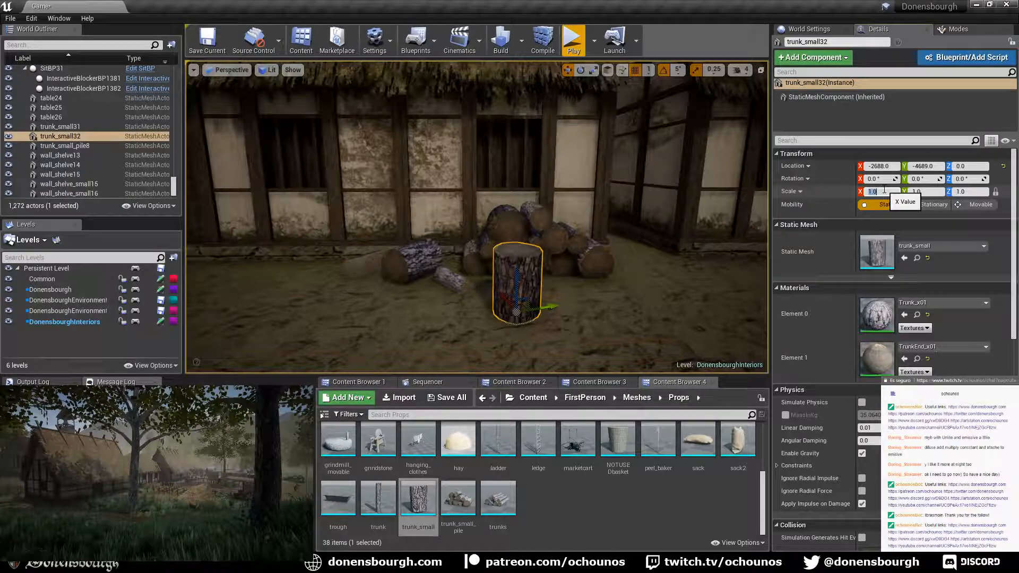
{"action": "type", "text": ".5"}
{"action": "key", "text": "Return"}
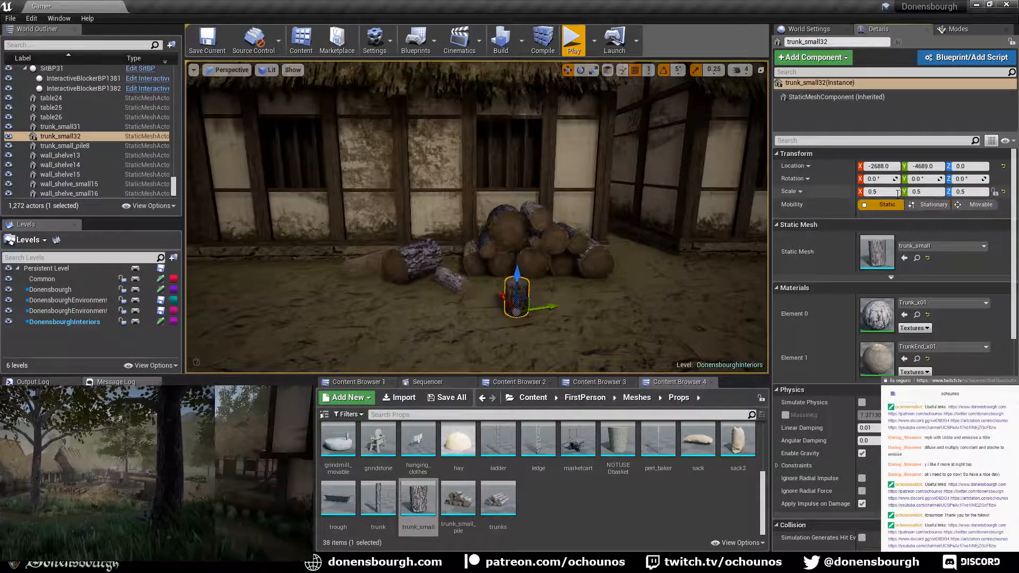
{"action": "left_click", "coordinate": [961, 192]}
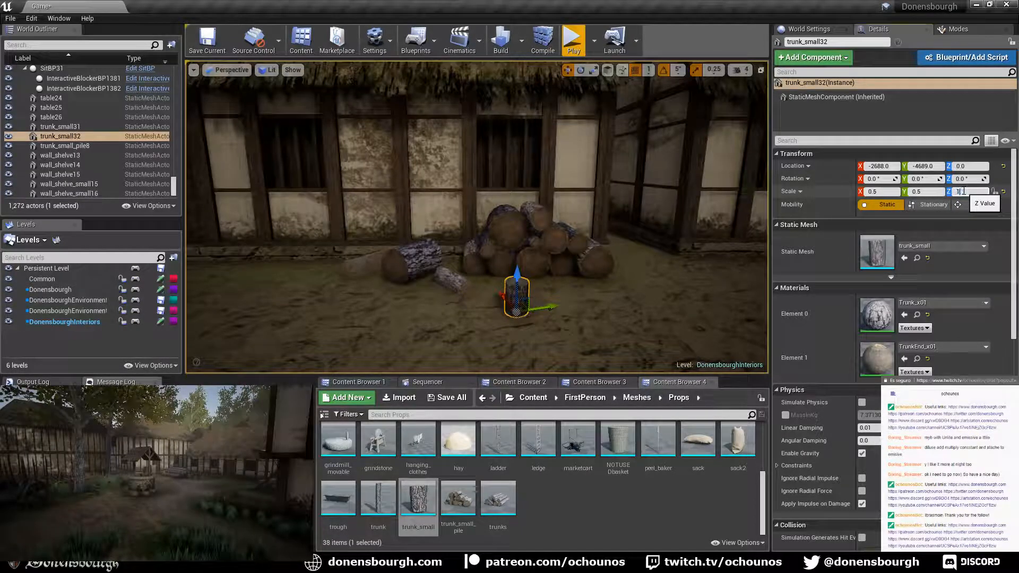
{"action": "type", "text": "1"}
{"action": "key", "text": "Return"}
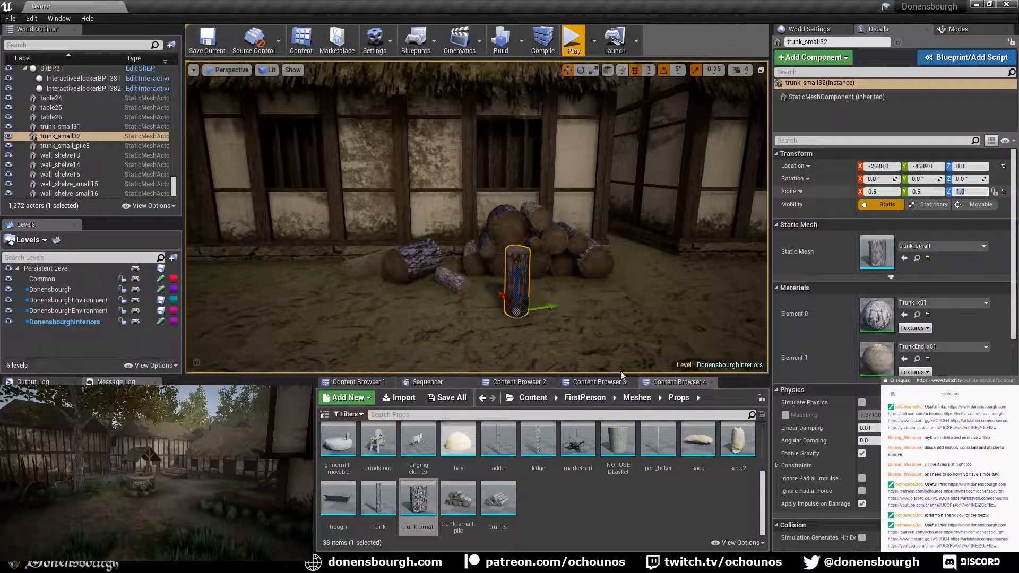
- Lay the thin log flat with rotations of about 90° in X and 25° in Z, and raise it to about Z 10
{"action": "scroll", "coordinate": [584, 325], "scroll_direction": "up", "scroll_amount": 5}
{"action": "right_click_drag", "start_coordinate": [585, 325], "coordinate": [631, 350]}
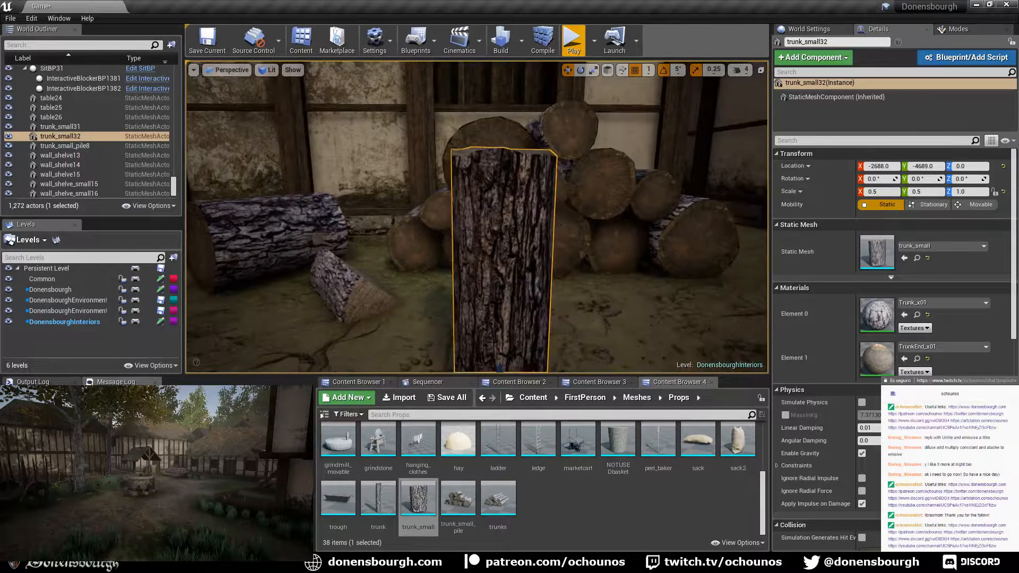
{"action": "scroll", "coordinate": [591, 298], "scroll_direction": "down", "scroll_amount": 5}
{"action": "right_click_drag", "start_coordinate": [591, 299], "coordinate": [623, 294]}
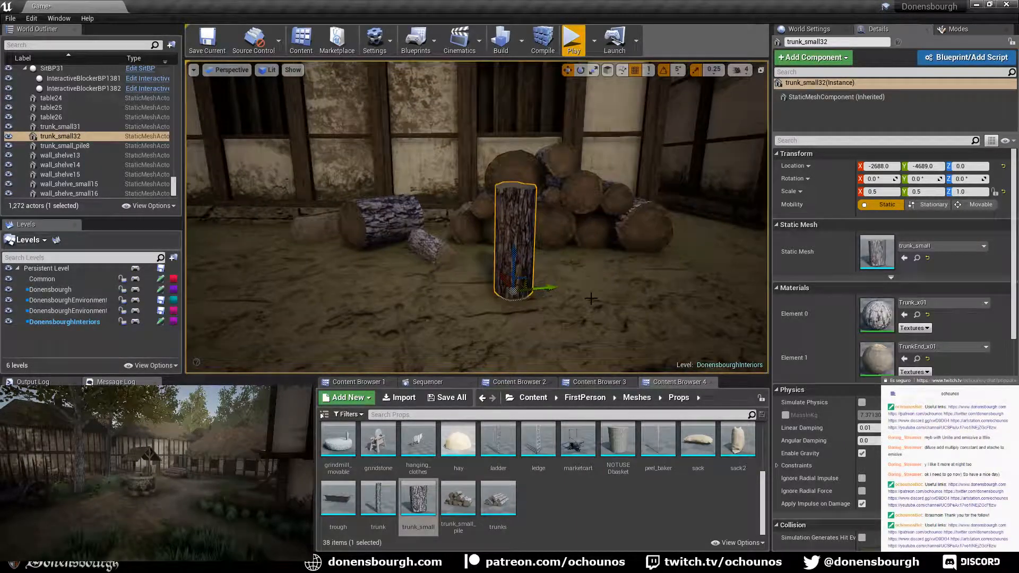
{"action": "key", "text": "e"}
{"action": "left_click_drag", "start_coordinate": [480, 255], "coordinate": [541, 227]}
{"action": "left_click_drag", "start_coordinate": [488, 324], "coordinate": [512, 309]}
{"action": "key", "text": "w"}
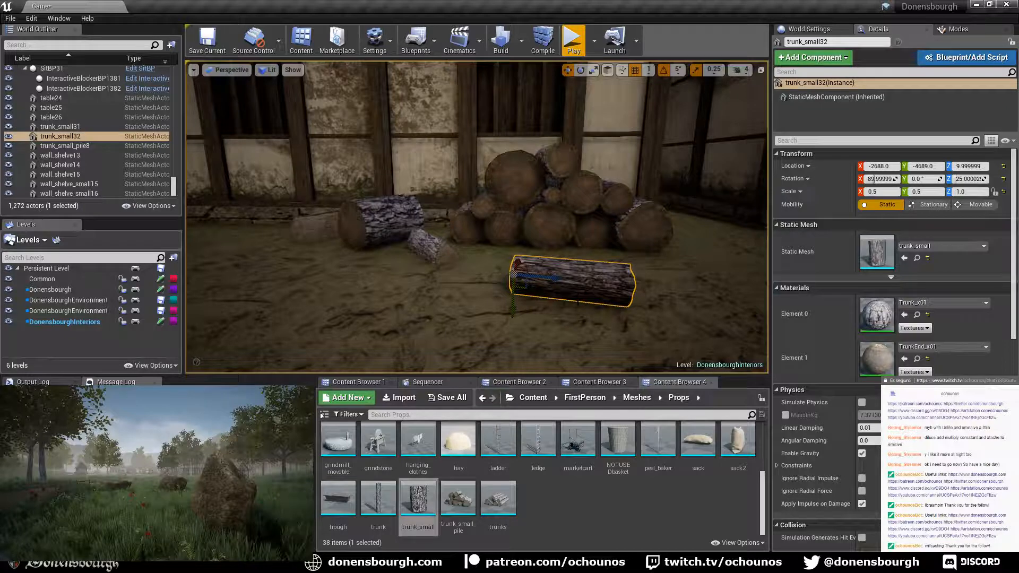
- Shorten the thin log lying in front of the pile by setting its Z scale to 0.75
{"action": "left_click", "coordinate": [972, 192]}
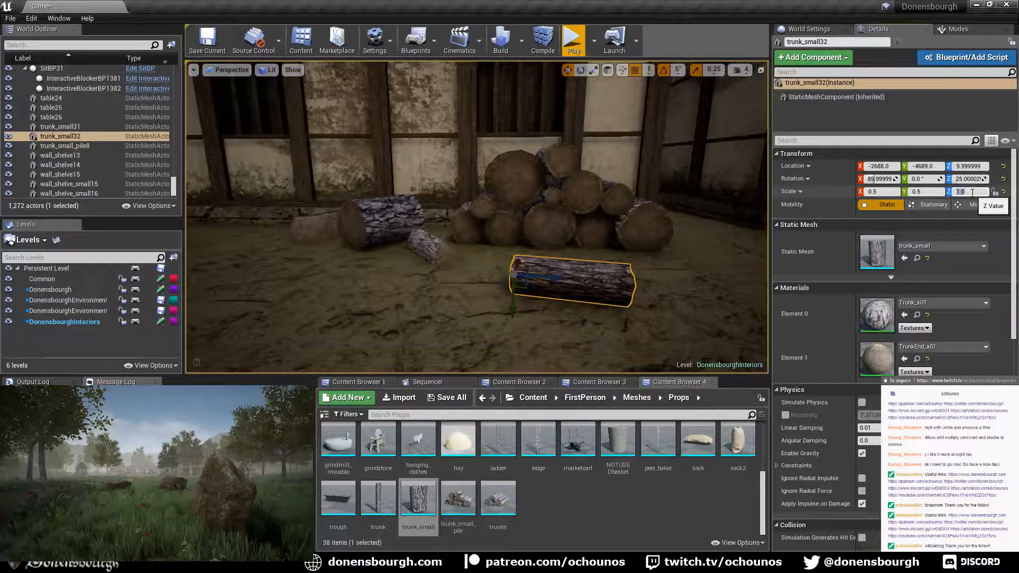
{"action": "type", "text": "0.75"}
{"action": "key", "text": "Return"}
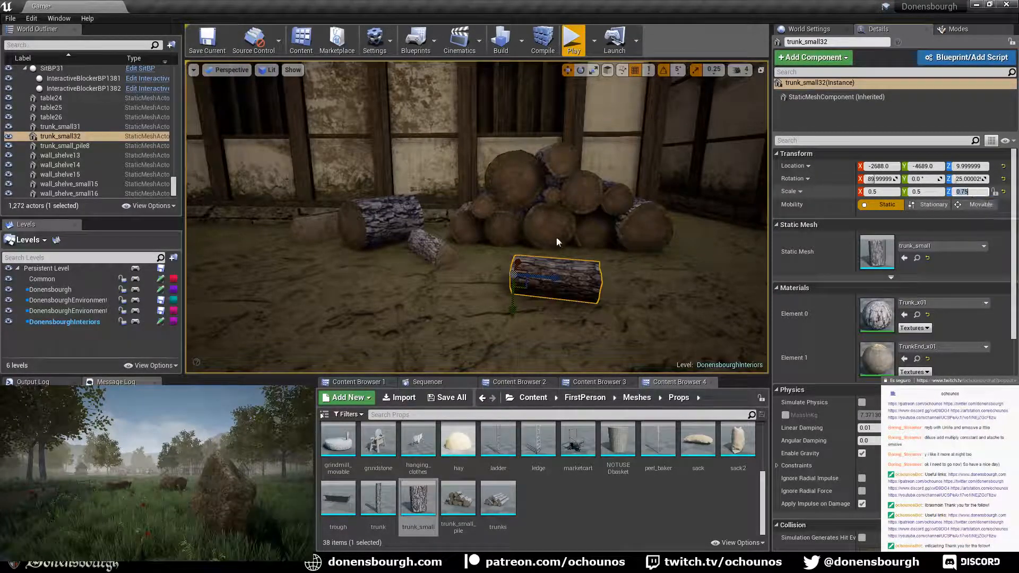
- Move the shortened log close to the pile beside the chopped wood piece, keeping it flat on the ground, and deselect it
{"action": "right_click_drag", "start_coordinate": [556, 237], "coordinate": [656, 231]}
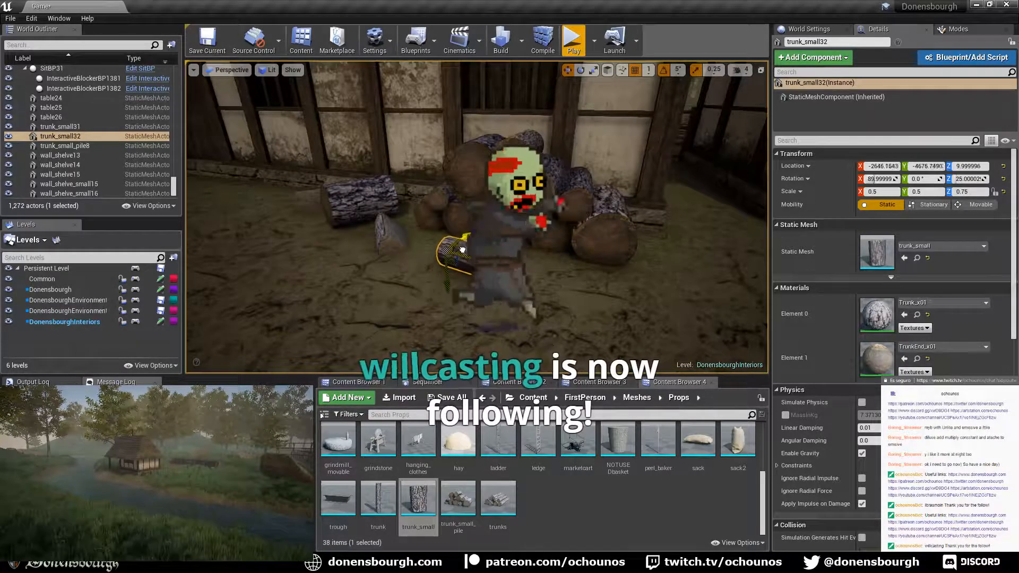
{"action": "left_click_drag", "start_coordinate": [430, 281], "coordinate": [451, 245]}
{"action": "right_click_drag", "start_coordinate": [453, 303], "coordinate": [435, 289]}
{"action": "key", "text": "d"}
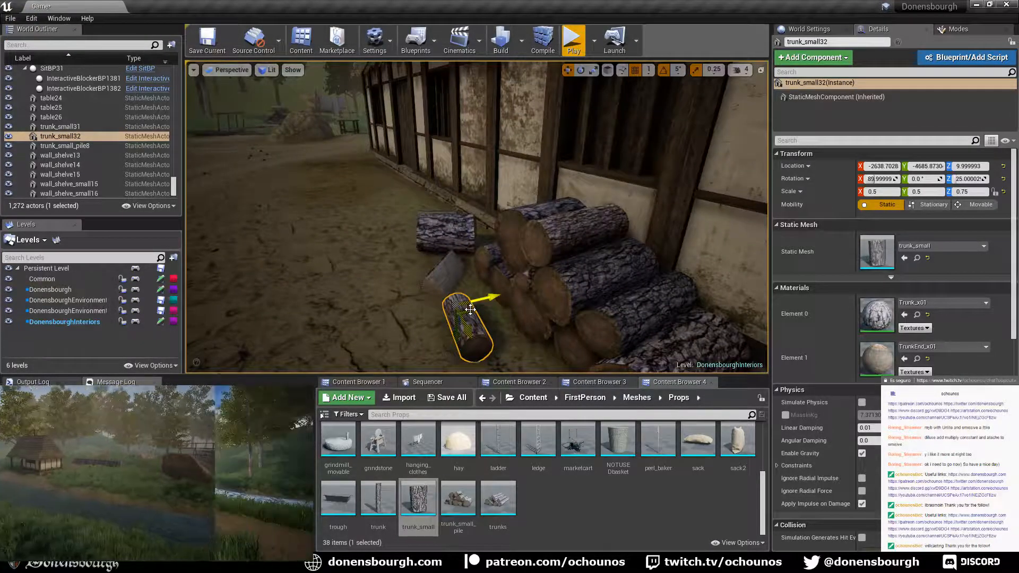
{"action": "left_click_drag", "start_coordinate": [470, 310], "coordinate": [483, 311]}
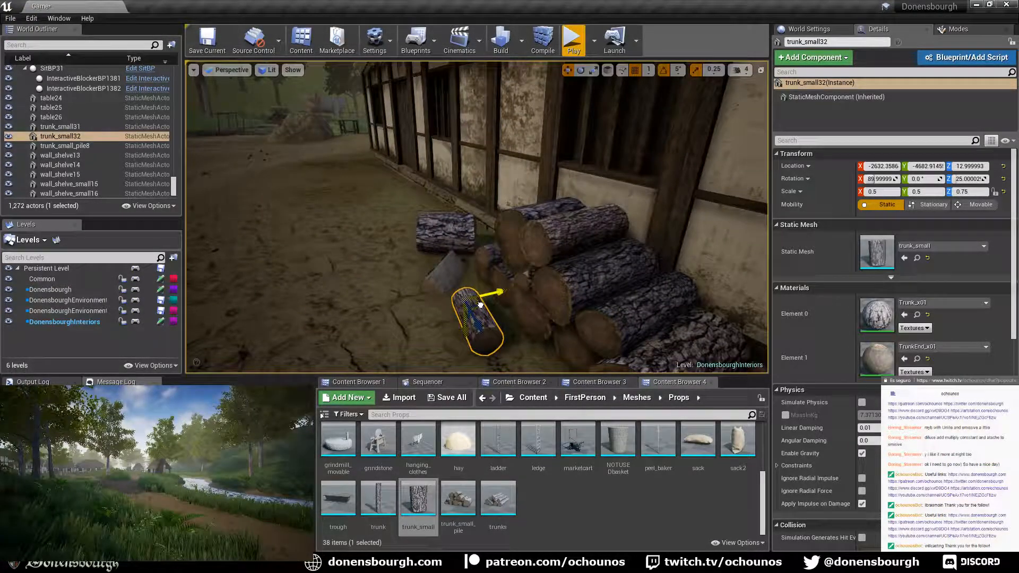
{"action": "key", "text": "ctrl+z"}
{"action": "right_click_drag", "start_coordinate": [501, 303], "coordinate": [467, 307]}
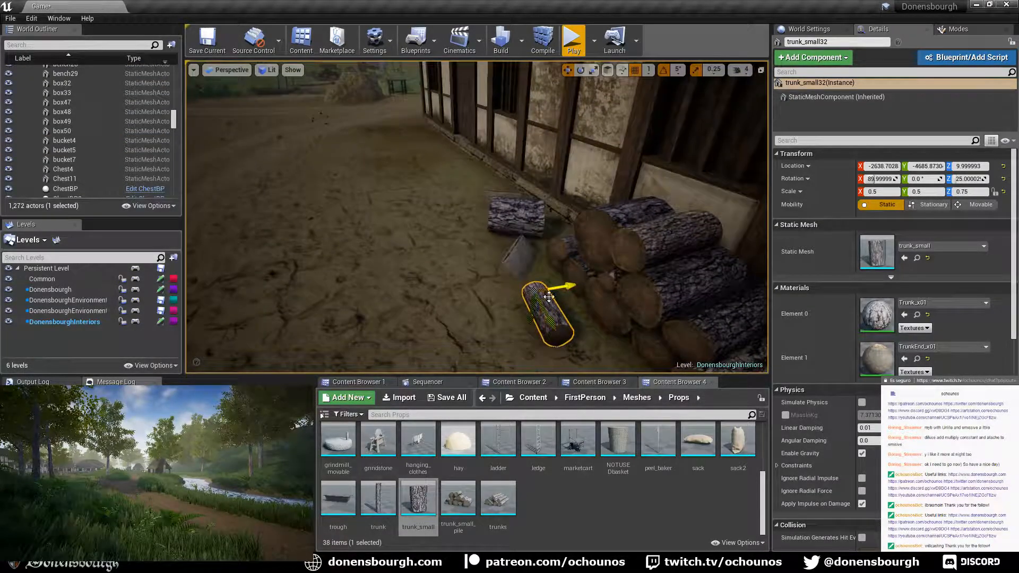
{"action": "left_click_drag", "start_coordinate": [550, 298], "coordinate": [555, 289]}
{"action": "right_click_drag", "start_coordinate": [555, 289], "coordinate": [647, 281]}
{"action": "key", "text": "Escape"}
- Place a table3 from the Furniture Tables folder in front of the house near the log pile and rotate it to about 80° in Z
{"action": "right_click_drag", "start_coordinate": [482, 270], "coordinate": [504, 251]}
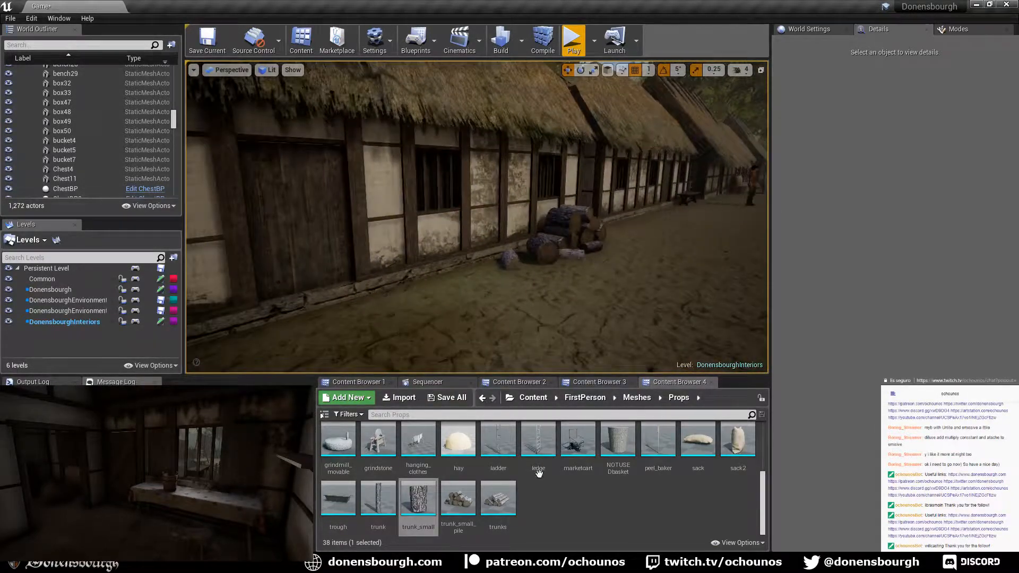
{"action": "left_click", "coordinate": [613, 381]}
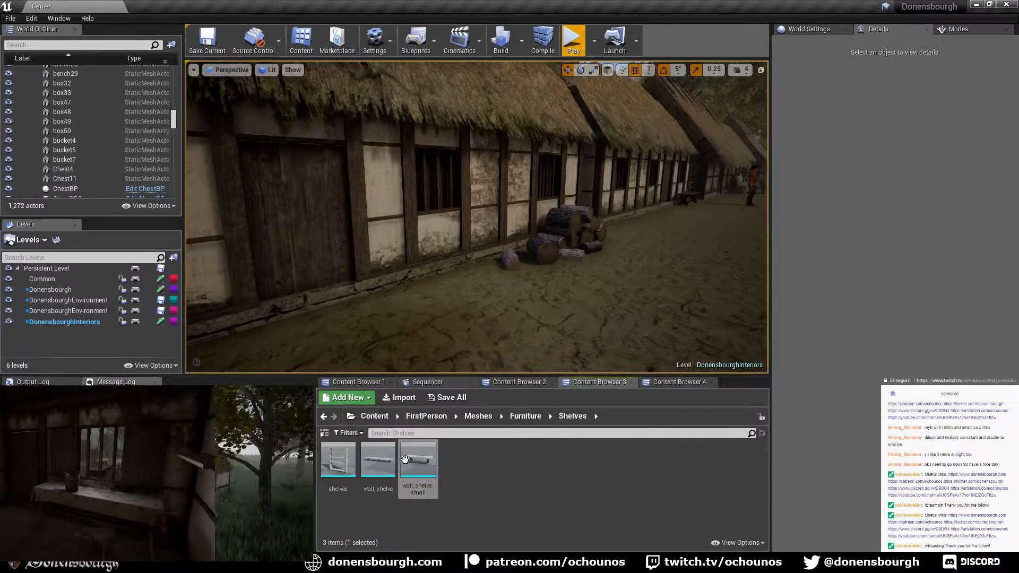
{"action": "left_click", "coordinate": [525, 416]}
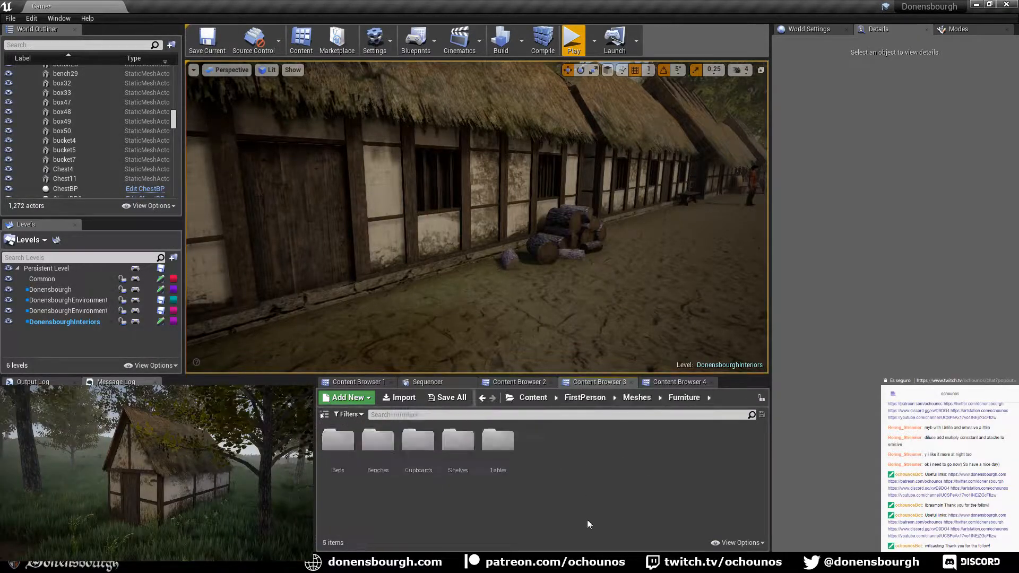
{"action": "double_click", "coordinate": [497, 448]}
{"action": "left_click_drag", "start_coordinate": [498, 457], "coordinate": [528, 290]}
{"action": "key", "text": "e"}
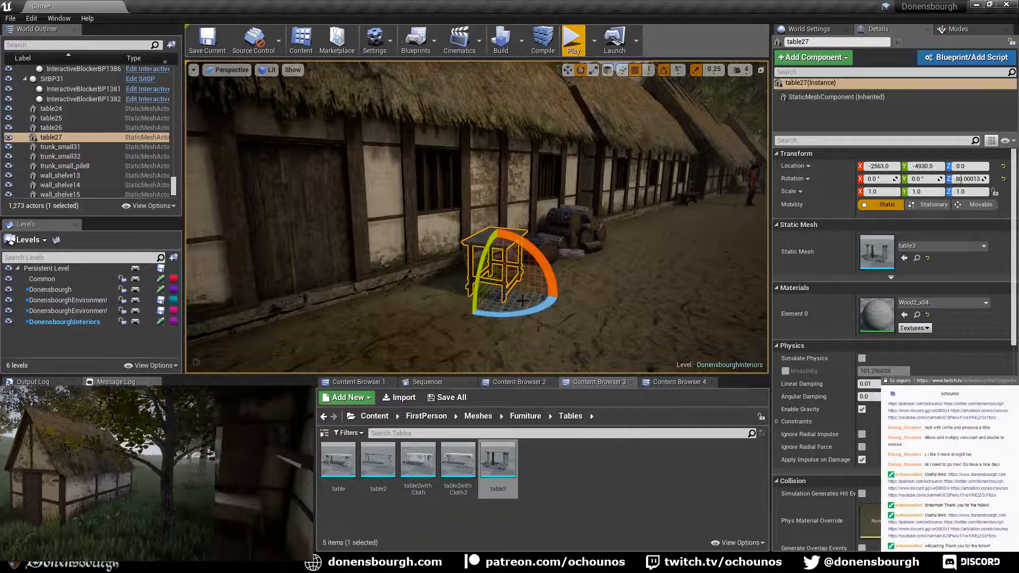
{"action": "key", "text": "w"}
- Move the table against the house wall next to the chopped wood, turn it to about 100° in Z and deselect it
{"action": "right_click_drag", "start_coordinate": [533, 299], "coordinate": [504, 312]}
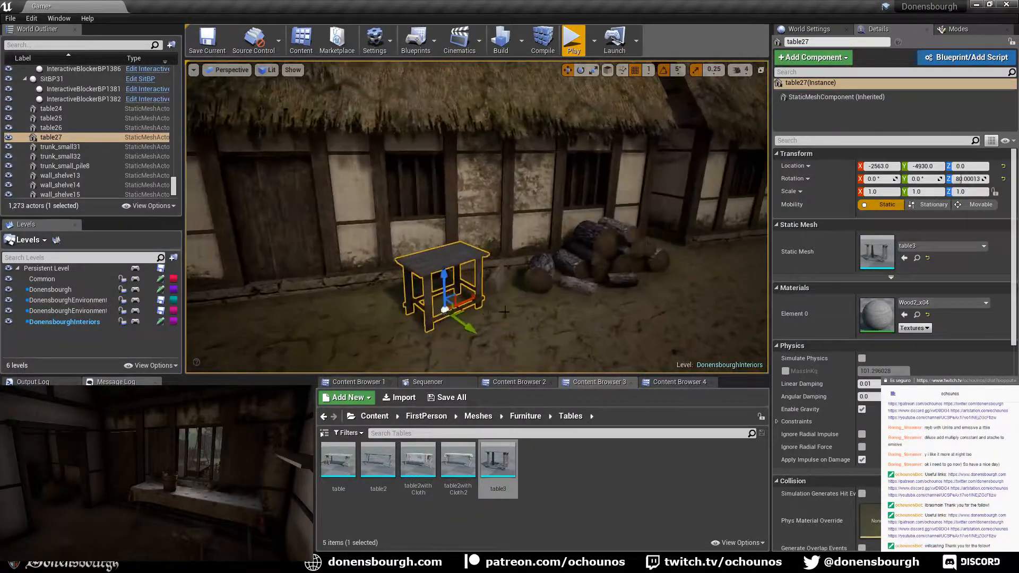
{"action": "left_click_drag", "start_coordinate": [469, 316], "coordinate": [454, 290]}
{"action": "key", "text": "e"}
{"action": "key", "text": "w"}
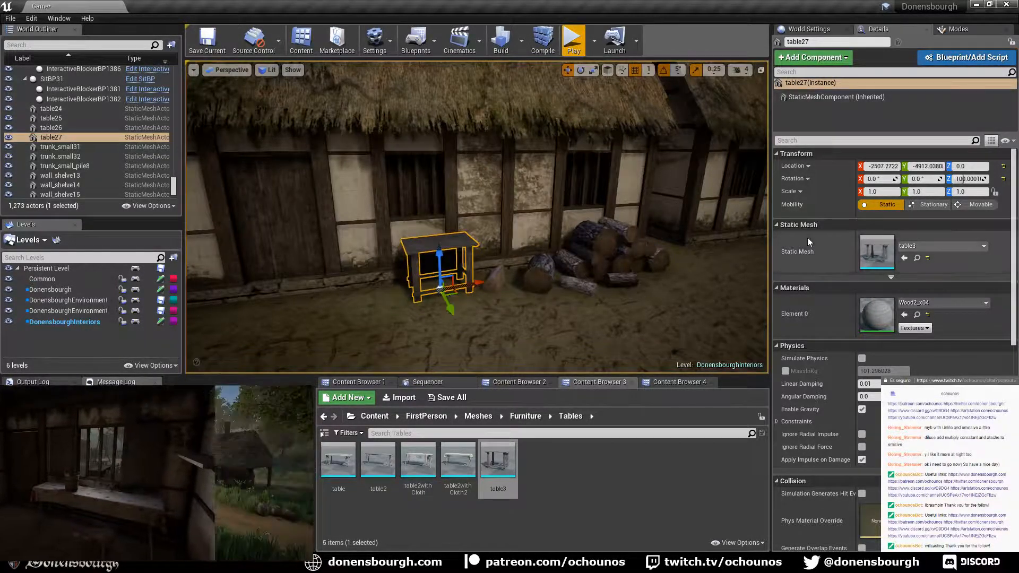
{"action": "right_click_drag", "start_coordinate": [450, 313], "coordinate": [525, 307]}
{"action": "key", "text": "Escape"}
- Change the new table's material to Wood1_x04 and deselect it
{"action": "right_click_drag", "start_coordinate": [398, 302], "coordinate": [385, 277]}
{"action": "left_click", "coordinate": [312, 233]}
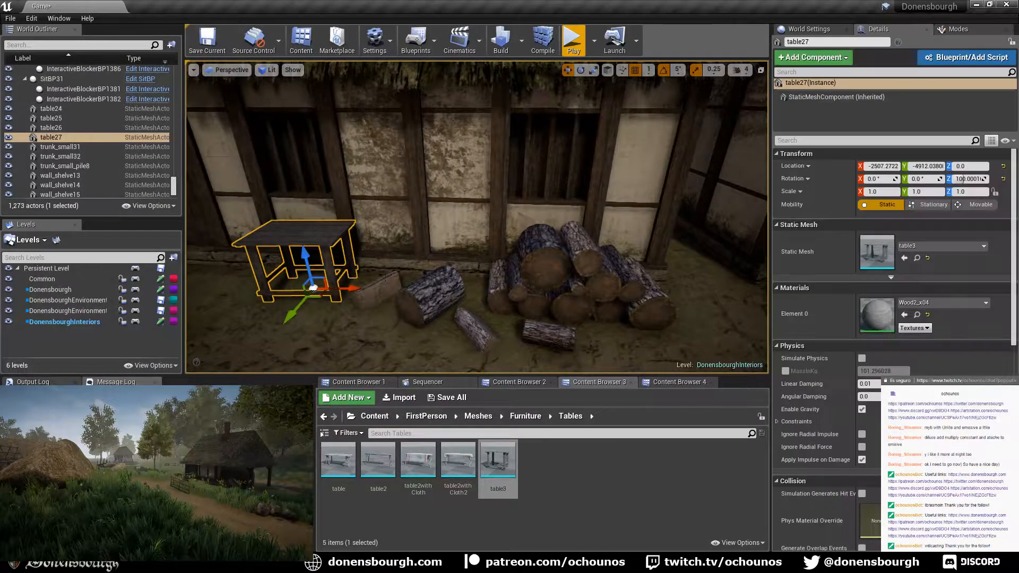
{"action": "left_click", "coordinate": [929, 306]}
{"action": "scroll", "coordinate": [928, 229], "scroll_direction": "up", "scroll_amount": 2}
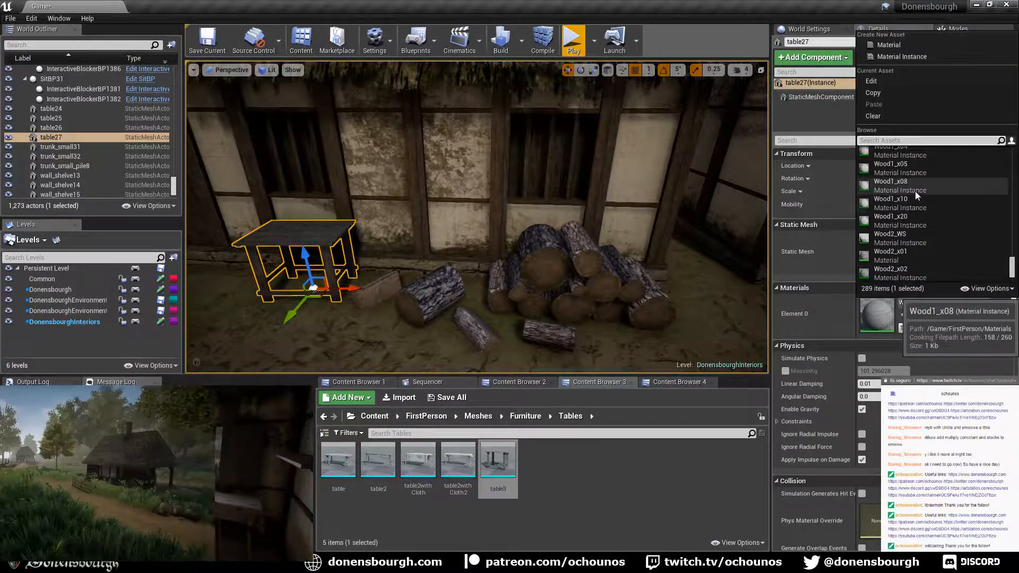
{"action": "left_click", "coordinate": [925, 171]}
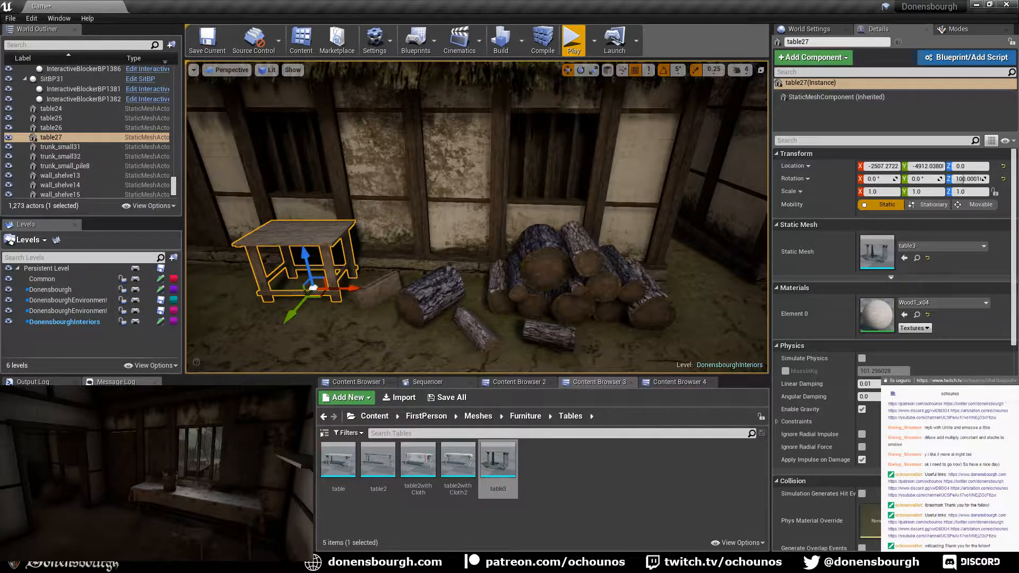
{"action": "key", "text": "Escape"}
- Save the map with the newly placed table and logs
{"action": "right_click_drag", "start_coordinate": [531, 228], "coordinate": [509, 289]}
{"action": "mouse_move", "coordinate": [552, 322]}
{"action": "right_mouse_down"}
{"action": "mouse_move", "coordinate": [504, 318]}
{"action": "mouse_move", "coordinate": [552, 322]}
{"action": "right_mouse_up"}
{"action": "mouse_move", "coordinate": [472, 291]}
{"action": "right_mouse_down"}
{"action": "mouse_move", "coordinate": [481, 291]}
{"action": "mouse_move", "coordinate": [472, 291]}
{"action": "right_mouse_up"}
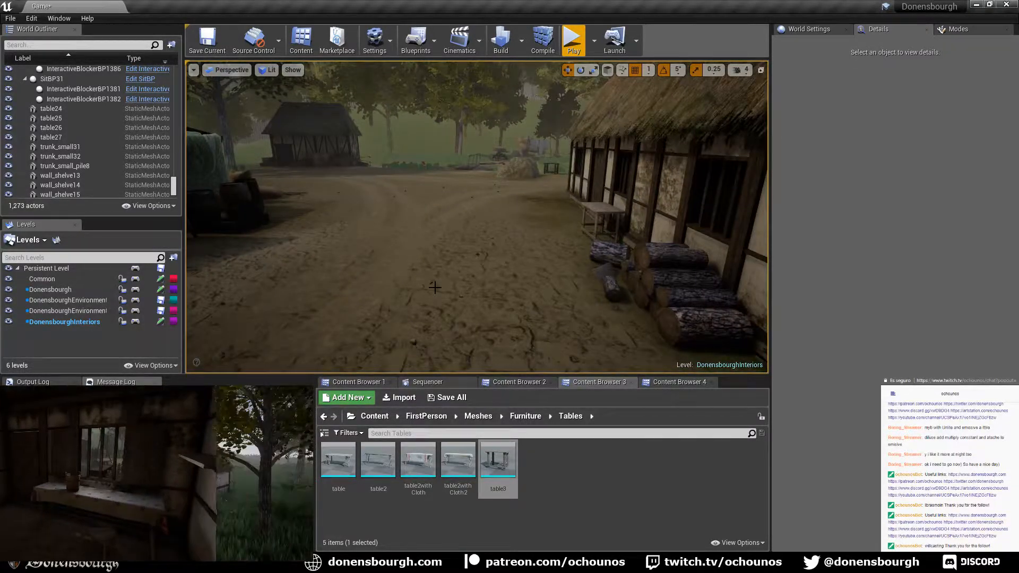
{"action": "key", "text": "ctrl+s"}
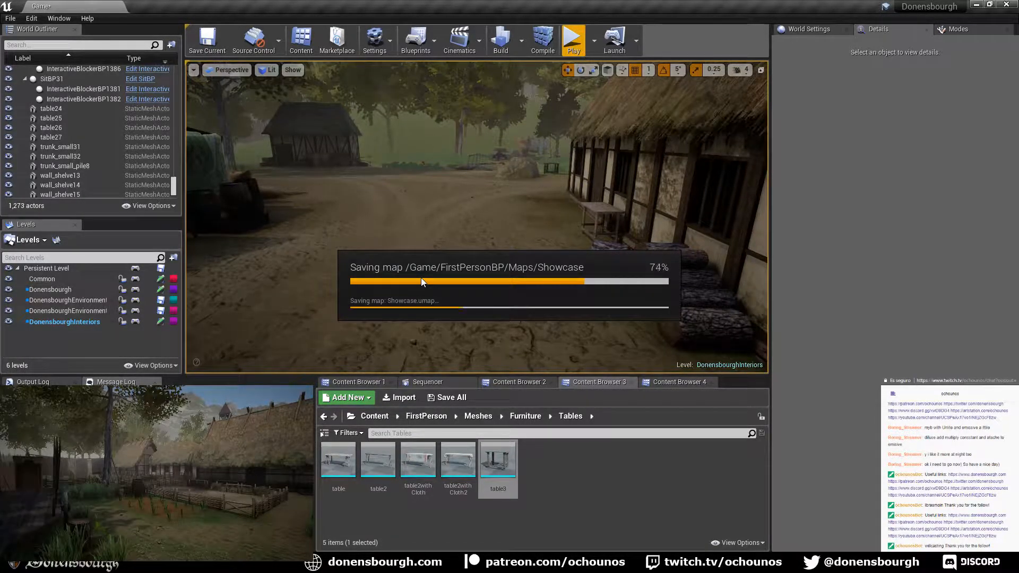
- Make Donensbourgh the current level
{"action": "right_click_drag", "start_coordinate": [446, 244], "coordinate": [392, 257]}
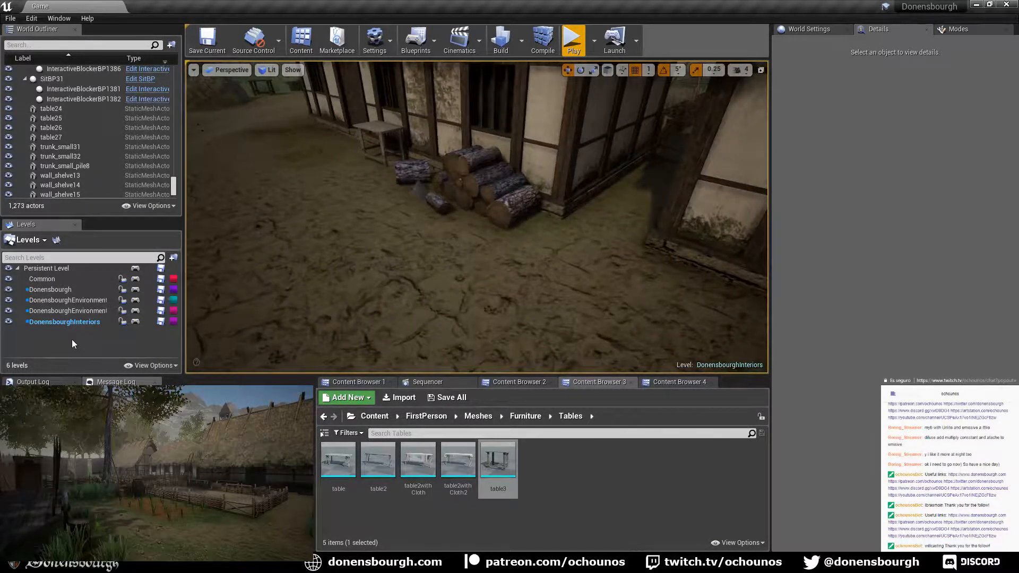
{"action": "left_click", "coordinate": [59, 288]}
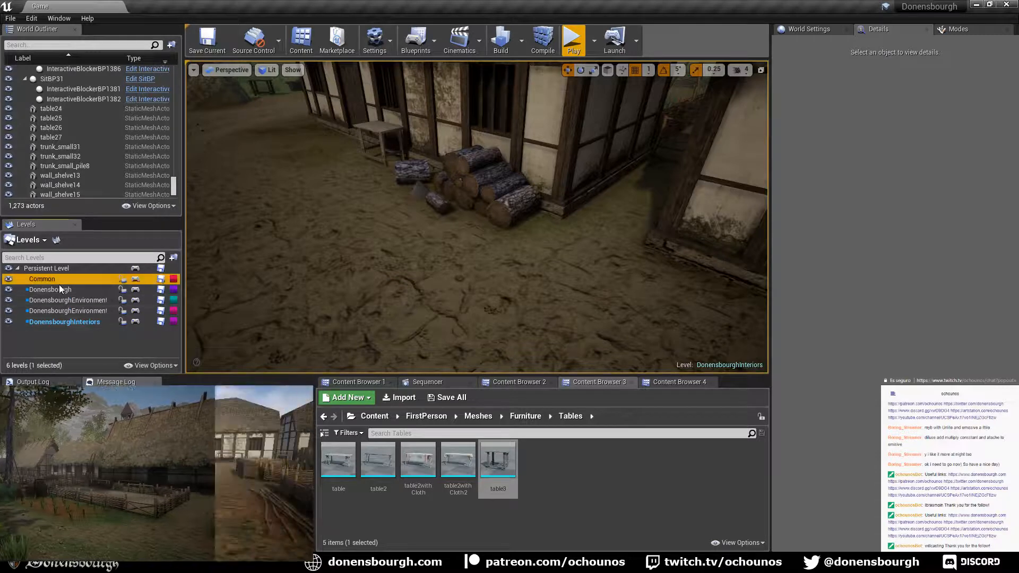
{"action": "double_click", "coordinate": [59, 289]}
- Move the log pile, both single logs, the chopped wood piece and the table into the Donensbourgh level, and deselect them
{"action": "left_click", "coordinate": [472, 178]}
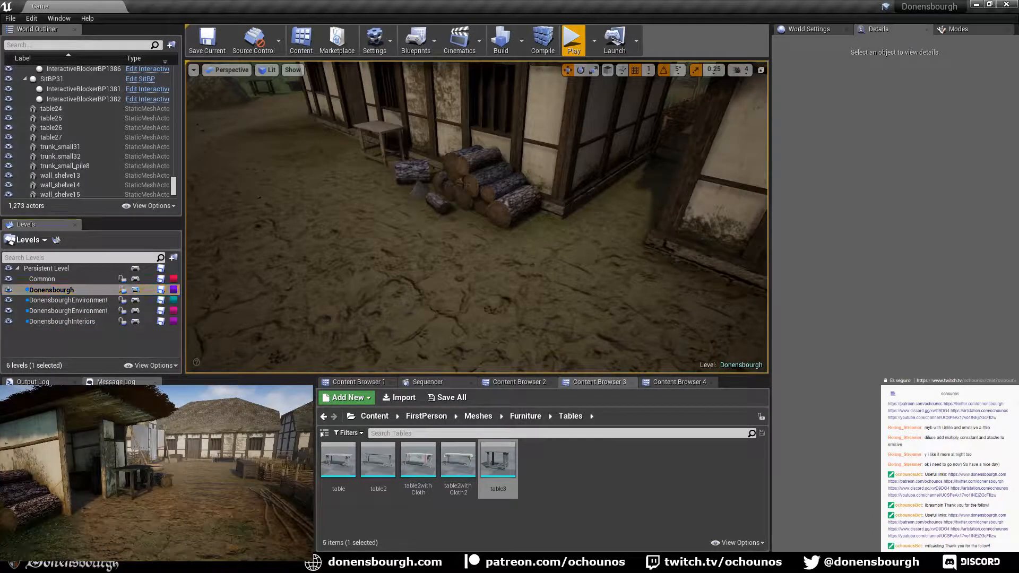
{"action": "left_click", "coordinate": [440, 201], "text": "ctrl"}
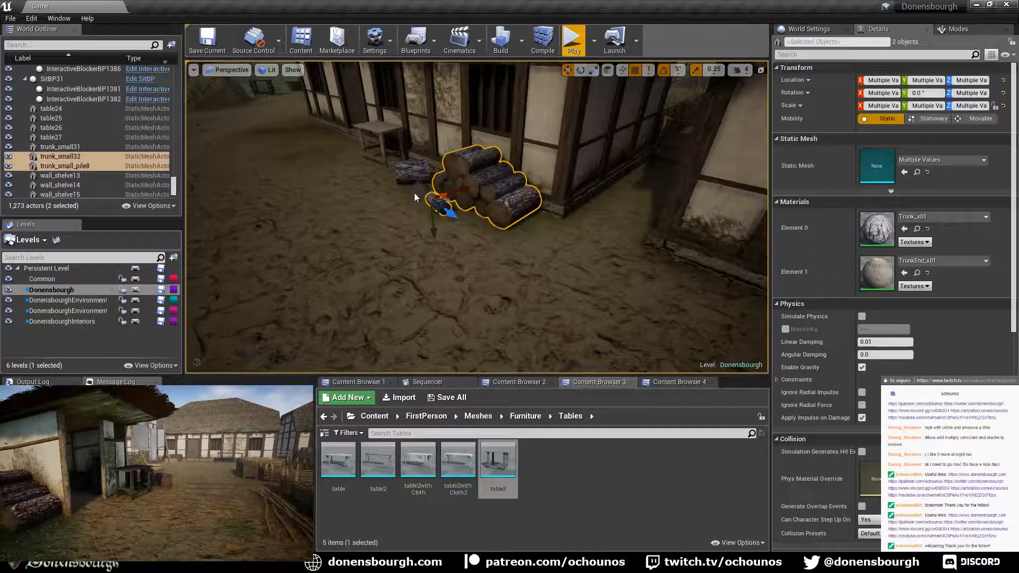
{"action": "left_click", "coordinate": [414, 193], "text": "ctrl"}
{"action": "left_click", "coordinate": [412, 171], "text": "ctrl"}
{"action": "left_click", "coordinate": [375, 129], "text": "ctrl"}
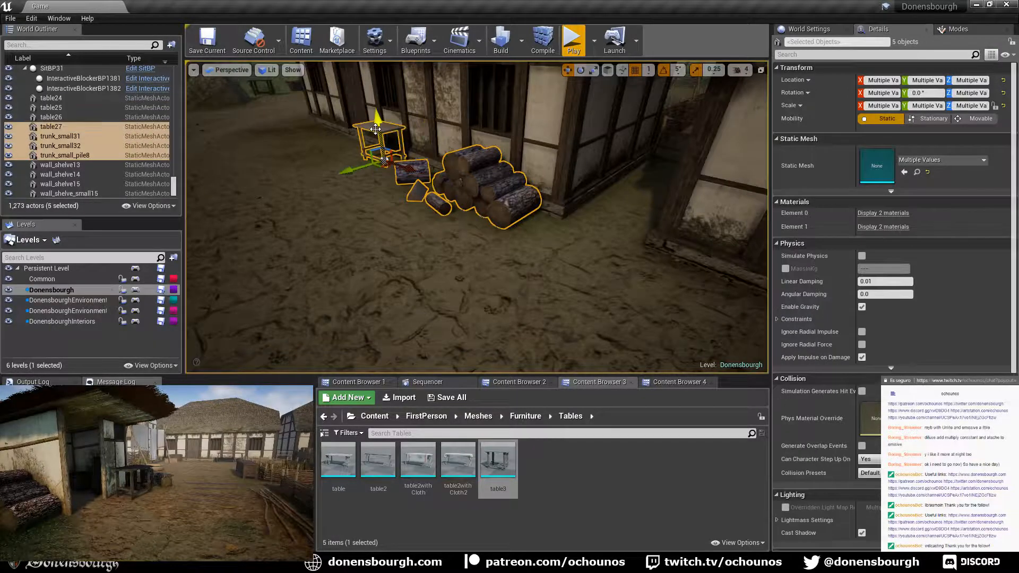
{"action": "right_click", "coordinate": [42, 289]}
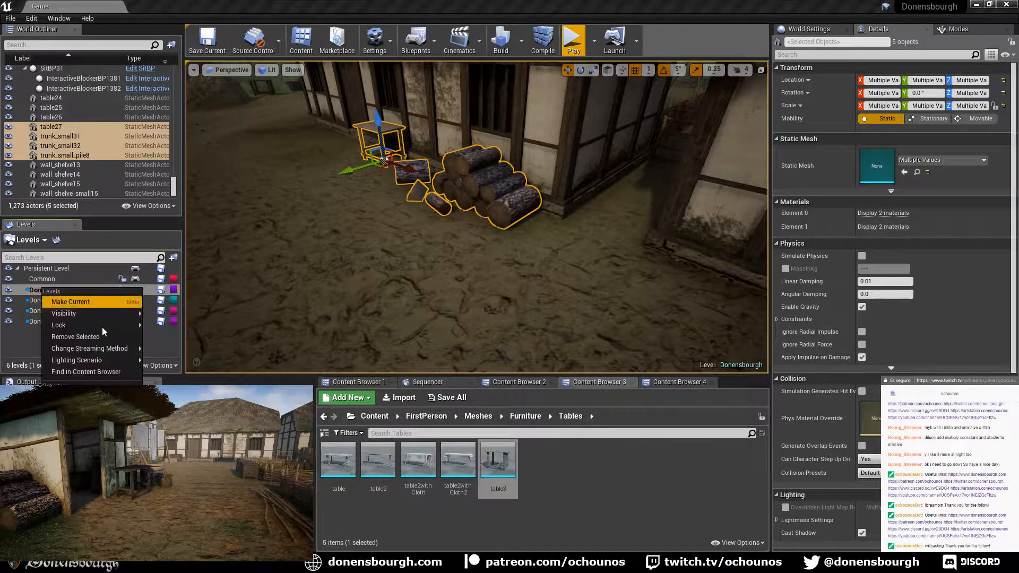
{"action": "mouse_move", "coordinate": [102, 325]}
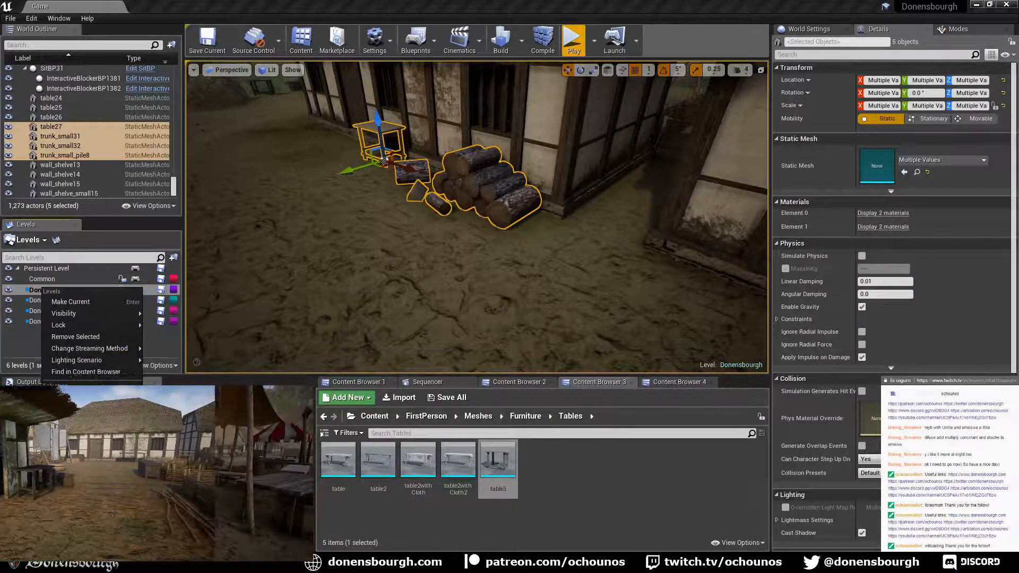
{"action": "key", "text": "Escape"}
{"action": "right_click_drag", "start_coordinate": [419, 265], "coordinate": [441, 265]}
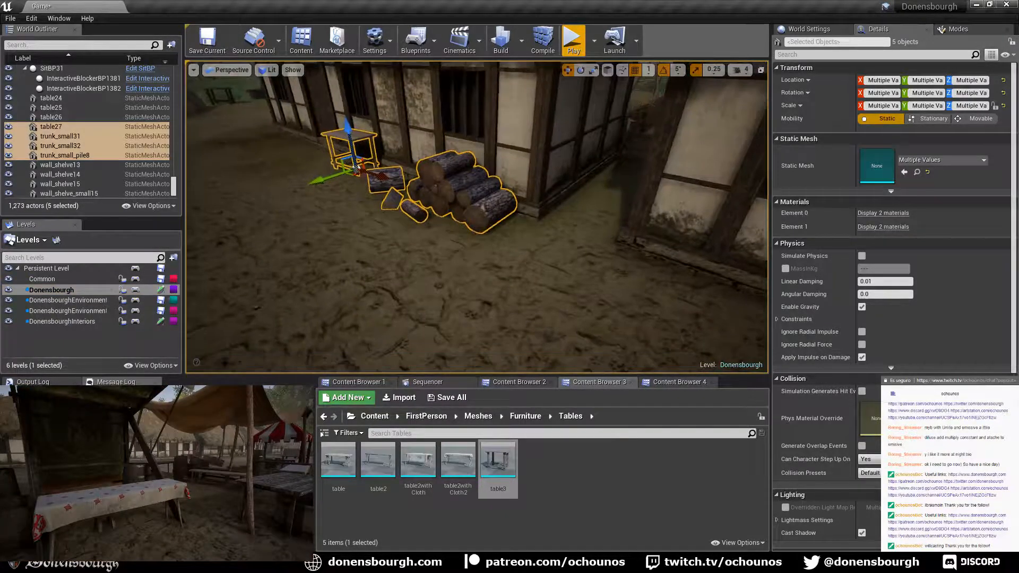
{"action": "key", "text": "Escape"}
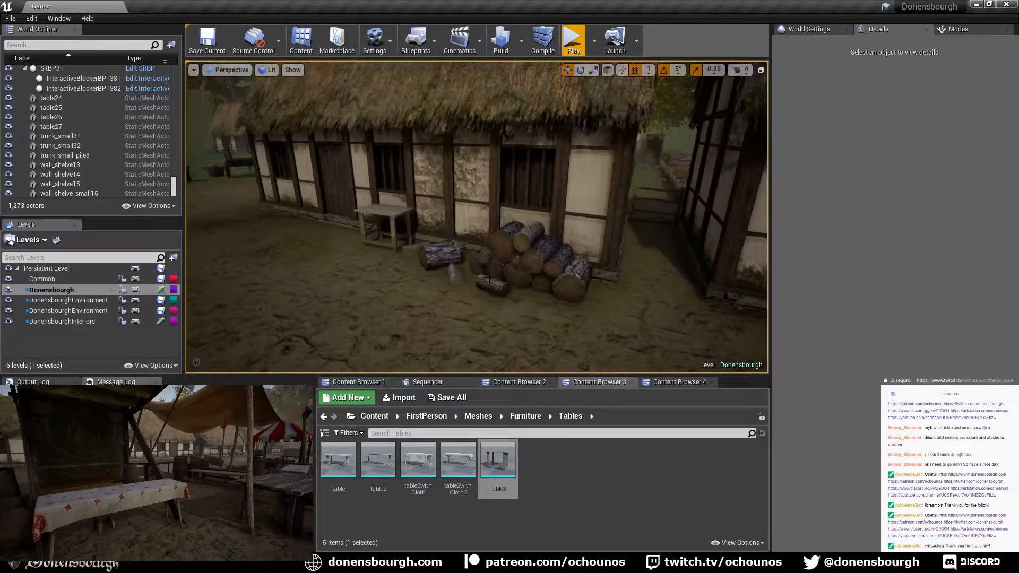
- Save the levels changed by moving the props
{"action": "right_click_drag", "start_coordinate": [439, 270], "coordinate": [341, 245]}
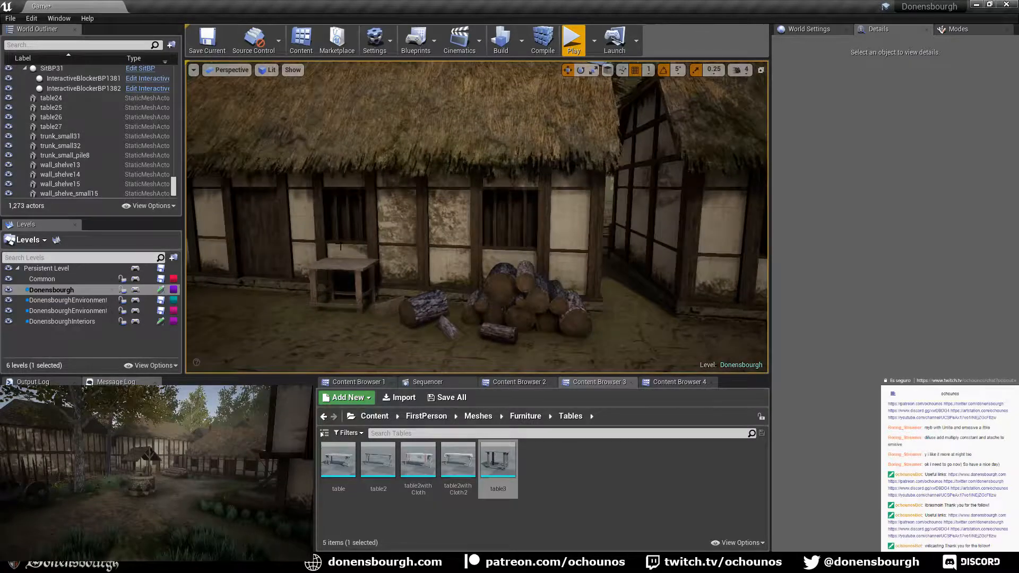
{"action": "right_click_drag", "start_coordinate": [482, 292], "coordinate": [251, 139]}
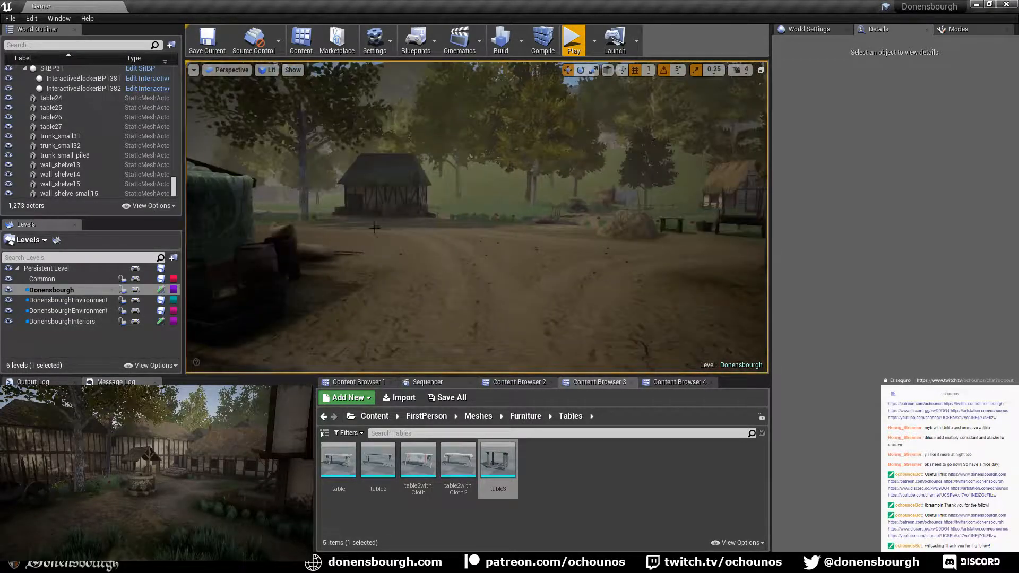
{"action": "right_click_drag", "start_coordinate": [453, 291], "coordinate": [510, 280]}
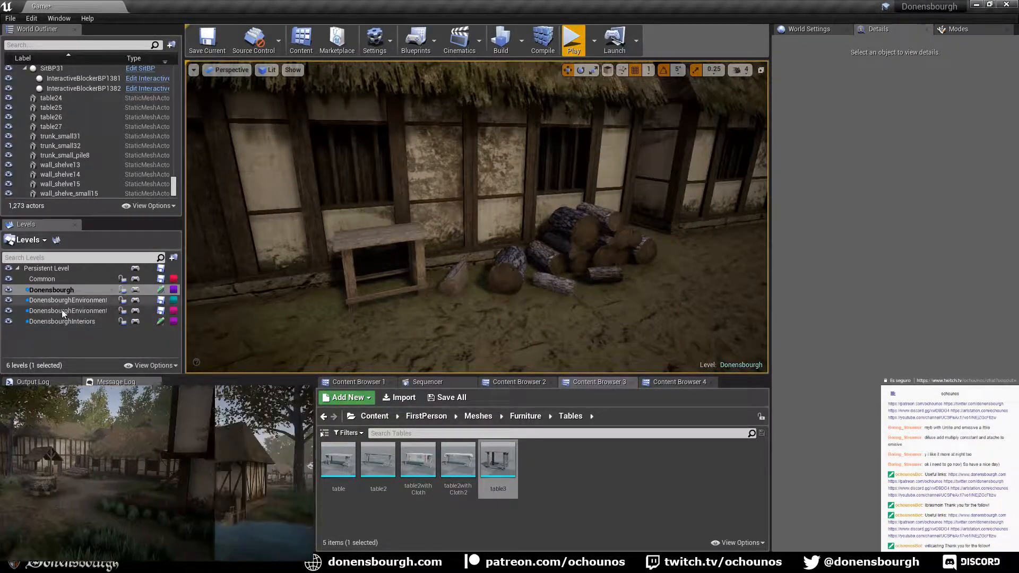
{"action": "right_click_drag", "start_coordinate": [509, 279], "coordinate": [482, 293]}
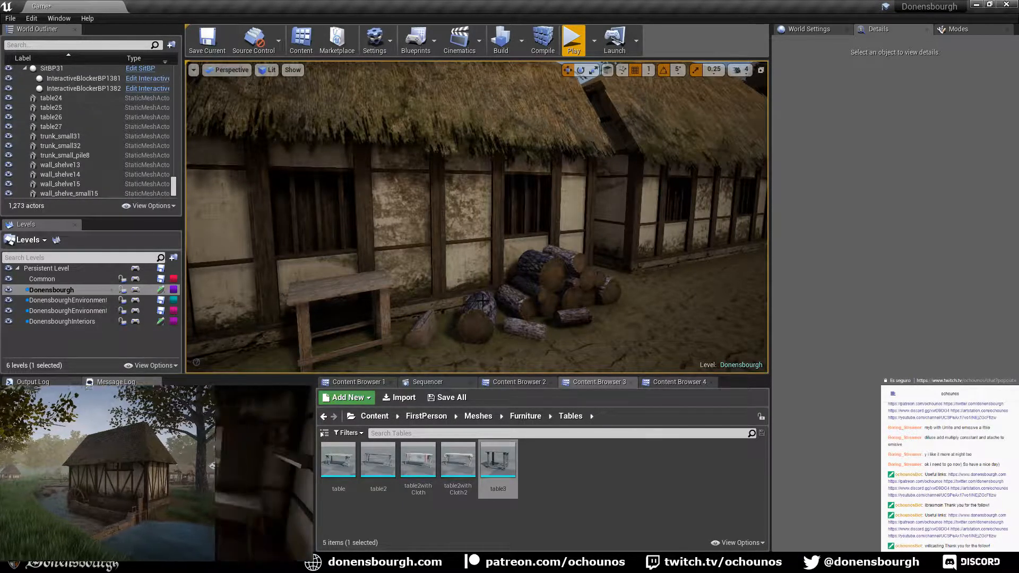
{"action": "key", "text": "ctrl+s"}
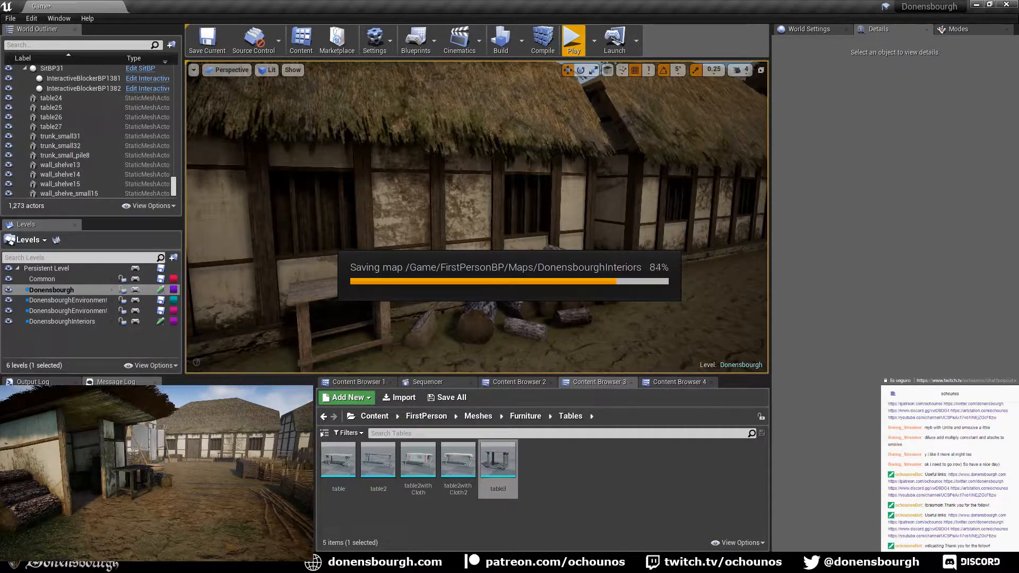
- Set the Element 1 wood material of the small barrel beside the cart to Wood1_x05
{"action": "mouse_move", "coordinate": [423, 329]}
{"action": "right_mouse_down"}
{"action": "mouse_move", "coordinate": [621, 329]}
{"action": "mouse_move", "coordinate": [361, 329]}
{"action": "mouse_move", "coordinate": [440, 330]}
{"action": "right_mouse_up"}
{"action": "key", "text": "w"}
{"action": "key", "text": "s"}
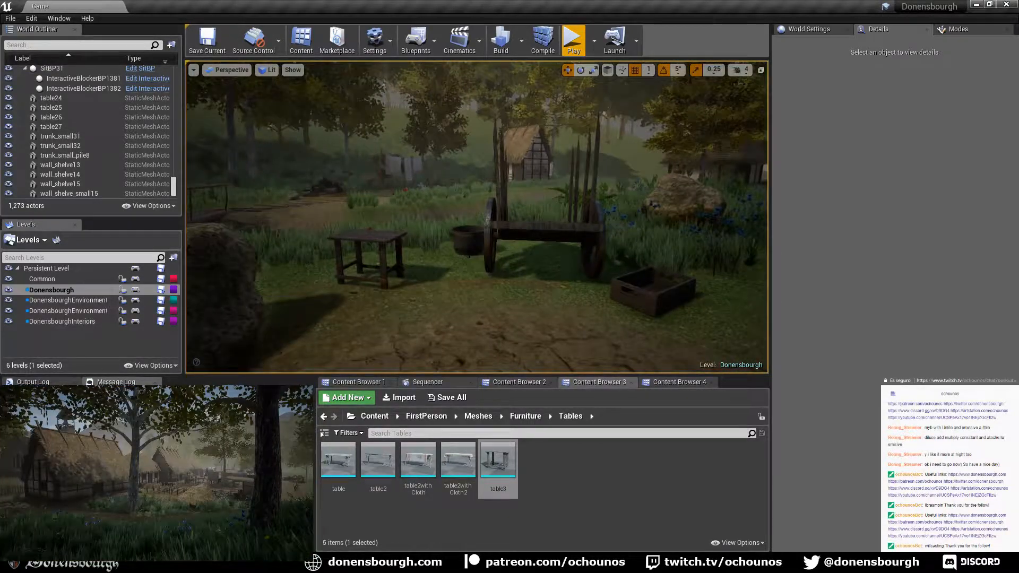
{"action": "left_click", "coordinate": [472, 244]}
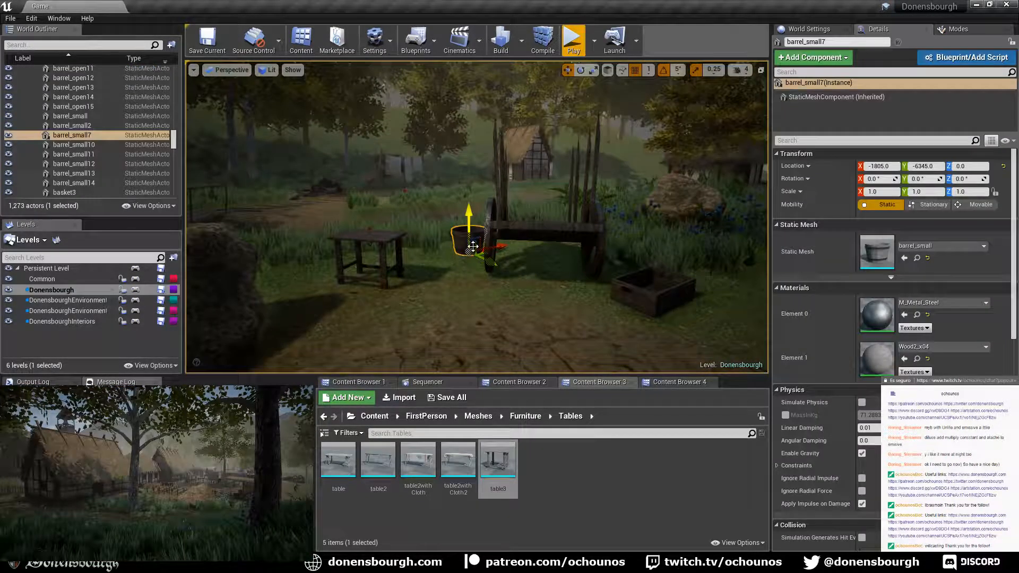
{"action": "left_click", "coordinate": [957, 346]}
{"action": "scroll", "coordinate": [934, 266], "scroll_direction": "up", "scroll_amount": 1}
{"action": "scroll", "coordinate": [923, 235], "scroll_direction": "up", "scroll_amount": 2}
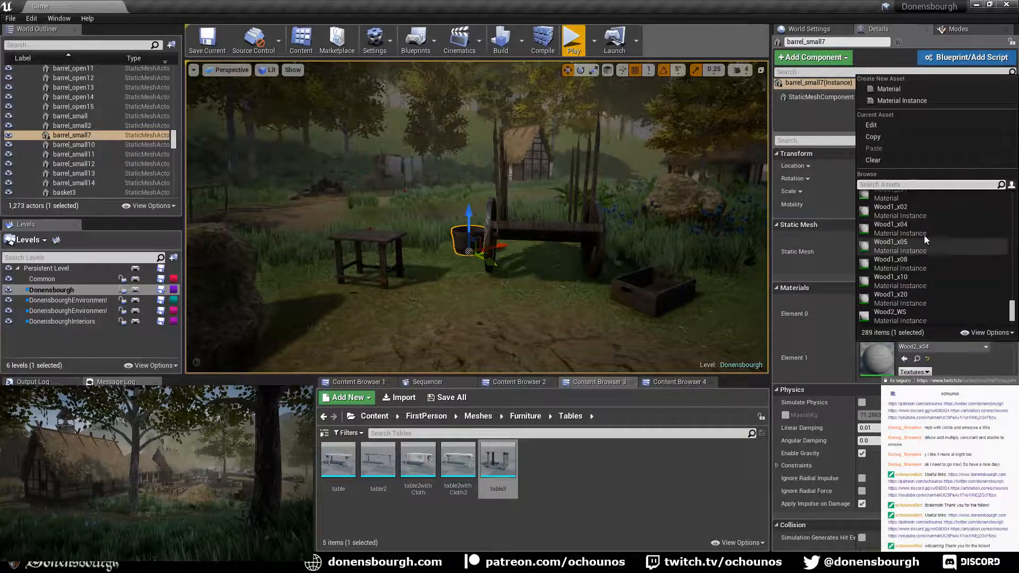
{"action": "left_click", "coordinate": [926, 257]}
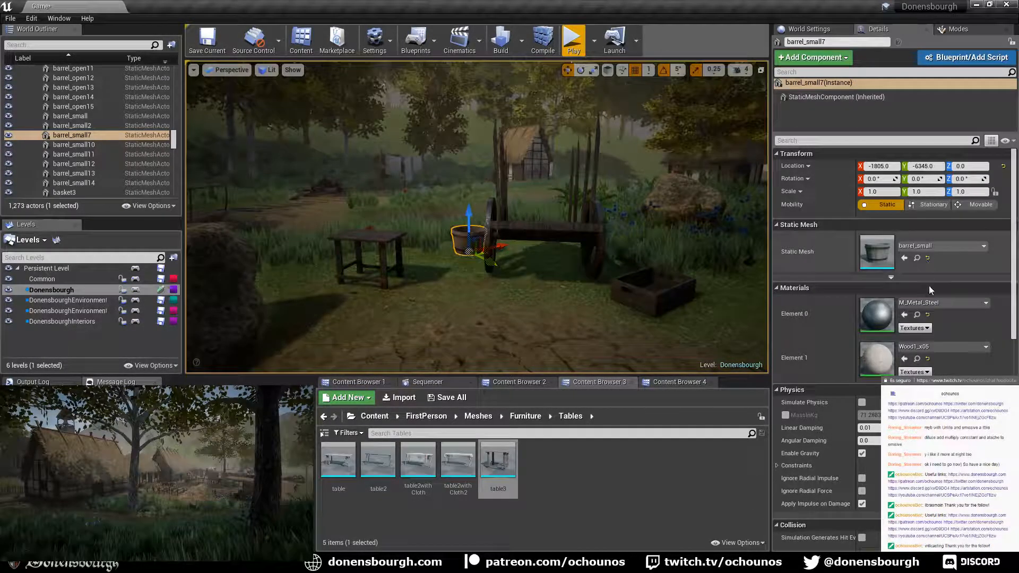
- Set the small barrel's Element 1 wood material to Wood1_x04
{"action": "left_click", "coordinate": [940, 349]}
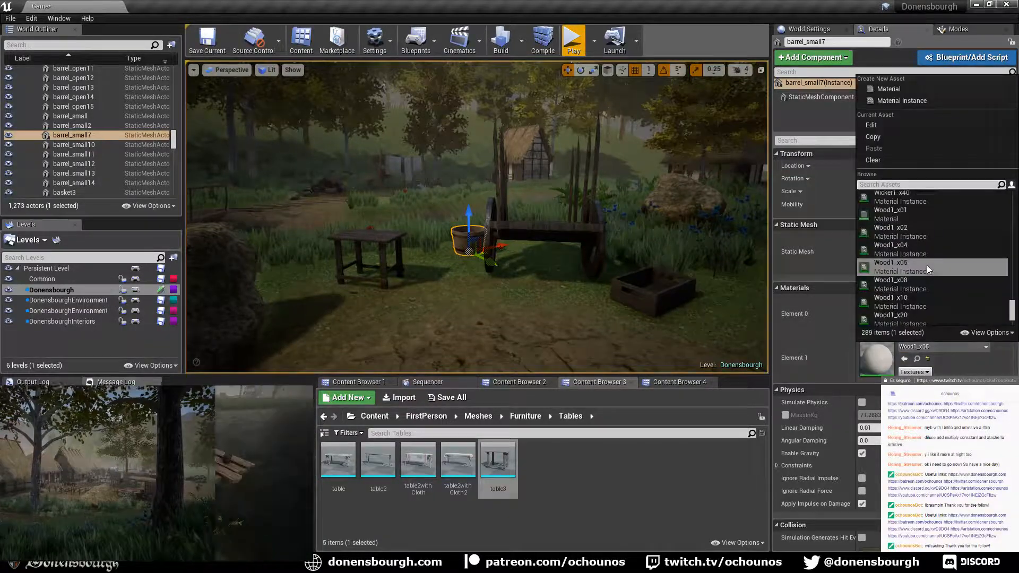
{"action": "left_click", "coordinate": [925, 250]}
- Go inside the unfurnished timber-framed house and make DonensbourghInteriors the current level
{"action": "right_click_drag", "start_coordinate": [709, 223], "coordinate": [470, 247]}
{"action": "key", "text": "w"}
{"action": "key", "text": "w"}
{"action": "key", "text": "w"}
{"action": "key", "text": "w"}
{"action": "key", "text": "s"}
{"action": "key", "text": "w"}
{"action": "key", "text": "w"}
{"action": "key", "text": "w"}
{"action": "key", "text": "w"}
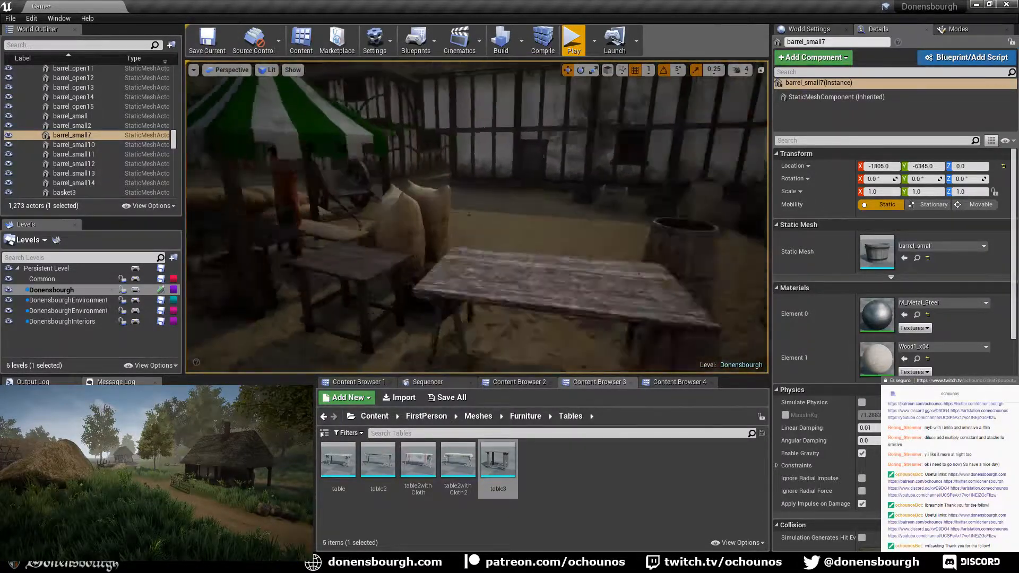
{"action": "key", "text": "w"}
{"action": "right_click_drag", "start_coordinate": [469, 247], "coordinate": [440, 255]}
{"action": "key", "text": "w"}
{"action": "key", "text": "w"}
{"action": "key", "text": "s"}
{"action": "key", "text": "w"}
{"action": "right_click_drag", "start_coordinate": [569, 295], "coordinate": [491, 324]}
{"action": "right_click_drag", "start_coordinate": [584, 305], "coordinate": [563, 318]}
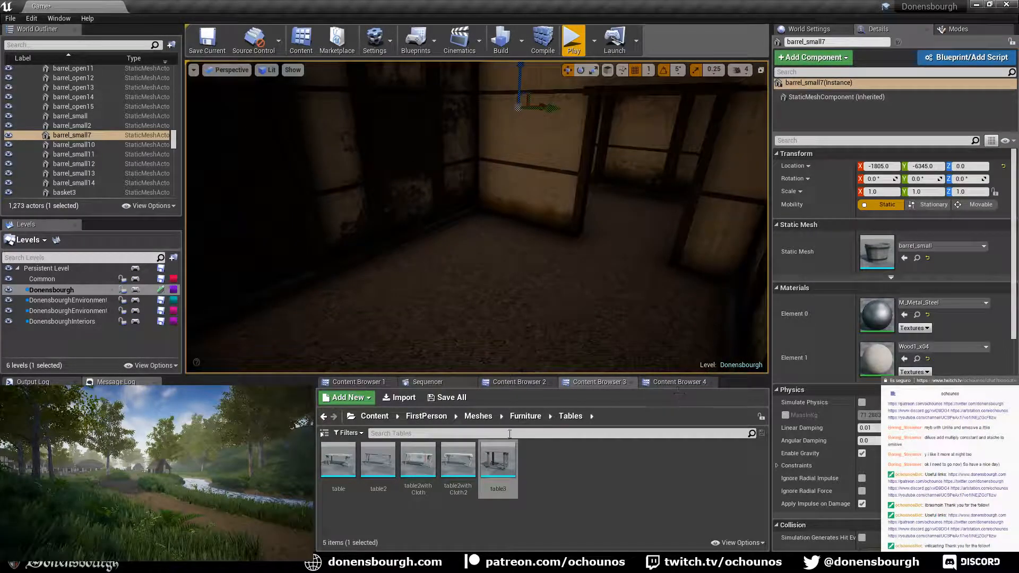
{"action": "double_click", "coordinate": [72, 320]}
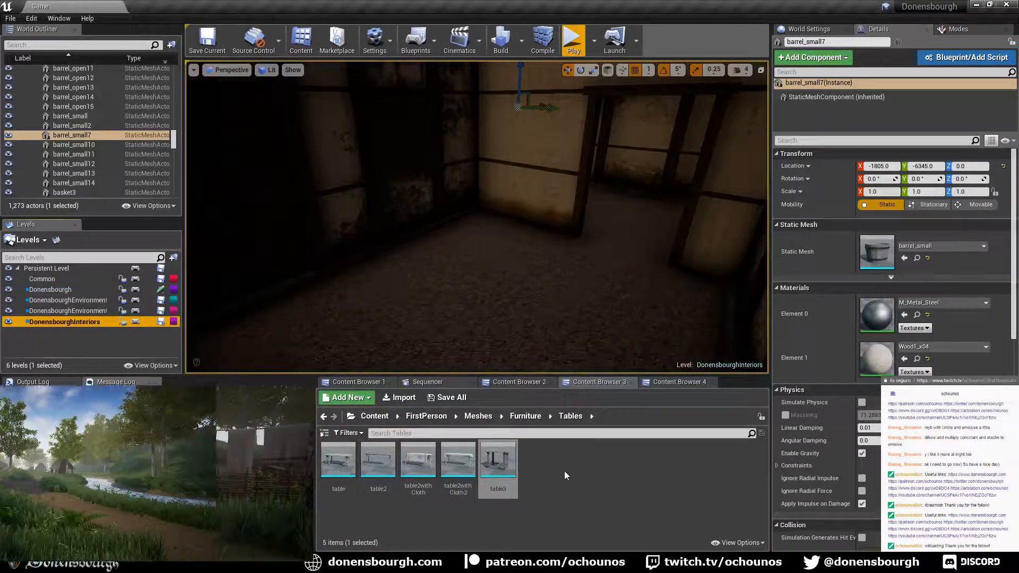
- Place a table2withCloth2 table in the empty room, turn it to -10° and move it against the wall, leaving it deselected
{"action": "left_click_drag", "start_coordinate": [458, 460], "coordinate": [449, 268]}
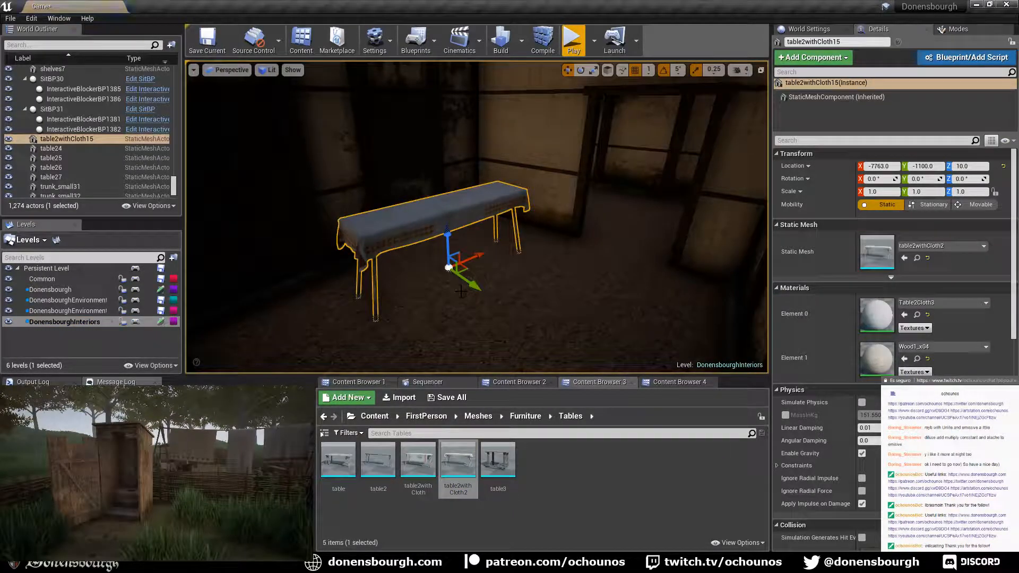
{"action": "key", "text": "e"}
{"action": "left_click_drag", "start_coordinate": [431, 303], "coordinate": [456, 298]}
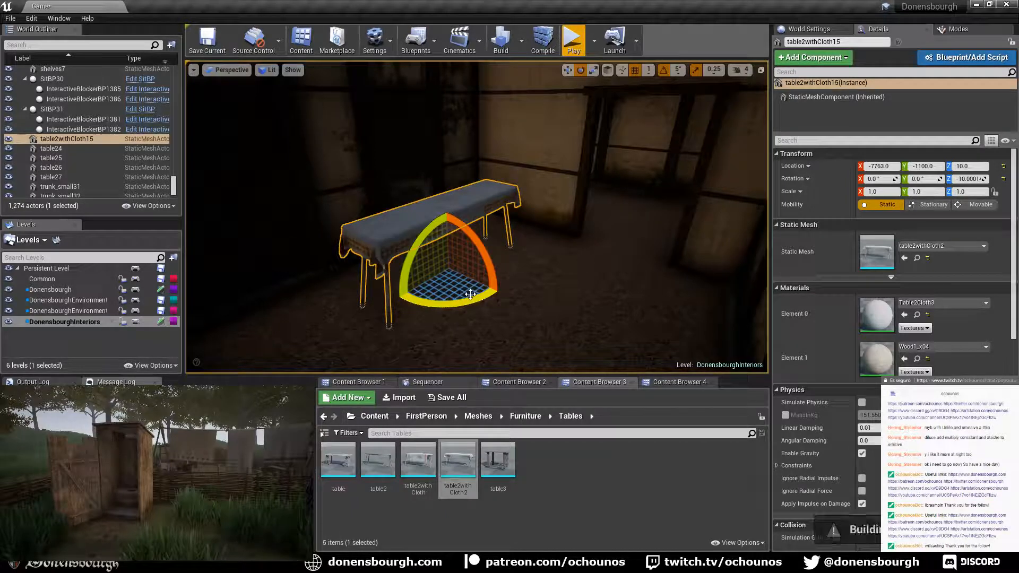
{"action": "key", "text": "w"}
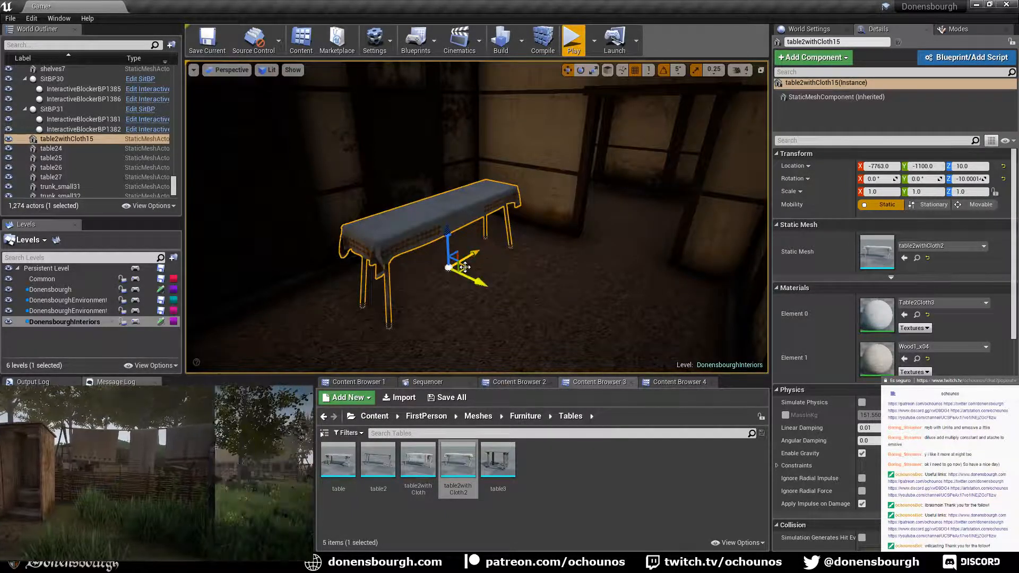
{"action": "left_click_drag", "start_coordinate": [466, 263], "coordinate": [447, 237]}
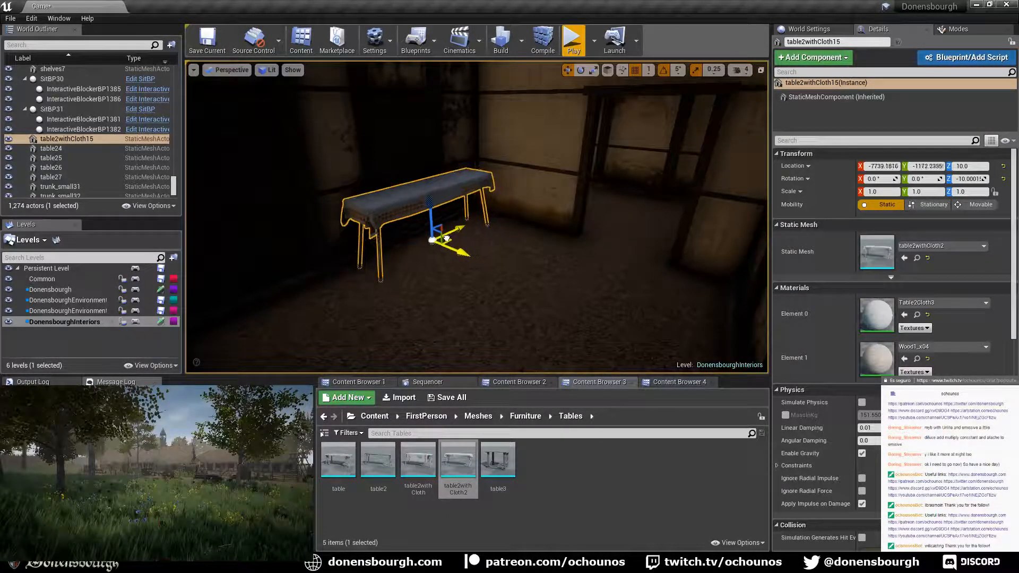
{"action": "right_click_drag", "start_coordinate": [447, 238], "coordinate": [403, 260]}
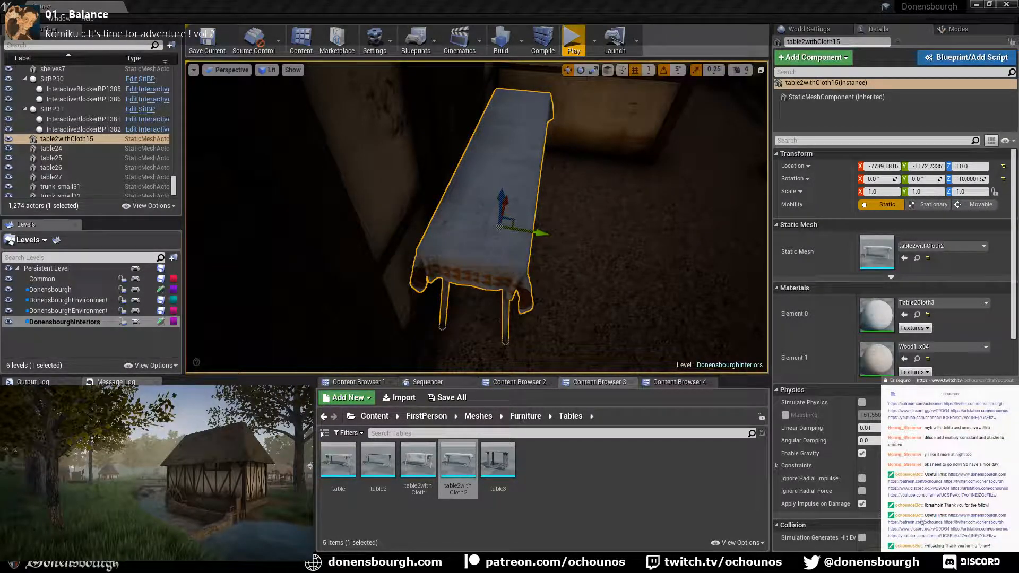
{"action": "right_click_drag", "start_coordinate": [526, 264], "coordinate": [637, 240]}
{"action": "key", "text": "Escape"}
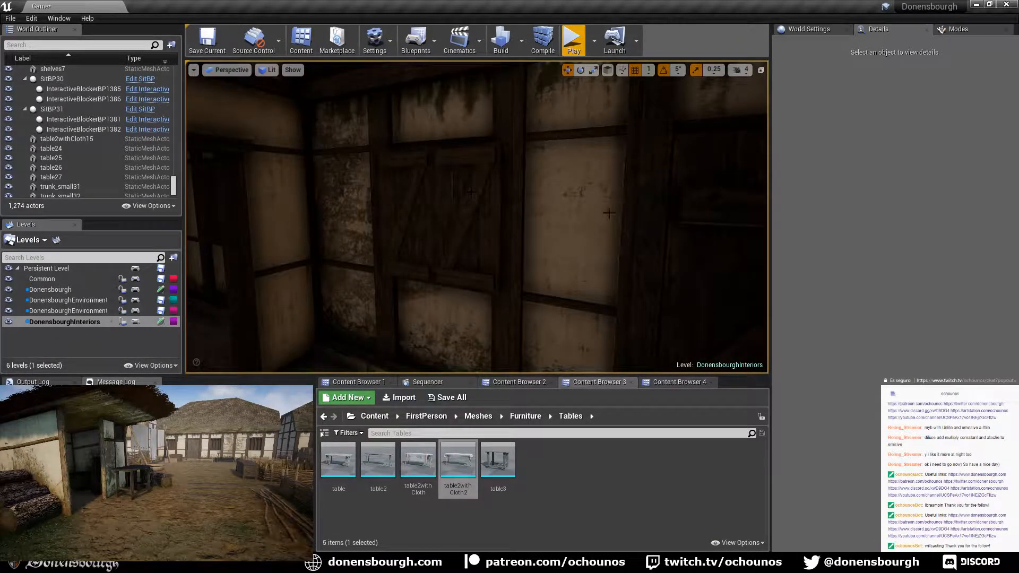
{"action": "right_click_drag", "start_coordinate": [637, 240], "coordinate": [685, 278]}
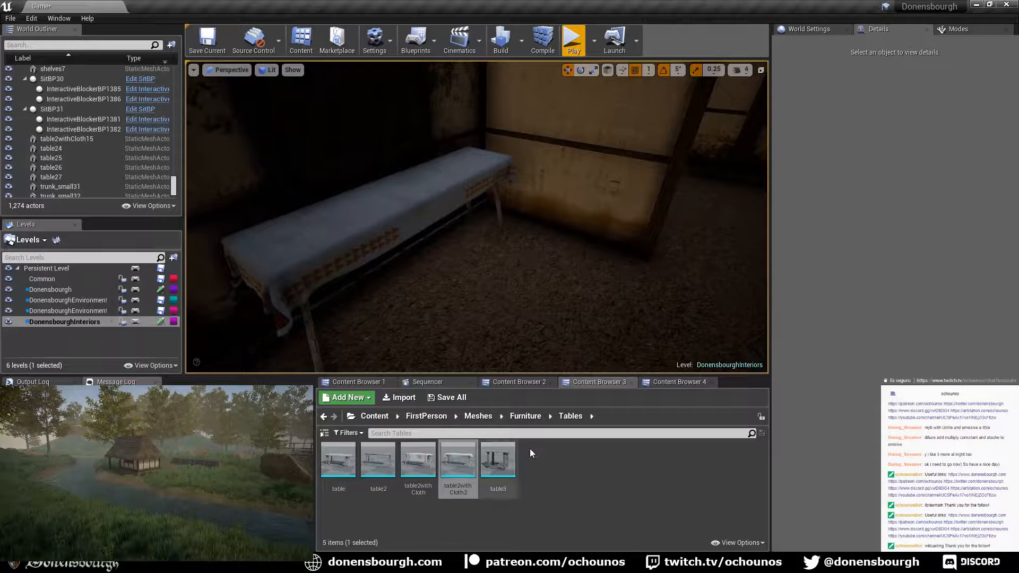
- Place two bench5 stools from the Benches furniture beside the cloth-covered table and rotate the one at its near end
{"action": "left_click", "coordinate": [524, 416]}
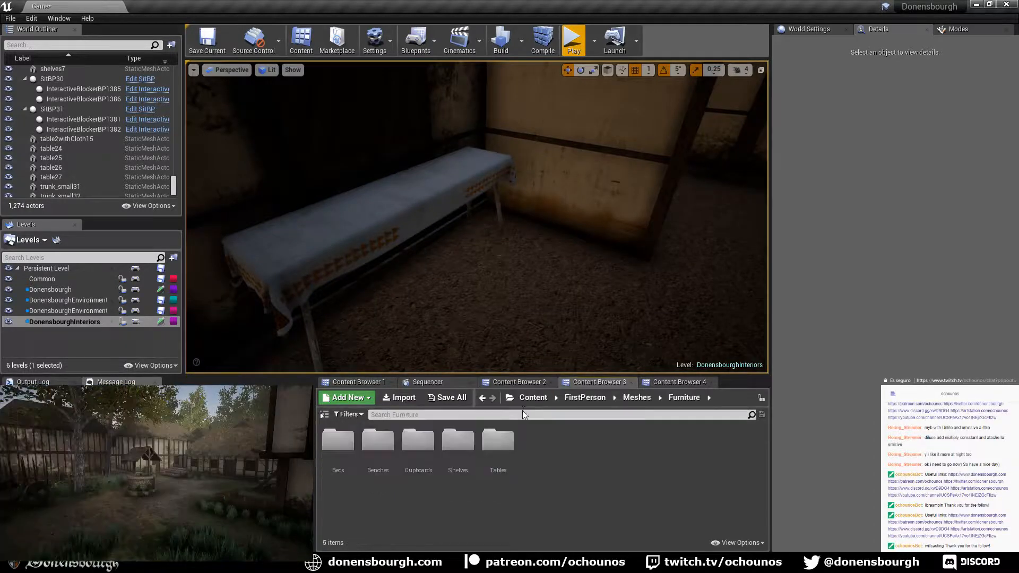
{"action": "double_click", "coordinate": [378, 441]}
{"action": "left_click_drag", "start_coordinate": [493, 471], "coordinate": [510, 273]}
{"action": "left_click_drag", "start_coordinate": [493, 458], "coordinate": [385, 344]}
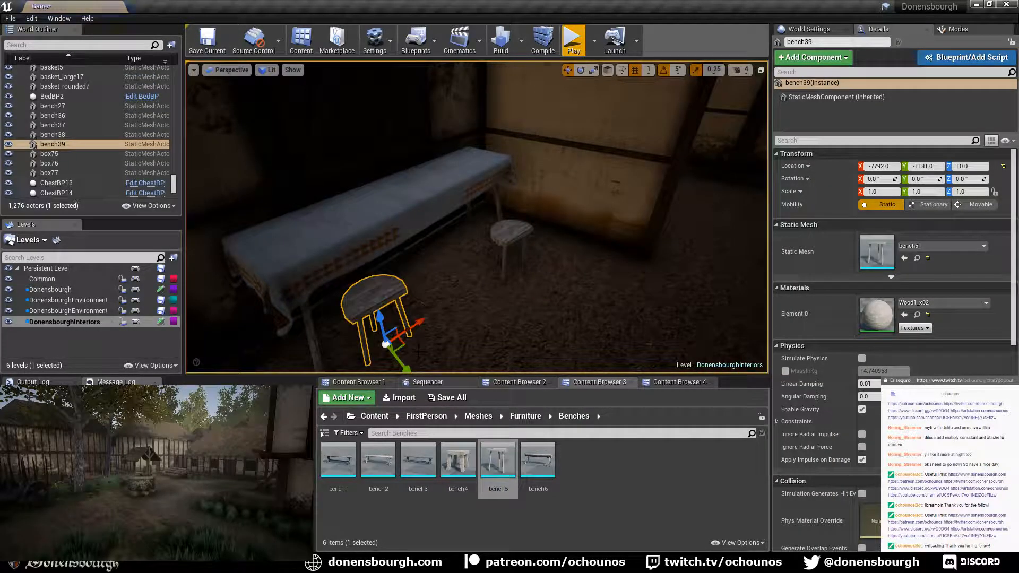
{"action": "key", "text": "e"}
{"action": "scroll", "coordinate": [407, 357], "scroll_direction": "down", "scroll_amount": 4}
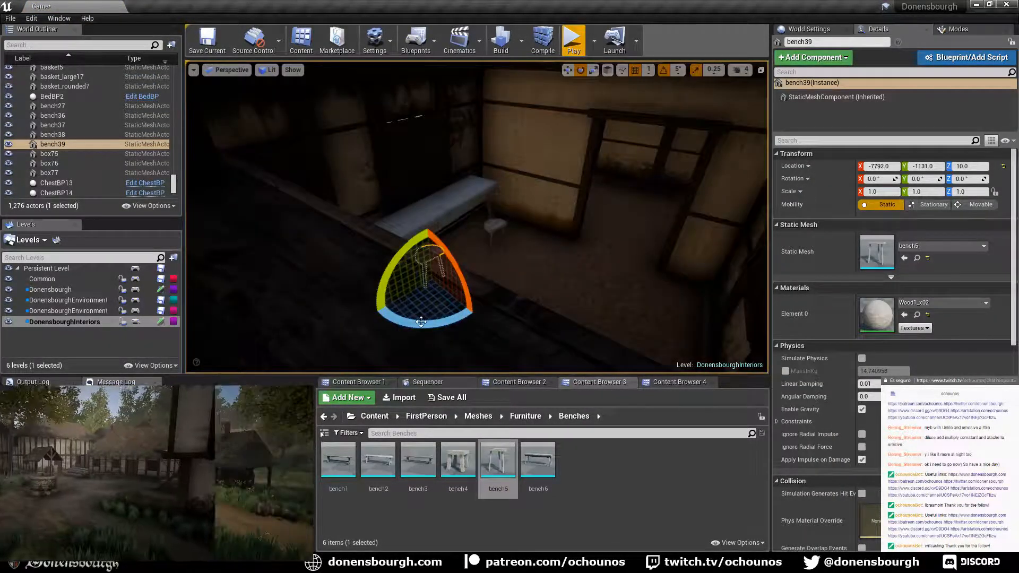
{"action": "left_click_drag", "start_coordinate": [420, 322], "coordinate": [462, 318]}
{"action": "right_click_drag", "start_coordinate": [463, 317], "coordinate": [478, 334]}
- Rotate the stool at the table's far end to 30° and move it closer to the table
{"action": "left_click", "coordinate": [436, 243]}
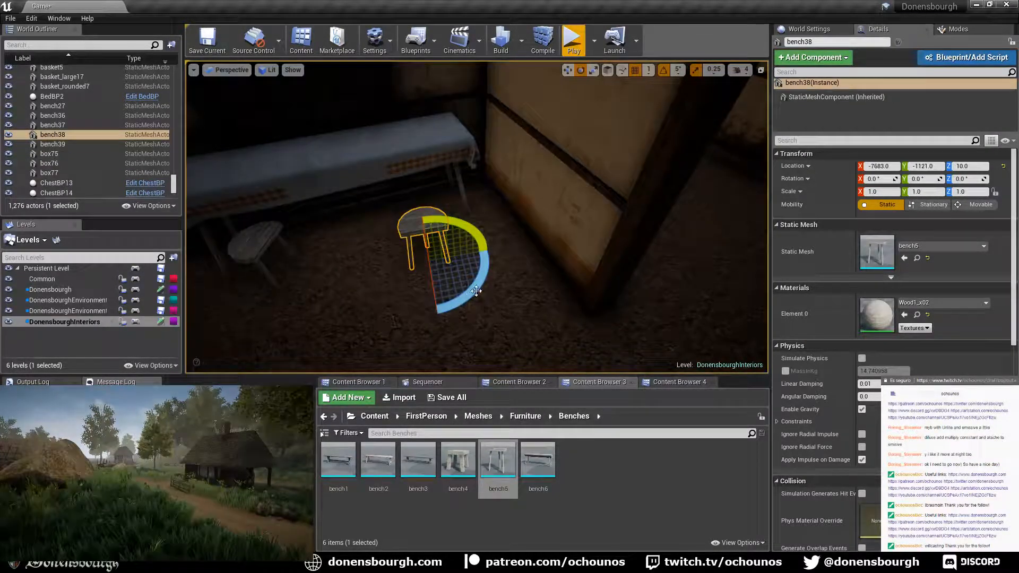
{"action": "left_click_drag", "start_coordinate": [447, 304], "coordinate": [502, 277]}
{"action": "key", "text": "w"}
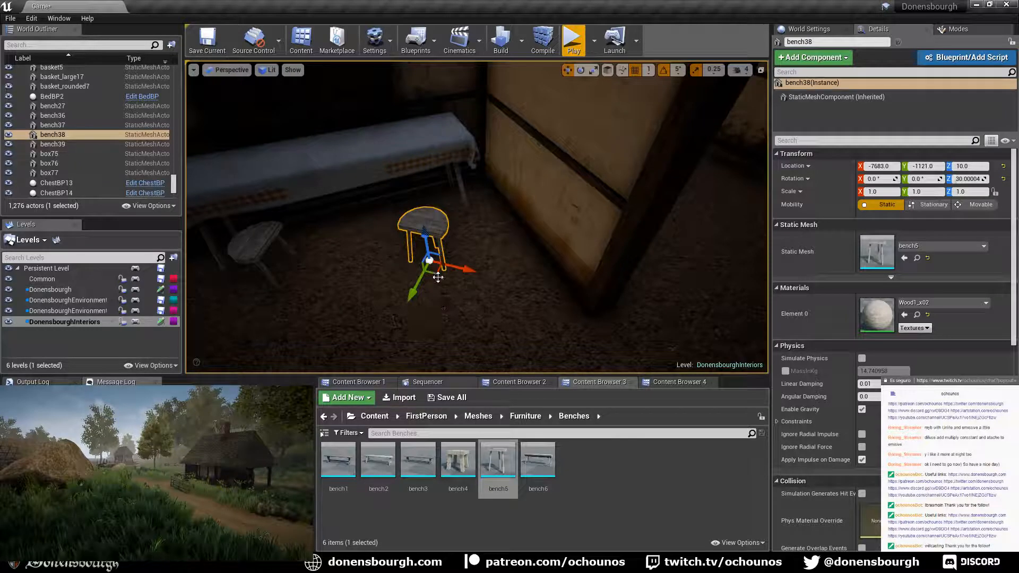
{"action": "left_click_drag", "start_coordinate": [434, 267], "coordinate": [493, 259]}
{"action": "key", "text": "e"}
- Set the far stool's Element 0 material to Wood2_x04 and deselect the stool
{"action": "left_click", "coordinate": [929, 303]}
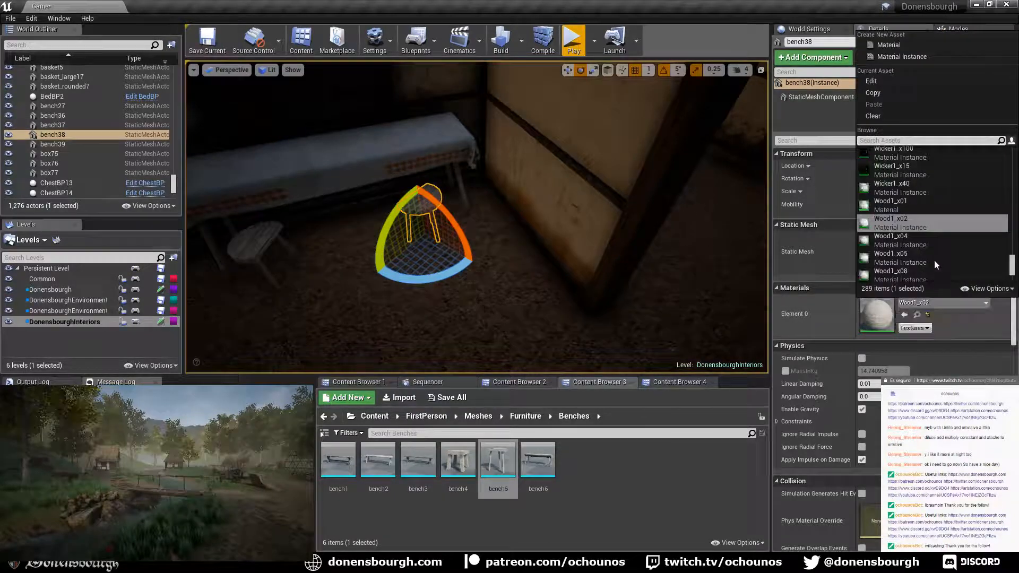
{"action": "scroll", "coordinate": [933, 254], "scroll_direction": "down", "scroll_amount": 3}
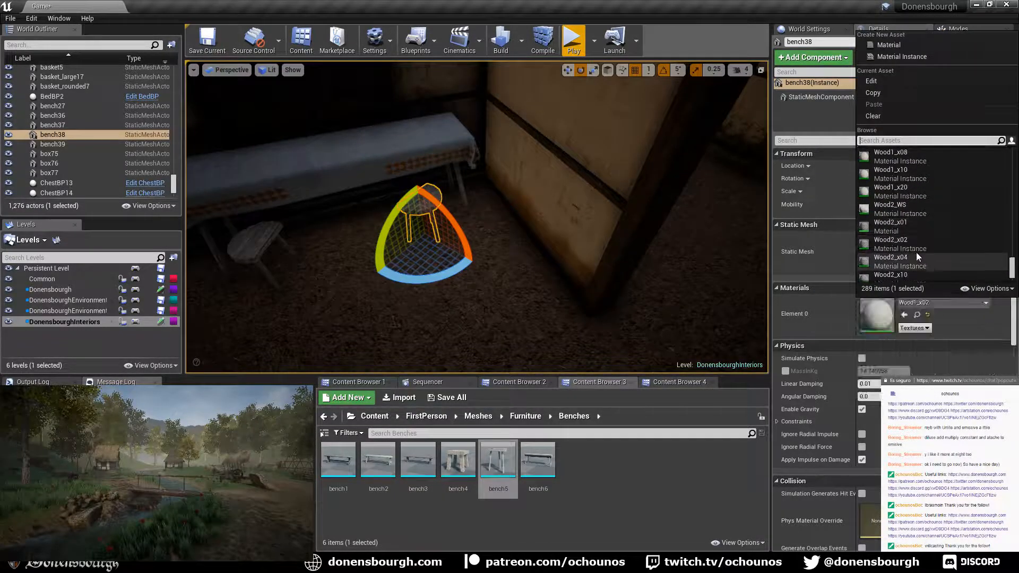
{"action": "left_click", "coordinate": [916, 254]}
{"action": "right_click_drag", "start_coordinate": [529, 307], "coordinate": [461, 308]}
{"action": "key", "text": "Escape"}
- Place a BedBP bed on the other side of the partition, turned to -100°, and push it towards the room corner
{"action": "scroll", "coordinate": [529, 307], "scroll_direction": "up", "scroll_amount": 3}
{"action": "mouse_move", "coordinate": [532, 306]}
{"action": "right_mouse_down"}
{"action": "mouse_move", "coordinate": [490, 294]}
{"action": "mouse_move", "coordinate": [669, 295]}
{"action": "mouse_move", "coordinate": [671, 340]}
{"action": "mouse_move", "coordinate": [711, 255]}
{"action": "mouse_move", "coordinate": [621, 274]}
{"action": "mouse_move", "coordinate": [525, 276]}
{"action": "mouse_move", "coordinate": [531, 212]}
{"action": "mouse_move", "coordinate": [579, 260]}
{"action": "mouse_move", "coordinate": [610, 244]}
{"action": "mouse_move", "coordinate": [573, 271]}
{"action": "mouse_move", "coordinate": [575, 234]}
{"action": "mouse_move", "coordinate": [568, 265]}
{"action": "mouse_move", "coordinate": [529, 298]}
{"action": "mouse_move", "coordinate": [552, 308]}
{"action": "mouse_move", "coordinate": [509, 302]}
{"action": "mouse_move", "coordinate": [547, 298]}
{"action": "right_mouse_up"}
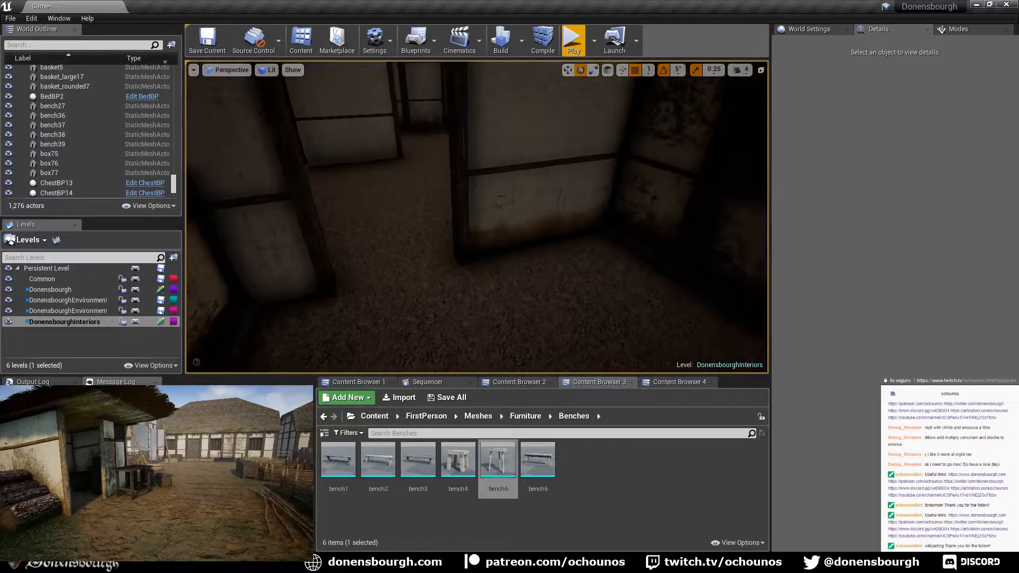
{"action": "left_click", "coordinate": [519, 383]}
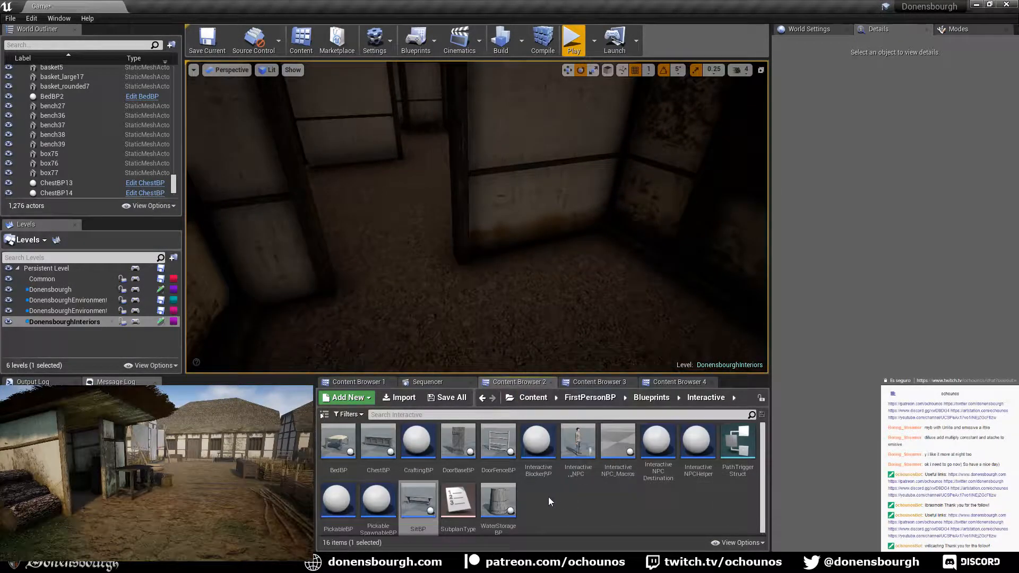
{"action": "left_click_drag", "start_coordinate": [338, 440], "coordinate": [443, 293]}
{"action": "key", "text": "f"}
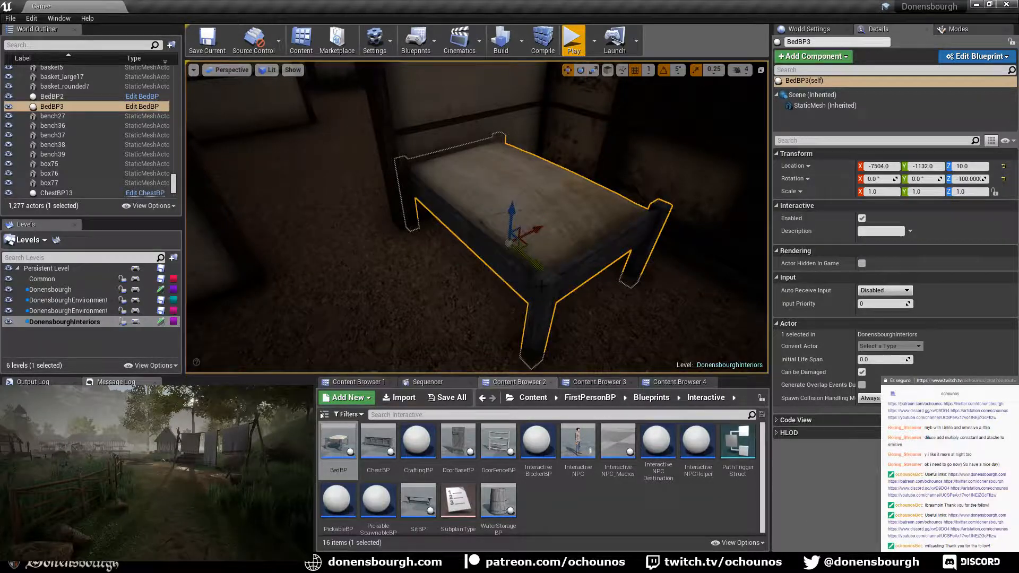
{"action": "left_click_drag", "start_coordinate": [553, 239], "coordinate": [580, 230]}
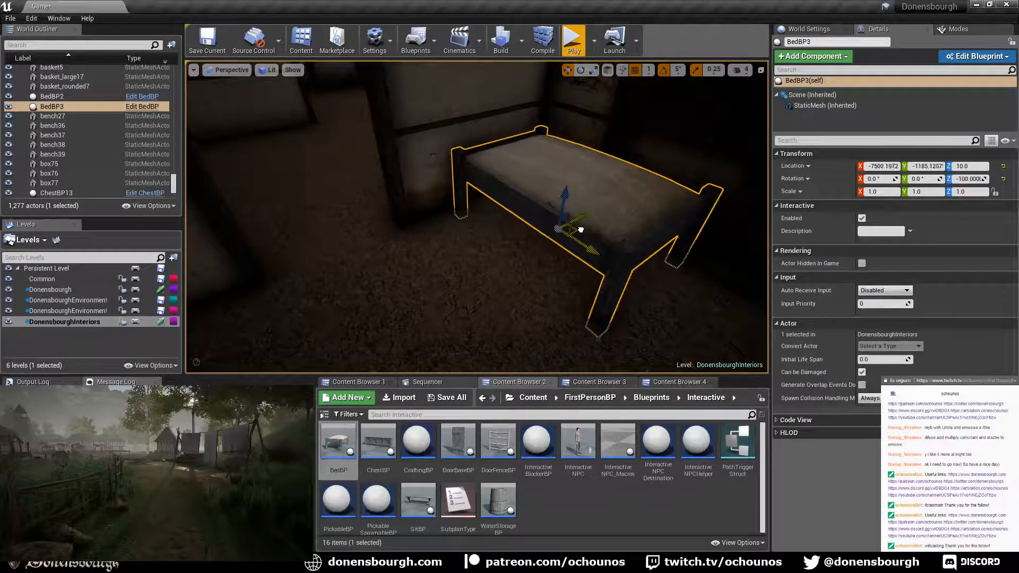
- Check the bed's clearance from the walls and nudge it to about X -7500, Y -1174
{"action": "right_click", "coordinate": [537, 260]}
{"action": "right_click_drag", "start_coordinate": [486, 263], "coordinate": [584, 260]}
{"action": "key", "text": "Escape"}
{"action": "key", "text": "w"}
{"action": "right_click_drag", "start_coordinate": [411, 282], "coordinate": [526, 286]}
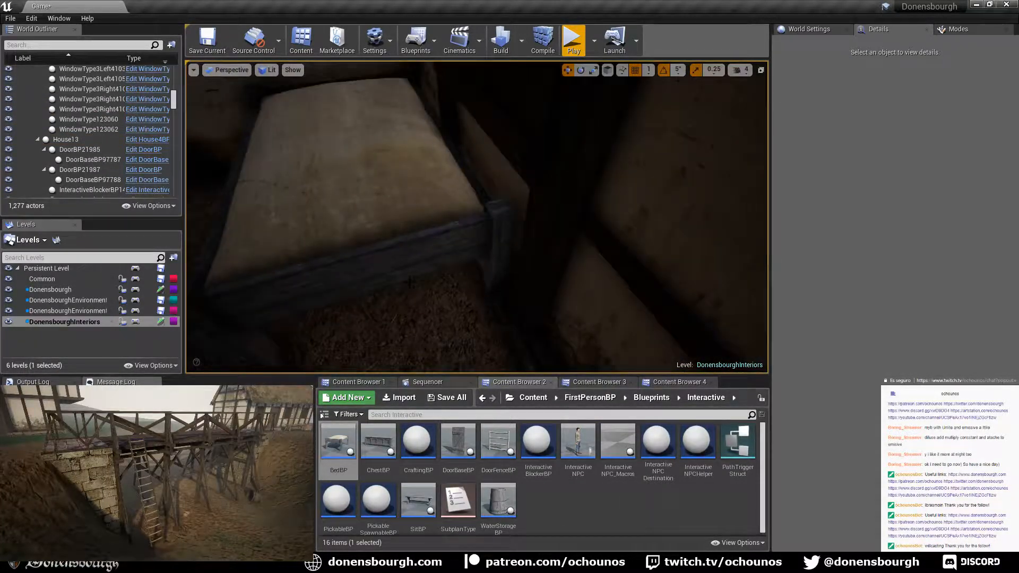
{"action": "left_click", "coordinate": [386, 261]}
{"action": "left_click_drag", "start_coordinate": [409, 205], "coordinate": [393, 209]}
{"action": "key", "text": "a"}
{"action": "right_click_drag", "start_coordinate": [459, 236], "coordinate": [419, 238]}
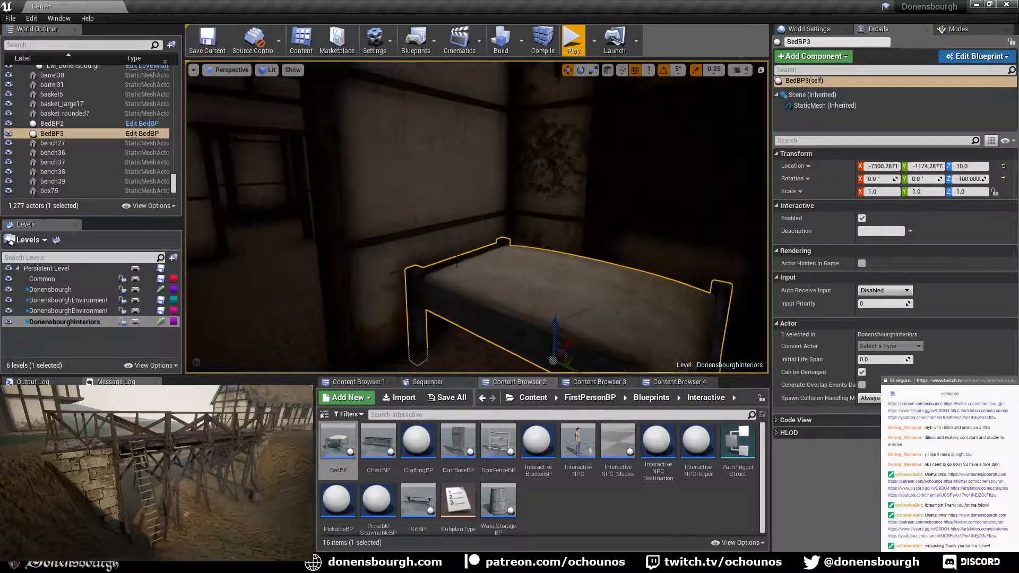
- Place a wall_shelve from the Shelves furniture on the wall above the head of the bed
{"action": "left_click", "coordinate": [590, 383]}
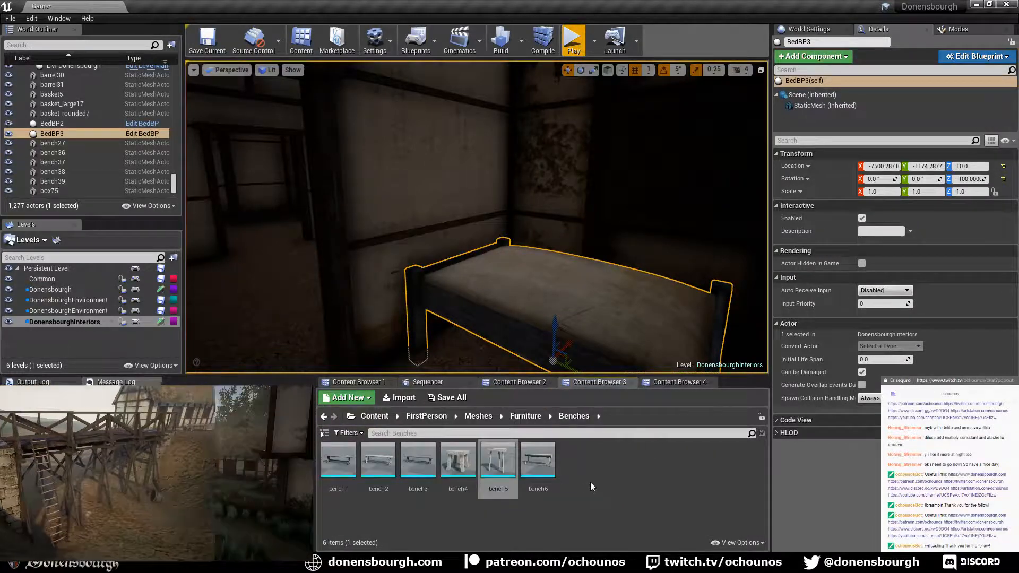
{"action": "left_click", "coordinate": [525, 416]}
{"action": "double_click", "coordinate": [468, 444]}
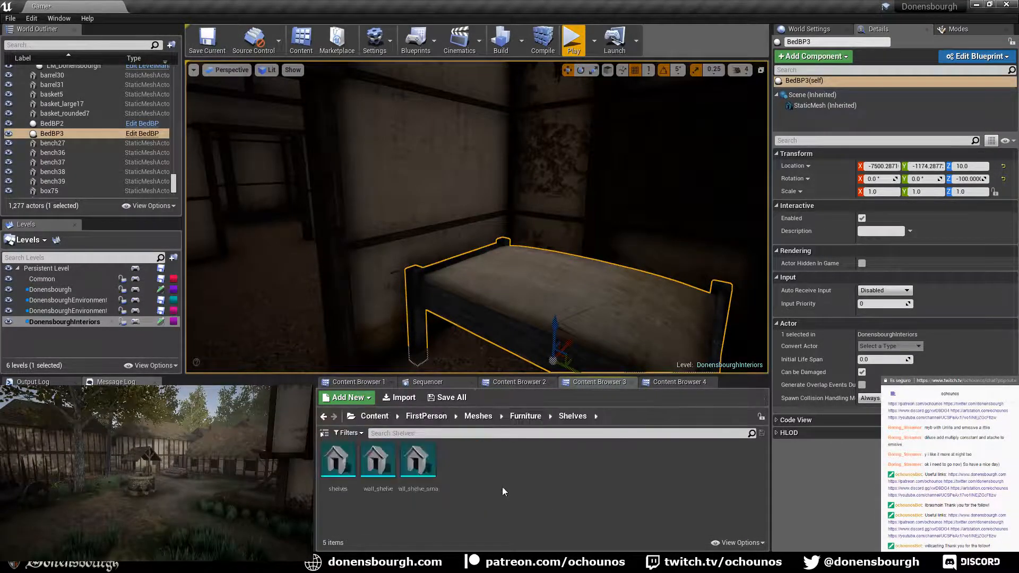
{"action": "left_click_drag", "start_coordinate": [377, 460], "coordinate": [435, 176]}
{"action": "mouse_move", "coordinate": [507, 242]}
{"action": "right_mouse_down"}
{"action": "mouse_move", "coordinate": [467, 298]}
{"action": "mouse_move", "coordinate": [507, 242]}
{"action": "right_mouse_up"}
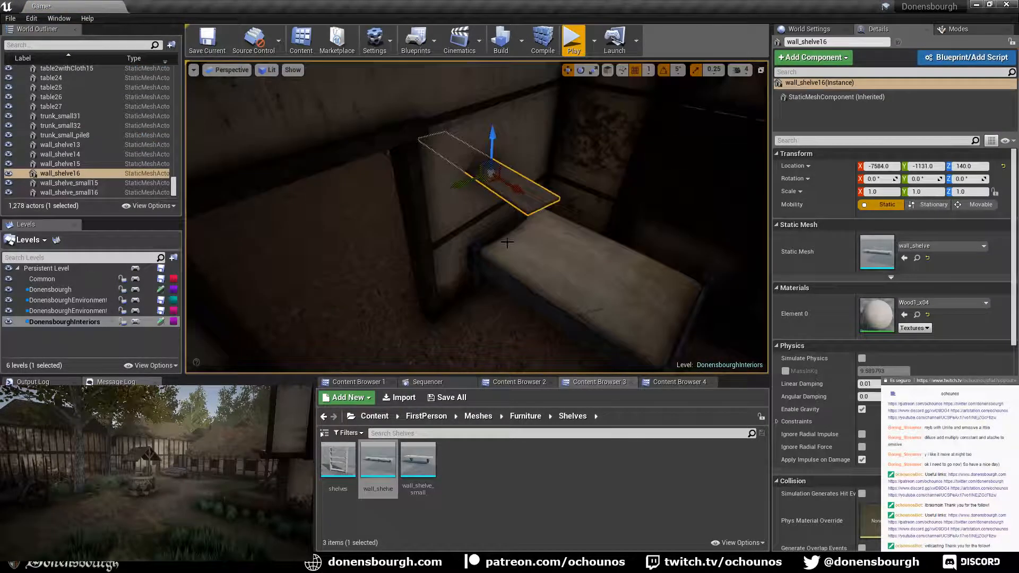
- Turn the wall shelf to -100° and fit it against the wall above the bed at height 145
{"action": "key", "text": "e"}
{"action": "left_click_drag", "start_coordinate": [516, 200], "coordinate": [541, 200]}
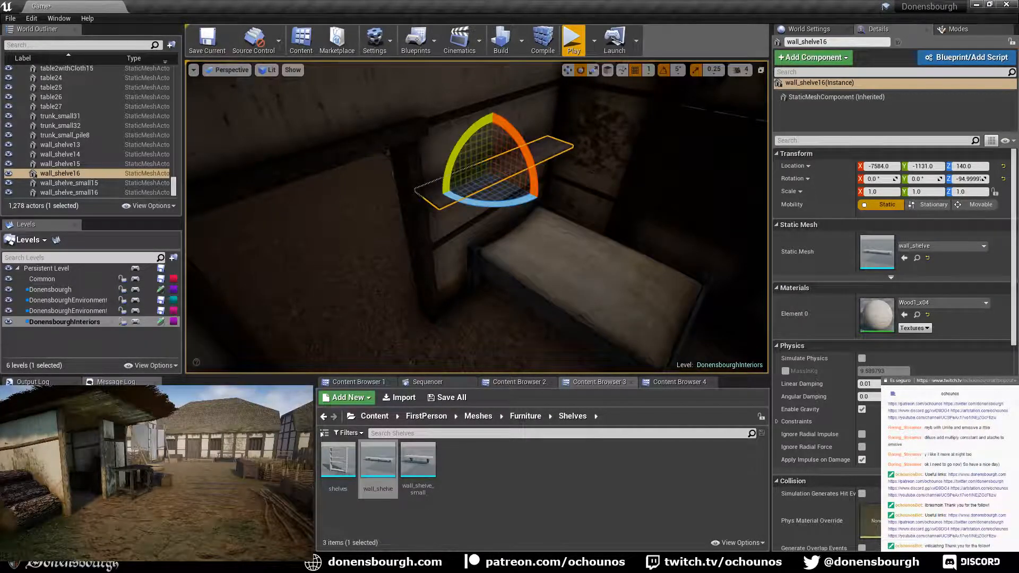
{"action": "mouse_move", "coordinate": [542, 200]}
{"action": "right_mouse_down"}
{"action": "mouse_move", "coordinate": [488, 210]}
{"action": "mouse_move", "coordinate": [552, 197]}
{"action": "right_mouse_up"}
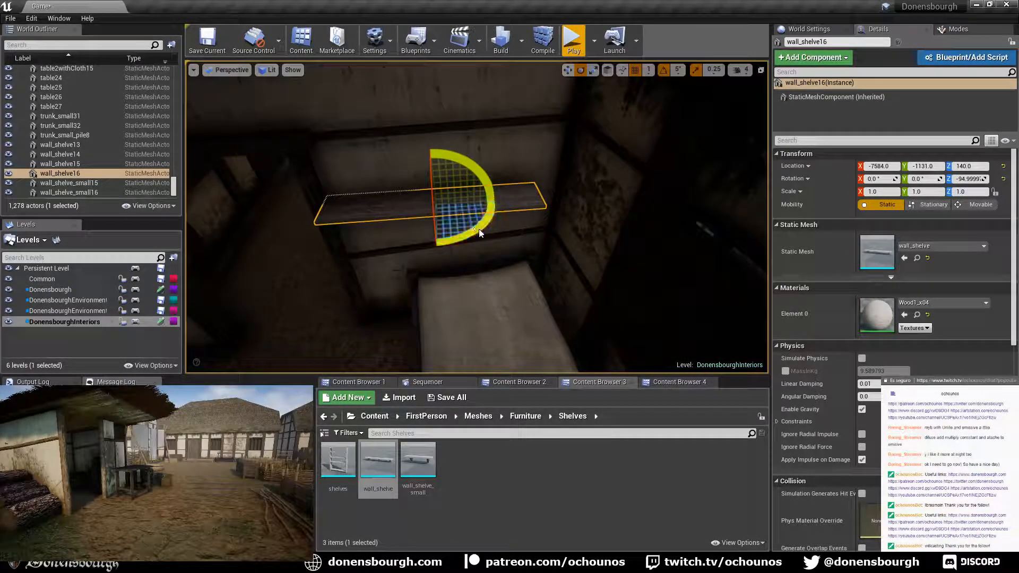
{"action": "left_click_drag", "start_coordinate": [479, 233], "coordinate": [467, 250]}
{"action": "key", "text": "w"}
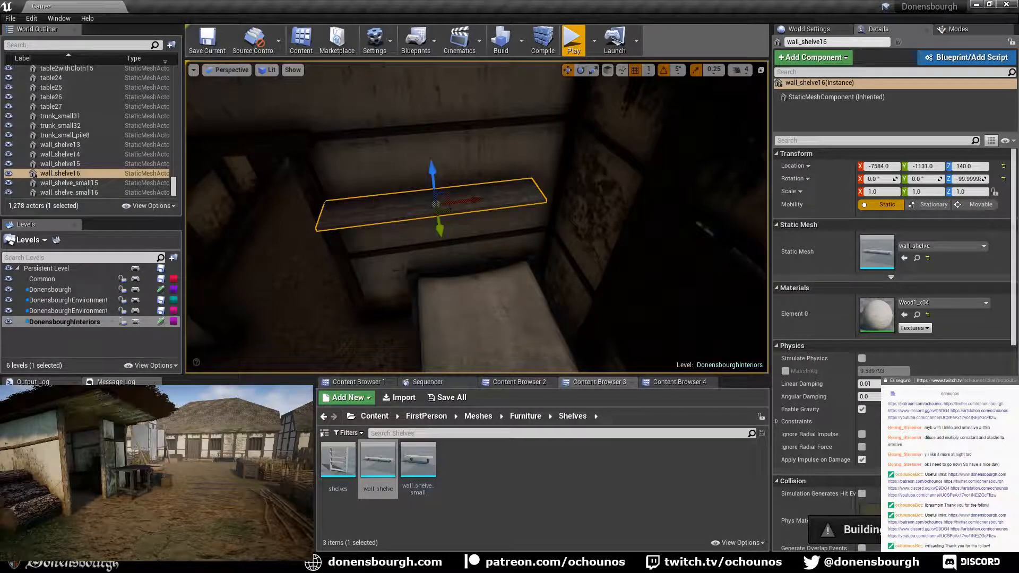
{"action": "left_click_drag", "start_coordinate": [462, 203], "coordinate": [449, 162]}
{"action": "right_click_drag", "start_coordinate": [412, 180], "coordinate": [388, 165]}
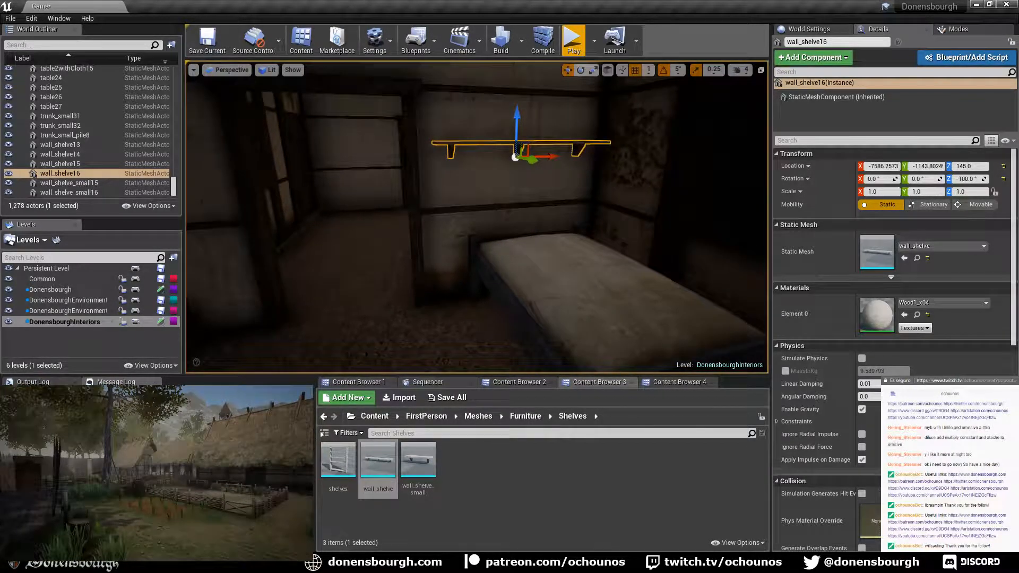
- Place a wall_shelve_small beside the bed at -100°, mount it on the wall at height 104 and deselect it
{"action": "left_click_drag", "start_coordinate": [418, 460], "coordinate": [451, 258]}
{"action": "key", "text": "e"}
{"action": "mouse_move", "coordinate": [493, 323]}
{"action": "right_mouse_down"}
{"action": "mouse_move", "coordinate": [583, 345]}
{"action": "mouse_move", "coordinate": [493, 323]}
{"action": "right_mouse_up"}
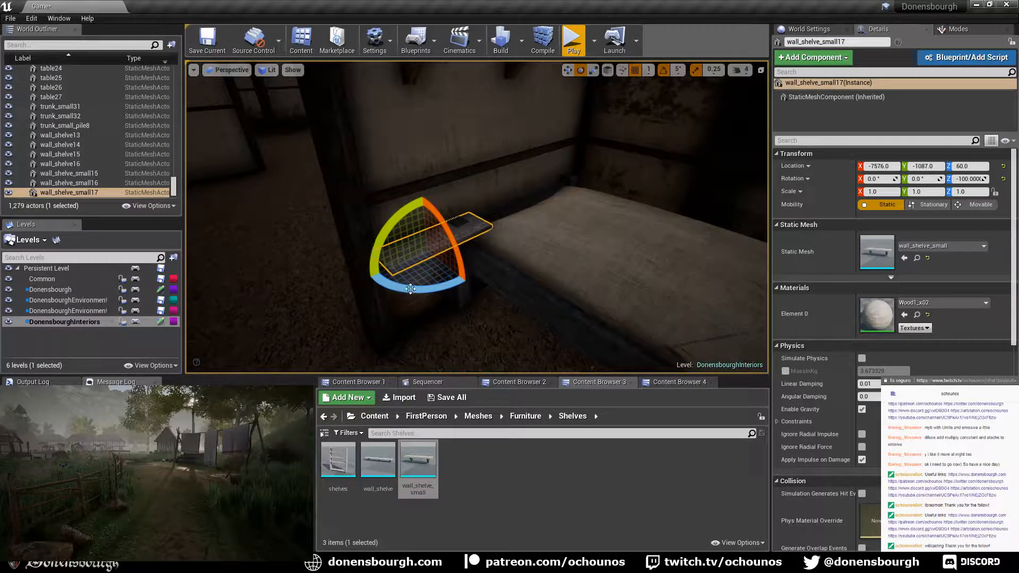
{"action": "left_click_drag", "start_coordinate": [410, 289], "coordinate": [410, 288]}
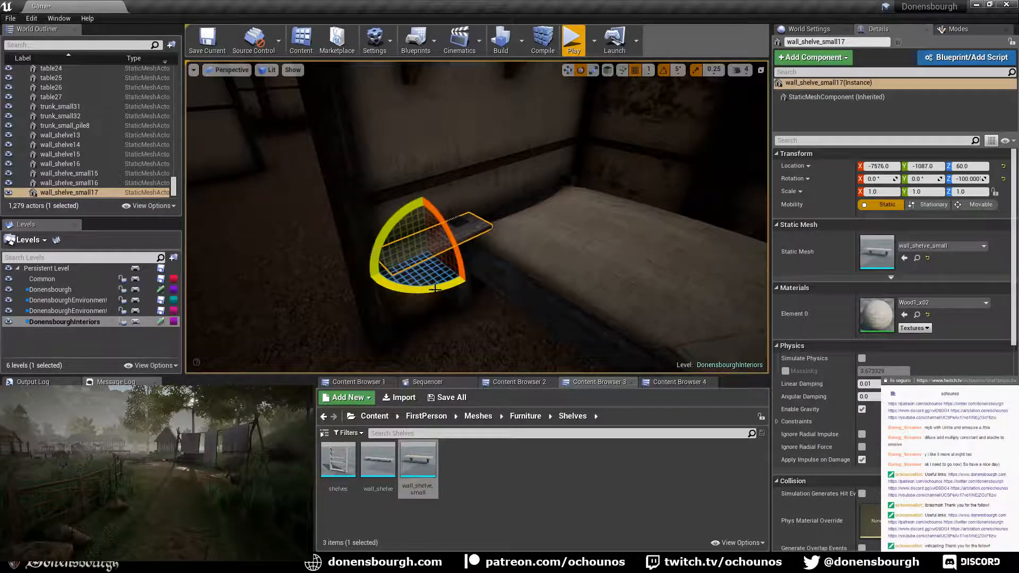
{"action": "key", "text": "w"}
{"action": "left_click_drag", "start_coordinate": [425, 218], "coordinate": [438, 132]}
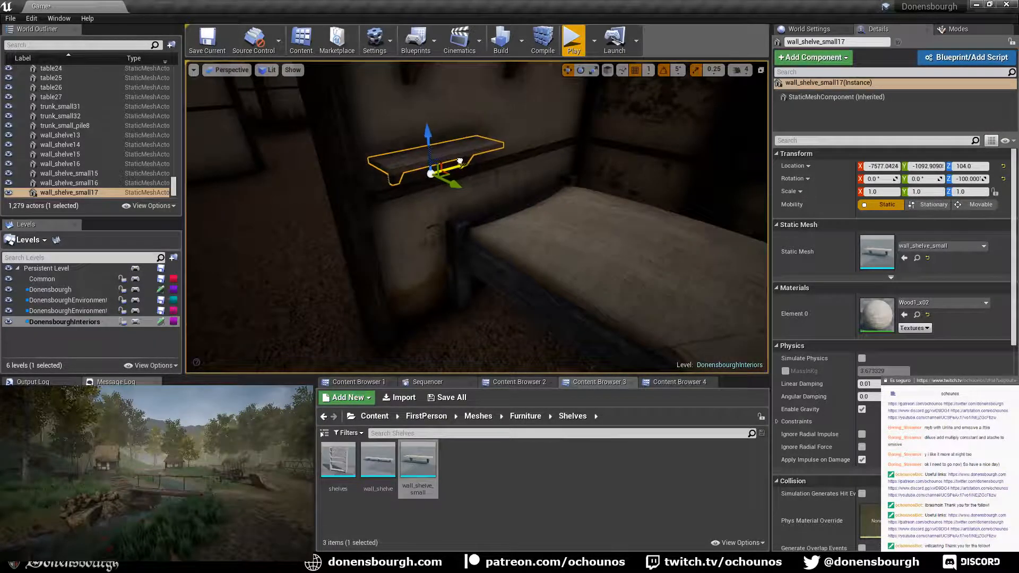
{"action": "right_click_drag", "start_coordinate": [464, 294], "coordinate": [318, 286]}
{"action": "key", "text": "Escape"}
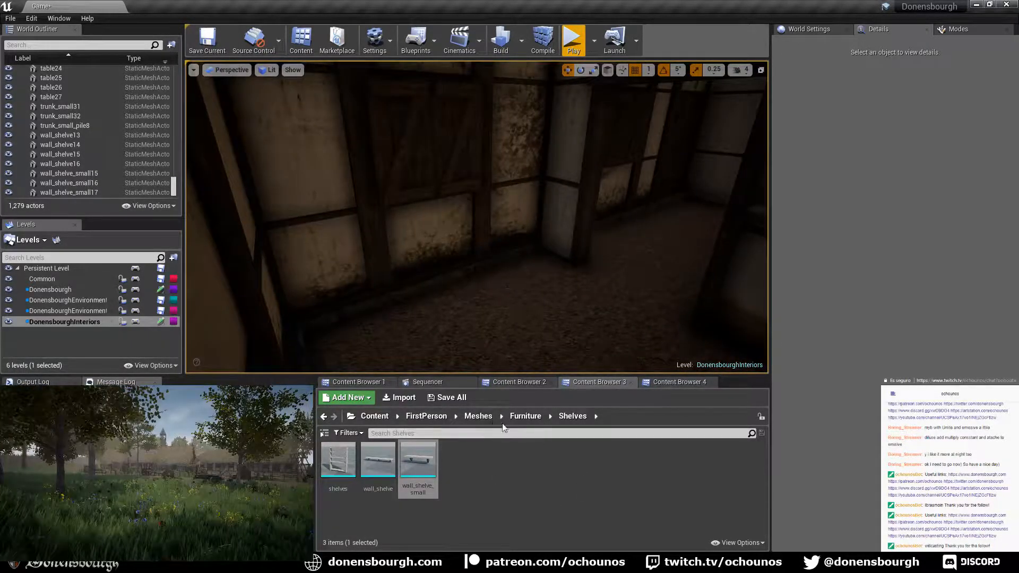
- Place a ChestBP from the Interactive blueprints on the floor along the room's window wall and turn it to 170°
{"action": "left_click", "coordinate": [498, 383]}
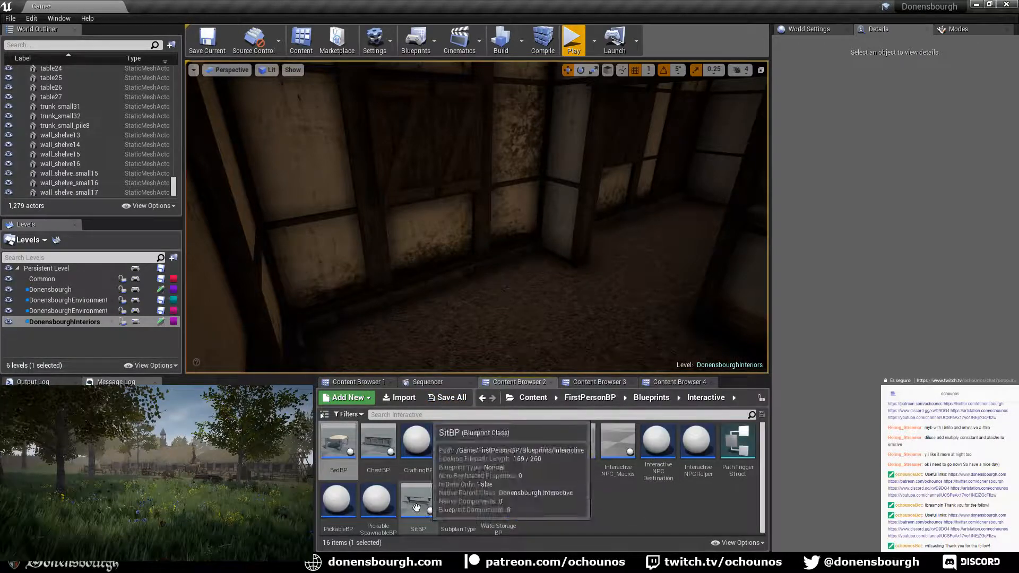
{"action": "left_click_drag", "start_coordinate": [377, 436], "coordinate": [467, 311]}
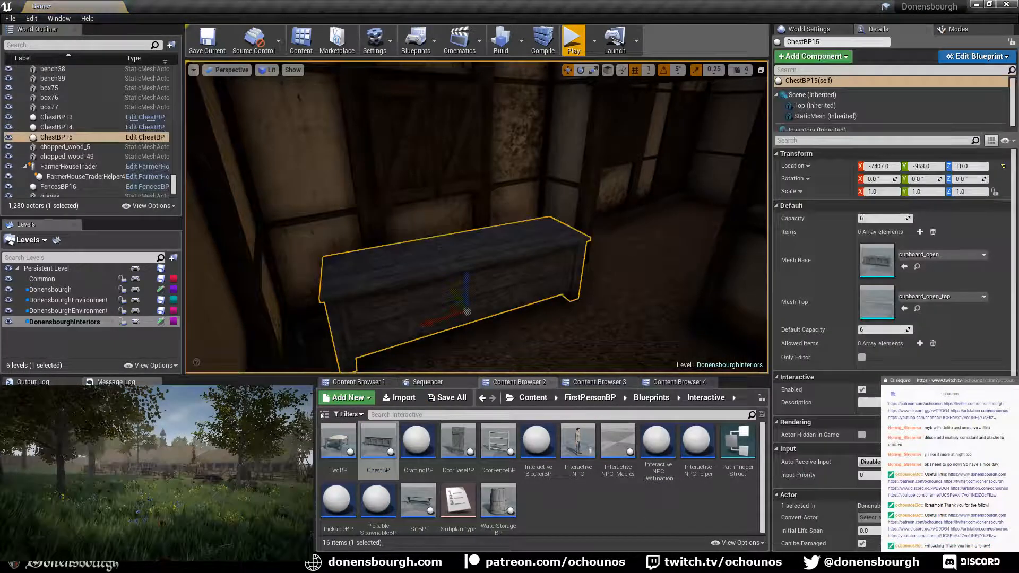
{"action": "key", "text": "e"}
{"action": "left_click_drag", "start_coordinate": [475, 352], "coordinate": [411, 334]}
{"action": "key", "text": "w"}
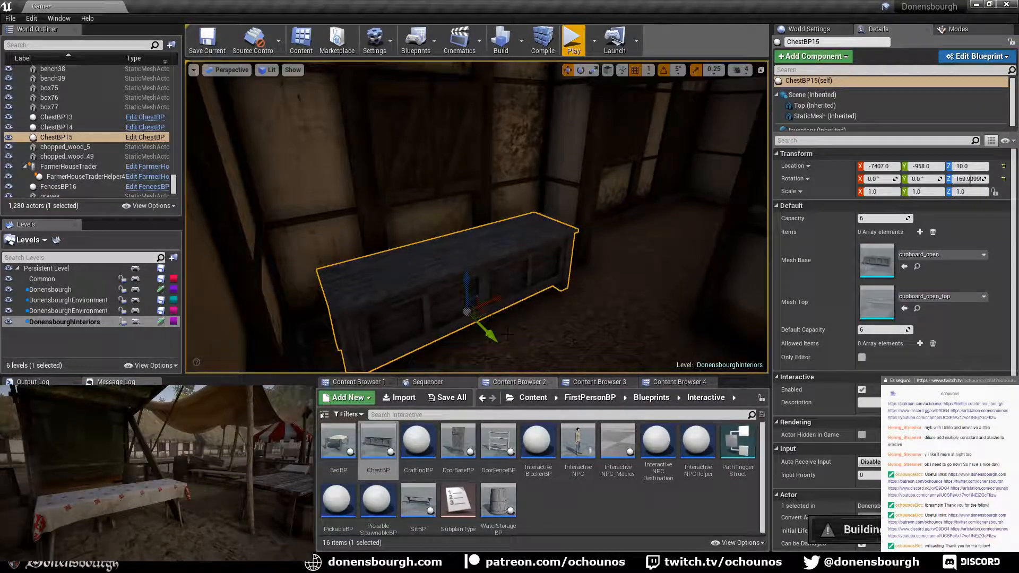
- Fit the chest against the wall beneath the window at about X -7404, Y -935
{"action": "left_click_drag", "start_coordinate": [485, 314], "coordinate": [466, 301]}
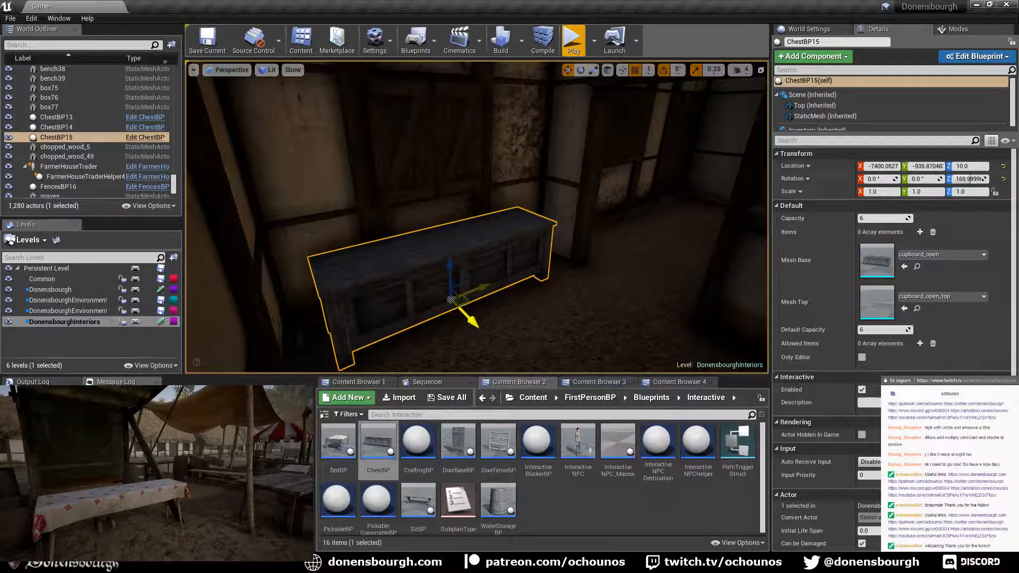
{"action": "mouse_move", "coordinate": [513, 338]}
{"action": "right_mouse_down"}
{"action": "mouse_move", "coordinate": [467, 338]}
{"action": "mouse_move", "coordinate": [512, 339]}
{"action": "right_mouse_up"}
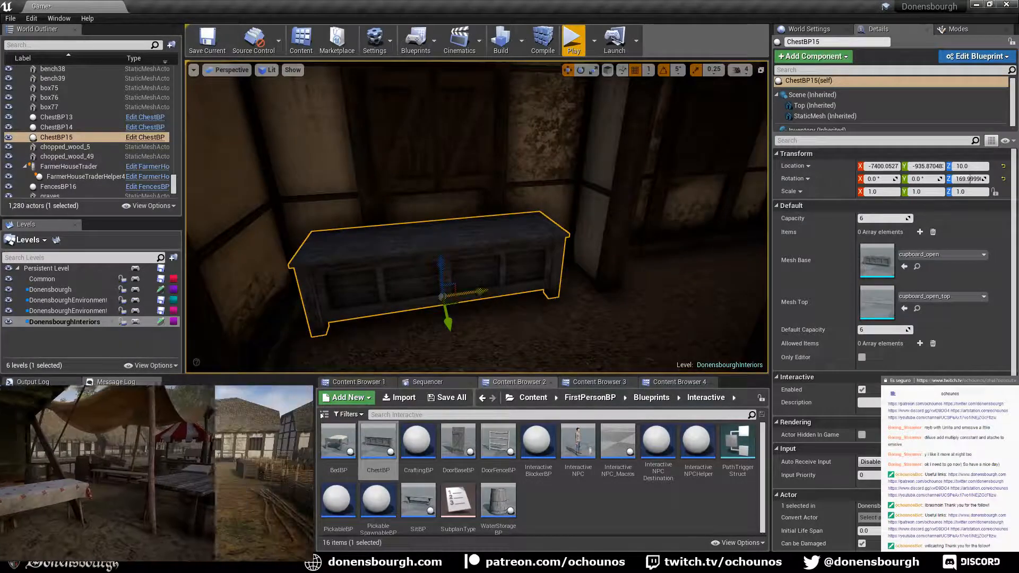
{"action": "left_click_drag", "start_coordinate": [479, 291], "coordinate": [483, 290]}
- Place a bucket from the Props meshes on the floor beside the bed at about X -7436, Y -1142
{"action": "right_click_drag", "start_coordinate": [484, 289], "coordinate": [743, 305]}
{"action": "key", "text": "s"}
{"action": "left_click", "coordinate": [595, 382]}
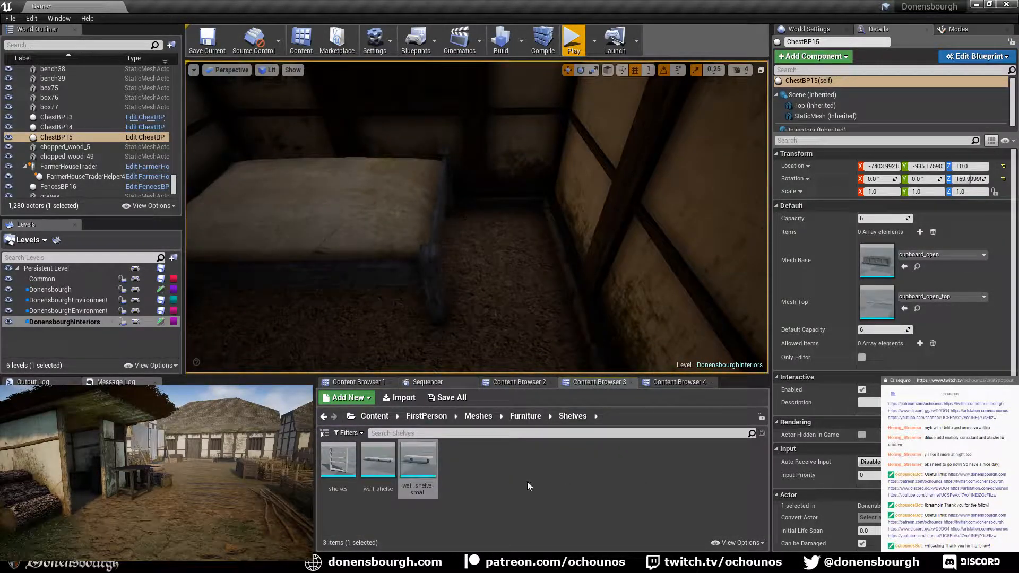
{"action": "left_click", "coordinate": [660, 381]}
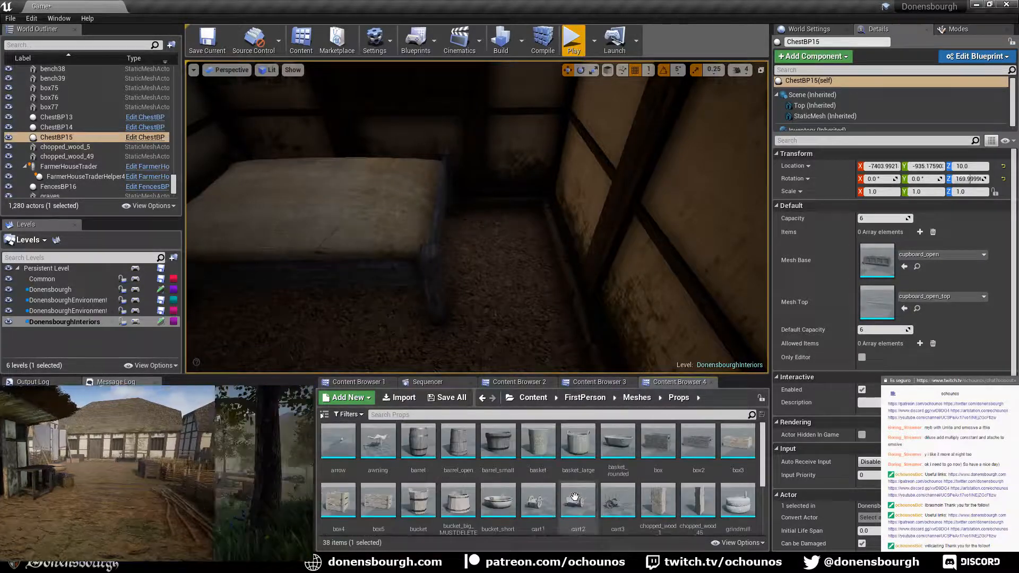
{"action": "left_click_drag", "start_coordinate": [418, 498], "coordinate": [527, 224]}
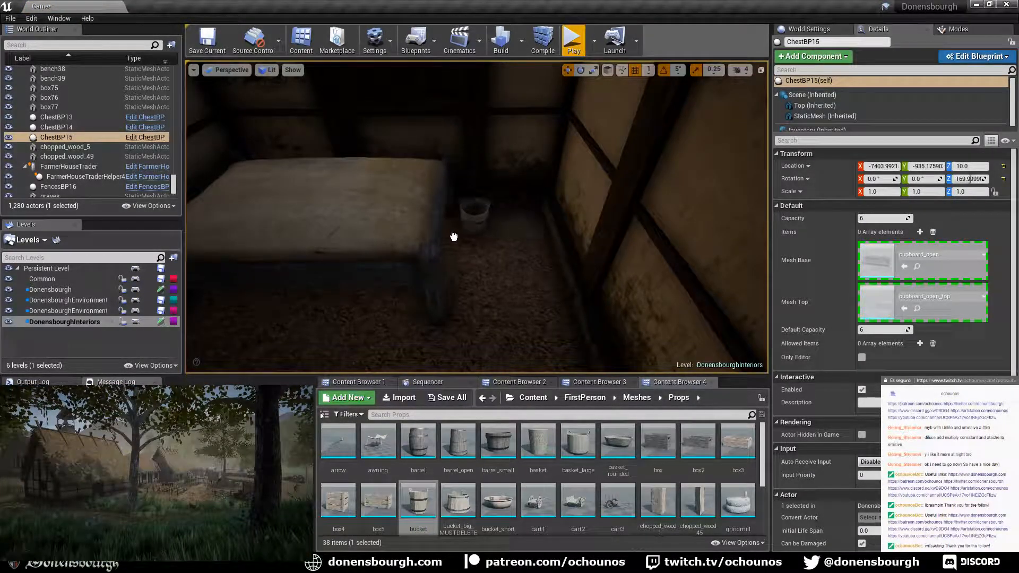
{"action": "left_click_drag", "start_coordinate": [454, 236], "coordinate": [398, 298]}
{"action": "key", "text": "w"}
{"action": "right_click_drag", "start_coordinate": [398, 297], "coordinate": [387, 361]}
- Turn the bucket to 25°, tuck it under the bed's edge at about X -7444, Y -1148 and deselect it
{"action": "key", "text": "e"}
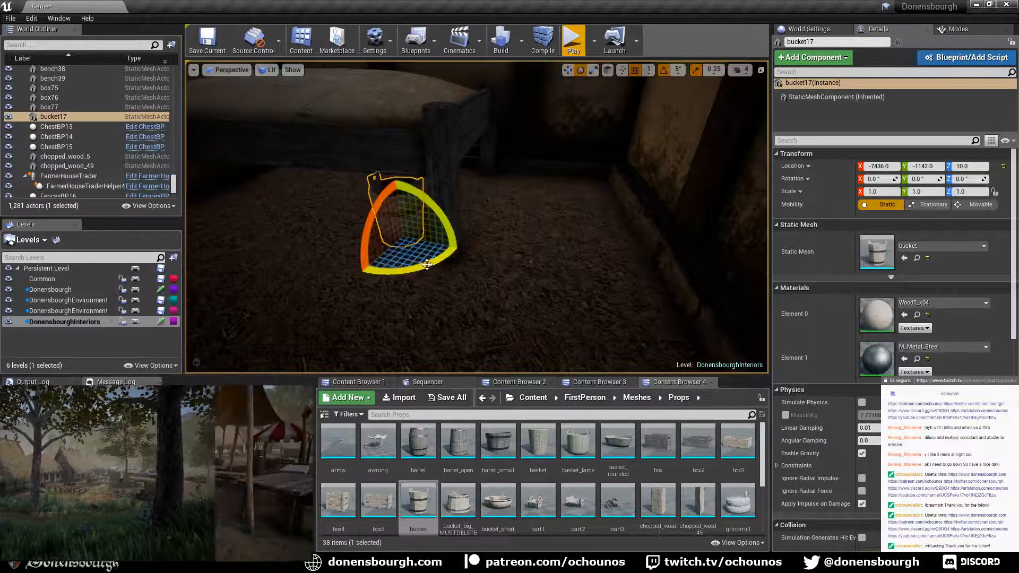
{"action": "left_click_drag", "start_coordinate": [423, 268], "coordinate": [394, 235]}
{"action": "key", "text": "w"}
{"action": "right_click_drag", "start_coordinate": [392, 234], "coordinate": [457, 313]}
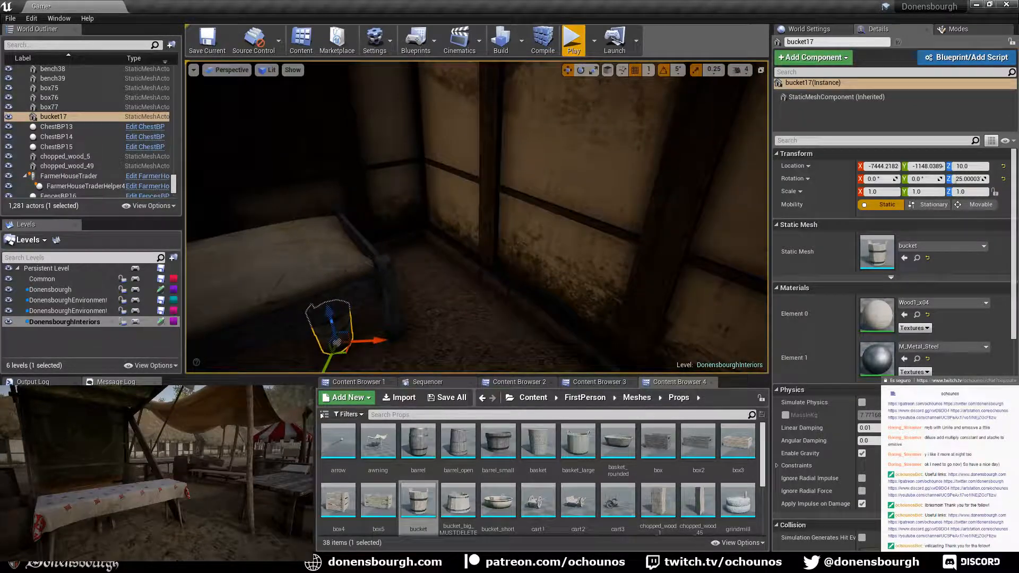
{"action": "right_click_drag", "start_coordinate": [531, 238], "coordinate": [605, 218]}
{"action": "right_click_drag", "start_coordinate": [477, 218], "coordinate": [446, 225]}
{"action": "key", "text": "Escape"}
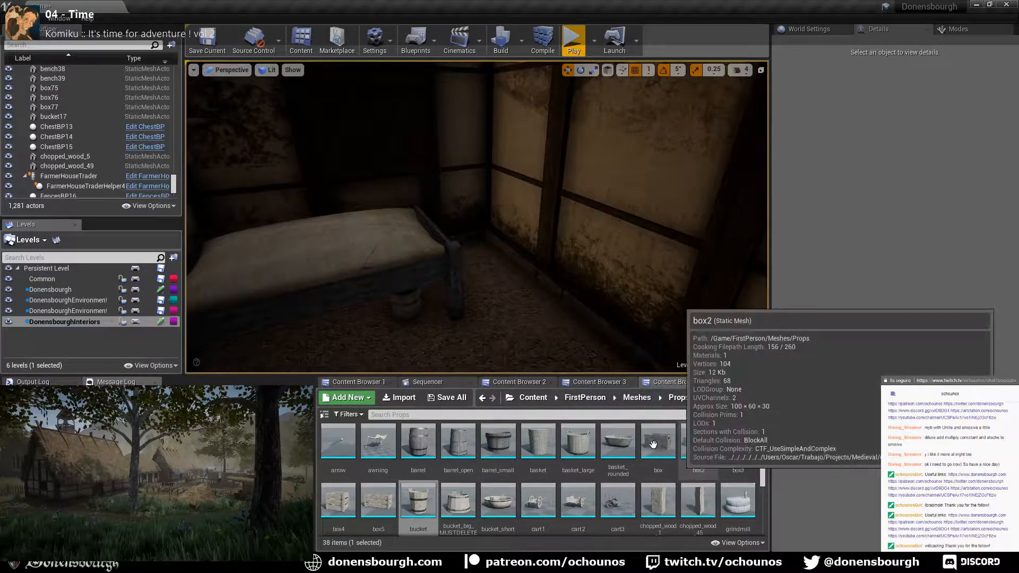
- Place a box from the Props meshes on the floor near the end of the bed and turn it to 75°
{"action": "left_click", "coordinate": [658, 443]}
{"action": "left_click_drag", "start_coordinate": [551, 340], "coordinate": [504, 336]}
{"action": "right_click_drag", "start_coordinate": [505, 336], "coordinate": [539, 335]}
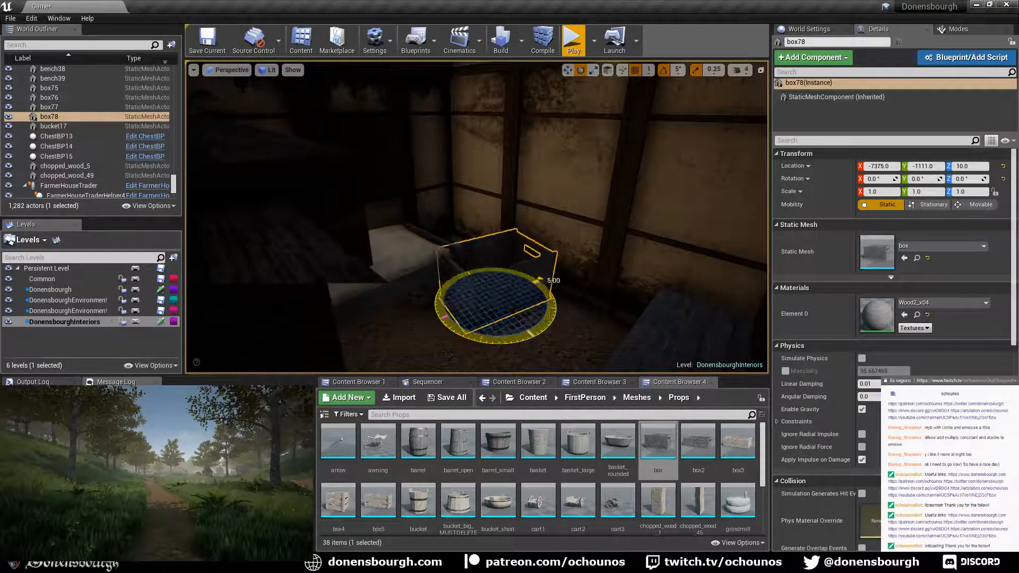
{"action": "key", "text": "w"}
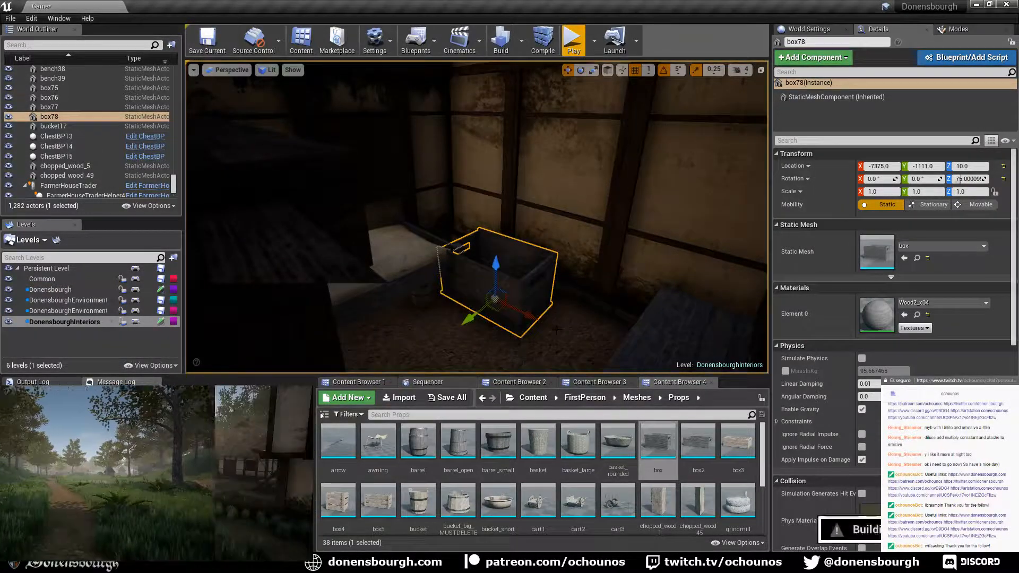
- Move the box into the gap between the bed and the wall, turned to 80°, at about X -7373, Y -1198
{"action": "right_click_drag", "start_coordinate": [529, 333], "coordinate": [556, 333]}
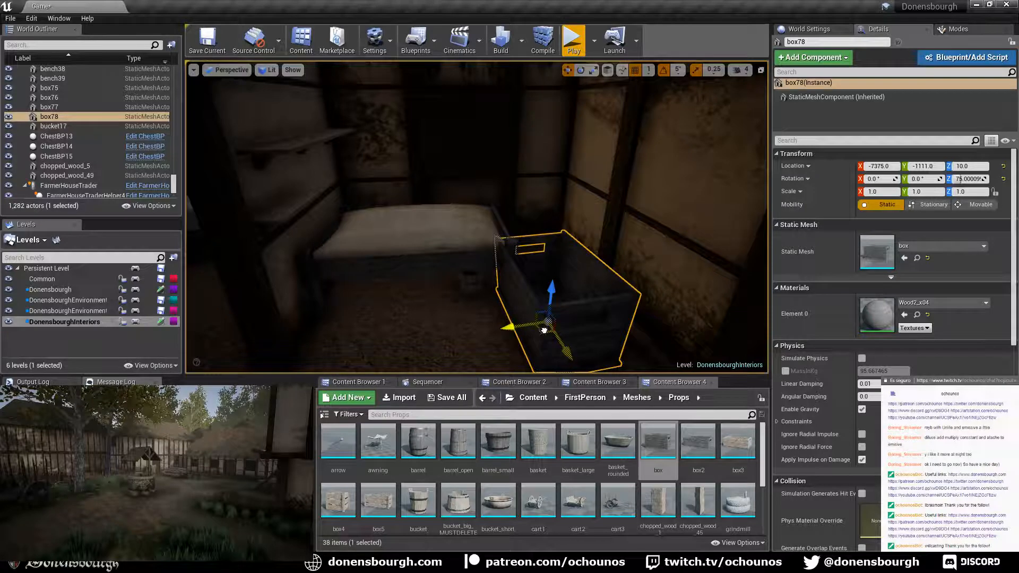
{"action": "left_click_drag", "start_coordinate": [544, 331], "coordinate": [551, 295]}
{"action": "right_click_drag", "start_coordinate": [543, 277], "coordinate": [552, 332]}
{"action": "key", "text": "e"}
{"action": "left_click_drag", "start_coordinate": [546, 263], "coordinate": [564, 265]}
{"action": "right_click_drag", "start_coordinate": [563, 265], "coordinate": [551, 323]}
{"action": "key", "text": "w"}
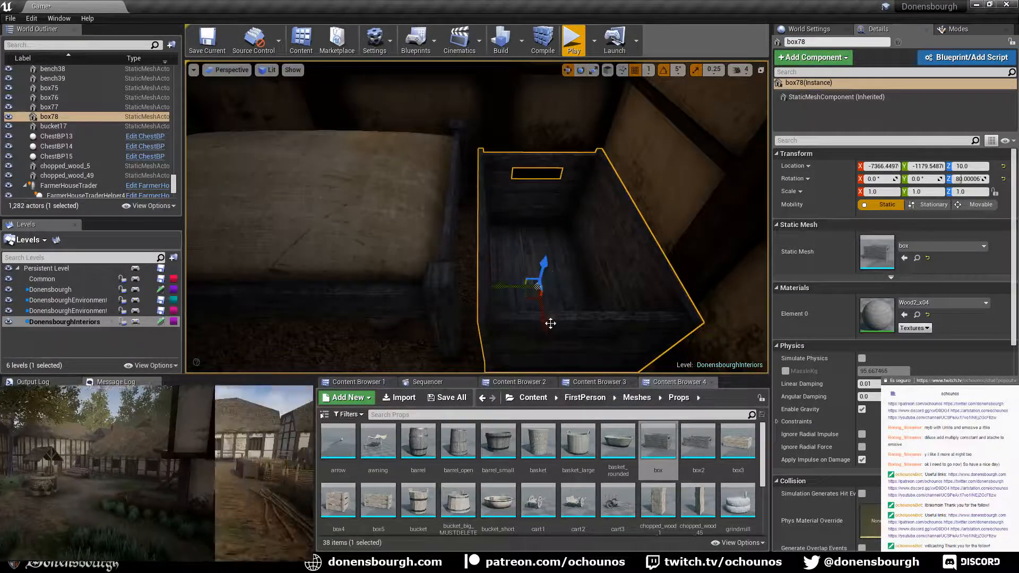
{"action": "left_click_drag", "start_coordinate": [527, 295], "coordinate": [519, 268]}
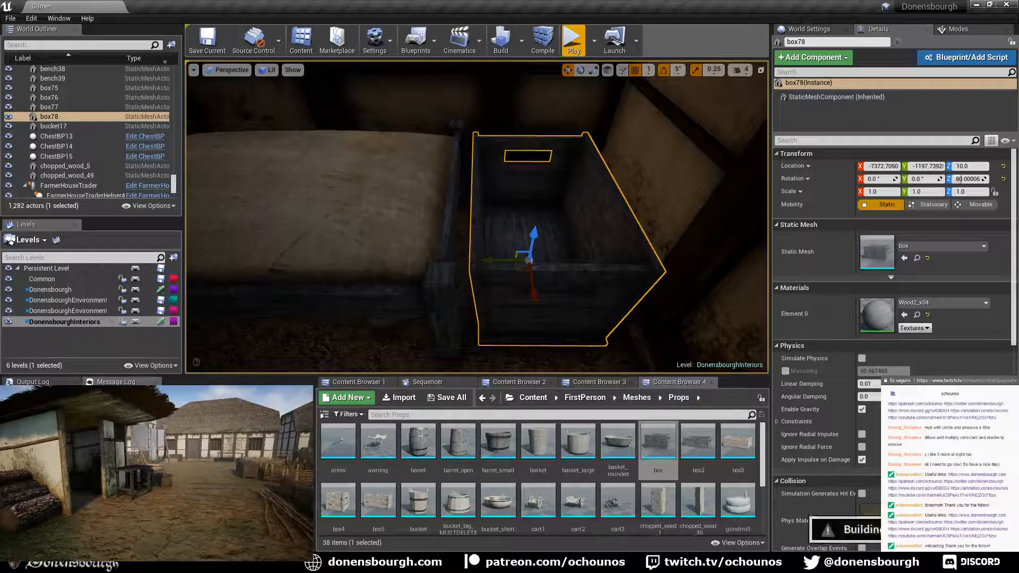
- Fine-tune the box to about X -7367, Y -1203 in the top view, return to perspective and deselect it
{"action": "left_click", "coordinate": [227, 70]}
{"action": "left_click", "coordinate": [228, 106]}
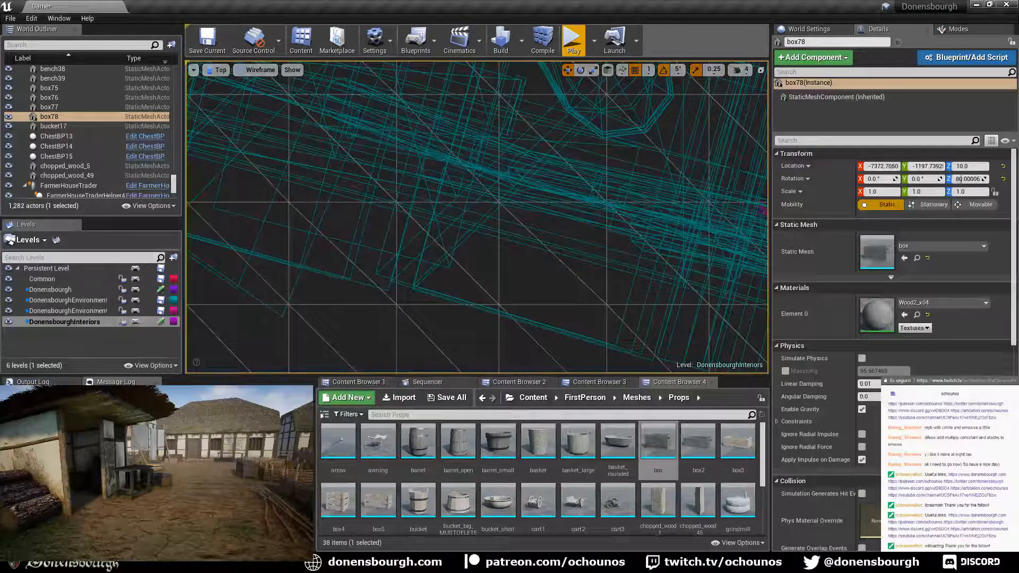
{"action": "key", "text": "f"}
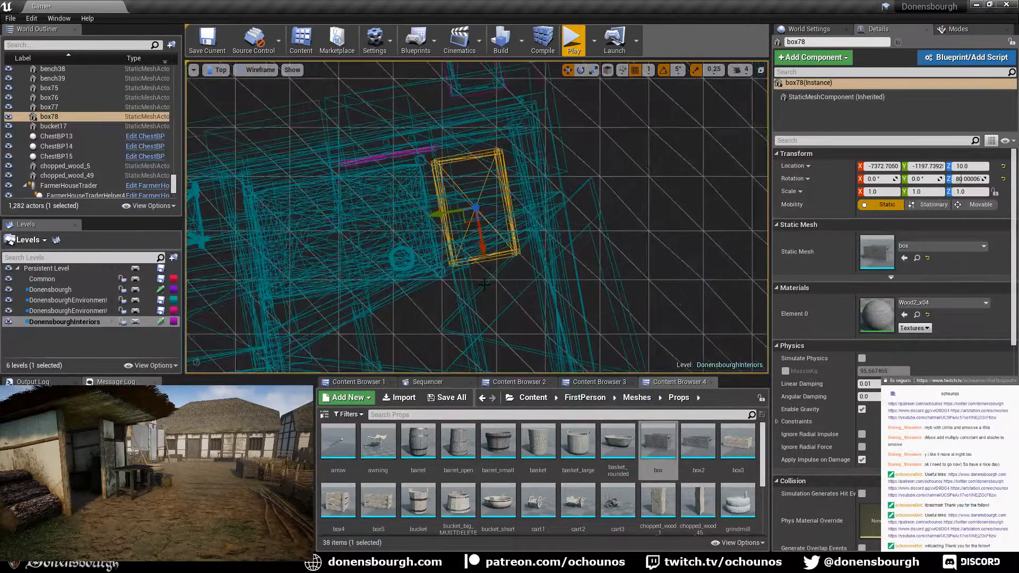
{"action": "scroll", "coordinate": [485, 284], "scroll_direction": "up", "scroll_amount": 2}
{"action": "right_click_drag", "start_coordinate": [491, 262], "coordinate": [485, 325]}
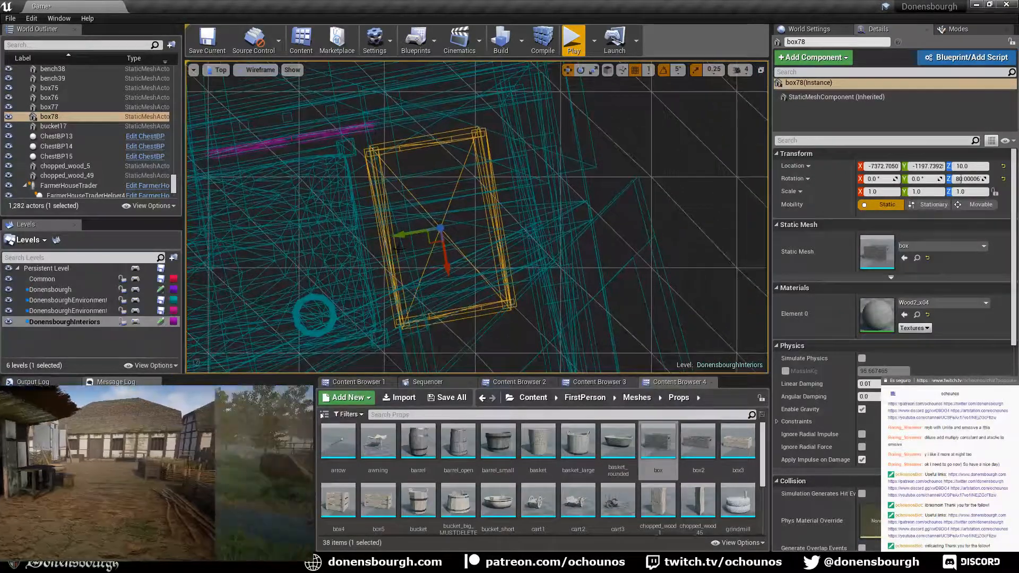
{"action": "left_click_drag", "start_coordinate": [429, 240], "coordinate": [438, 232]}
{"action": "left_click", "coordinate": [221, 71]}
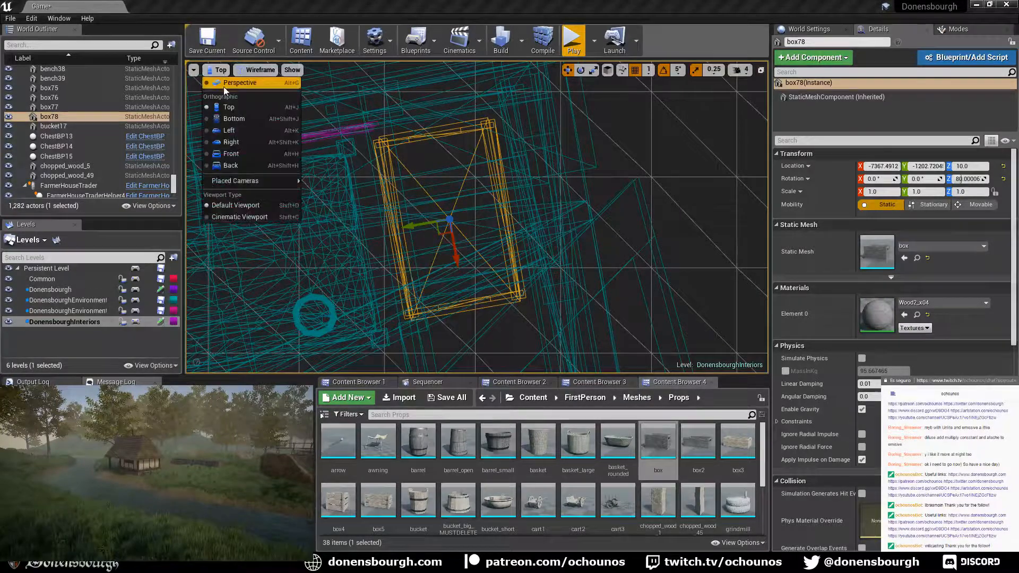
{"action": "left_click", "coordinate": [229, 83]}
{"action": "right_click_drag", "start_coordinate": [429, 290], "coordinate": [456, 276]}
{"action": "key", "text": "Escape"}
{"action": "key", "text": "s"}
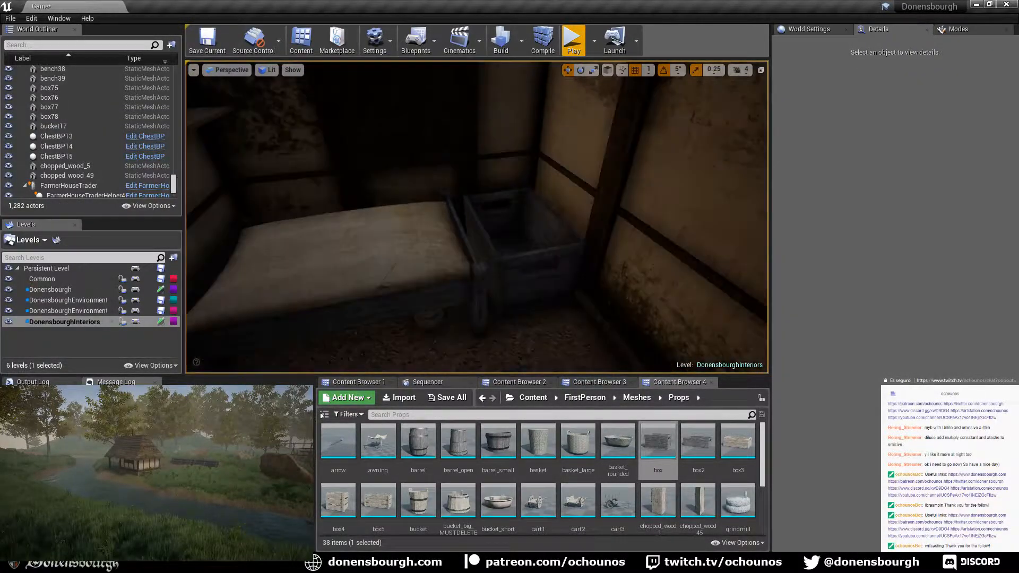
- Try the Wood1_x04 and Wood4_x05 materials on the box beside the bed
{"action": "left_click", "coordinate": [512, 268]}
{"action": "left_click", "coordinate": [953, 304]}
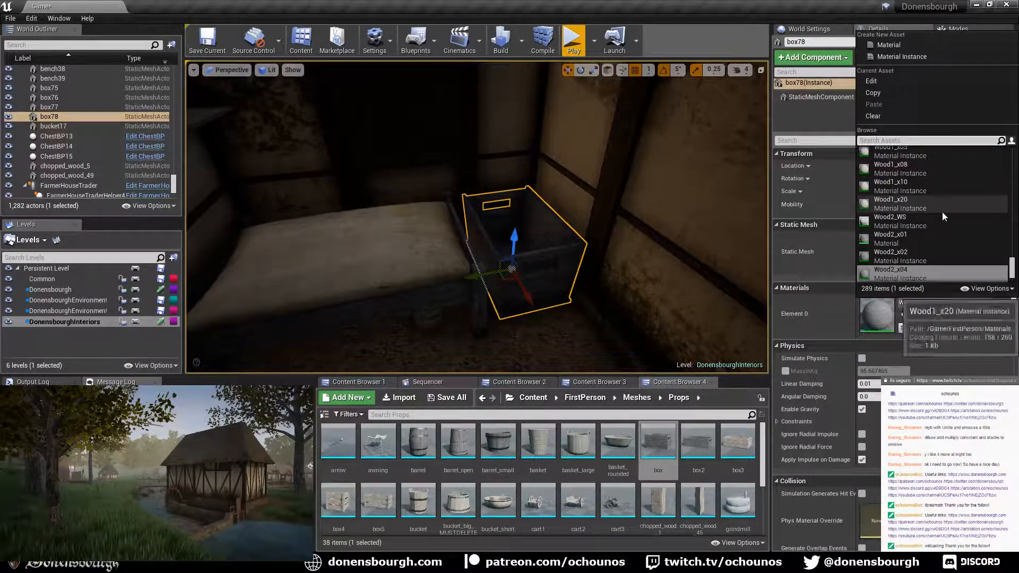
{"action": "scroll", "coordinate": [942, 212], "scroll_direction": "up", "scroll_amount": 2}
{"action": "left_click", "coordinate": [929, 180]}
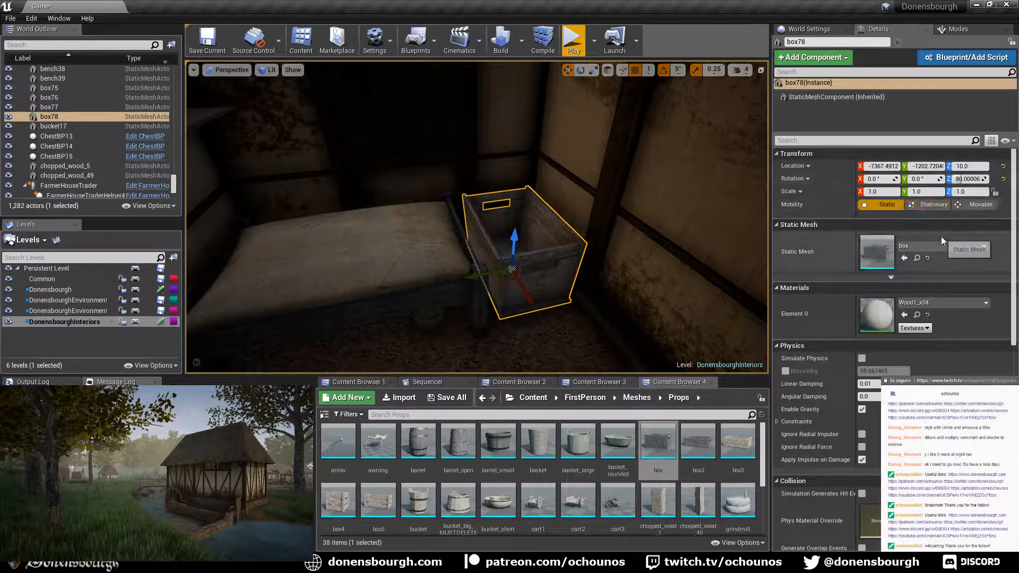
{"action": "scroll", "coordinate": [941, 236], "scroll_direction": "down", "scroll_amount": 3}
{"action": "scroll", "coordinate": [938, 237], "scroll_direction": "up", "scroll_amount": 2}
{"action": "left_click", "coordinate": [941, 267]}
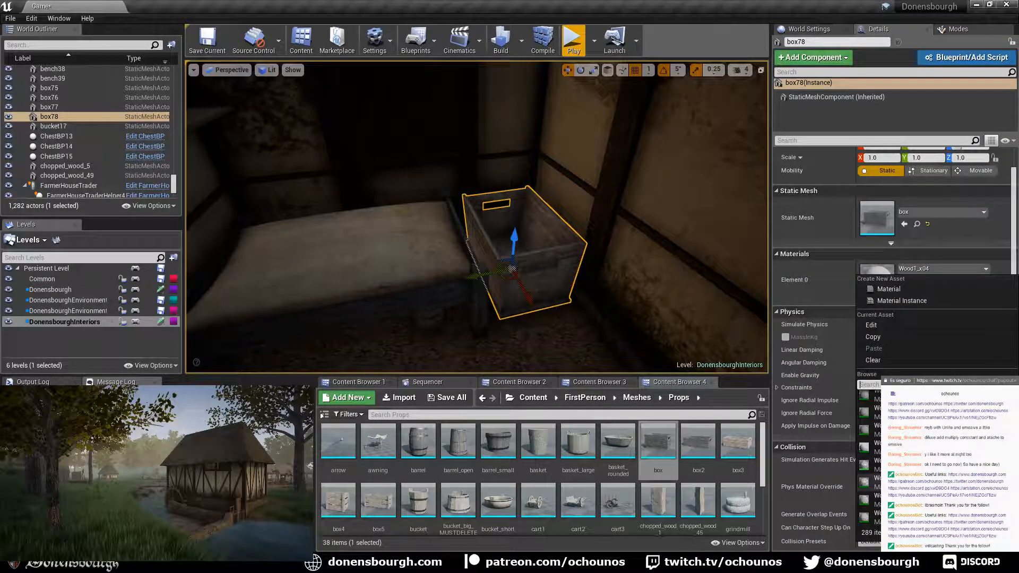
{"action": "left_click", "coordinate": [929, 482]}
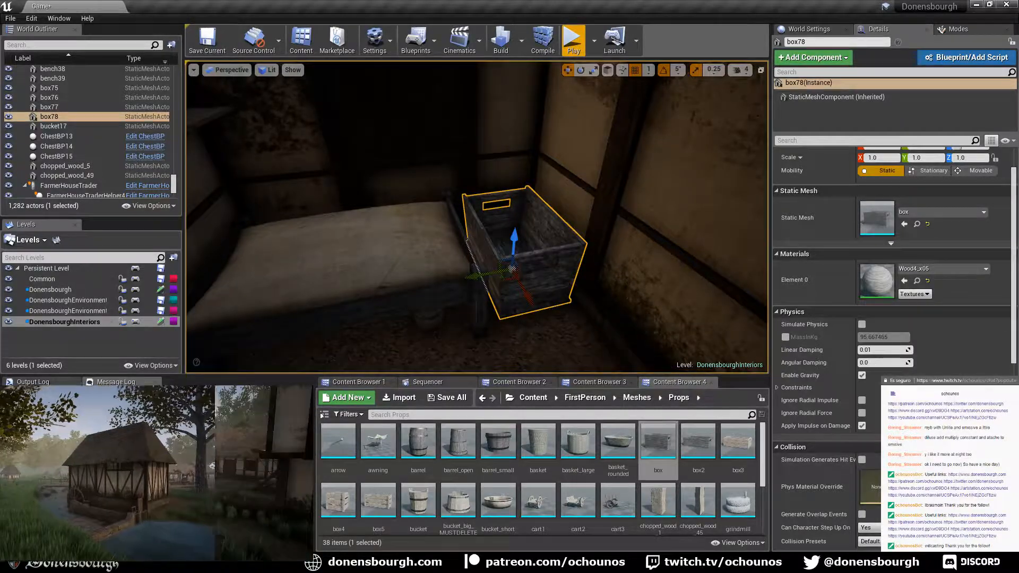
- Choose another material for the box beside the bed and deselect it
{"action": "scroll", "coordinate": [476, 217], "scroll_direction": "up", "scroll_amount": 2}
{"action": "middle_click_drag", "start_coordinate": [636, 327], "coordinate": [639, 367]}
{"action": "left_click", "coordinate": [953, 269]}
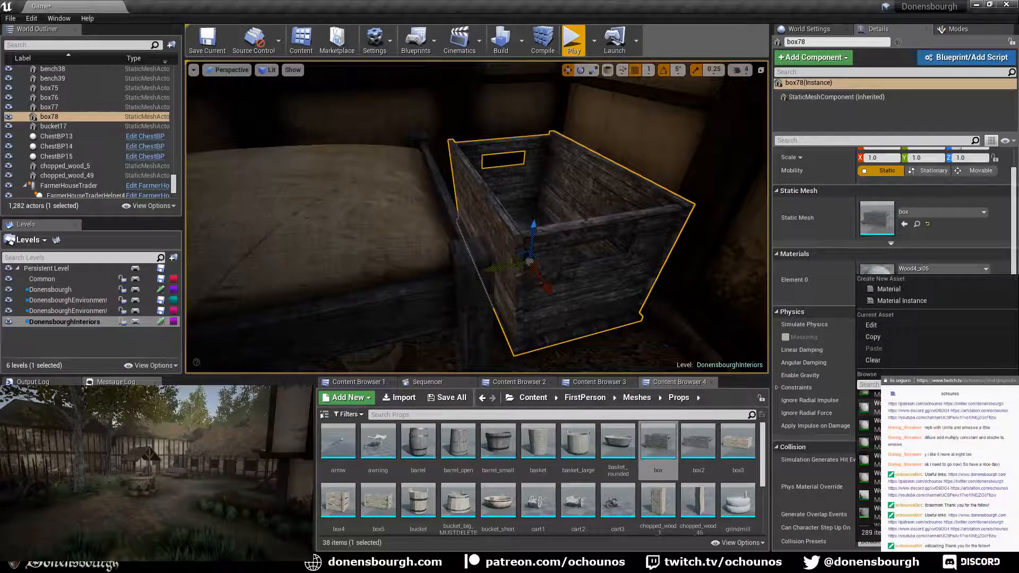
{"action": "left_click", "coordinate": [928, 477]}
{"action": "right_click_drag", "start_coordinate": [476, 217], "coordinate": [516, 292]}
{"action": "key", "text": "Escape"}
- Place a SitBP bench from the Interactive blueprints on the adjoining room's floor at X -7694, Y -924
{"action": "key", "text": "s"}
{"action": "key", "text": "w"}
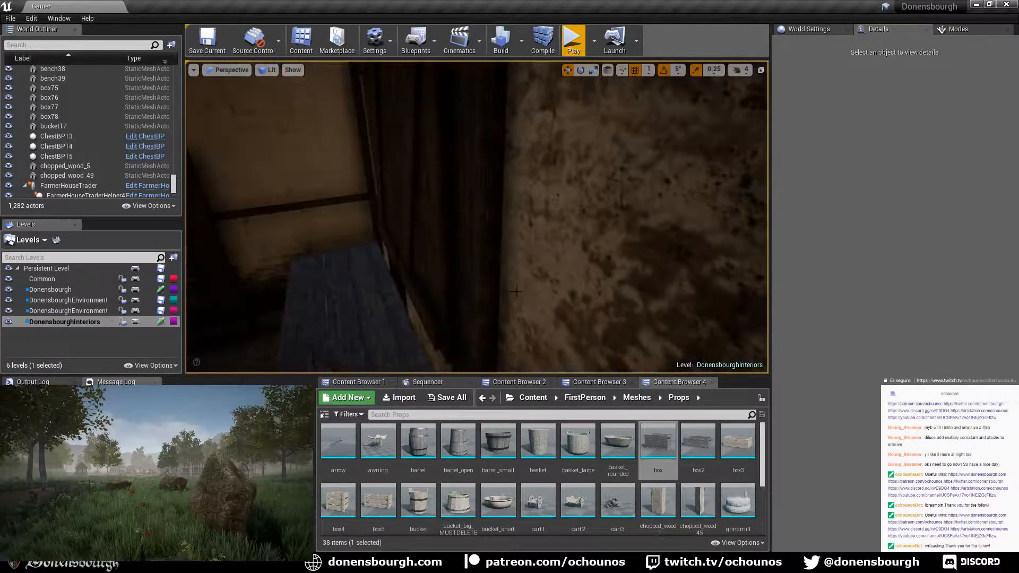
{"action": "key", "text": "s"}
{"action": "right_click_drag", "start_coordinate": [413, 304], "coordinate": [392, 292]}
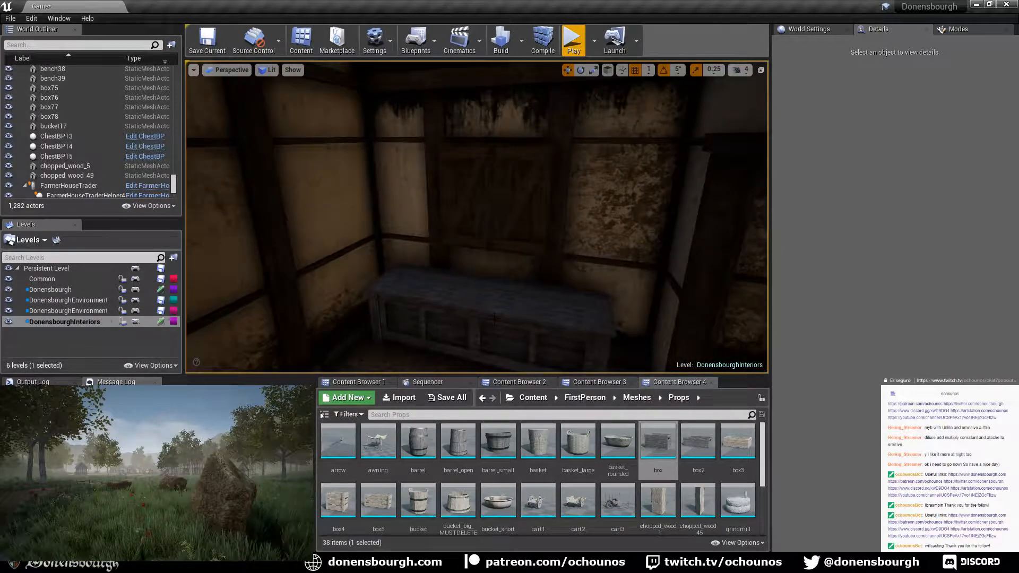
{"action": "right_click_drag", "start_coordinate": [494, 318], "coordinate": [573, 342]}
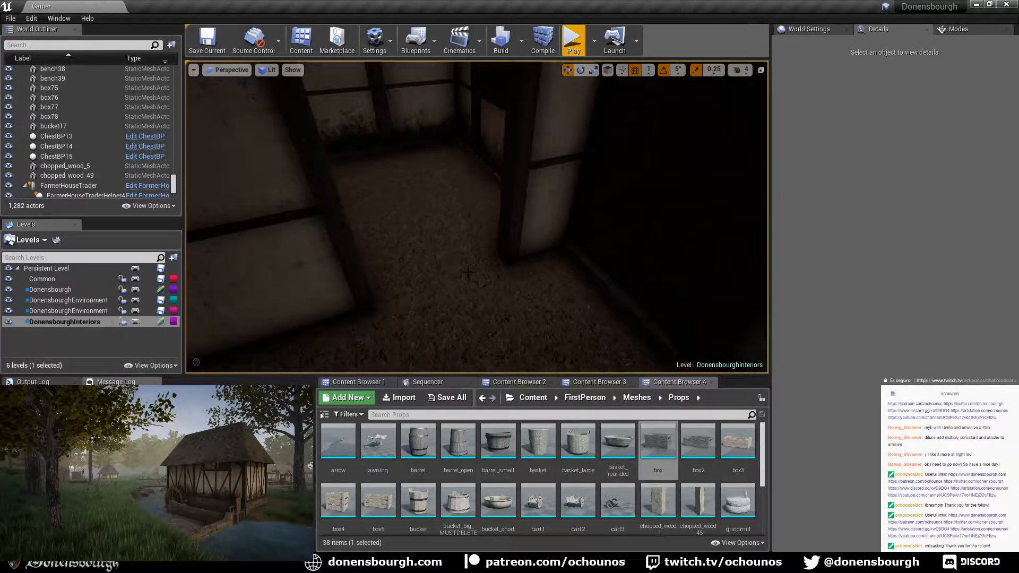
{"action": "right_click_drag", "start_coordinate": [476, 216], "coordinate": [510, 307]}
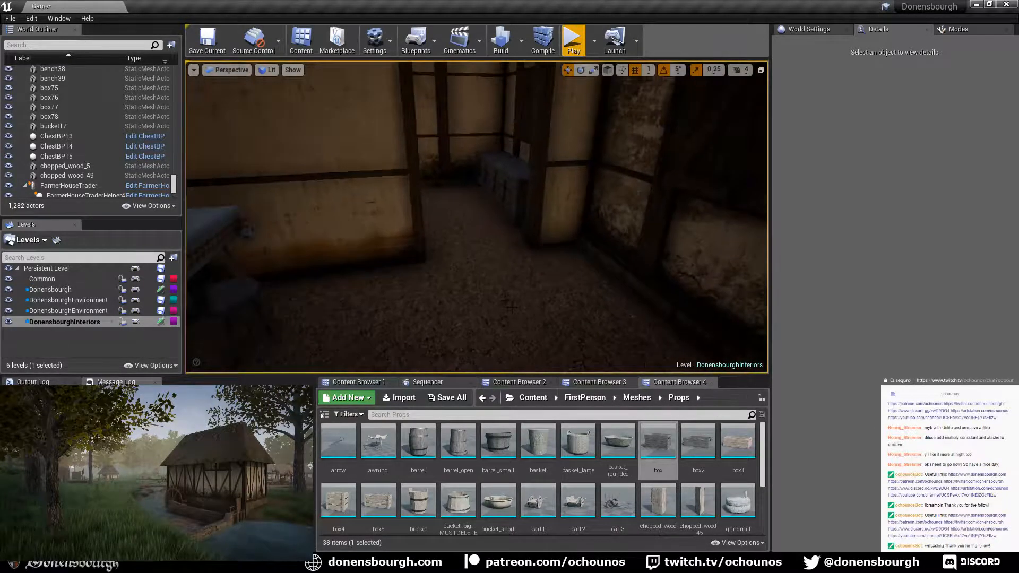
{"action": "left_click", "coordinate": [500, 381]}
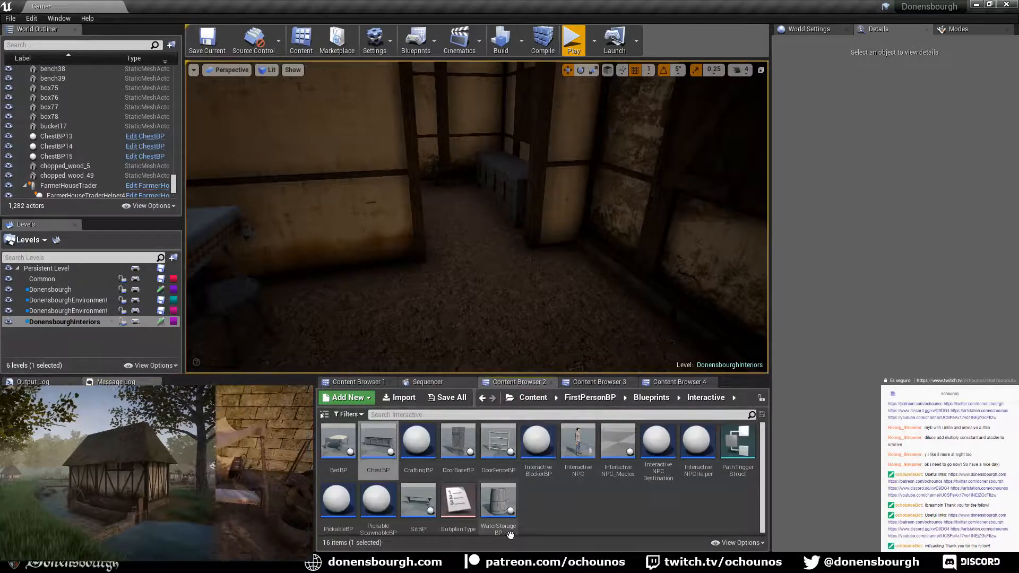
{"action": "left_click_drag", "start_coordinate": [436, 499], "coordinate": [597, 279]}
{"action": "key", "text": "f"}
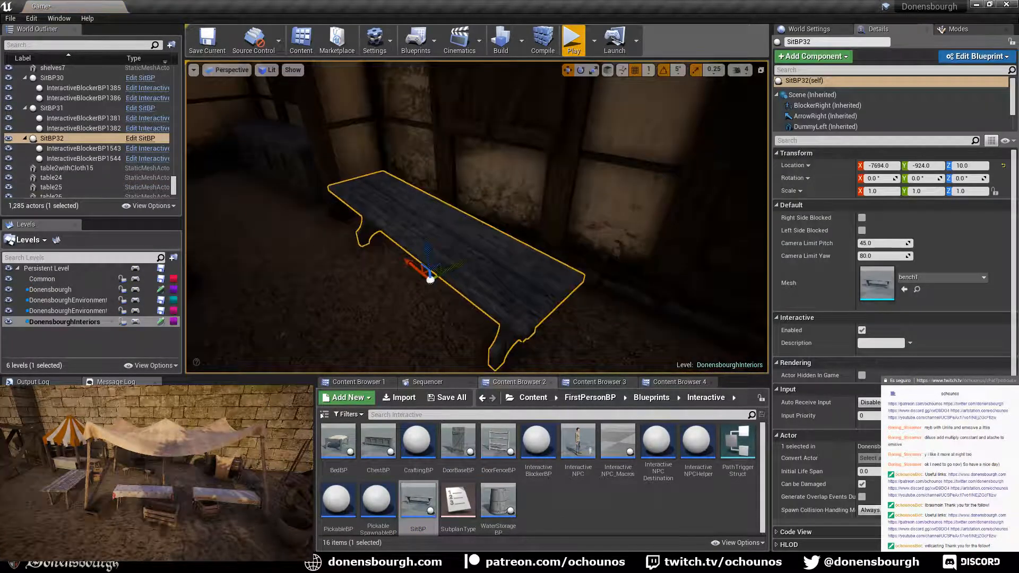
- Turn the bench to -10° and set it along the wall at about X -7707, Y -877
{"action": "key", "text": "e"}
{"action": "left_click_drag", "start_coordinate": [422, 318], "coordinate": [411, 321]}
{"action": "key", "text": "w"}
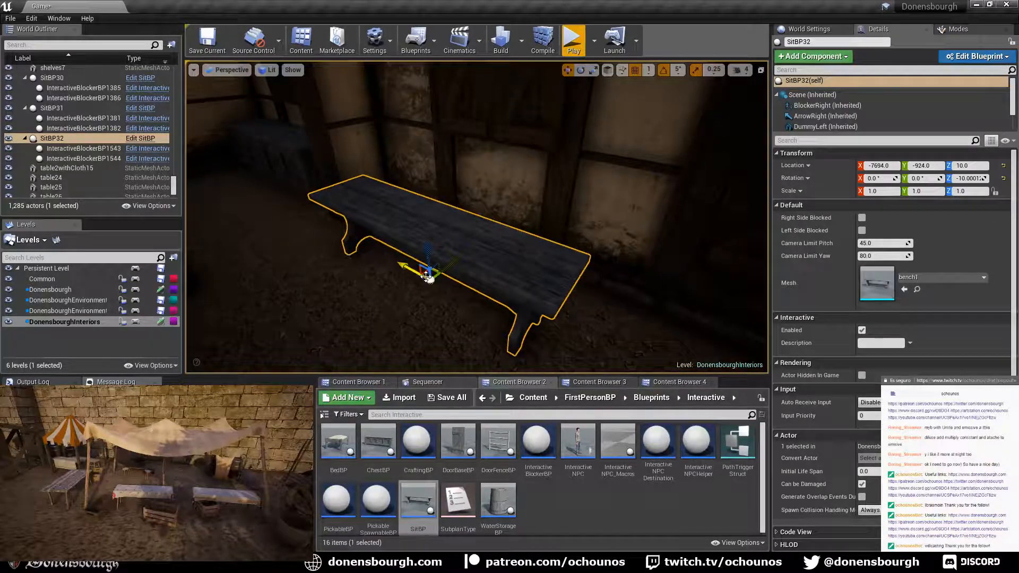
{"action": "left_click_drag", "start_coordinate": [448, 264], "coordinate": [461, 248]}
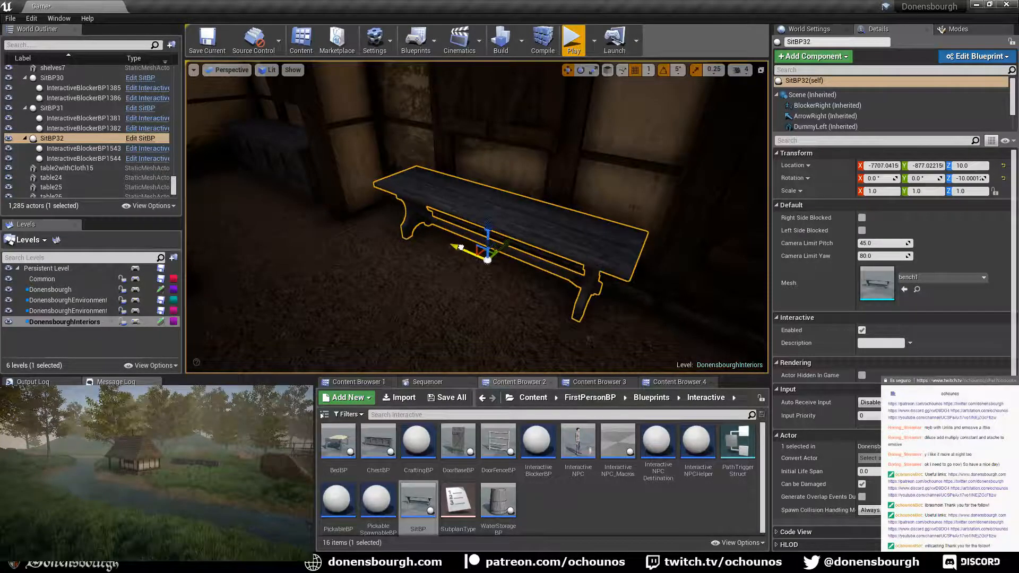
{"action": "right_click_drag", "start_coordinate": [448, 247], "coordinate": [414, 247]}
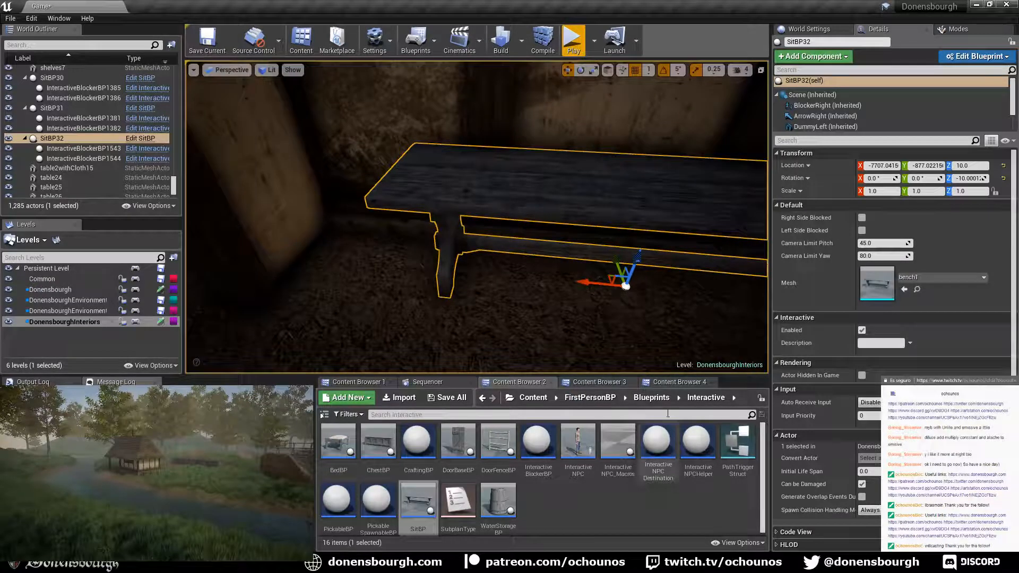
- Place a basket from the Props meshes on the floor beside the bench at X -7605, Y -903
{"action": "left_click", "coordinate": [627, 383]}
{"action": "left_click", "coordinate": [661, 383]}
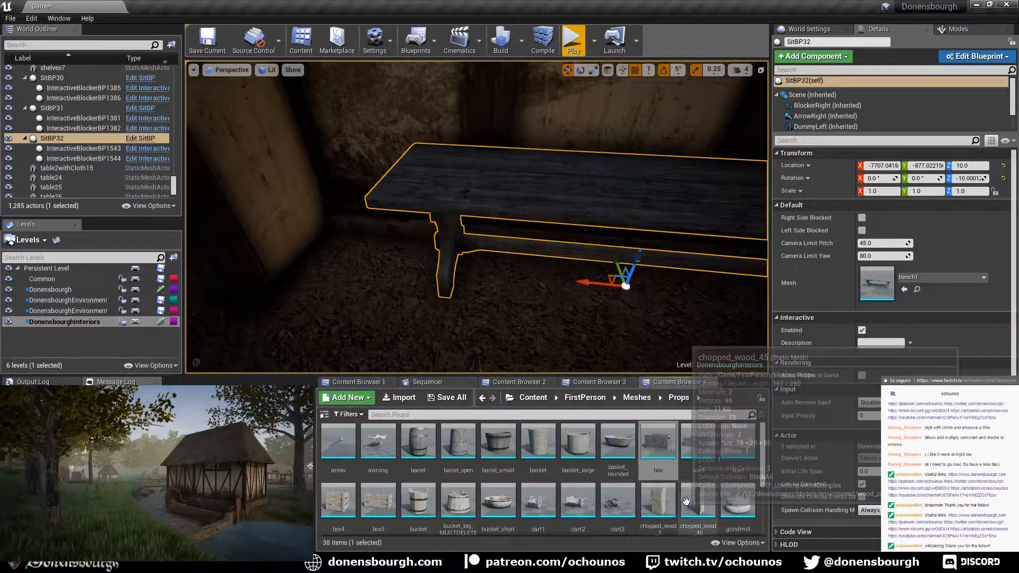
{"action": "scroll", "coordinate": [571, 498], "scroll_direction": "down", "scroll_amount": 3}
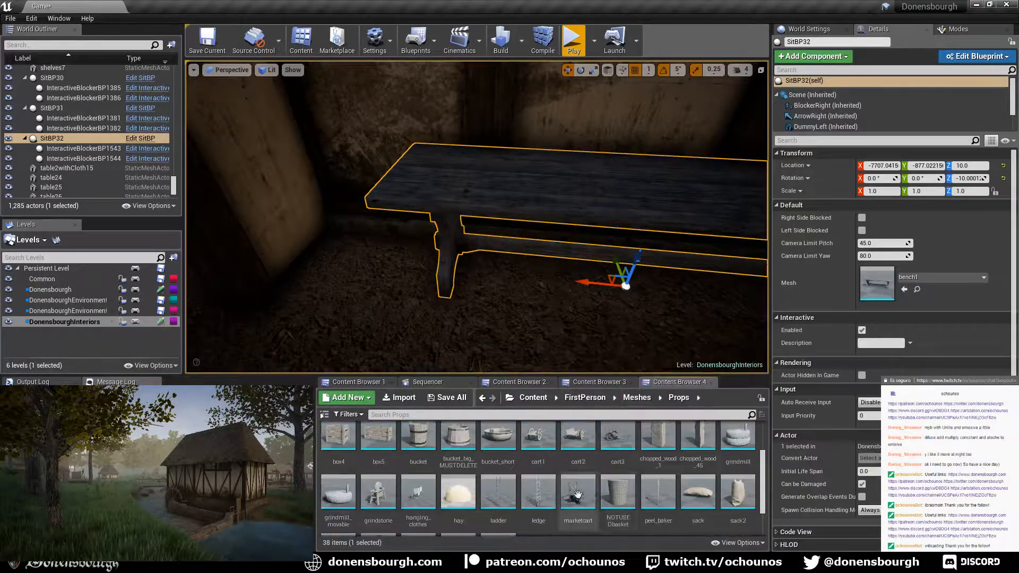
{"action": "scroll", "coordinate": [571, 499], "scroll_direction": "up", "scroll_amount": 3}
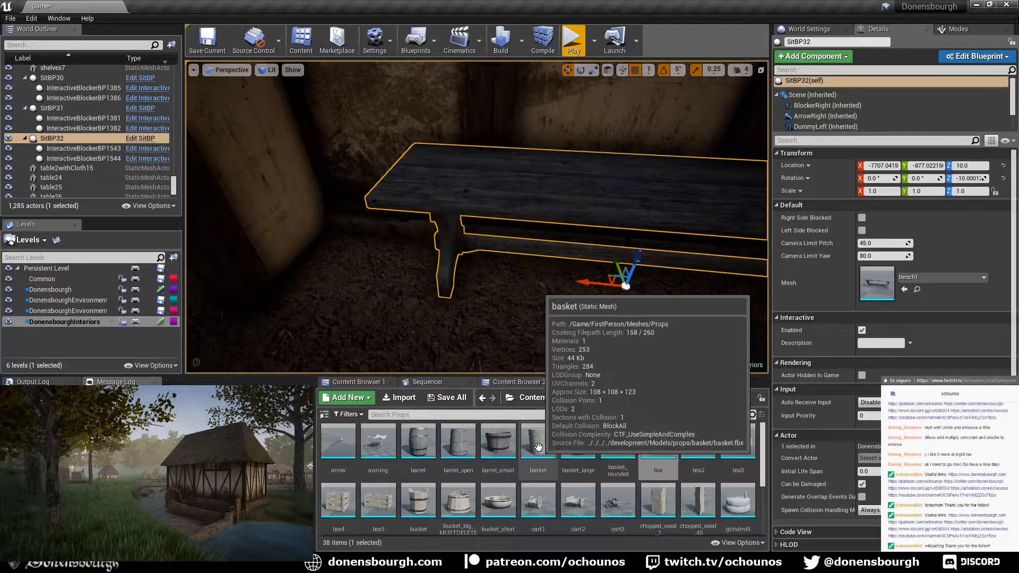
{"action": "left_click_drag", "start_coordinate": [538, 441], "coordinate": [392, 273]}
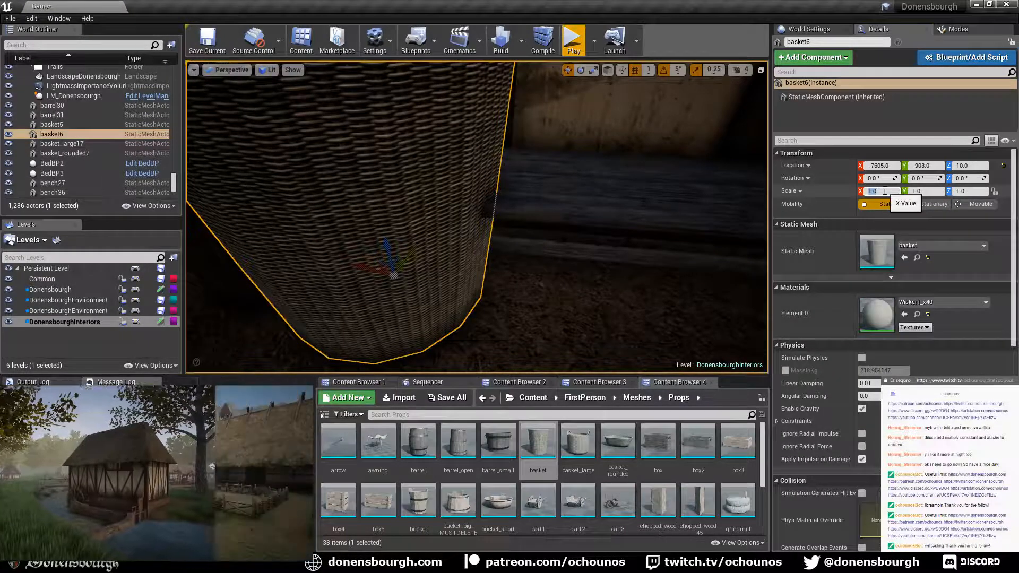
- Try an X-only scale of 0.4 on the basket and restore its X scale to 1
{"action": "type", "text": "0.4"}
{"action": "key", "text": "Return"}
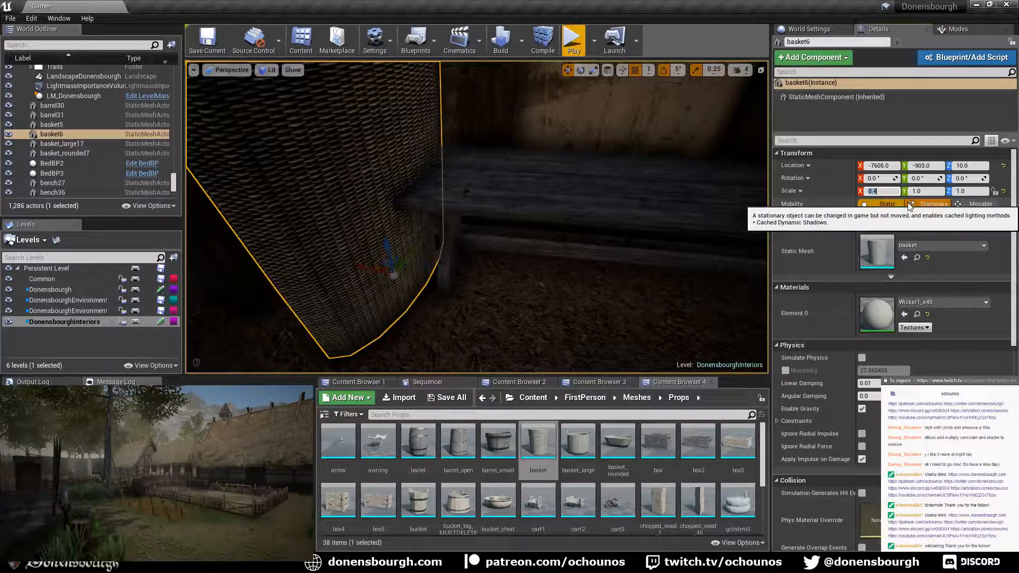
{"action": "key", "text": "Up"}
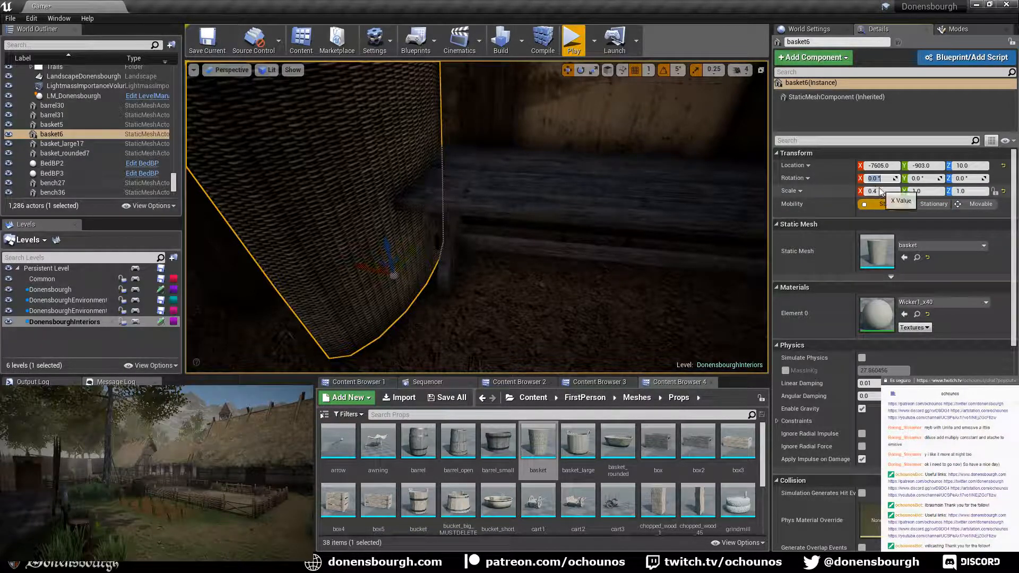
{"action": "type", "text": "1"}
{"action": "key", "text": "Return"}
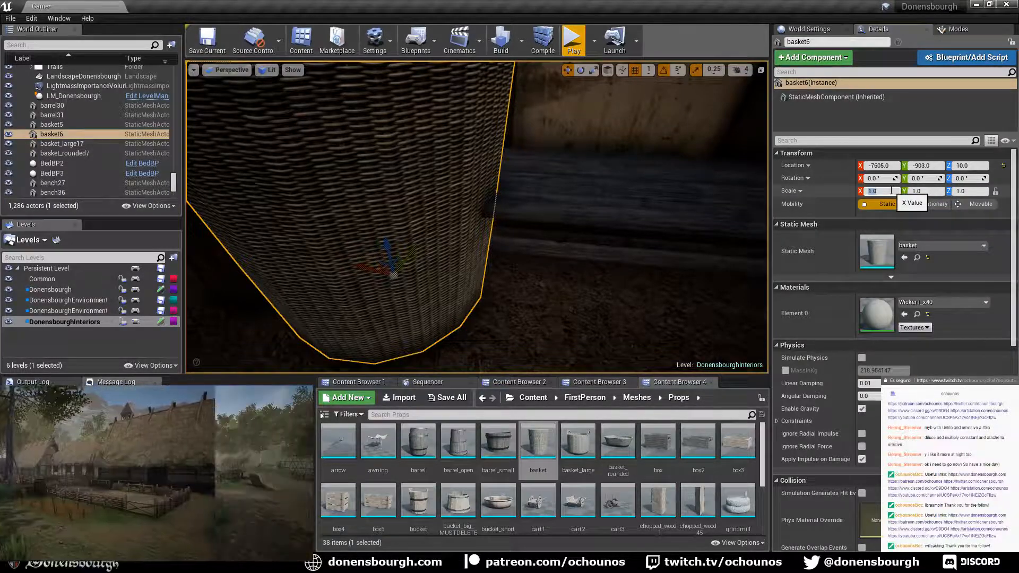
- Scale the basket uniformly to 0.4, move it to X -7585, Y -901 at the bench's end, and deselect it
{"action": "type", "text": "0.4"}
{"action": "key", "text": "Return"}
{"action": "key", "text": "f"}
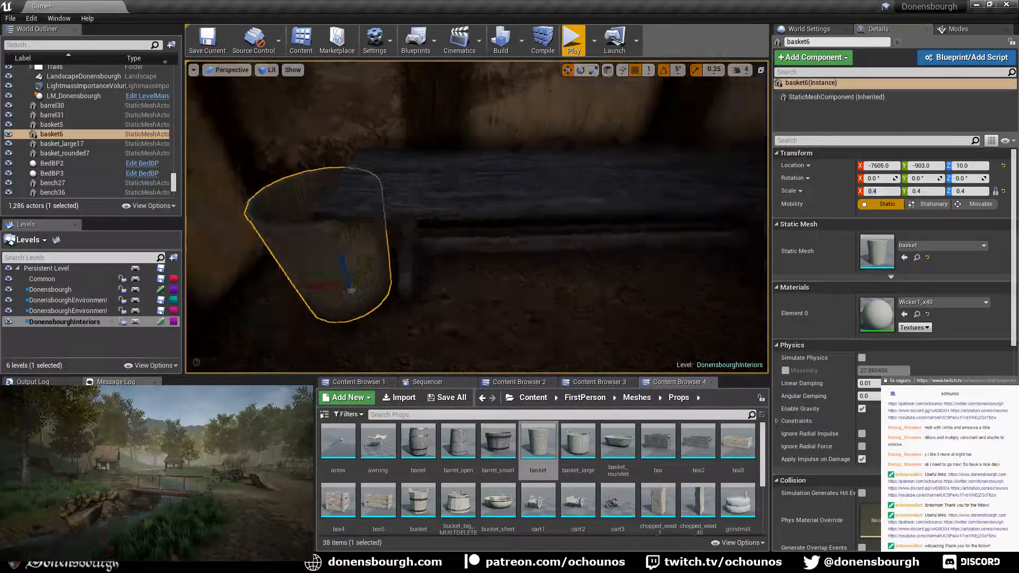
{"action": "left_click_drag", "start_coordinate": [493, 314], "coordinate": [446, 311]}
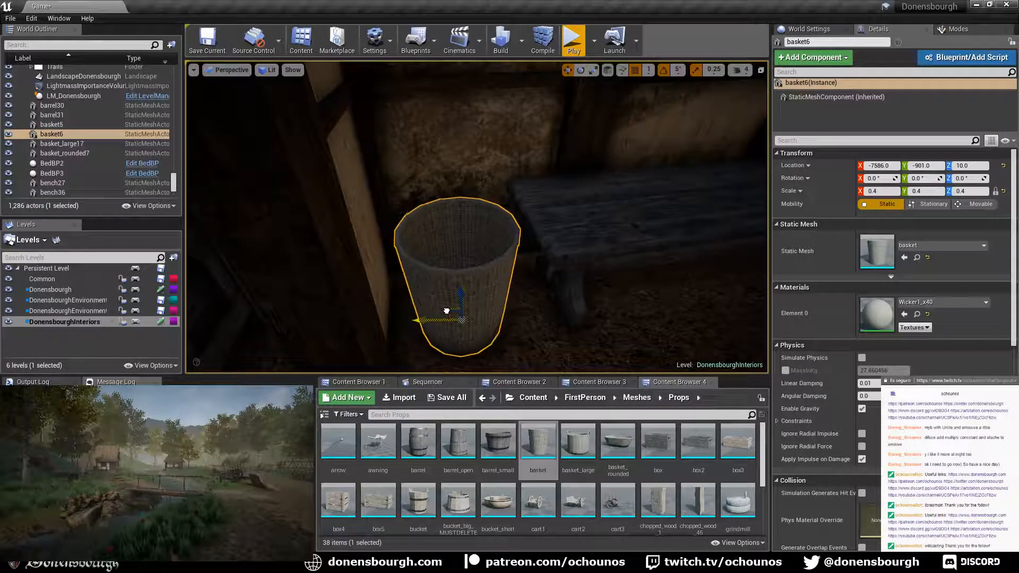
{"action": "right_click_drag", "start_coordinate": [446, 311], "coordinate": [478, 308]}
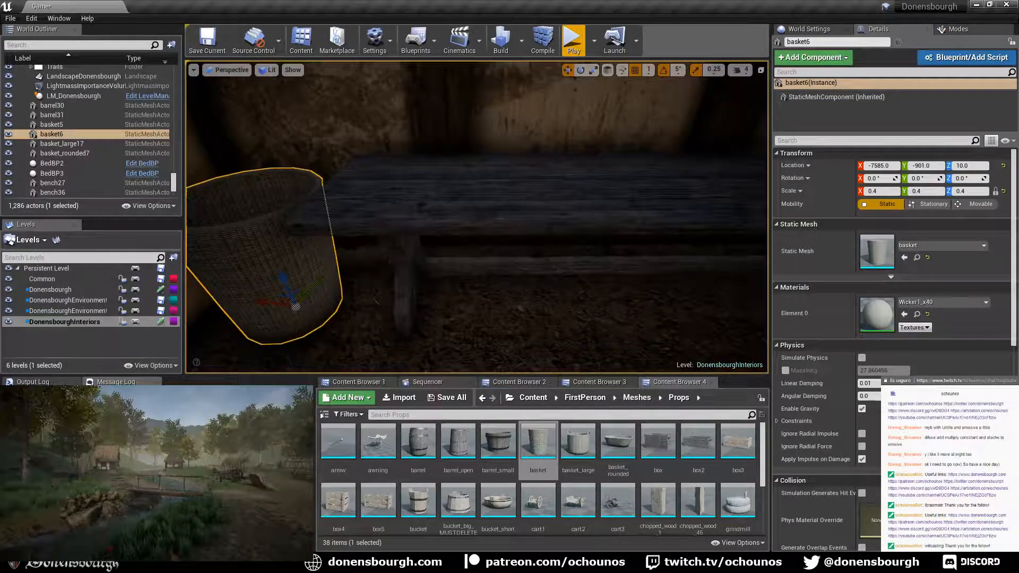
{"action": "key", "text": "Escape"}
- Place a ChestBP from the Interactive blueprints on the empty room's floor at about X -8087, Y -846
{"action": "right_click_drag", "start_coordinate": [376, 300], "coordinate": [584, 282]}
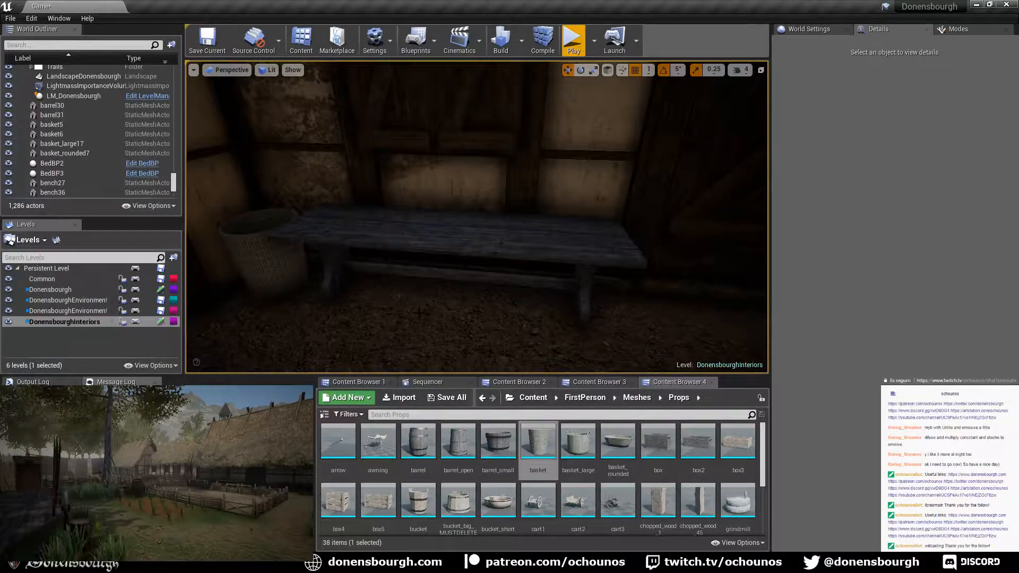
{"action": "right_click_drag", "start_coordinate": [419, 312], "coordinate": [392, 313]}
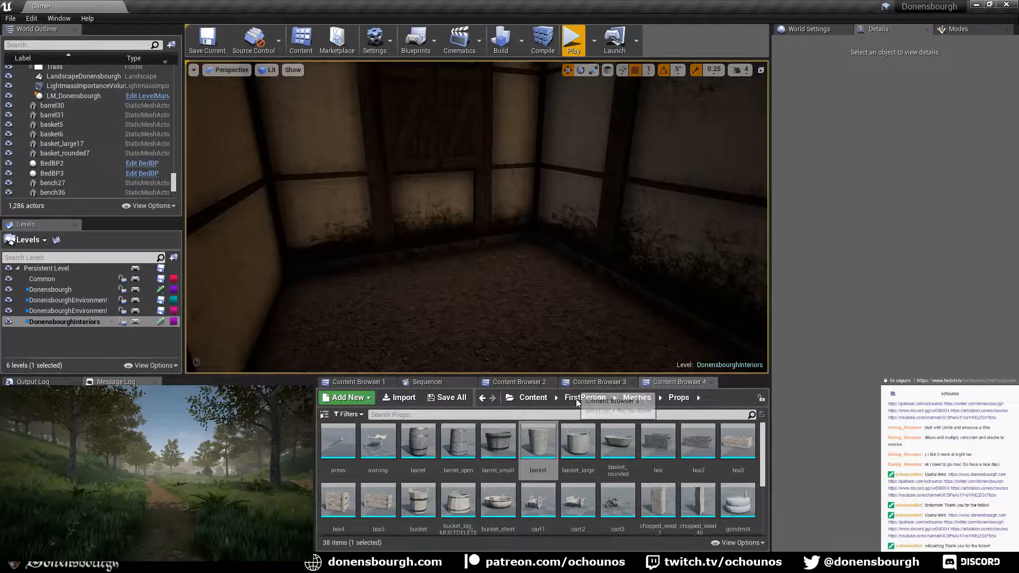
{"action": "left_click", "coordinate": [512, 382]}
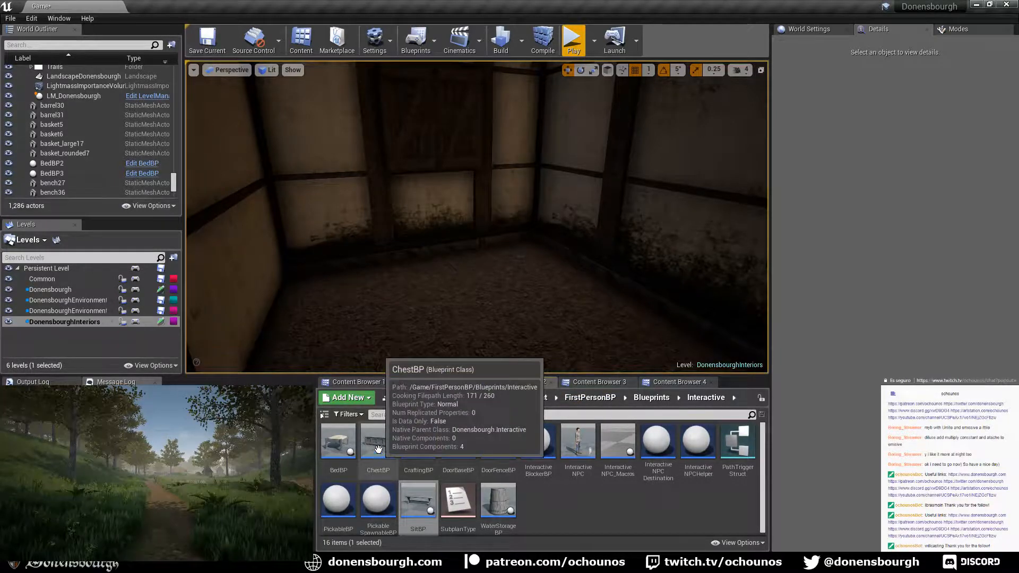
{"action": "left_click_drag", "start_coordinate": [393, 452], "coordinate": [488, 308]}
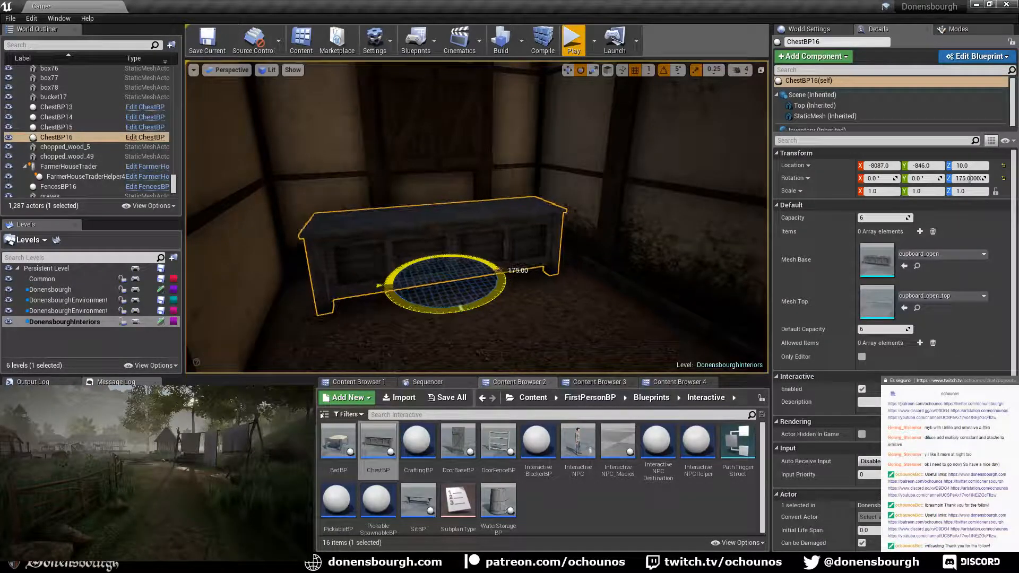
- Turn the chest to 170° and set it along the wall at about X -8085, Y -817
{"action": "mouse_move", "coordinate": [406, 312]}
{"action": "right_mouse_down"}
{"action": "mouse_move", "coordinate": [576, 312]}
{"action": "mouse_move", "coordinate": [491, 297]}
{"action": "mouse_move", "coordinate": [406, 312]}
{"action": "right_mouse_up"}
{"action": "left_click_drag", "start_coordinate": [416, 331], "coordinate": [358, 334]}
{"action": "right_click_drag", "start_coordinate": [359, 334], "coordinate": [327, 364]}
{"action": "key", "text": "e"}
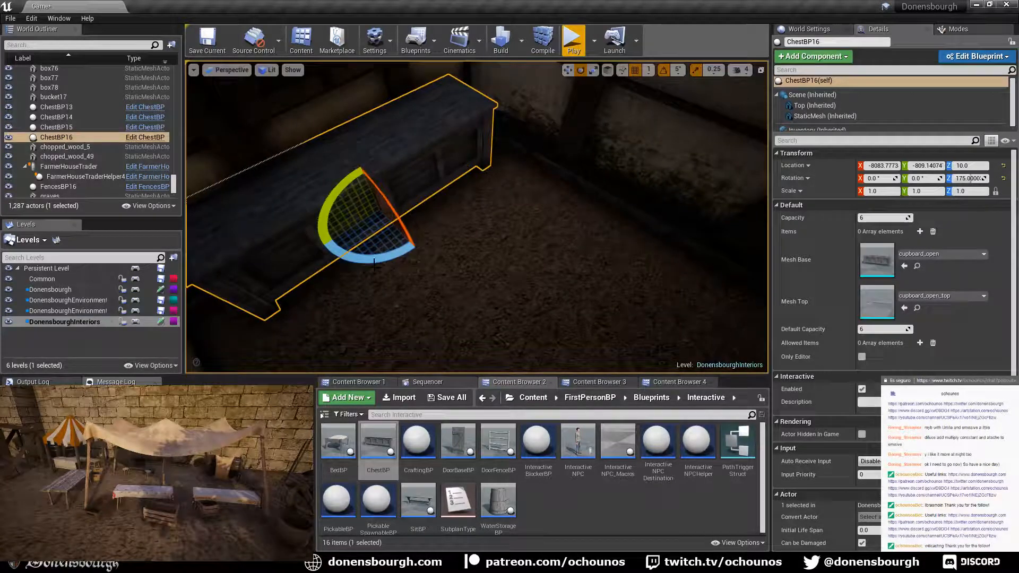
{"action": "left_click_drag", "start_coordinate": [374, 262], "coordinate": [416, 239]}
{"action": "key", "text": "w"}
{"action": "right_click_drag", "start_coordinate": [416, 239], "coordinate": [389, 206]}
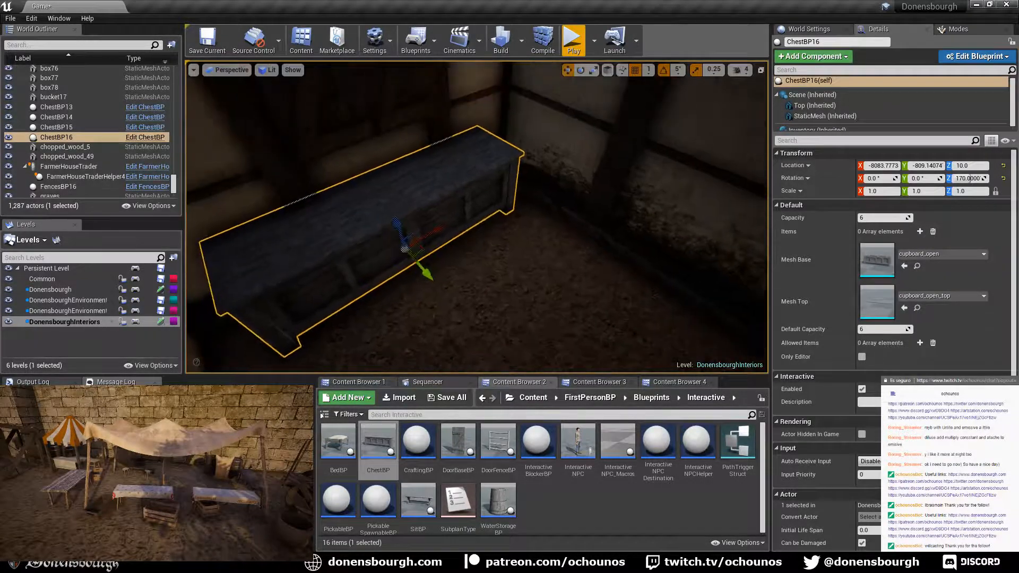
{"action": "left_click_drag", "start_coordinate": [426, 274], "coordinate": [421, 282]}
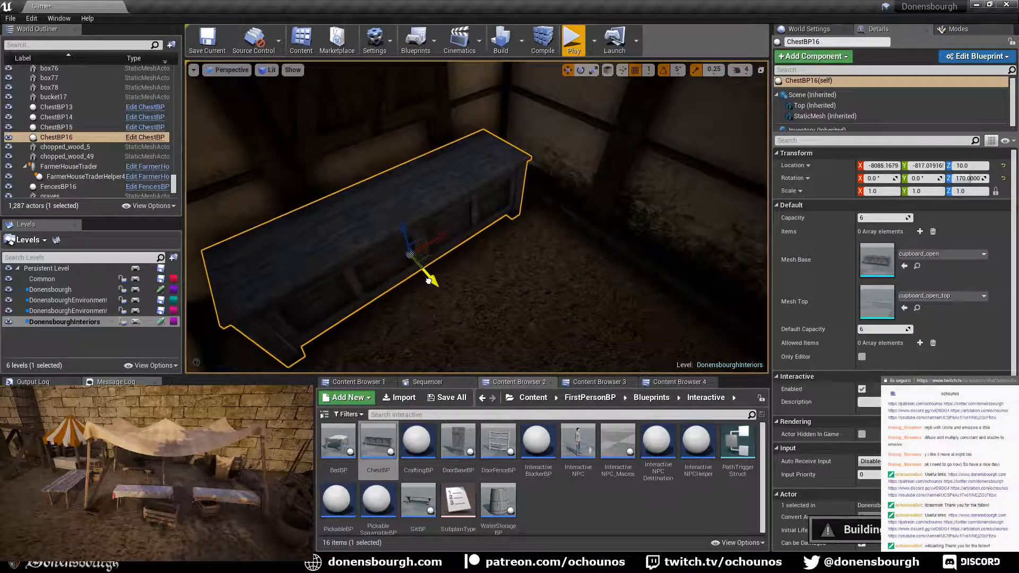
- Place a wall_shelve from the Shelves meshes on the wall near the chest and turn it to about 80°
{"action": "right_click_drag", "start_coordinate": [428, 266], "coordinate": [289, 244]}
{"action": "right_click_drag", "start_coordinate": [505, 312], "coordinate": [480, 323]}
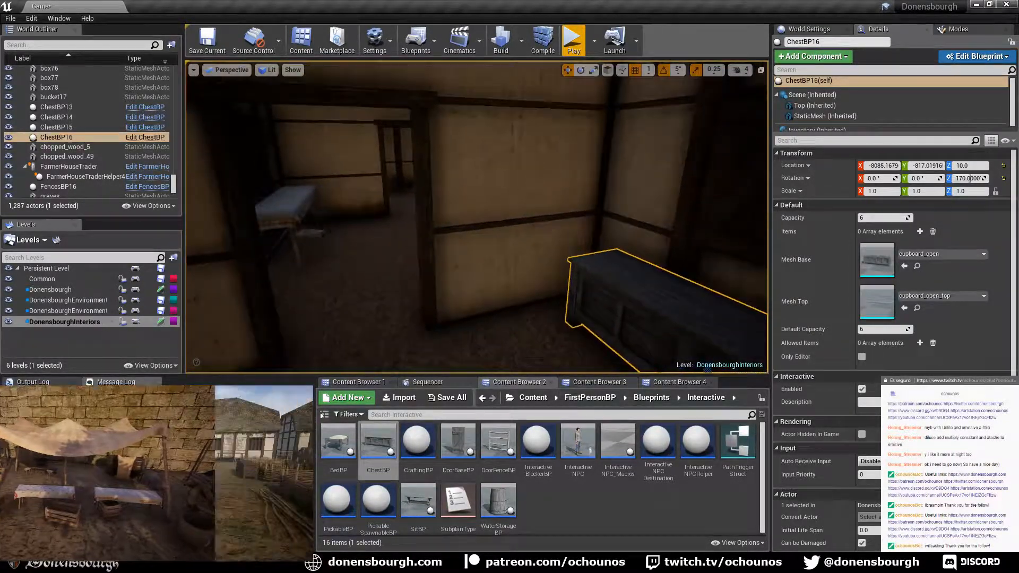
{"action": "left_click", "coordinate": [595, 383]}
{"action": "left_click_drag", "start_coordinate": [377, 460], "coordinate": [565, 177]}
{"action": "right_click_drag", "start_coordinate": [493, 230], "coordinate": [514, 217]}
{"action": "left_click_drag", "start_coordinate": [519, 206], "coordinate": [524, 202]}
{"action": "key", "text": "w"}
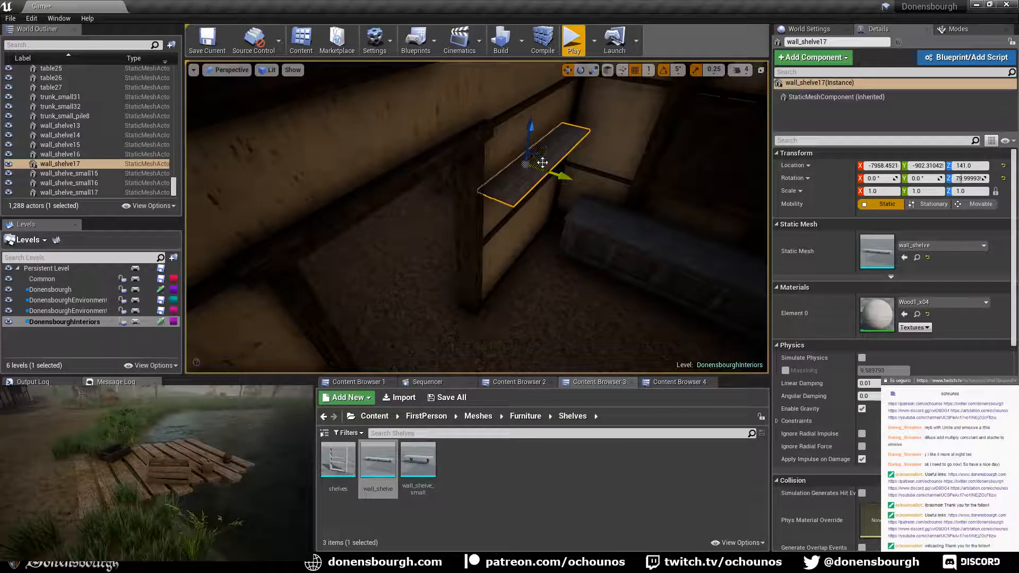
- Shift the wall shelf along the wall to about Y -895 and lower it to Z 134
{"action": "mouse_move", "coordinate": [545, 168]}
{"action": "left_mouse_down"}
{"action": "mouse_move", "coordinate": [522, 169]}
{"action": "mouse_move", "coordinate": [546, 149]}
{"action": "left_mouse_up"}
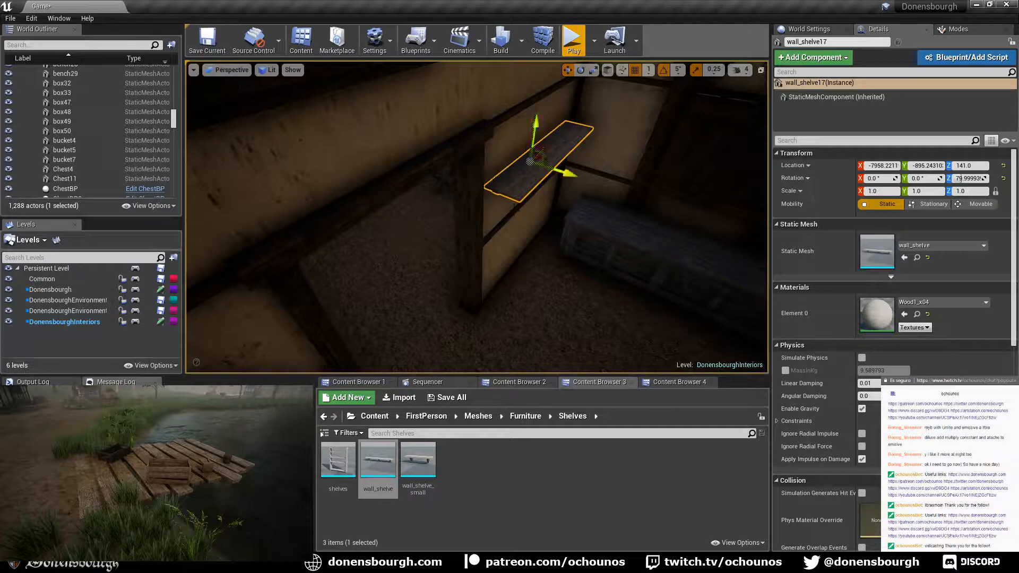
{"action": "right_click_drag", "start_coordinate": [542, 153], "coordinate": [520, 172]}
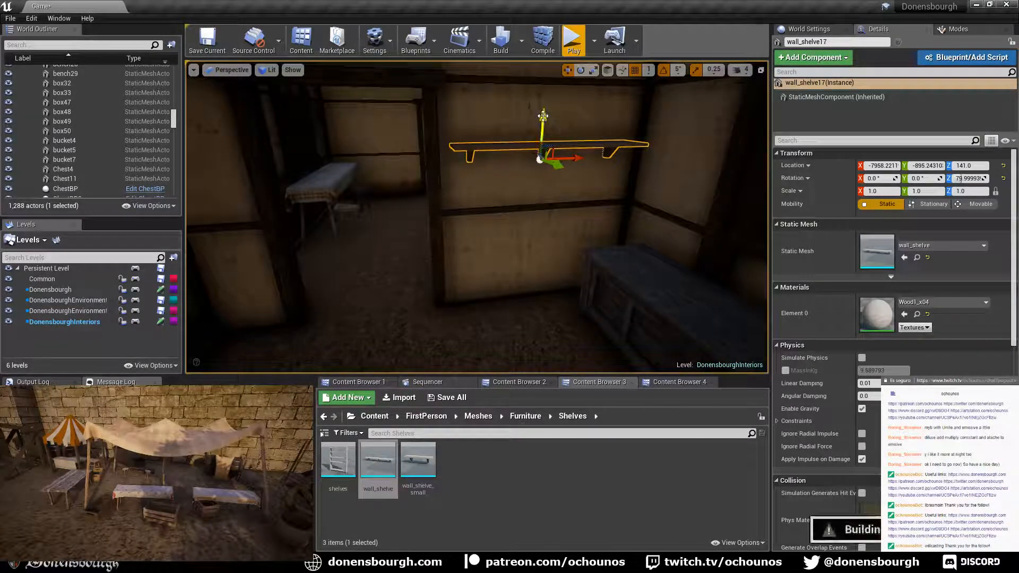
{"action": "left_click_drag", "start_coordinate": [543, 116], "coordinate": [543, 126]}
- Place a barrel from the Props meshes in the room's empty corner at X -8210, Y -1056
{"action": "right_click_drag", "start_coordinate": [578, 144], "coordinate": [640, 223]}
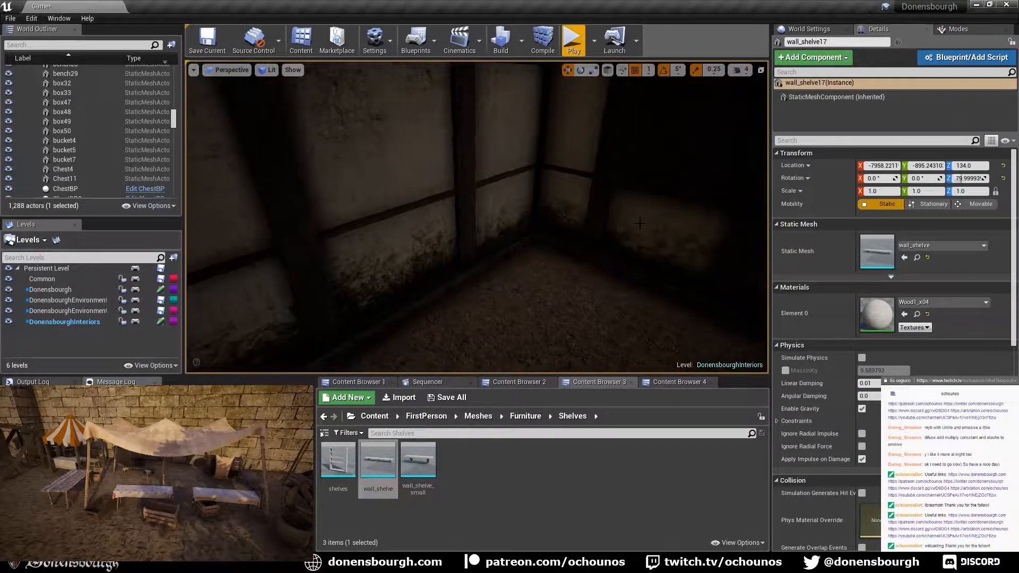
{"action": "left_click", "coordinate": [676, 384]}
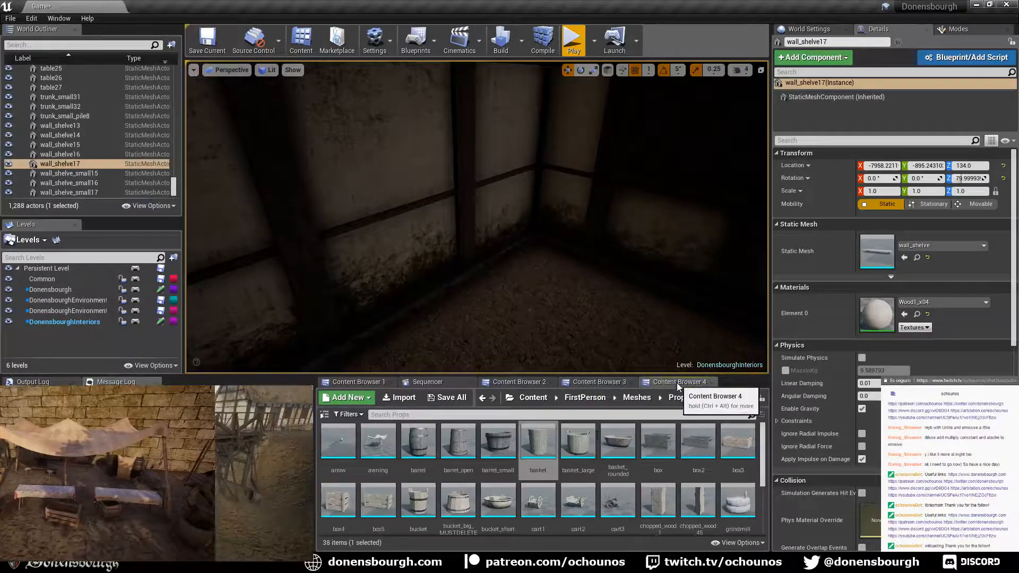
{"action": "left_click_drag", "start_coordinate": [419, 446], "coordinate": [532, 278]}
{"action": "left_click_drag", "start_coordinate": [530, 314], "coordinate": [531, 314]}
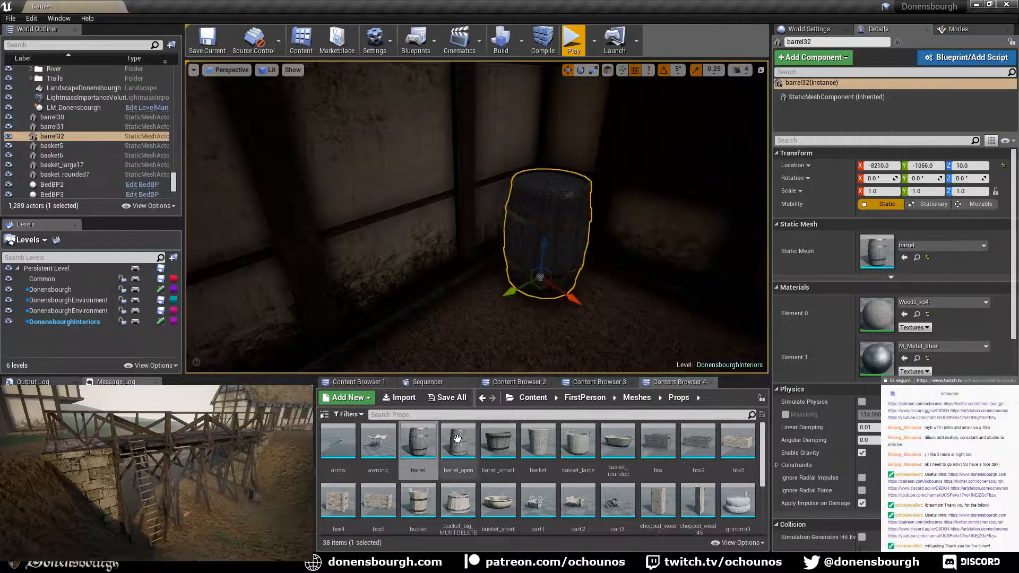
- Place a barrel_open beside the barrel at X -8200, Y -969 and change its wood material to Wood1_x04
{"action": "left_click_drag", "start_coordinate": [458, 440], "coordinate": [469, 326]}
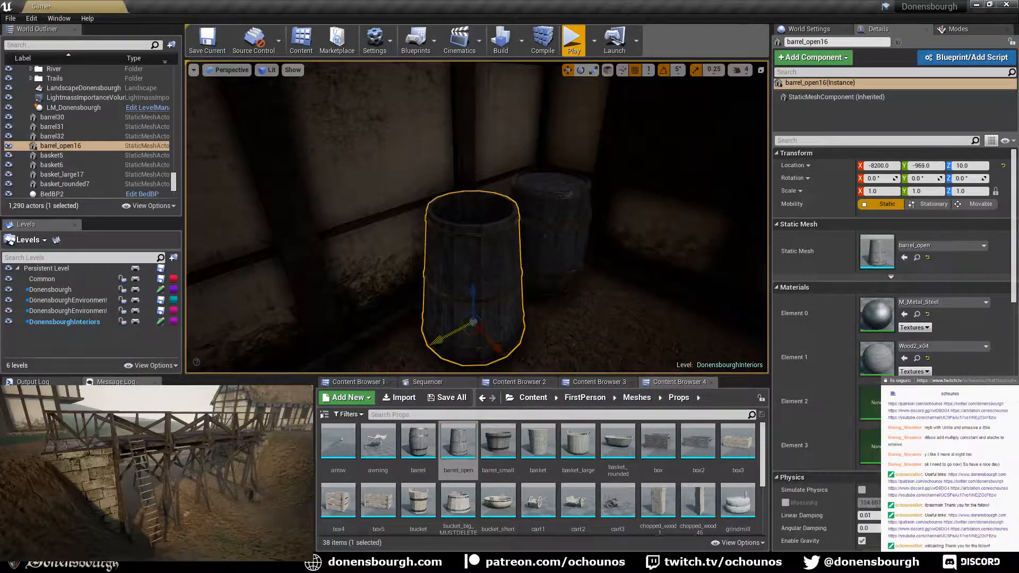
{"action": "left_click", "coordinate": [940, 302]}
{"action": "scroll", "coordinate": [921, 272], "scroll_direction": "up", "scroll_amount": 4}
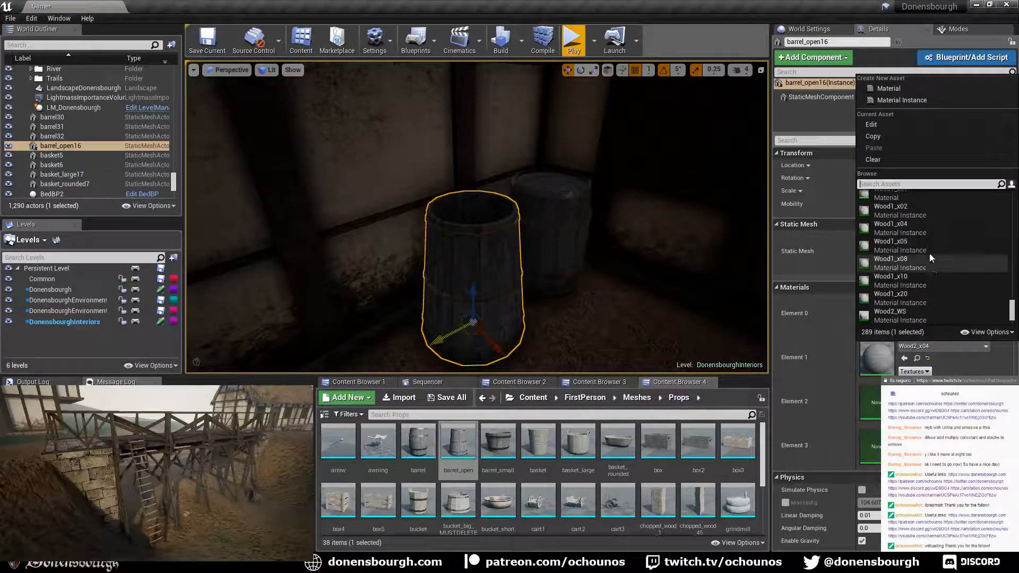
{"action": "left_click", "coordinate": [925, 230]}
- Place a box2 on the floor between the chest and the open barrel at X -8171, Y -880
{"action": "right_click_drag", "start_coordinate": [473, 276], "coordinate": [494, 319]}
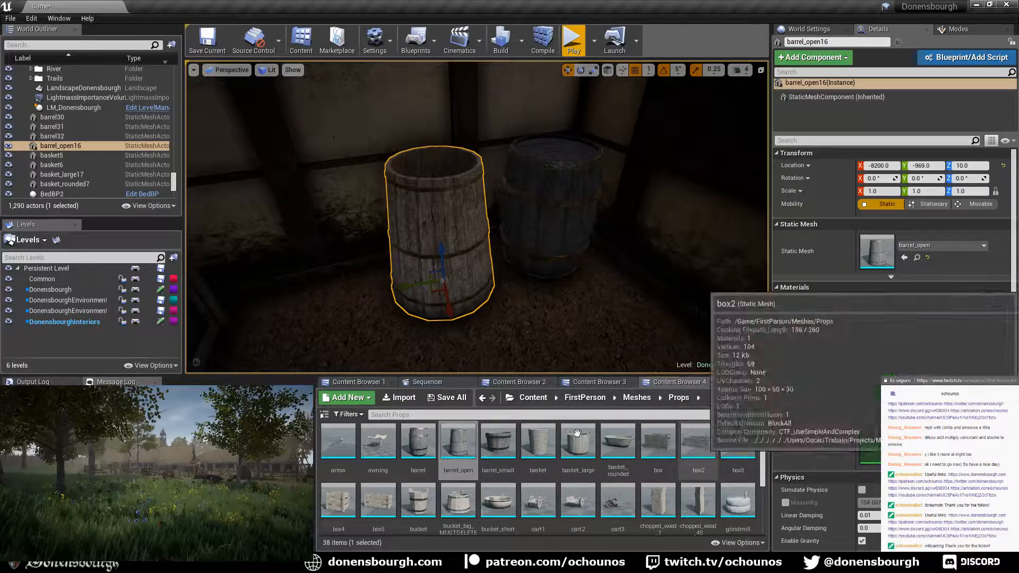
{"action": "left_click_drag", "start_coordinate": [698, 441], "coordinate": [342, 316]}
{"action": "scroll", "coordinate": [404, 335], "scroll_direction": "down", "scroll_amount": 3}
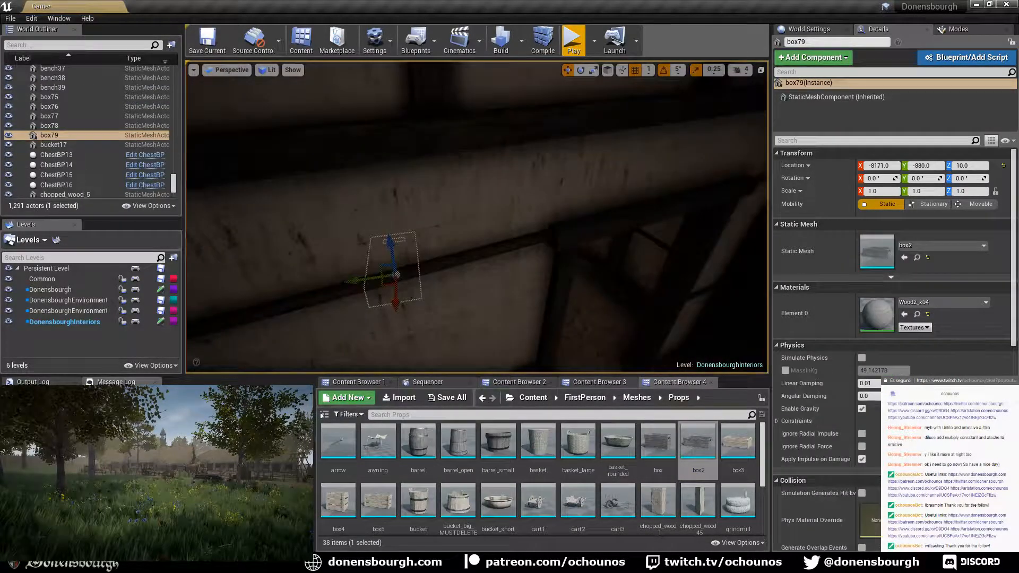
{"action": "right_click_drag", "start_coordinate": [404, 335], "coordinate": [374, 325]}
{"action": "key", "text": "f"}
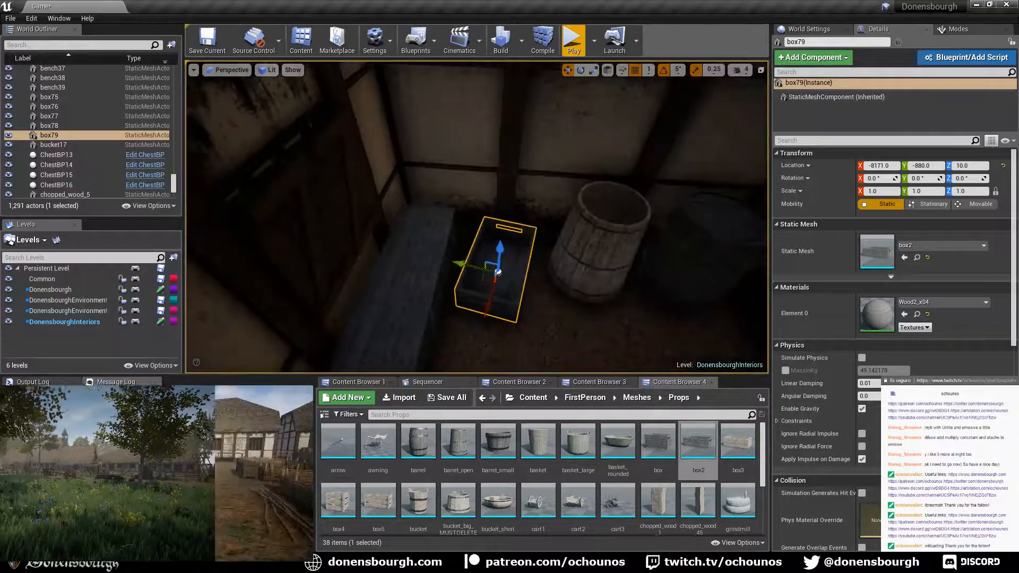
- Turn the box to 15° and shift it to about X -8173, Y -886
{"action": "key", "text": "e"}
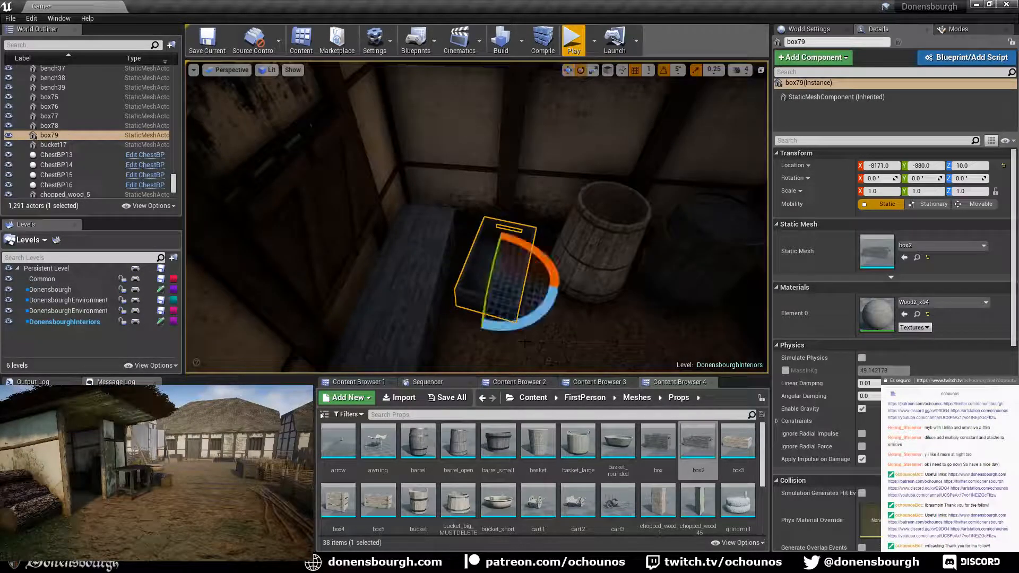
{"action": "key", "text": "w"}
{"action": "key", "text": "e"}
{"action": "left_click_drag", "start_coordinate": [532, 317], "coordinate": [523, 328]}
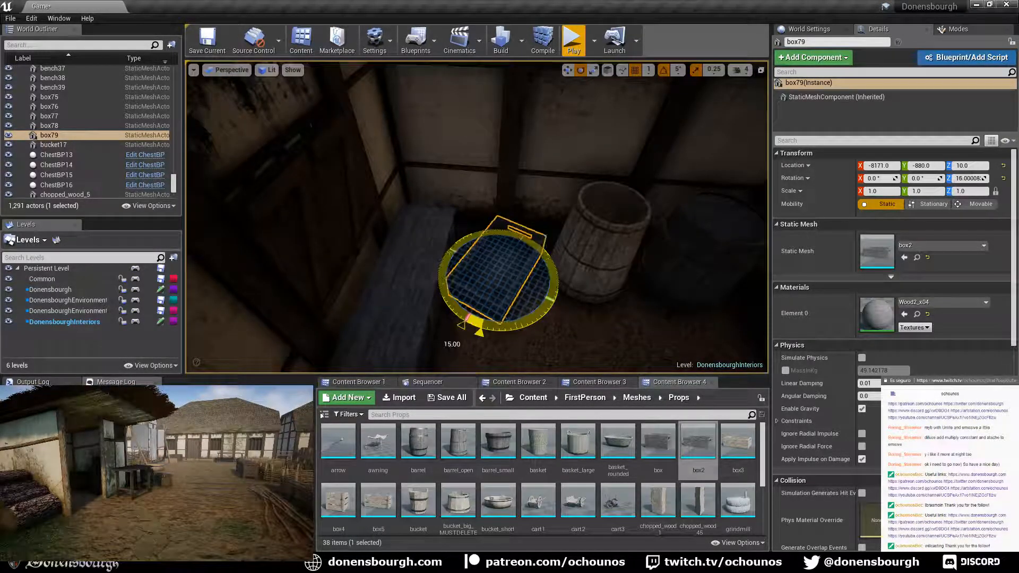
{"action": "key", "text": "w"}
{"action": "right_click_drag", "start_coordinate": [523, 328], "coordinate": [467, 287]}
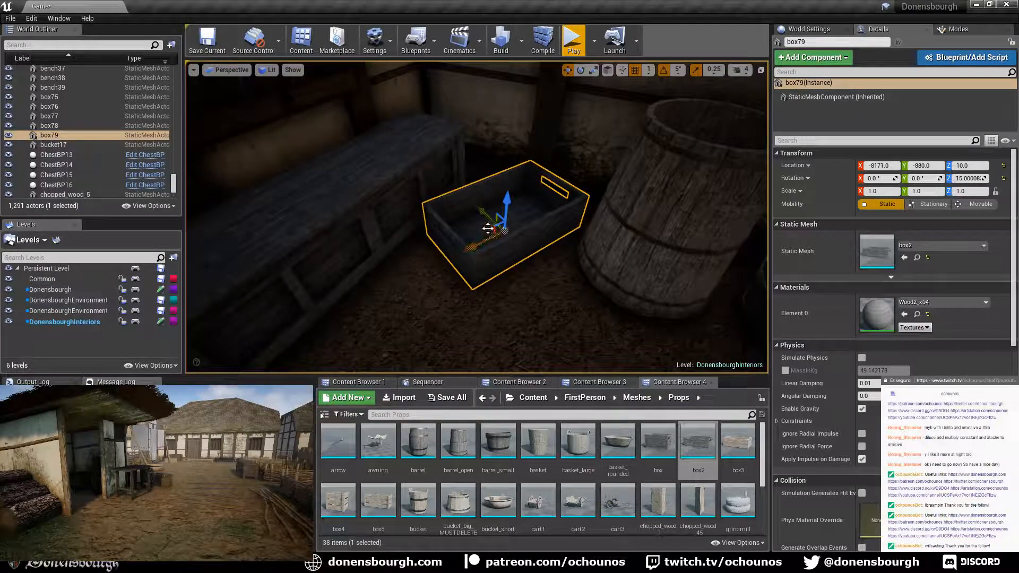
{"action": "left_click_drag", "start_coordinate": [488, 228], "coordinate": [494, 232]}
- Place a bucket_big_MUSTDELETE on the floor near the partition post at X -8049, Y -1094
{"action": "right_click_drag", "start_coordinate": [522, 280], "coordinate": [674, 281]}
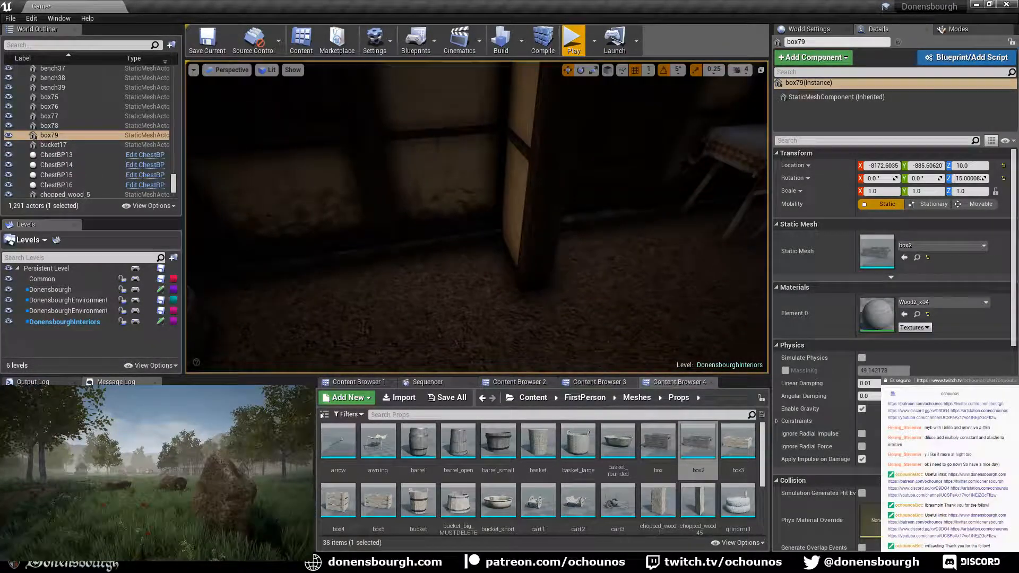
{"action": "right_click_drag", "start_coordinate": [496, 329], "coordinate": [467, 332]}
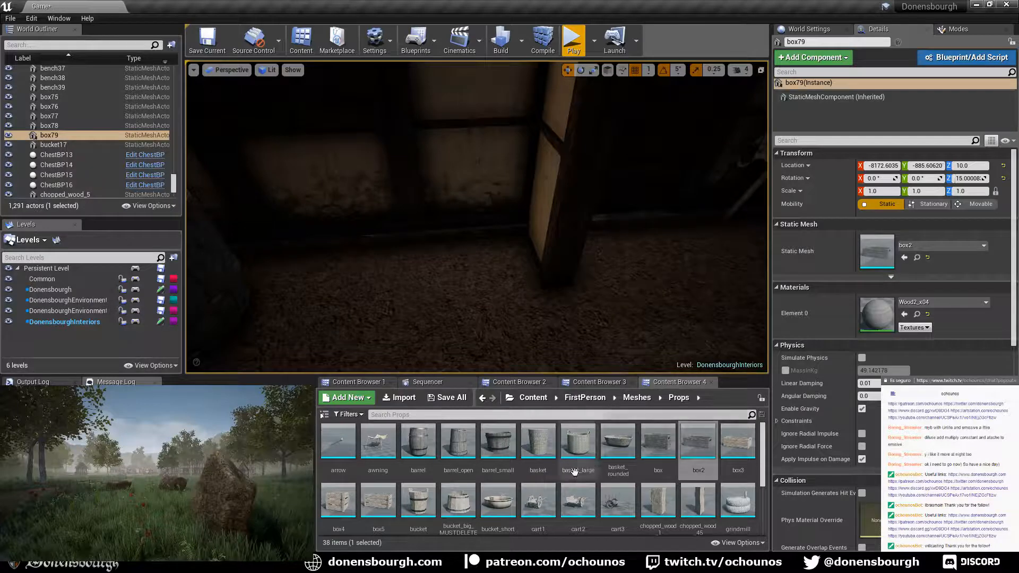
{"action": "left_click_drag", "start_coordinate": [458, 501], "coordinate": [464, 284]}
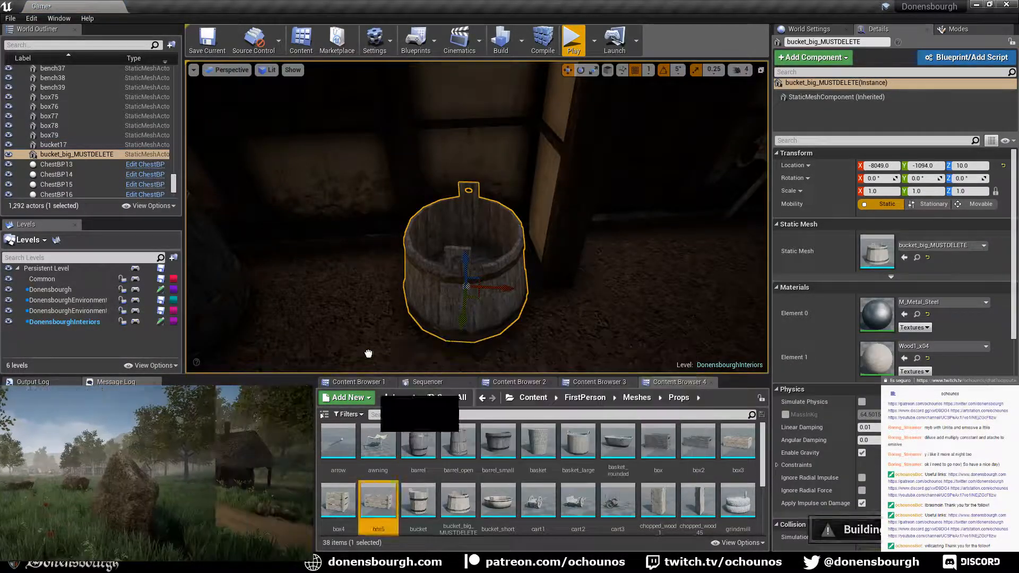
{"action": "left_click_drag", "start_coordinate": [358, 326], "coordinate": [390, 340]}
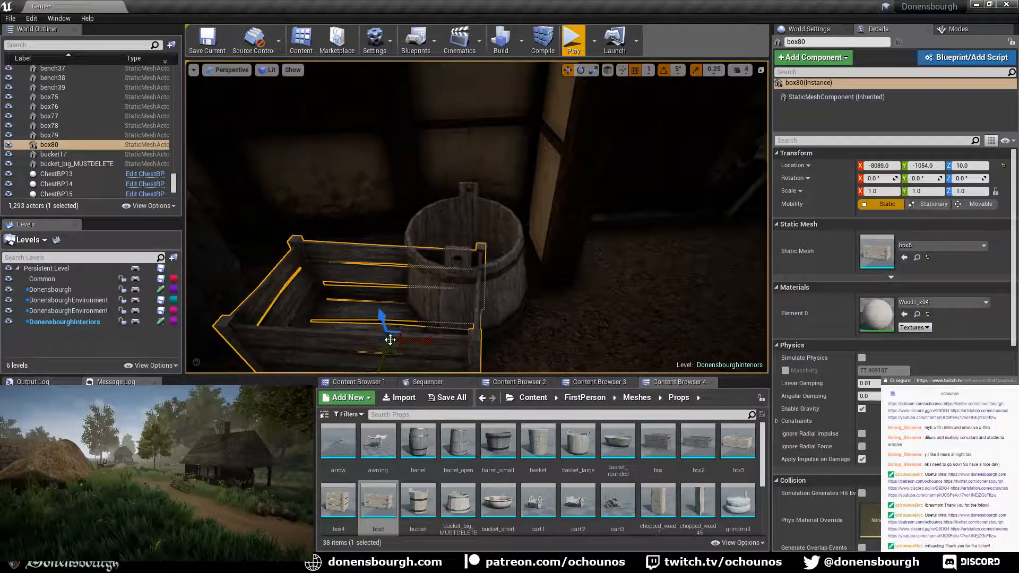
{"action": "key", "text": "Delete"}
{"action": "right_click_drag", "start_coordinate": [390, 339], "coordinate": [308, 270]}
{"action": "key", "text": "s"}
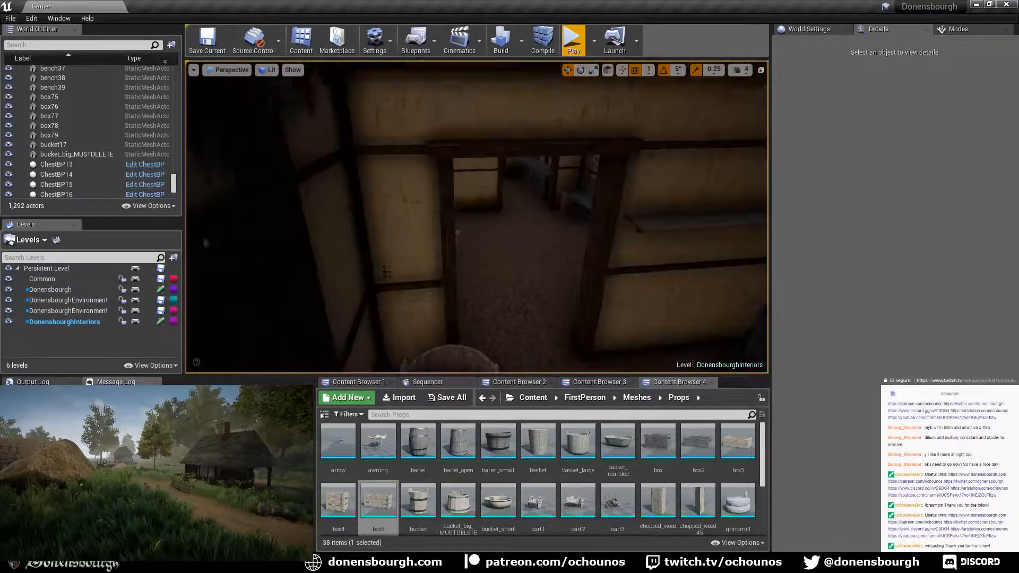
- Place a bucket on the lid of the closed barrel at X -8222, Y -1069
{"action": "right_click_drag", "start_coordinate": [386, 270], "coordinate": [313, 327]}
{"action": "key", "text": "s"}
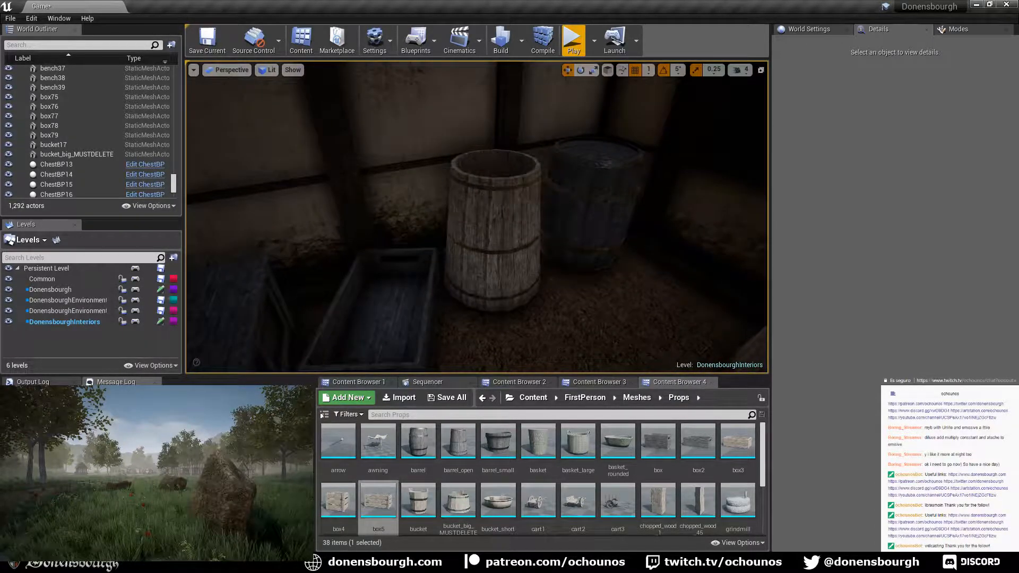
{"action": "left_click", "coordinate": [418, 498]}
{"action": "left_click_drag", "start_coordinate": [601, 147], "coordinate": [601, 147]}
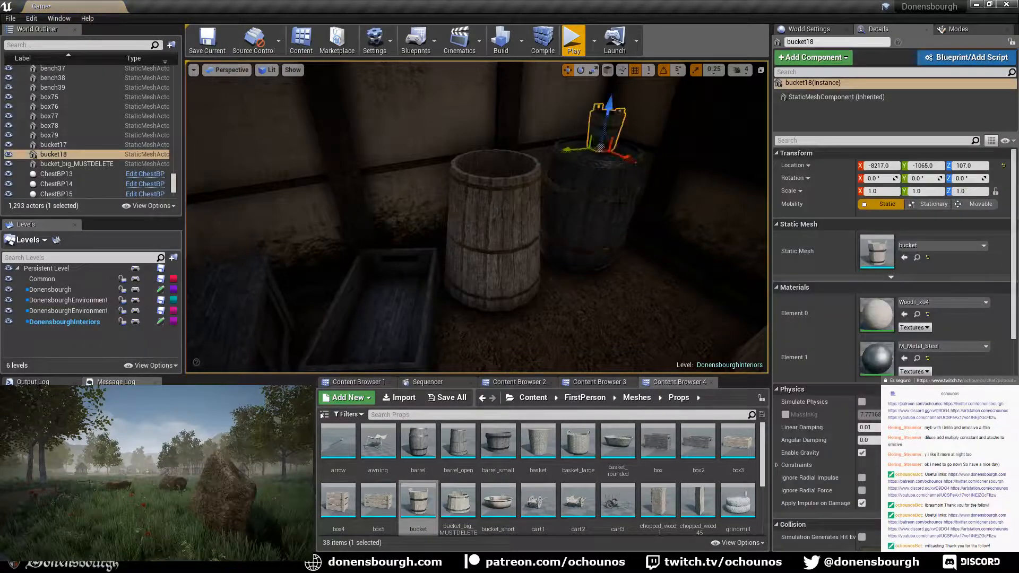
{"action": "key", "text": "w"}
{"action": "right_click_drag", "start_coordinate": [601, 147], "coordinate": [552, 148]}
{"action": "key", "text": "s"}
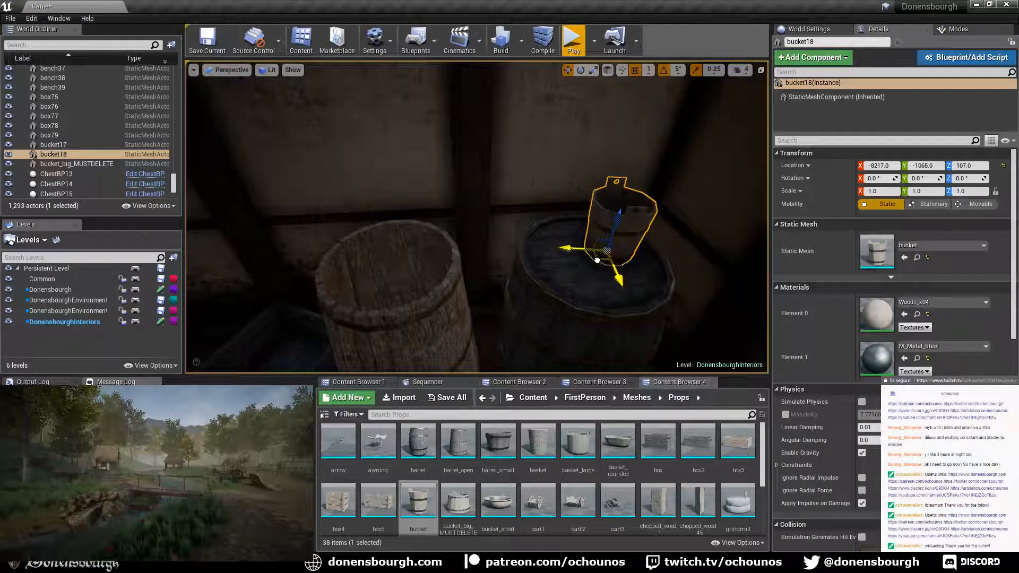
{"action": "right_click_drag", "start_coordinate": [610, 245], "coordinate": [622, 285]}
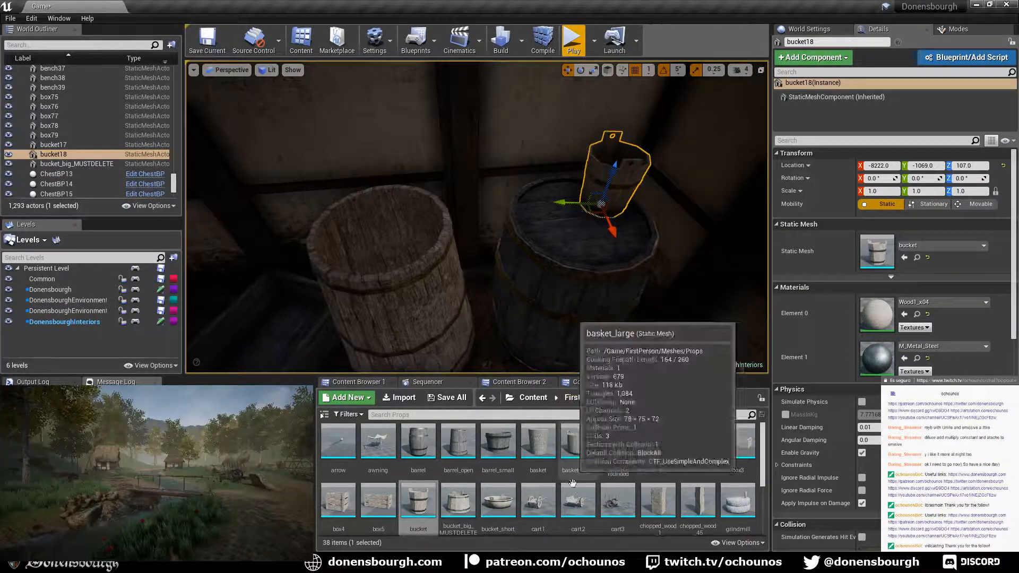
- Place a ledge ladder in the corner beside the cupboard chest at X -8193, Y -824
{"action": "scroll", "coordinate": [583, 473], "scroll_direction": "down", "scroll_amount": 2}
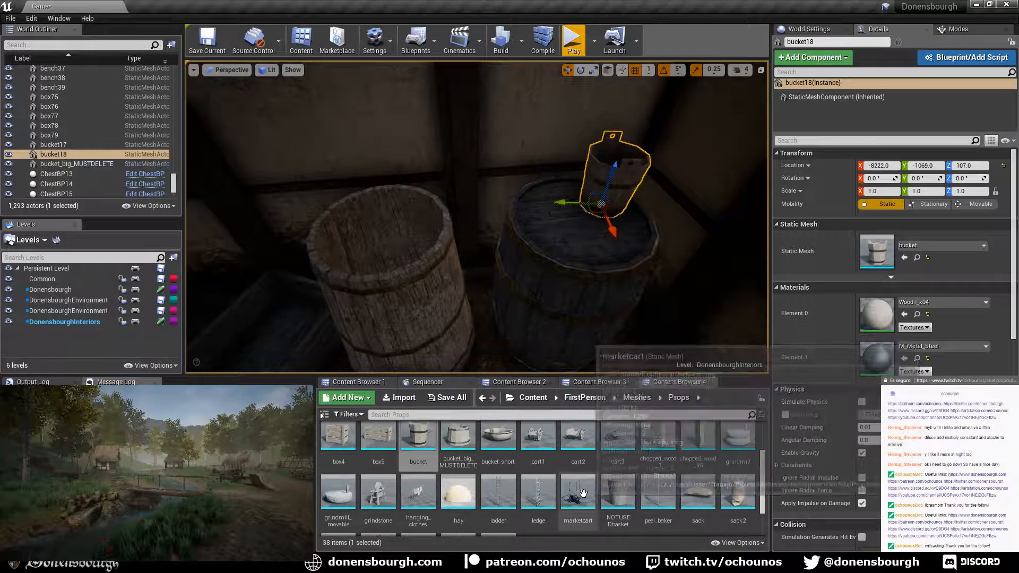
{"action": "right_click_drag", "start_coordinate": [600, 318], "coordinate": [764, 282]}
{"action": "right_click_drag", "start_coordinate": [453, 306], "coordinate": [711, 302]}
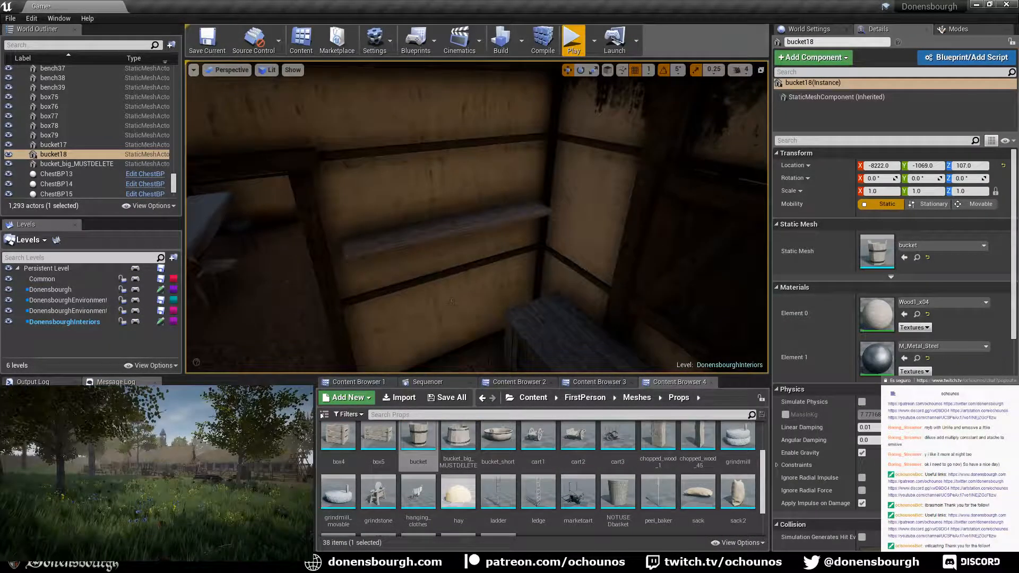
{"action": "right_click_drag", "start_coordinate": [452, 302], "coordinate": [483, 326]}
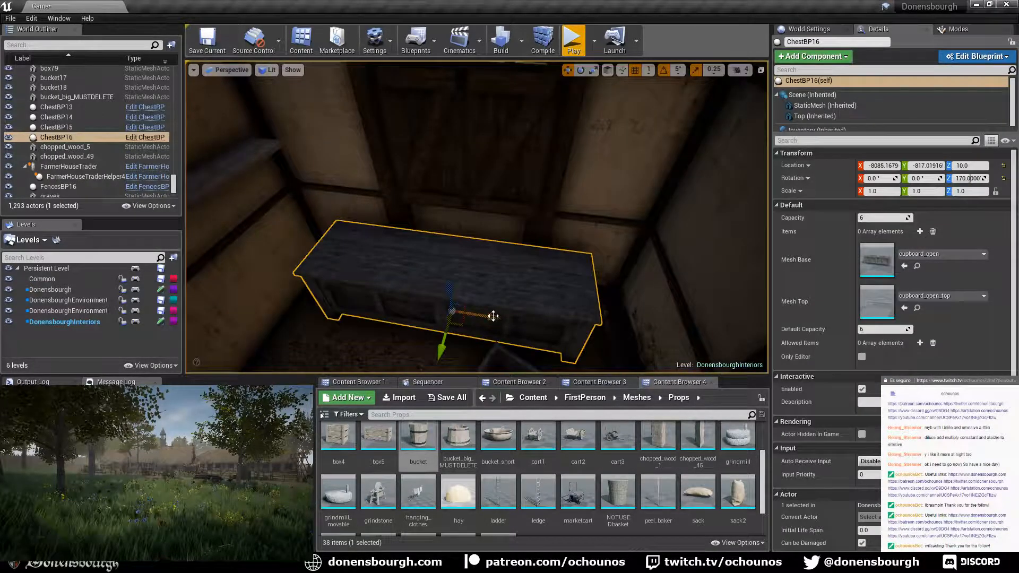
{"action": "right_click_drag", "start_coordinate": [442, 320], "coordinate": [536, 318]}
{"action": "left_click_drag", "start_coordinate": [538, 493], "coordinate": [530, 313]}
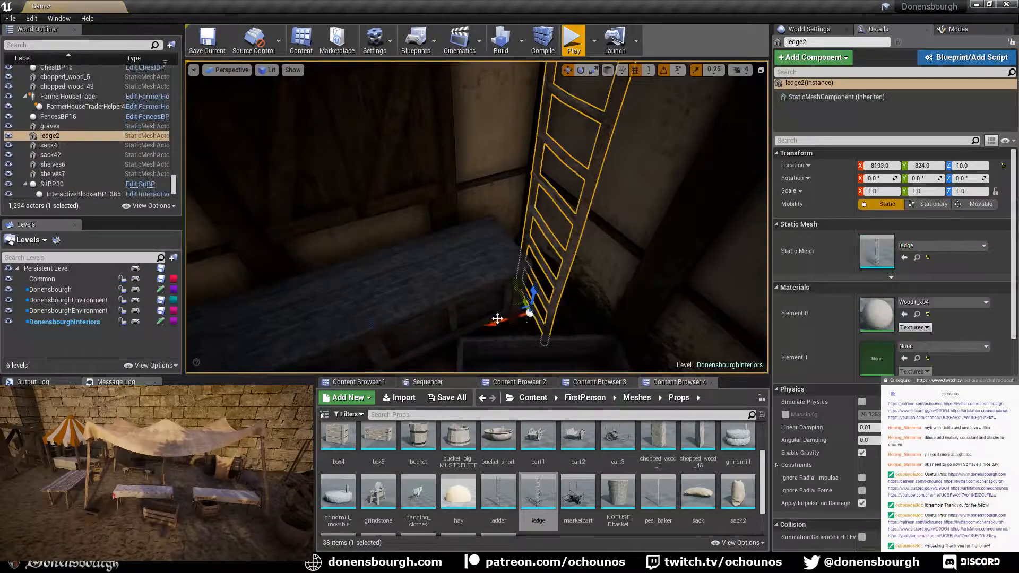
- Rotate the ladder to -15° about Z and tilt it 5° about Y so it leans towards the wall
{"action": "key", "text": "e"}
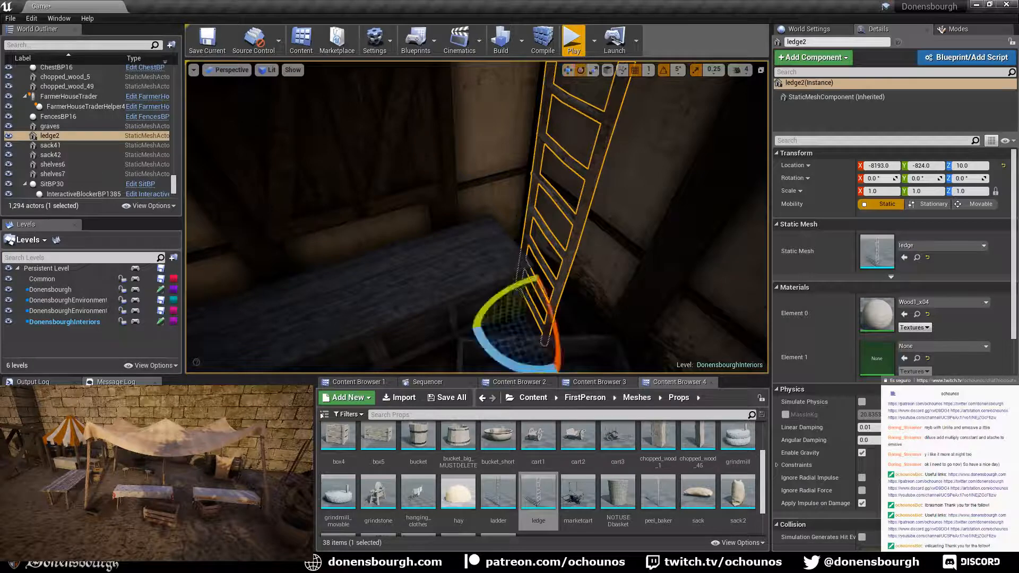
{"action": "left_click_drag", "start_coordinate": [487, 347], "coordinate": [502, 358]}
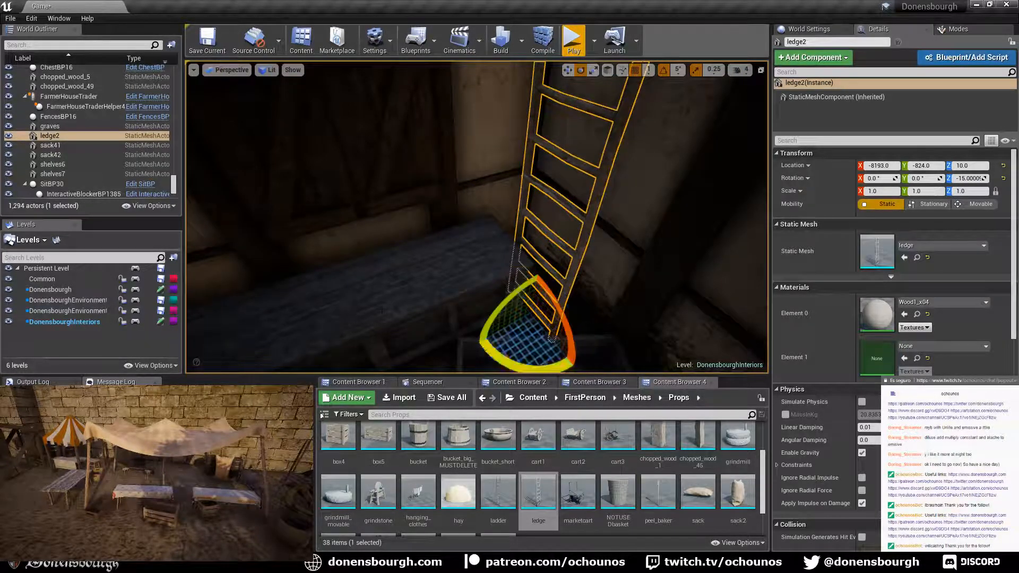
{"action": "right_click_drag", "start_coordinate": [489, 349], "coordinate": [495, 235]}
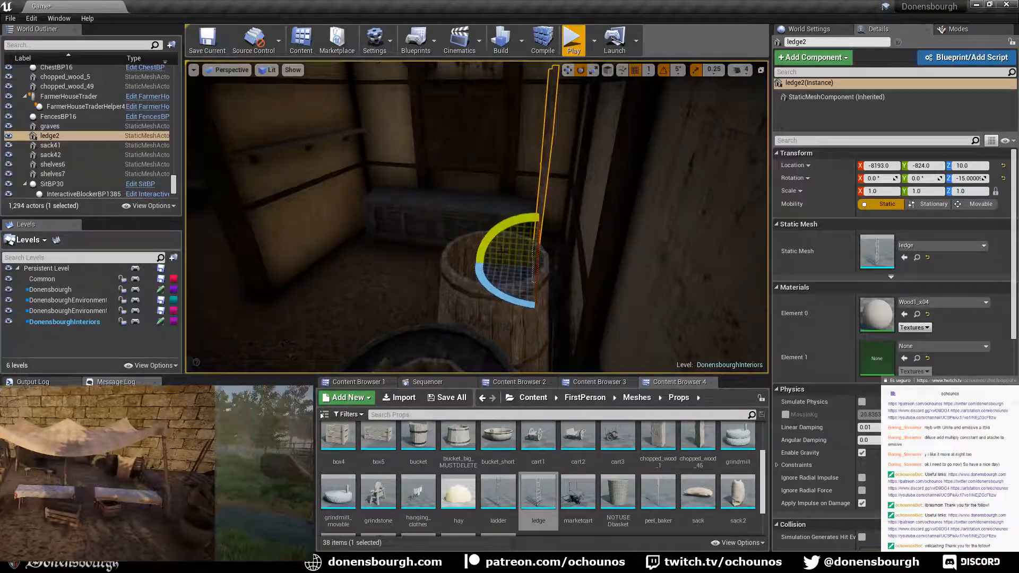
{"action": "left_click_drag", "start_coordinate": [496, 235], "coordinate": [498, 268]}
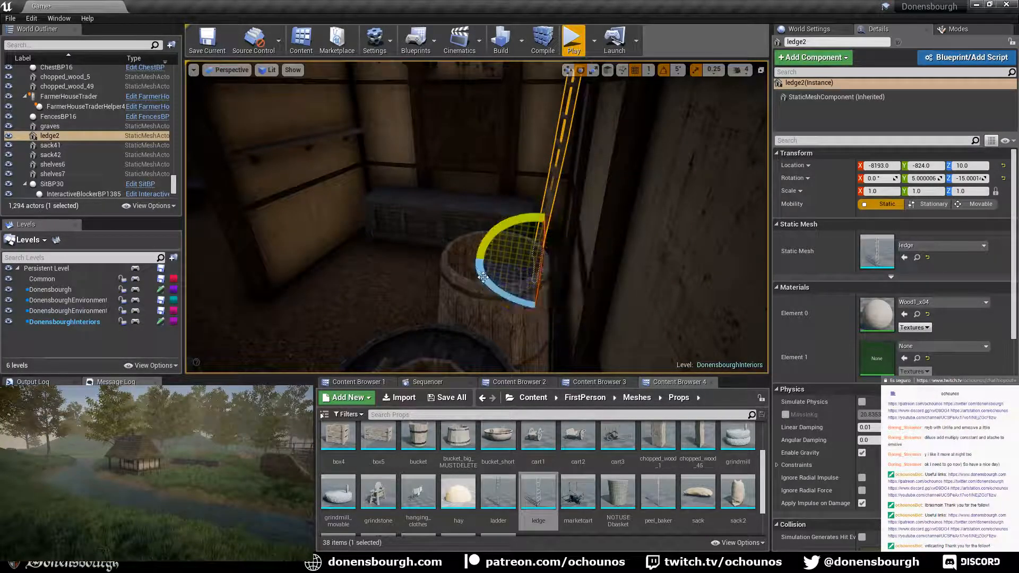
{"action": "right_click_drag", "start_coordinate": [483, 276], "coordinate": [488, 216]}
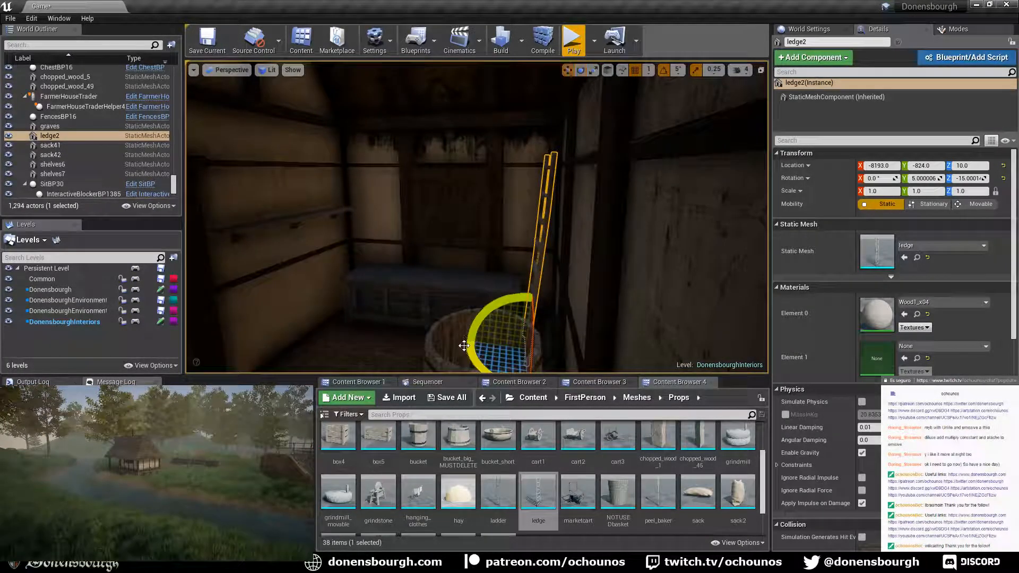
- Shift the leaning ladder closer to the wall, to X -8200, Y -825, and deselect it
{"action": "left_click", "coordinate": [607, 70]}
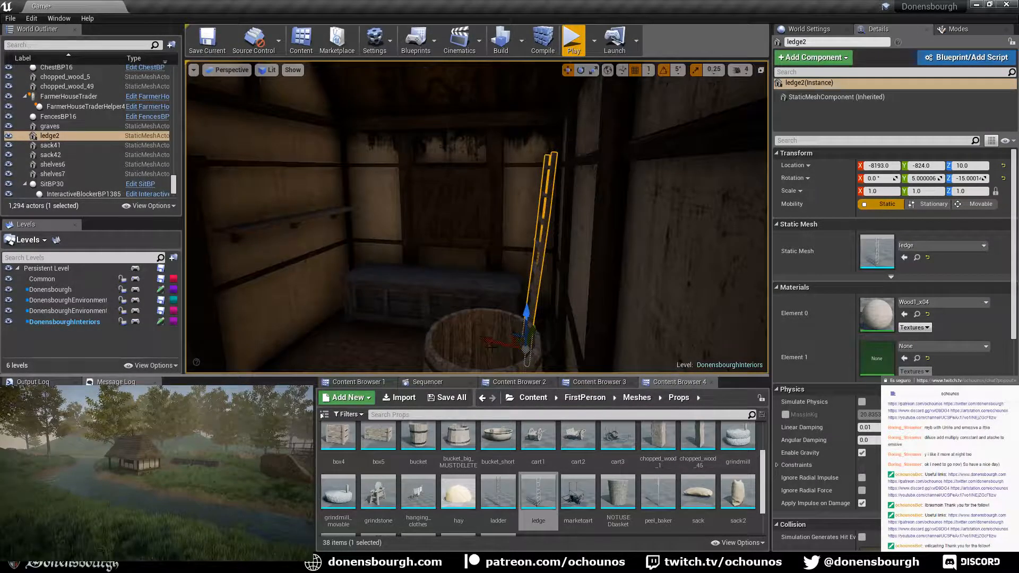
{"action": "right_click_drag", "start_coordinate": [491, 345], "coordinate": [411, 265]}
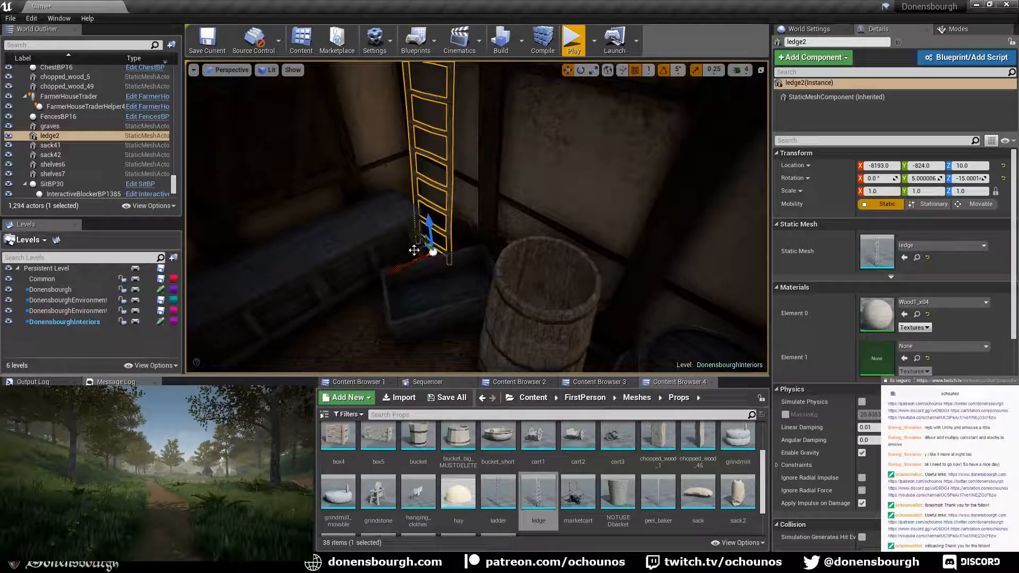
{"action": "left_click_drag", "start_coordinate": [414, 251], "coordinate": [421, 247]}
{"action": "right_click_drag", "start_coordinate": [435, 314], "coordinate": [376, 297]}
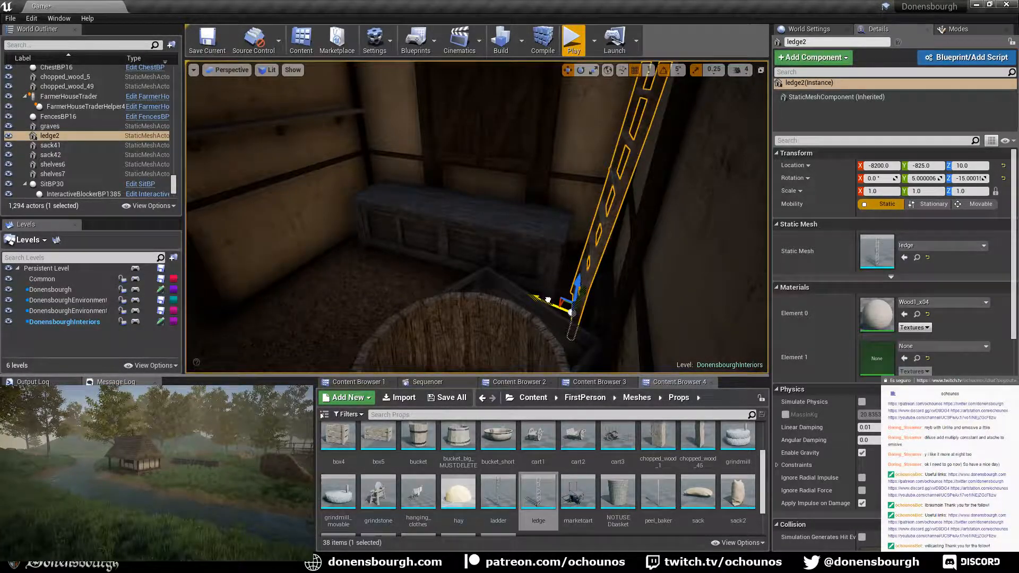
{"action": "right_click_drag", "start_coordinate": [548, 300], "coordinate": [540, 276]}
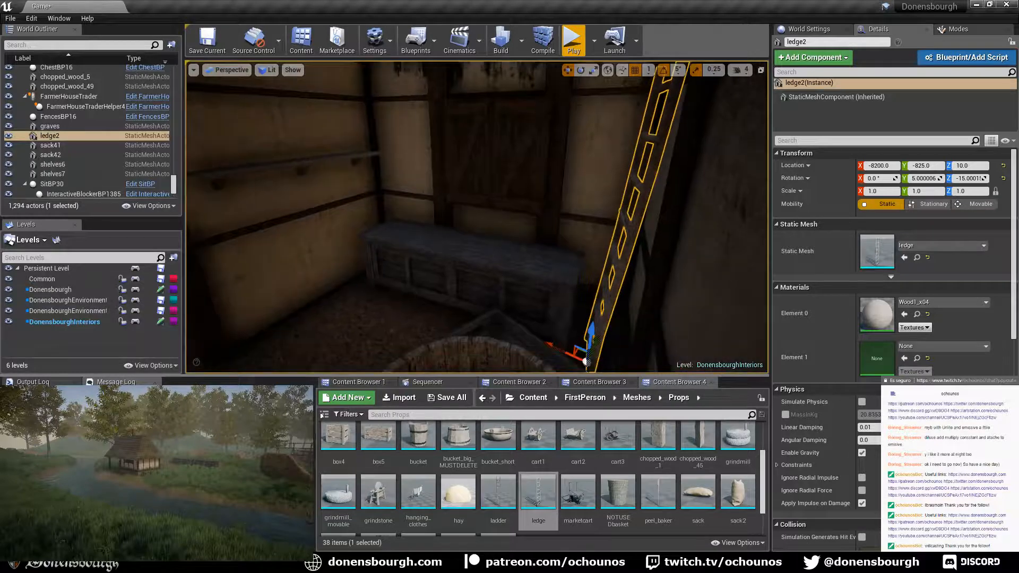
{"action": "left_click", "coordinate": [608, 69]}
{"action": "right_click_drag", "start_coordinate": [560, 232], "coordinate": [372, 239]}
{"action": "key", "text": "Escape"}
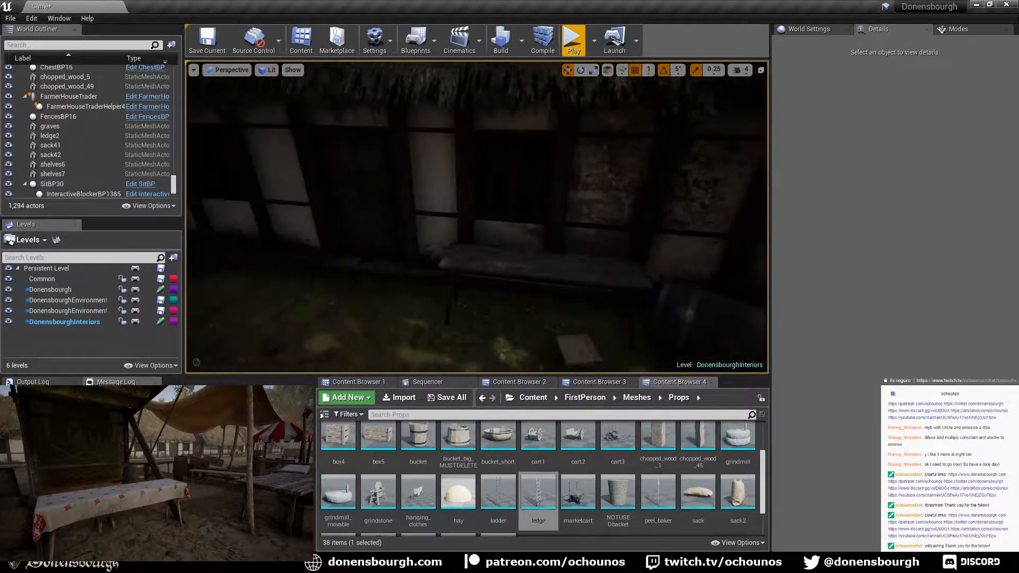
- Play-test the level, walking through the furnished house to check the chest and props, and end the test
{"action": "left_click", "coordinate": [573, 39]}
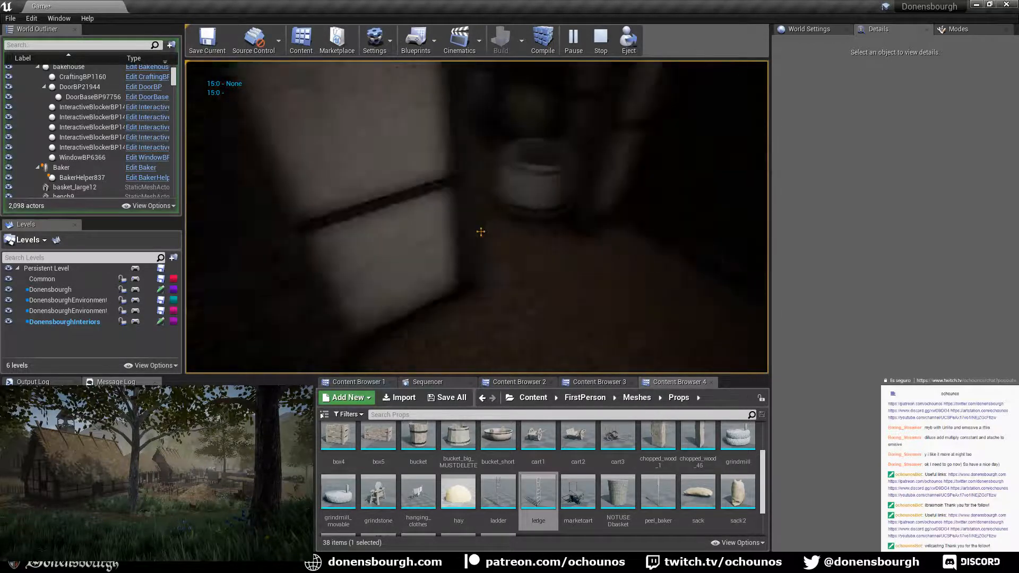
{"action": "key", "text": "w"}
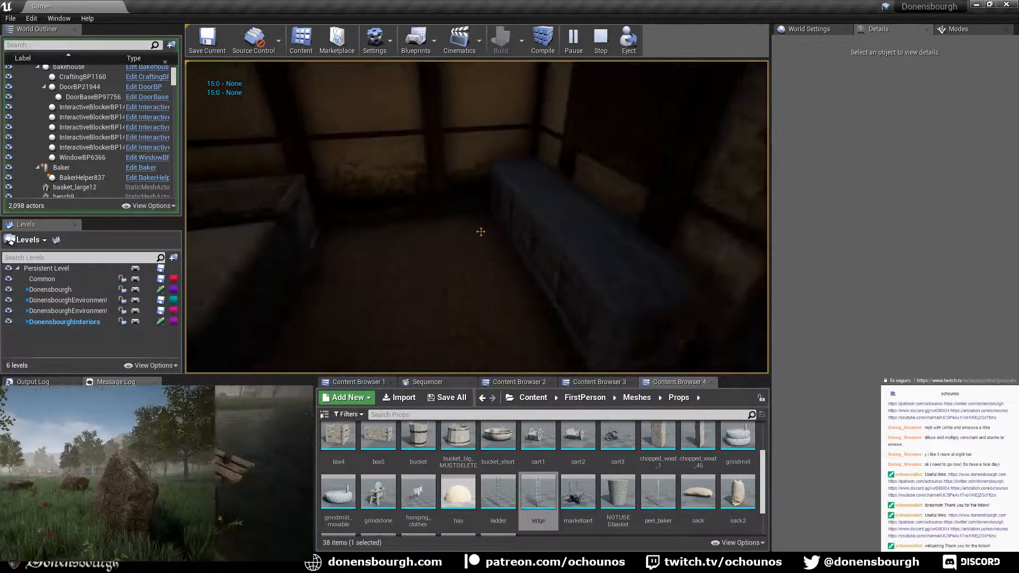
{"action": "key", "text": "e"}
{"action": "key", "text": "e"}
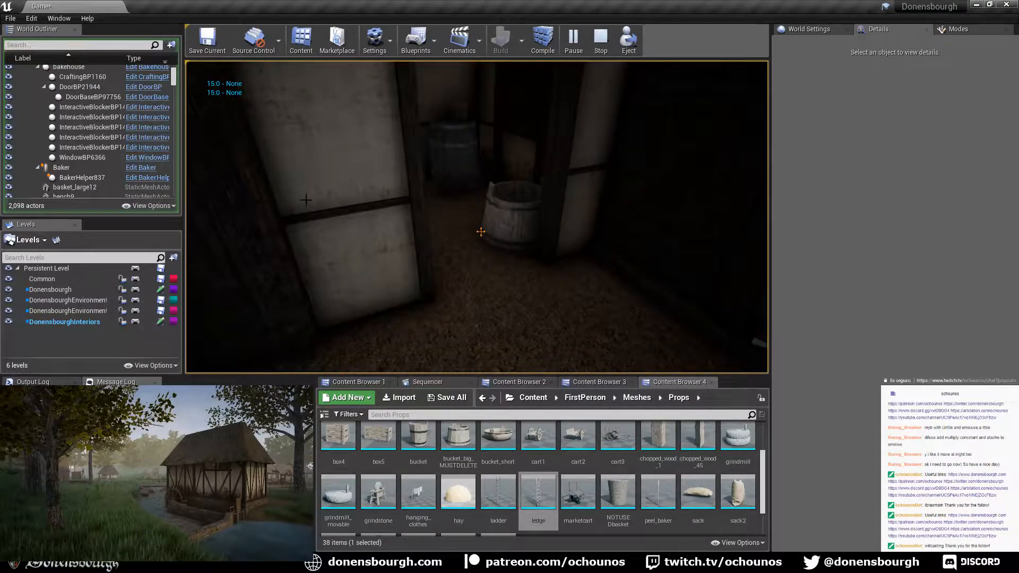
{"action": "key", "text": "Escape"}
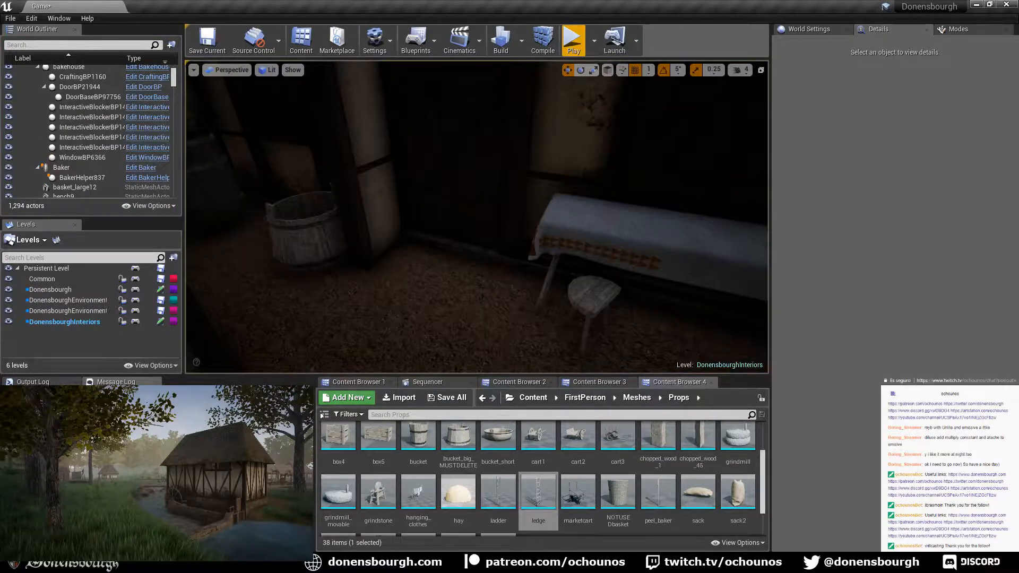
- Delete the big bucket standing near the partition post
{"action": "left_click", "coordinate": [305, 228]}
{"action": "right_click_drag", "start_coordinate": [306, 228], "coordinate": [605, 279]}
{"action": "key", "text": "Delete"}
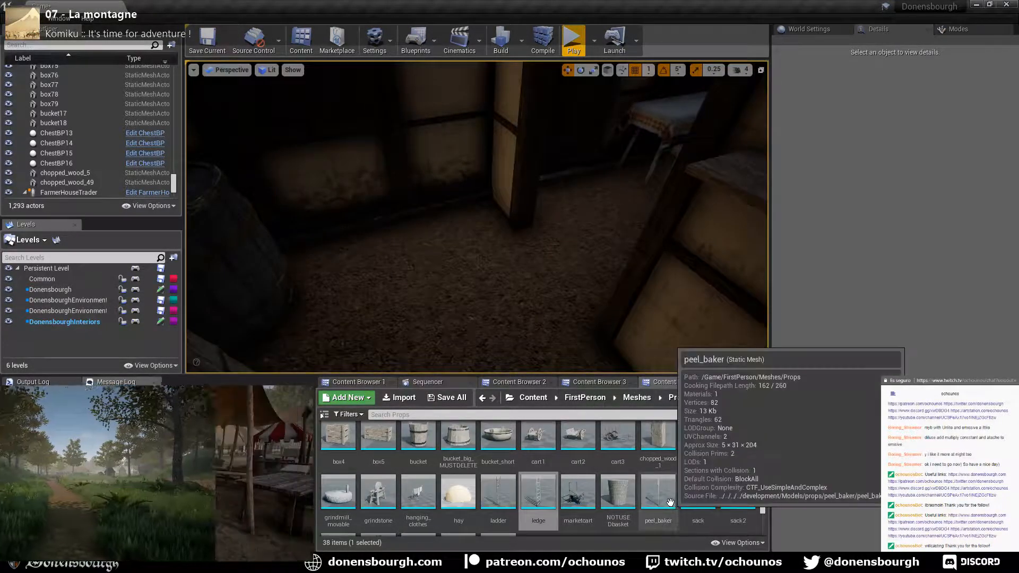
- Place a sack2 on the floor near the partition post at X -8053, Y -1087 and scale it to 0.75
{"action": "scroll", "coordinate": [686, 500], "scroll_direction": "up", "scroll_amount": 1}
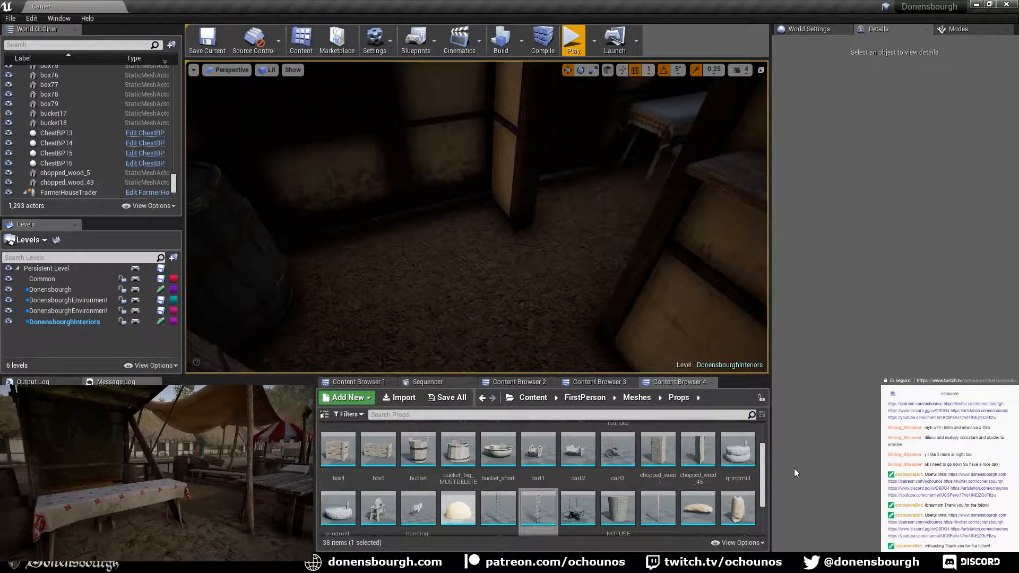
{"action": "left_click_drag", "start_coordinate": [738, 508], "coordinate": [458, 246]}
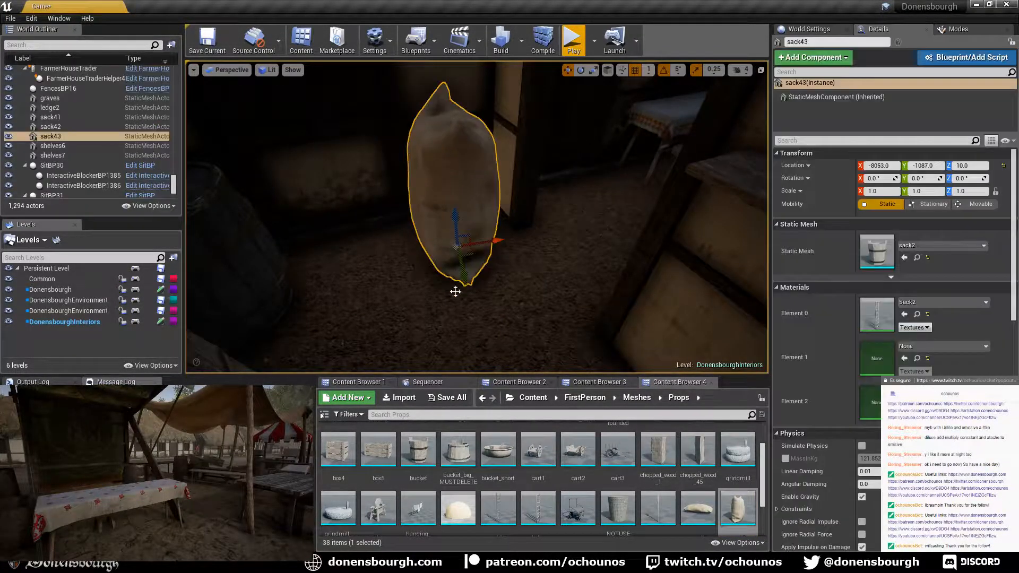
{"action": "left_click", "coordinate": [886, 193]}
{"action": "type", "text": "0.5"}
{"action": "key", "text": "Return"}
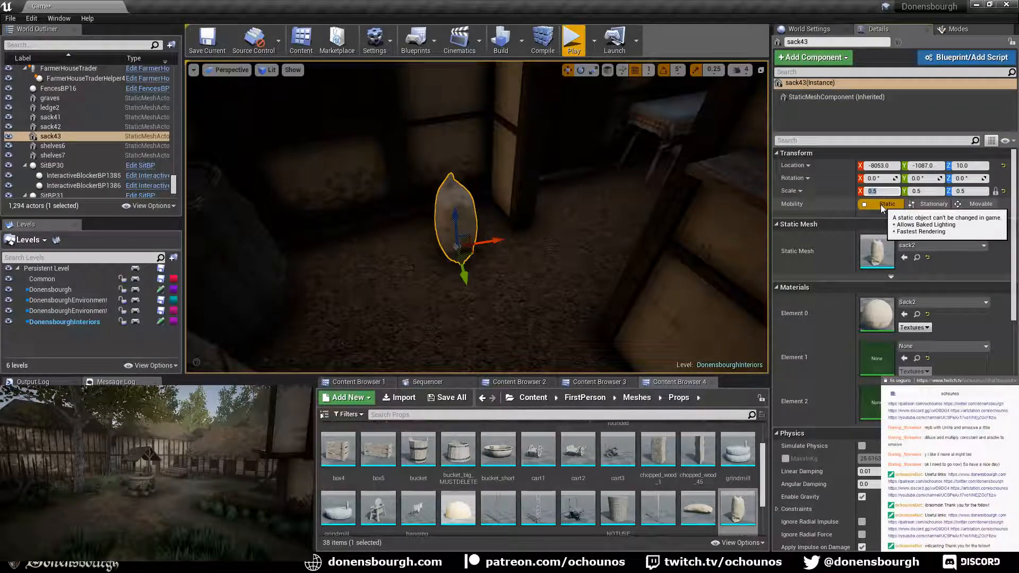
{"action": "type", "text": "0.75"}
{"action": "key", "text": "Return"}
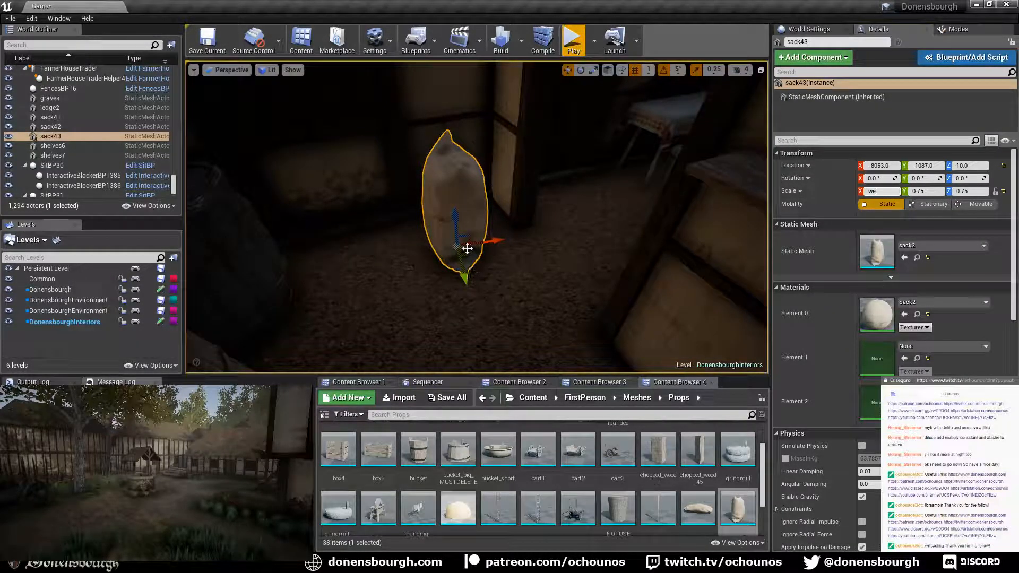
- Turn the sack to -95° and move it against the partition at about X -8034, Y -1127
{"action": "left_click_drag", "start_coordinate": [470, 252], "coordinate": [390, 253]}
{"action": "key", "text": "e"}
{"action": "key", "text": "w"}
{"action": "mouse_move", "coordinate": [469, 207]}
{"action": "right_mouse_down"}
{"action": "mouse_move", "coordinate": [610, 271]}
{"action": "mouse_move", "coordinate": [502, 234]}
{"action": "mouse_move", "coordinate": [469, 207]}
{"action": "right_mouse_up"}
{"action": "left_click_drag", "start_coordinate": [461, 189], "coordinate": [453, 186]}
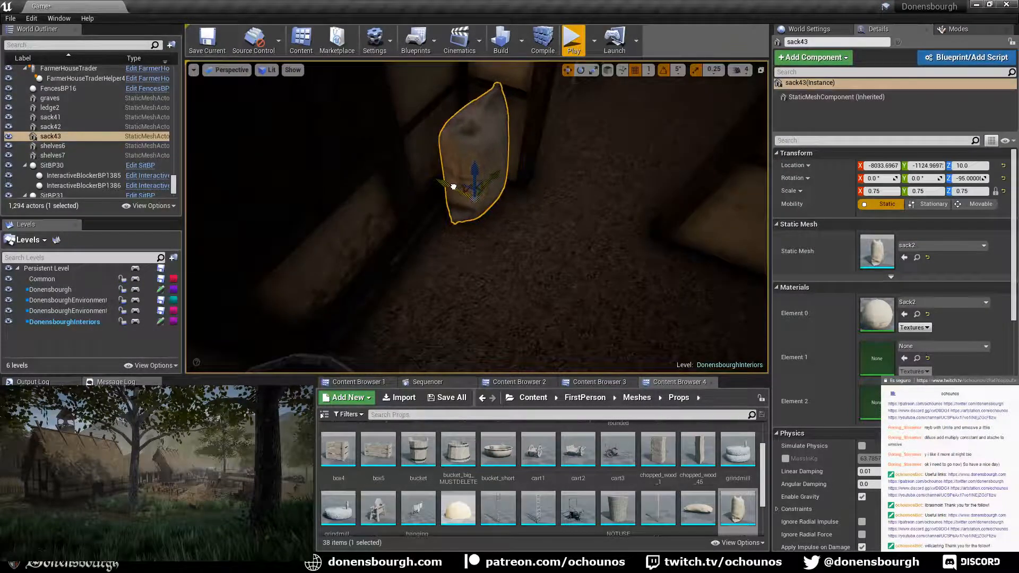
{"action": "right_click_drag", "start_coordinate": [450, 187], "coordinate": [241, 128]}
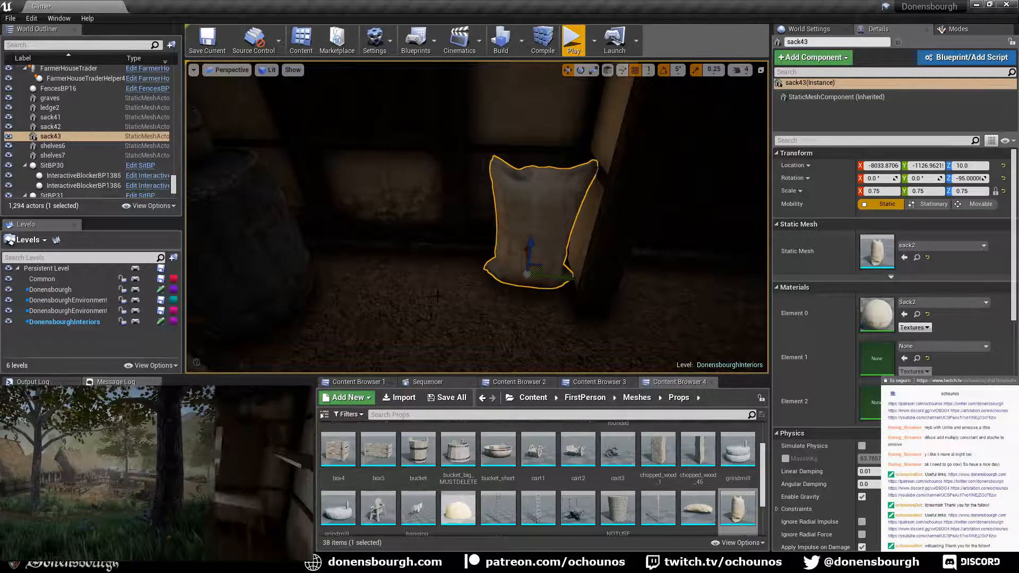
- Duplicate the sack beside the first at about X -8094, Y -1119 and turn the copy to about -60°
{"action": "key", "text": "ctrl+w"}
{"action": "left_click_drag", "start_coordinate": [573, 281], "coordinate": [470, 269]}
{"action": "key", "text": "e"}
{"action": "key", "text": "w"}
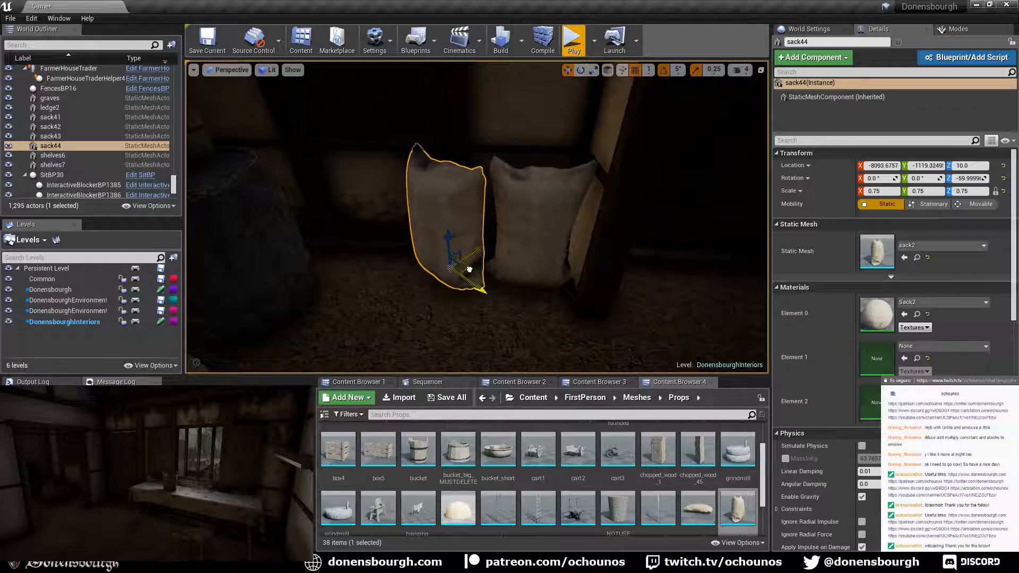
- Scale the second sack to 0.65 and move it closer to the first, at about X -8085, Y -1119
{"action": "left_click", "coordinate": [884, 191]}
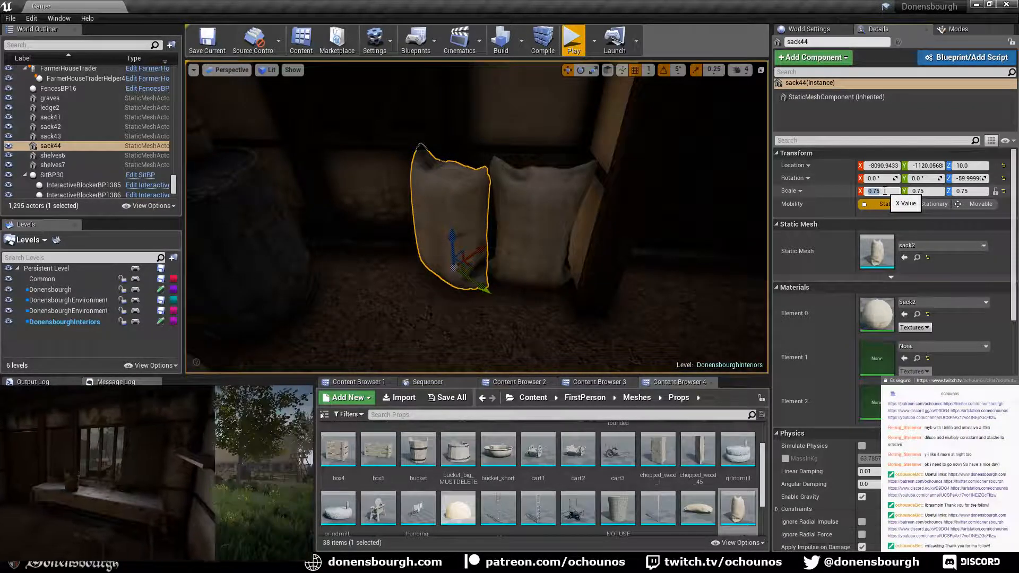
{"action": "type", "text": "0.65"}
{"action": "key", "text": "Return"}
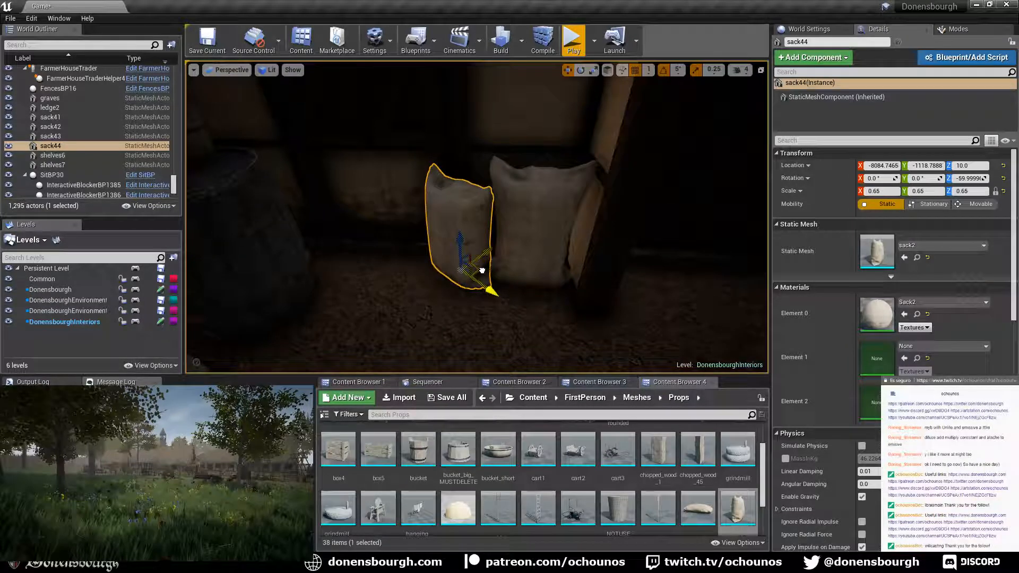
{"action": "key", "text": "Escape"}
{"action": "right_click_drag", "start_coordinate": [476, 217], "coordinate": [451, 310]}
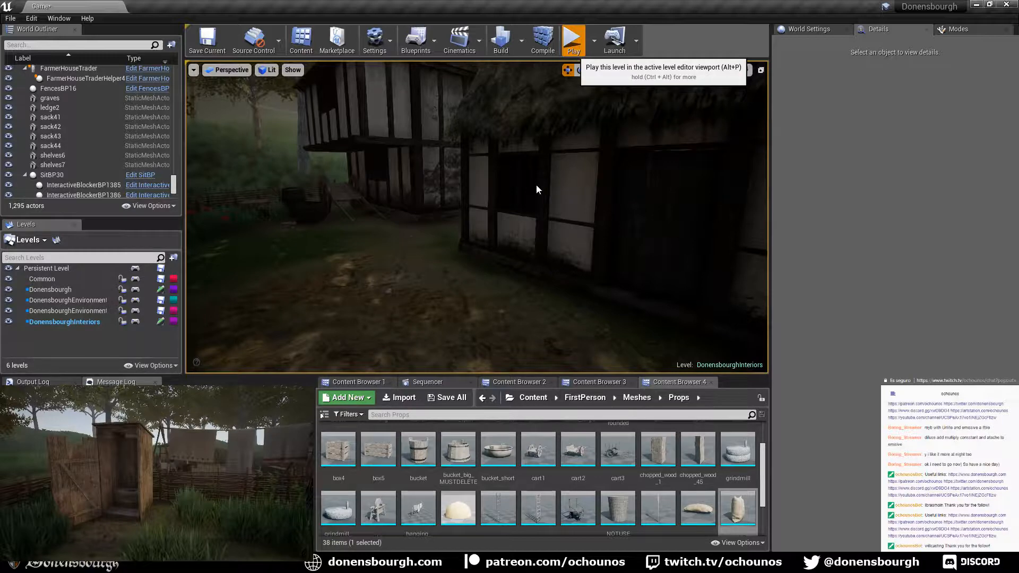
- Play-test the level from outside the house, enter through its door and open the window shutters
{"action": "key", "text": "alt+p"}
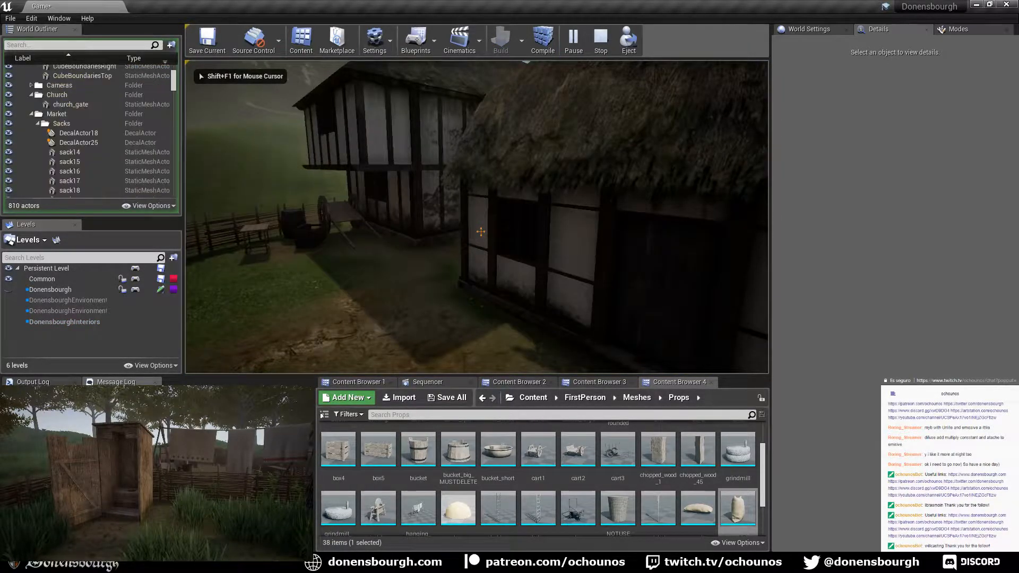
{"action": "key", "text": "w"}
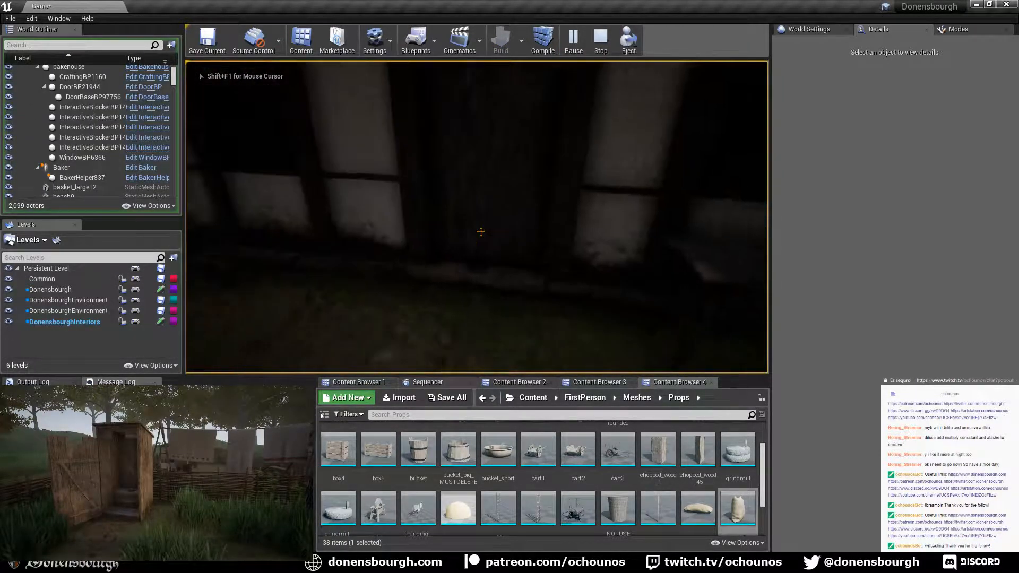
{"action": "key", "text": "e"}
{"action": "key", "text": "w"}
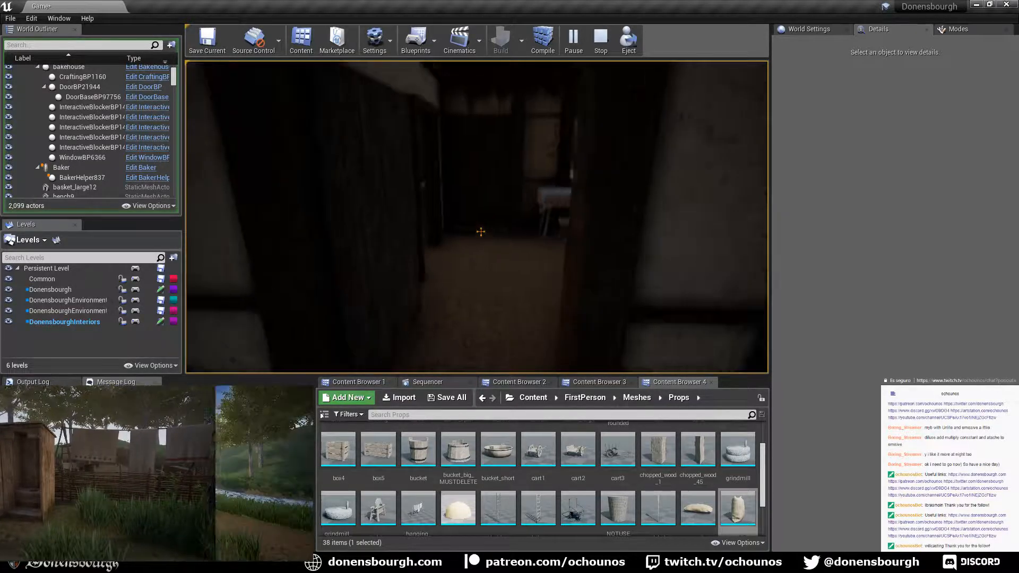
{"action": "key", "text": "w"}
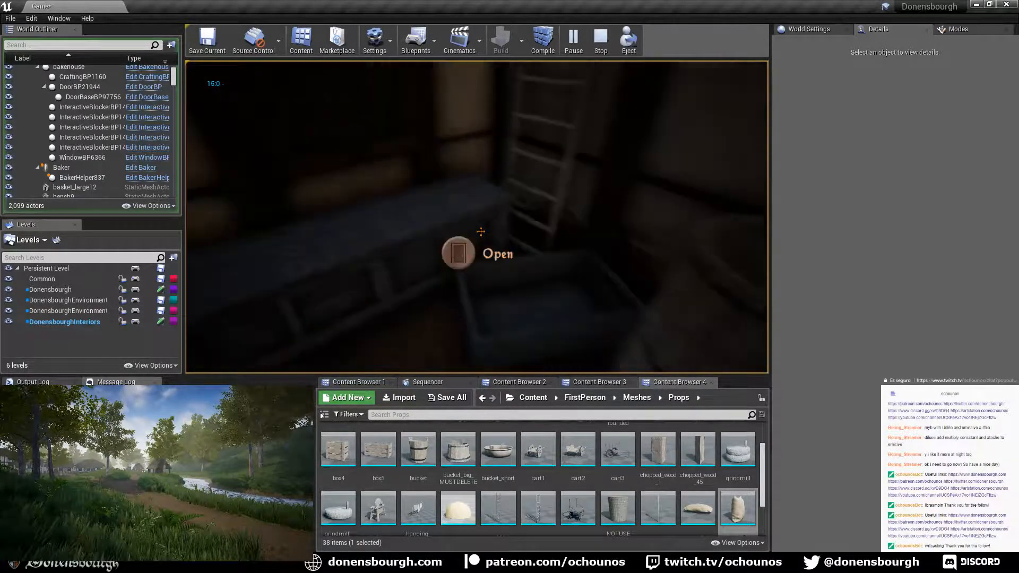
{"action": "key", "text": "e"}
{"action": "key", "text": "e"}
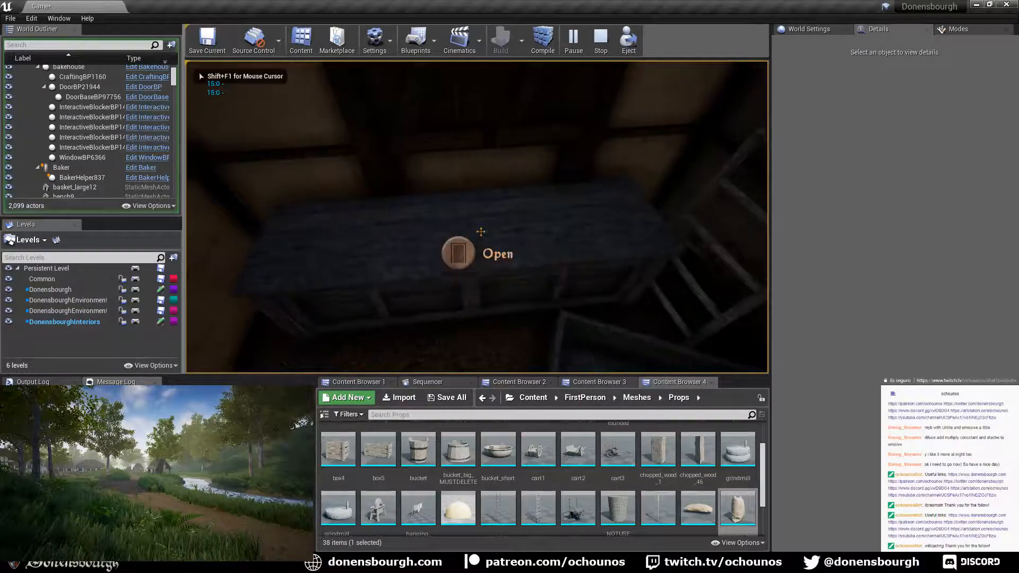
{"action": "key", "text": "e"}
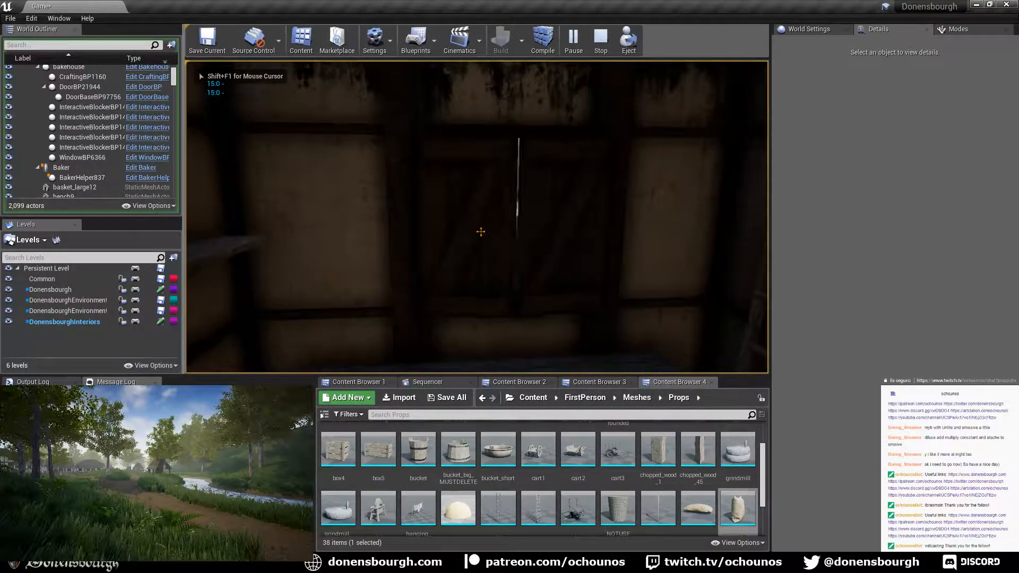
- Check the house chest's vault in play, inspect the sacks and barrels around the room, and end the play-test
{"action": "key", "text": "Tab"}
{"action": "key", "text": "Tab"}
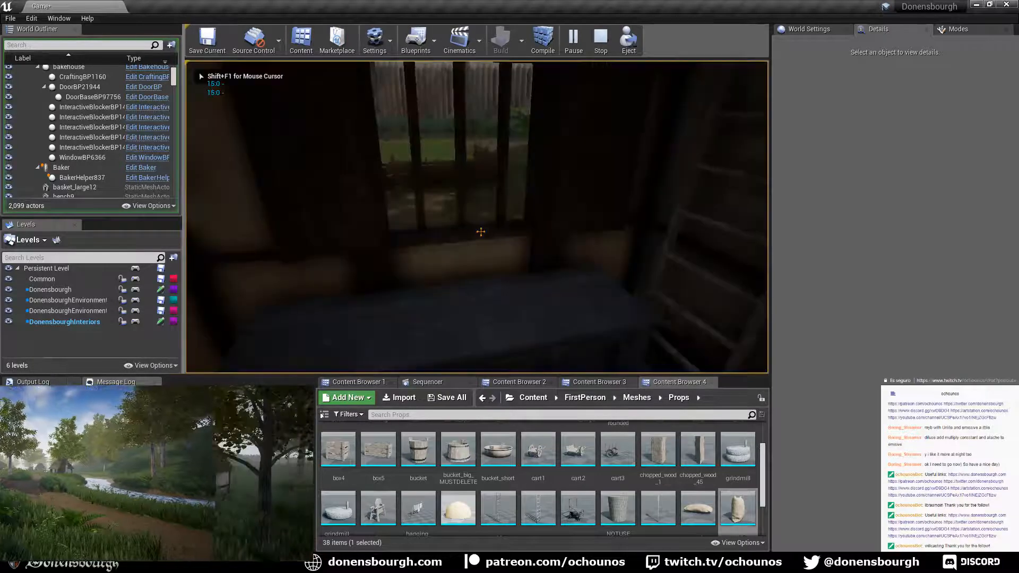
{"action": "key", "text": "e"}
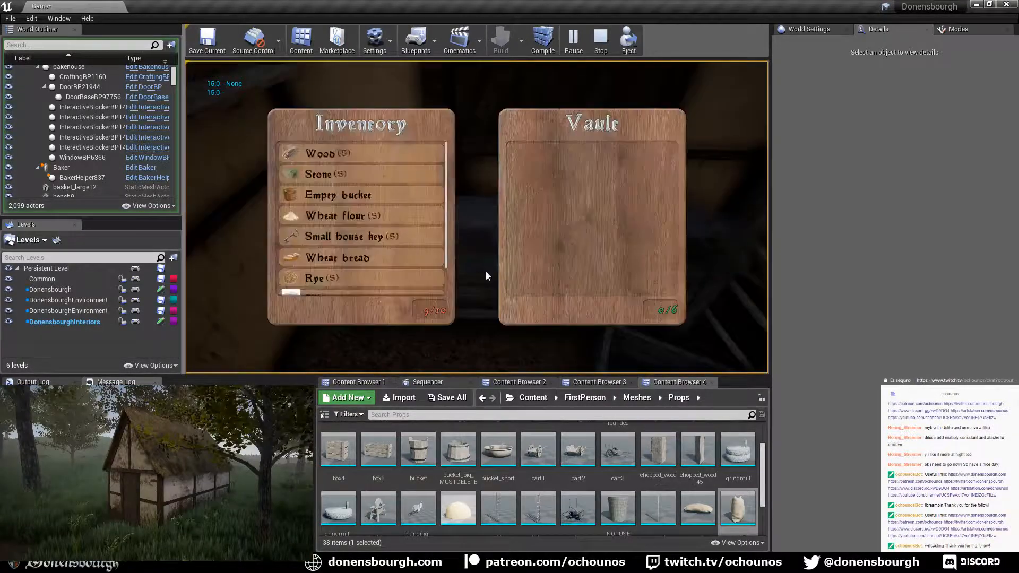
{"action": "key", "text": "e"}
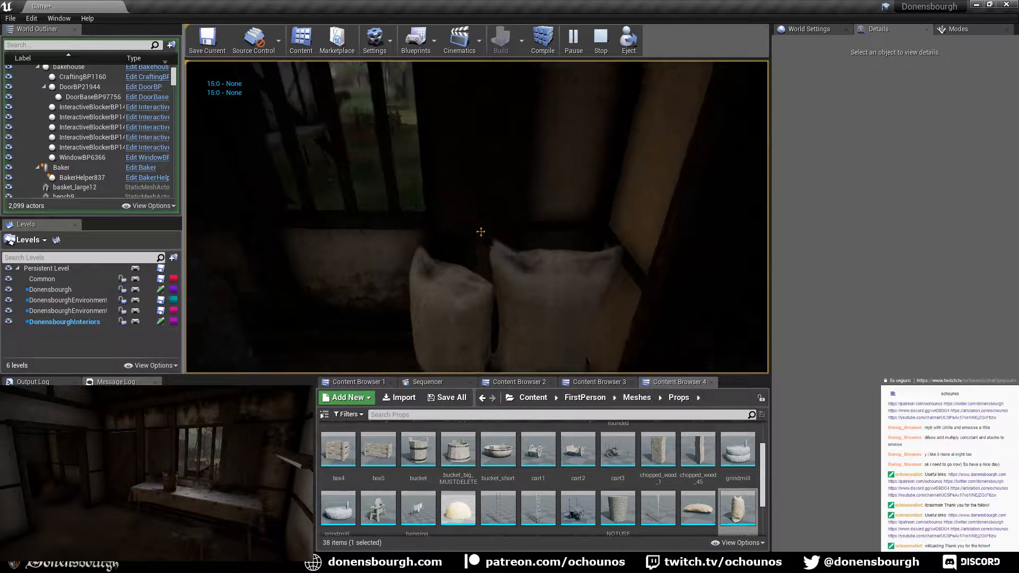
{"action": "left_click", "coordinate": [480, 232]}
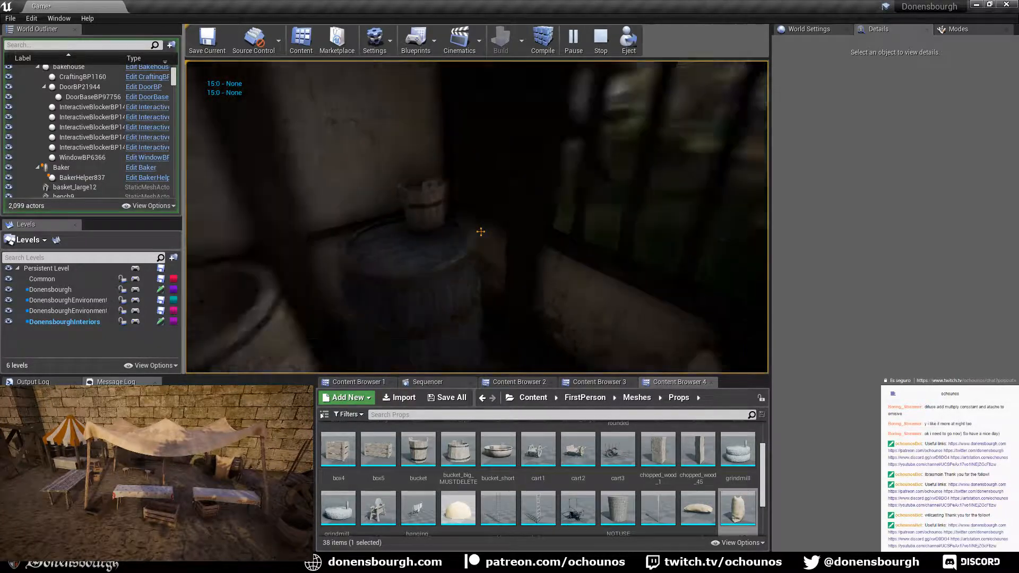
{"action": "left_click", "coordinate": [480, 231]}
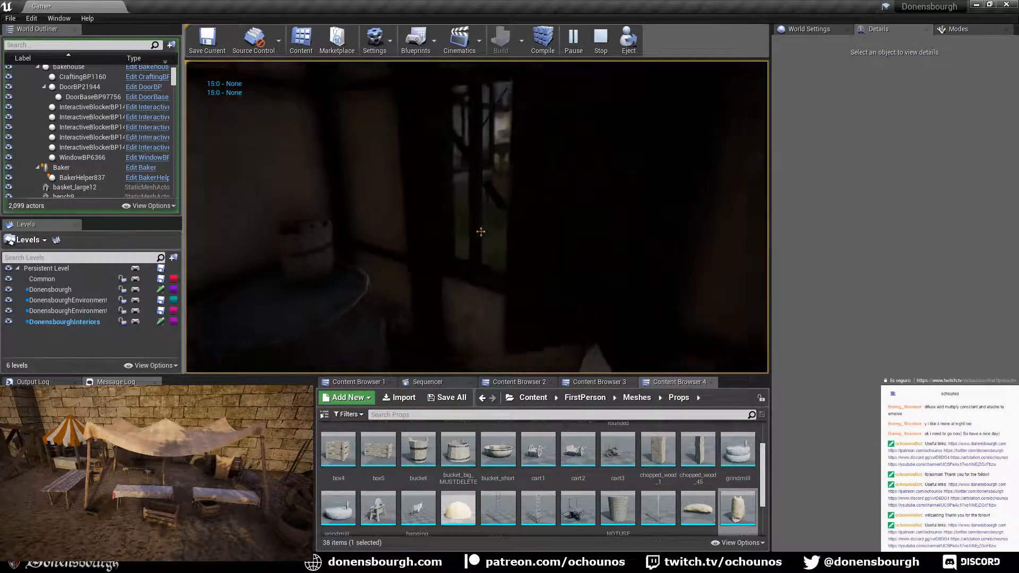
{"action": "left_click", "coordinate": [480, 231]}
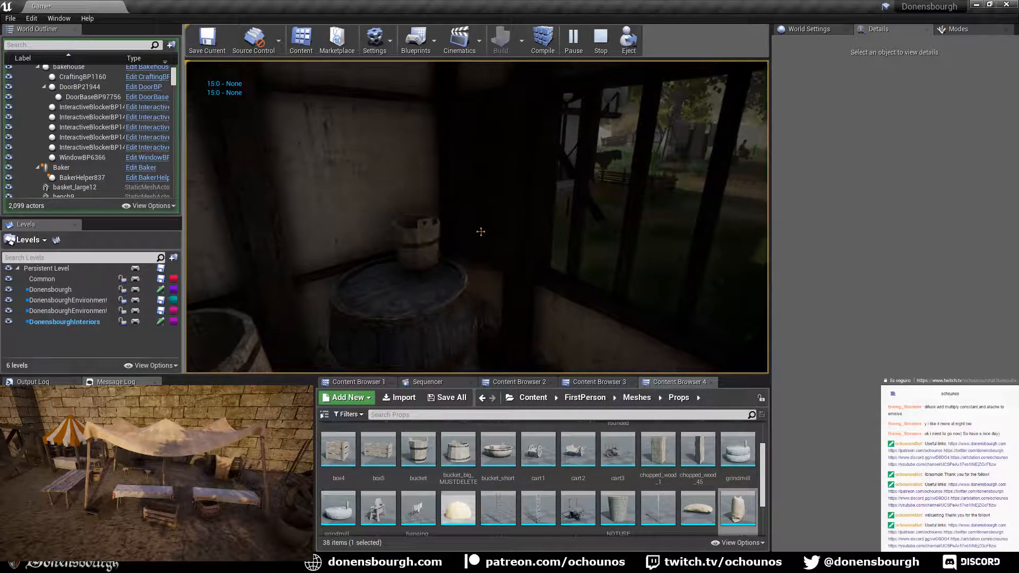
{"action": "key", "text": "Escape"}
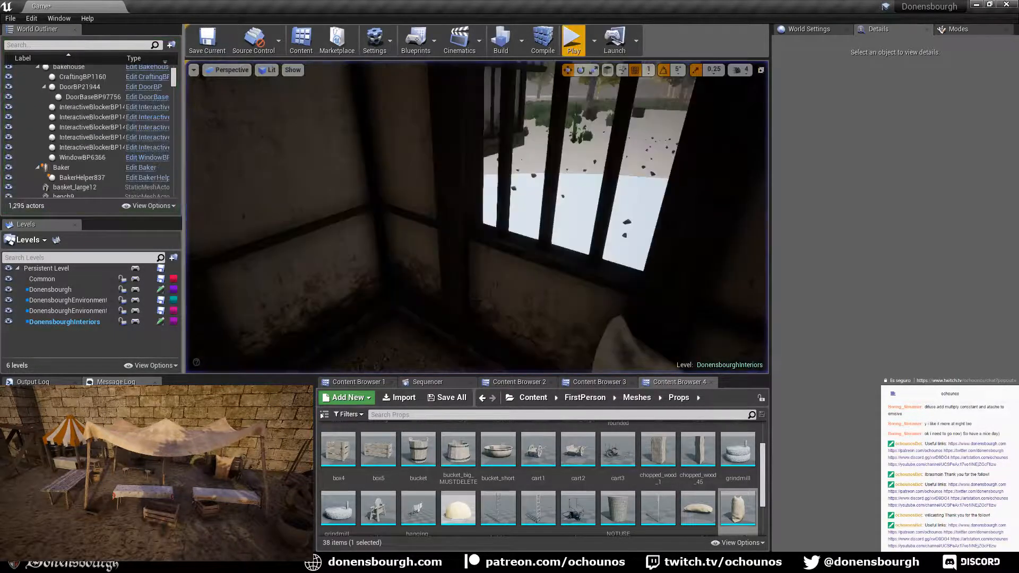
- Move the closed barrel together with the bucket on it along Y into the open barrel's spot beside the trough
{"action": "scroll", "coordinate": [497, 307], "scroll_direction": "down", "scroll_amount": 3}
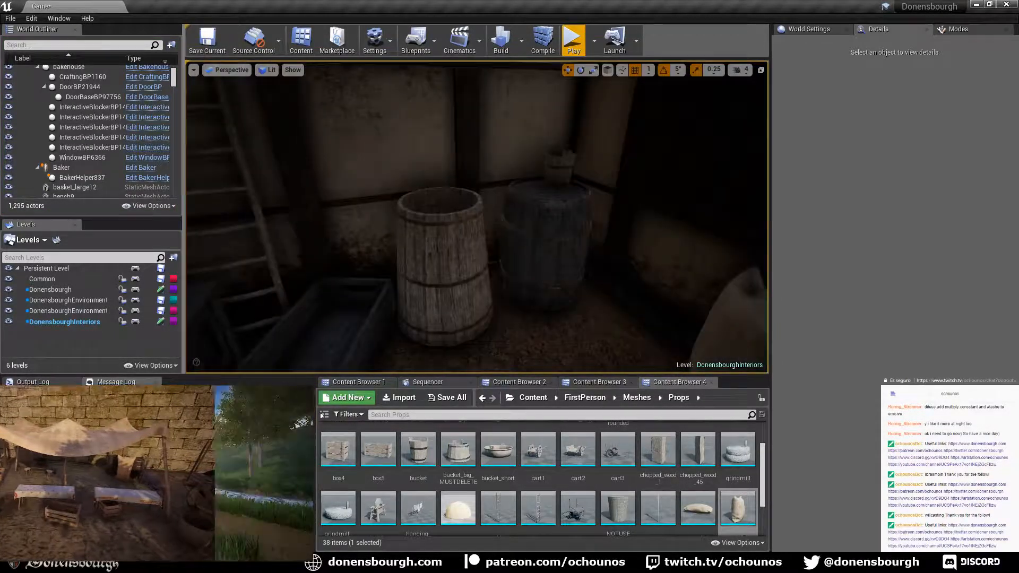
{"action": "right_click_drag", "start_coordinate": [496, 307], "coordinate": [491, 314]}
{"action": "left_click", "coordinate": [556, 242]}
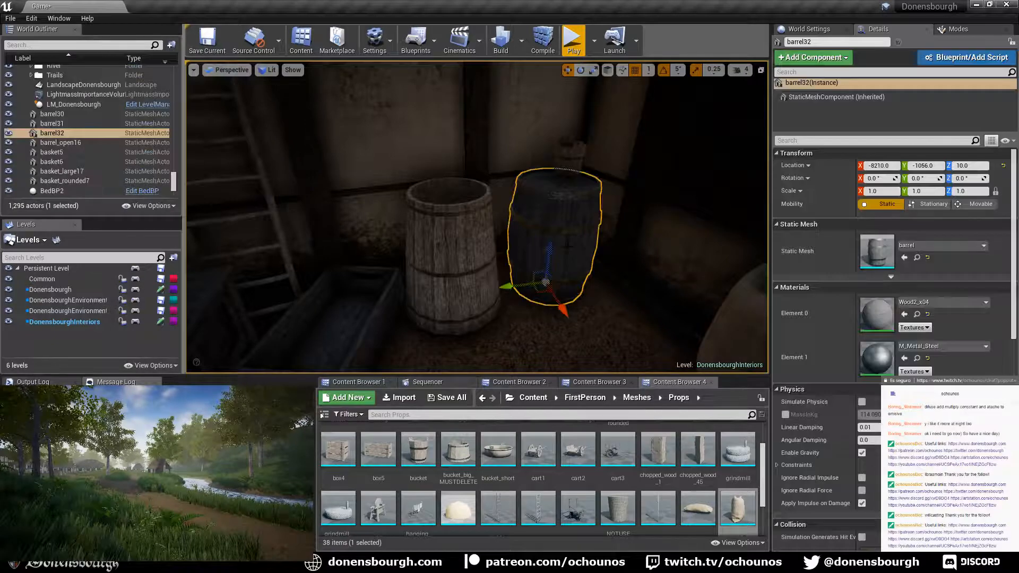
{"action": "left_click", "coordinate": [475, 259]}
{"action": "key", "text": "f"}
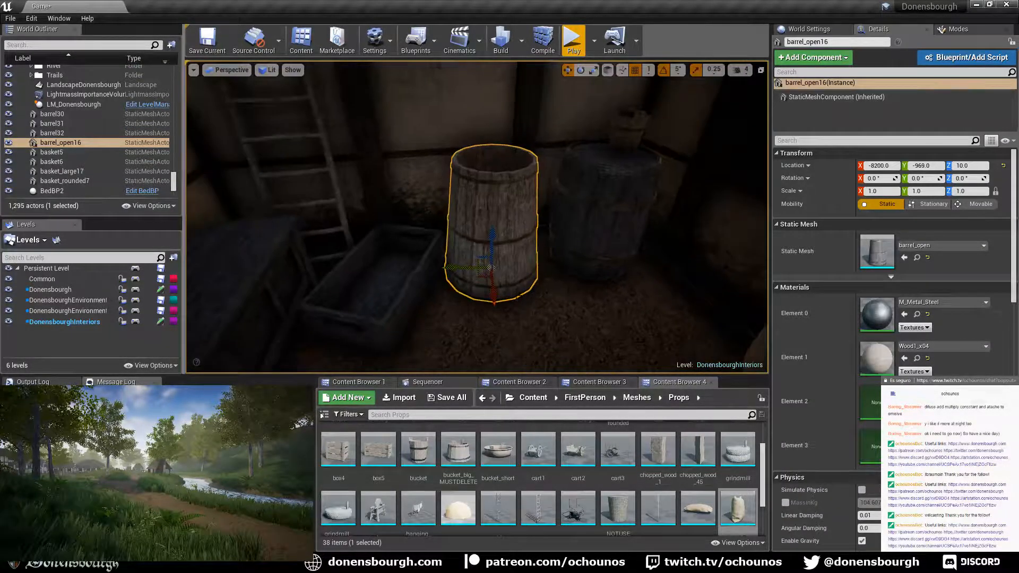
{"action": "left_click", "coordinate": [608, 234]}
{"action": "left_click", "coordinate": [627, 132], "text": "ctrl"}
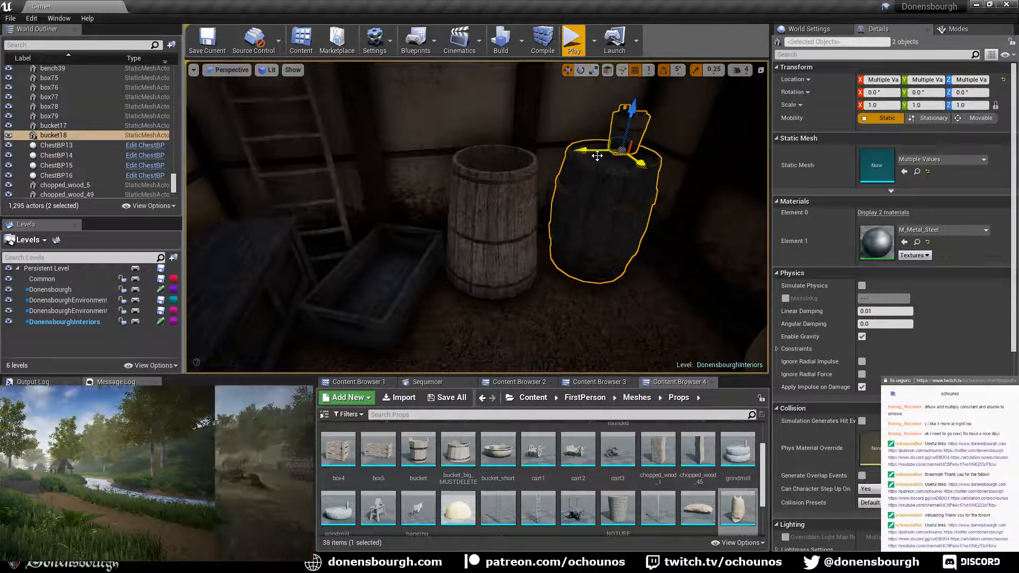
{"action": "left_click_drag", "start_coordinate": [616, 155], "coordinate": [513, 165]}
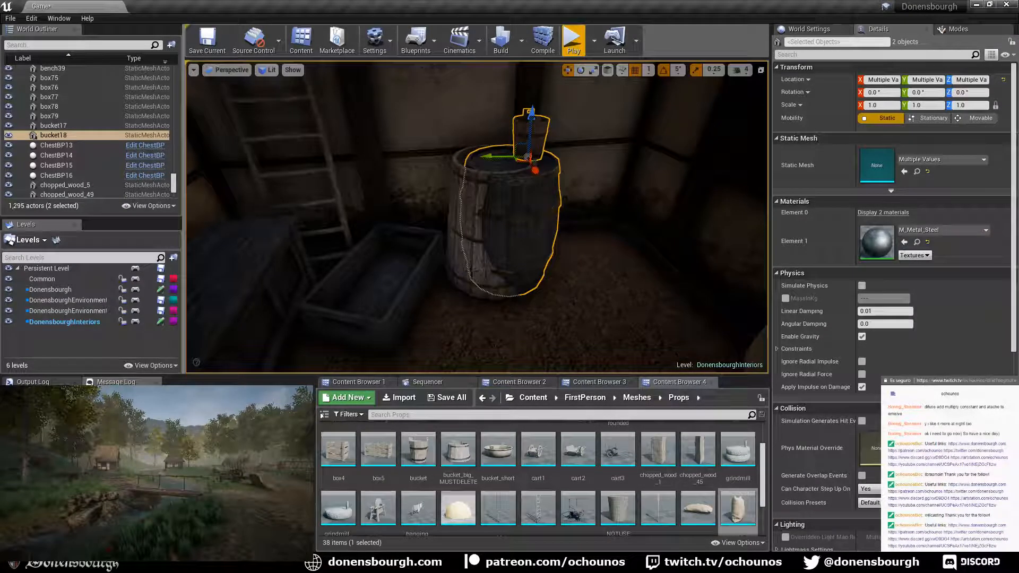
- Move the open barrel to about X -8205, Y -1062 in the corner and scale it to 0.9
{"action": "left_click", "coordinate": [483, 266]}
{"action": "left_click_drag", "start_coordinate": [477, 275], "coordinate": [598, 271]}
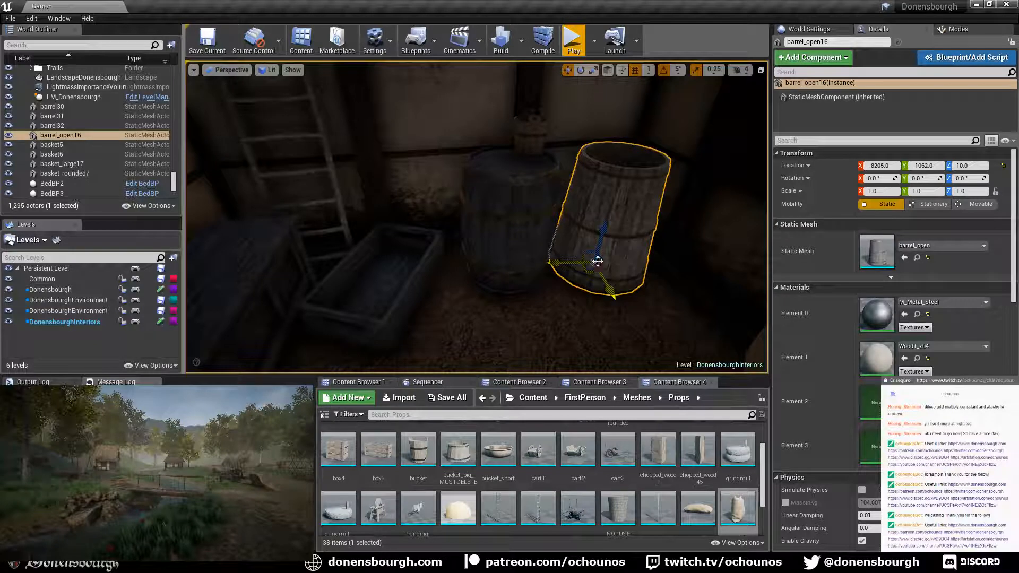
{"action": "left_click", "coordinate": [884, 191]}
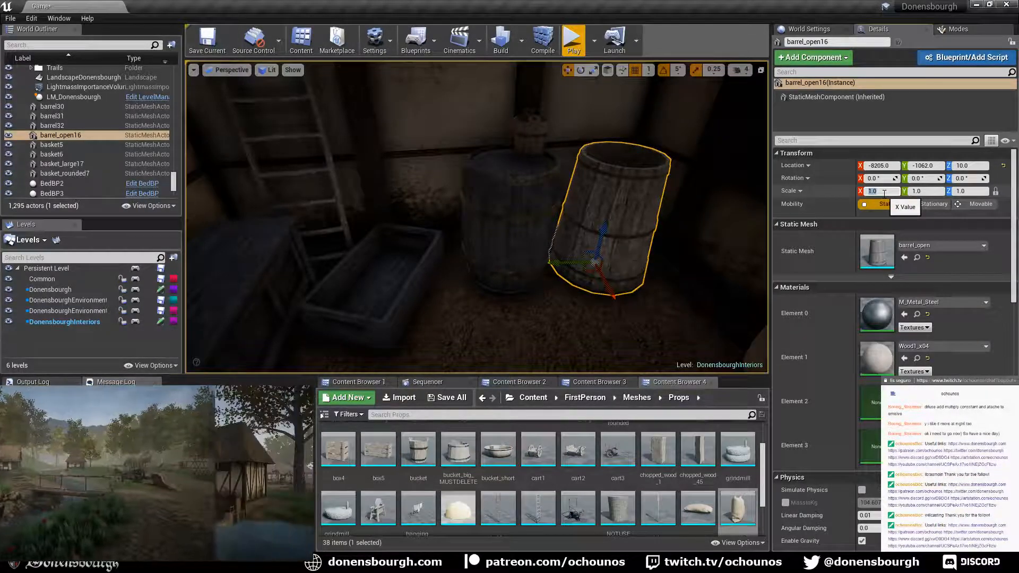
{"action": "type", "text": "0.9"}
{"action": "key", "text": "Return"}
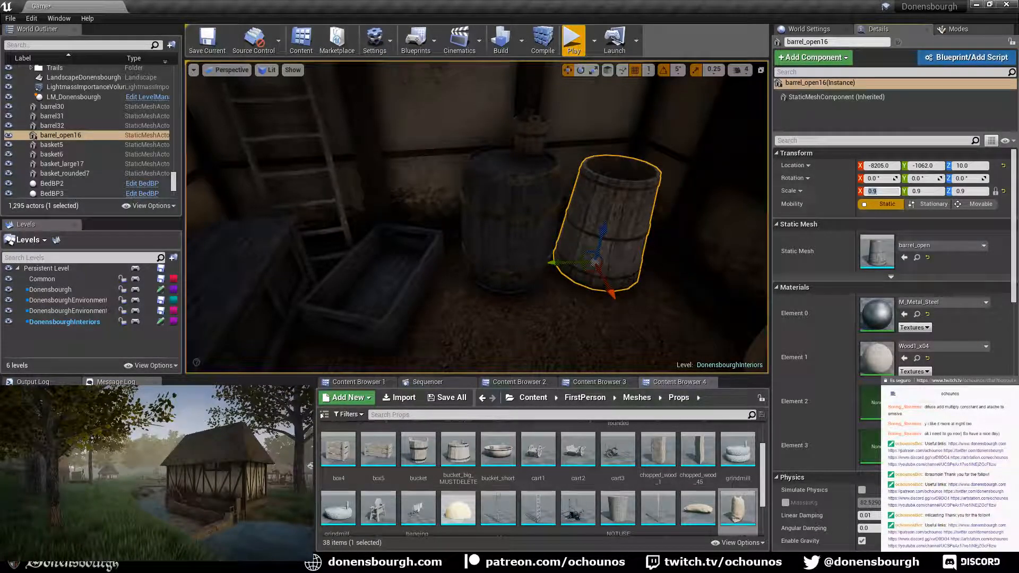
{"action": "right_click_drag", "start_coordinate": [523, 318], "coordinate": [552, 313]}
{"action": "key", "text": "Escape"}
- Lower the larger sack by the partition to Z 7 and shift it slightly to about X -8036, Y -1127
{"action": "left_click", "coordinate": [699, 254]}
{"action": "key", "text": "f"}
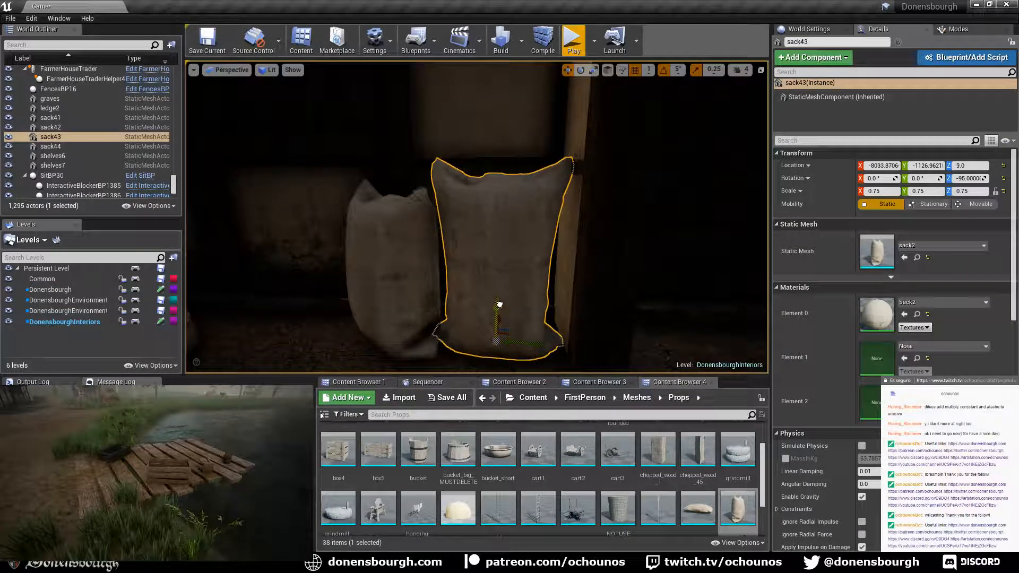
{"action": "left_click_drag", "start_coordinate": [500, 306], "coordinate": [500, 311]}
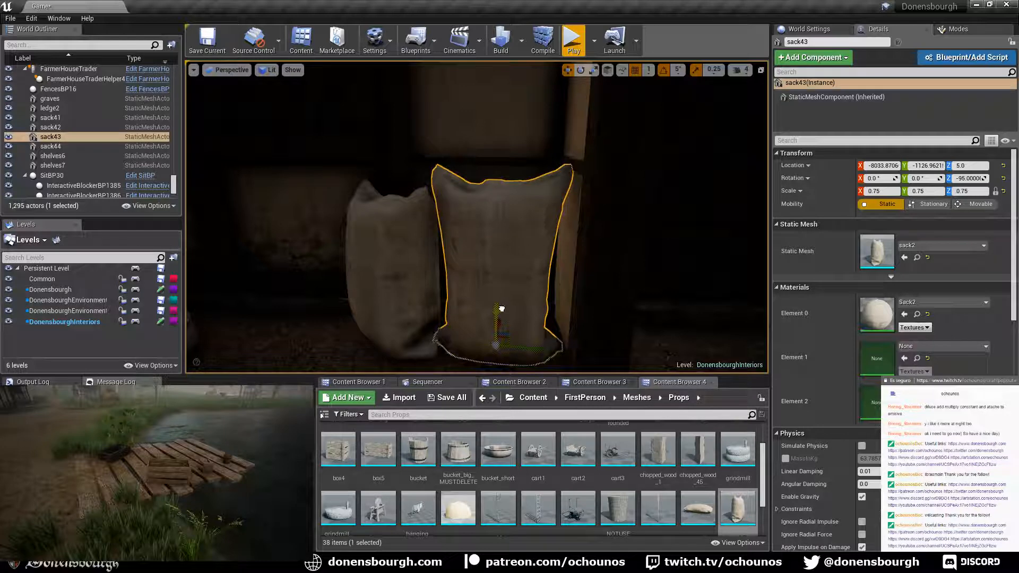
{"action": "right_click_drag", "start_coordinate": [502, 307], "coordinate": [507, 332]}
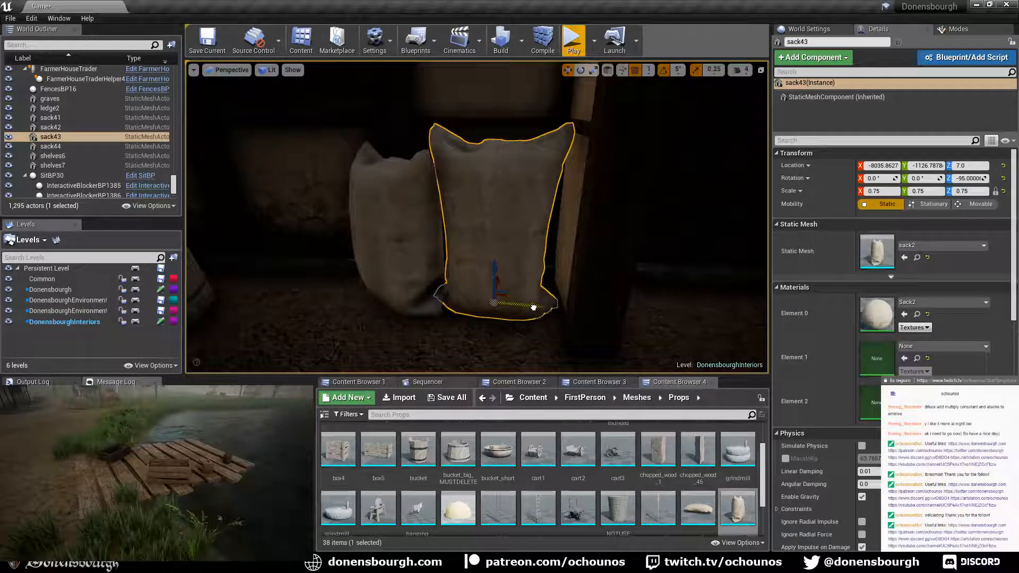
{"action": "key", "text": "Escape"}
- Play-test again from in front of the house and walk in through the front door
{"action": "right_click_drag", "start_coordinate": [494, 302], "coordinate": [576, 284]}
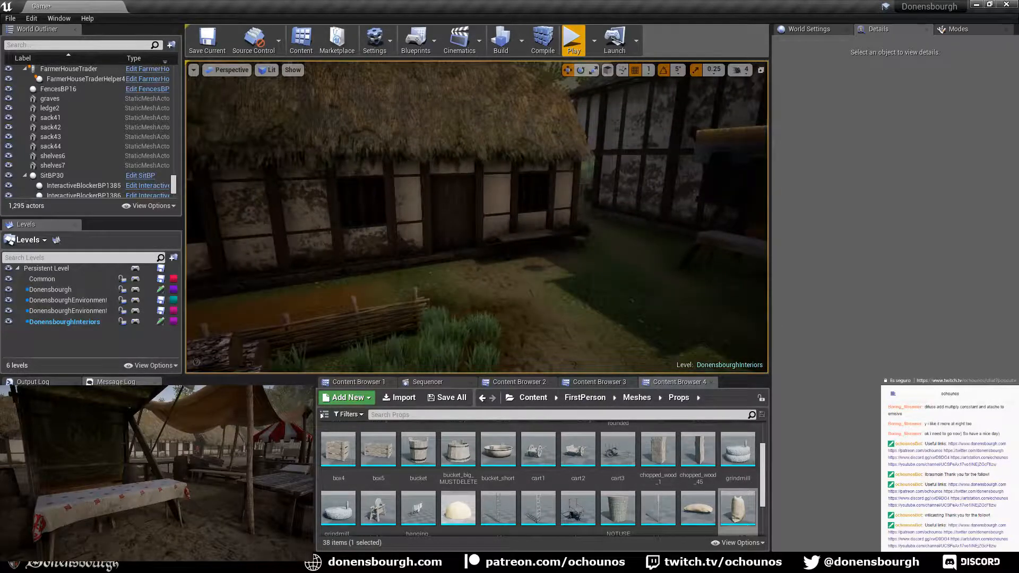
{"action": "left_click", "coordinate": [575, 61]}
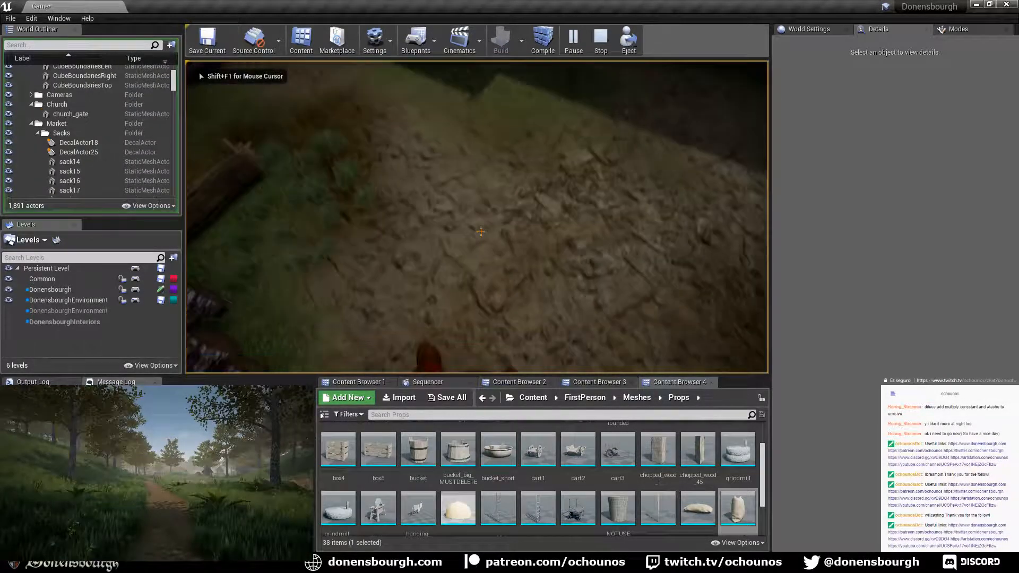
{"action": "key", "text": "w"}
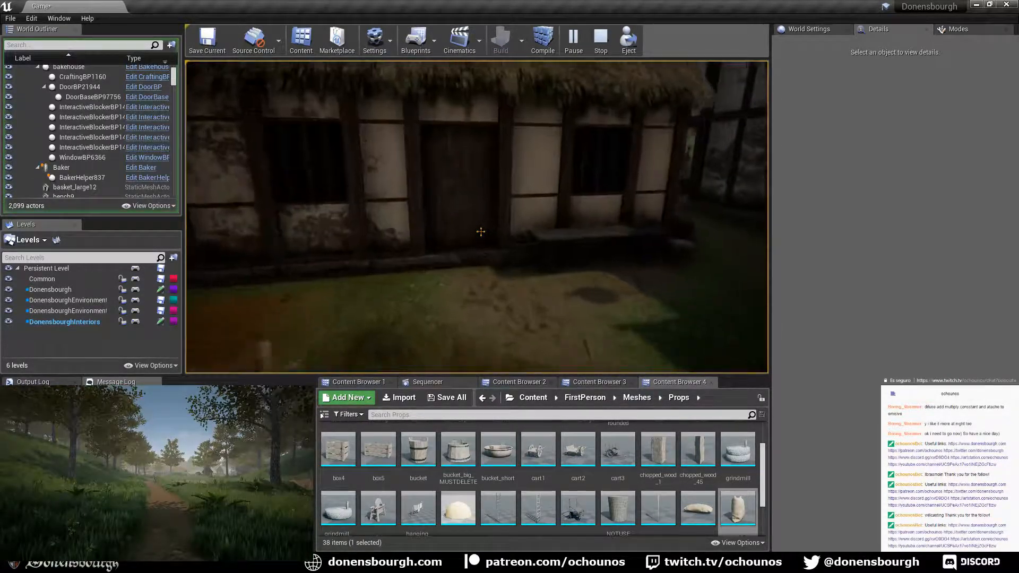
{"action": "key", "text": "e"}
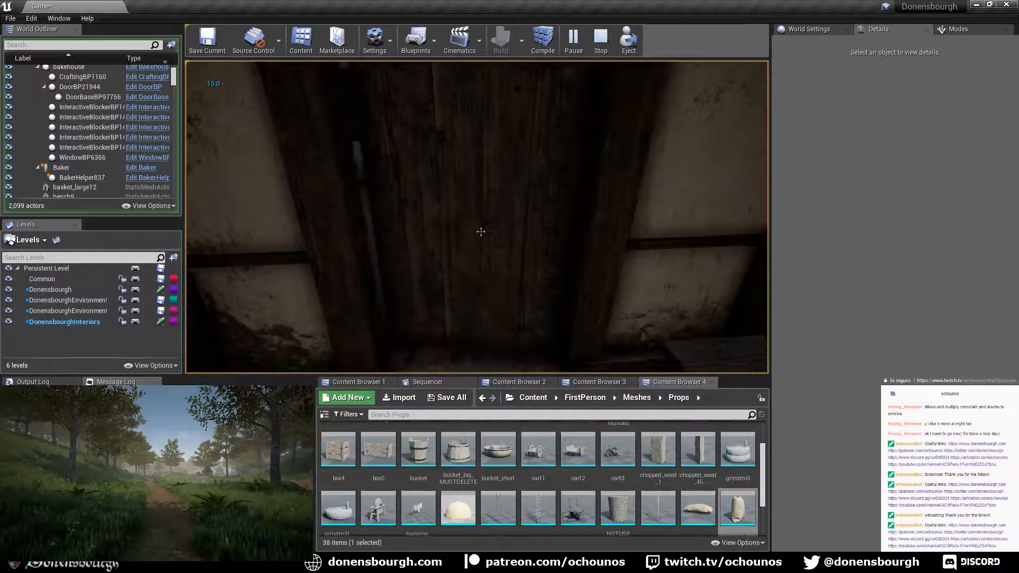
{"action": "key", "text": "w"}
{"action": "key", "text": "w"}
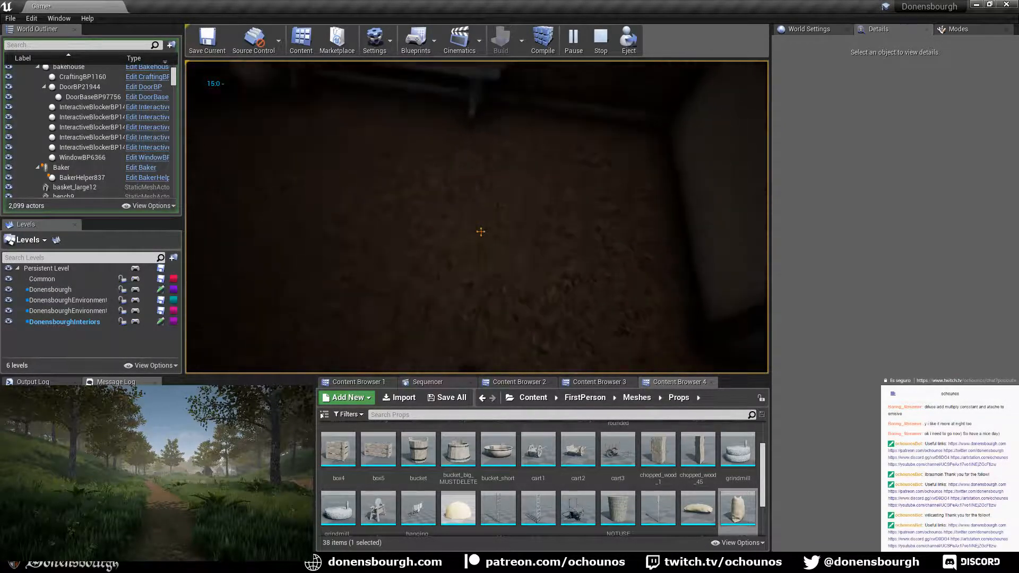
{"action": "key", "text": "w"}
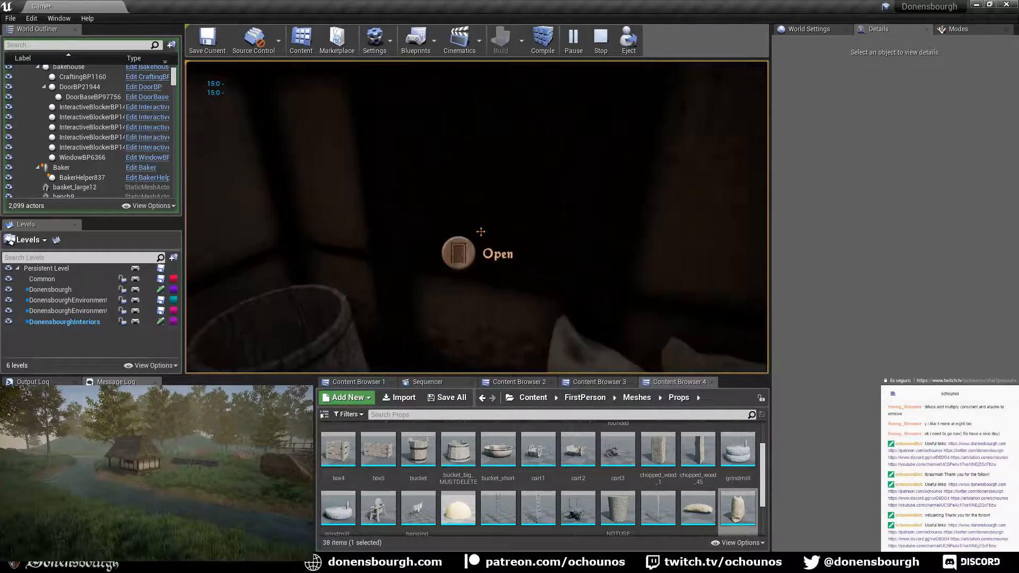
- Open the shutters and the chest's vault in play, inspect the rearranged barrels and sacks, and end the play-test
{"action": "key", "text": "e"}
{"action": "key", "text": "e"}
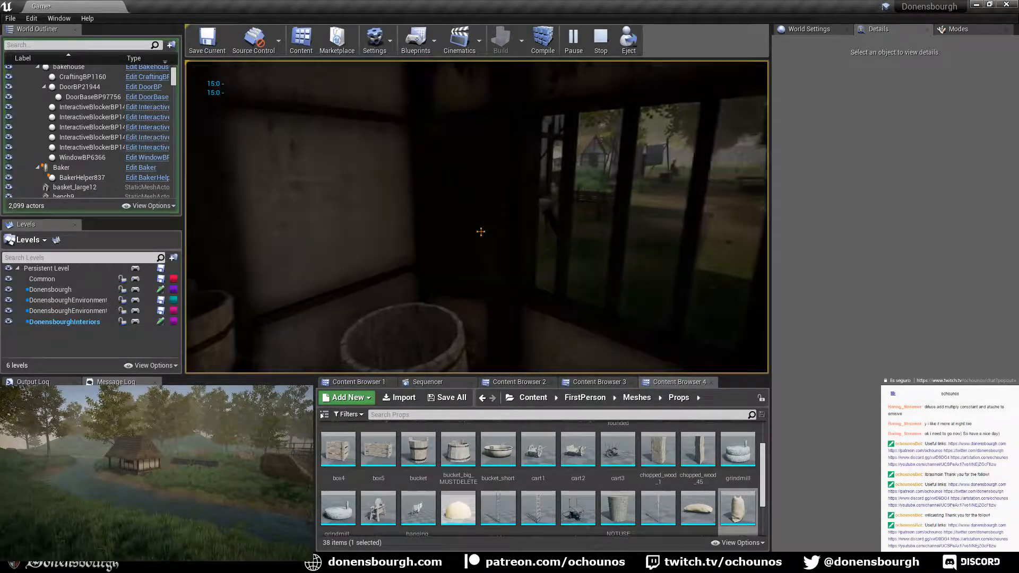
{"action": "key", "text": "e"}
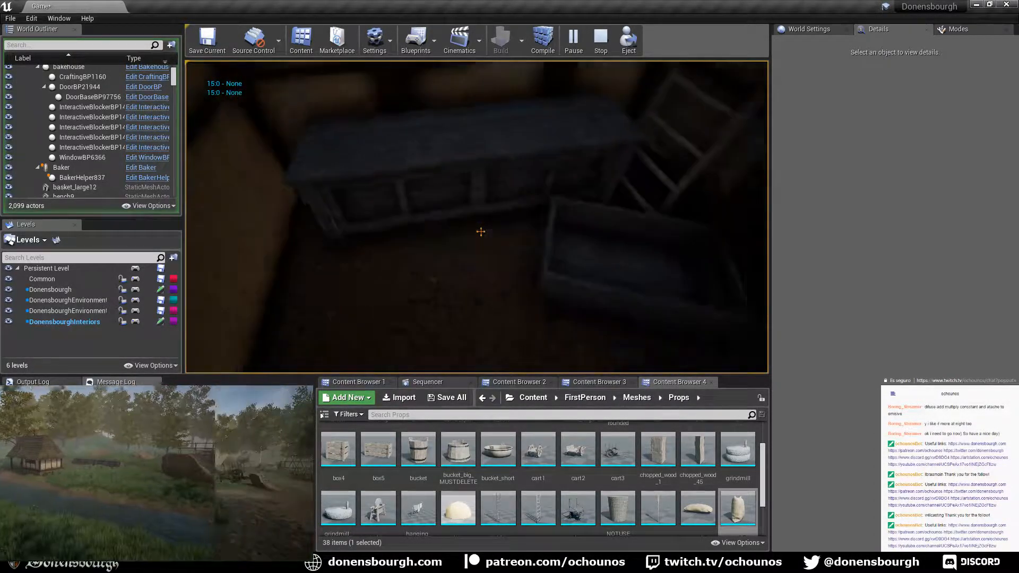
{"action": "key", "text": "e"}
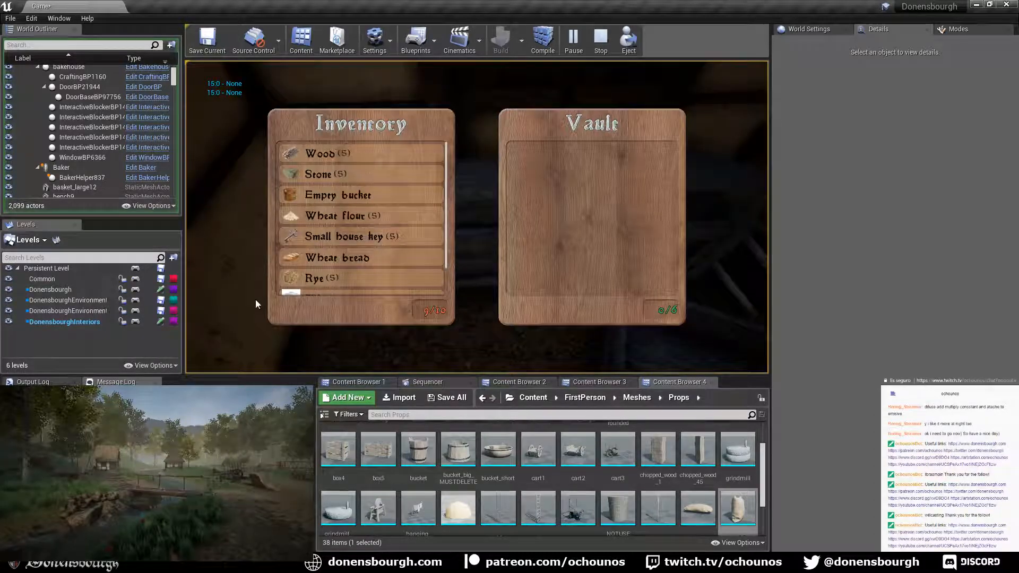
{"action": "key", "text": "e"}
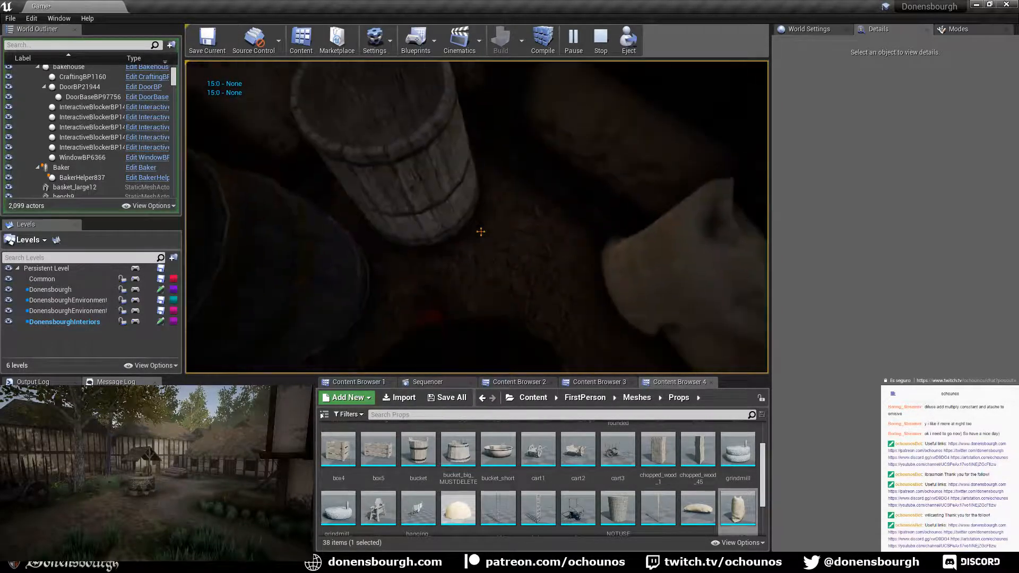
{"action": "key", "text": "Escape"}
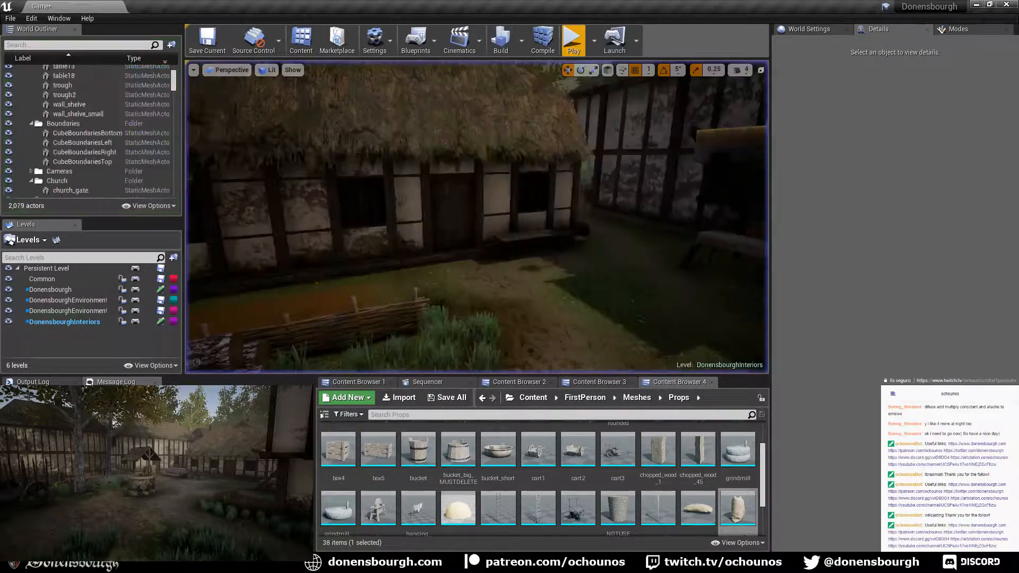
- Move the open barrel in the house corner to about X -8214, Y -1069
{"action": "right_click_drag", "start_coordinate": [476, 216], "coordinate": [424, 217]}
{"action": "left_click", "coordinate": [565, 283]}
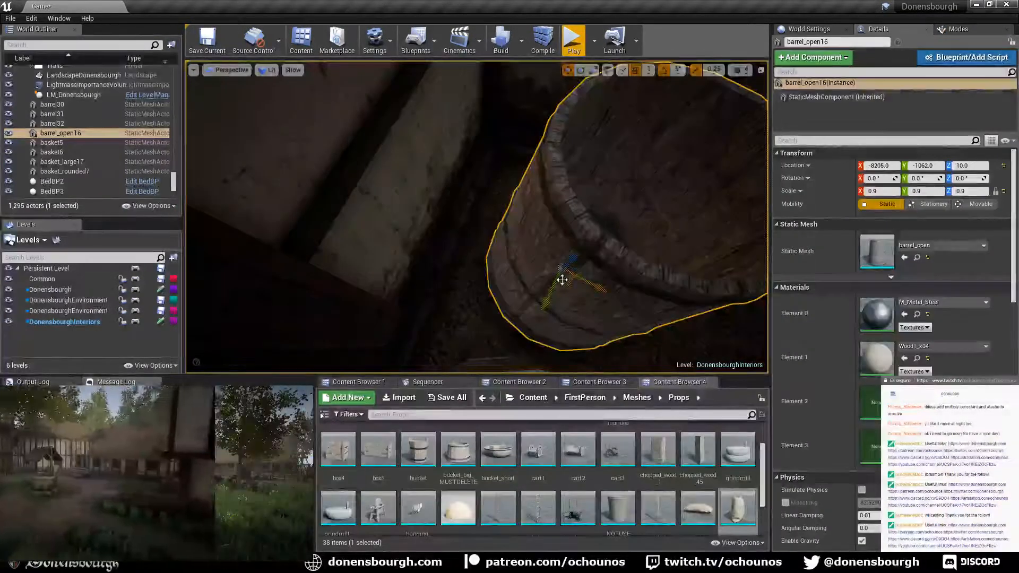
{"action": "left_click_drag", "start_coordinate": [567, 285], "coordinate": [556, 262]}
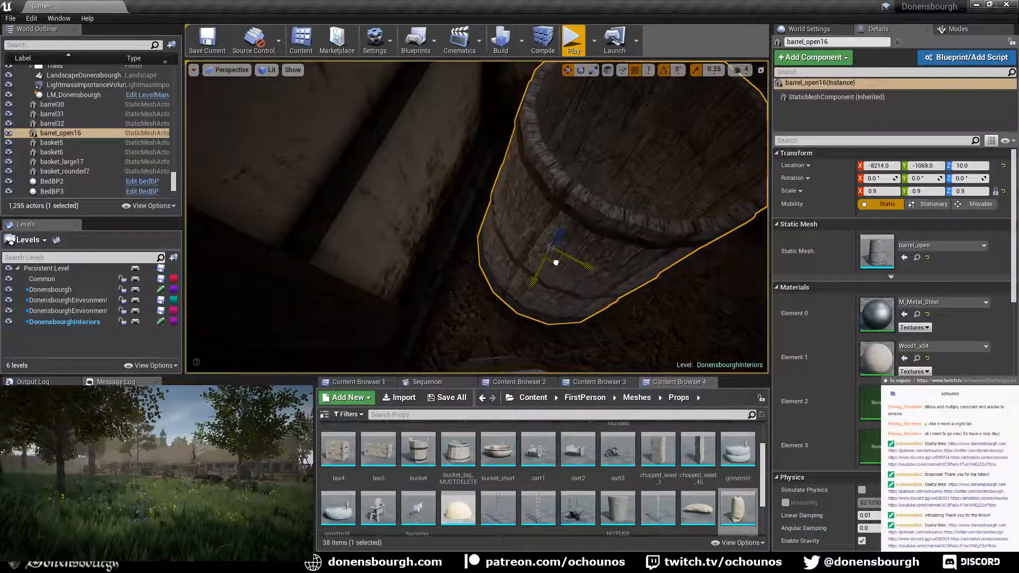
- Deselect the open barrel and save the modified levels
{"action": "right_click_drag", "start_coordinate": [562, 269], "coordinate": [454, 184]}
{"action": "key", "text": "s"}
{"action": "key", "text": "s"}
{"action": "key", "text": "s"}
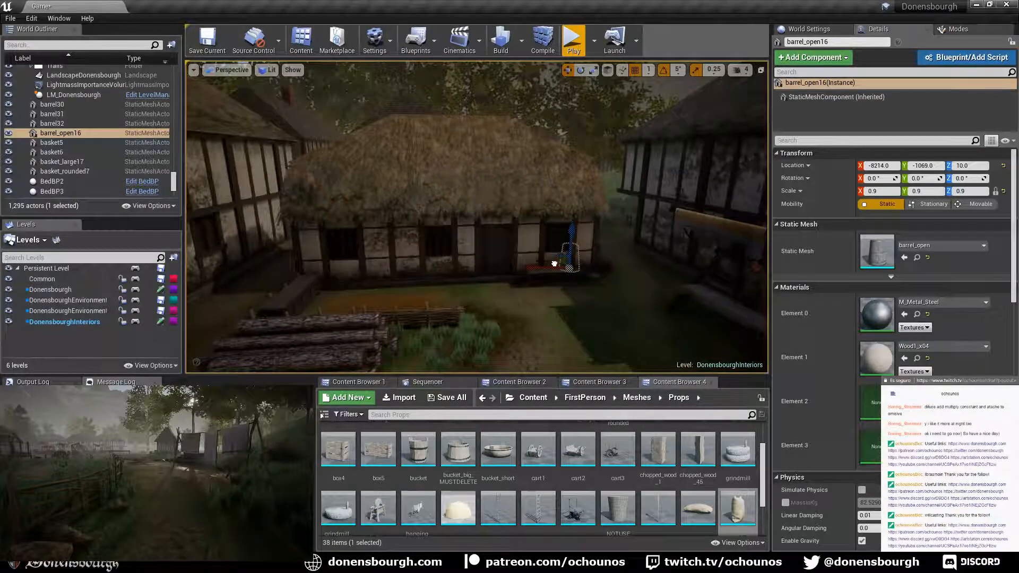
{"action": "key", "text": "Escape"}
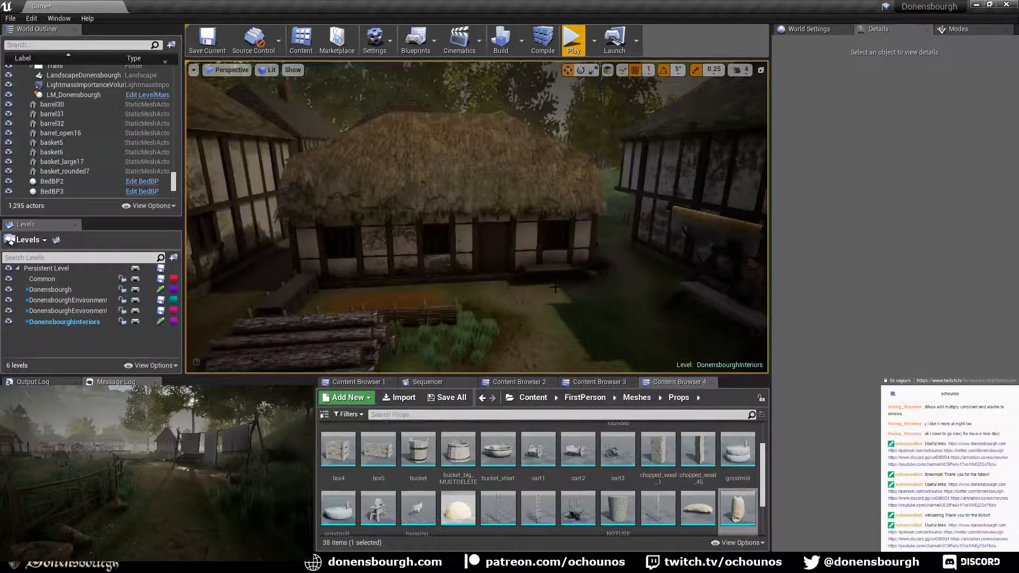
{"action": "key", "text": "ctrl+s"}
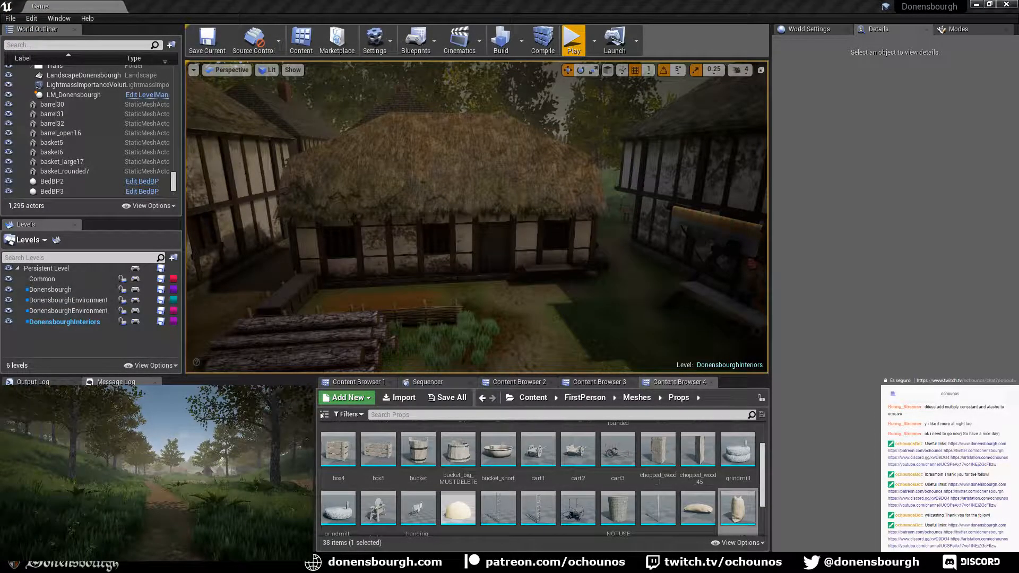
- Examine the village square around the stone well and the neighbouring houses from several angles and distances
{"action": "right_click_drag", "start_coordinate": [521, 313], "coordinate": [244, 303]}
{"action": "key", "text": "d"}
{"action": "key", "text": "w"}
{"action": "key", "text": "s"}
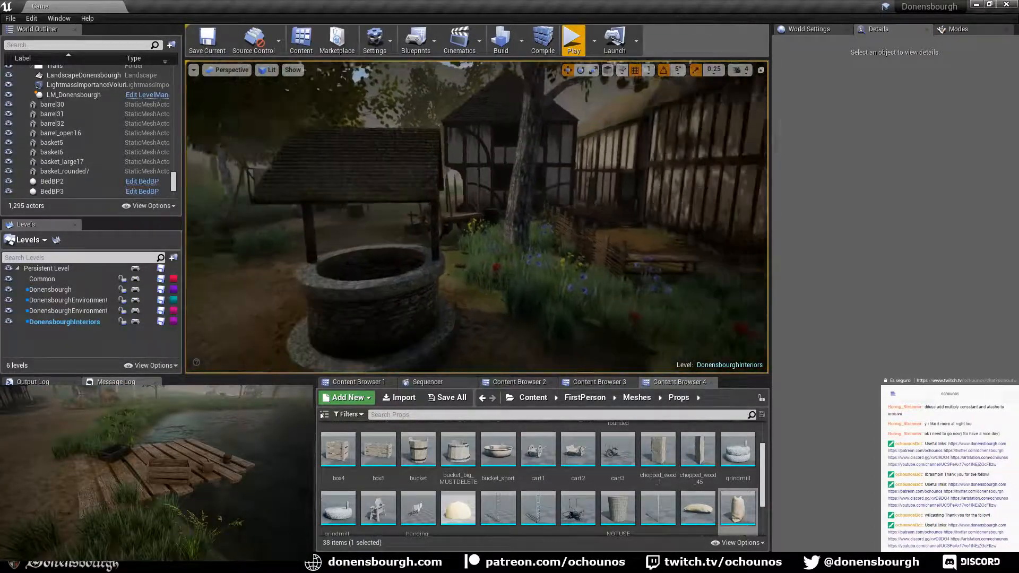
{"action": "key", "text": "s"}
{"action": "key", "text": "d"}
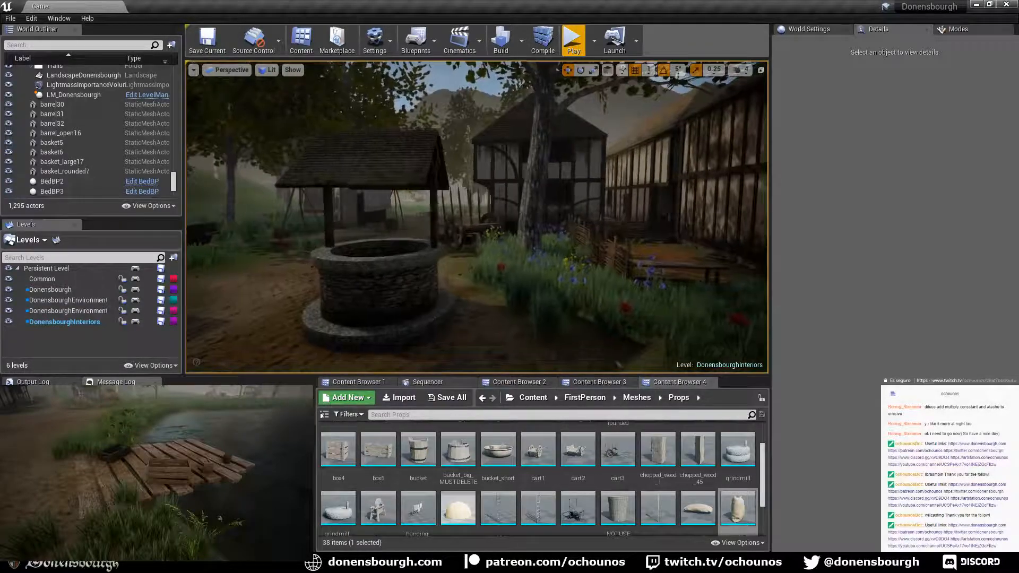
{"action": "right_click_drag", "start_coordinate": [579, 289], "coordinate": [548, 325]}
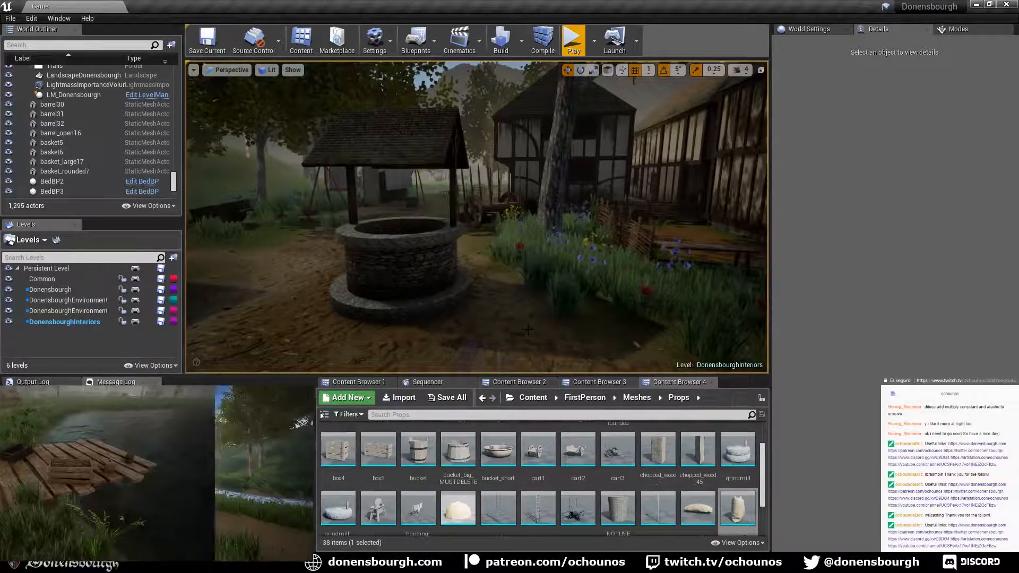
{"action": "right_click_drag", "start_coordinate": [512, 350], "coordinate": [499, 348]}
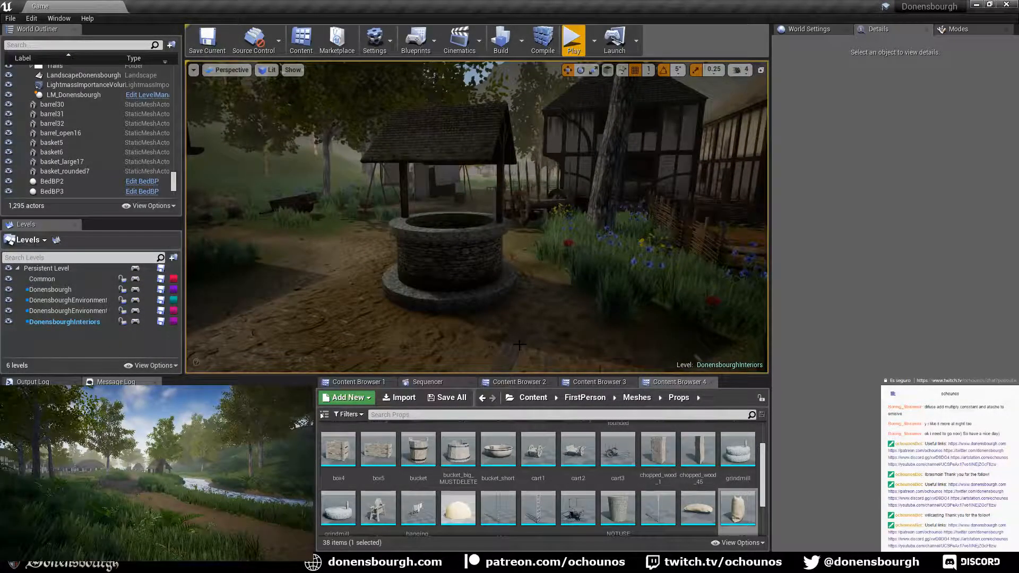
{"action": "right_click_drag", "start_coordinate": [567, 337], "coordinate": [576, 305]}
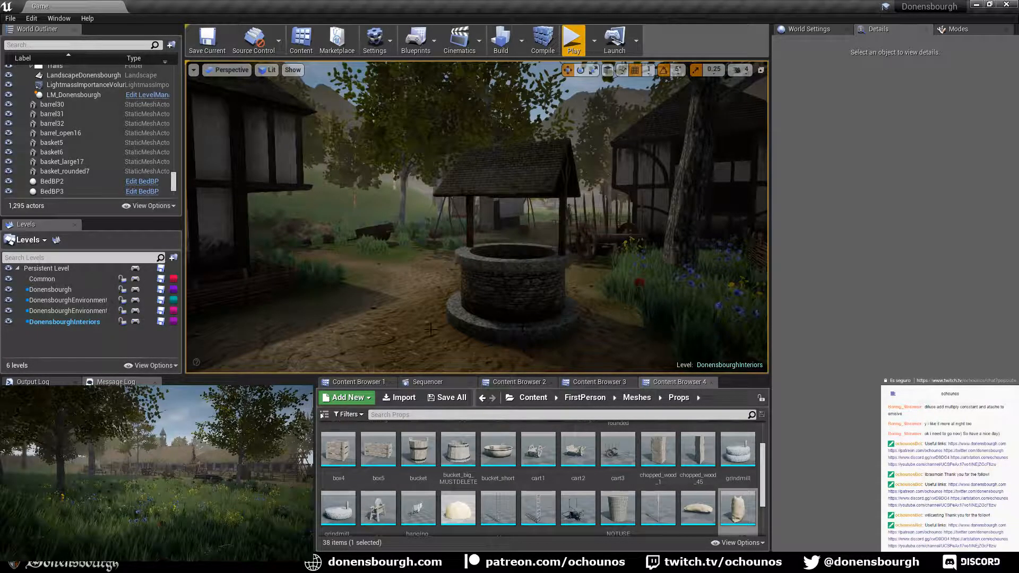
{"action": "right_click_drag", "start_coordinate": [430, 329], "coordinate": [444, 307]}
{"action": "scroll", "coordinate": [430, 323], "scroll_direction": "down", "scroll_amount": 3}
{"action": "key", "text": "s"}
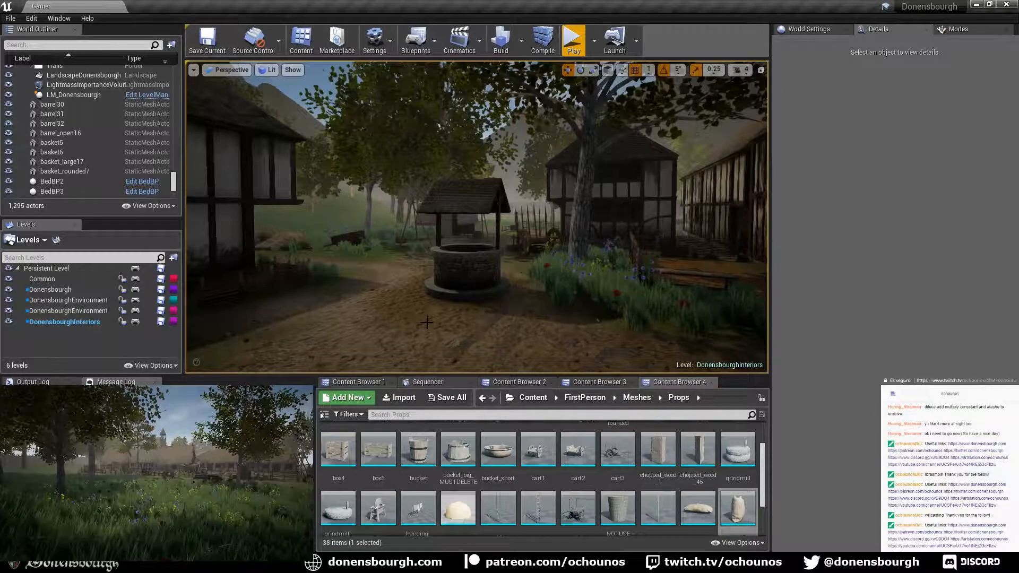